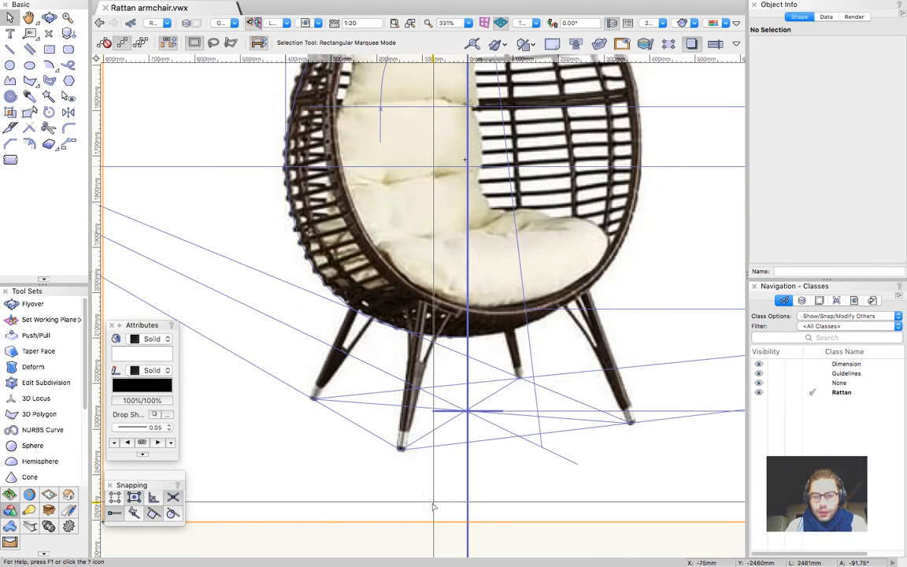
Make Guidelines the active class and draw a guide line up from the front leg's foot along the leg, about 440 mm long at 81°
scroll(432, 507, down, 2)
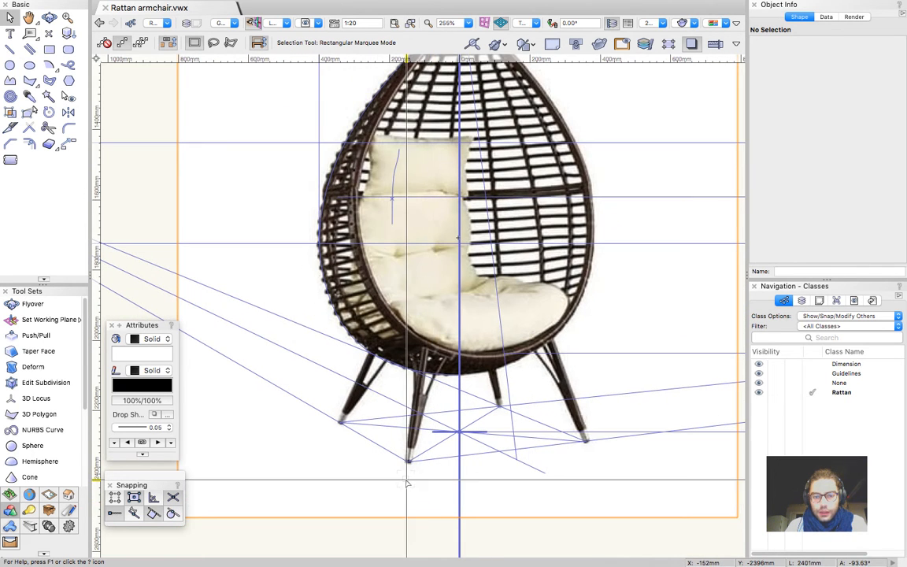
scroll(407, 484, up, 4)
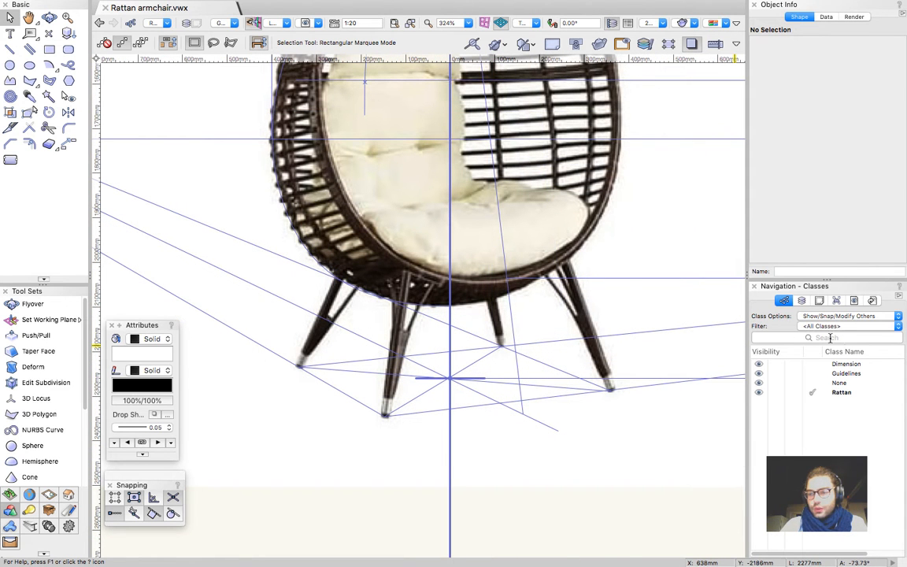
click(813, 374)
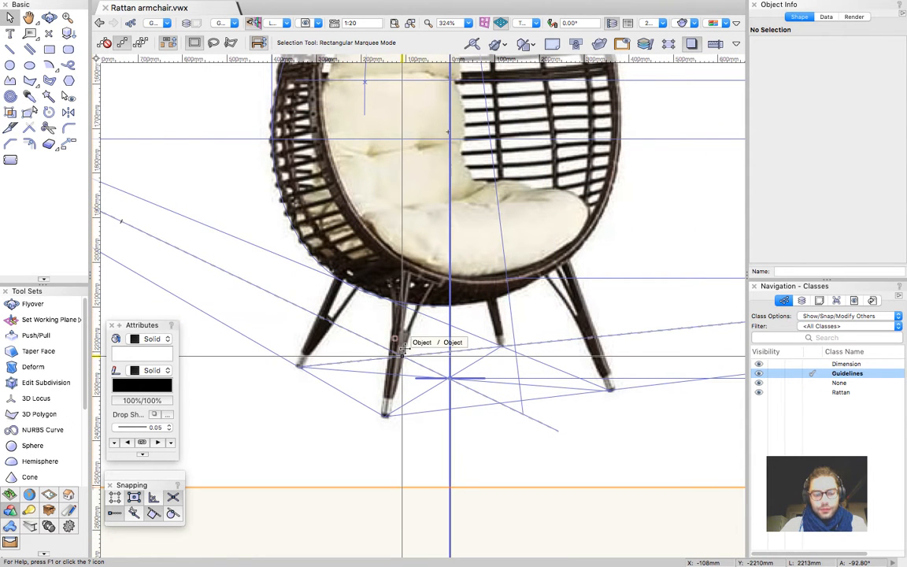
key(2)
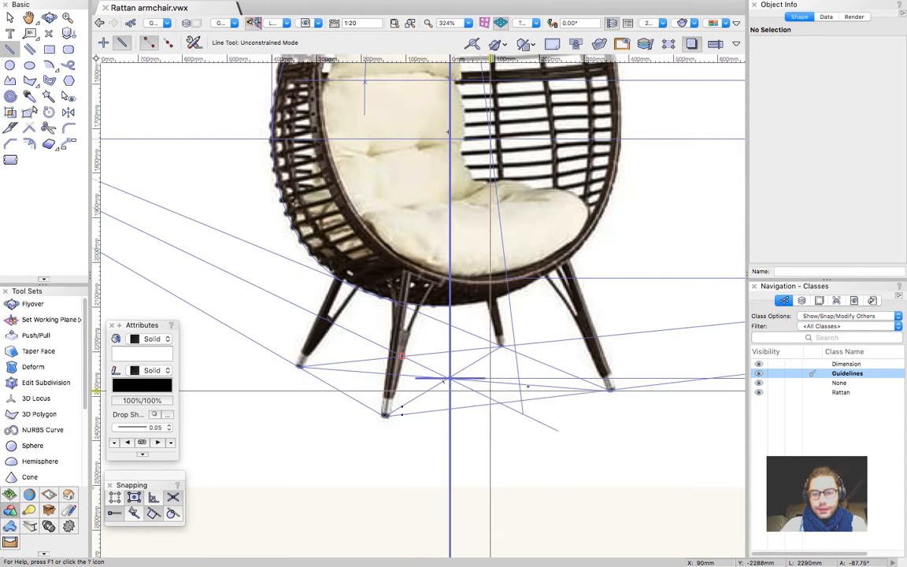
scroll(447, 132, down, 5)
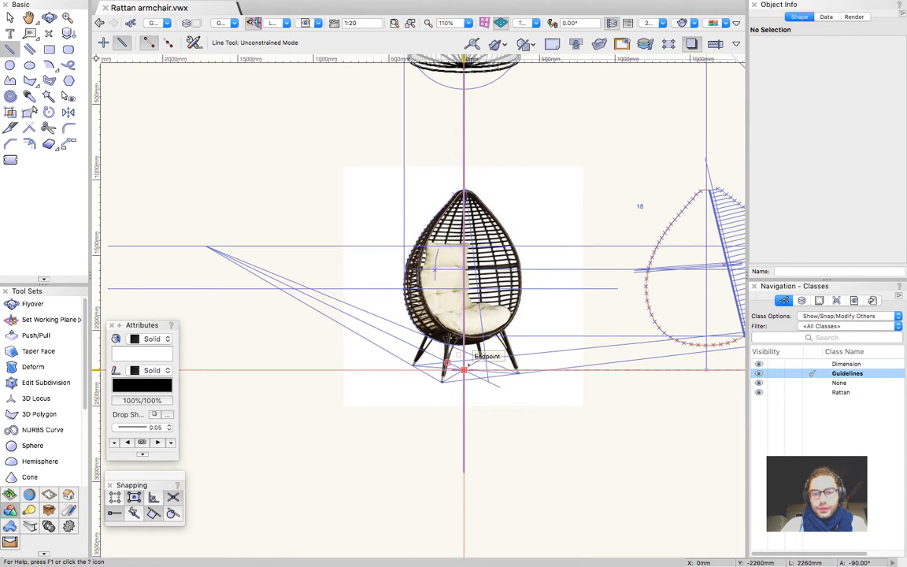
scroll(464, 369, up, 6)
click(360, 417)
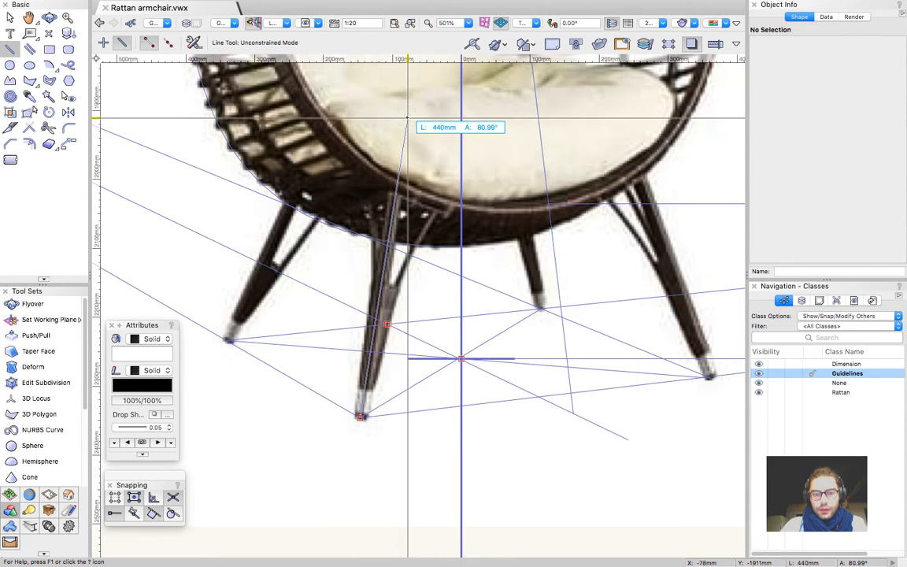
click(406, 118)
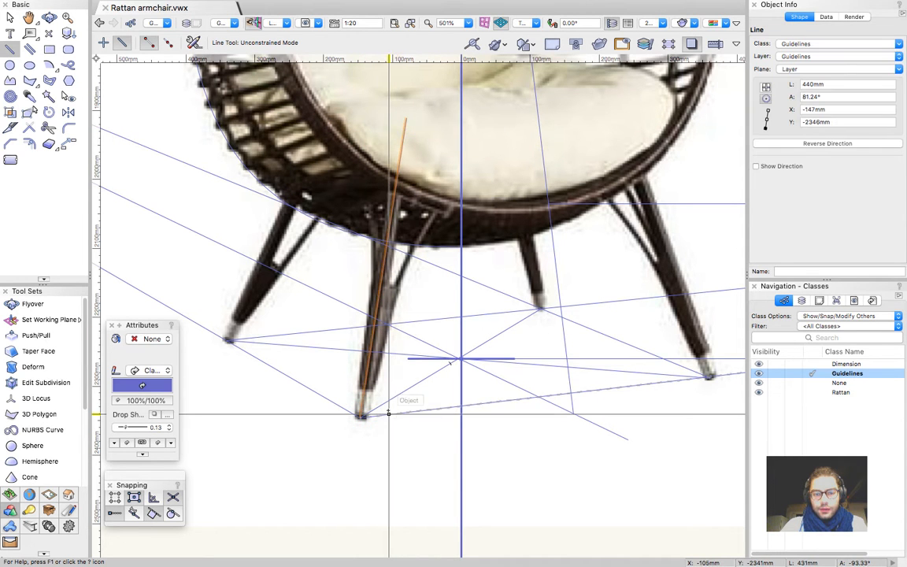
Draw a vertical guide about 287 mm long from the top of the front leg down to the diagonal base line
scroll(348, 256, up, 3)
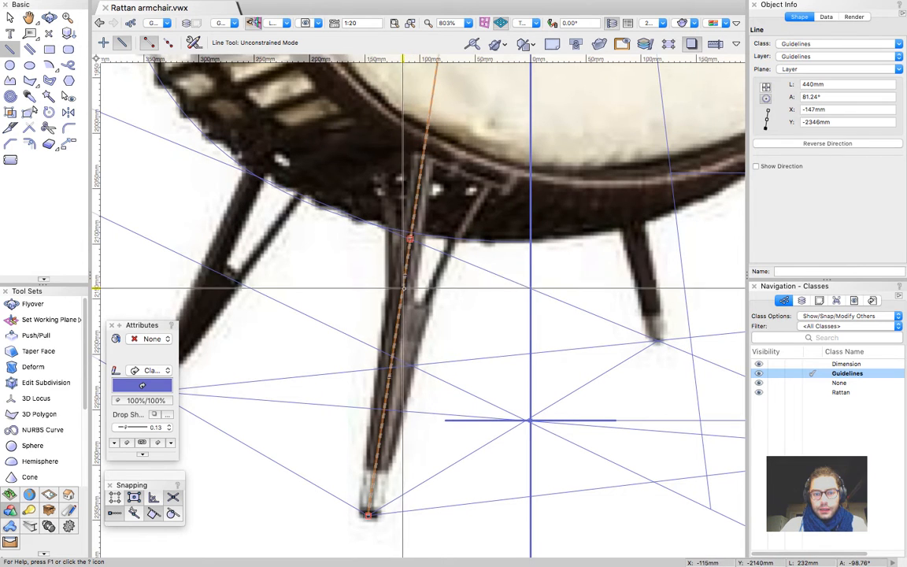
scroll(405, 274, down, 5)
scroll(381, 208, up, 4)
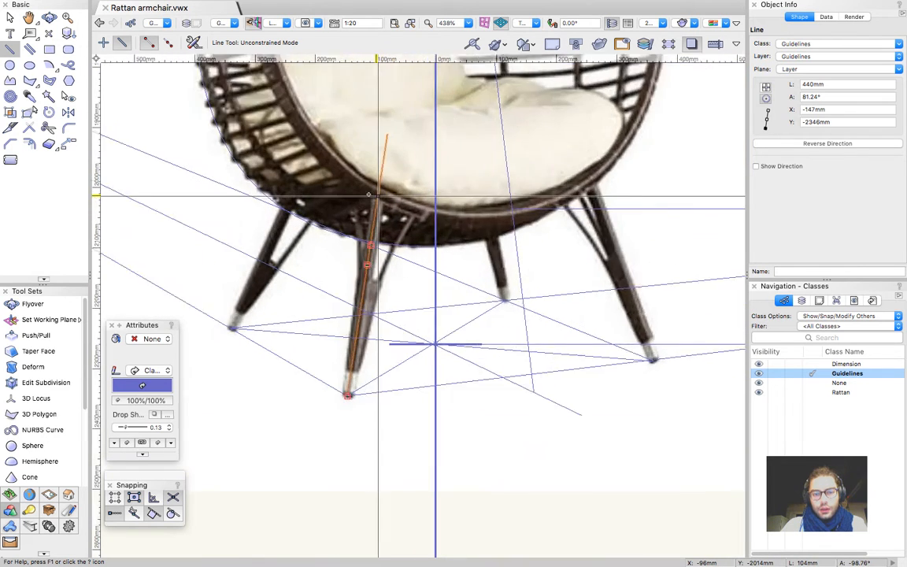
scroll(380, 208, up, 3)
click(378, 206)
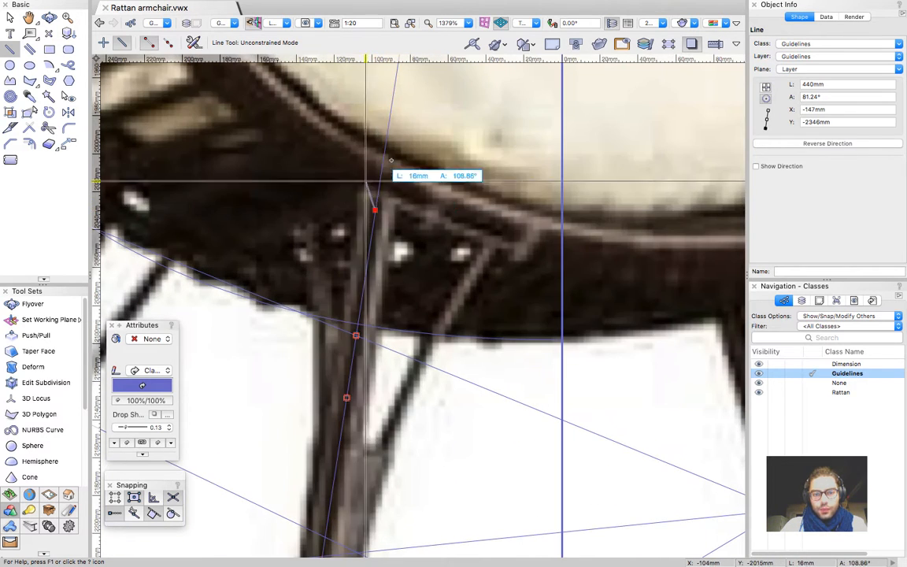
scroll(404, 154, down, 3)
click(391, 395)
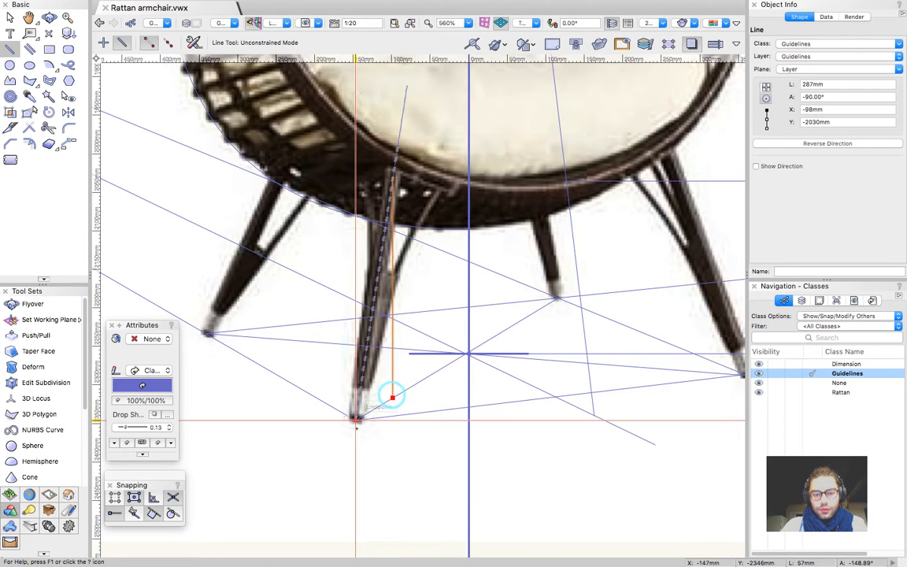
Draw a horizontal guide about 401 mm long, centred on the front leg's foot
key(x)
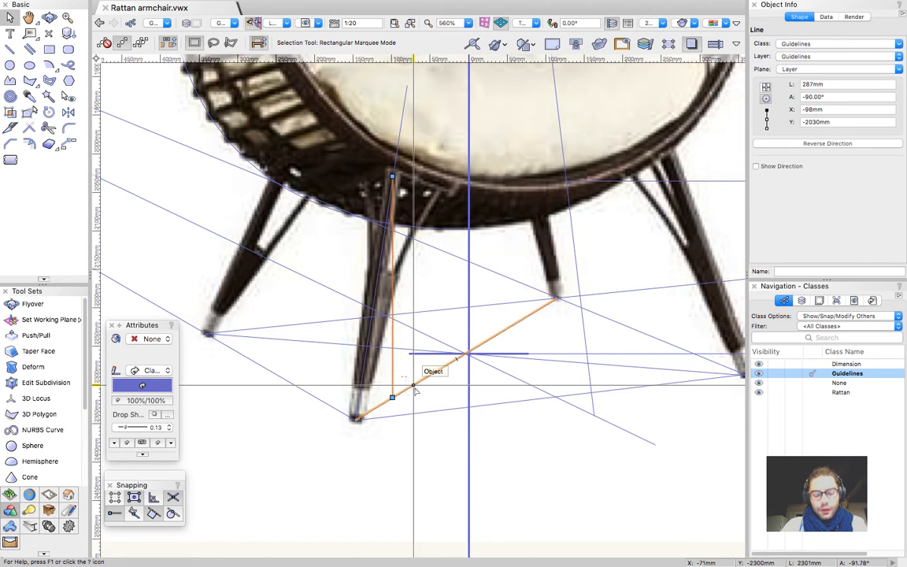
key(2)
click(356, 418)
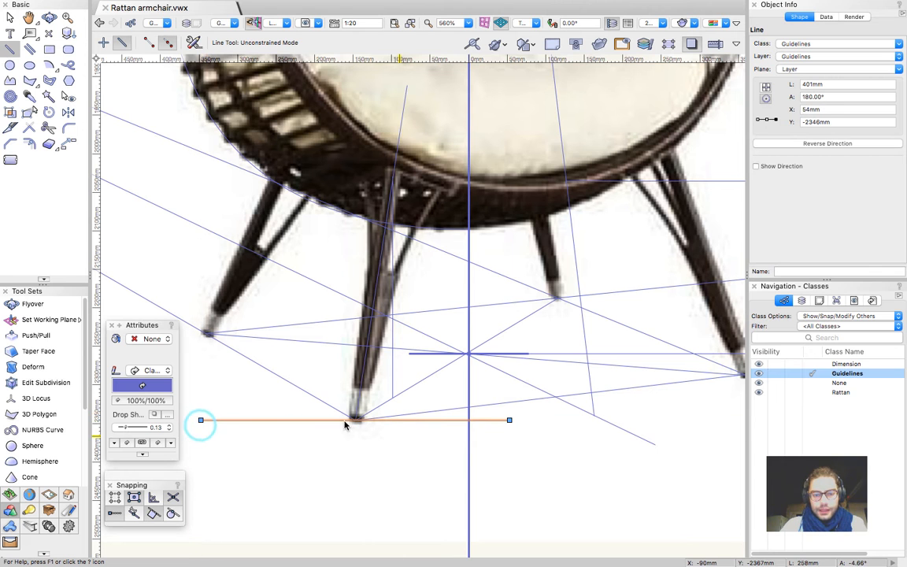
key(x)
click(437, 474)
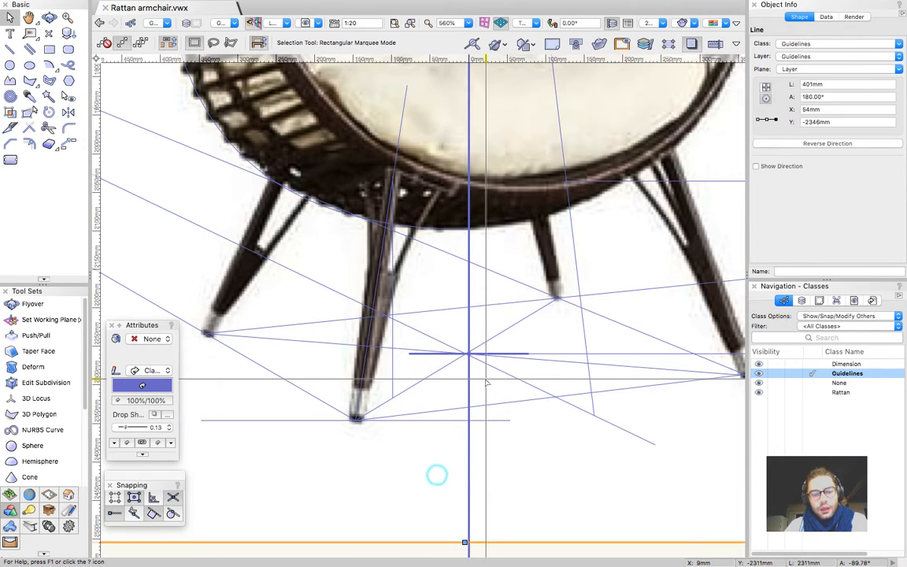
Duplicate the perspective line through the left and front feet and attach the copy's near end to the bottom of the vertical guide
scroll(486, 383, down, 2)
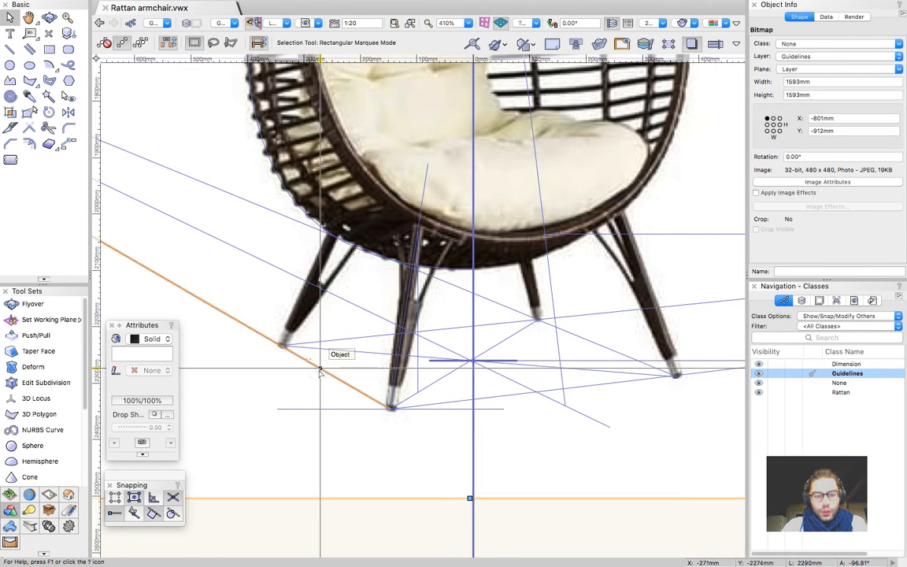
click(319, 370)
scroll(340, 381, down, 8)
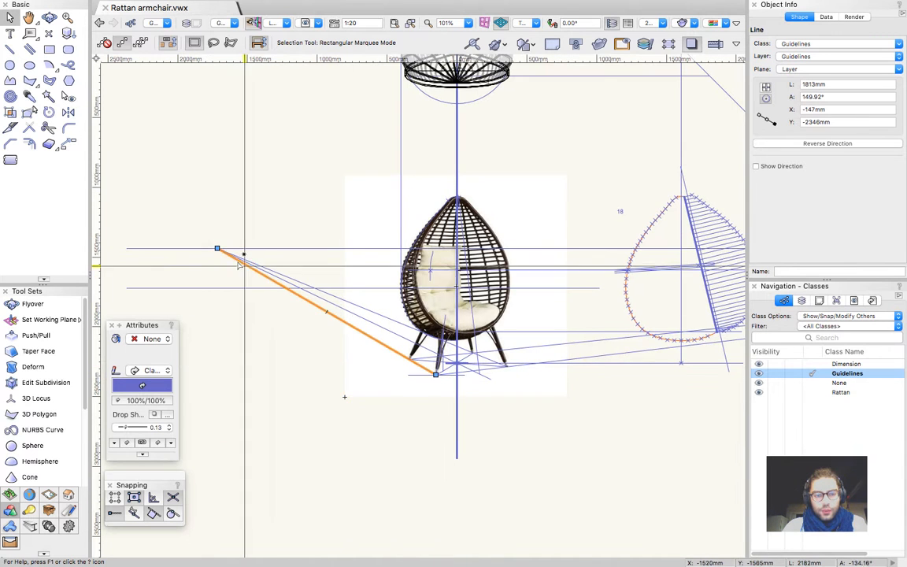
scroll(433, 372, up, 8)
key(super+d)
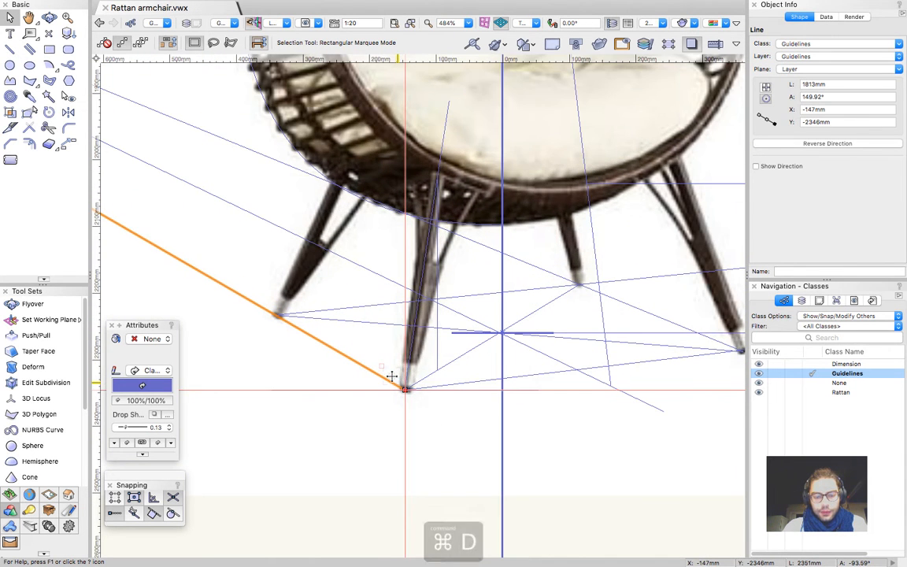
drag(404, 388, 437, 368)
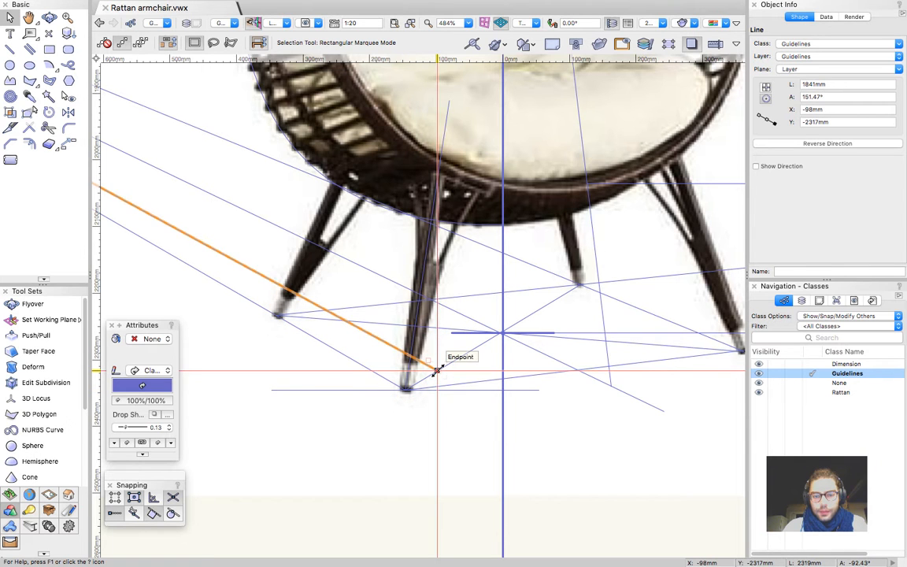
Extend the duplicated perspective line past the vertical guide's lower end to the horizontal guide through the front foot
drag(437, 279, 436, 375)
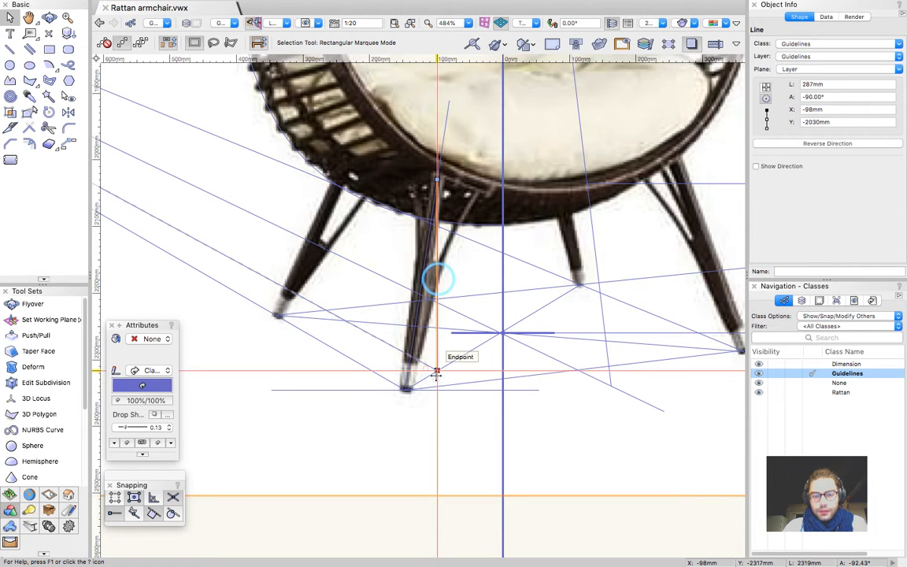
key(Escape)
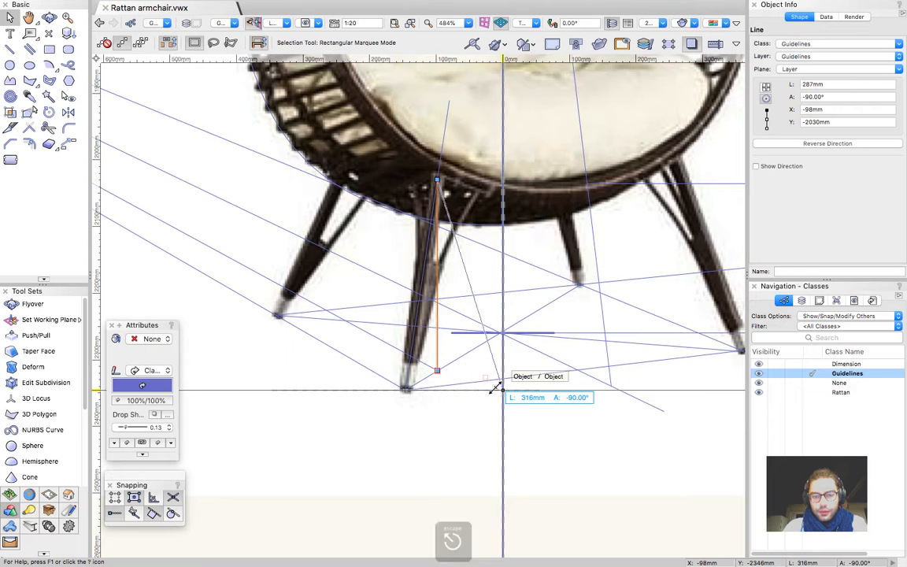
click(436, 370)
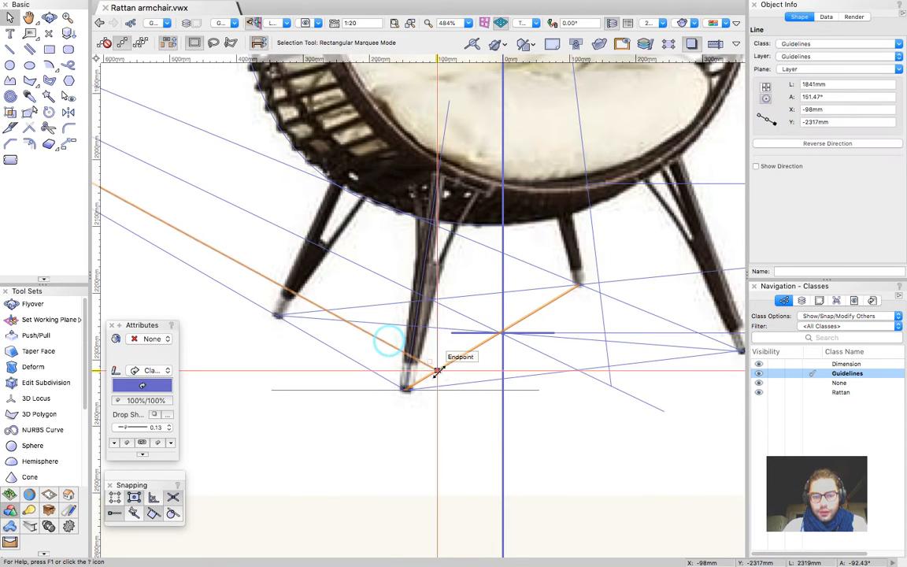
drag(436, 371, 473, 390)
Lengthen the horizontal guide through the front foot towards the right to about 522 mm
click(486, 391)
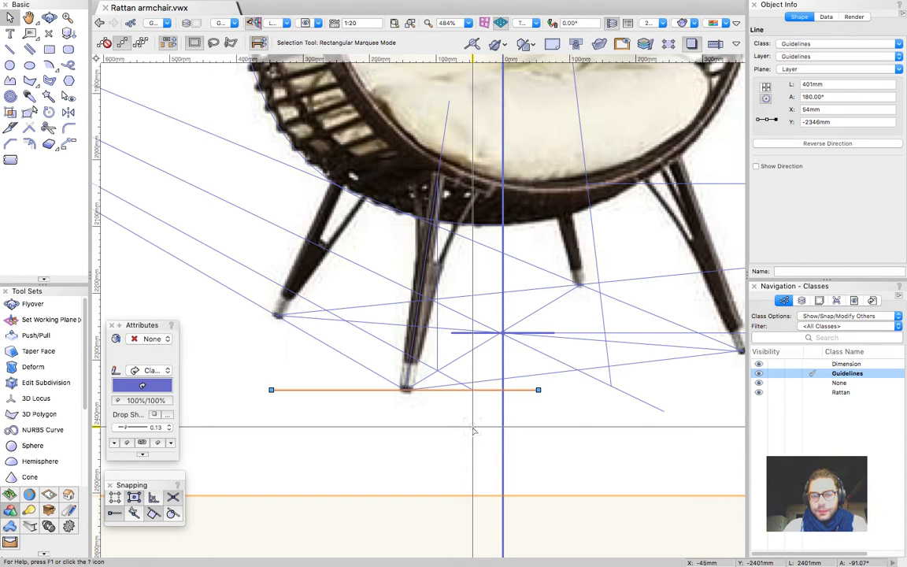
scroll(472, 429, down, 5)
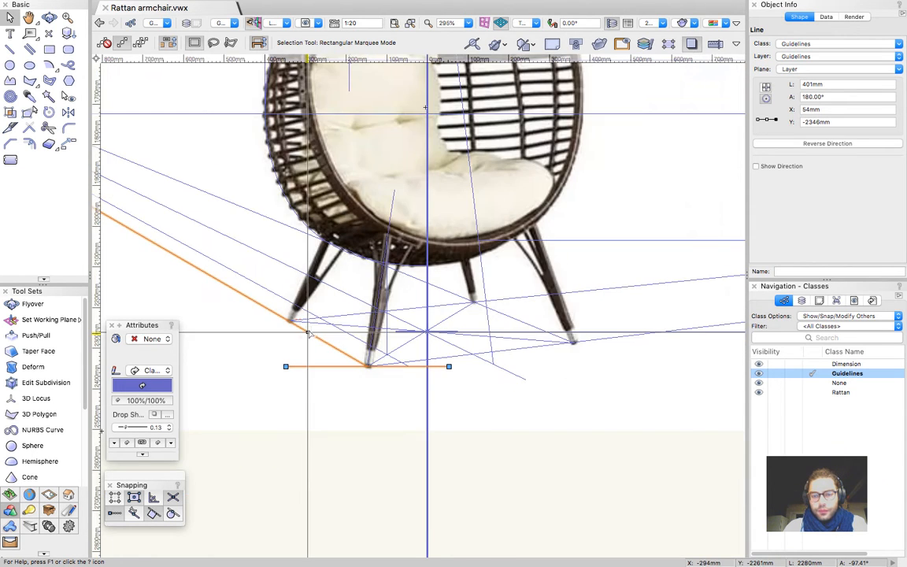
scroll(465, 377, up, 3)
drag(447, 367, 499, 367)
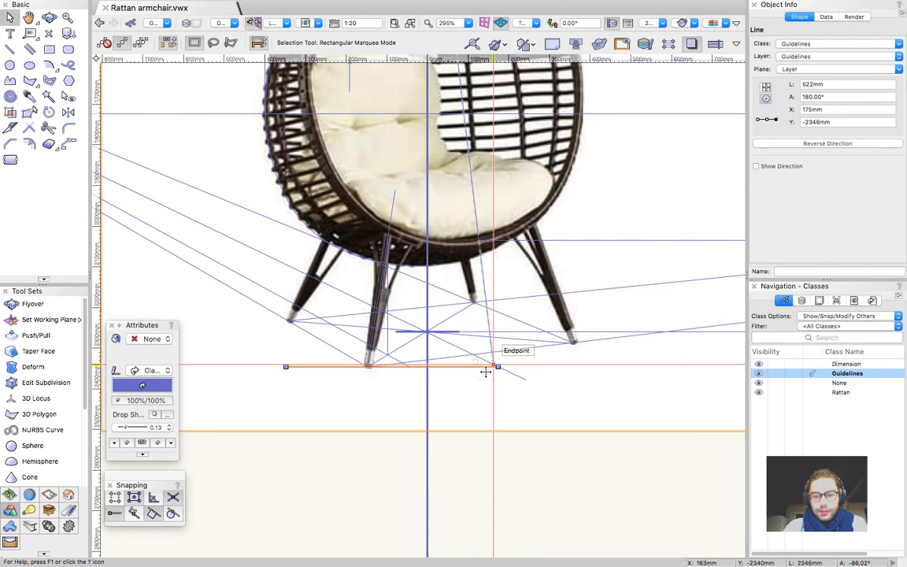
click(456, 346)
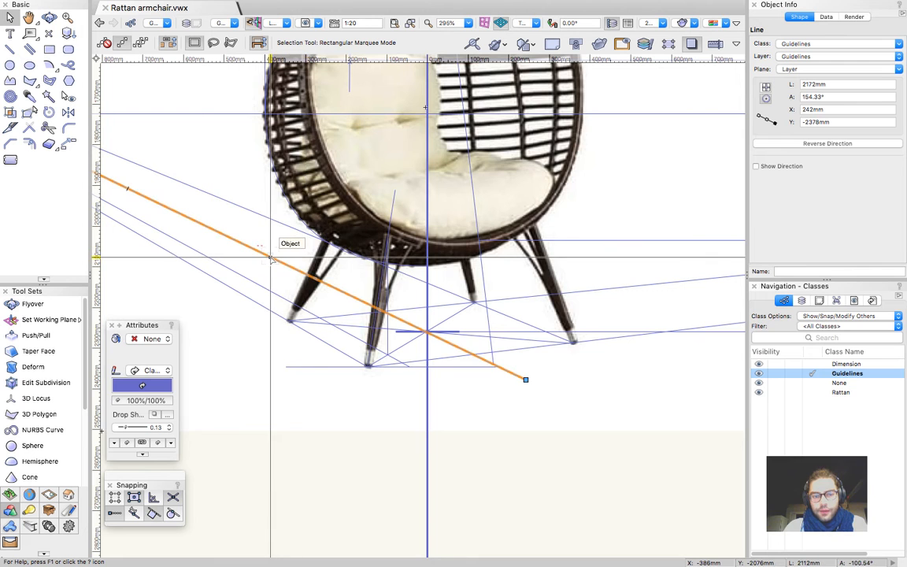
drag(270, 259, 427, 330)
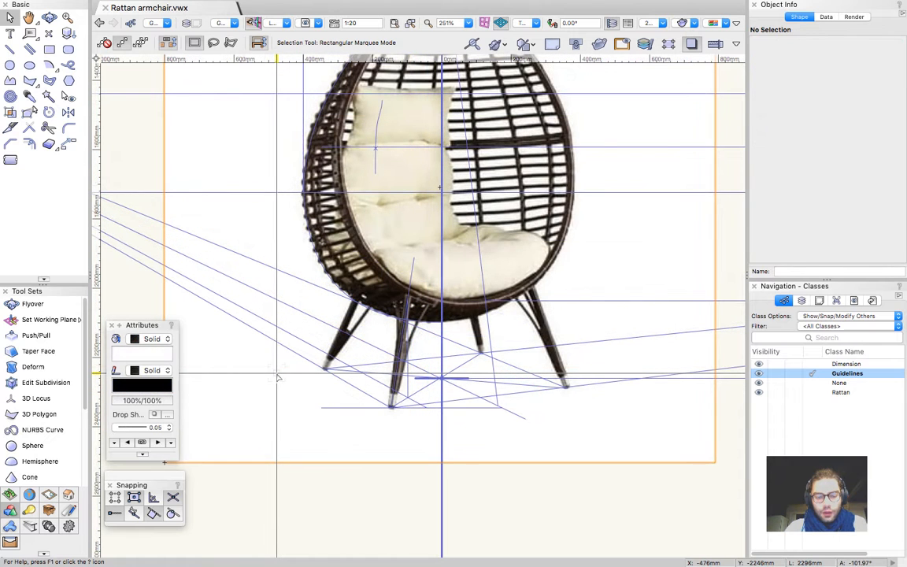
Draw a horizontal guide about 1083 mm long, centred on the base centre point where the diagonals cross
key(2)
click(440, 379)
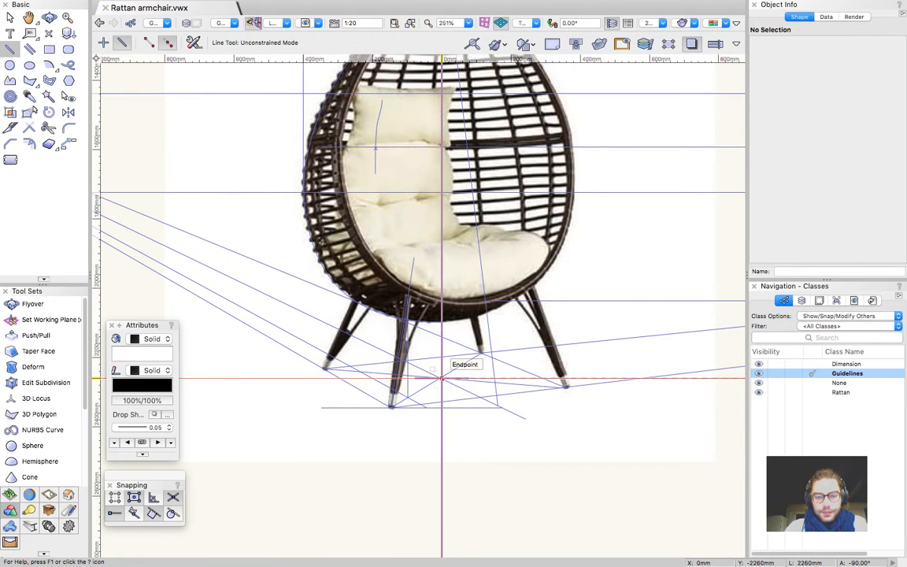
click(254, 383)
key(x)
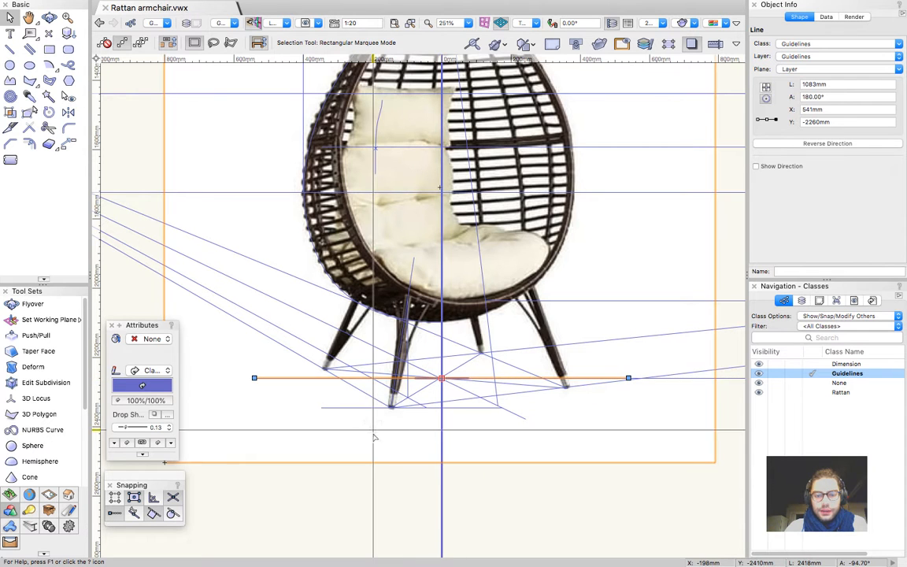
Join the horizontal guide through the base centre with the vertical guide at the chair's left edge to form a corner
shift+click(303, 134)
drag(301, 127, 301, 189)
scroll(303, 207, down, 3)
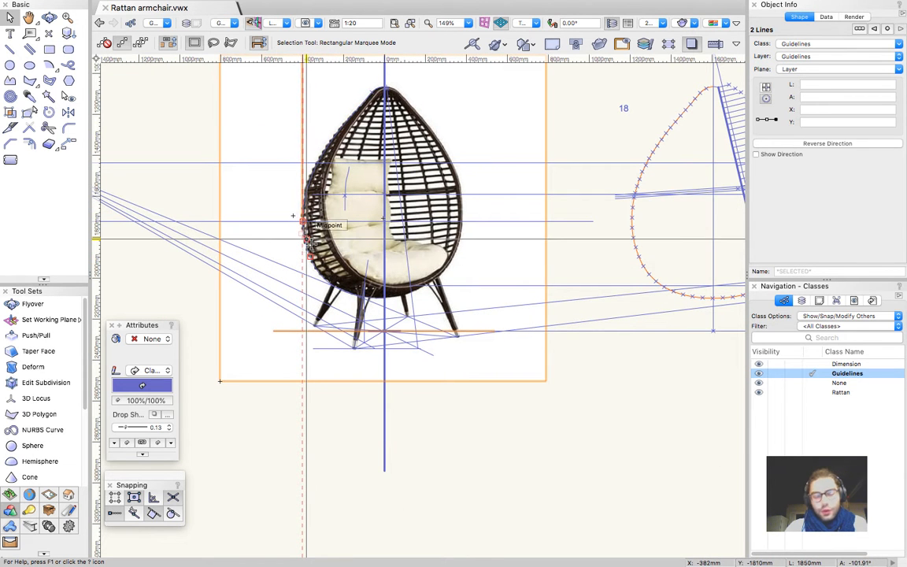
key(super+j)
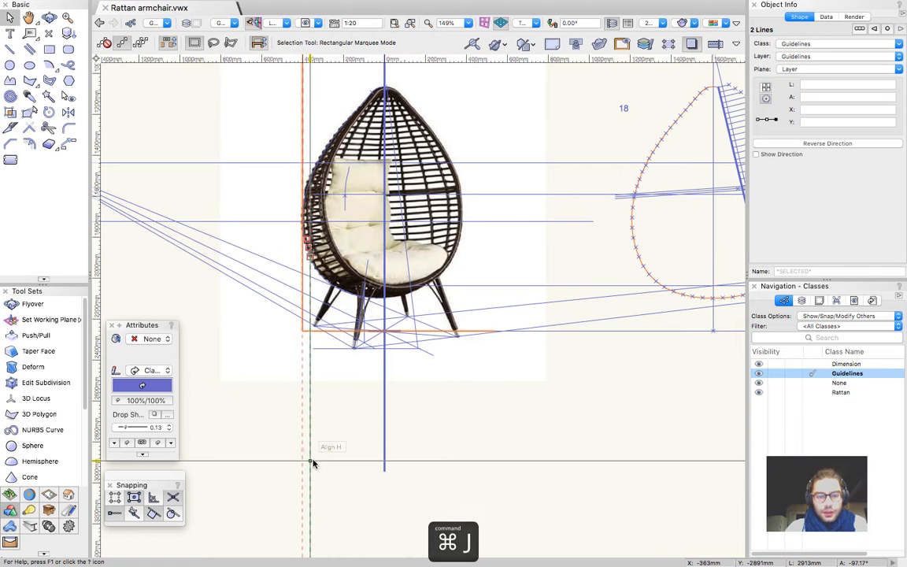
click(313, 460)
Duplicate the perspective line through the left and front feet, attach the copy to the new corner, and join it to the front foot's horizontal guide
scroll(299, 378, up, 3)
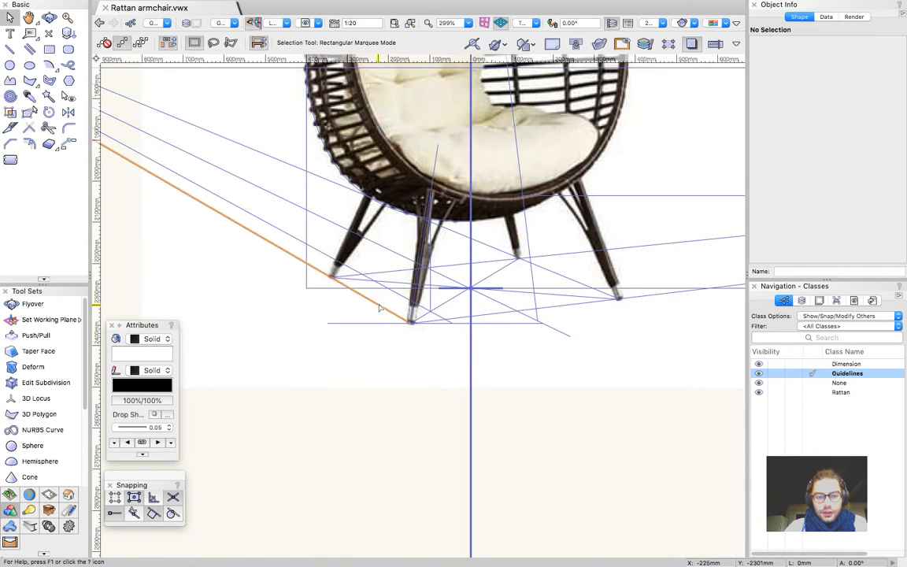
click(401, 320)
key(super+d)
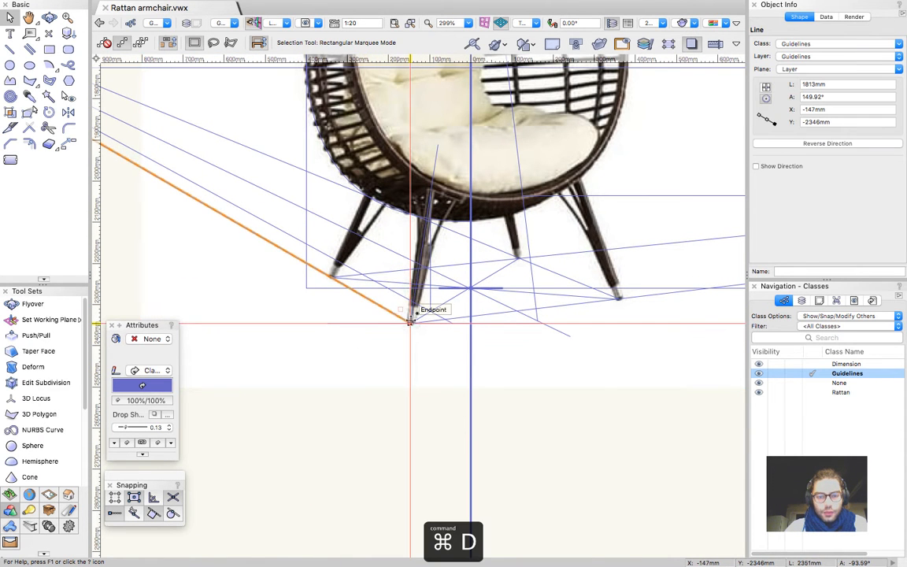
drag(409, 323, 306, 287)
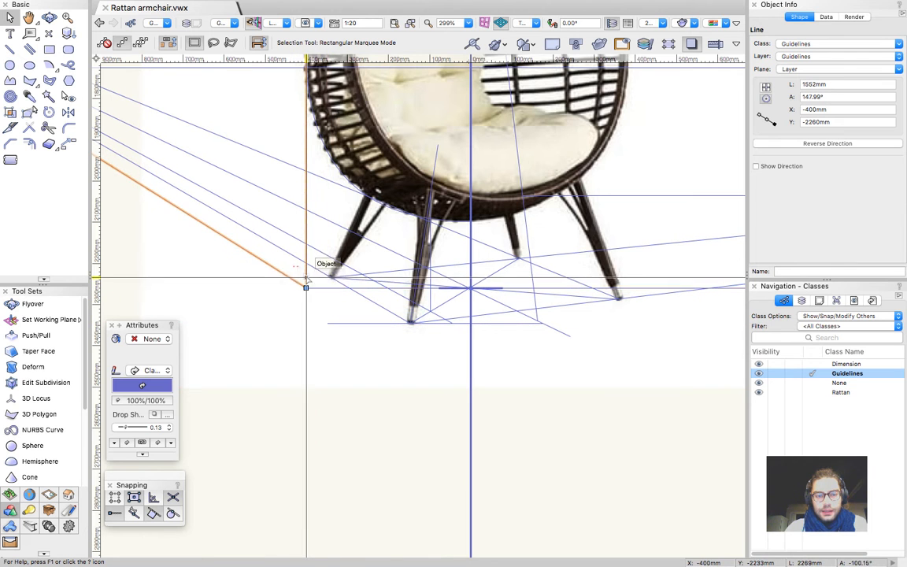
shift+click(355, 323)
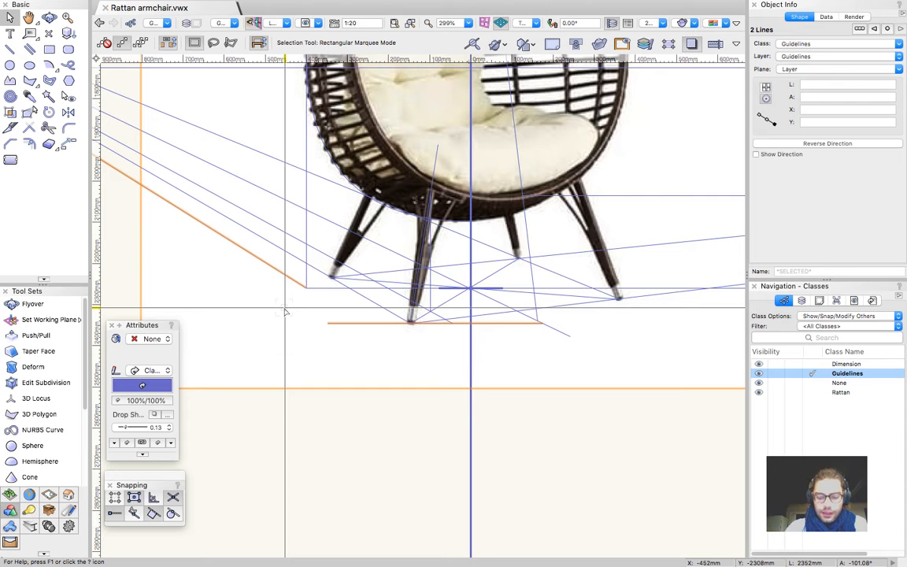
key(super+j)
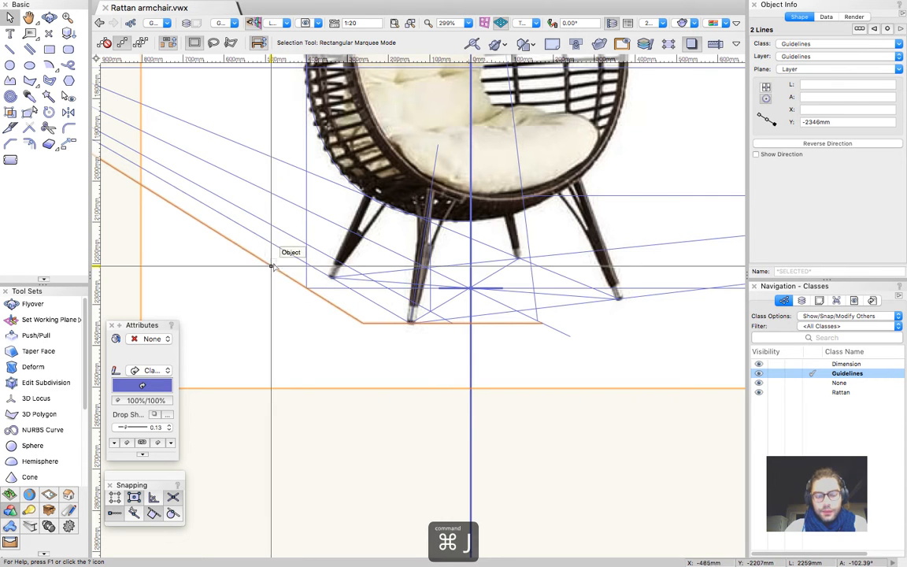
Place 2D loci at the ends and perspective-line crossings of the front foot's horizontal guide and group them with it
click(358, 433)
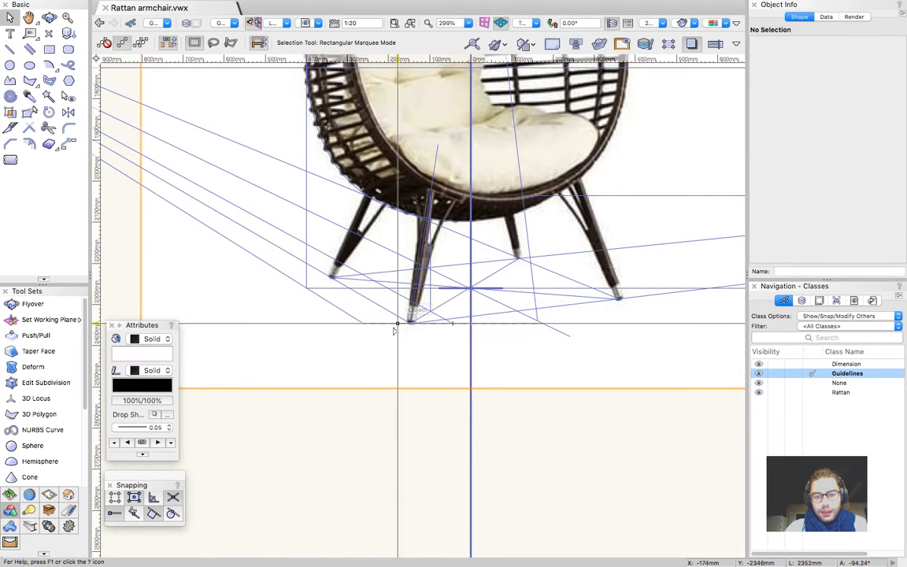
click(389, 328)
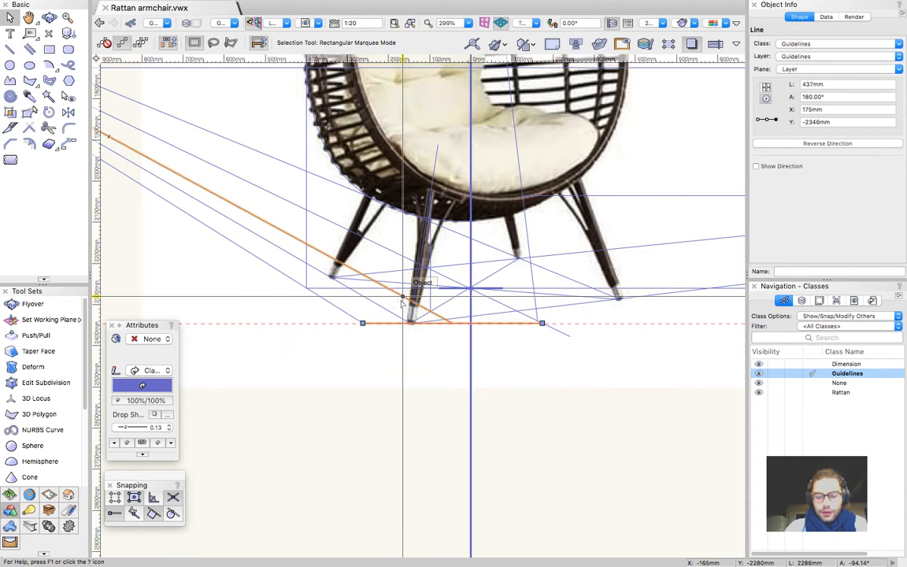
key(0)
click(363, 323)
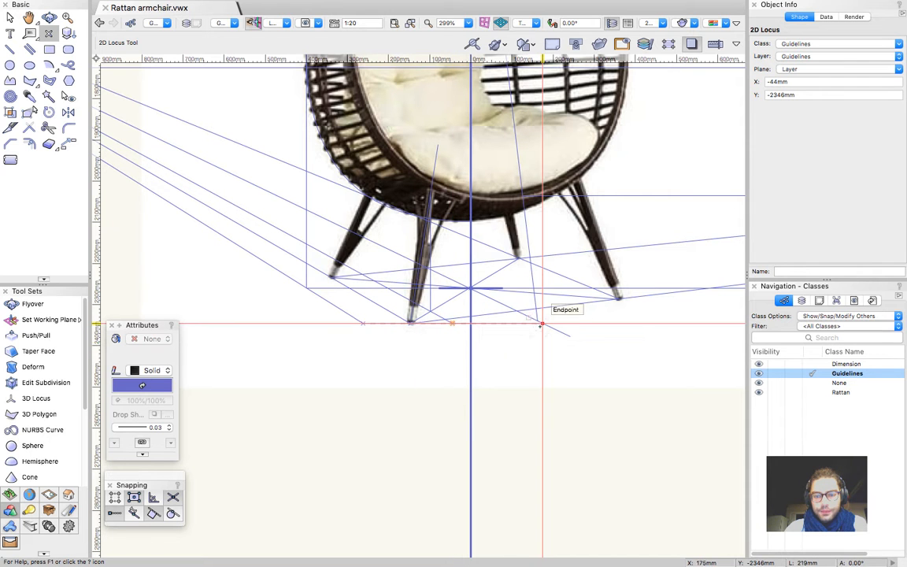
key(x)
drag(312, 464, 628, 304)
key(super+g)
click(553, 455)
scroll(462, 482, down, 3)
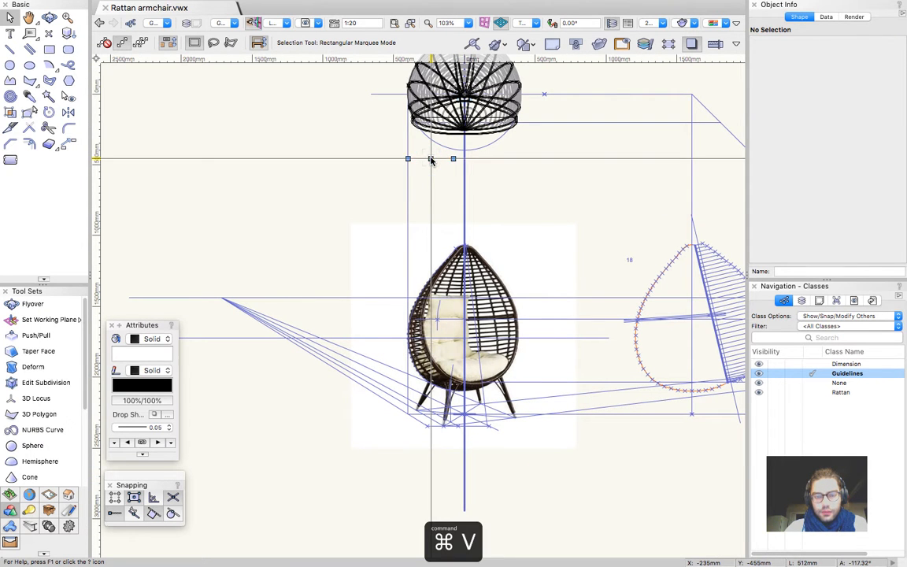
key(super+v)
click(454, 183)
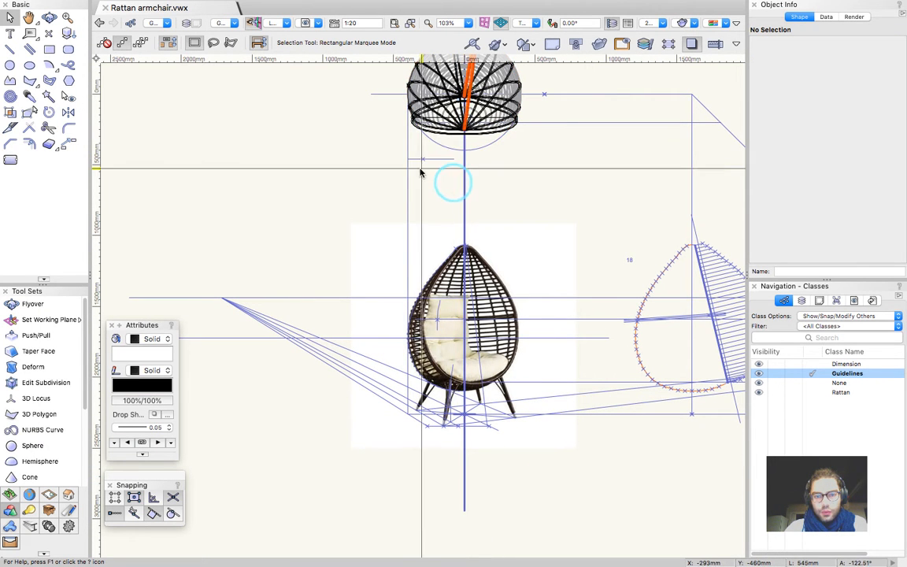
Copy the front-foot guide group to the space between plan view and photo, with its right-hand end on the central axis
click(431, 423)
key(super+c)
key(super+v)
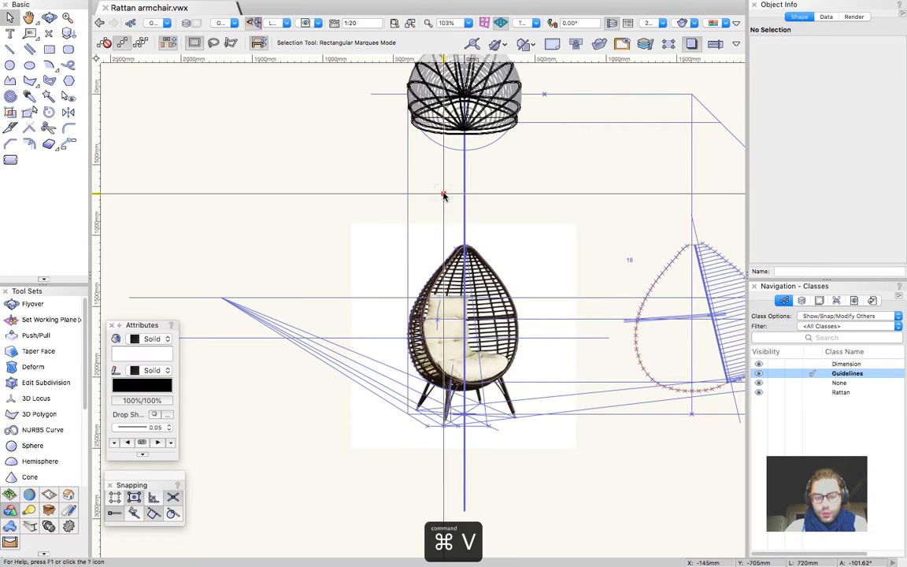
scroll(433, 162, up, 3)
click(433, 160)
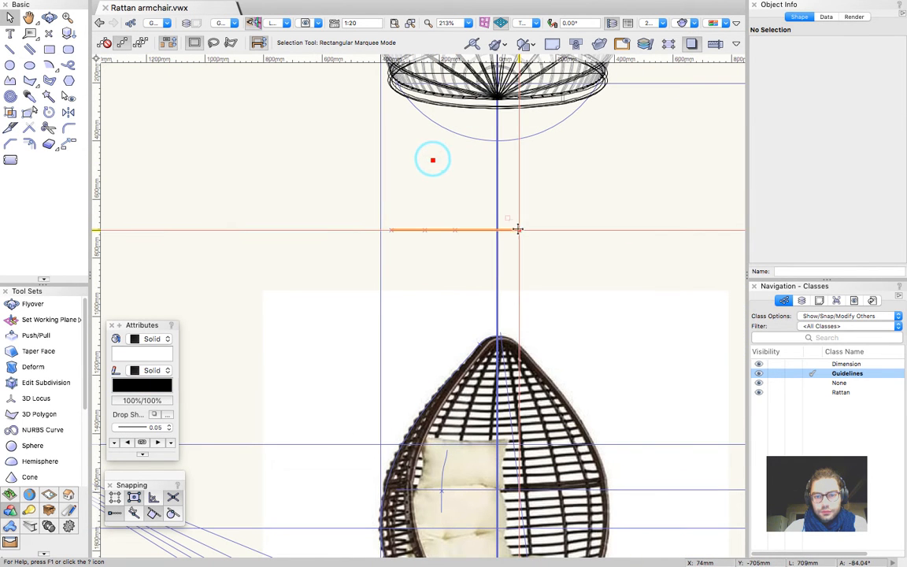
drag(520, 230, 497, 182)
click(551, 168)
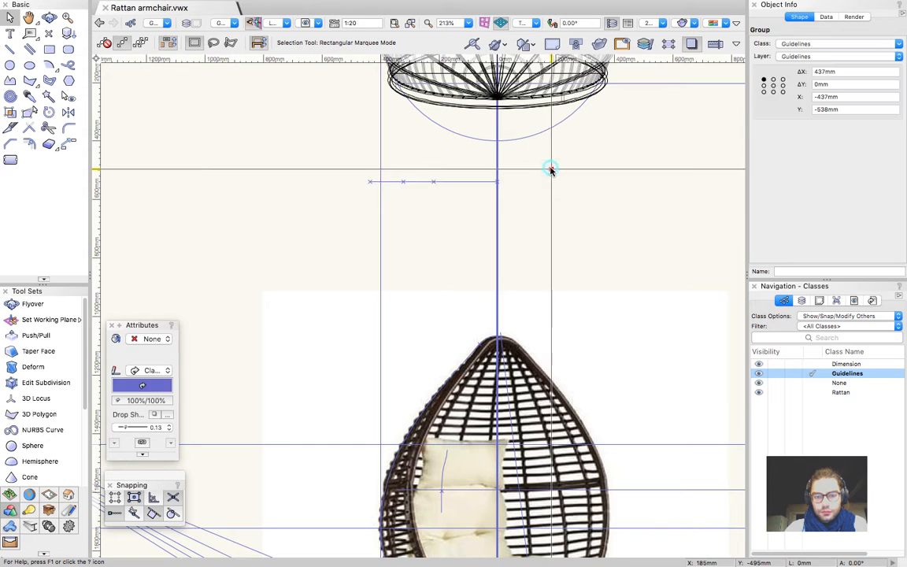
scroll(511, 186, down, 3)
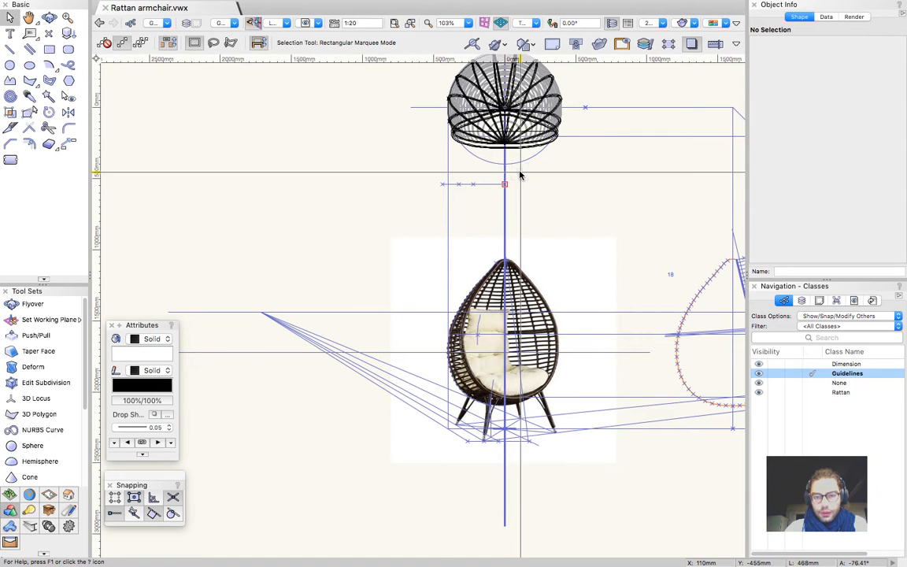
click(489, 186)
scroll(488, 185, up, 3)
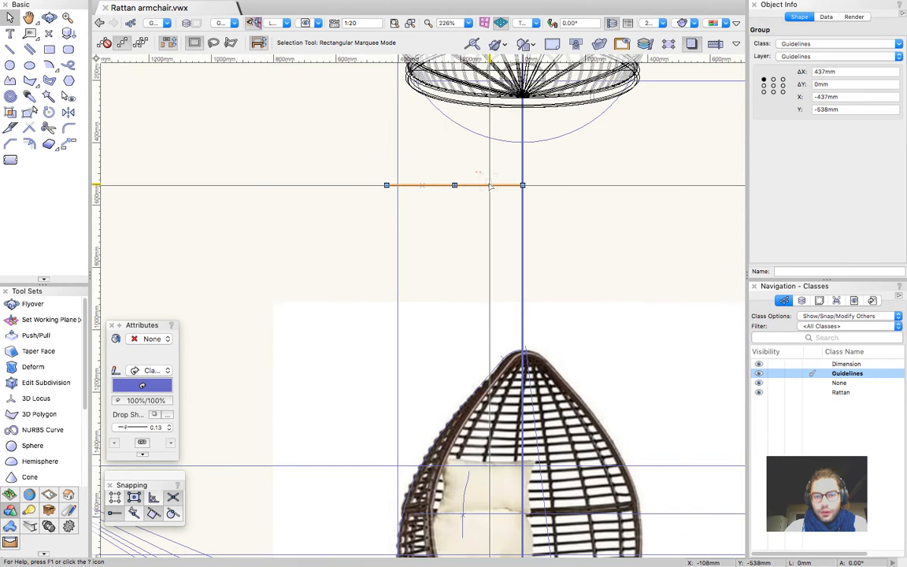
scroll(398, 221, down, 2)
click(398, 221)
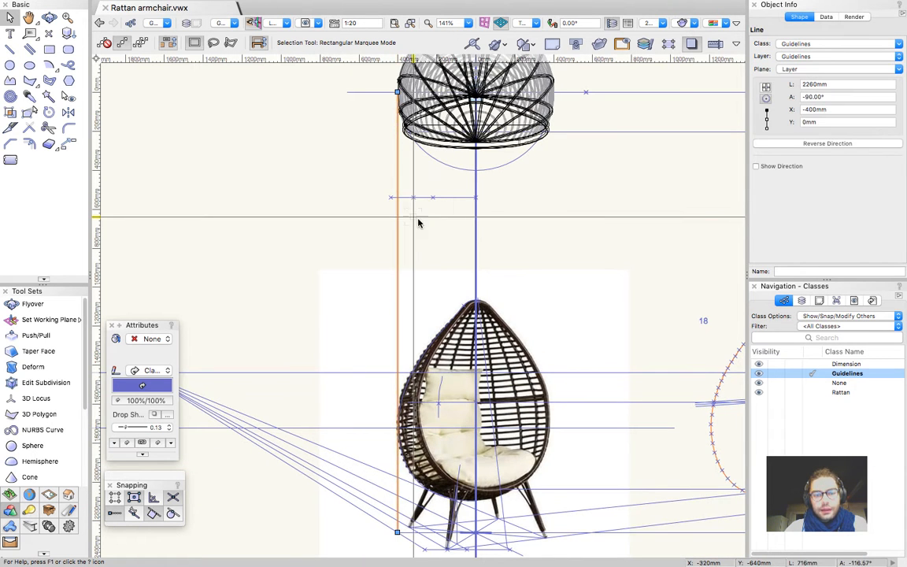
click(422, 223)
Draw a 437 mm radius arc centred on the copied group's axis end, sweeping about 36° downward from its outer end
key(3)
click(474, 192)
click(390, 198)
key(Escape)
click(104, 43)
click(474, 197)
click(390, 198)
click(409, 245)
scroll(426, 206, up, 5)
key(x)
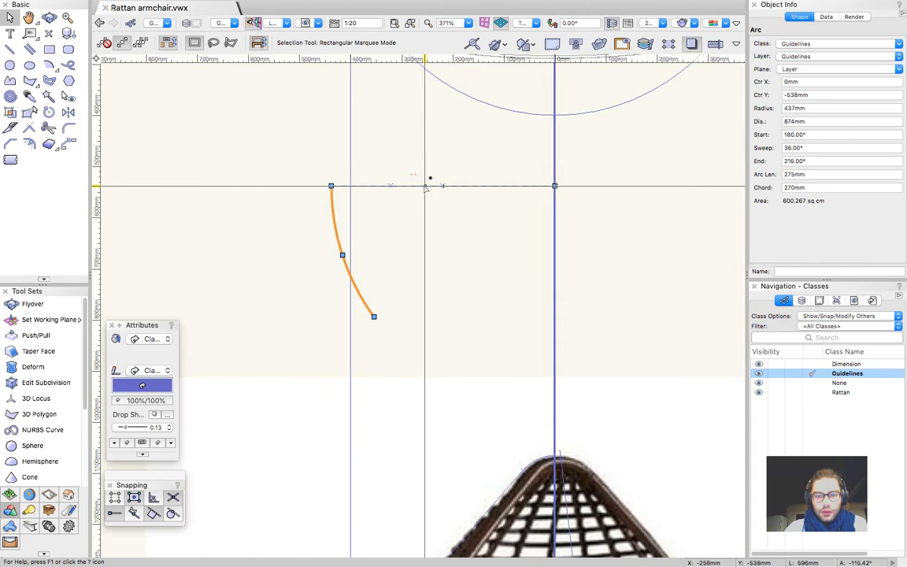
Rotate the copied guide group about its axis end until its outer end meets the crossing of the arc and the vertical edge guide
click(437, 186)
key(alt+equal)
click(555, 186)
click(329, 187)
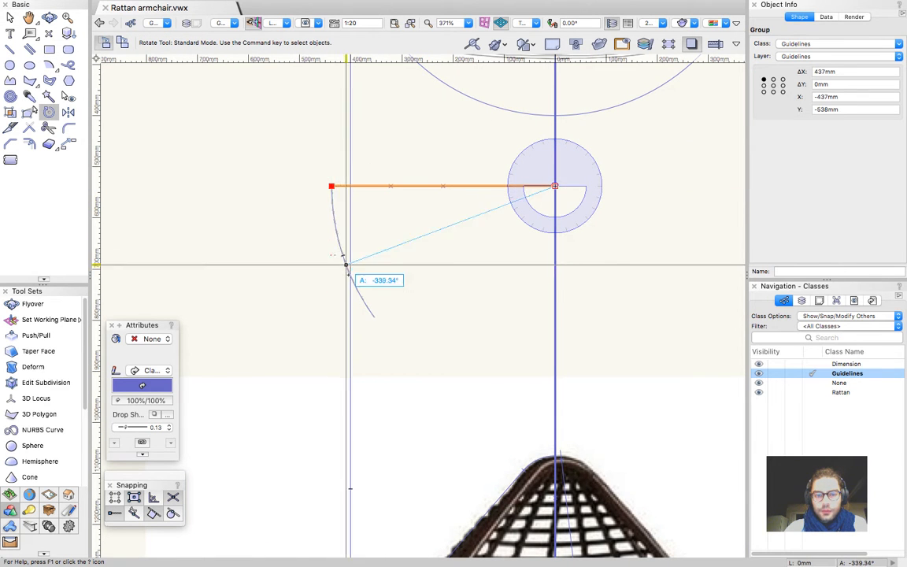
click(350, 275)
key(Escape)
key(x)
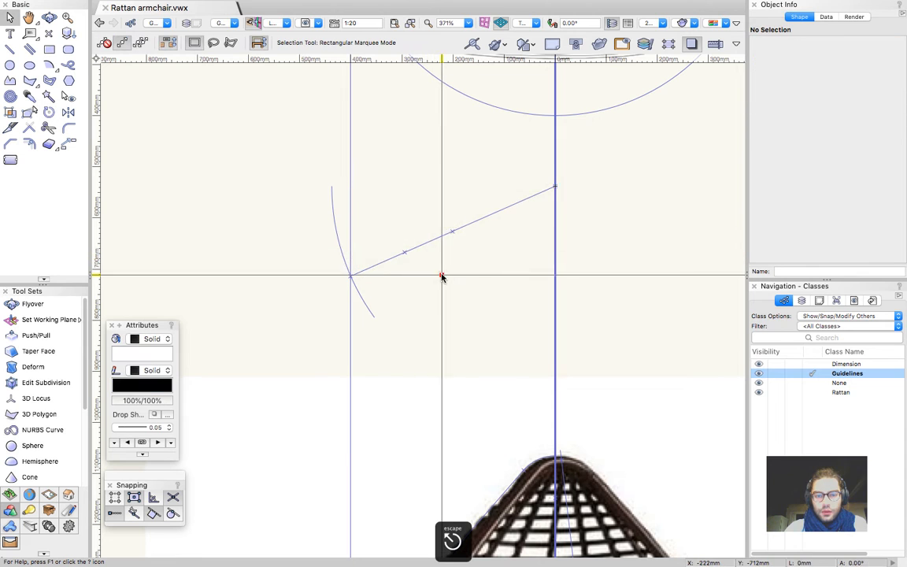
Ungroup the rotated guide with its loci and delete the construction arc
click(429, 241)
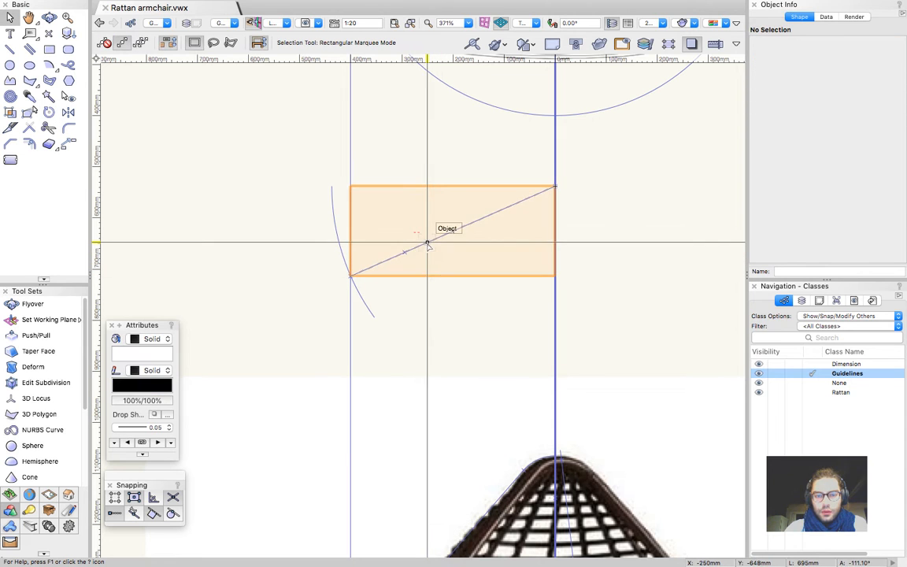
key(super+u)
click(388, 180)
click(332, 200)
key(Delete)
scroll(263, 501, down, 3)
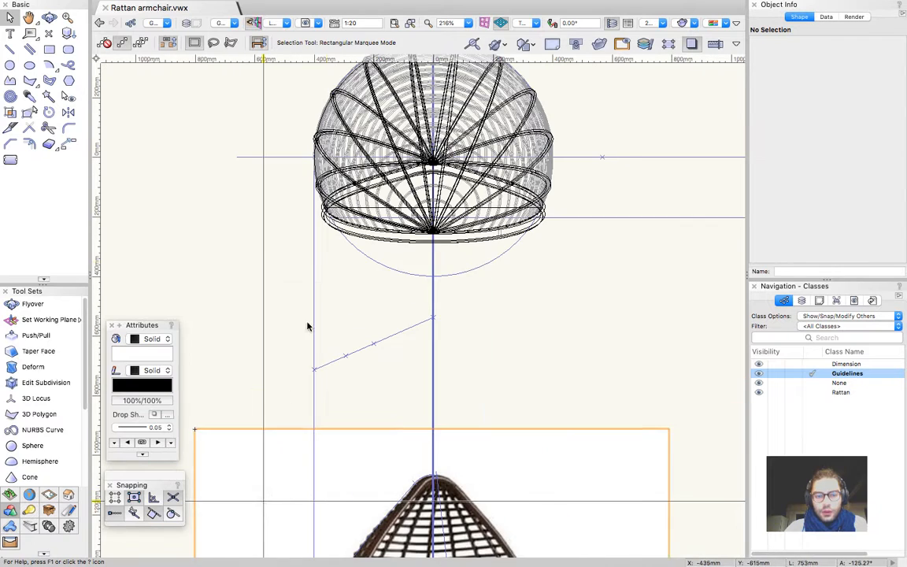
Draw a vertical guide about 1498 mm long upward through the plan view from the slanted guide's outer intermediate locus
key(2)
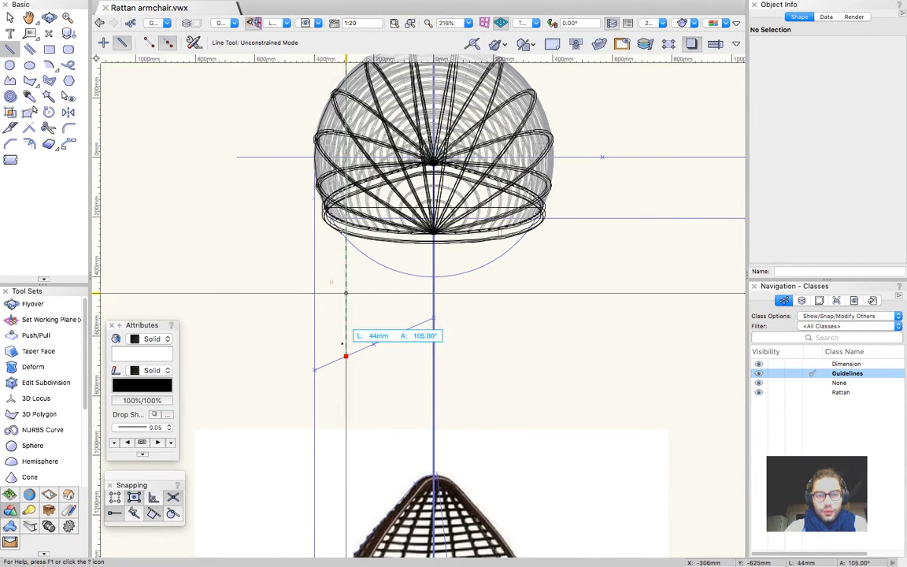
click(342, 344)
scroll(341, 344, down, 4)
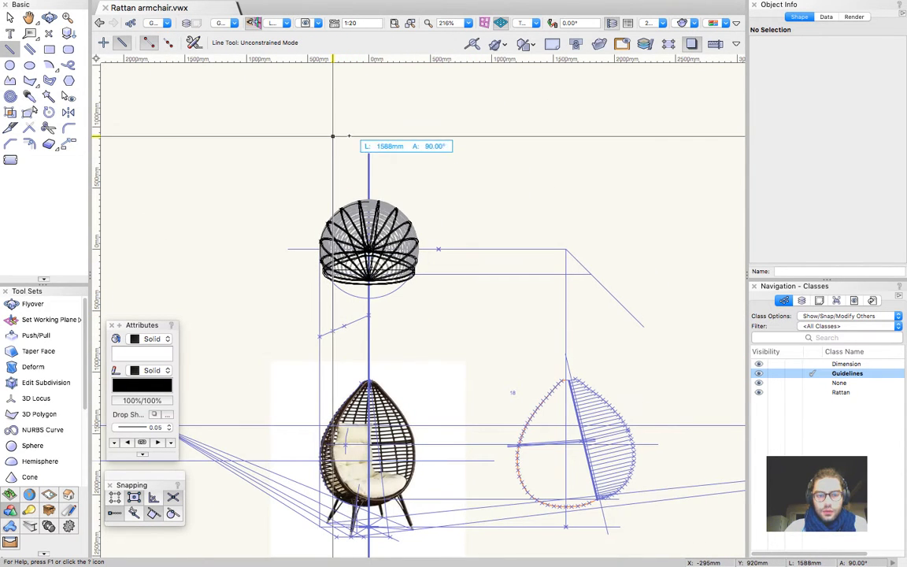
click(343, 145)
Draw a vertical guide about 1254 mm long upward through the plan view from the slanted guide's inner intermediate locus
scroll(341, 293, up, 3)
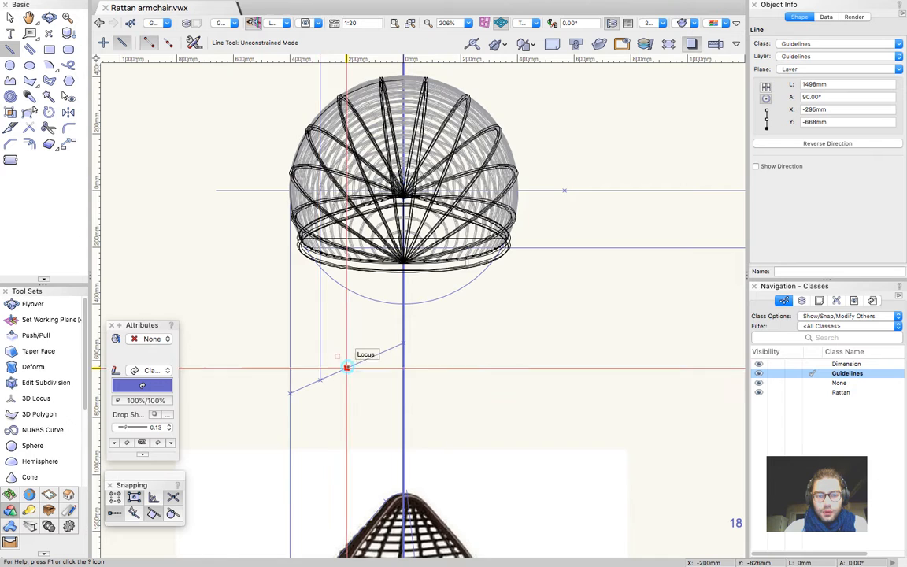
click(346, 367)
scroll(347, 371, down, 1)
click(348, 126)
scroll(348, 125, down, 4)
key(Escape)
key(x)
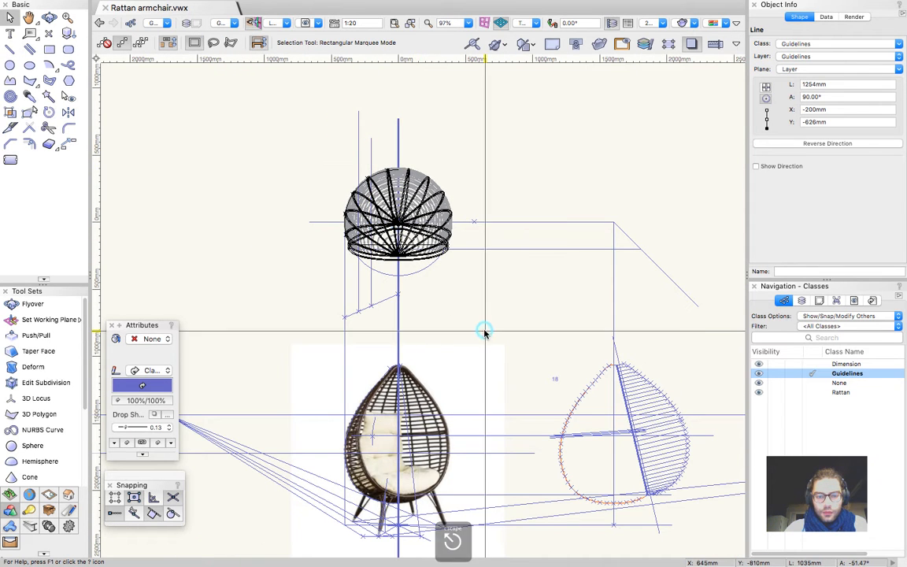
click(486, 328)
Examine how the foot points and perspective lines on the photo correspond to the vertical guides projected into the plan view
scroll(362, 295, up, 5)
scroll(363, 295, down, 3)
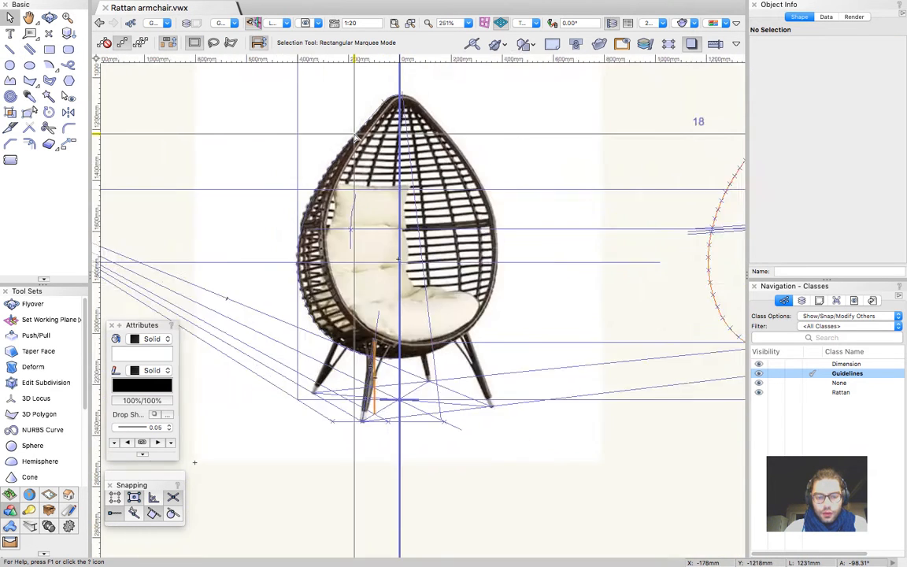
scroll(329, 338, up, 3)
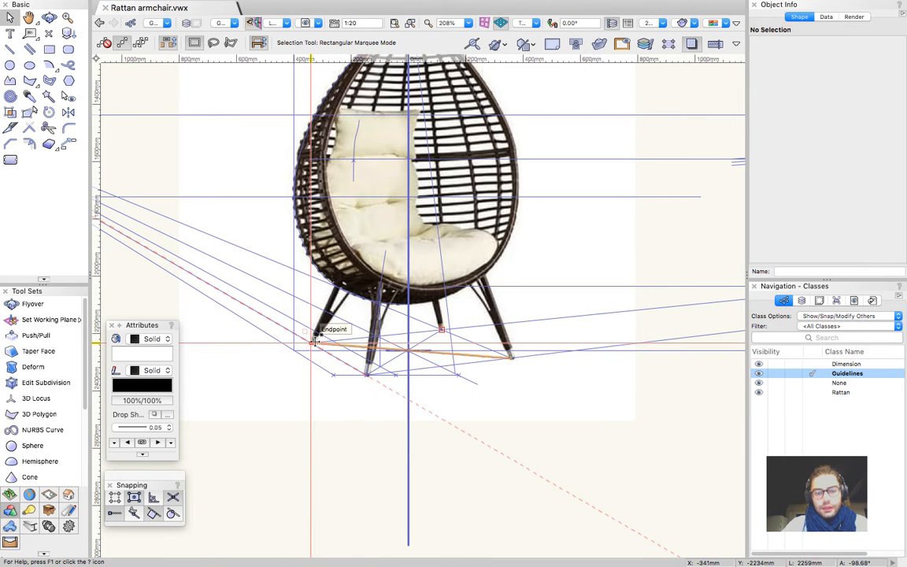
scroll(384, 472, down, 6)
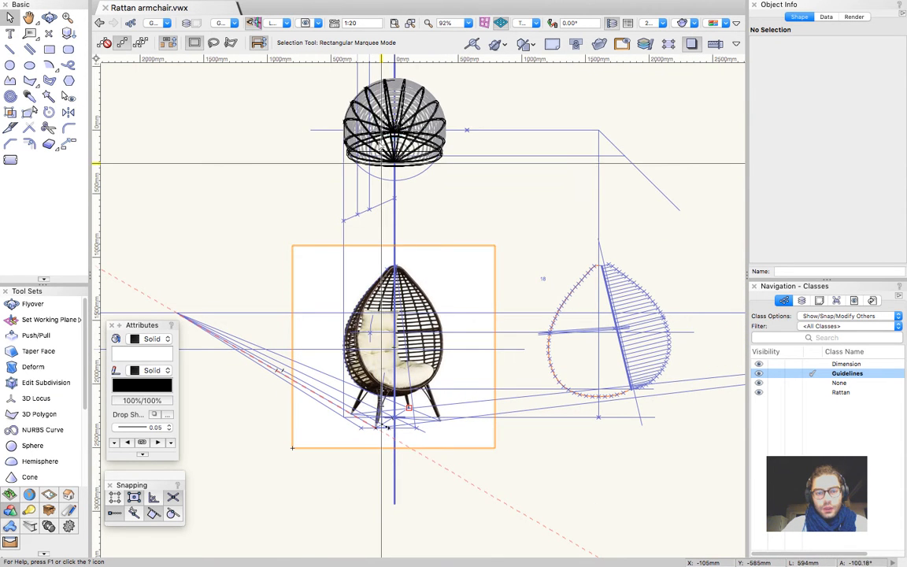
click(356, 191)
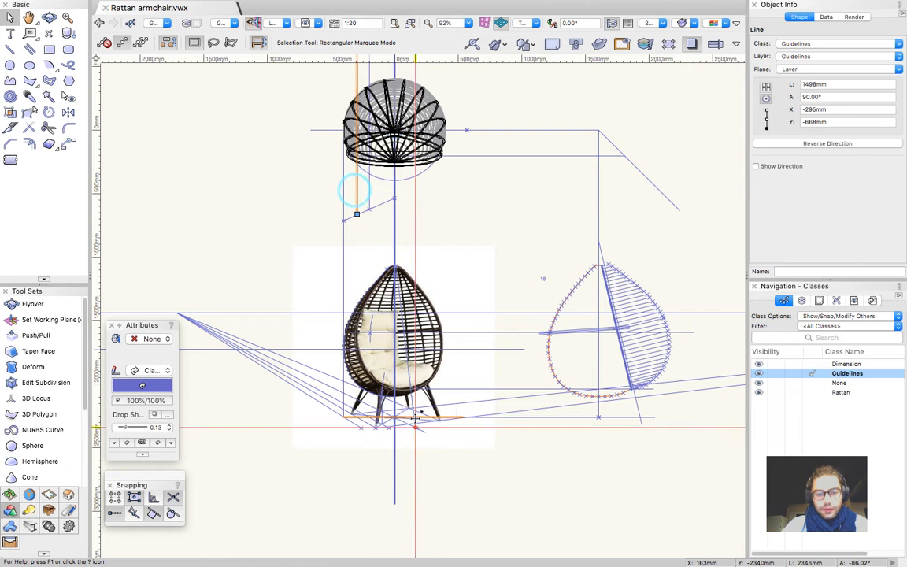
scroll(386, 433, up, 6)
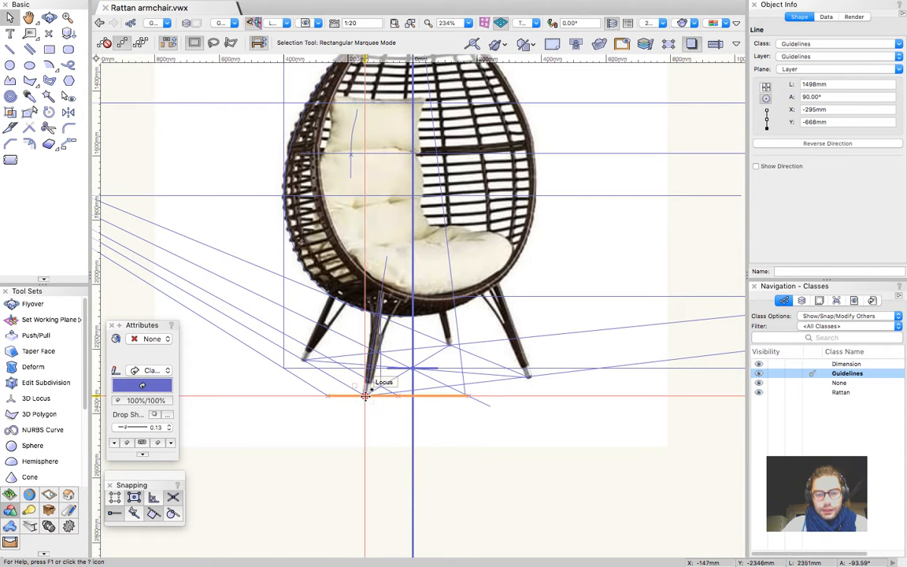
scroll(350, 385, down, 3)
scroll(367, 461, down, 3)
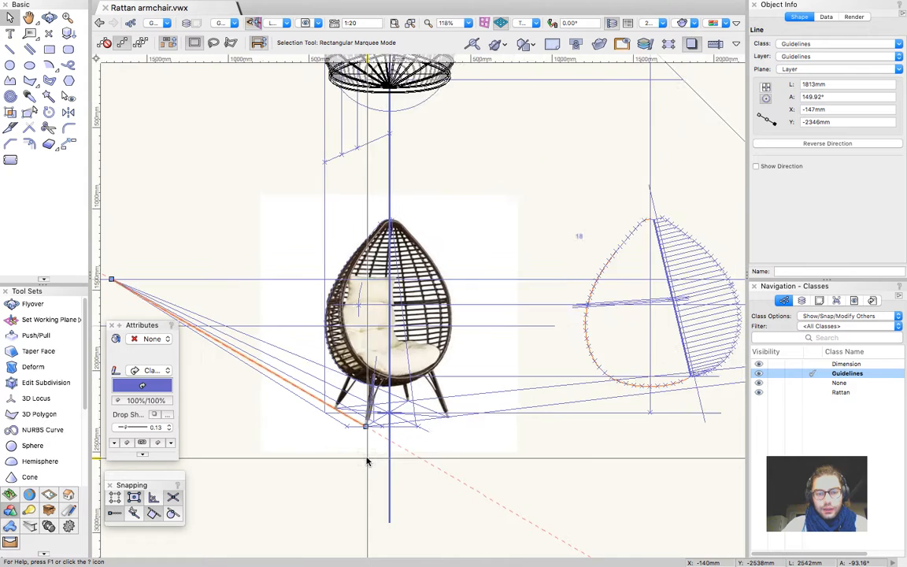
scroll(366, 459, down, 1)
scroll(368, 76, up, 6)
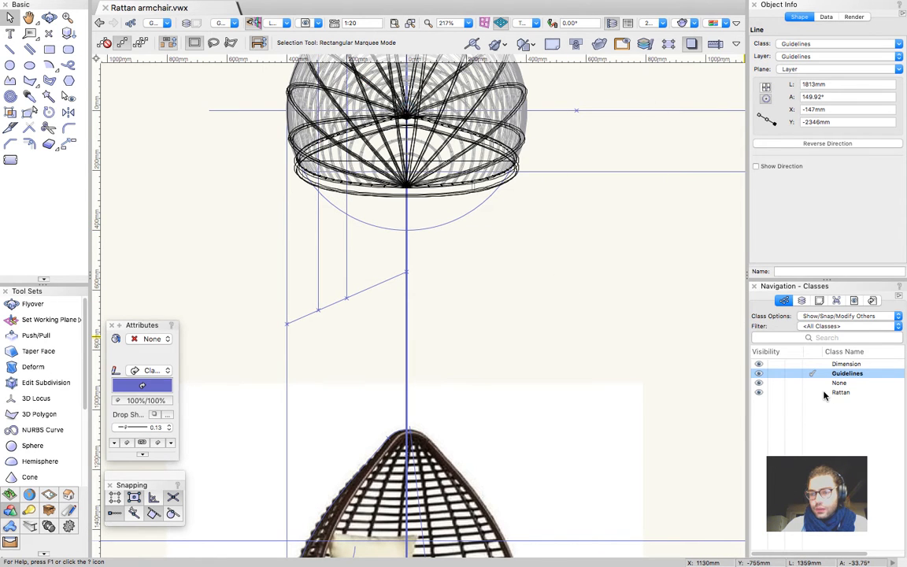
Make Supports the active design layer and hide the Seat layer
click(801, 300)
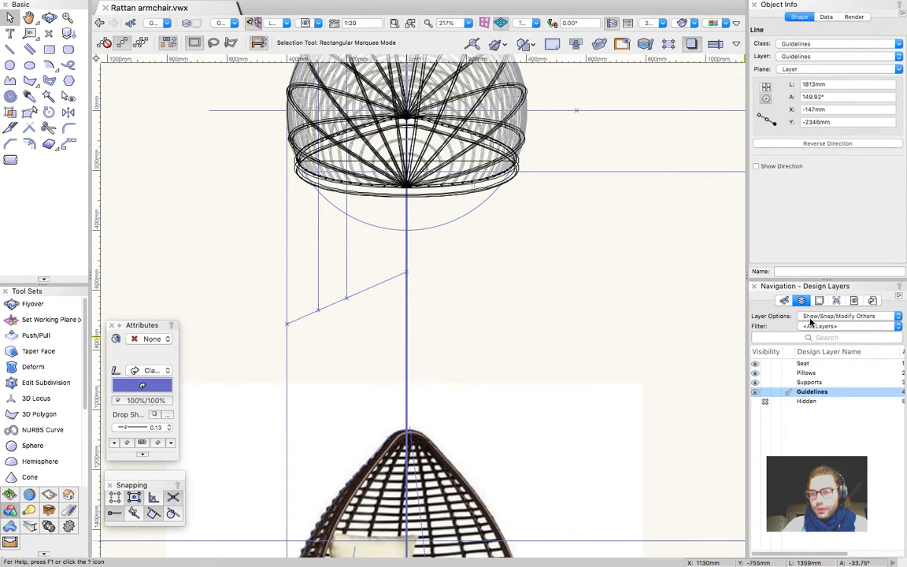
click(790, 382)
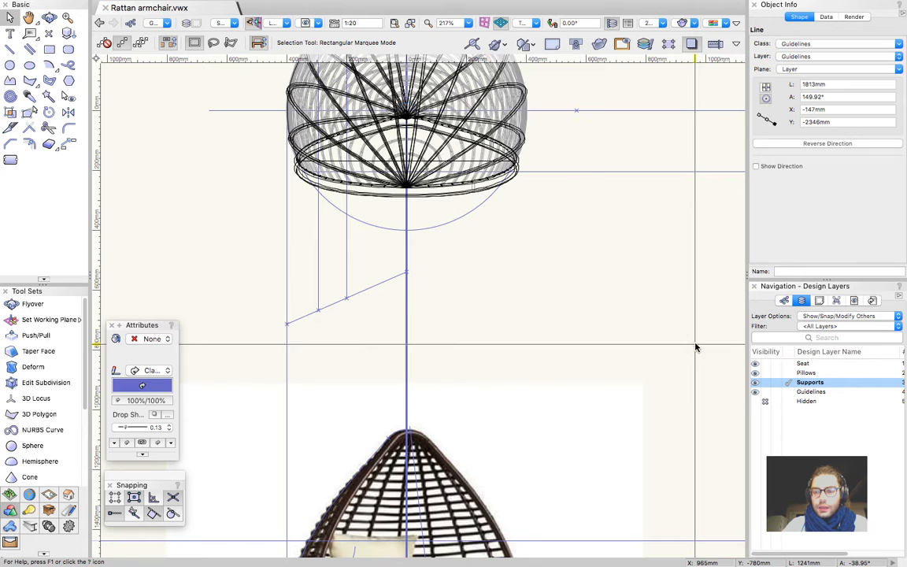
click(779, 364)
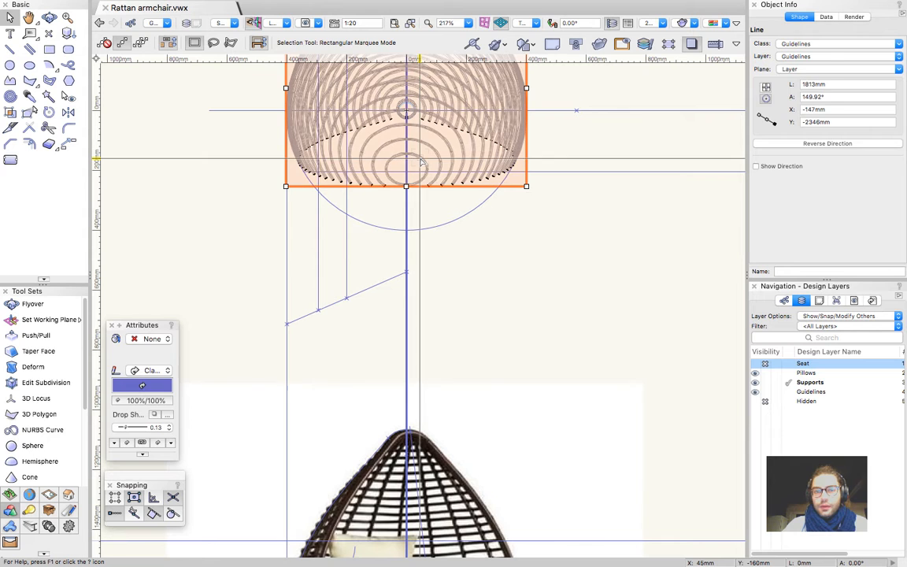
Reassign the rattan group and the remaining curved fillet frame in the plan view to the Seat layer
click(370, 126)
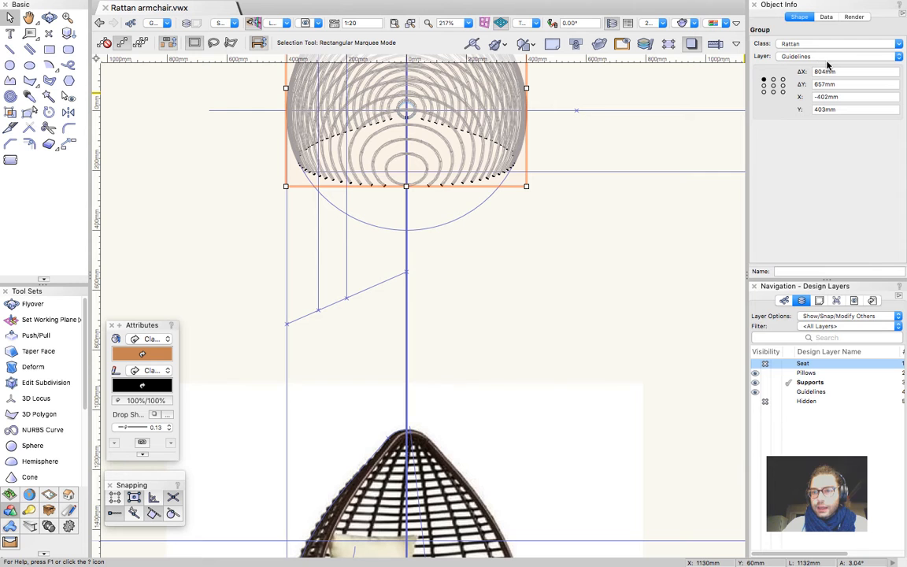
right_click(807, 366)
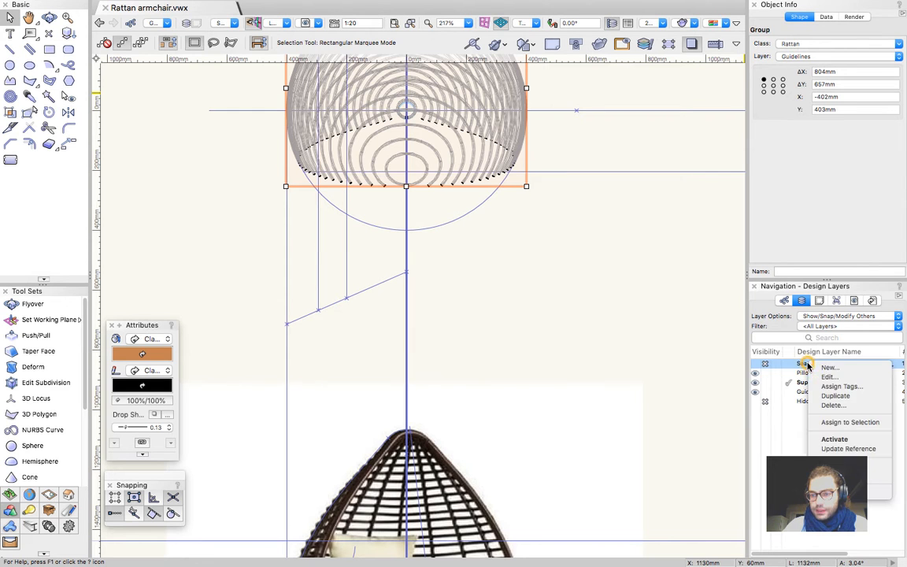
click(847, 423)
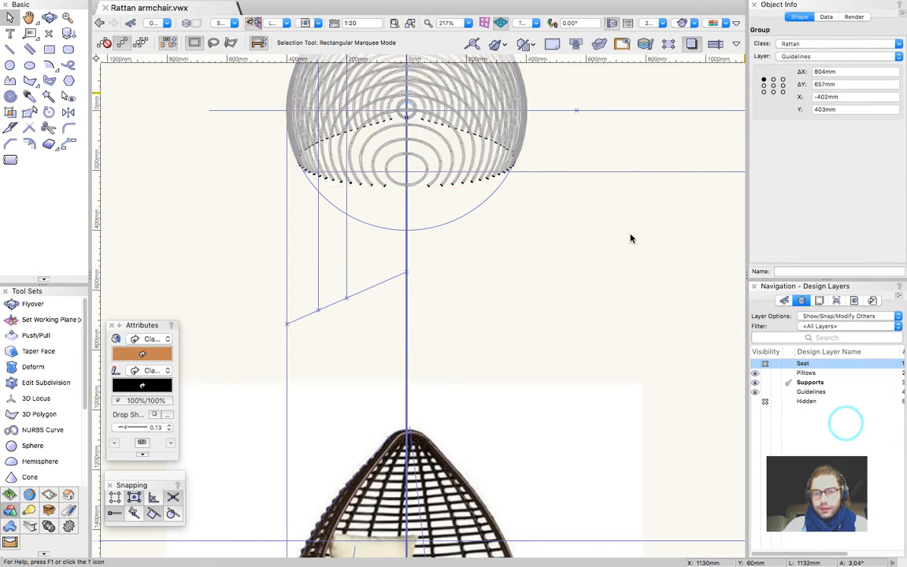
click(513, 150)
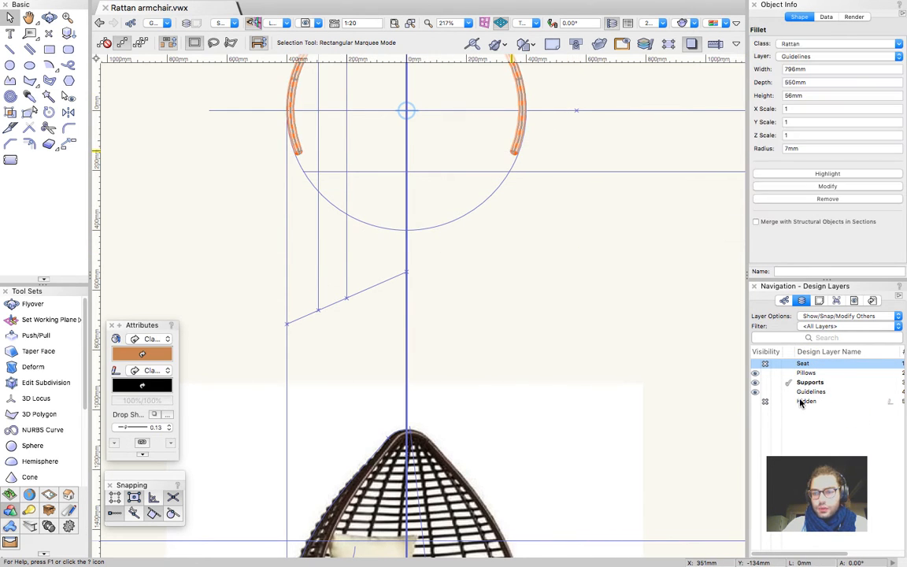
right_click(803, 365)
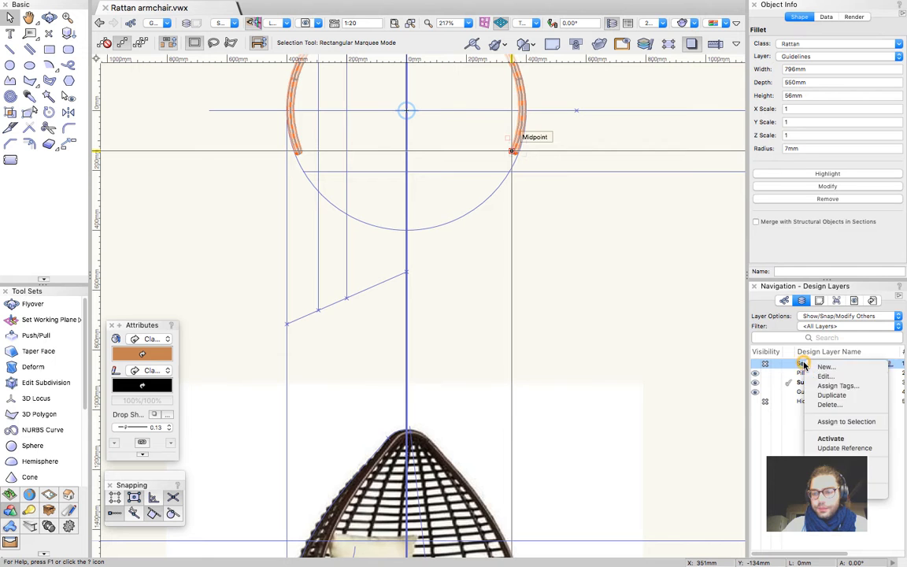
click(846, 421)
Draw a 589 mm guide square centred on the plan circle, with its corner on the outer intermediate vertical guide
scroll(559, 318, down, 3)
scroll(411, 181, up, 2)
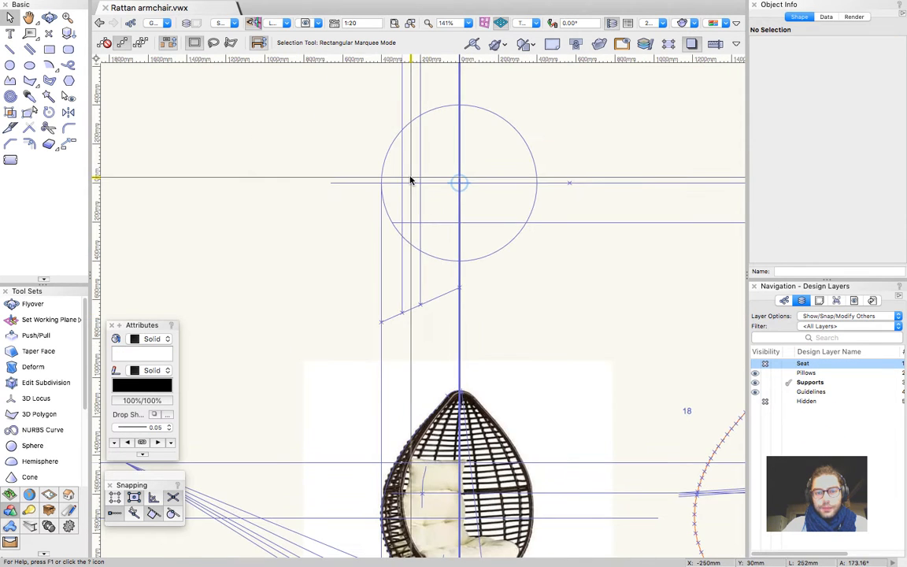
key(4)
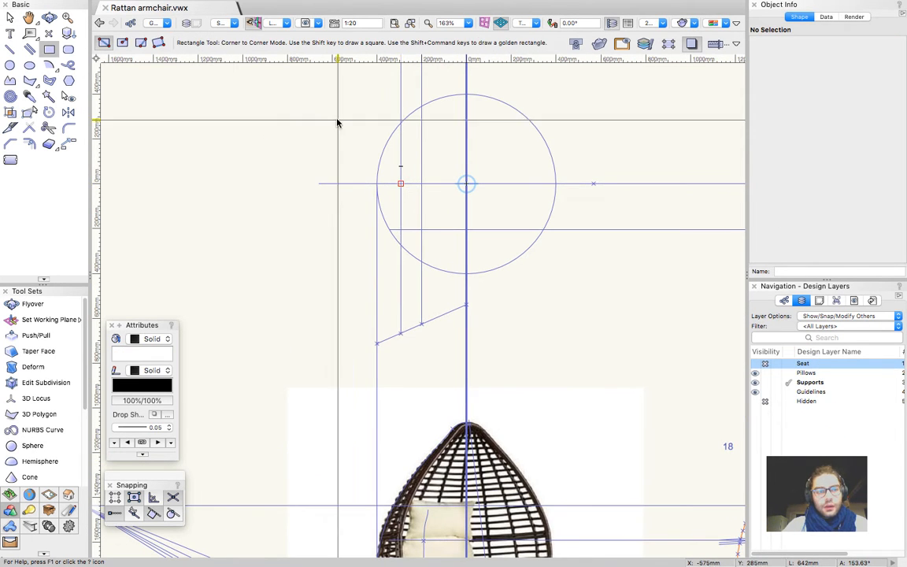
click(122, 44)
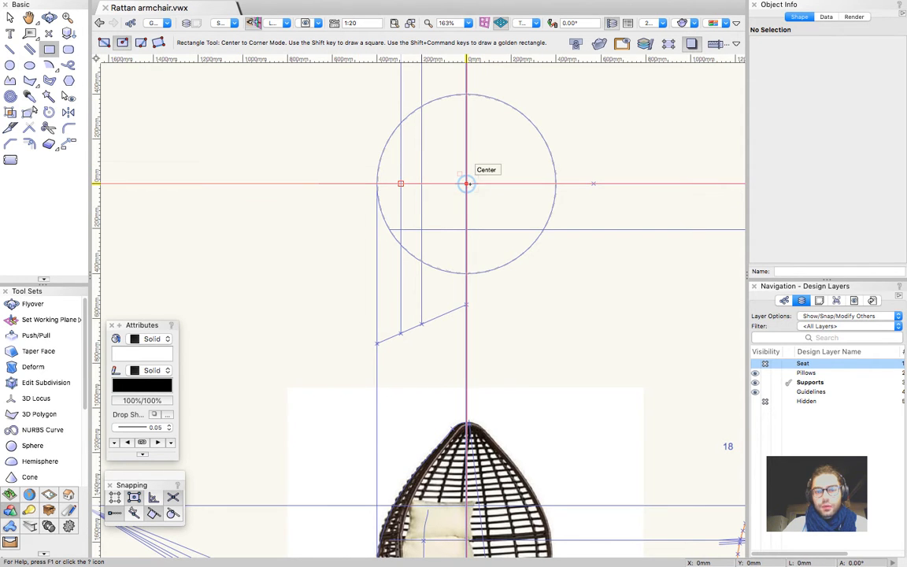
click(466, 183)
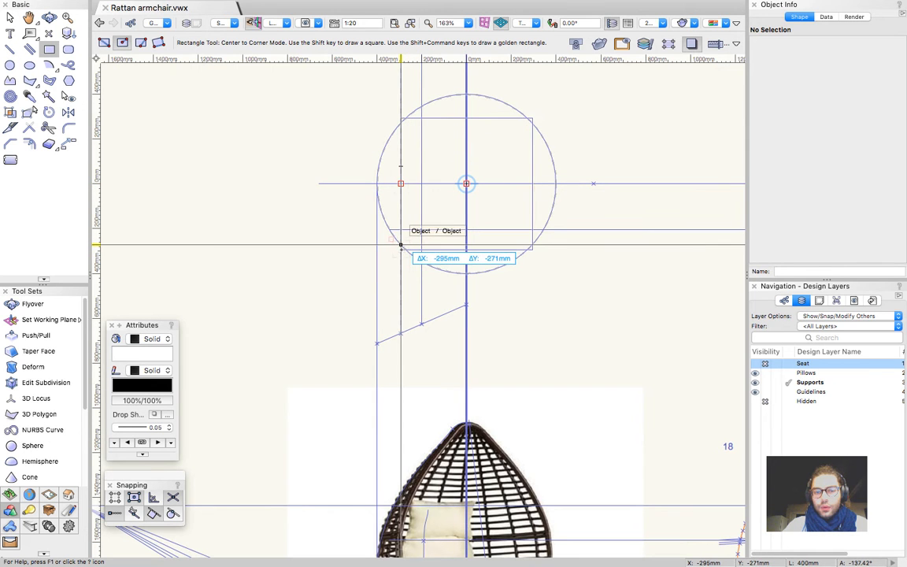
click(399, 246)
key(x)
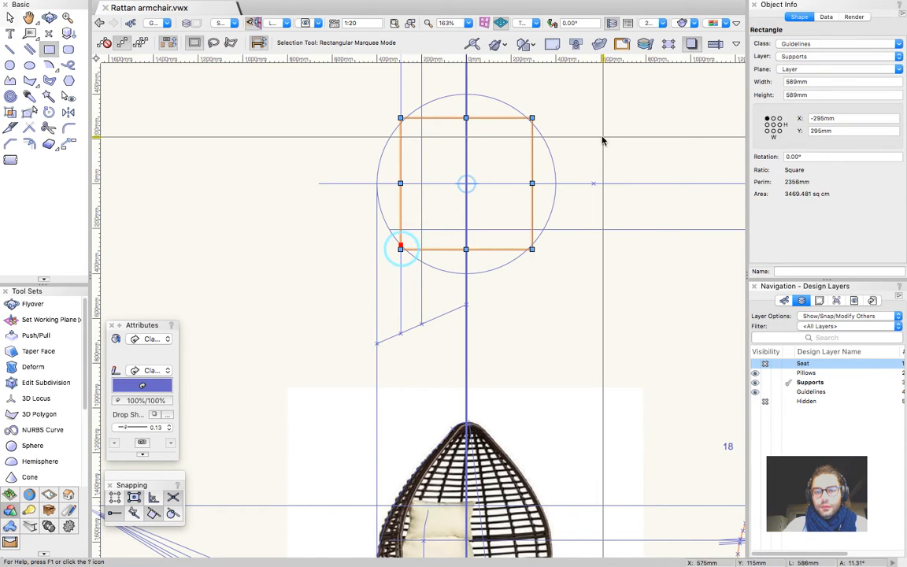
click(601, 139)
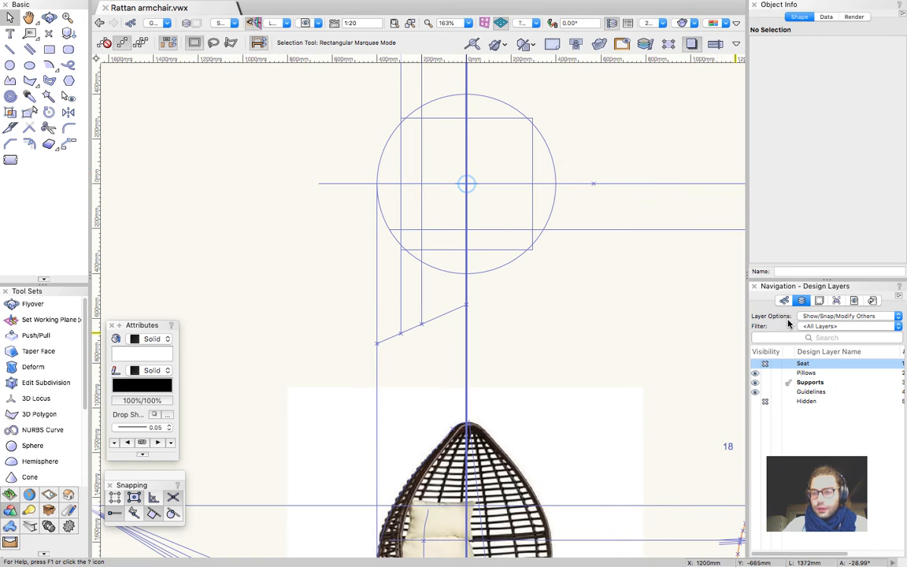
Compare the square with the seat by greying the Seat layer, and make the layer invisible again
click(777, 364)
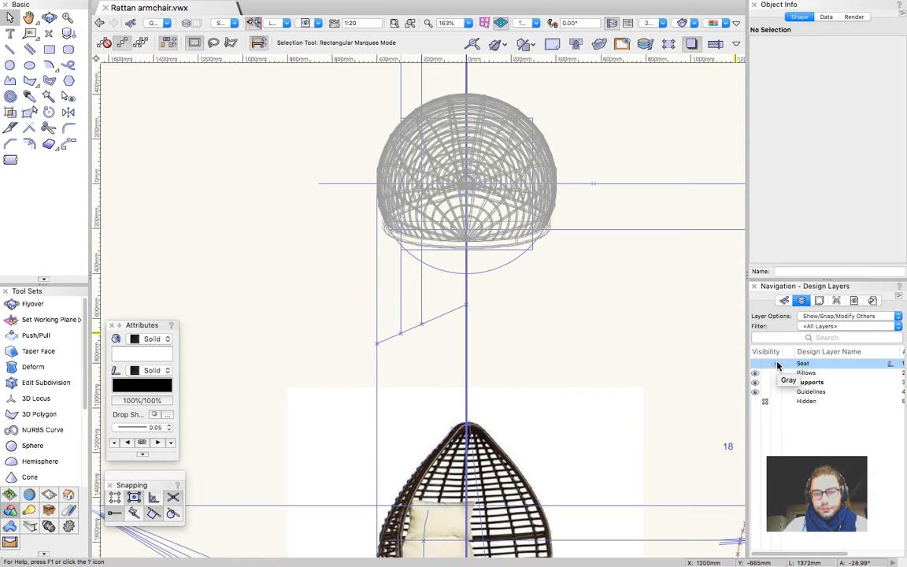
click(770, 364)
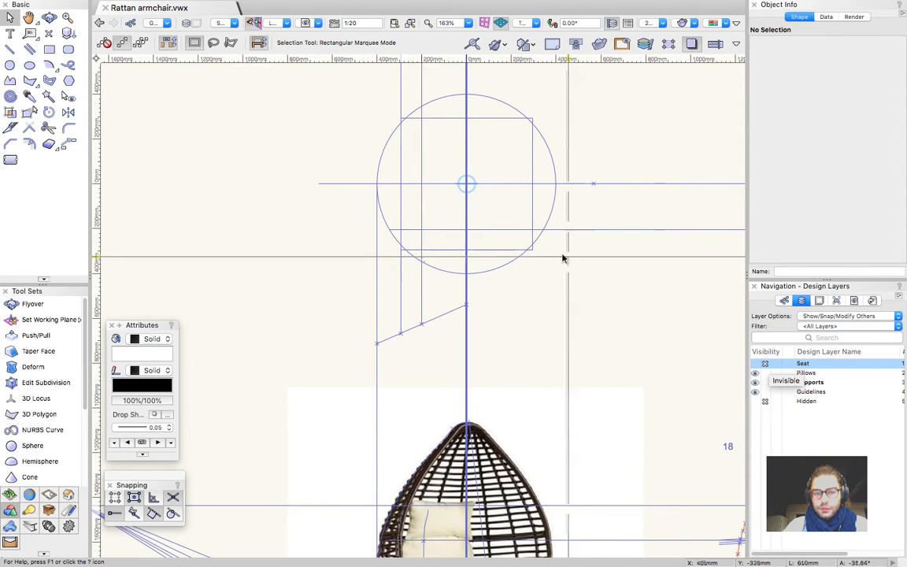
scroll(309, 142, down, 3)
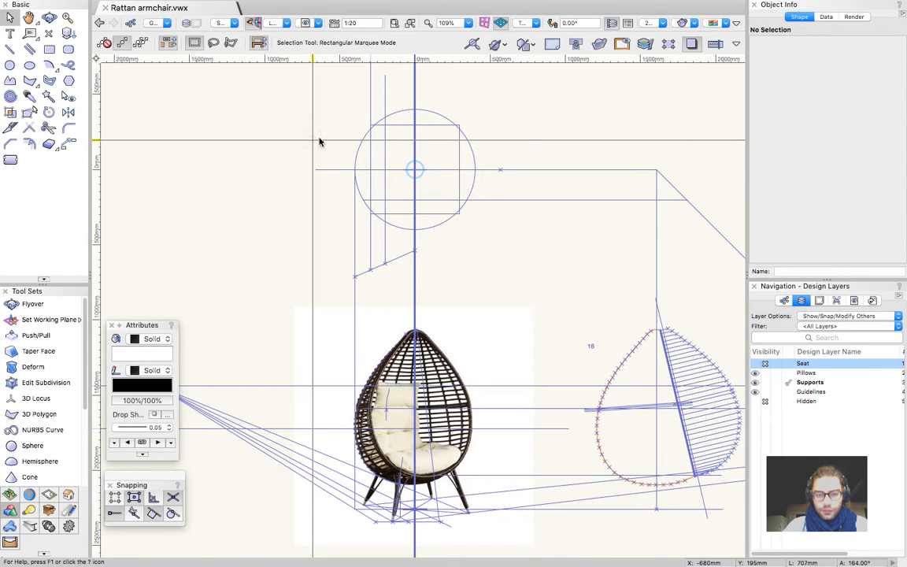
Place 2D loci on all four corners of the guide square in the plan view
scroll(365, 136, up, 2)
key(0)
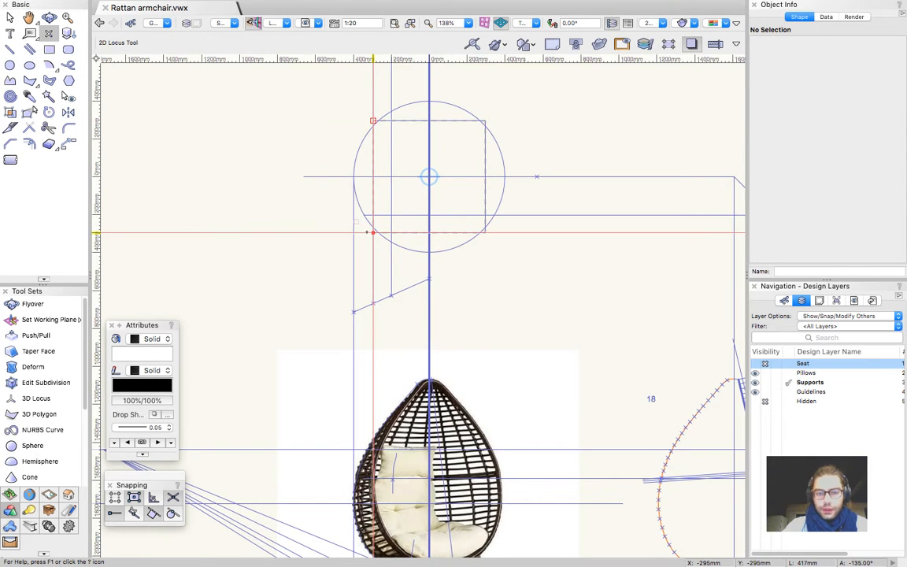
click(373, 233)
click(484, 233)
click(485, 120)
click(373, 120)
key(x)
click(540, 114)
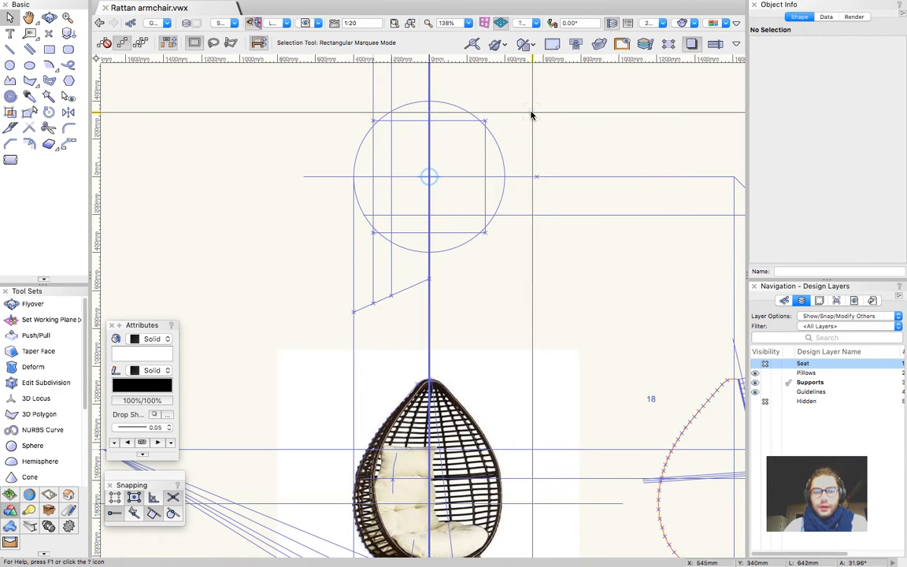
Draw both 833 mm diagonals between opposite corners of the guide square
key(2)
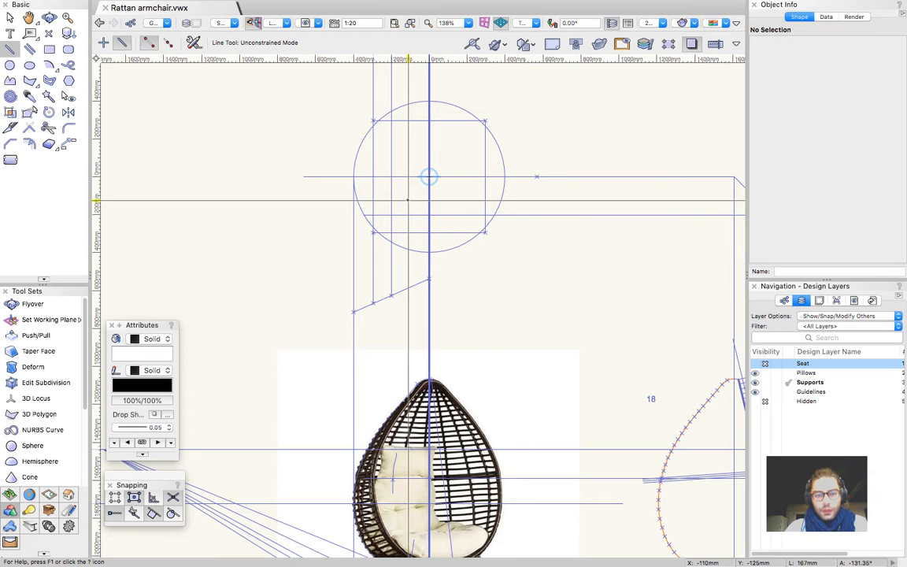
click(373, 231)
click(486, 118)
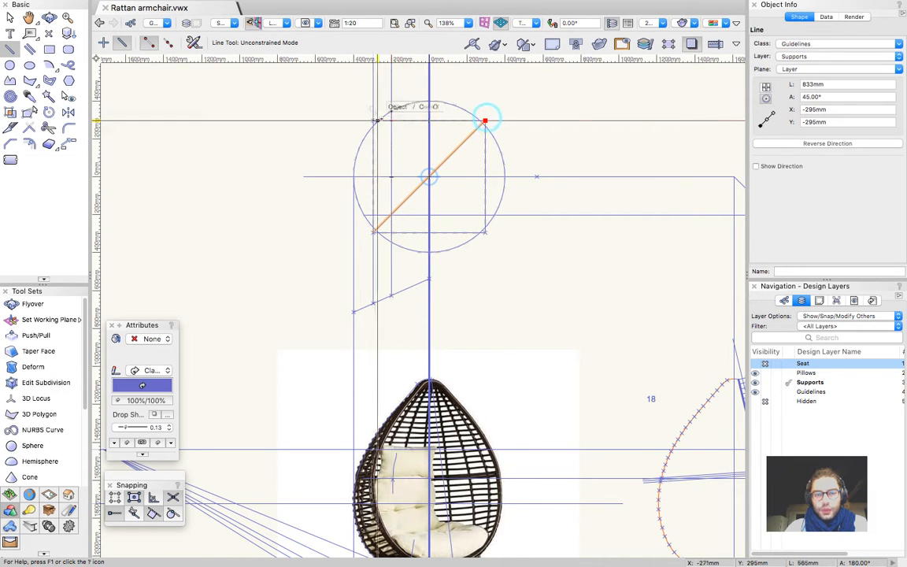
click(374, 119)
click(486, 233)
key(x)
Examine the diagonal guides joining the chair's feet on the photo as counterparts of the plan square's diagonals
scroll(514, 172, down, 4)
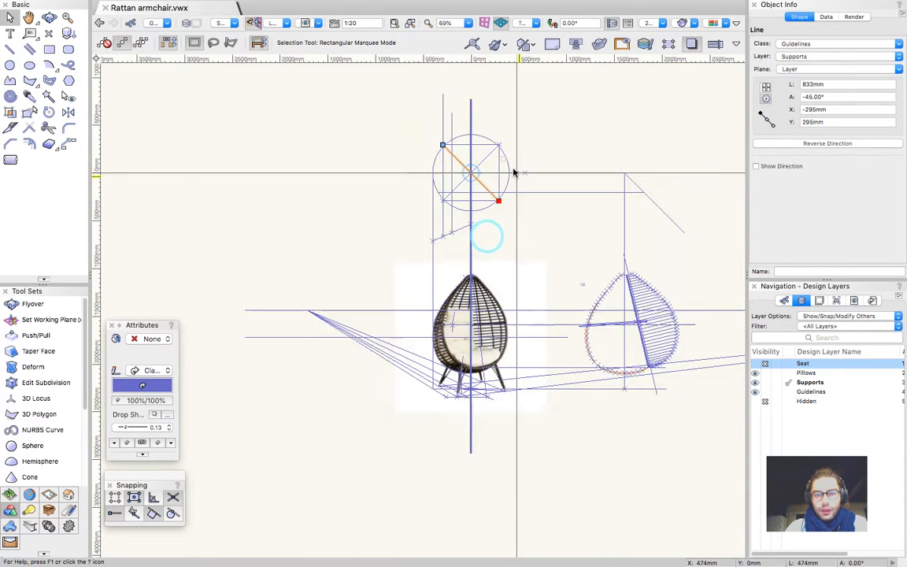
scroll(497, 297, up, 5)
click(458, 408)
click(496, 430)
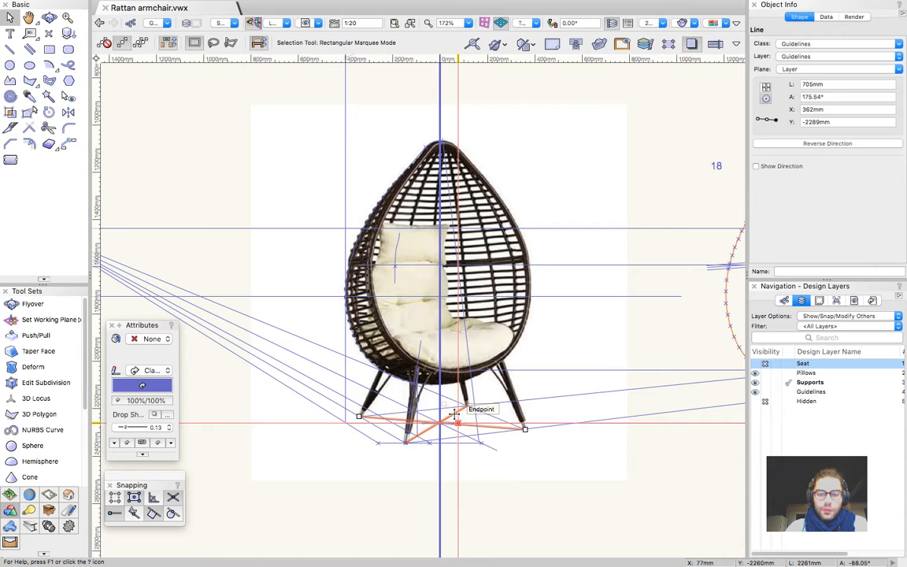
click(496, 430)
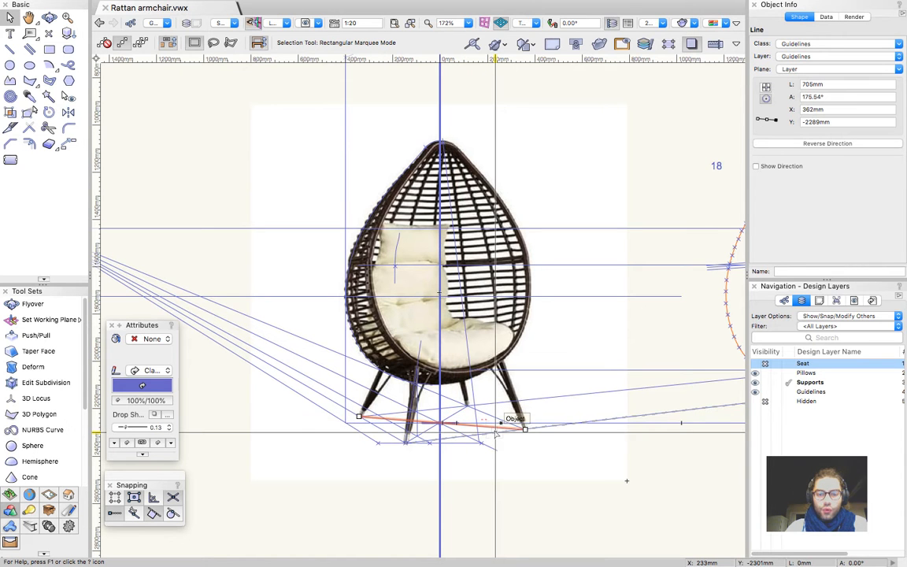
Examine how the inner vertical plan guide relates to the perspective line and vertical guide at the front leg's upper end on the photo
scroll(451, 477, down, 1)
scroll(451, 476, down, 3)
scroll(415, 260, up, 3)
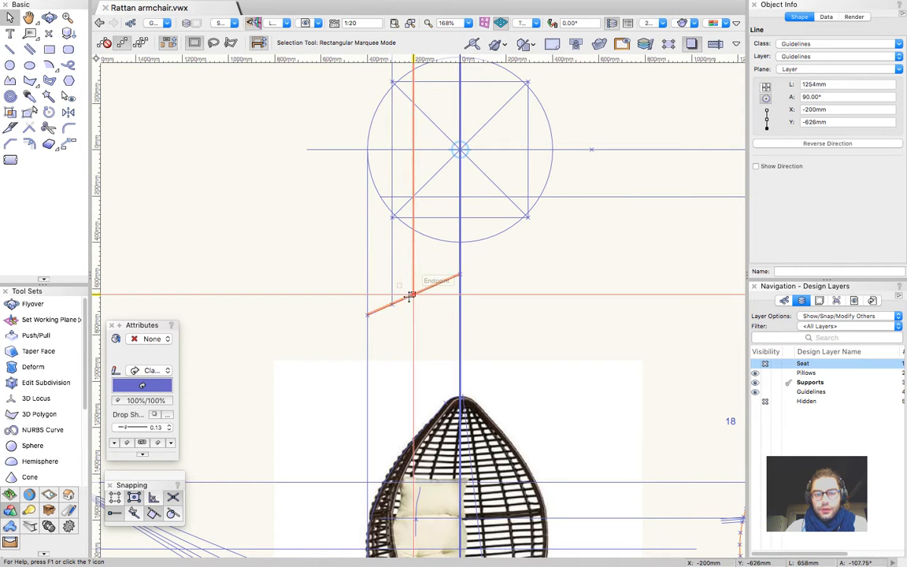
scroll(455, 194, down, 3)
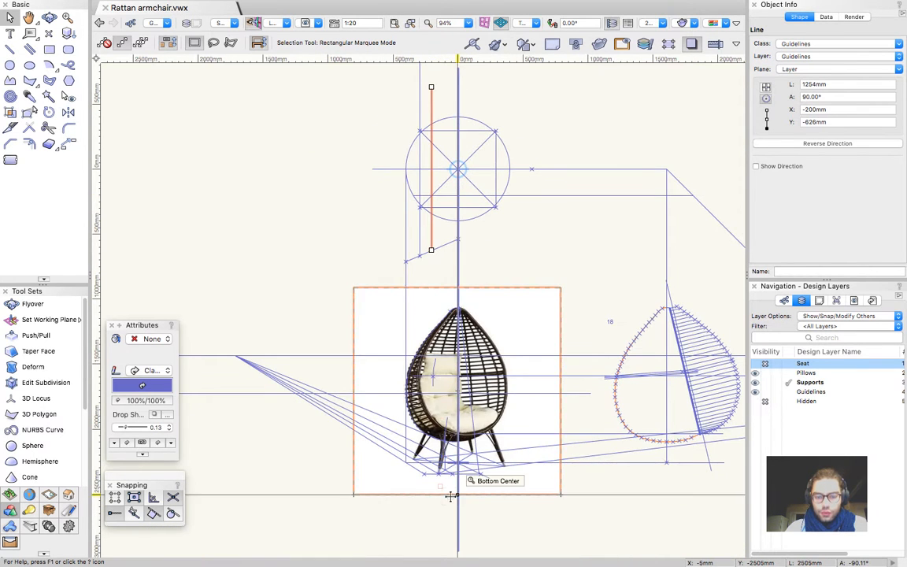
scroll(449, 481, up, 6)
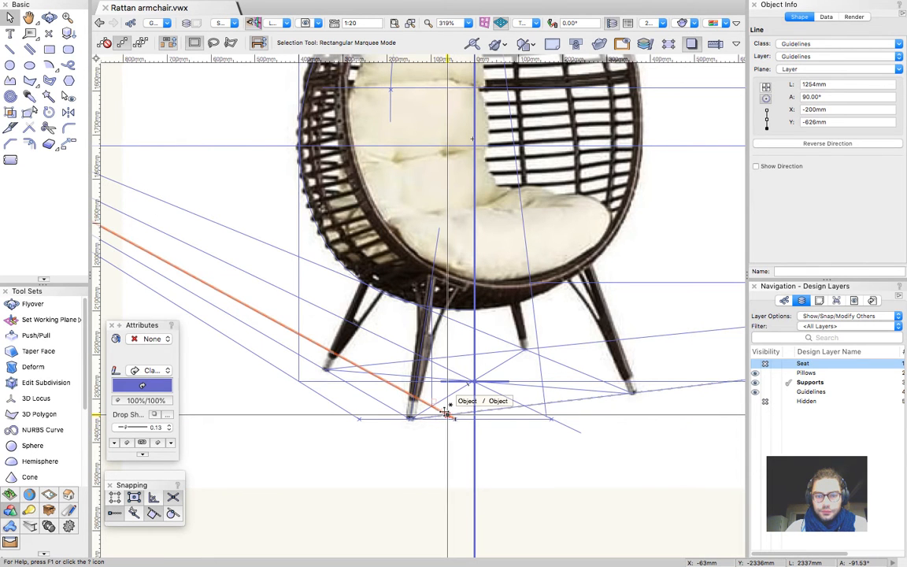
scroll(446, 412, up, 5)
scroll(446, 412, down, 2)
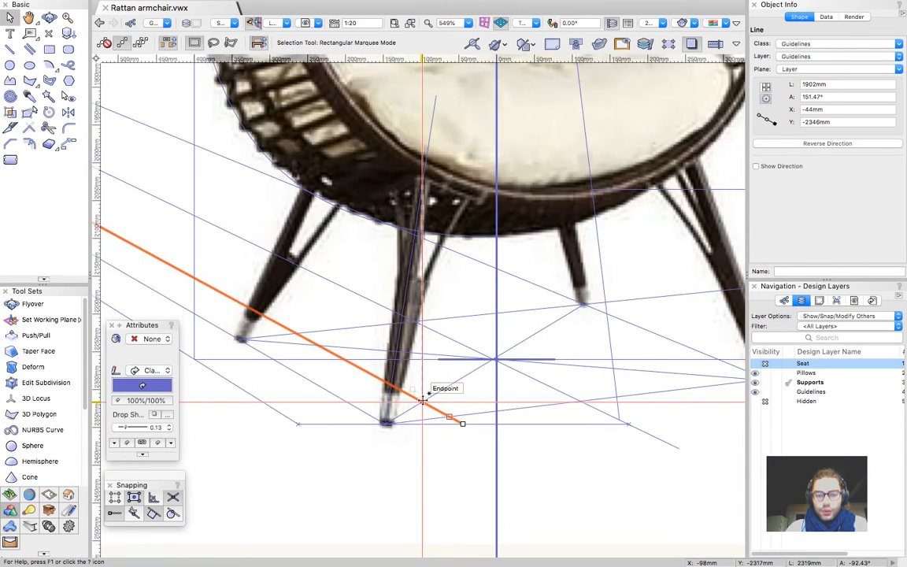
click(422, 379)
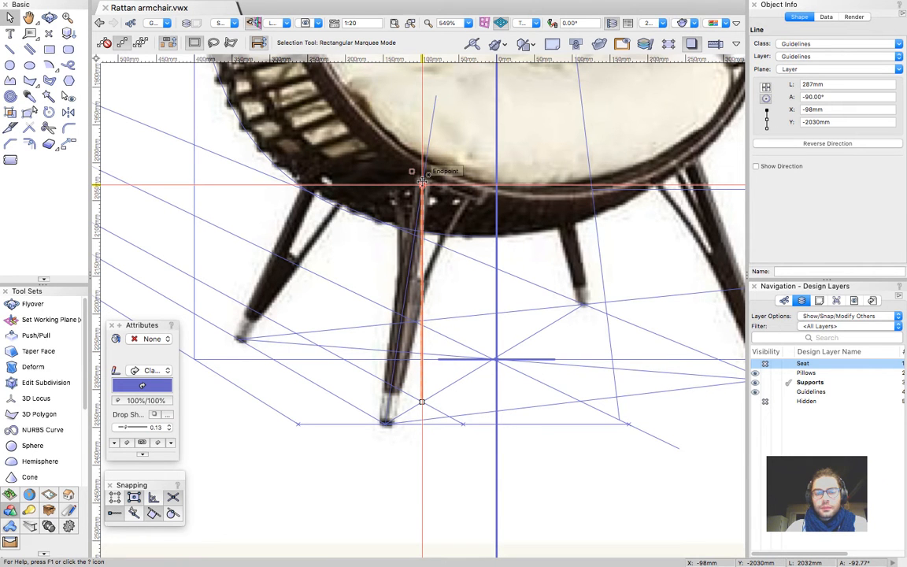
scroll(422, 181, down, 8)
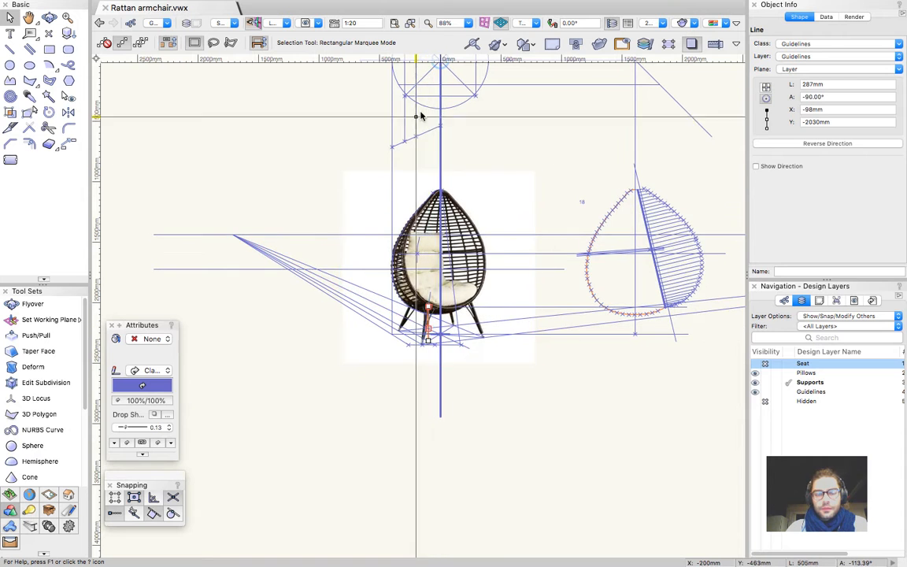
scroll(418, 92, up, 5)
scroll(418, 92, down, 2)
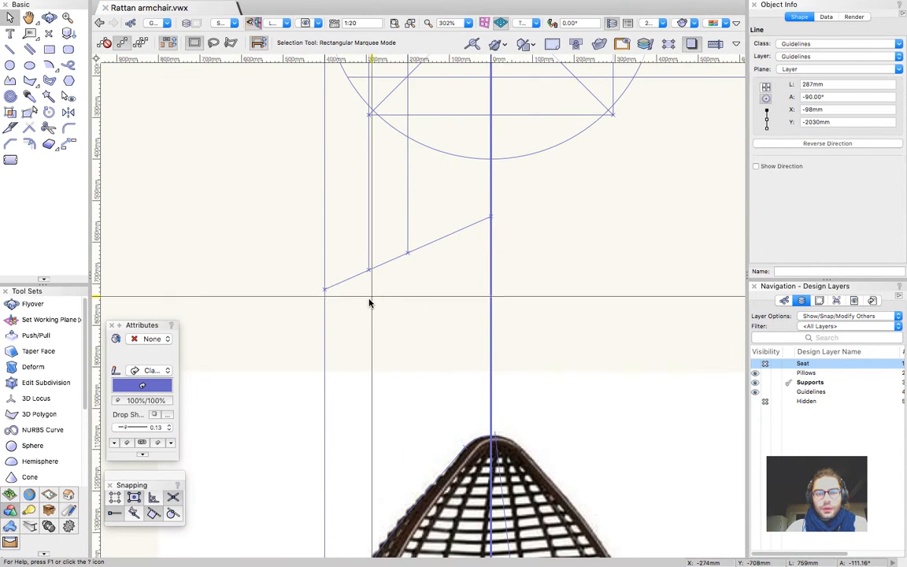
Place a 2D locus where the inner vertical guide crosses the square's diagonal, at X -200 mm, Y -200 mm
scroll(408, 90, up, 3)
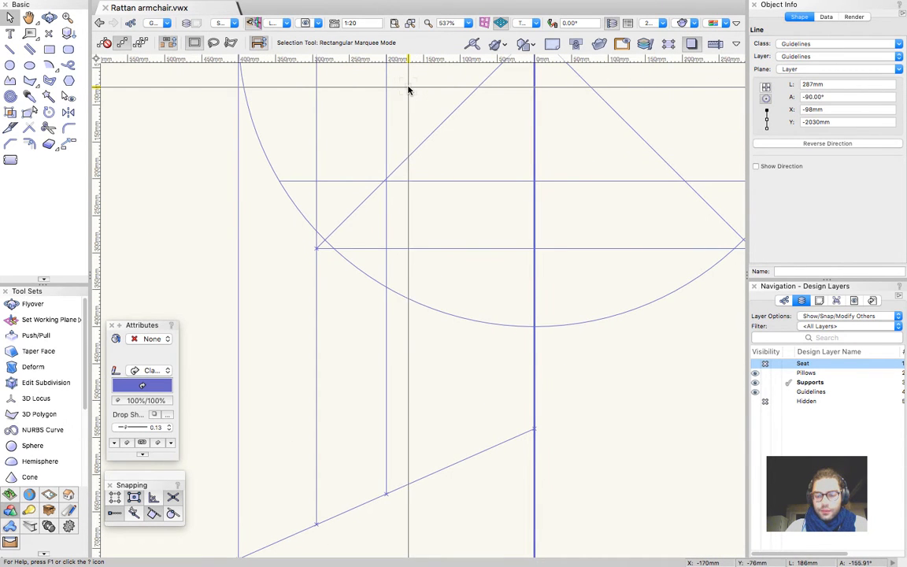
key(0)
click(385, 179)
scroll(385, 180, down, 3)
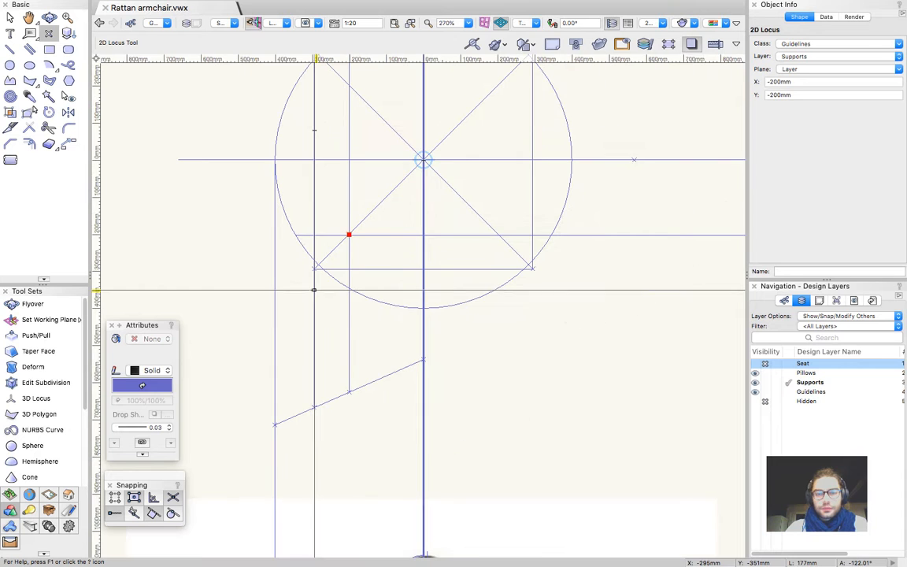
key(x)
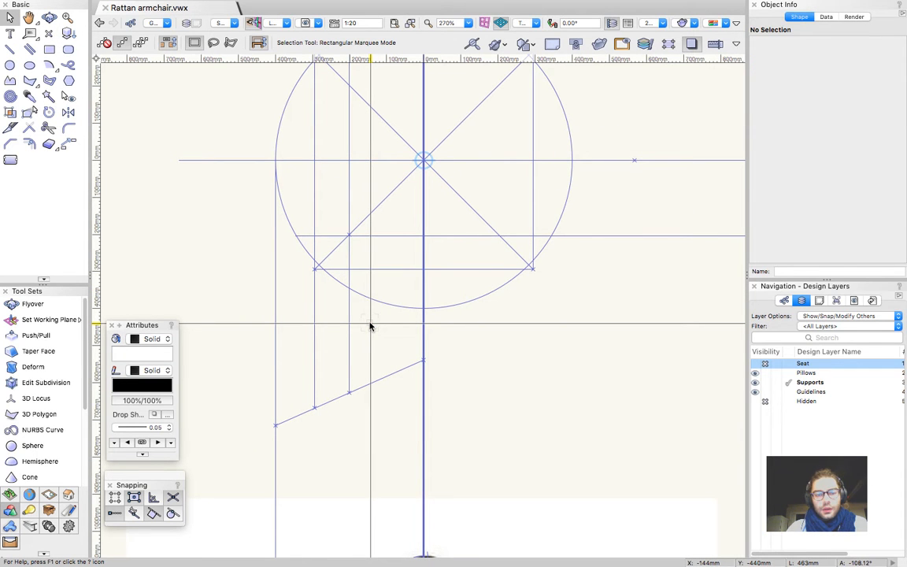
Rotate the plan view to -45° from the square's lower-left corner, bringing its rising diagonal horizontal
scroll(502, 248, down, 2)
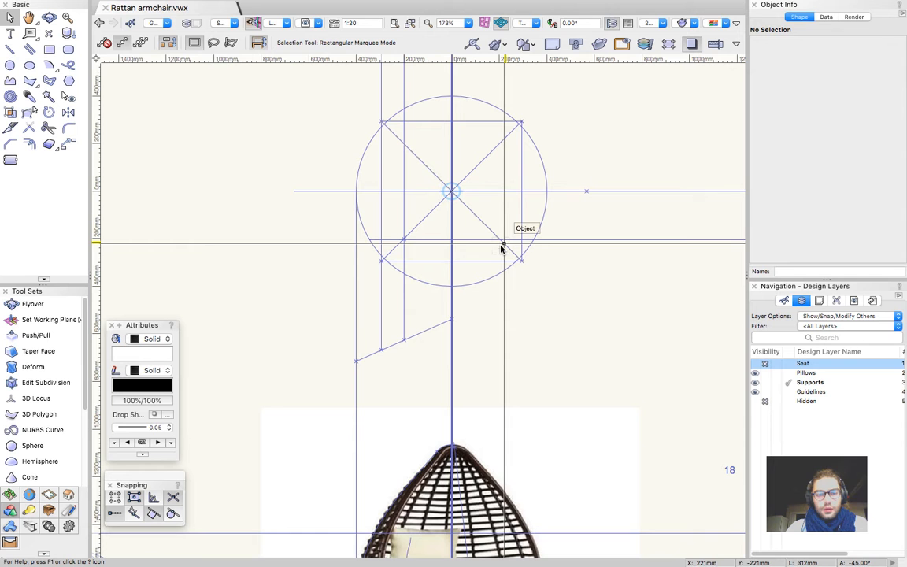
key(2)
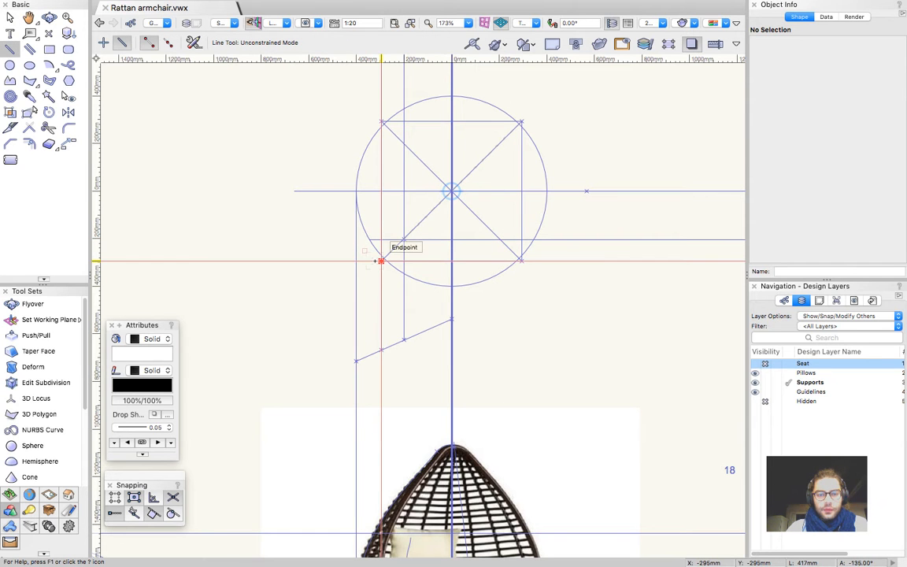
click(553, 23)
click(381, 260)
click(416, 221)
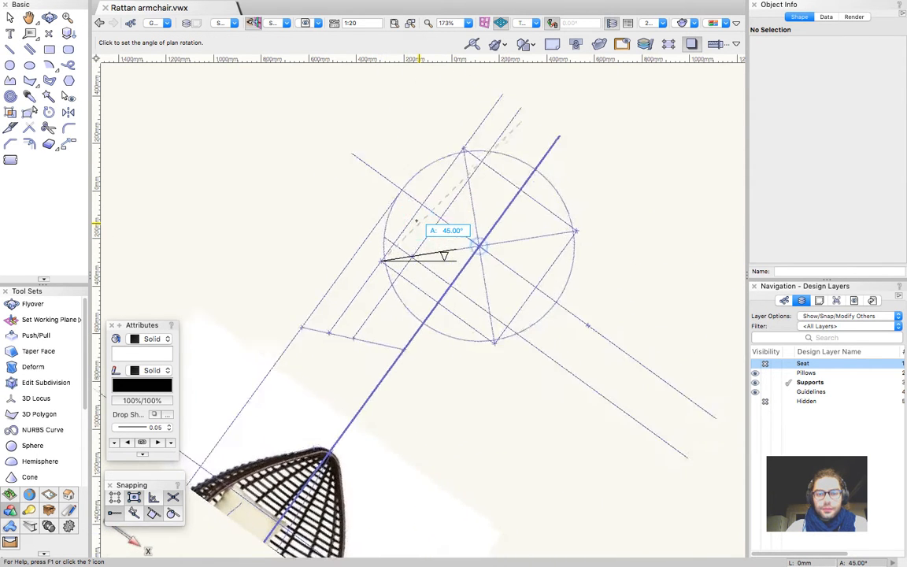
key(x)
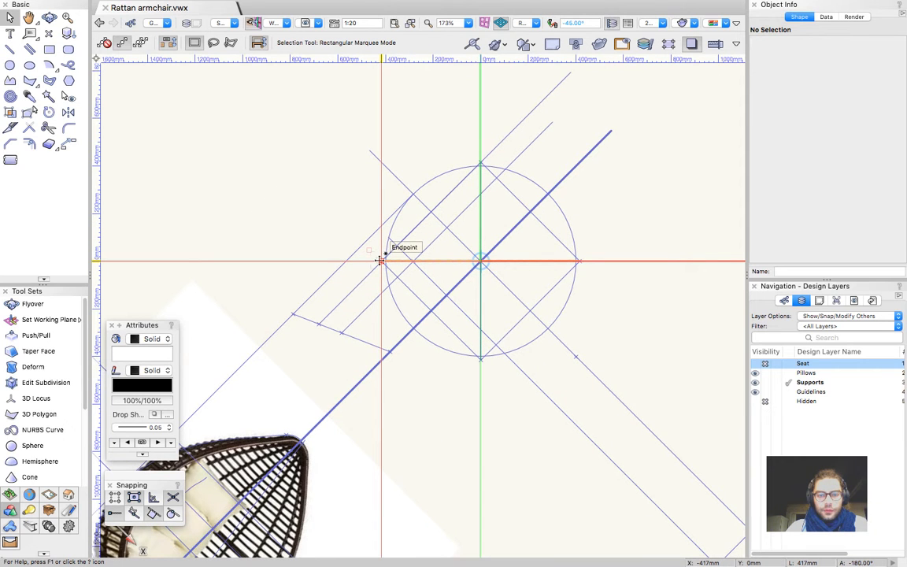
Draw two vertical guide lines in the rotated plan, about 855 mm long from the square's corner and 1337 mm from the inner locus
key(2)
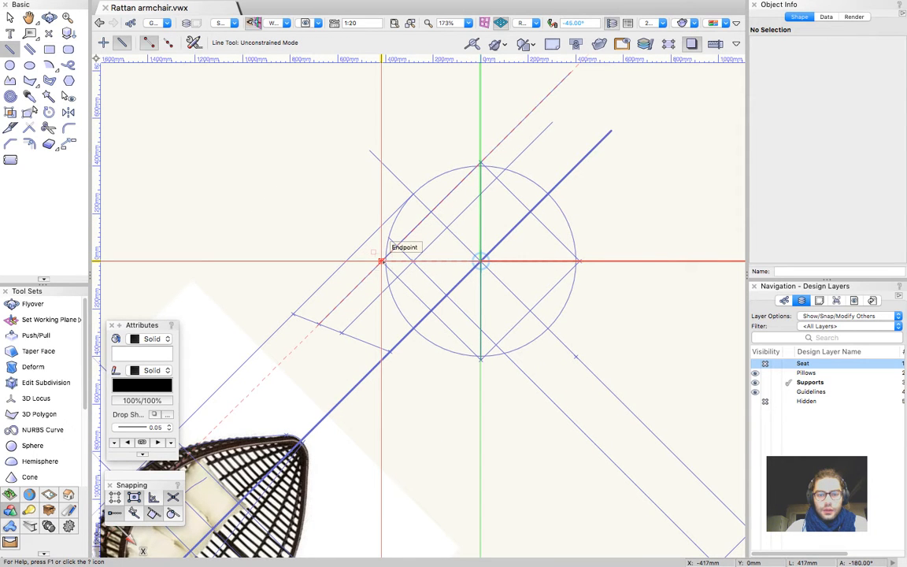
scroll(382, 388, down, 3)
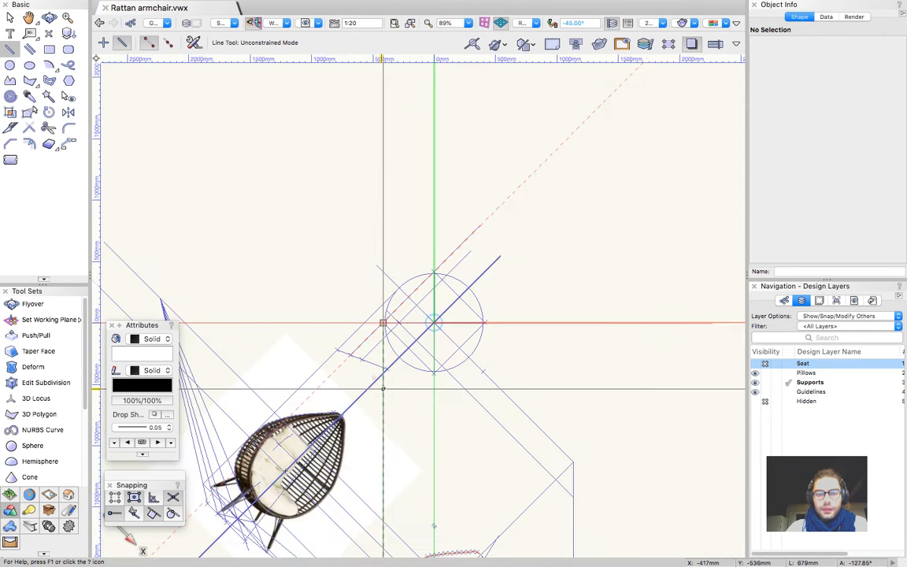
click(382, 323)
click(383, 218)
click(400, 323)
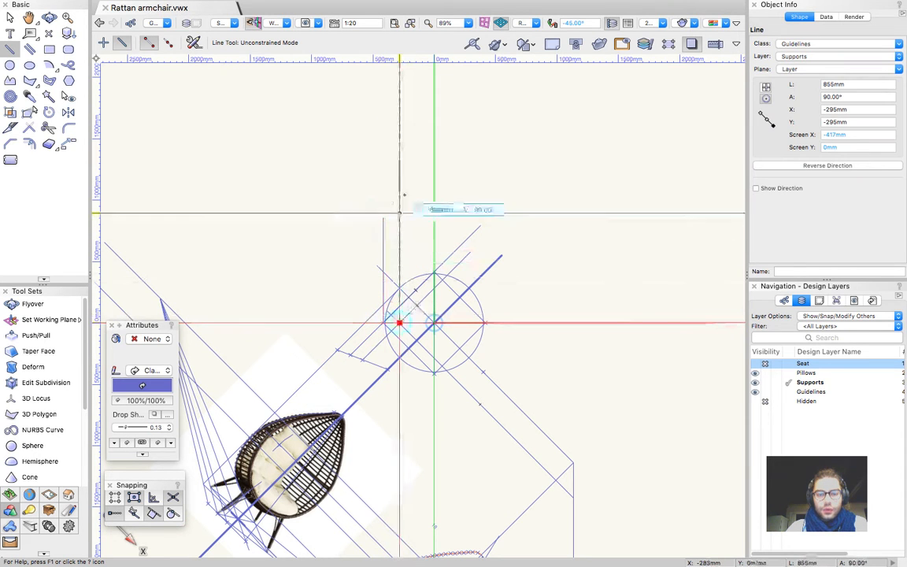
click(399, 159)
Draw a horizontal guide line about 915 mm long across both vertical guides, above the plan circle
click(357, 223)
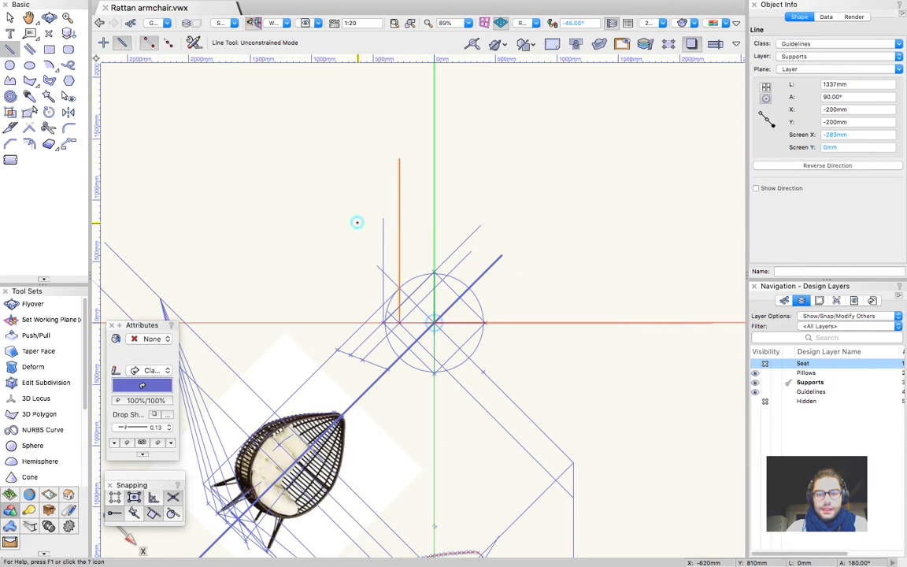
click(469, 223)
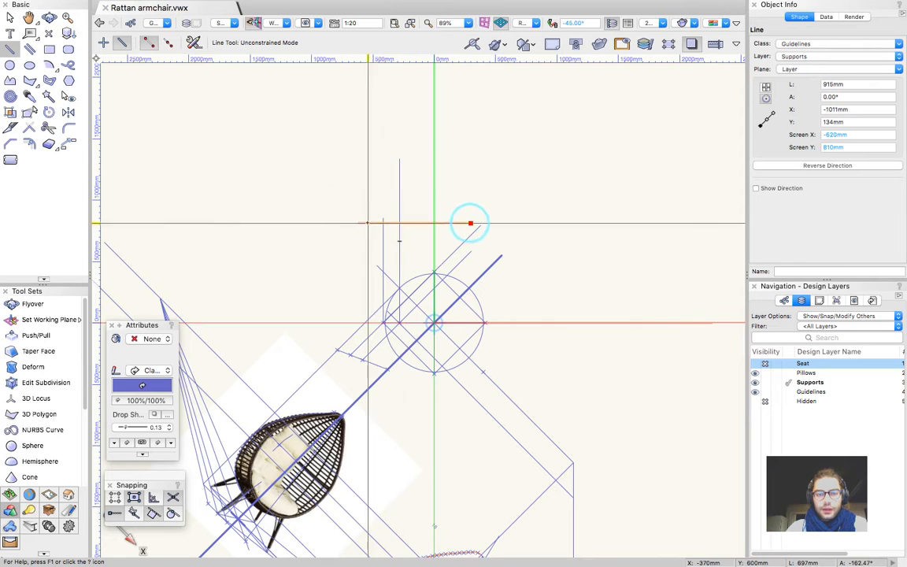
scroll(391, 198, up, 3)
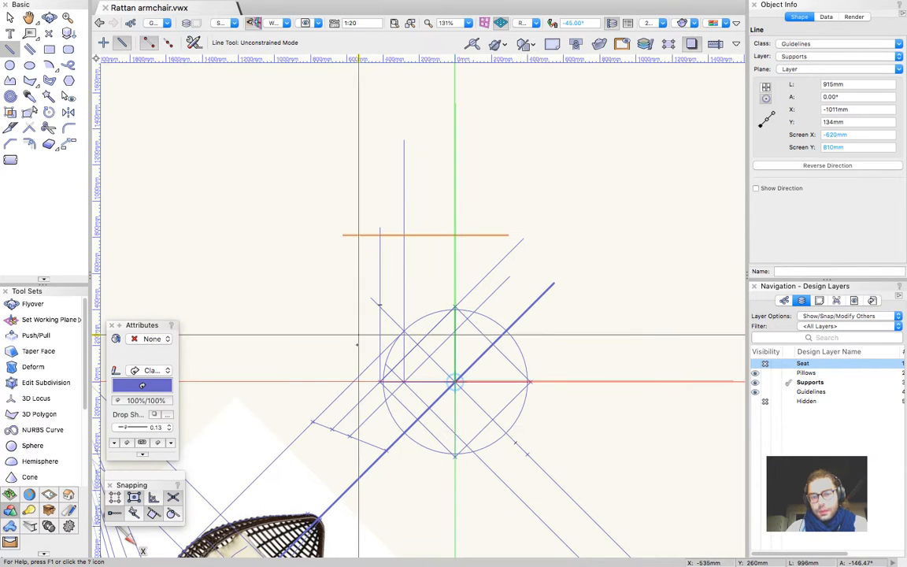
scroll(515, 192, down, 6)
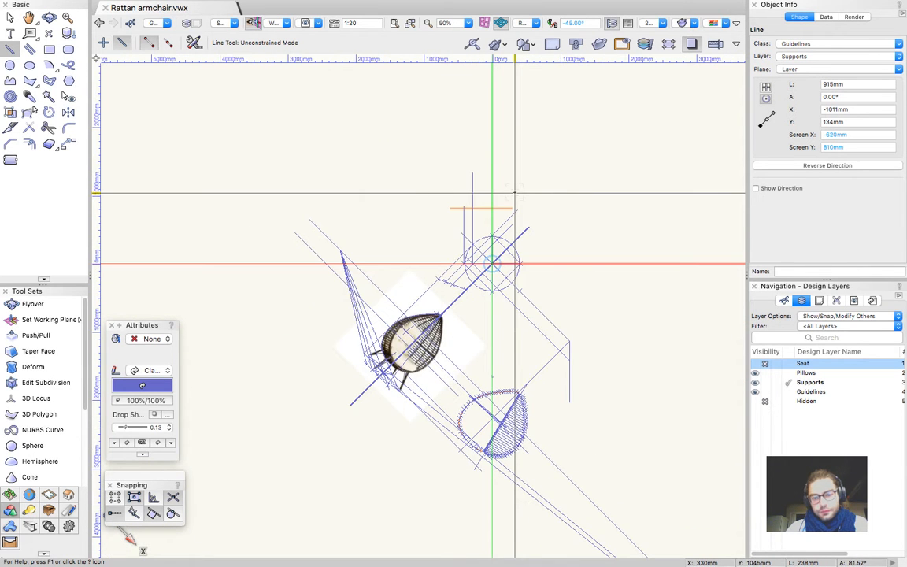
scroll(468, 514, up, 3)
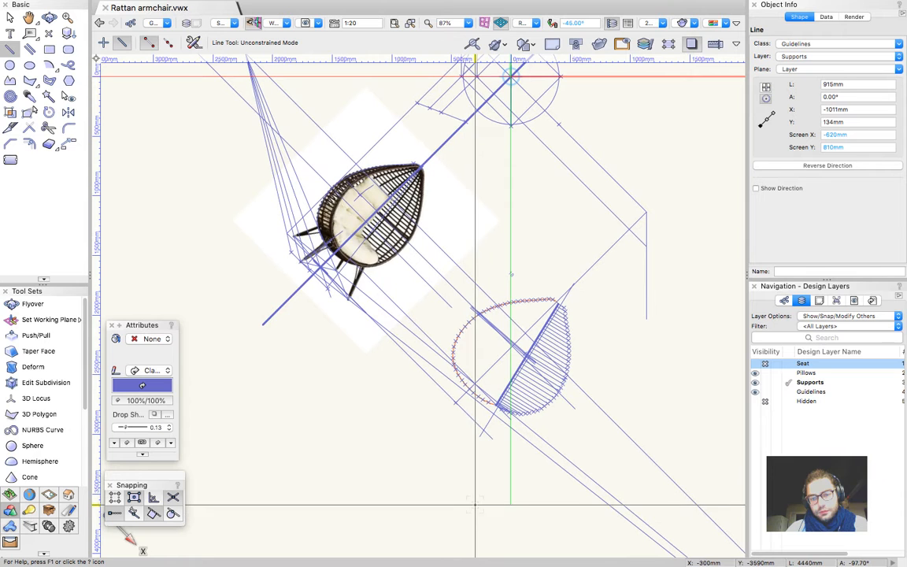
key(x)
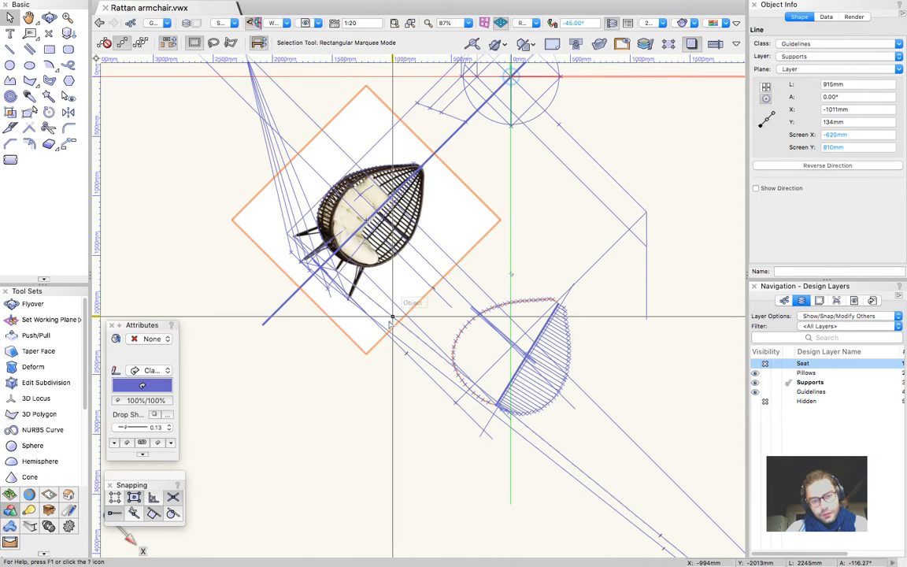
Reset the plan rotation to 0° and clear the selection, checking the leg guides on the chair photo
scroll(390, 331, down, 4)
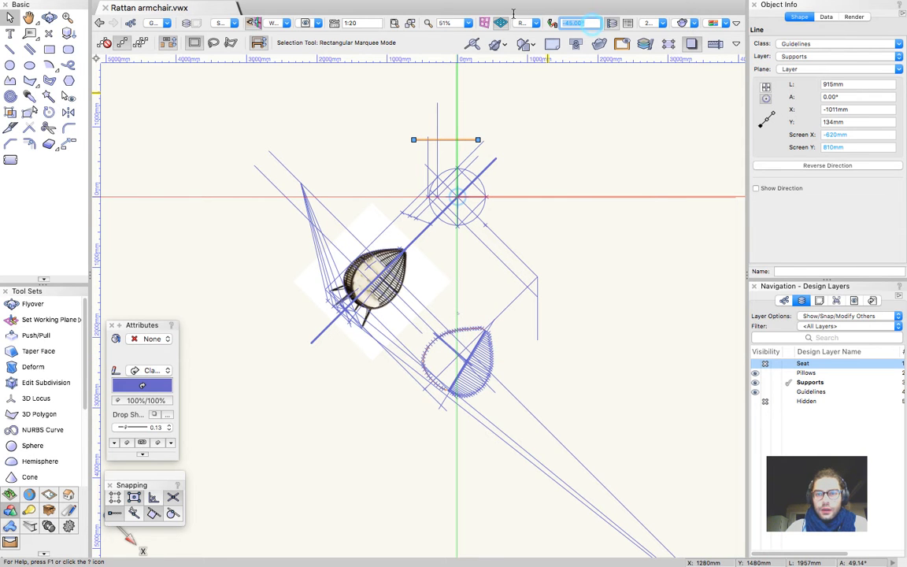
key(Return)
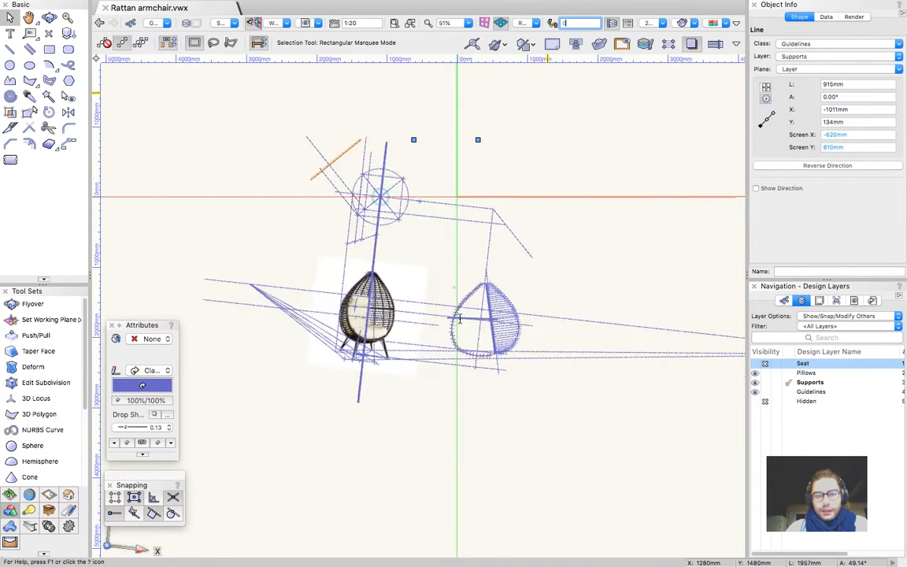
click(328, 441)
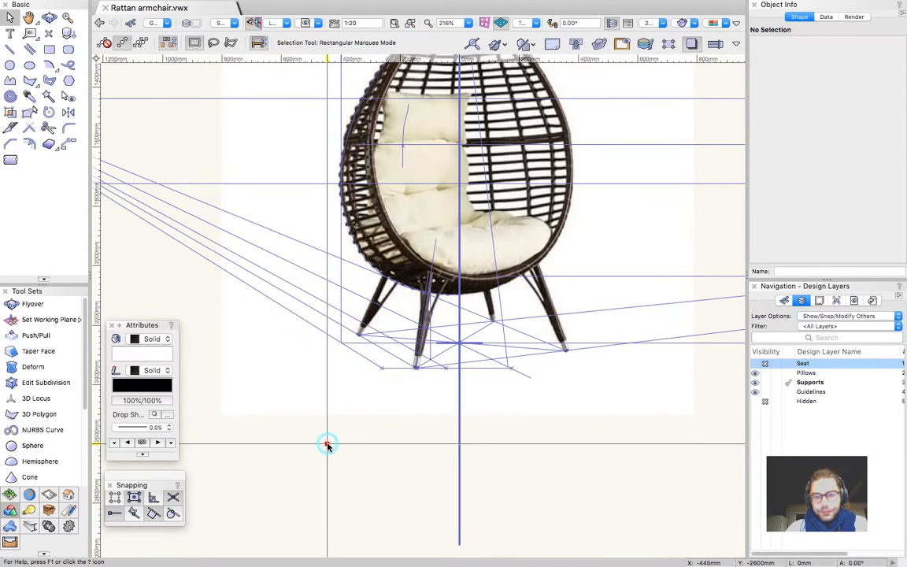
scroll(339, 443, up, 2)
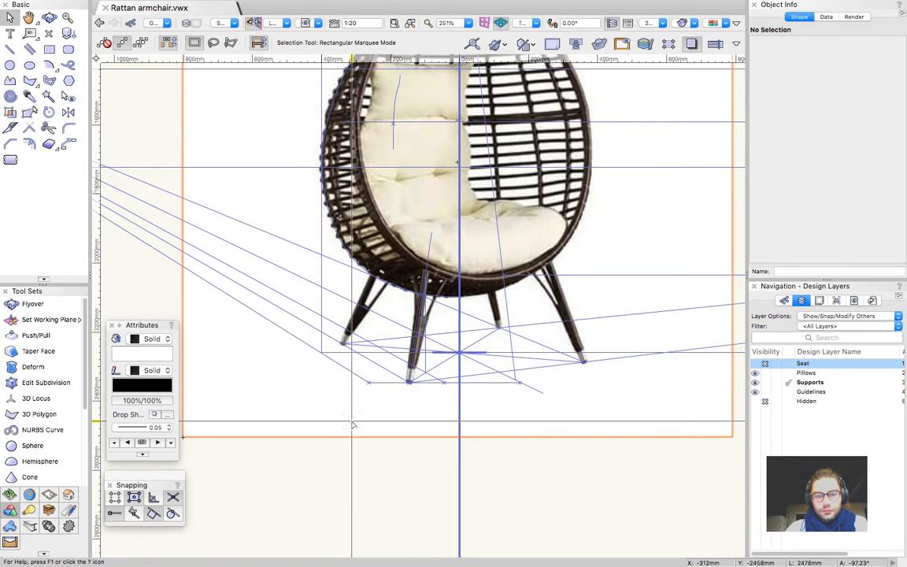
scroll(378, 470, down, 5)
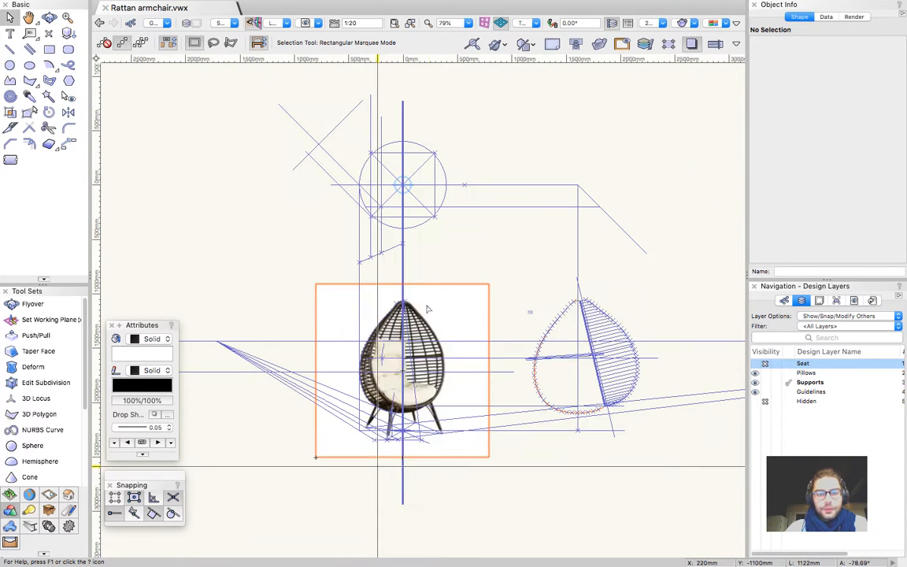
Orbit the drawing into a tilted 3D view and make the Seat layer visible
key(shift+c)
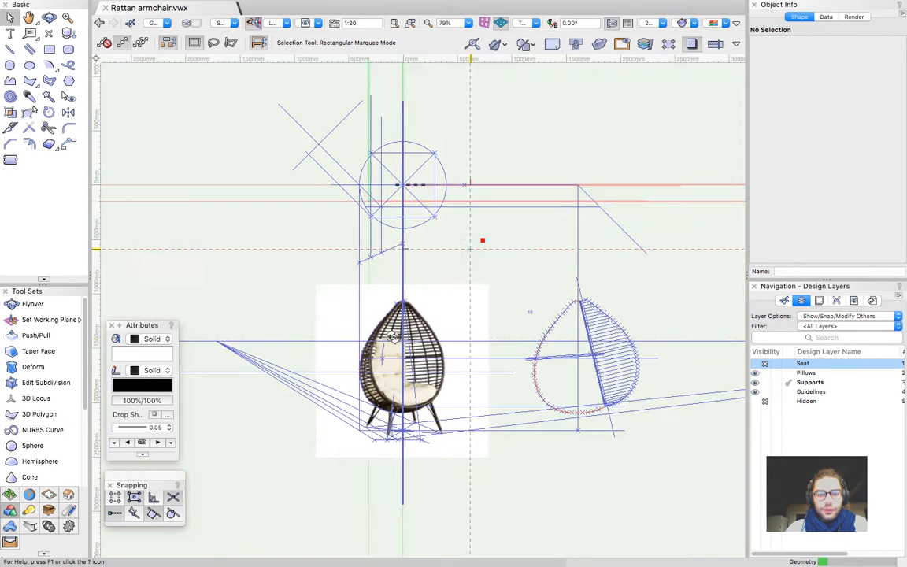
drag(618, 229, 431, 167)
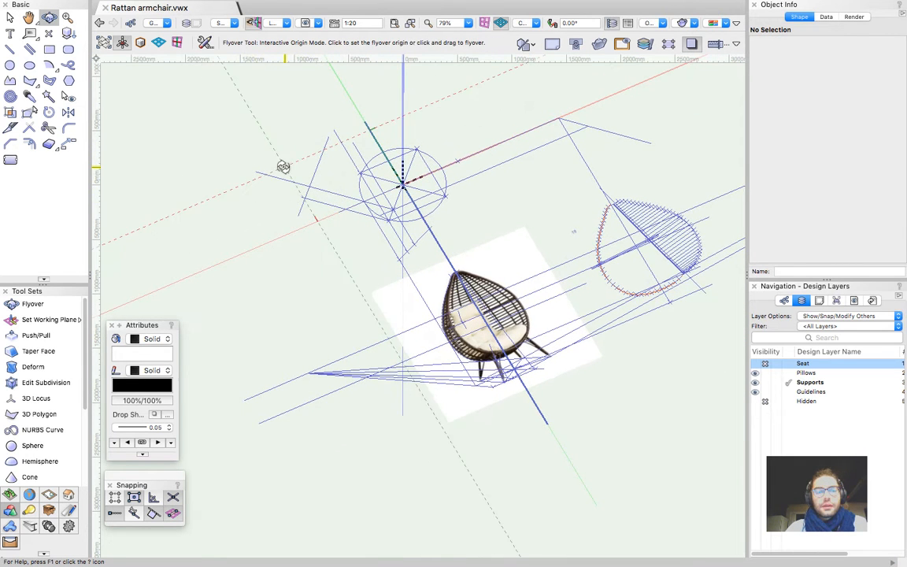
drag(409, 243, 508, 229)
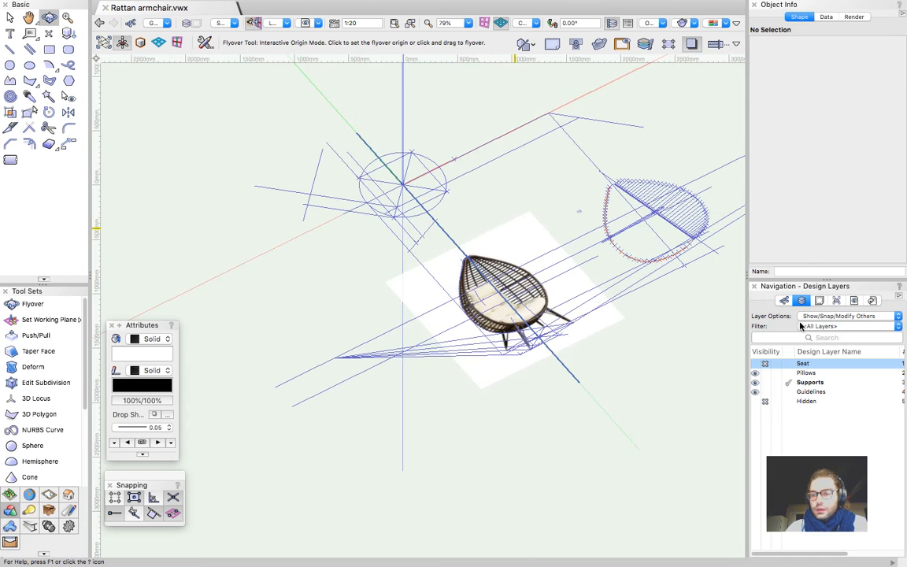
click(755, 364)
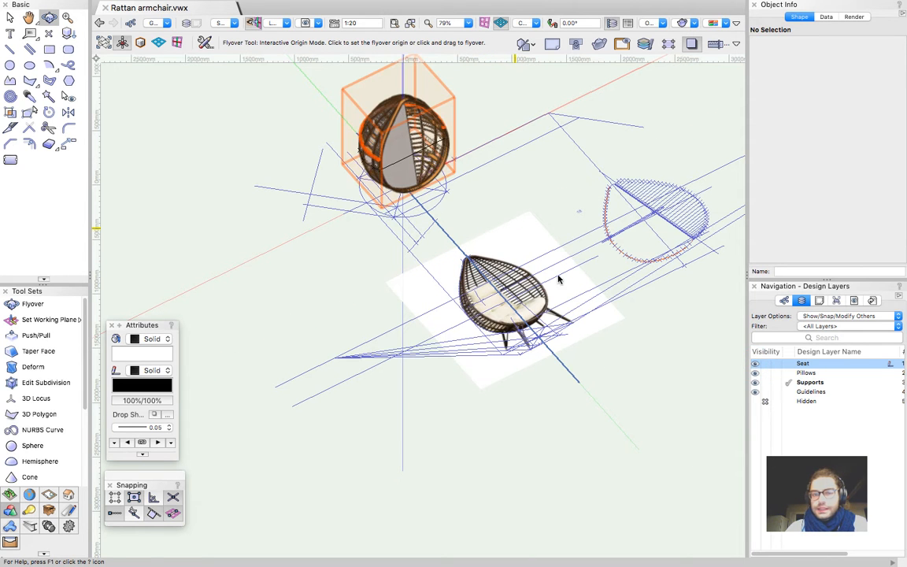
scroll(406, 73, up, 5)
key(x)
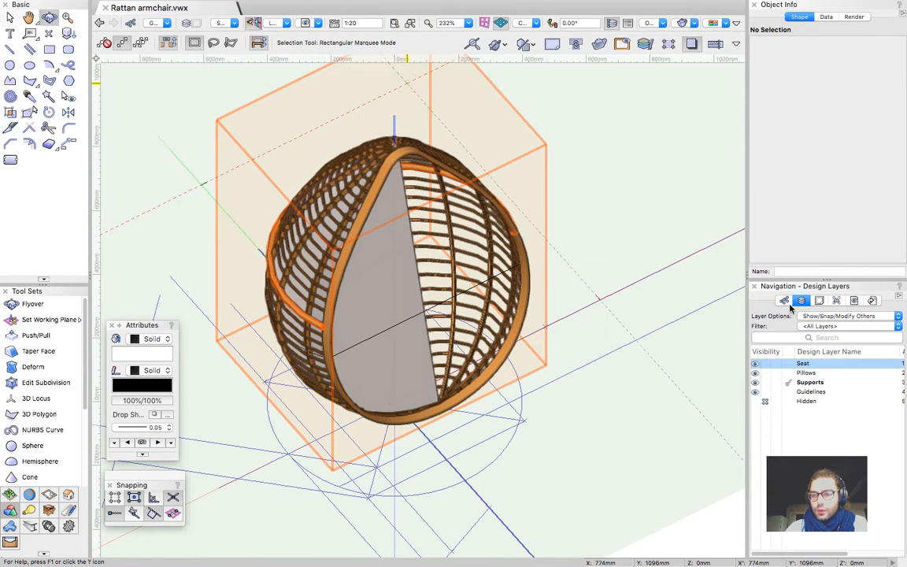
Hide the Rattan class and make the Hidden layer visible, selecting the closed seat solid on it
click(784, 300)
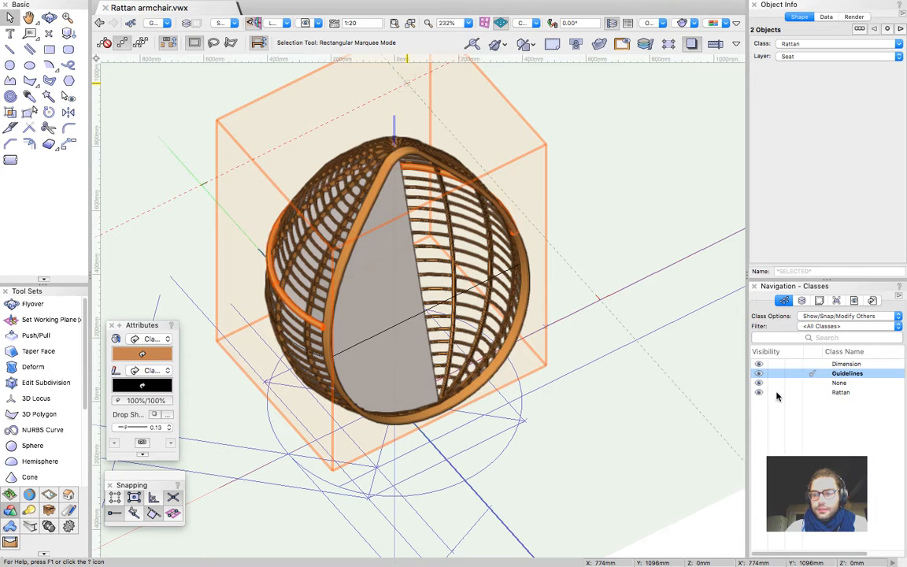
click(775, 392)
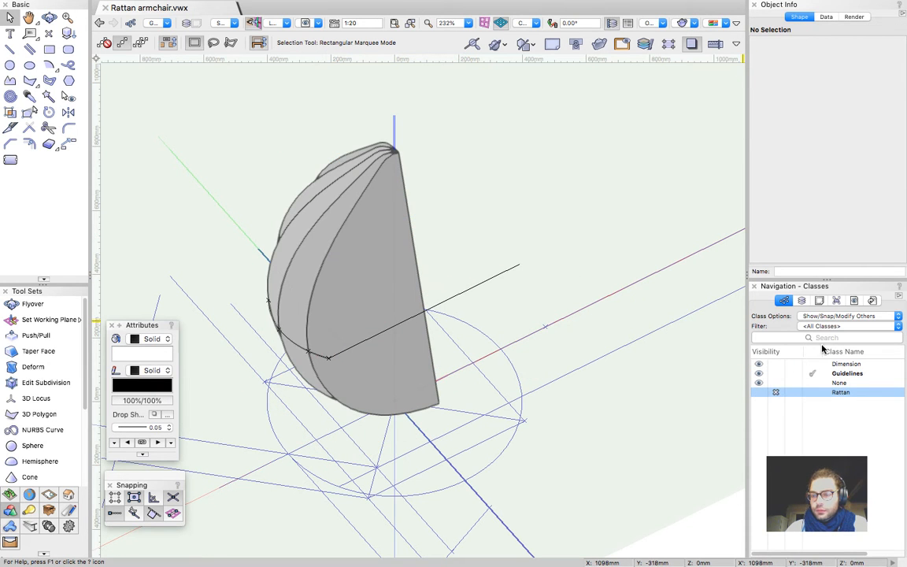
click(802, 301)
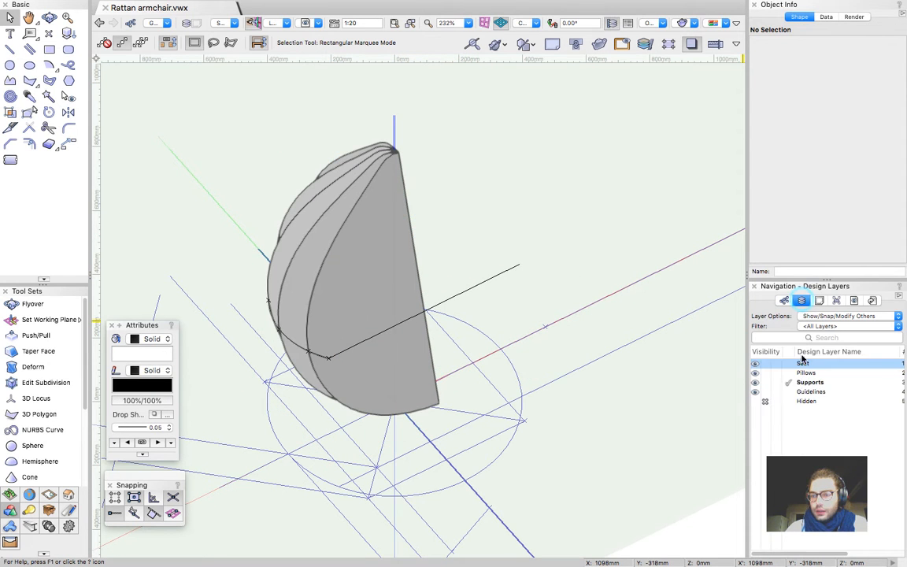
click(755, 401)
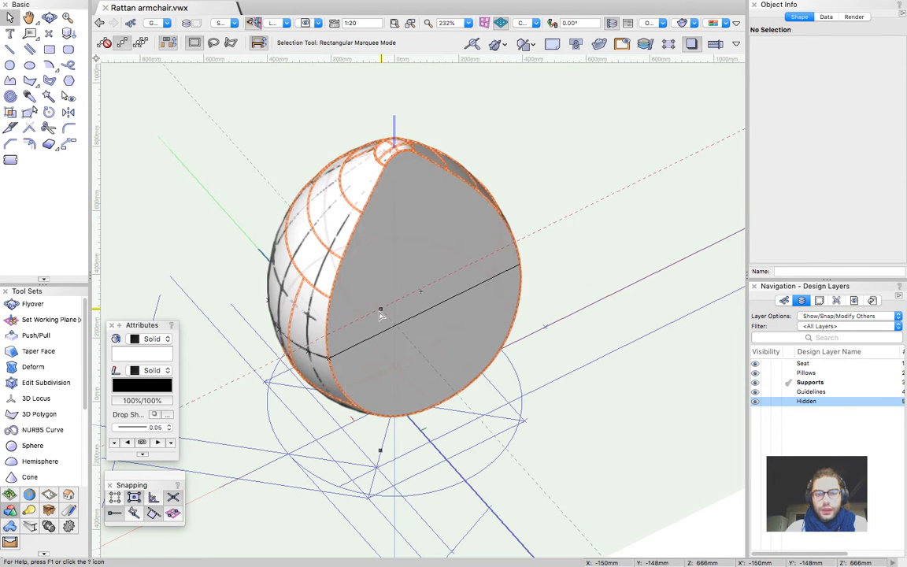
click(404, 169)
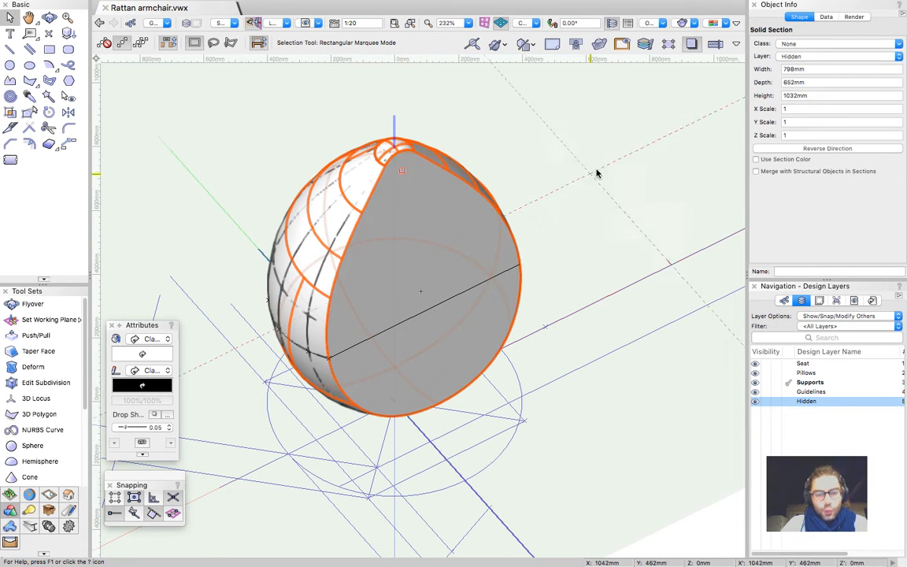
scroll(462, 193, down, 2)
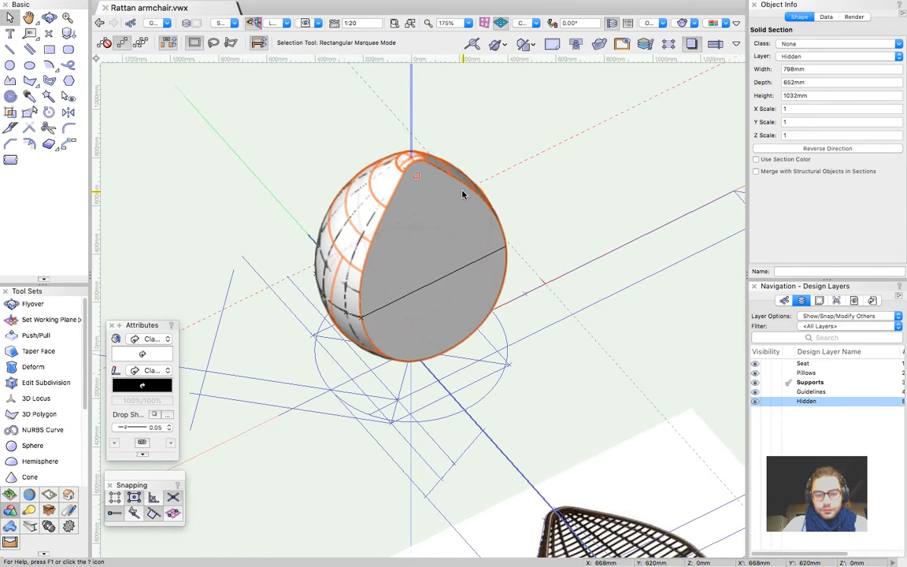
Extrude the plan square's diagonal guide line through the front leg position to a height of 500 mm
super+middle_drag(423, 394, 375, 368)
scroll(389, 380, up, 5)
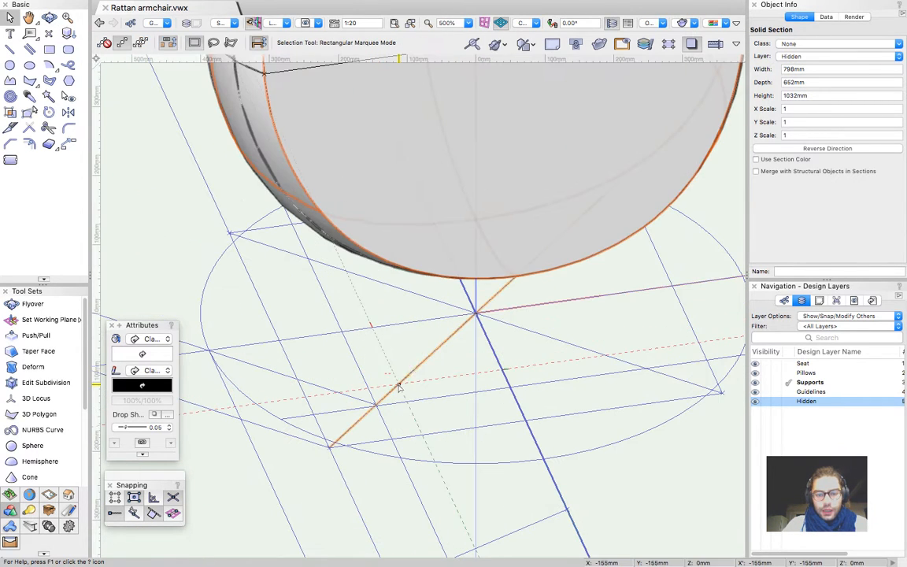
click(398, 385)
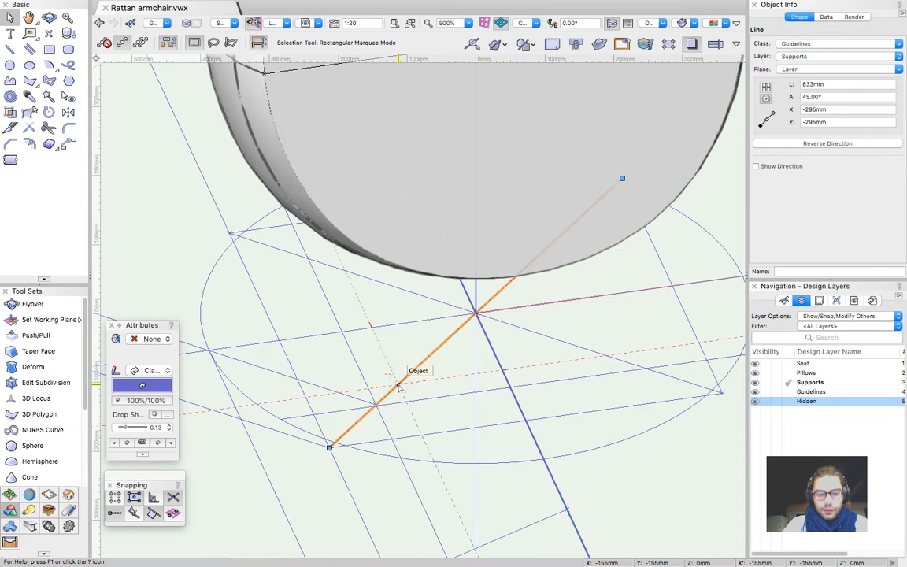
key(super+e)
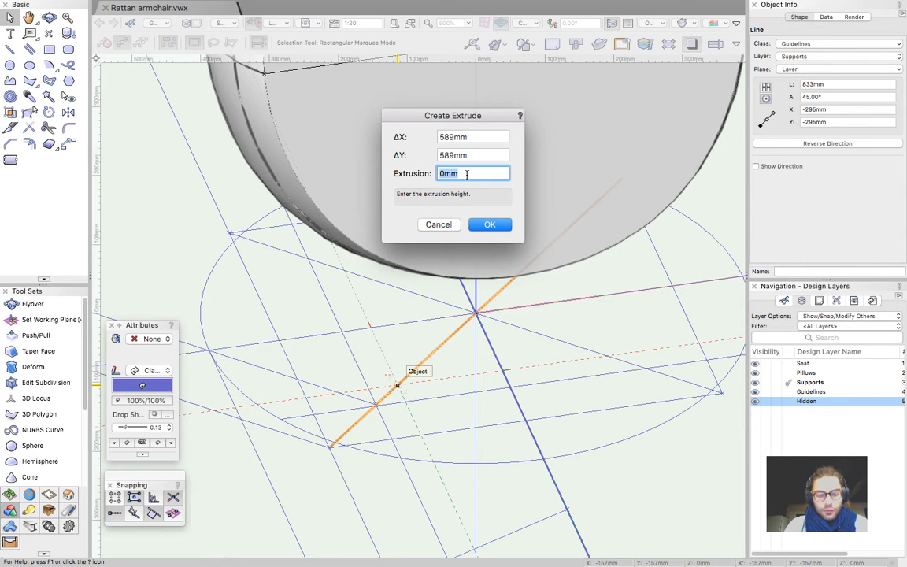
text(5000)
key(BackSpace)
key(Return)
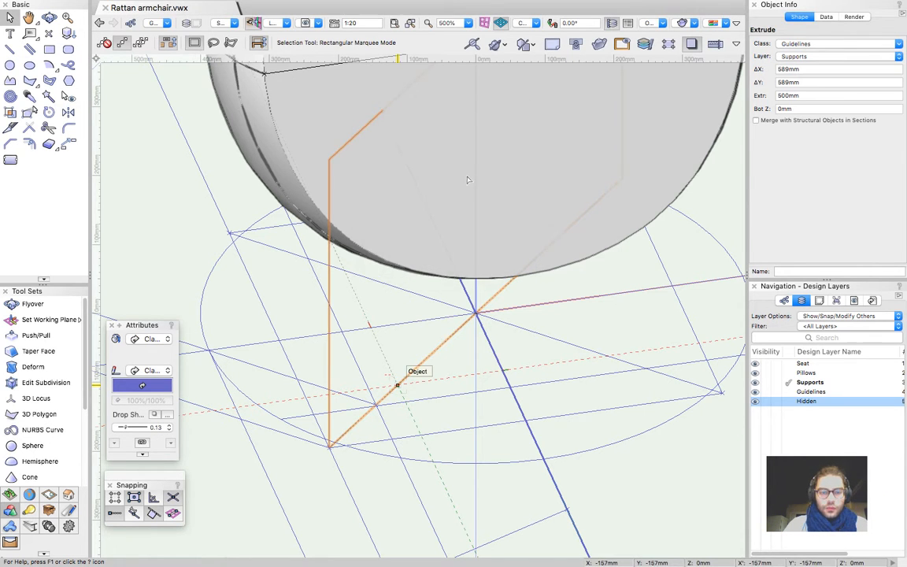
Edit the extrude's profile with other objects shown, shortening the line to 133 mm between the square's corner and the inner locus
scroll(389, 191, down, 3)
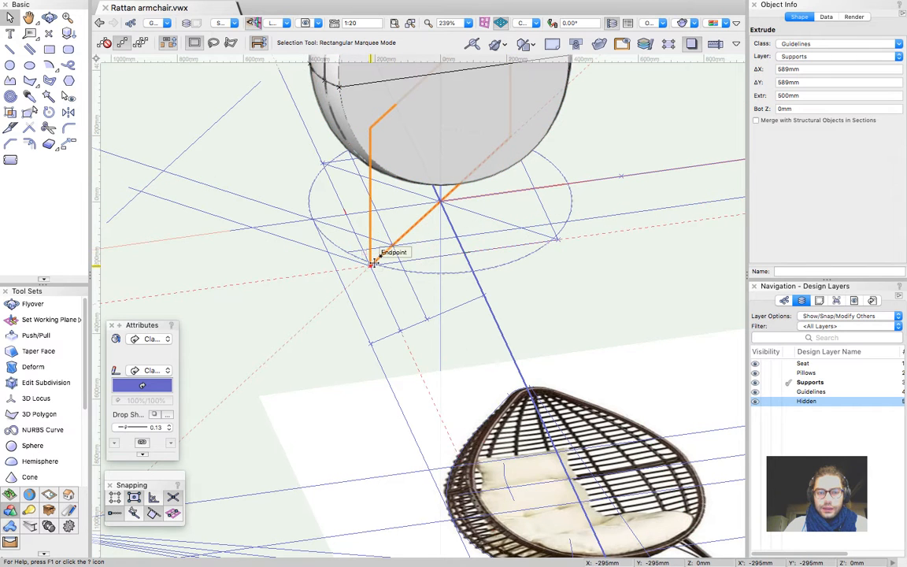
scroll(375, 261, up, 5)
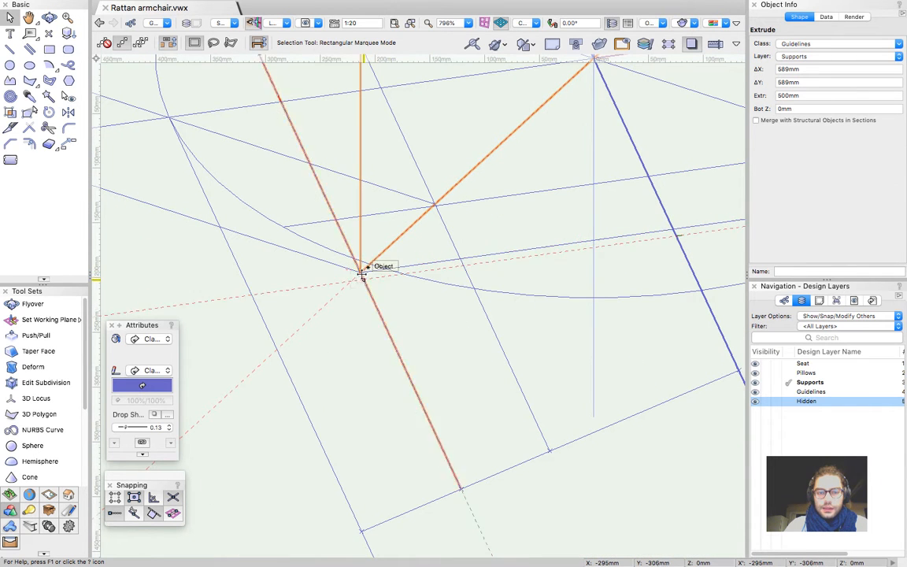
scroll(377, 246, down, 4)
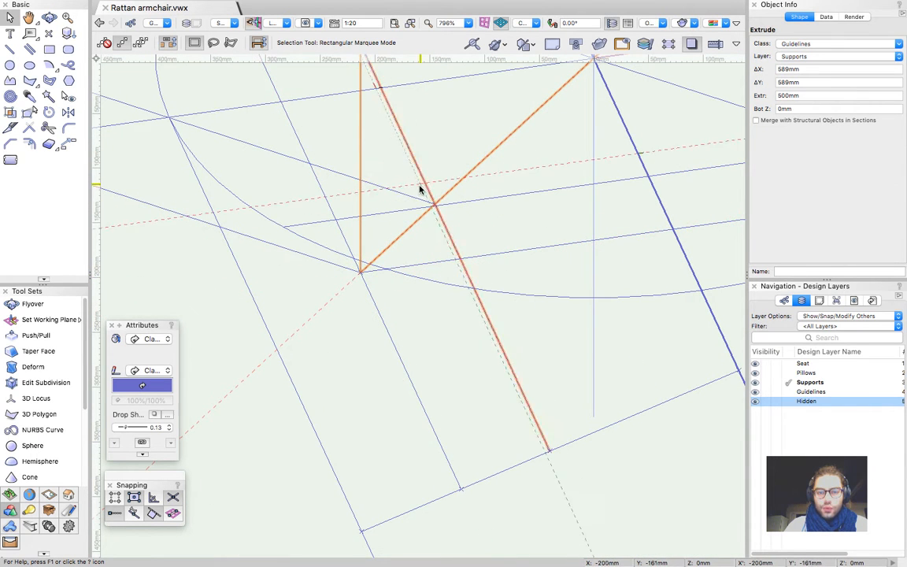
double_click(403, 289)
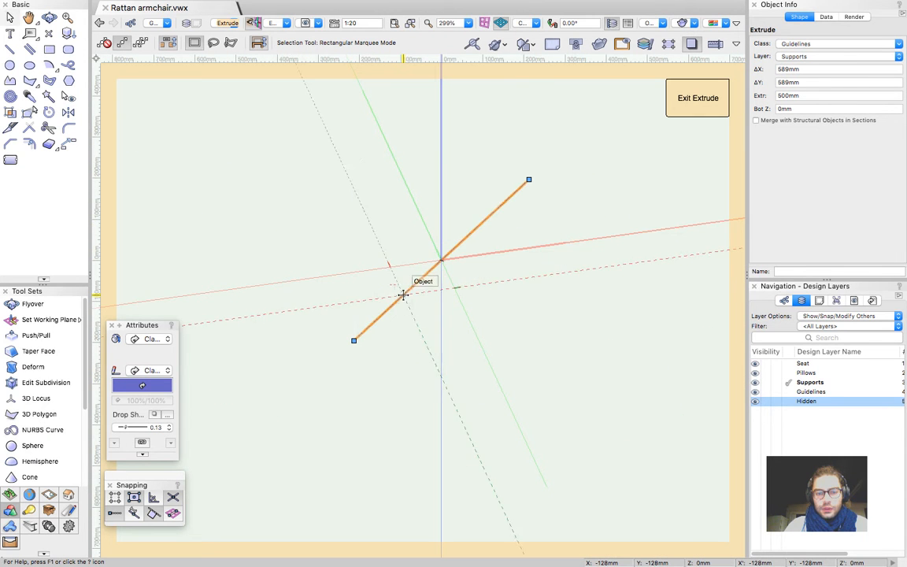
click(619, 45)
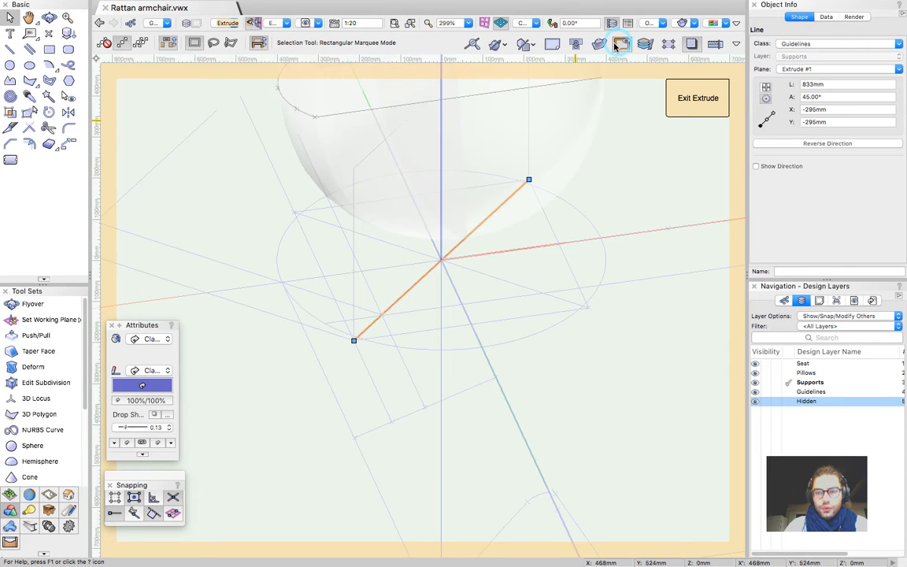
drag(529, 179, 406, 264)
scroll(385, 308, up, 6)
scroll(411, 263, up, 3)
scroll(439, 250, down, 3)
click(697, 98)
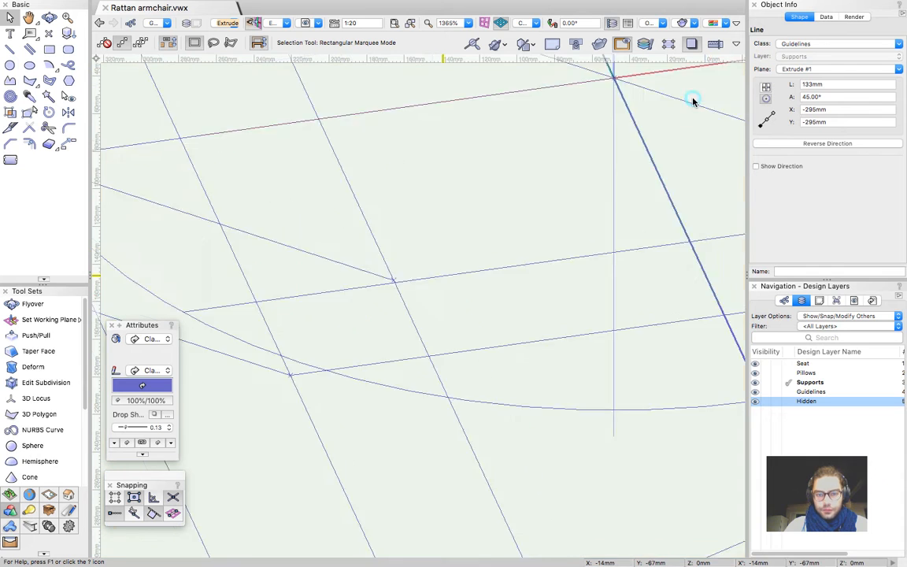
Leave the profile edit, assign the 500 mm vertical extrude to the None class and orbit to a low view beneath the seat
scroll(401, 310, up, 3)
click(338, 290)
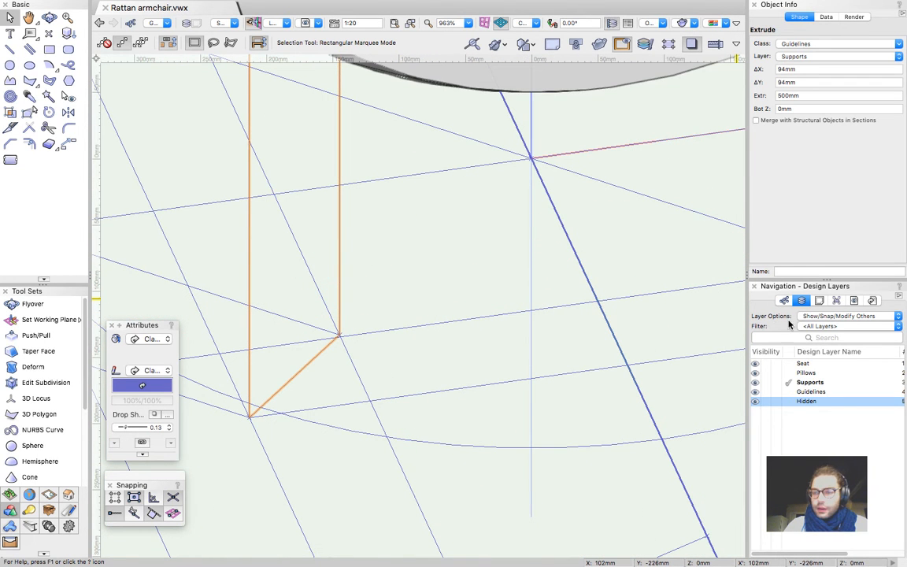
click(783, 301)
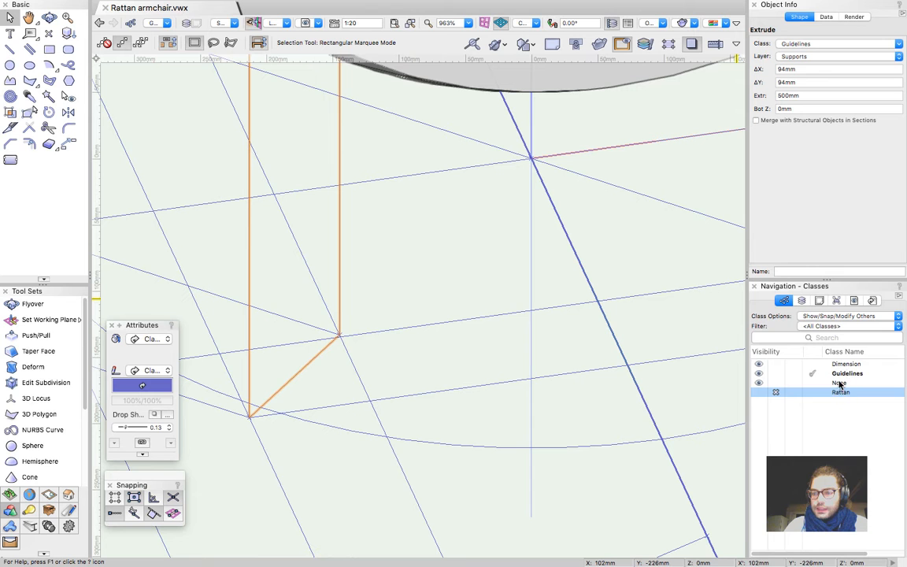
right_click(840, 384)
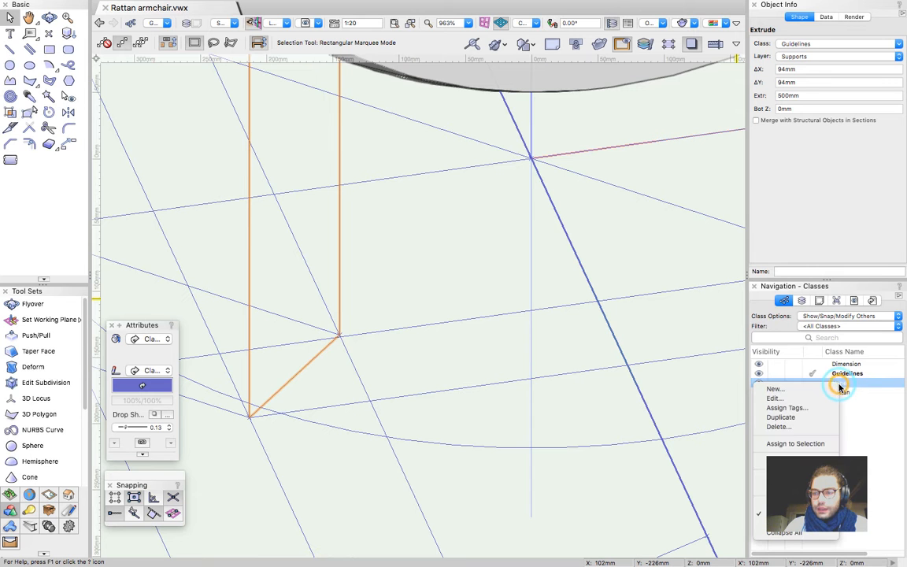
click(792, 444)
scroll(471, 438, down, 5)
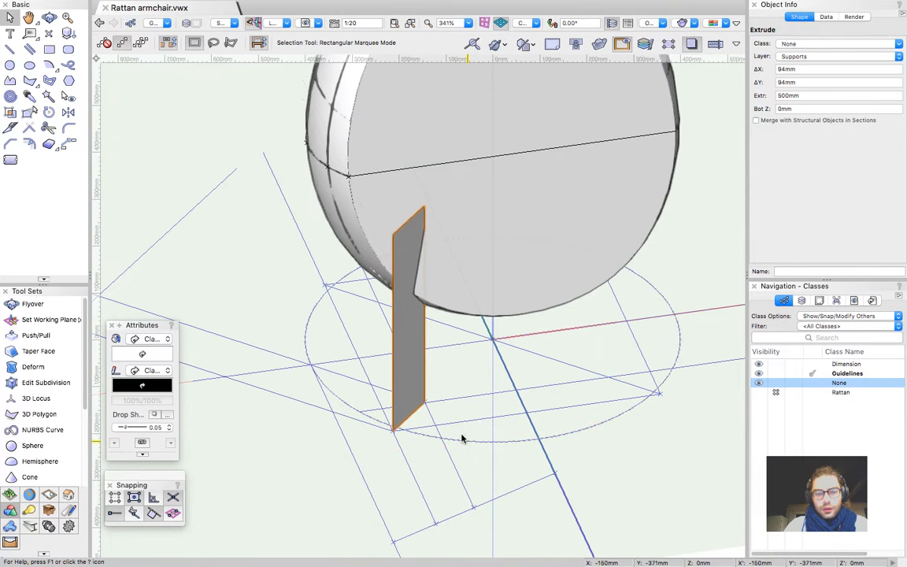
key(shift+c)
drag(400, 393, 614, 289)
scroll(681, 259, up, 4)
key(x)
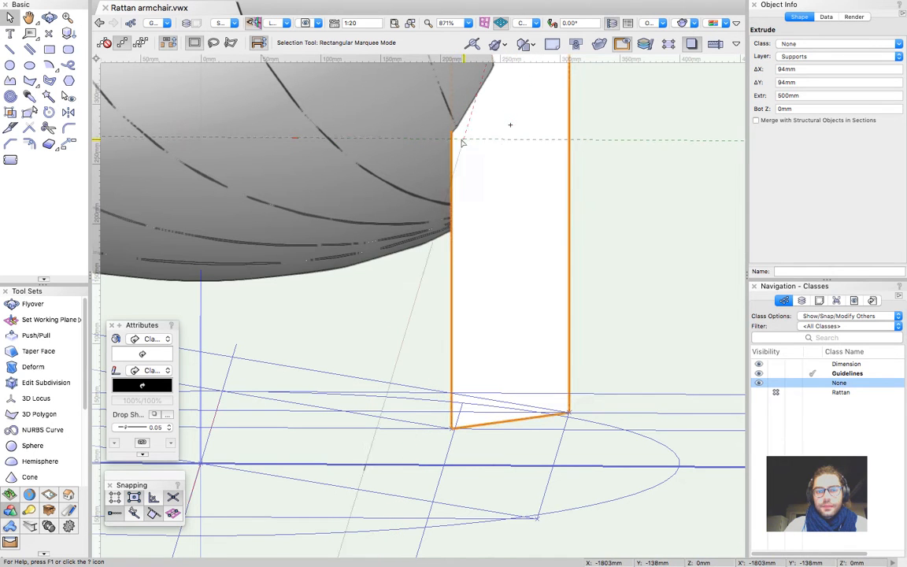
shift+click(423, 154)
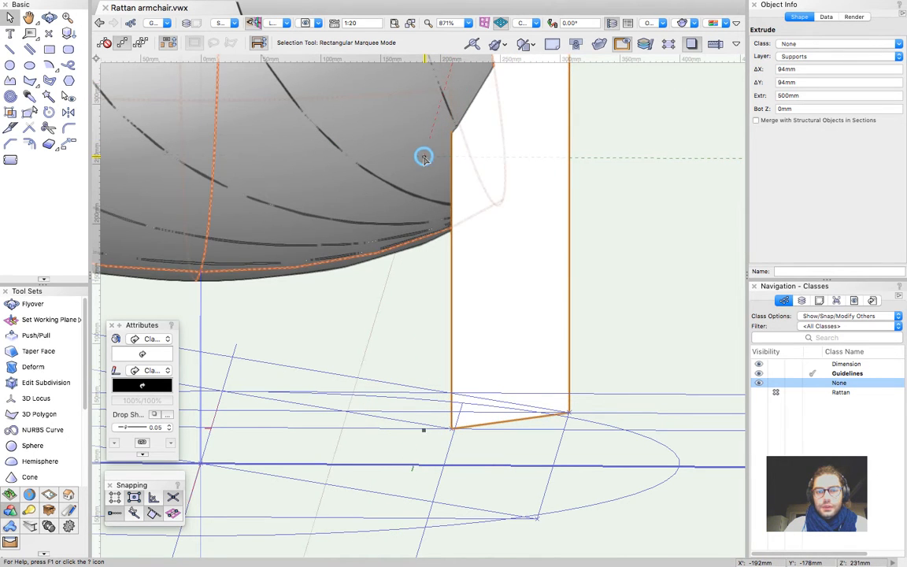
scroll(605, 250, down, 2)
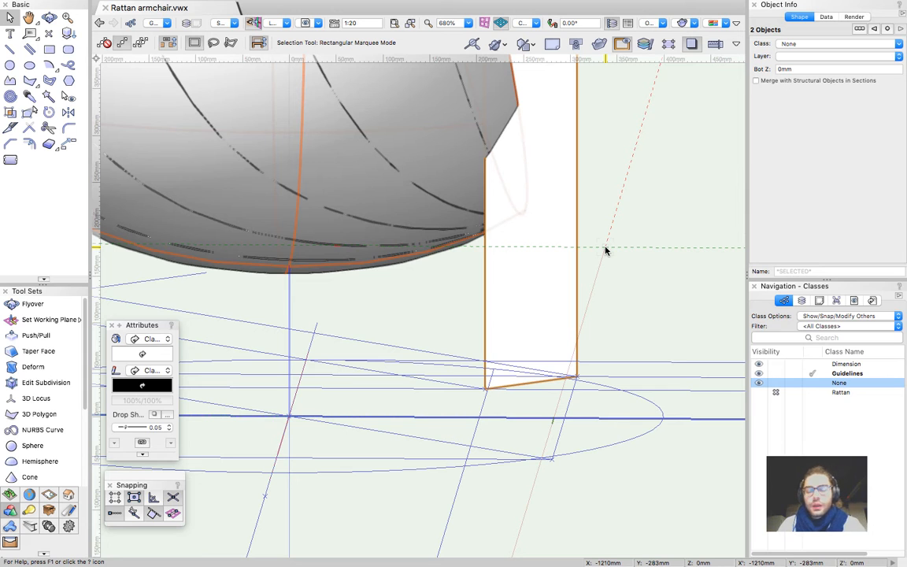
right_click(547, 209)
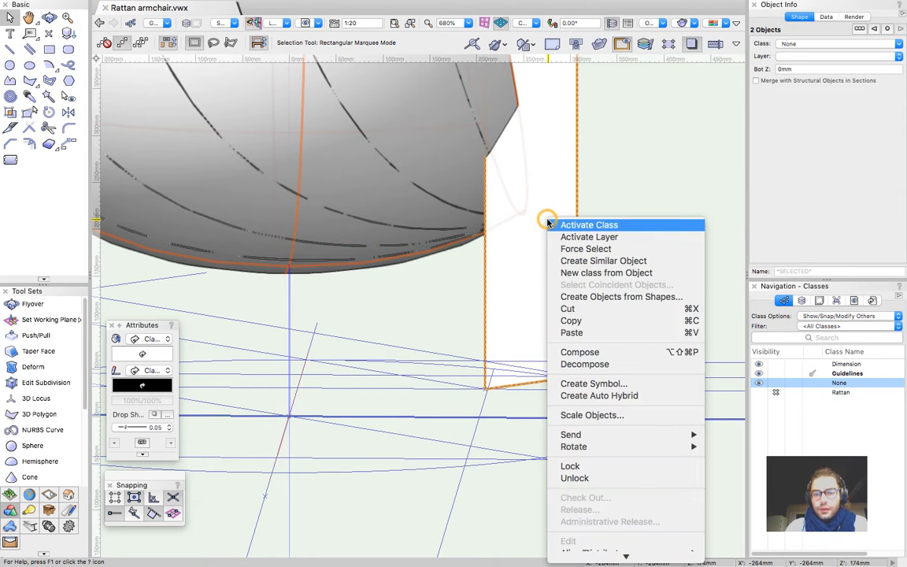
mouse_move(586, 543)
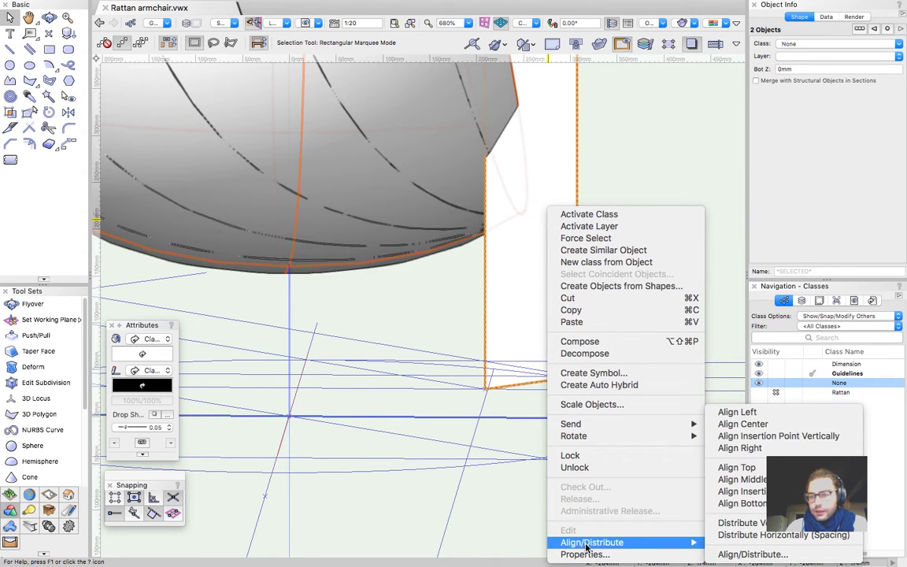
key(Escape)
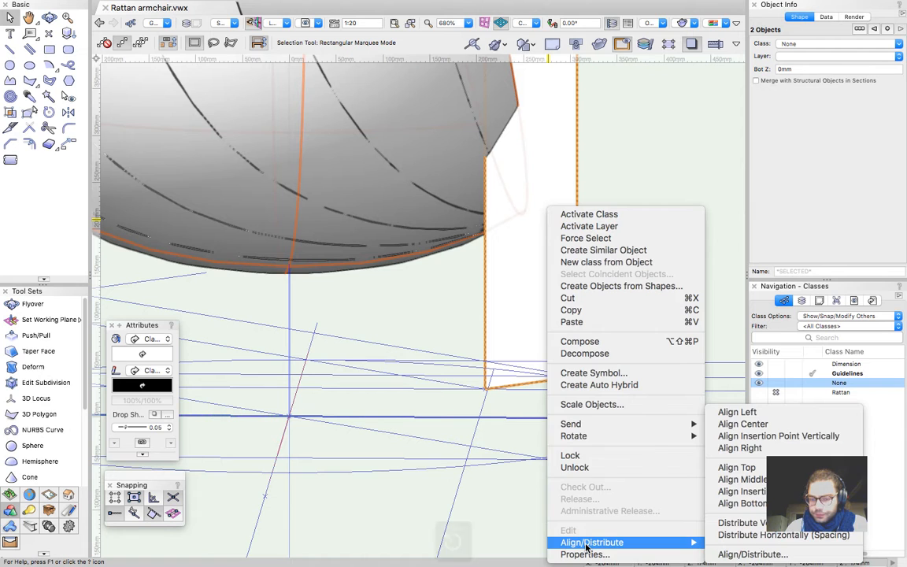
click(615, 274)
click(546, 263)
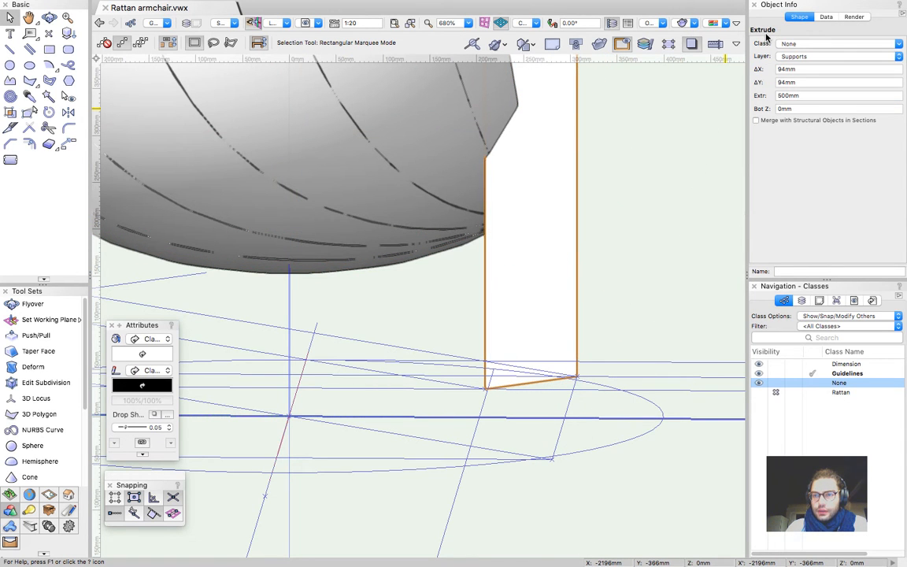
shift+click(464, 150)
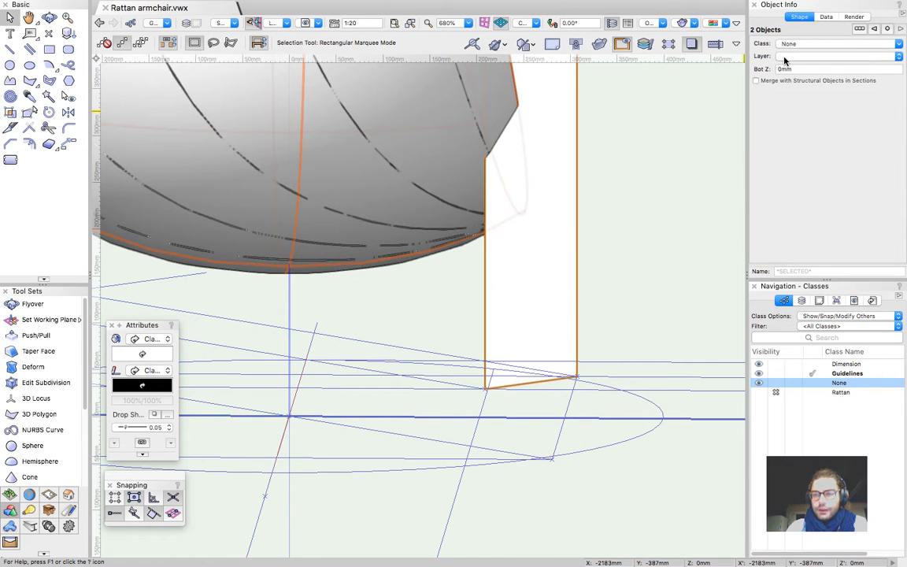
click(627, 209)
click(542, 287)
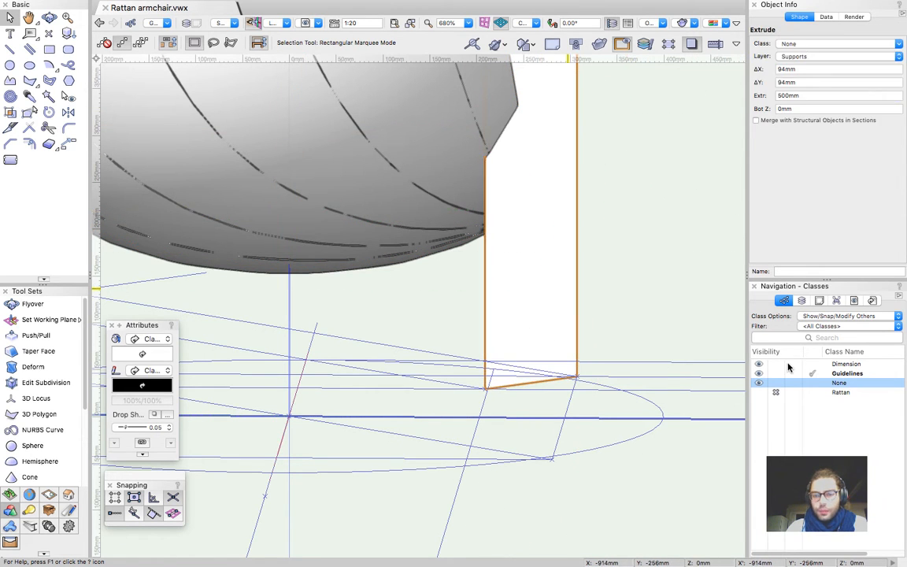
click(648, 296)
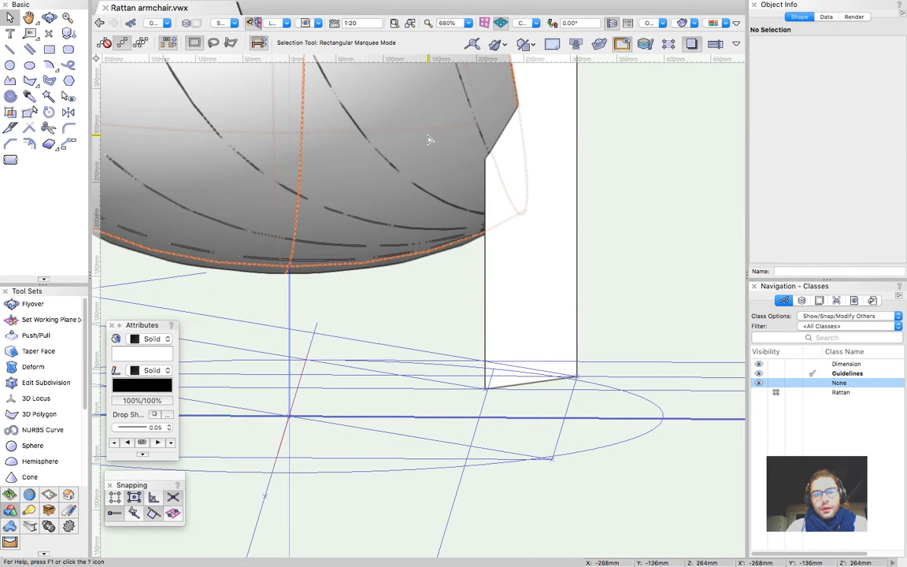
Duplicate the closed seat solid in place, with the copy on the Guidelines layer and the original on the Hidden layer
click(428, 139)
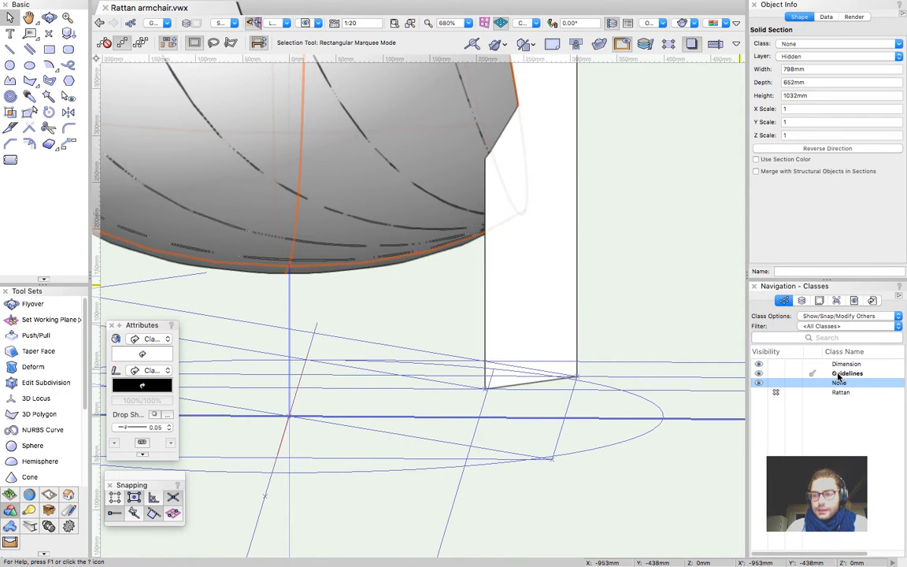
key(super+c)
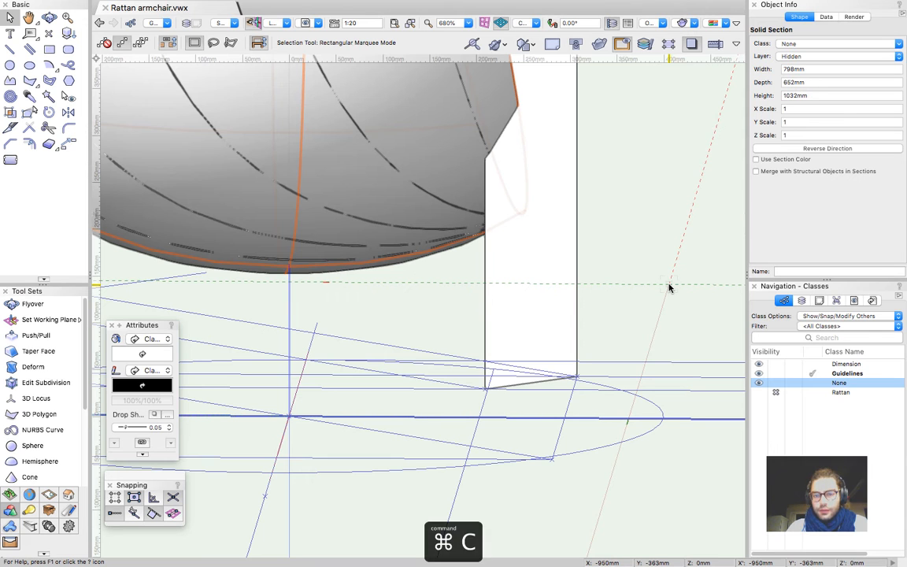
key(super+d)
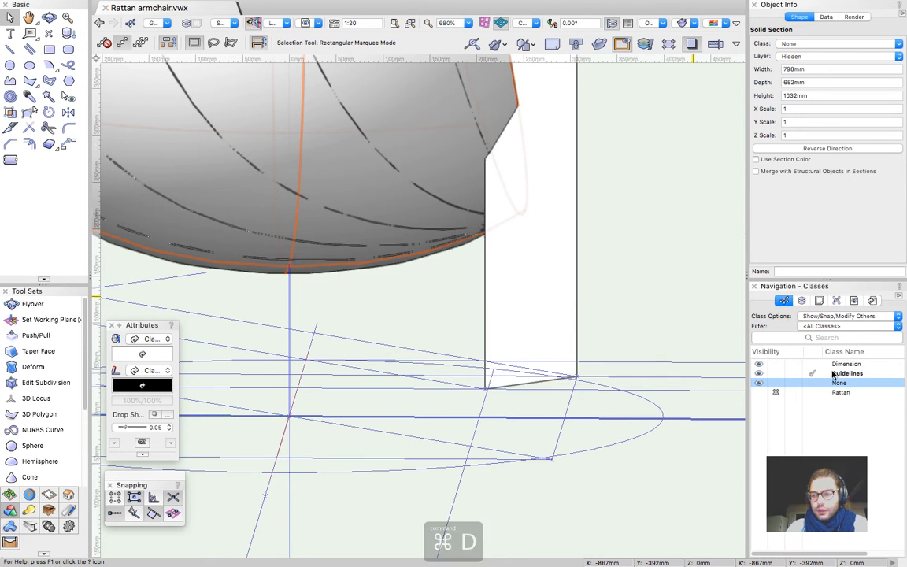
click(805, 56)
click(787, 171)
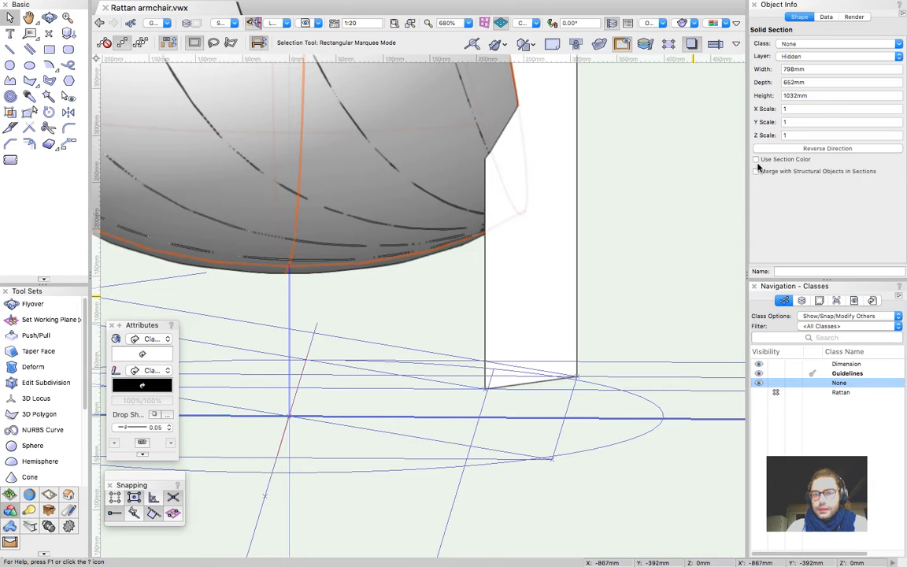
click(706, 166)
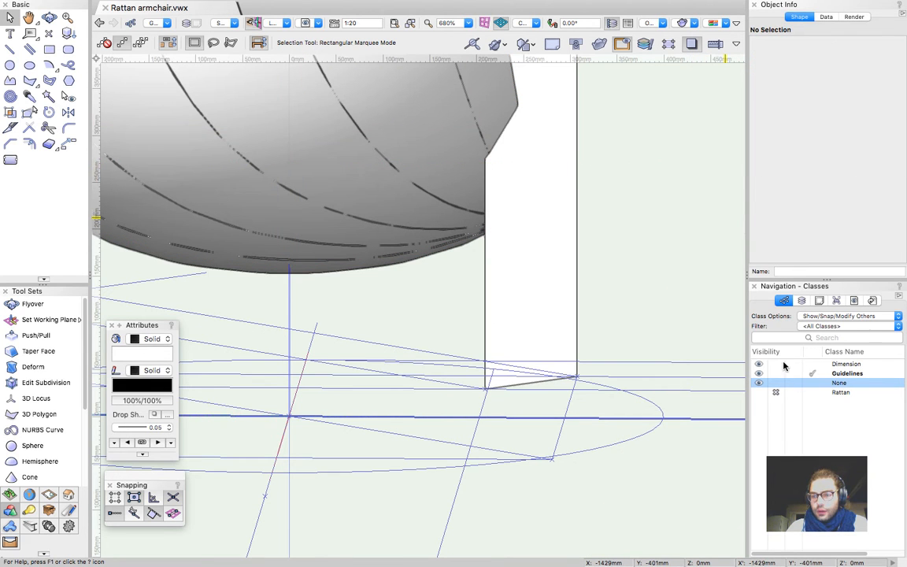
Hide the Hidden and Seat layers, leaving the seat solid's copy on the Guidelines layer displayed
click(801, 301)
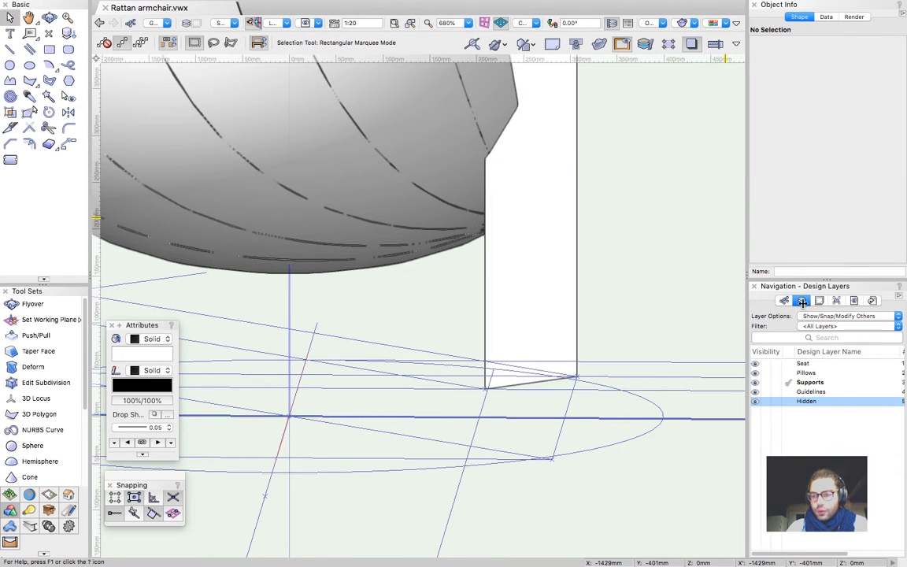
click(764, 402)
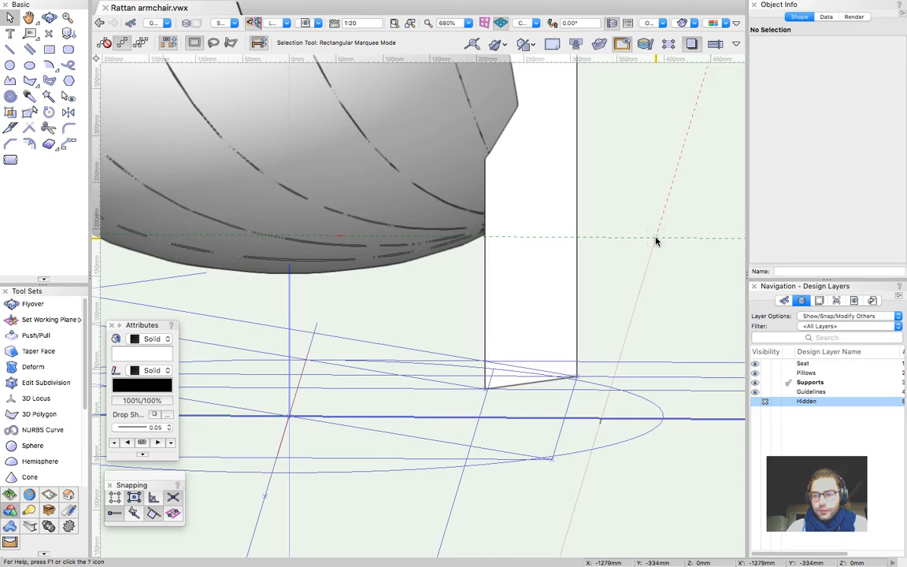
scroll(497, 306, down, 2)
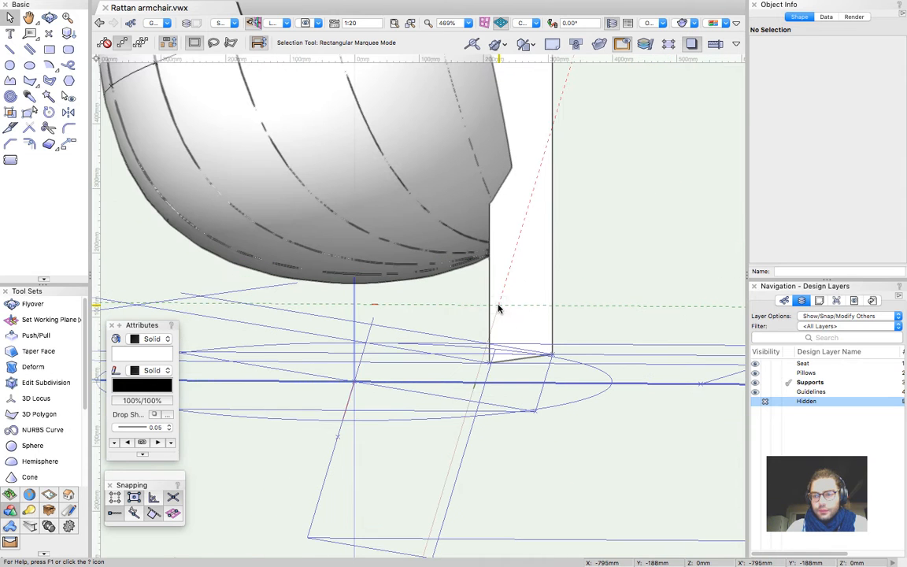
click(453, 203)
click(432, 217)
click(452, 202)
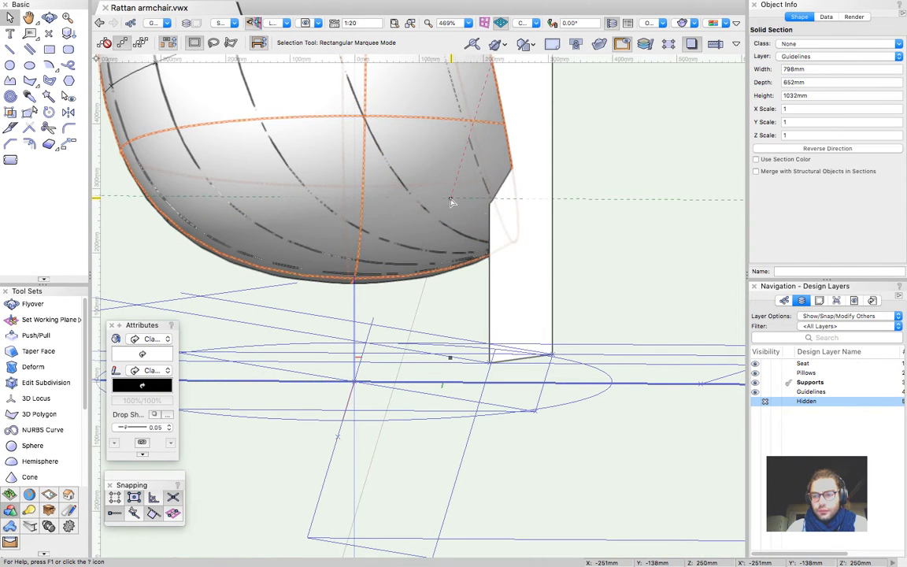
click(764, 364)
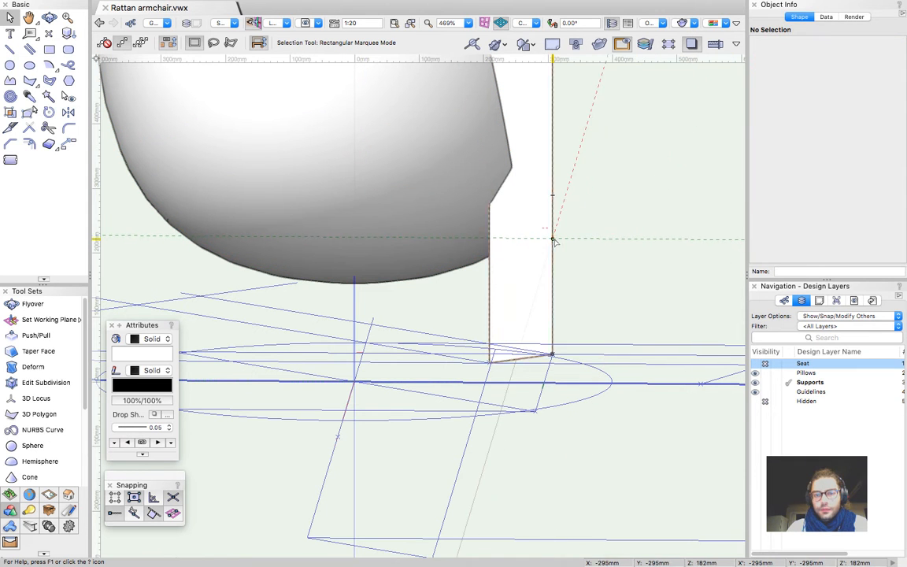
Select the vertical extrude together with the seat solid's copy and assign both to the Guidelines layer
click(437, 192)
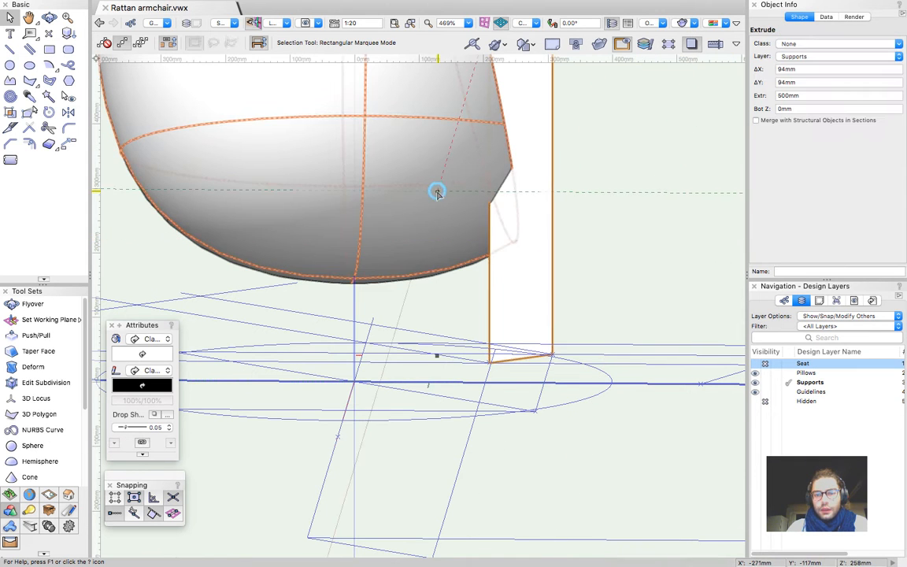
right_click(505, 201)
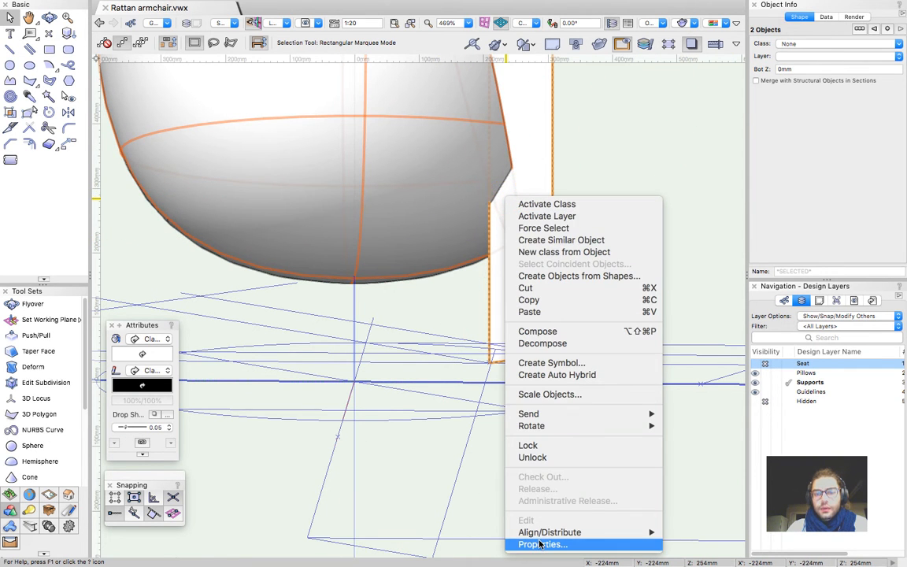
key(Escape)
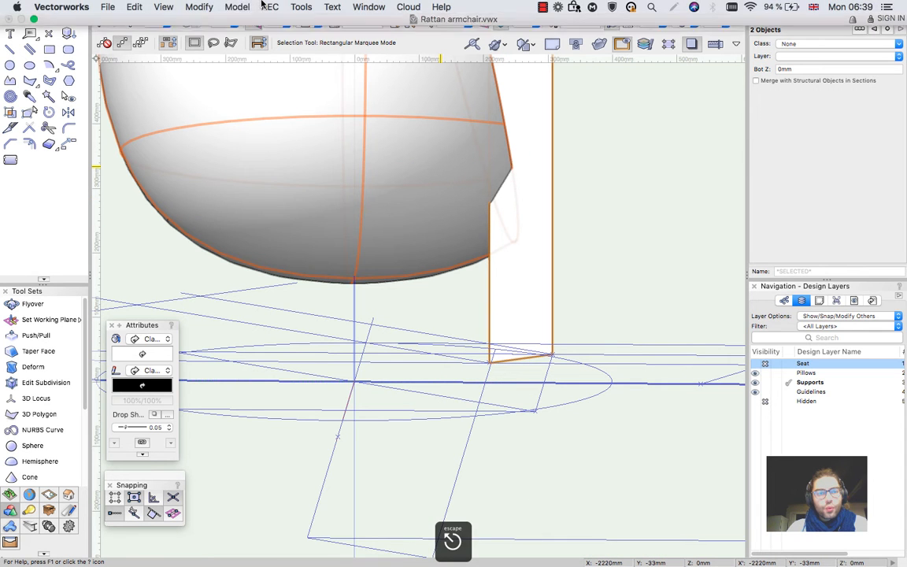
click(230, 6)
key(Escape)
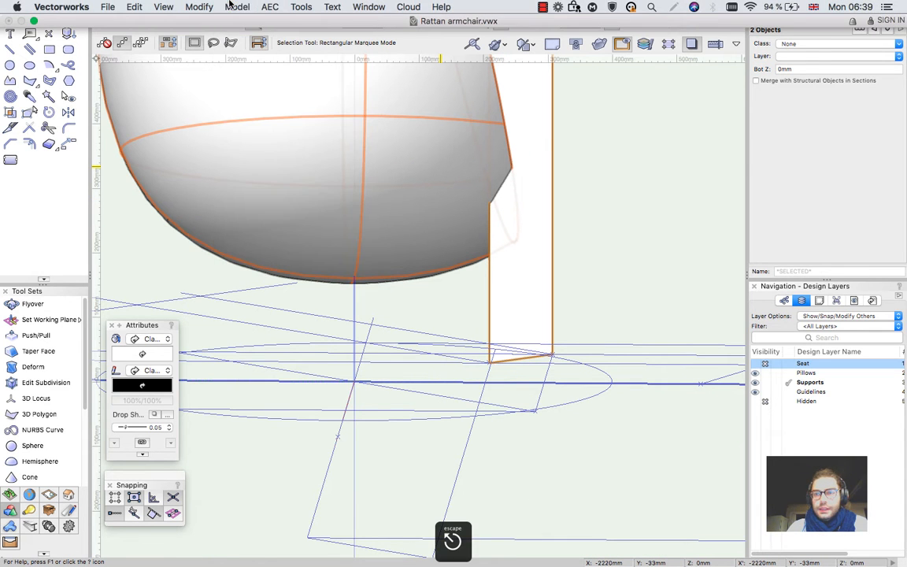
click(798, 57)
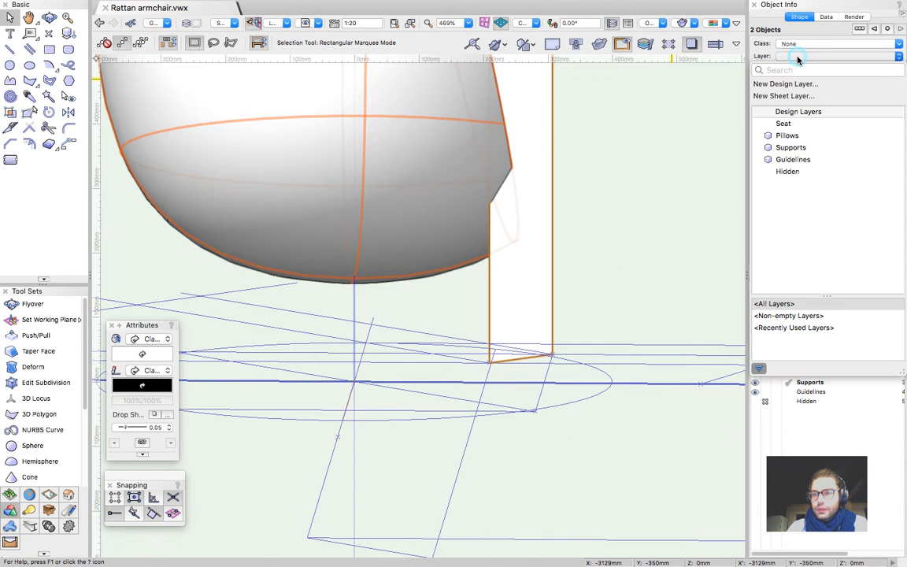
click(789, 160)
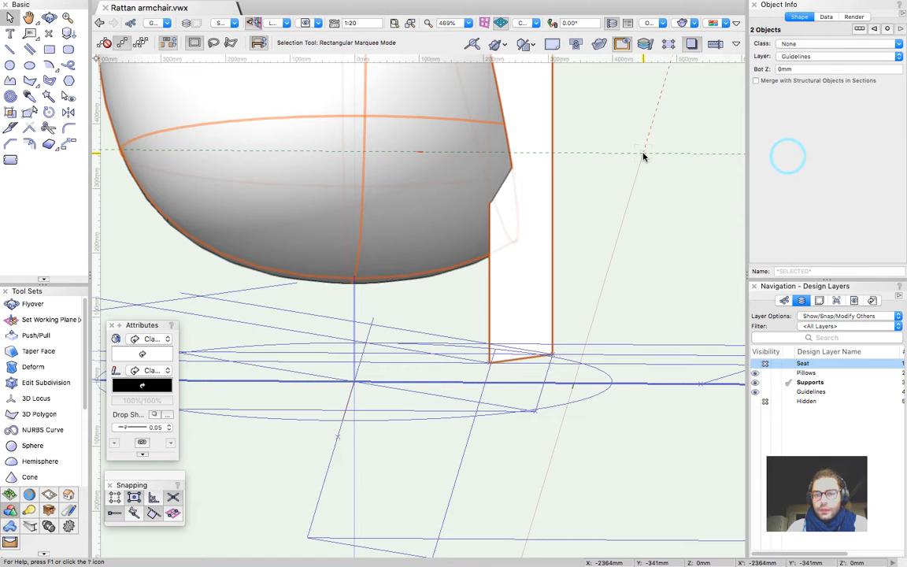
drag(585, 195, 499, 276)
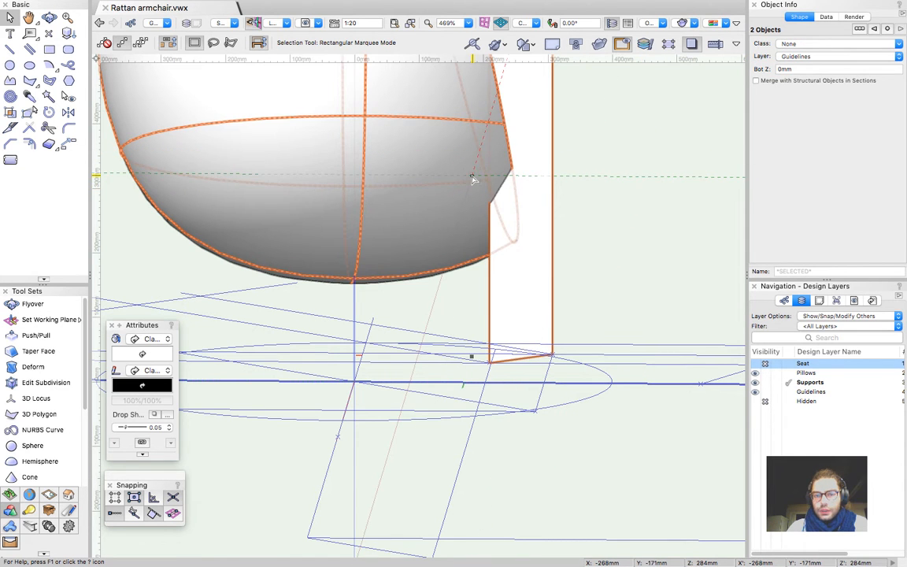
right_click(499, 276)
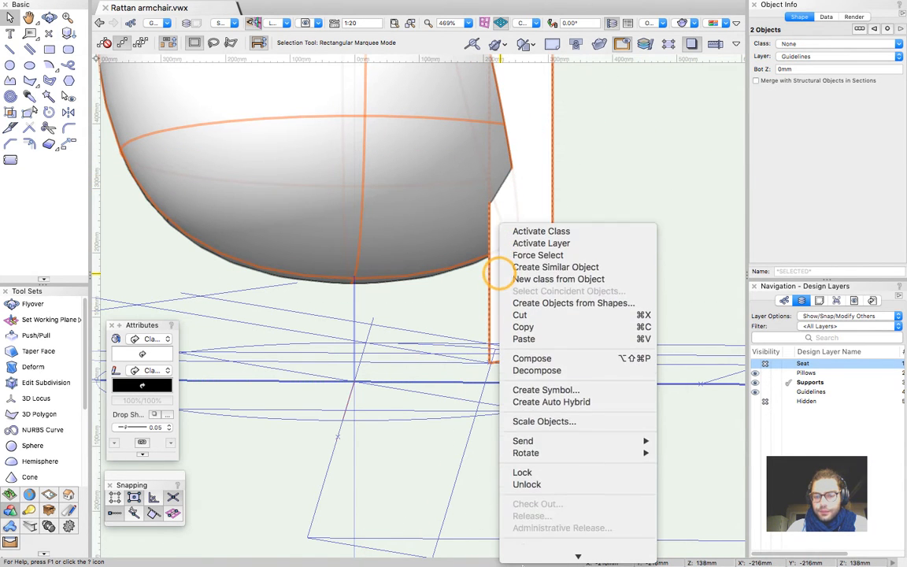
key(Escape)
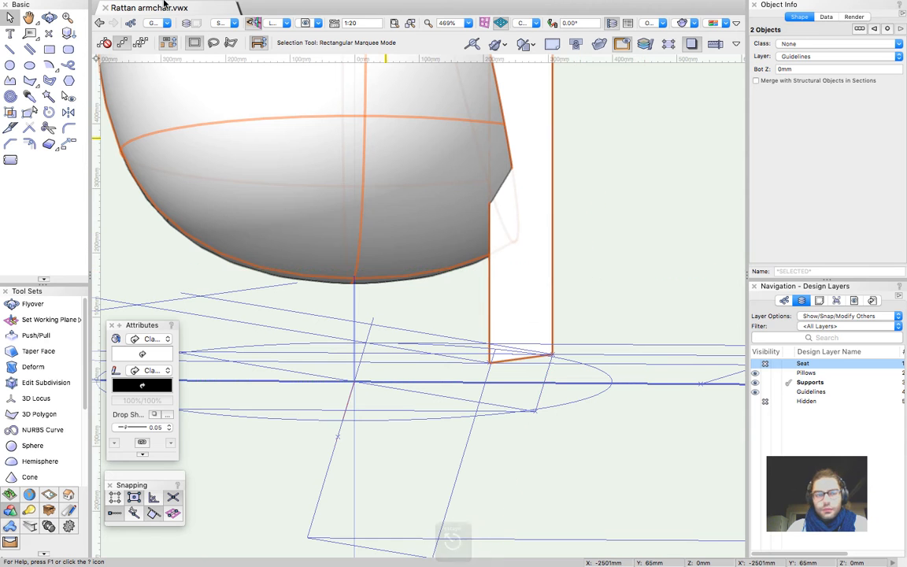
click(199, 6)
key(Escape)
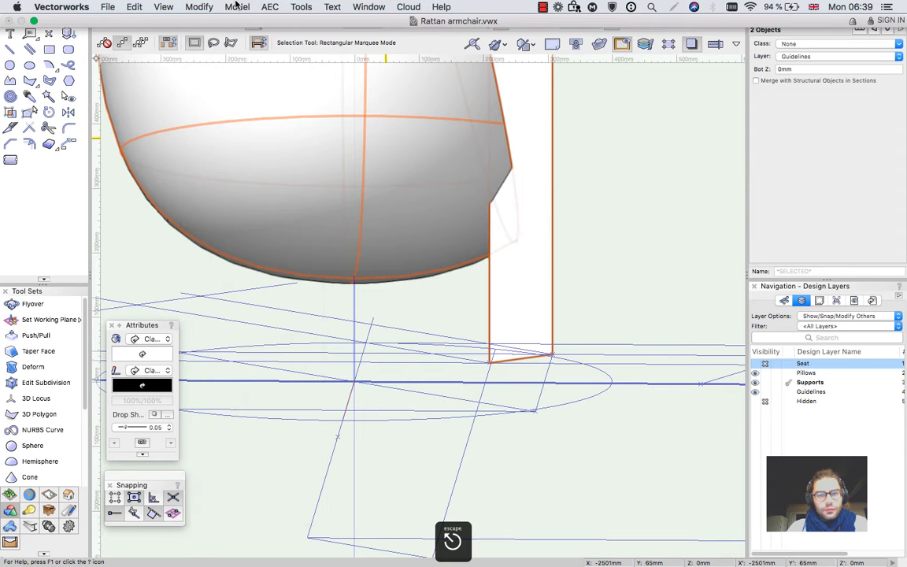
click(539, 225)
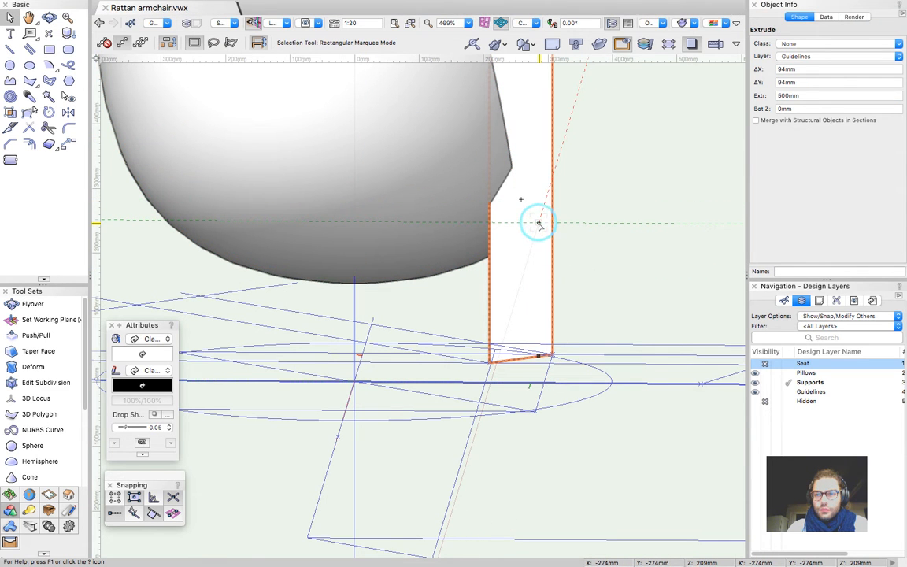
Try to create a surface from a curve network using the vertical extrude
click(411, 153)
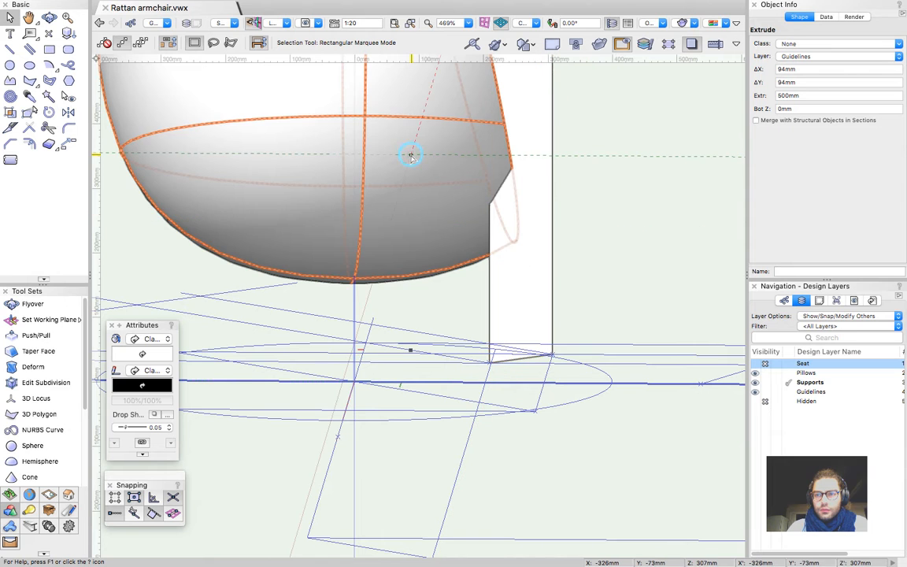
click(551, 260)
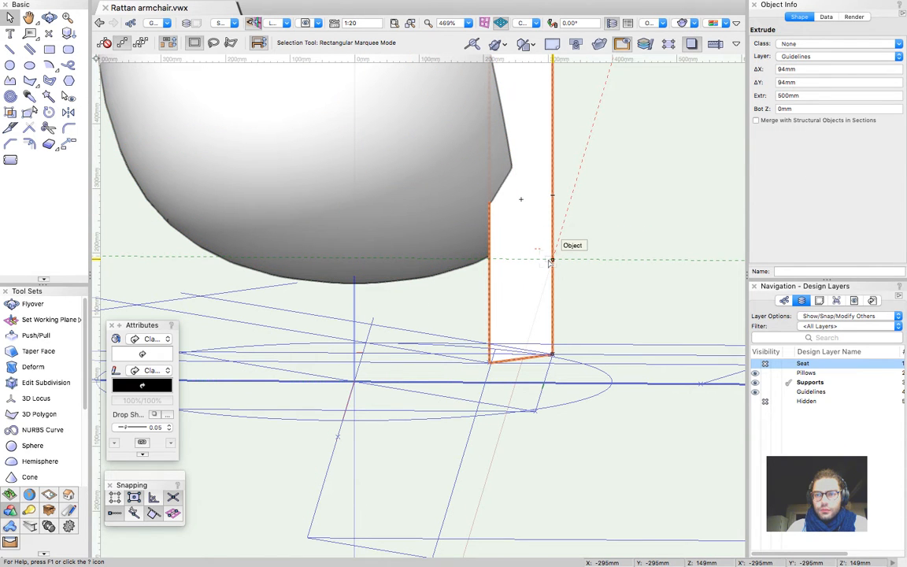
key(alt+super+k)
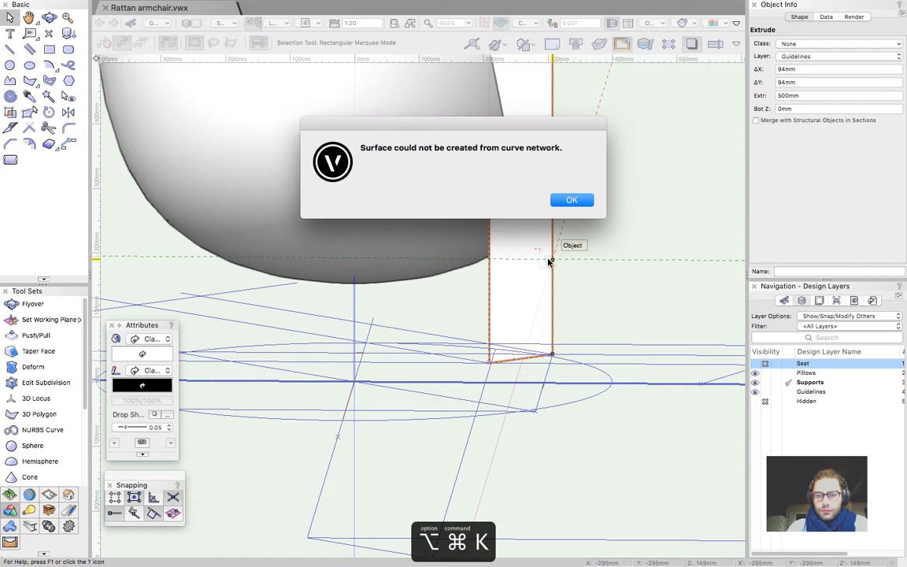
click(567, 197)
Switch to a top view, select the seat solid's copy and make Guidelines the active layer
key(super+5)
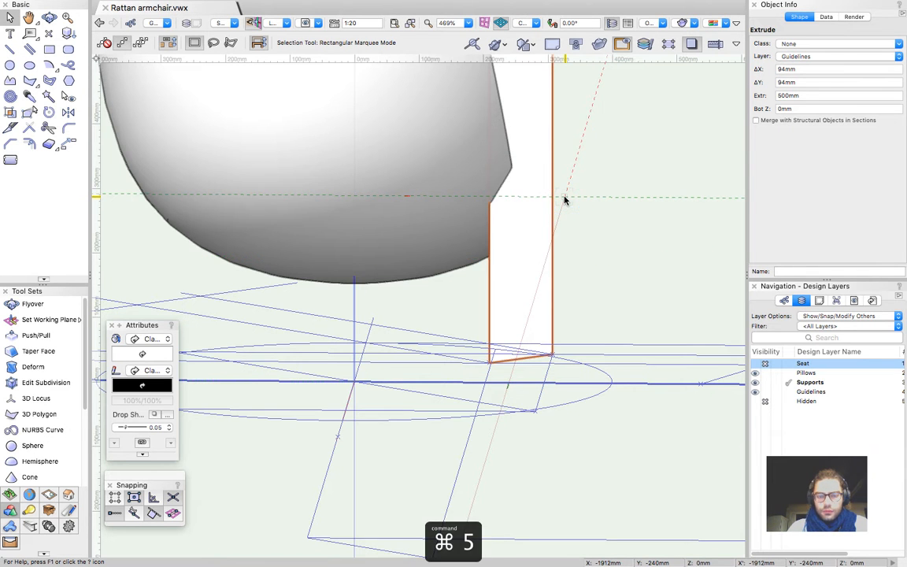
click(461, 186)
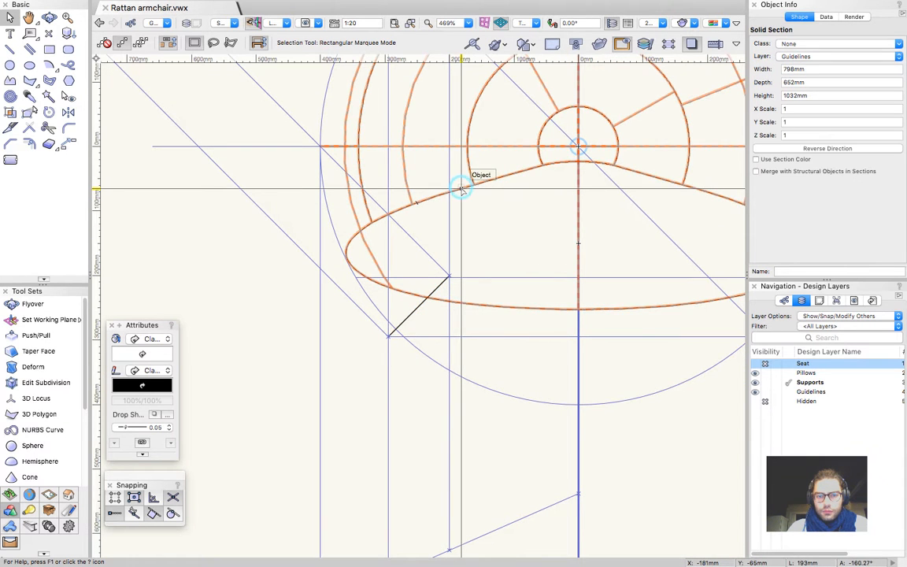
scroll(291, 285, down, 5)
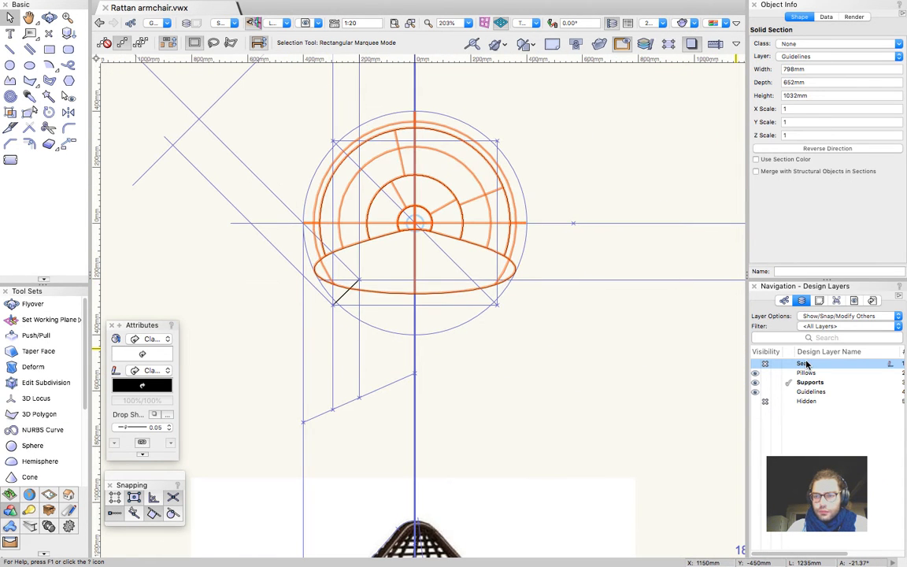
click(788, 394)
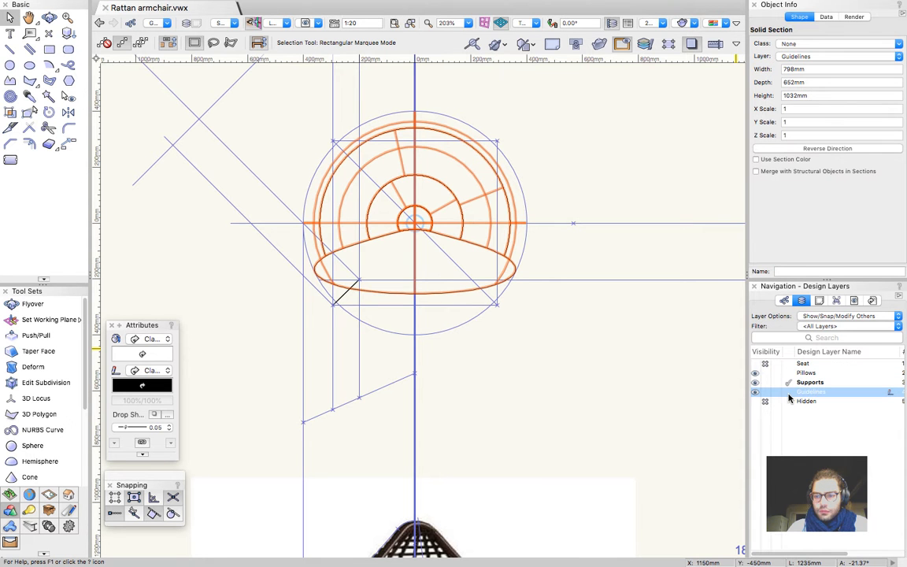
Intersect the seat solid's copy with the vertical extrude using Intersect Solids and deselect the result
mouse_move(375, 313)
super+middle_down()
mouse_move(533, 162)
mouse_move(482, 148)
mouse_move(457, 156)
super+middle_up()
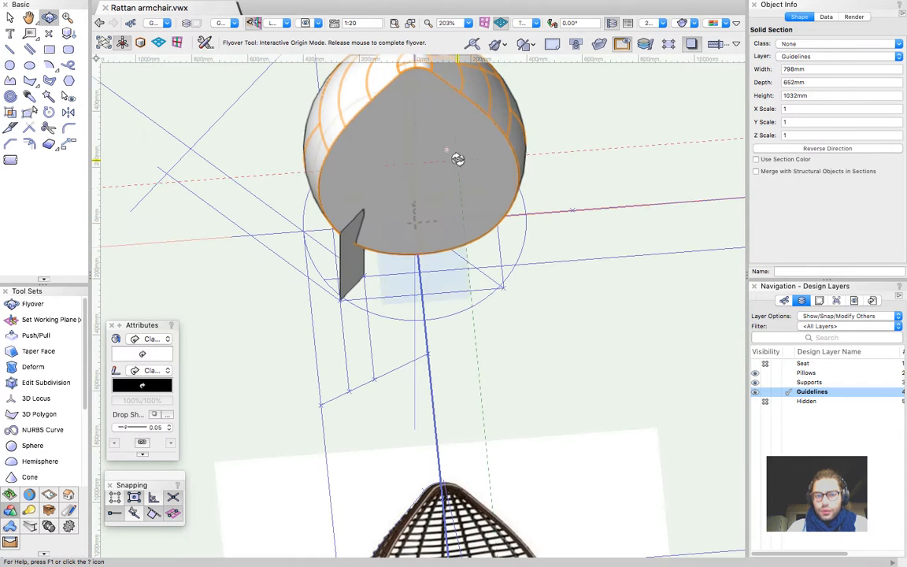
shift+click(347, 256)
right_click(374, 211)
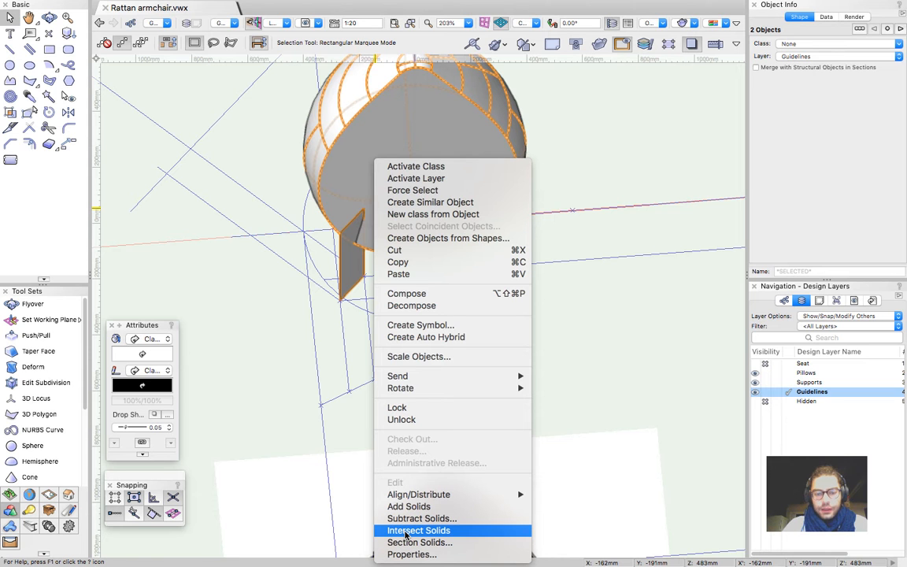
click(406, 534)
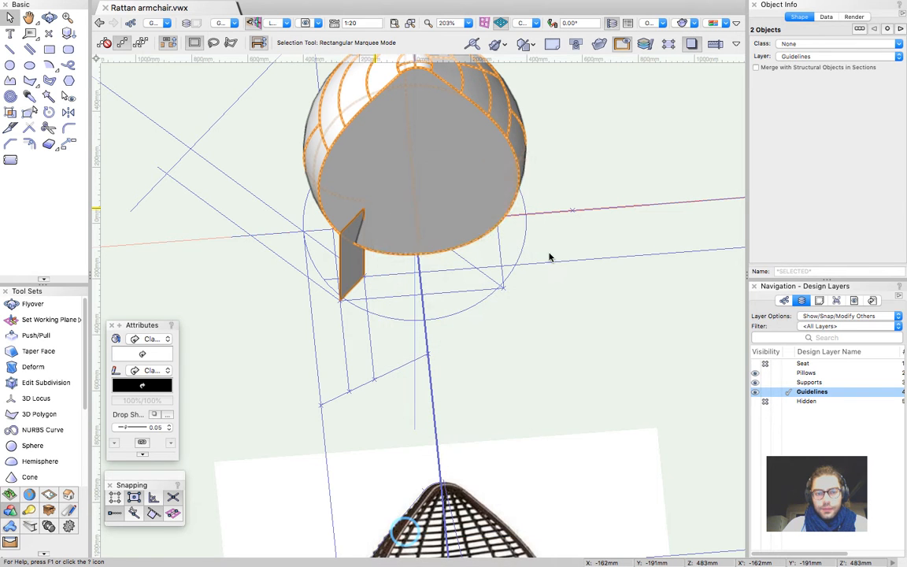
click(561, 307)
Place a 3D locus at the lower inner corner of the wedge-shaped solid intersection
scroll(362, 244, up, 3)
super+middle_drag(431, 302, 351, 280)
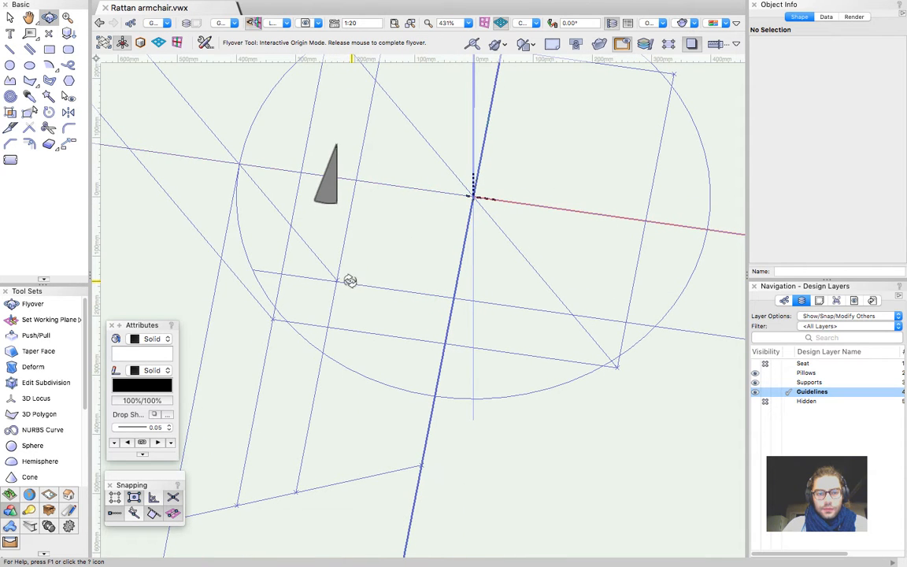
scroll(277, 269, up, 1)
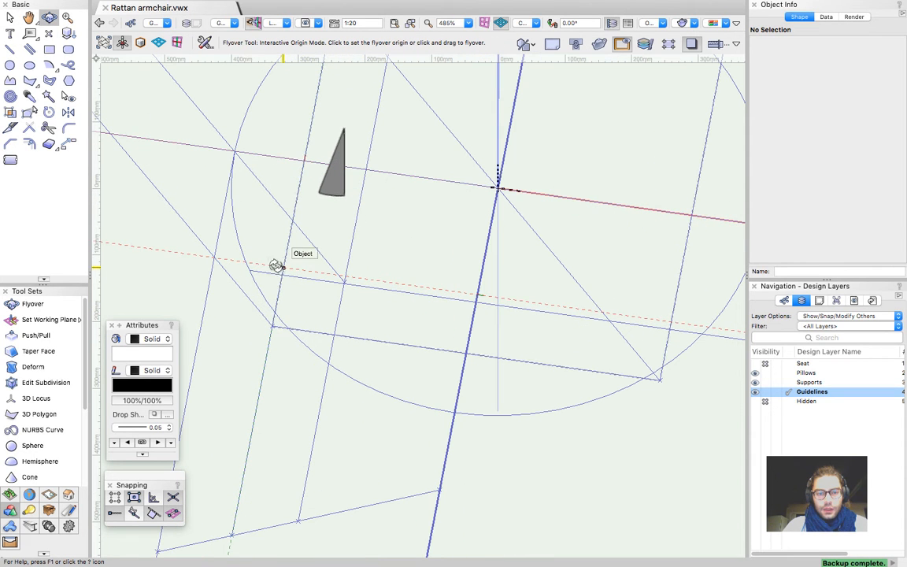
key(shift+0)
click(343, 193)
key(x)
click(415, 226)
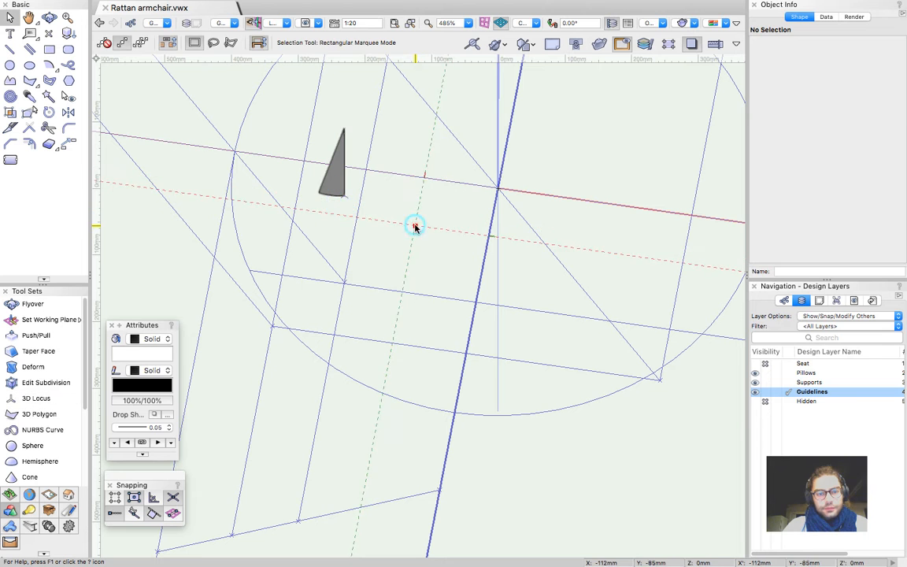
Open the Hidden layer's settings and clear the wedge-shaped solid intersection from view, leaving the 3D locus
click(329, 187)
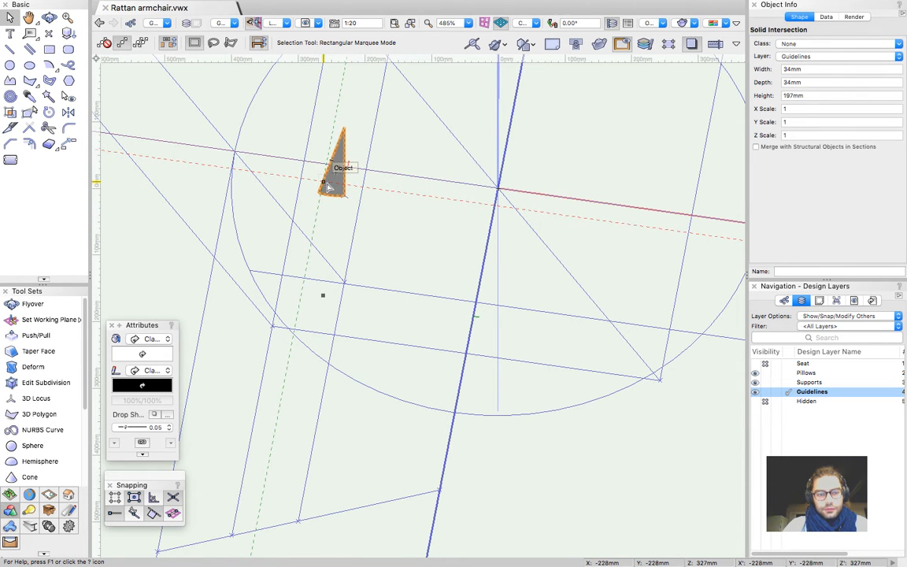
key(shift+c)
drag(393, 280, 289, 255)
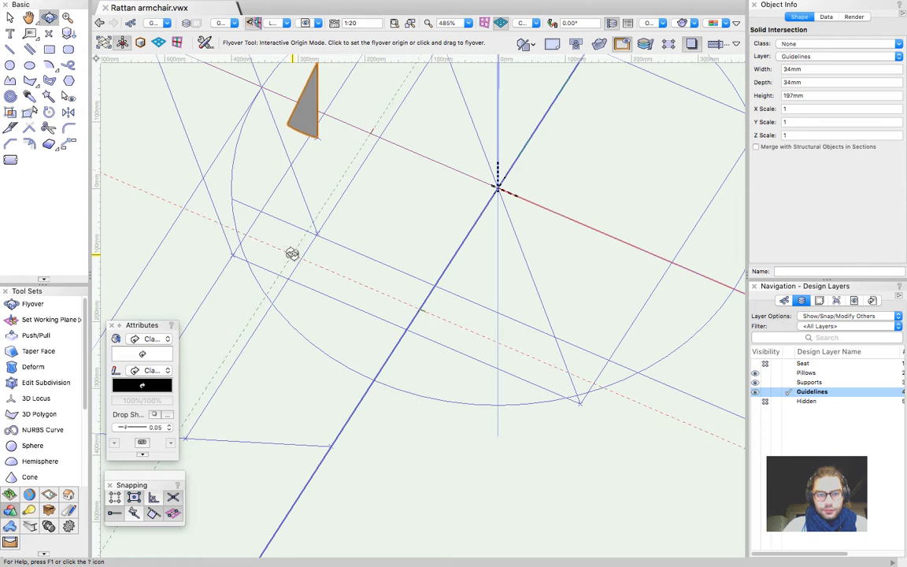
key(x)
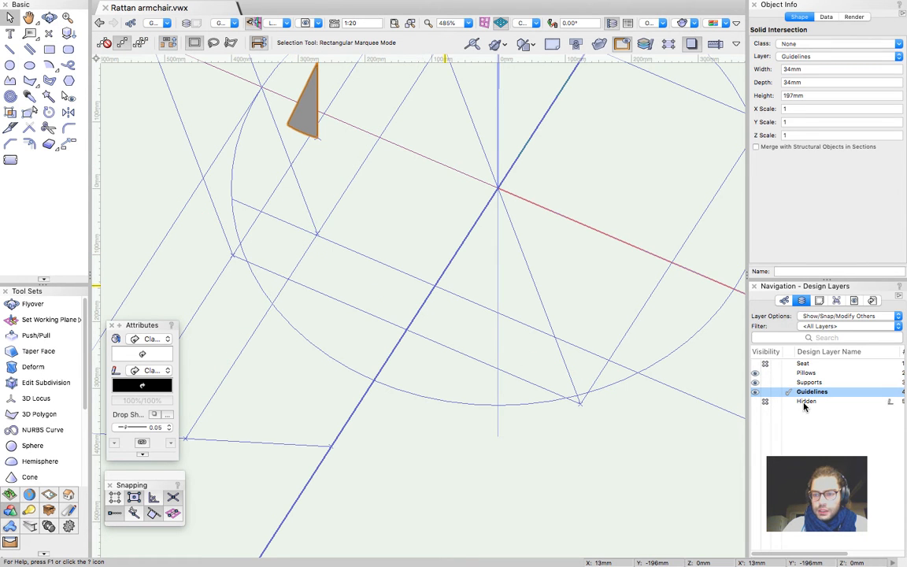
right_click(811, 403)
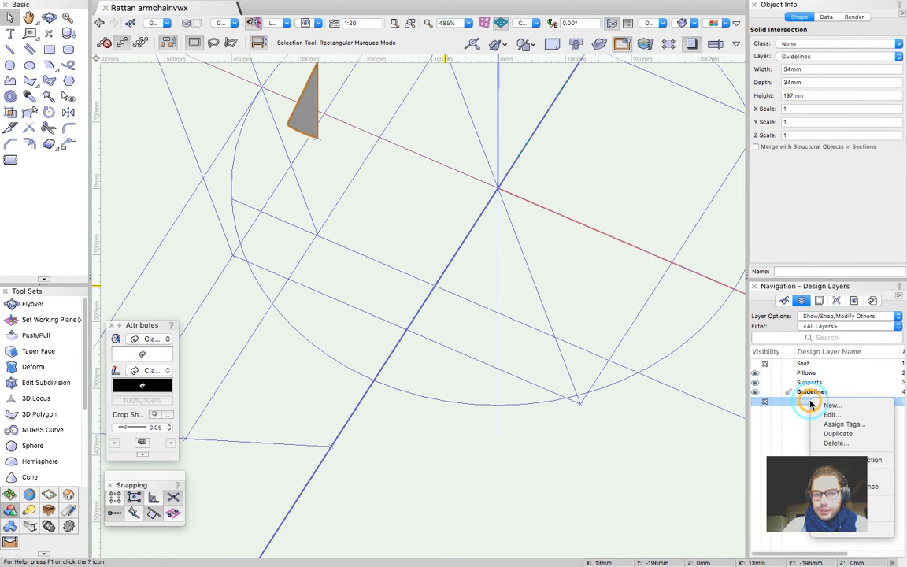
click(830, 414)
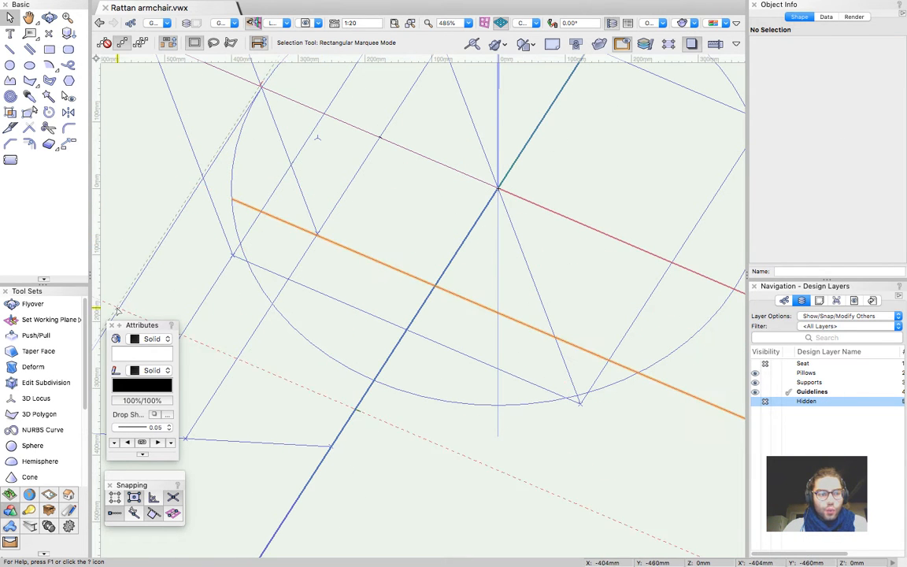
Set a vertical three-point working plane with its origin at the inner guide endpoint, X' toward the outer guide corner, passing through the 3D locus
click(45, 323)
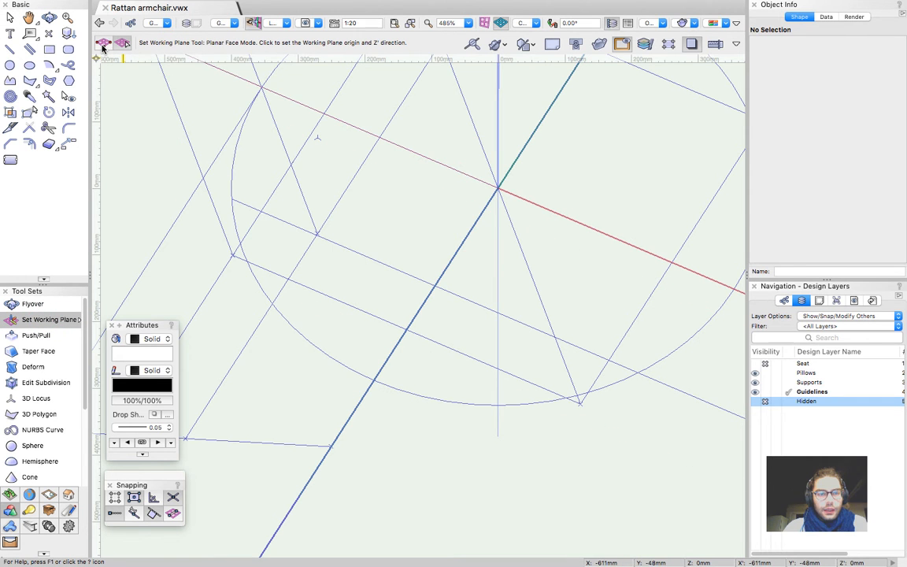
click(122, 43)
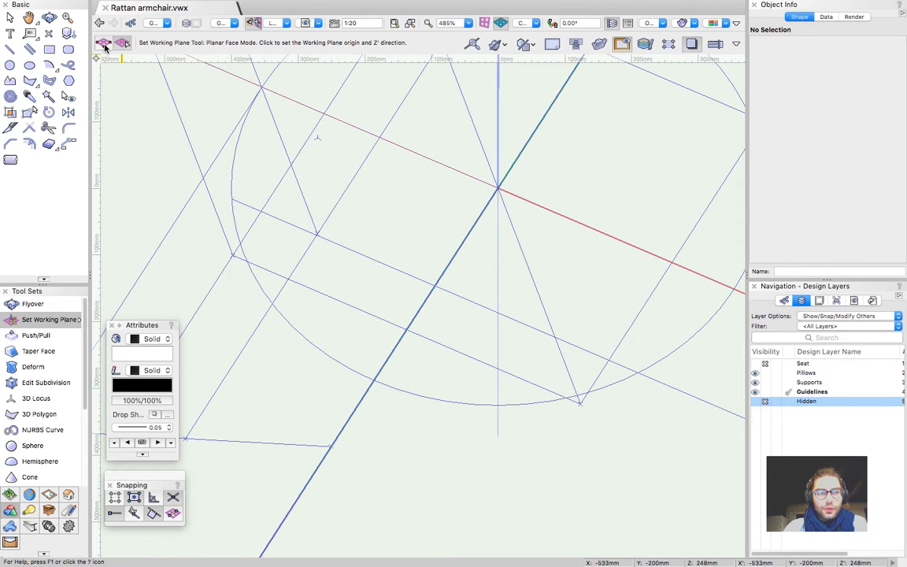
click(105, 44)
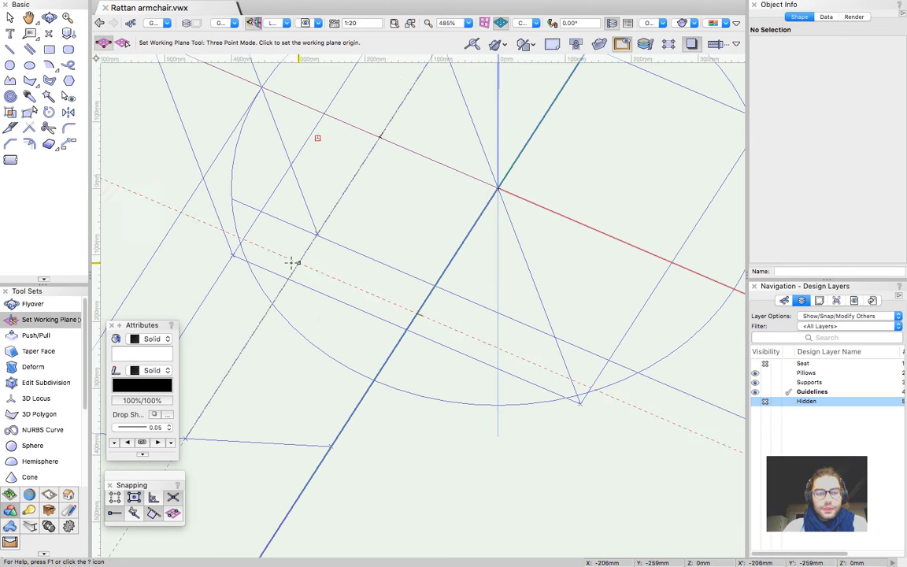
click(231, 253)
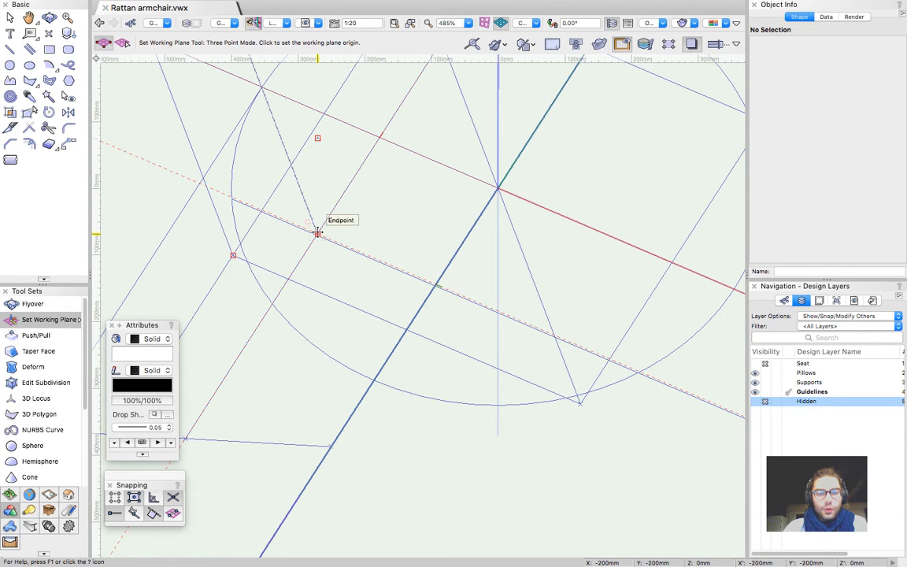
click(316, 233)
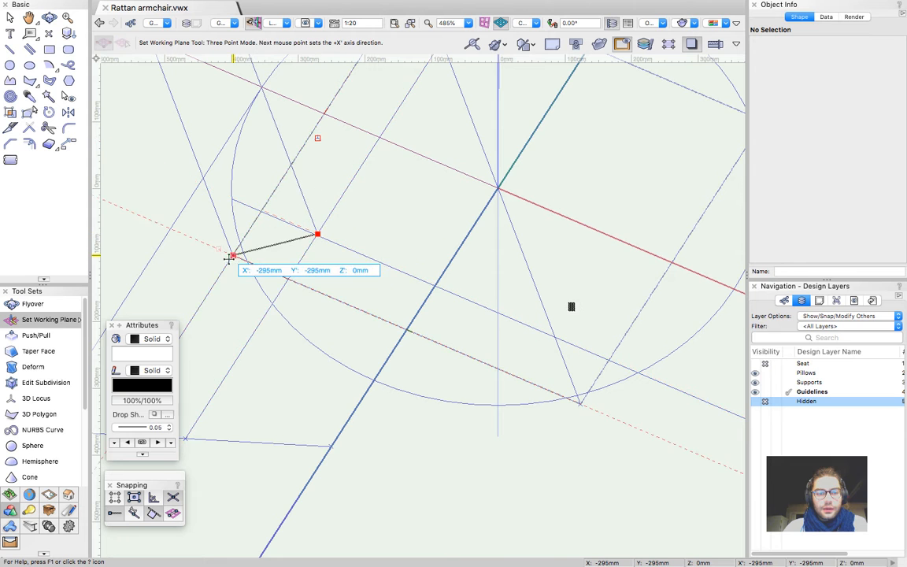
click(315, 135)
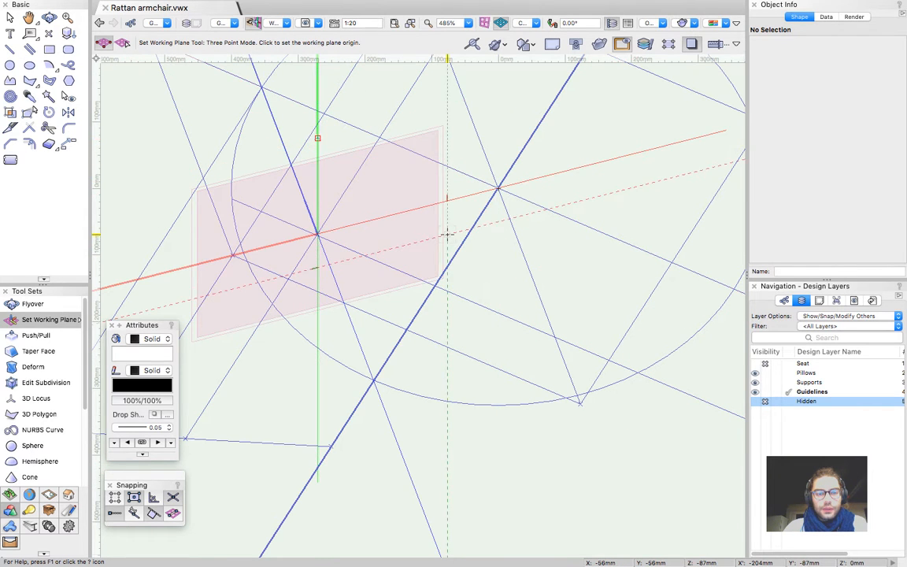
Rotate the working plane 180° about its vertical axis
scroll(447, 235, down, 3)
key(x)
key(shift+c)
drag(385, 277, 455, 231)
mouse_move(199, 4)
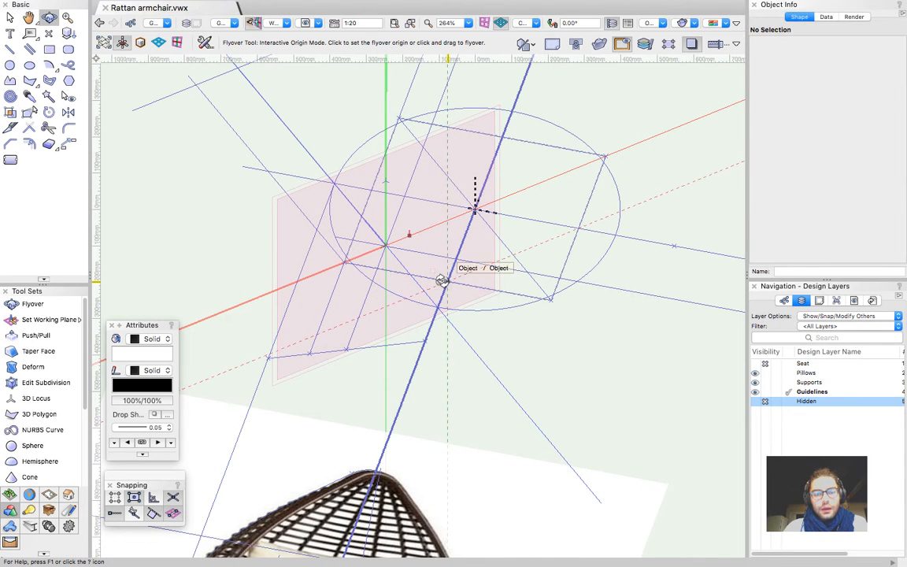
key(x)
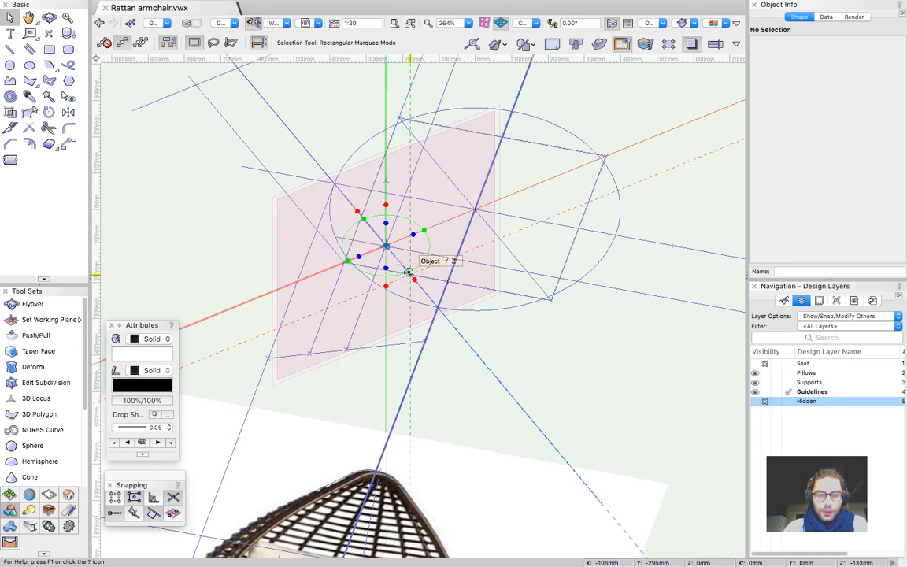
click(408, 273)
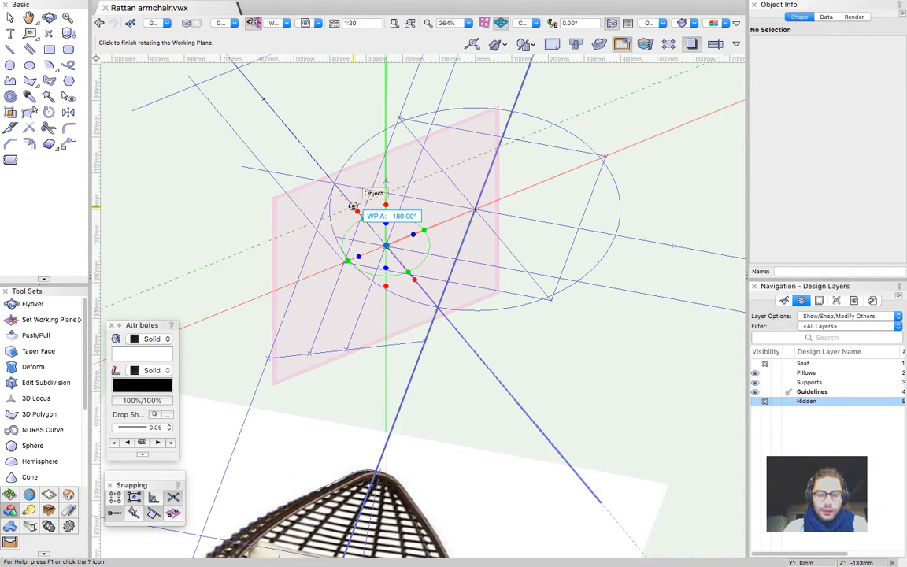
click(352, 206)
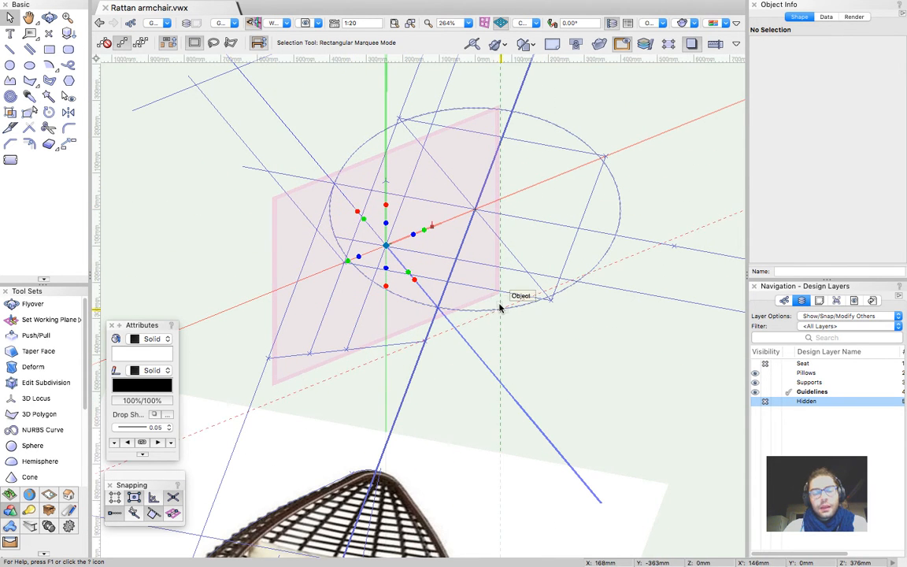
Save the current working plane as "Supports 1"
right_click(284, 223)
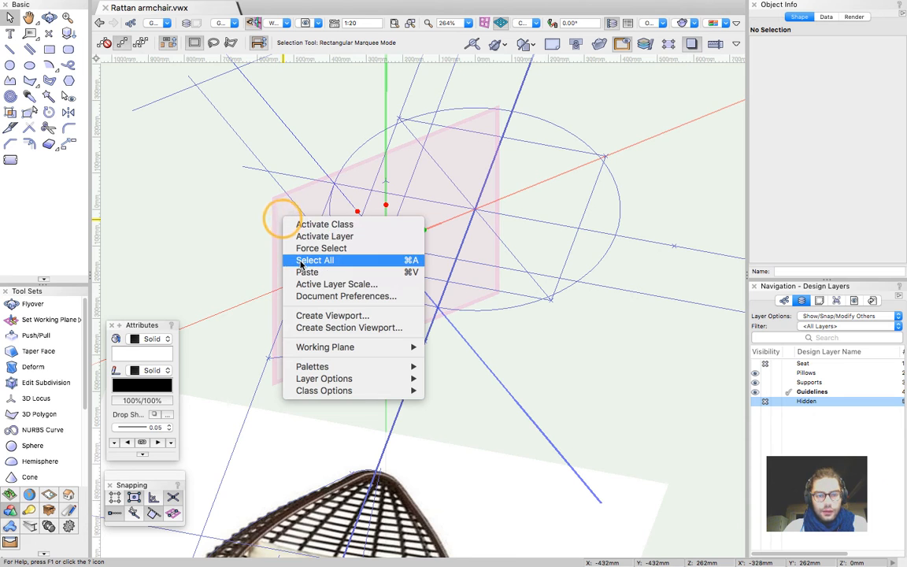
mouse_move(325, 350)
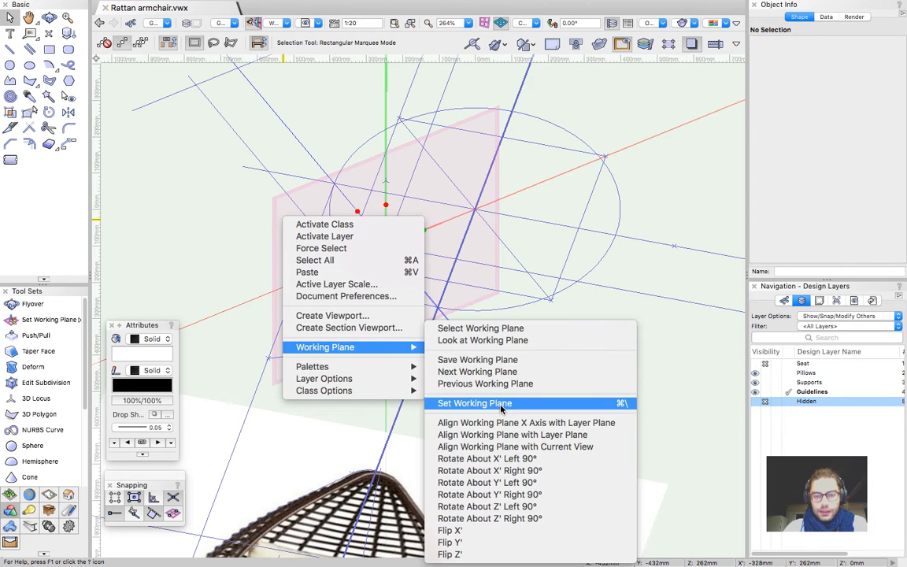
click(504, 361)
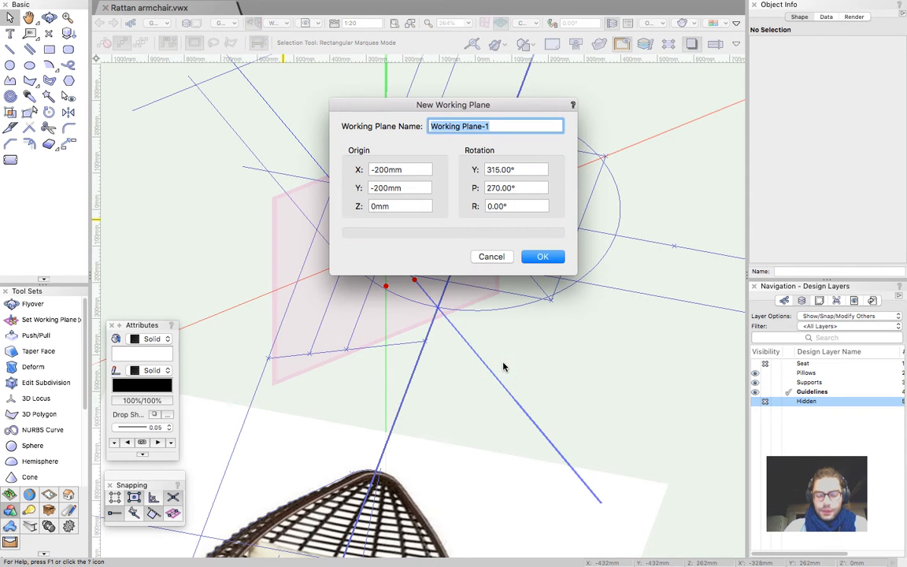
text(L)
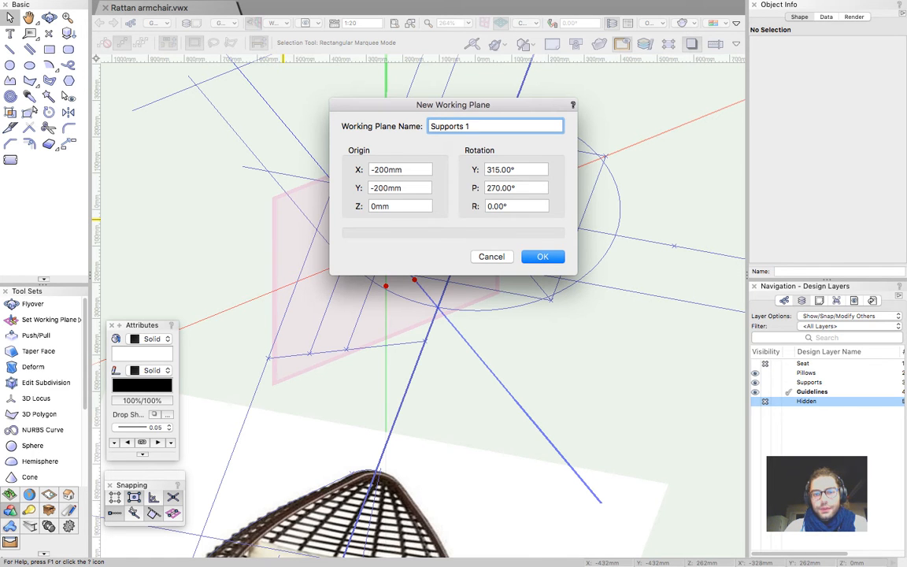
key(Return)
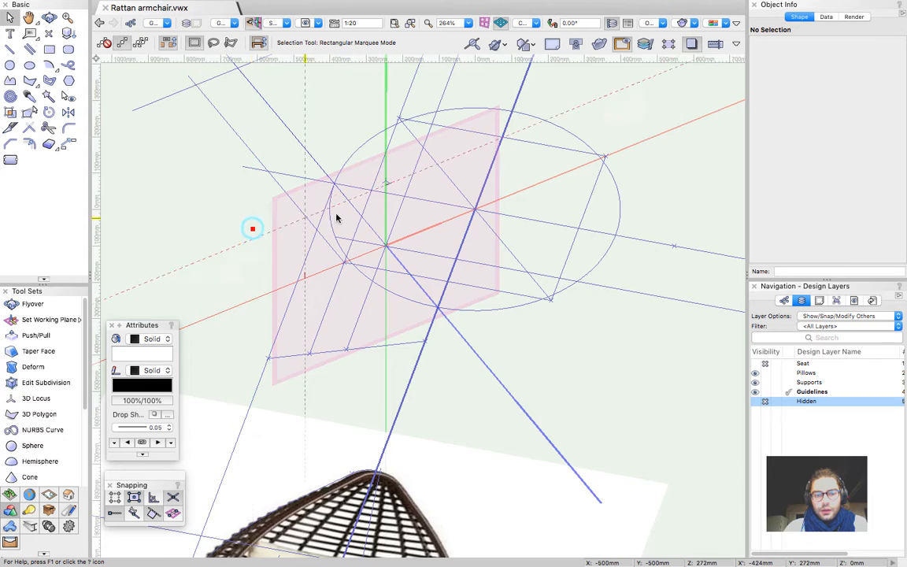
Draw a line in the vertical working plane from the 3D locus to the outer guide corner on the X' axis
scroll(381, 222, up, 2)
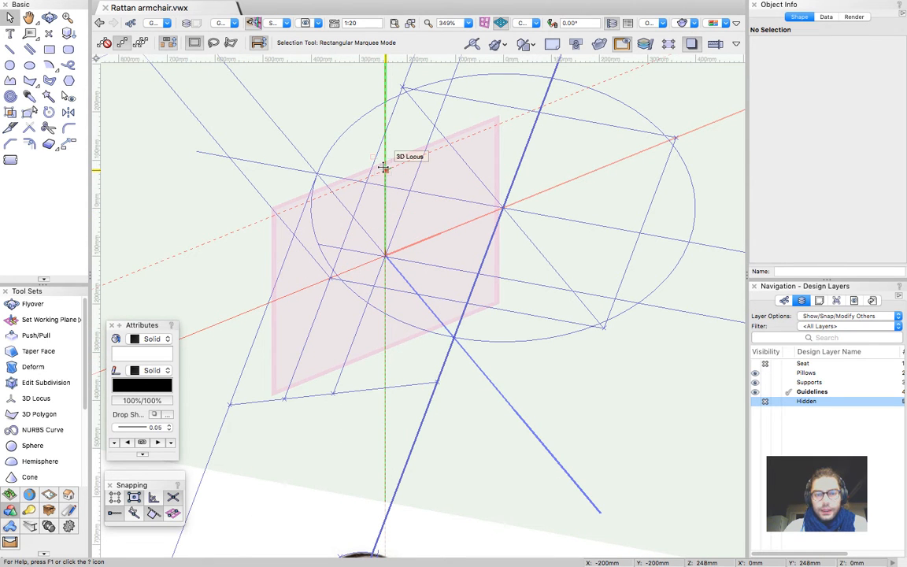
key(2)
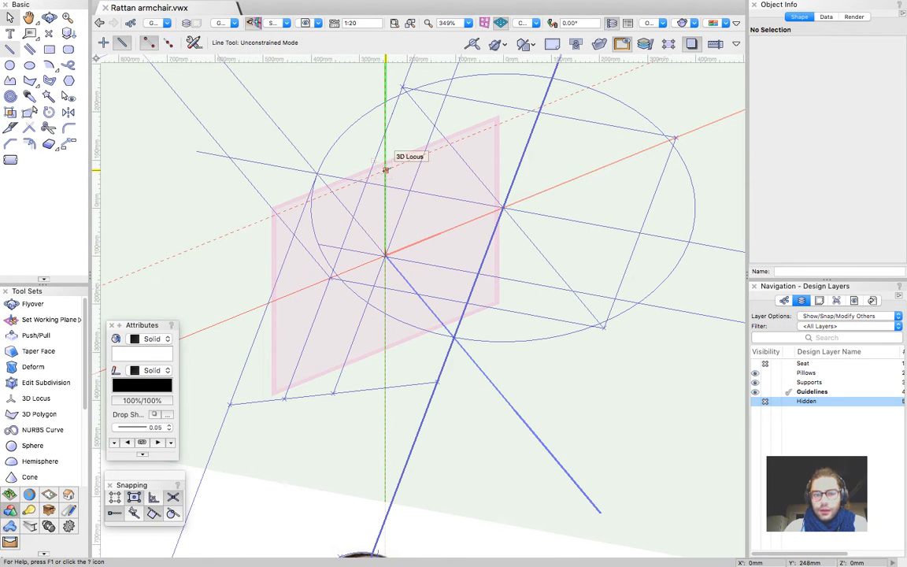
click(784, 301)
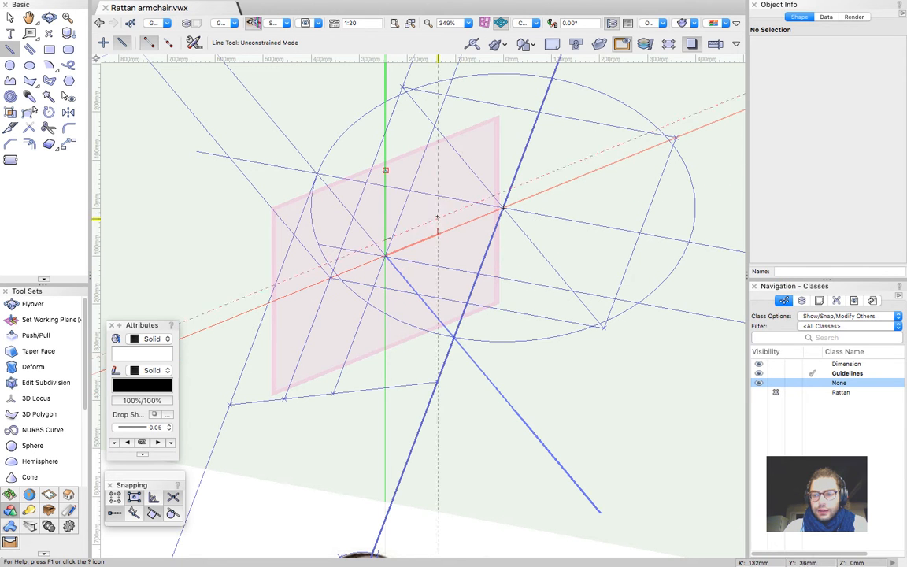
click(385, 170)
click(328, 279)
key(x)
In the top view, shorten the guideline along the photo's front leg to about 320 mm, ending at the top of the leg
key(shift+c)
drag(557, 316, 606, 289)
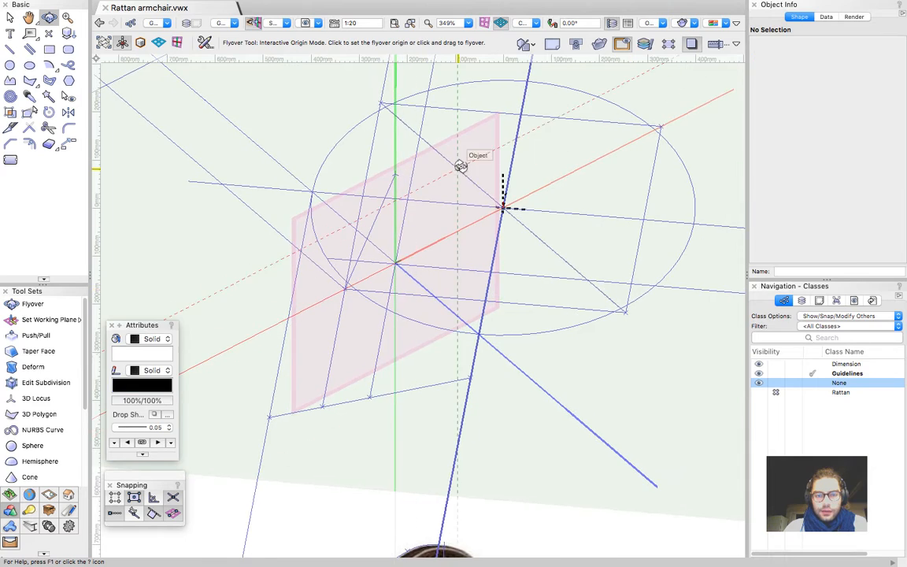
scroll(461, 166, down, 6)
scroll(437, 240, up, 3)
scroll(464, 307, up, 5)
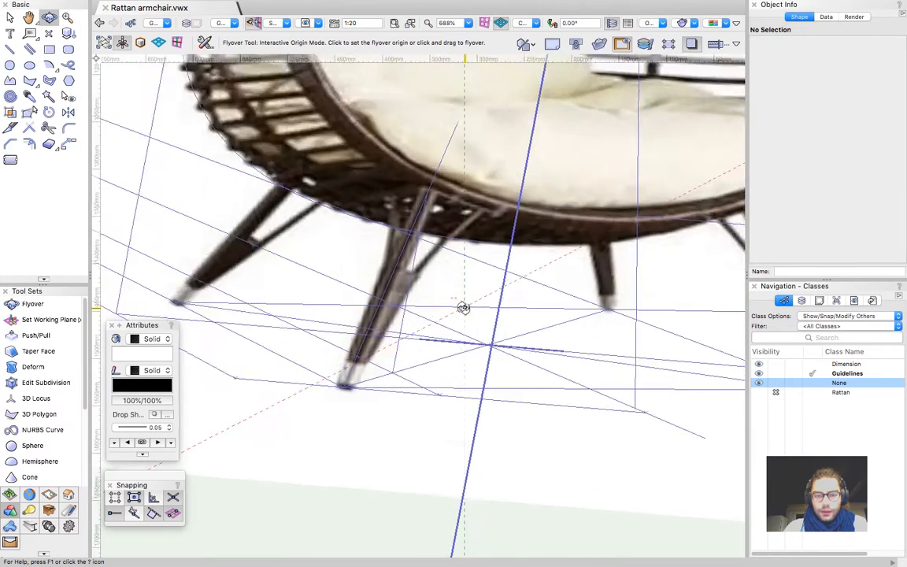
scroll(464, 308, down, 2)
key(x)
click(448, 195)
key(super+5)
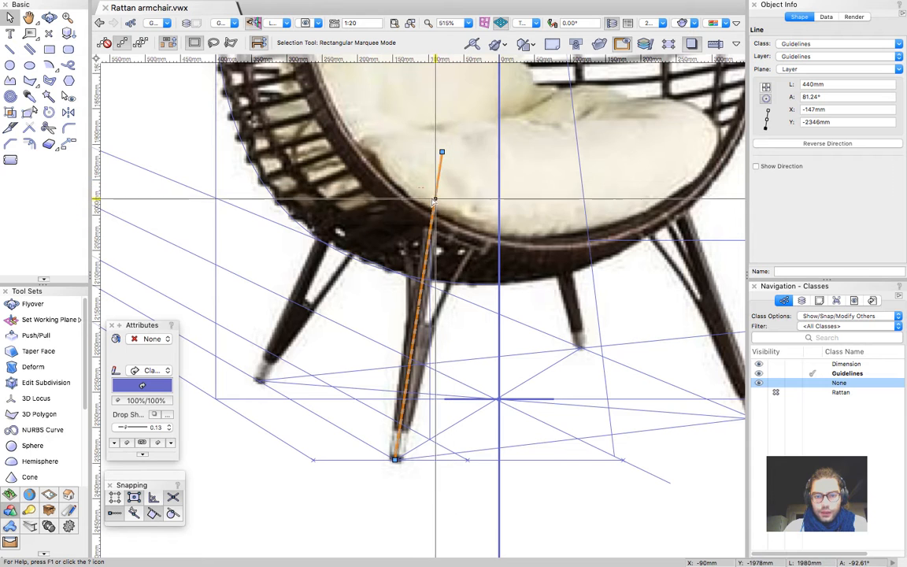
drag(442, 151, 429, 235)
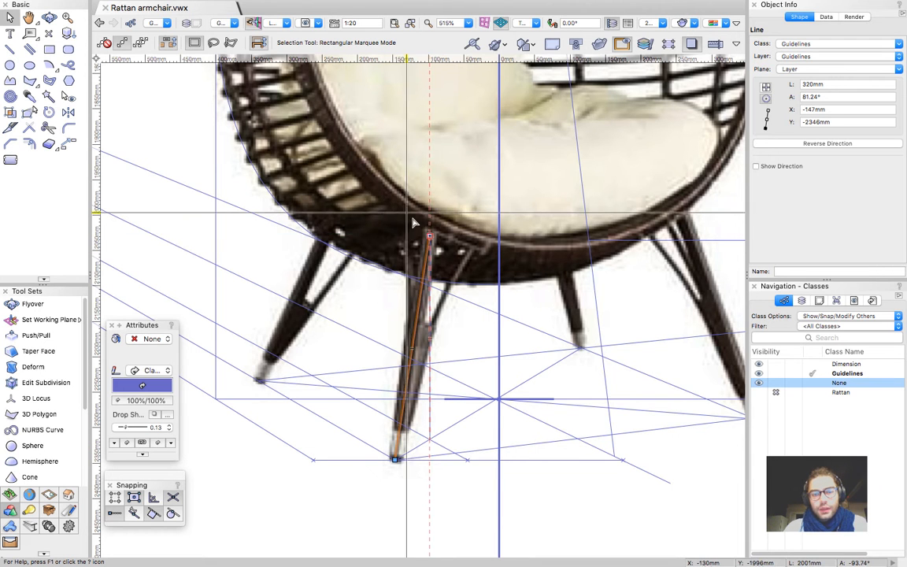
click(433, 490)
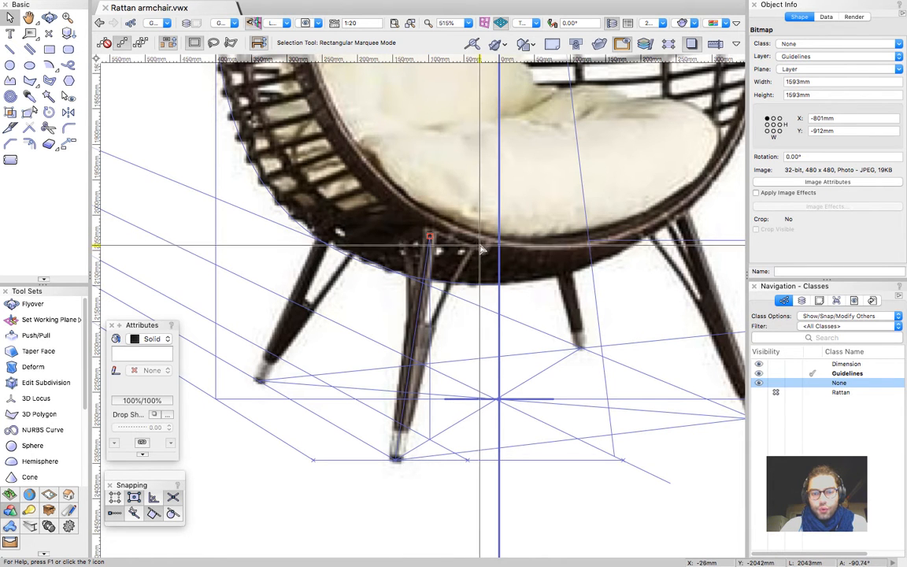
Draw a horizontal line about 131 mm long from the leg guideline's upper end and a 44 mm vertical line crossing it at the bracket's end
scroll(431, 234, up, 3)
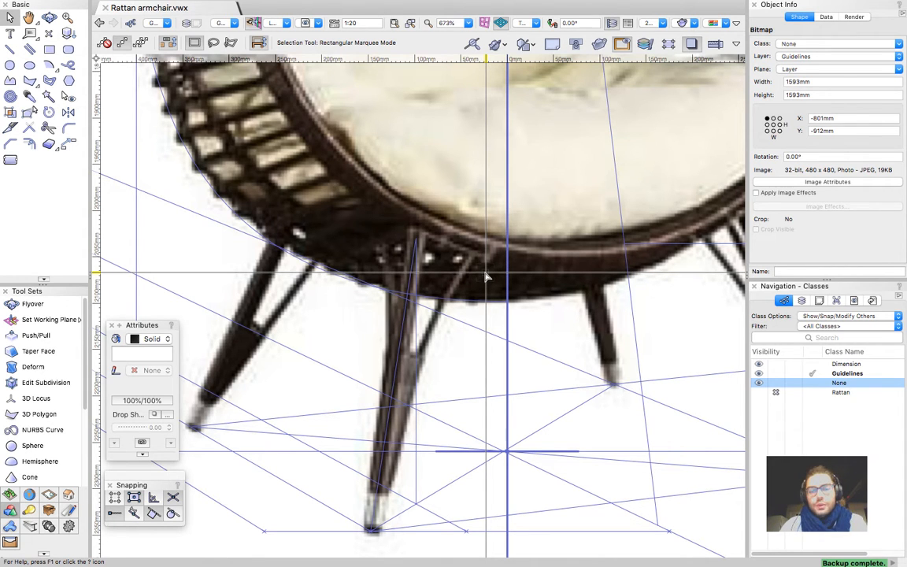
key(2)
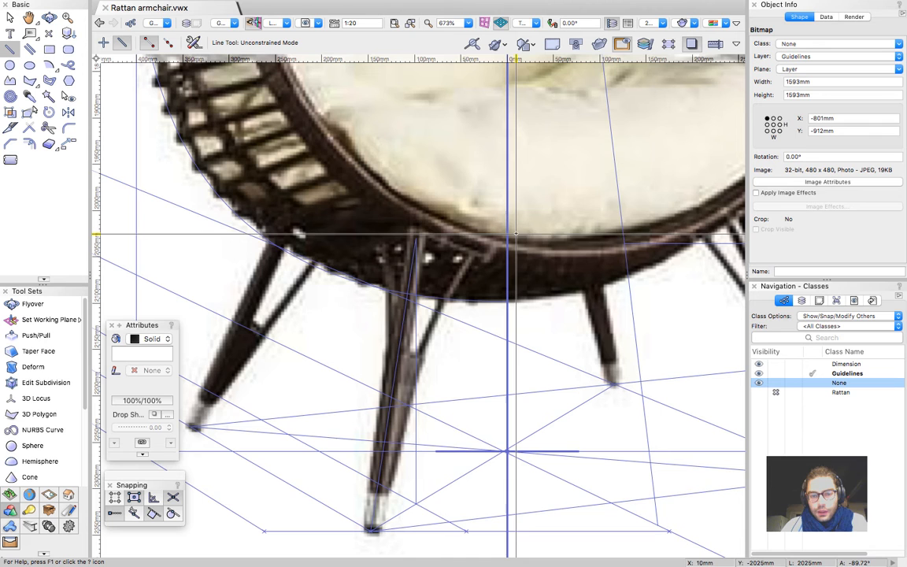
click(415, 237)
click(536, 237)
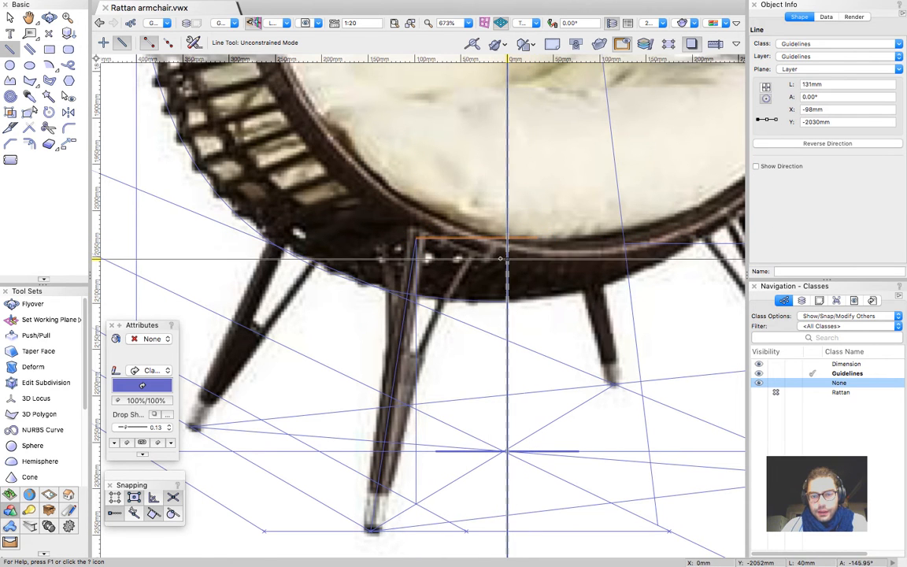
scroll(487, 260, up, 3)
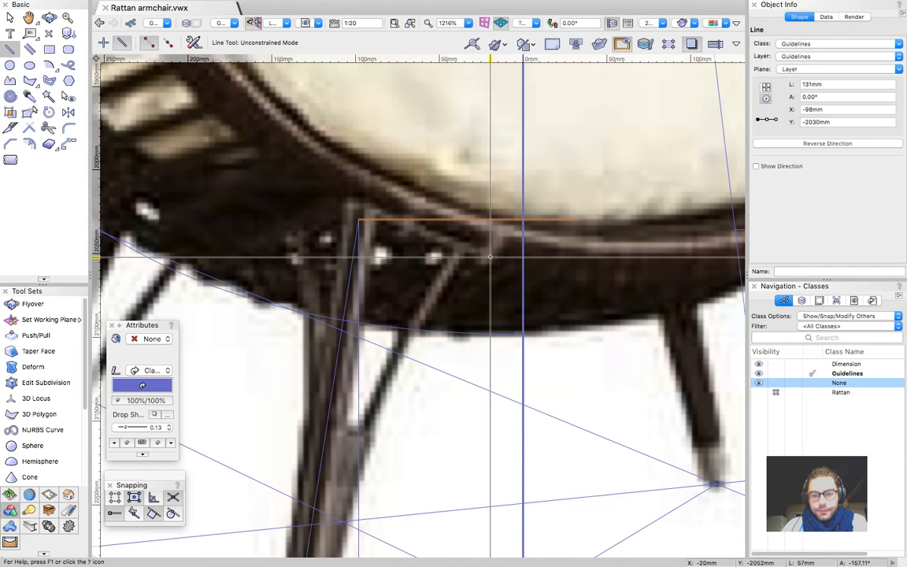
click(490, 255)
click(488, 184)
scroll(488, 183, down, 3)
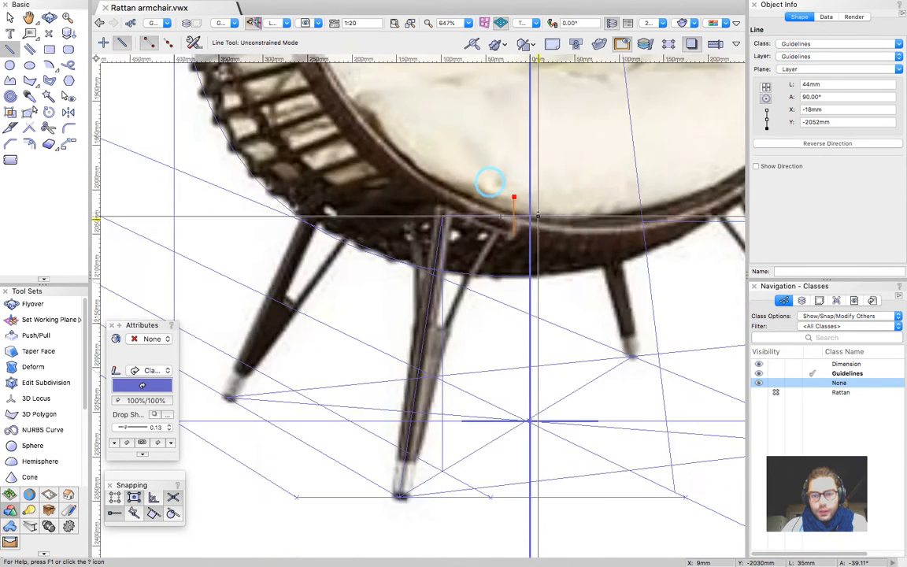
Mark the crossing of the short vertical and horizontal lines with a 2D locus and delete the short vertical line
key(x)
scroll(526, 203, up, 4)
key(0)
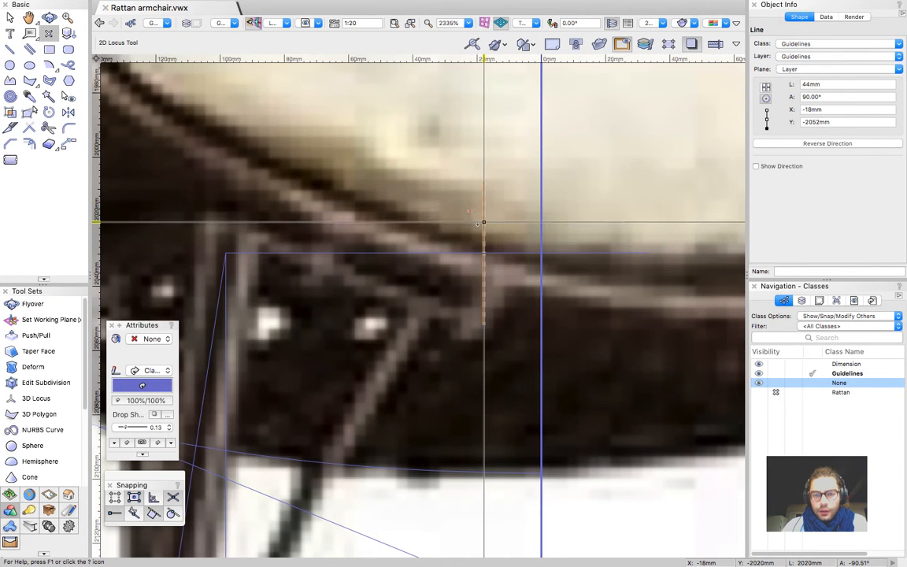
click(484, 252)
key(x)
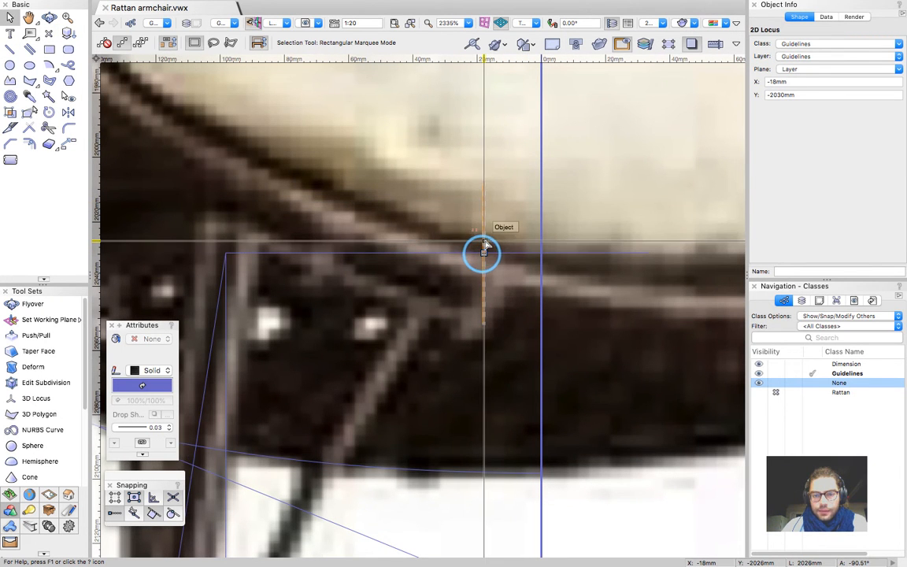
click(485, 236)
key(Delete)
drag(459, 205, 528, 331)
key(super+z)
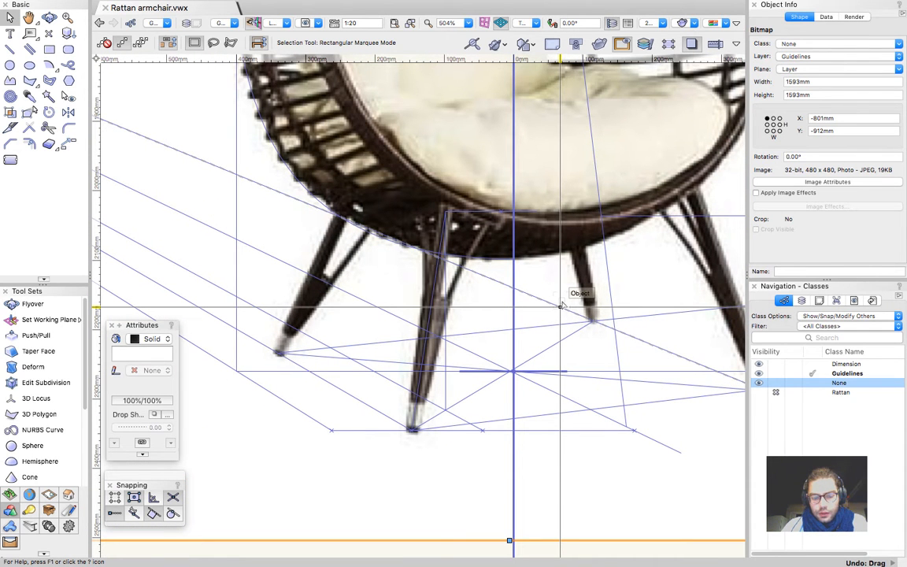
Draw a horizontal line about 115 mm long from the lower guide intersection and a 287 mm vertical line down to it from the bracket-end point
key(2)
click(446, 410)
click(525, 410)
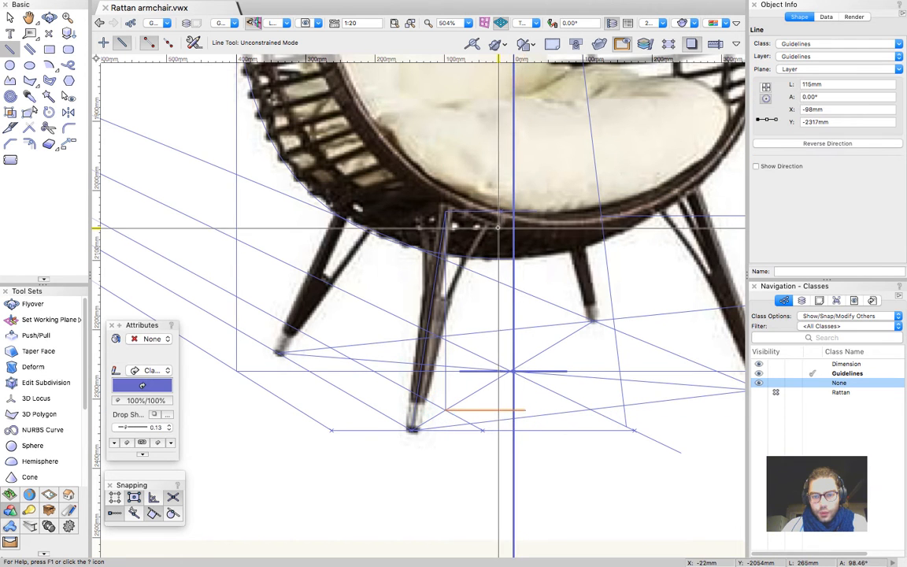
click(501, 211)
click(501, 411)
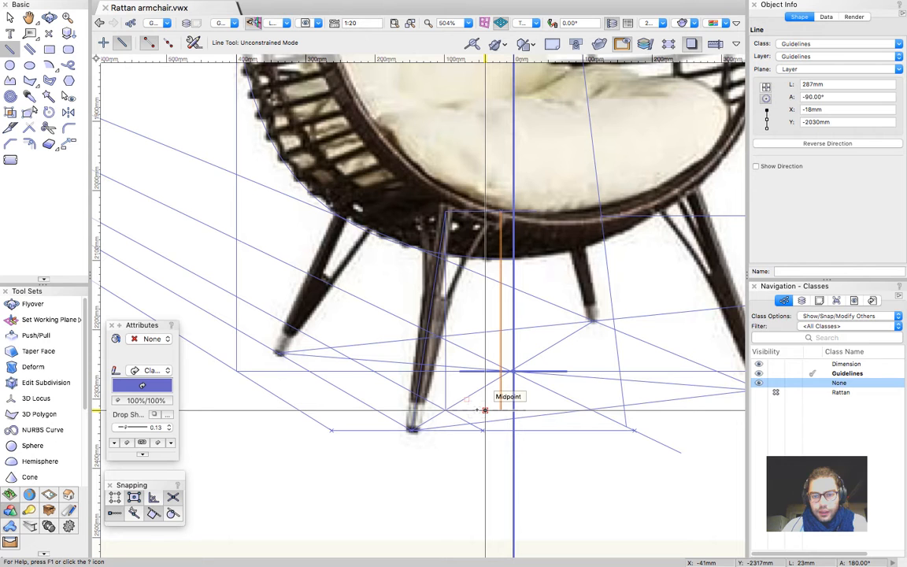
Place a 2D locus where the 287 mm vertical line meets the lower horizontal line
key(x)
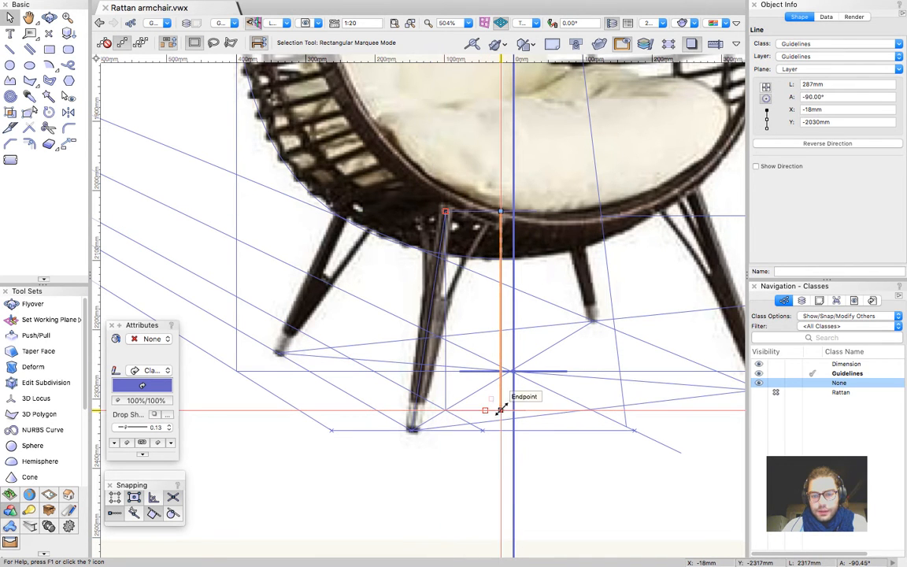
drag(501, 409, 488, 409)
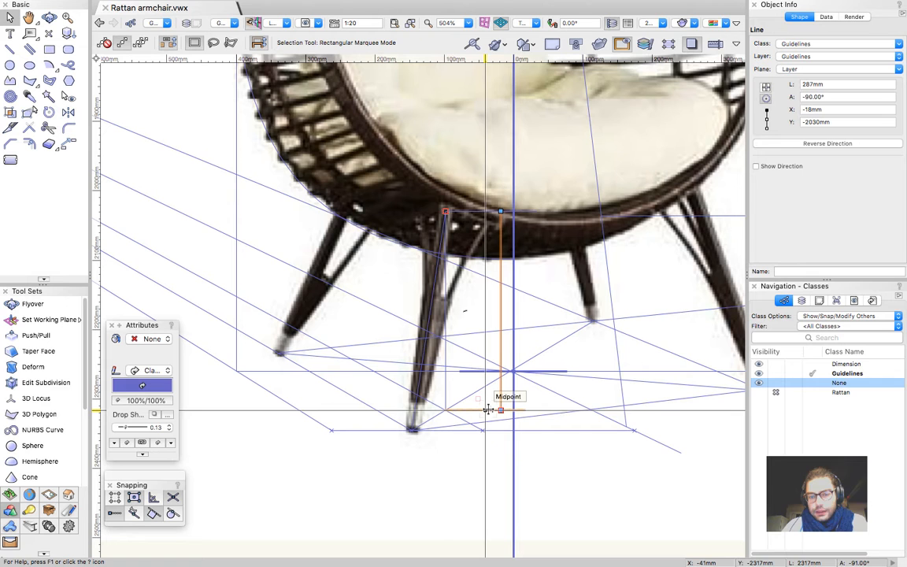
click(474, 481)
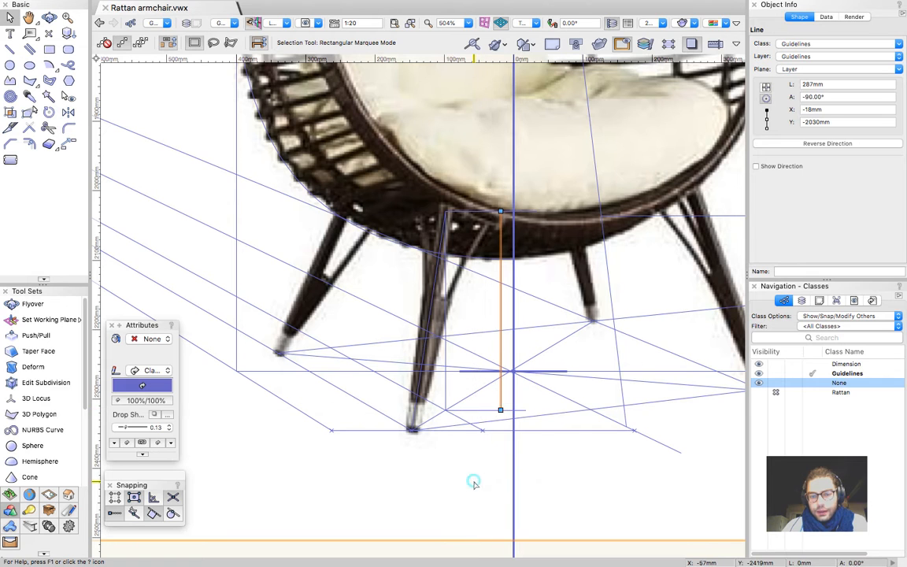
key(0)
click(500, 409)
key(c)
key(x)
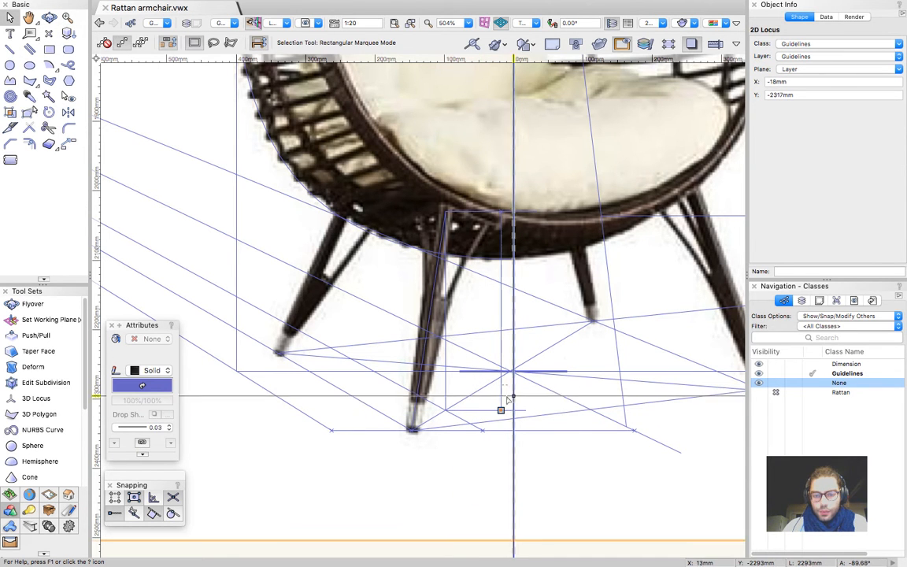
Duplicate the perspective guideline ending at the baseline's midpoint and redirect its end through the new locus to the baseline, about 1976 mm long
scroll(500, 409, down, 5)
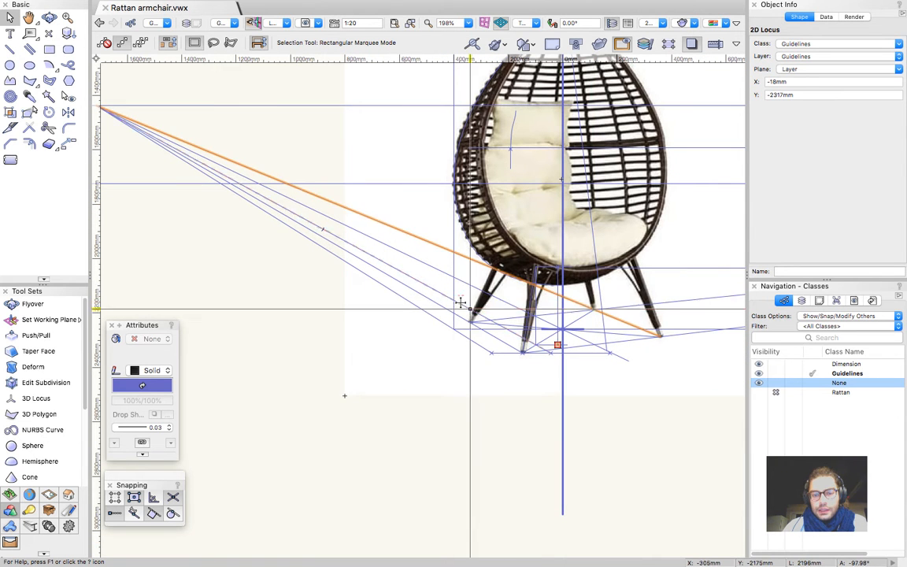
click(435, 290)
key(super+d)
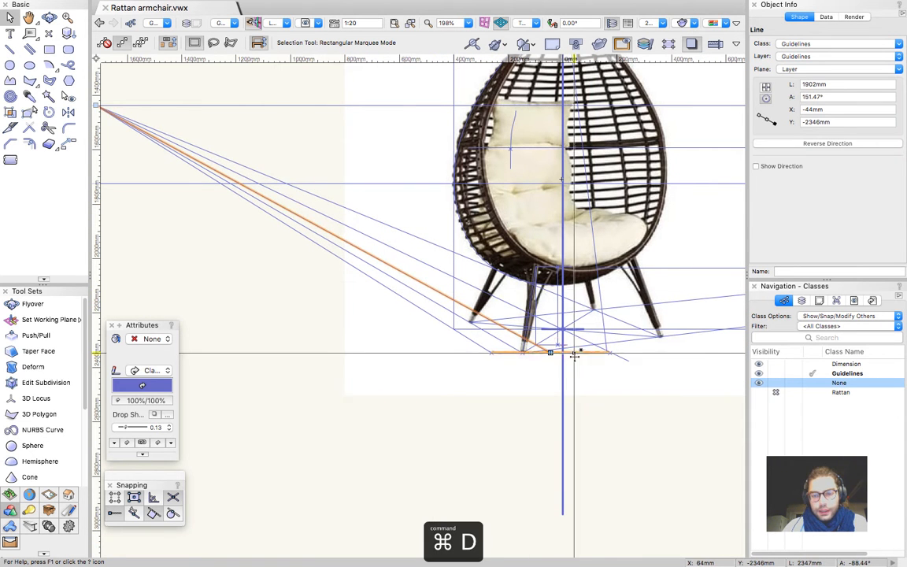
scroll(575, 356, up, 5)
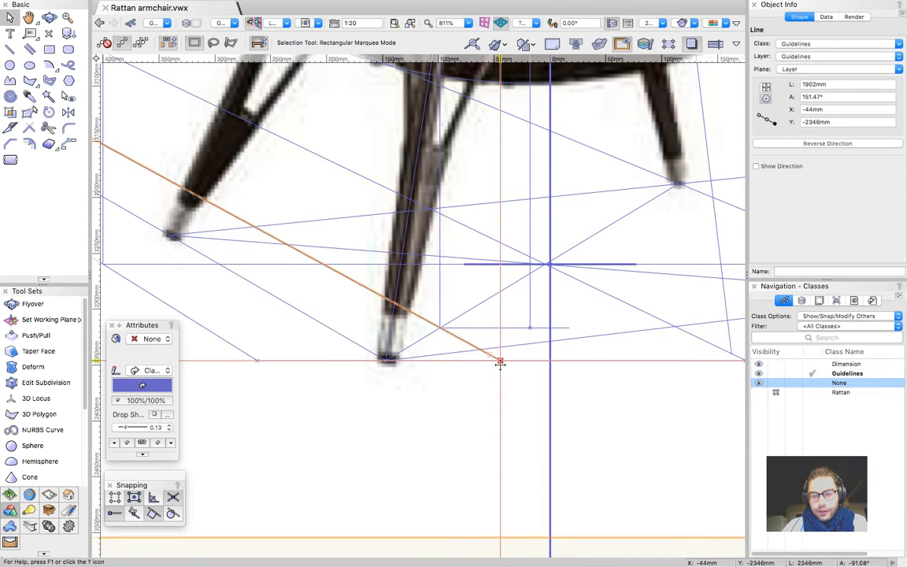
drag(499, 362, 529, 326)
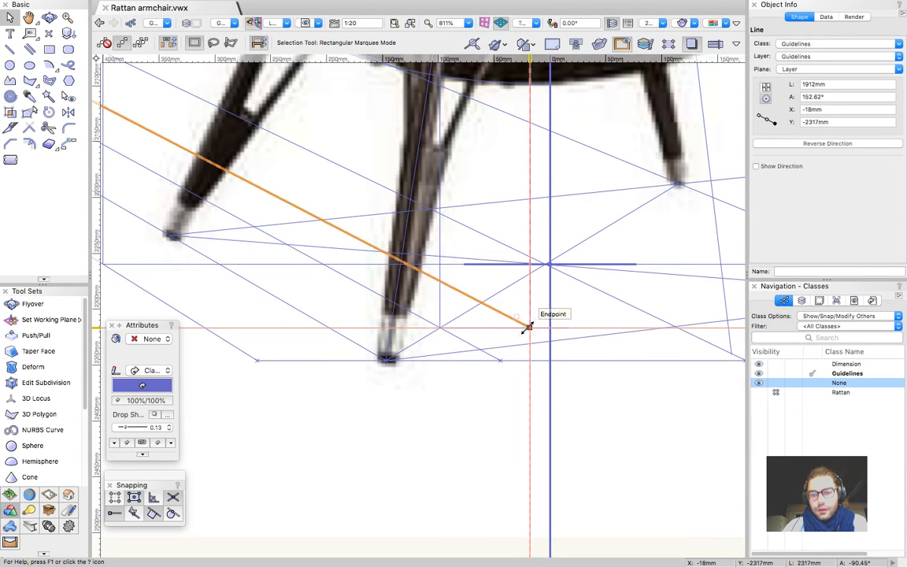
drag(528, 326, 592, 360)
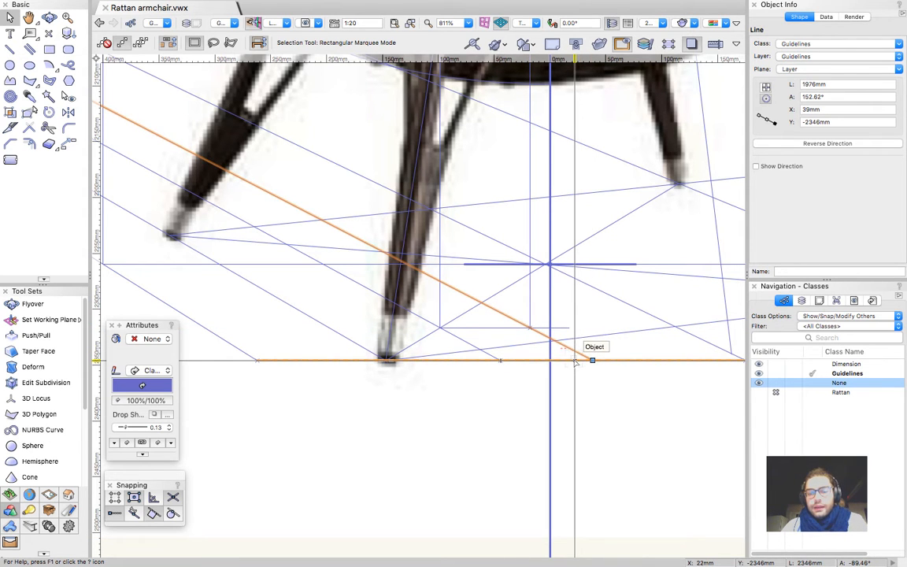
Place a 2D locus where the redirected guideline meets the baseline and group it with the baseline
click(575, 362)
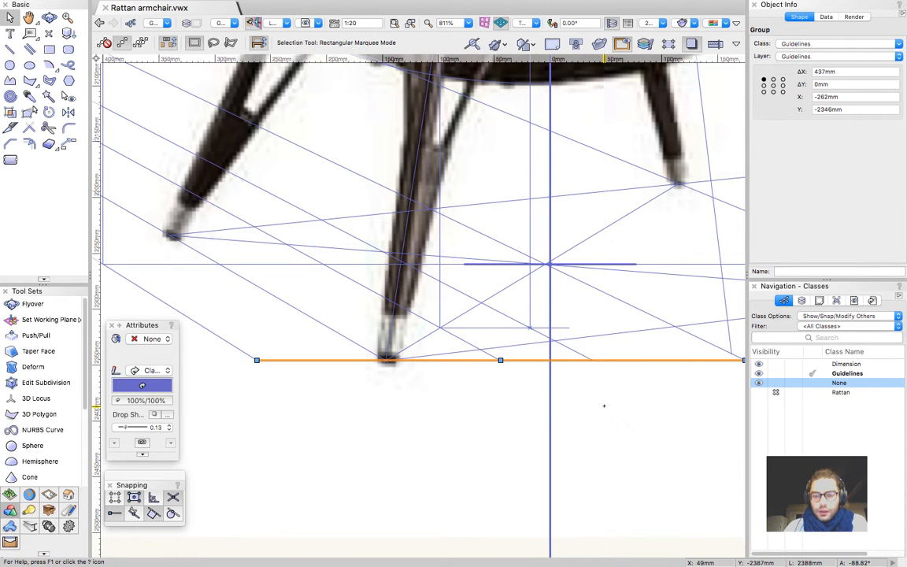
key(0)
click(592, 362)
scroll(592, 362, down, 5)
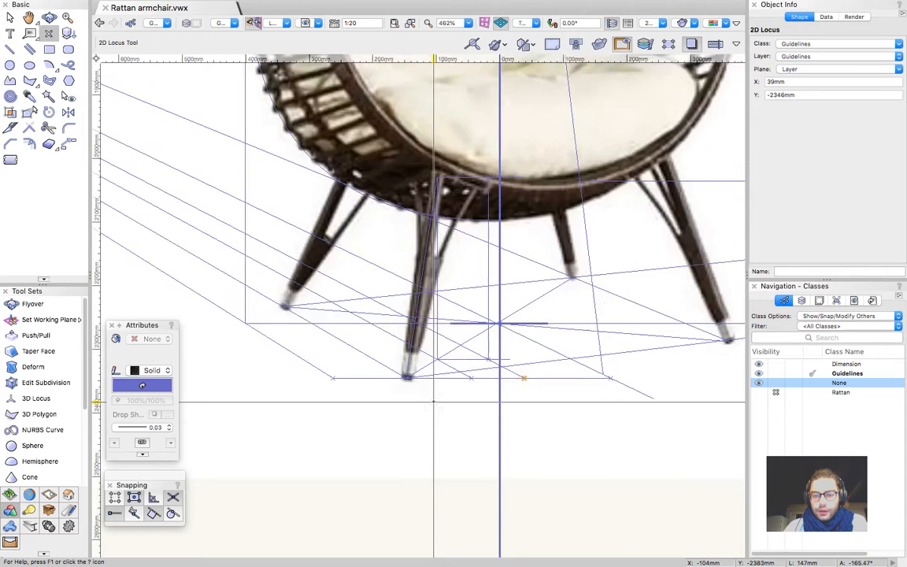
scroll(520, 378, up, 2)
key(x)
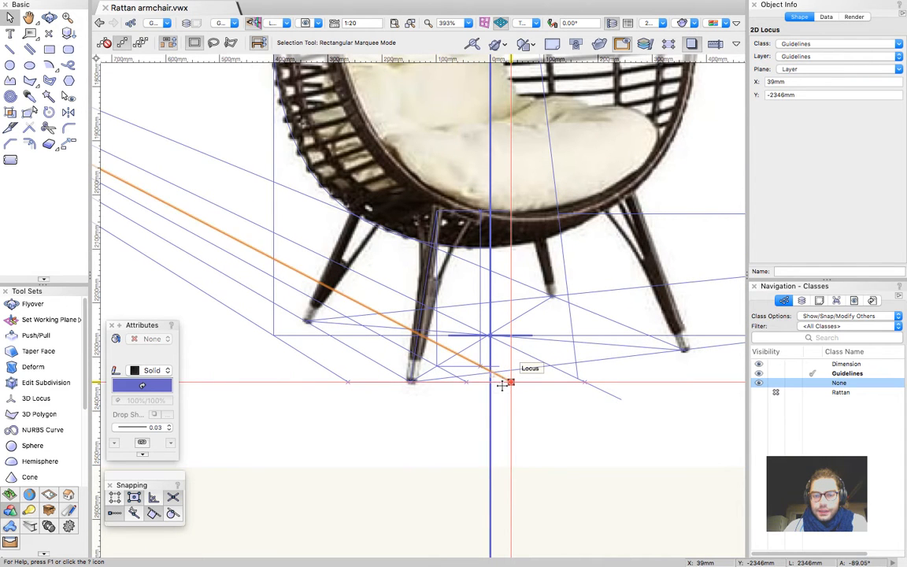
shift+click(542, 385)
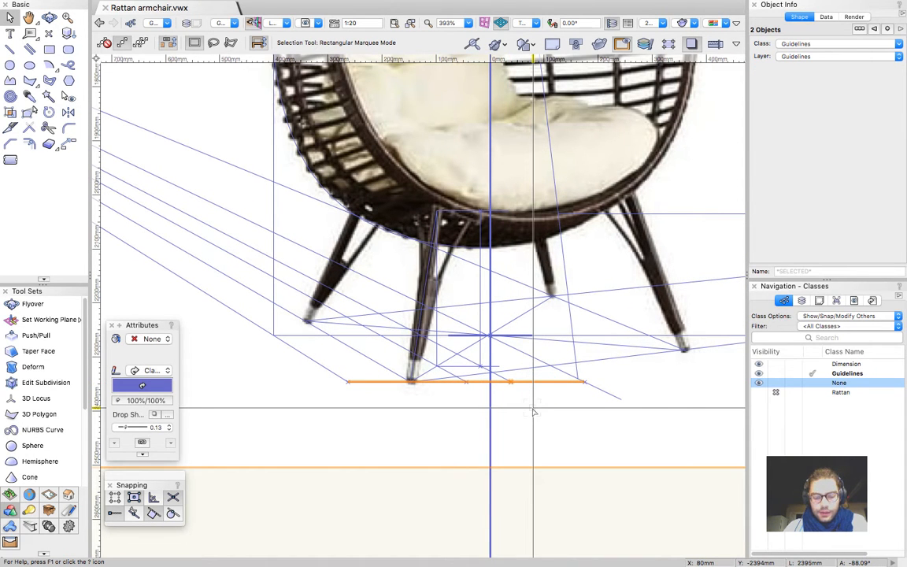
key(super+g)
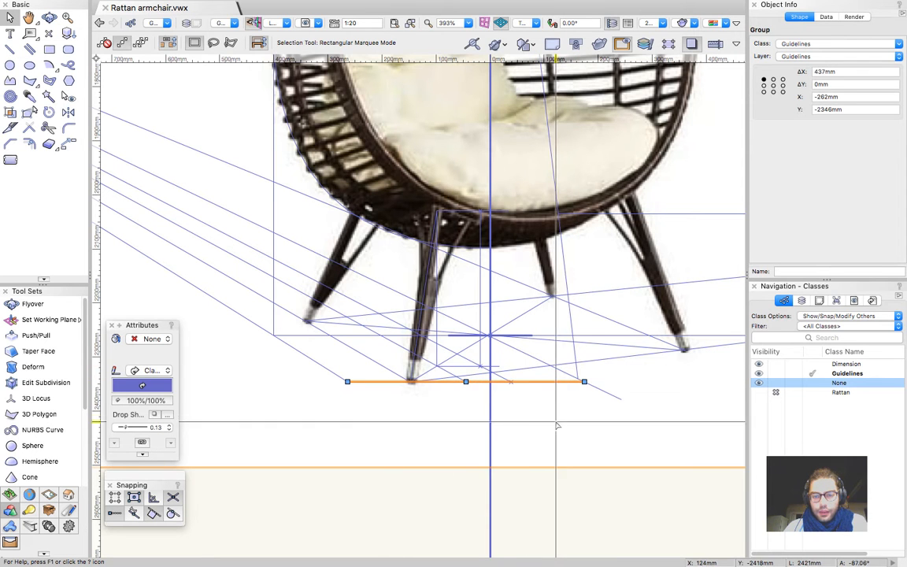
Copy the grouped baseline and paste it above the armchair photo, near the diagonal guideline
key(super+c)
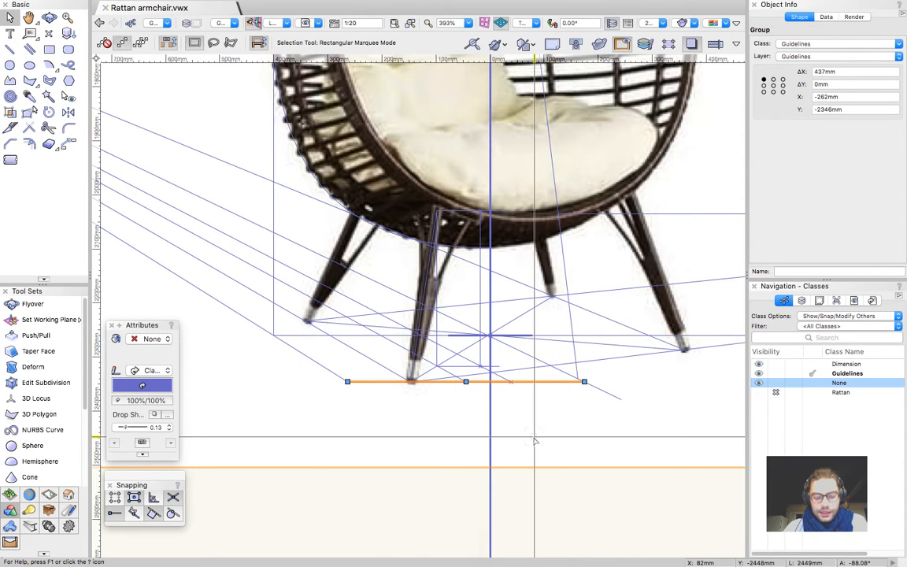
scroll(534, 441, down, 5)
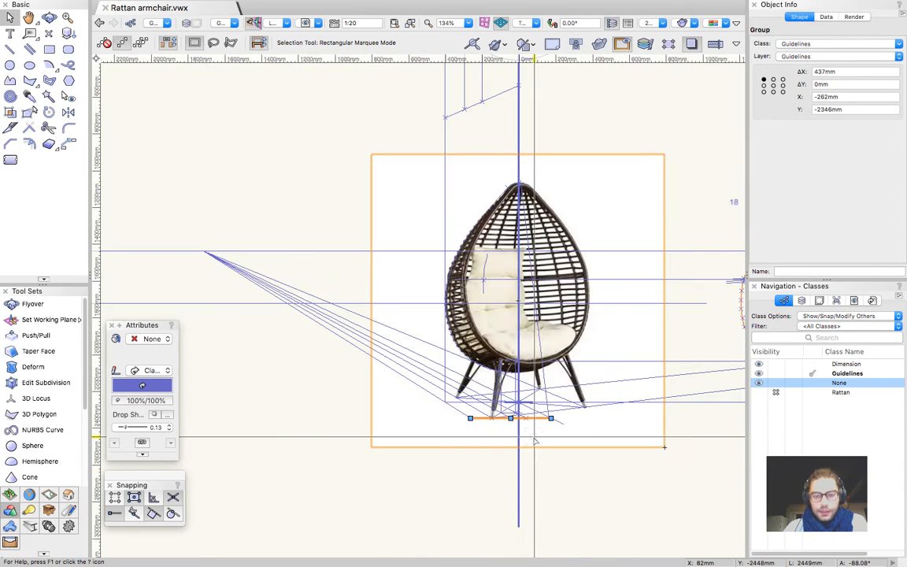
click(534, 83)
scroll(535, 81, up, 4)
key(super+v)
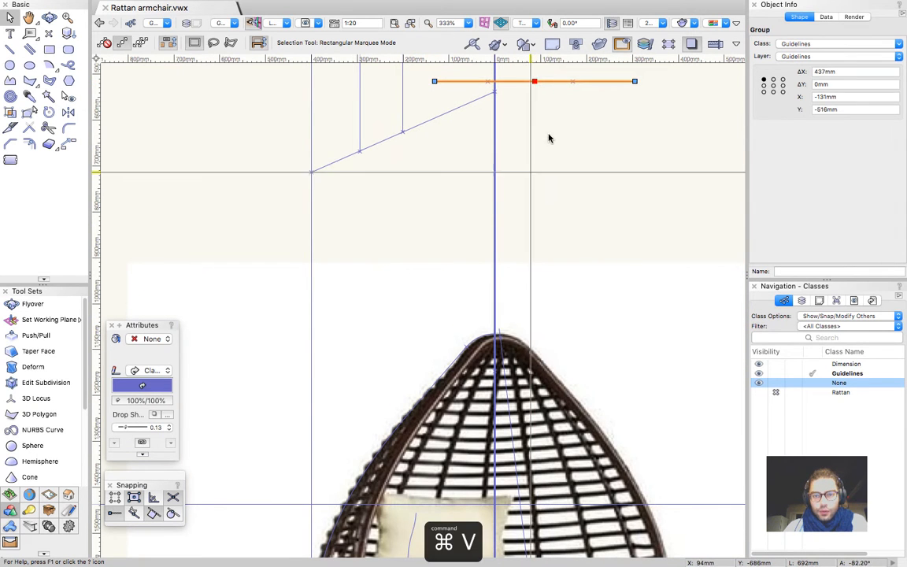
Snap the pasted baseline's end to the diagonal guideline's upper end on the centre axis and rotate the group onto the diagonal
click(563, 153)
drag(634, 80, 494, 91)
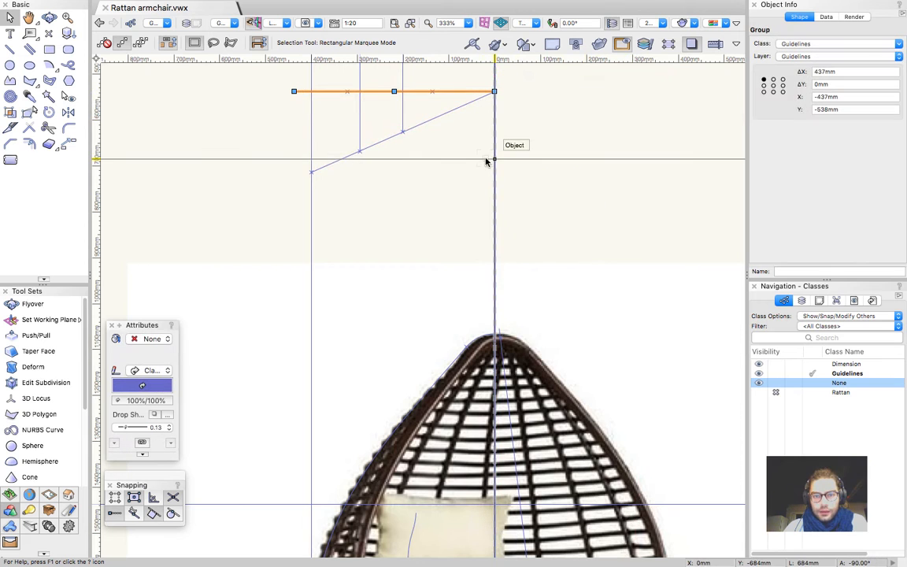
key(alt+equal)
click(494, 92)
click(432, 91)
click(424, 126)
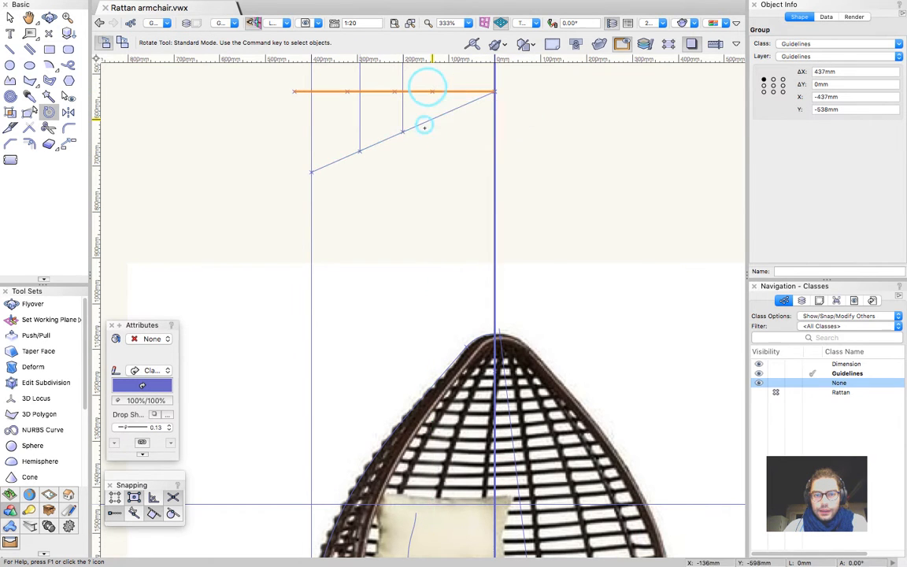
Move the rotated baseline group down along the centre axis so it runs parallel just below the diagonal guideline
key(x)
key(x)
alt+drag(438, 118, 437, 140)
click(549, 173)
Draw a 637 mm vertical guideline from the rotated group's locus nearest the centre axis up to the plan circle's horizontal centre line
scroll(465, 187, down, 3)
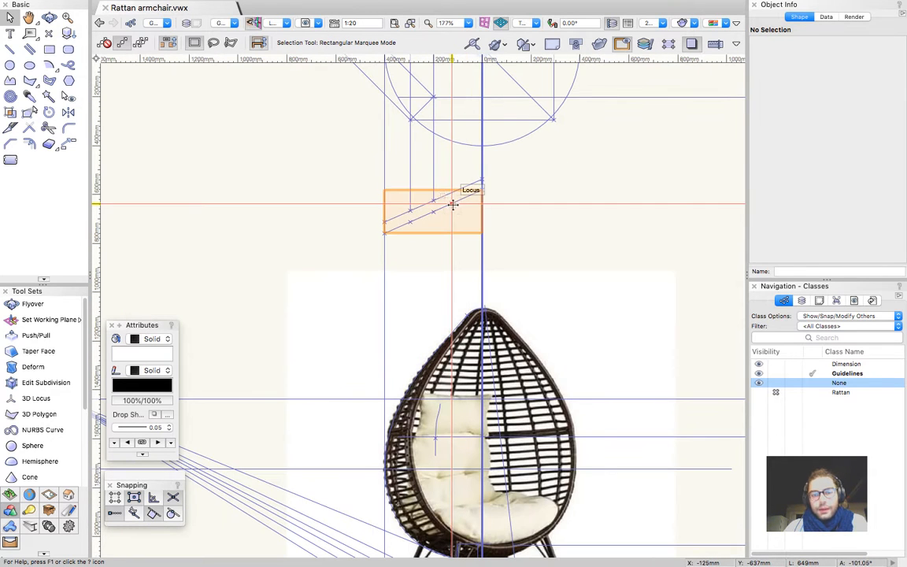
key(2)
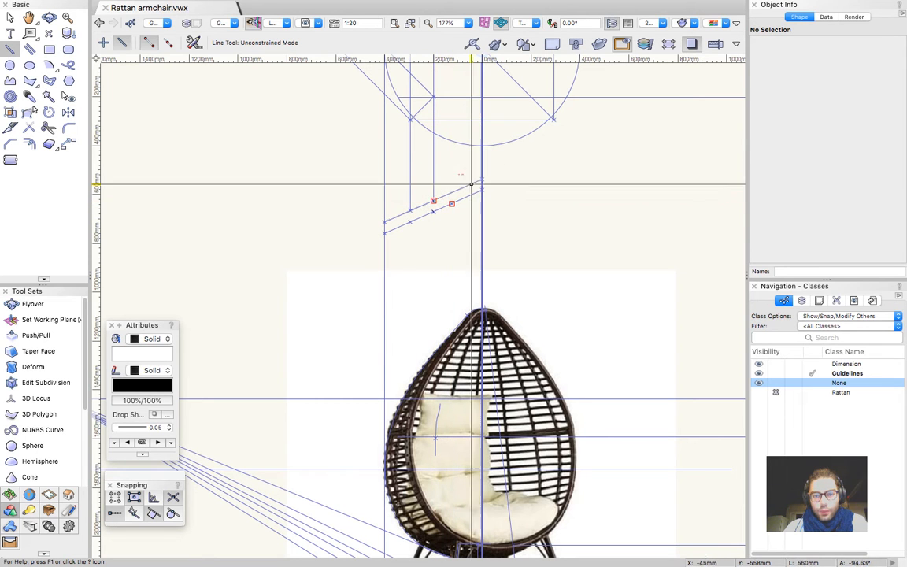
key(x)
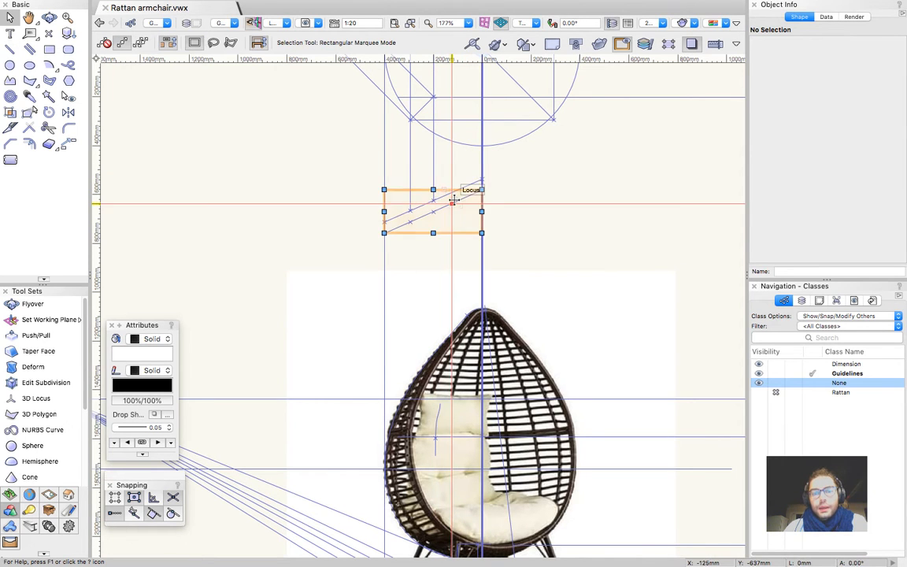
click(545, 190)
key(2)
click(452, 203)
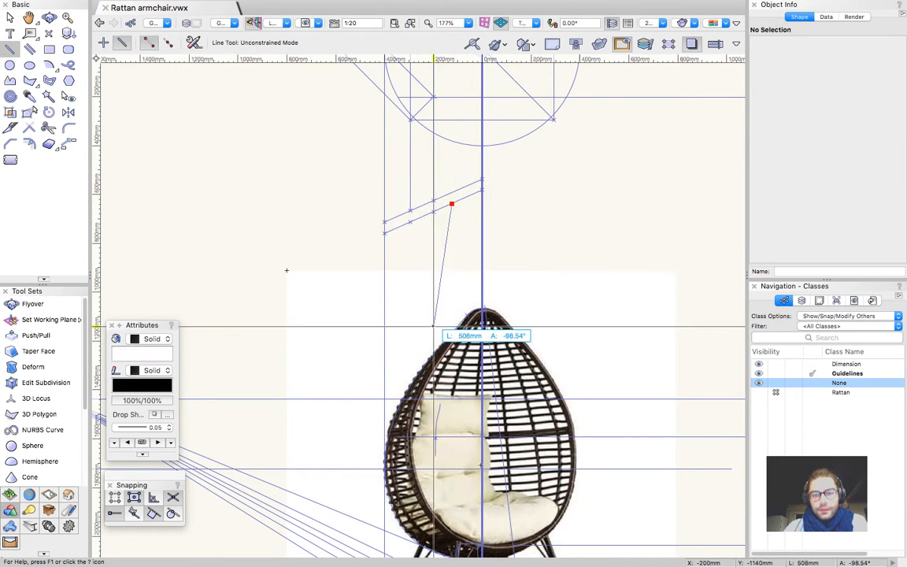
scroll(433, 325, down, 3)
scroll(433, 217, up, 3)
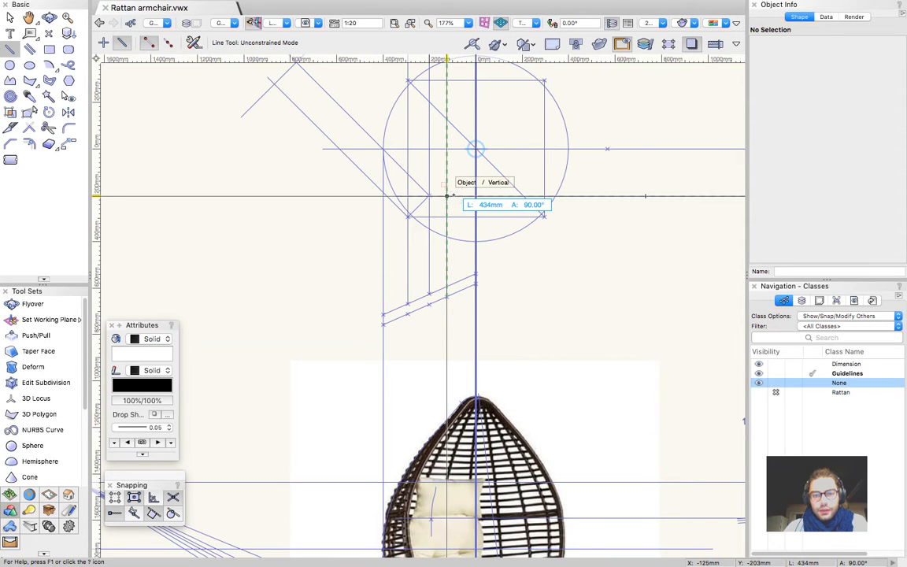
click(447, 148)
key(x)
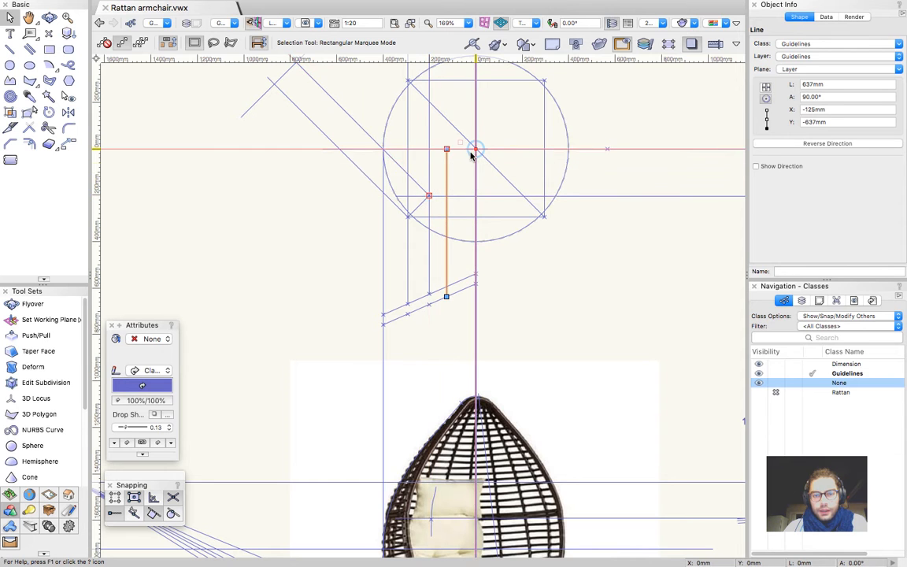
Inspect the photo's baseline loci and measure the horizontal distance between the new vertical guideline and its neighbour in the plan
scroll(470, 152, down, 3)
scroll(472, 374, up, 5)
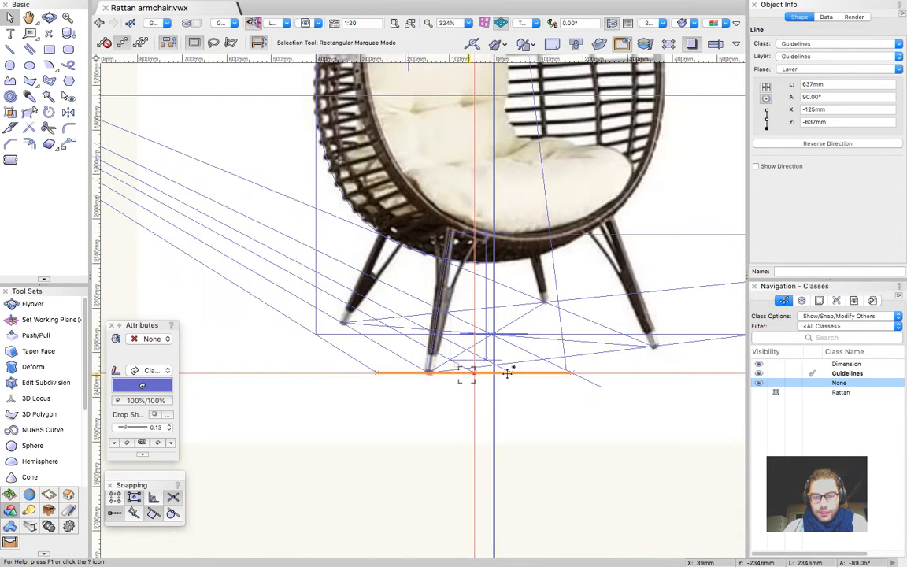
click(544, 462)
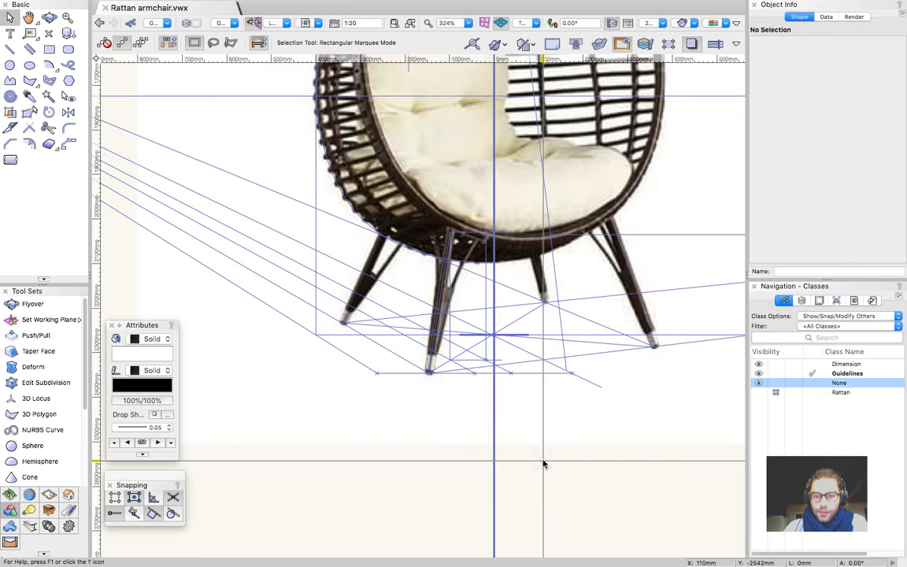
scroll(534, 469, down, 5)
scroll(513, 278, up, 3)
scroll(559, 307, up, 3)
key(2)
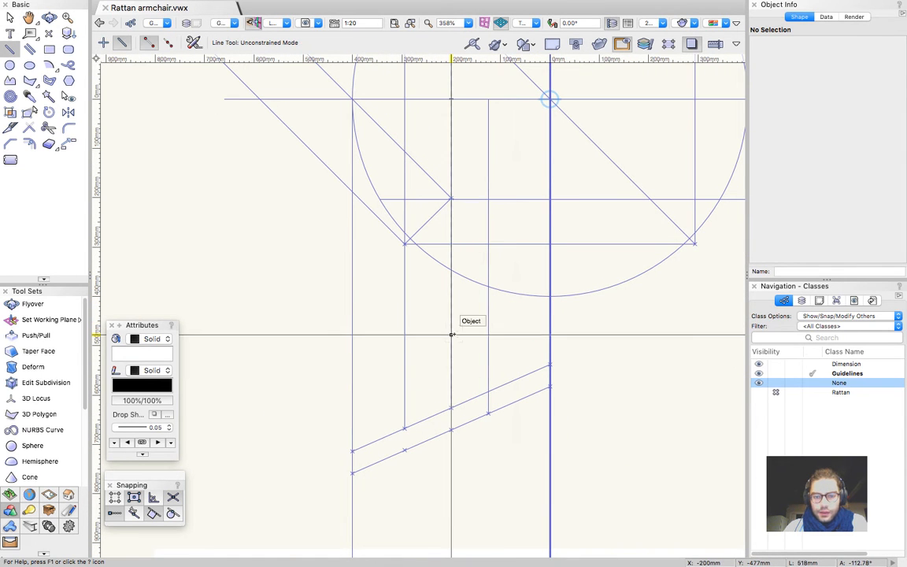
click(451, 335)
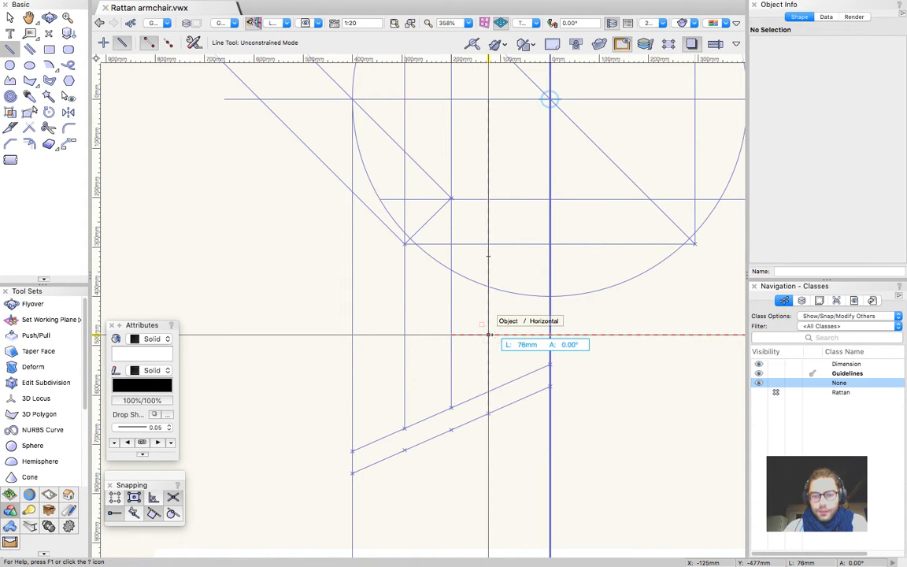
key(Escape)
key(Escape)
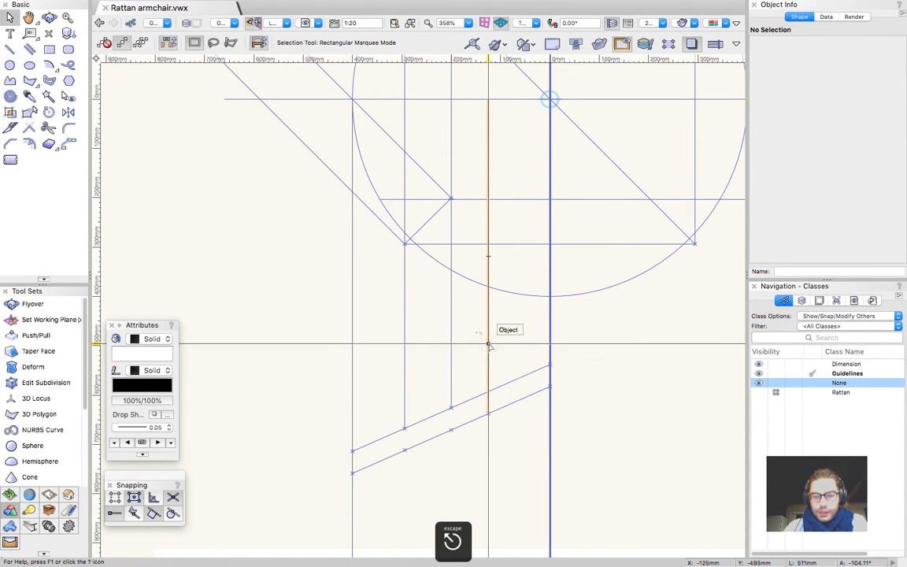
Shorten the new vertical guideline by lowering its upper end to just above the diagonal guidelines
click(488, 344)
drag(488, 99, 487, 351)
click(506, 347)
Measure the gap between the shortened vertical guideline and the adjacent full-height one again
key(2)
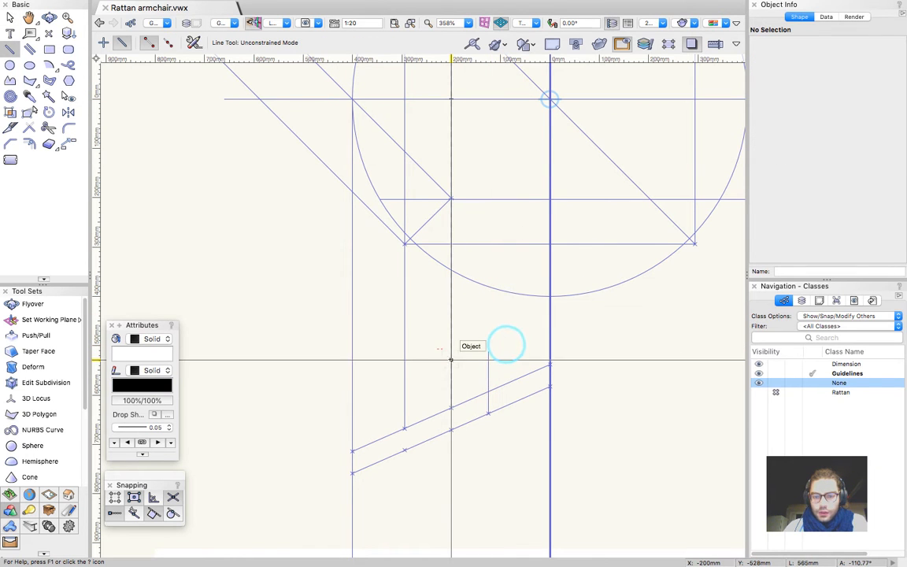
click(451, 361)
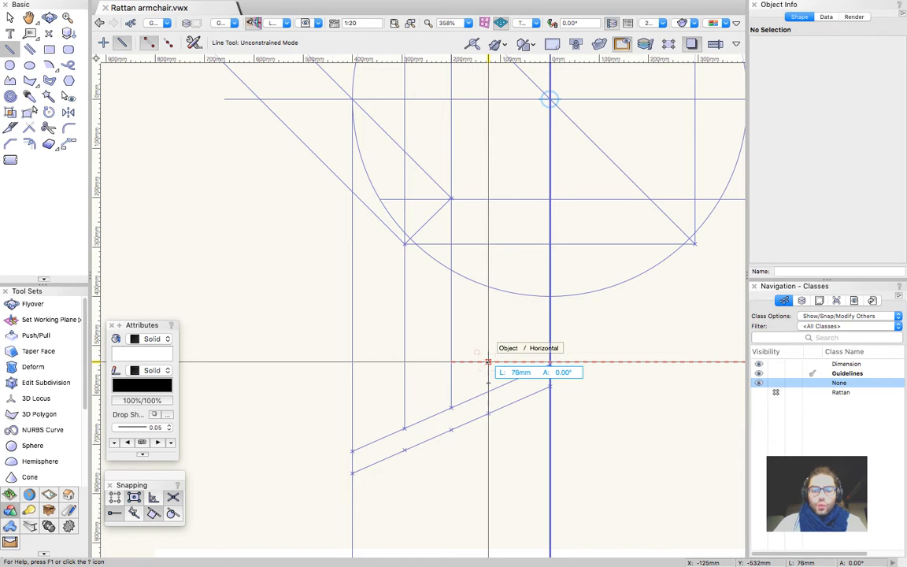
key(Escape)
key(x)
click(621, 350)
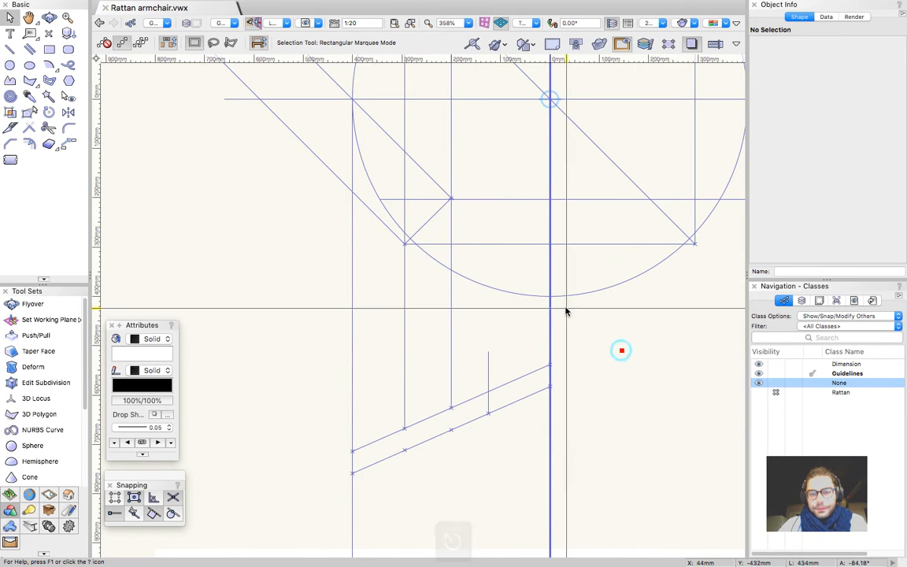
scroll(562, 309, down, 3)
scroll(553, 476, up, 6)
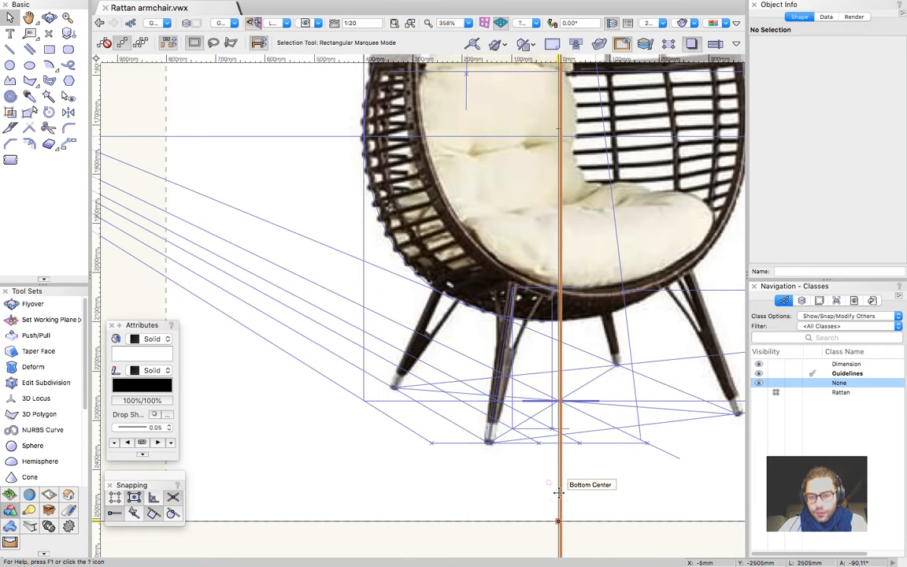
scroll(557, 493, down, 3)
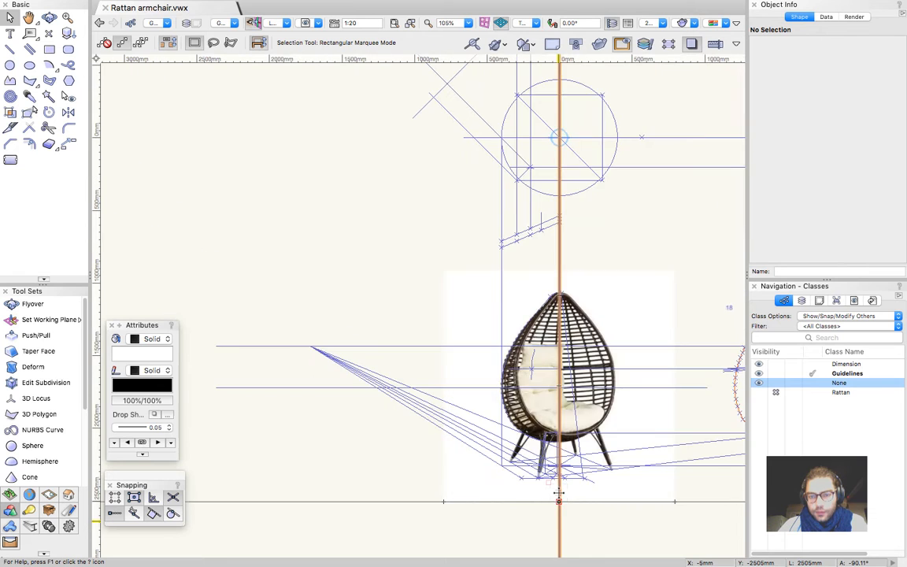
scroll(546, 138, up, 6)
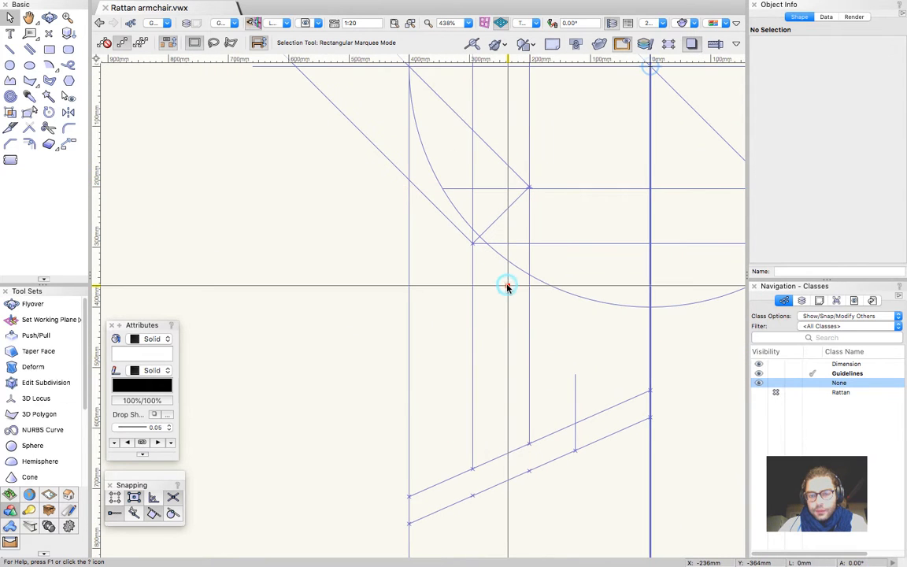
scroll(507, 309, down, 3)
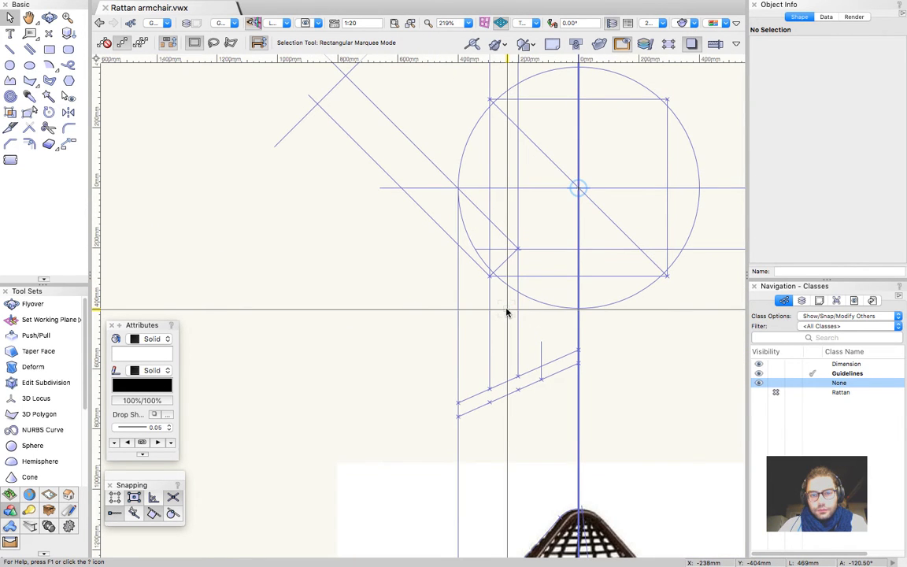
Orbit to a 3D view, make the Hidden design layer visible and copy its large seat solid section
key(shift+c)
drag(596, 410, 703, 198)
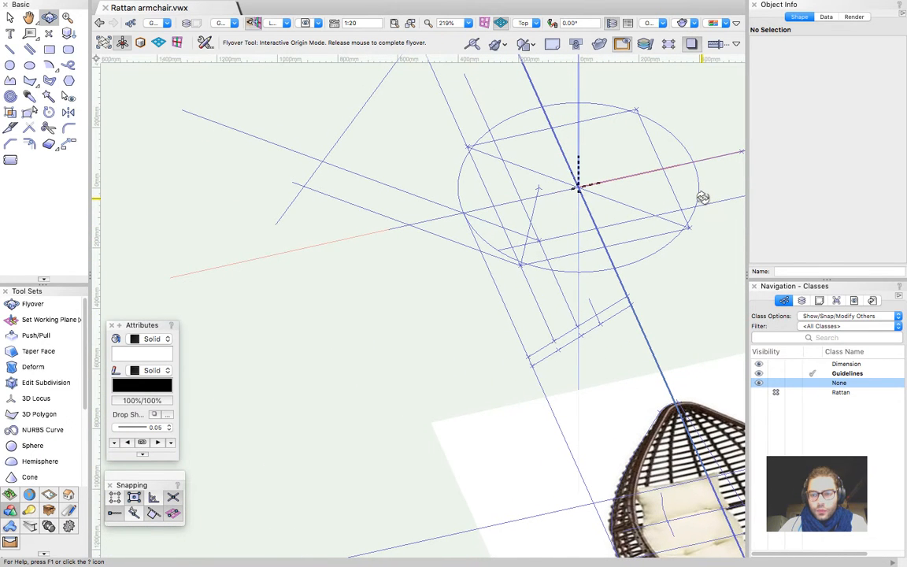
click(801, 301)
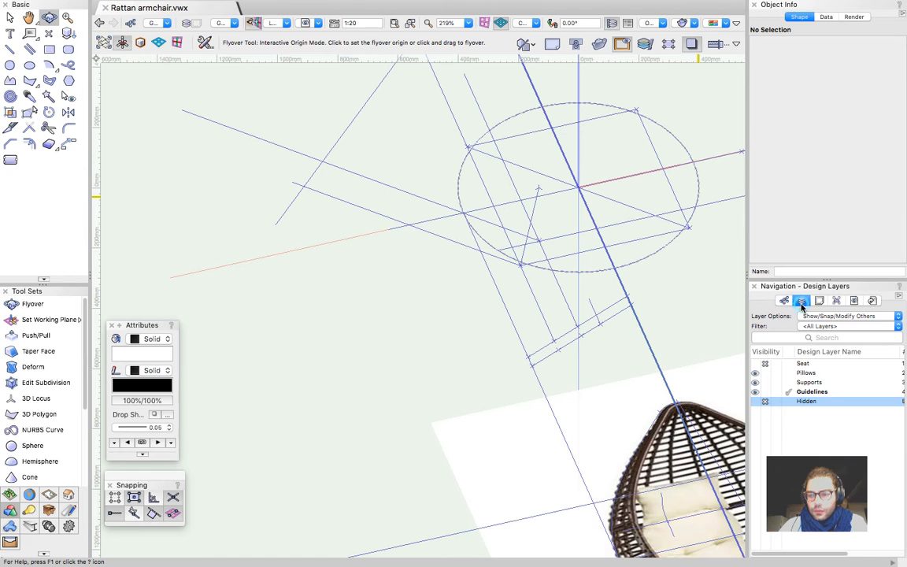
click(755, 402)
scroll(508, 100, up, 1)
key(x)
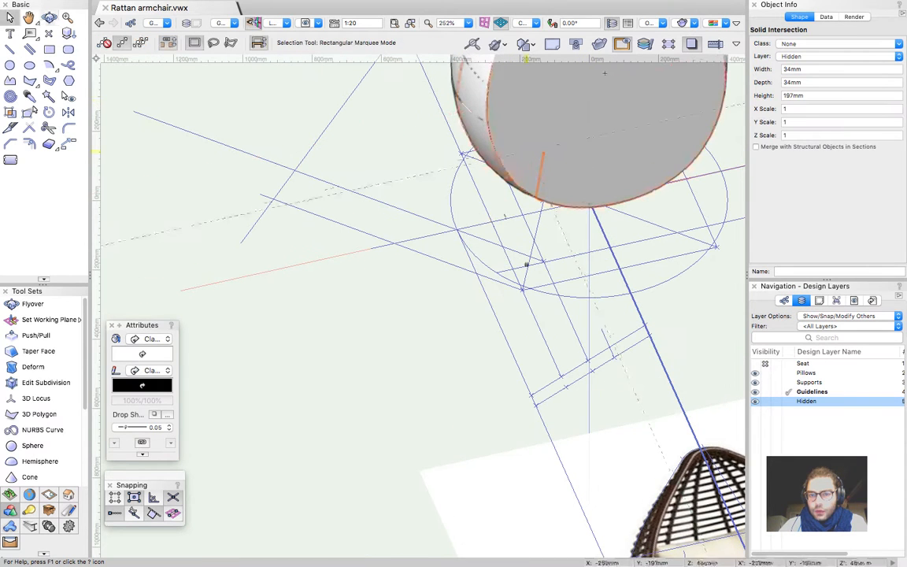
click(522, 147)
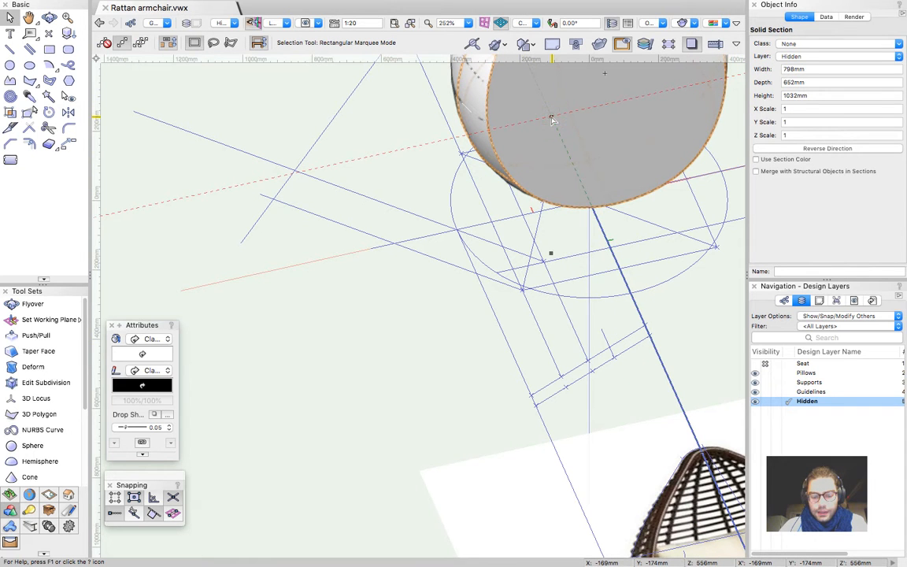
key(super+c)
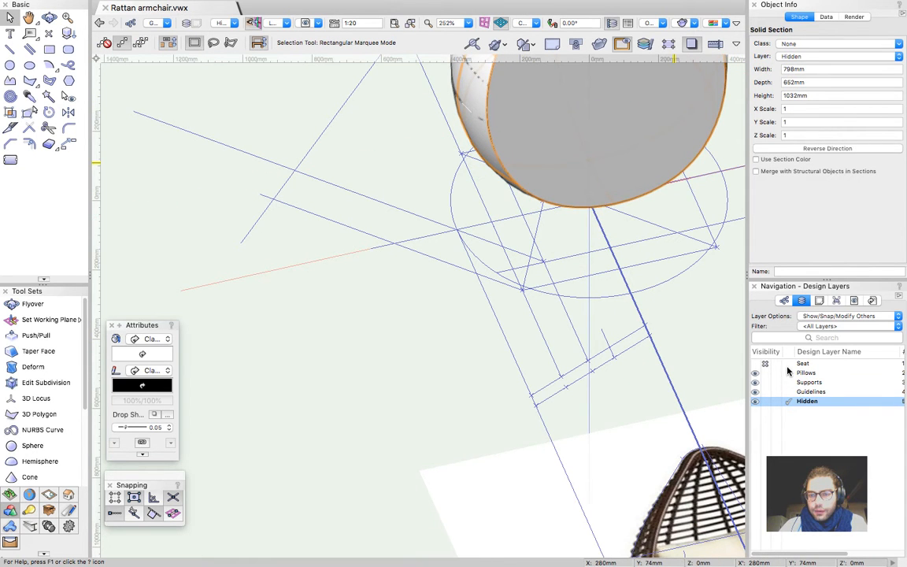
Paste the seat solid in place on the Guidelines layer, with the Hidden layer switched off
right_click(549, 224)
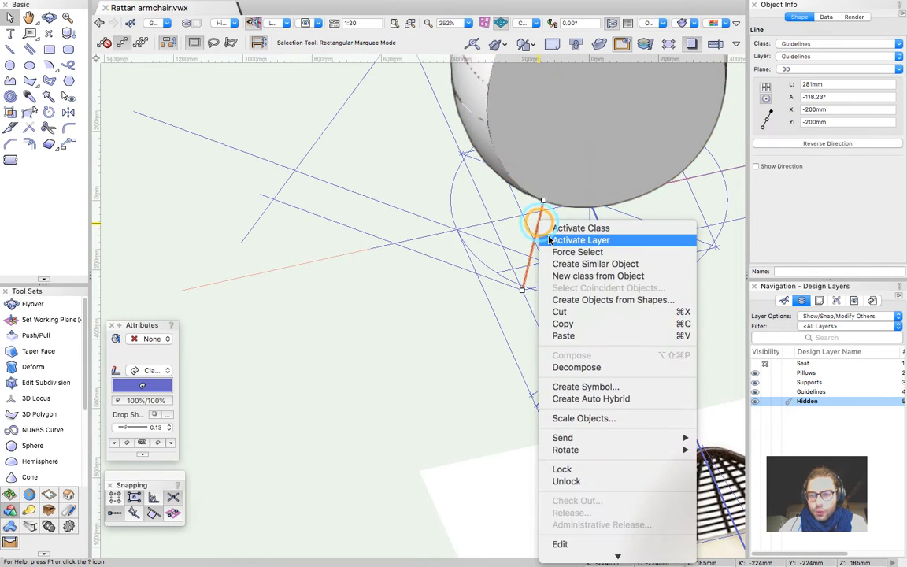
click(556, 240)
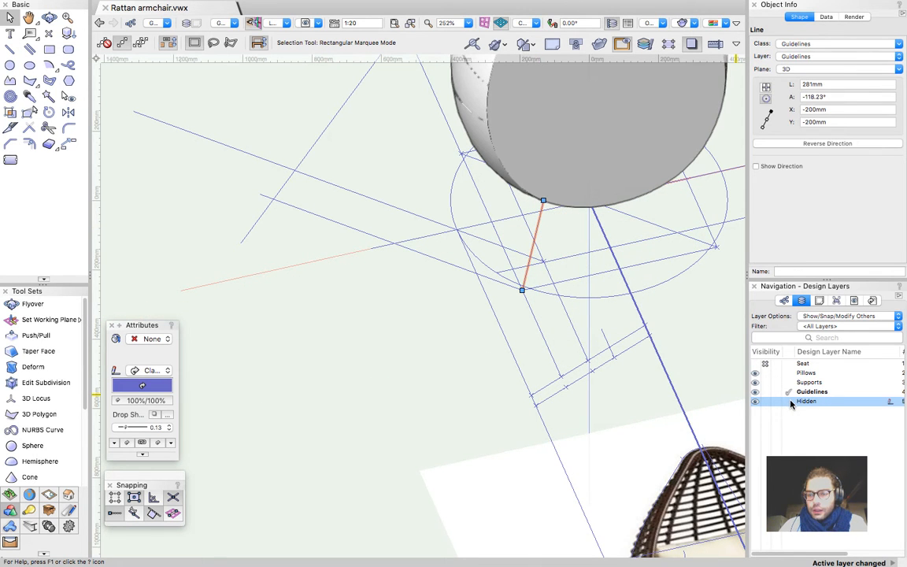
click(764, 401)
scroll(562, 203, up, 3)
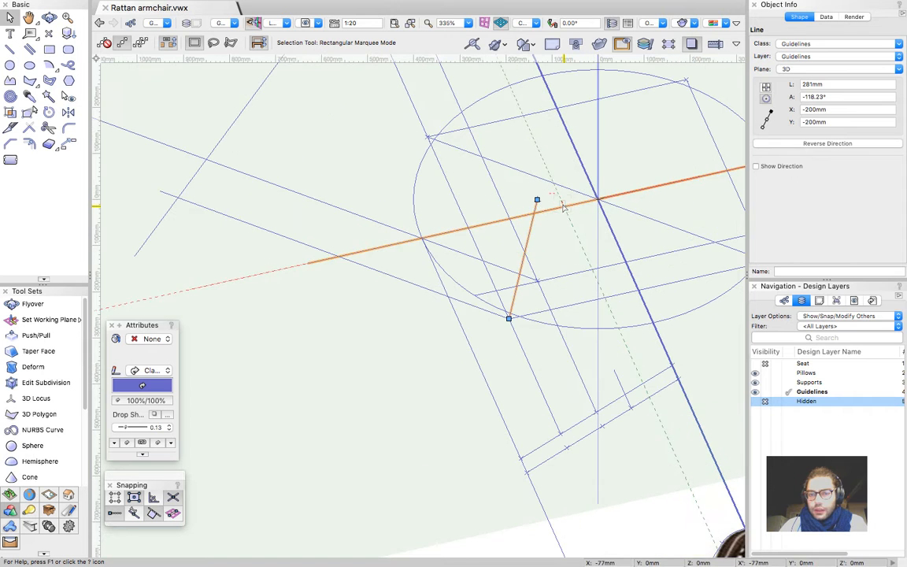
click(562, 236)
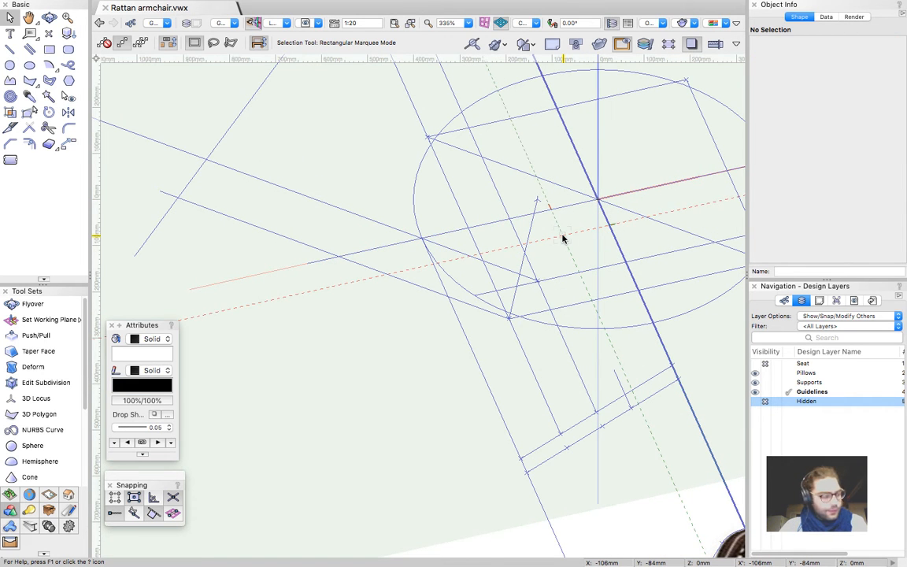
key(alt+super+v)
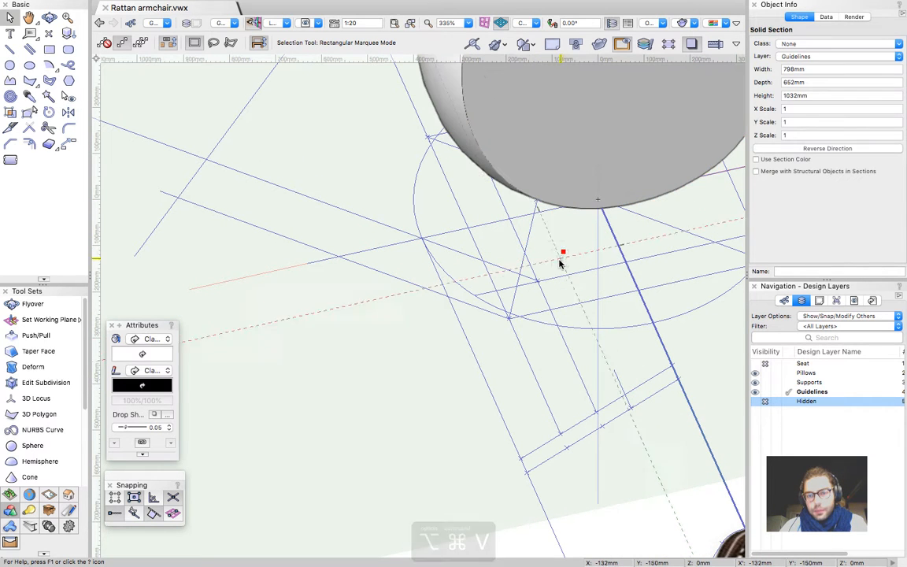
click(499, 341)
Orbit below the seat, activate the Hidden layer and copy the slim leg solid intersection seen through the seat with X-ray
key(c)
drag(514, 340, 478, 361)
scroll(494, 193, up, 3)
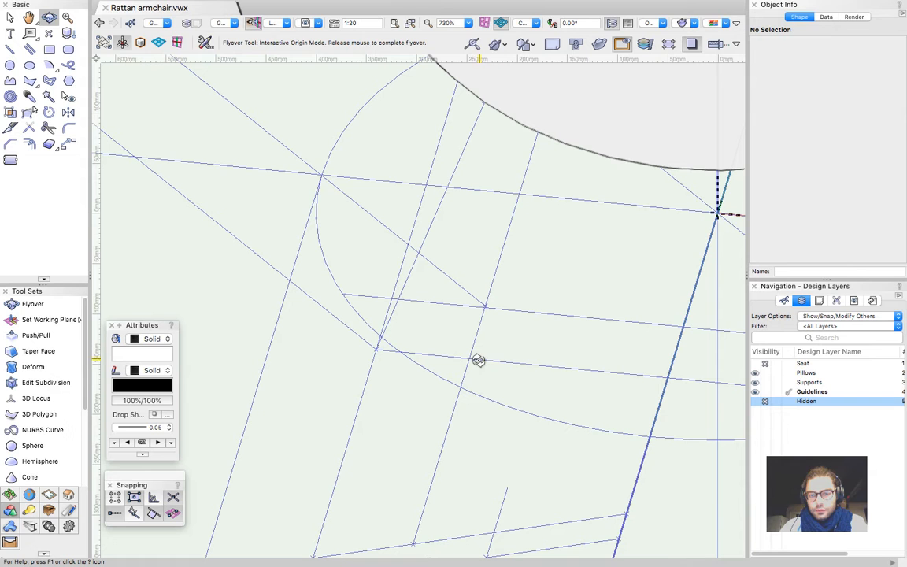
key(x)
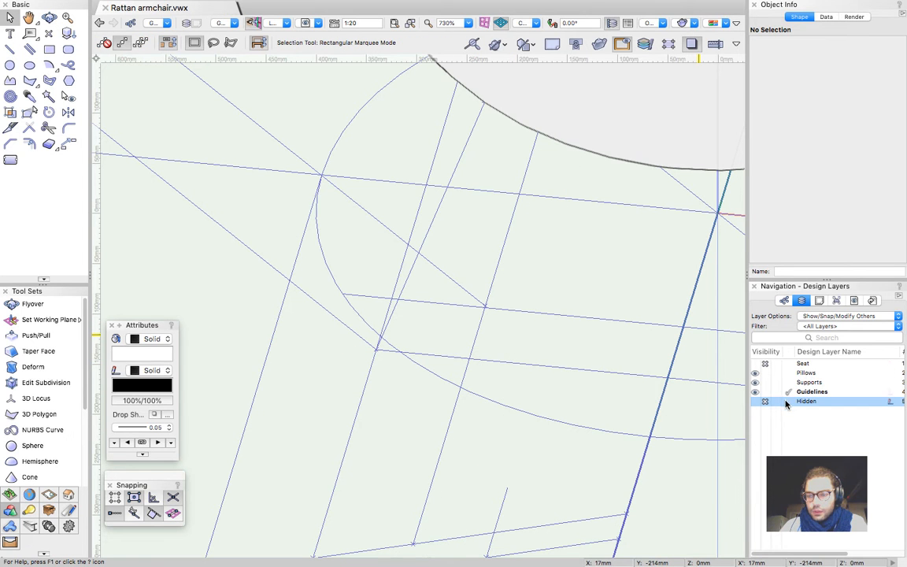
scroll(464, 383, down, 3)
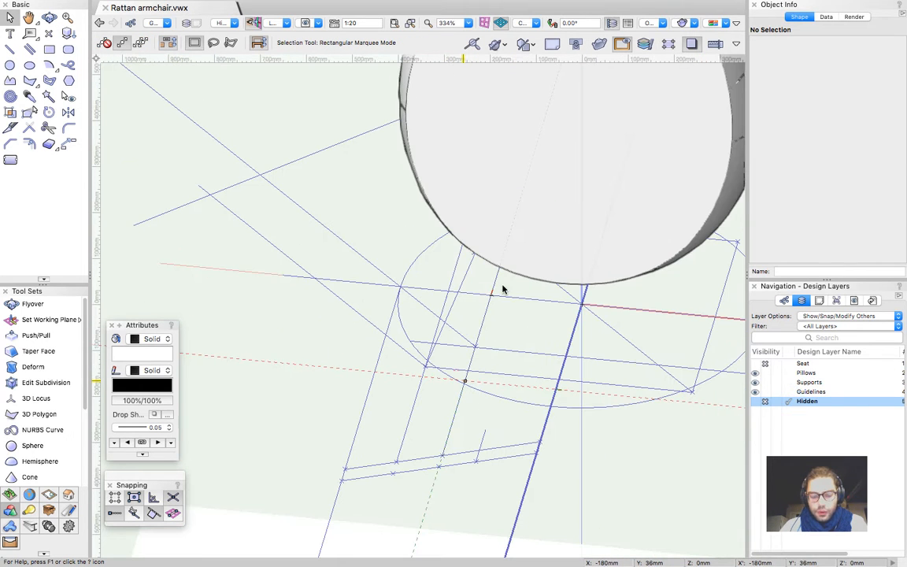
key(b)
click(476, 330)
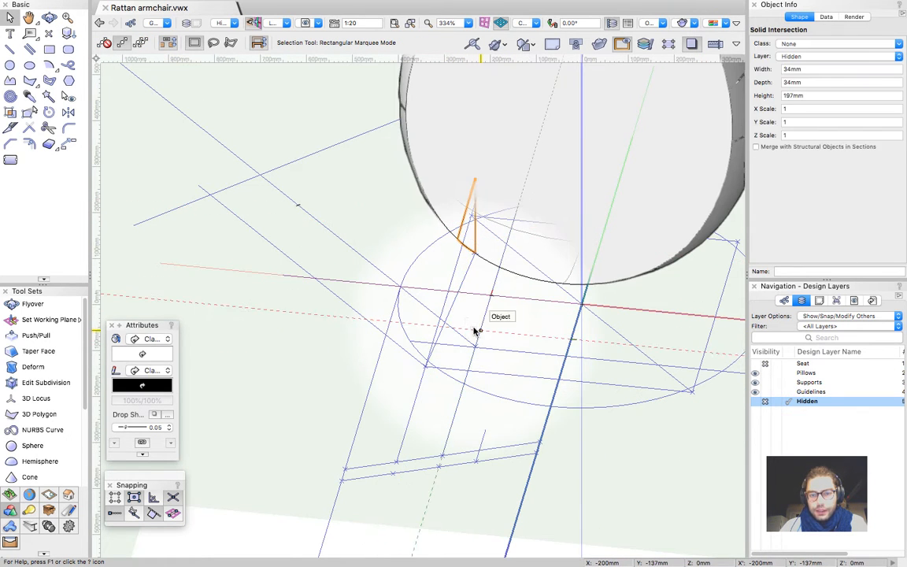
key(super+c)
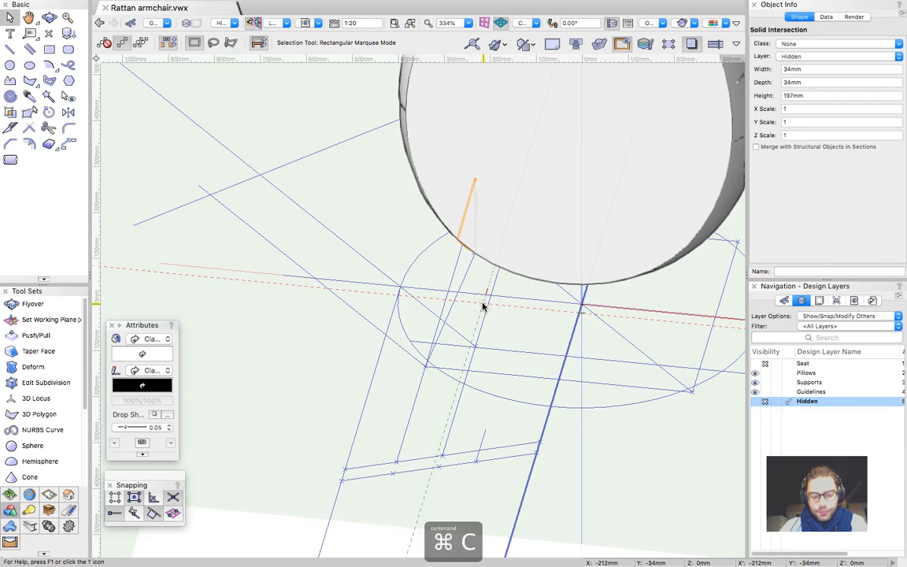
Make Guidelines the active layer and paste the slim leg solid intersection in place on it
click(789, 393)
key(alt+super+v)
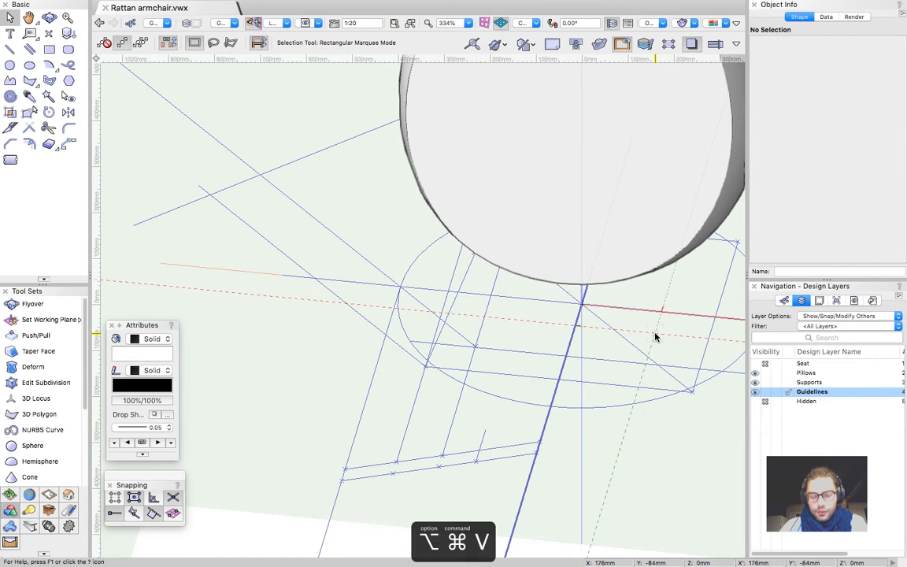
shift+middle_drag(478, 338, 457, 286)
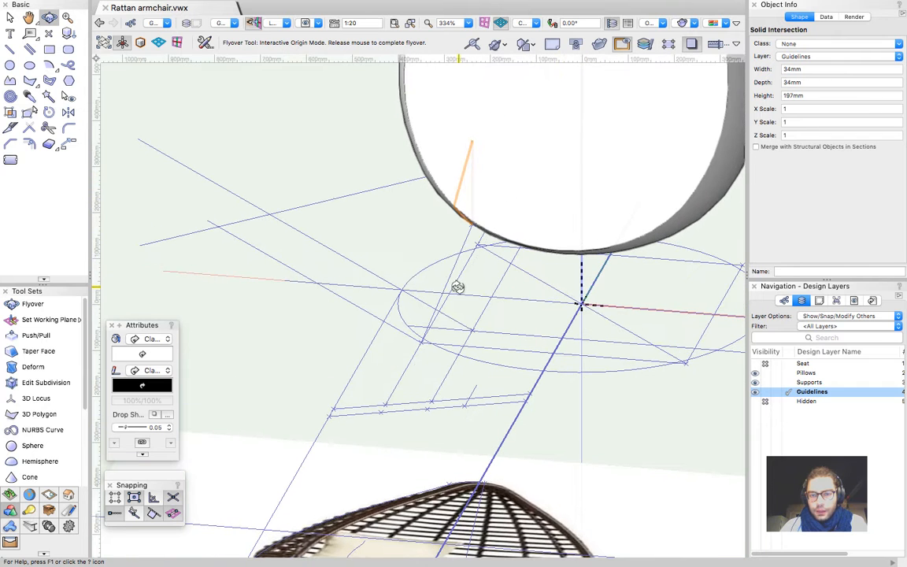
Edit the pasted solid intersection's extrude, stretching its profile line to the origin so it is 417 mm long, and exit both editing levels
double_click(461, 187)
double_click(443, 235)
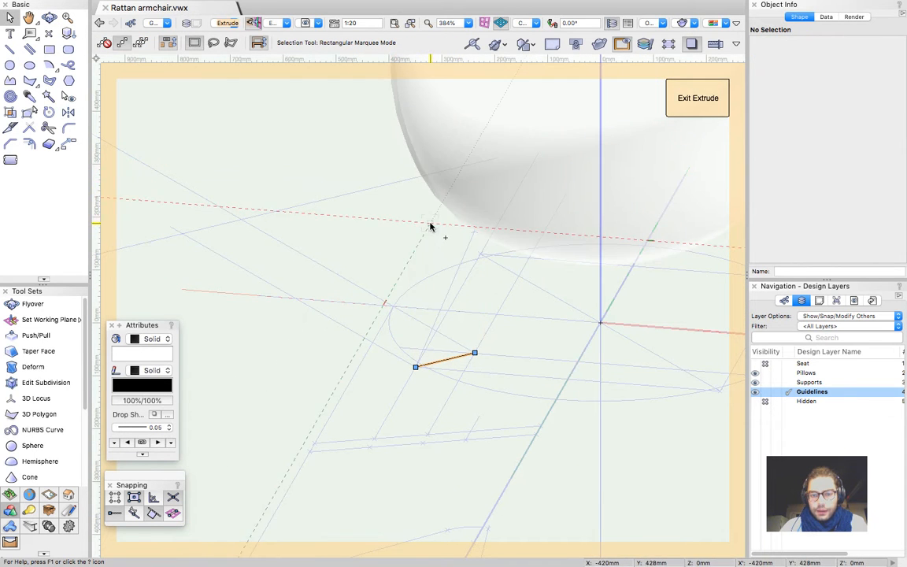
click(472, 353)
drag(474, 353, 600, 322)
click(697, 100)
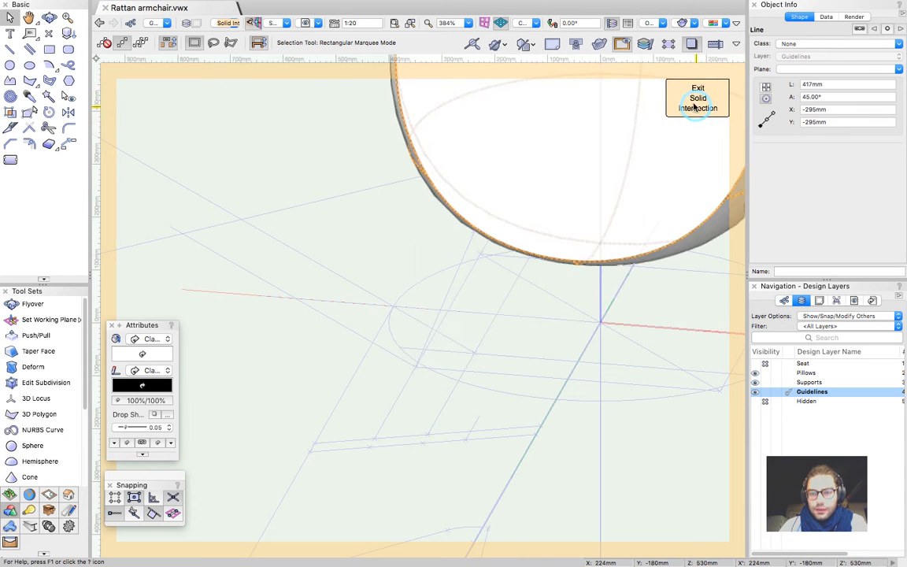
click(698, 99)
Examine the extended section on the seat and compare it with the leg-to-seat joint in the armchair photo
key(shift+c)
drag(469, 305, 577, 259)
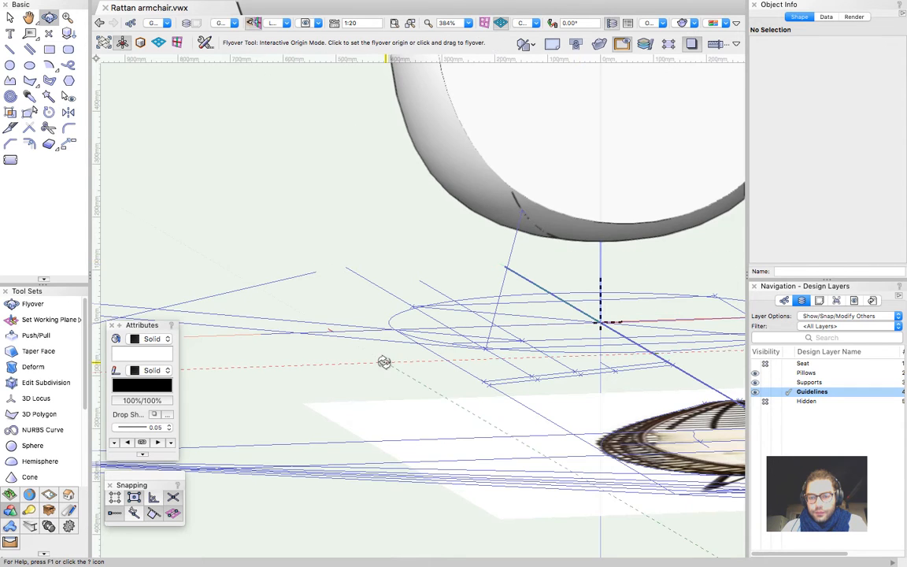
scroll(385, 362, down, 2)
click(765, 422)
drag(673, 364, 479, 237)
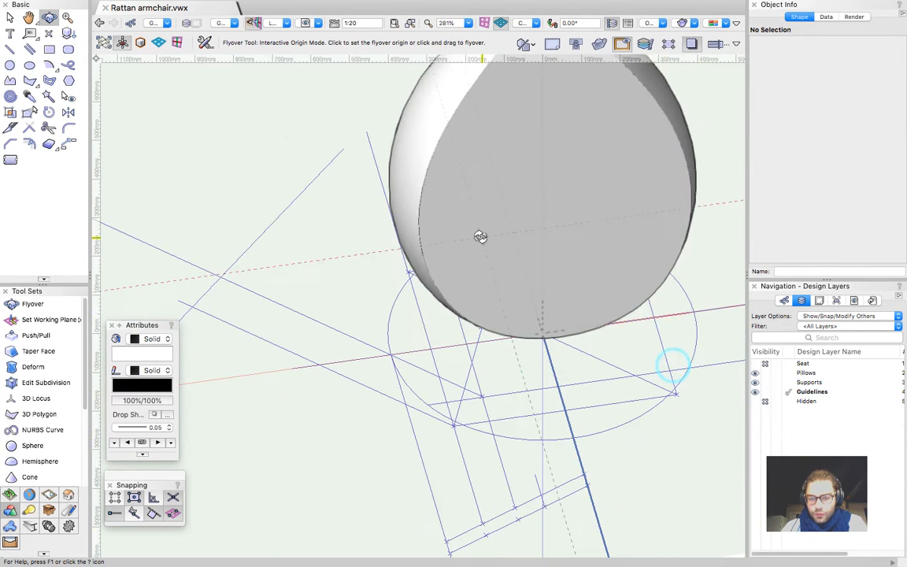
scroll(479, 237, down, 4)
scroll(512, 357, up, 5)
scroll(532, 422, down, 3)
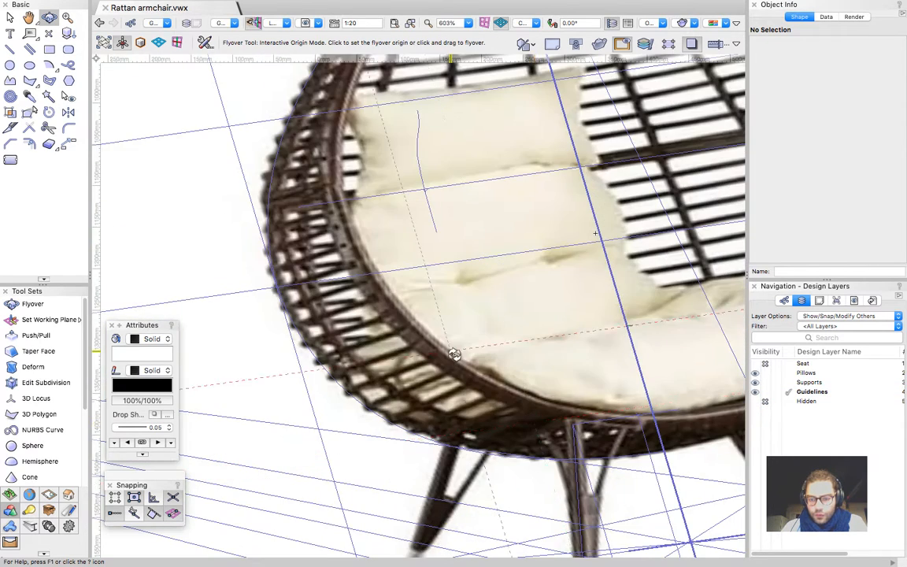
scroll(571, 436, up, 5)
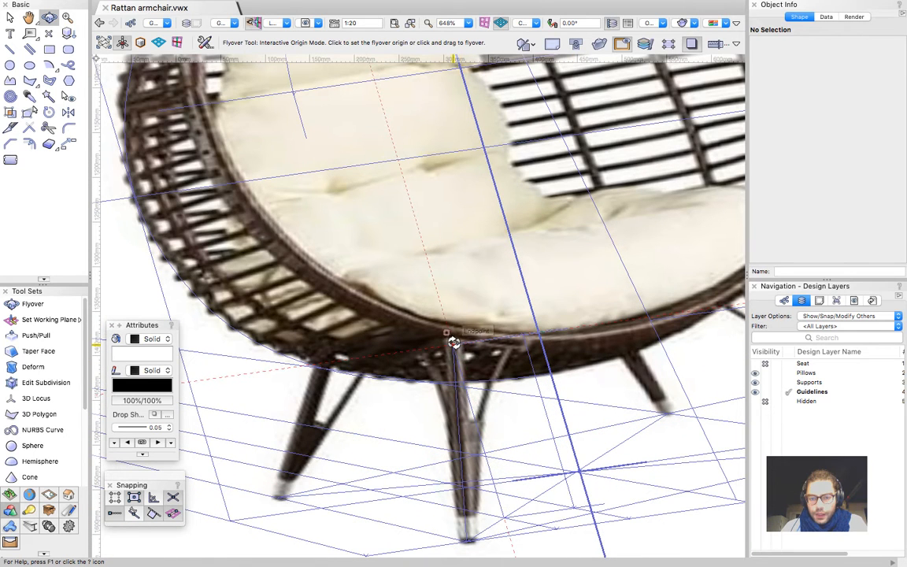
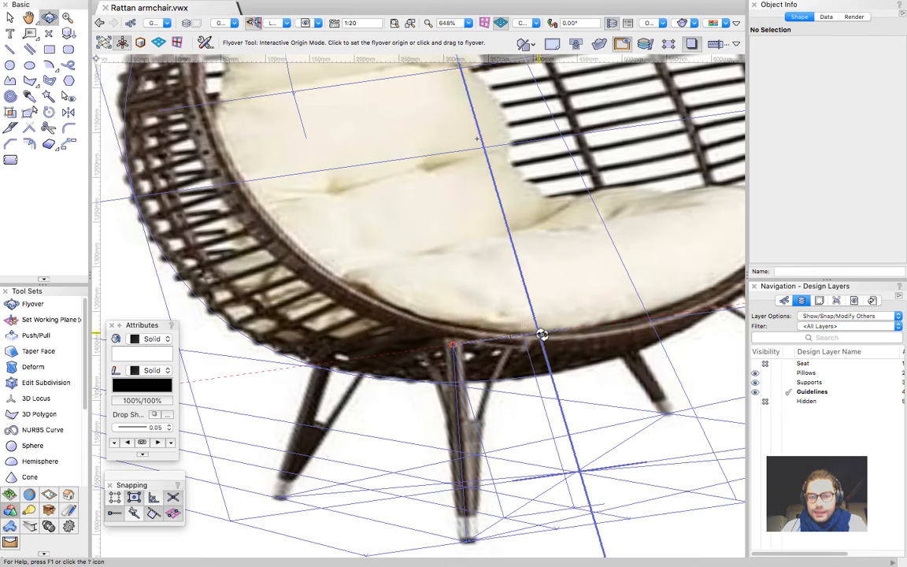
Orbit back to the seat's underside and switch the active drawing plane to Screen Plane
scroll(539, 397, down, 4)
mouse_move(450, 238)
mouse_down()
mouse_move(530, 115)
mouse_move(485, 192)
mouse_move(495, 246)
mouse_move(518, 144)
mouse_move(482, 119)
mouse_up()
scroll(480, 117, up, 6)
drag(418, 186, 322, 58)
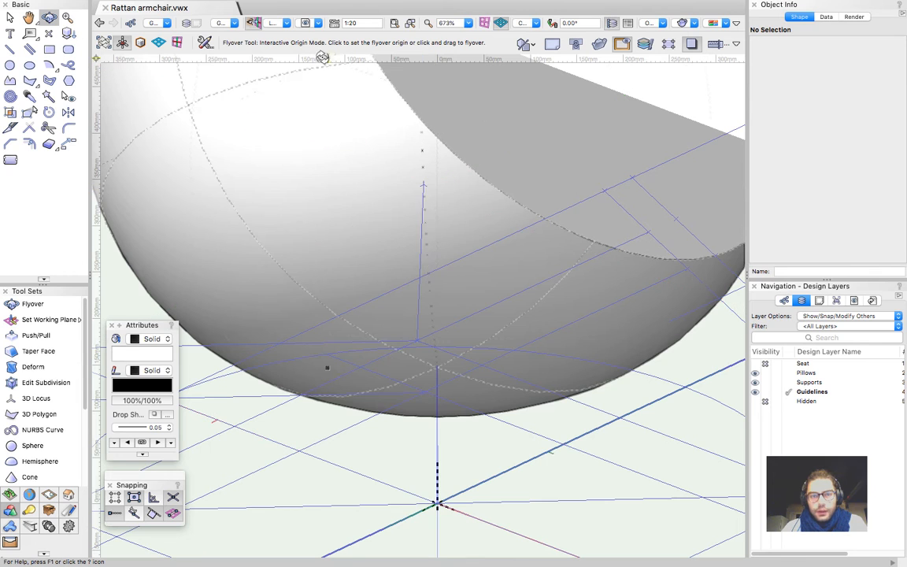
click(273, 24)
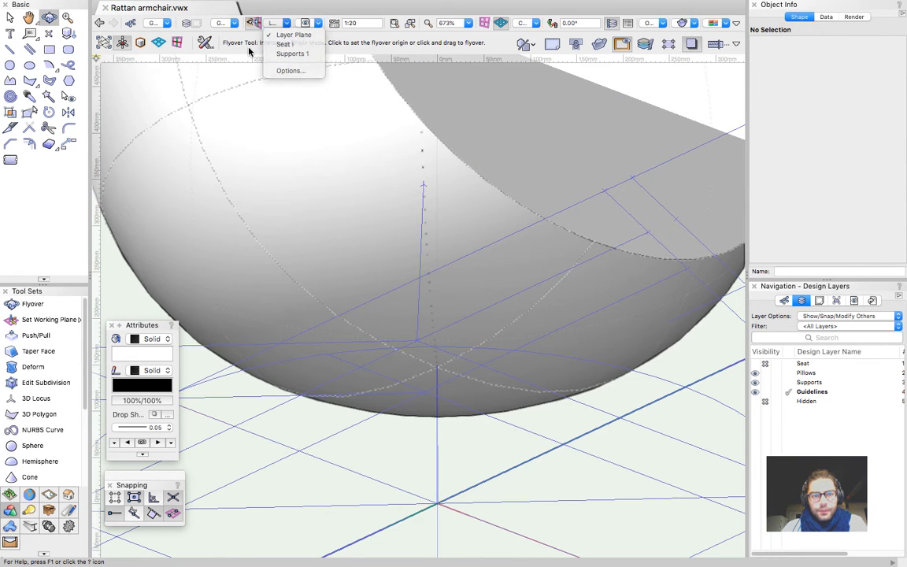
click(249, 52)
click(305, 24)
click(270, 48)
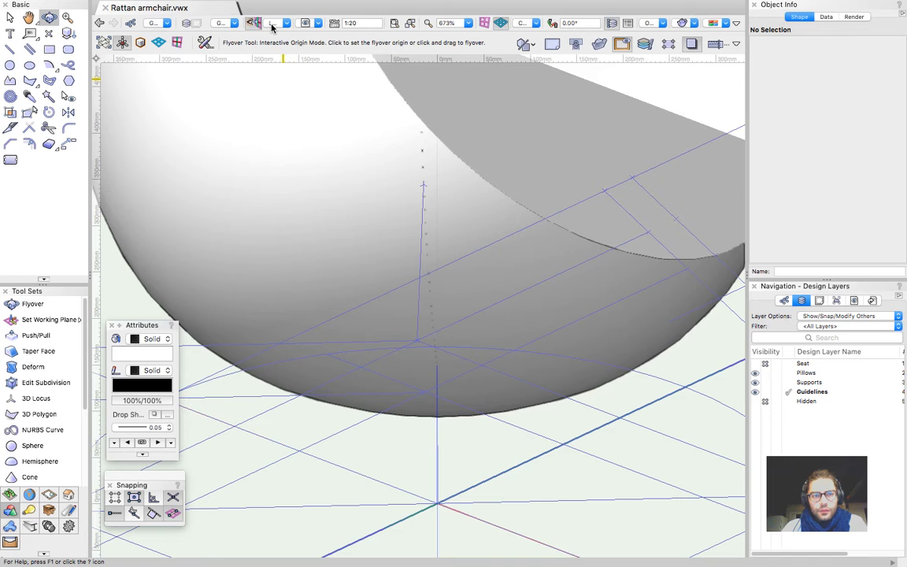
click(271, 24)
key(Escape)
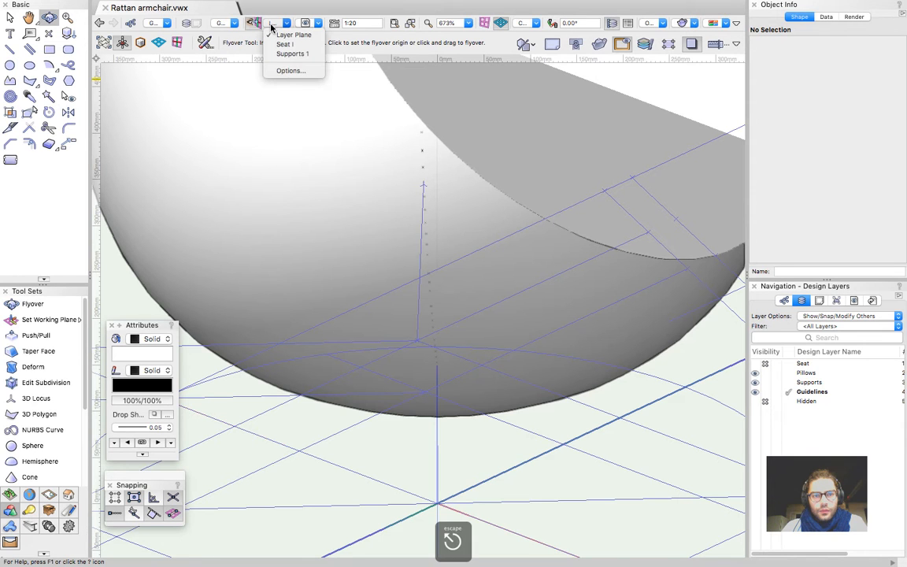
click(273, 24)
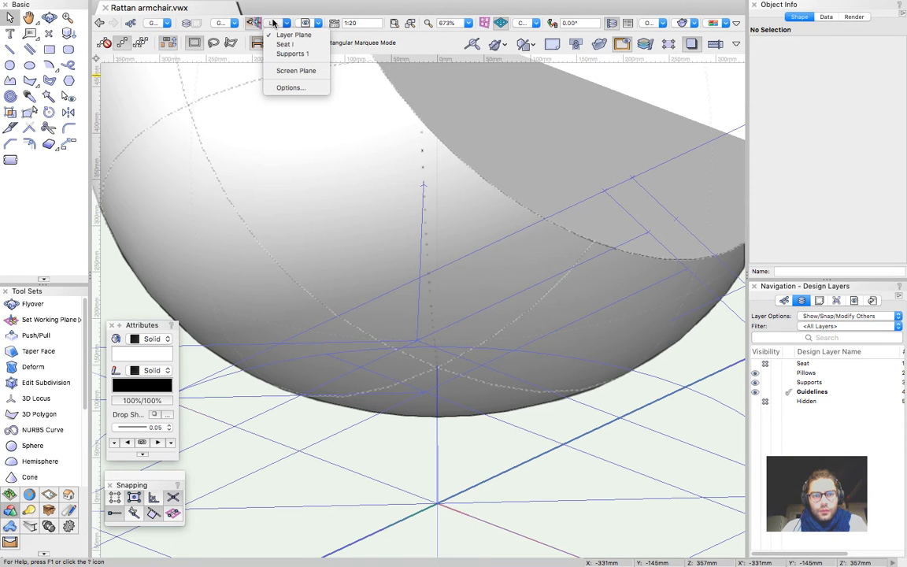
click(283, 70)
Sketch two short freehand curves on the seat, one from the vertical guideline's upper end and one along the front edge, and delete both
click(68, 65)
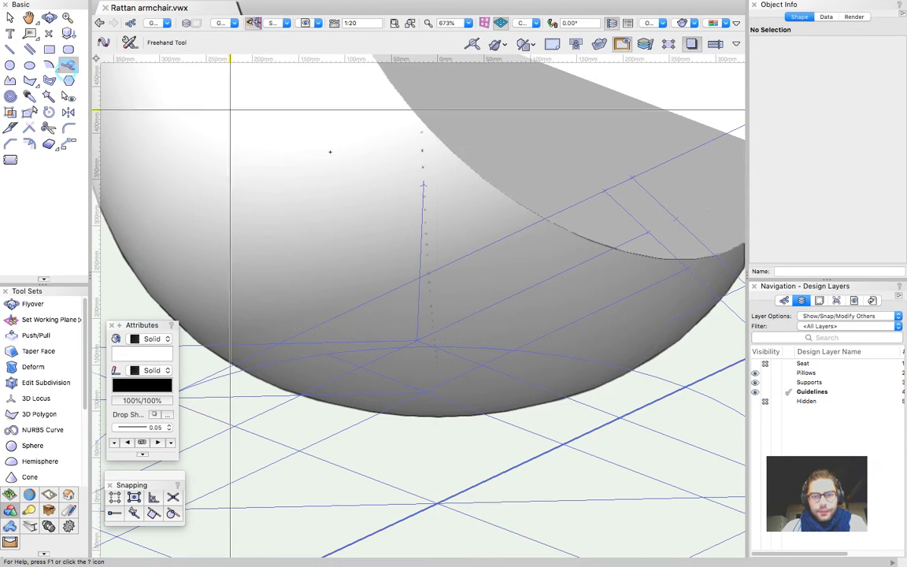
mouse_move(425, 183)
mouse_down()
mouse_move(425, 193)
mouse_move(484, 226)
mouse_up()
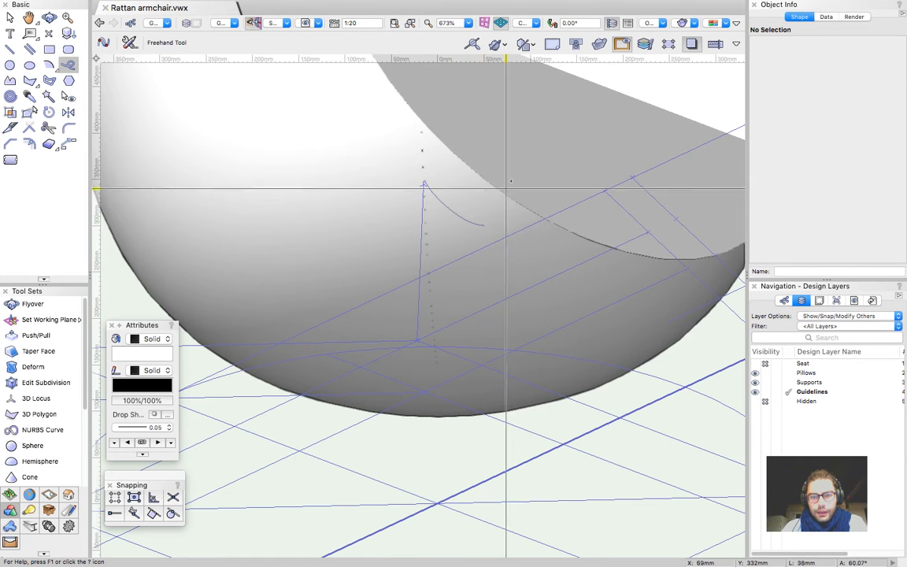
drag(440, 135, 504, 190)
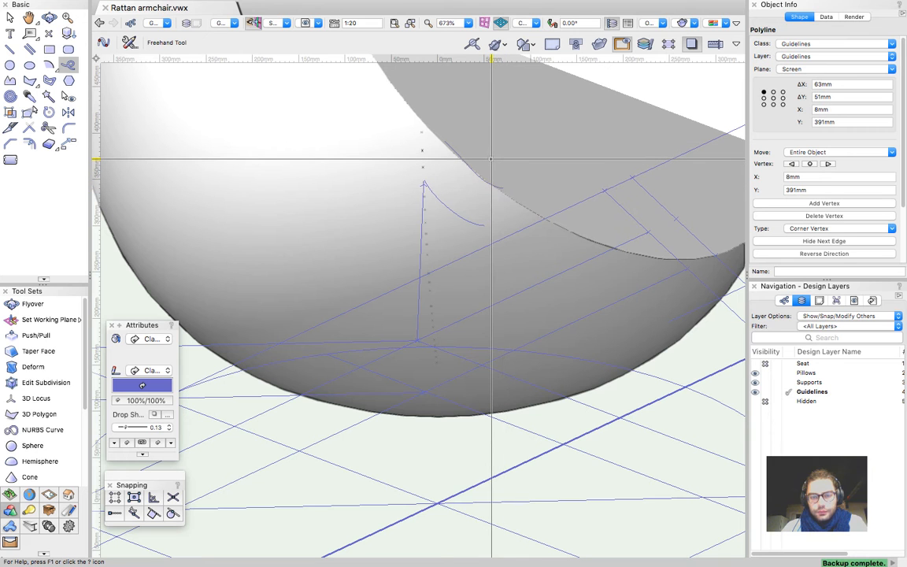
key(x)
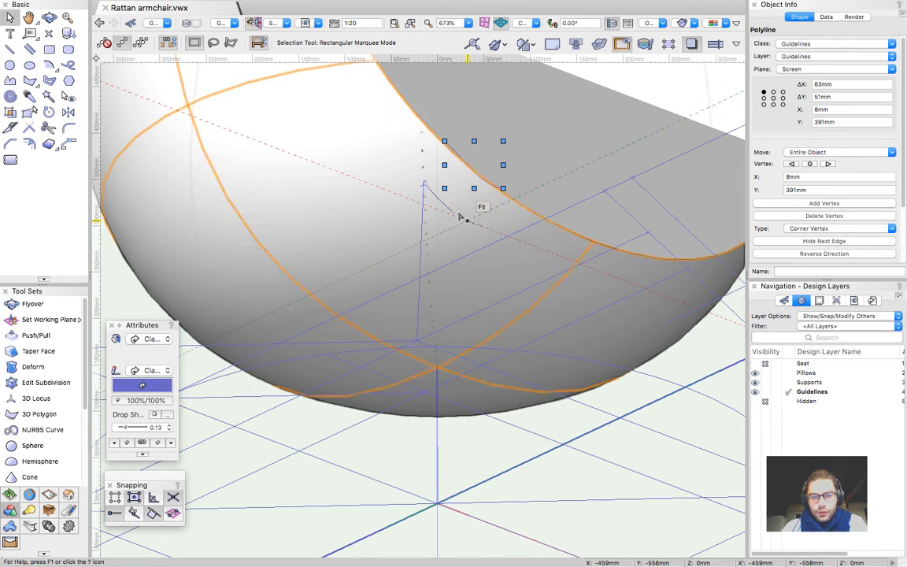
key(x)
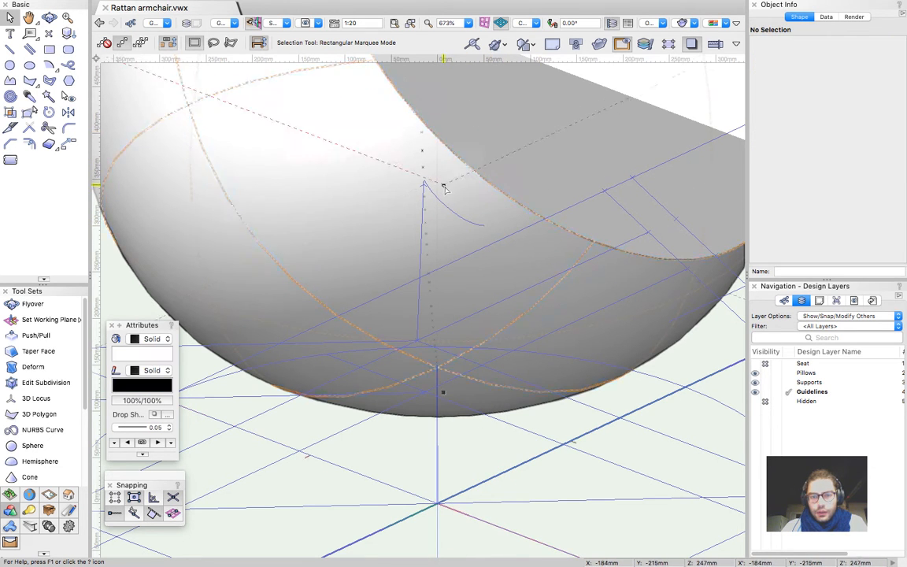
click(440, 203)
key(Delete)
Align the working plane with the flat cut face at the front of the seat solid
scroll(437, 249, down, 2)
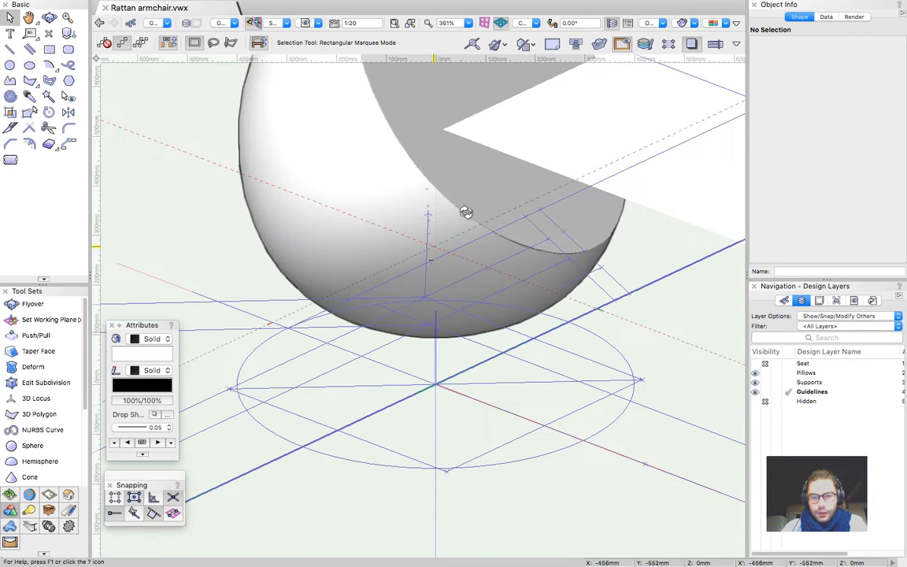
key(shift+c)
drag(457, 185, 464, 304)
key(shift+z)
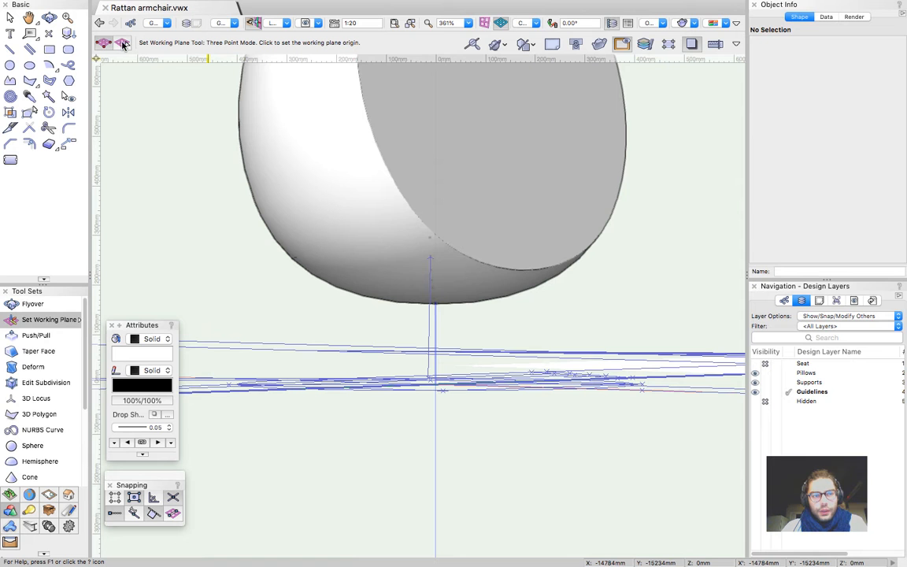
click(122, 43)
click(488, 161)
key(x)
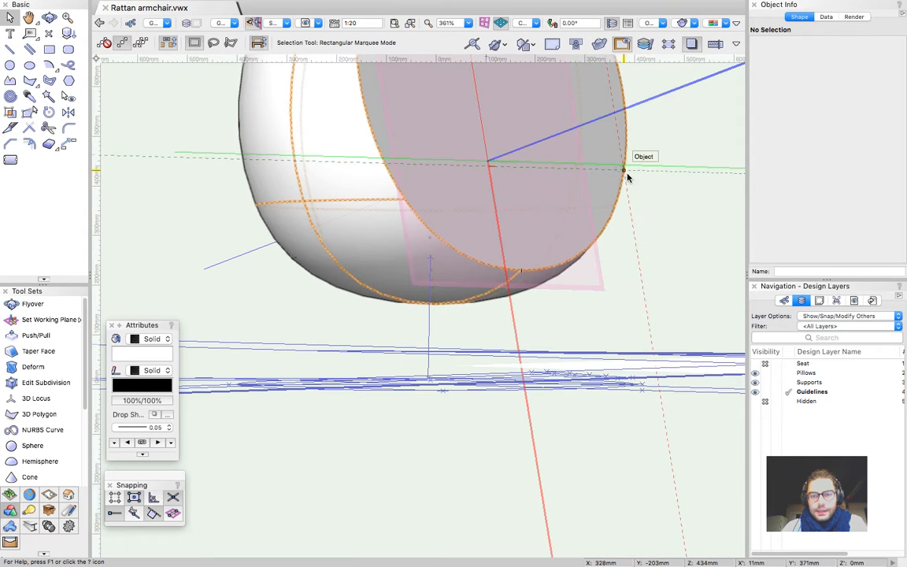
Move the working plane's origin to line up with the vertical guideline's upper endpoint, using X-ray to see it through the seat
click(645, 165)
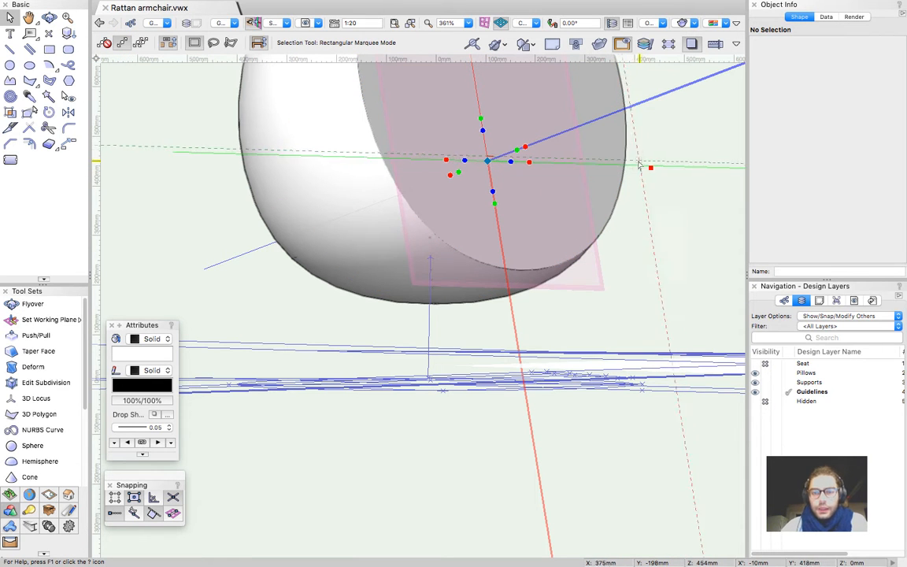
click(488, 161)
scroll(489, 161, up, 10)
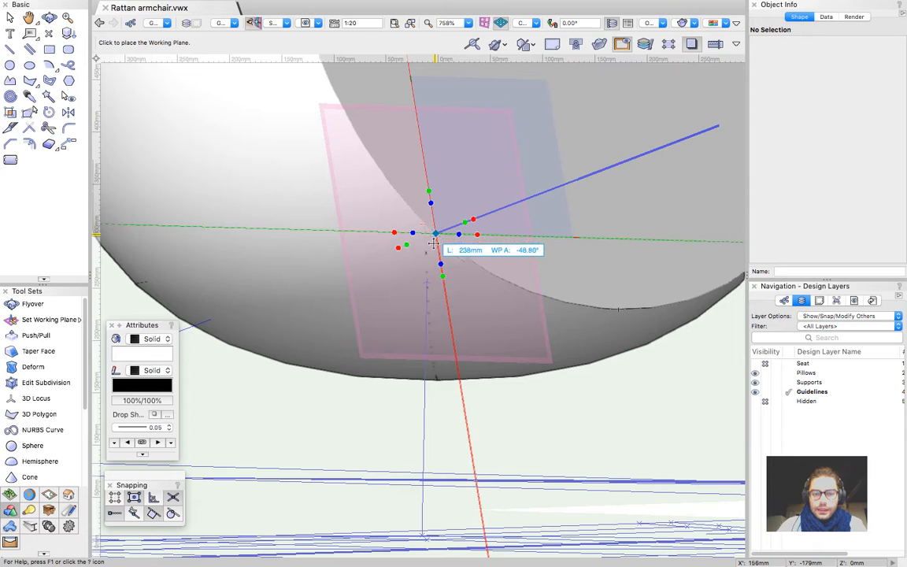
scroll(437, 279, up, 4)
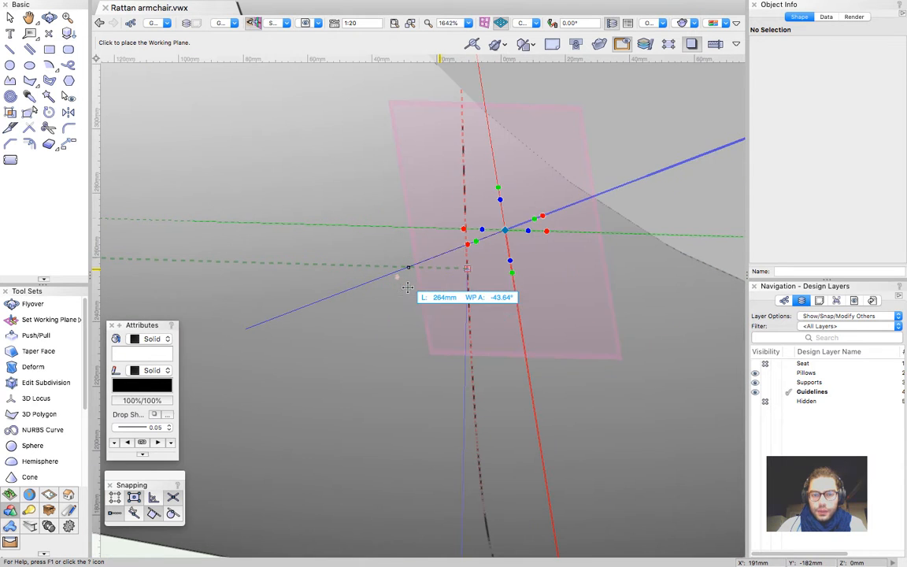
click(469, 266)
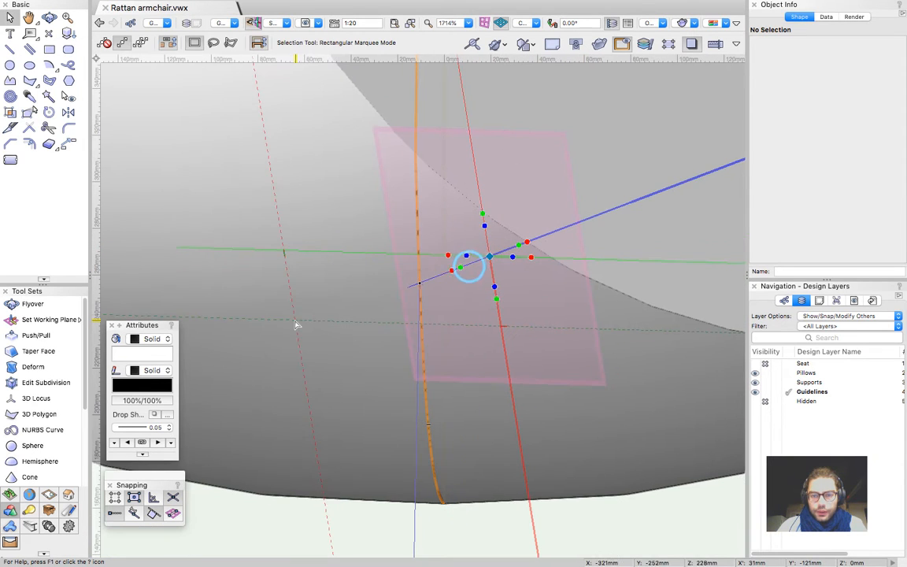
click(490, 256)
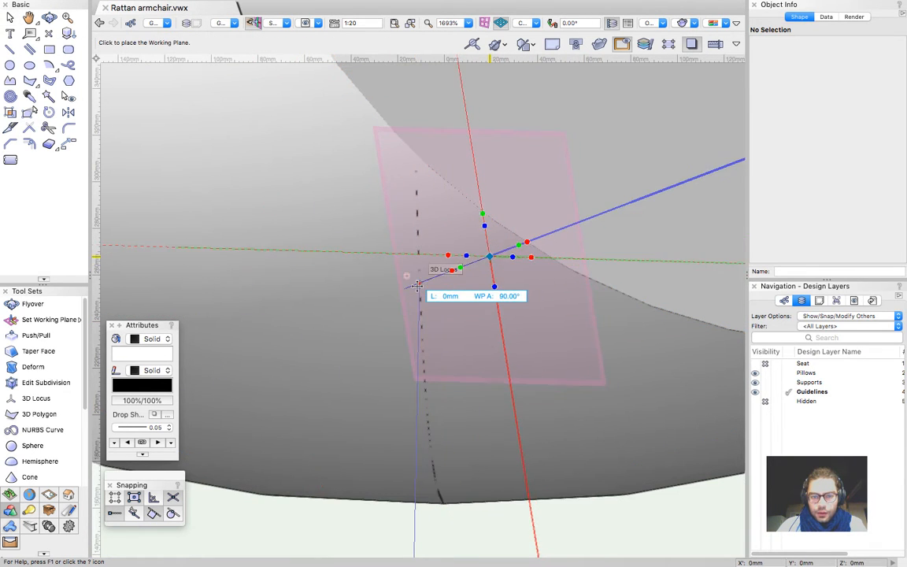
key(b)
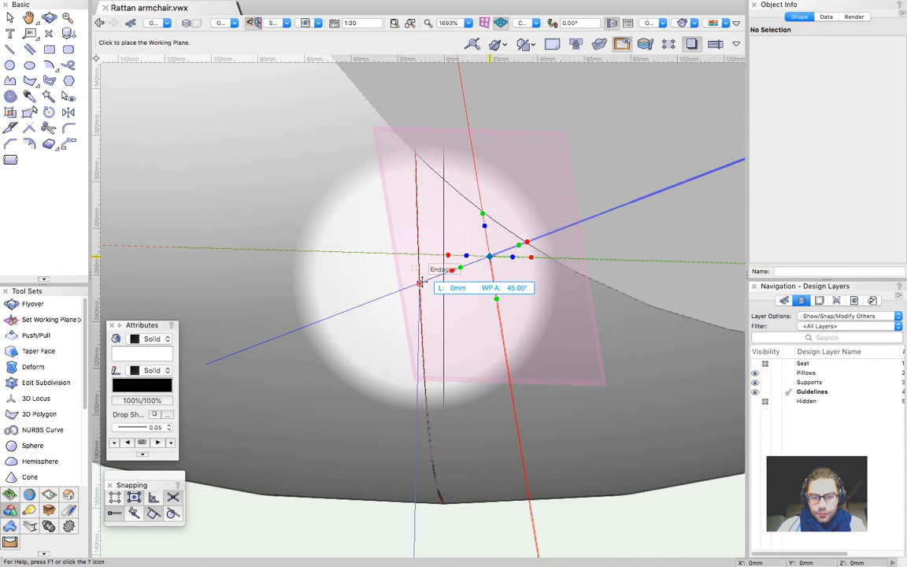
click(418, 285)
Orbit to the seat's side and shift the working plane outward, away from the seat's edge
key(shift+c)
drag(490, 277, 409, 321)
scroll(630, 319, up, 3)
key(x)
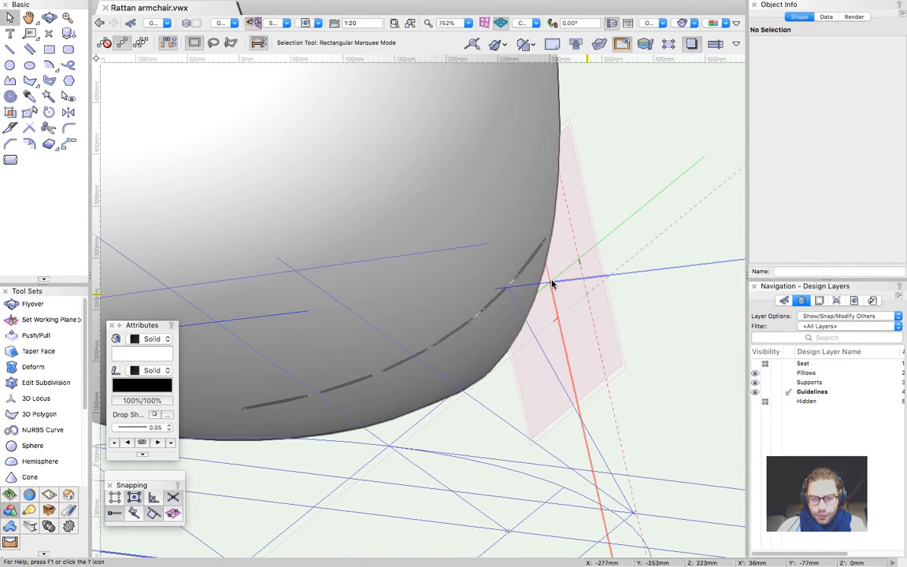
click(551, 282)
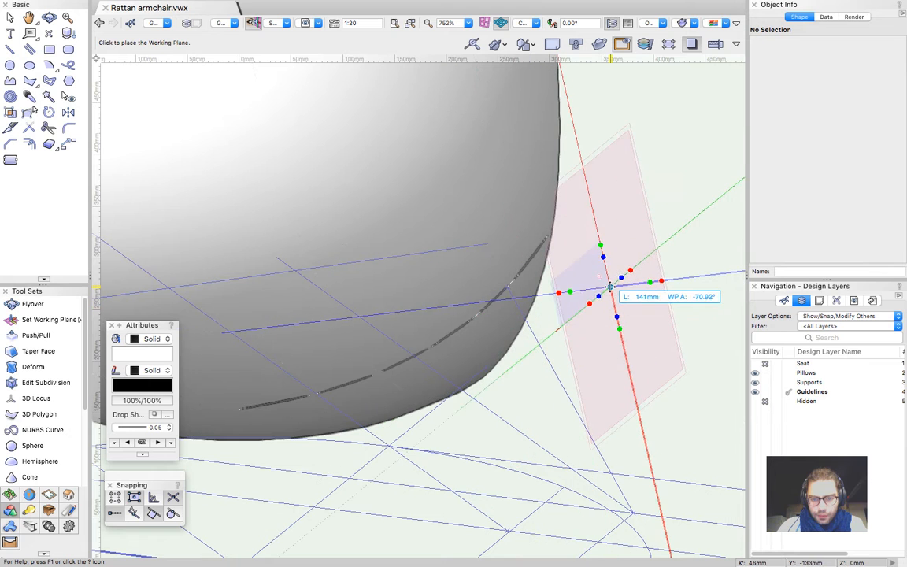
click(610, 286)
Undo the stray paste of the leg solid and cut the large seat solid section from the Guidelines layer
click(504, 244)
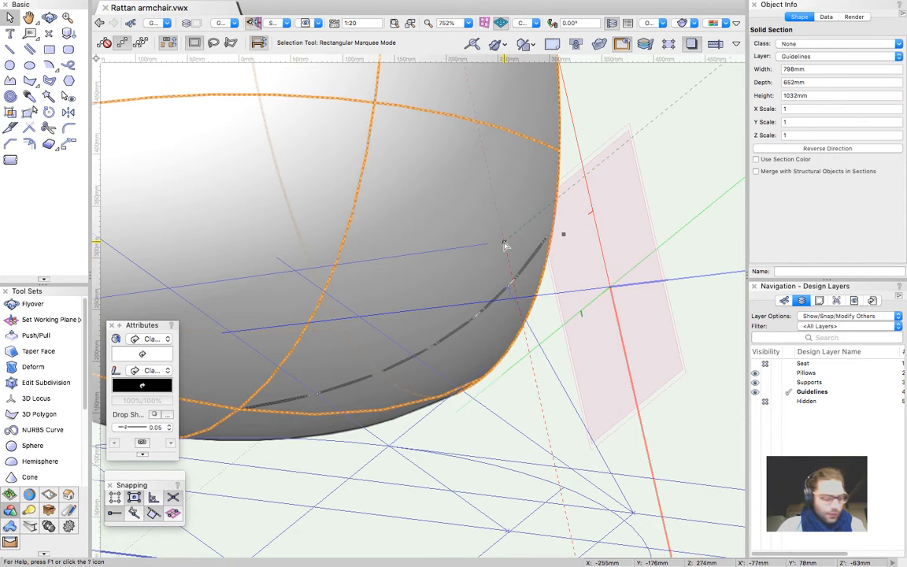
key(super+v)
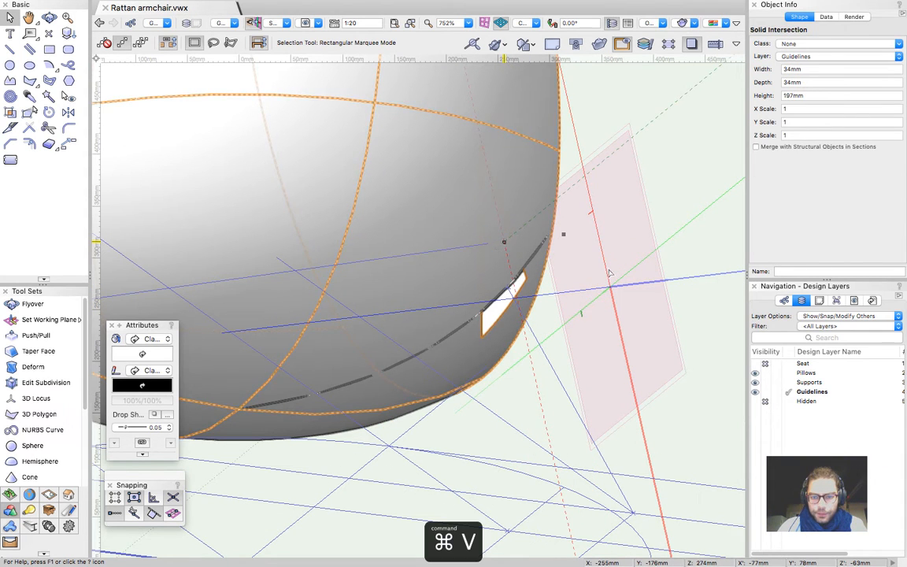
key(super+z)
click(486, 196)
key(super+x)
Move the working plane's origin back in line with the vertical guideline's upper endpoint and inspect the alignment from another angle
click(610, 286)
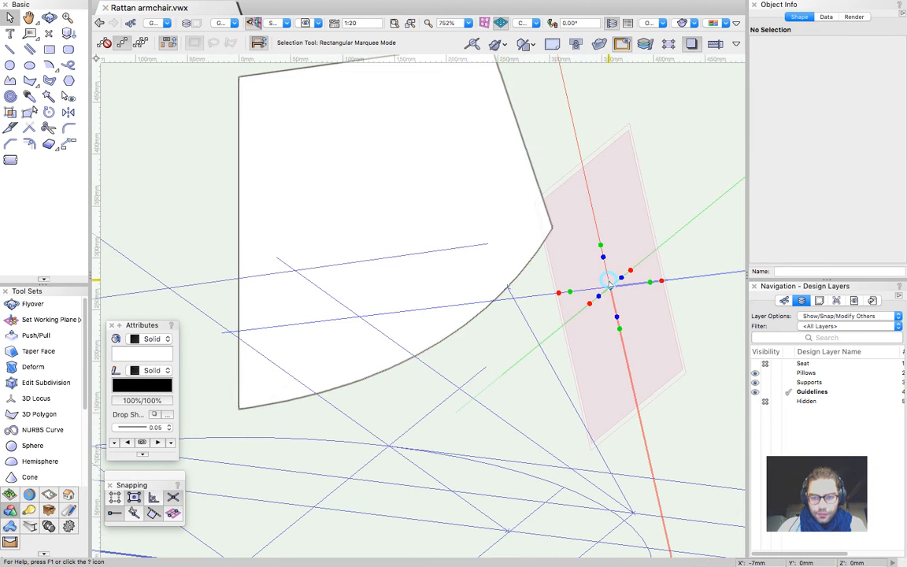
click(610, 286)
click(505, 288)
key(shift+c)
drag(603, 234, 461, 445)
scroll(502, 245, down, 4)
drag(546, 256, 366, 373)
scroll(422, 399, up, 4)
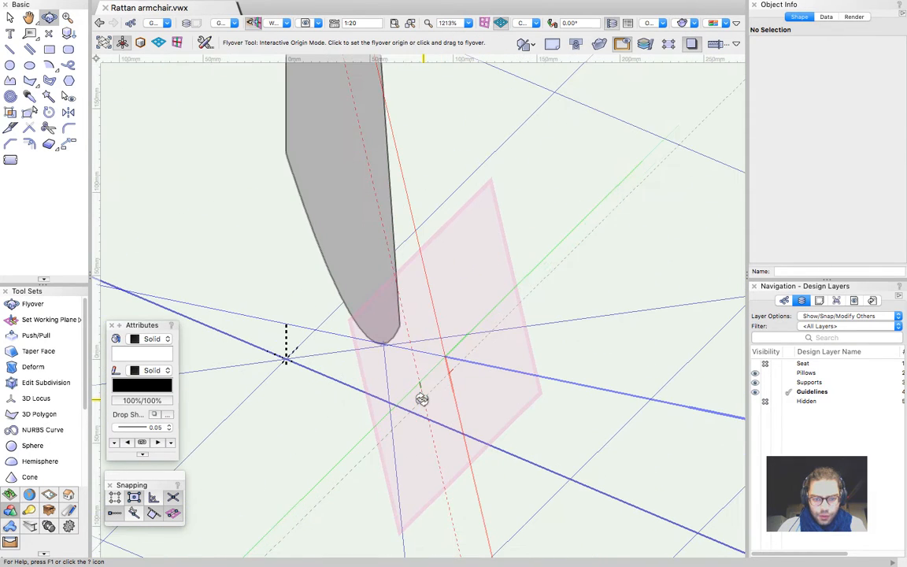
key(x)
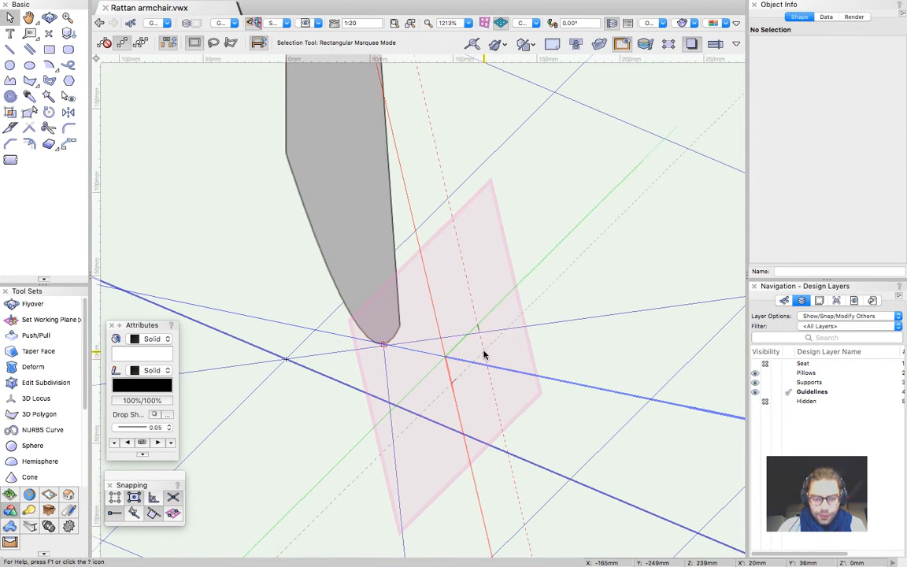
Switch the active plane to the working plane and draw a corner-to-corner rectangle of about 162 × 302 mm on it
scroll(484, 354, down, 2)
key(4)
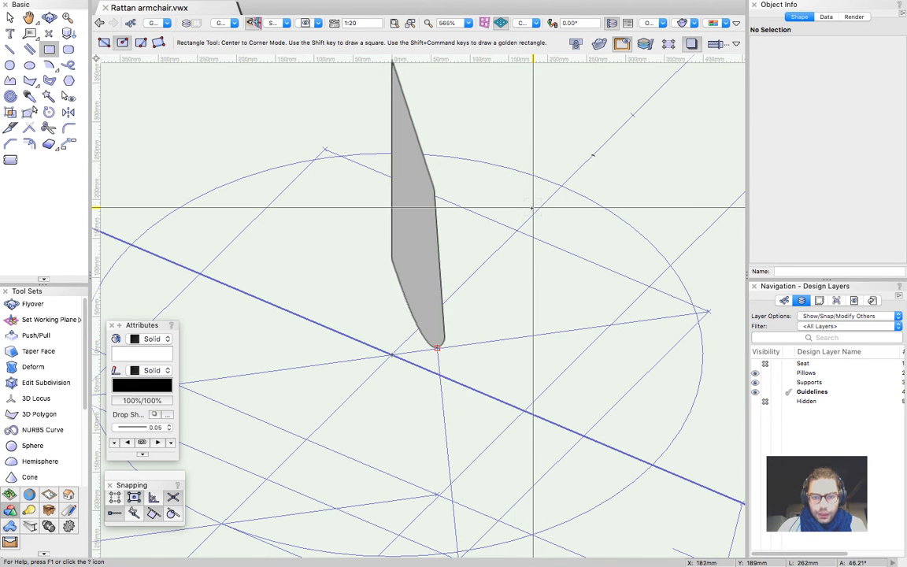
click(281, 25)
click(289, 59)
click(530, 290)
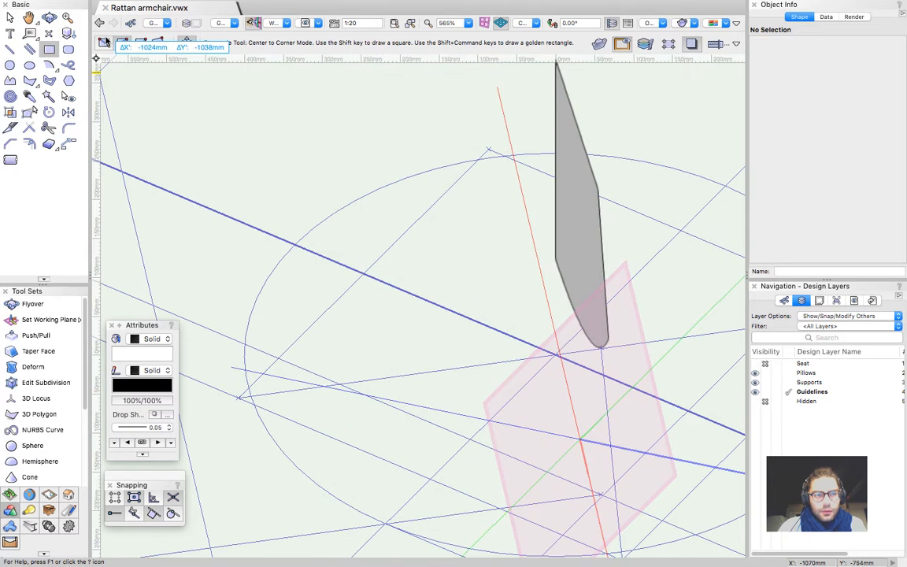
click(104, 42)
scroll(282, 205, down, 2)
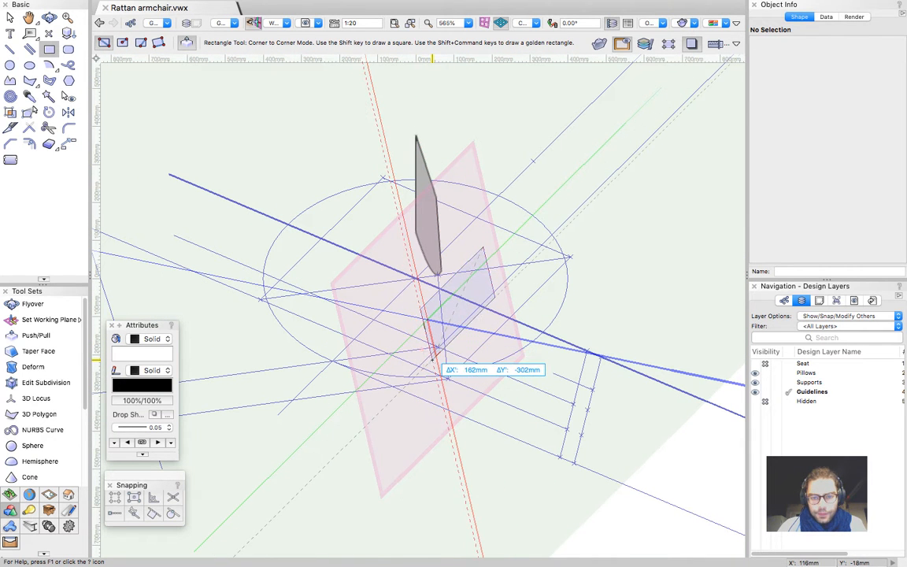
click(429, 359)
Move the rectangle so its center snaps to the upper endpoint of the vertical guideline at the seat section's tip
scroll(463, 318, up, 1)
key(x)
scroll(501, 317, up, 3)
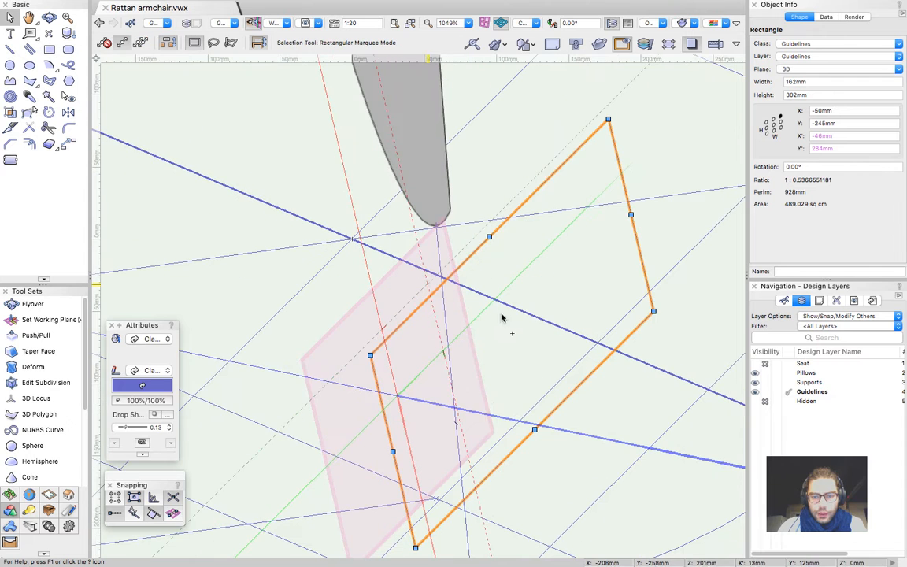
drag(511, 332, 435, 225)
scroll(539, 313, down, 1)
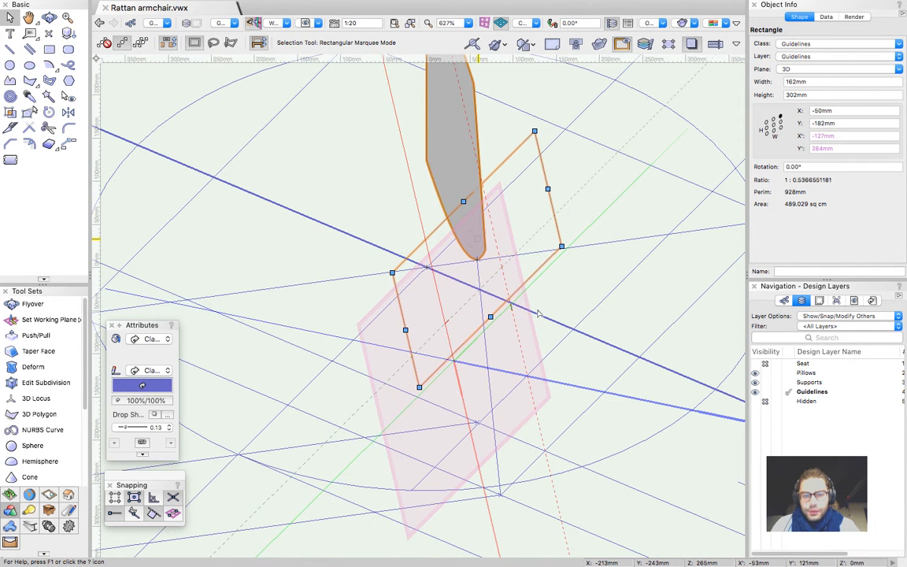
super+middle_drag(537, 288, 477, 268)
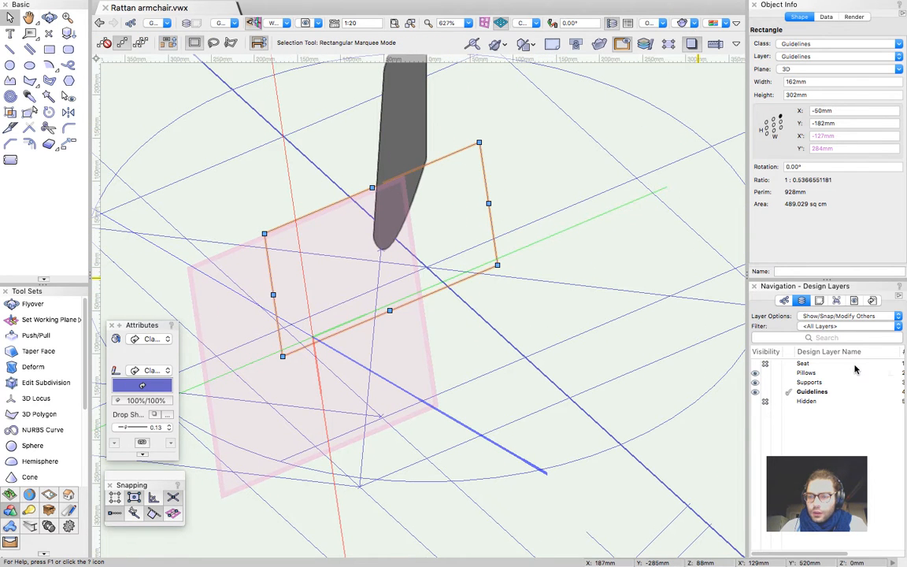
Assign the rectangle to the None class
click(783, 302)
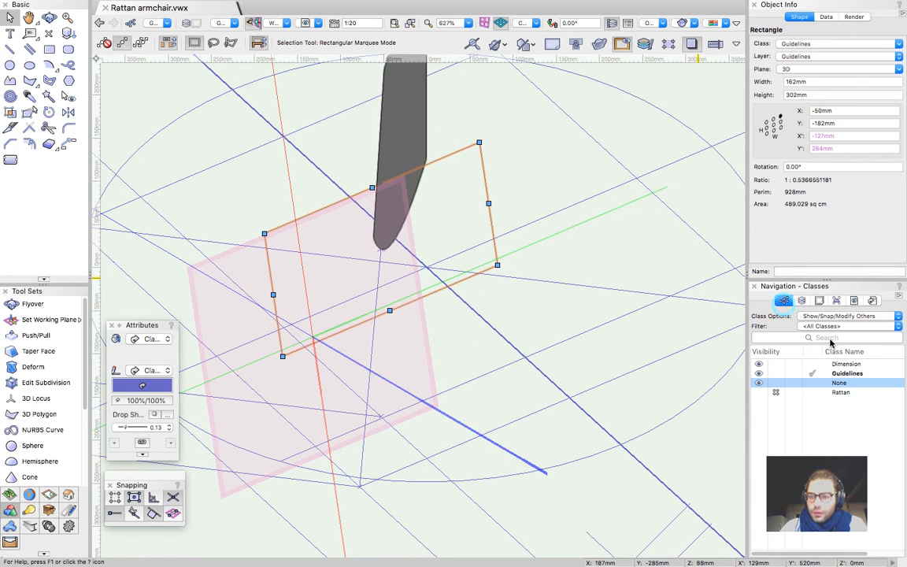
right_click(838, 384)
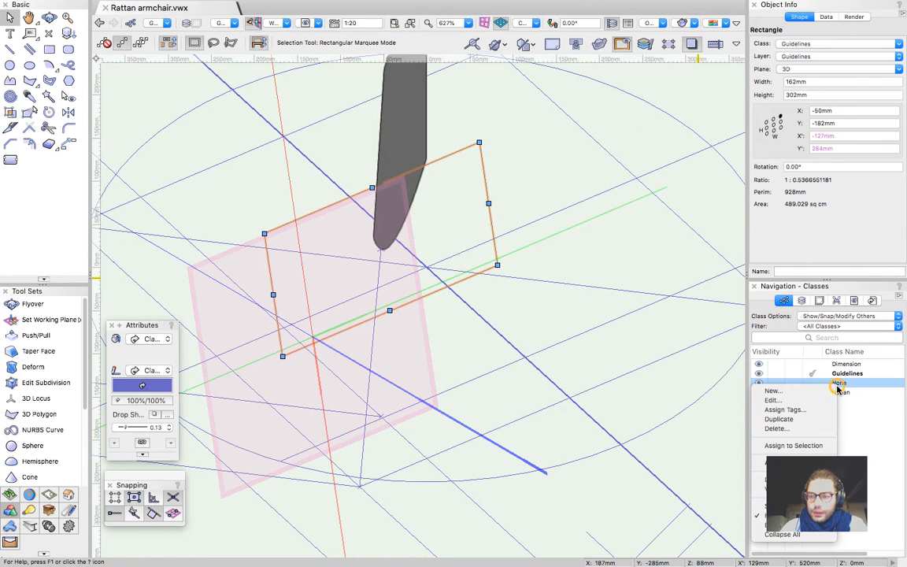
click(792, 445)
Make None the active class and convert the rectangle to a NURBS surface
key(alt+super+k)
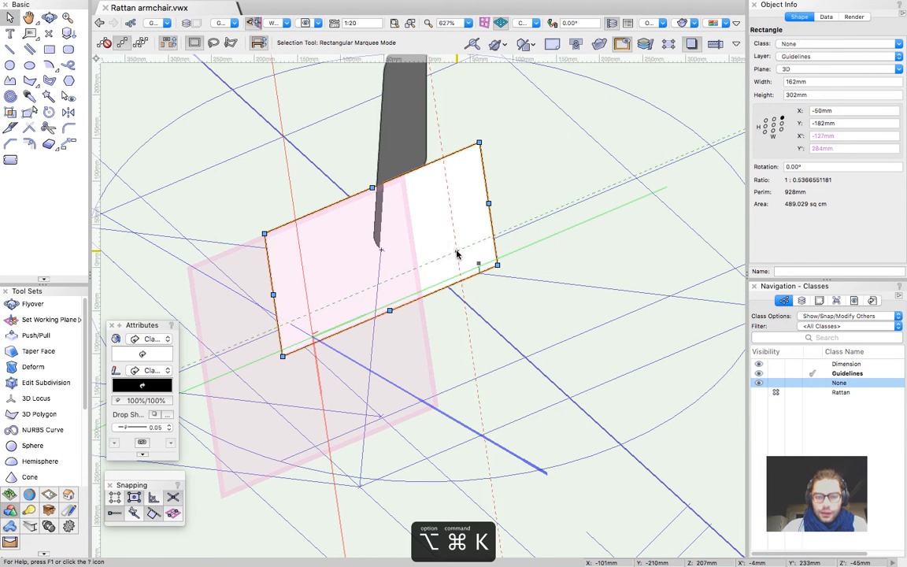
key(super+z)
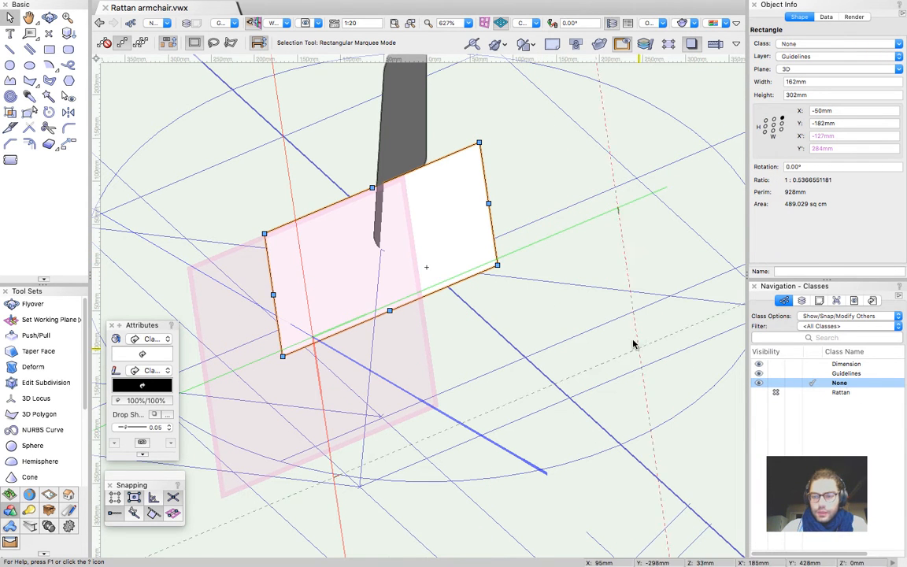
key(alt+super+k)
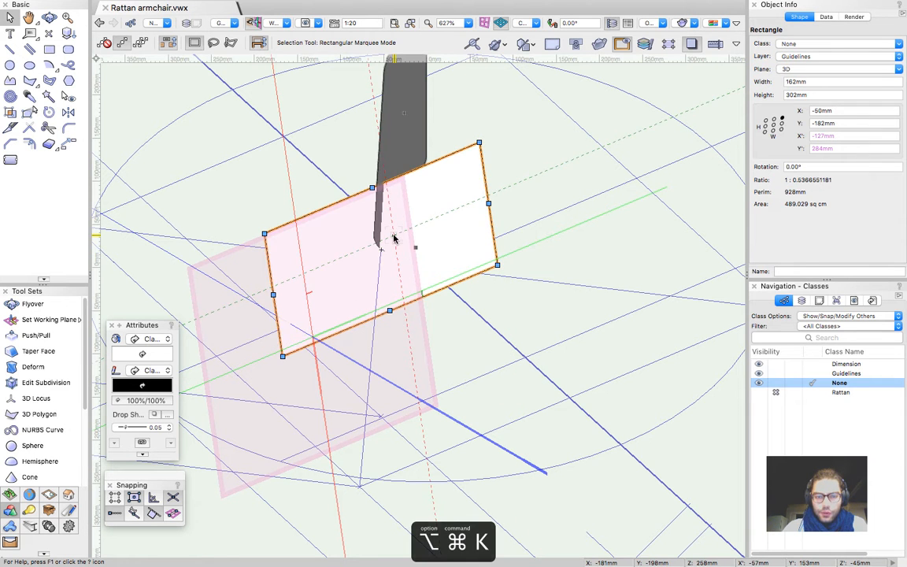
click(550, 182)
scroll(494, 244, down, 2)
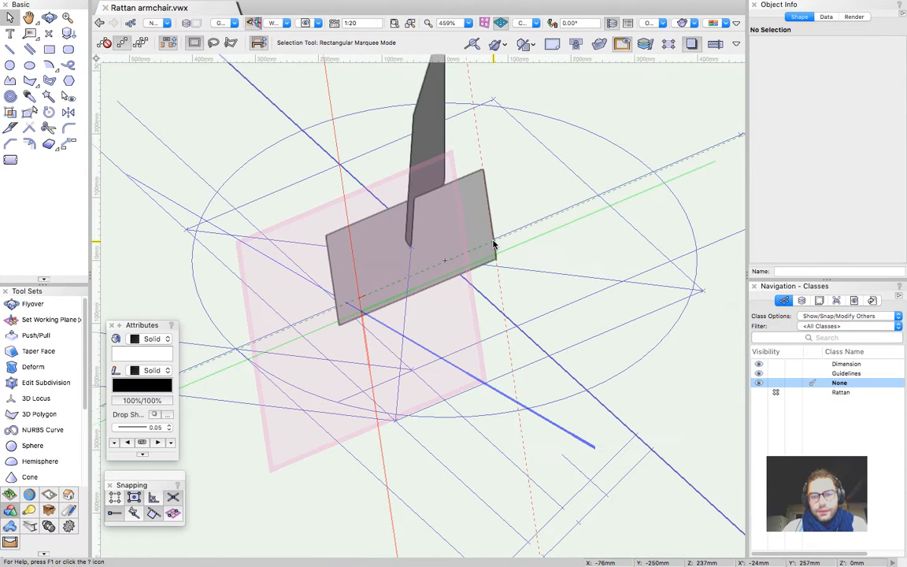
Paste the cut seat solid section back in its original place and orbit to view the surface crossing it from below
super+middle_drag(468, 301, 472, 265)
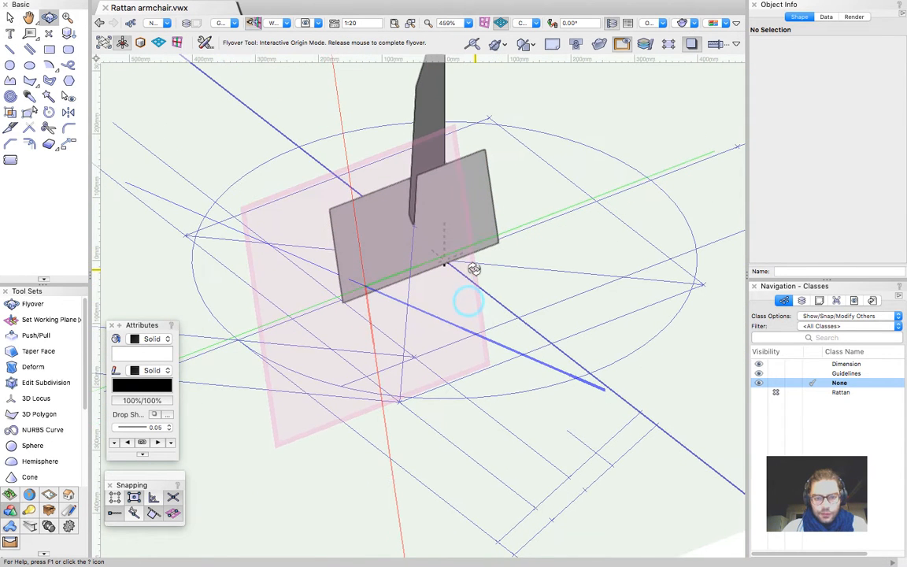
key(alt+super+v)
scroll(502, 211, up, 2)
drag(464, 287, 475, 231)
scroll(452, 295, down, 6)
drag(445, 366, 506, 148)
scroll(455, 208, up, 7)
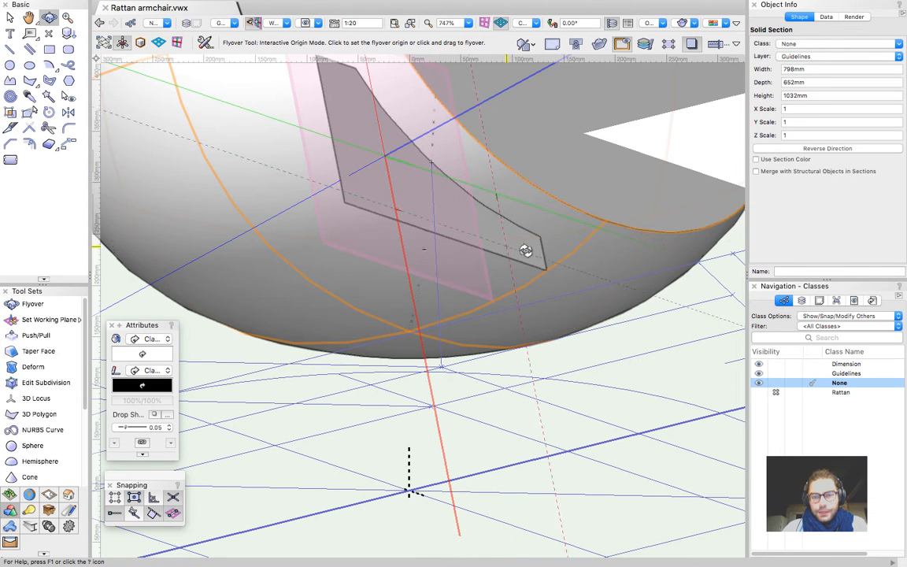
Intersect the pasted seat solid with the NURBS surface
key(x)
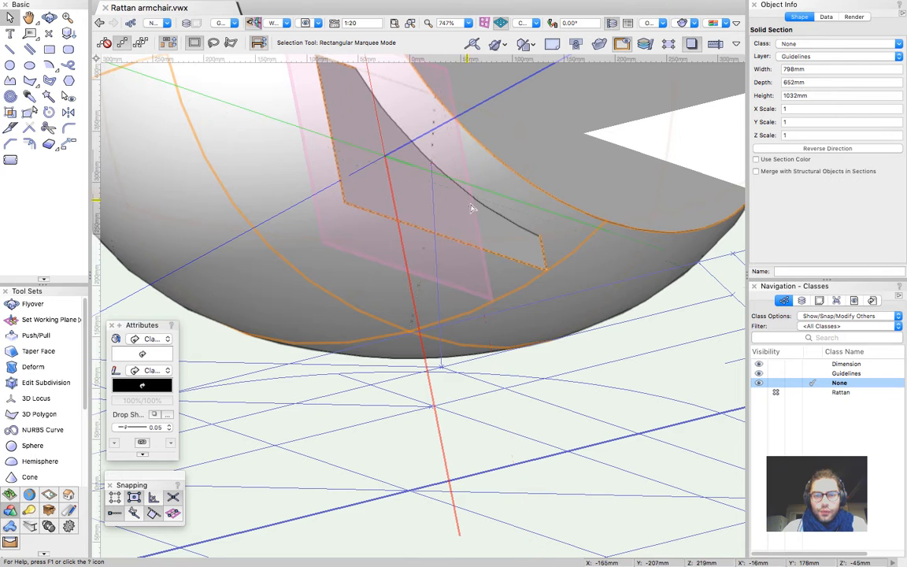
click(432, 162)
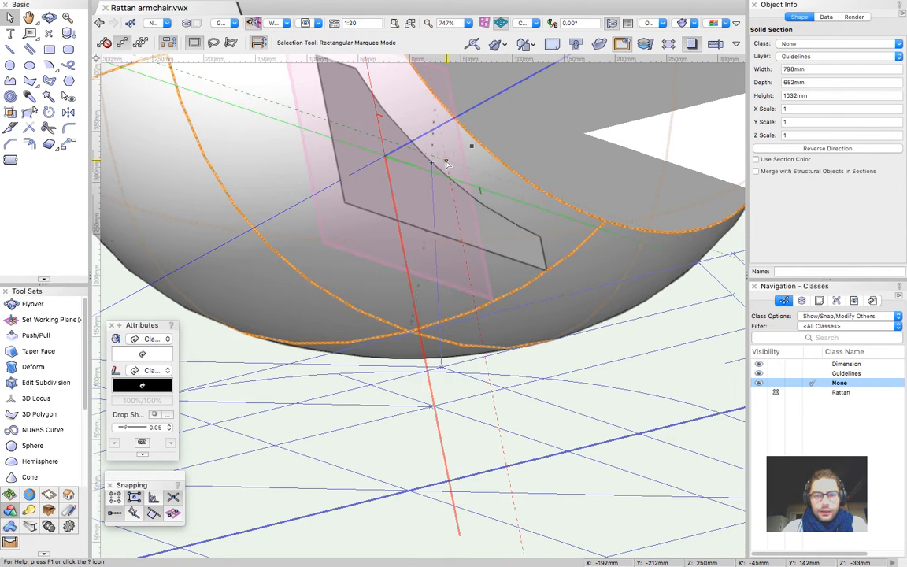
click(473, 242)
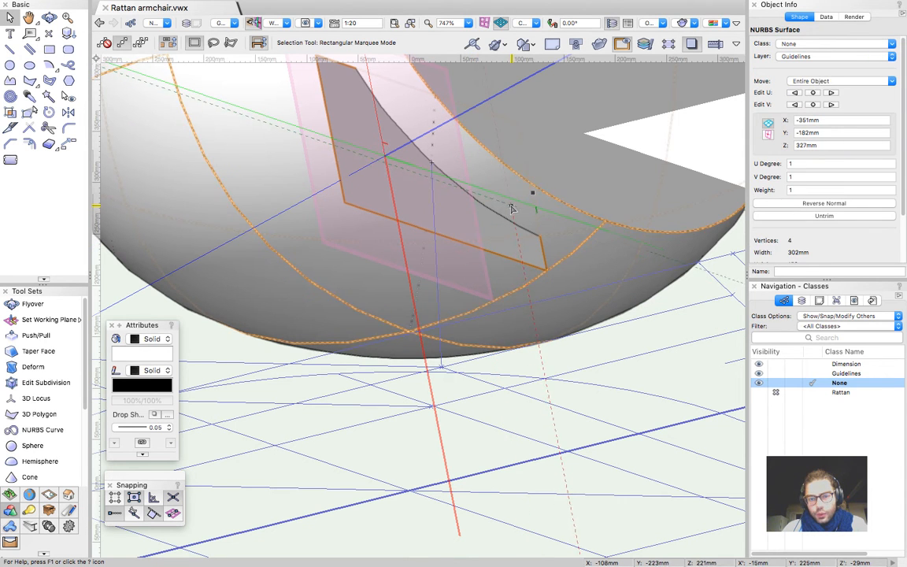
shift+click(511, 208)
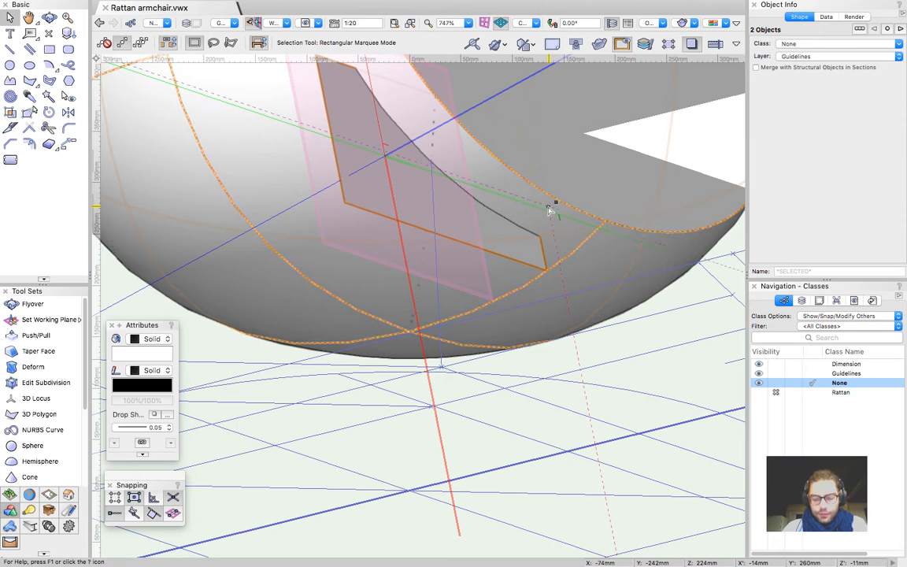
key(alt+super+i)
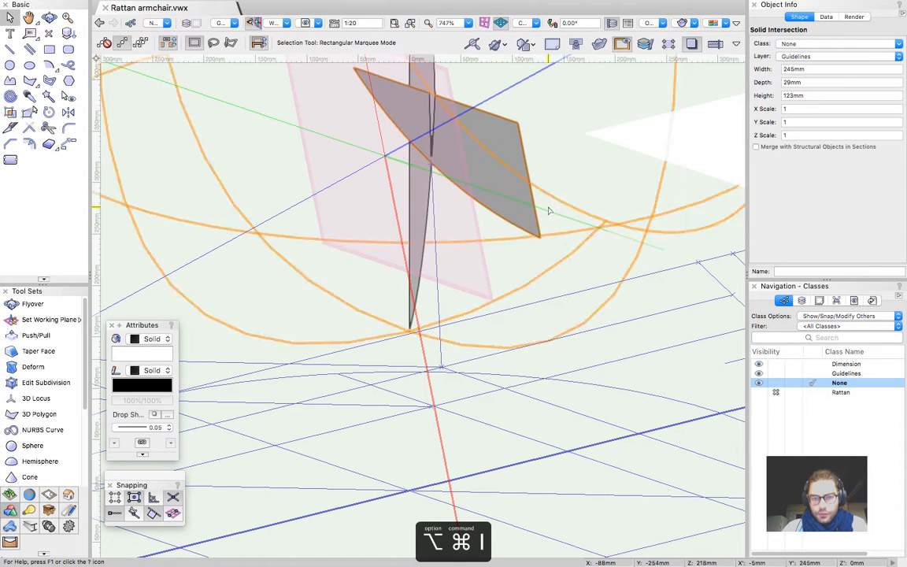
click(576, 162)
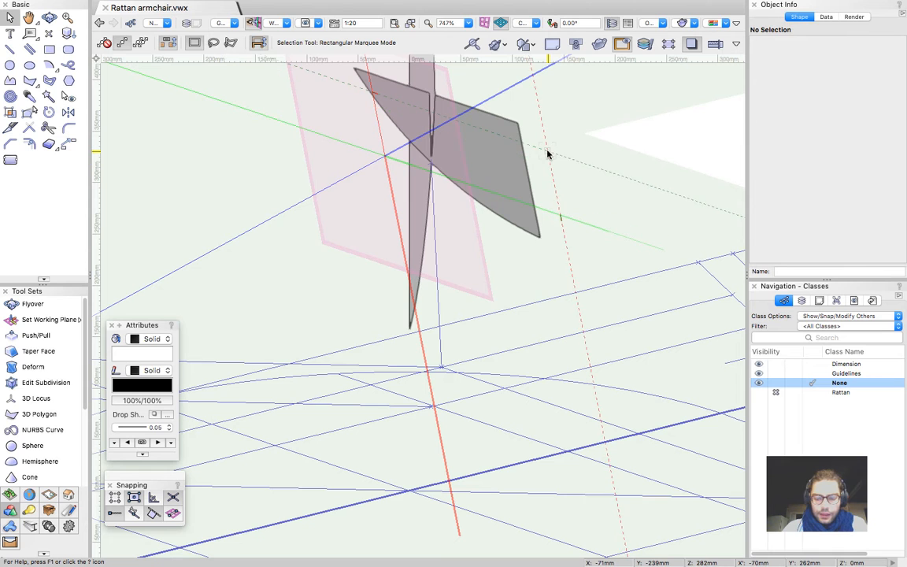
Extract the intersection's curved lower edge as a curve, using the Extract tool's curve mode with Select Faces enabled
key(shift+e)
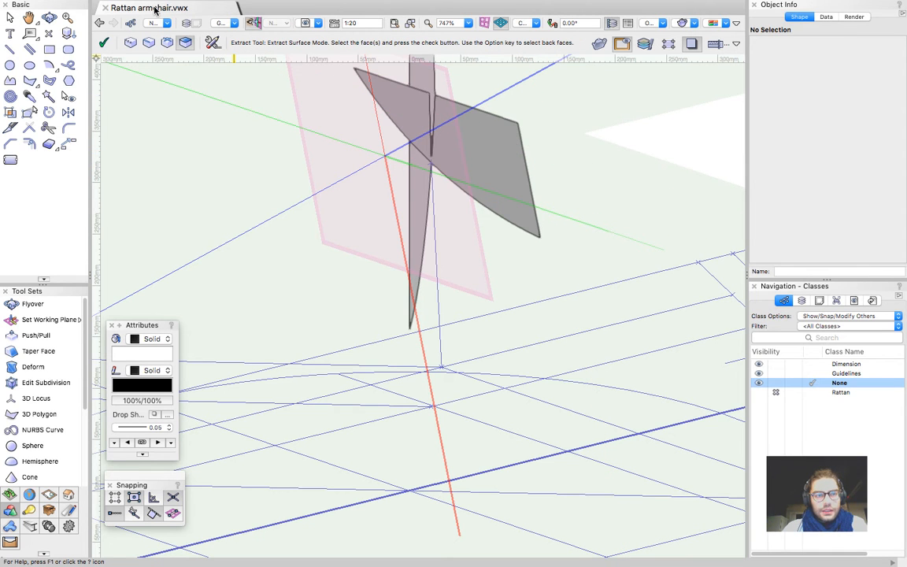
click(149, 43)
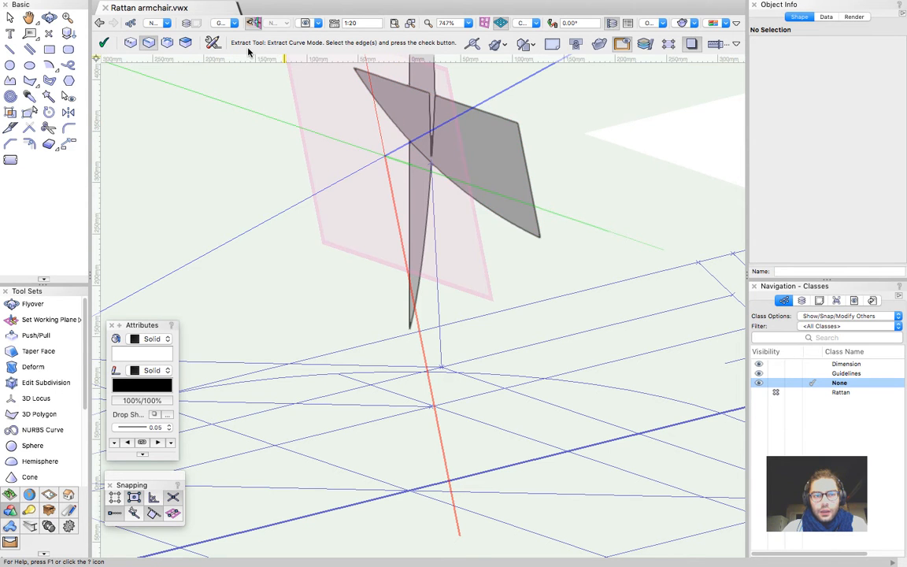
click(212, 42)
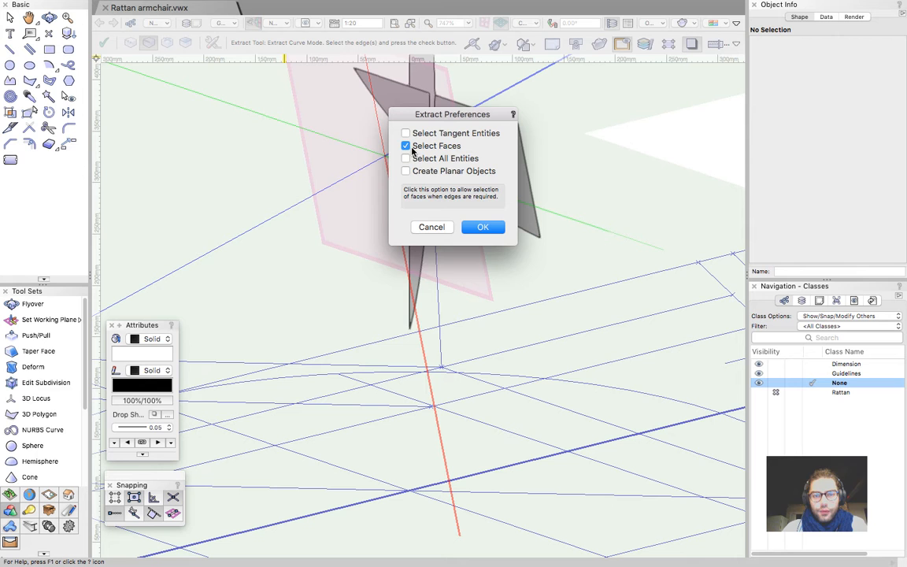
click(493, 230)
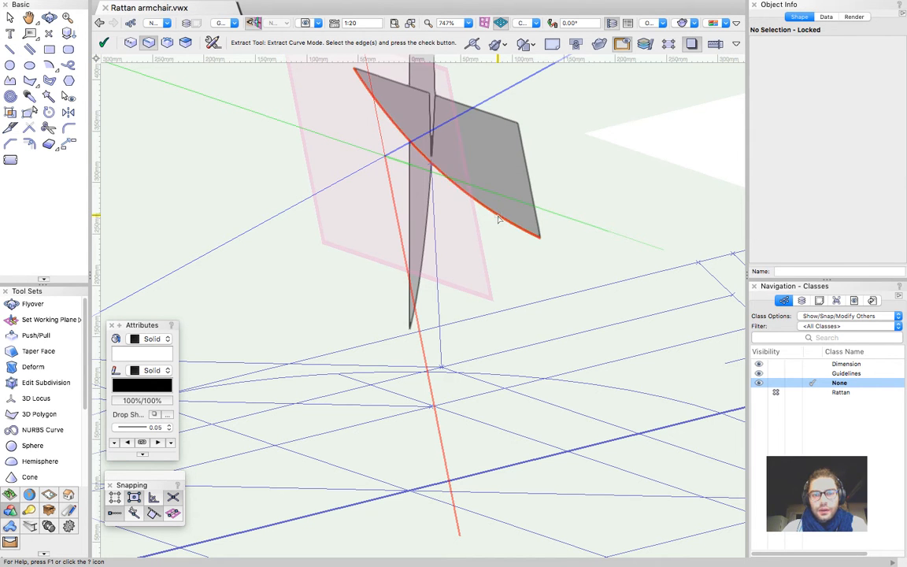
key(Return)
key(x)
Set the working plane on the flat face of the intersection object
click(485, 158)
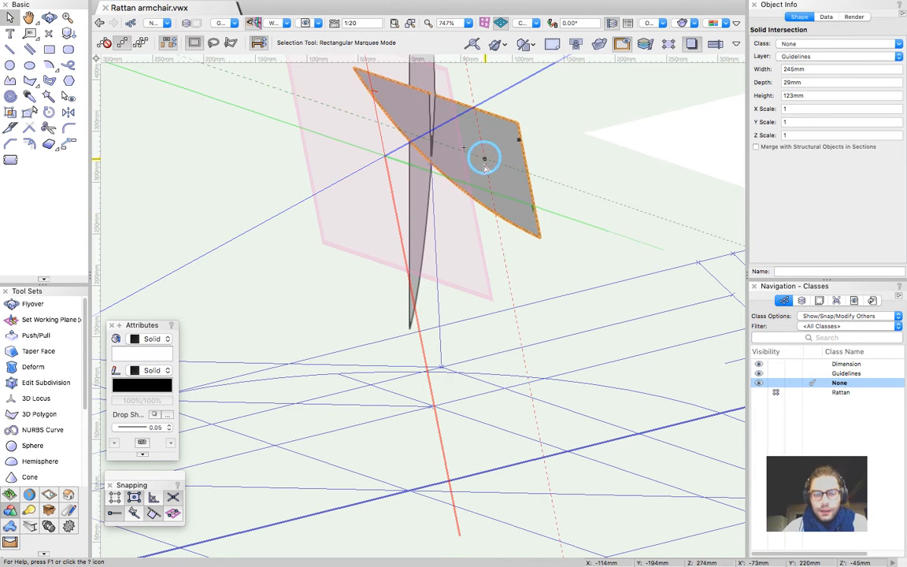
scroll(448, 234, down, 2)
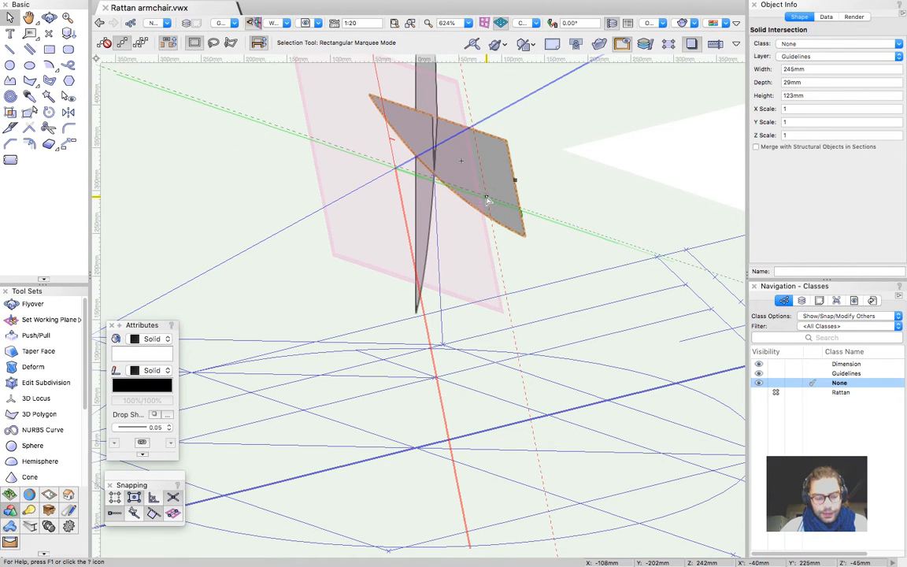
key(shift+y)
click(464, 161)
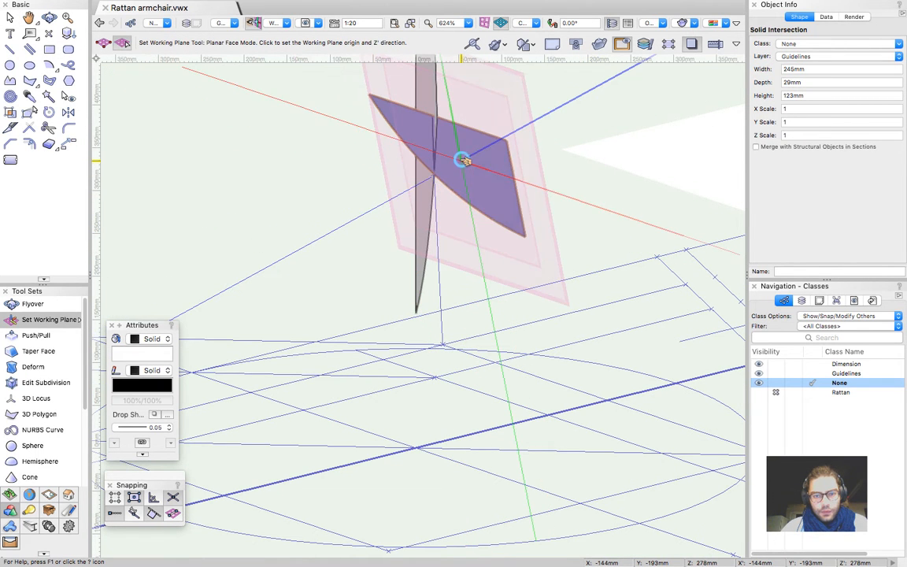
key(x)
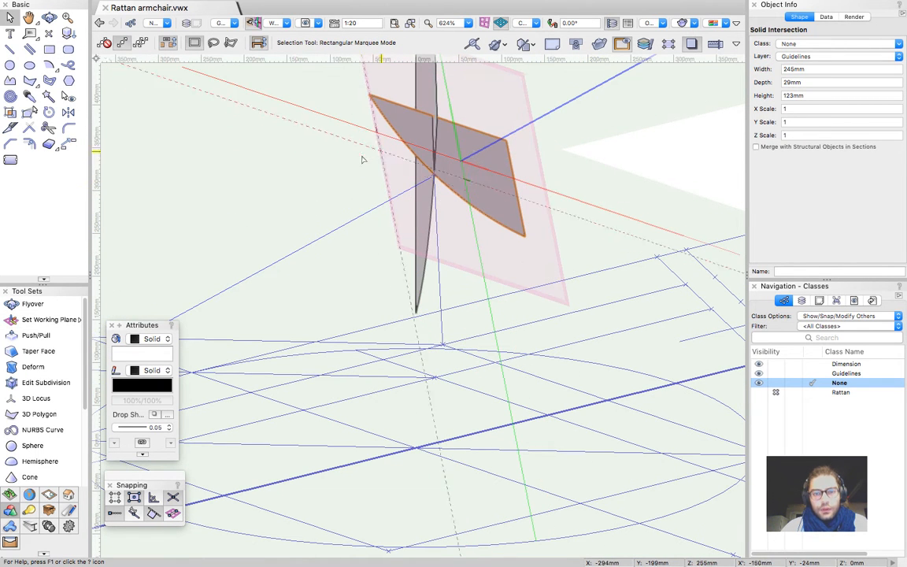
Save the current working plane under the name Supports
right_click(512, 102)
mouse_move(598, 227)
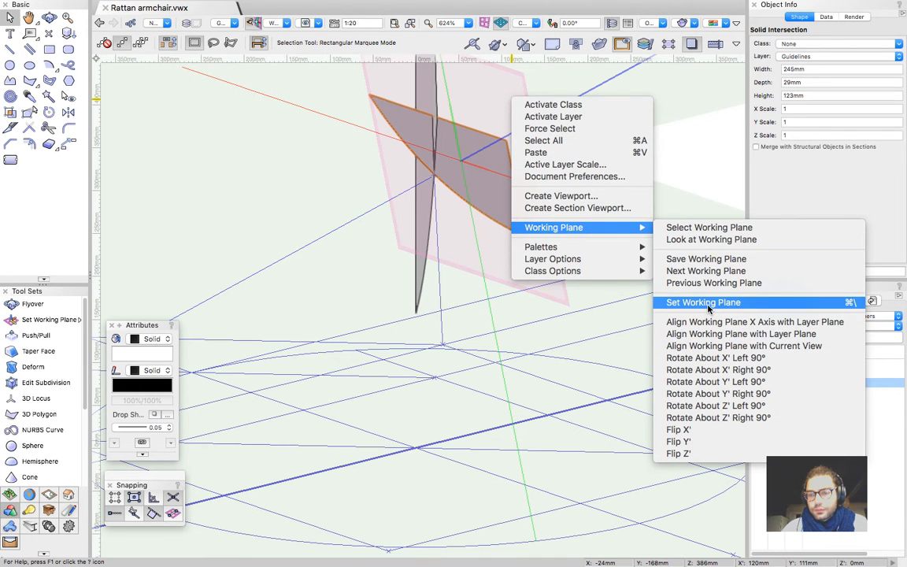
click(721, 260)
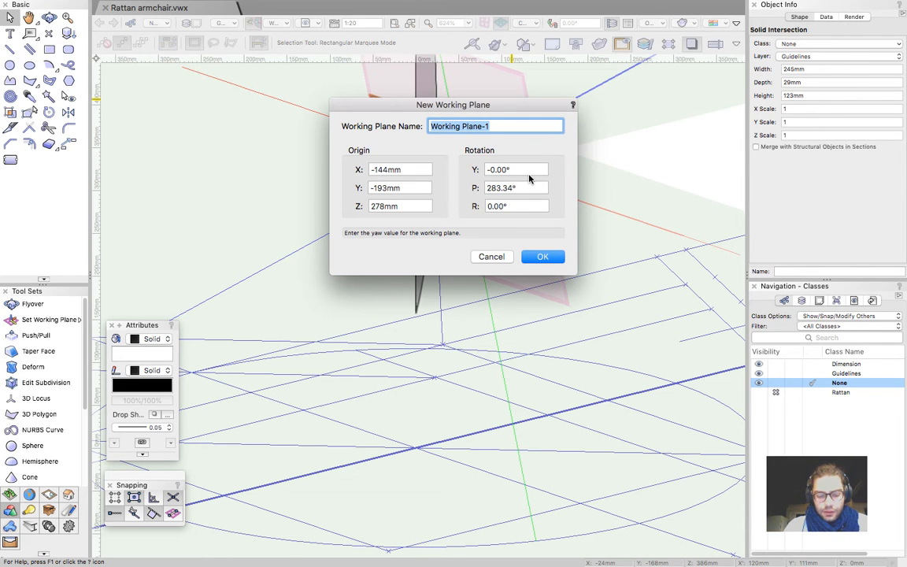
text(Supports)
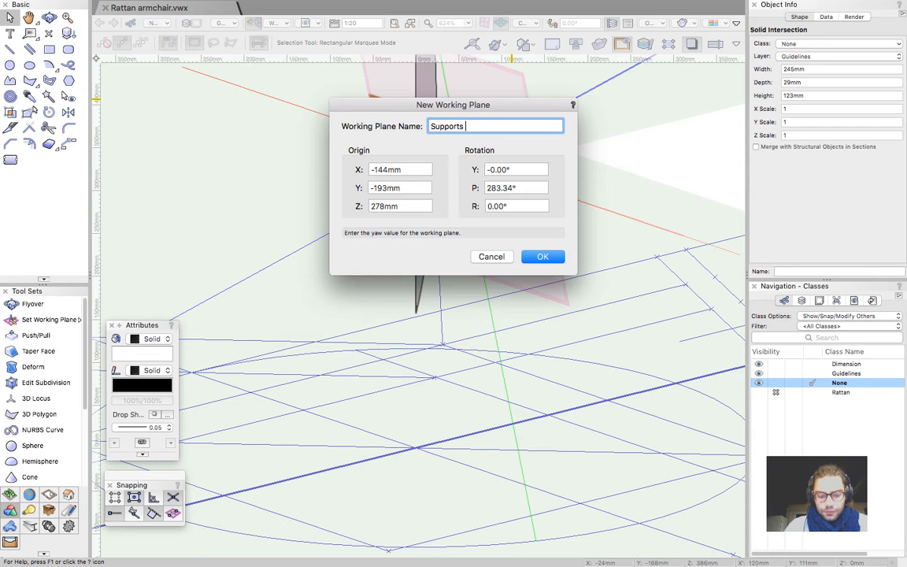
key(Return)
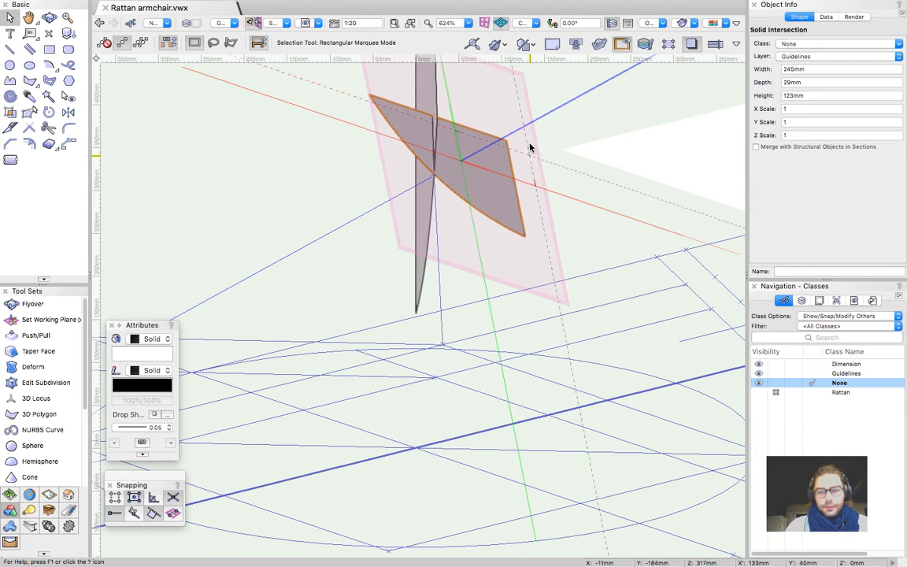
Delete the intersection object from which the curve was extracted
click(569, 126)
click(497, 155)
key(Delete)
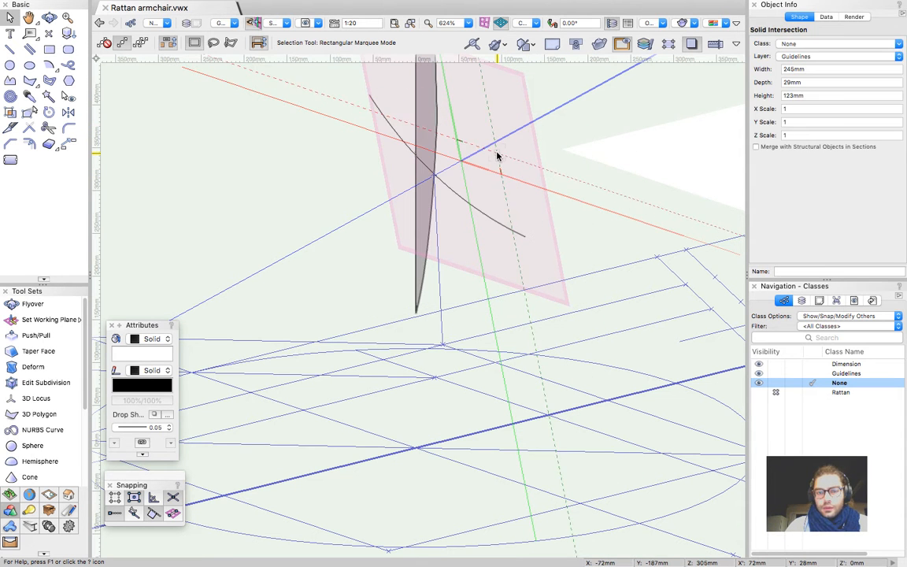
Draw a rectangle of about 36 × 42 mm on the working plane, starting at the 3D locus on the curve
key(shift+c)
drag(504, 166, 420, 375)
scroll(516, 266, down, 5)
scroll(450, 349, up, 5)
drag(522, 284, 432, 292)
key(4)
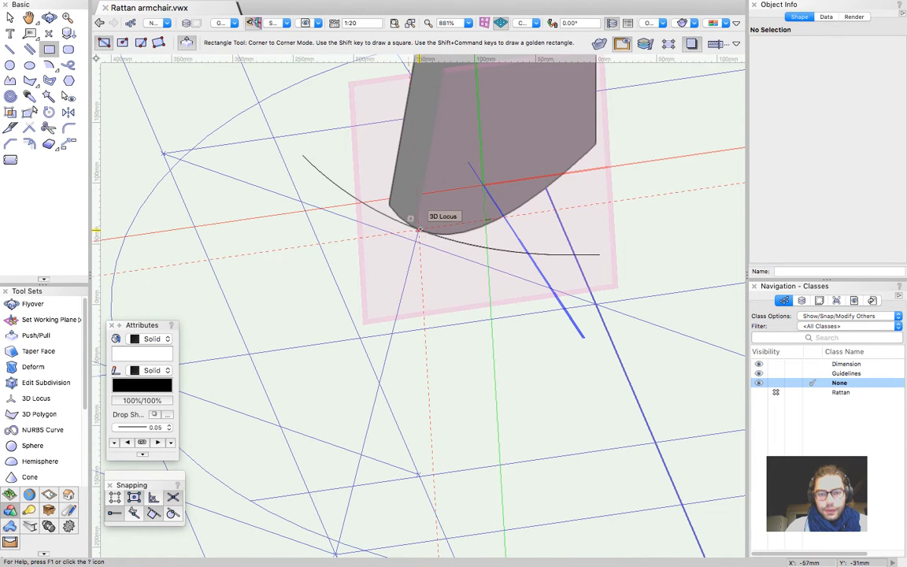
click(418, 230)
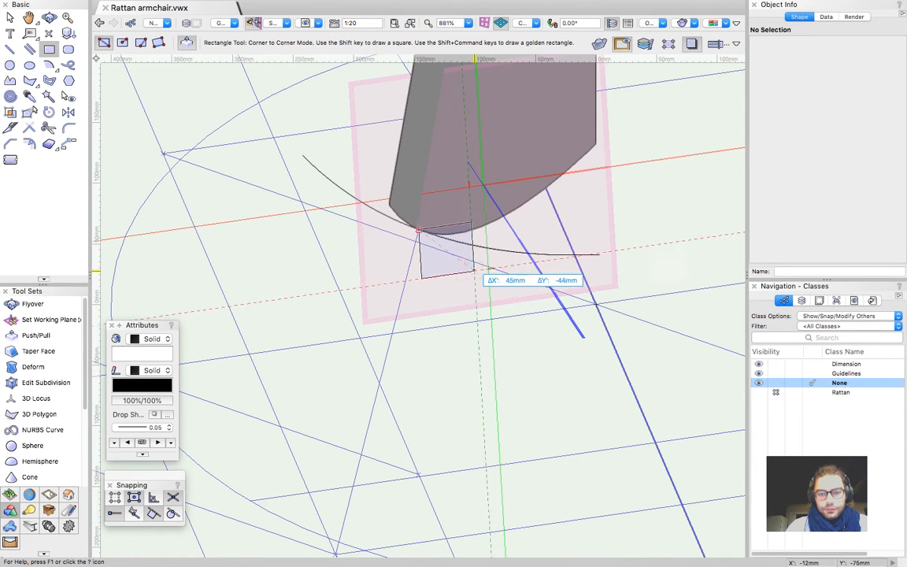
click(463, 270)
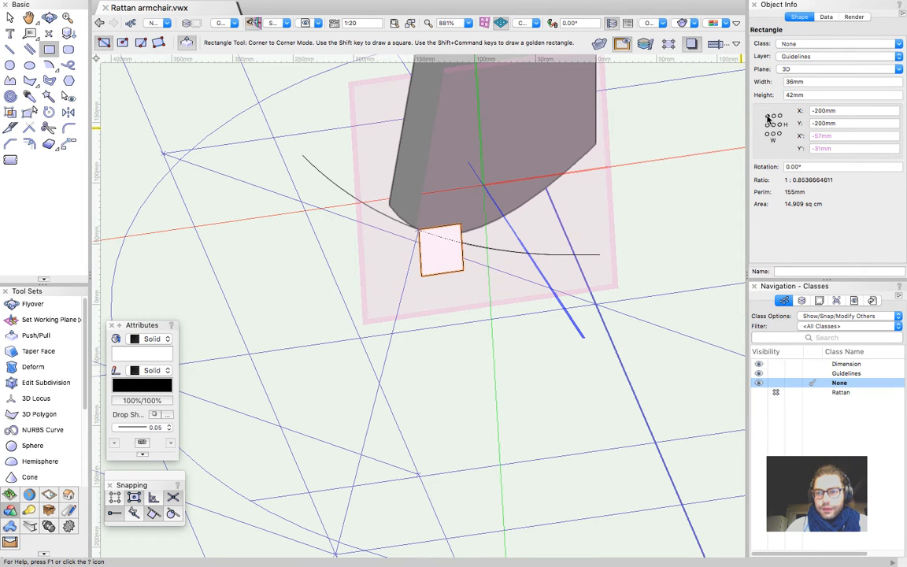
Set the rectangle's width to 75 mm
click(813, 83)
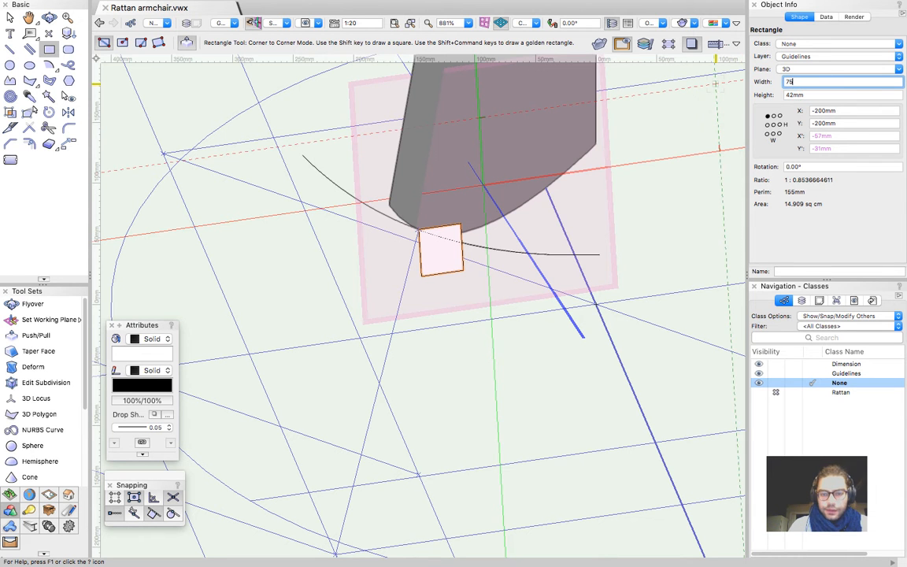
text(75)
key(Return)
key(x)
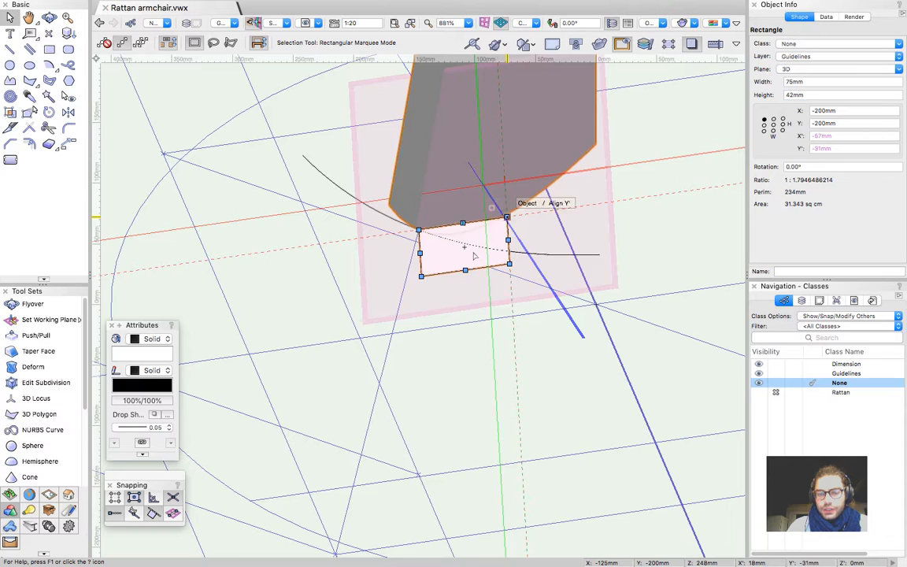
scroll(432, 313, down, 5)
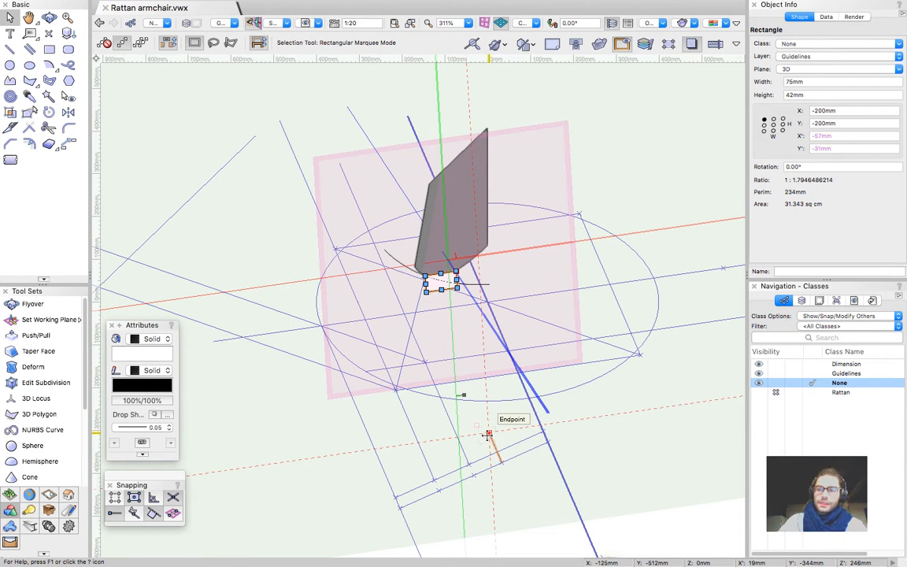
scroll(440, 286, up, 4)
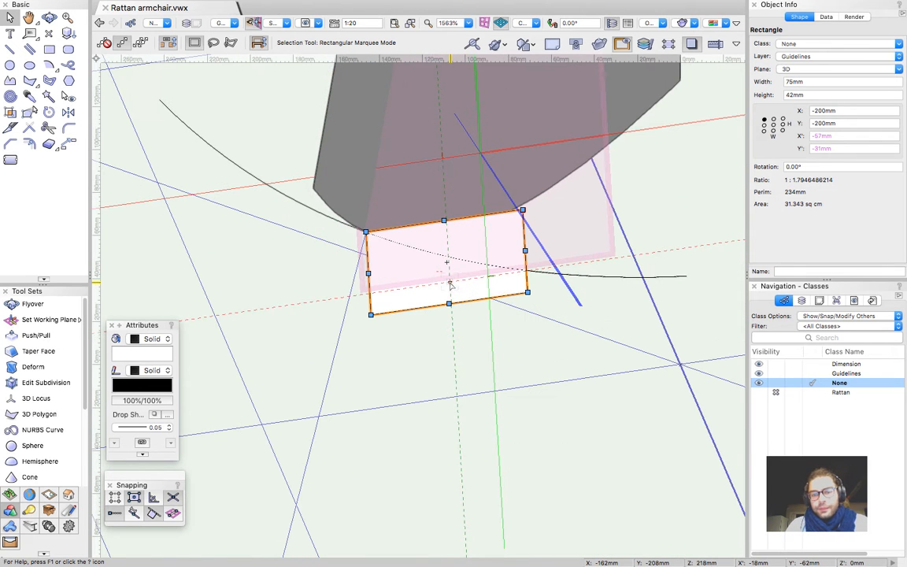
click(486, 336)
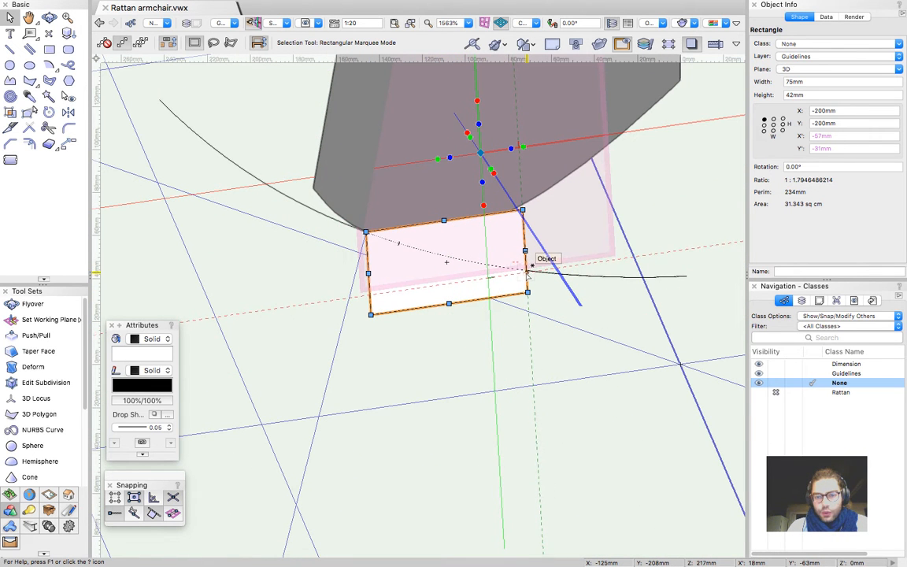
scroll(526, 268, up, 5)
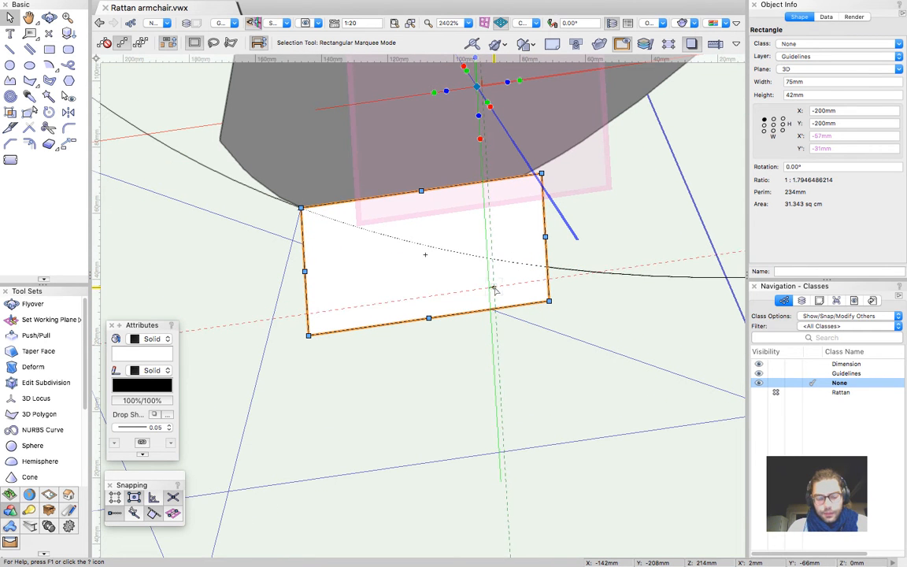
key(2)
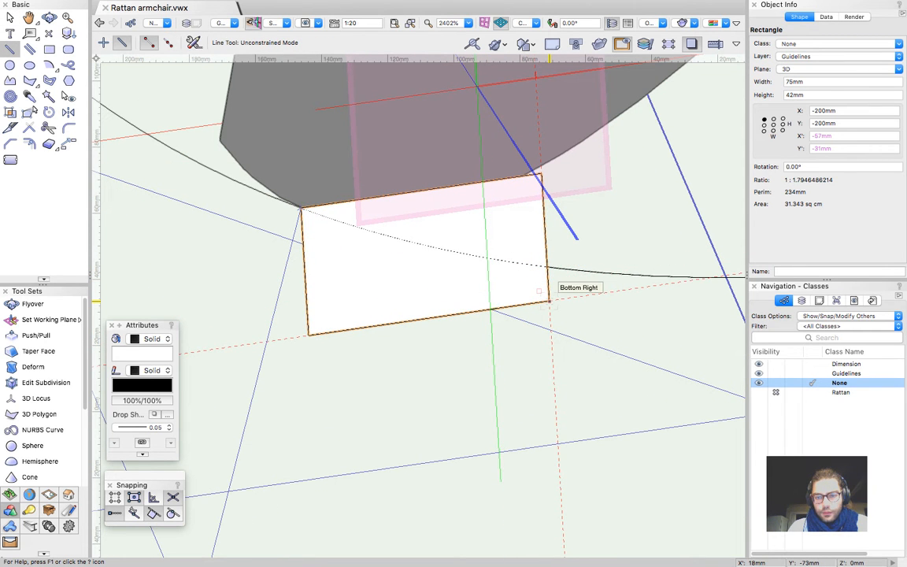
click(548, 300)
key(Escape)
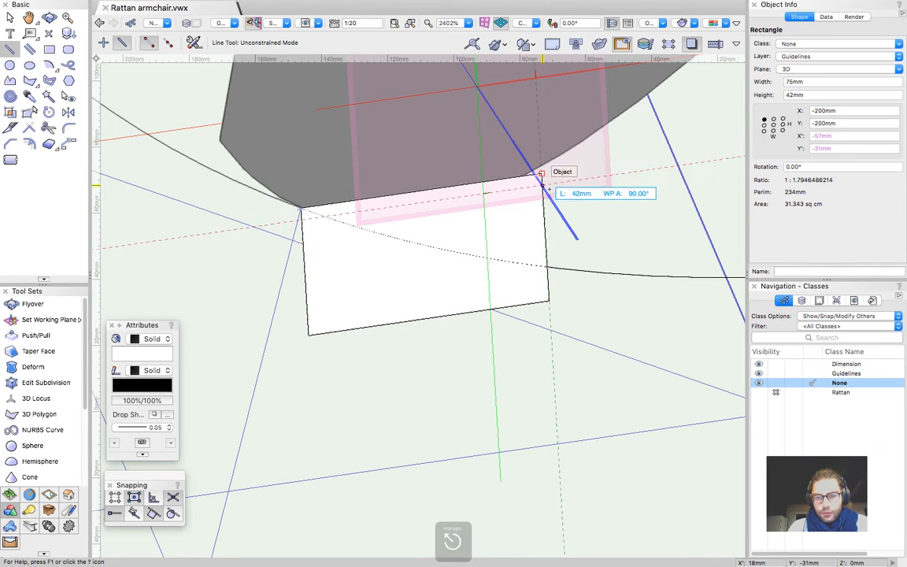
key(Escape)
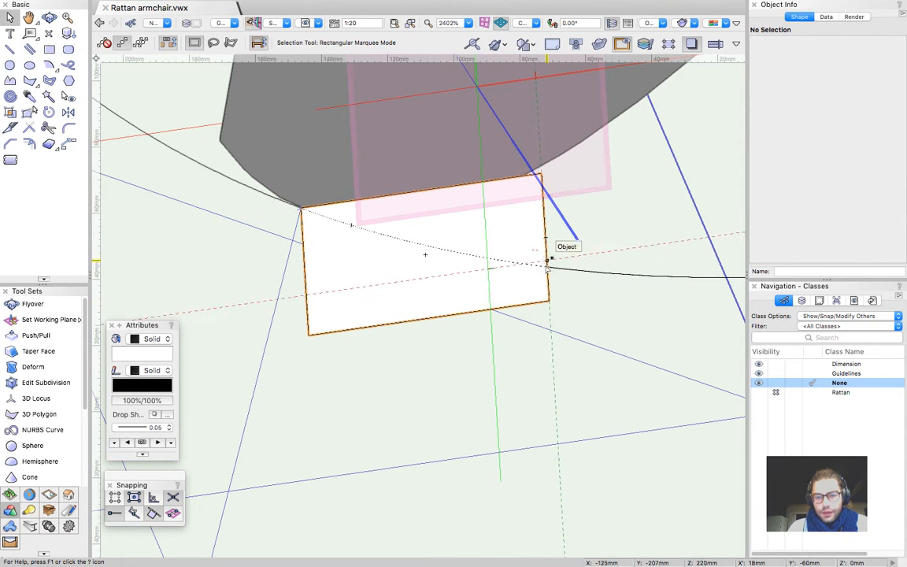
Try to turn the 75 mm wide rectangle into a NURBS surface and combine it with the crossing curve
click(520, 282)
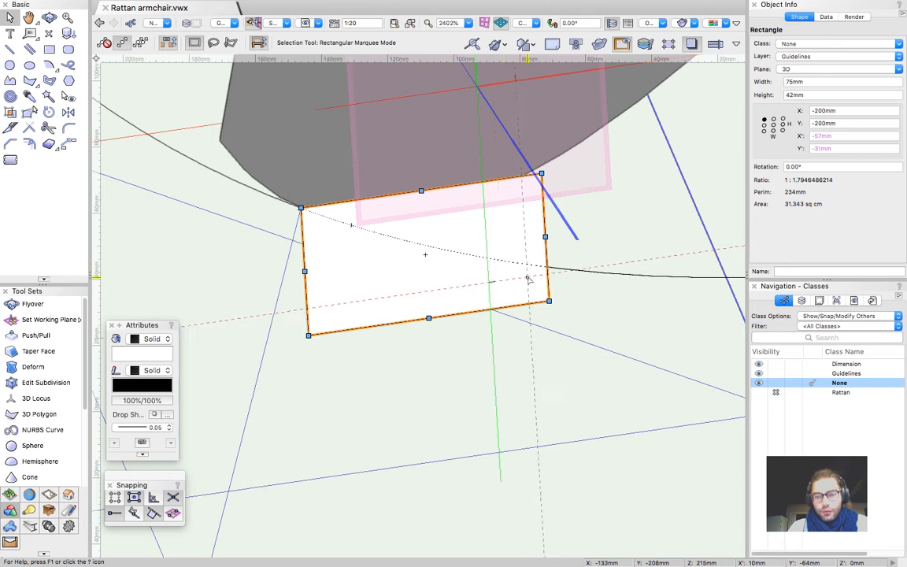
key(alt+super+k)
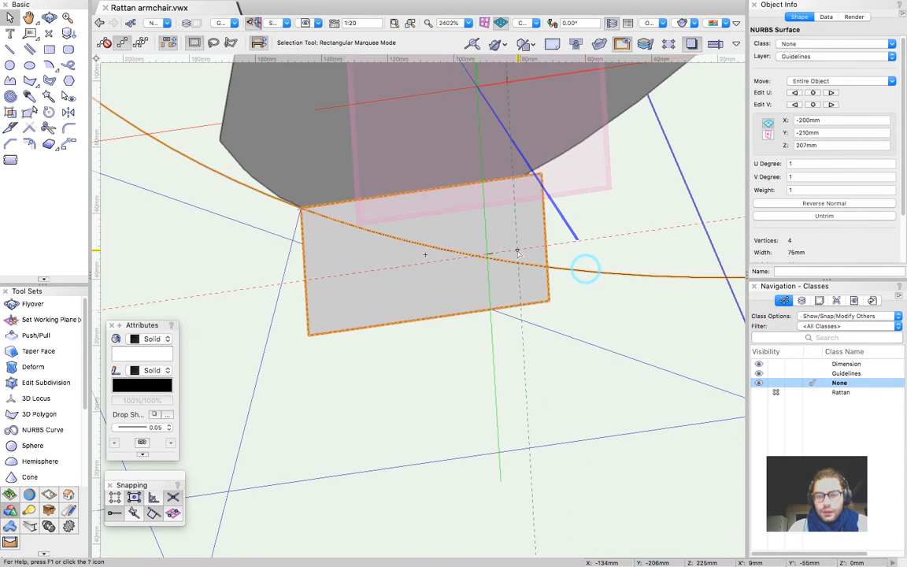
shift+click(583, 266)
key(alt+super+i)
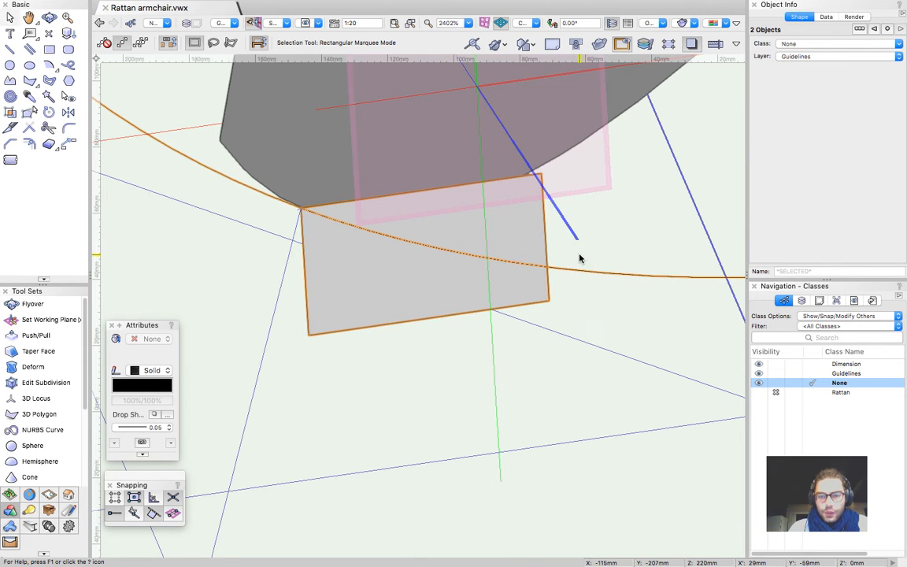
key(super+z)
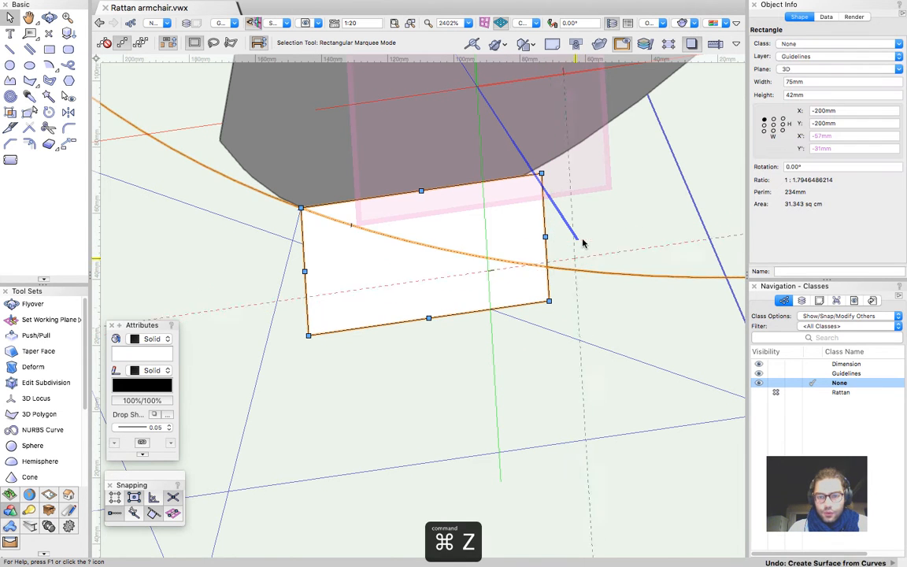
Trim the NURBS curve along the rectangle's far short edge with the Split tool in Line Trim mode, keeping the part crossing the rectangle
click(573, 272)
key(l)
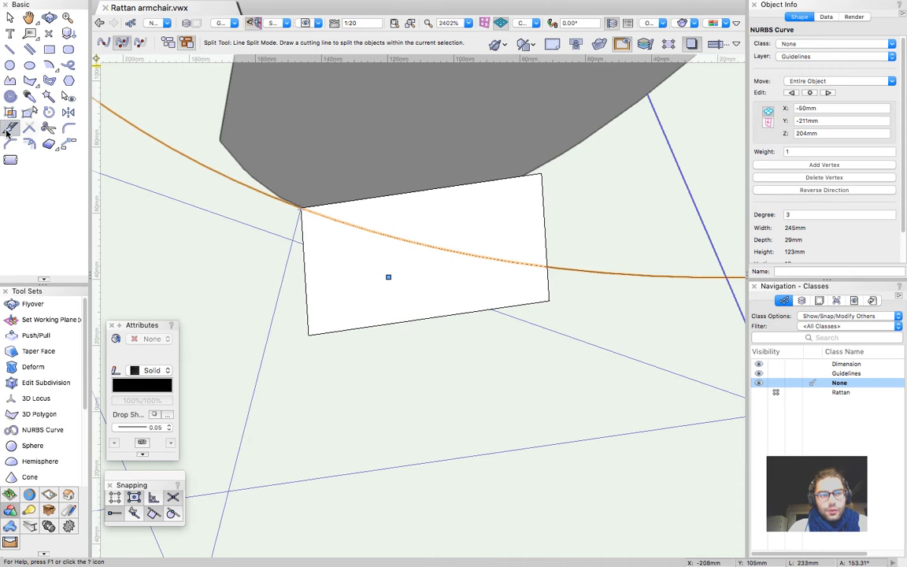
click(138, 43)
click(542, 174)
click(546, 301)
click(454, 324)
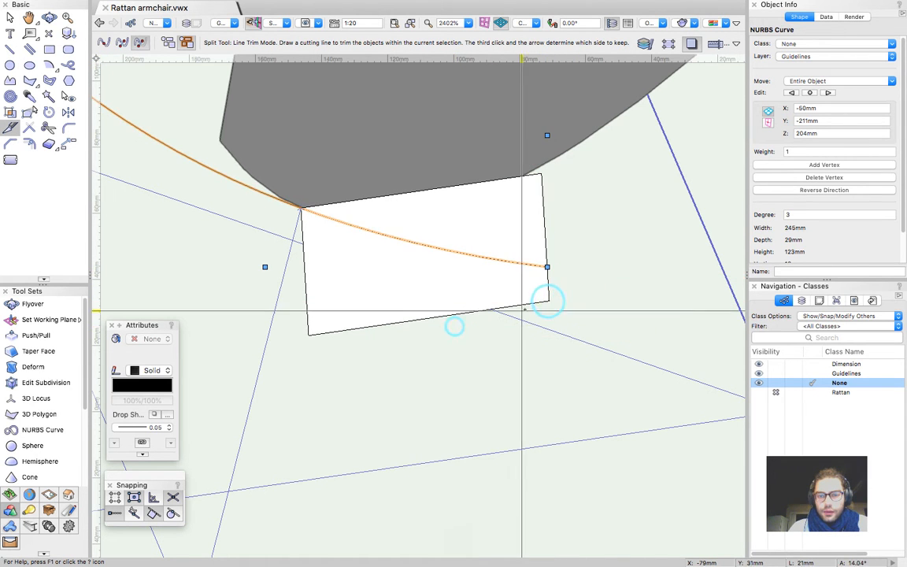
key(Escape)
Draw a straight line about 81 mm long from the rectangle's corner on the curve to the curve's trimmed end
scroll(454, 324, down, 2)
key(x)
click(462, 298)
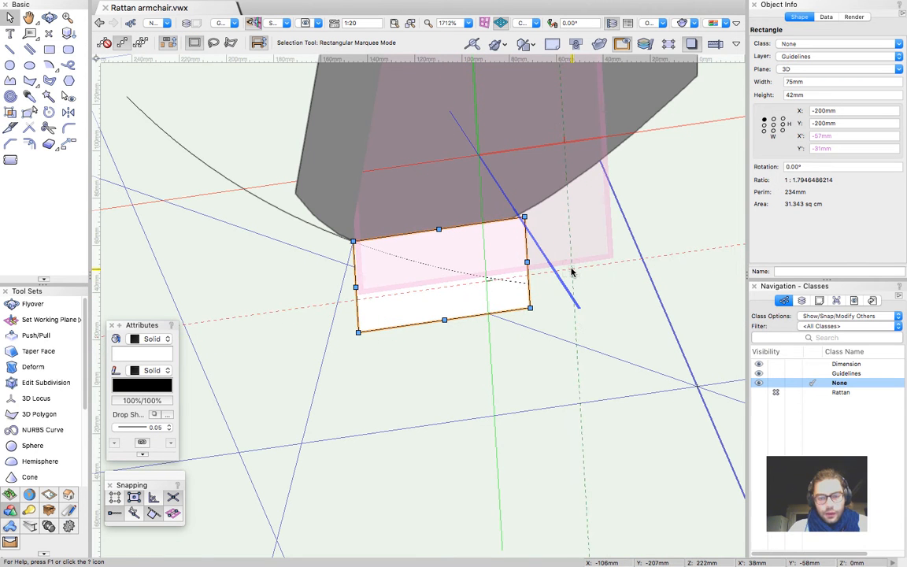
key(2)
click(352, 241)
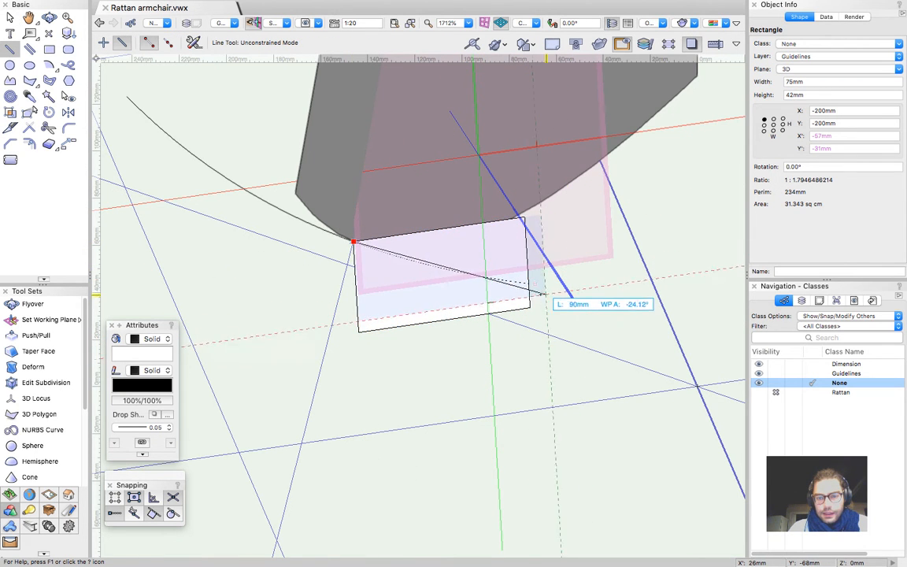
click(527, 283)
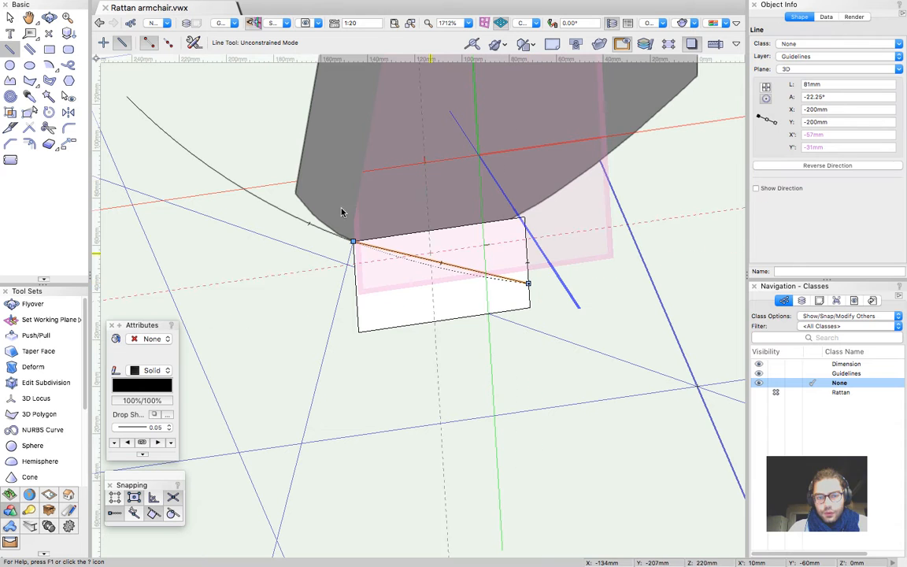
key(x)
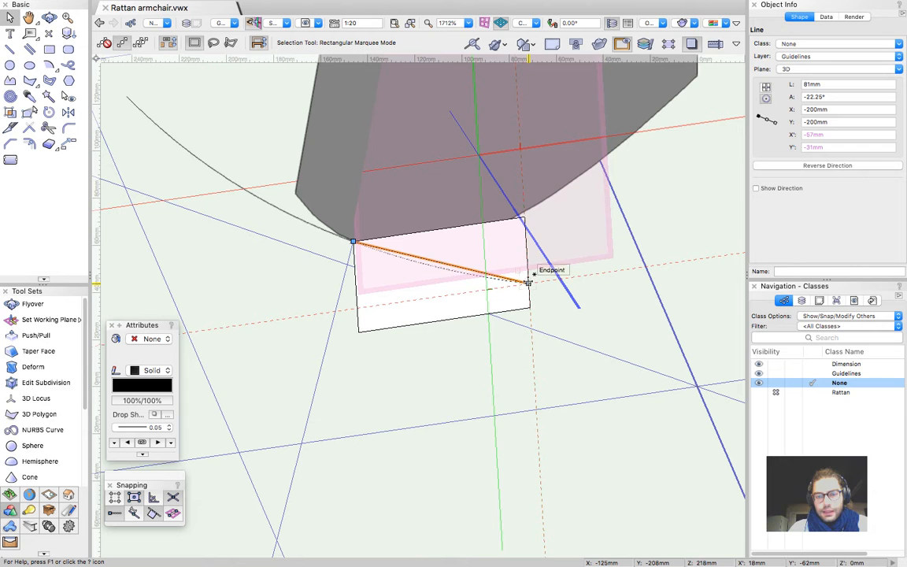
Delete the 75 mm wide helper rectangle
click(526, 257)
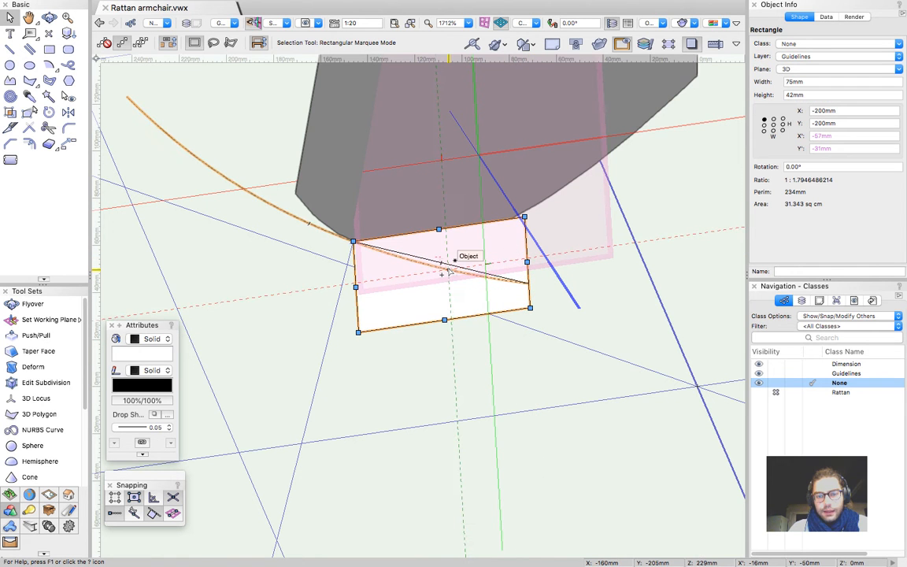
click(455, 264)
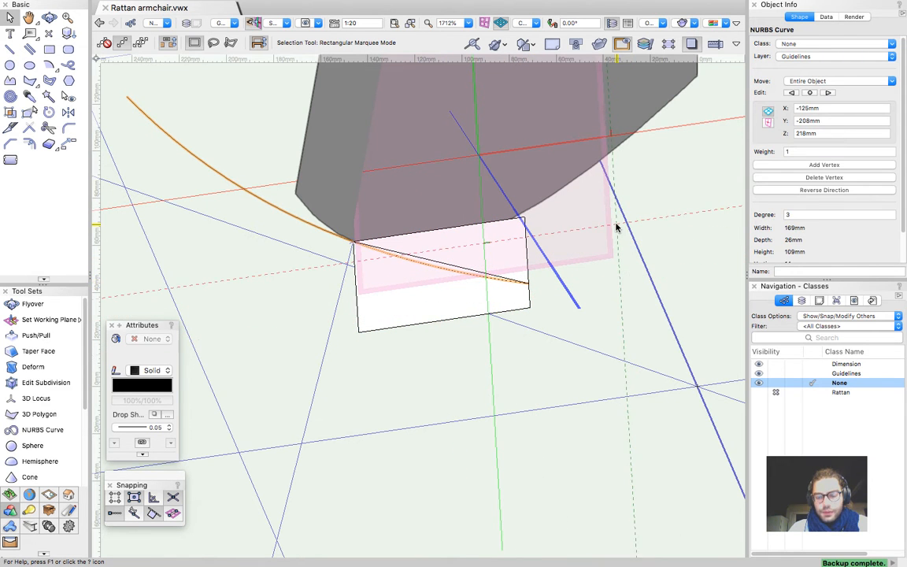
click(502, 255)
key(Delete)
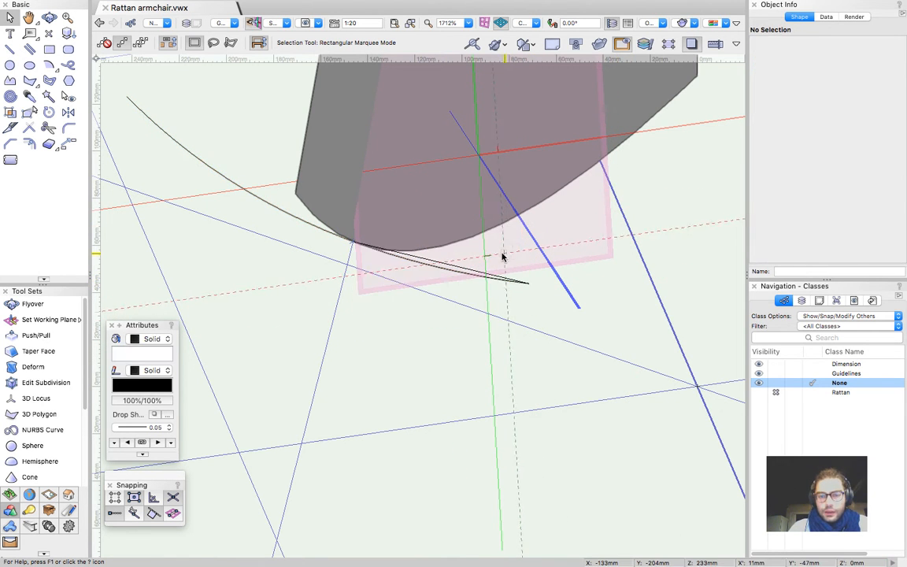
Set a three-point working plane with its origin at the line's start on the solid, X' toward the curve's trimmed end and Y' along the descending guideline
scroll(496, 266, down, 3)
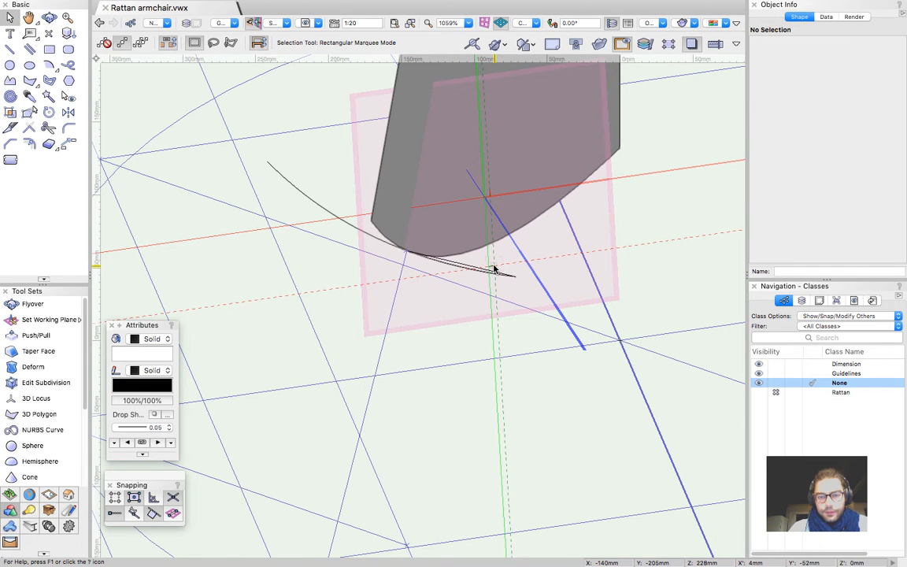
key(shift+c)
drag(516, 259, 505, 281)
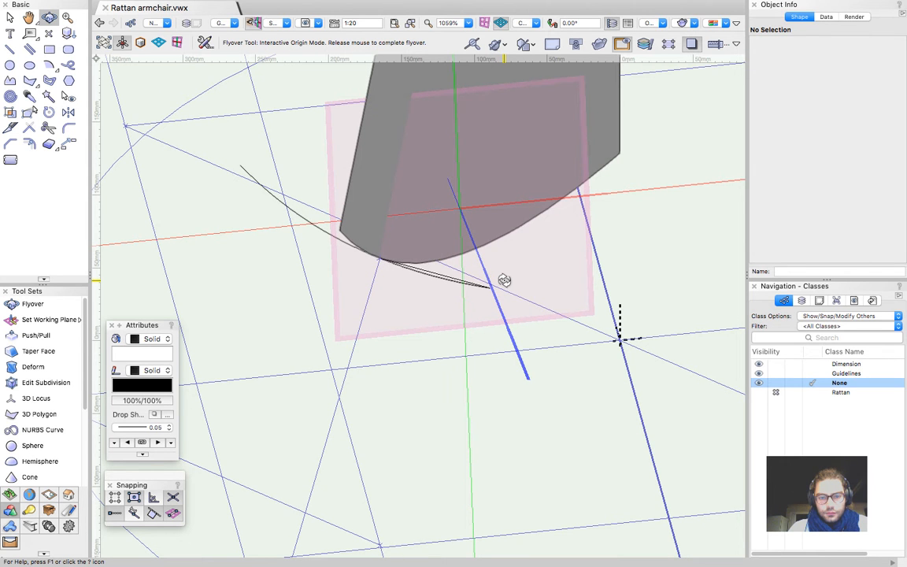
drag(505, 281, 580, 283)
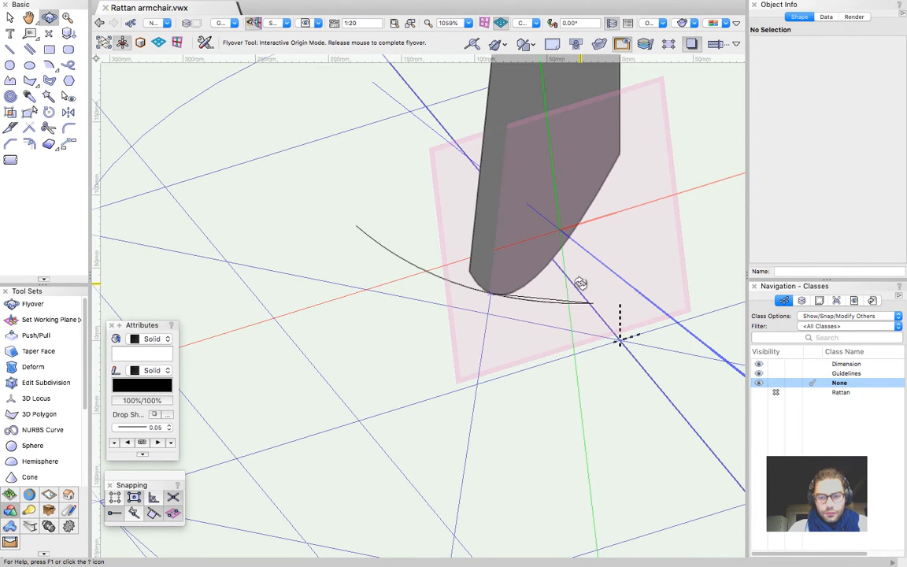
drag(580, 284, 575, 290)
scroll(349, 218, down, 3)
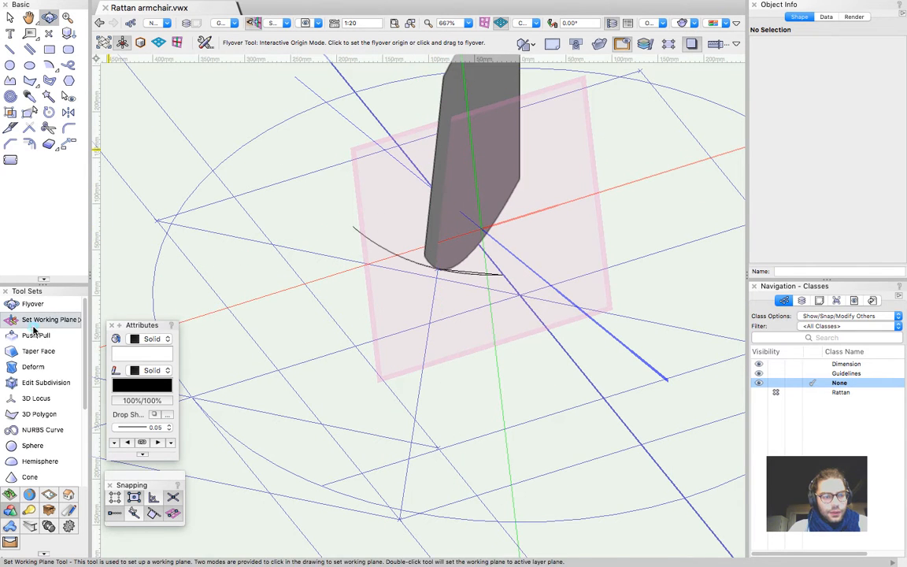
click(31, 322)
click(105, 42)
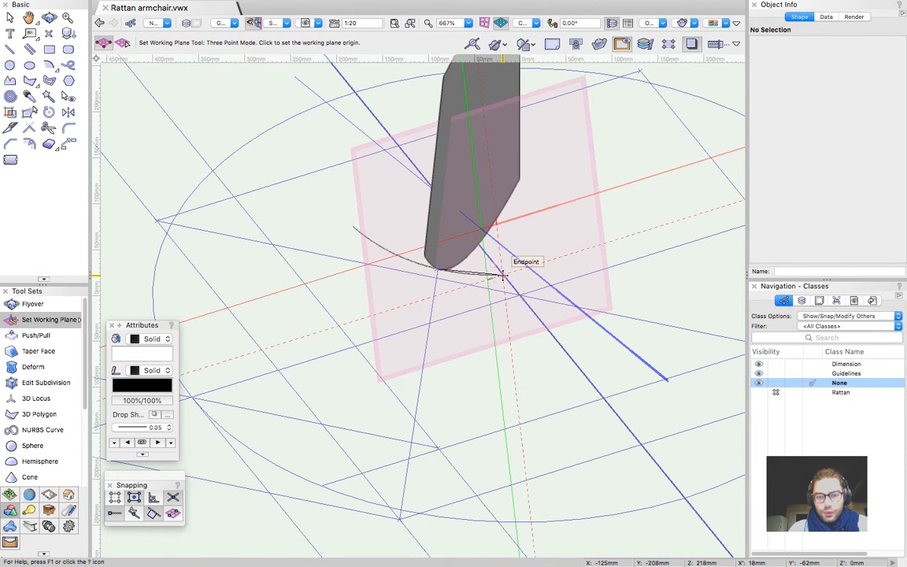
scroll(428, 268, up, 2)
scroll(429, 267, up, 3)
click(457, 270)
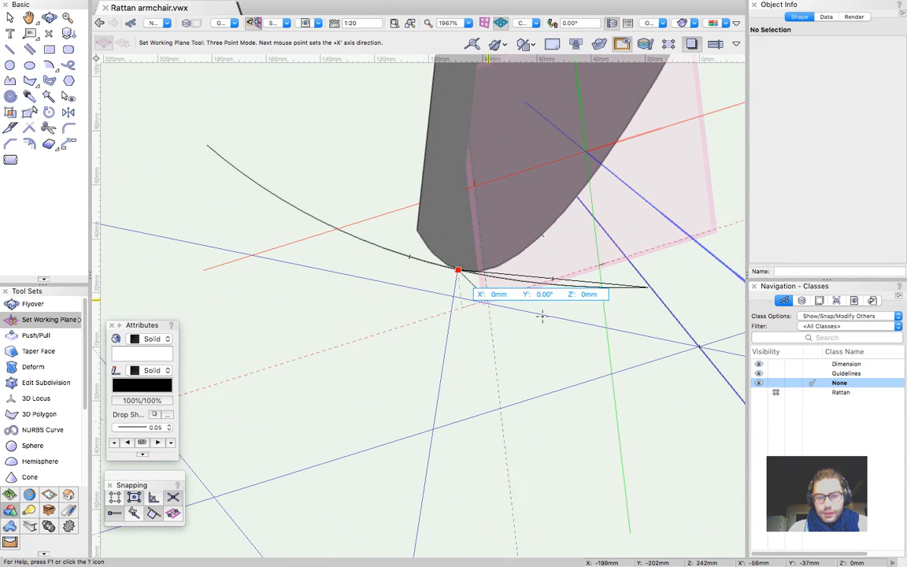
click(641, 277)
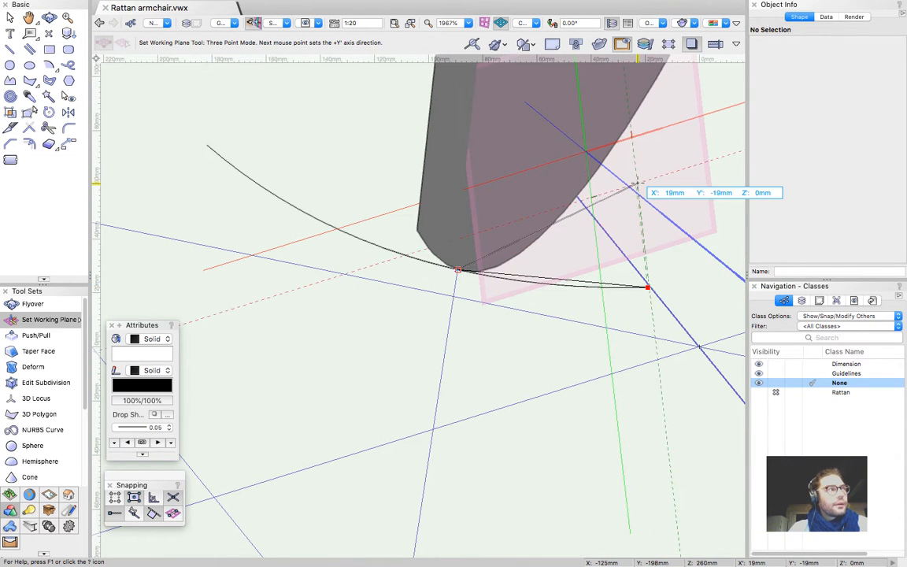
scroll(639, 183, down, 3)
click(536, 365)
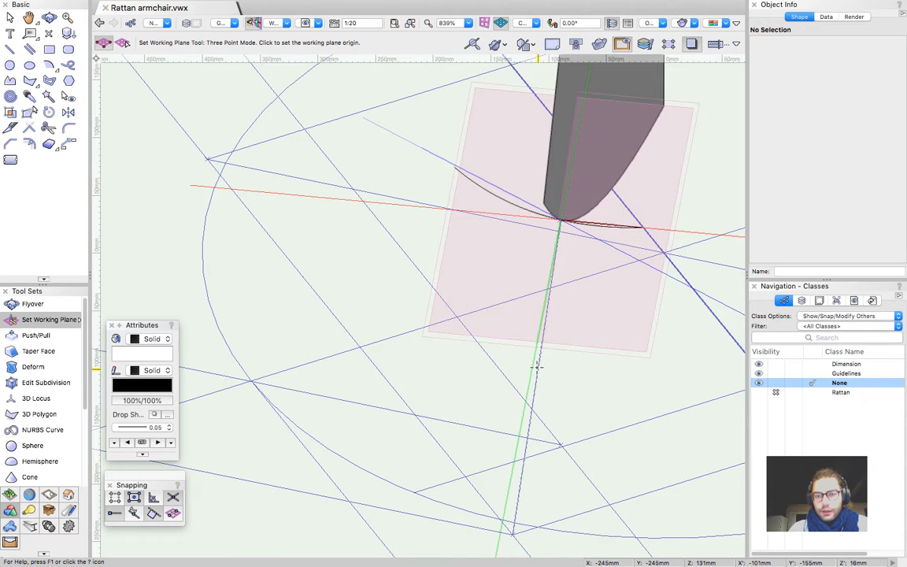
Rotate the working plane about Z' until Y' points to the descending guideline's lower end, and look straight at the plane
scroll(336, 303, down, 2)
scroll(545, 284, up, 1)
key(x)
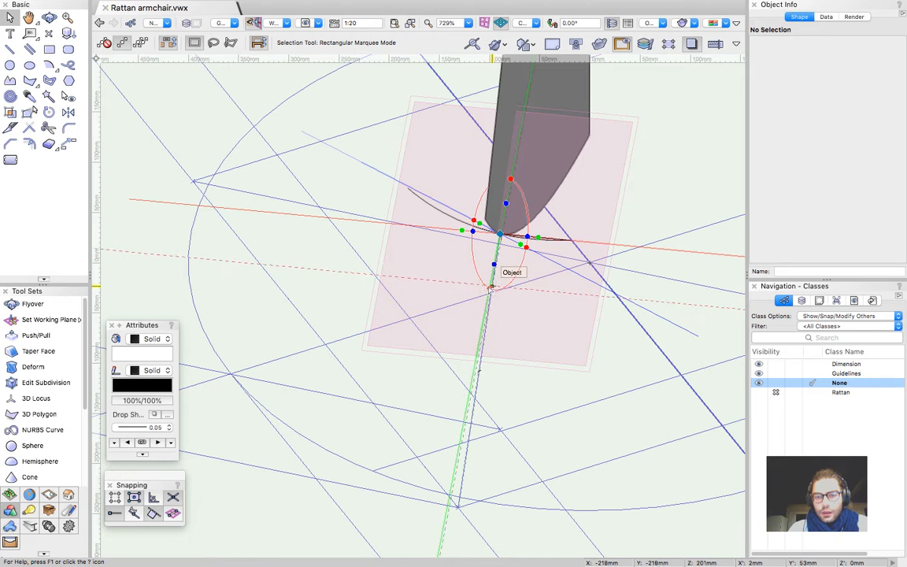
click(495, 262)
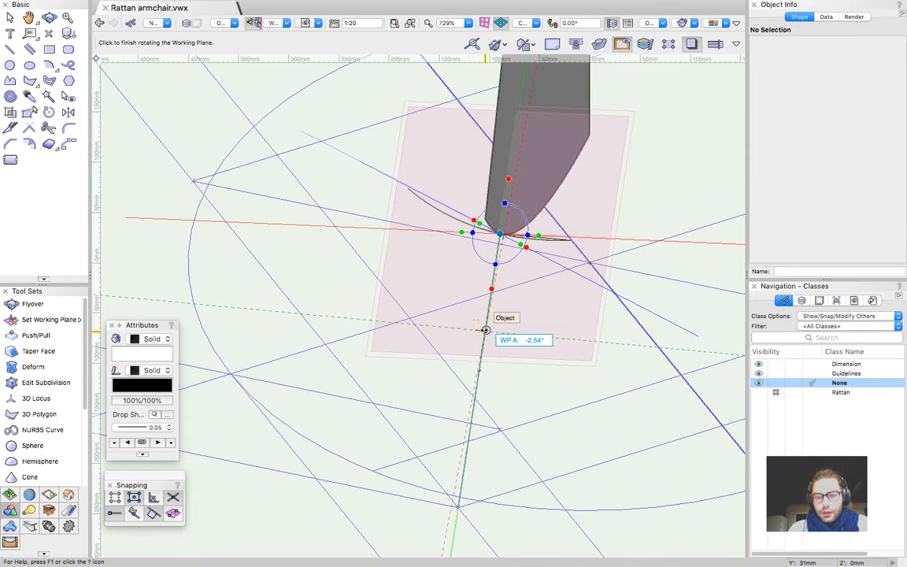
click(458, 507)
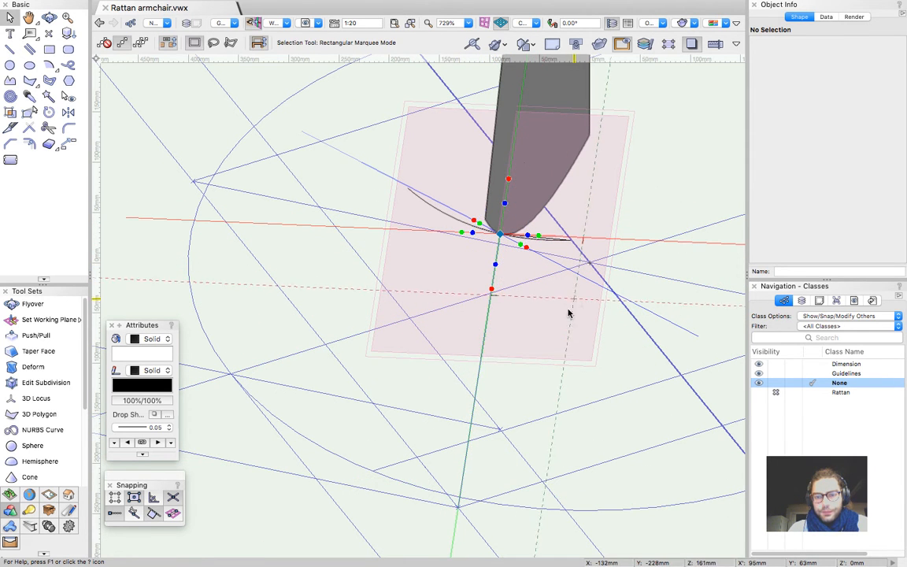
click(257, 25)
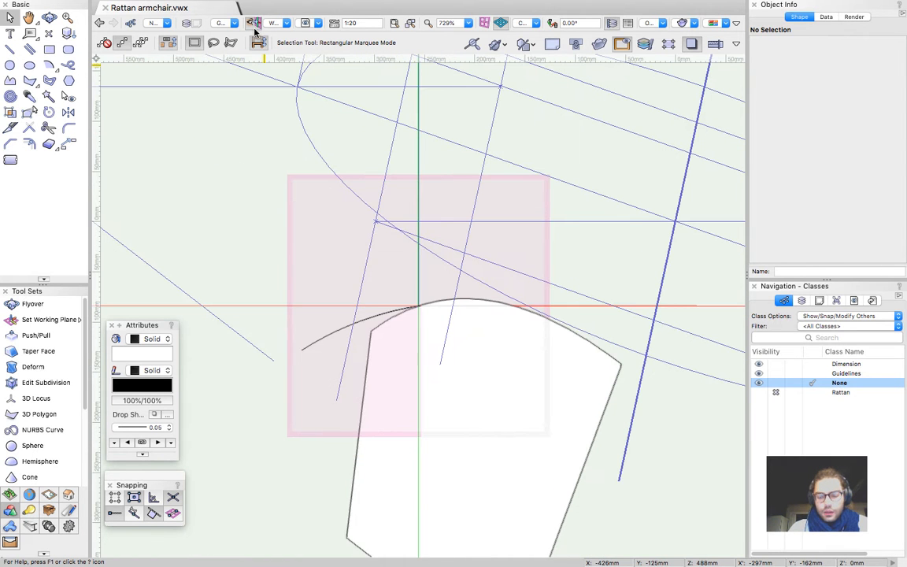
key(super+less)
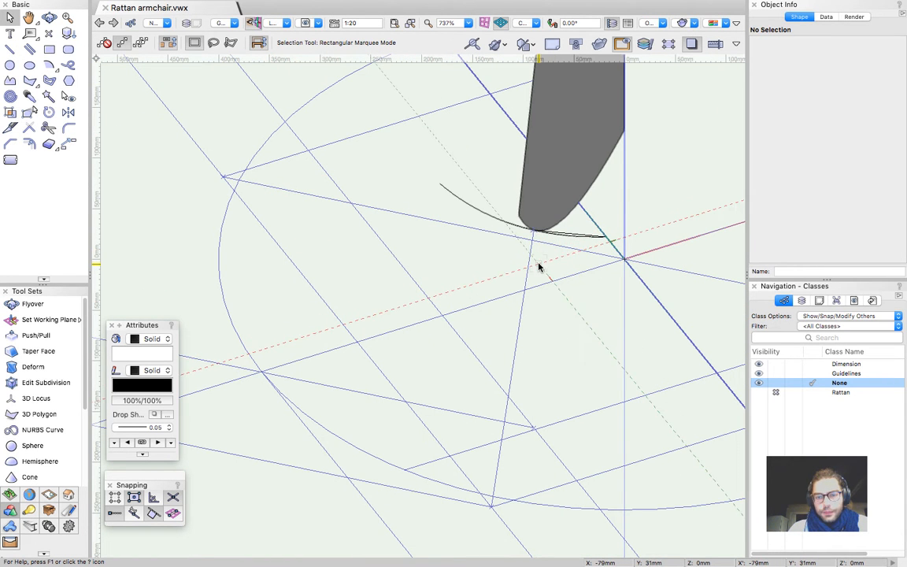
Set a three-point working plane at the line's start, X' along the descending guideline and Y' toward the curve's trimmed end, and look straight at it
key(shift+1)
click(533, 226)
click(518, 330)
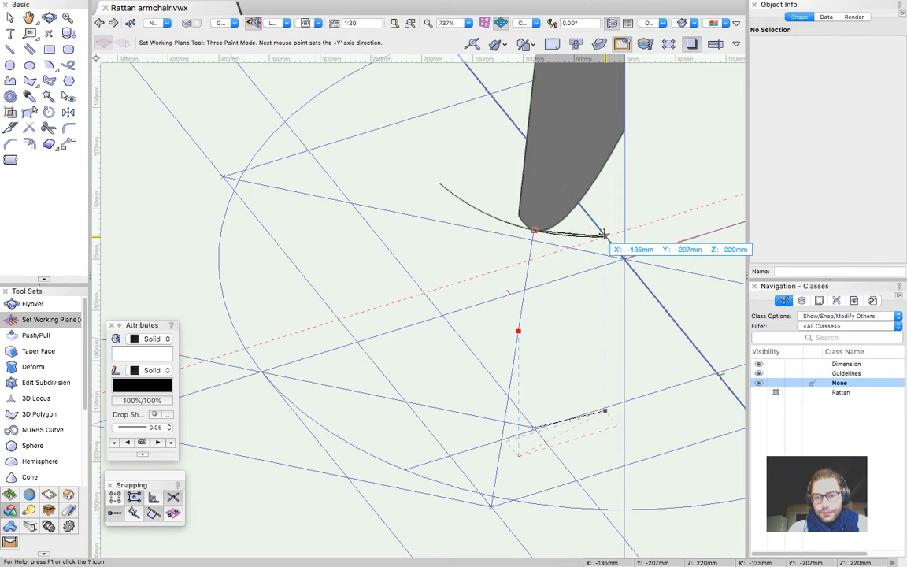
click(603, 233)
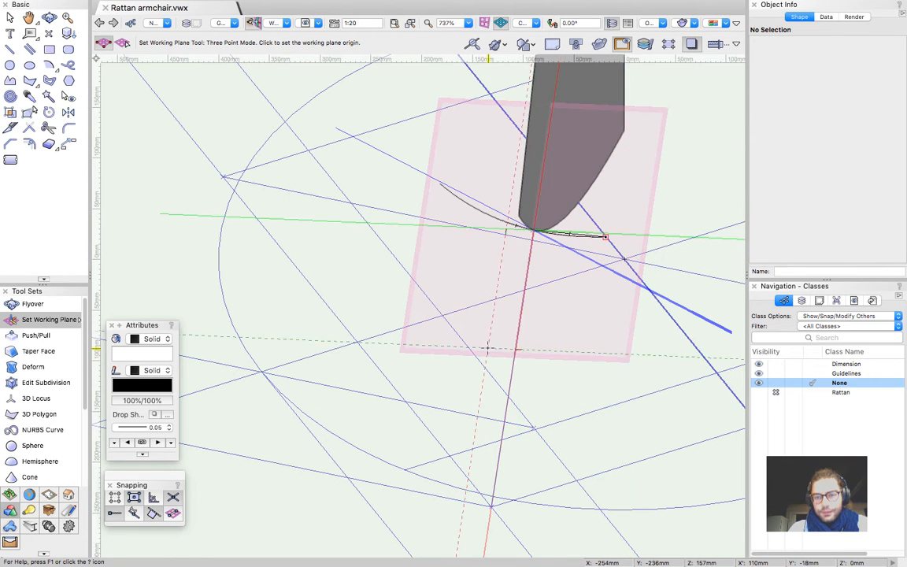
click(249, 24)
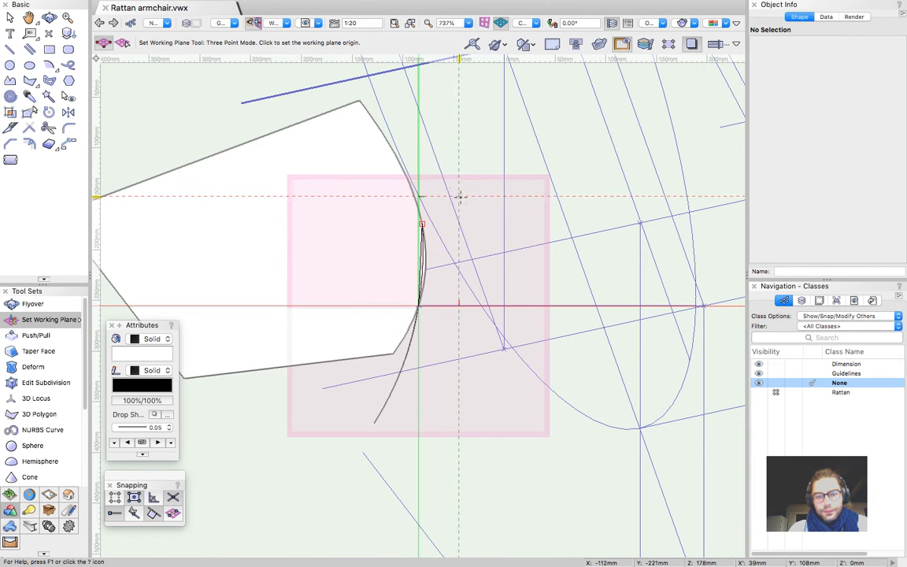
key(super+less)
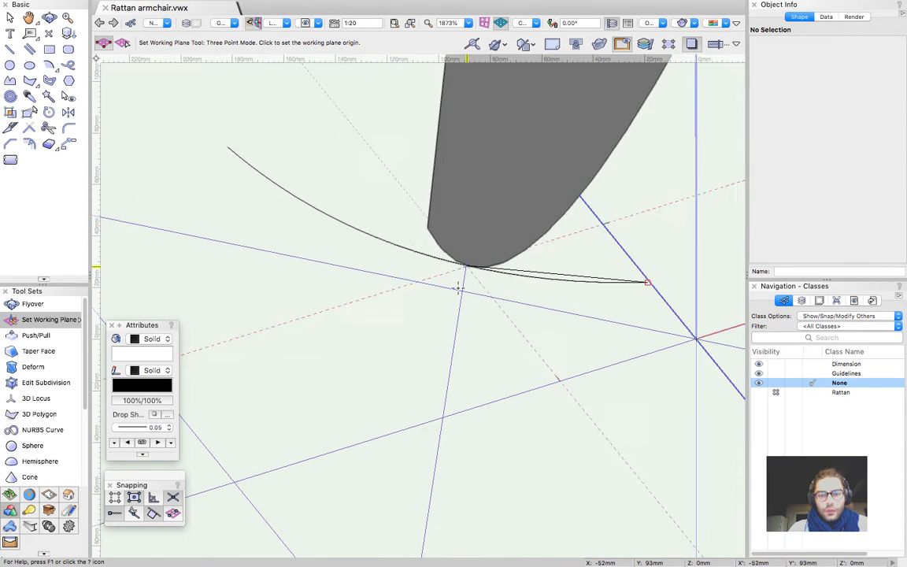
Redefine the three-point working plane at the line's start, X' down the guideline and Y' toward the straight line, and rotate it 90° about X'
click(466, 266)
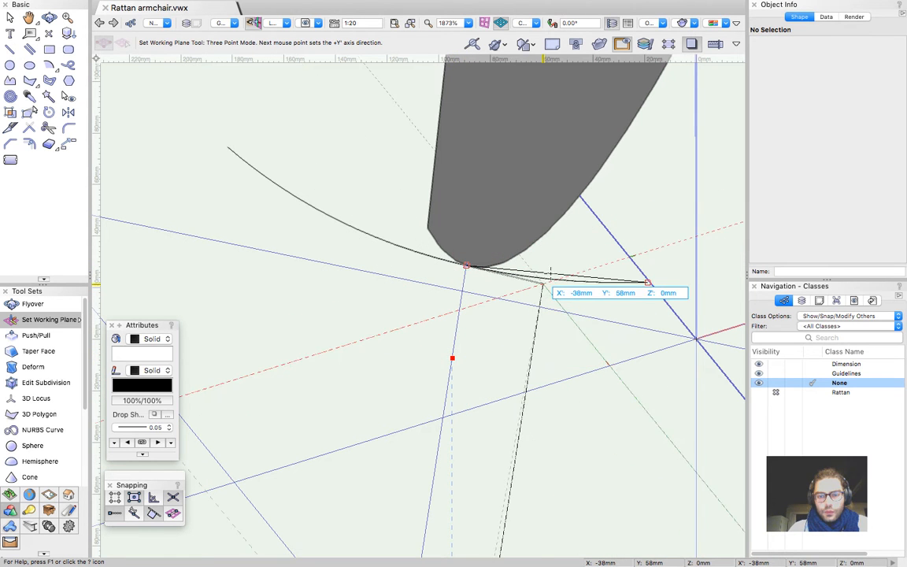
click(568, 274)
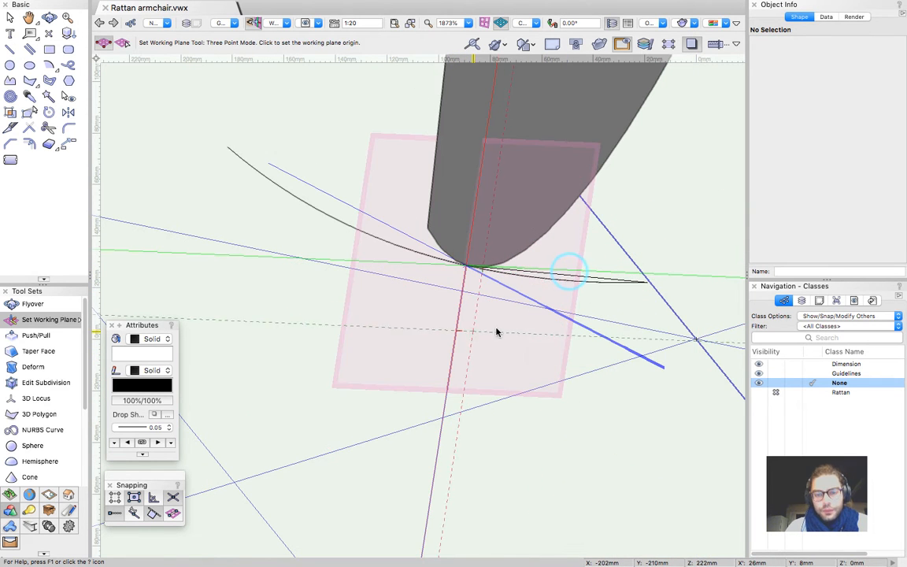
key(x)
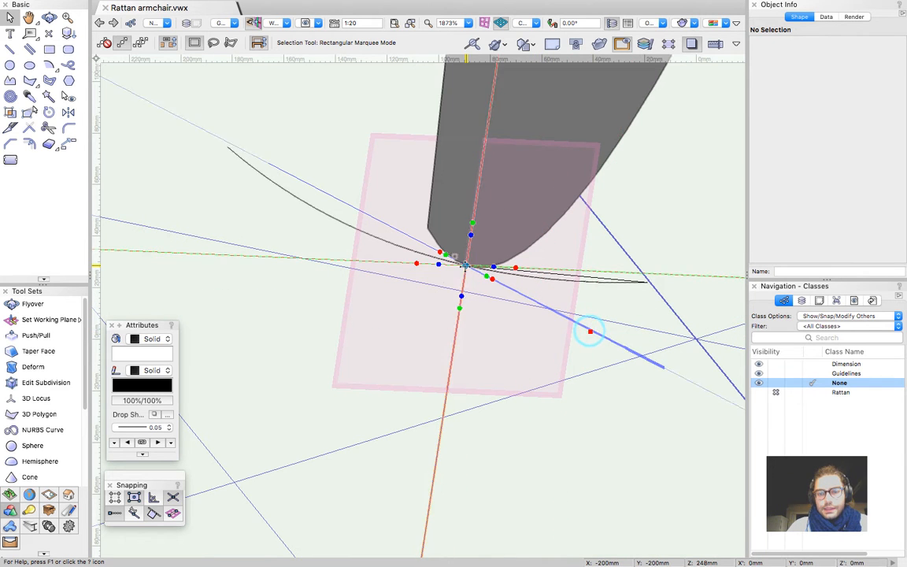
click(491, 279)
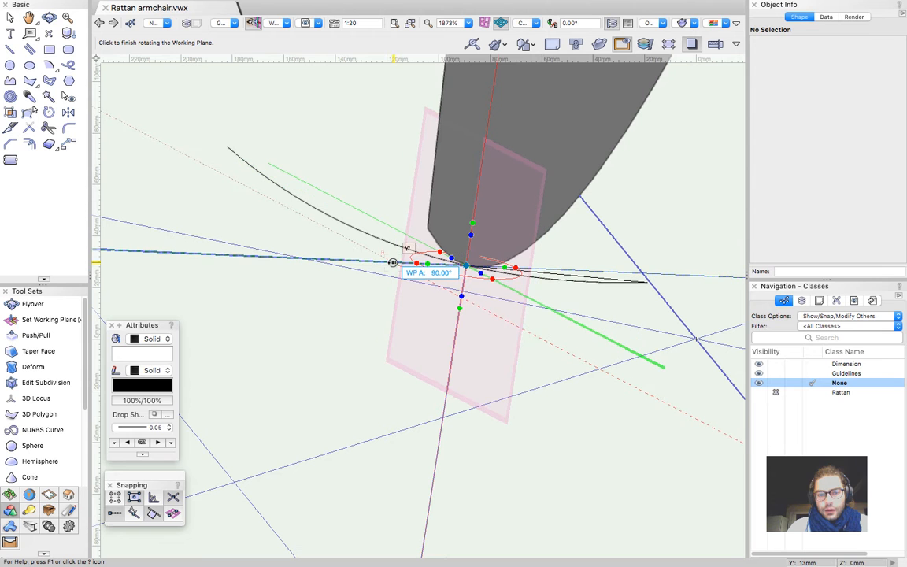
click(392, 262)
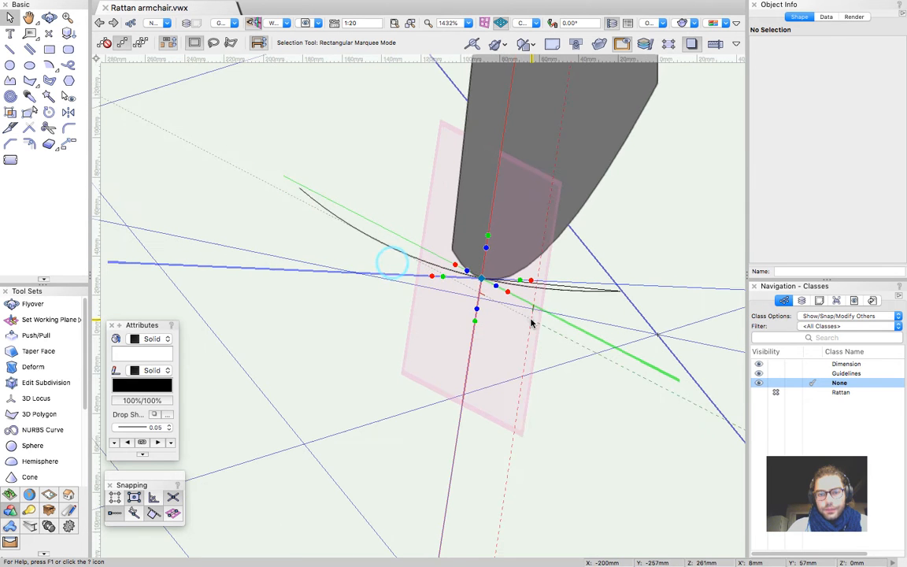
Draw a rectangle about 61 by 48 mm on the working plane, starting with one corner at the plane's origin
drag(517, 318, 471, 257)
drag(532, 379, 573, 360)
scroll(564, 324, up, 5)
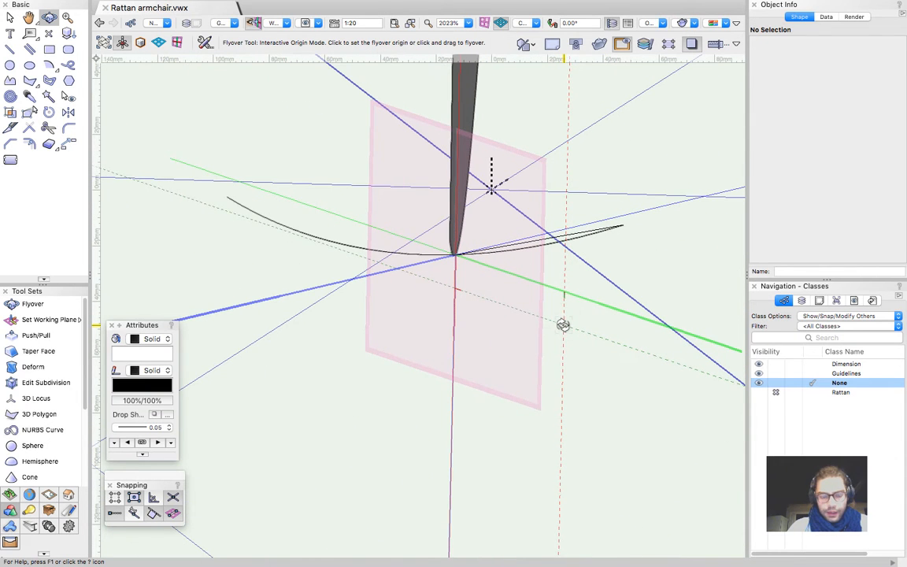
key(2)
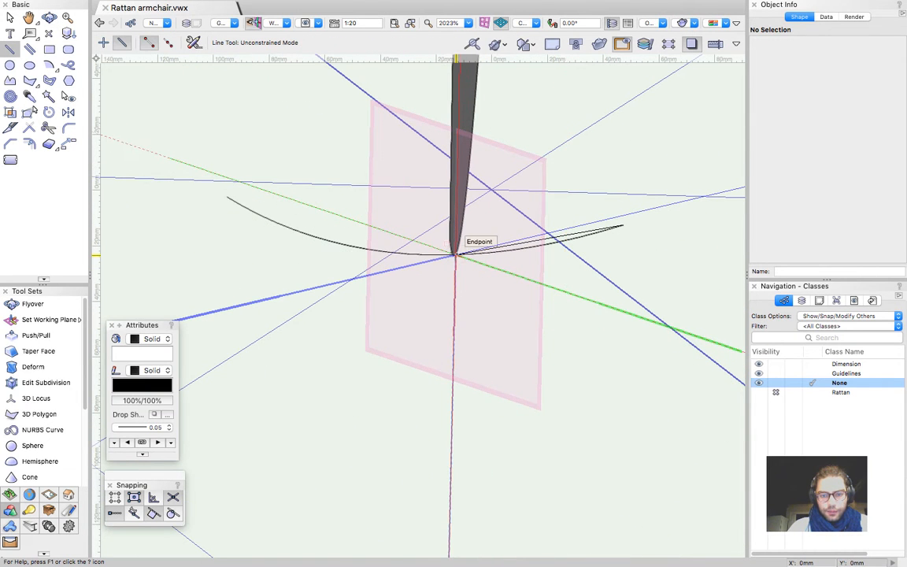
key(4)
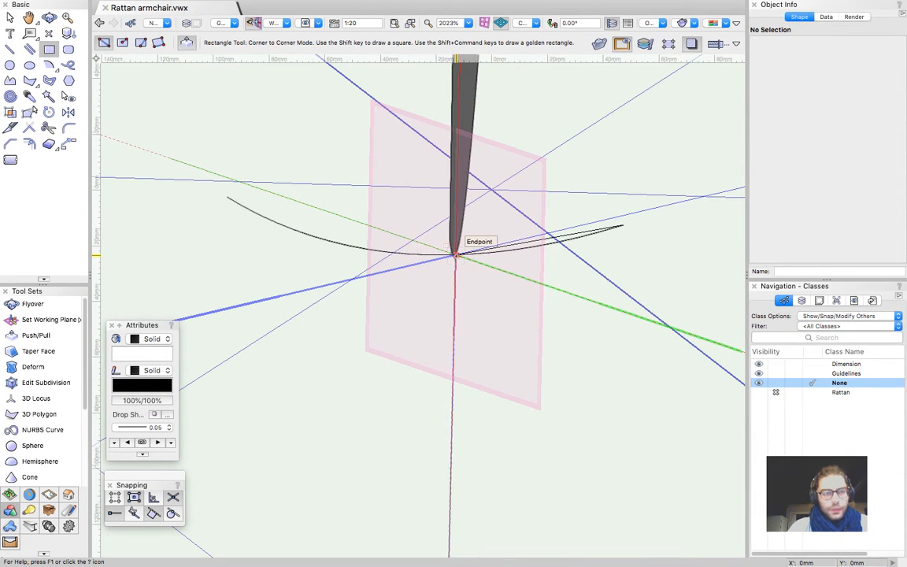
click(455, 254)
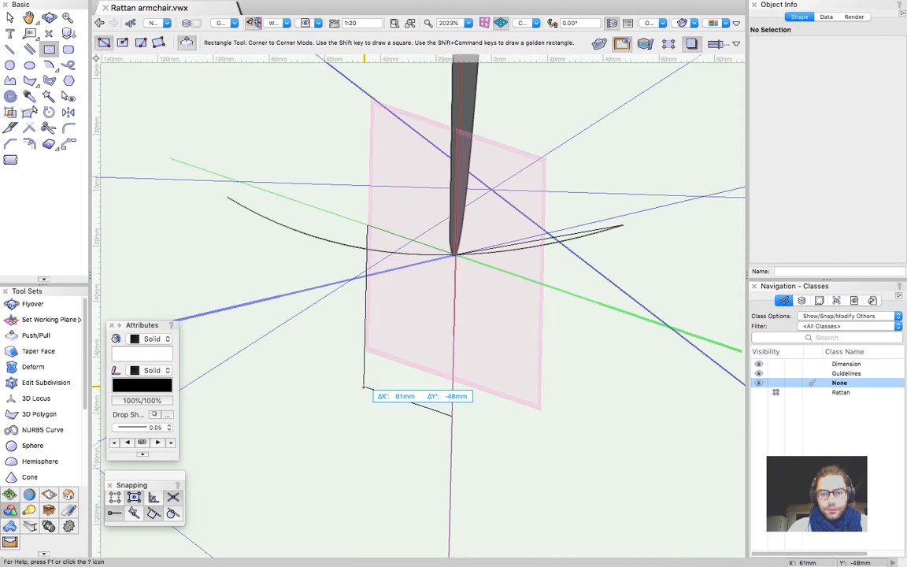
click(364, 385)
key(x)
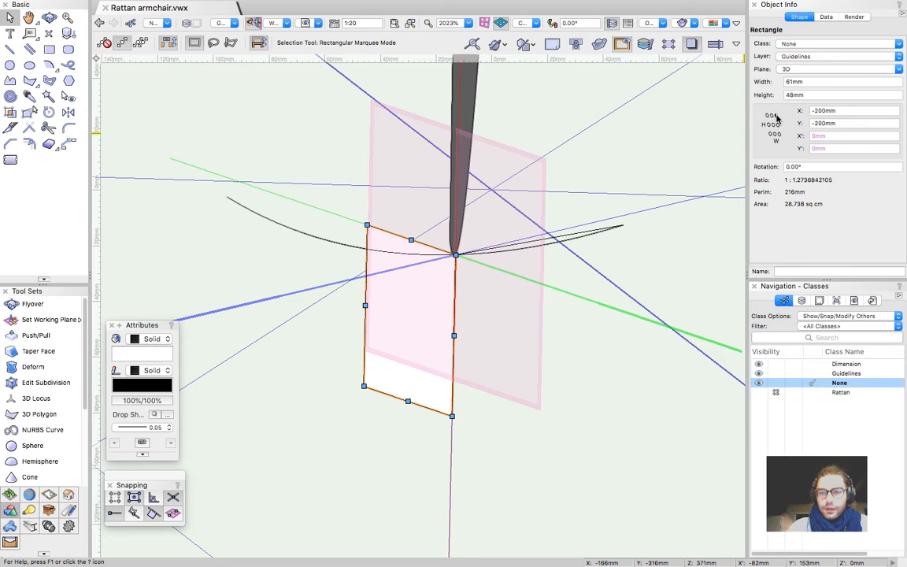
Set the rectangle's height to 75 mm
click(815, 83)
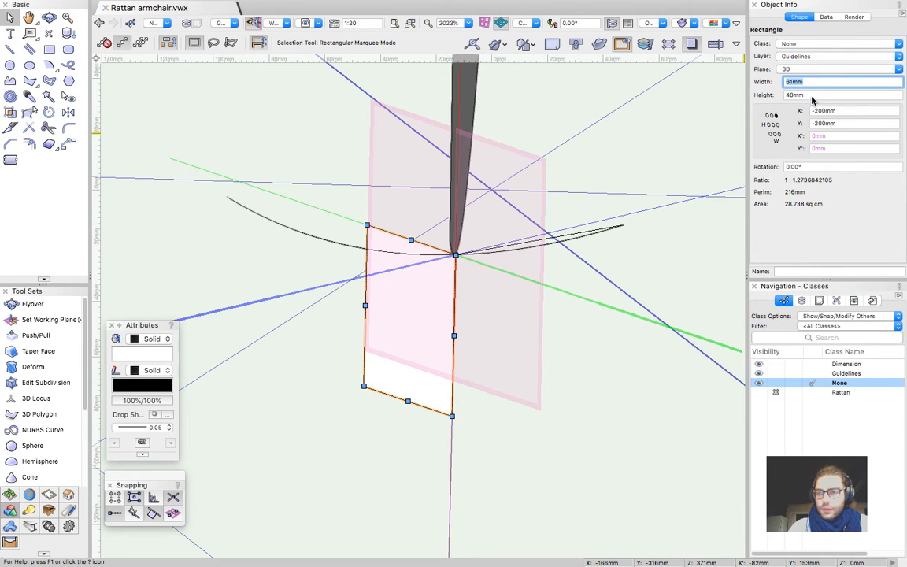
click(817, 96)
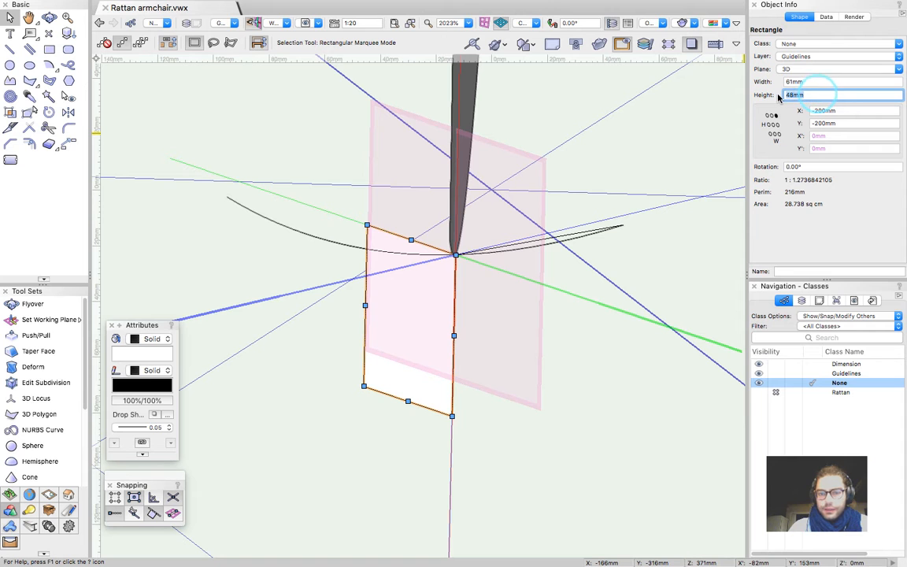
text(75)
key(Return)
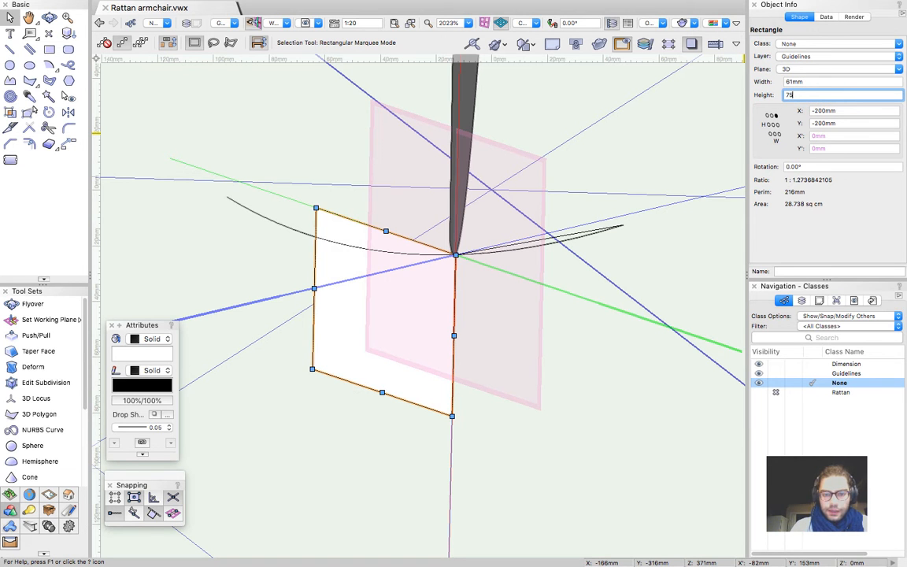
Draw a 75 mm line along the rectangle's upper edge from the working plane's origin to its far corner, and delete the helper rectangle
scroll(429, 260, down, 1)
super+middle_drag(488, 286, 453, 292)
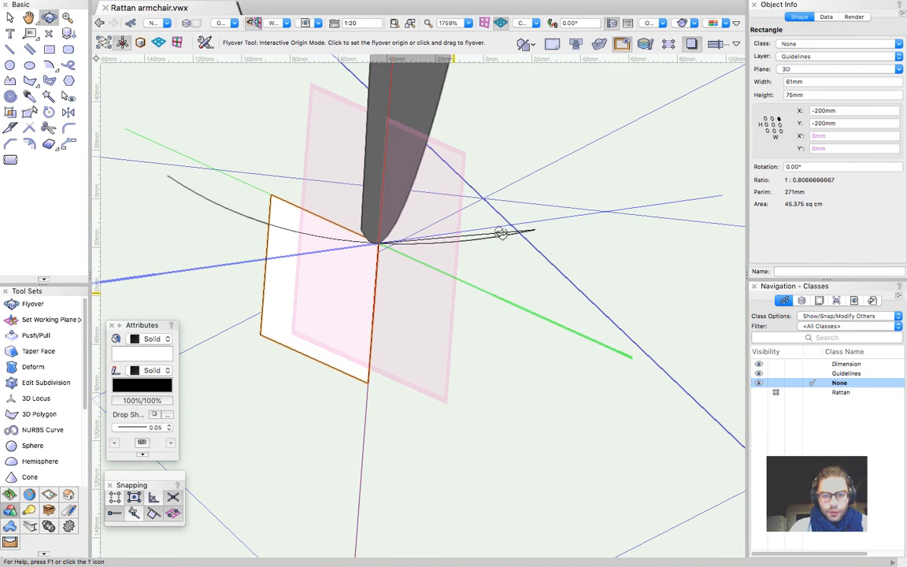
click(378, 243)
click(271, 194)
key(x)
click(312, 307)
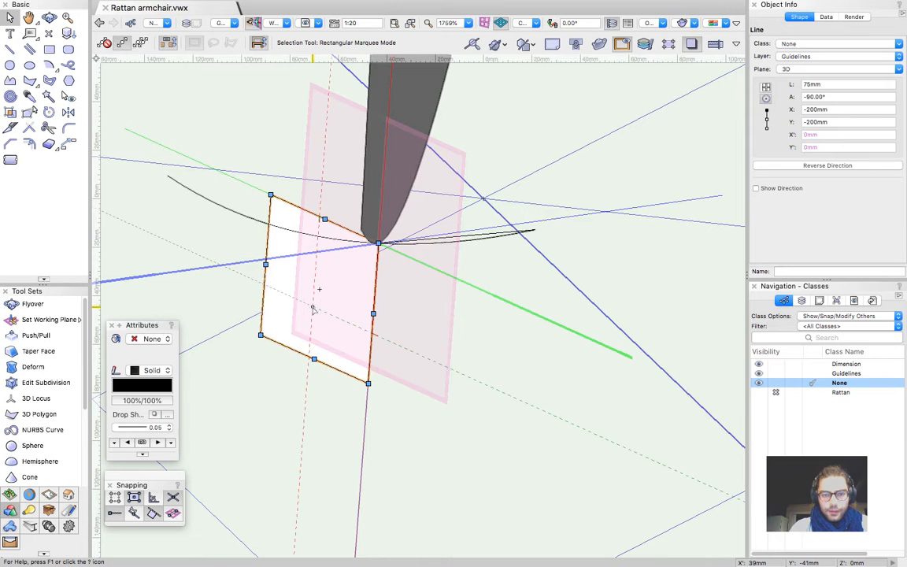
key(Delete)
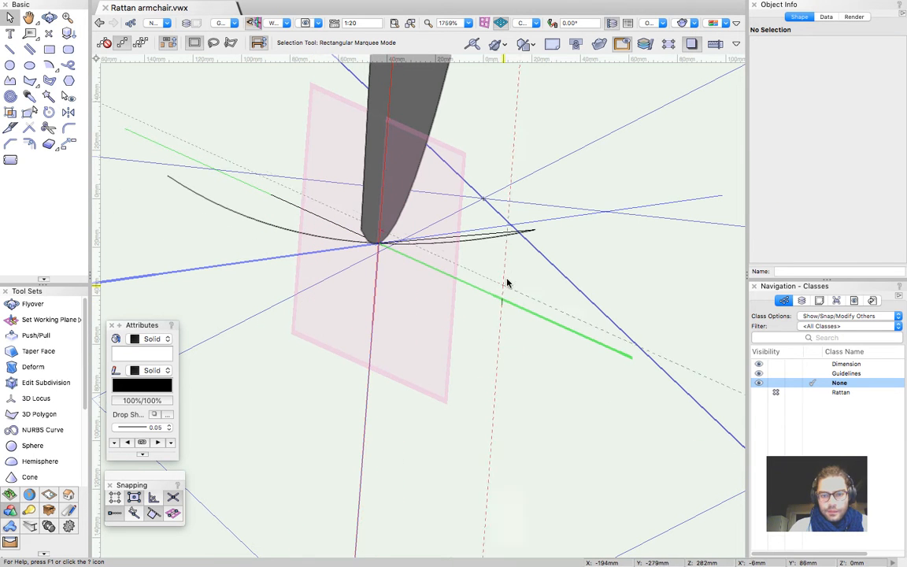
Remove the grey solid standing over the guide curve and construction lines
key(shift+c)
drag(541, 285, 478, 326)
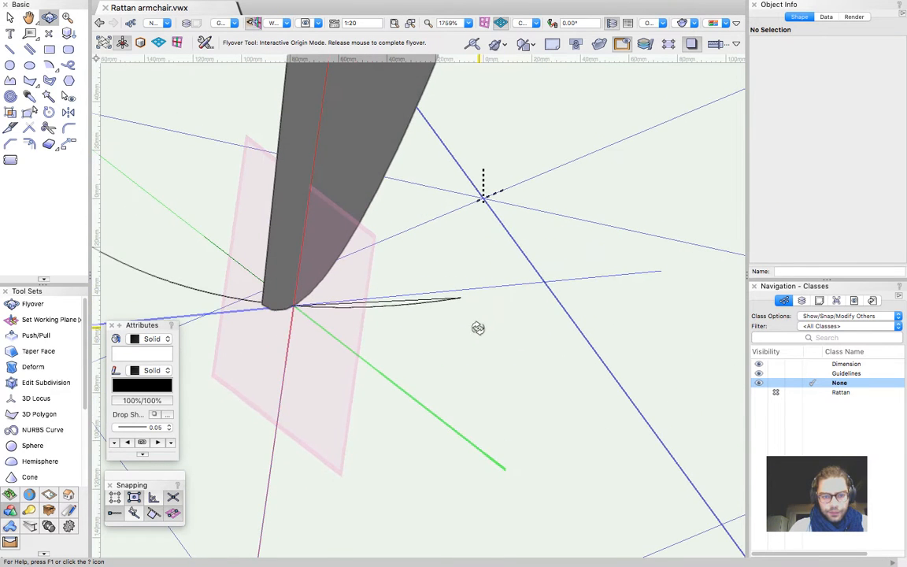
drag(494, 292, 425, 223)
key(x)
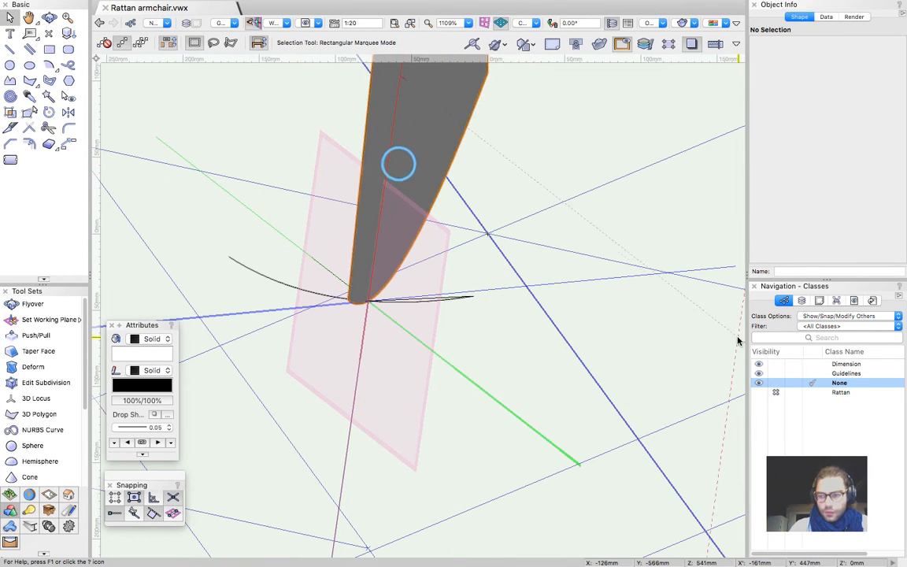
click(399, 162)
click(812, 383)
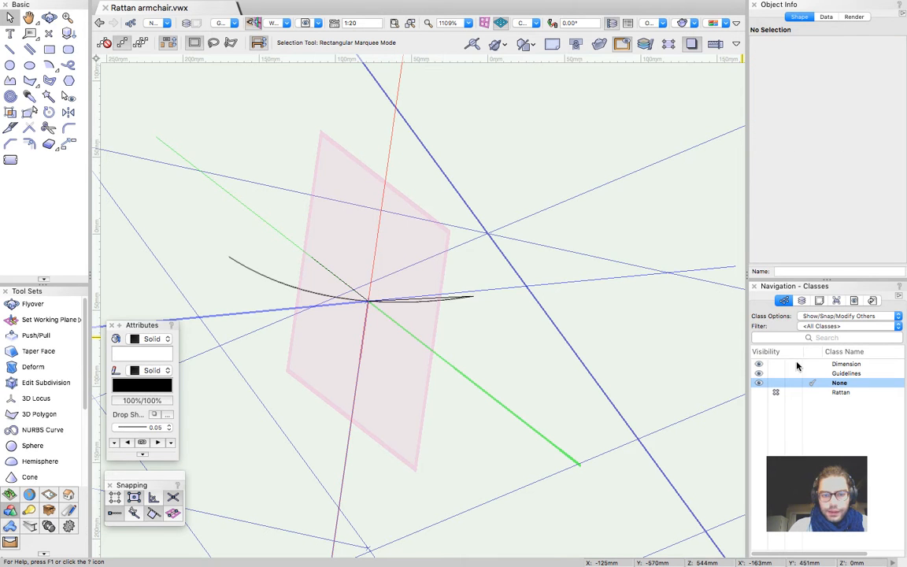
Set the length of the straight line running to the curve's trimmed end to 80 mm
scroll(366, 304, up, 3)
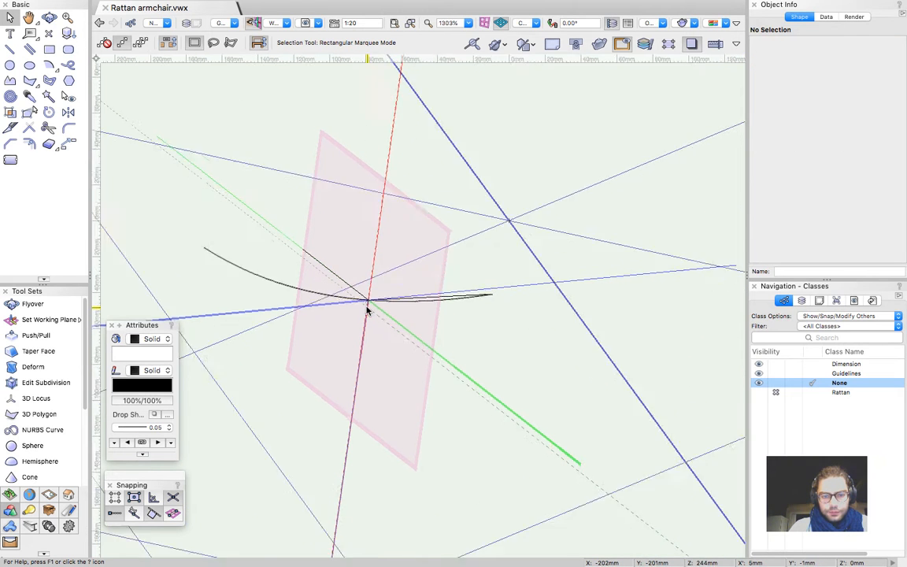
click(326, 264)
mouse_move(466, 300)
shift+middle_down()
mouse_move(392, 329)
mouse_move(449, 300)
mouse_move(454, 308)
shift+middle_up()
click(419, 305)
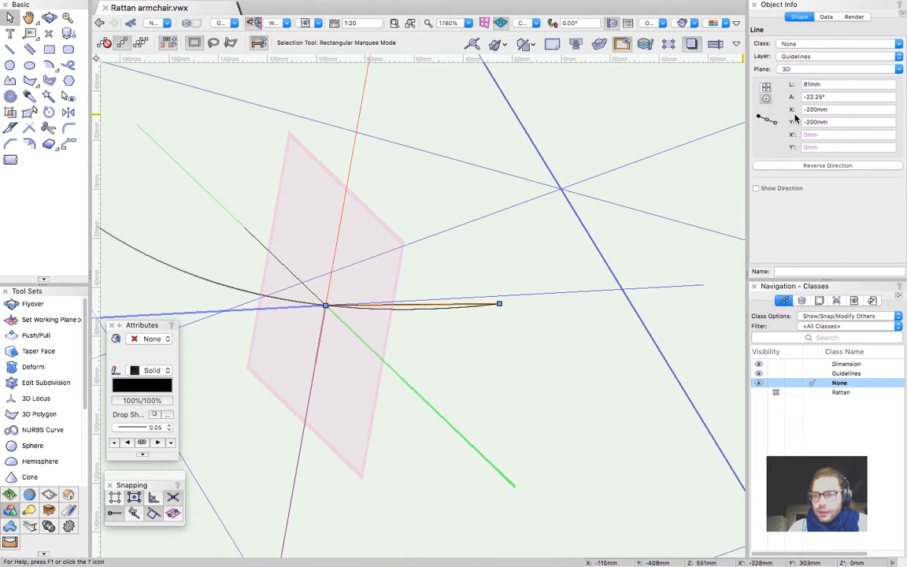
click(809, 83)
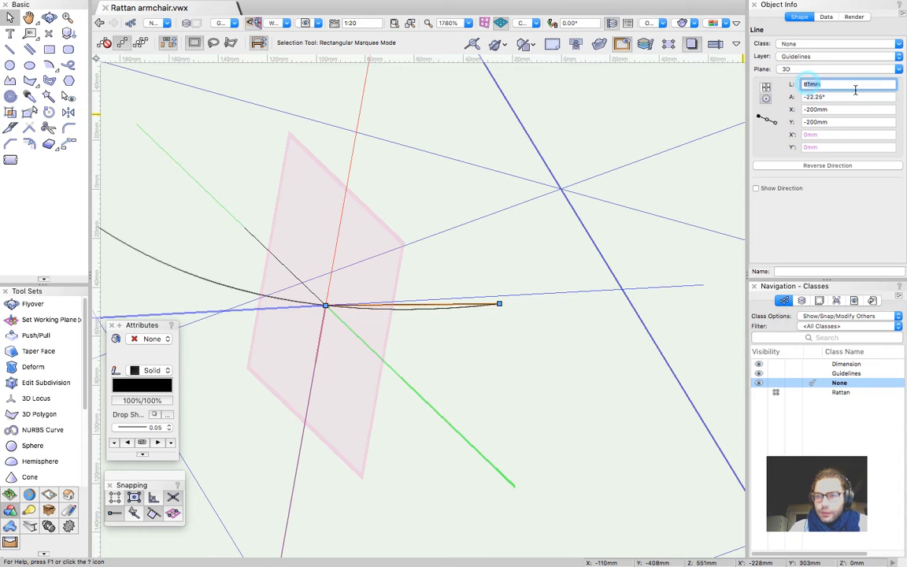
text(80)
key(Return)
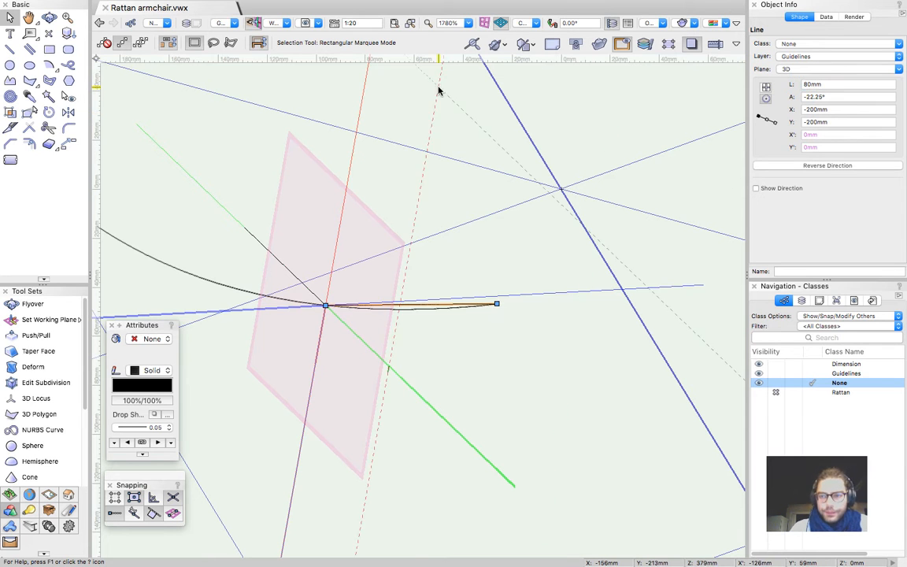
Try to change the 75 mm line's length using its other endpoint as the reference, and undo the edit
click(273, 256)
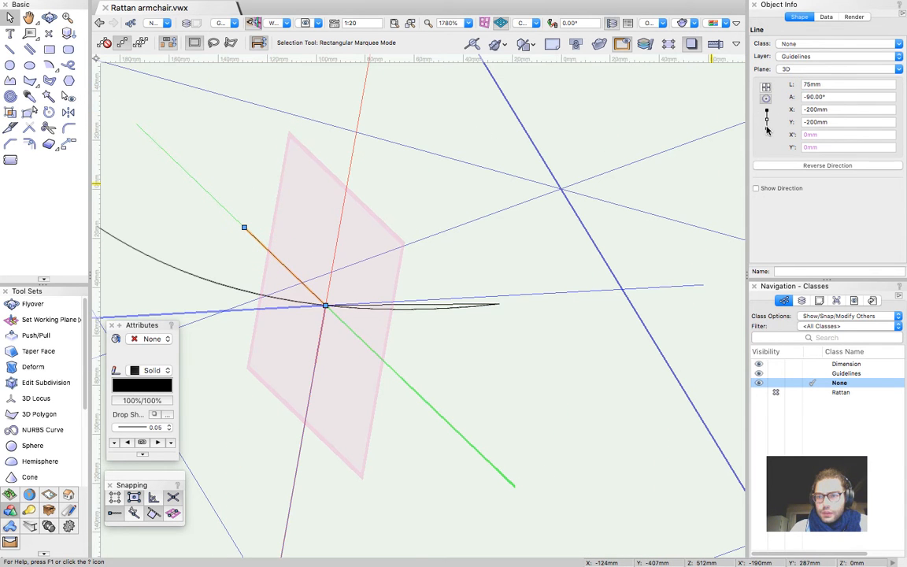
click(830, 85)
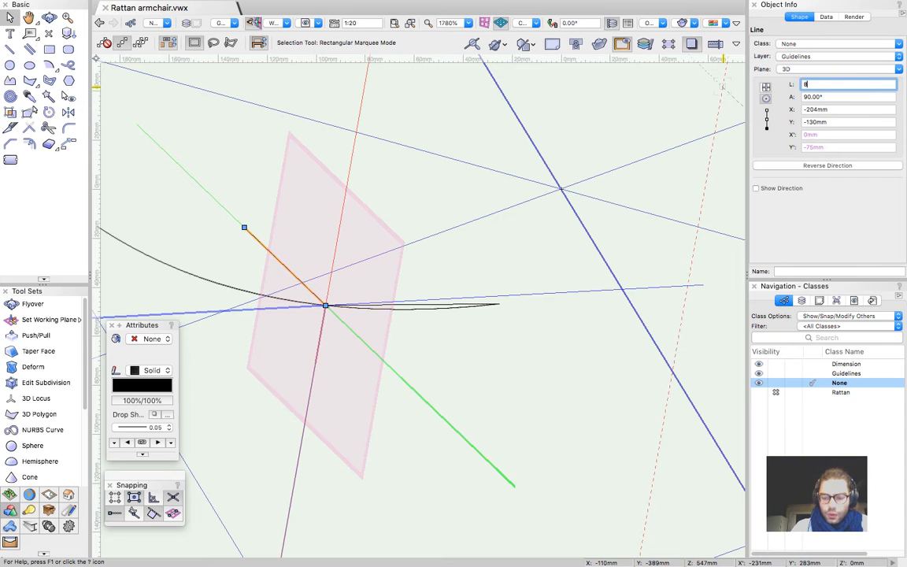
key(Return)
key(super+z)
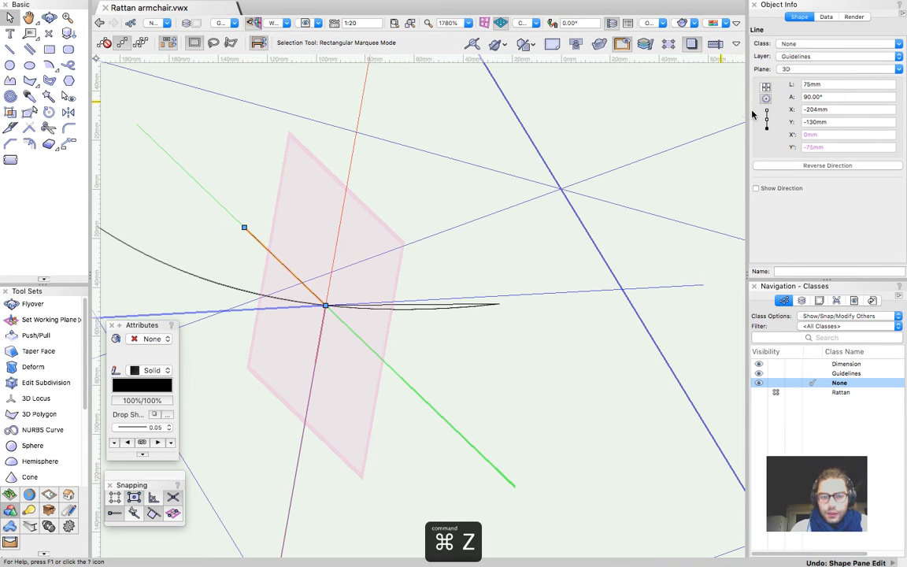
Set the 75 mm line's length to 80 mm, keeping its endpoint at the working plane's origin fixed
click(841, 83)
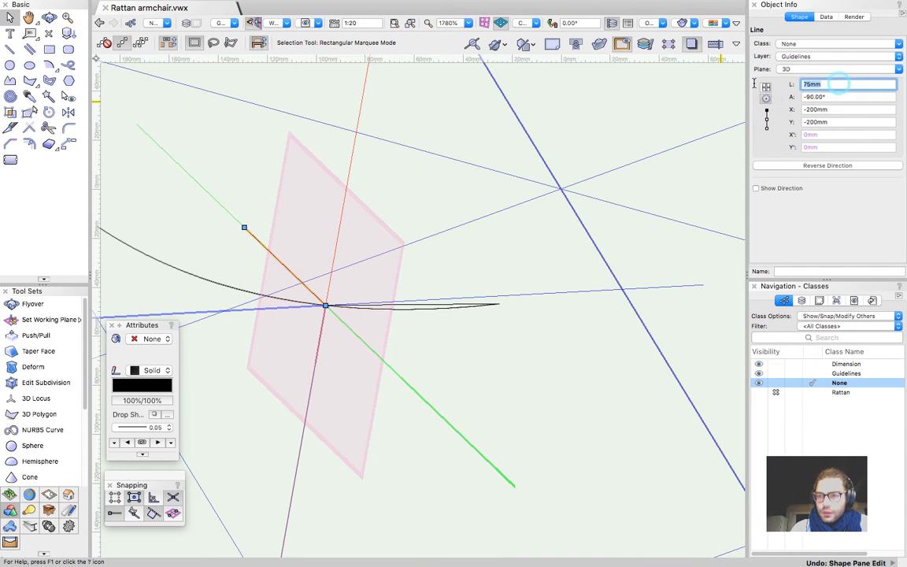
key(Return)
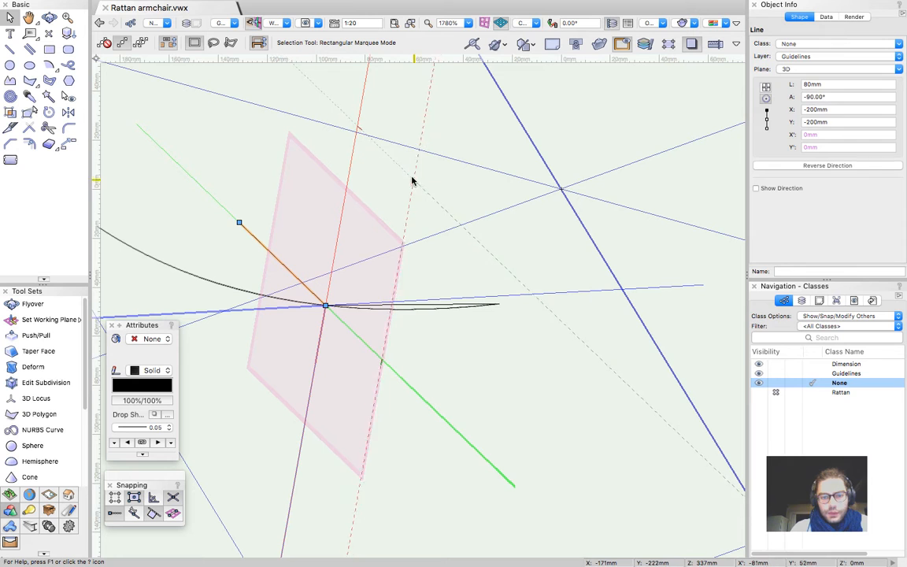
click(411, 181)
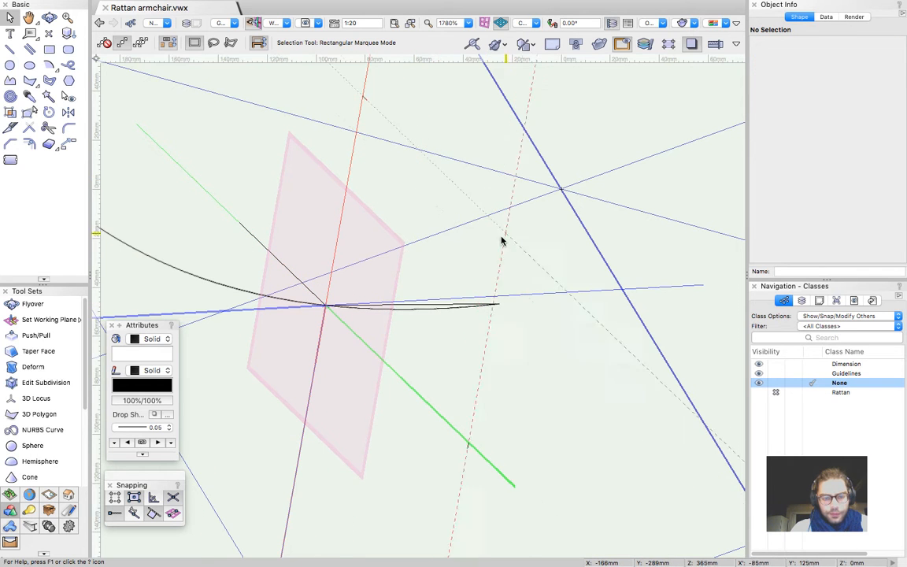
Rotate the working plane about its green axis until its red axis follows the straight line to the curve's trimmed end
scroll(527, 202, down, 3)
scroll(528, 202, up, 2)
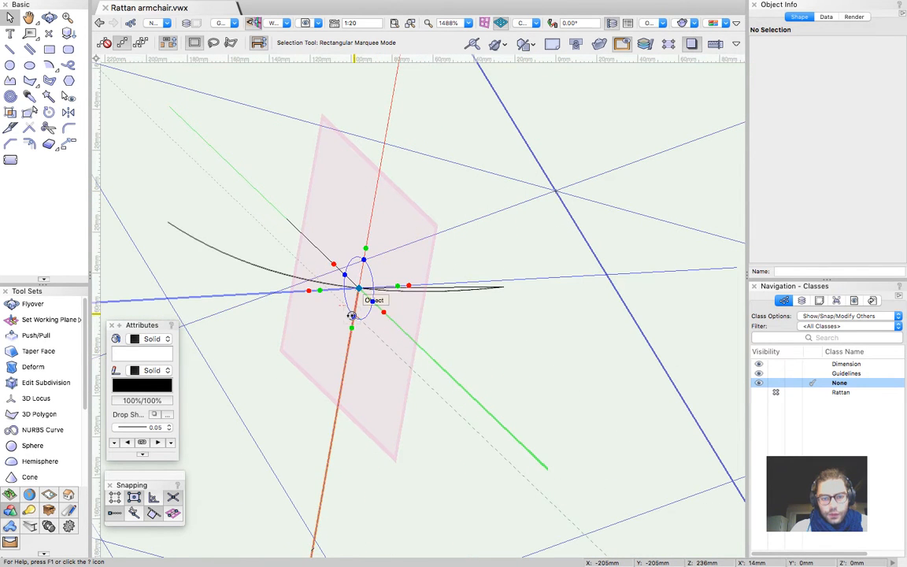
click(319, 290)
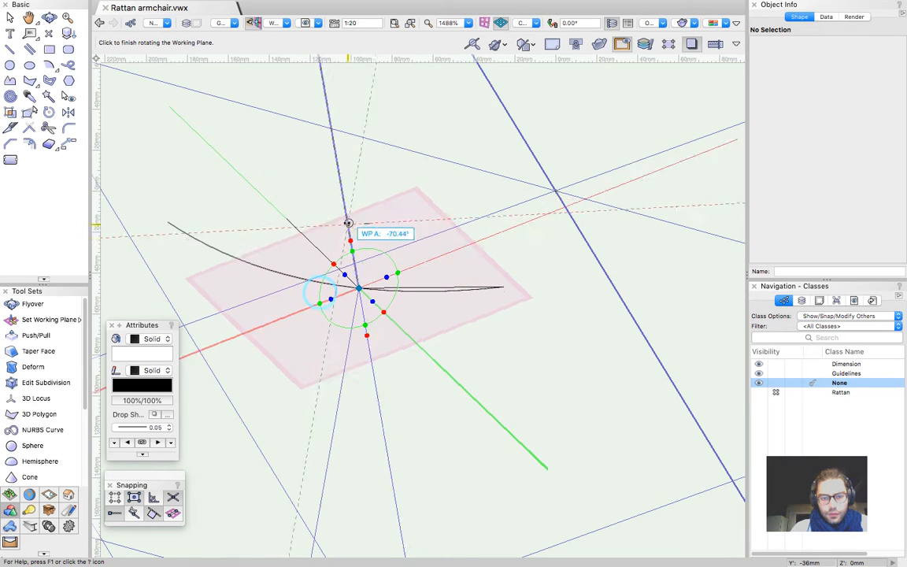
click(378, 203)
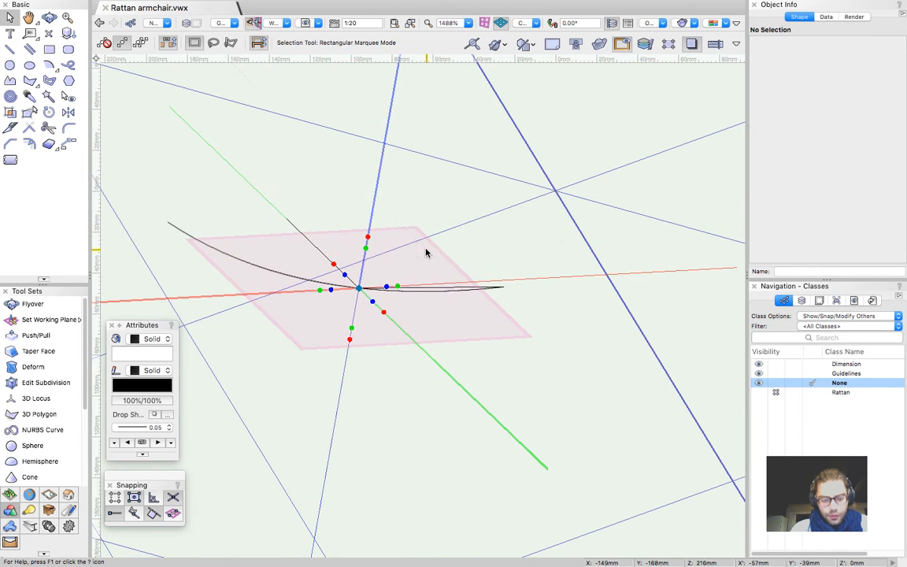
Draw a rectangle about 85 by 80 mm on the working plane, starting from the origin with the 80 mm line as one side
key(4)
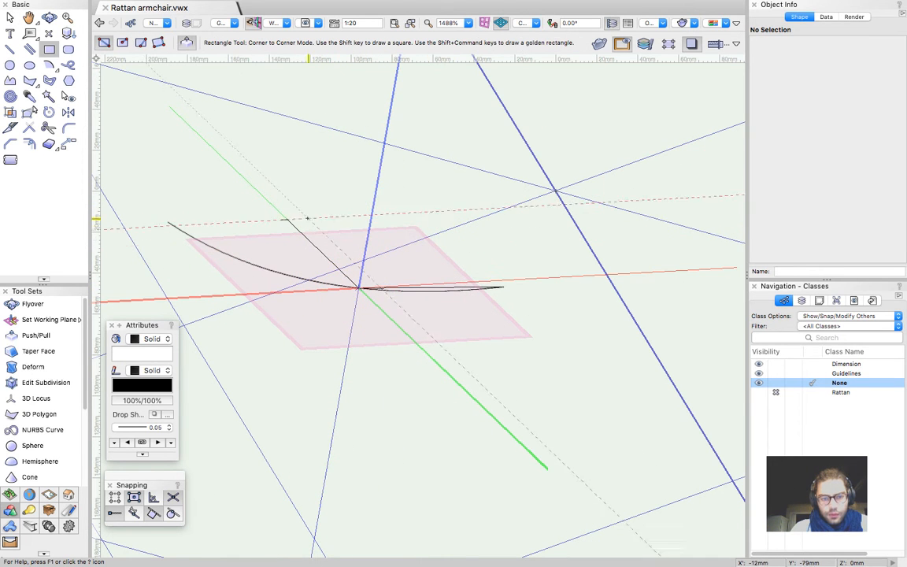
click(358, 290)
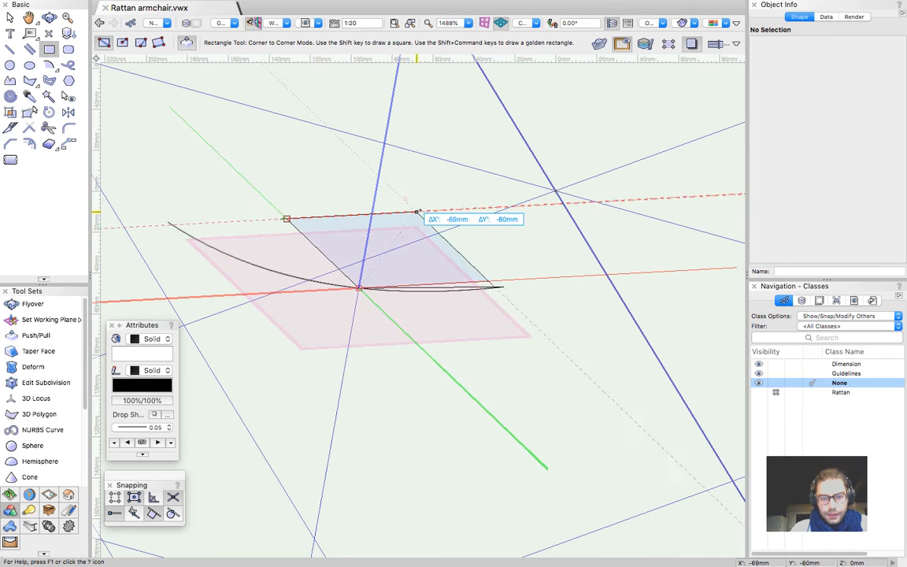
click(441, 211)
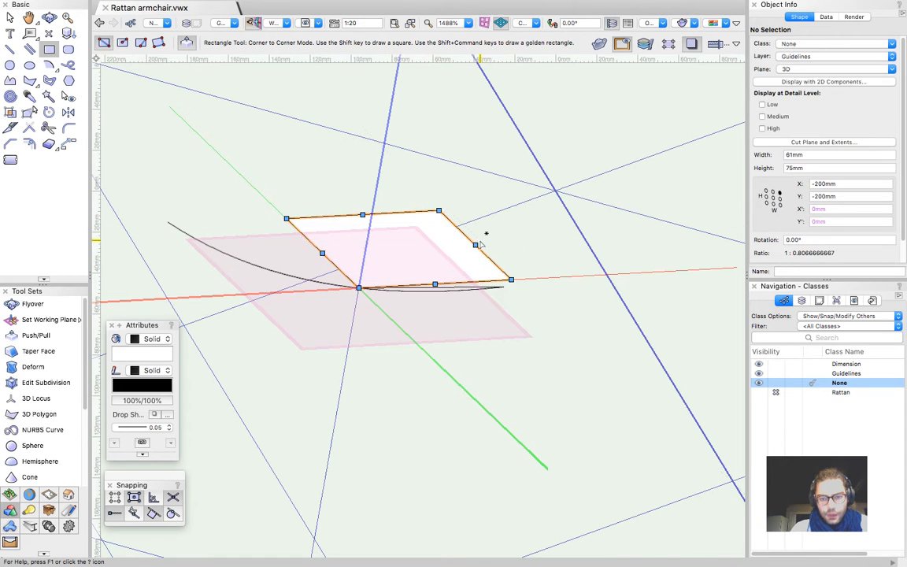
key(x)
scroll(498, 293, up, 3)
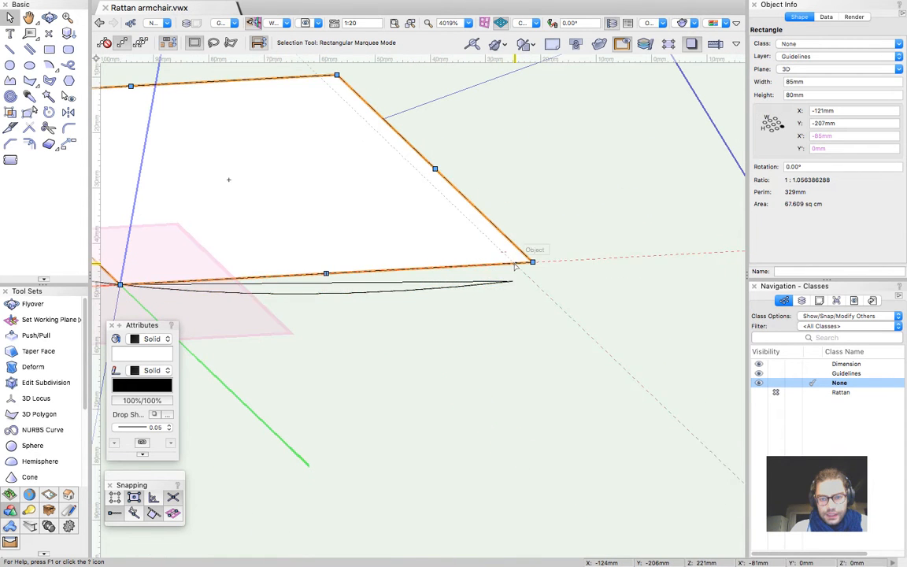
click(470, 280)
click(523, 265)
scroll(522, 262, down, 2)
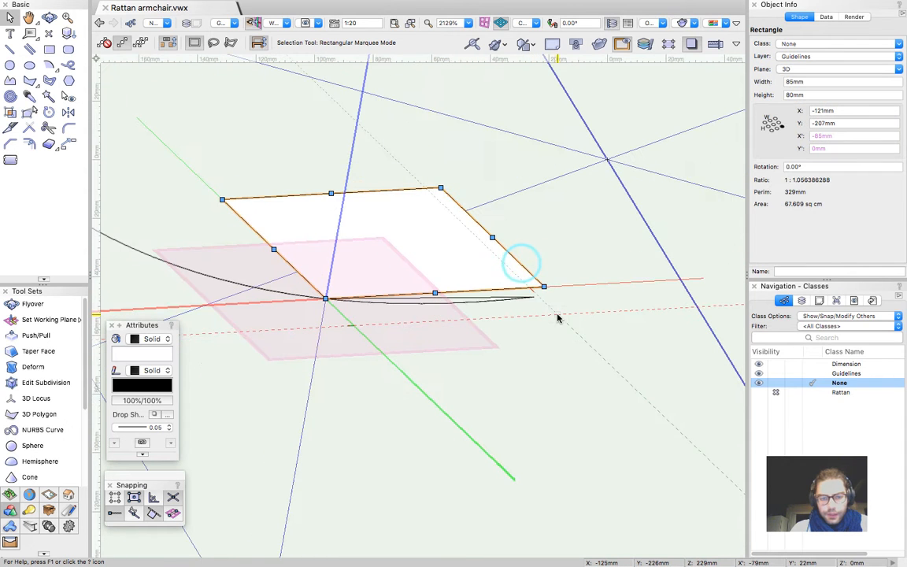
Try shortening the rectangle's height to about 65 mm, and stretch it back to 80 mm
drag(331, 192, 269, 214)
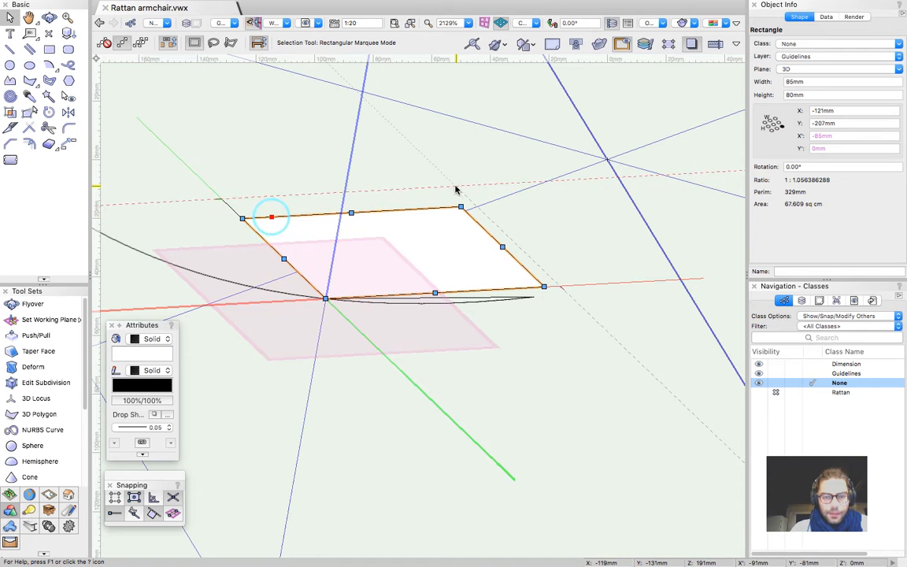
scroll(347, 304, down, 3)
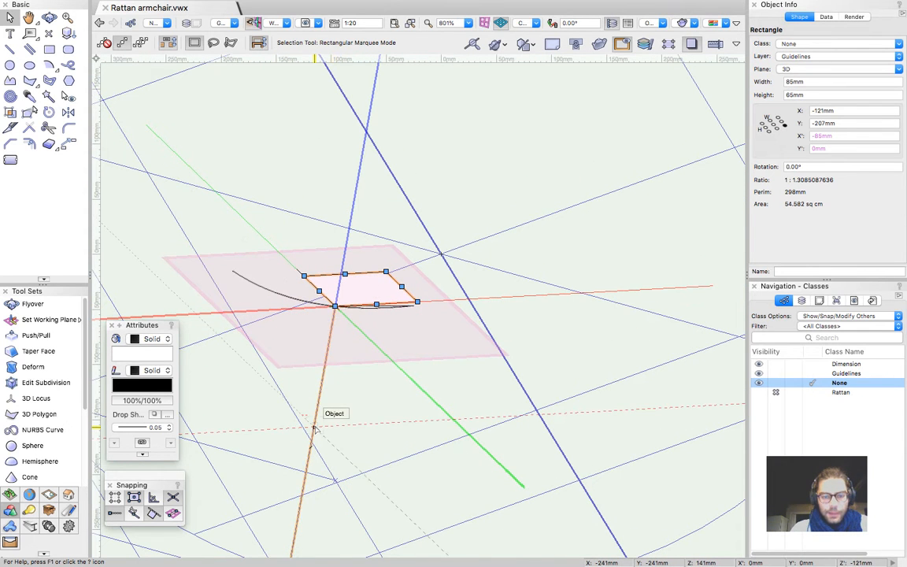
scroll(341, 303, up, 4)
drag(353, 187, 162, 165)
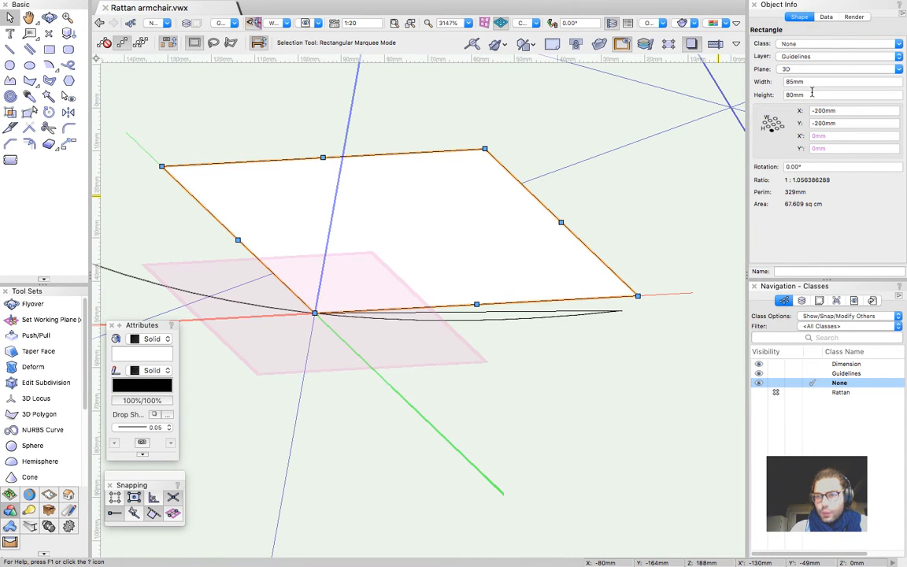
Set the rectangle's width to 80 mm, anchored at its corner on the working plane's origin
text(80)
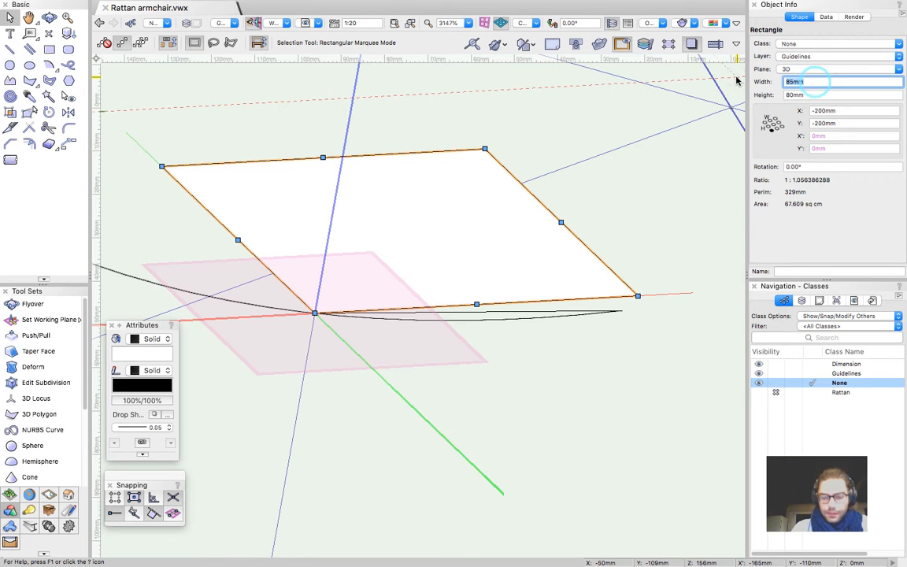
key(Return)
click(658, 201)
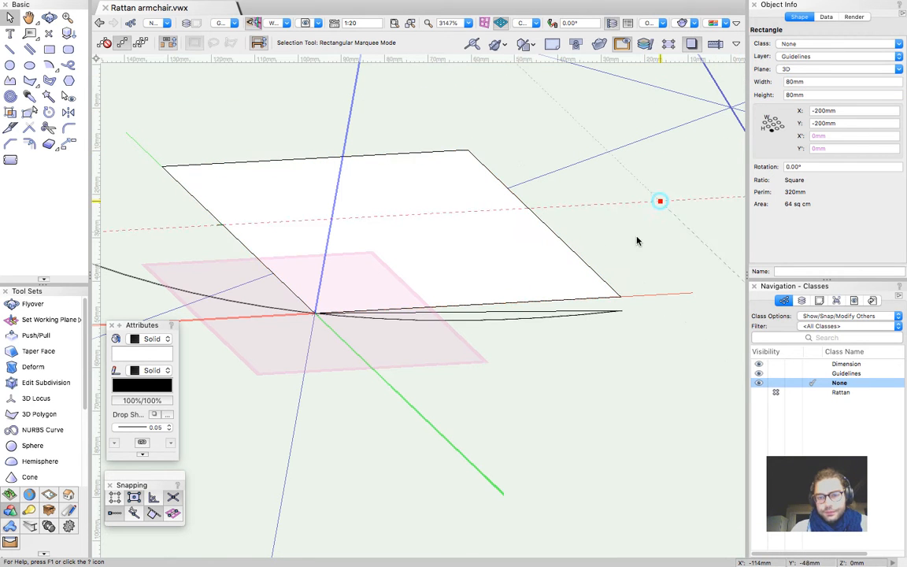
Assign the guide curve and the straight line to its trimmed end to the Hidden layer
click(609, 346)
click(610, 353)
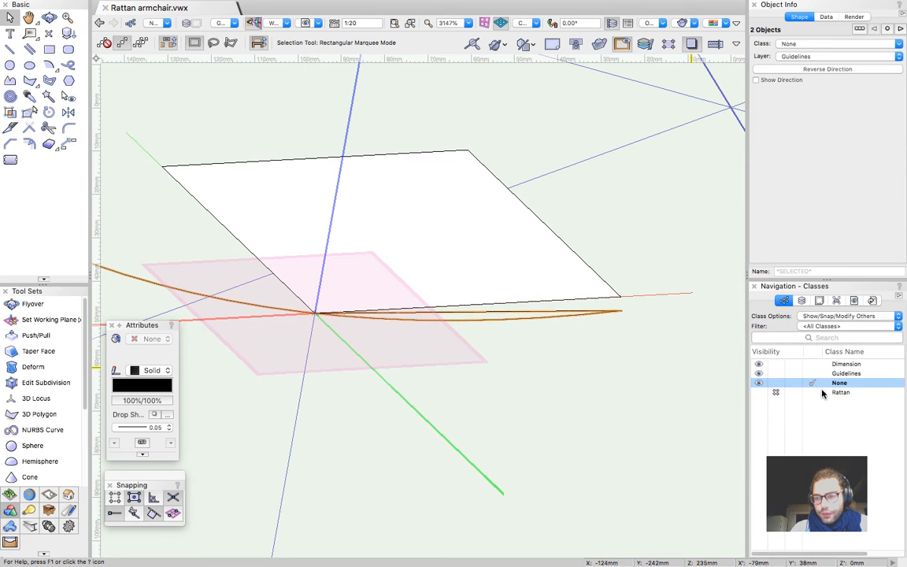
click(801, 301)
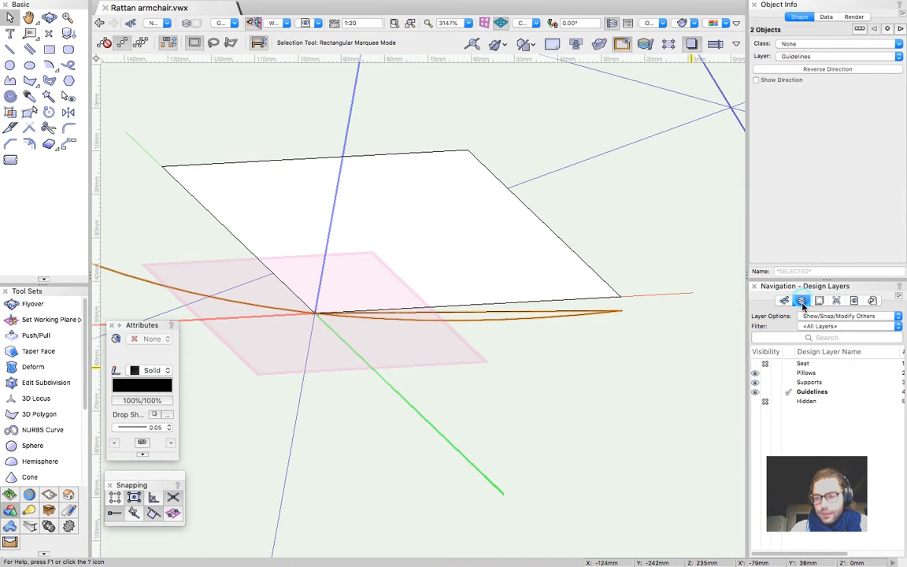
right_click(816, 403)
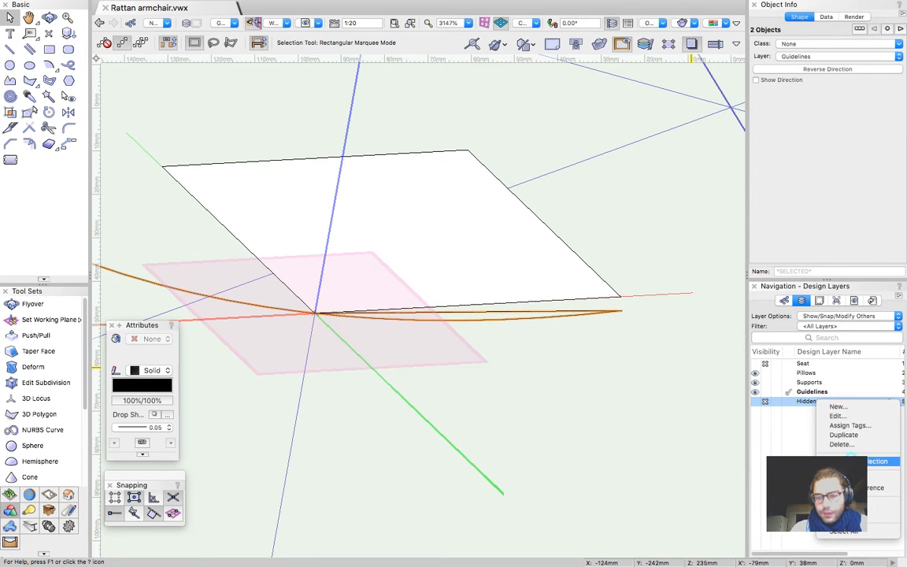
click(851, 460)
Show the Seat layer and examine how the 80 mm square sits against the seat's curved surface
scroll(411, 234, down, 5)
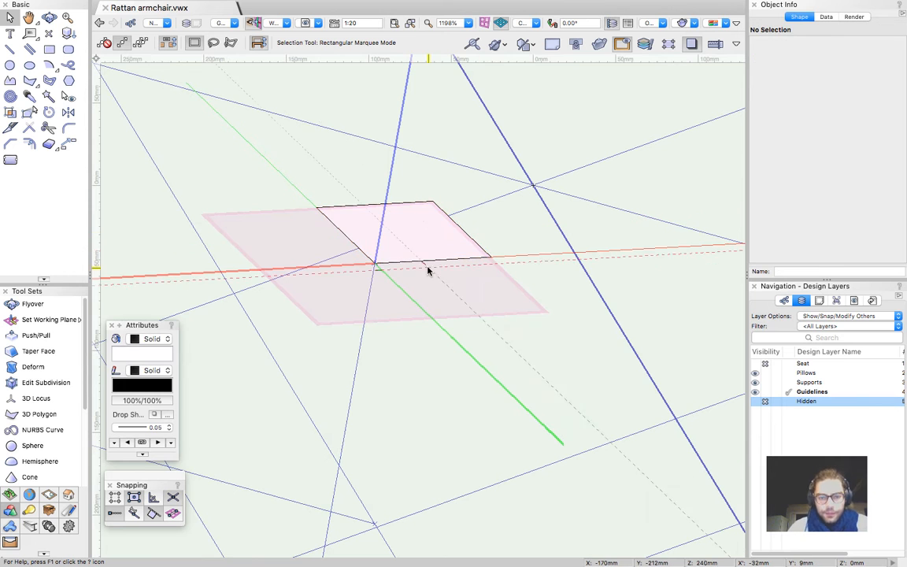
click(468, 279)
super+middle_drag(486, 316, 531, 312)
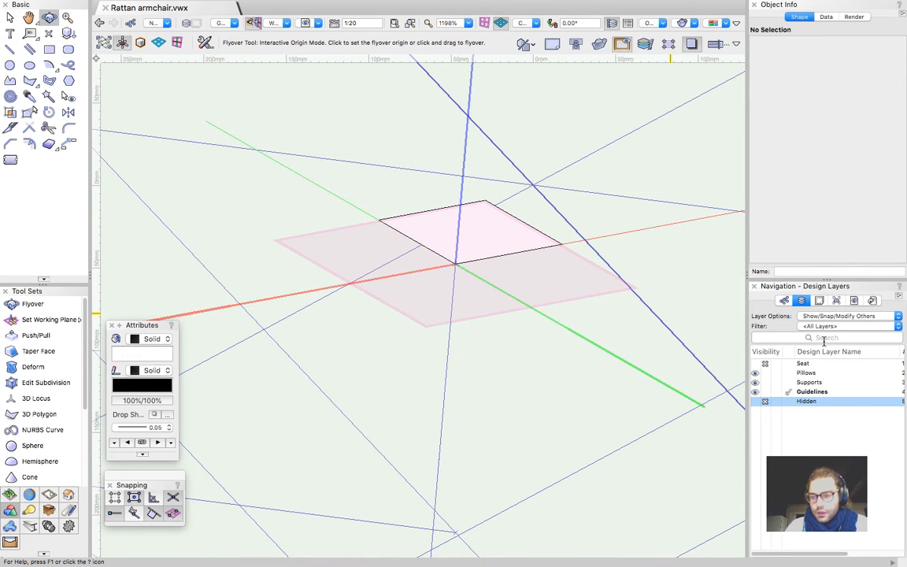
click(755, 365)
drag(517, 339, 358, 208)
scroll(490, 97, up, 3)
drag(491, 194, 495, 279)
scroll(447, 276, down, 3)
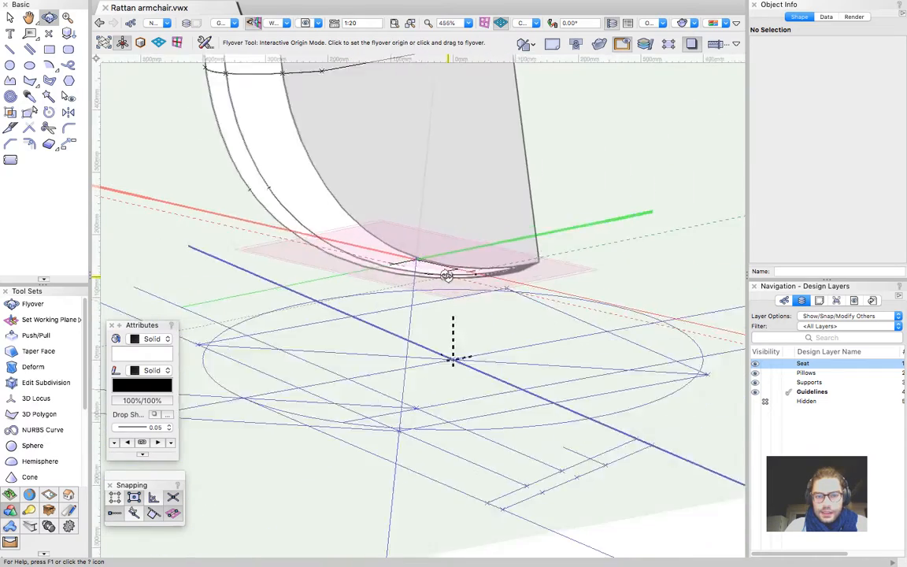
scroll(447, 276, down, 2)
drag(388, 288, 468, 176)
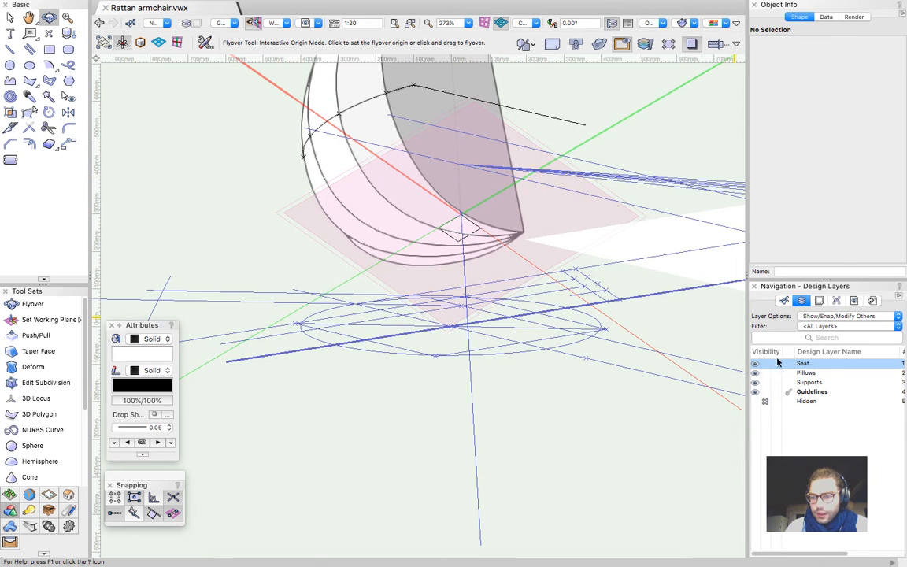
Make the Hidden layer active and select the 80 mm square that pokes through the grey solid
click(788, 401)
key(x)
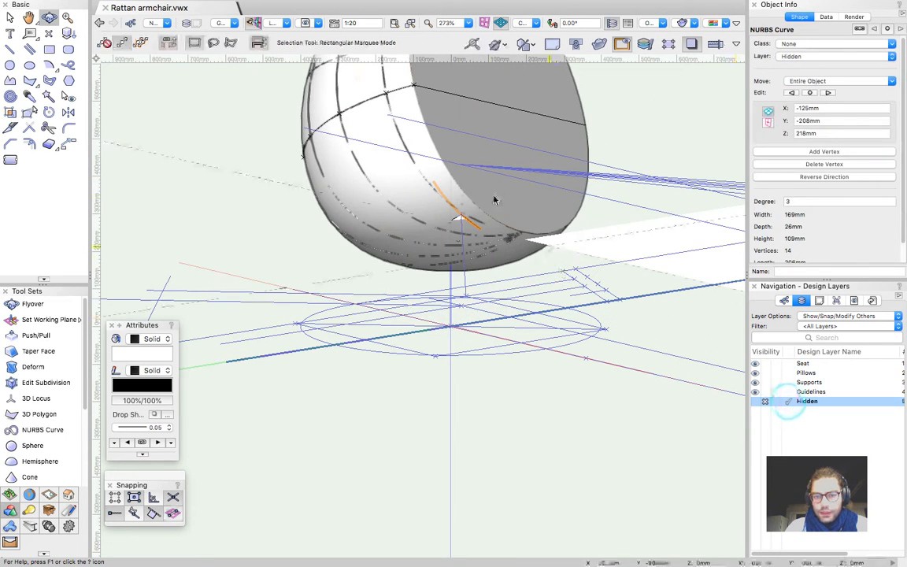
click(491, 198)
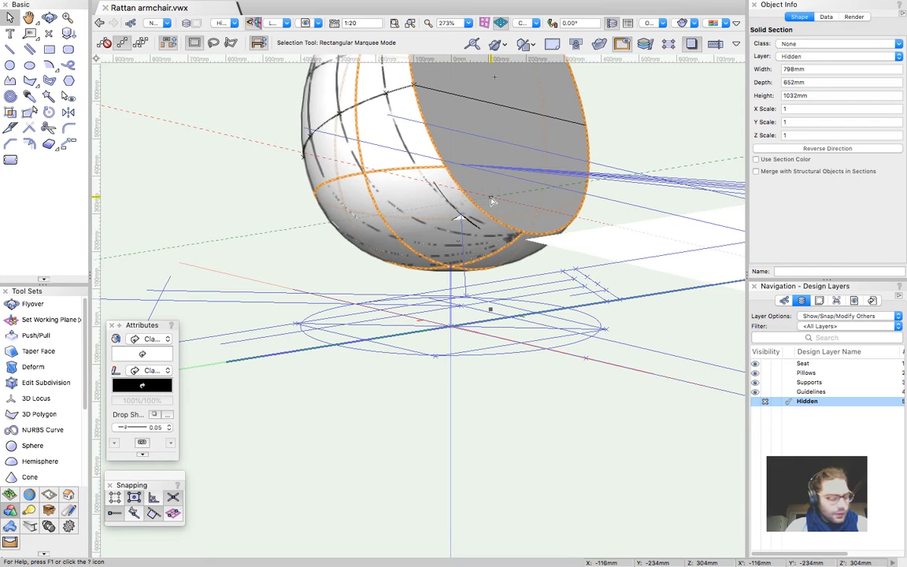
scroll(476, 230, up, 5)
scroll(476, 230, down, 1)
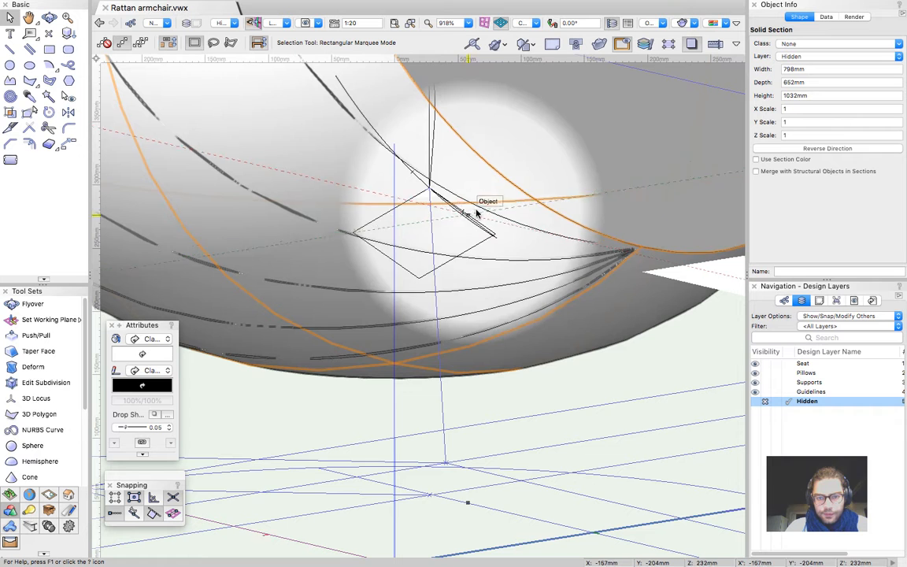
scroll(425, 197, up, 5)
click(422, 212)
scroll(485, 273, down, 3)
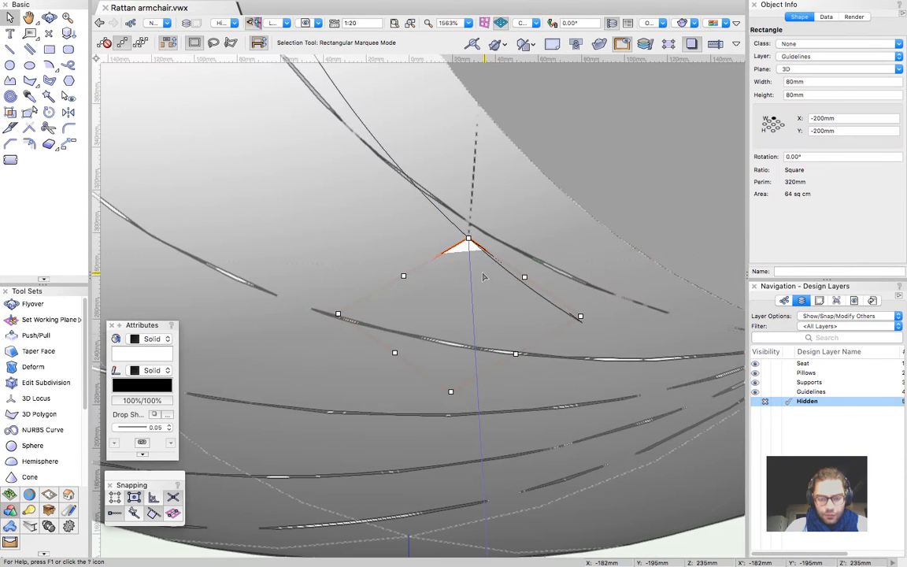
Reactivate the Guidelines layer with the Hidden layer visible, try extruding the 80 mm square by about -8 mm with Push/Pull, and undo the extrusion
key(e)
scroll(464, 260, up, 3)
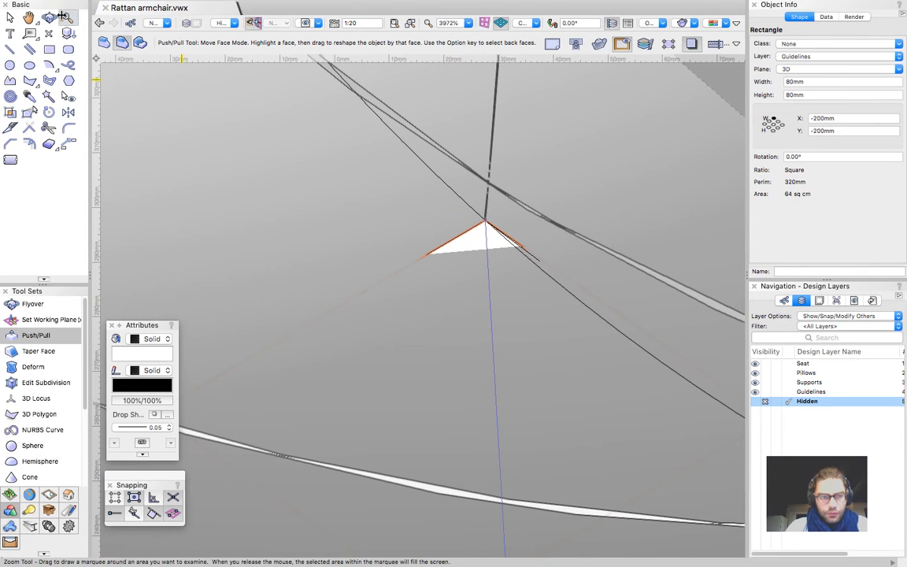
click(104, 42)
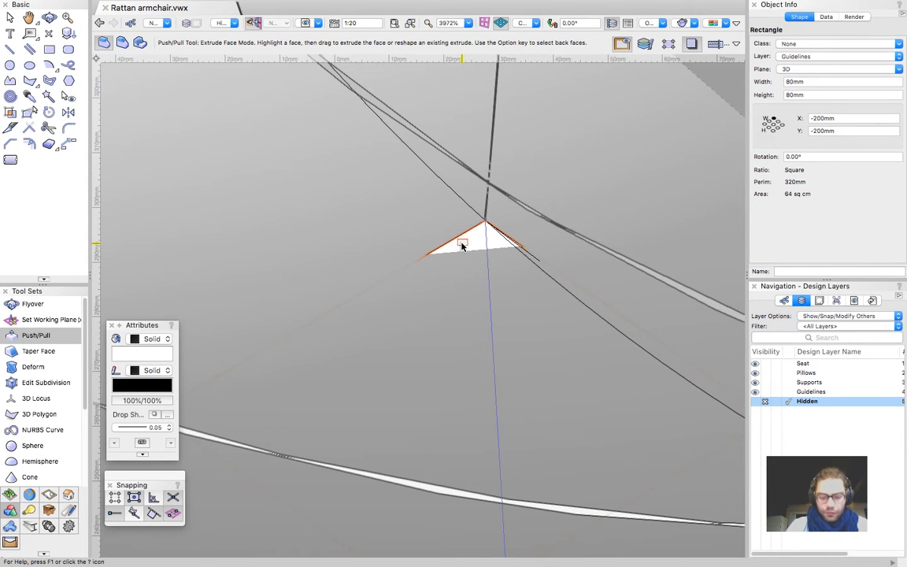
click(793, 392)
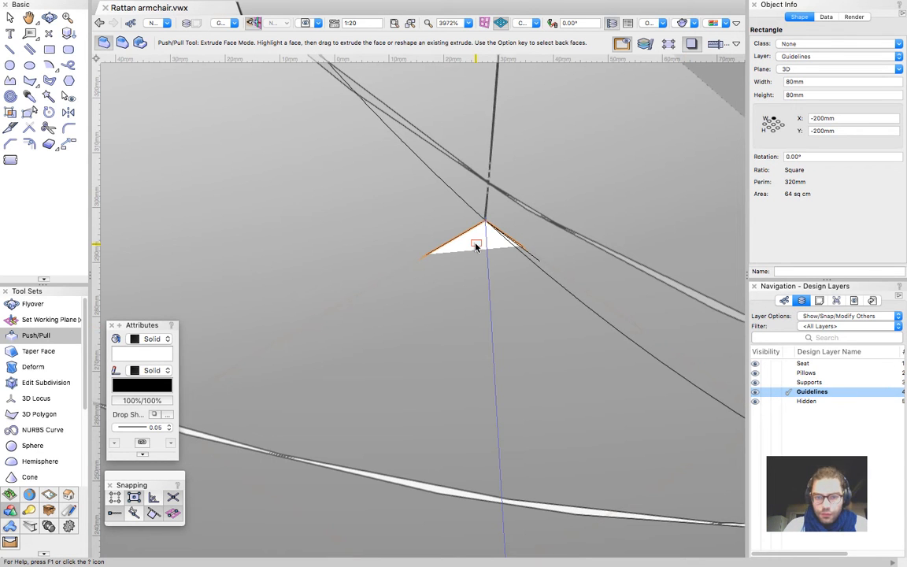
key(alt+super+7)
drag(467, 250, 494, 296)
scroll(534, 218, down, 3)
mouse_move(492, 254)
mouse_down()
mouse_move(500, 274)
mouse_move(514, 267)
mouse_move(505, 264)
mouse_up()
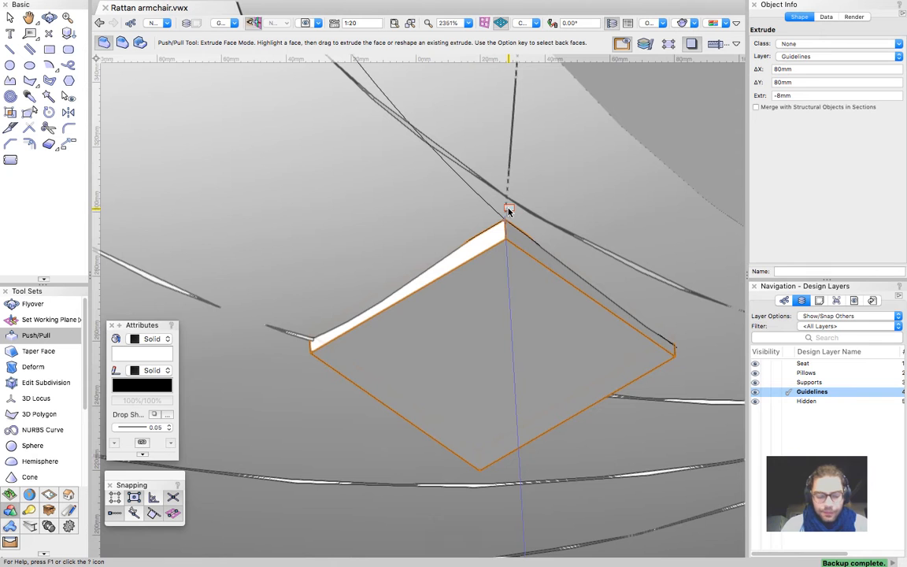
key(super+z)
key(super+z)
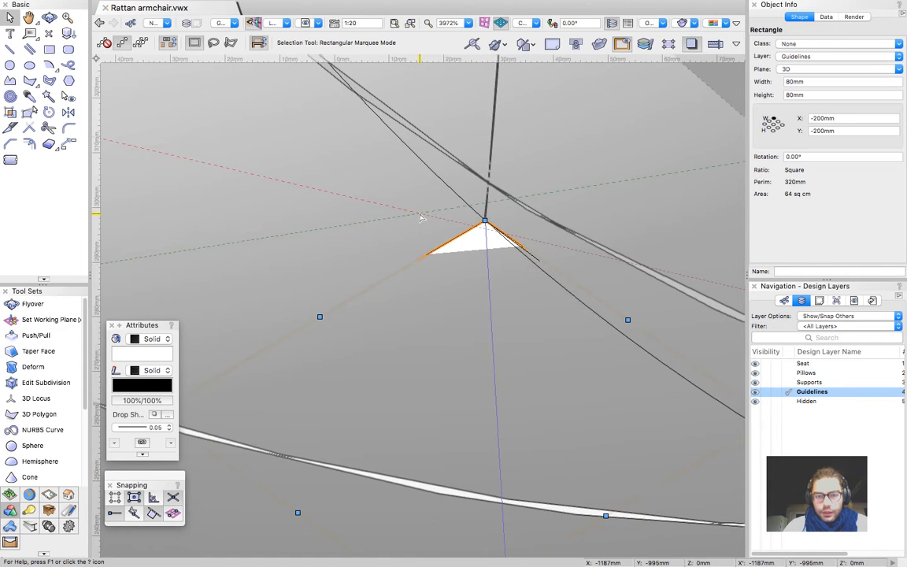
Make the Hidden layer invisible and switch to the top view of the model
scroll(420, 217, down, 4)
key(shift+c)
drag(545, 186, 470, 215)
scroll(470, 214, down, 2)
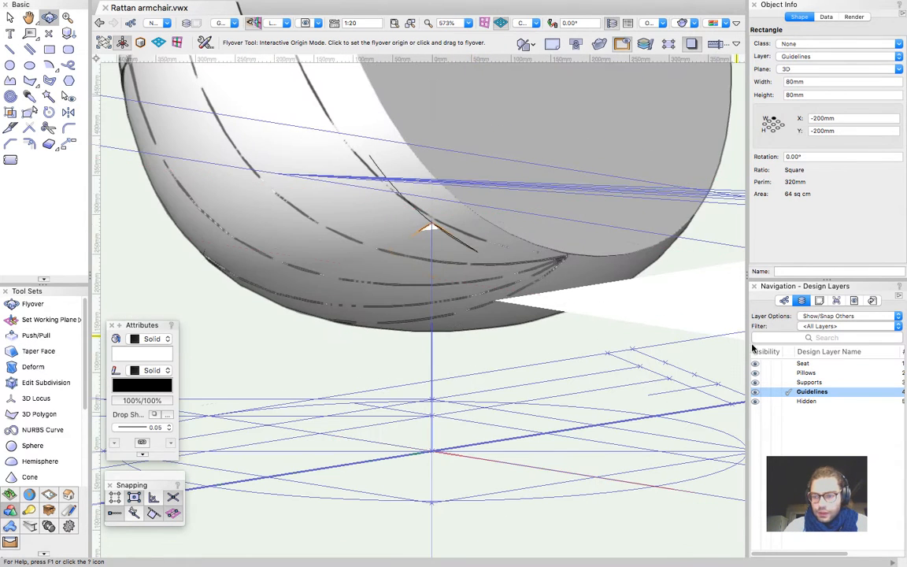
click(765, 403)
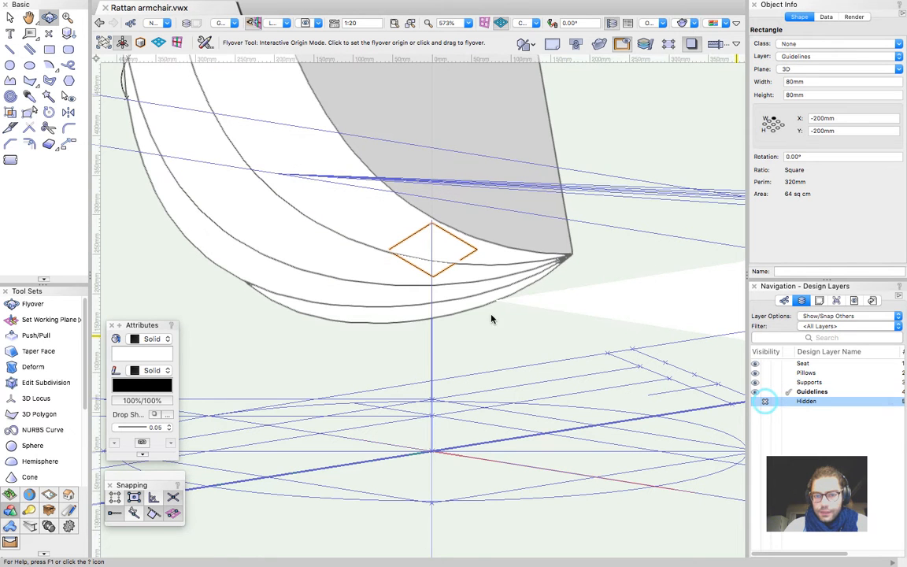
key(super+5)
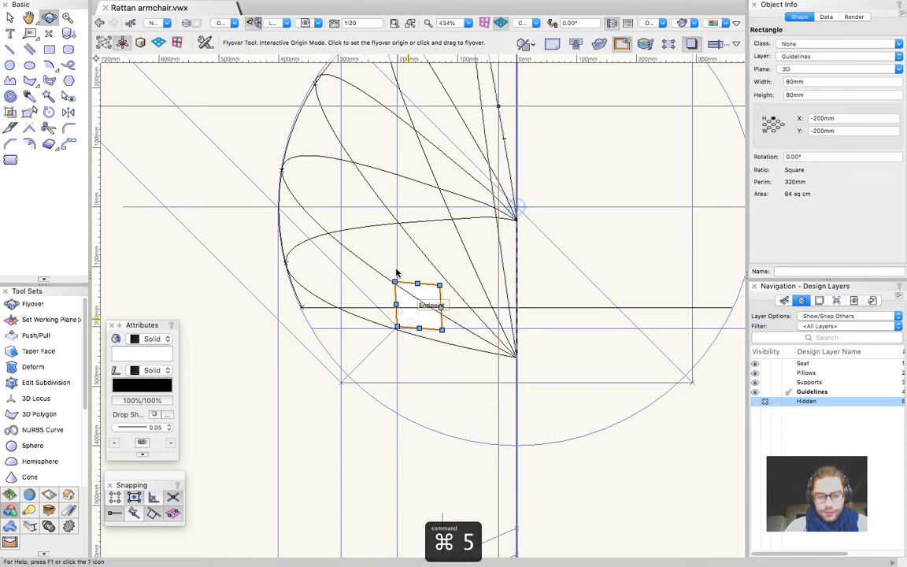
Try tracing the mounting plate above the front leg freehand in the reference photo, and delete the traced shapes
scroll(396, 271, down, 5)
key(x)
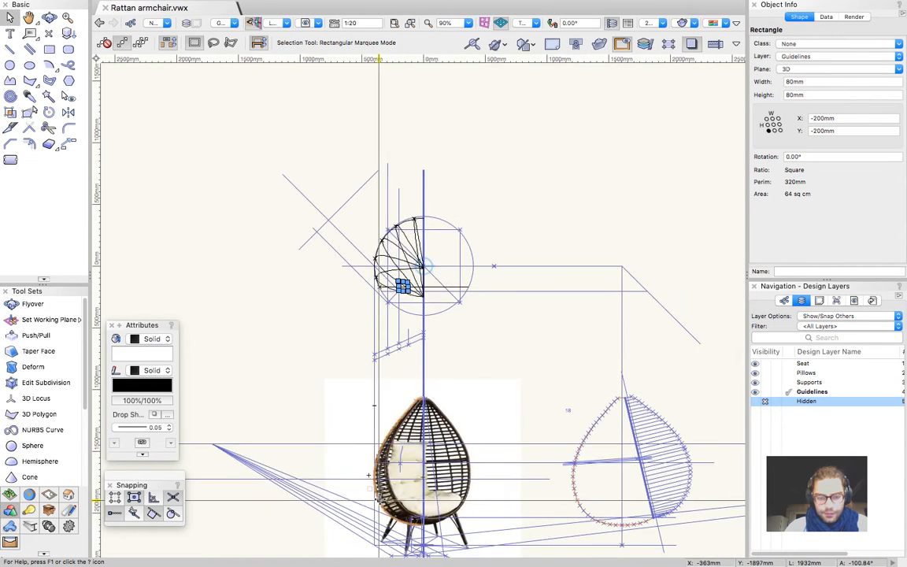
scroll(386, 536, up, 5)
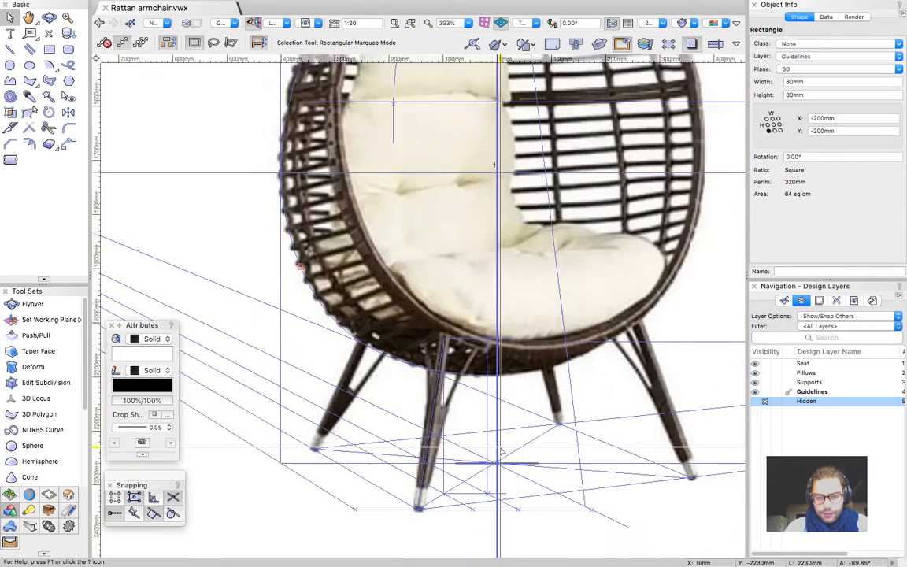
scroll(496, 441, up, 5)
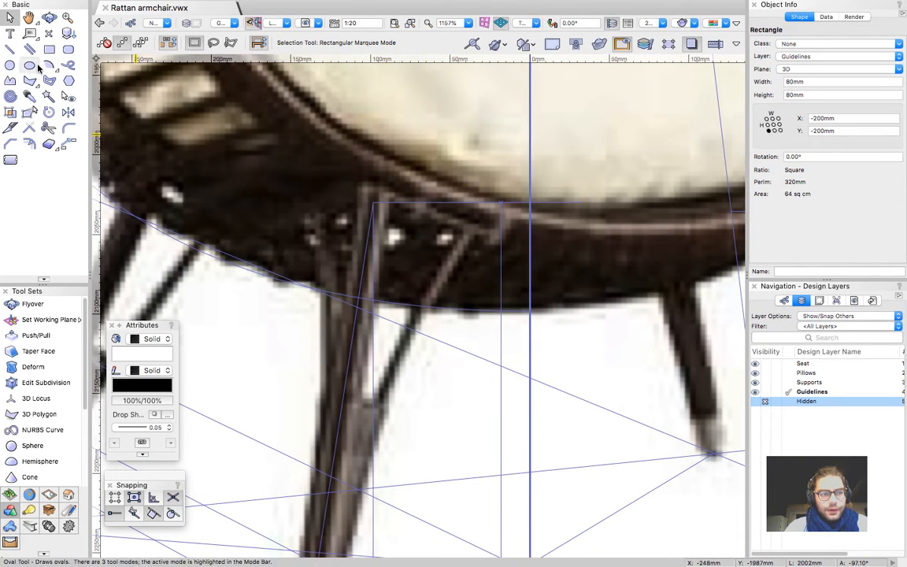
click(67, 65)
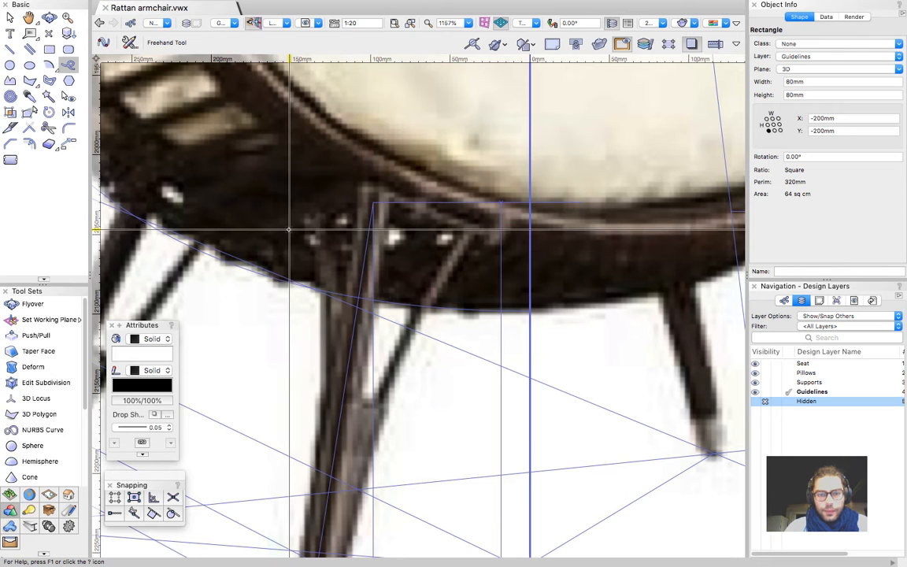
mouse_move(289, 229)
mouse_down()
mouse_move(364, 185)
mouse_move(497, 240)
mouse_move(473, 252)
mouse_move(308, 251)
mouse_move(284, 230)
mouse_up()
key(Escape)
key(Escape)
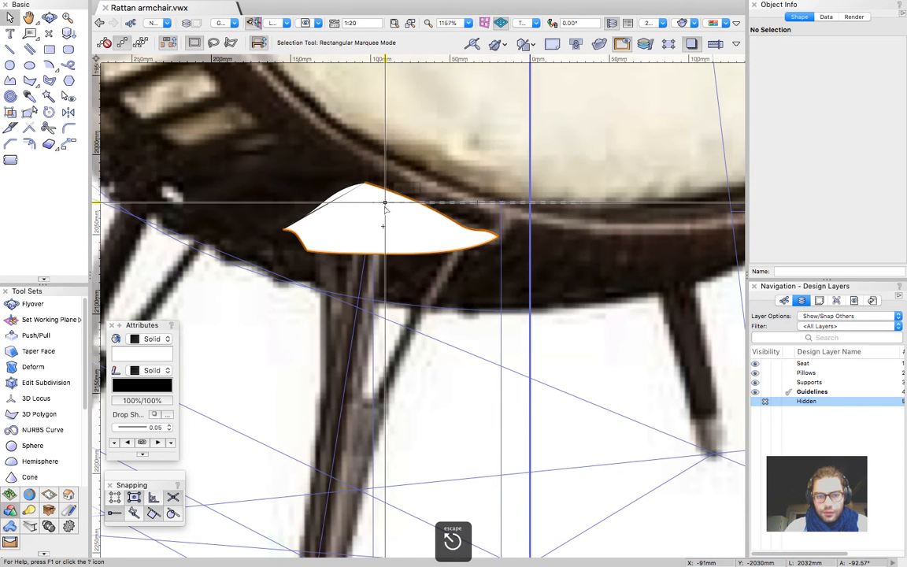
click(375, 231)
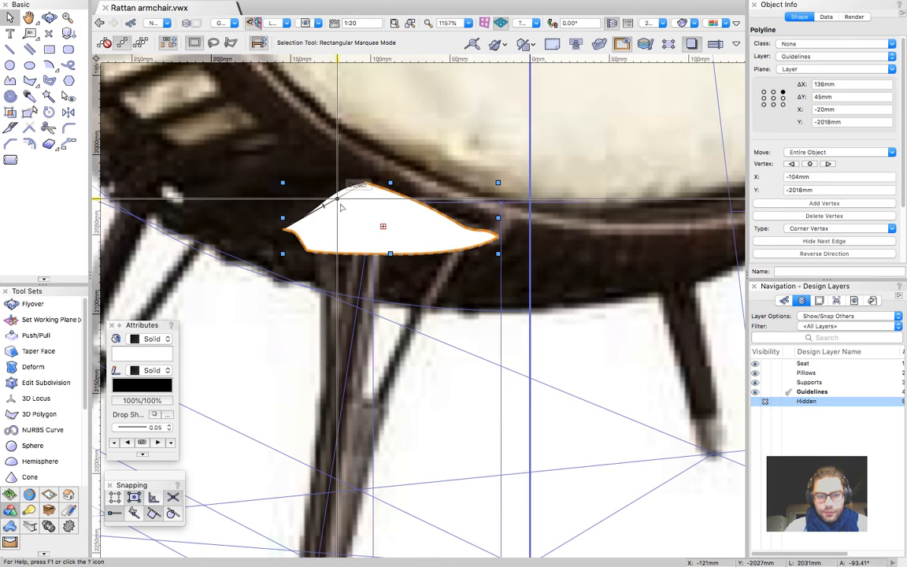
key(Delete)
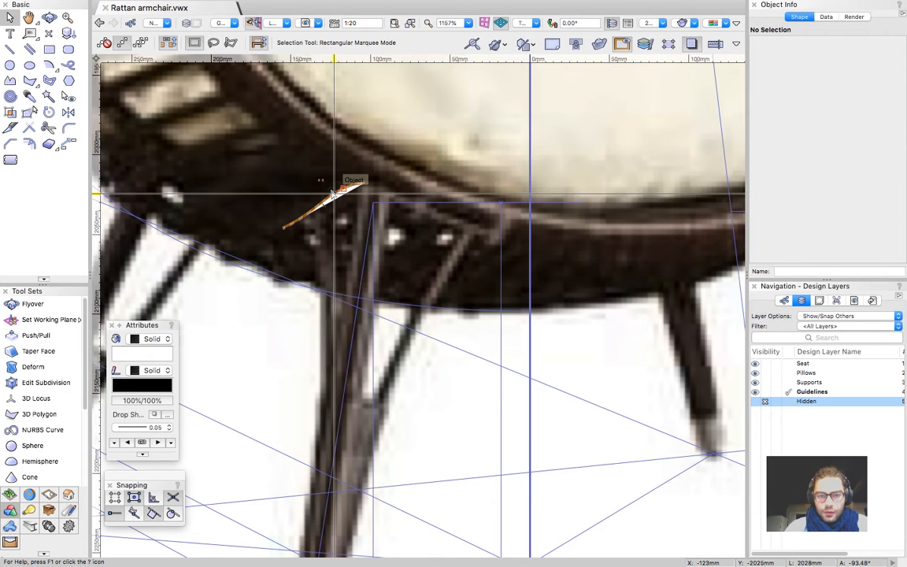
click(334, 194)
key(Delete)
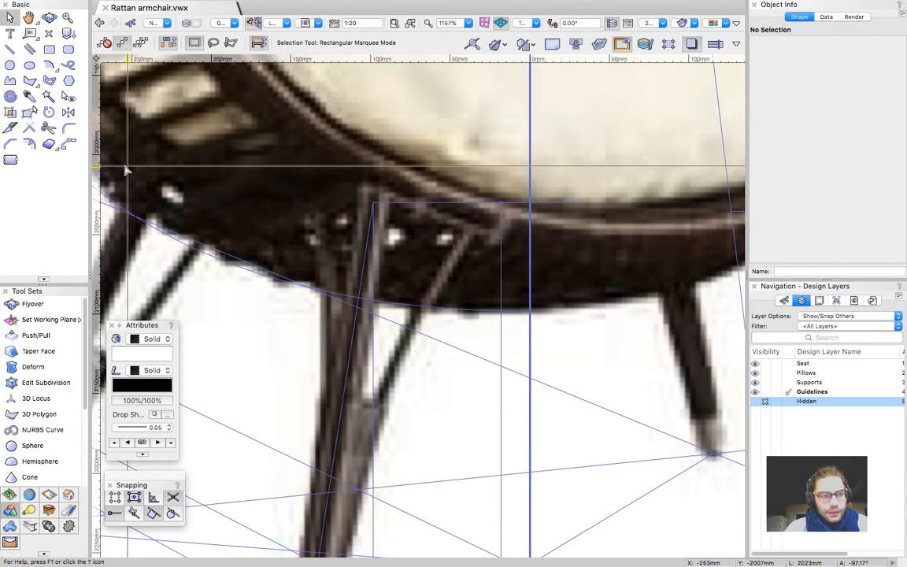
Trace the front leg's mounting plate in the photo with five connected lines, about 150 mm wide and 43 mm high
key(2)
click(263, 232)
click(362, 183)
click(362, 184)
click(492, 234)
click(500, 234)
click(464, 250)
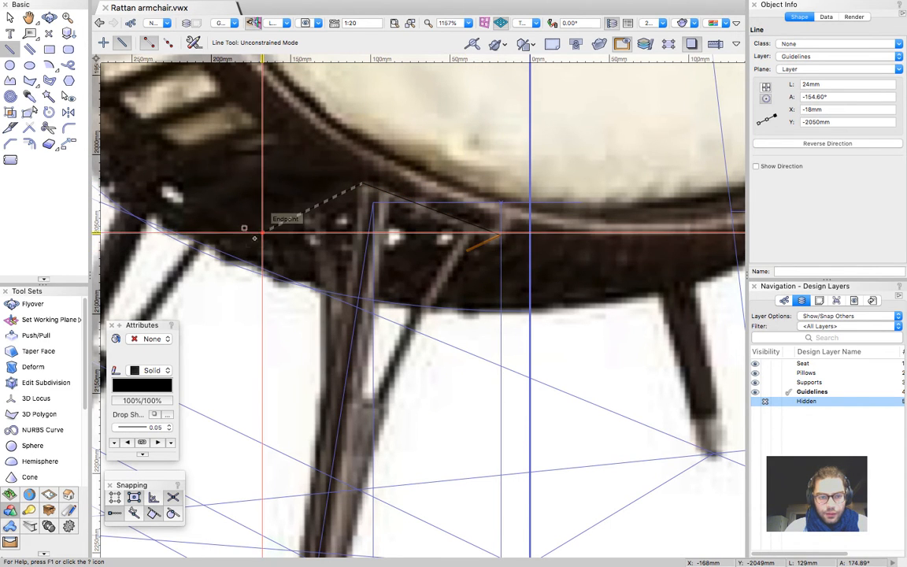
click(262, 233)
click(290, 243)
click(291, 242)
click(466, 250)
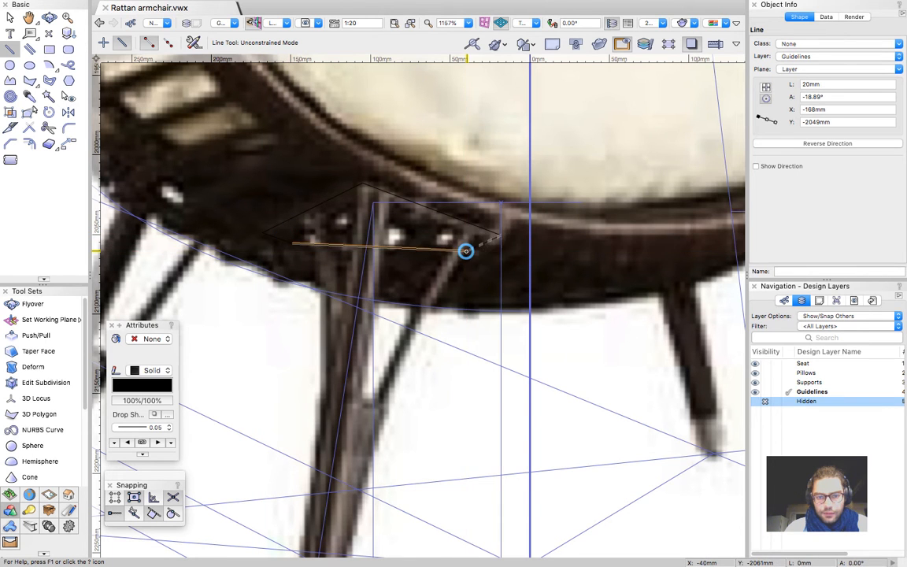
Select the five lines outlining the mounting plate and compose them into one closed polygon
key(x)
shift+click(478, 247)
shift+click(277, 238)
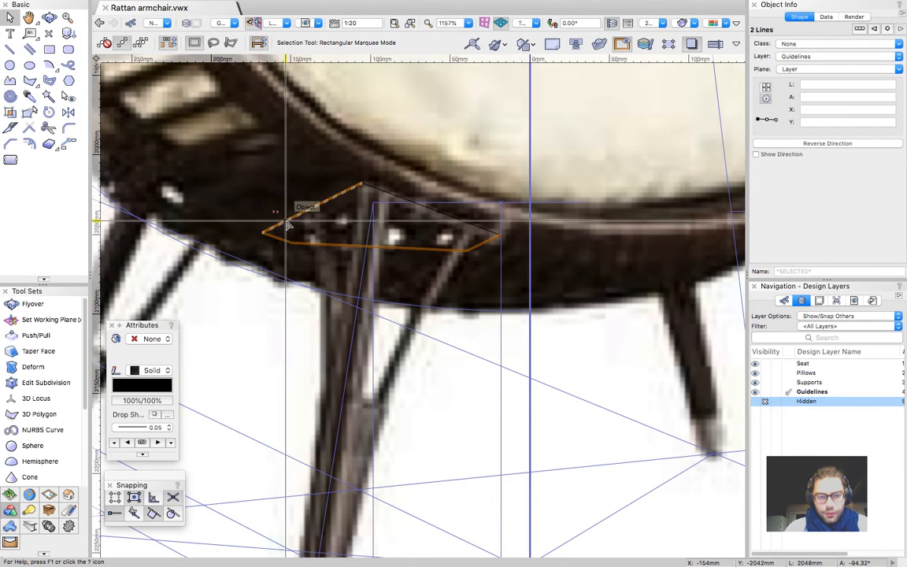
shift+click(328, 208)
right_click(381, 187)
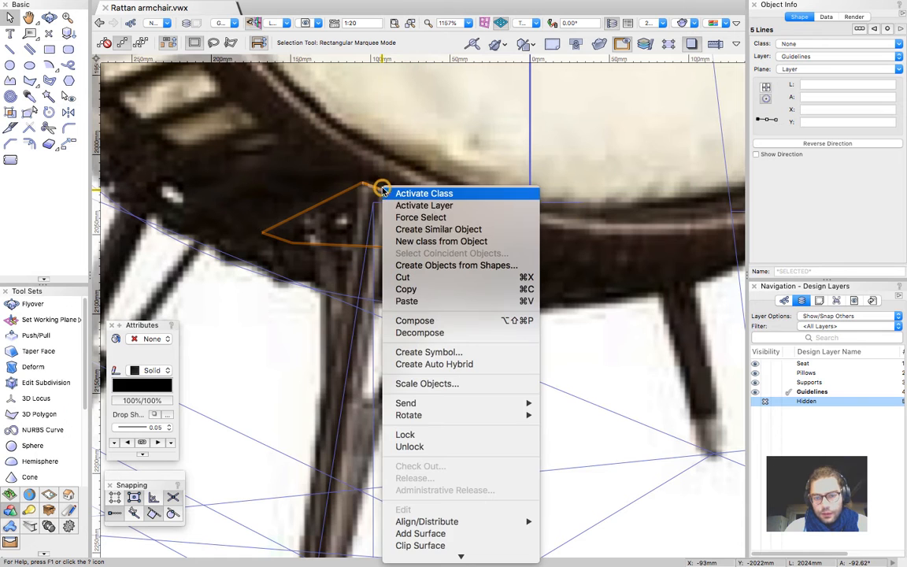
click(429, 320)
Assign the mounting plate polygon to the Guidelines class
click(784, 300)
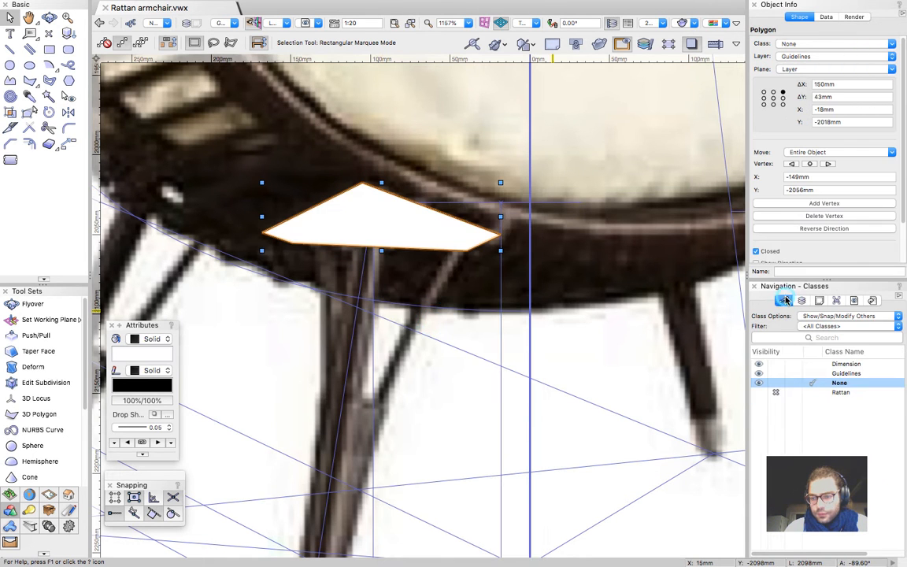
right_click(841, 374)
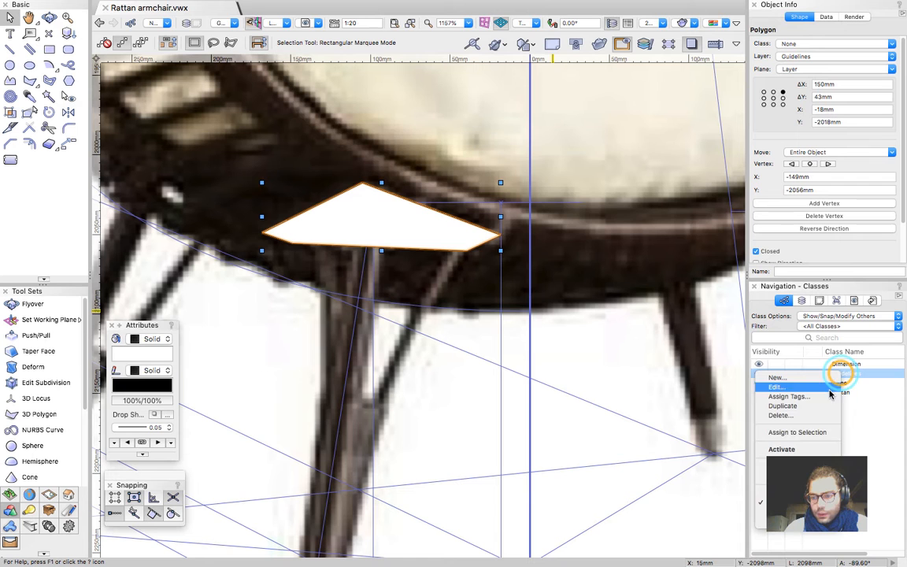
click(798, 432)
click(571, 214)
scroll(323, 144, down, 5)
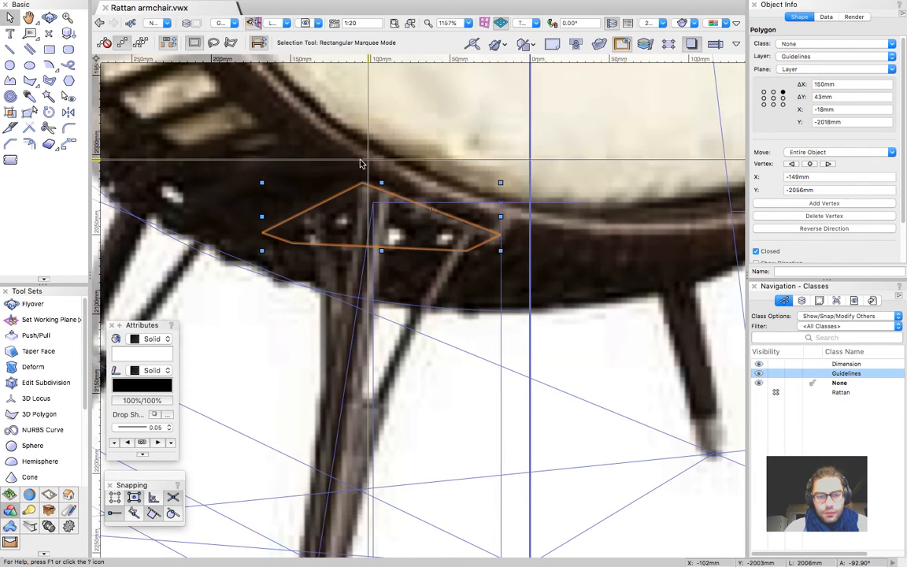
click(645, 146)
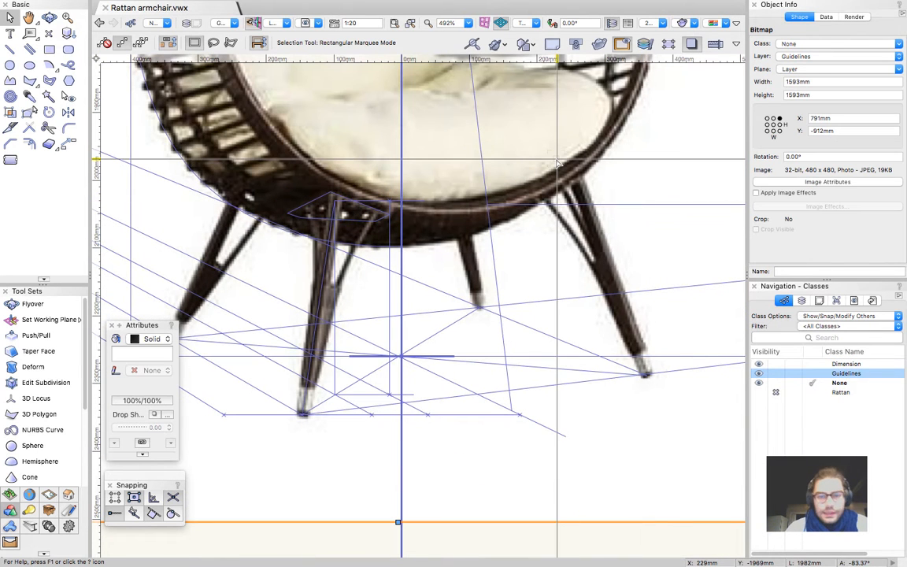
Select the mounting plate polygon over the front leg and delete it
scroll(334, 186, up, 3)
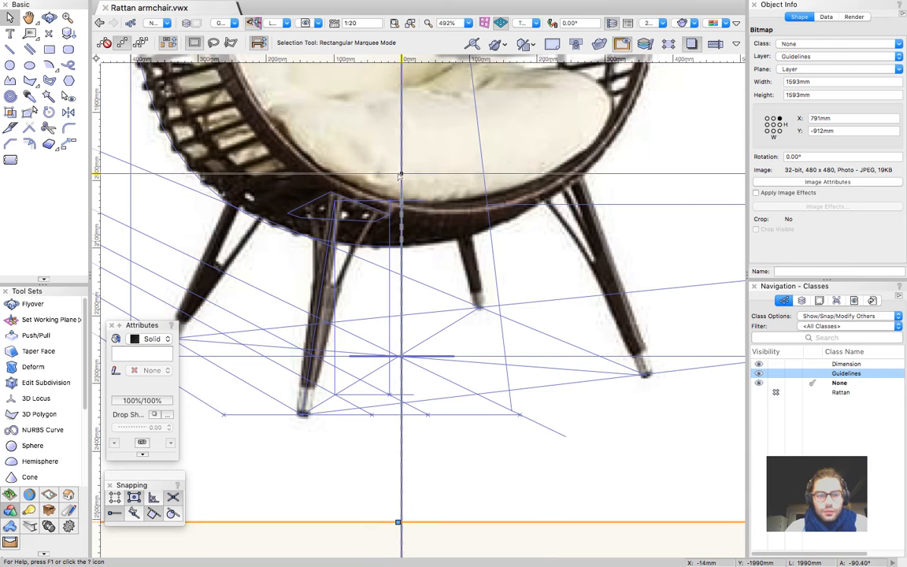
click(315, 205)
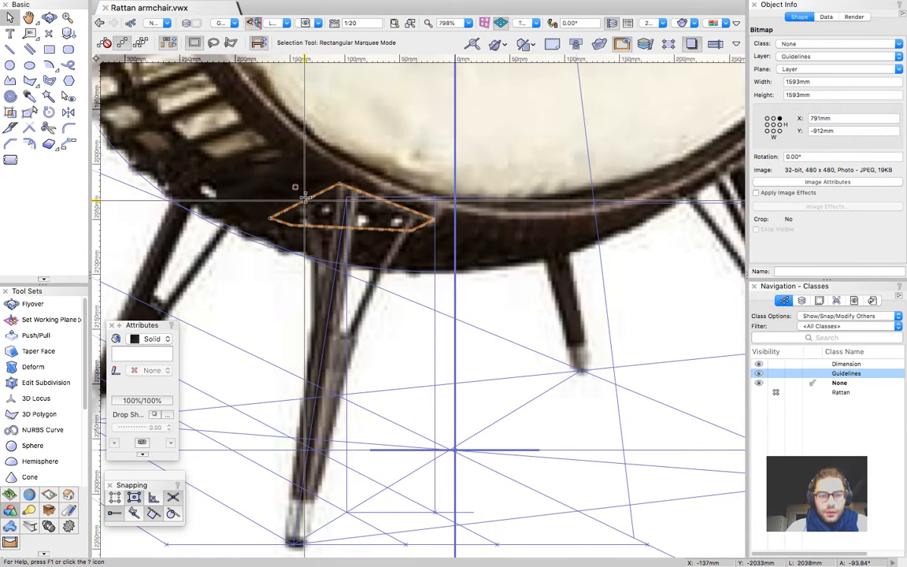
drag(297, 199, 268, 211)
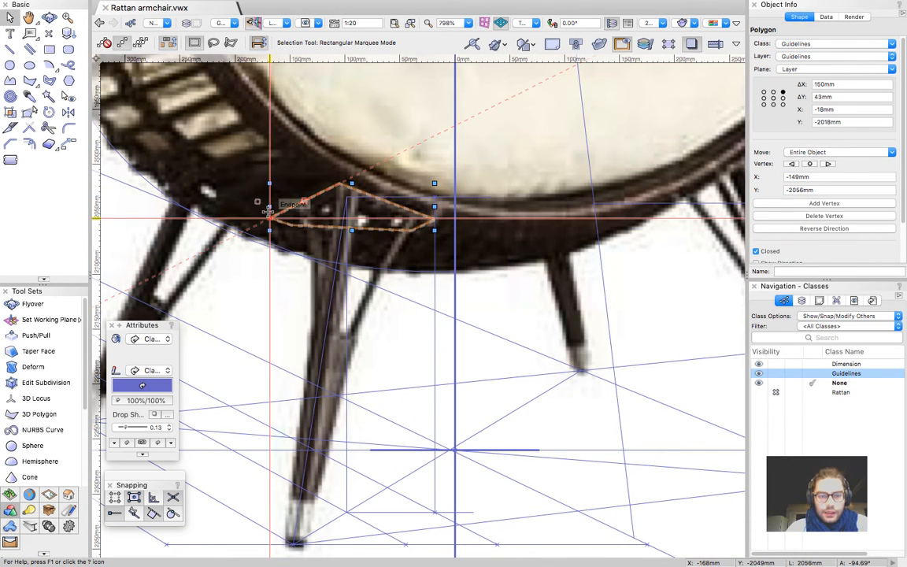
key(x)
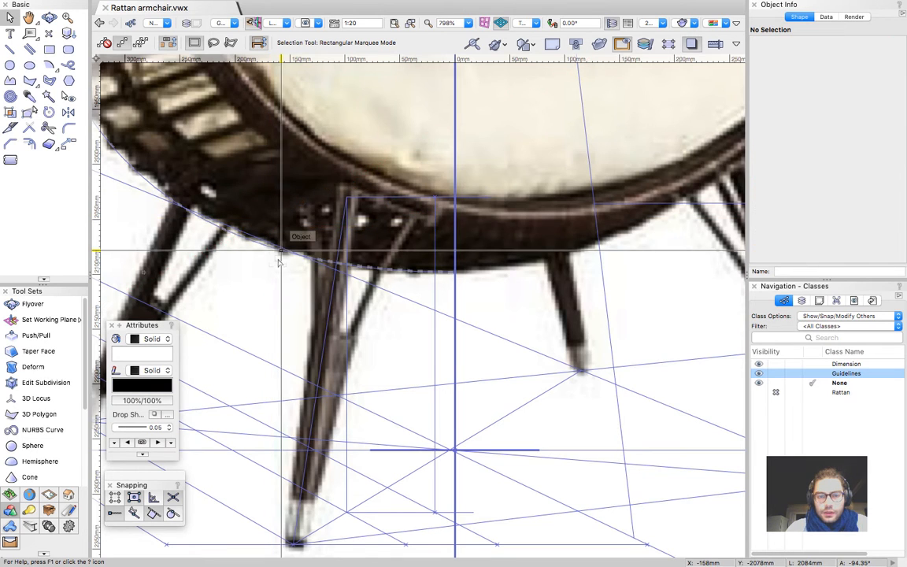
Set the layer options to Active Only and orbit the 3D model until the 80 mm square is in view
scroll(365, 370, down, 3)
scroll(365, 370, down, 3)
scroll(351, 318, up, 5)
scroll(351, 319, down, 3)
scroll(389, 126, up, 4)
super+middle_drag(386, 264, 543, 107)
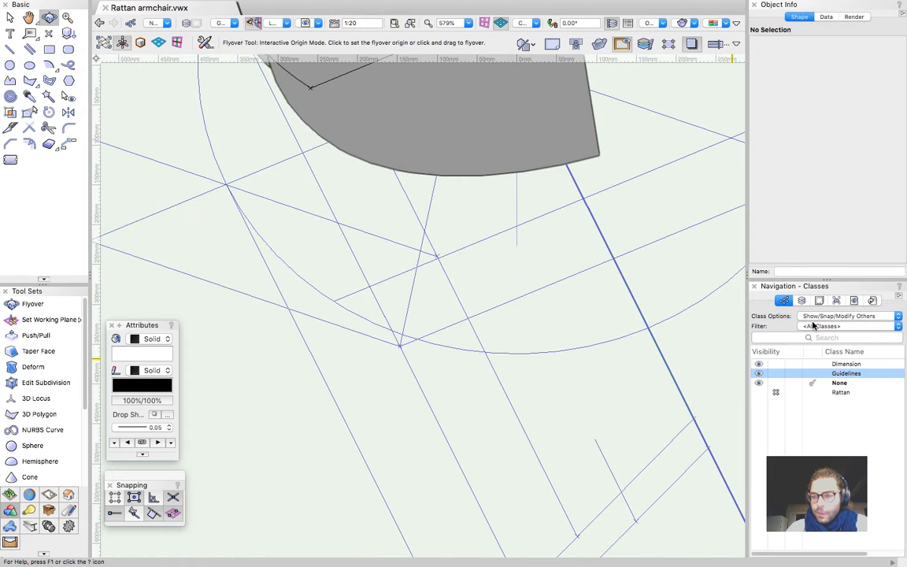
click(801, 301)
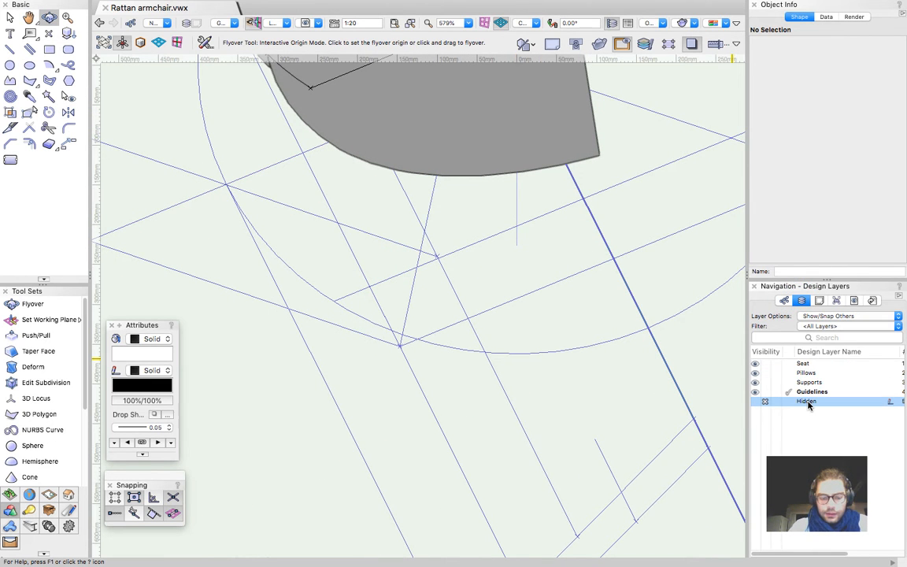
key(alt+super+3)
drag(536, 210, 432, 360)
scroll(432, 361, down, 3)
scroll(332, 123, up, 3)
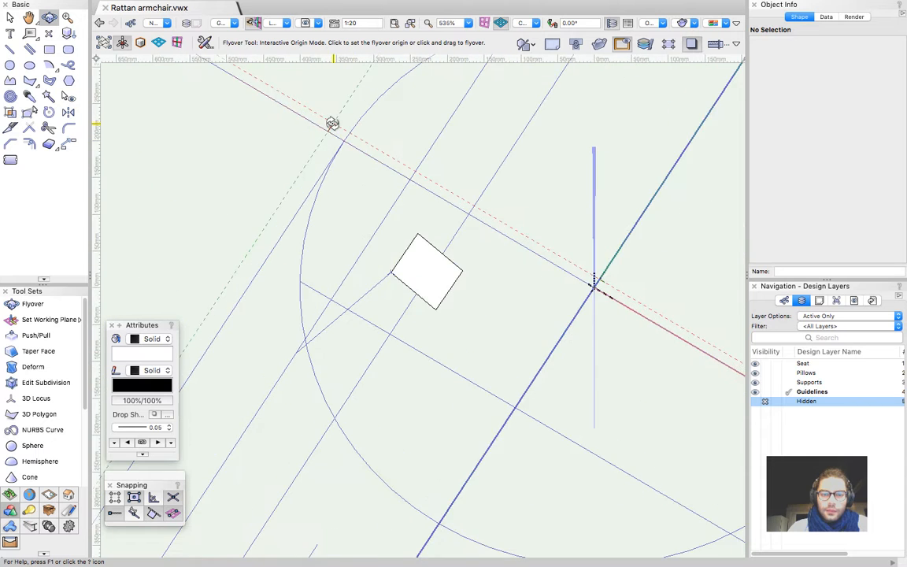
Set the working plane in Planar Face mode on the 80 mm square, with its origin at the square's center
scroll(465, 311, up, 4)
key(shift+1)
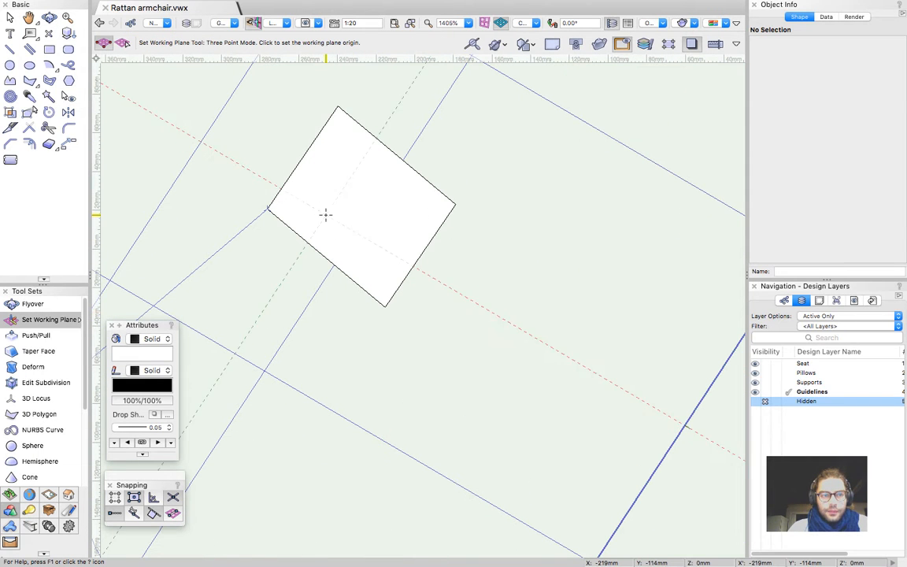
click(122, 43)
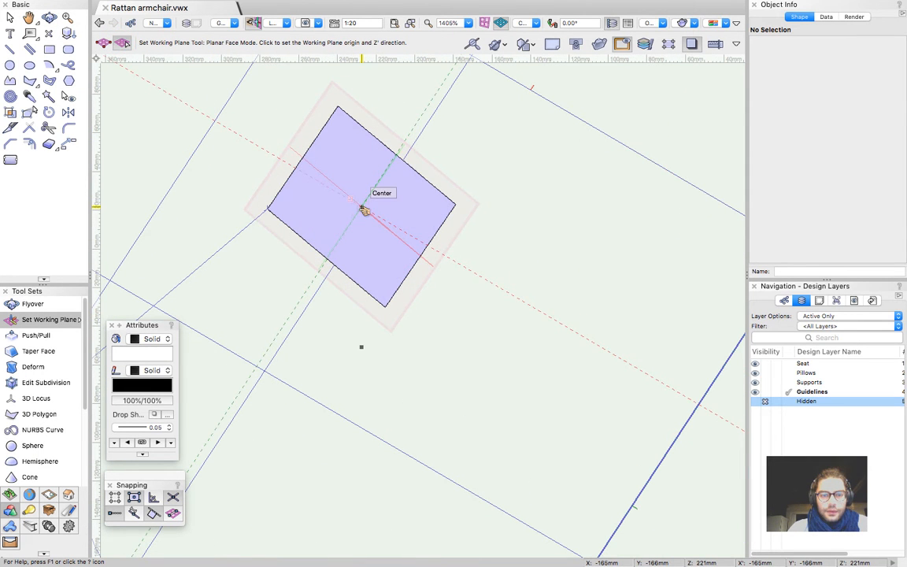
click(362, 210)
key(x)
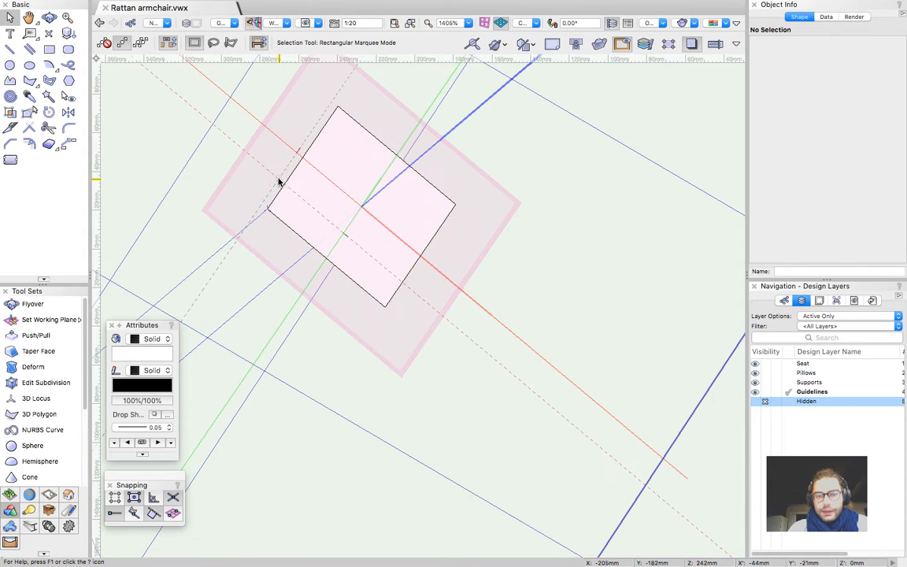
Save the current working plane under the name Support 3
right_click(475, 190)
mouse_move(542, 325)
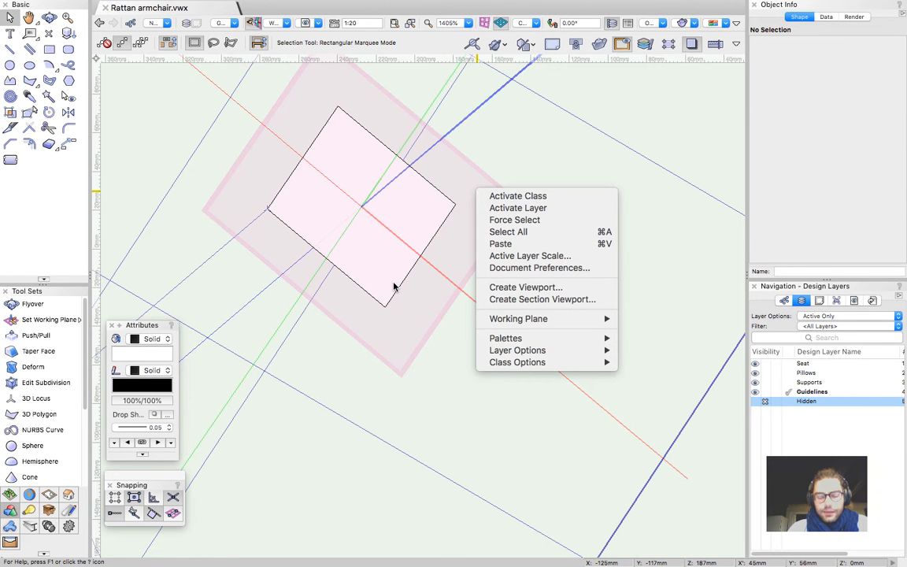
mouse_move(506, 318)
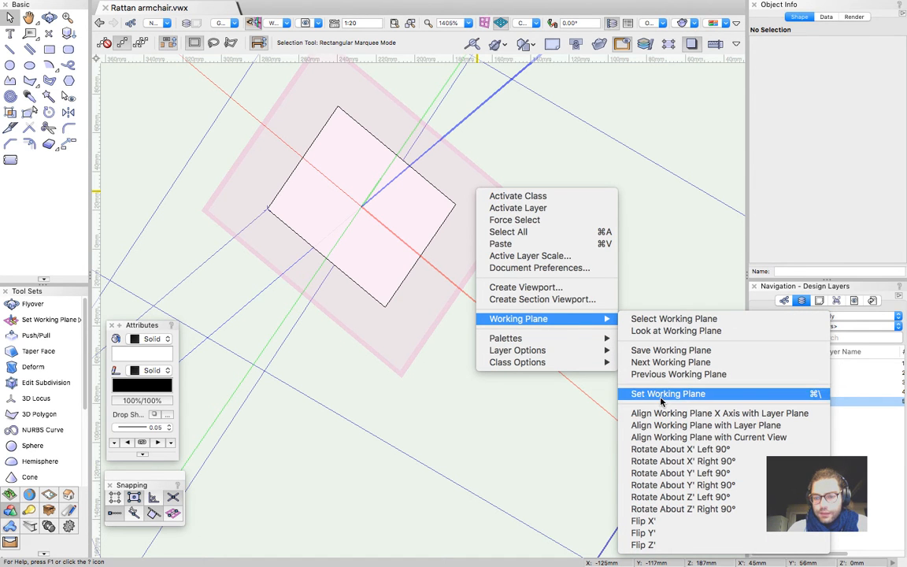
click(673, 351)
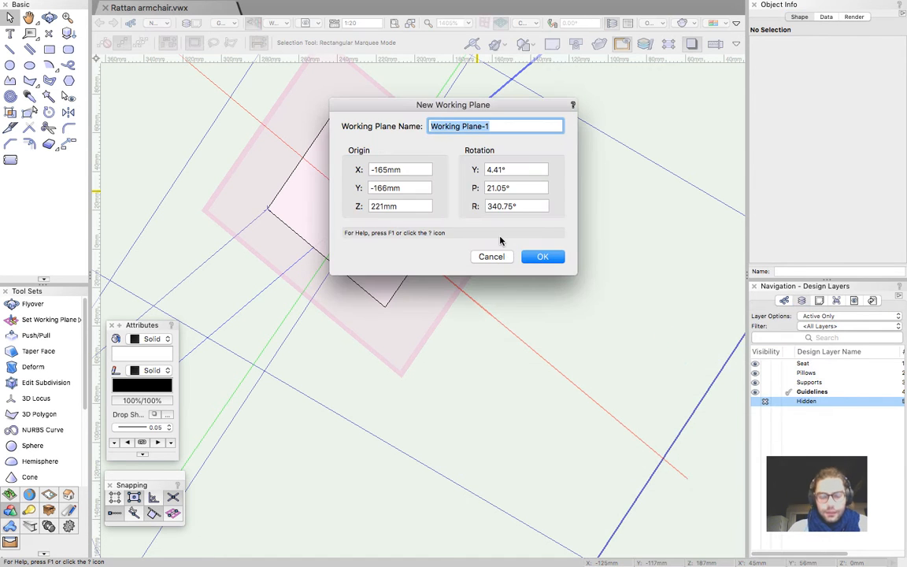
text(Support 3)
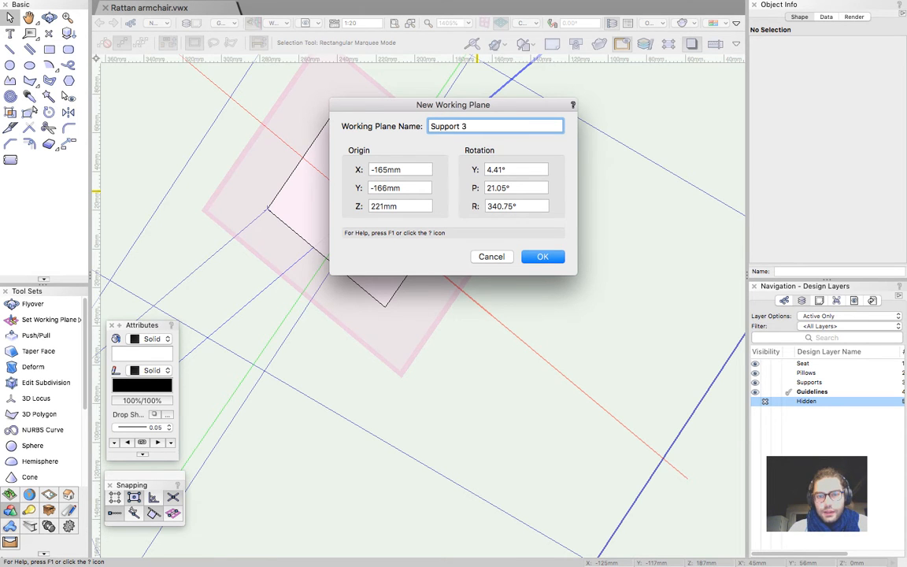
key(Return)
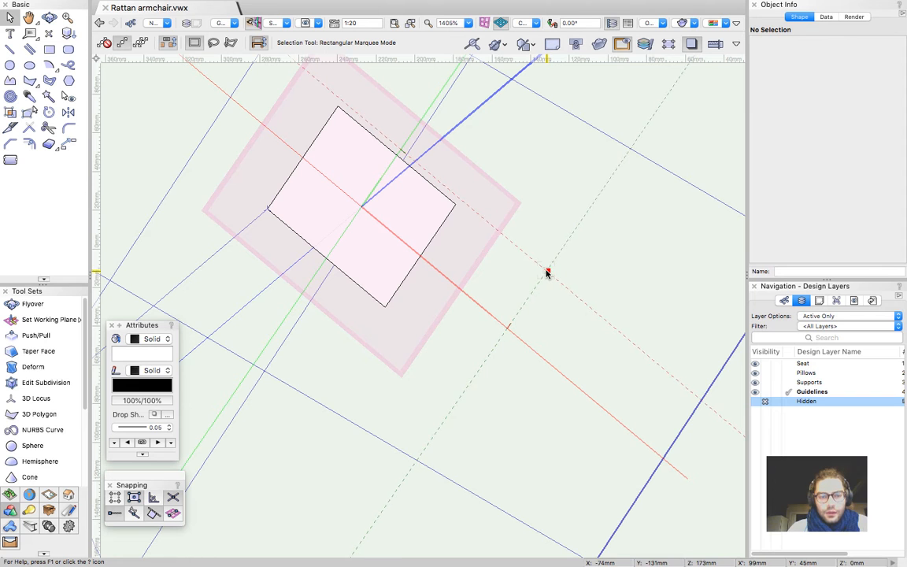
Draw a five-sided plate polygon over the 80 mm square, with 20 mm edges at two opposite corners joined by a diagonal
scroll(434, 360, down, 1)
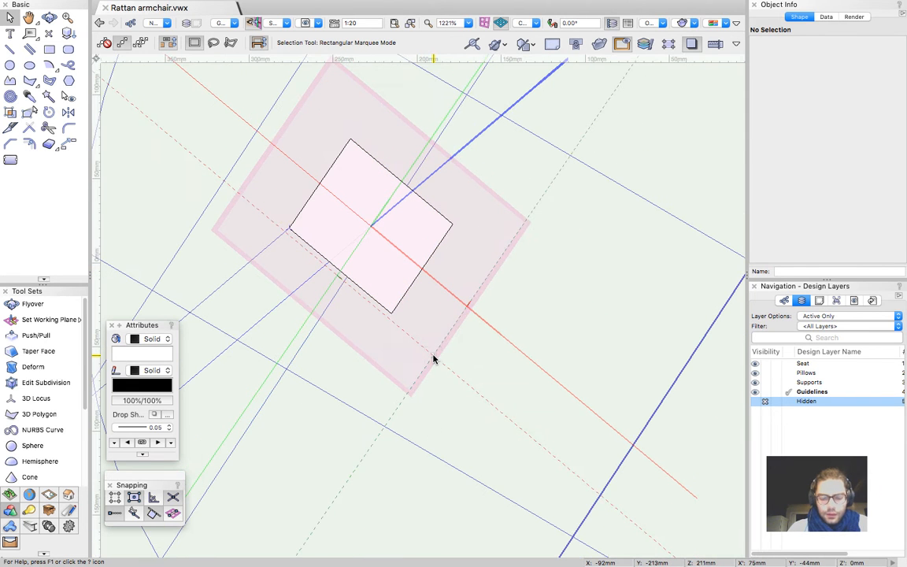
click(29, 81)
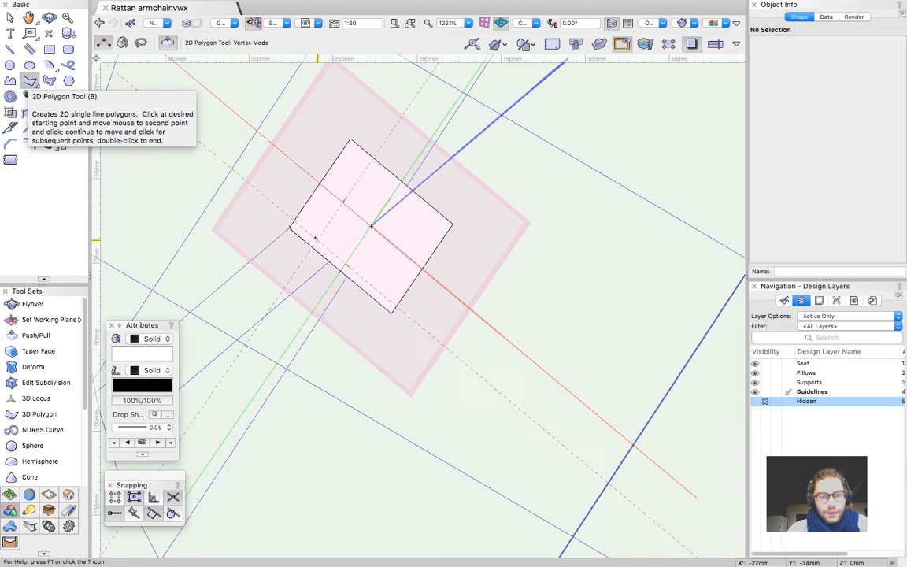
click(289, 227)
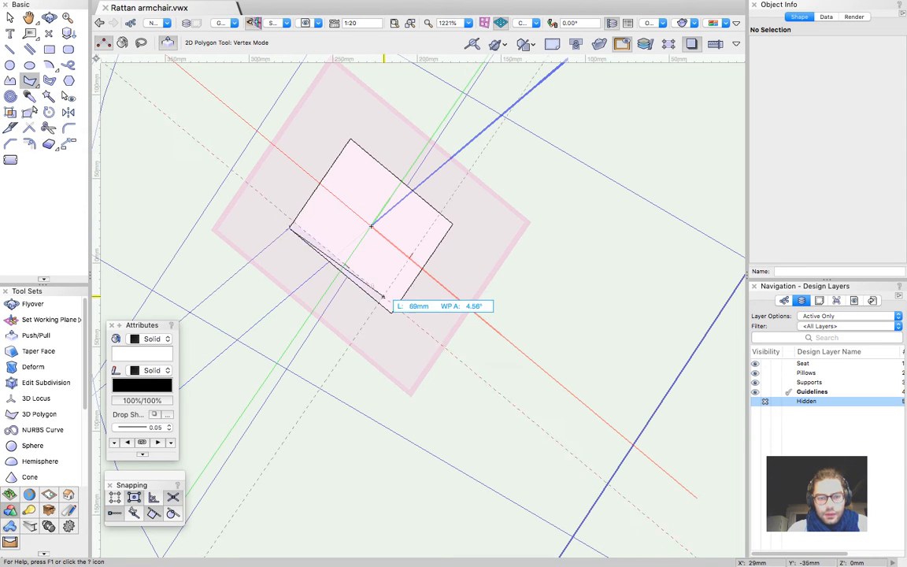
click(390, 313)
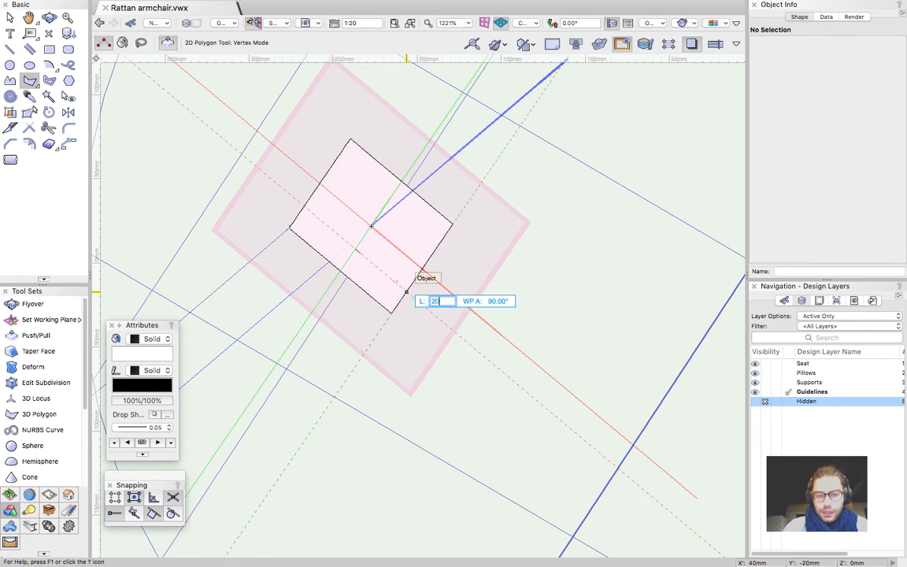
click(406, 291)
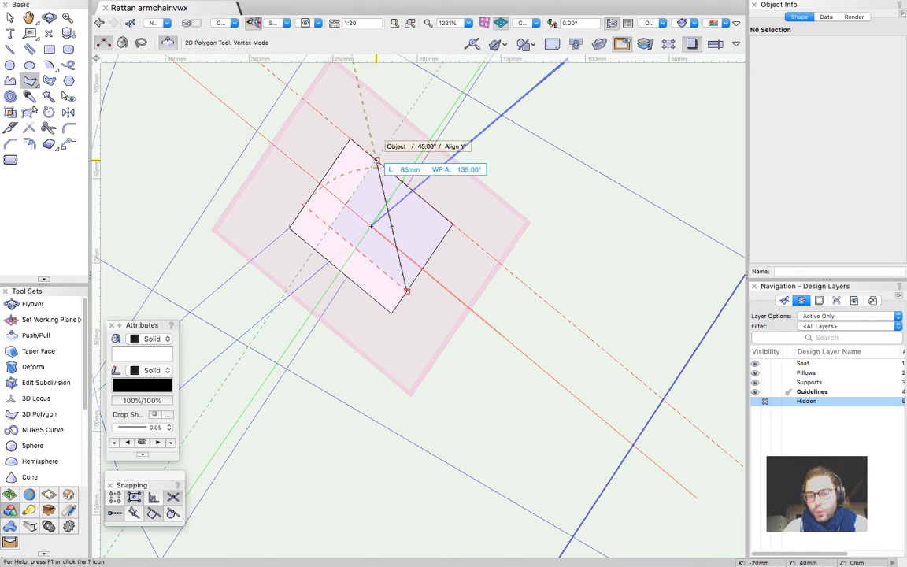
click(377, 160)
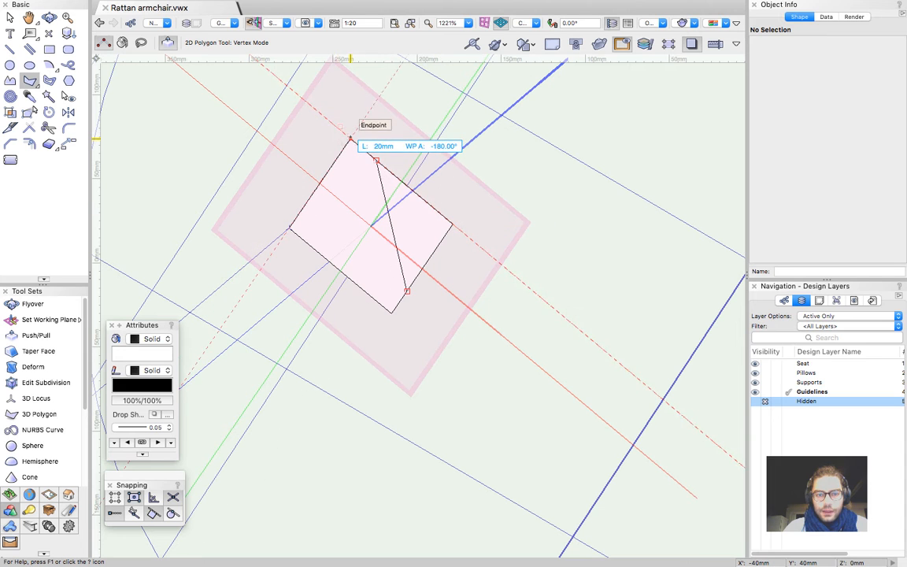
click(350, 139)
click(319, 184)
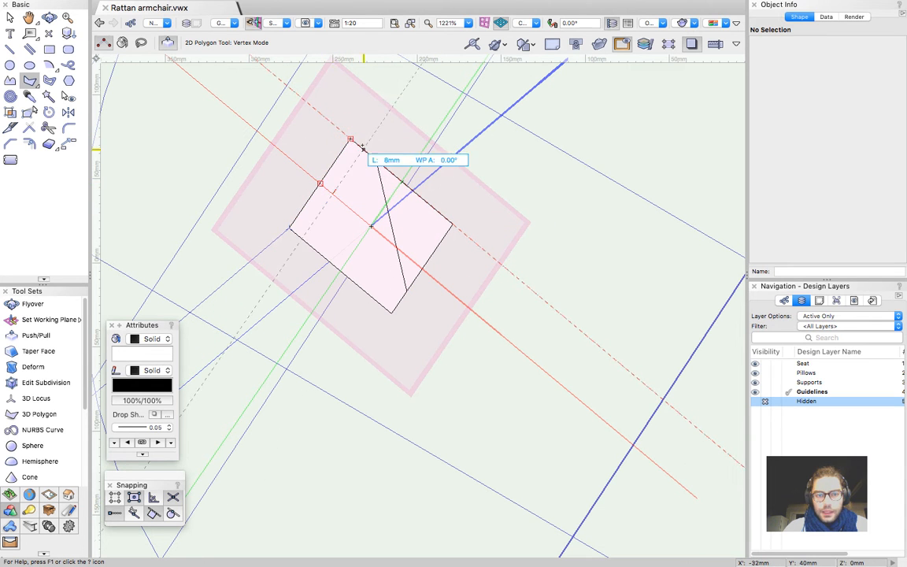
click(289, 228)
Delete the original 80 mm square beneath the new plate polygon
key(x)
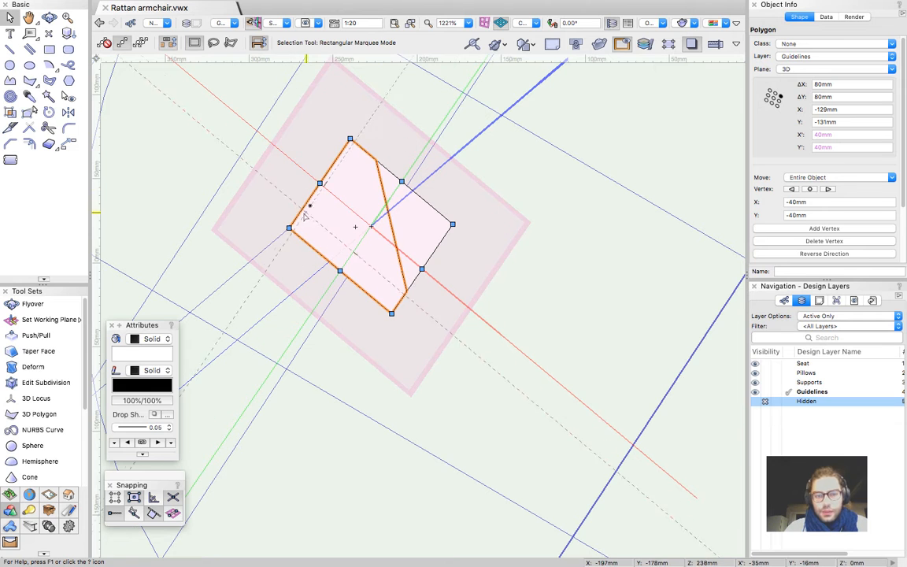
click(424, 219)
key(Delete)
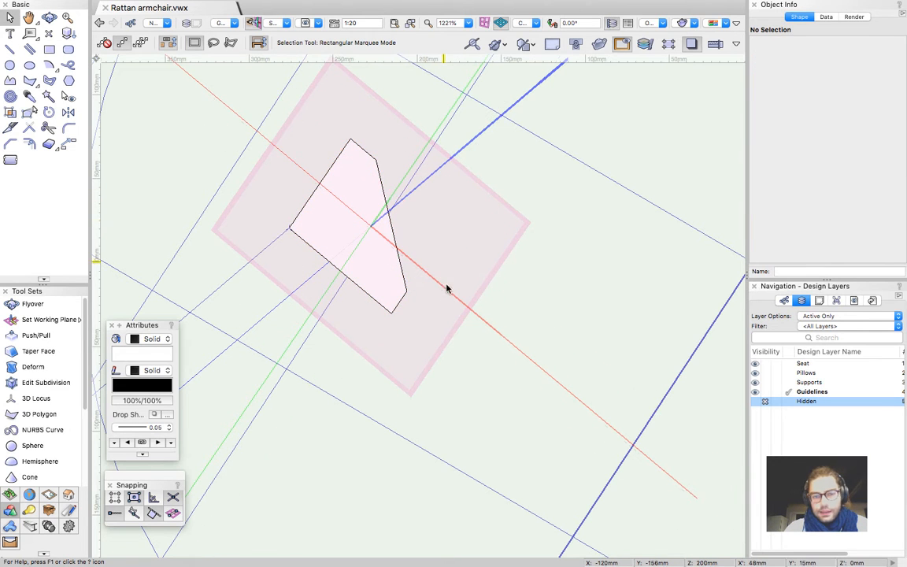
Orbit the model and examine the plate polygon's position relative to the leg guide lines
scroll(446, 292, down, 3)
key(shift+c)
drag(414, 313, 581, 264)
scroll(524, 310, up, 3)
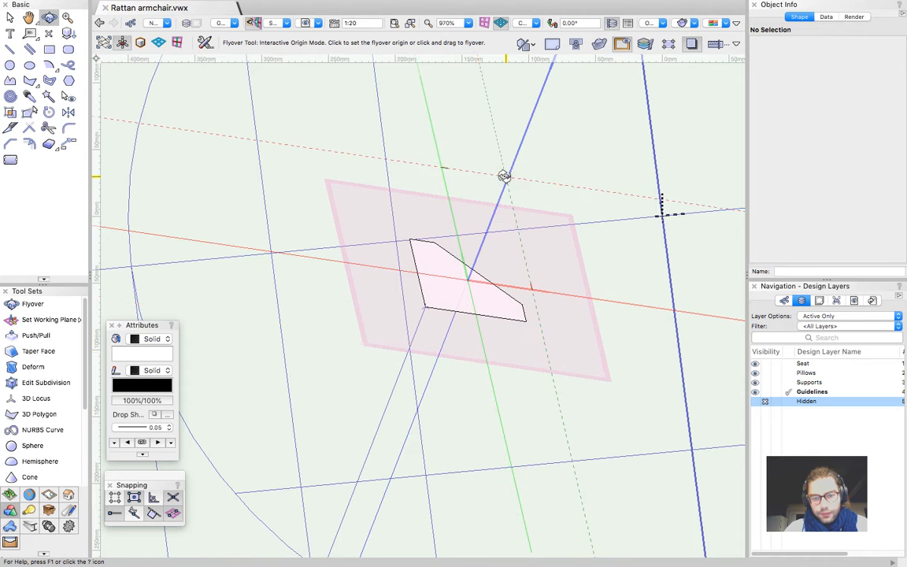
scroll(503, 176, down, 3)
scroll(512, 303, up, 2)
key(x)
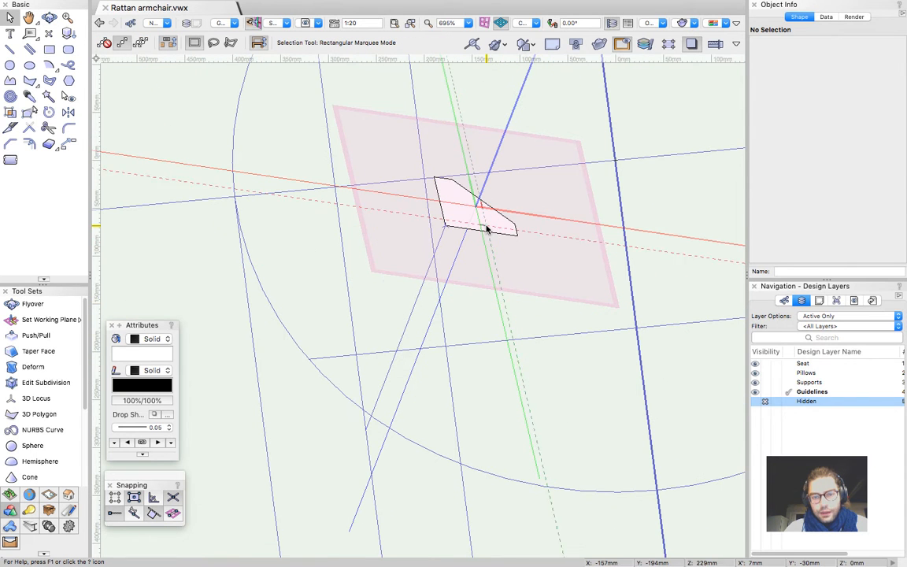
click(484, 229)
scroll(494, 205, up, 3)
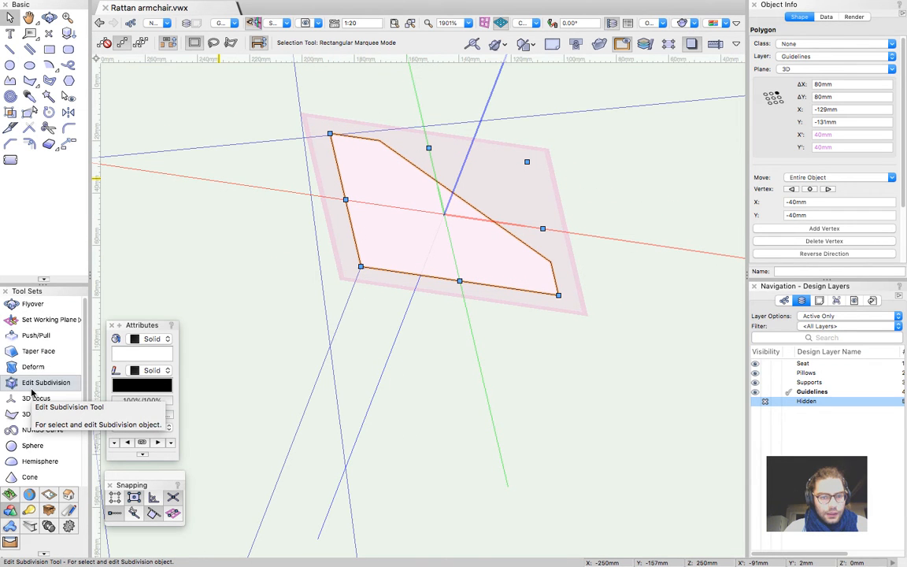
scroll(389, 207, down, 1)
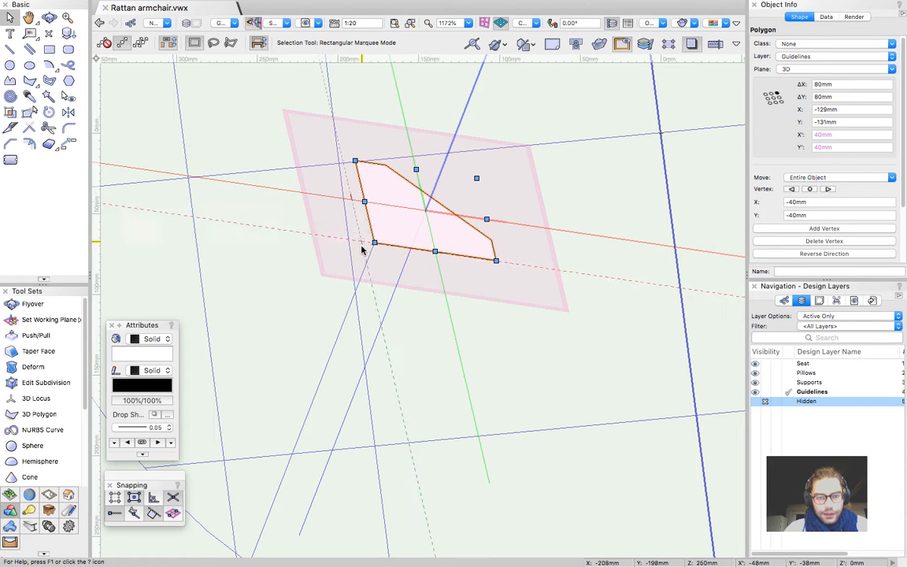
scroll(396, 226, down, 5)
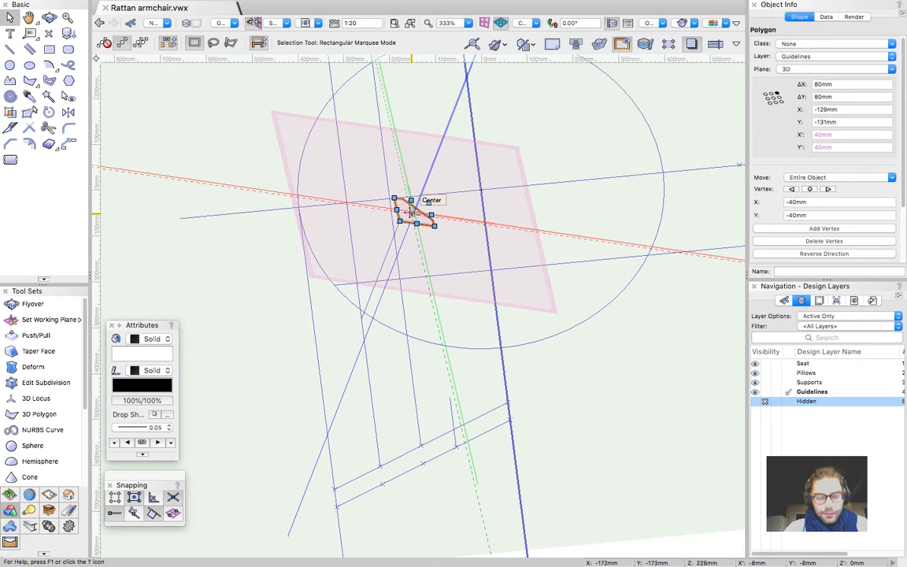
scroll(409, 213, up, 3)
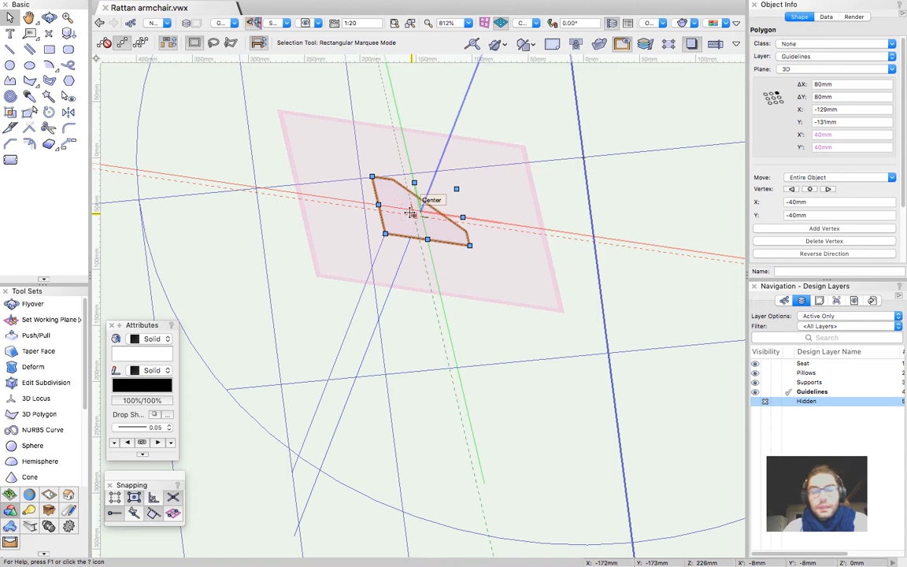
scroll(298, 280, down, 1)
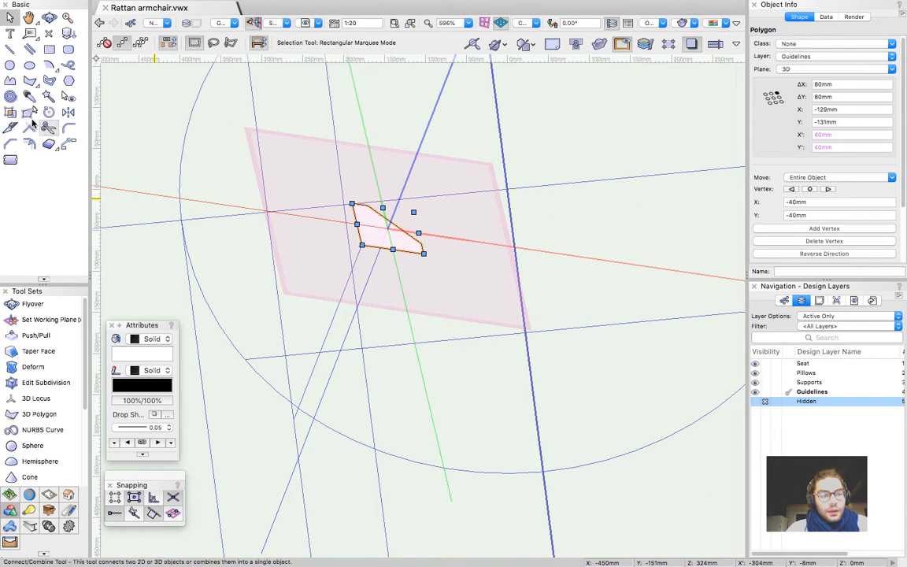
Draw a circle with a 7.5 mm radius centered on the plate corner where the outer leg guide line ends
click(7, 65)
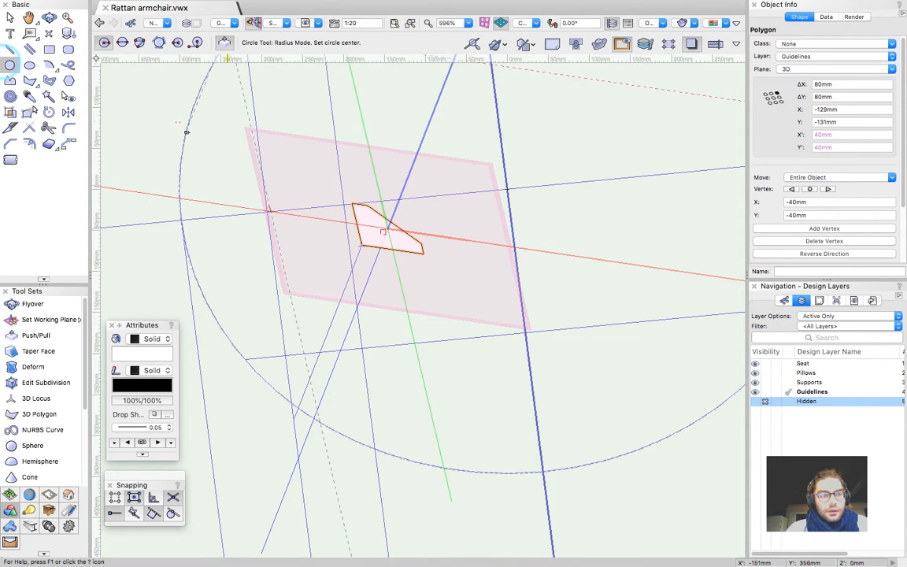
scroll(339, 226, up, 1)
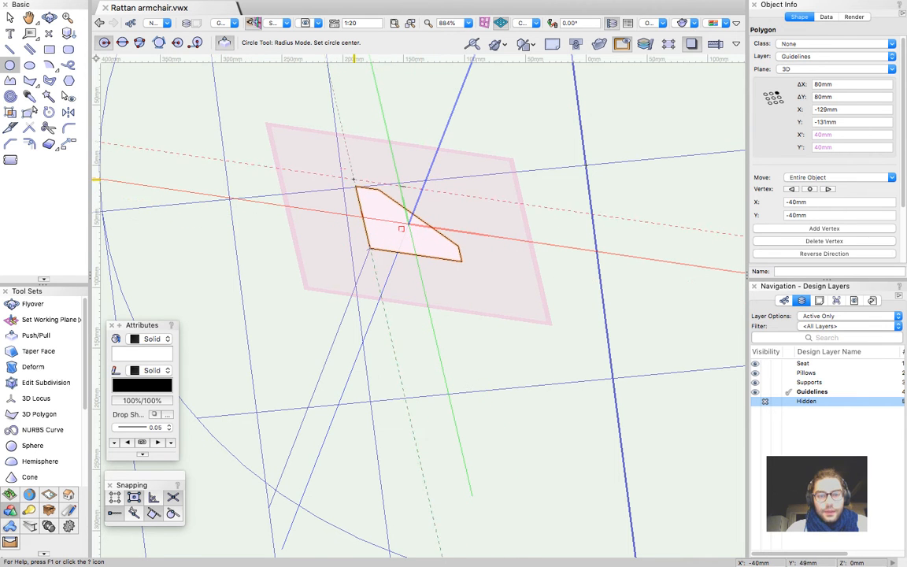
scroll(370, 252, up, 2)
click(373, 258)
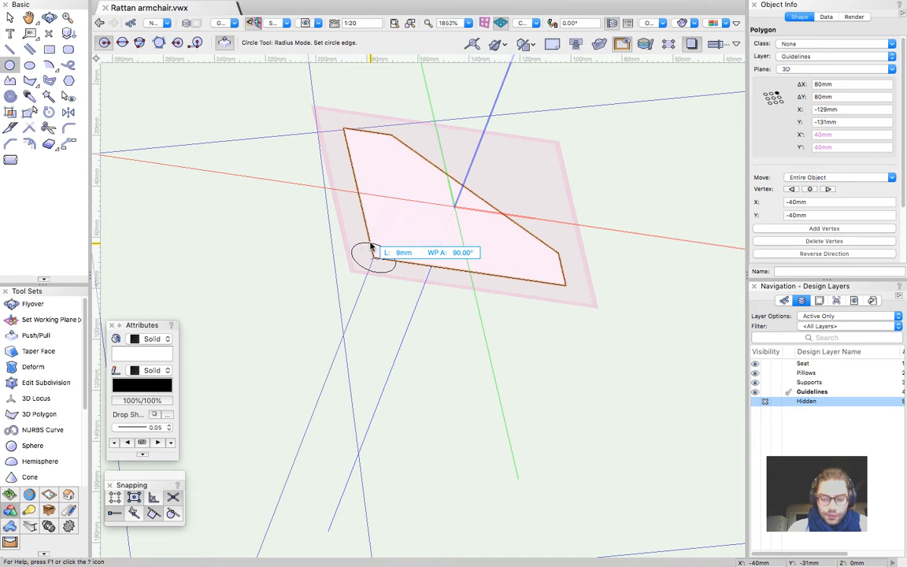
text(7.5)
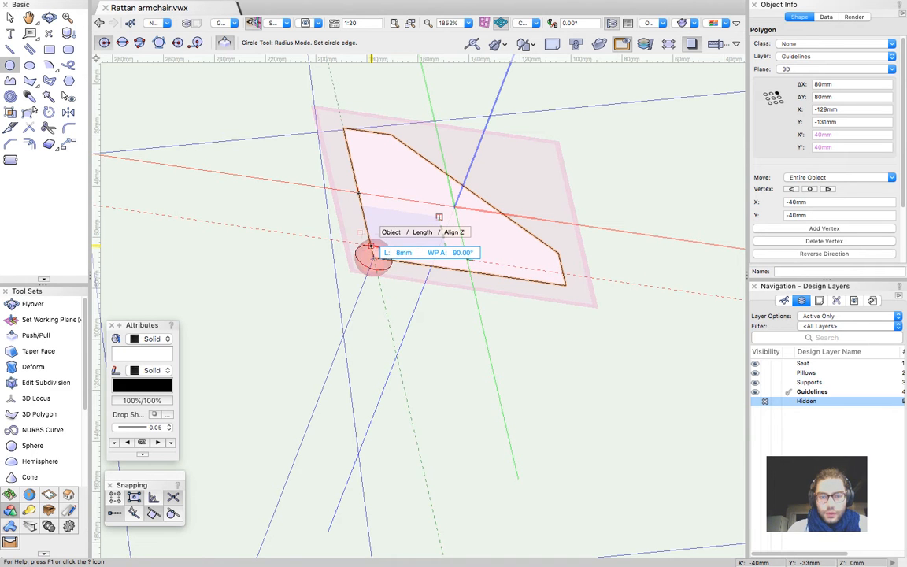
key(Return)
key(x)
Extrude the circle with Push/Pull along the leg guide line to its end, about 281 mm long
scroll(401, 230, down, 3)
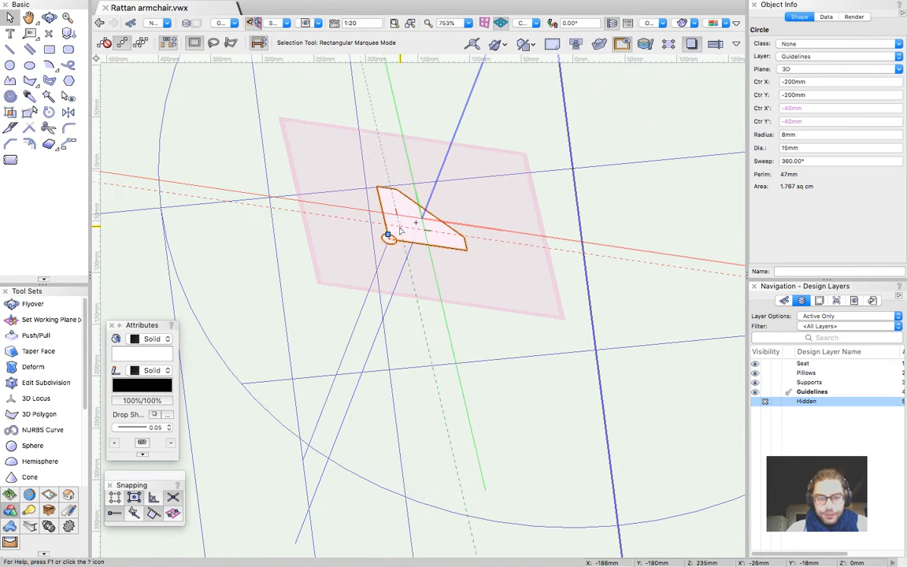
key(shift+e)
drag(389, 239, 303, 459)
scroll(458, 284, down, 3)
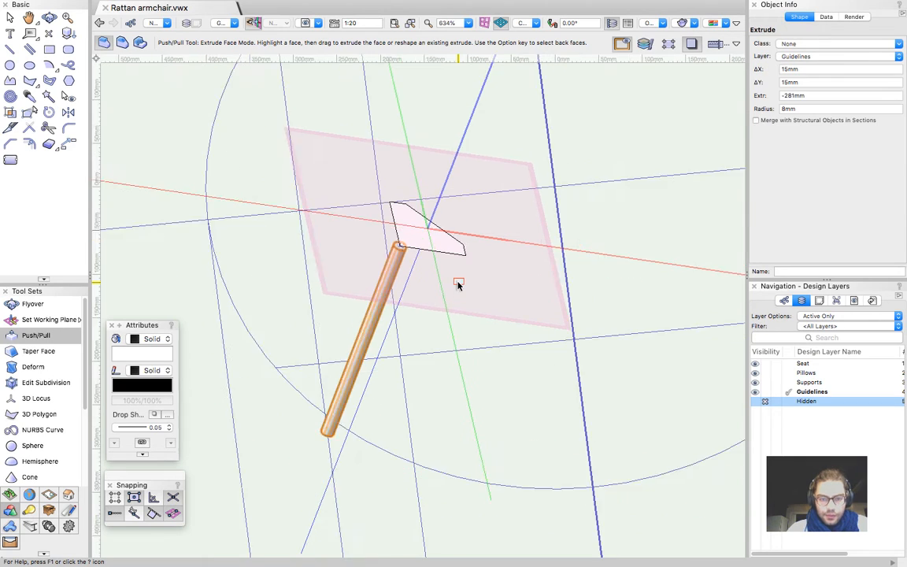
Orbit the model to compare the new leg rod with the reference photo and the plate polygon
key(shift+c)
drag(429, 373, 419, 178)
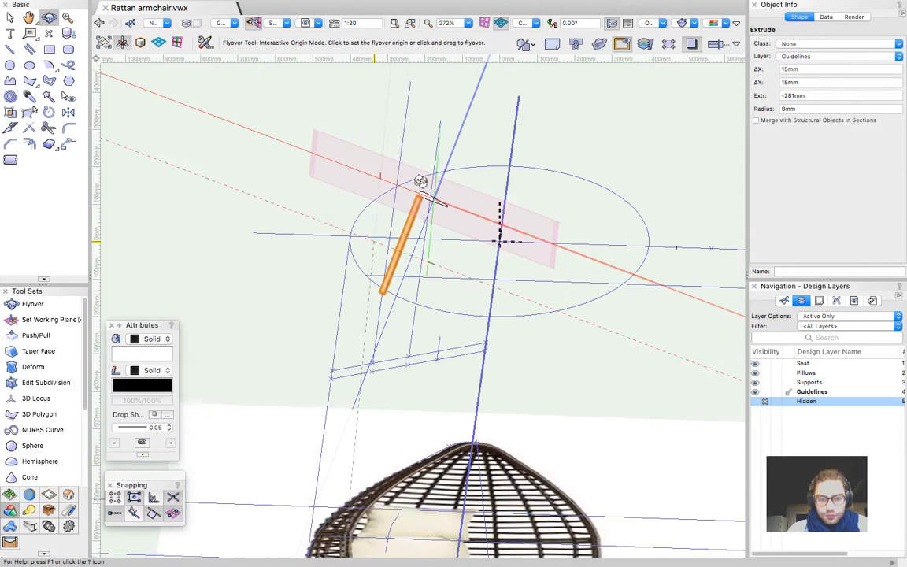
scroll(418, 178, down, 3)
scroll(420, 385, up, 5)
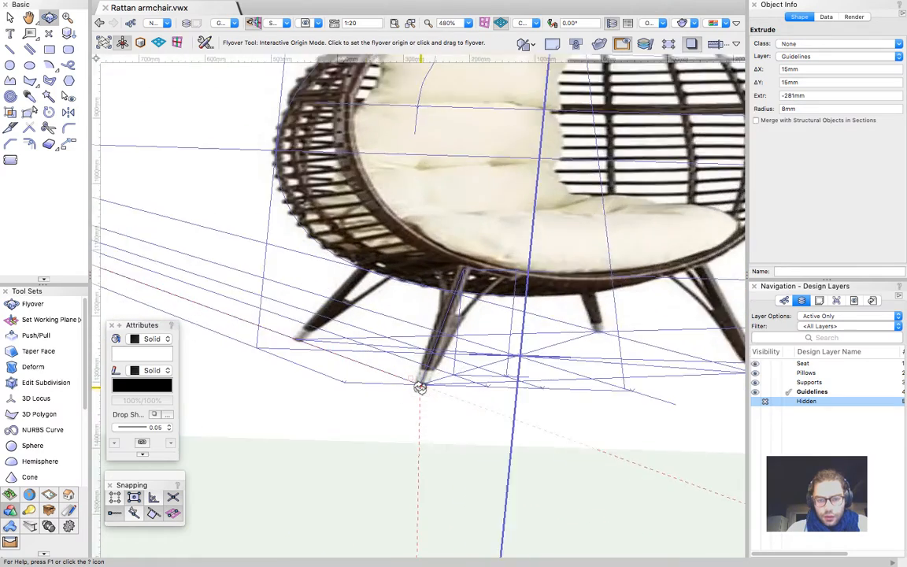
scroll(422, 383, down, 4)
drag(423, 376, 439, 150)
scroll(440, 152, up, 3)
scroll(440, 152, up, 3)
drag(410, 262, 397, 376)
scroll(438, 256, down, 3)
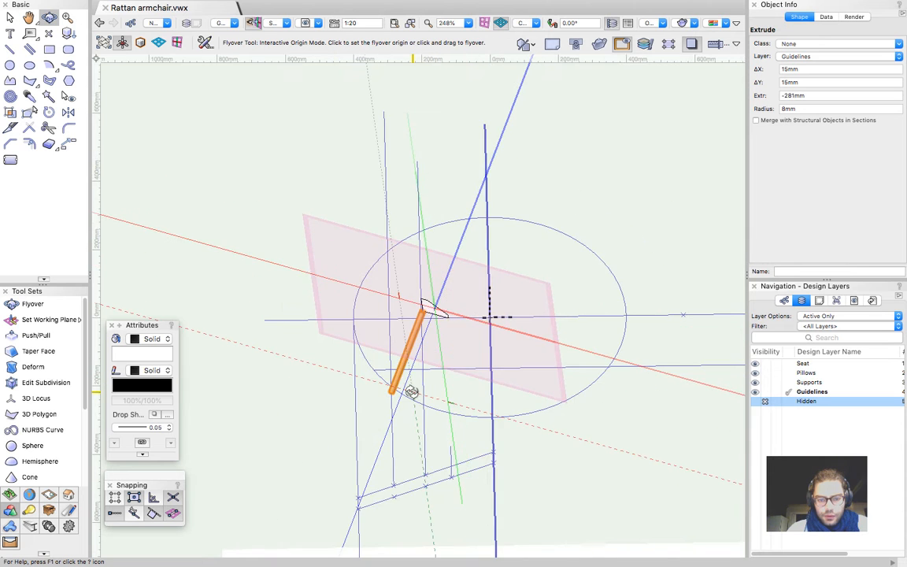
scroll(411, 391, up, 3)
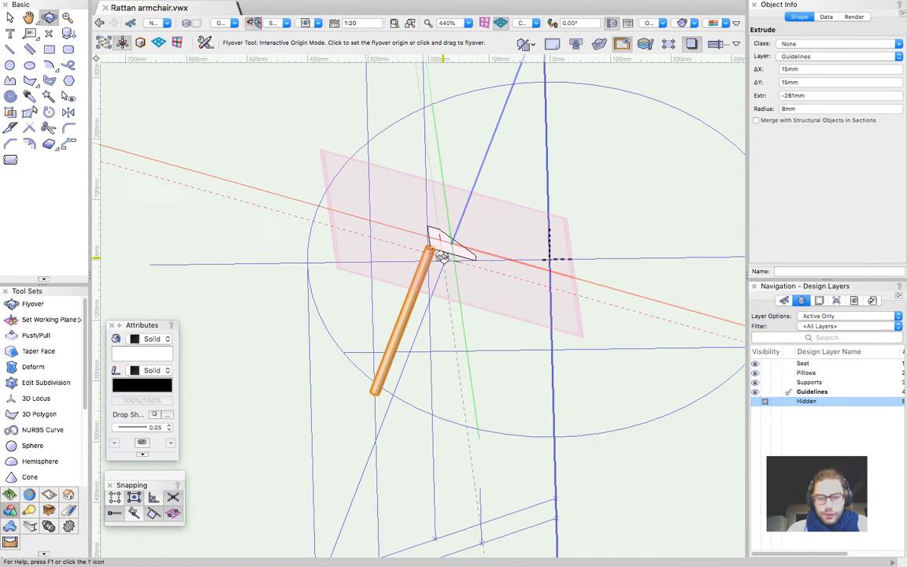
scroll(442, 238, up, 5)
drag(425, 251, 478, 354)
scroll(326, 243, down, 2)
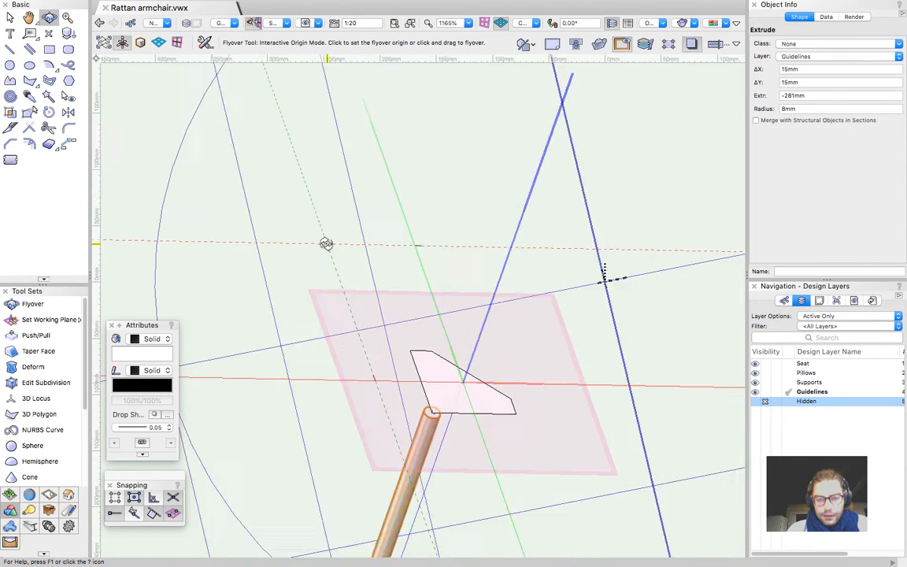
scroll(326, 243, down, 3)
Try reshaping the plate polygon by moving its long side edge parallel outward to the rod's outer edge, and undo the reshape
key(x)
scroll(385, 325, up, 4)
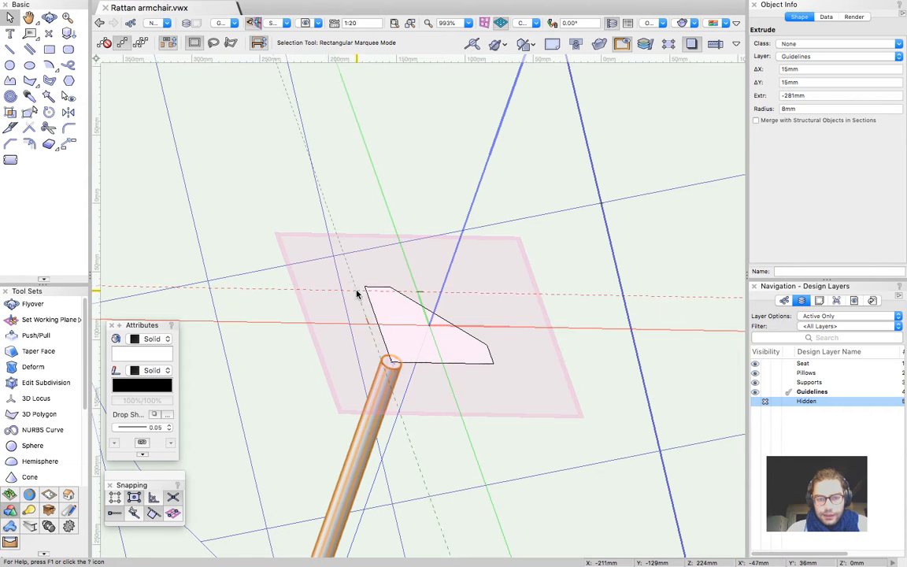
click(400, 335)
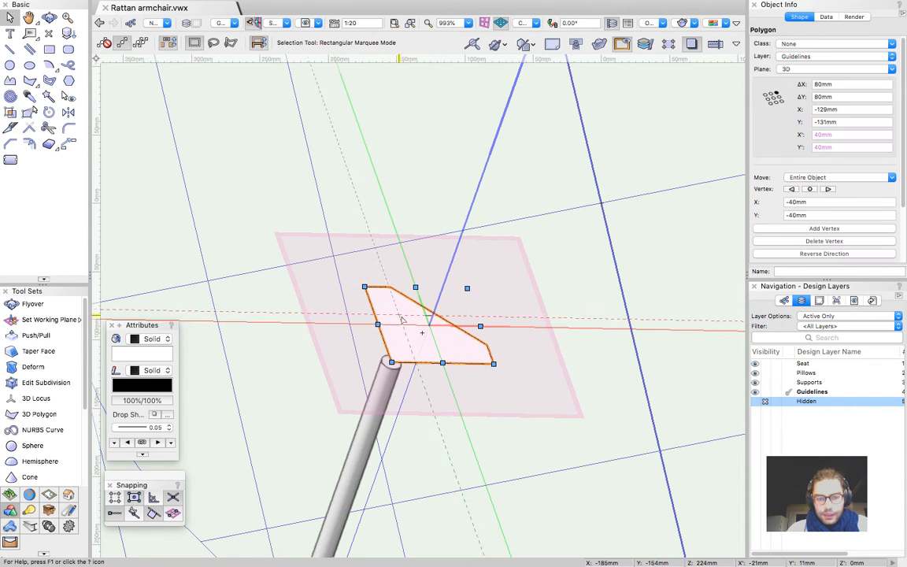
scroll(389, 354, up, 3)
key(shift+r)
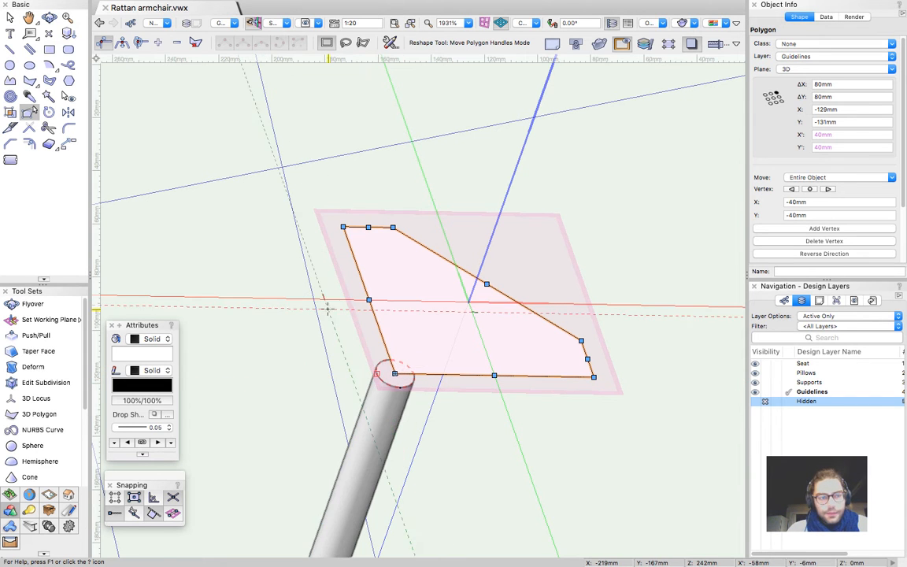
click(122, 43)
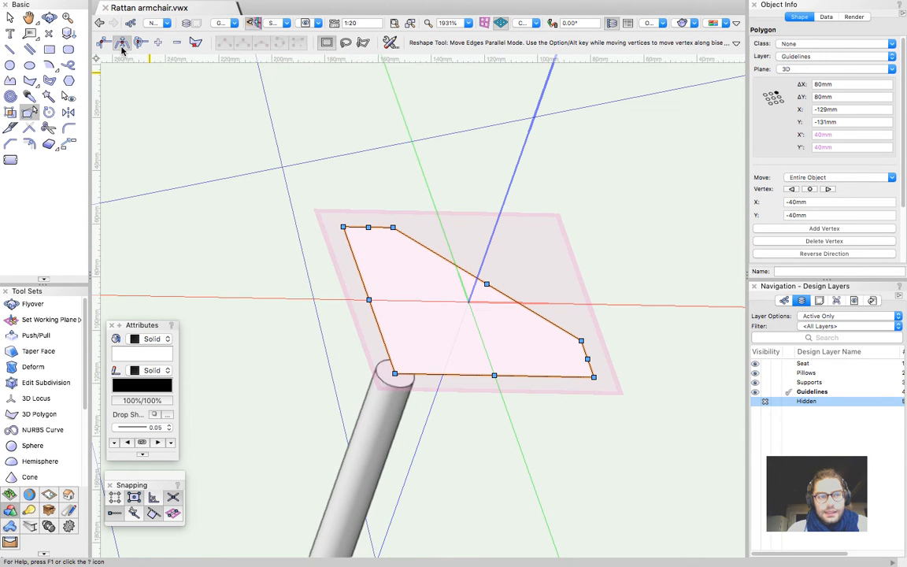
drag(369, 299, 375, 376)
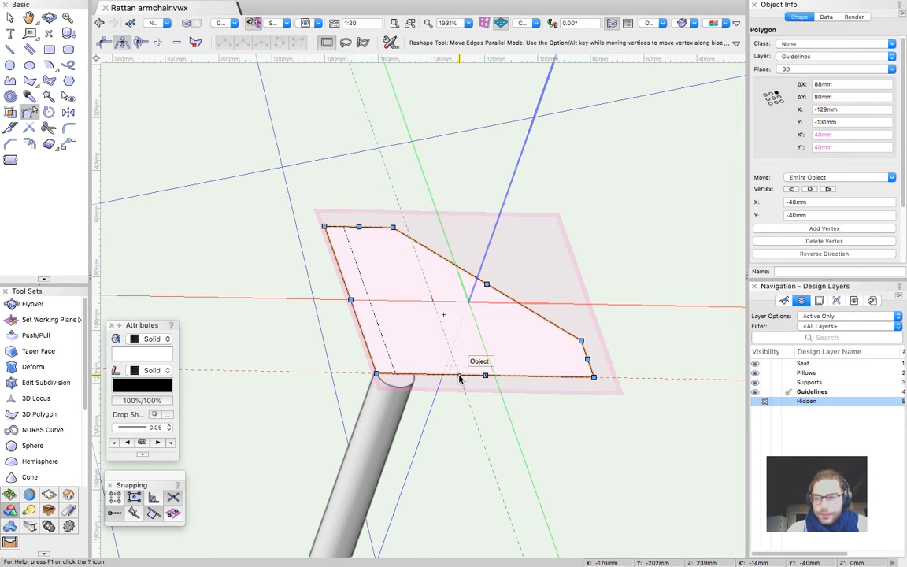
key(cmd+z)
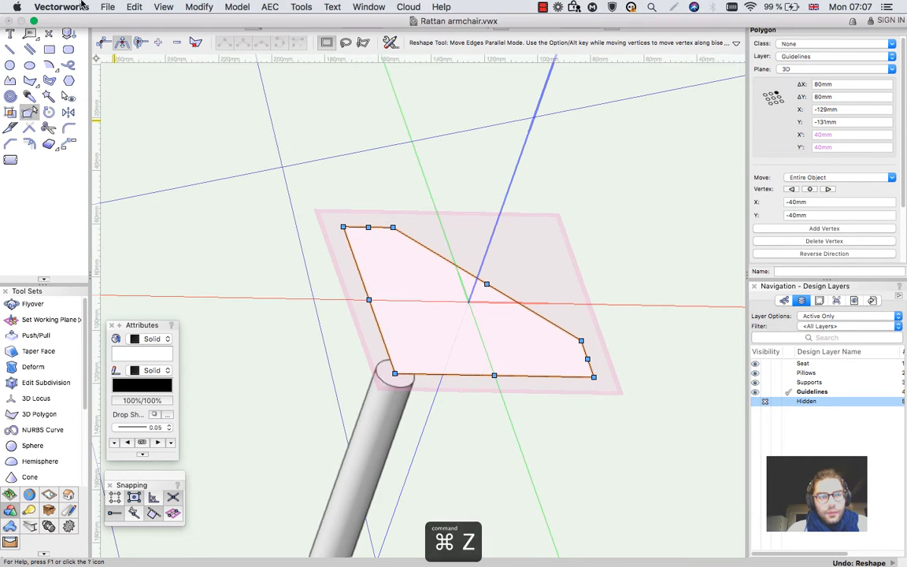
Set the document's length units to a decimal precision of .1 with a decimal rounding base of 5
click(107, 6)
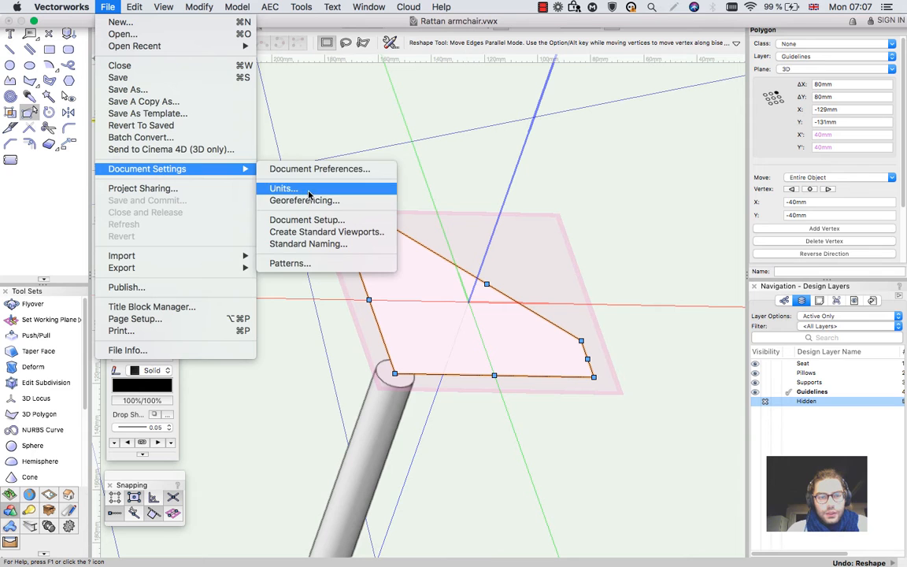
click(308, 185)
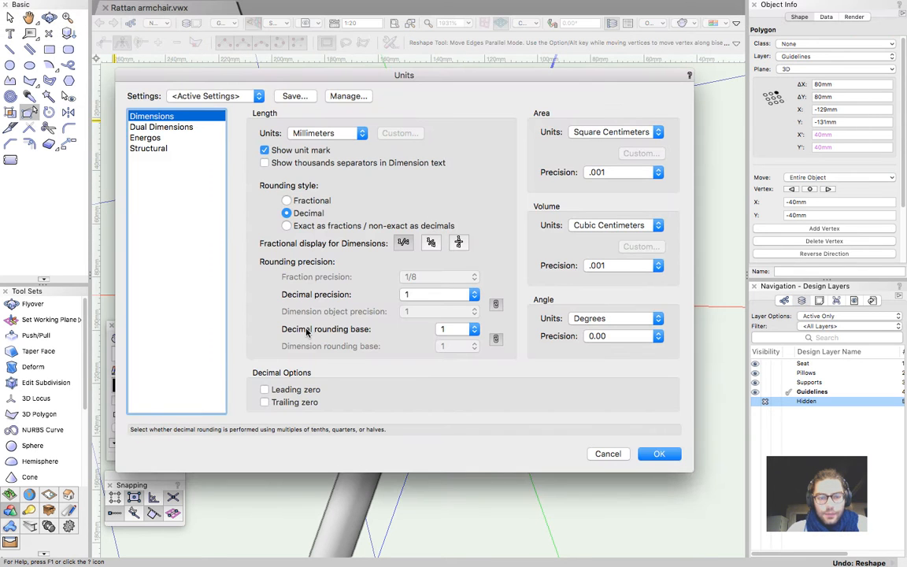
click(424, 298)
click(429, 306)
click(459, 331)
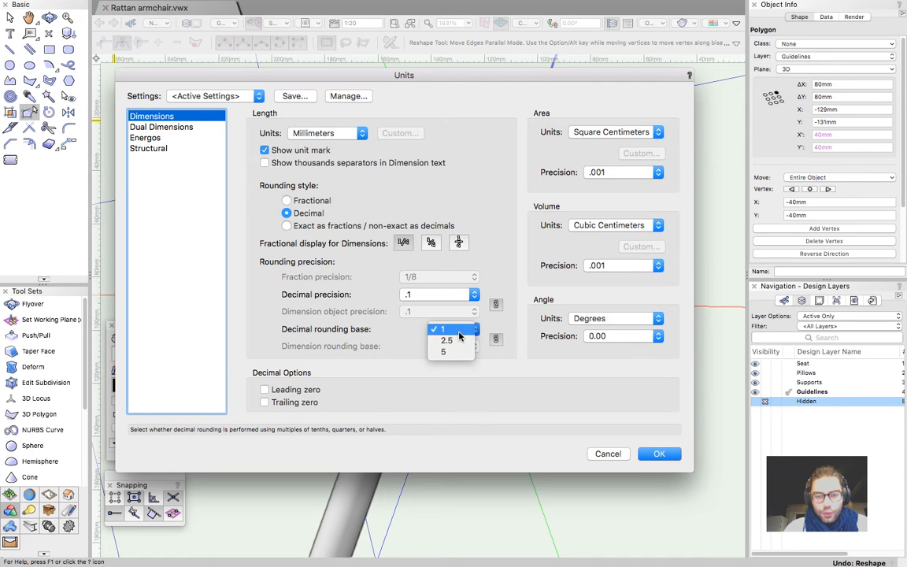
click(459, 352)
click(659, 453)
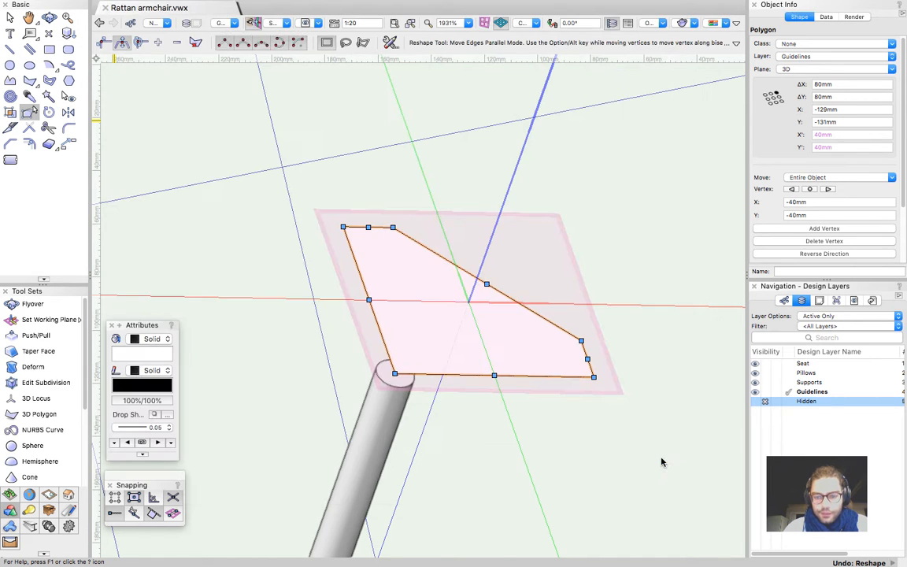
Move the plate polygon's two edges that meet at the rod 7.5 mm outward in parallel, making the plate 87.5 by 87.5 mm
drag(370, 299, 376, 375)
drag(486, 374, 403, 385)
key(x)
click(380, 335)
key(Delete)
double_click(390, 286)
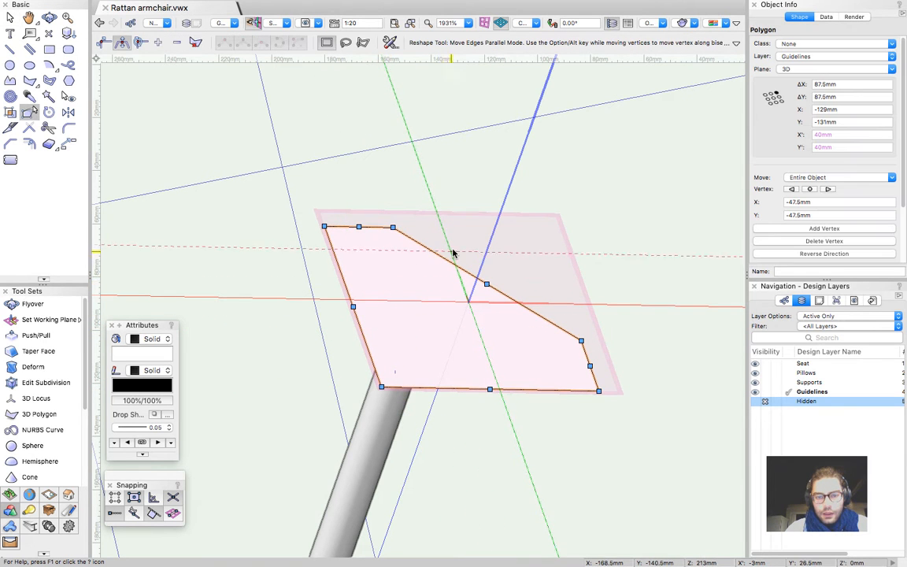
Move the plate polygon's long diagonal edge parallel inward toward the rod corner, narrowing both cut ends
mouse_move(466, 274)
mouse_down()
mouse_move(486, 288)
mouse_move(446, 284)
mouse_move(454, 277)
mouse_up()
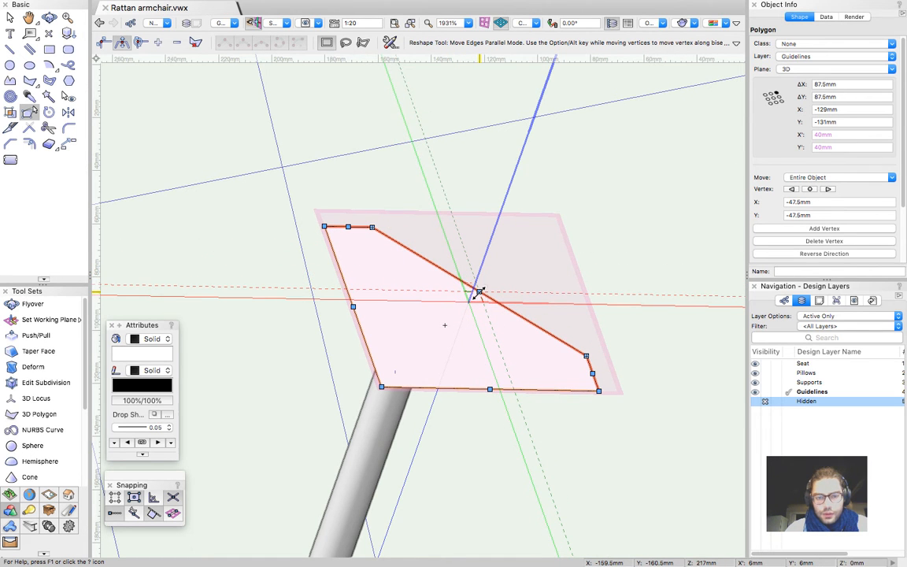
drag(480, 292, 334, 204)
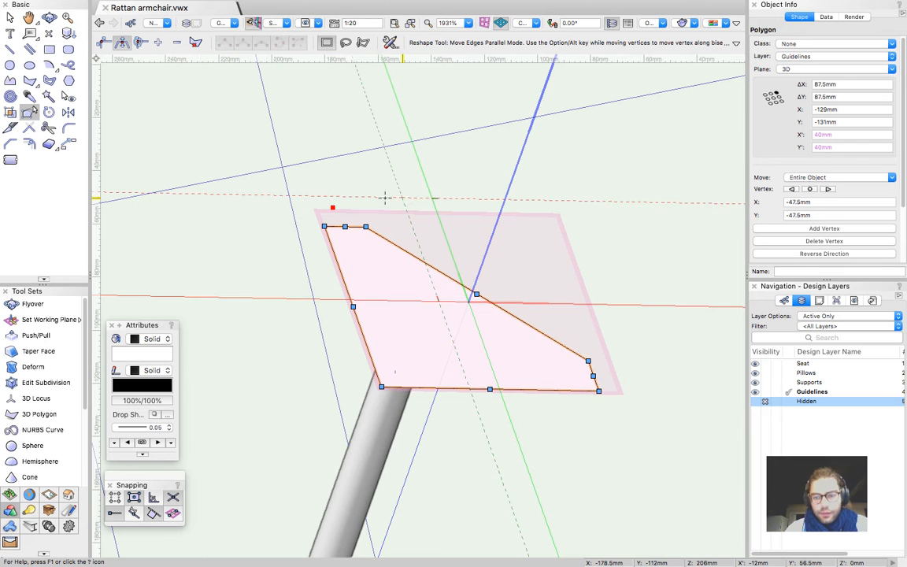
key(x)
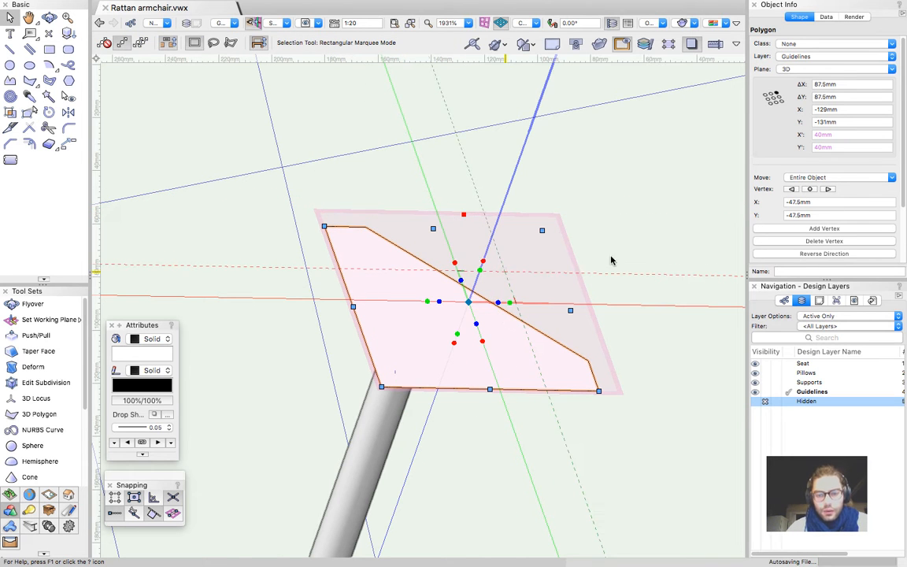
click(613, 217)
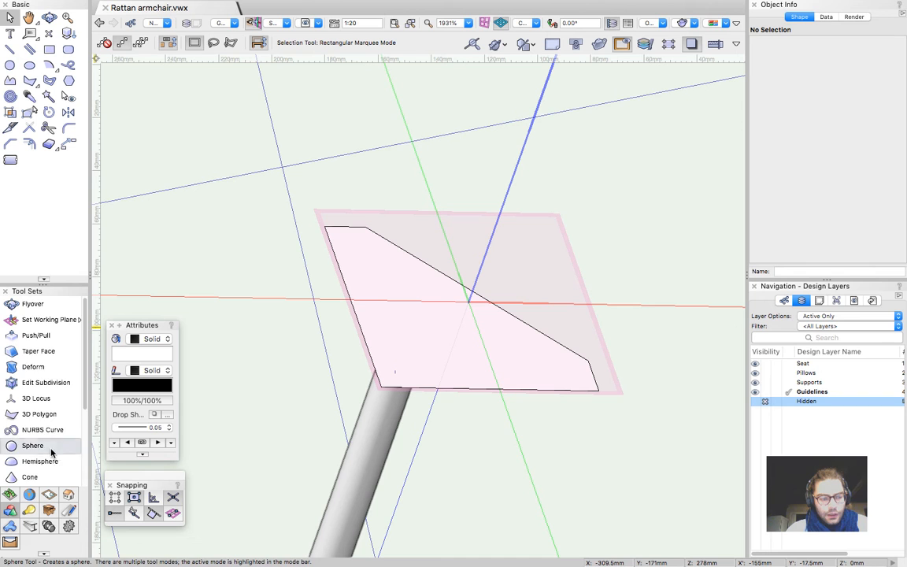
Fillet all corners of the plate polygon with a 7.5 mm radius
scroll(43, 441, down, 3)
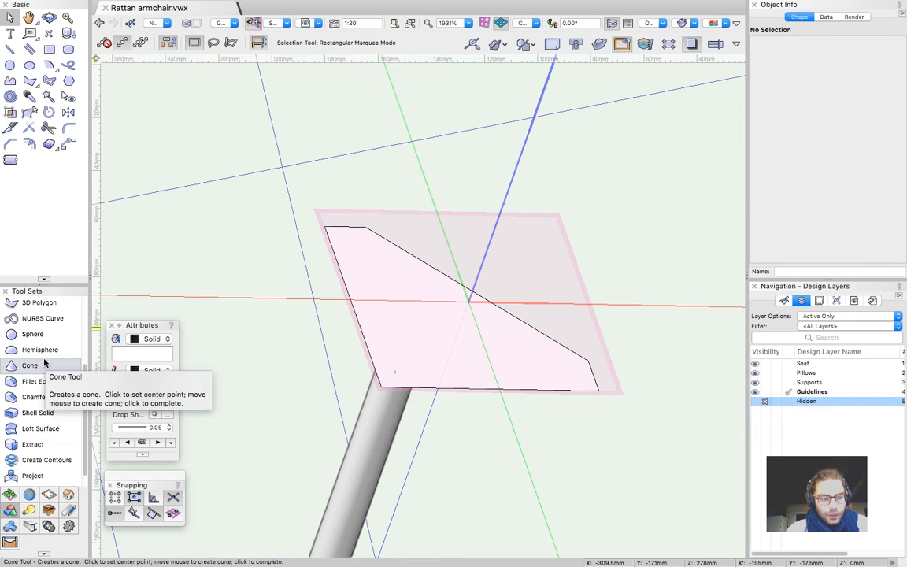
scroll(38, 397, up, 3)
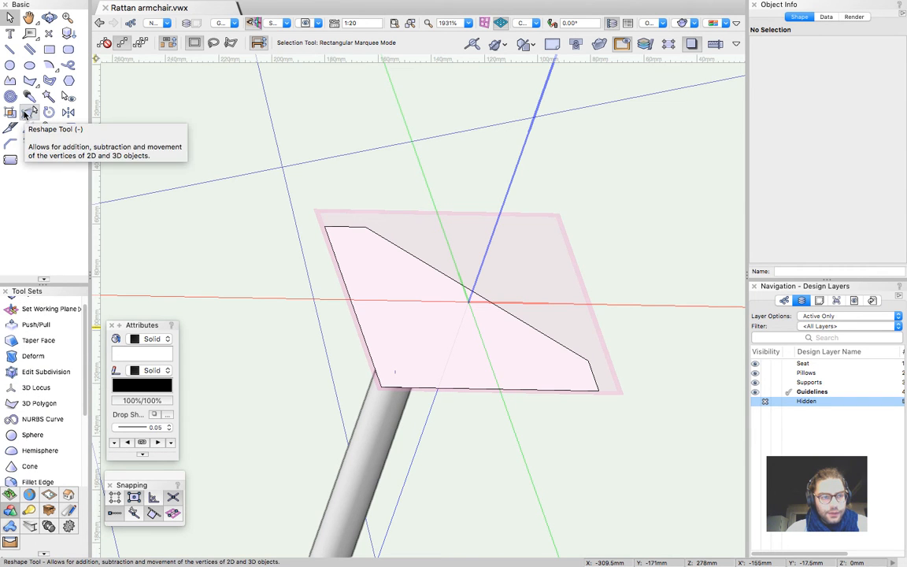
click(69, 137)
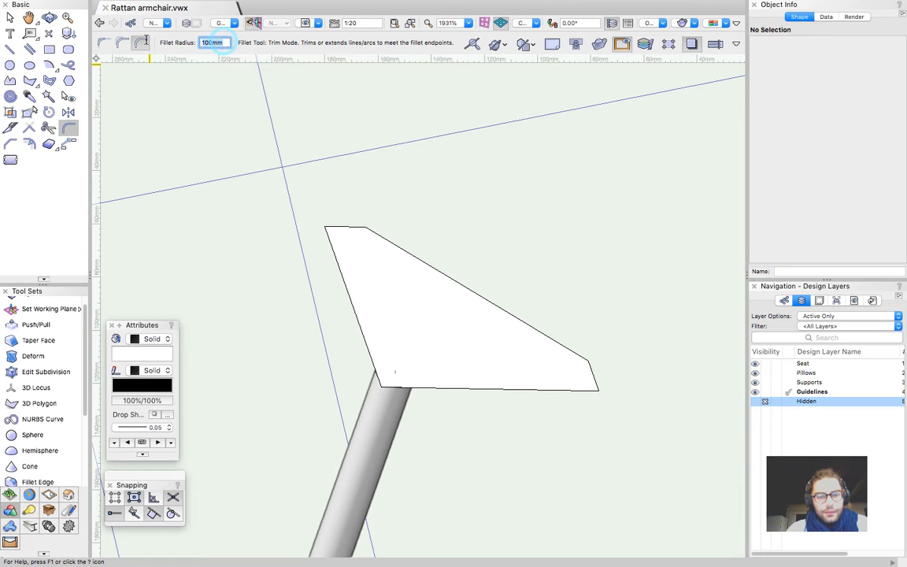
text(1)
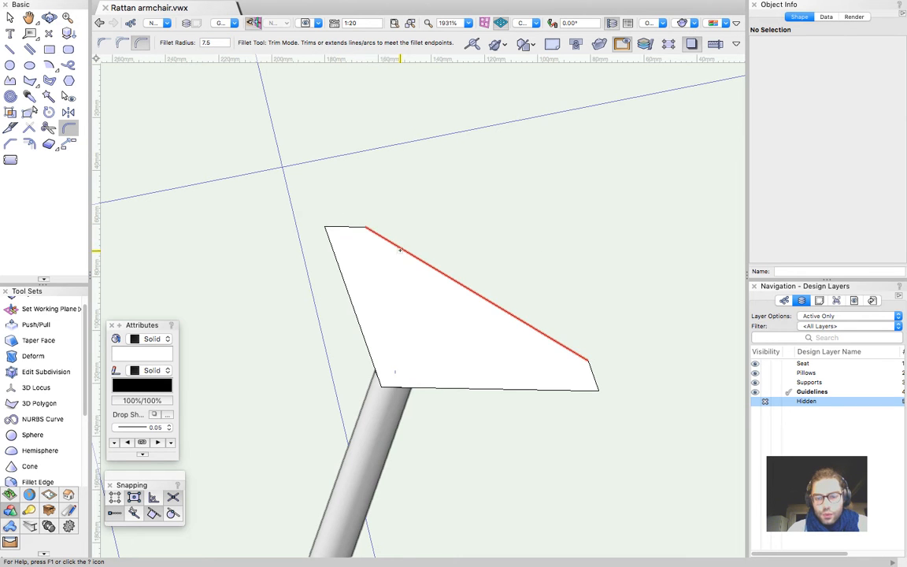
click(416, 302)
key(x)
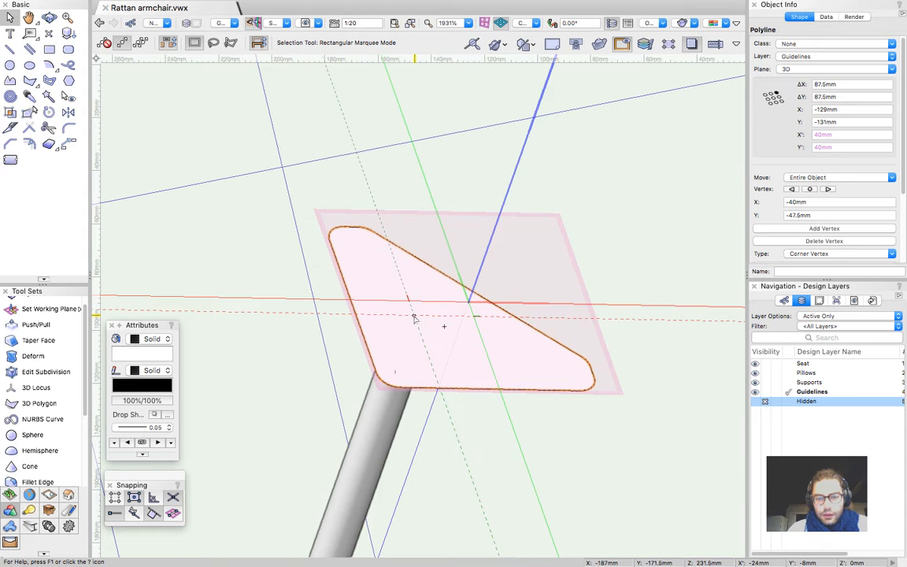
key(Escape)
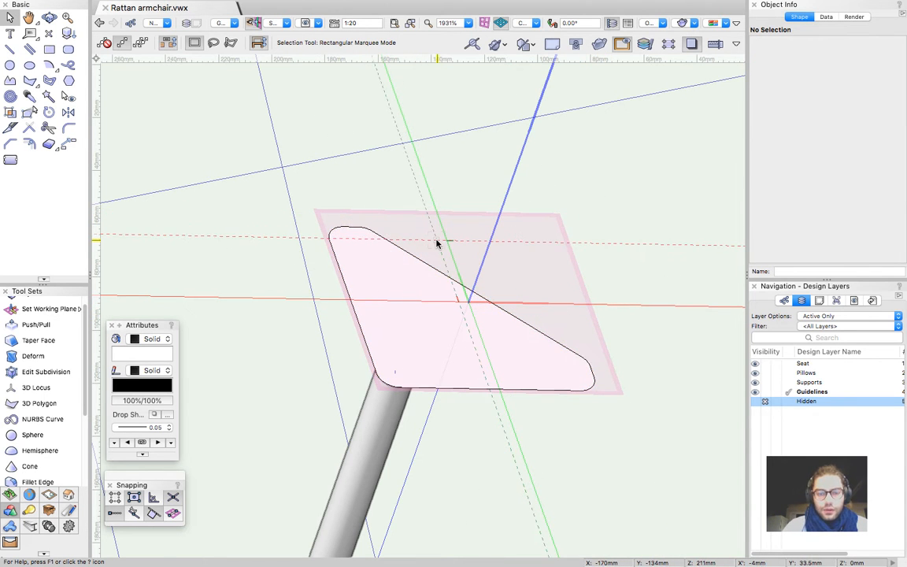
Extrude the rounded plate by -4 mm with Push/Pull
scroll(437, 244, down, 3)
scroll(568, 196, down, 5)
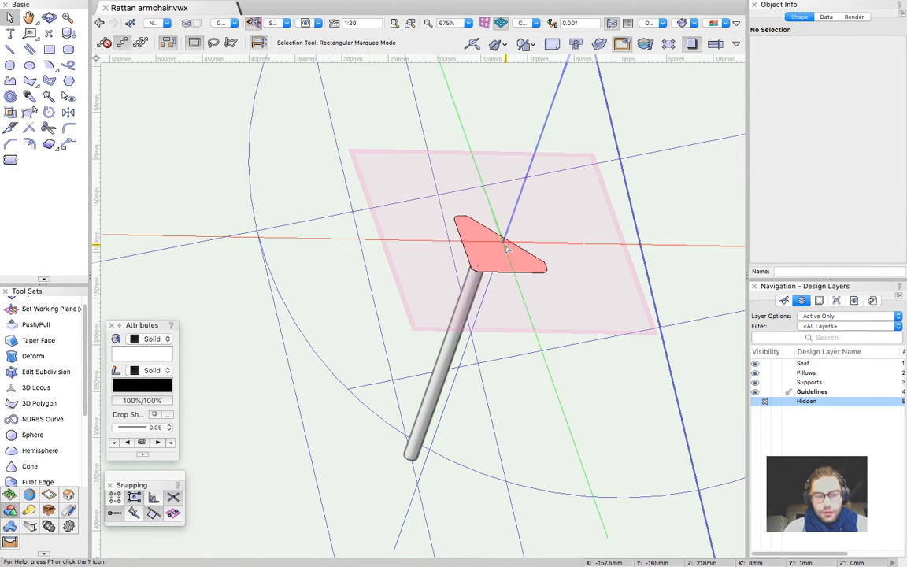
click(36, 324)
scroll(496, 233, up, 6)
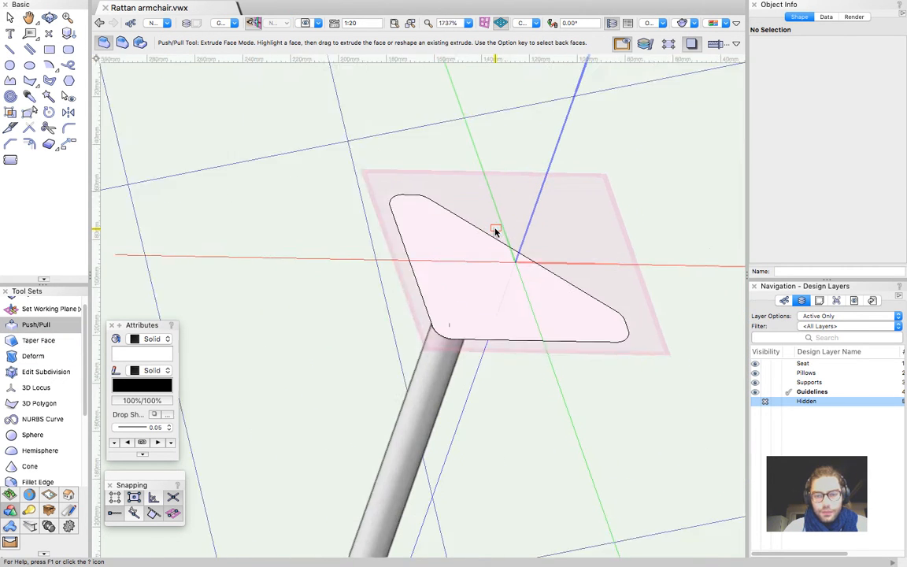
click(409, 298)
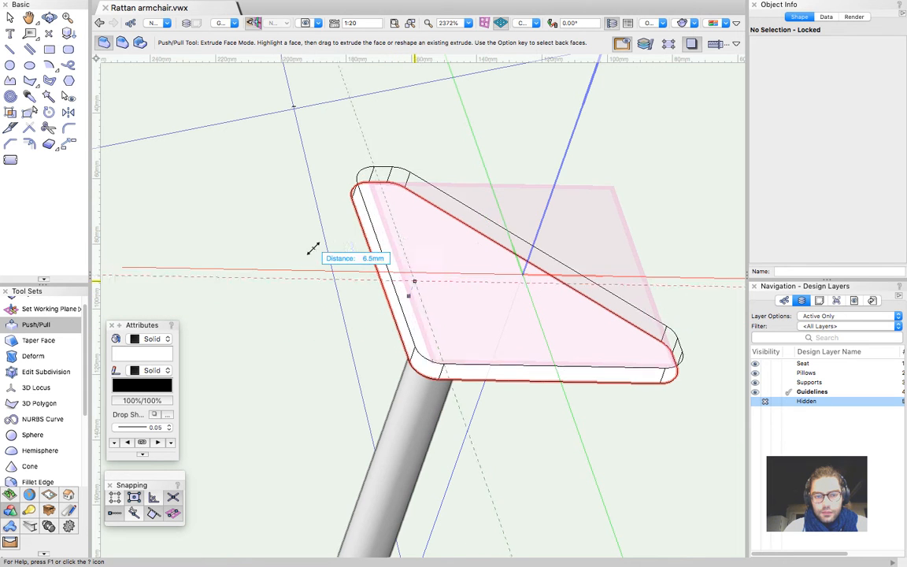
key(Tab)
text(-4)
key(Return)
key(x)
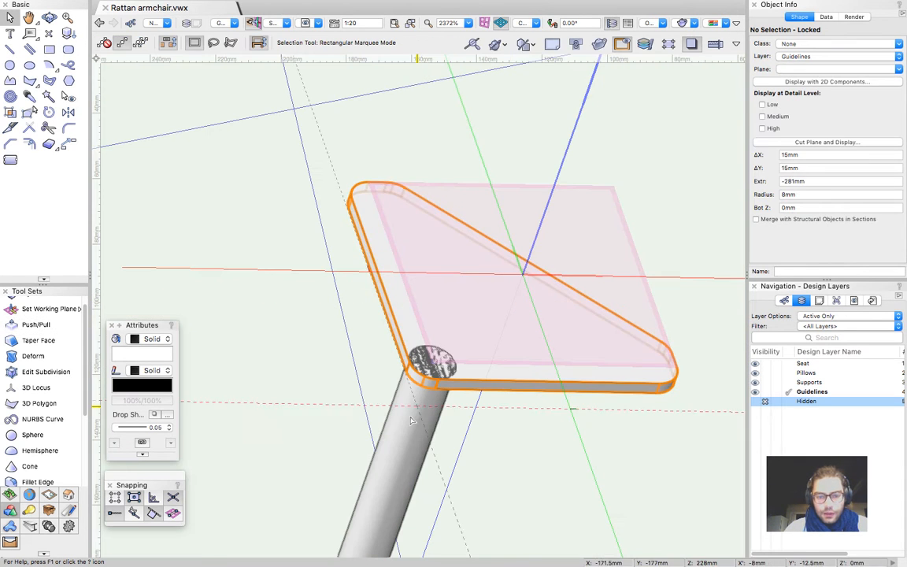
click(411, 417)
scroll(409, 419, up, 5)
key(shift+e)
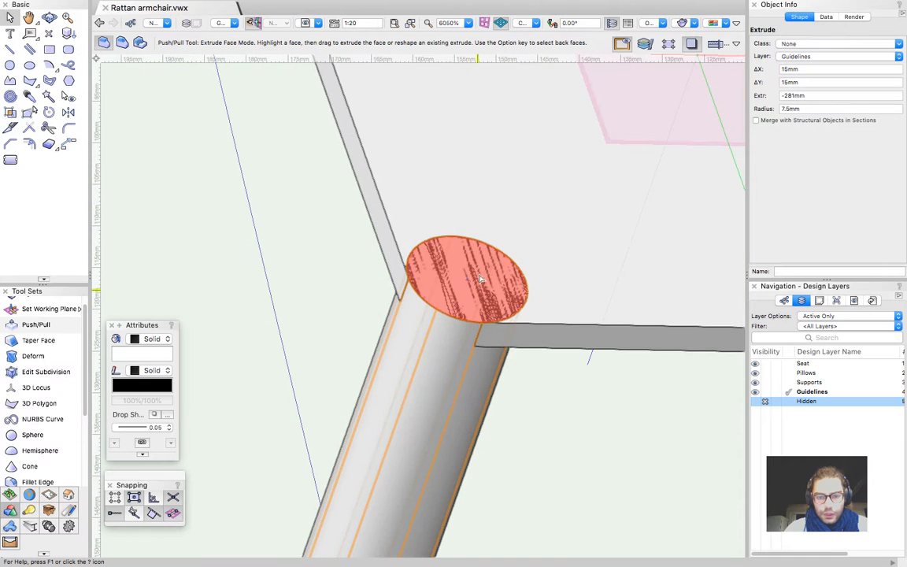
key(x)
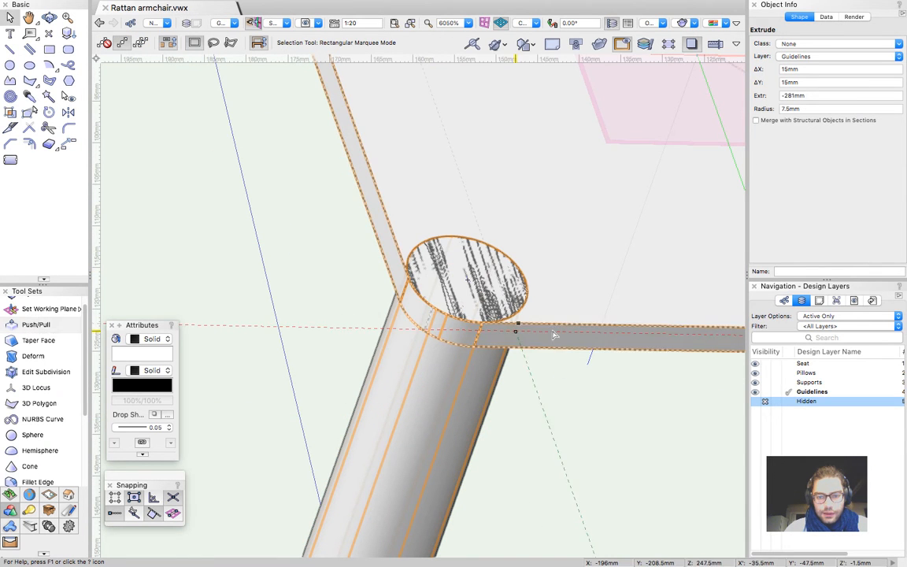
click(554, 334)
key(shift+e)
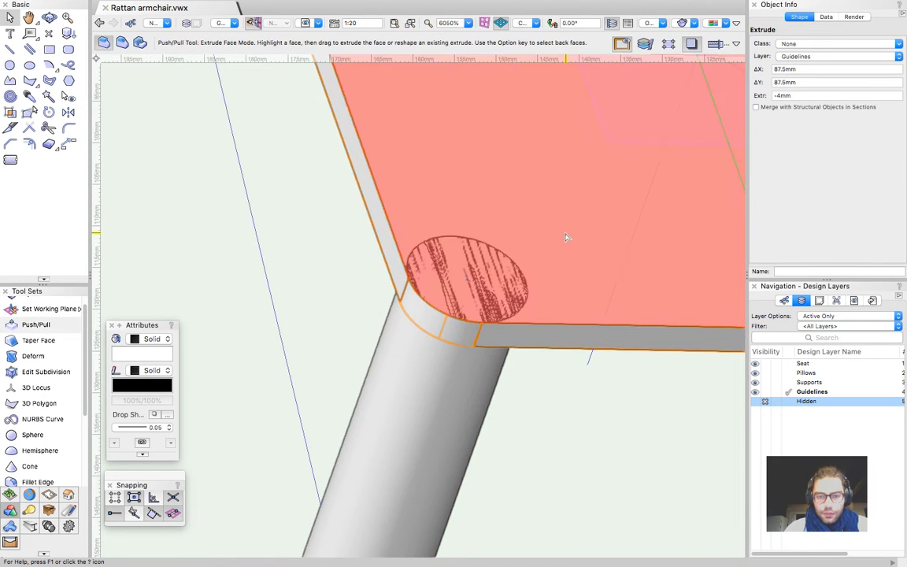
click(510, 301)
key(Escape)
key(x)
Cut the plate out of the model and push the leg rod's upper end face in by 4 mm
click(530, 407)
click(556, 323)
key(super+x)
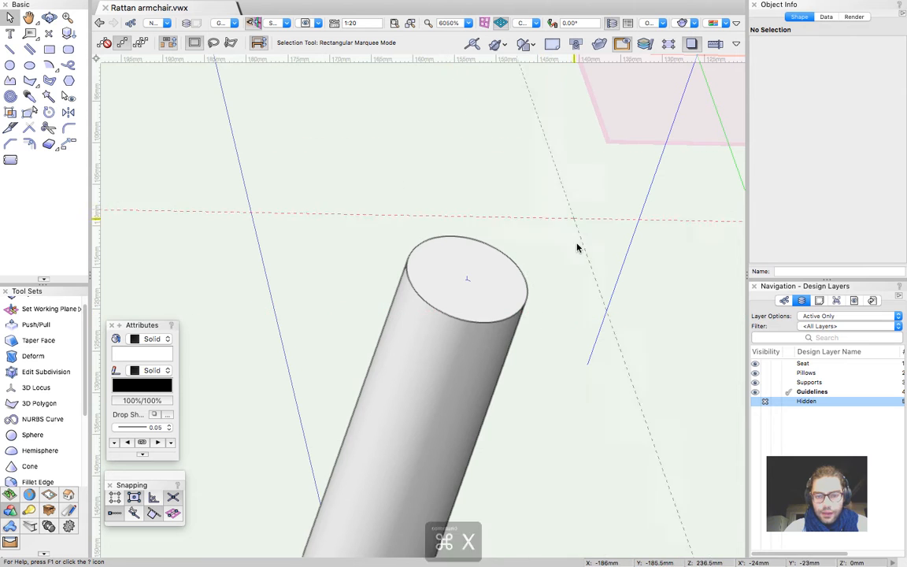
key(shift+e)
click(482, 291)
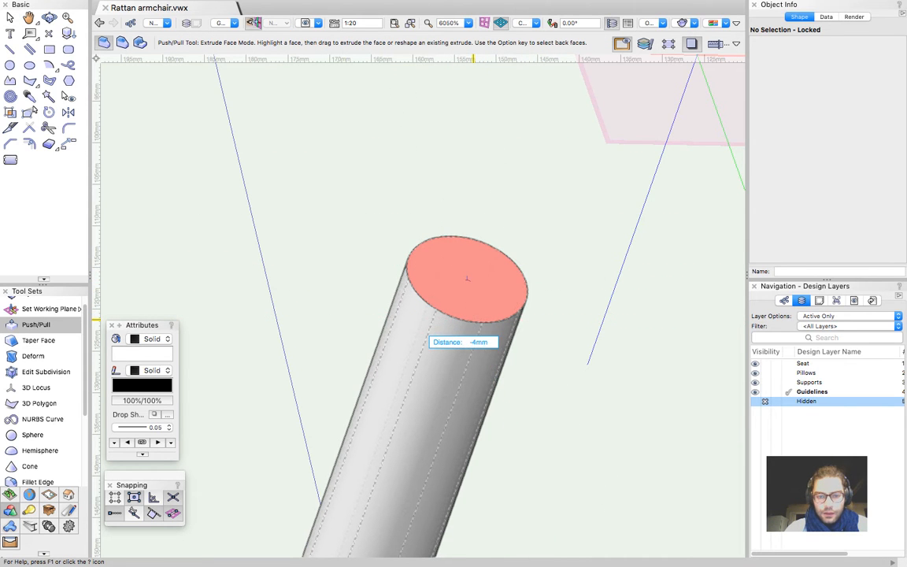
click(420, 331)
key(x)
click(532, 217)
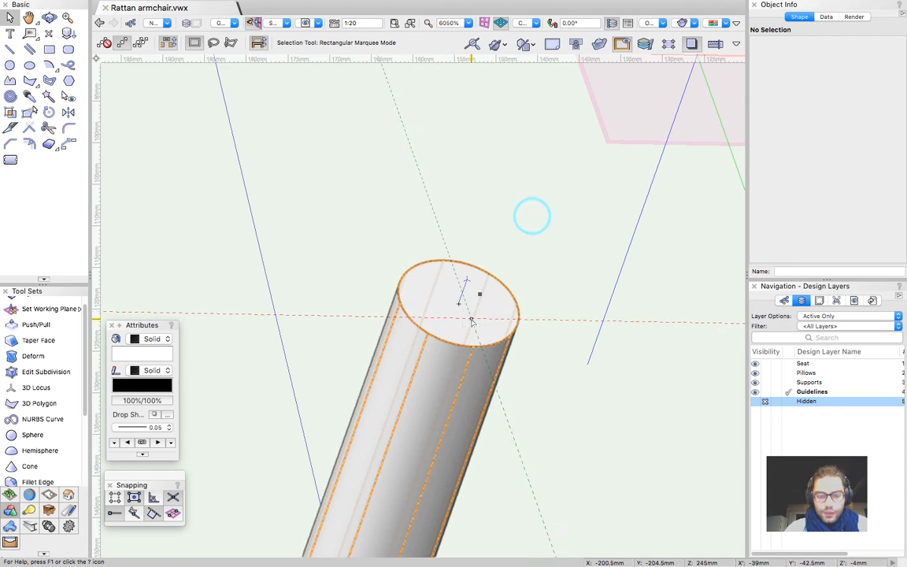
Paste the cut plate back in its original place on the end of the shortened rod
key(alt+super+v)
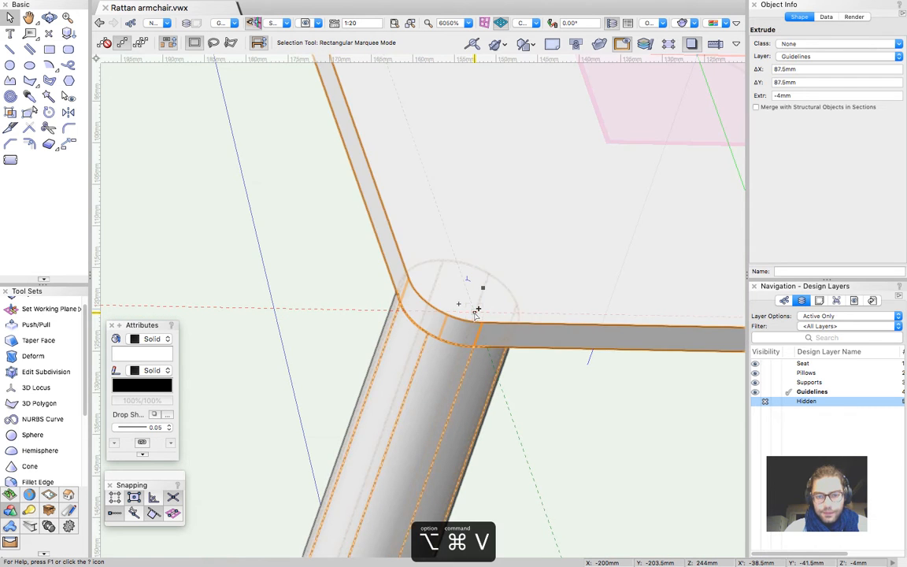
scroll(364, 273, down, 3)
click(485, 373)
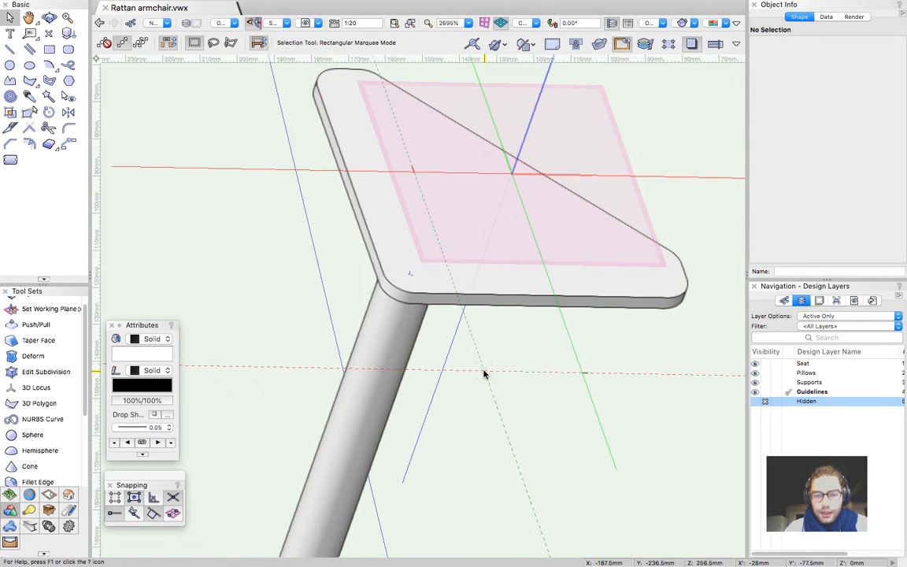
Examine the front leg in the reference photo in Top/Plan view, comparing its guide line with the brace joint and foot tip
scroll(484, 374, down, 3)
scroll(419, 202, down, 3)
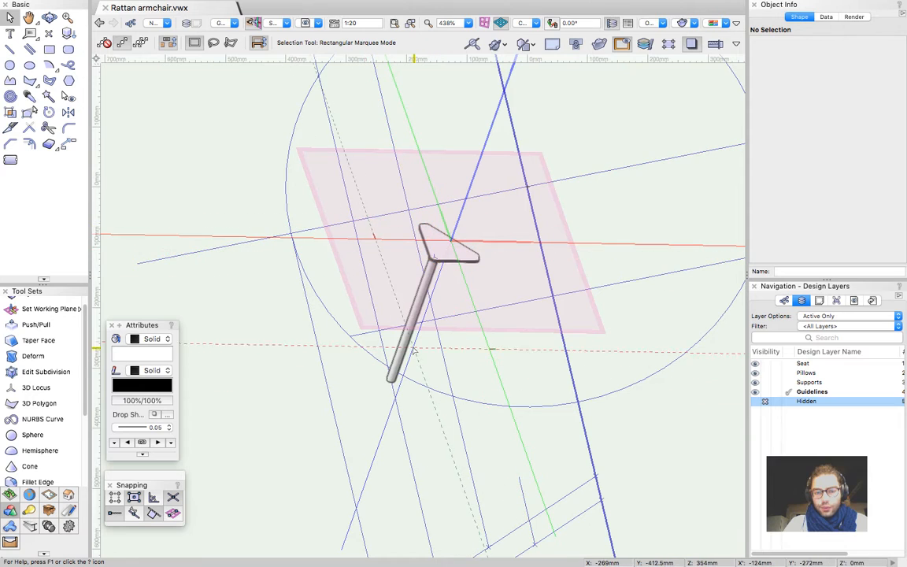
scroll(307, 197, down, 10)
scroll(343, 344, up, 3)
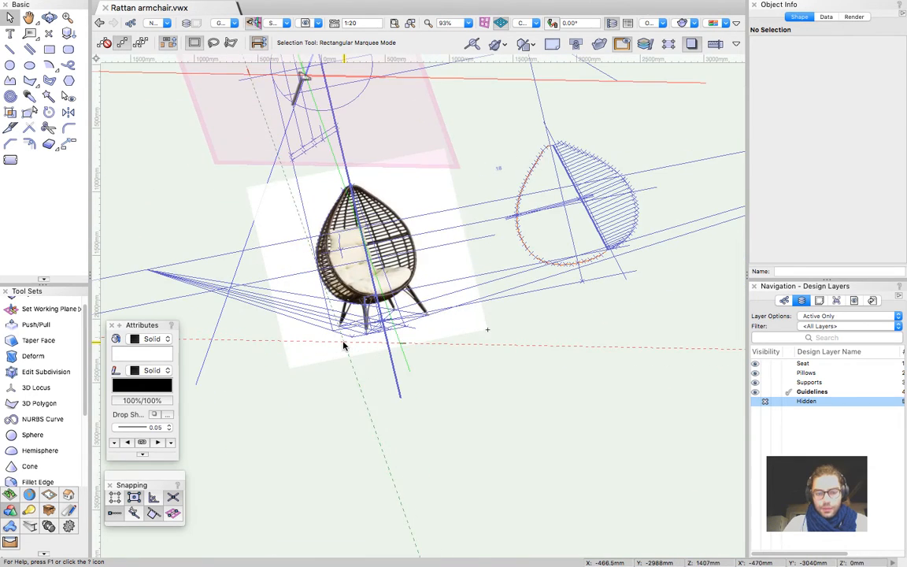
key(super+5)
scroll(332, 415, up, 6)
scroll(360, 389, down, 5)
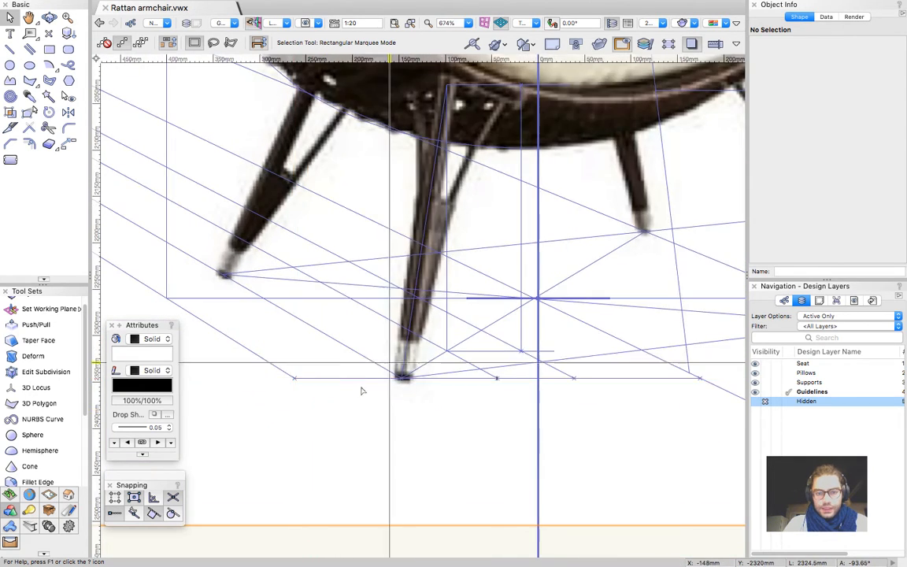
scroll(331, 421, up, 5)
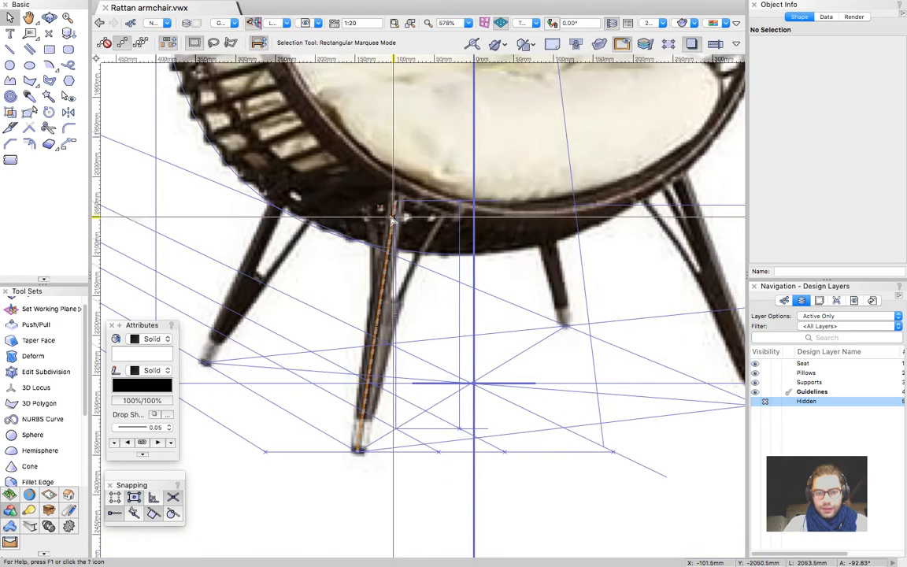
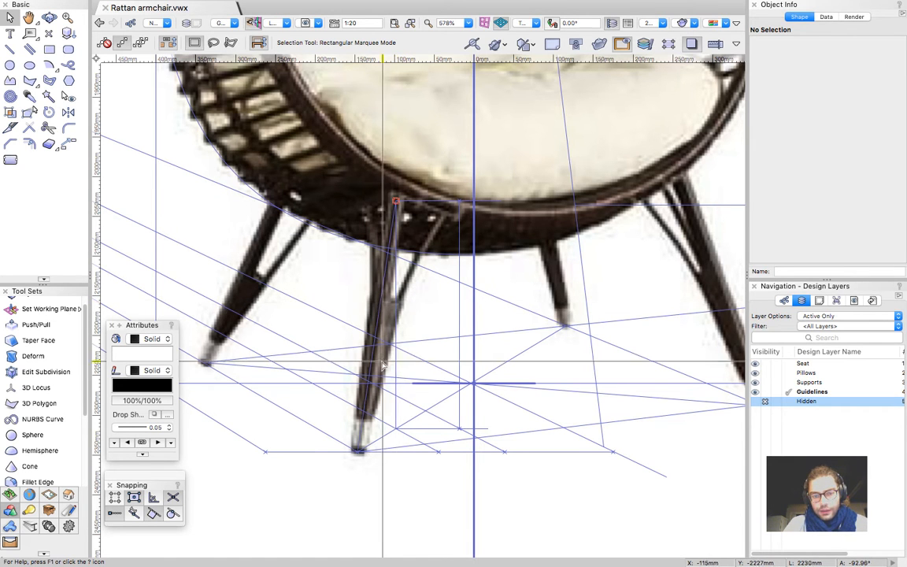
click(363, 410)
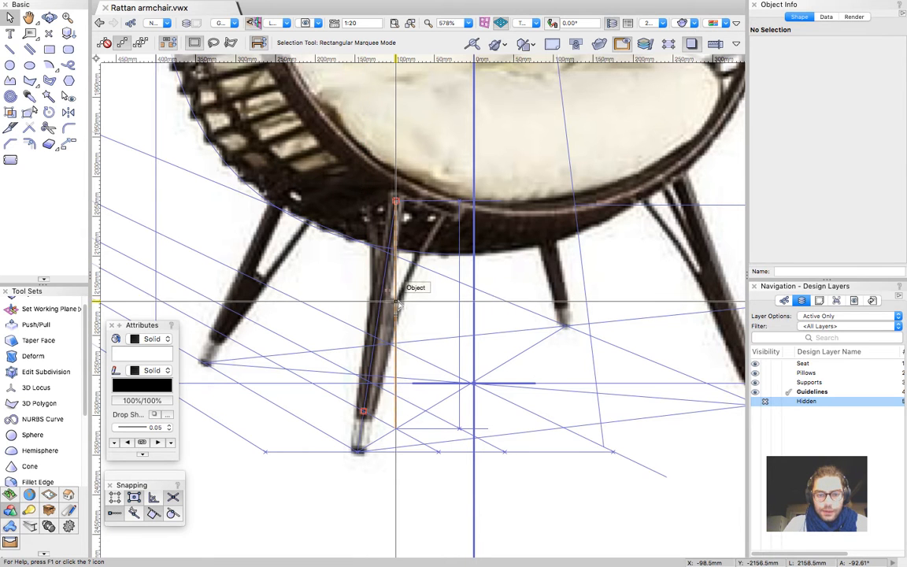
click(396, 314)
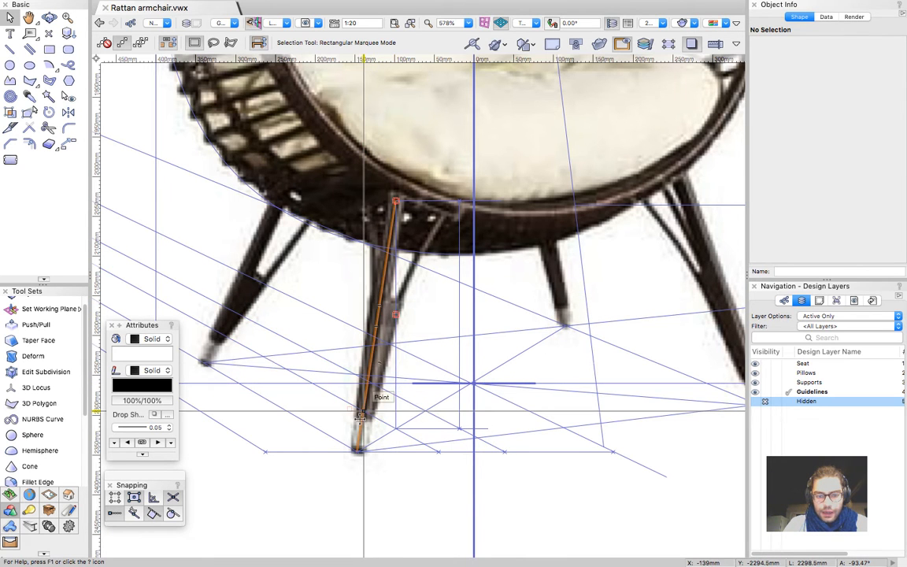
click(360, 417)
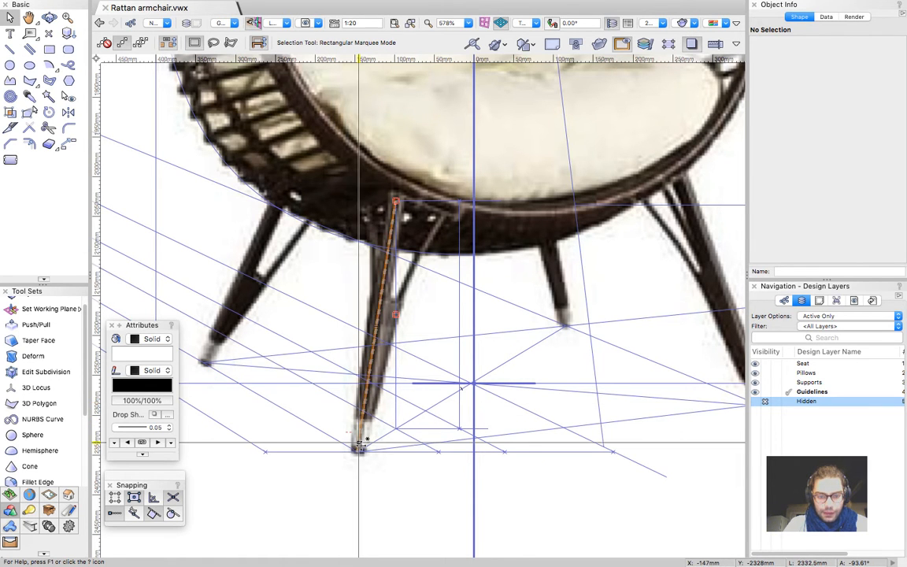
Stretch the floor guide line running diagonally from the front foot tip up toward the side view, to about 1758.5 mm long
scroll(361, 445, up, 5)
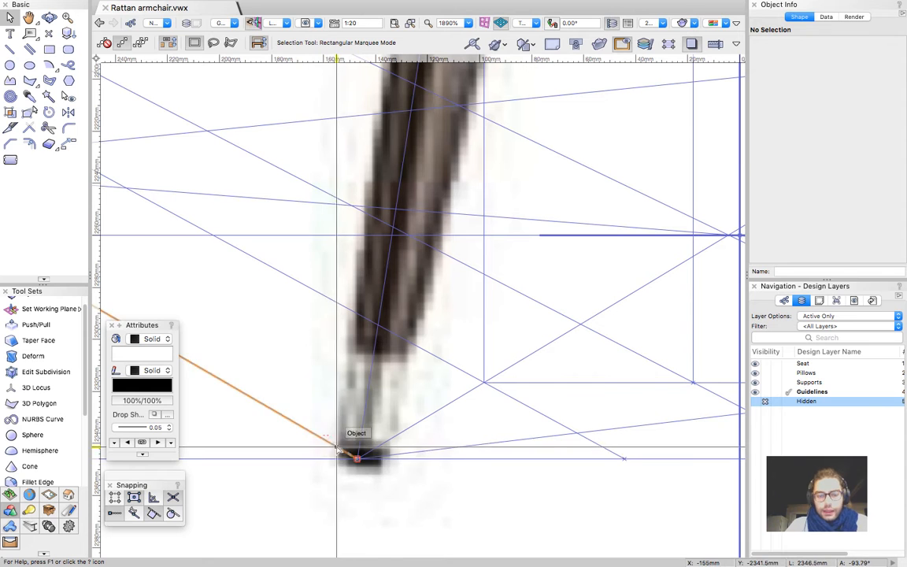
scroll(338, 486, down, 6)
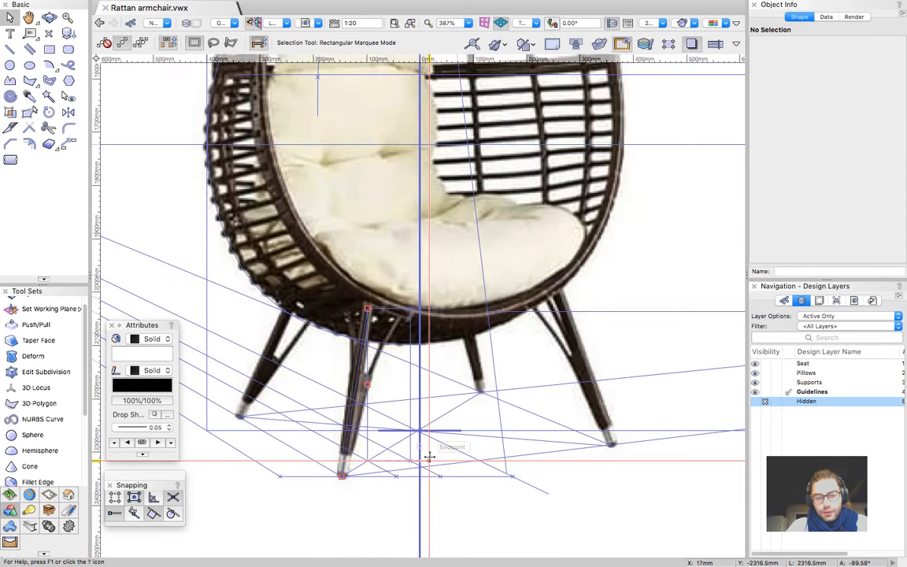
scroll(314, 481, up, 3)
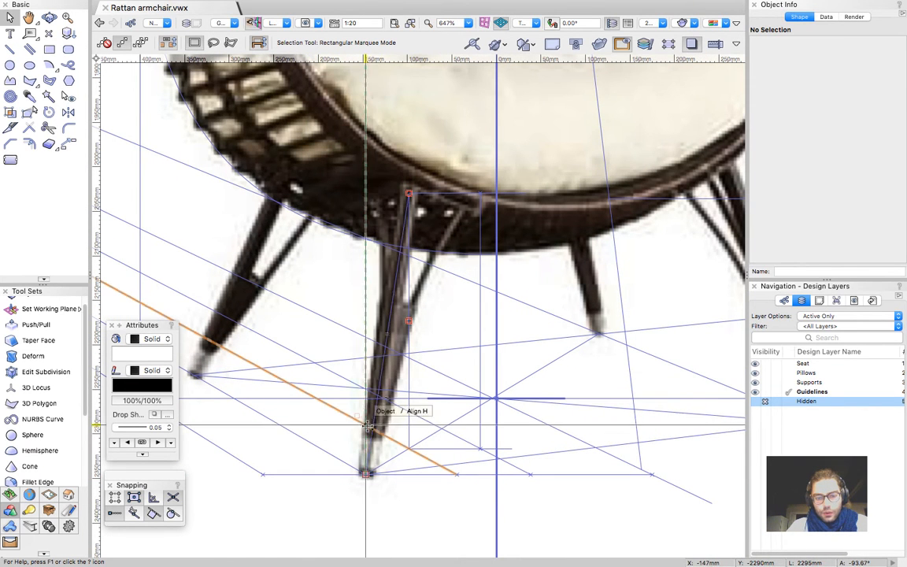
click(374, 421)
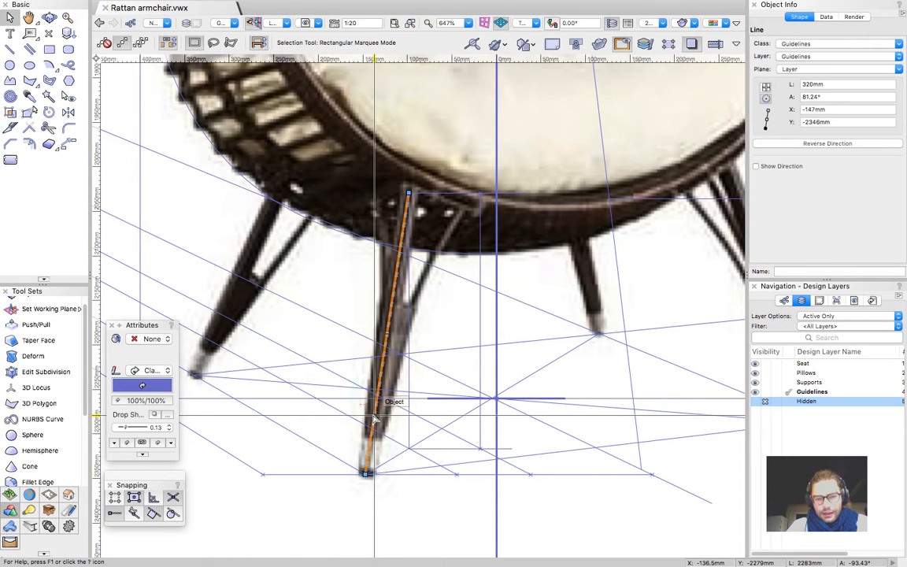
click(433, 433)
scroll(349, 463, down, 4)
drag(420, 426, 652, 255)
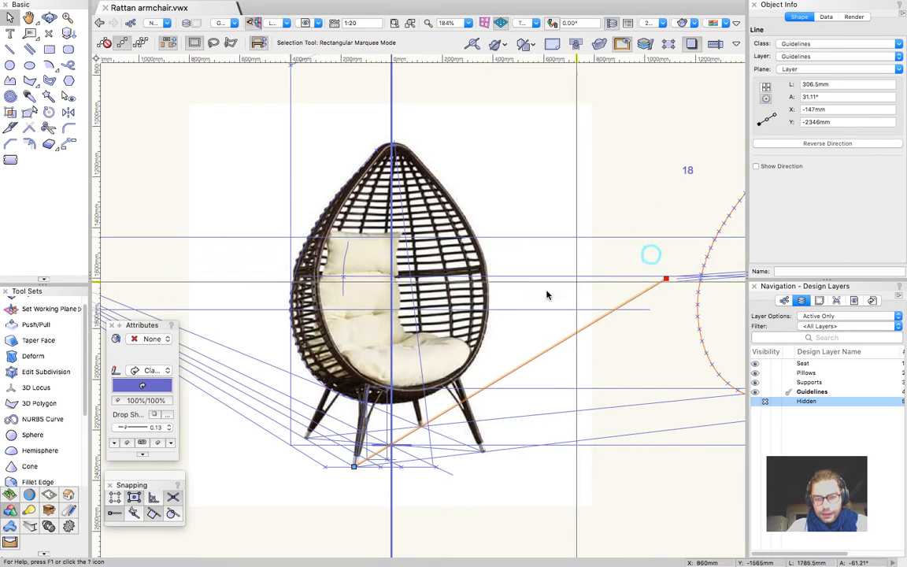
scroll(328, 396, down, 2)
scroll(510, 331, up, 3)
drag(507, 334, 592, 281)
scroll(592, 281, down, 3)
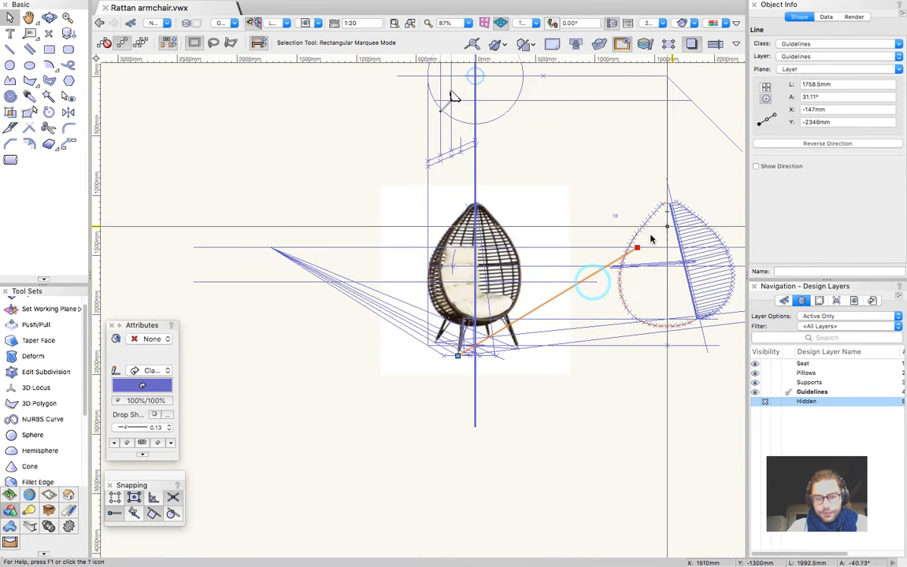
Duplicate the long diagonal guide line and move the copy's lower end to the metal cap joint on the front leg
scroll(460, 349, up, 4)
key(super+d)
scroll(461, 352, up, 5)
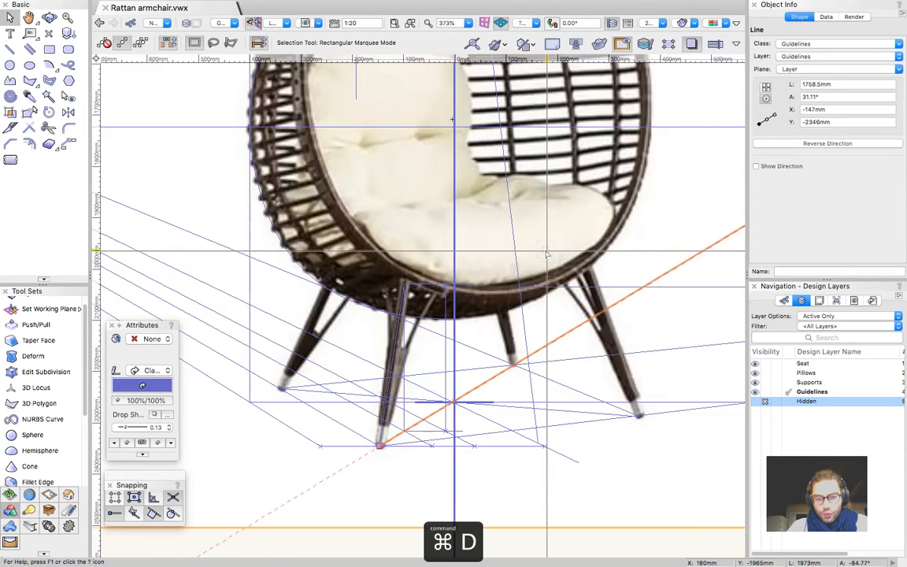
click(376, 461)
scroll(346, 443, up, 3)
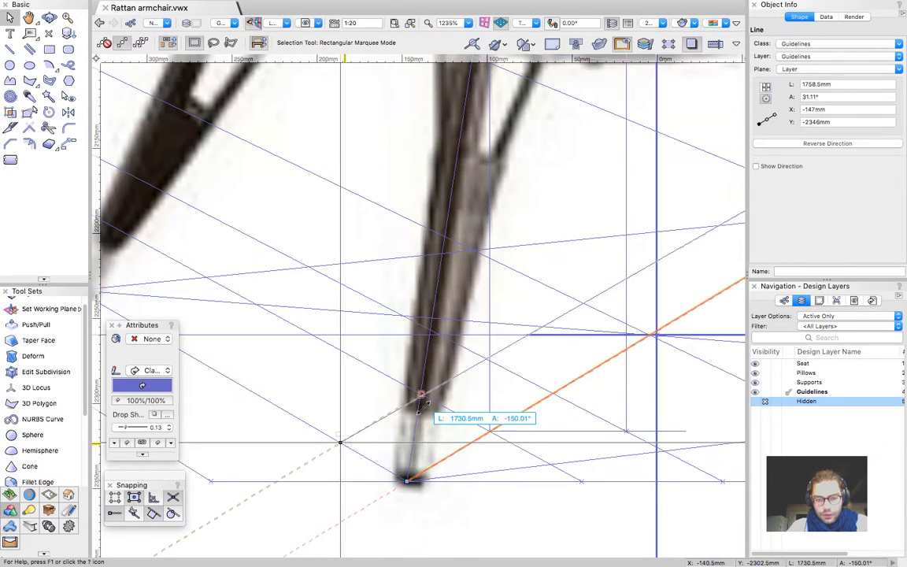
click(418, 406)
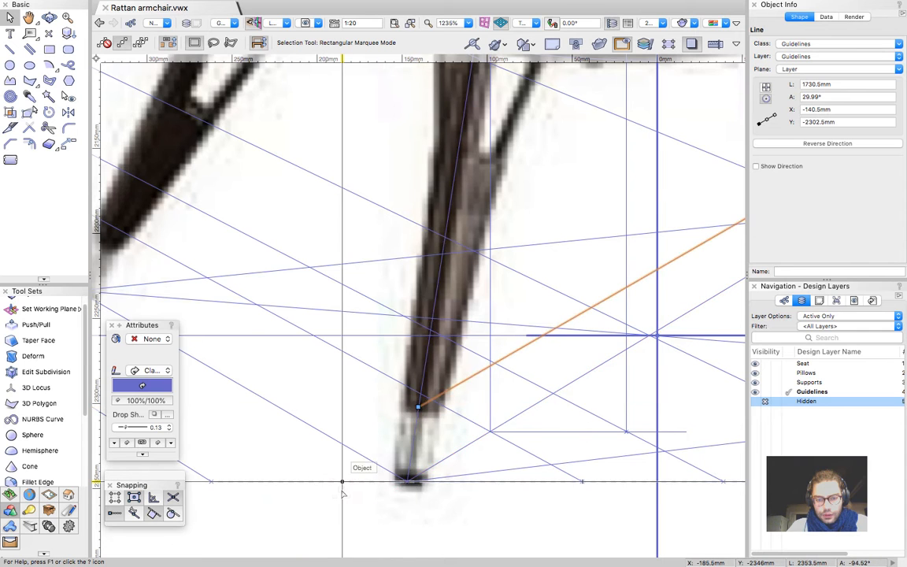
Duplicate the cap joint guide line and move the copy's lower end up the leg line to the brace joint's height
scroll(343, 492, down, 3)
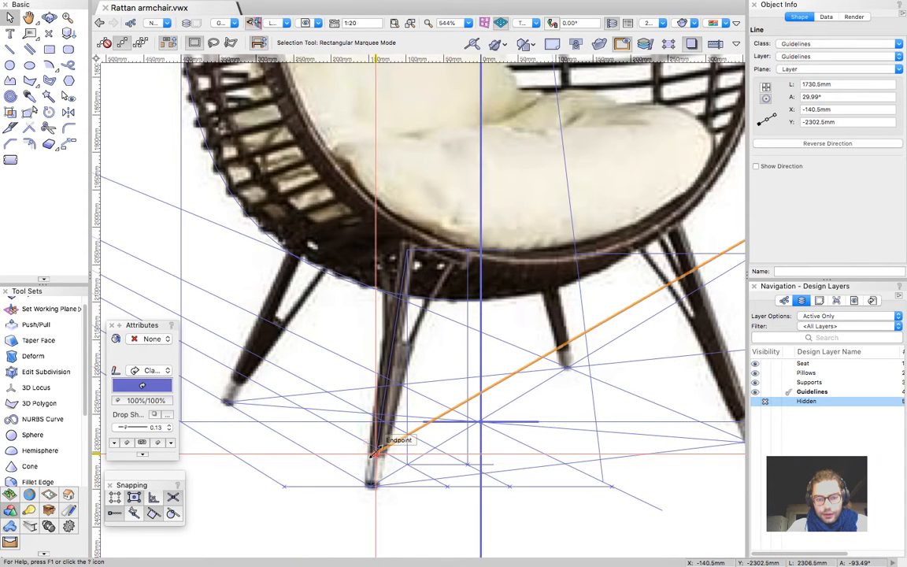
key(Escape)
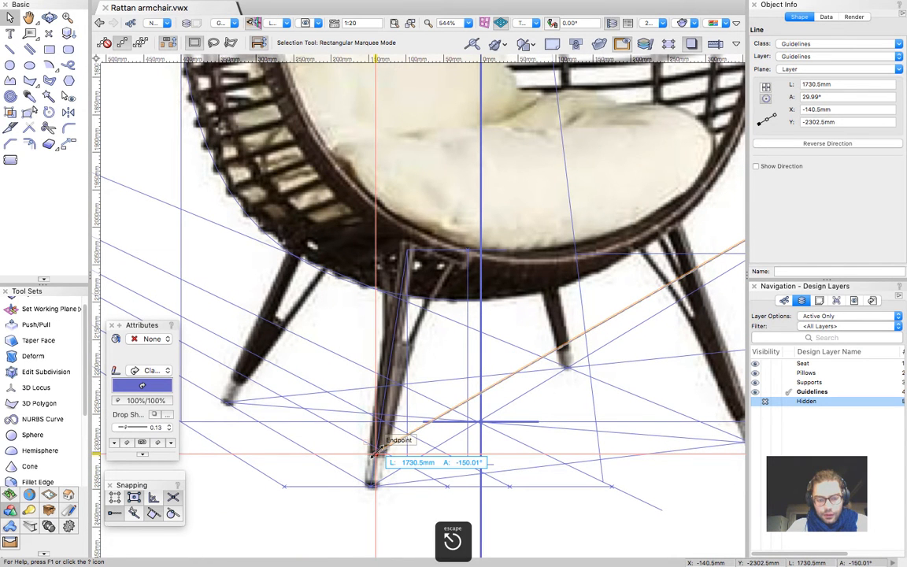
key(super+d)
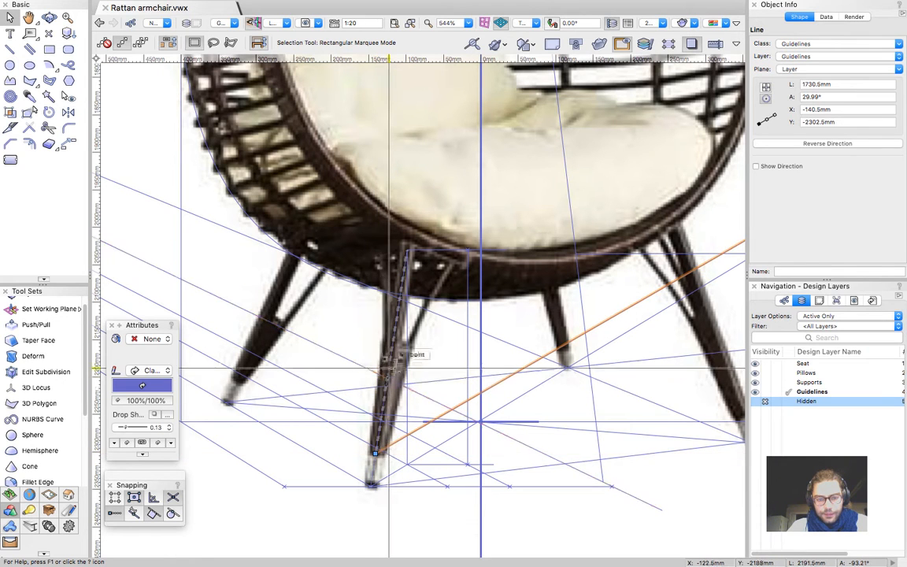
drag(376, 454, 391, 347)
Duplicate the brace joint guide line, move the copy's start to the leg's upper end, and extend it past the leg to about 1714.5 mm
key(super+d)
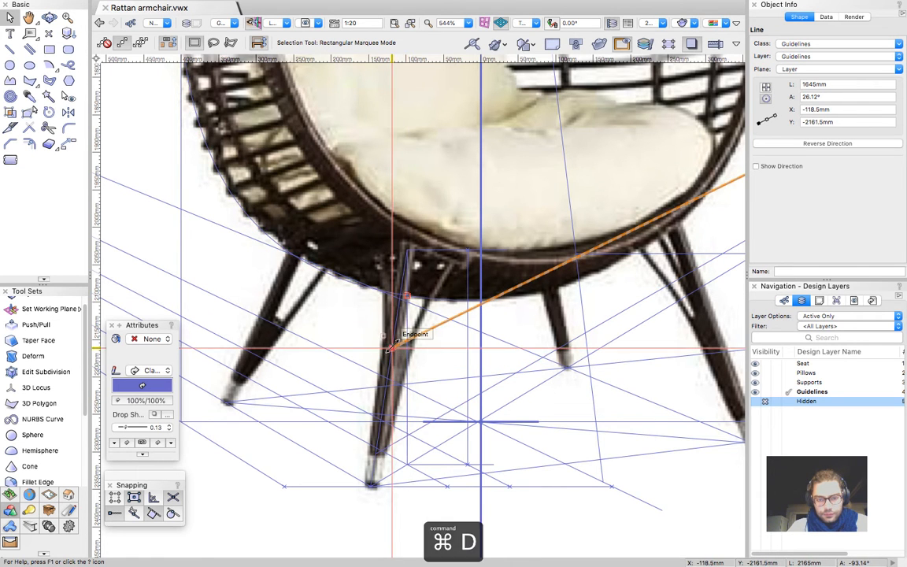
drag(391, 346, 407, 249)
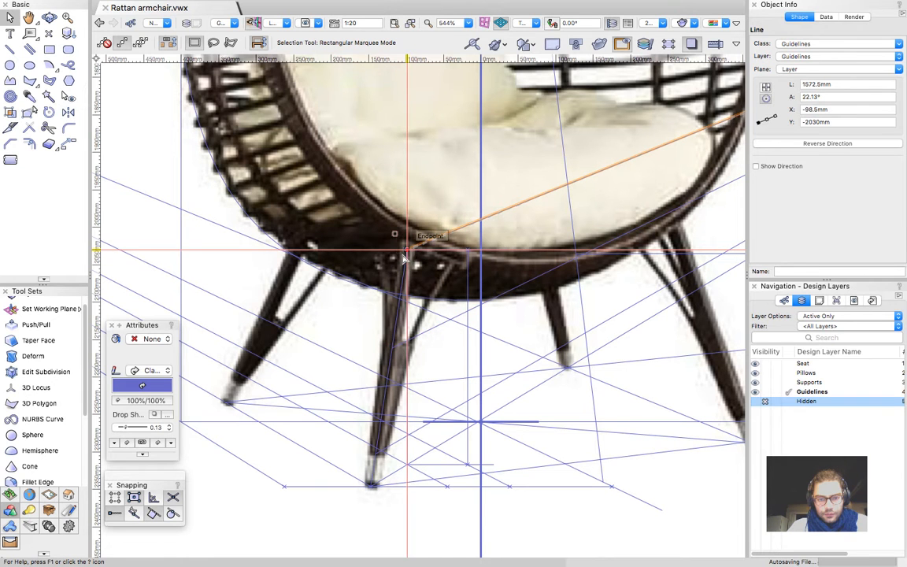
drag(406, 249, 313, 303)
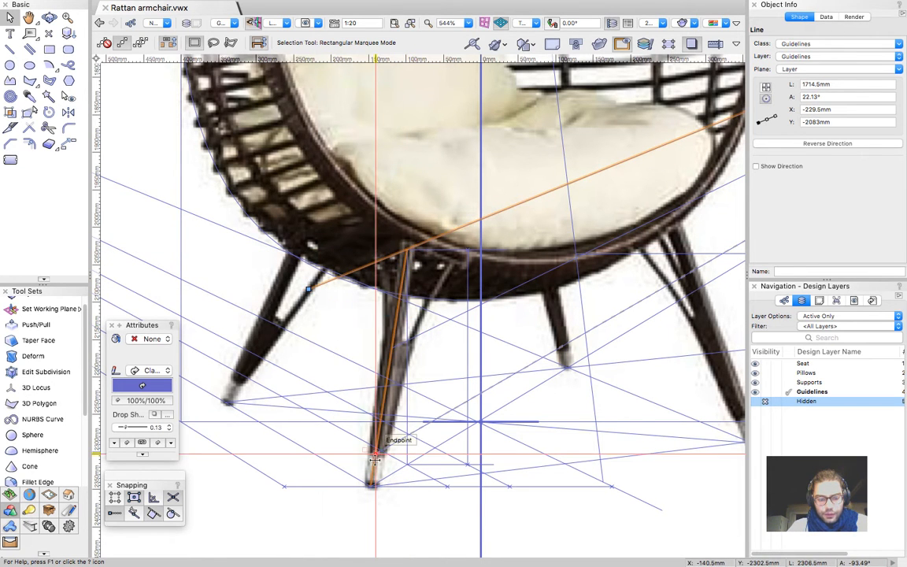
Draw a vertical line about 389.5 mm long up from the front foot tip and assign it to the Guidelines class with that class's attributes
key(2)
drag(370, 486, 371, 194)
key(x)
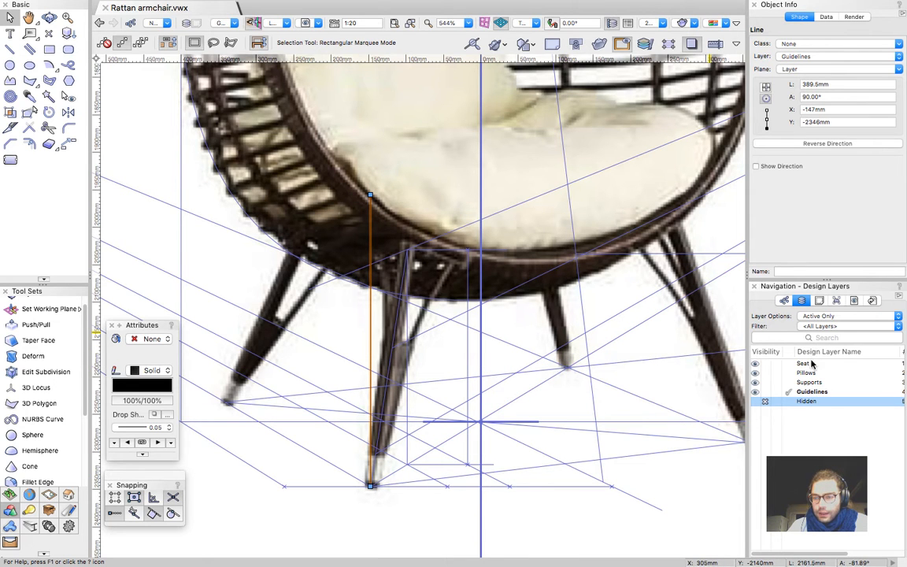
click(784, 300)
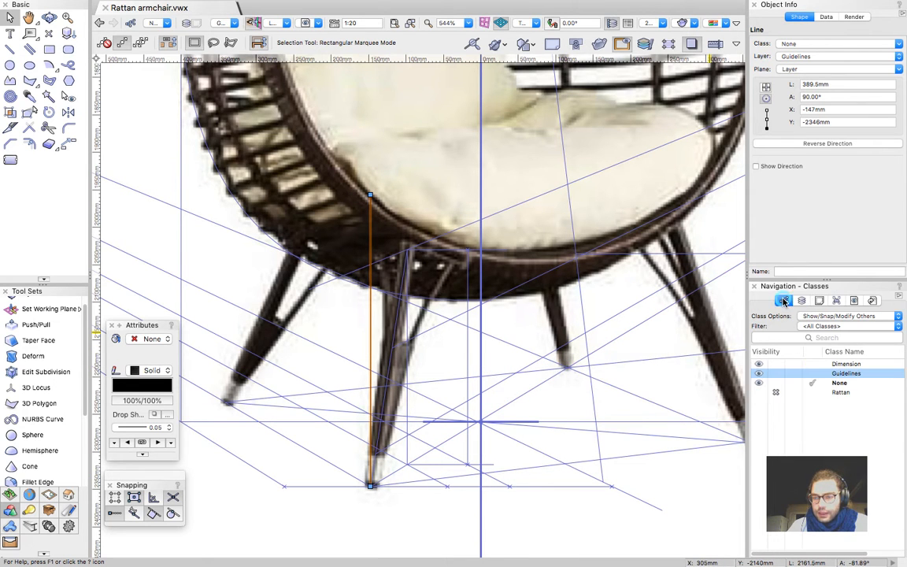
right_click(836, 374)
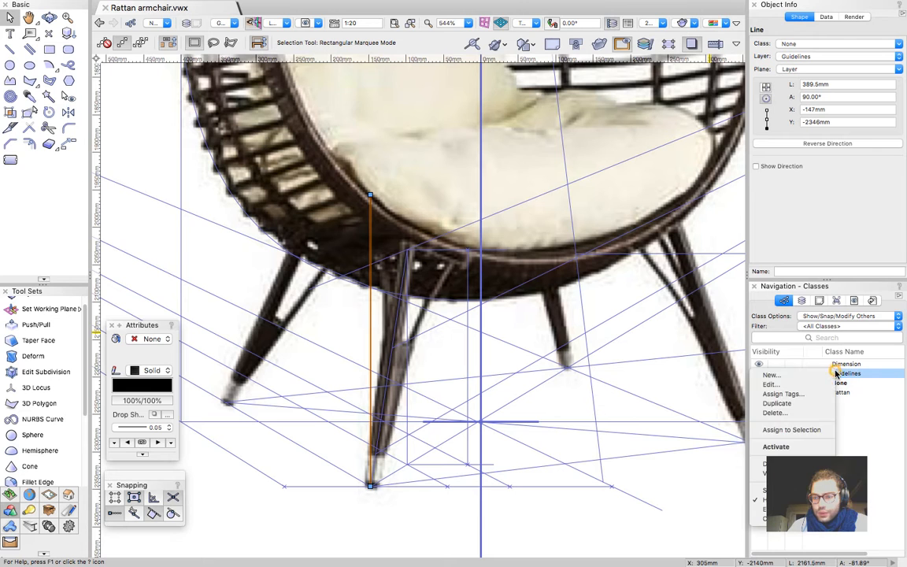
click(785, 431)
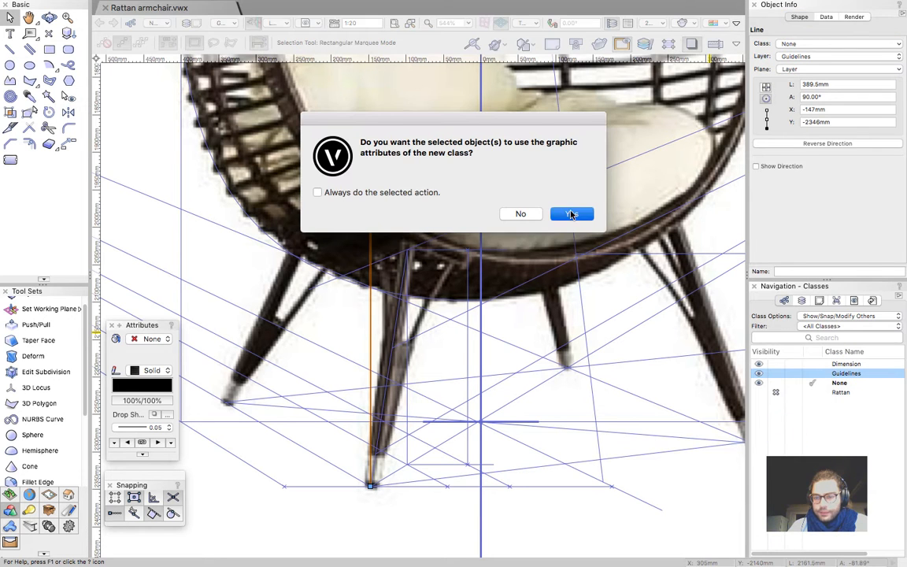
click(573, 214)
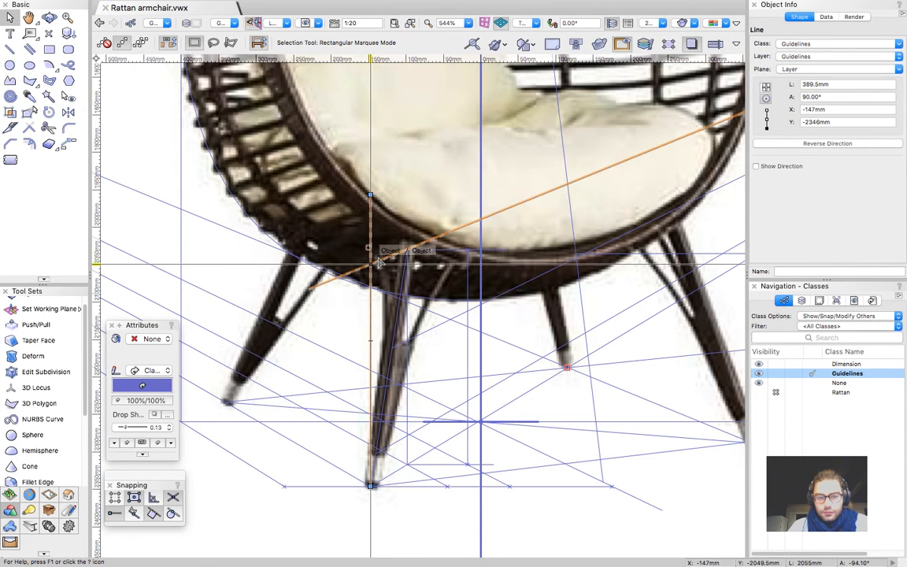
Join the vertical guide line with the uppermost diagonal guide line so both end at their intersection
key(ctrl+j)
key(Escape)
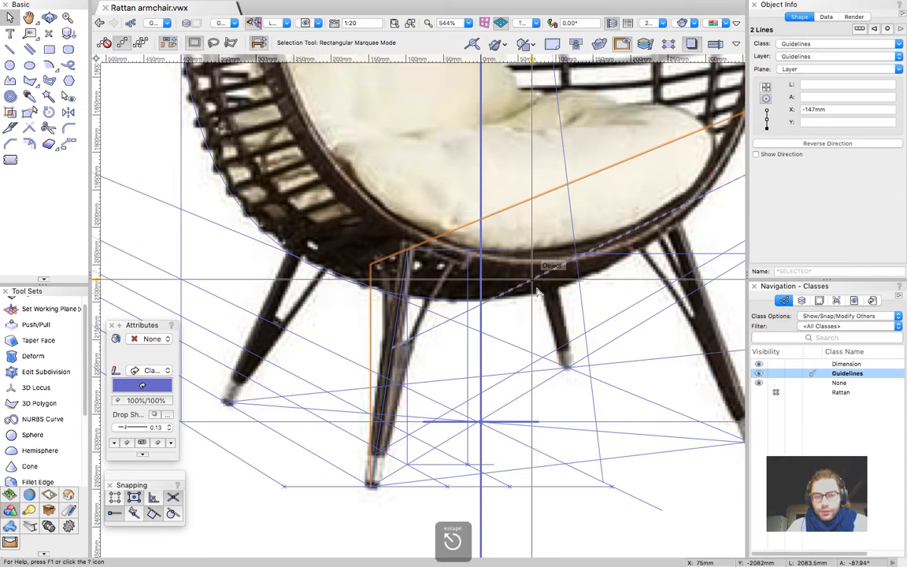
drag(527, 281, 372, 276)
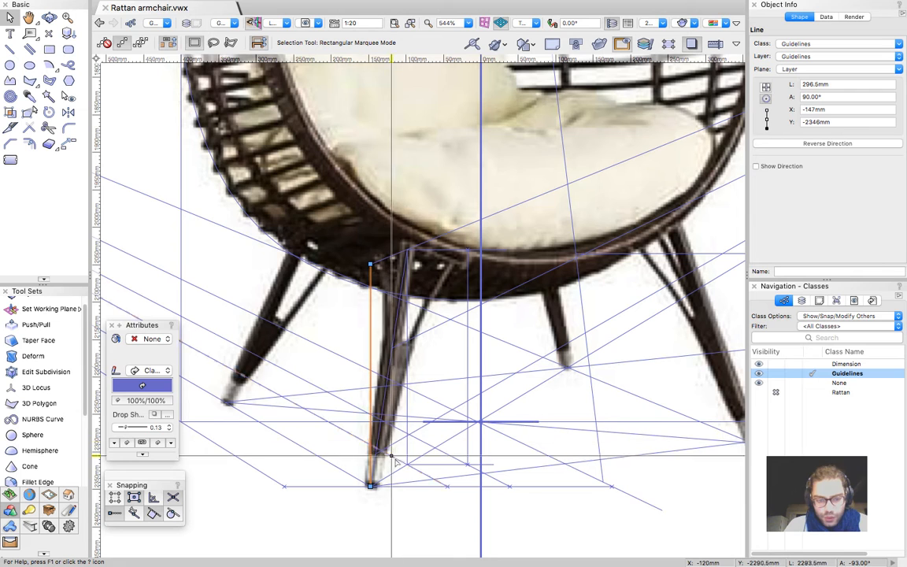
Extend the cap joint guide line to the vertical guide line using the Connect/Combine tool in Multiple Object Connect mode
click(384, 515)
click(404, 433)
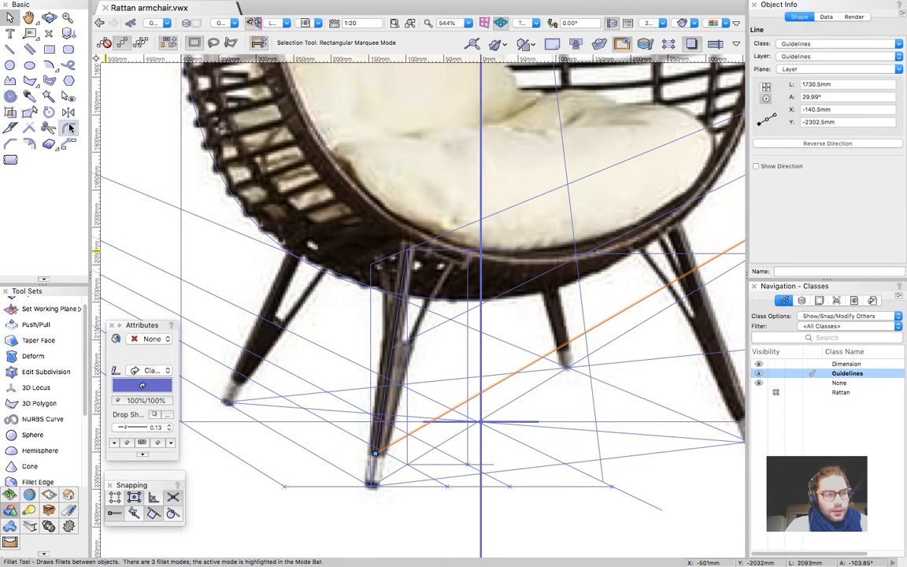
click(29, 129)
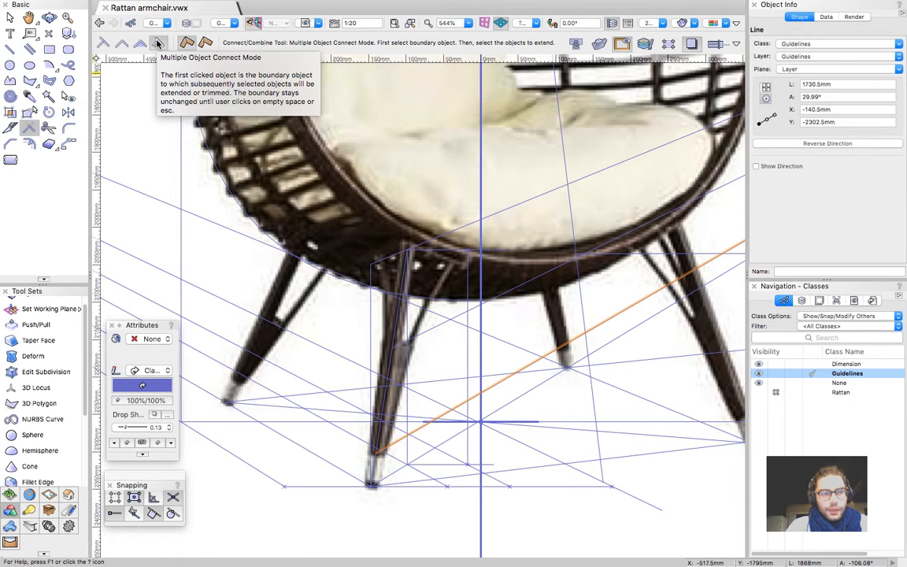
click(369, 347)
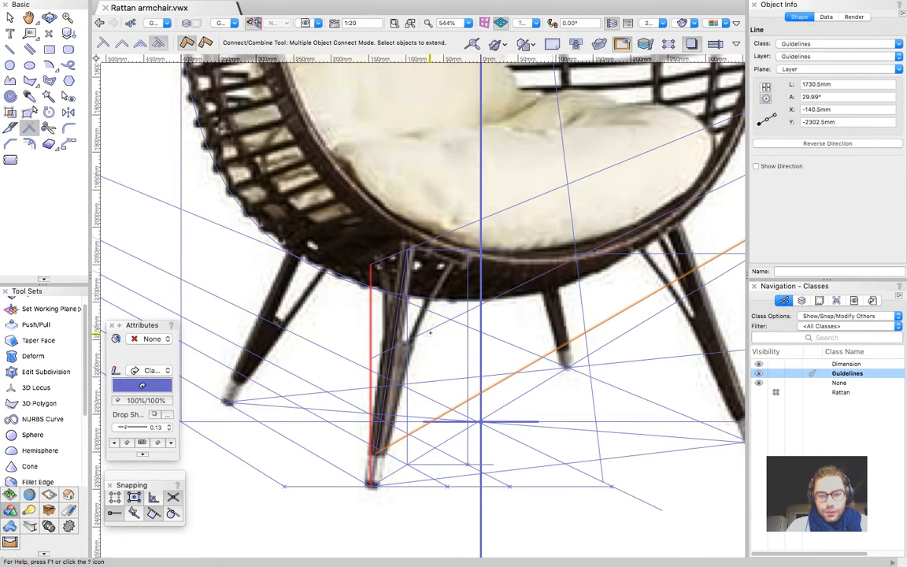
click(425, 422)
key(x)
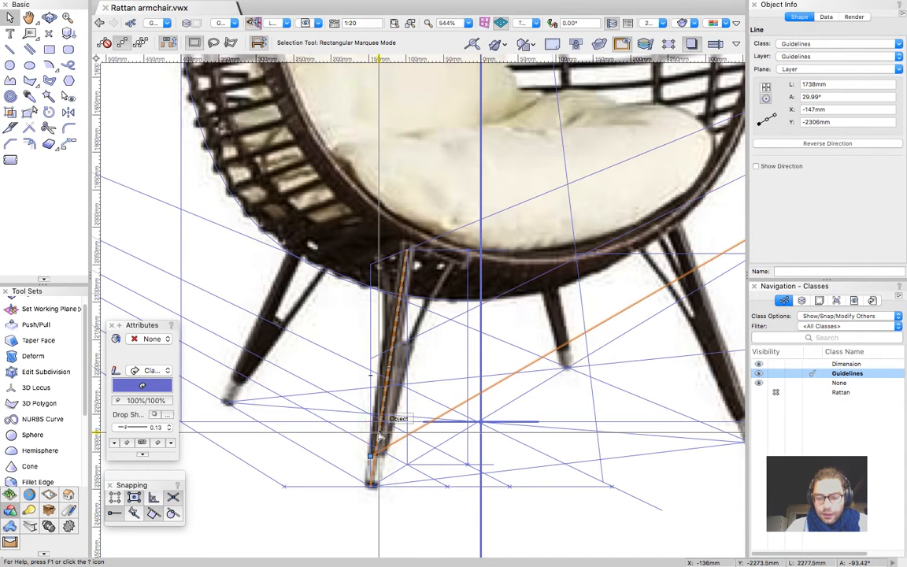
Place 2D loci on the vertical guide line where the cap joint, brace joint and upper leg guide lines meet it
key(0)
click(370, 358)
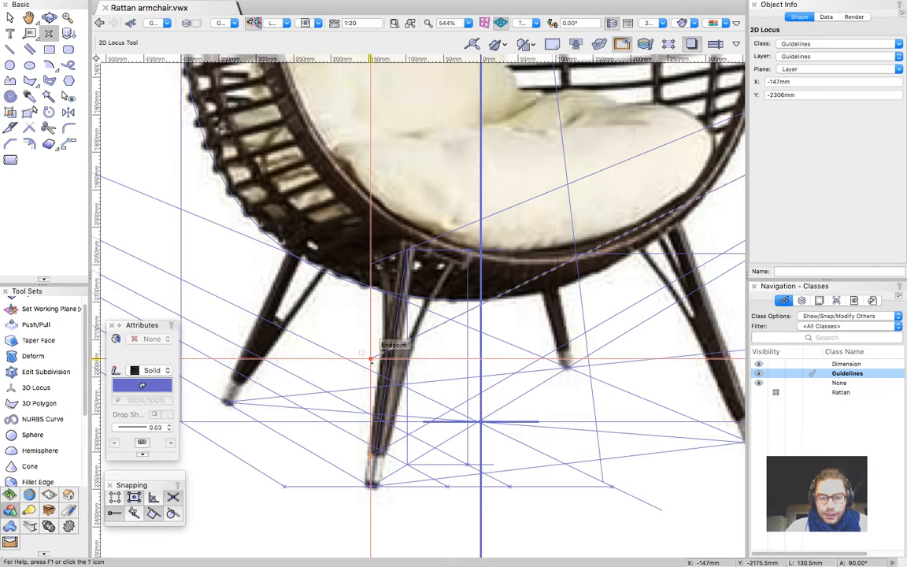
click(370, 264)
key(x)
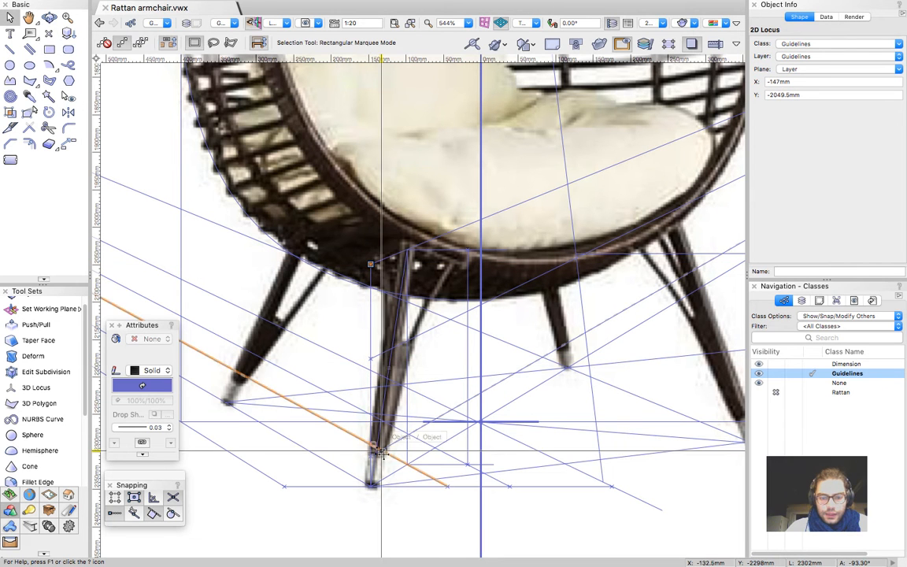
drag(350, 542, 370, 238)
key(Escape)
key(super+z)
key(super+z)
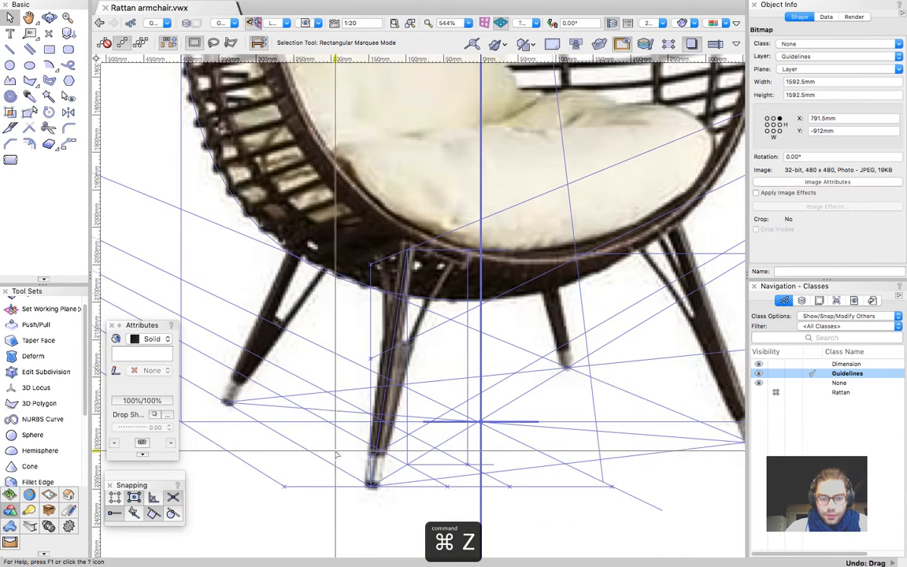
key(super+z)
Lock the reference photo bitmap in place
scroll(340, 528, up, 5)
right_click(350, 497)
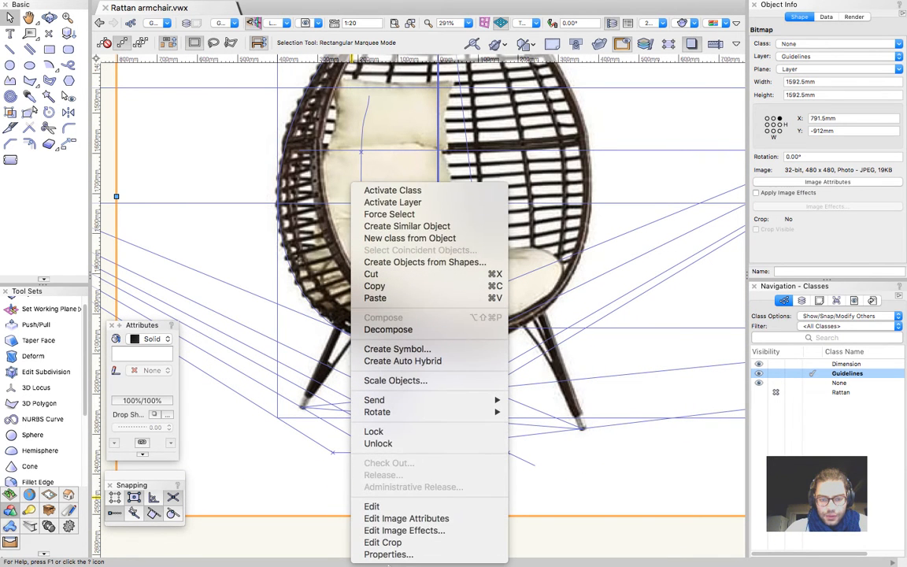
click(394, 435)
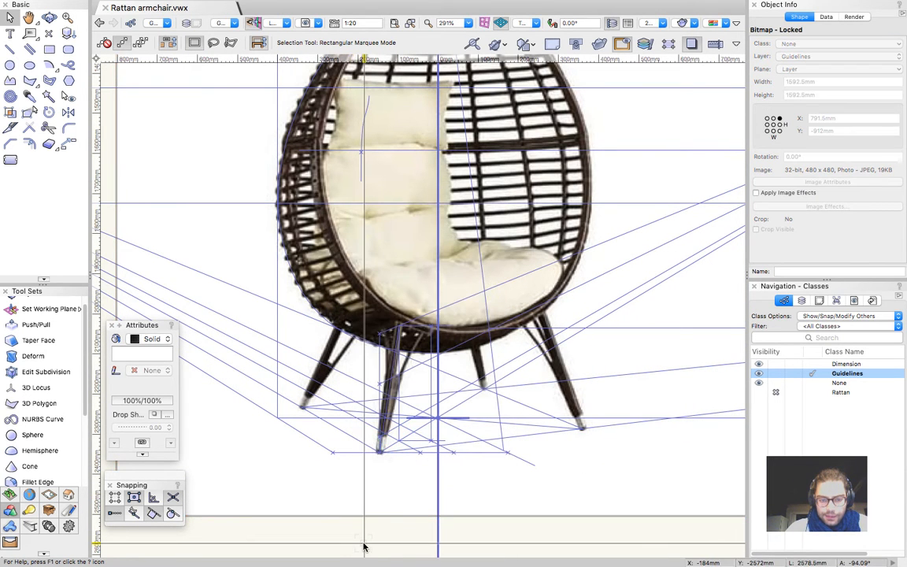
Group the vertical guide line with its three loci and paste a copy of the group beside the plan circle above the photo
drag(386, 318, 386, 317)
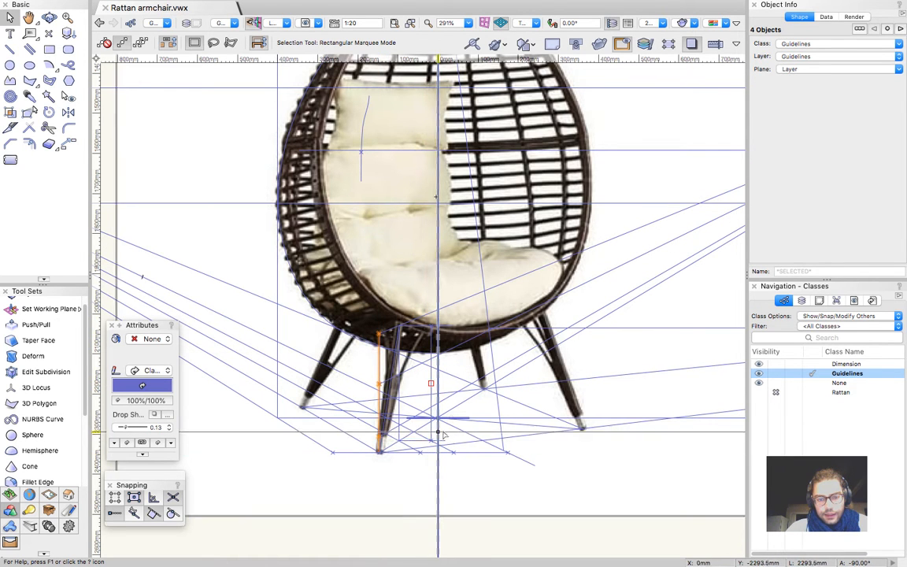
key(super+g)
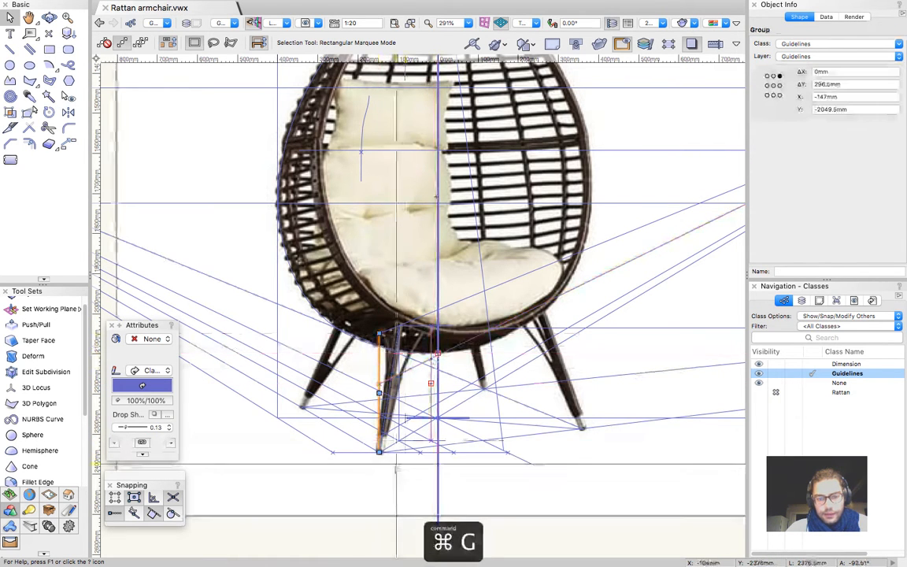
scroll(395, 465, down, 3)
key(super+c)
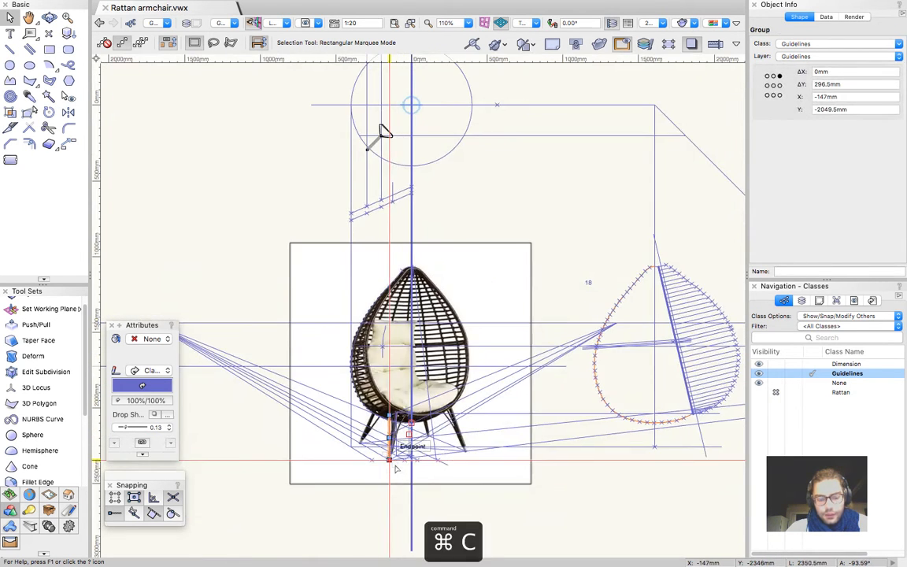
click(320, 152)
key(super+v)
scroll(397, 146, up, 2)
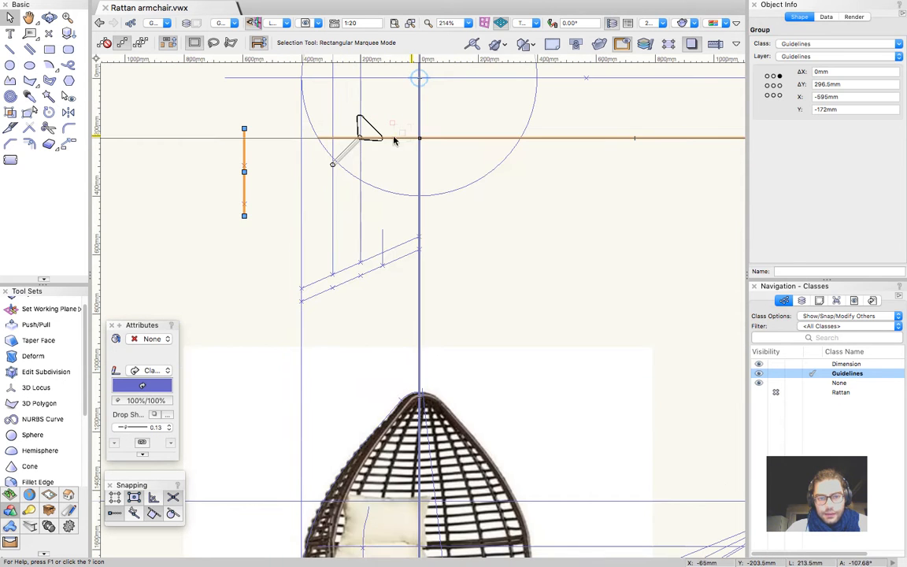
Move the copied height guide group closer to the plan circle
click(278, 145)
super+middle_drag(278, 145, 255, 121)
scroll(254, 119, up, 4)
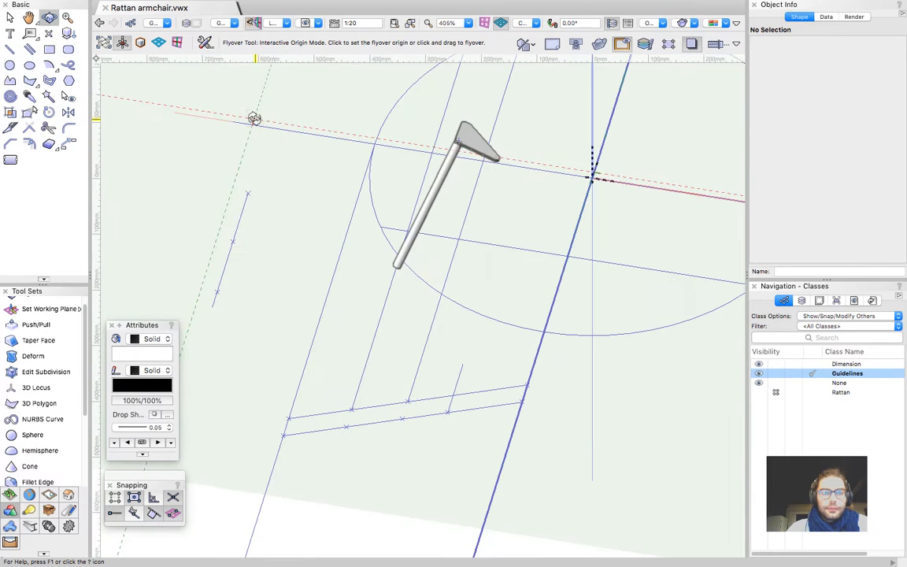
key(x)
drag(211, 307, 297, 296)
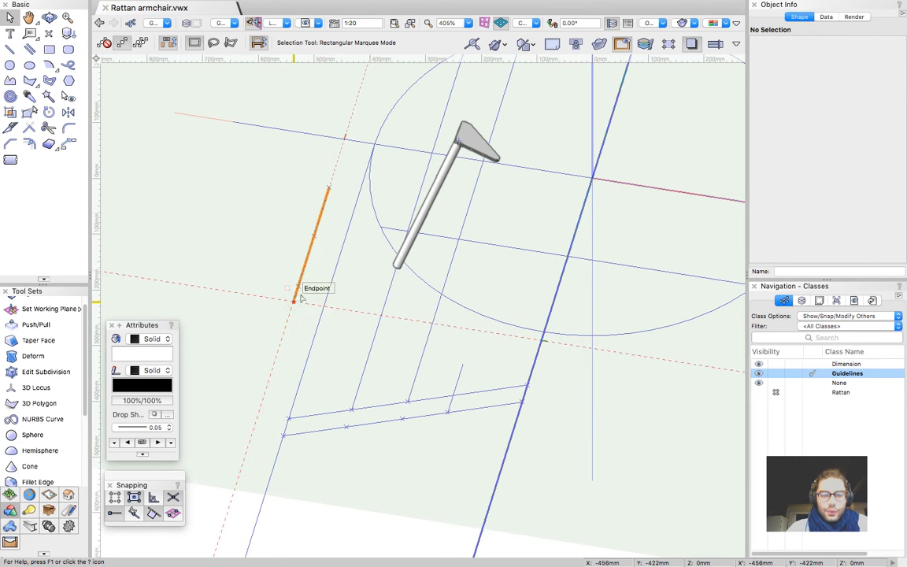
Rotate the height guide group upright in 3D by 90° about the active layer plane's X axis, pivoting on the guide's lower endpoint
right_click(315, 233)
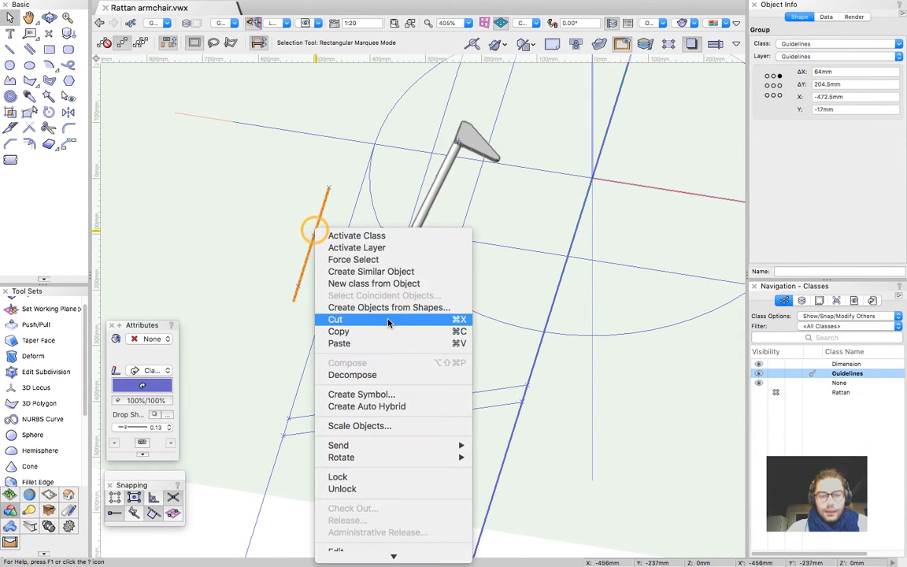
mouse_move(379, 459)
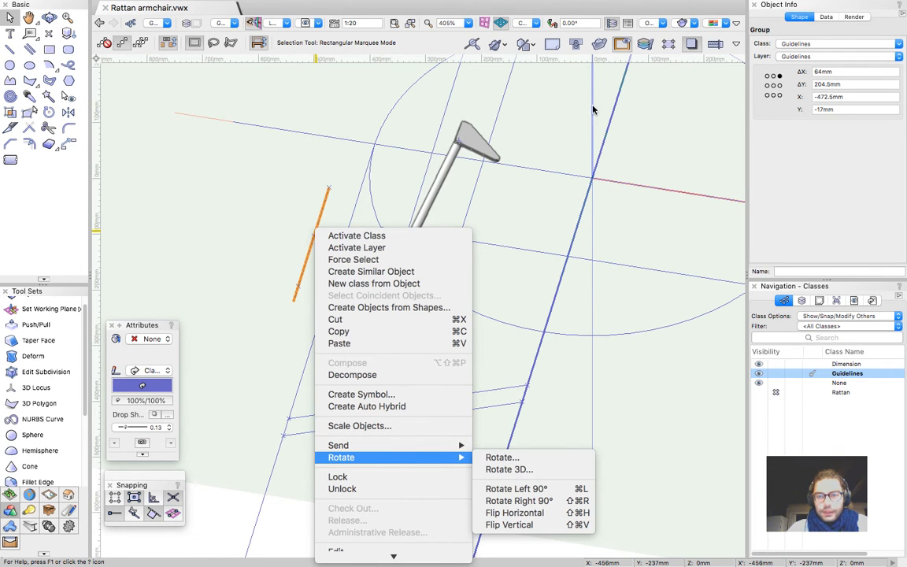
click(512, 470)
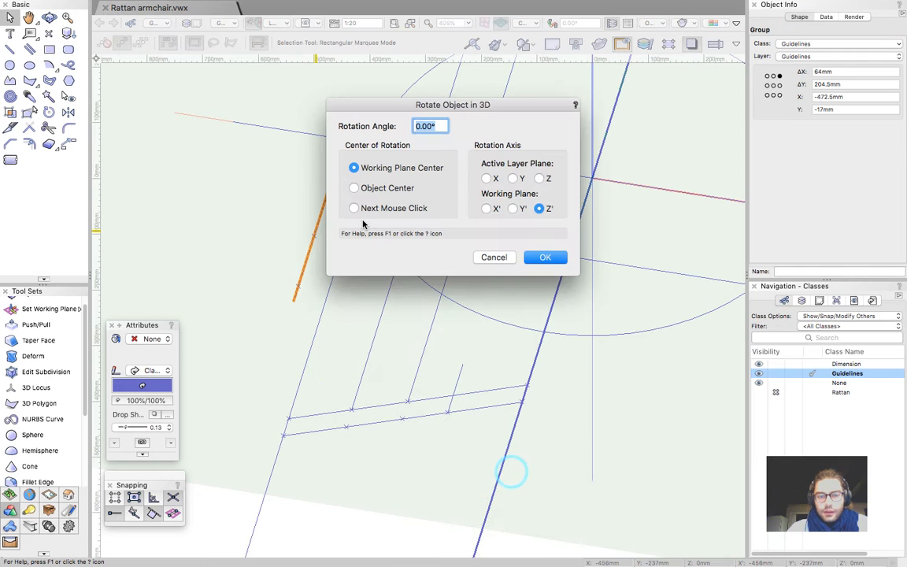
drag(465, 108, 218, 40)
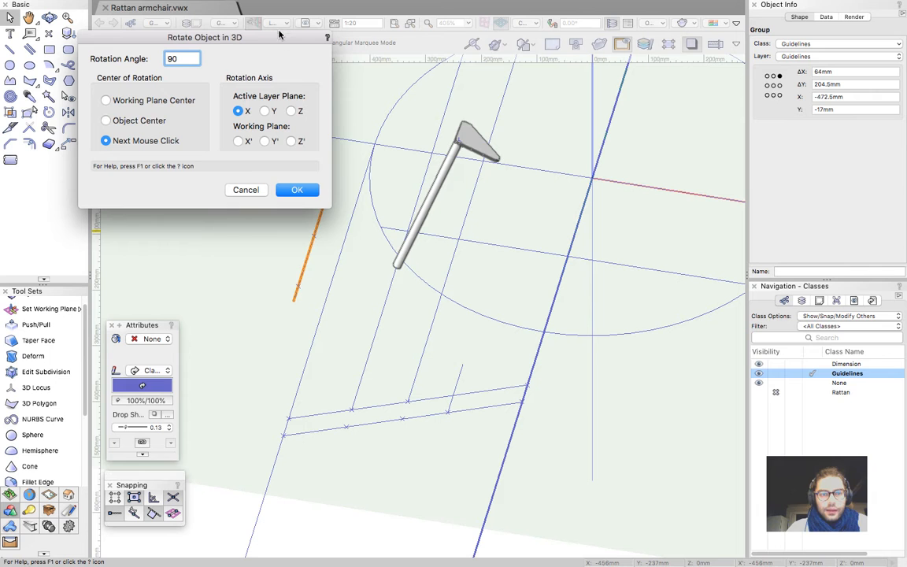
click(290, 190)
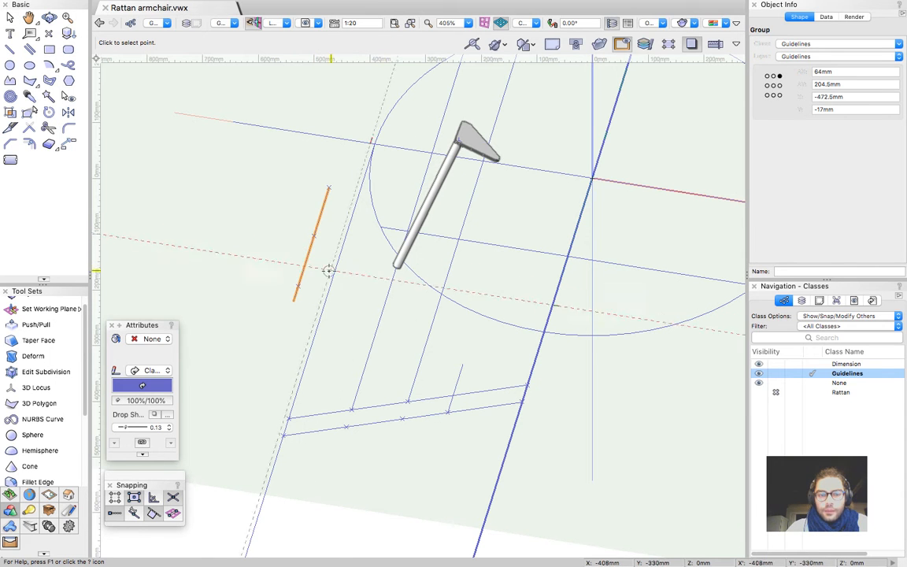
click(295, 301)
Move the upright height guide group so its lower endpoint sits at the center of the front leg's foot
super+middle_drag(303, 245, 174, 214)
scroll(320, 330, down, 5)
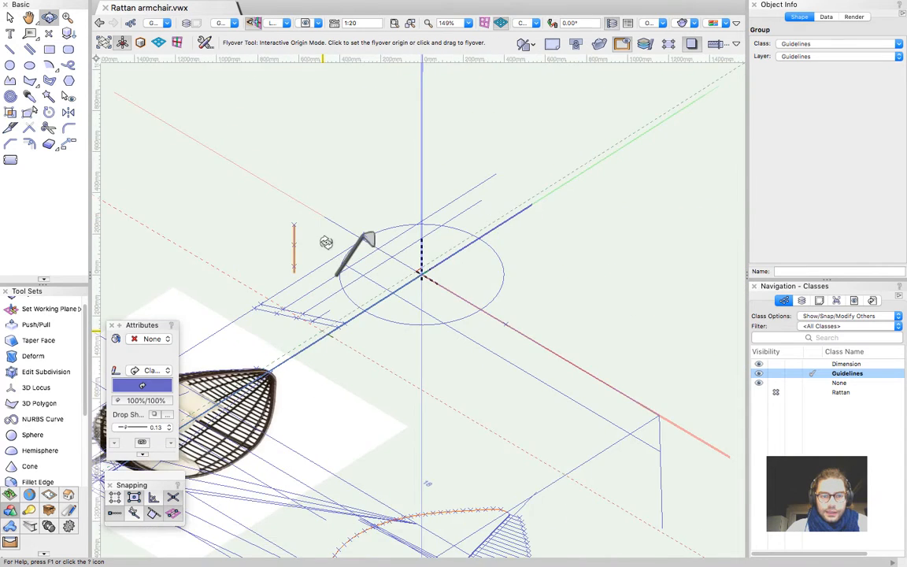
scroll(326, 243, up, 6)
key(x)
drag(229, 327, 352, 339)
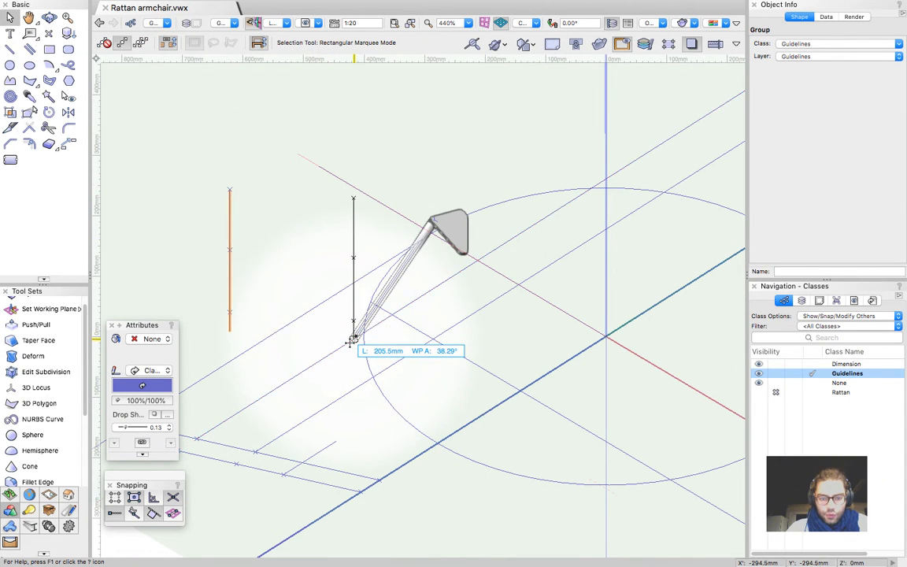
scroll(353, 338, up, 10)
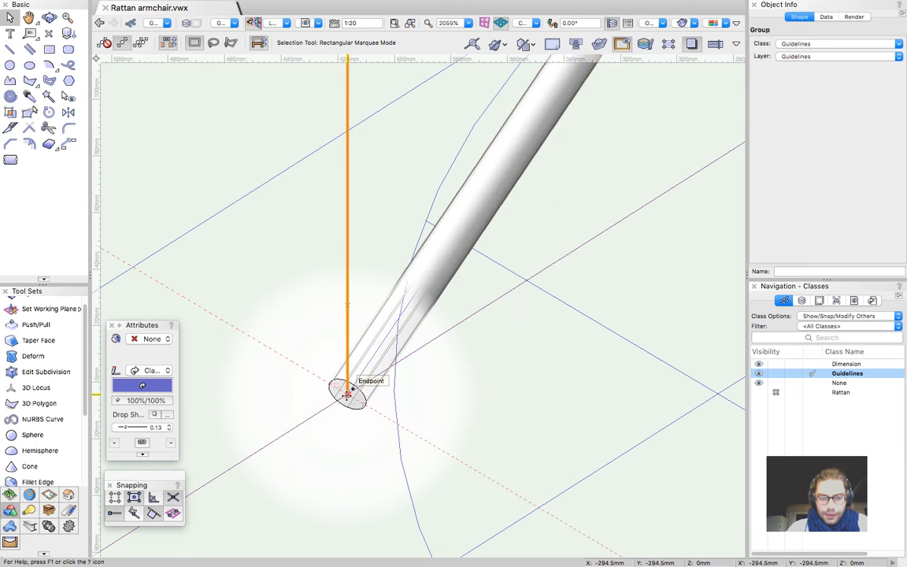
Set a three-point working plane with its origin at the leg's foot, X' axis up the height guide and Y' axis toward the leg's top
scroll(375, 417, down, 4)
ctrl+middle_drag(382, 382, 511, 383)
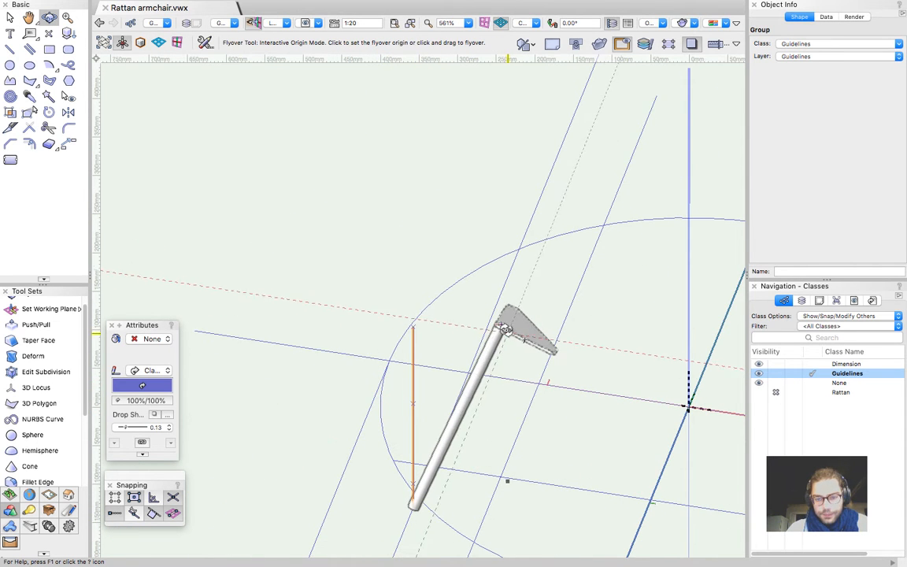
scroll(409, 268, down, 2)
drag(417, 413, 544, 407)
scroll(488, 431, up, 2)
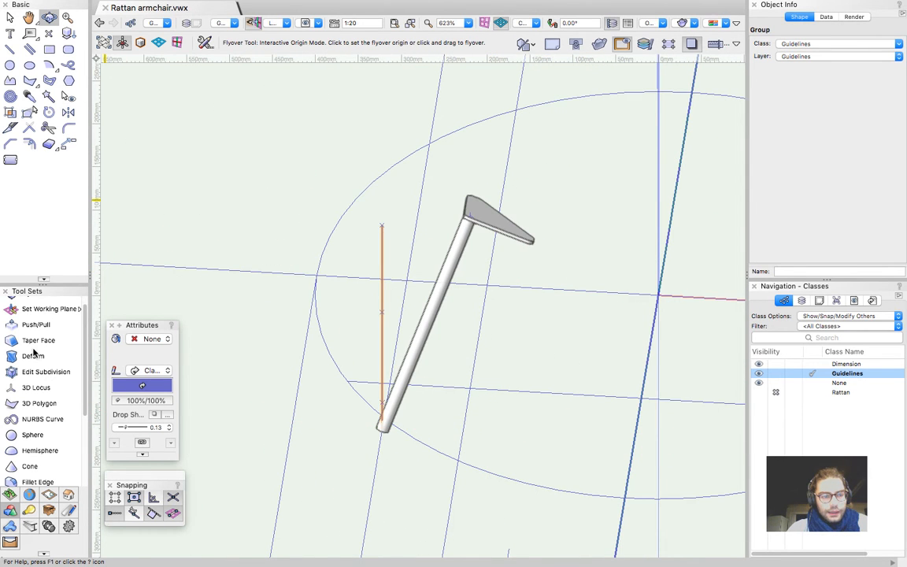
click(36, 308)
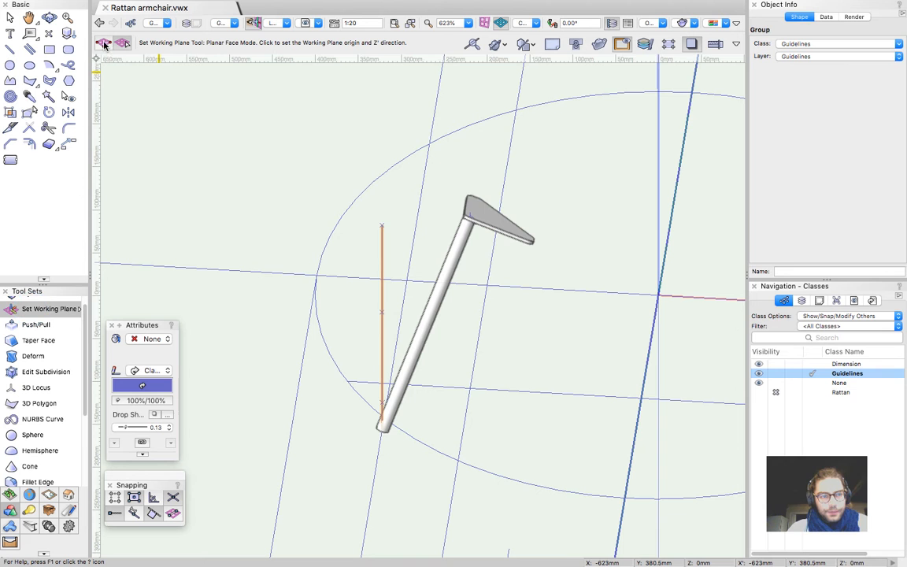
click(104, 43)
scroll(381, 432, up, 2)
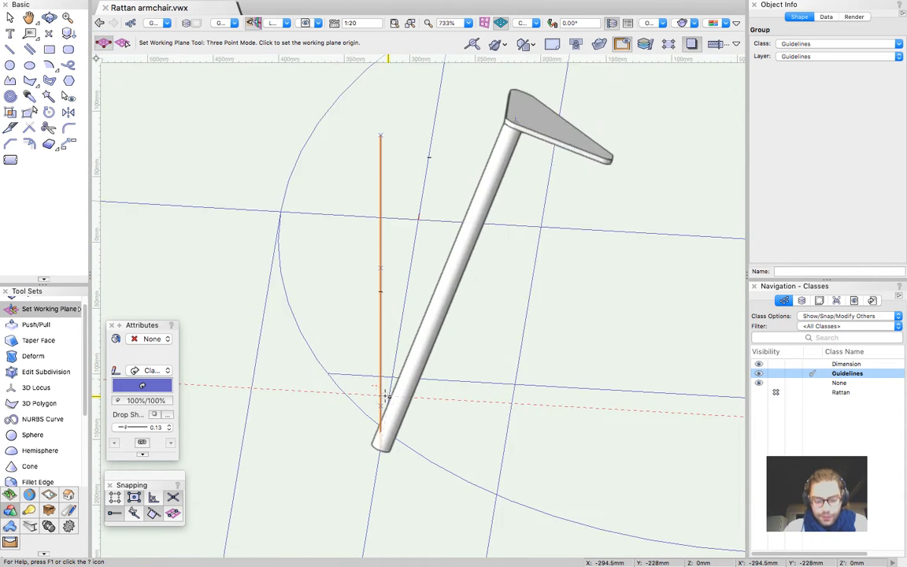
click(380, 455)
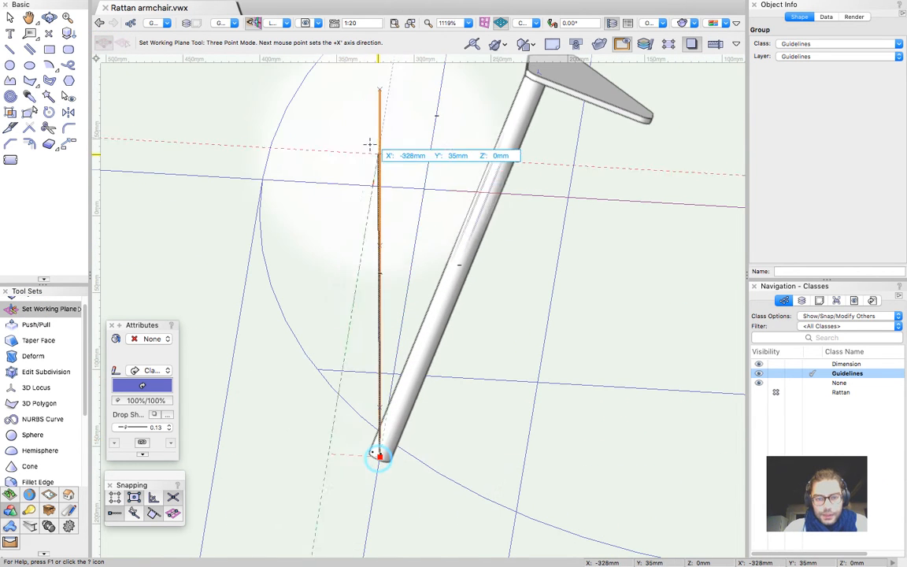
click(378, 134)
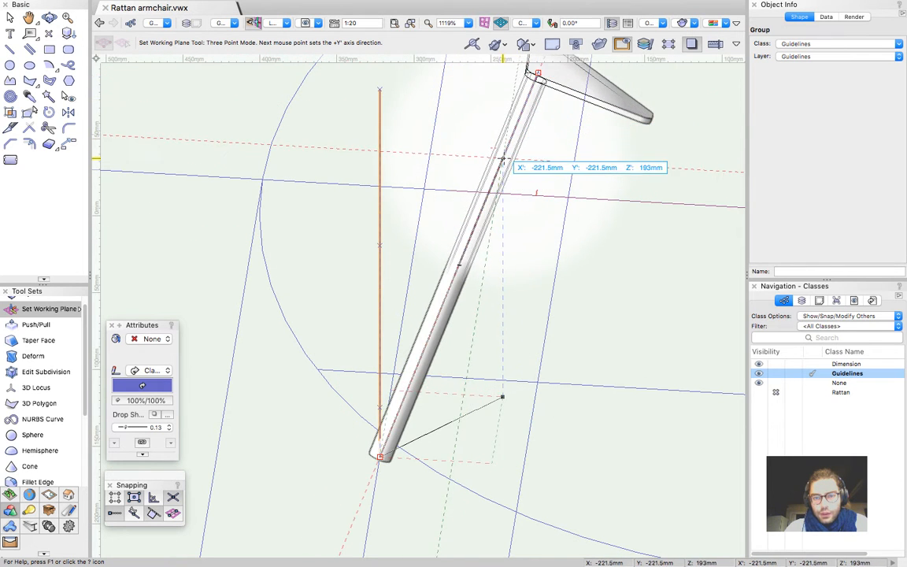
click(519, 116)
scroll(452, 238, down, 2)
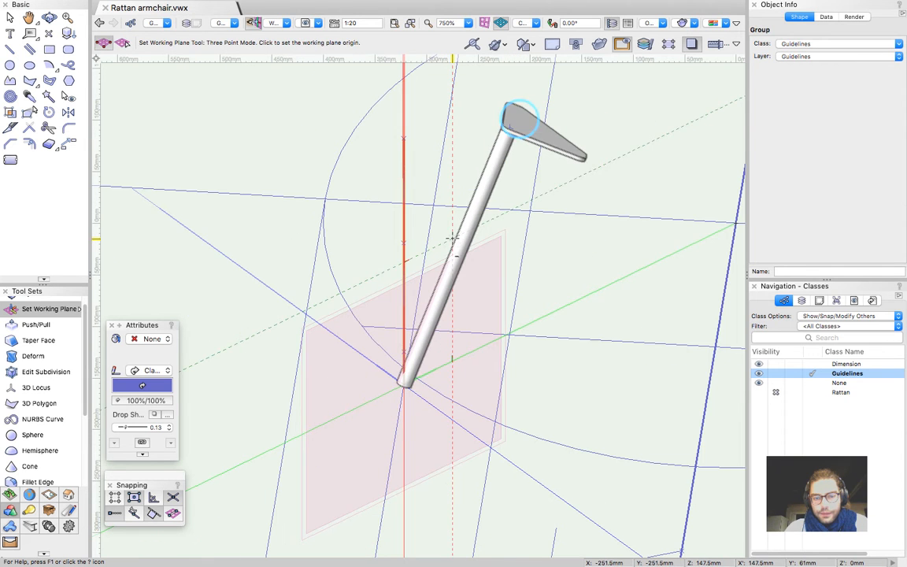
Draw a line about 141.5 mm long from the height guide's top locus to the 3D locus at the leg's top
key(x)
scroll(514, 96, up, 1)
key(2)
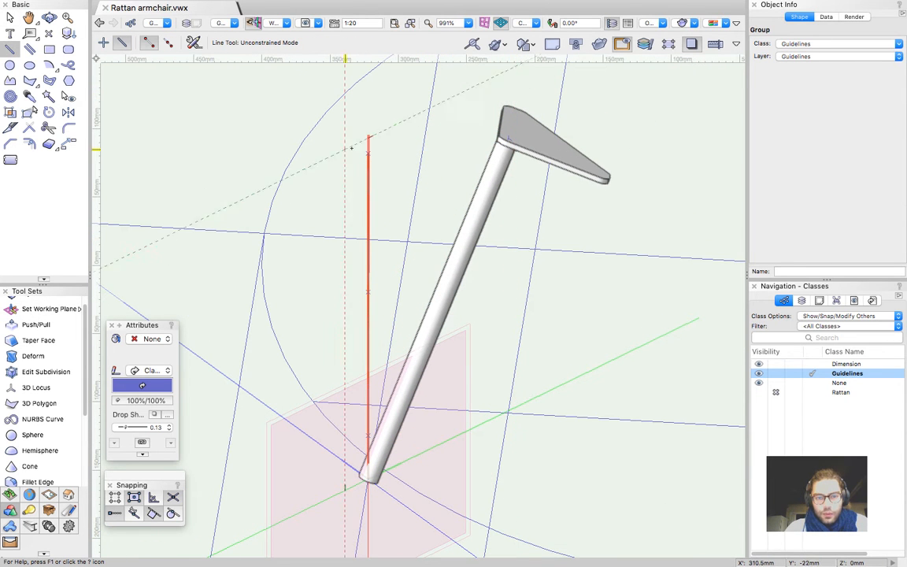
click(366, 154)
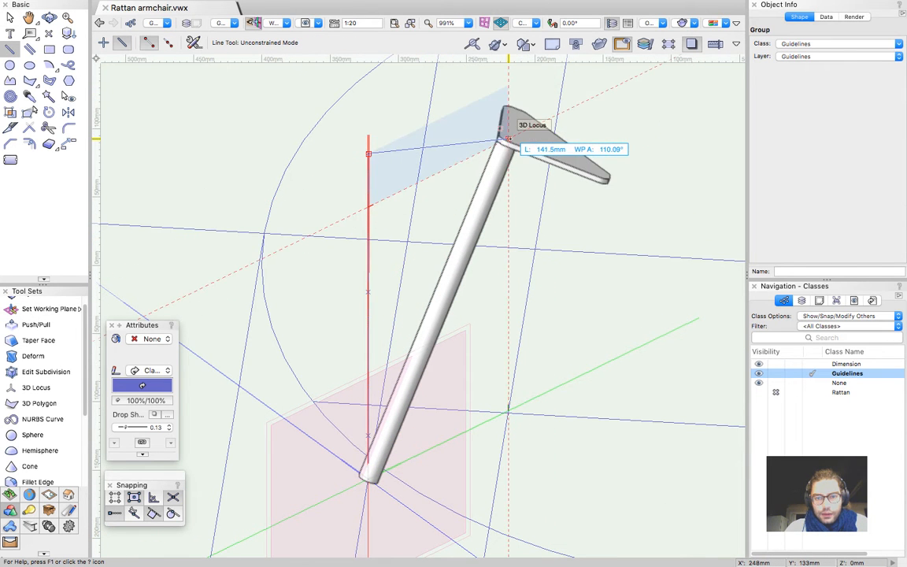
click(503, 139)
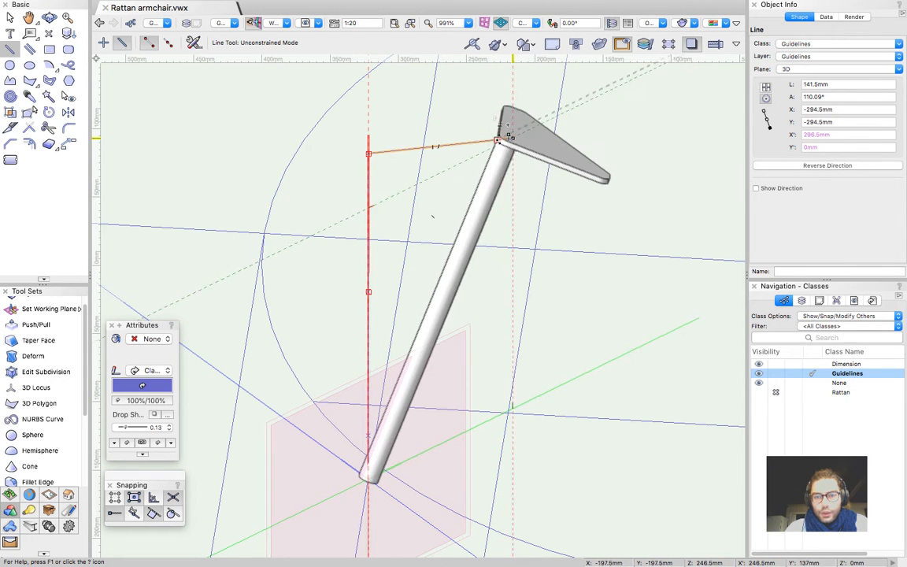
key(x)
Copy the connecting line with Move by Points from the height guide's top locus to its middle and lower loci
scroll(523, 130, up, 5)
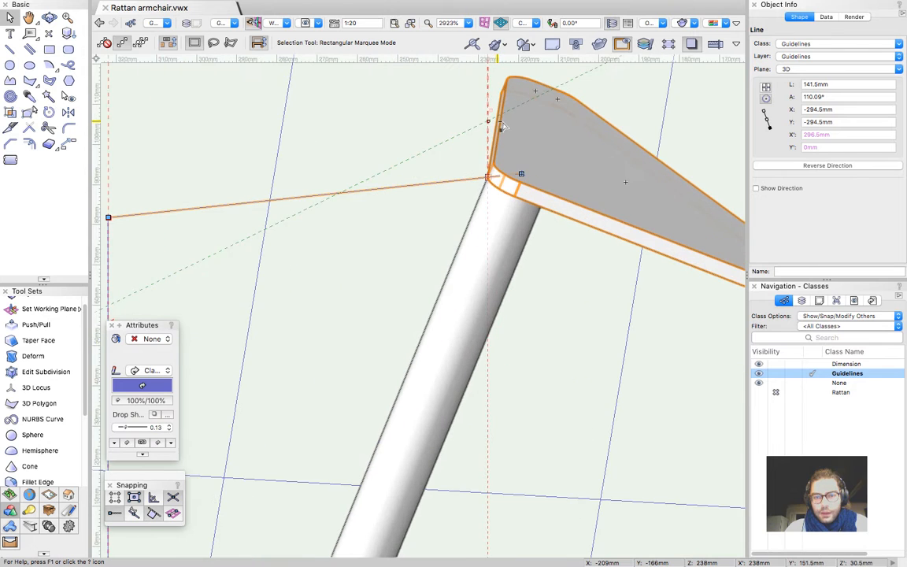
scroll(511, 181, down, 5)
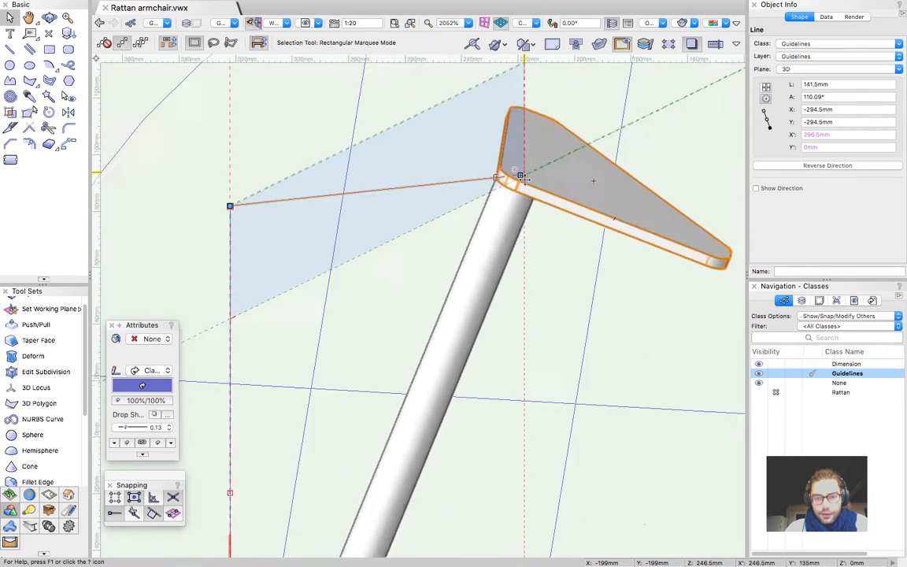
scroll(448, 245, up, 2)
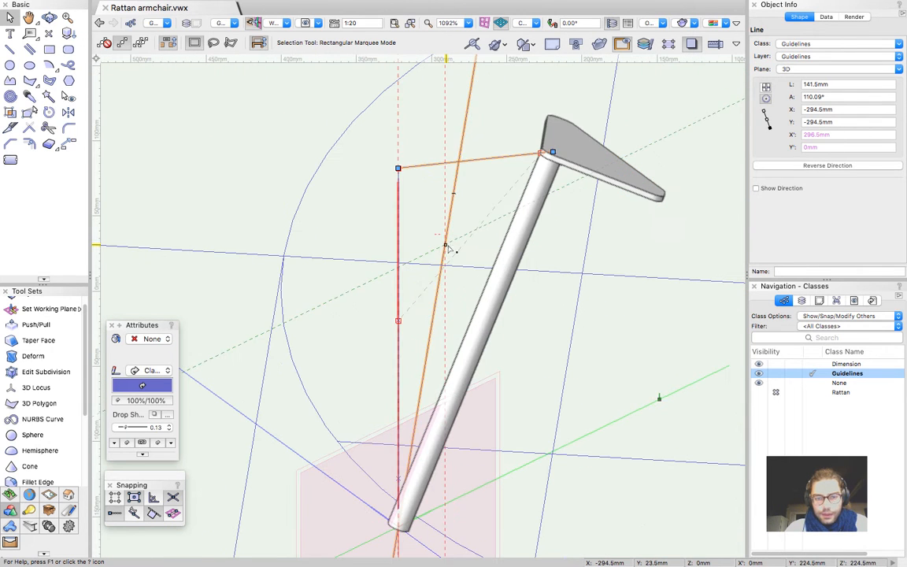
click(69, 142)
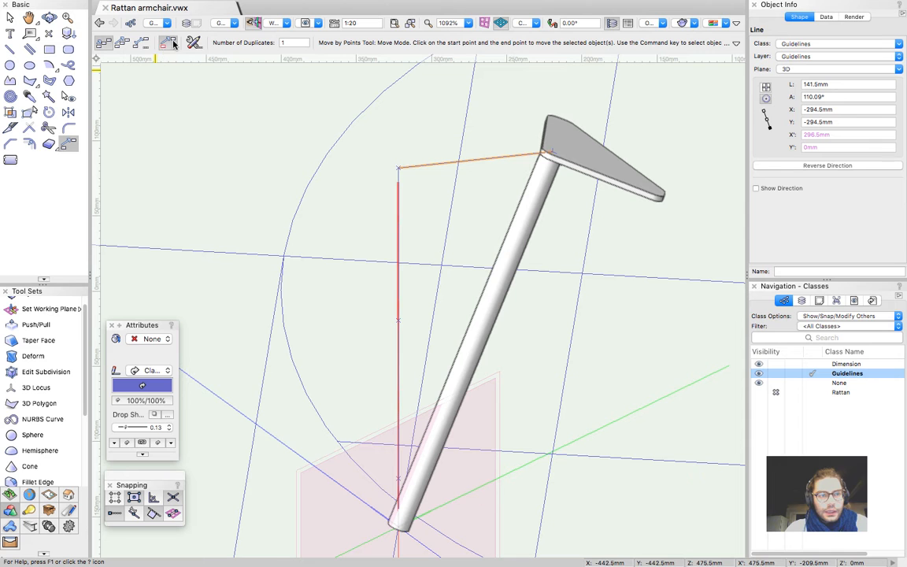
click(399, 167)
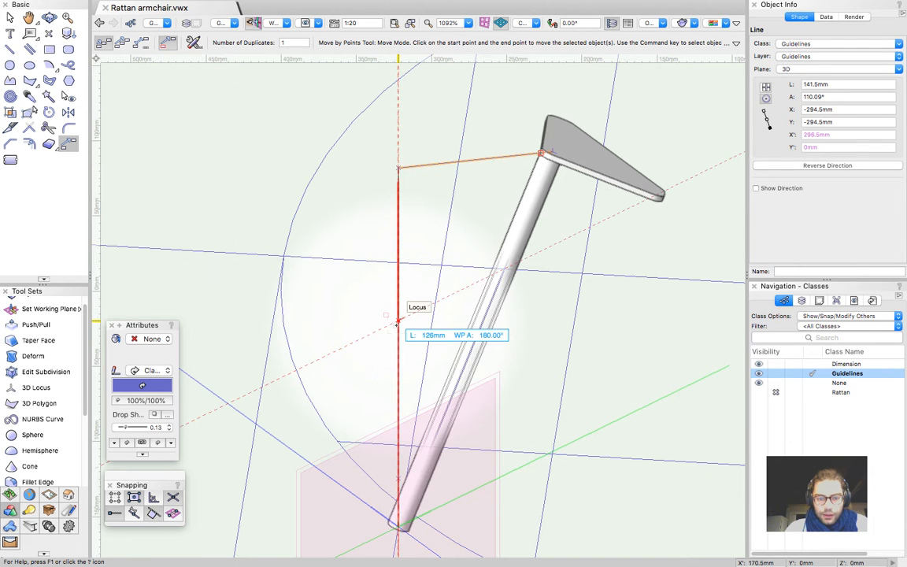
click(397, 319)
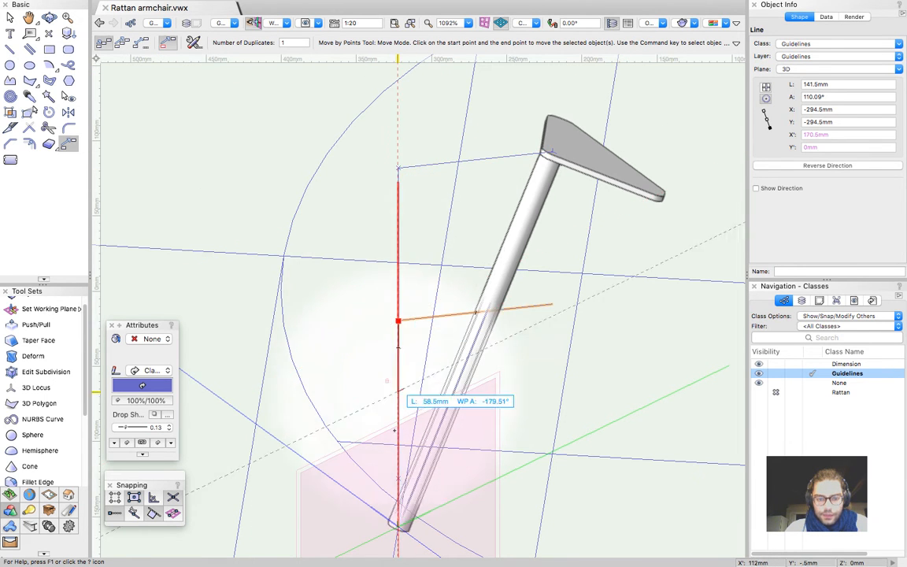
click(398, 477)
key(x)
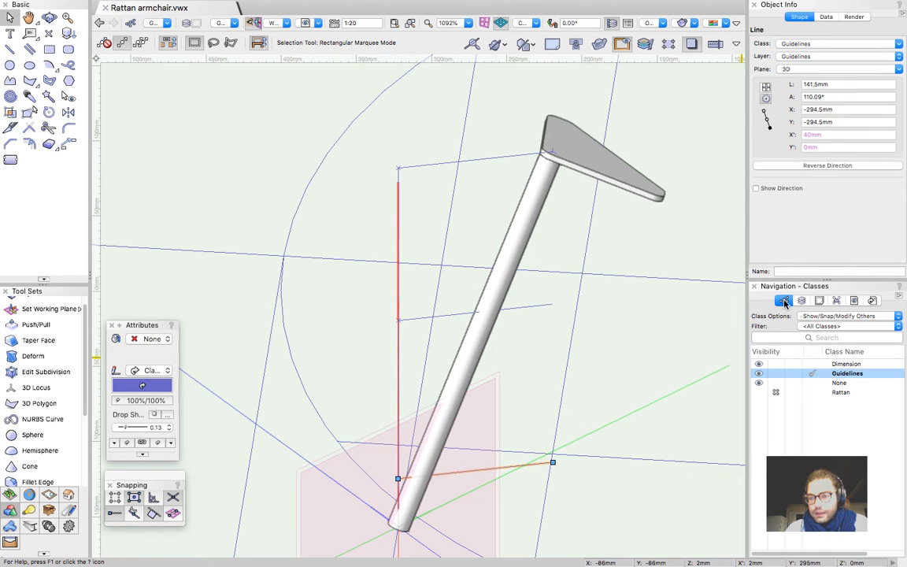
Set the class options to Active Only and select the middle and lower connecting lines
click(828, 316)
click(829, 271)
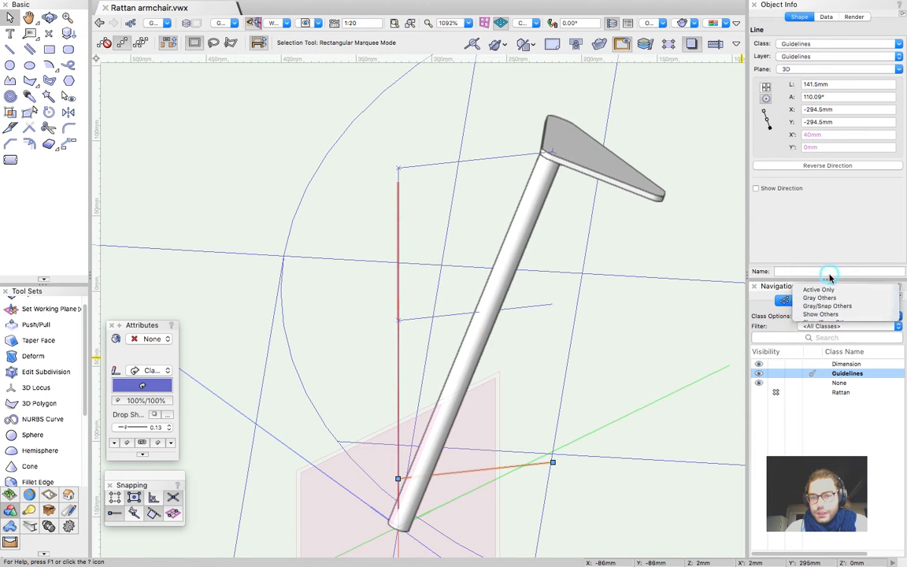
click(644, 223)
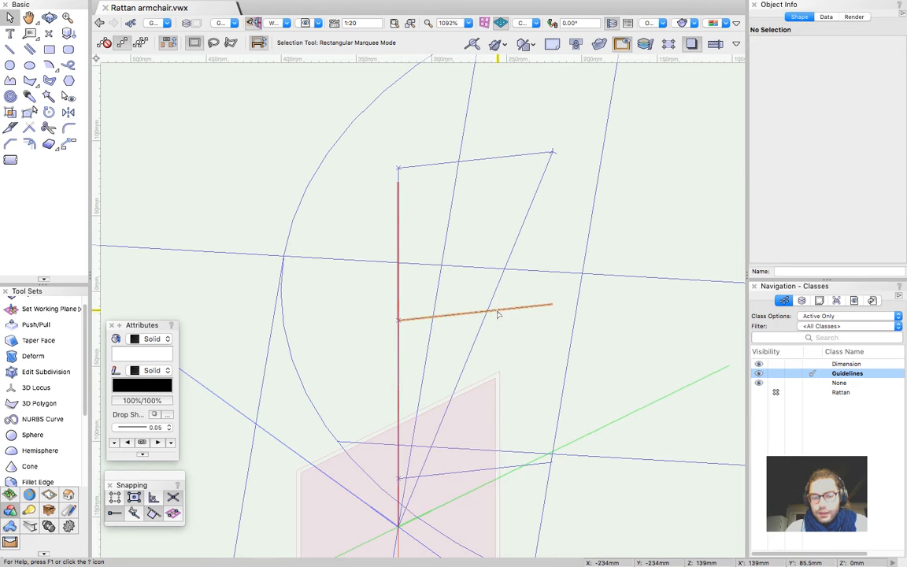
click(496, 312)
shift+click(446, 474)
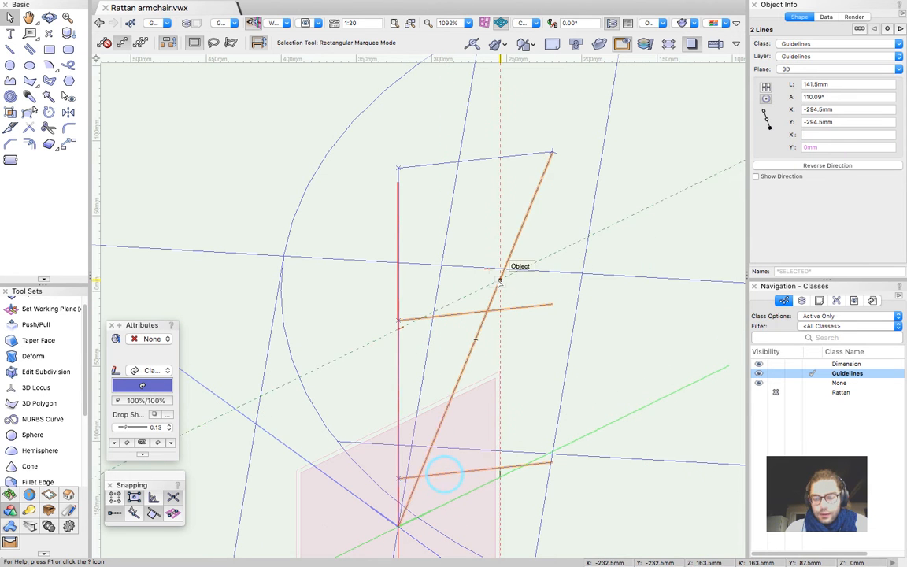
Try to trim the two selected lines along the leg's axis with the Split tool in Line Trim mode, and undo it
key(y)
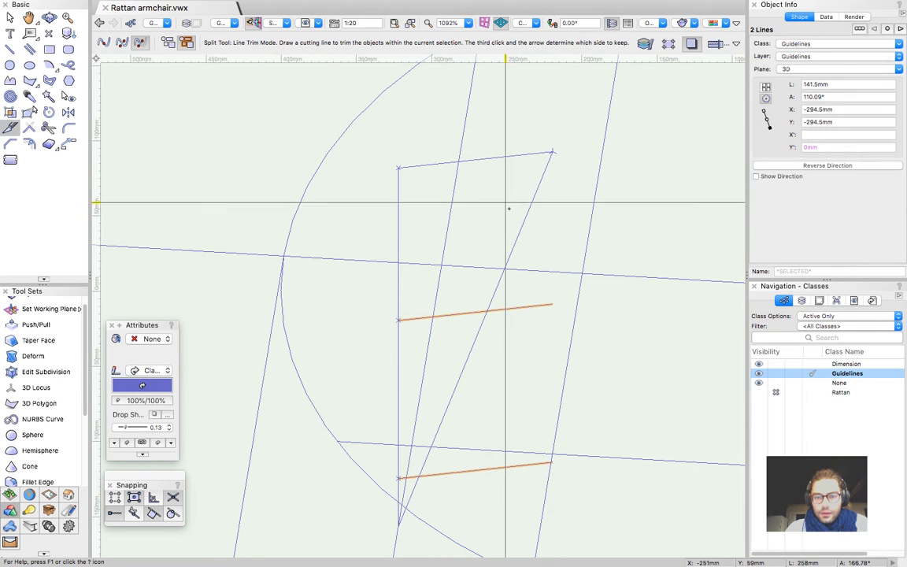
click(521, 225)
click(399, 525)
click(275, 408)
key(super+z)
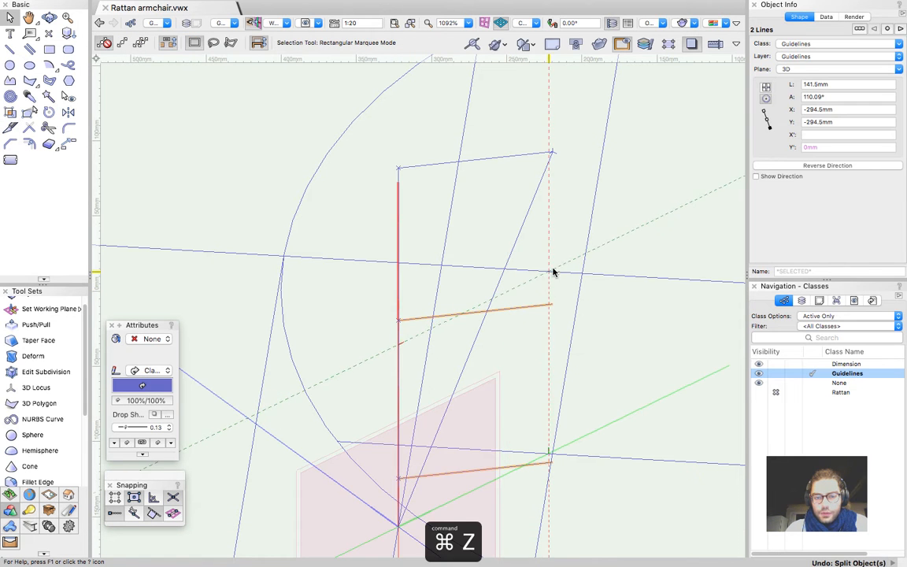
Face the view to the working plane and try a trimming cut across both connecting lines along the leg's axis
click(252, 24)
key(l)
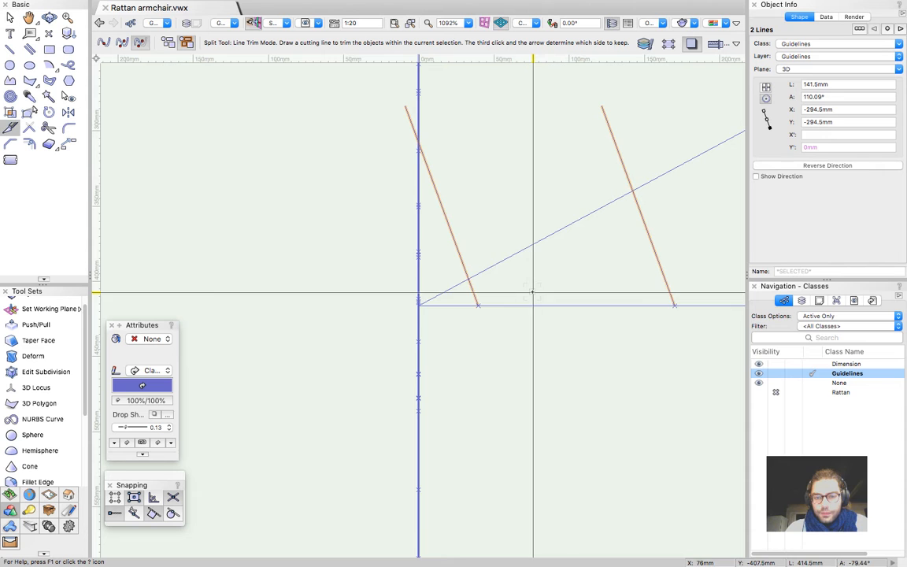
click(451, 289)
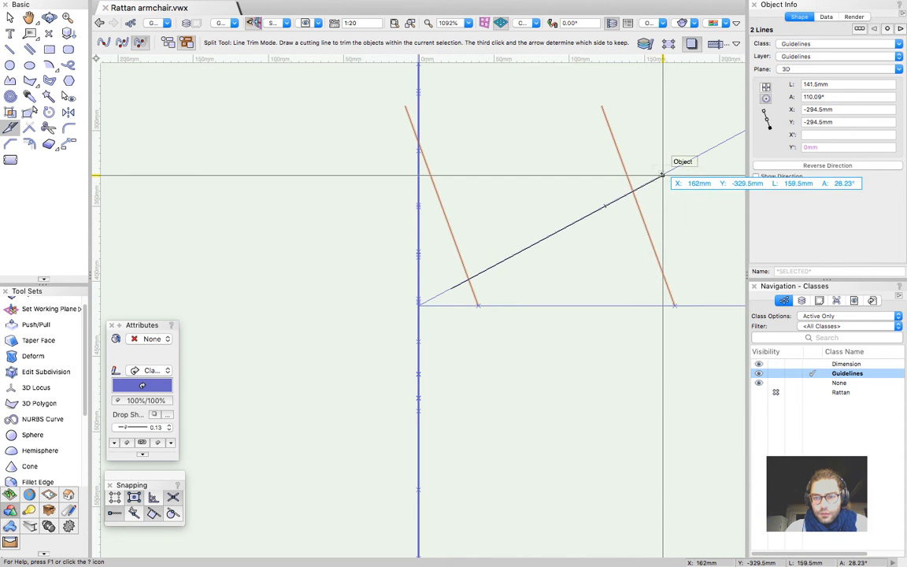
click(676, 218)
key(Escape)
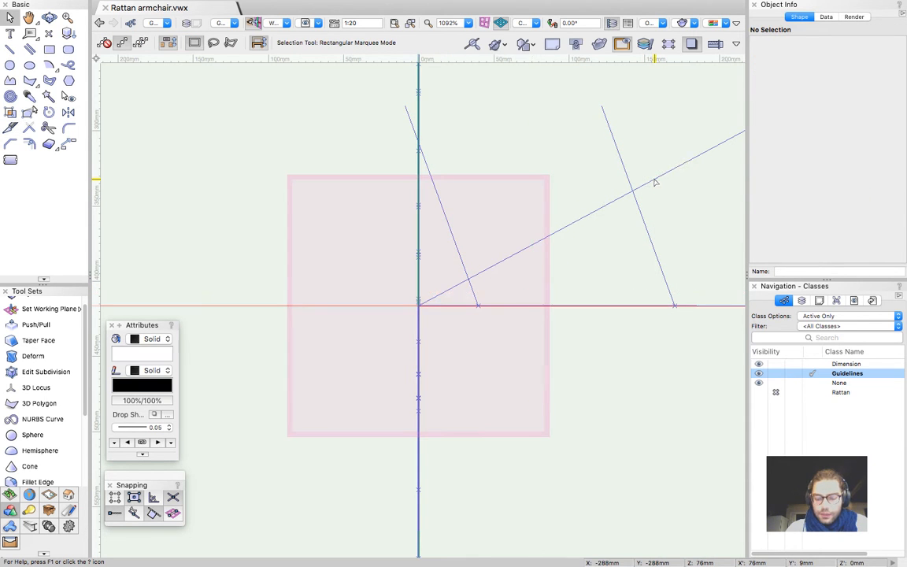
Set the class options to Active Only and delete the segments of the middle and lower connecting lines beyond the leg's axis
key(super+less)
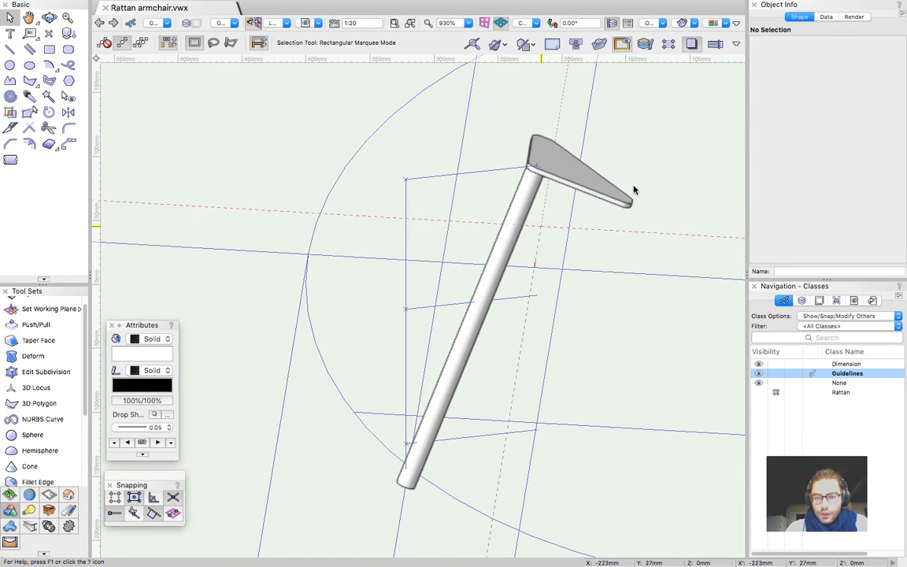
click(830, 316)
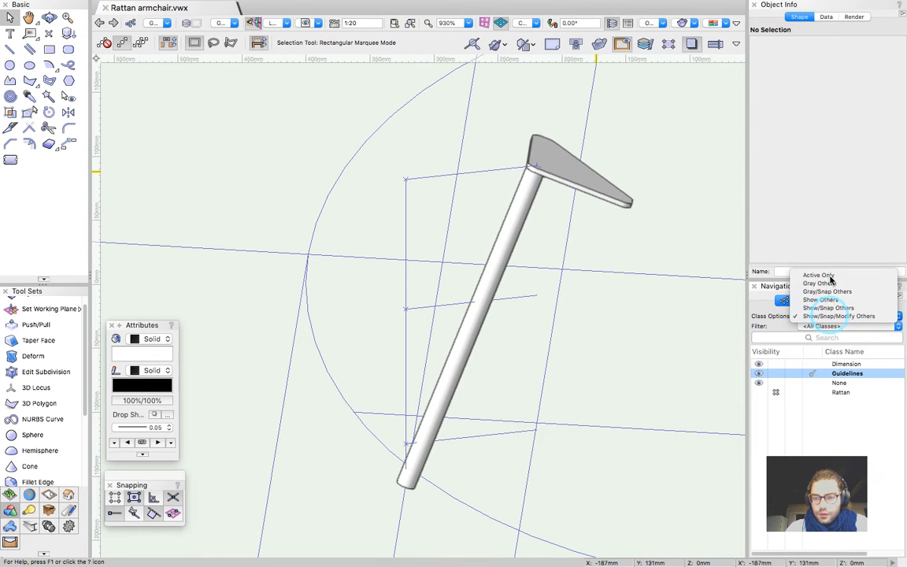
click(814, 273)
click(516, 298)
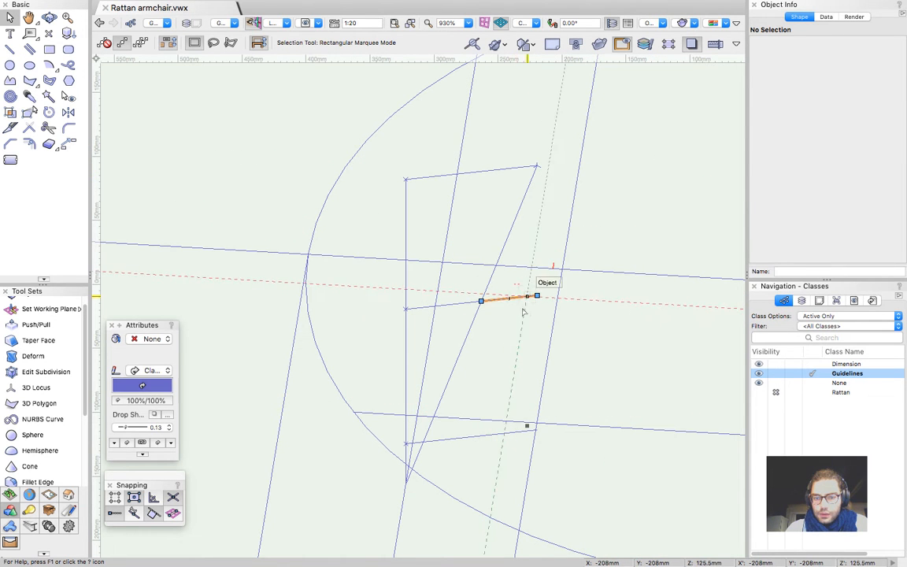
shift+click(463, 440)
key(Delete)
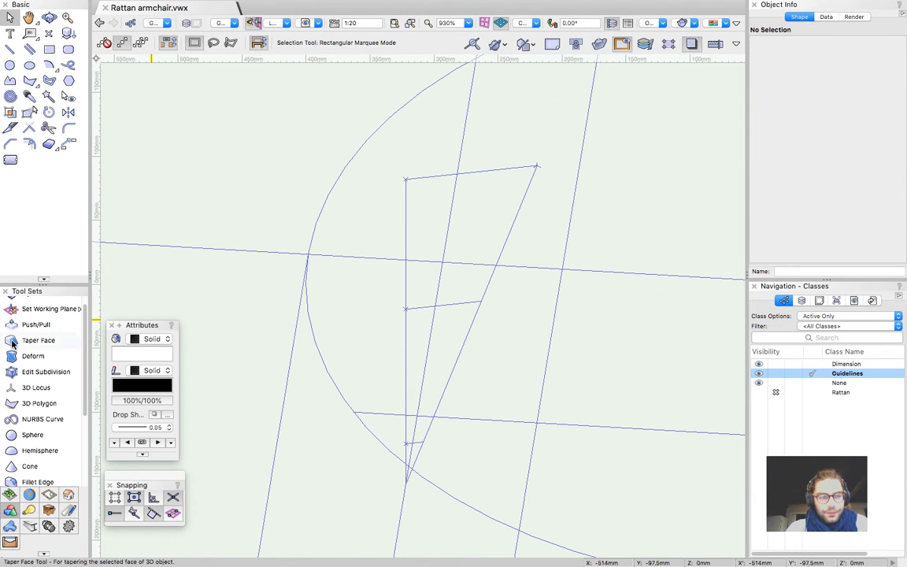
Try placing a 2D locus at the lower connecting line's end on the leg's axis, and undo it
click(14, 128)
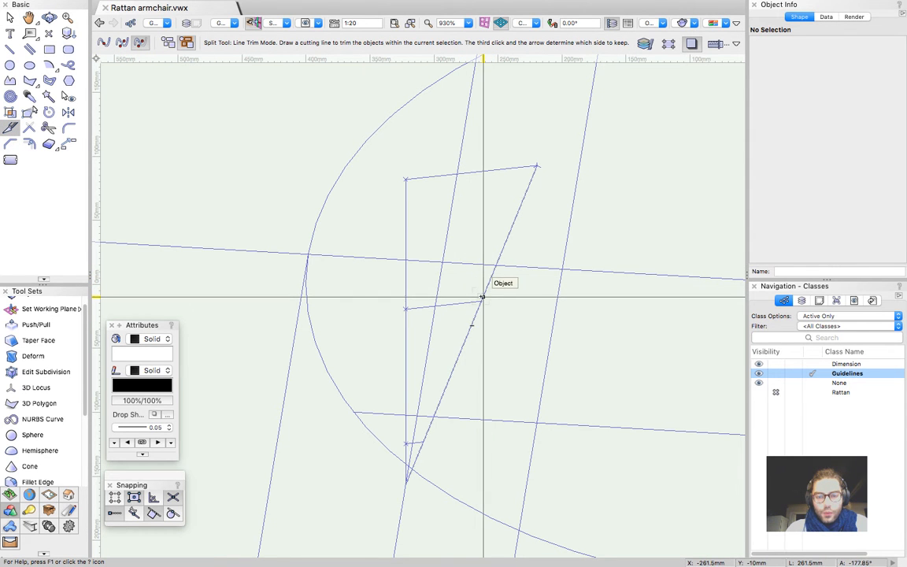
key(x)
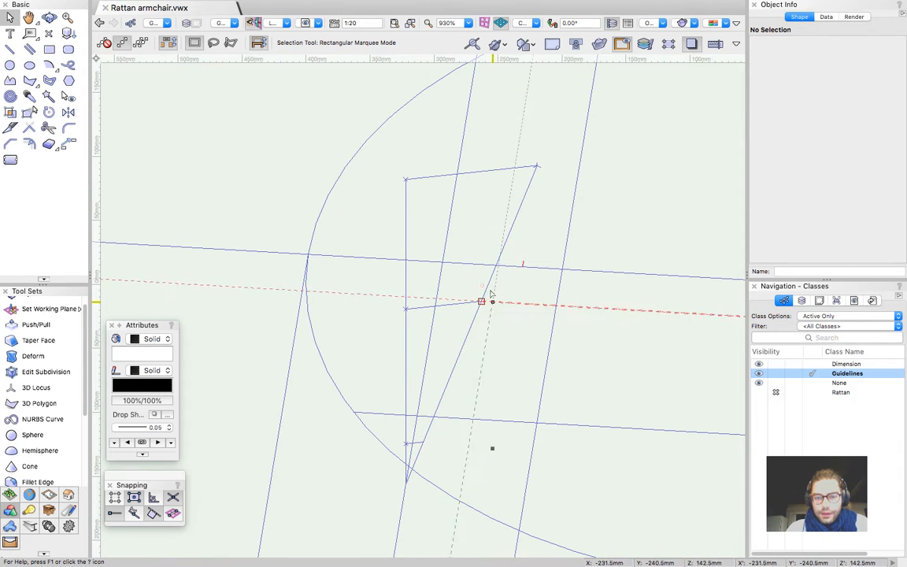
key(0)
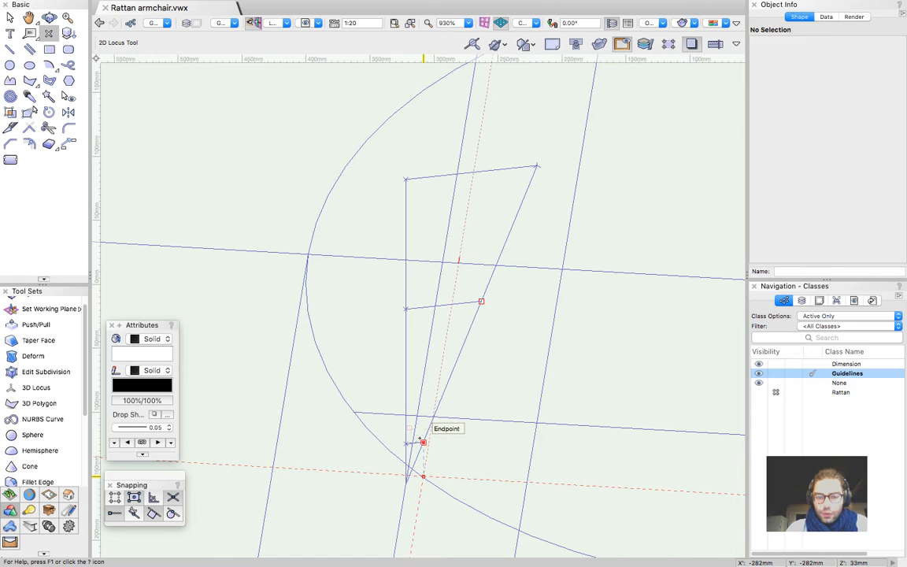
click(421, 436)
key(super+z)
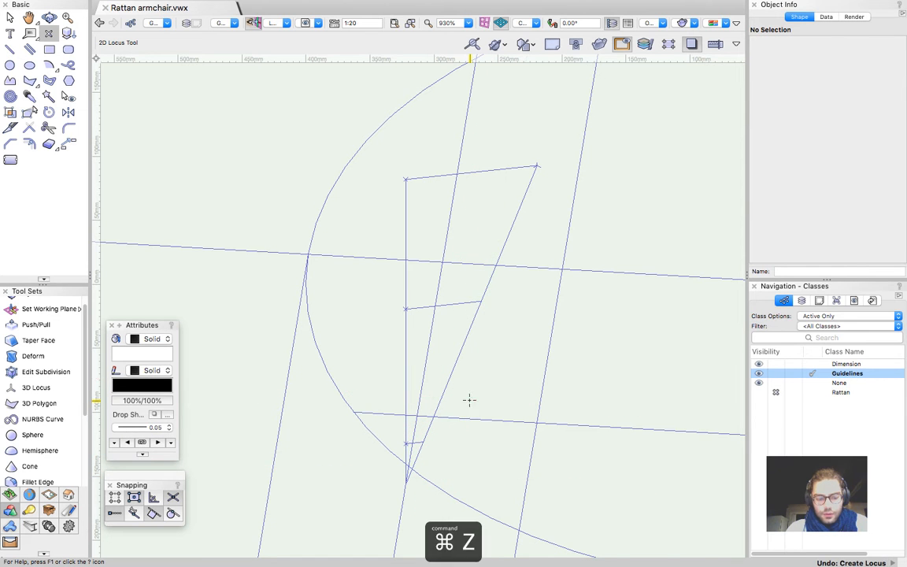
Set a three-point working plane from the leg's base through the vertical height guide and the leg's axis
key(shift+1)
click(404, 483)
click(399, 237)
click(406, 180)
click(518, 208)
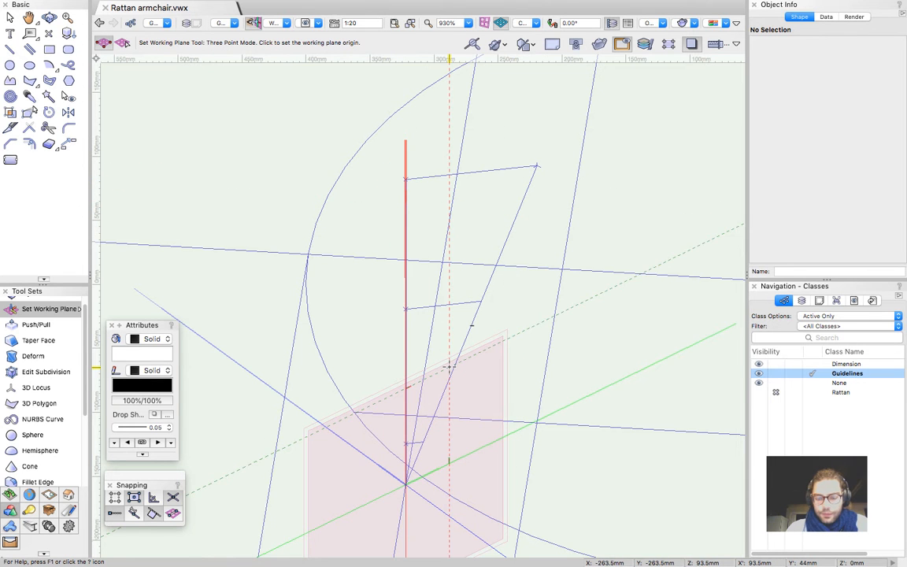
Place 2D loci where the lower and middle connecting lines meet the leg's axis
key(0)
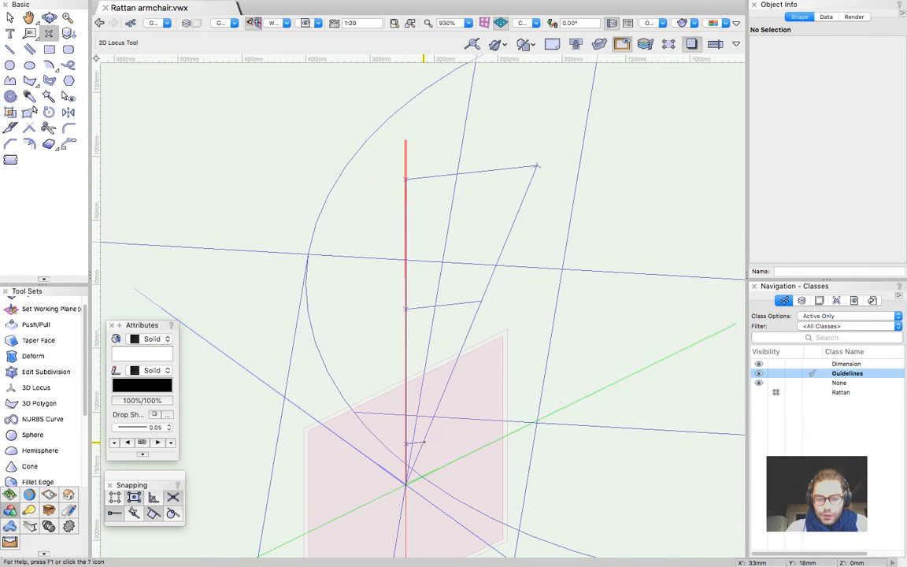
click(481, 300)
key(x)
drag(480, 300, 460, 306)
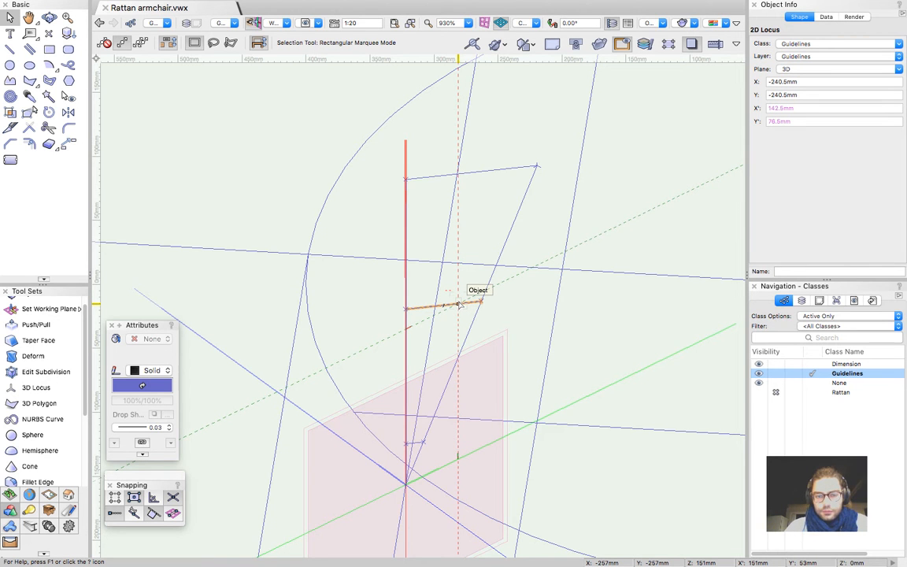
Deselect the new locus and set the class options to Show/Snap Others so the leg solid is displayed with the guidelines
scroll(273, 180, down, 2)
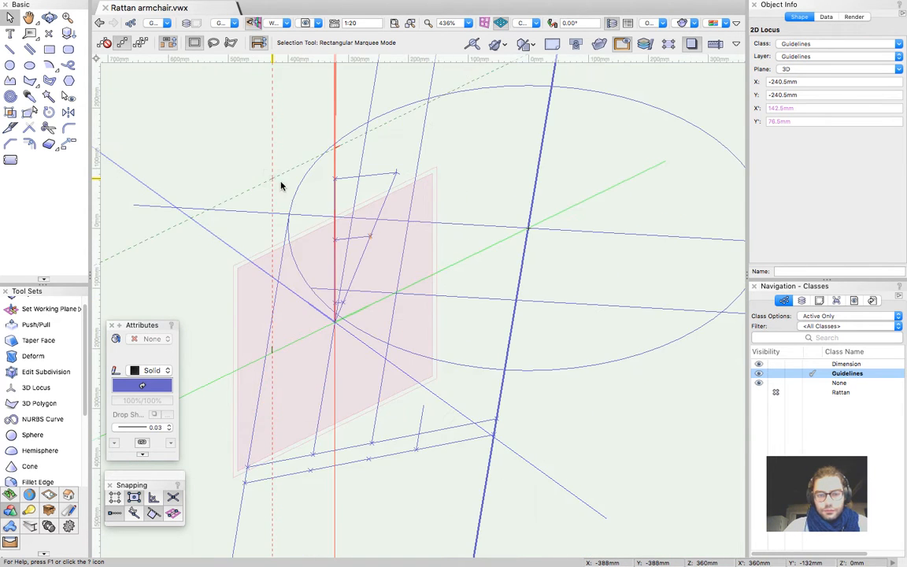
scroll(440, 212, down, 1)
key(shift+c)
drag(389, 251, 350, 223)
scroll(417, 245, up, 3)
scroll(363, 357, down, 2)
drag(363, 356, 363, 233)
key(x)
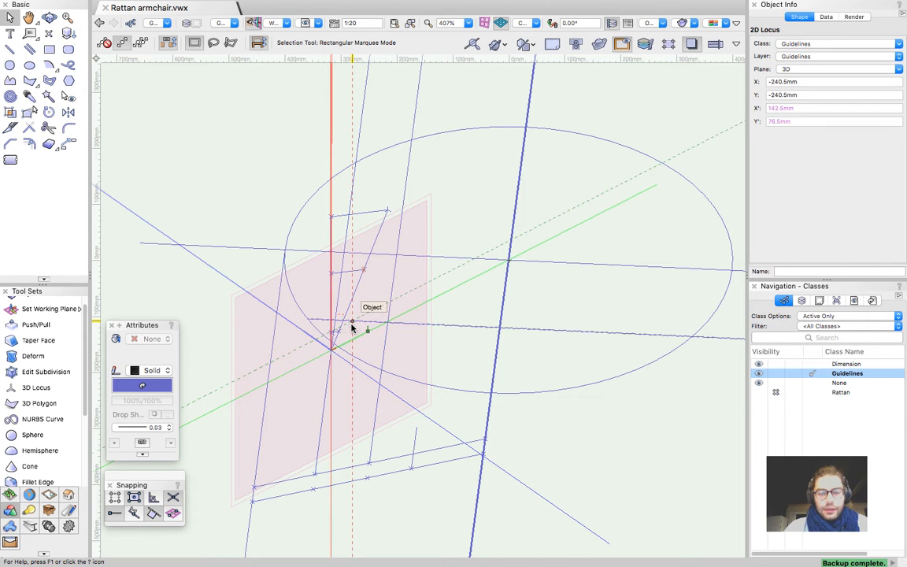
click(458, 168)
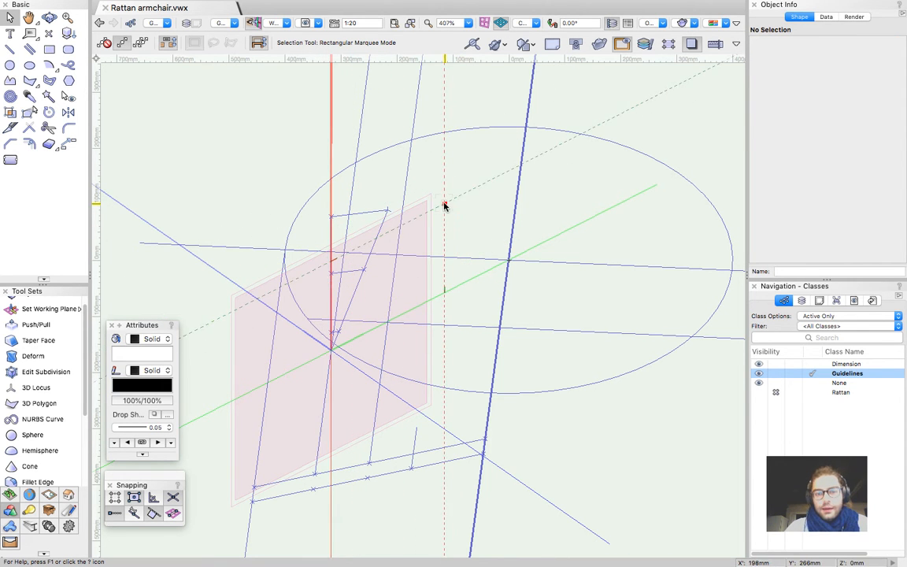
scroll(315, 282, up, 3)
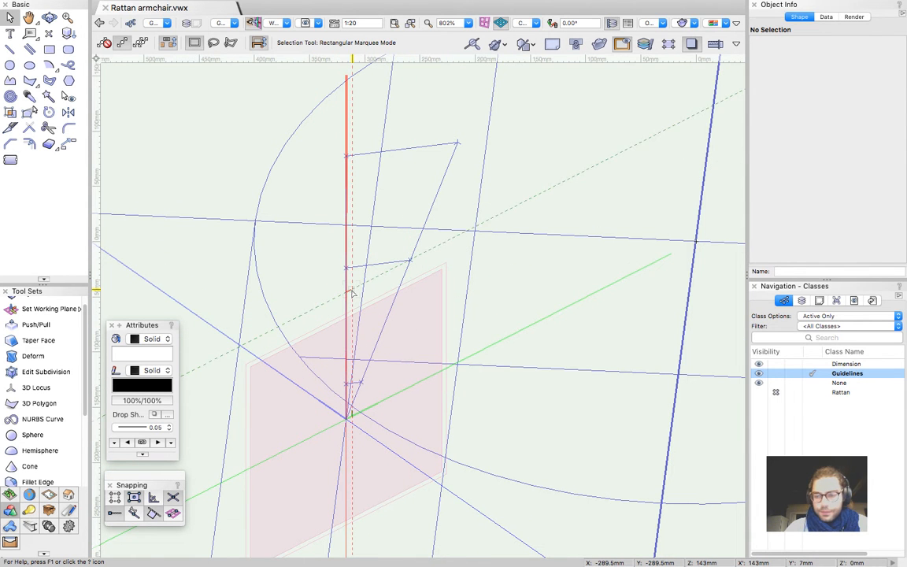
click(826, 318)
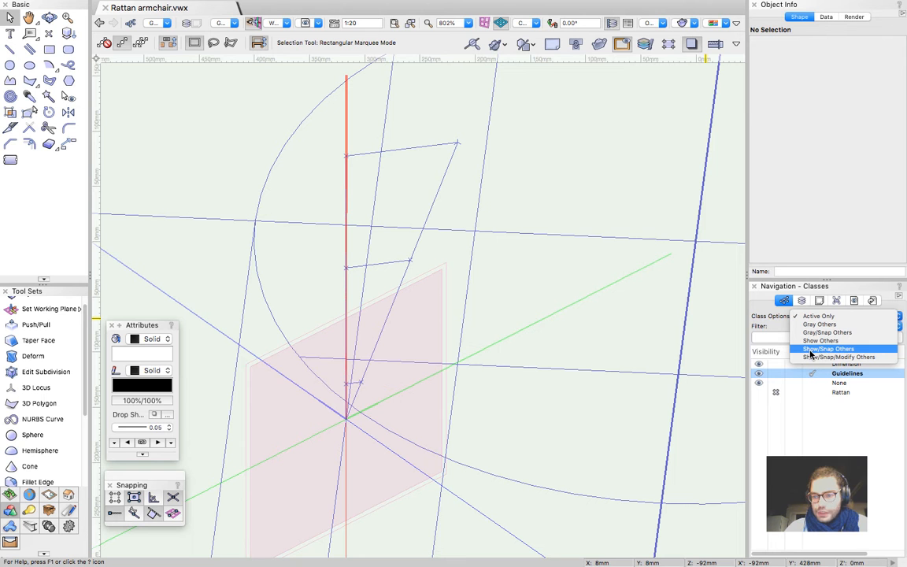
click(813, 350)
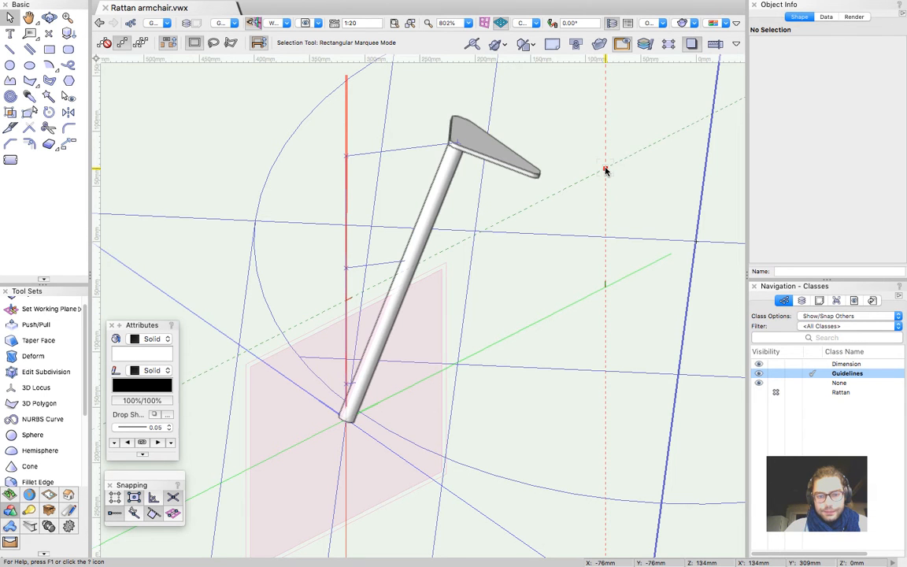
Examine the front leg's cap and brace height marks on the reference photo, and return to the 3D leg
key(super+5)
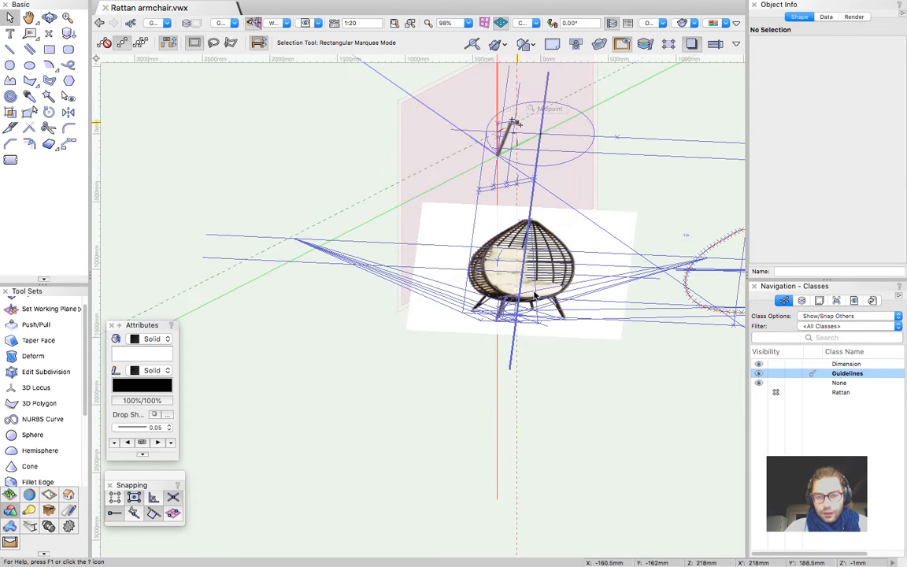
key(super+5)
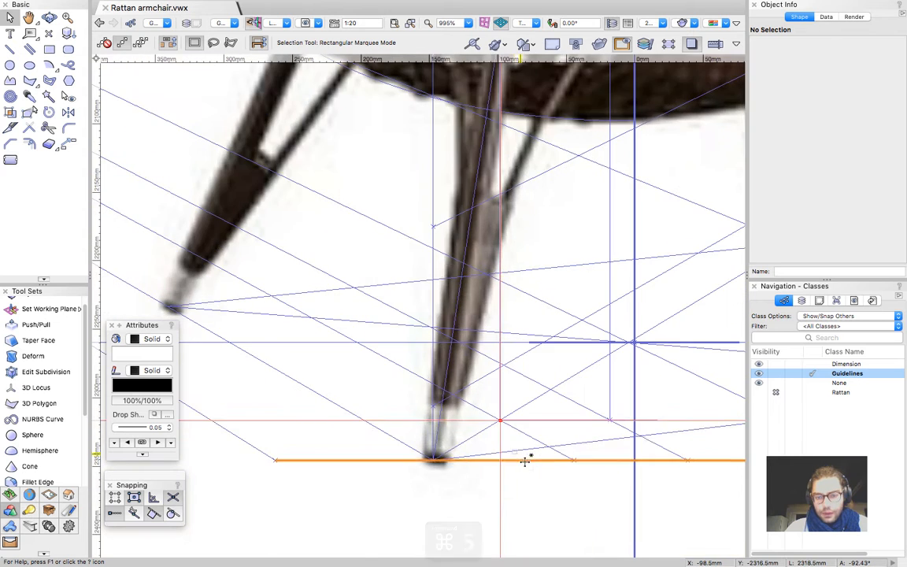
scroll(364, 463, down, 3)
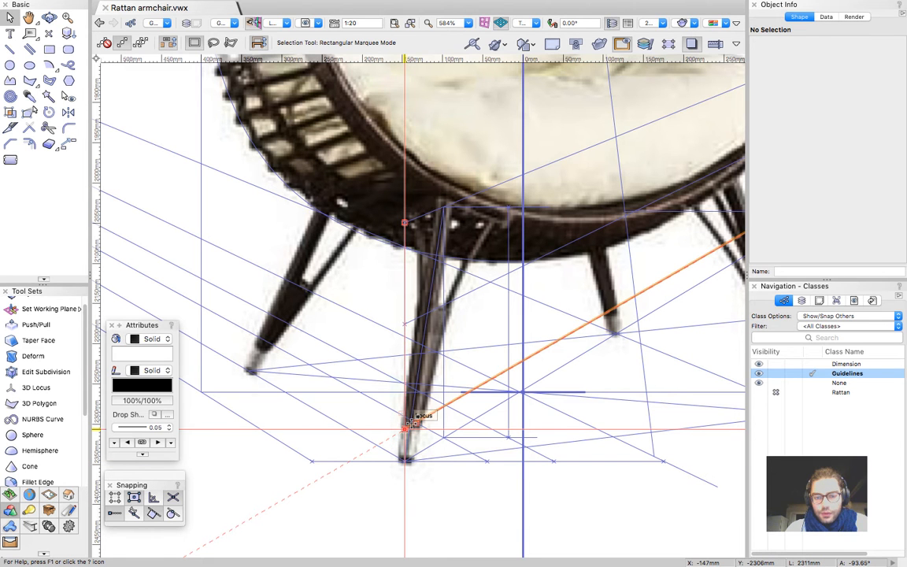
scroll(408, 422, down, 5)
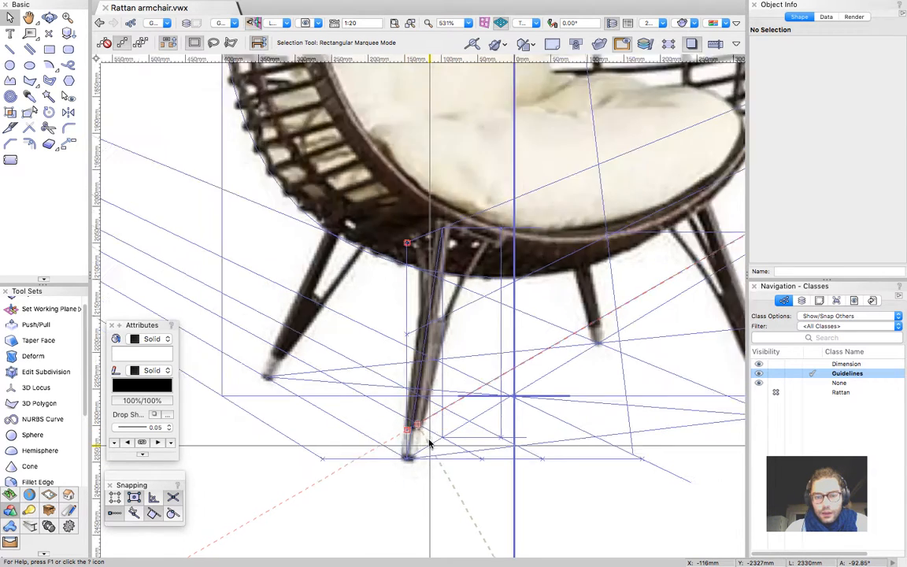
mouse_move(426, 369)
super+middle_down()
mouse_move(422, 139)
mouse_move(388, 79)
super+middle_up()
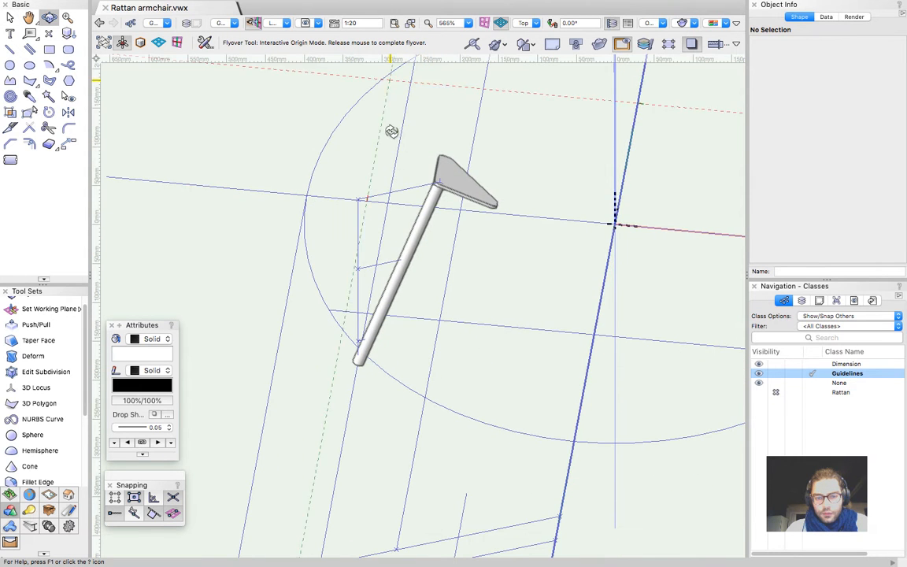
Put the Push/Pull tool in Move Face mode and set the class options to Show/Snap/Modify Others so the leg can be edited
scroll(398, 193, up, 3)
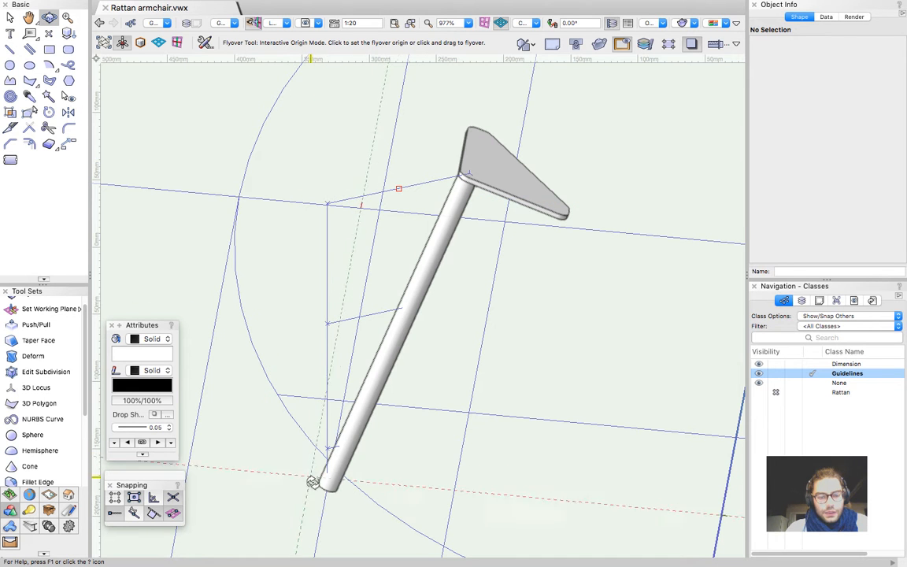
scroll(344, 451, up, 3)
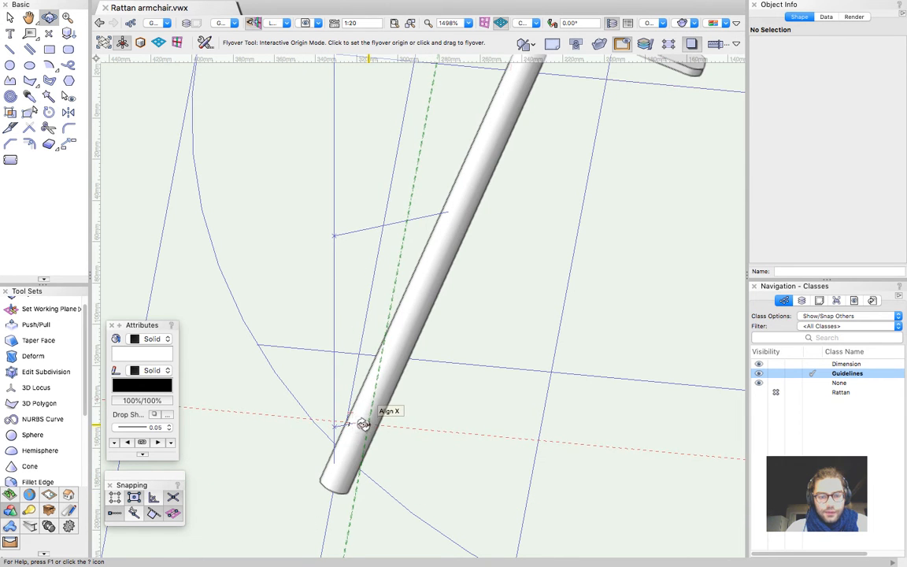
scroll(30, 340, up, 1)
scroll(29, 340, down, 1)
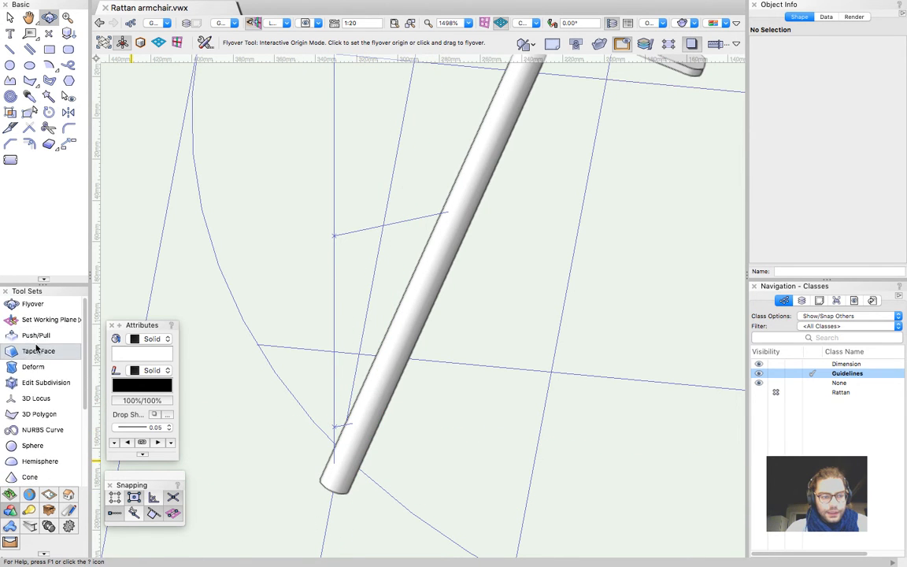
click(38, 336)
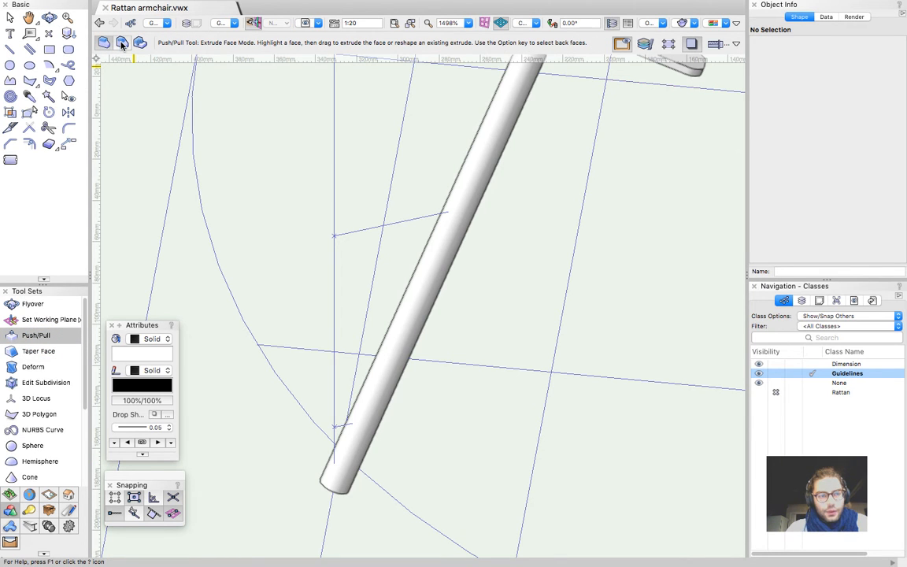
click(122, 42)
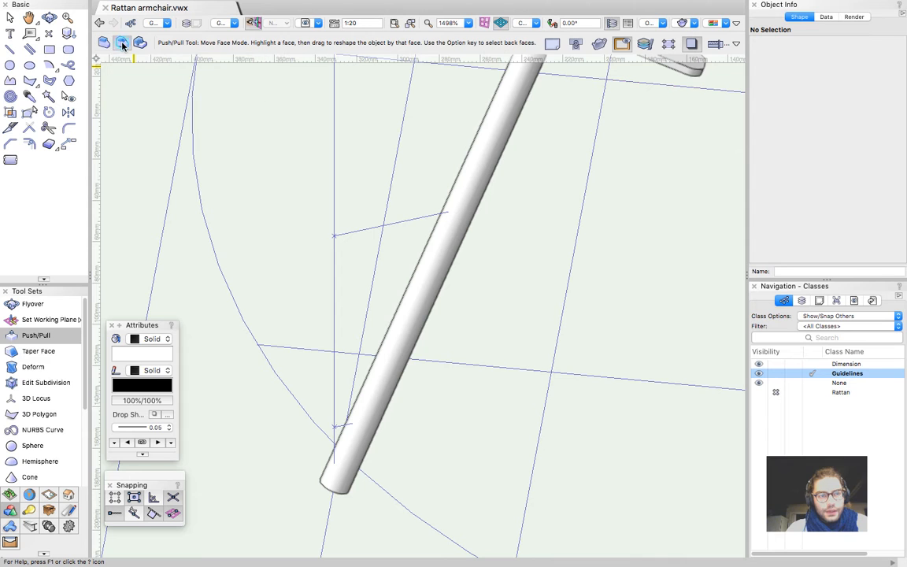
scroll(339, 488, up, 4)
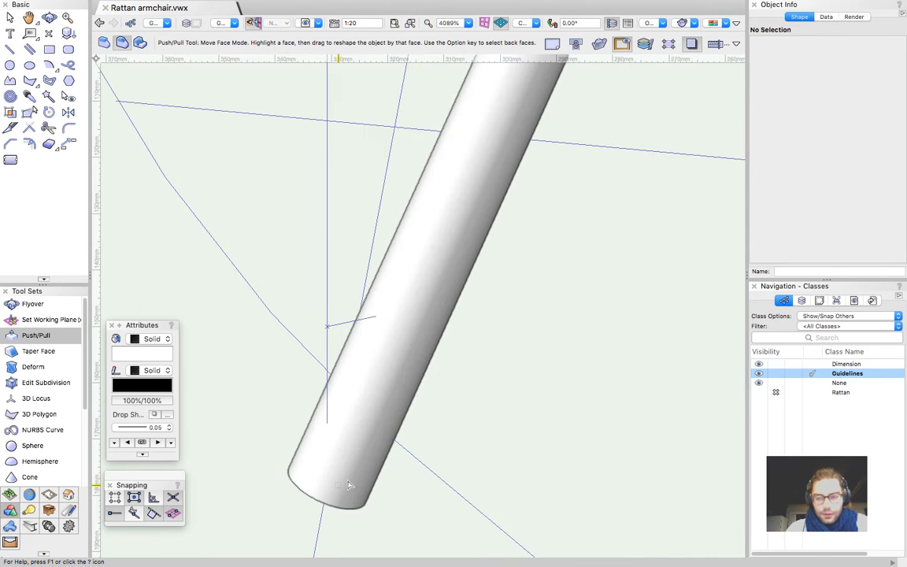
key(x)
click(816, 317)
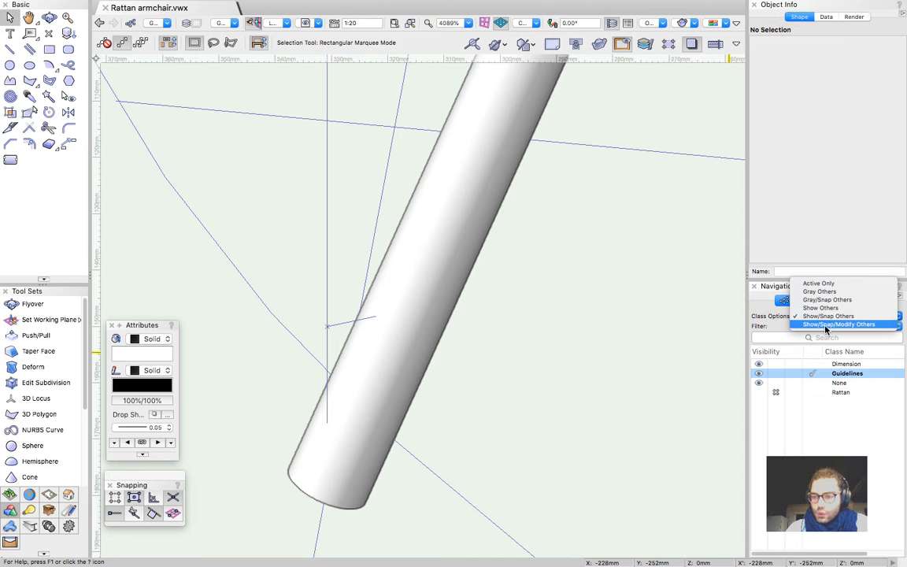
click(825, 326)
Push the leg's bottom face up along its axis to the lower locus with Push/Pull, leaving room for the end cap
key(shift+e)
click(312, 491)
key(shift+v)
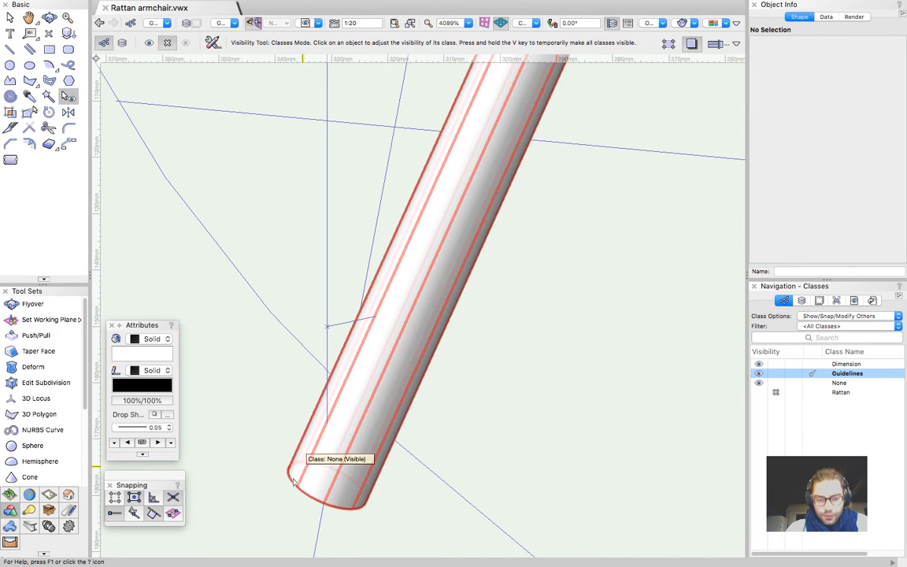
key(shift+e)
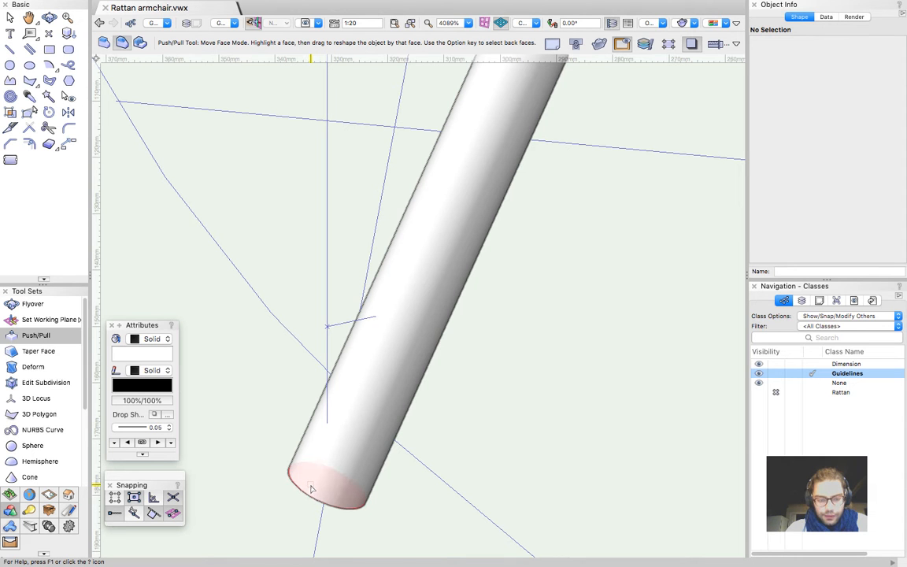
drag(312, 490, 402, 340)
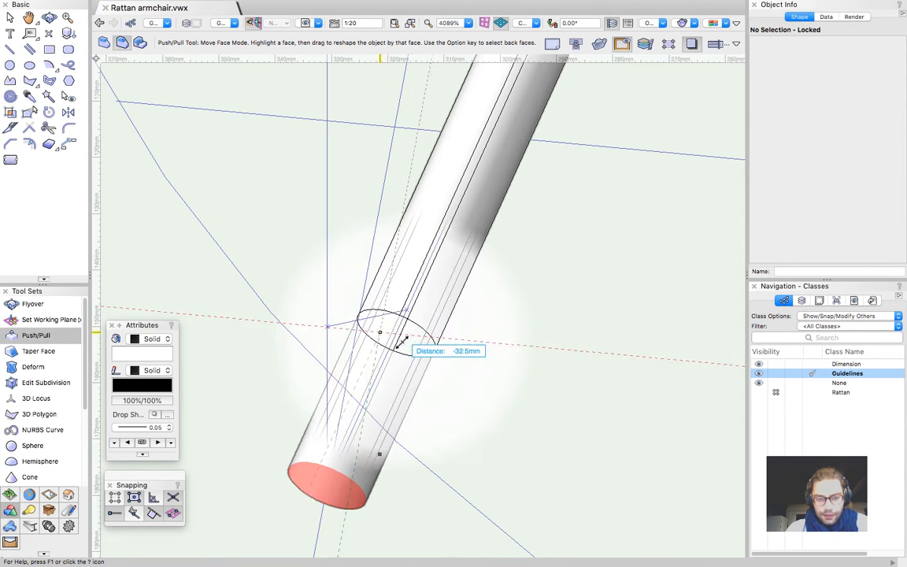
click(410, 309)
key(x)
click(504, 313)
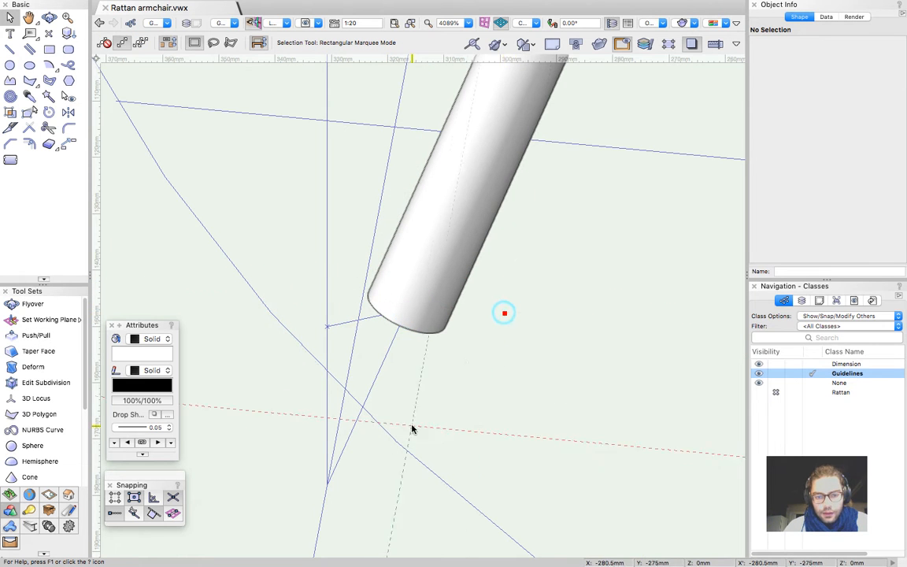
scroll(411, 429, down, 10)
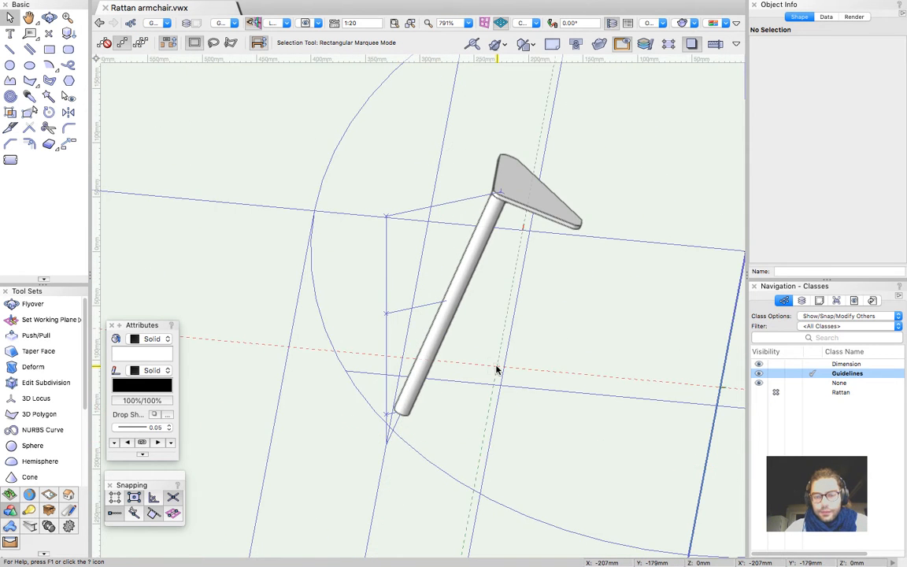
scroll(496, 368, up, 1)
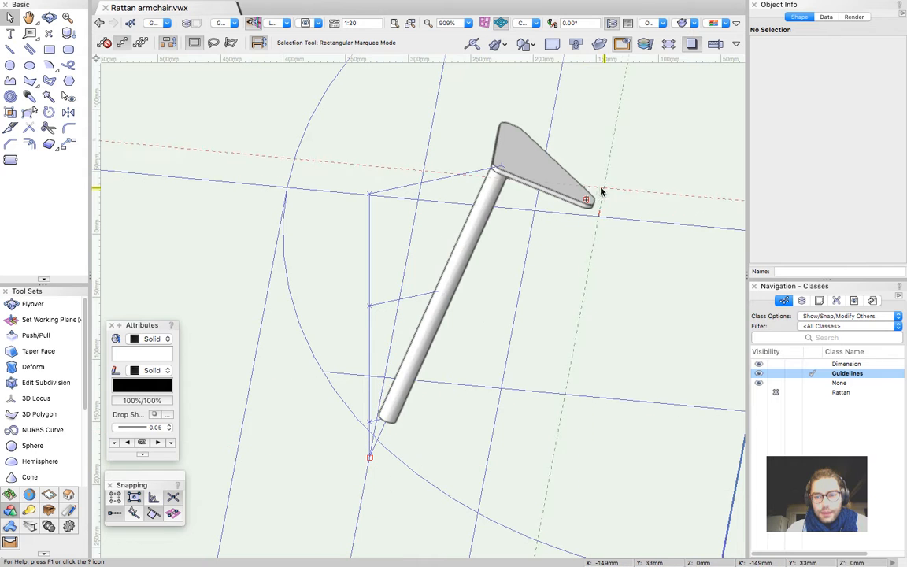
Activate the saved working plane Support 3 on the triangular support plate and look at it straight on
scroll(587, 181, up, 3)
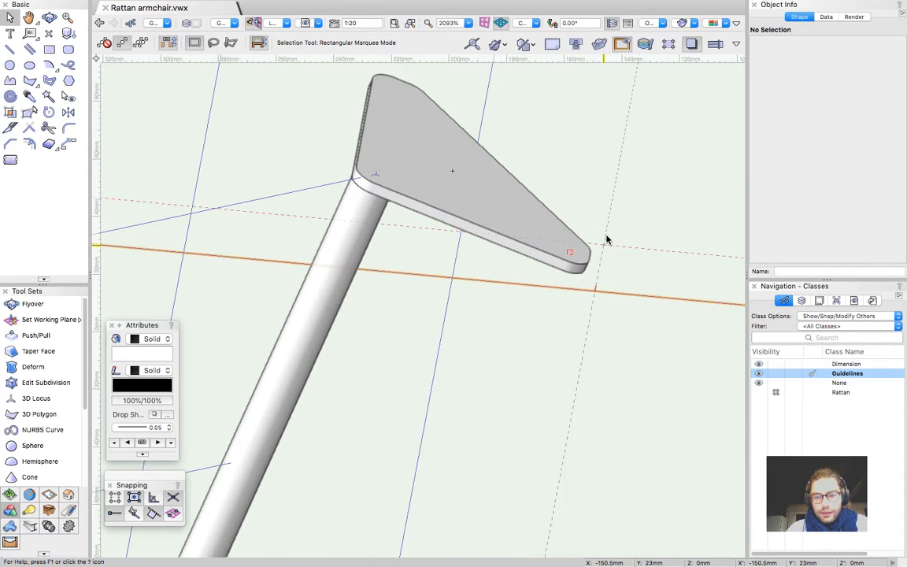
click(611, 184)
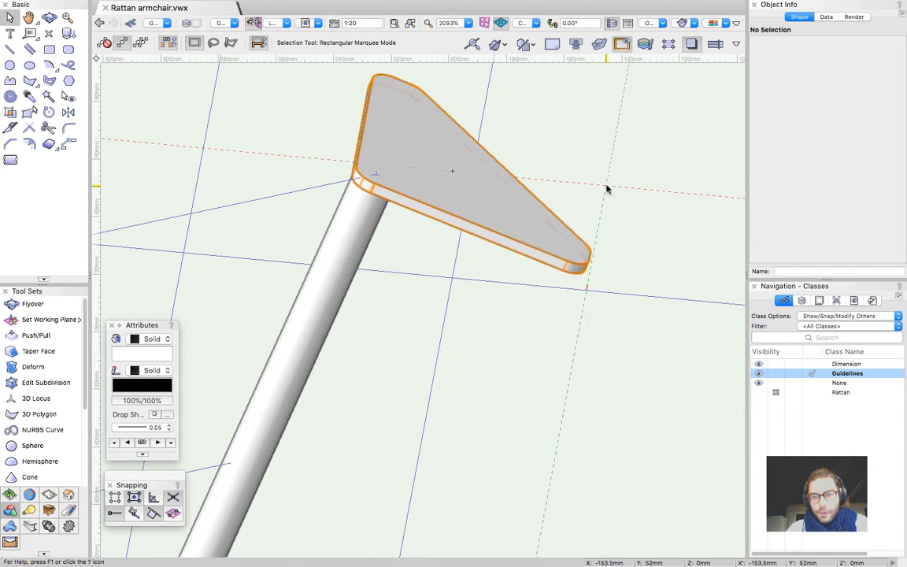
click(274, 26)
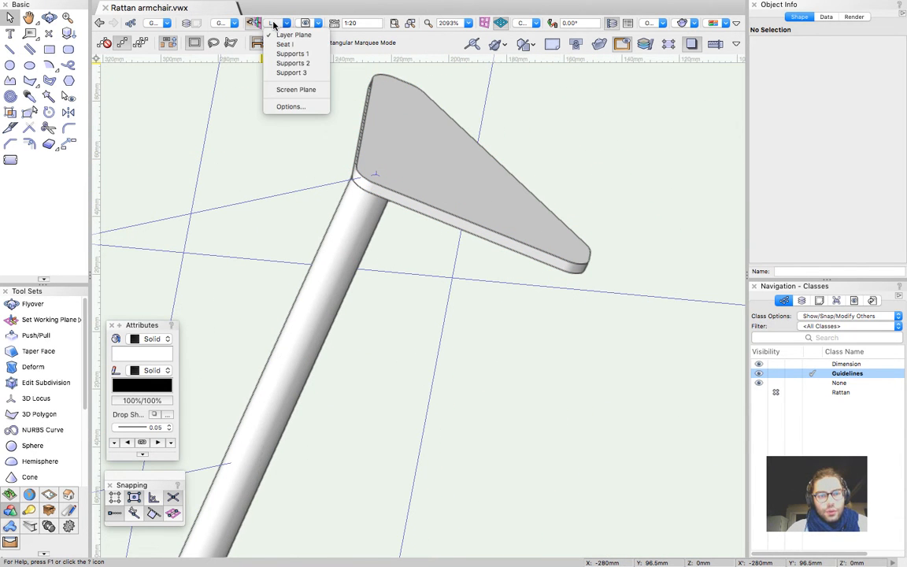
click(283, 71)
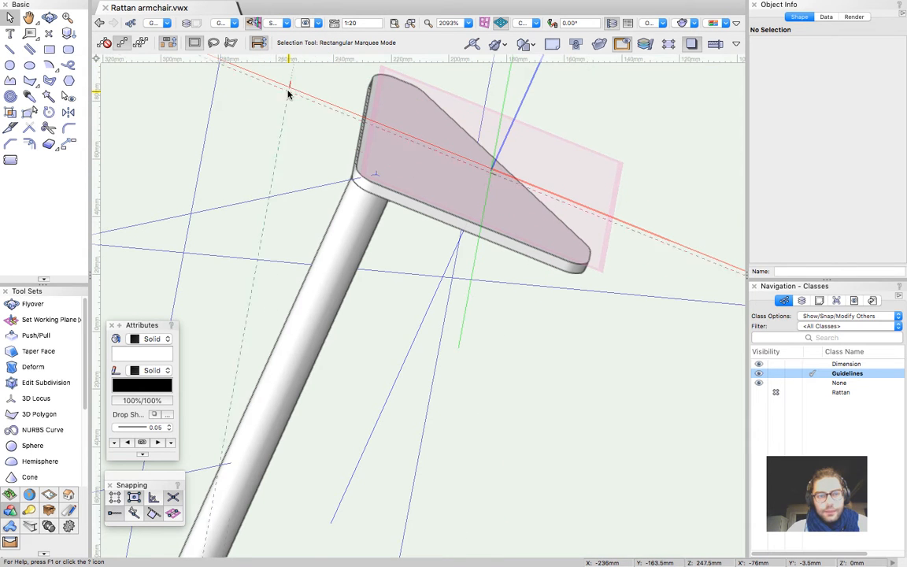
click(255, 26)
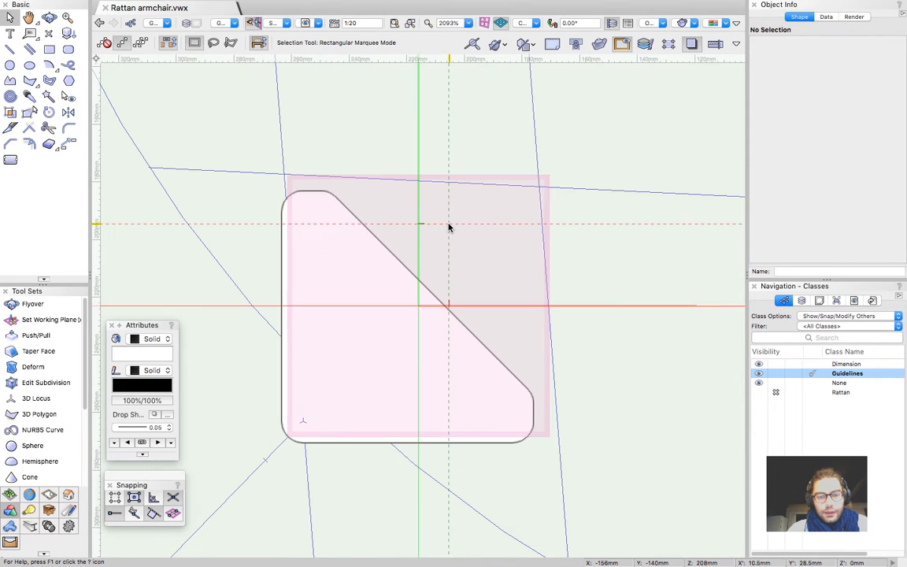
Draw a horizontal guideline about 106 mm long from the locus at the leg's centre across the plate
key(2)
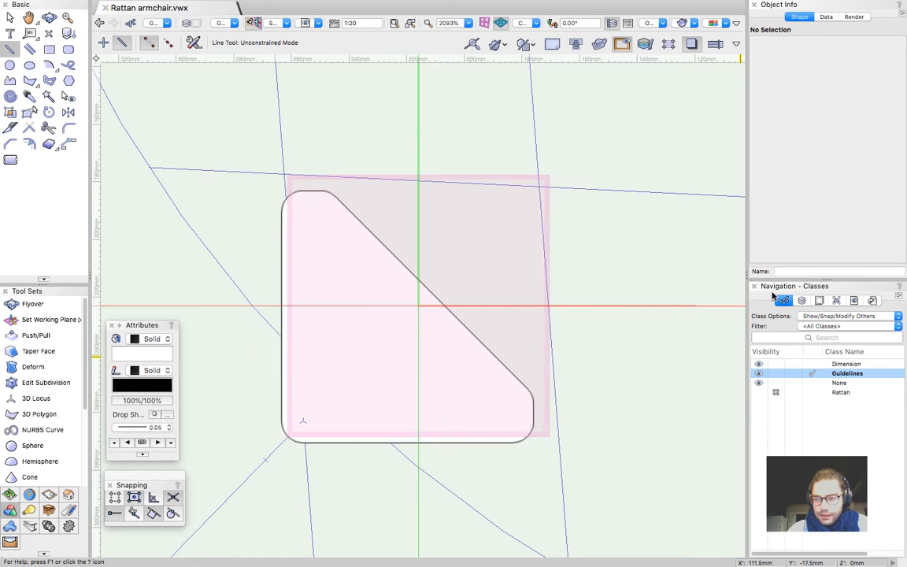
click(303, 421)
click(607, 421)
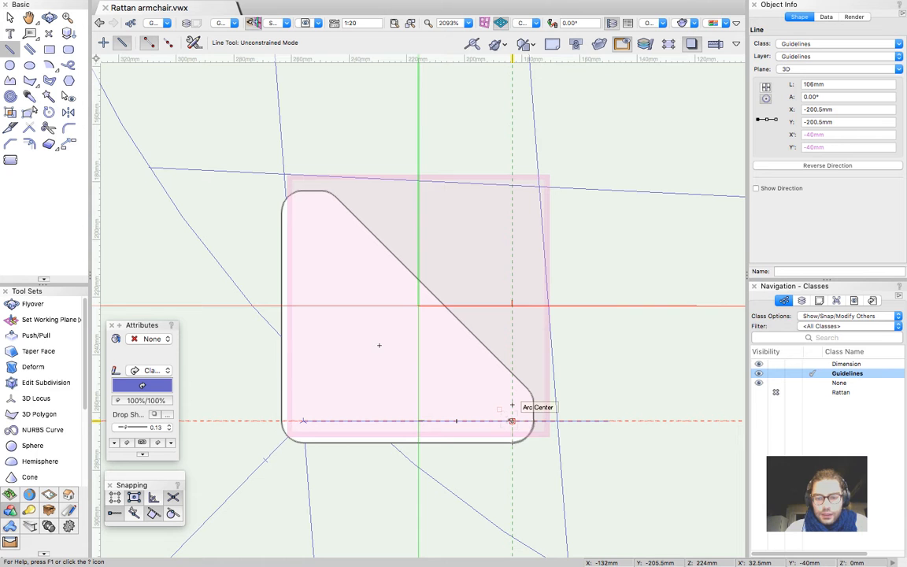
Place a 2D locus on the new guideline, aligned with the arc centre of the plate's far rounded corner
scroll(512, 421, up, 3)
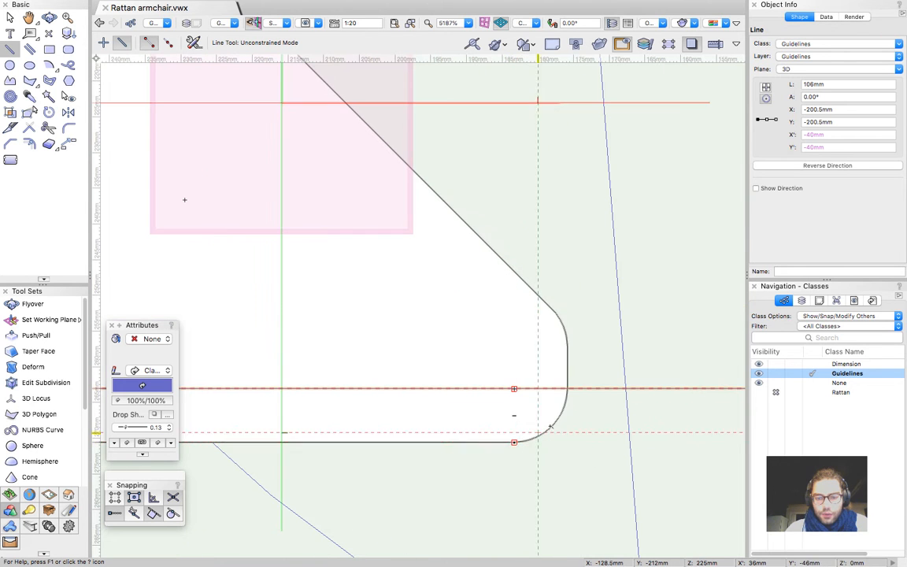
scroll(513, 388, down, 2)
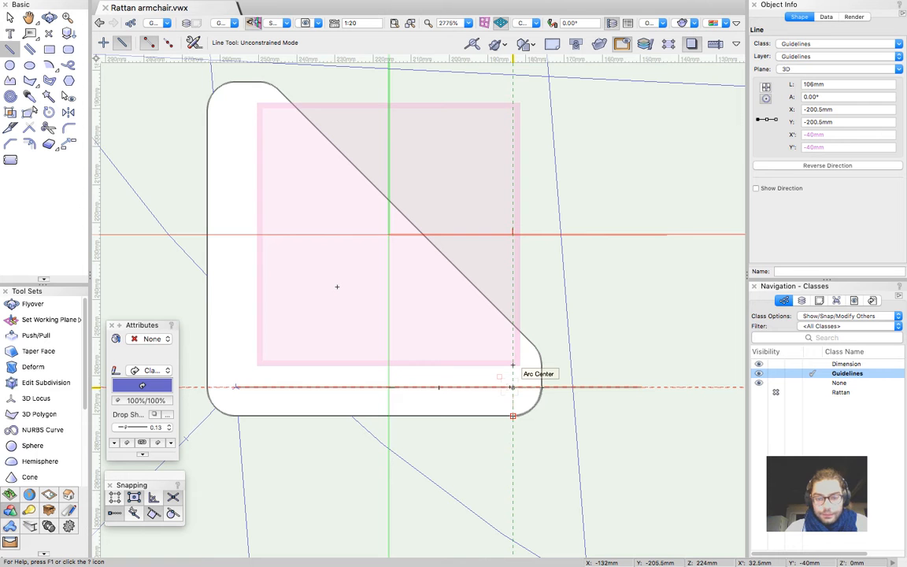
click(513, 387)
key(x)
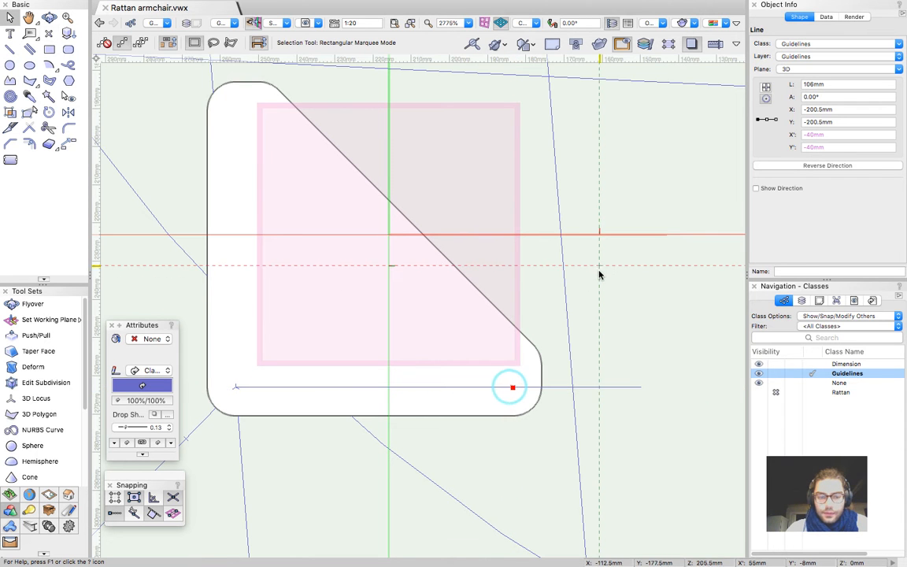
Set a three-point working plane with its origin at the plate's leg locus, X' towards the new locus and Y' towards the leg's bottom centre
shift+middle_drag(464, 450, 411, 309)
scroll(411, 311, down, 1)
scroll(386, 105, up, 1)
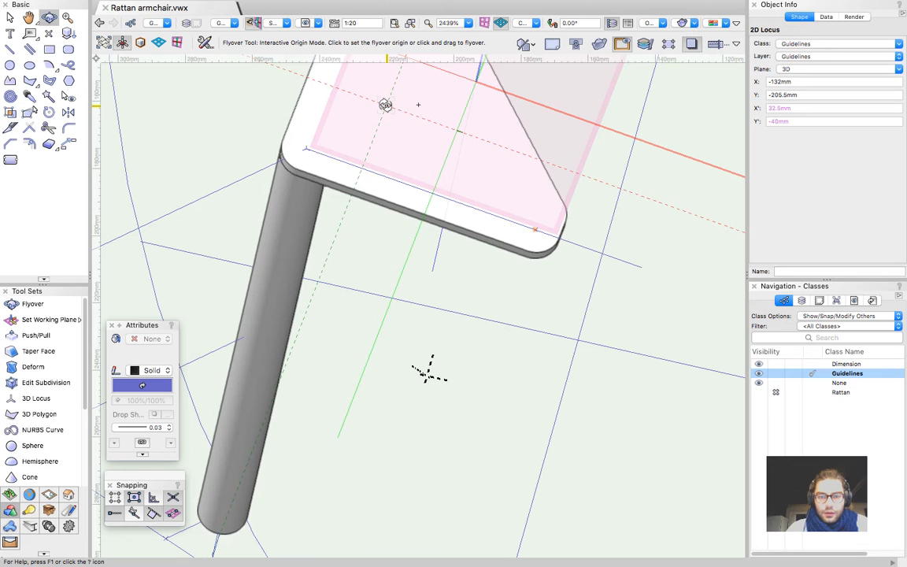
scroll(440, 228, down, 2)
drag(441, 315, 38, 161)
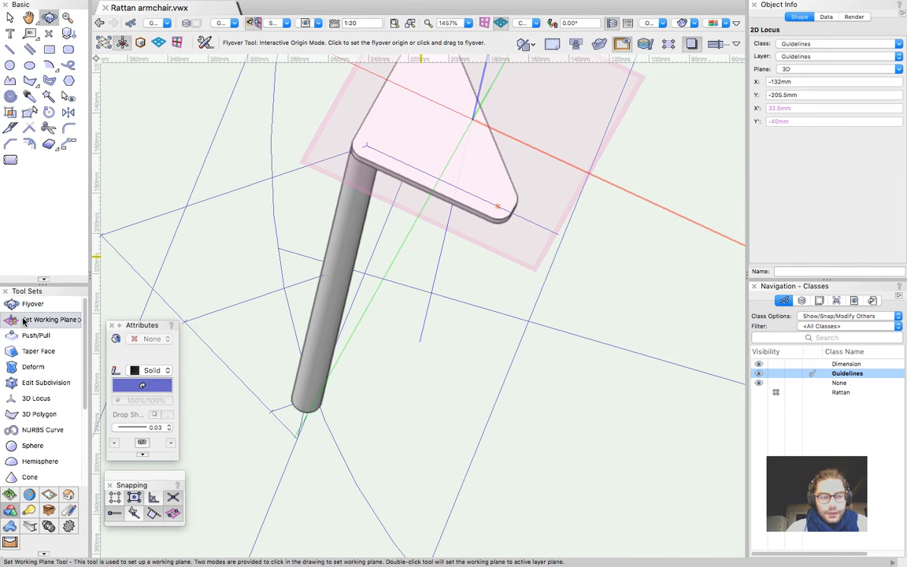
click(48, 318)
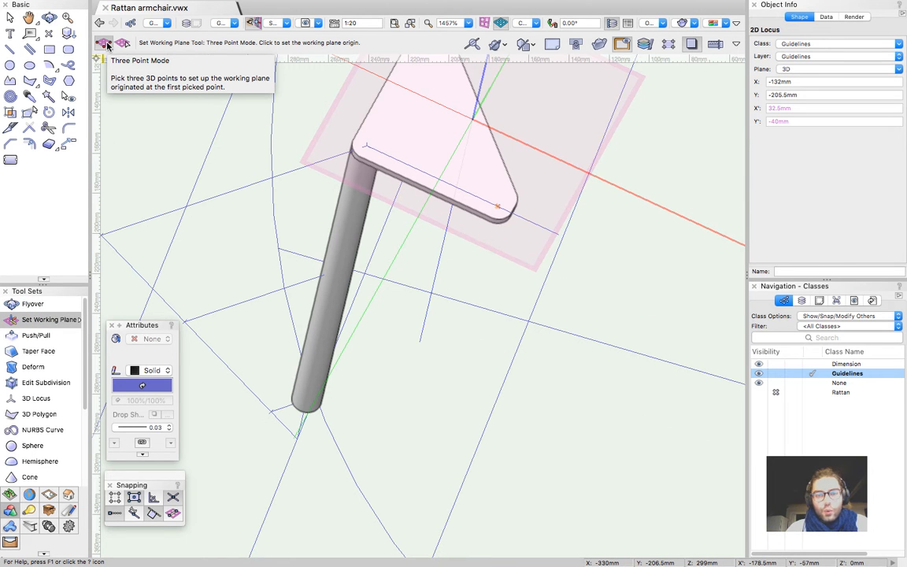
click(367, 146)
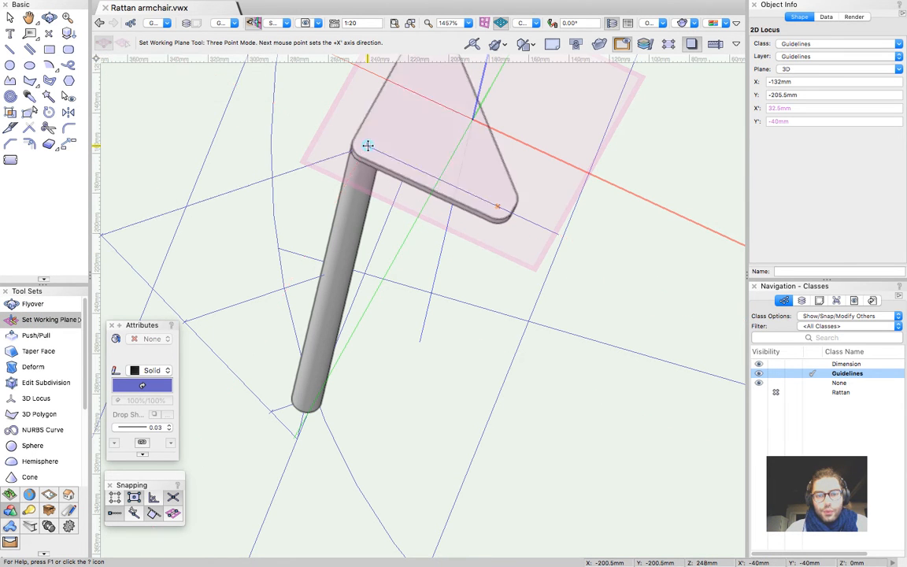
click(498, 203)
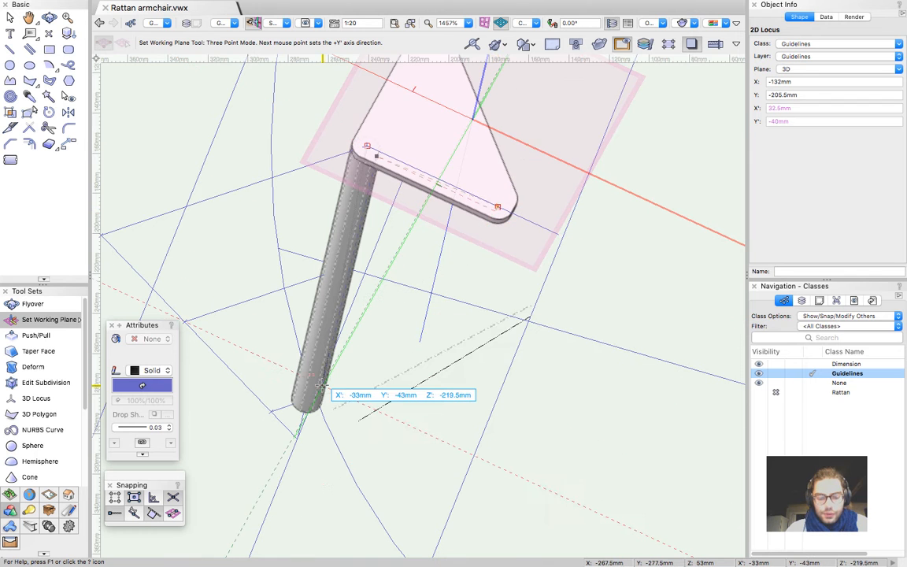
scroll(323, 386, up, 4)
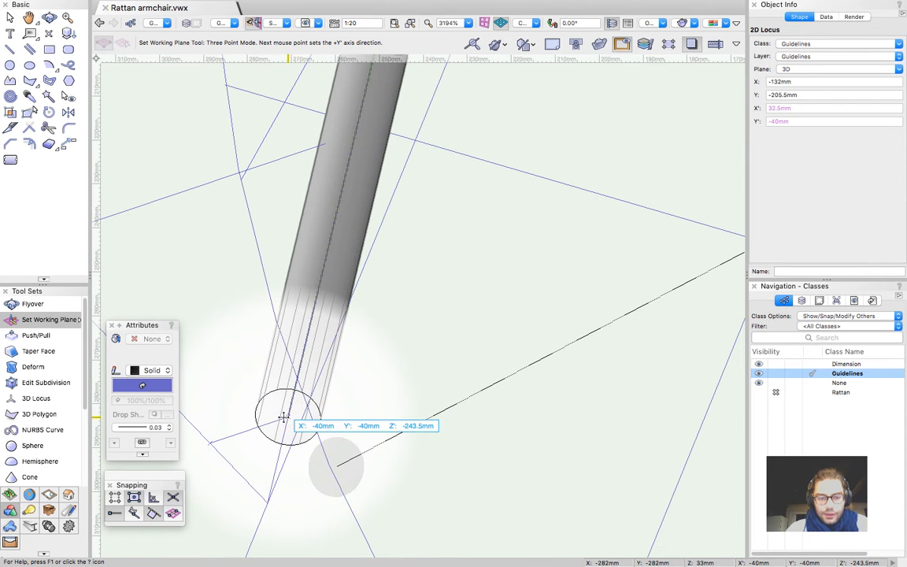
click(287, 411)
scroll(288, 410, down, 4)
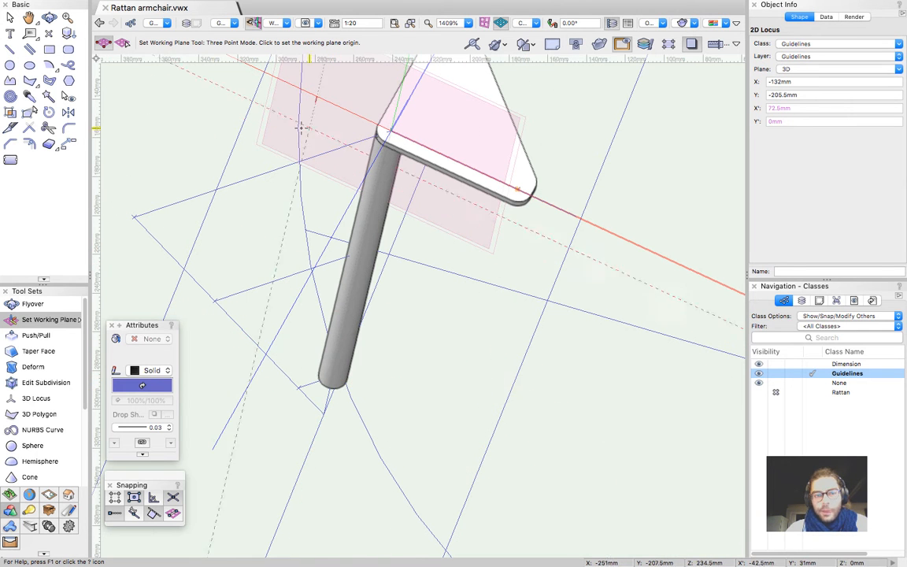
Save the current working plane under the name Support
key(x)
right_click(329, 133)
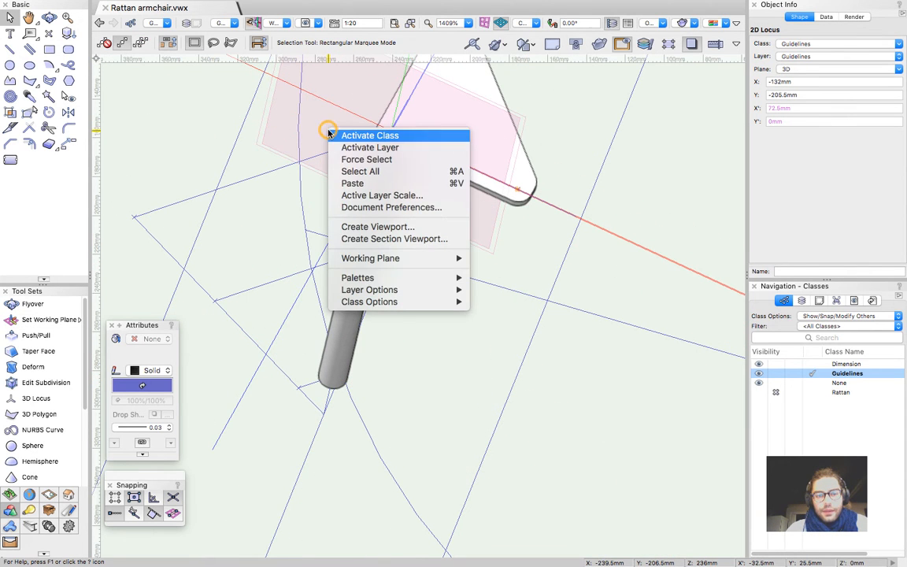
mouse_move(370, 258)
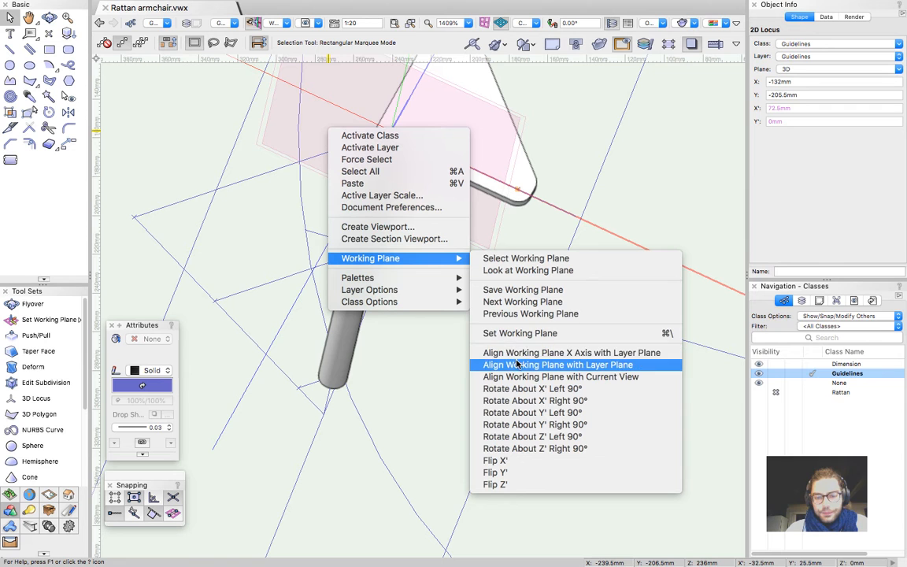
click(534, 291)
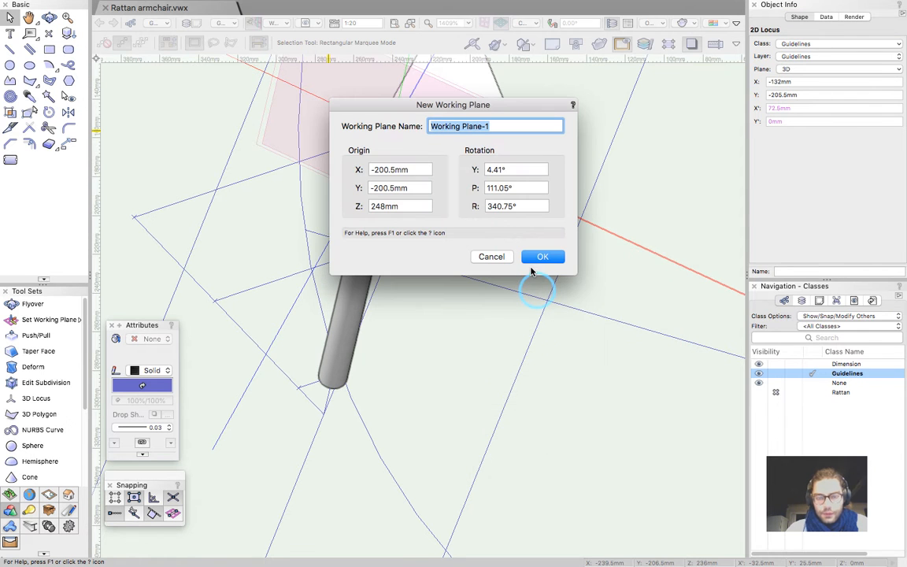
text(Support)
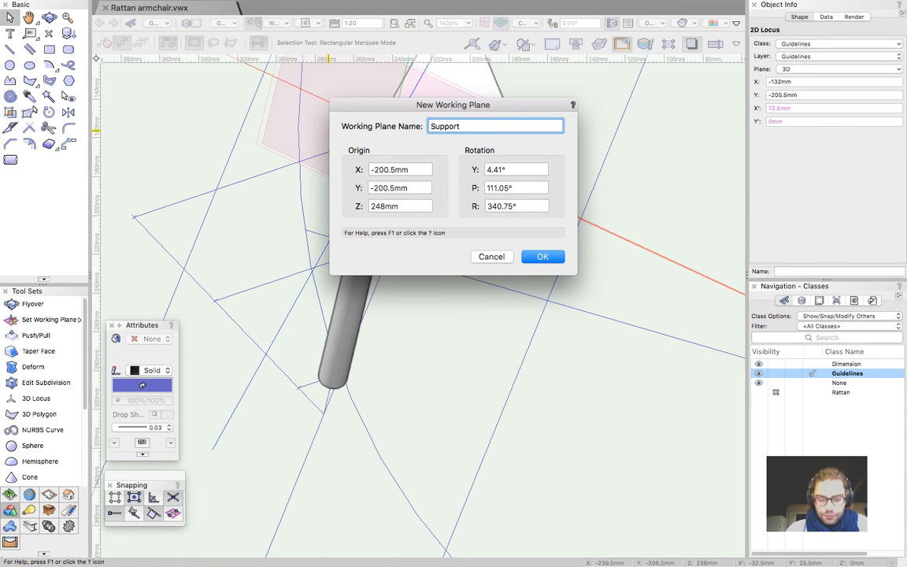
key(Return)
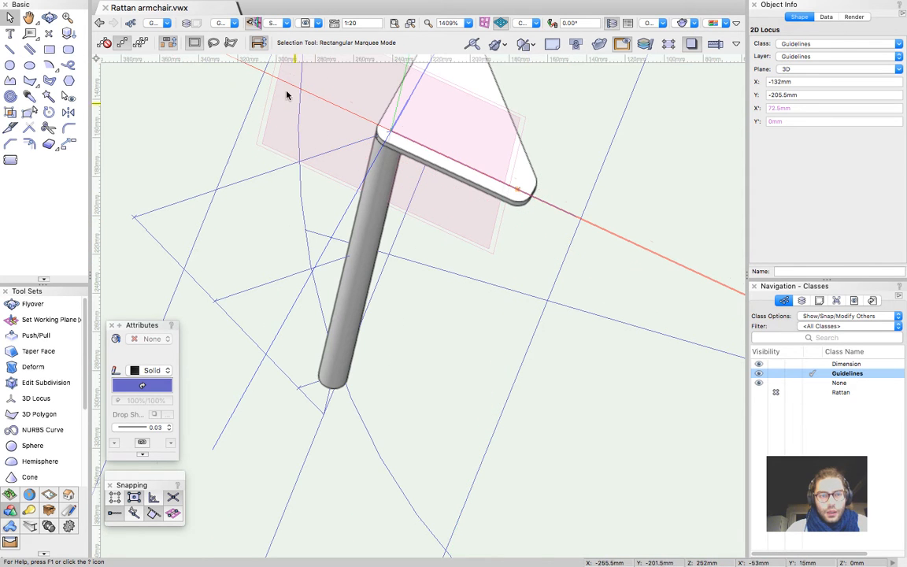
Rotate the working plane half a turn about its origin so the leg points downward, and look at it straight on
click(251, 24)
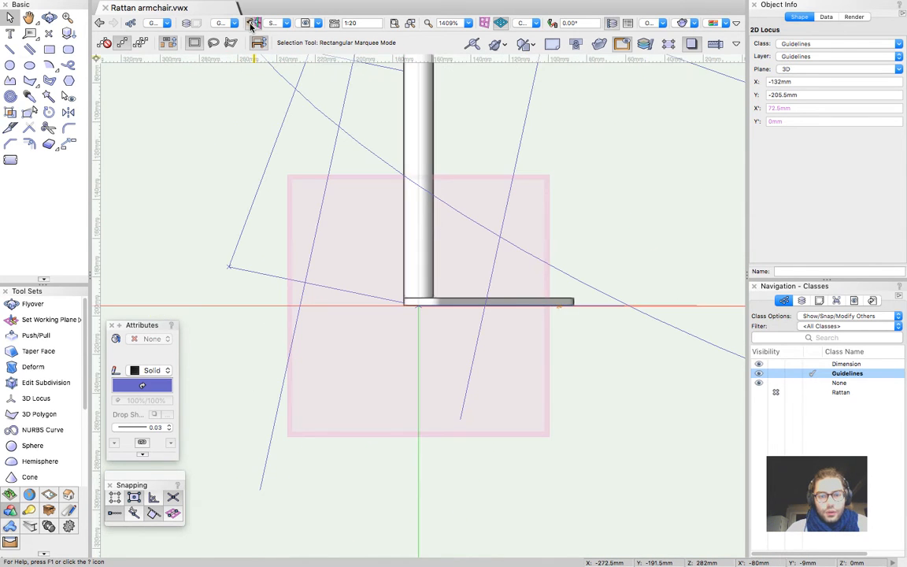
scroll(477, 431, down, 2)
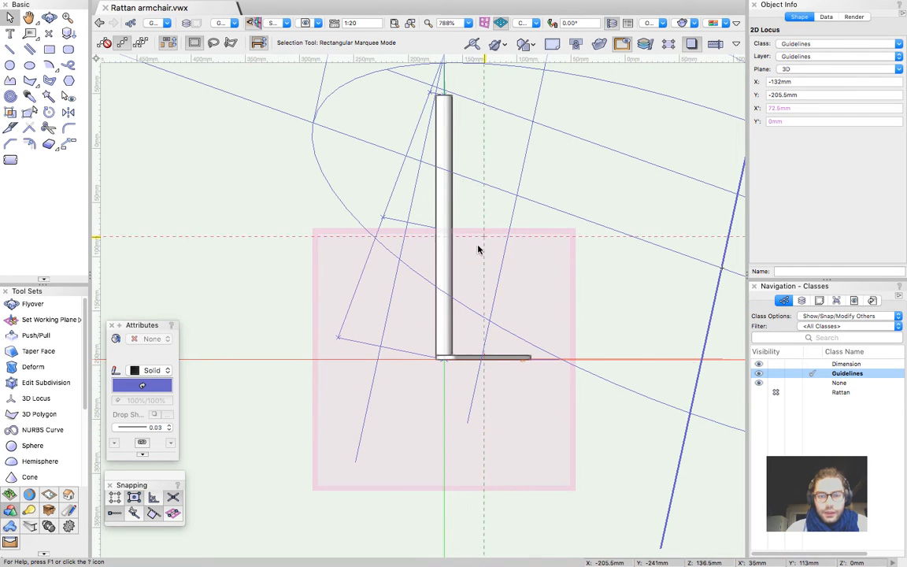
click(588, 361)
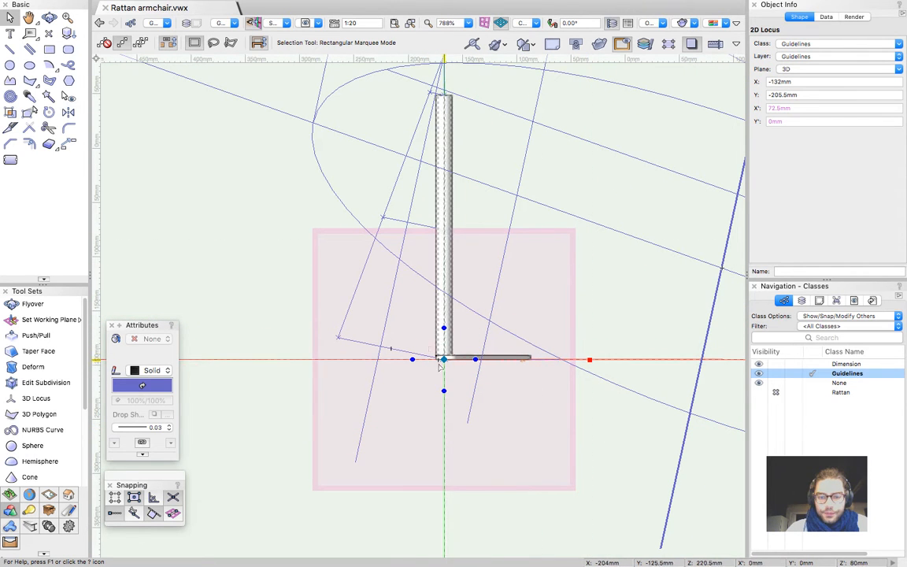
click(443, 392)
click(456, 145)
click(254, 23)
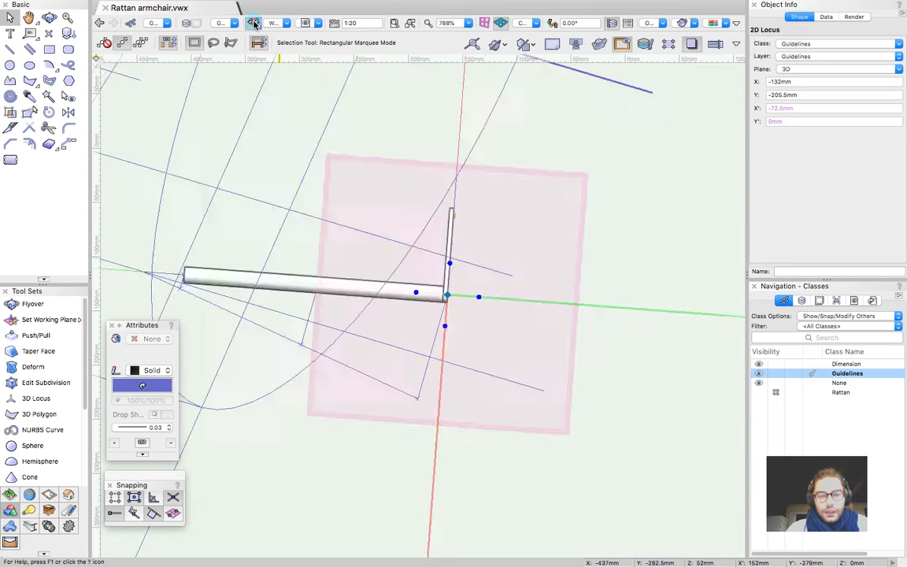
scroll(490, 148, down, 3)
scroll(451, 285, up, 3)
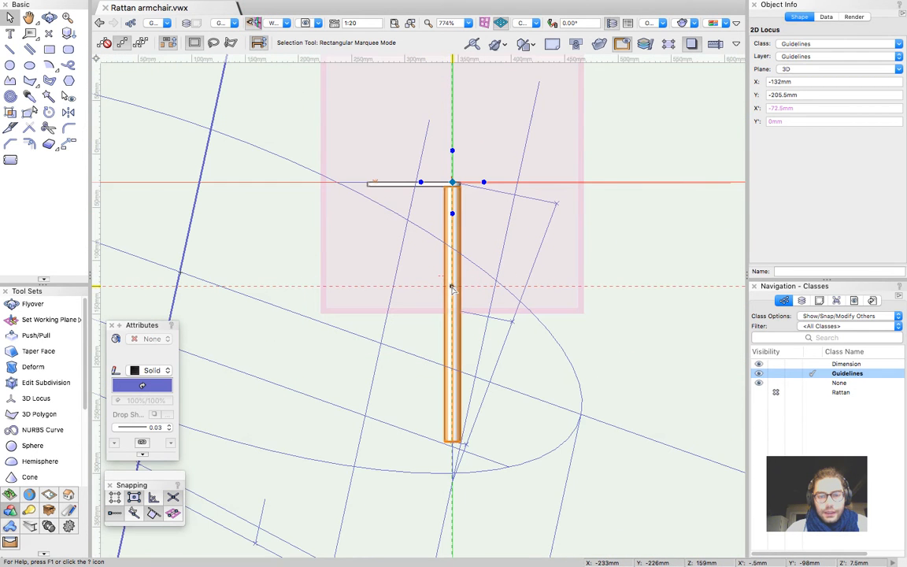
click(608, 237)
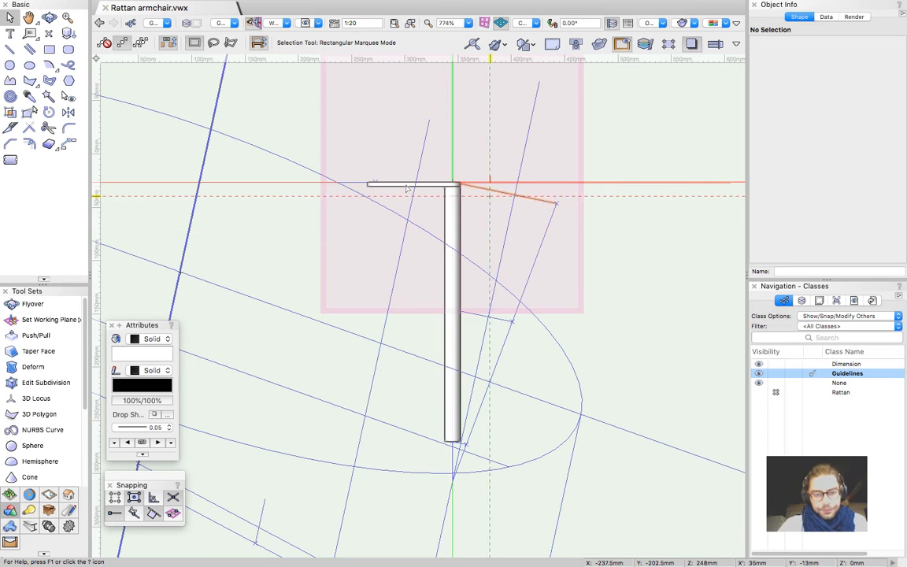
Place a 2D locus on the plate's underside, 4 mm straight below the locus near its free end
scroll(389, 192, up, 5)
drag(297, 99, 385, 223)
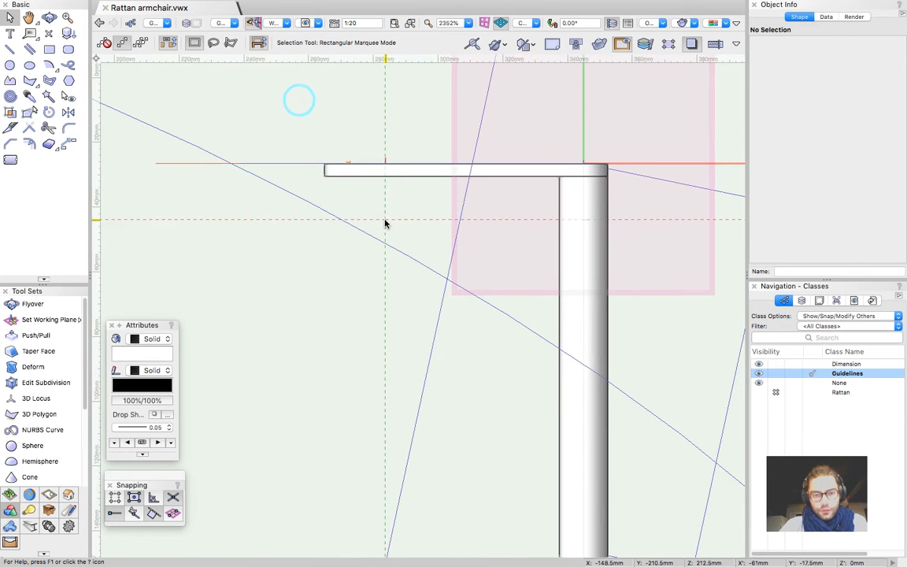
scroll(349, 177, up, 5)
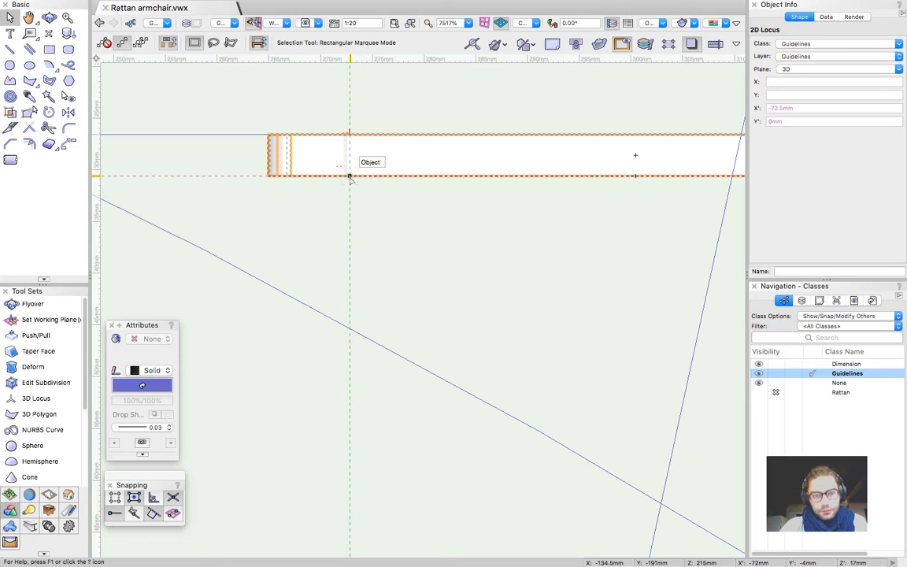
key(0)
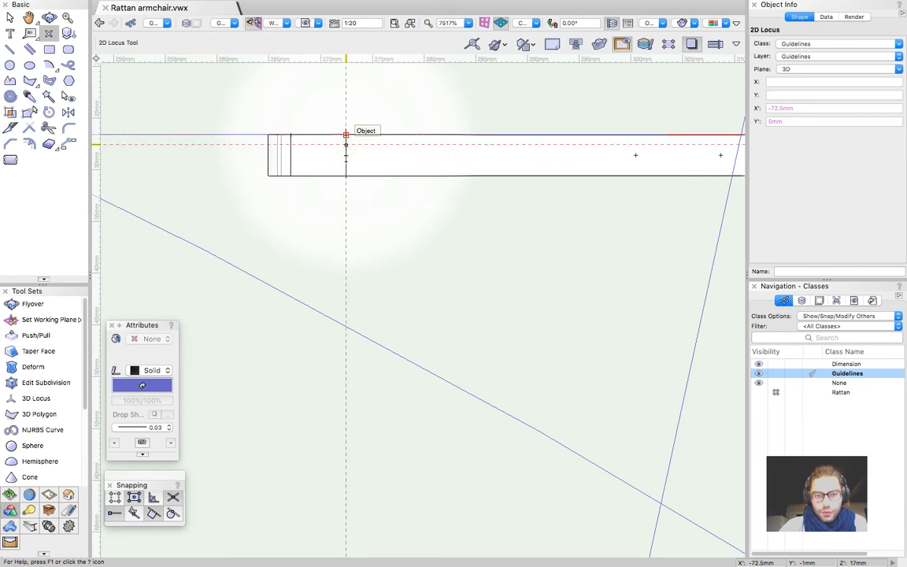
click(345, 176)
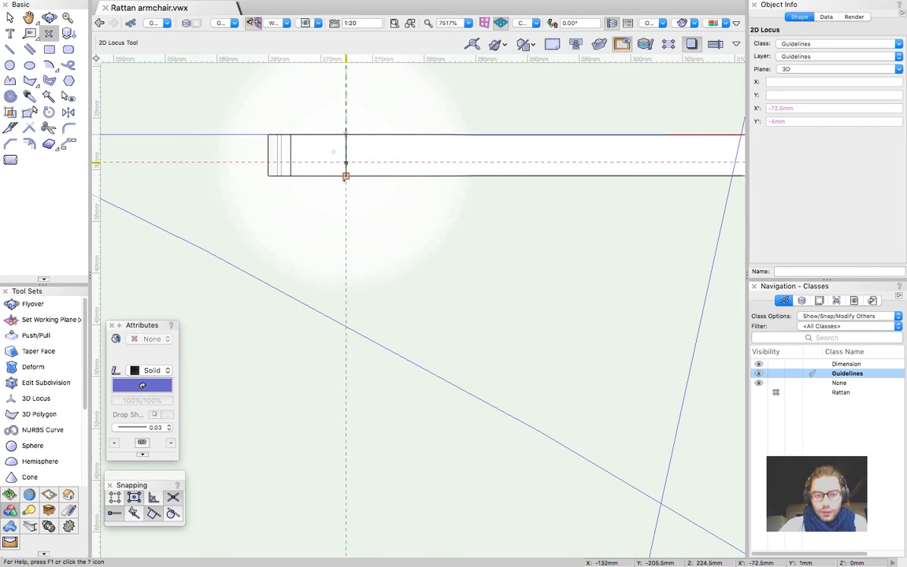
scroll(259, 132, down, 4)
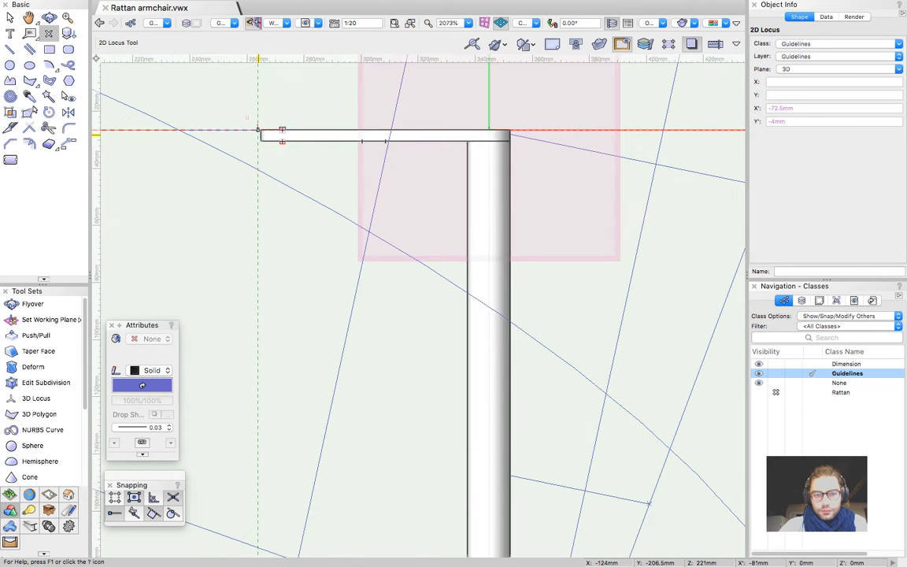
key(x)
scroll(415, 136, down, 3)
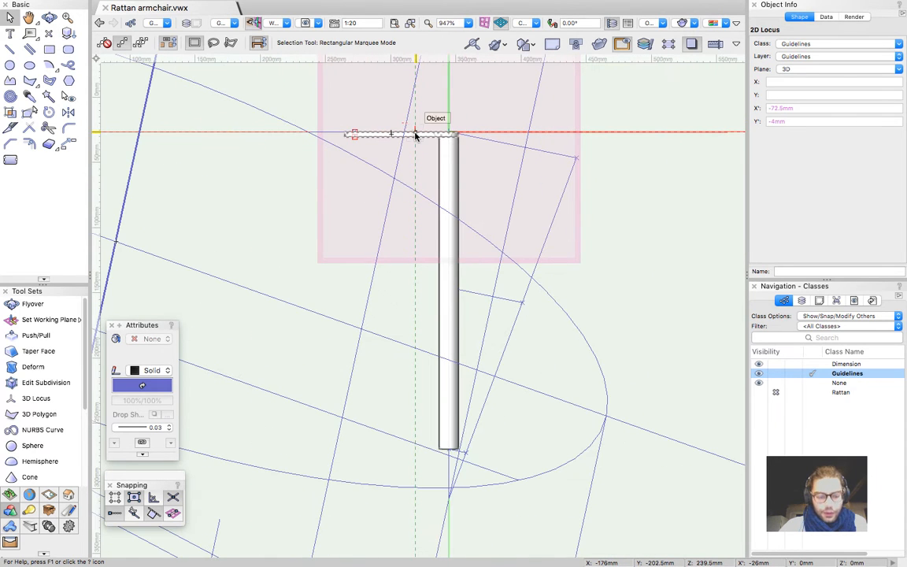
Draw a Bezier polyline from the leg's bottom centre, through a control vertex midway up its axis, to the locus under the plate's free end
key(2)
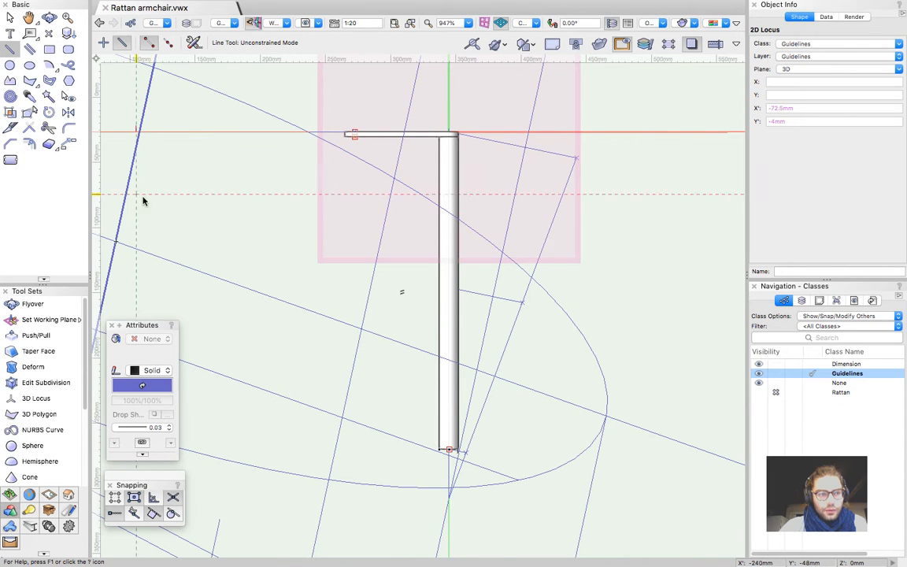
click(10, 80)
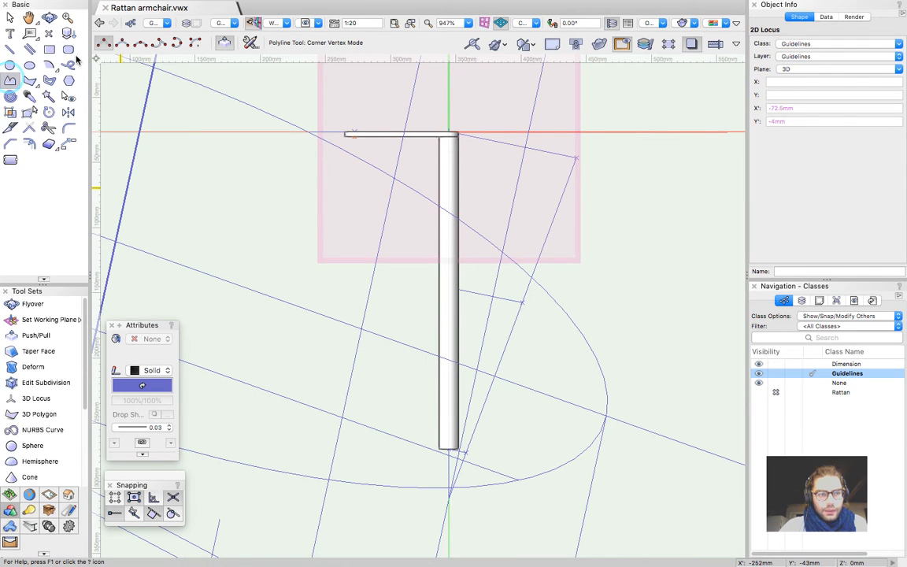
click(122, 43)
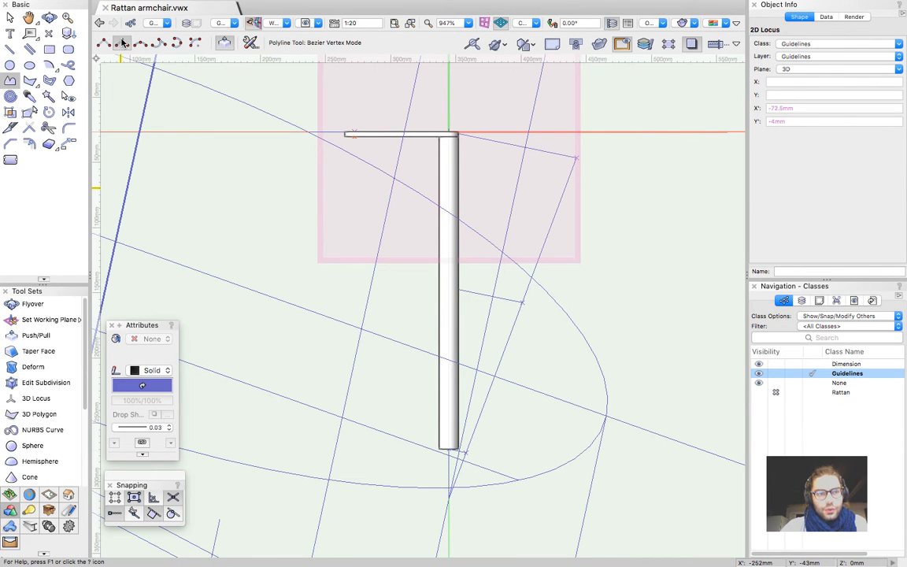
click(354, 133)
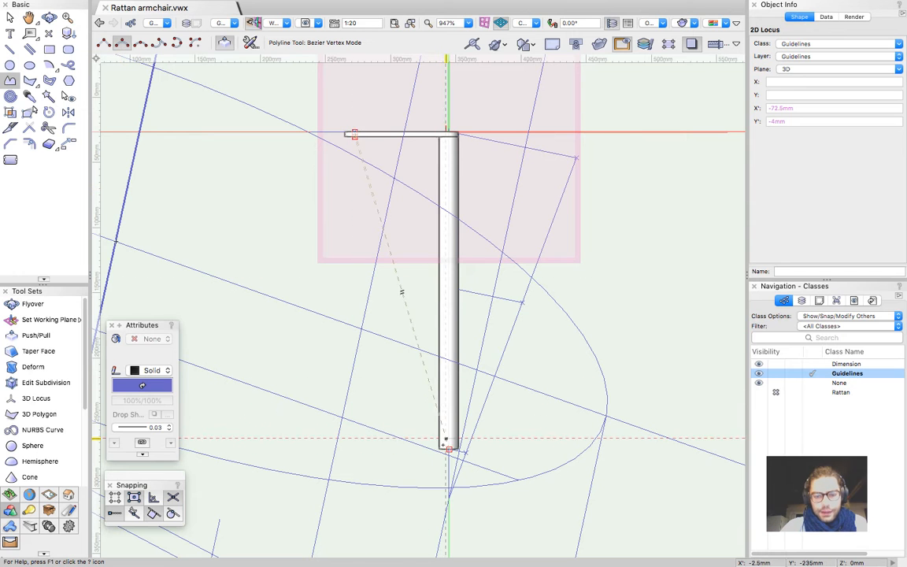
click(449, 286)
scroll(354, 121, up, 1)
scroll(354, 121, up, 4)
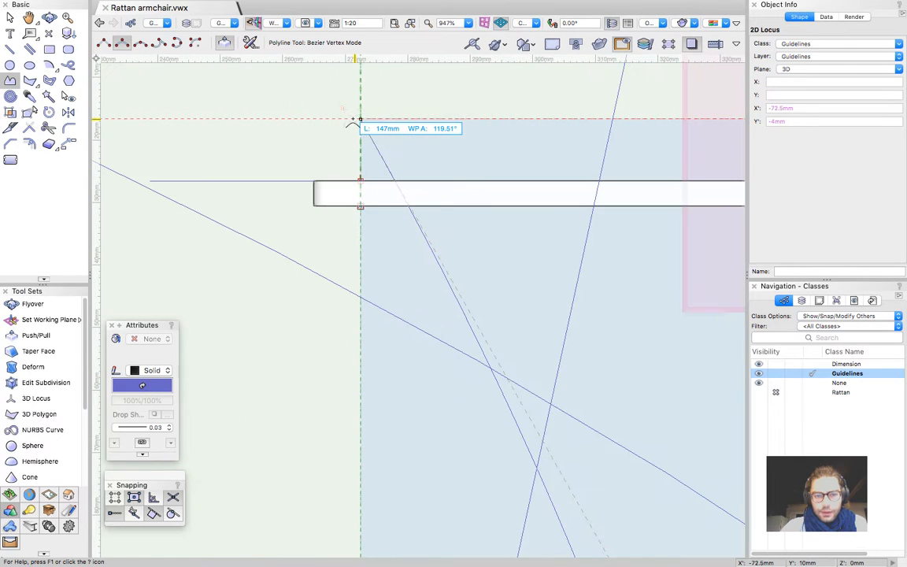
click(361, 206)
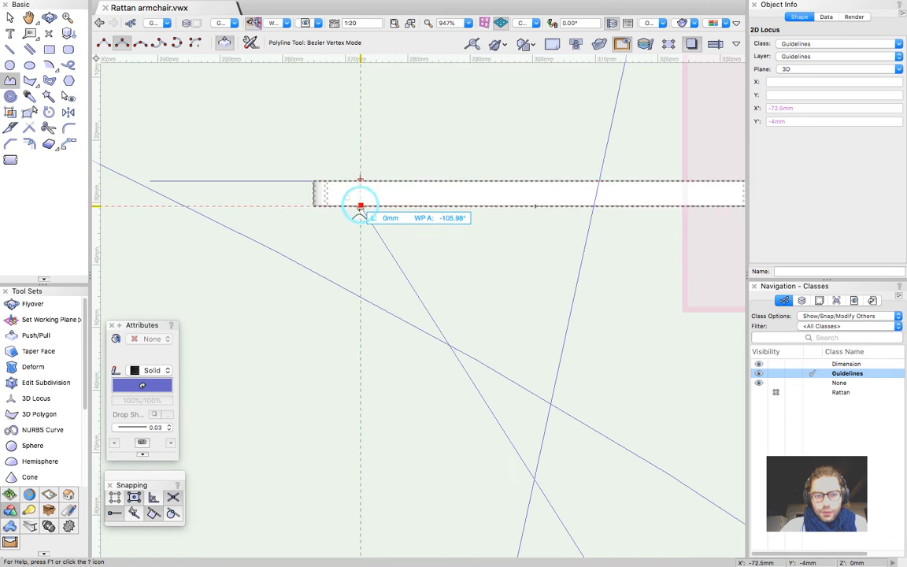
key(BackSpace)
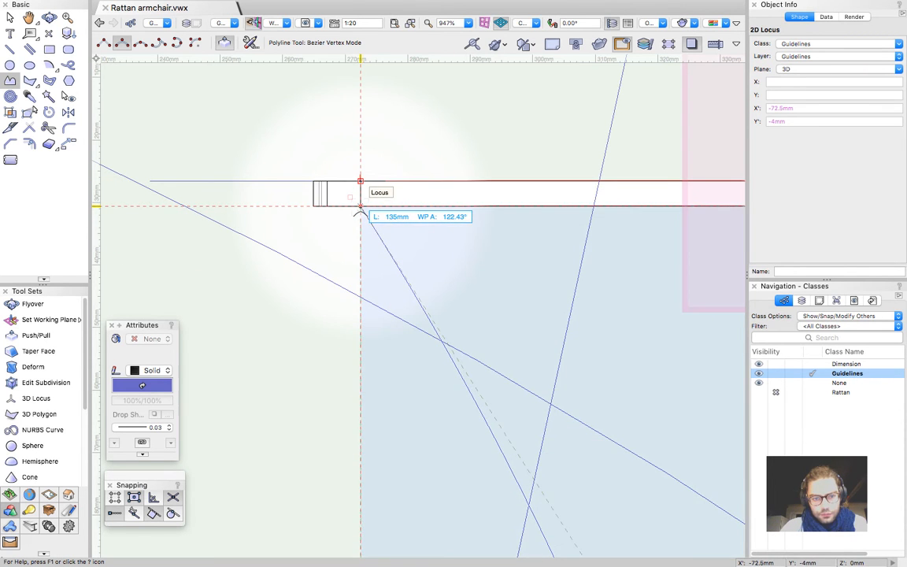
double_click(360, 206)
scroll(371, 132, down, 4)
key(x)
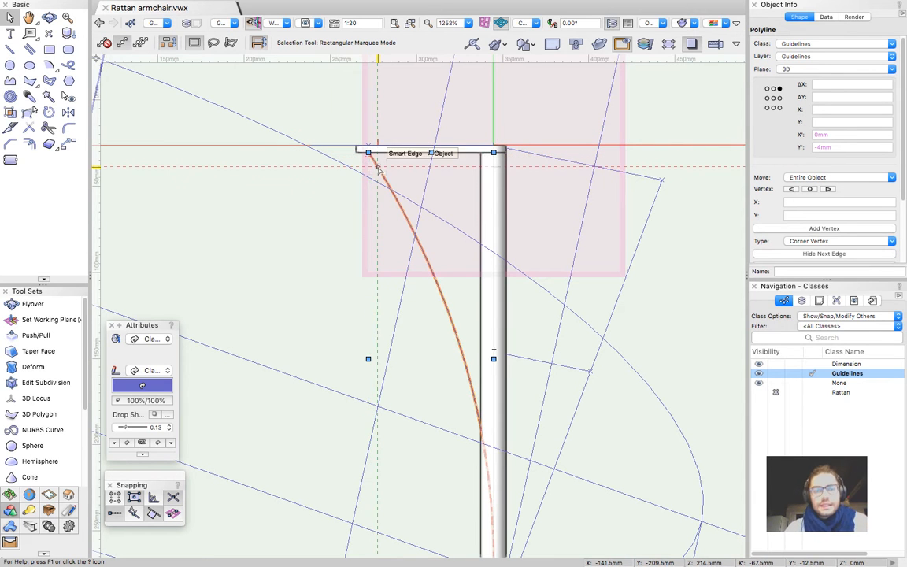
Reshape the Bezier polyline by moving its middle control vertex 7.5 mm sideways onto the leg's edge beneath the plate's overhang
scroll(363, 142, up, 3)
scroll(363, 143, up, 1)
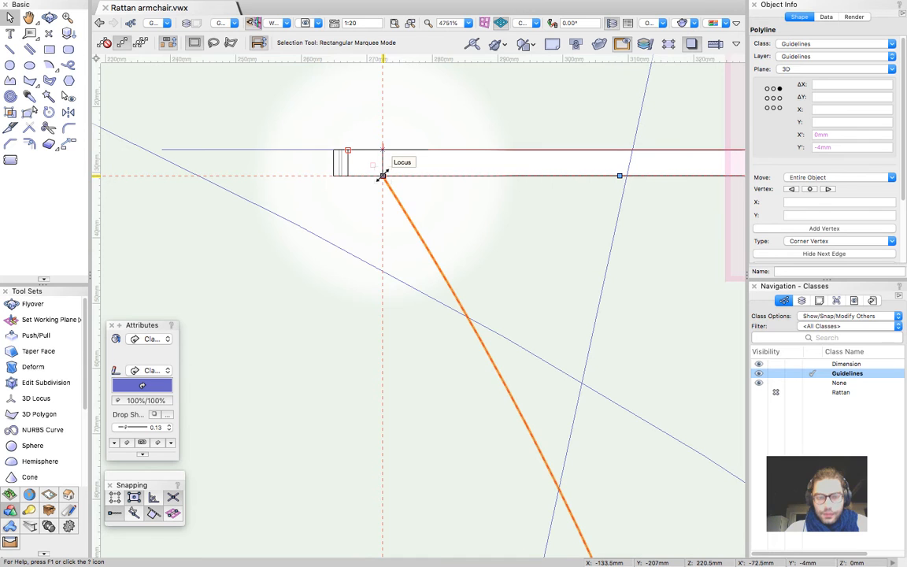
scroll(222, 124, down, 4)
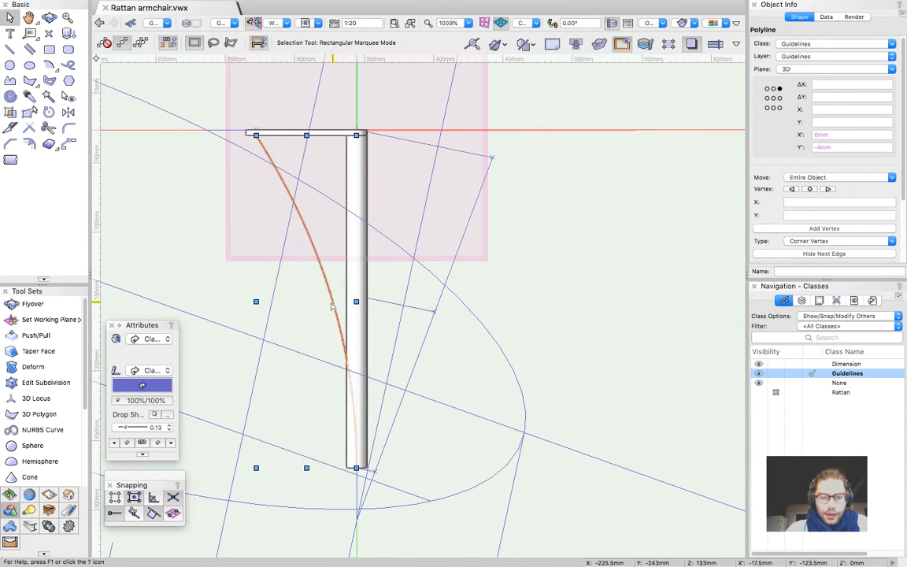
key(shift+r)
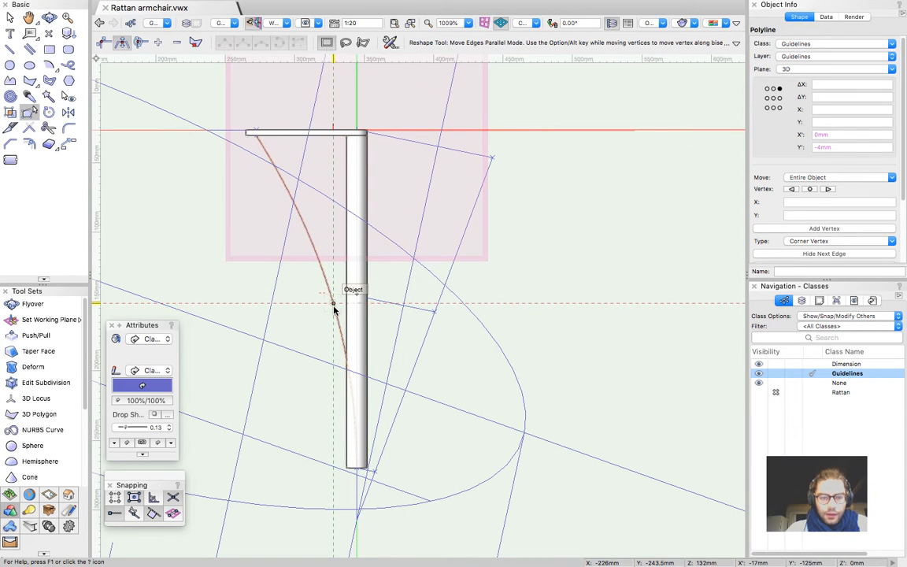
key(x)
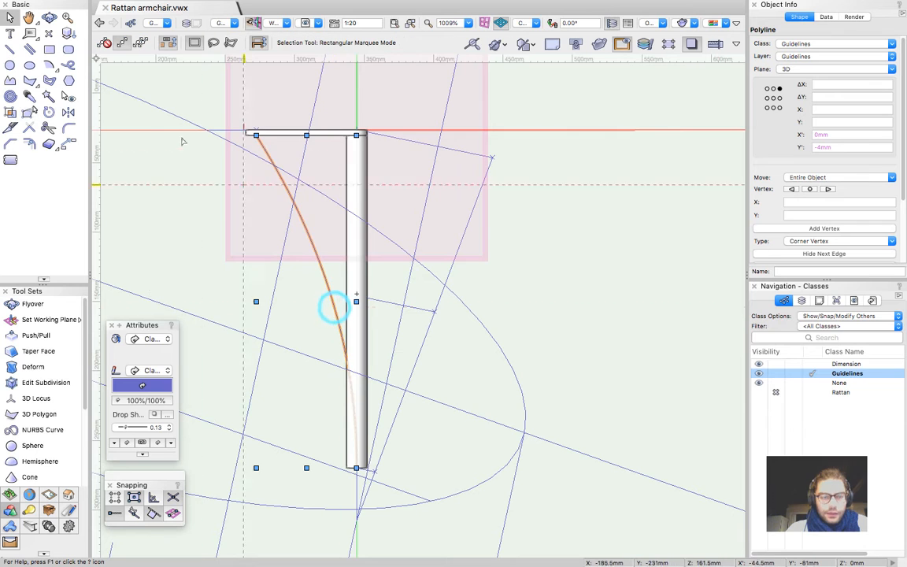
click(29, 113)
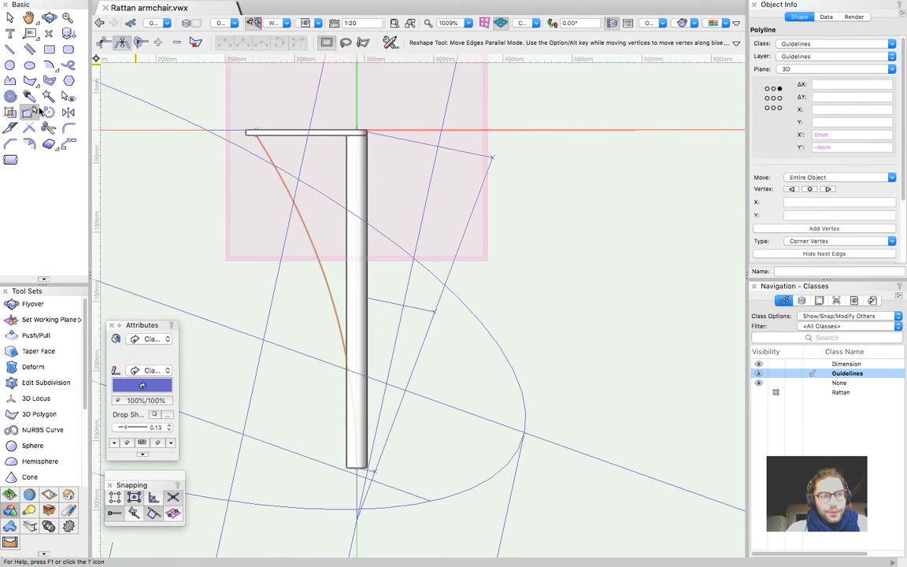
click(103, 44)
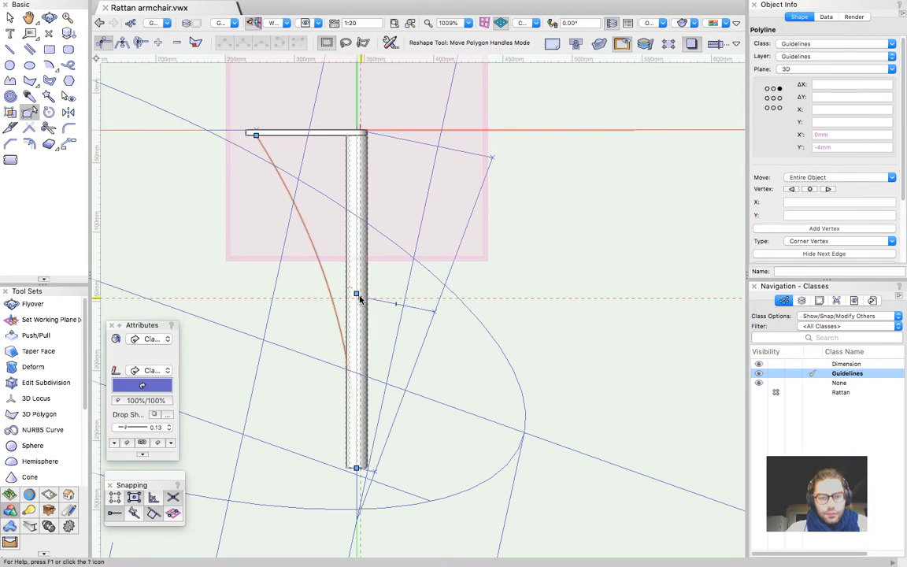
drag(356, 293, 392, 280)
scroll(327, 297, up, 10)
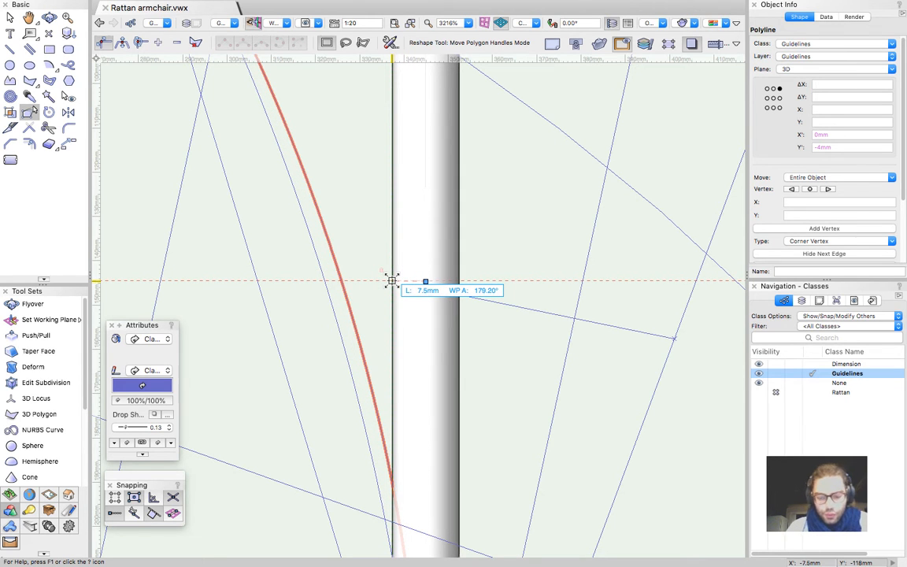
key(Tab)
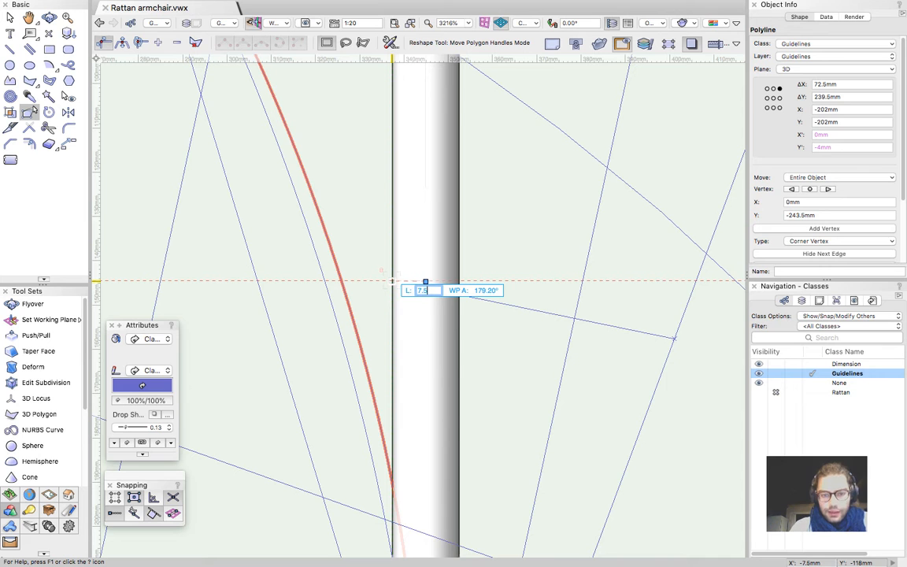
key(Return)
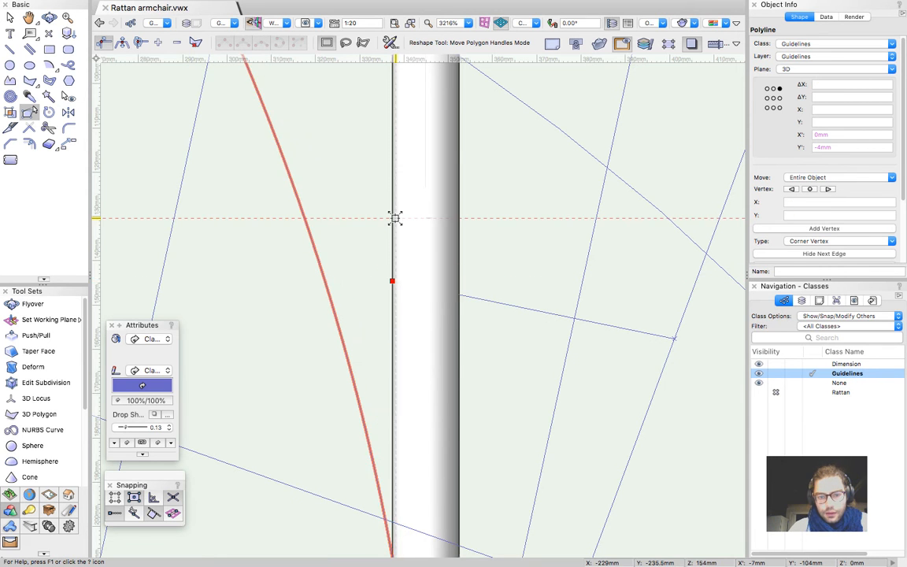
Move the polyline's lowest vertex from the leg's bottom centre to the bottom corner on the curve's side
scroll(395, 217, down, 5)
scroll(404, 396, up, 7)
click(405, 408)
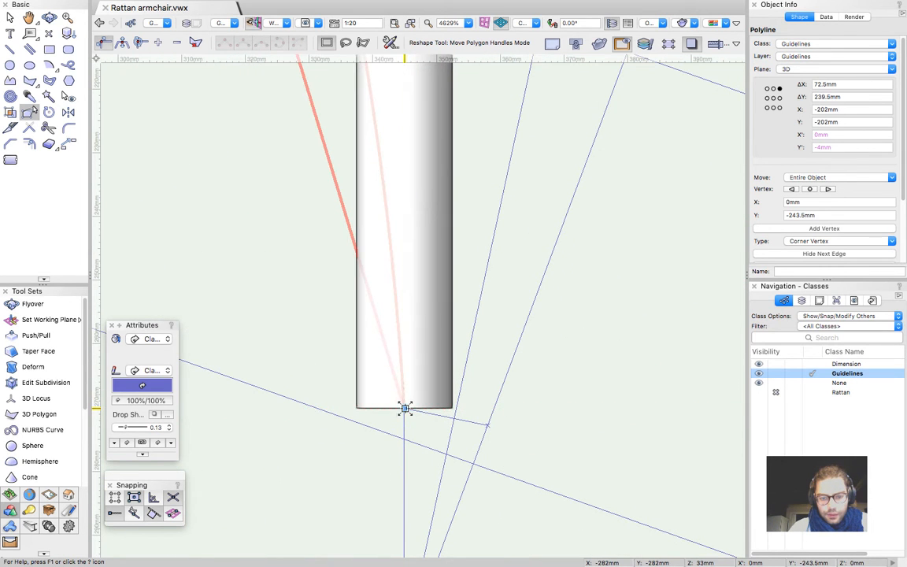
click(354, 408)
scroll(405, 459, down, 7)
key(x)
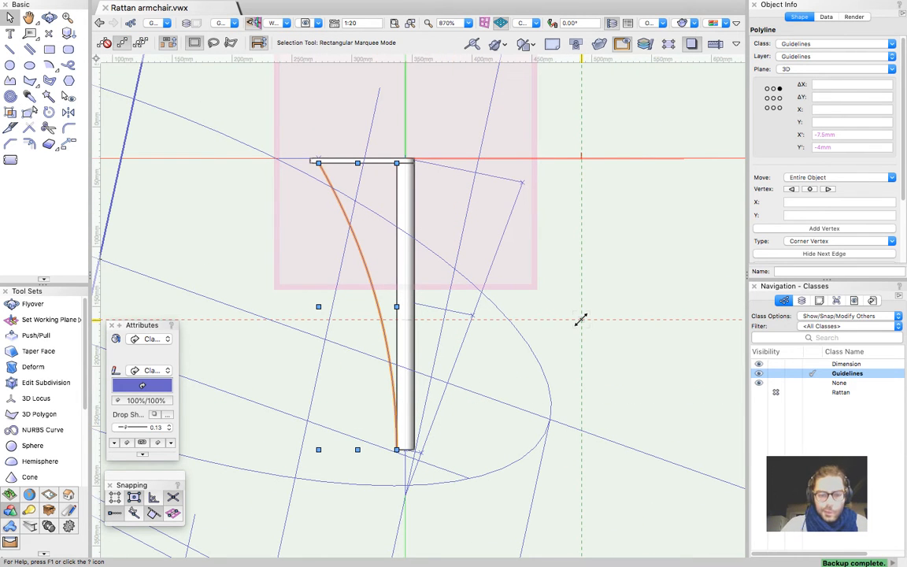
Draw a profile circle with a radius of about 14 mm beside the curved polyline, viewing the model in 3D
key(Delete)
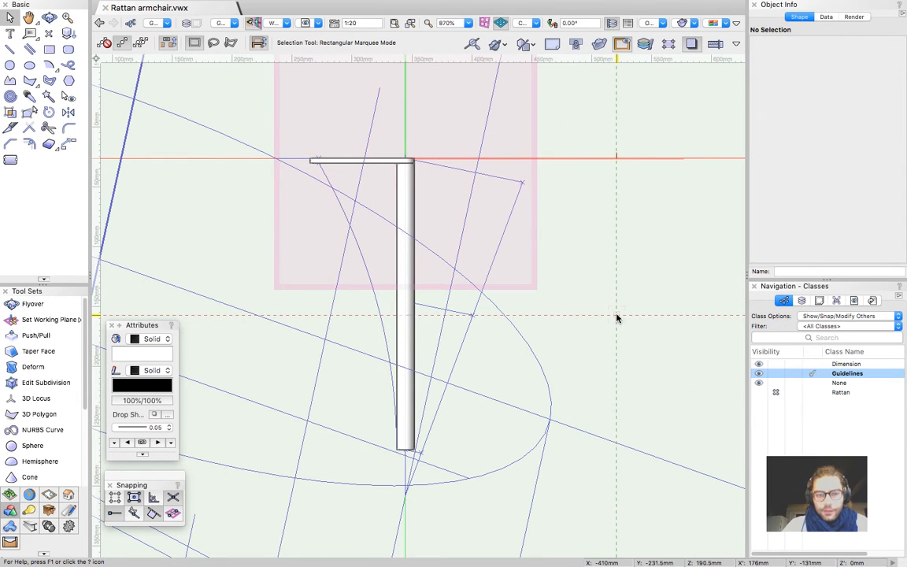
click(323, 173)
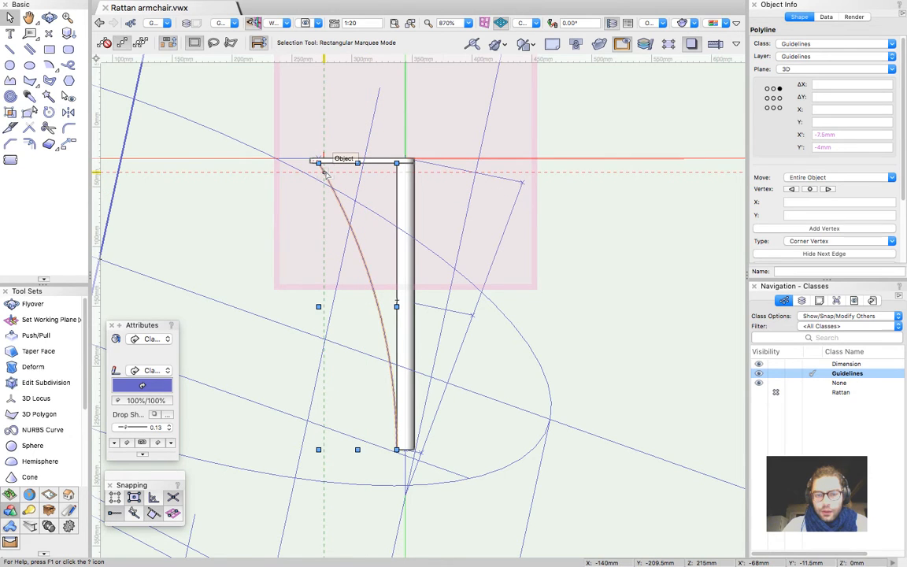
key(shift+c)
drag(322, 225, 320, 172)
scroll(320, 173, up, 5)
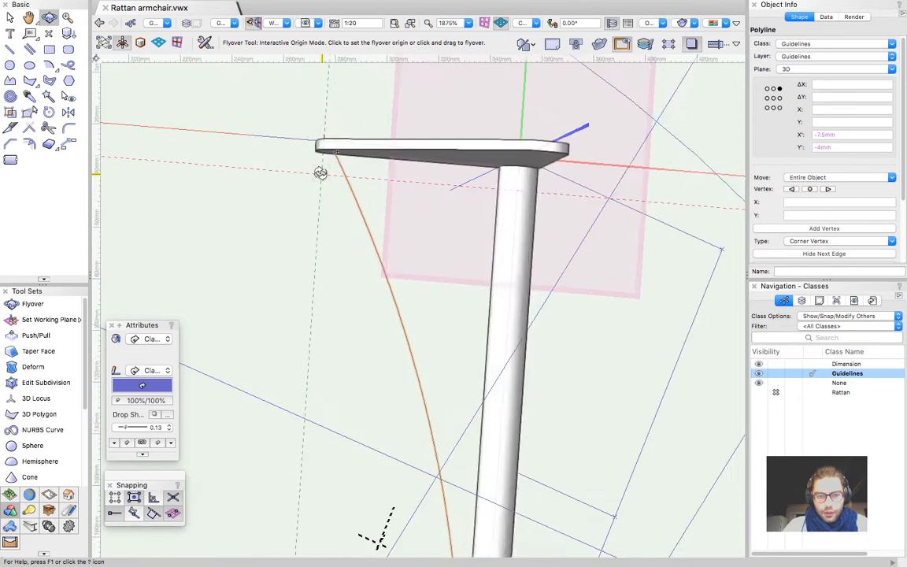
scroll(299, 228, down, 5)
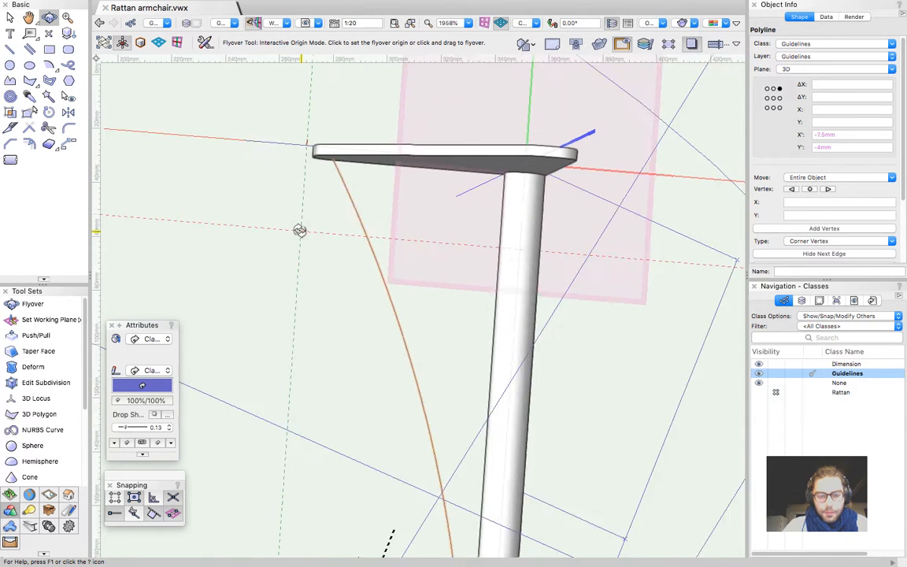
key(6)
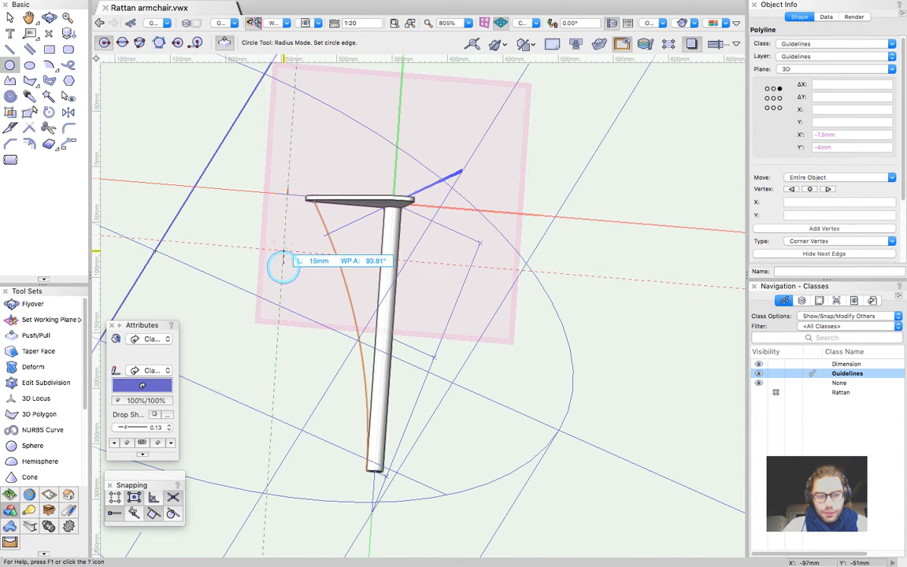
click(299, 263)
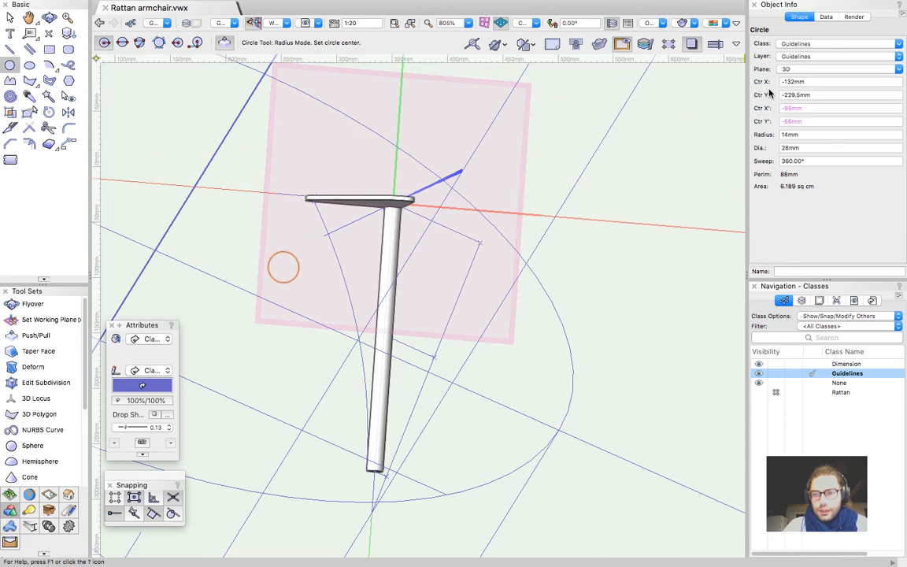
Set the profile circle's diameter to 8 mm
click(807, 135)
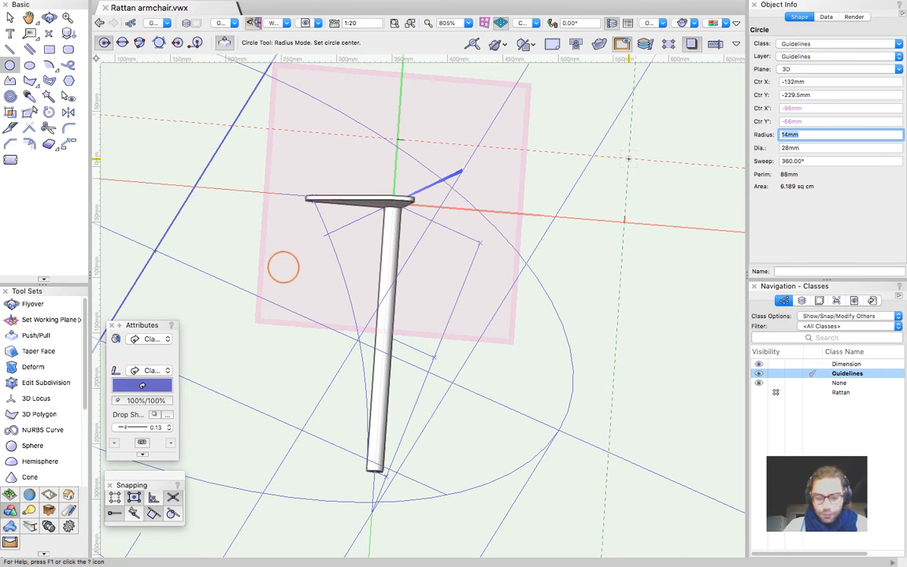
text(8)
key(Return)
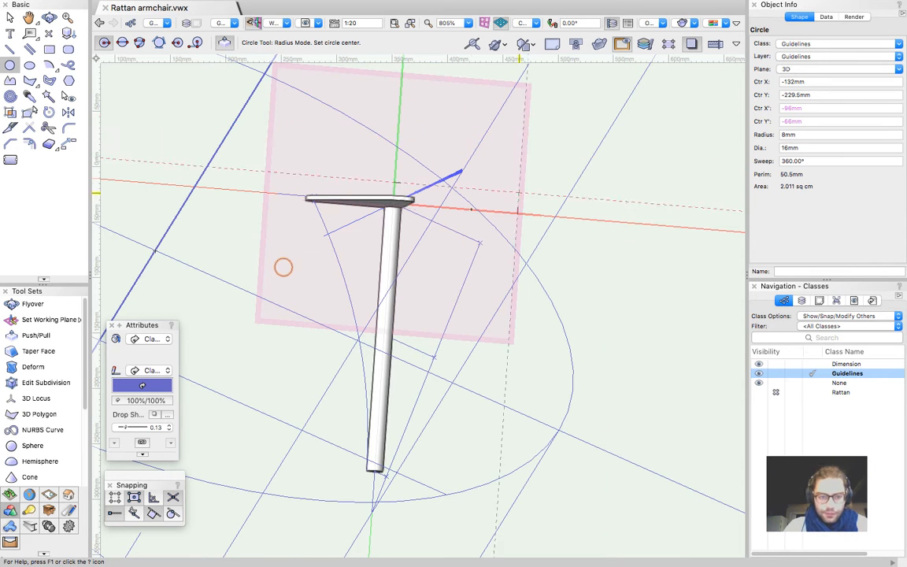
click(808, 148)
key(Return)
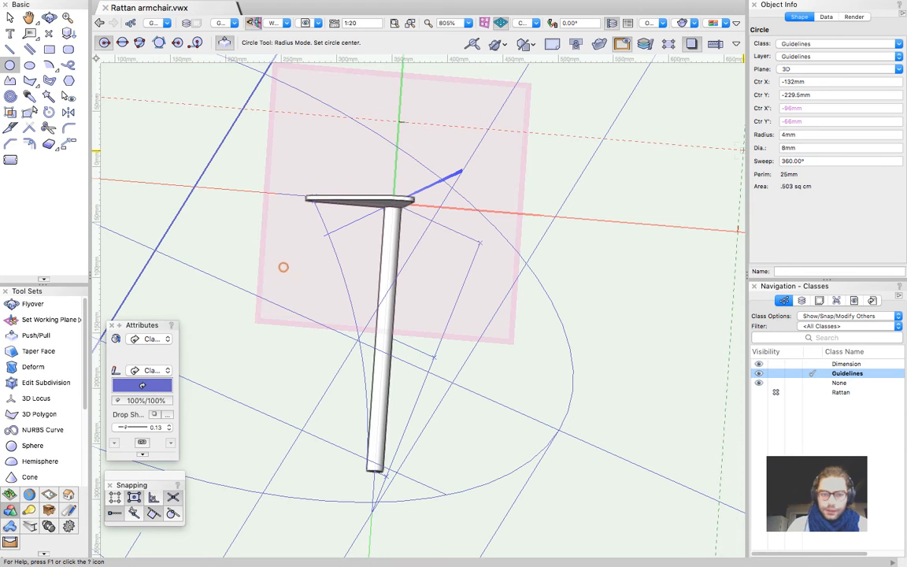
Assign the profile circle and the curved polyline together to the None class
key(x)
scroll(347, 263, up, 3)
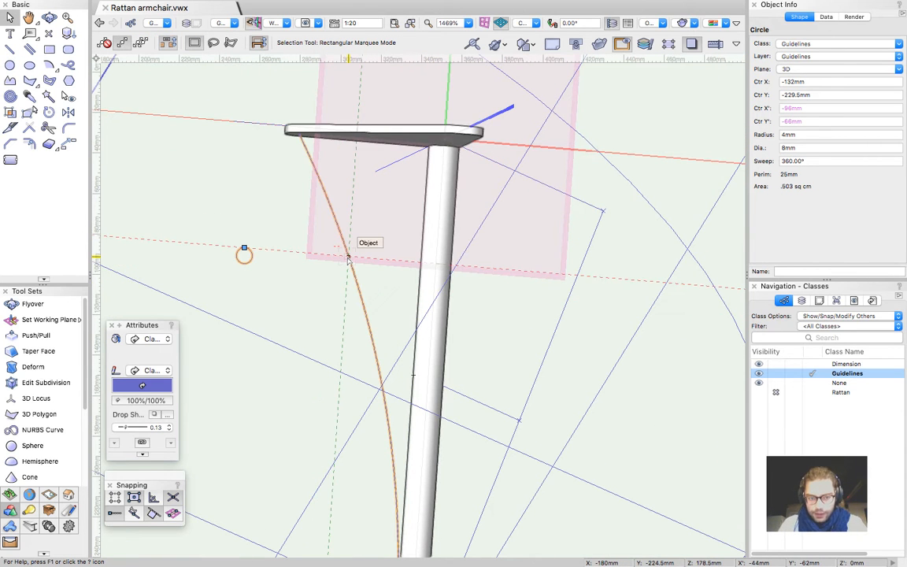
shift+click(344, 252)
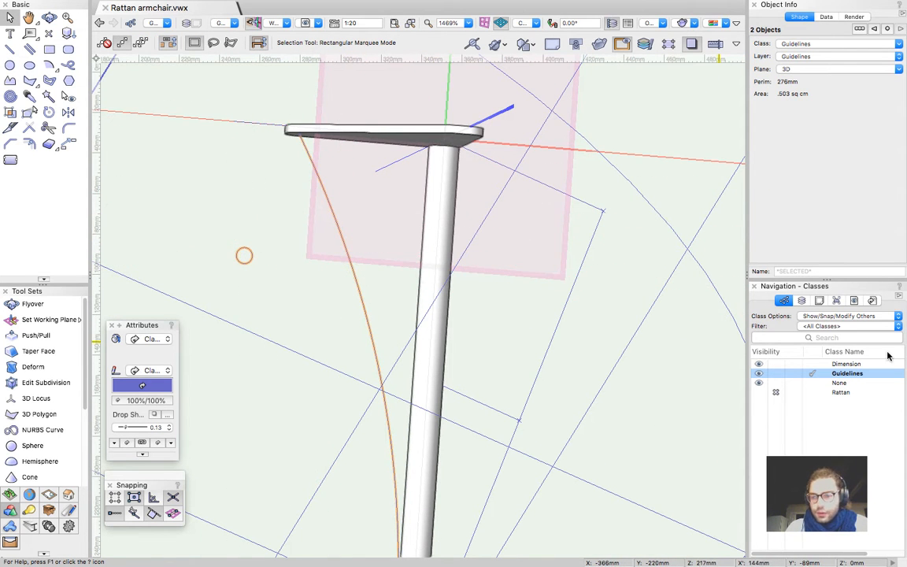
click(802, 301)
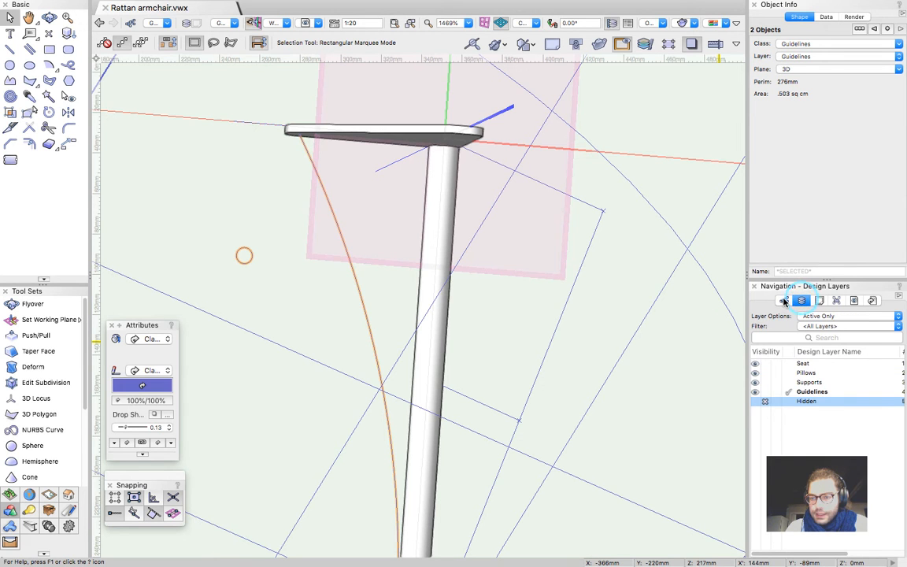
click(784, 301)
right_click(847, 385)
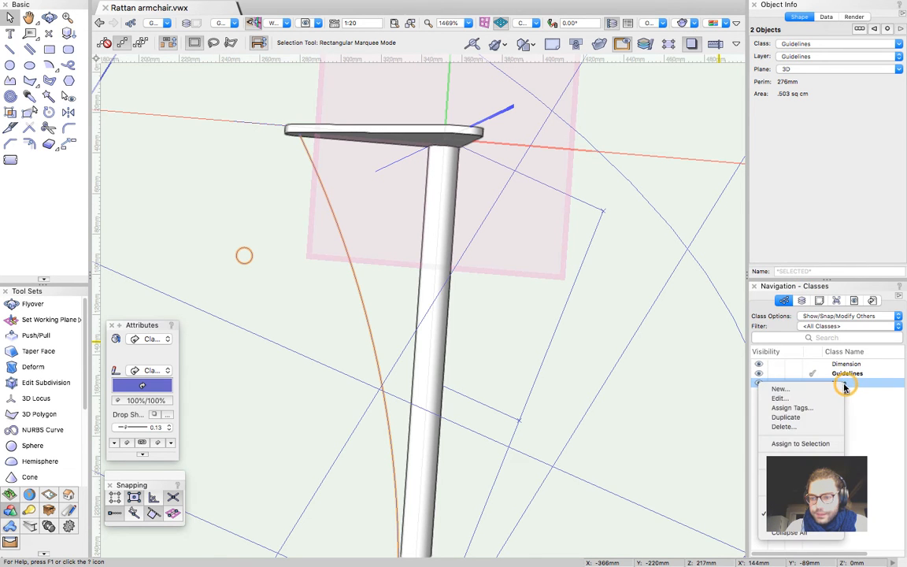
click(803, 444)
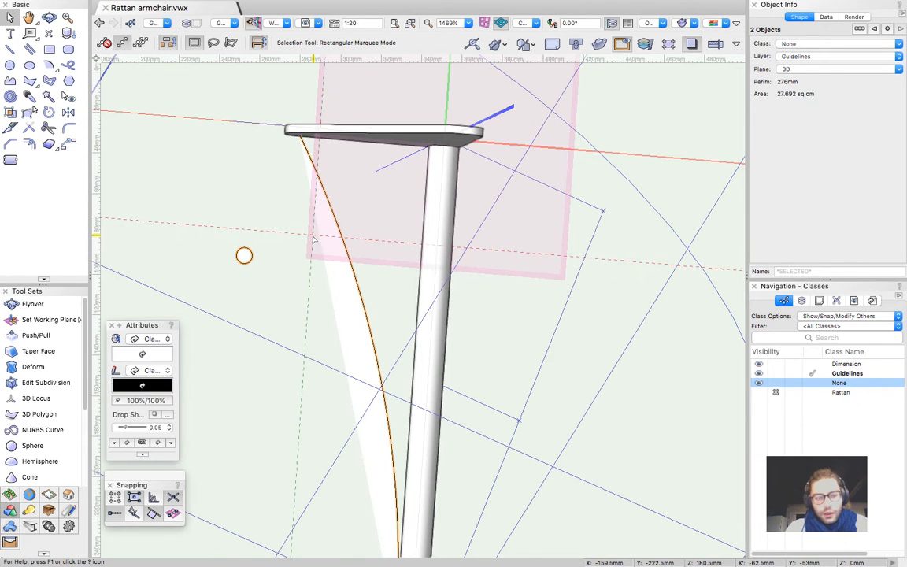
Extrude the 8 mm circle along the curved polyline as the path, with a uniform scale factor of 1
click(238, 7)
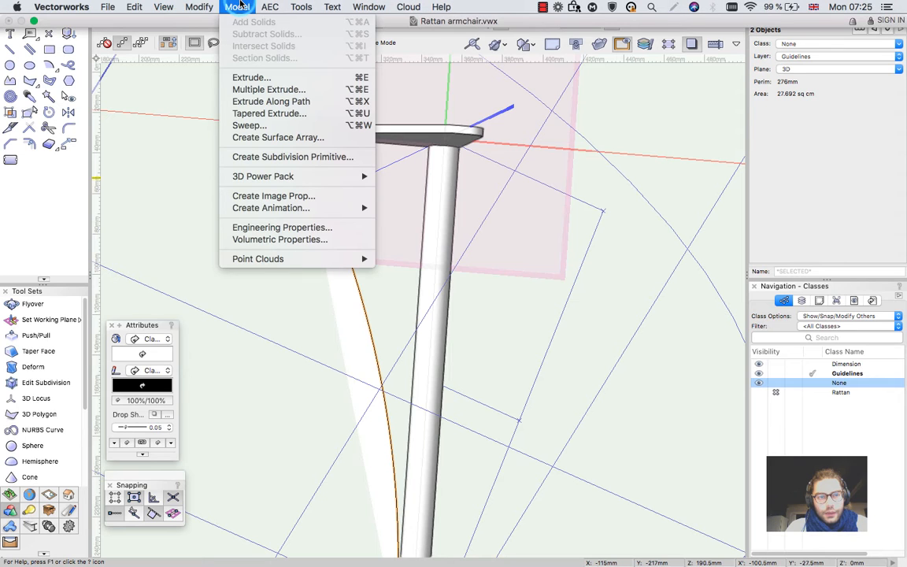
click(251, 103)
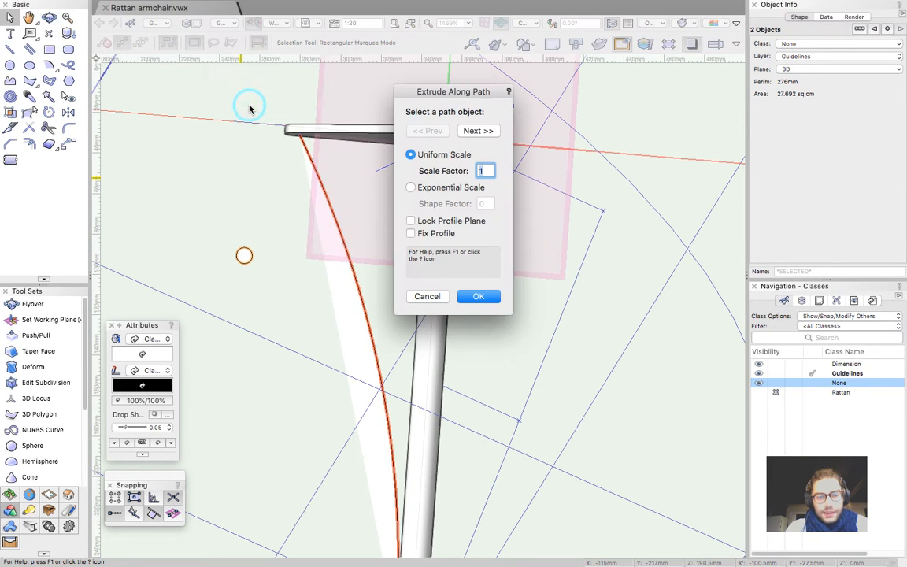
drag(433, 93, 580, 76)
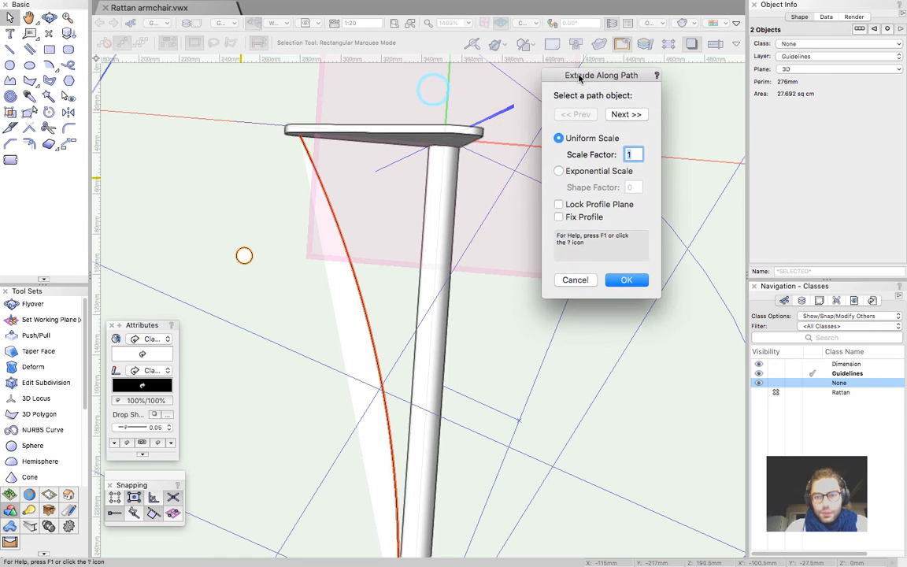
click(622, 115)
click(579, 115)
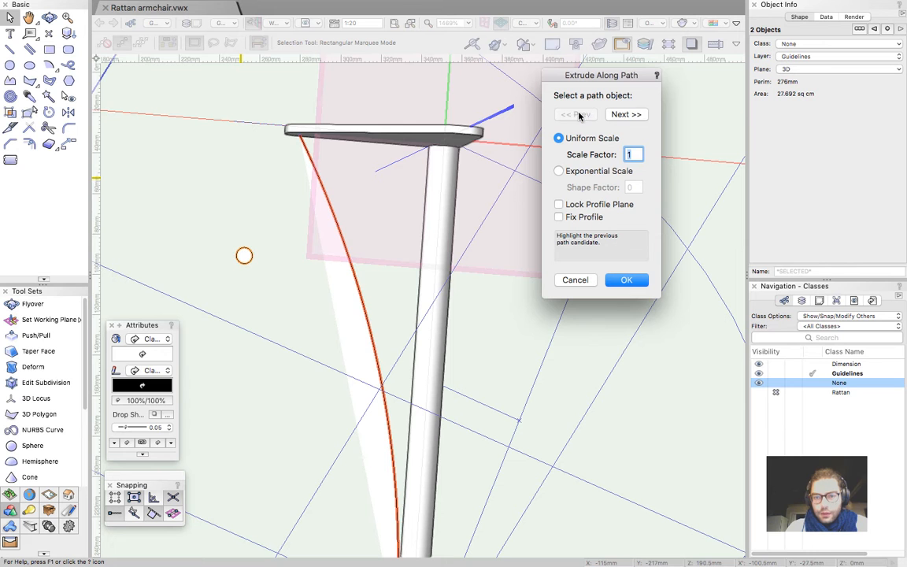
click(626, 281)
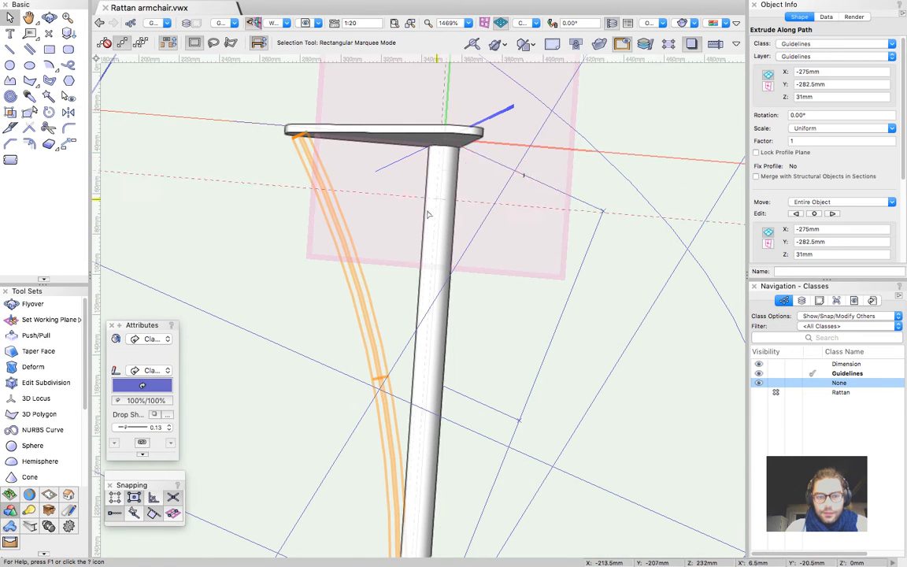
Assign the extruded brace to the None class
scroll(428, 214, down, 2)
key(shift+c)
drag(364, 211, 375, 398)
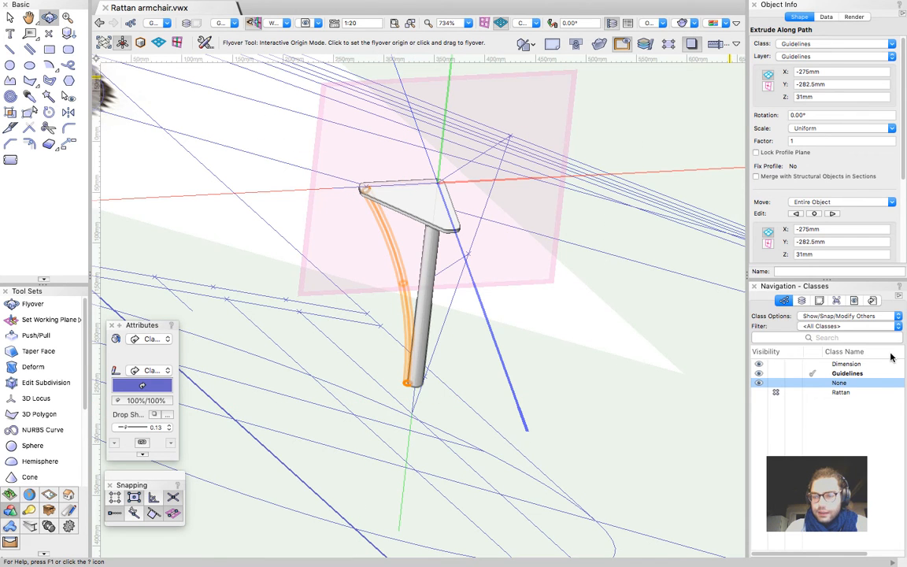
right_click(765, 383)
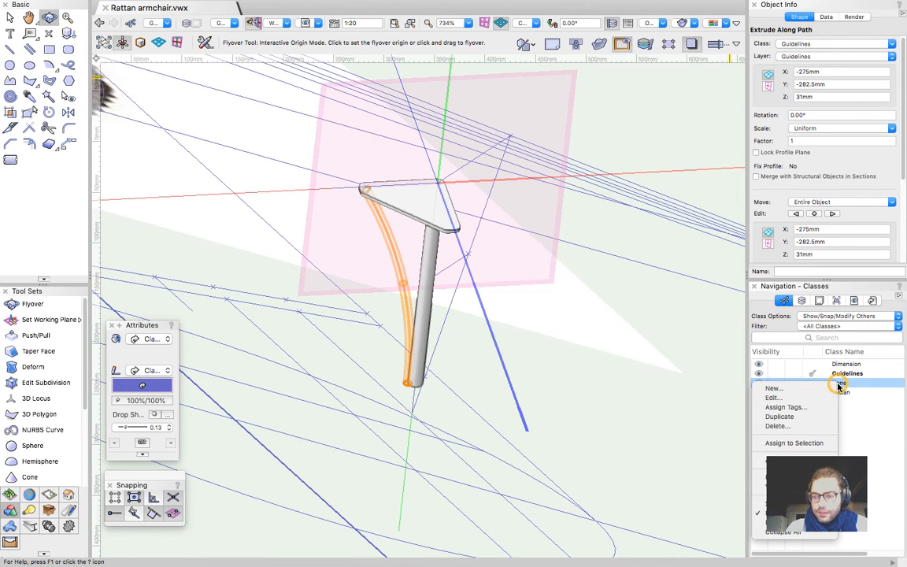
click(798, 442)
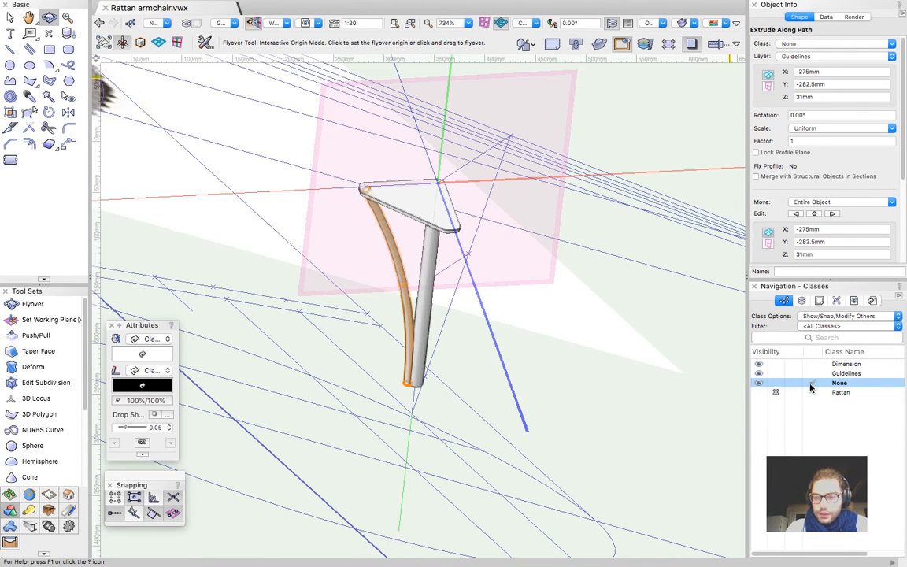
Set the brace's fill style to Solid
scroll(375, 208, up, 5)
key(x)
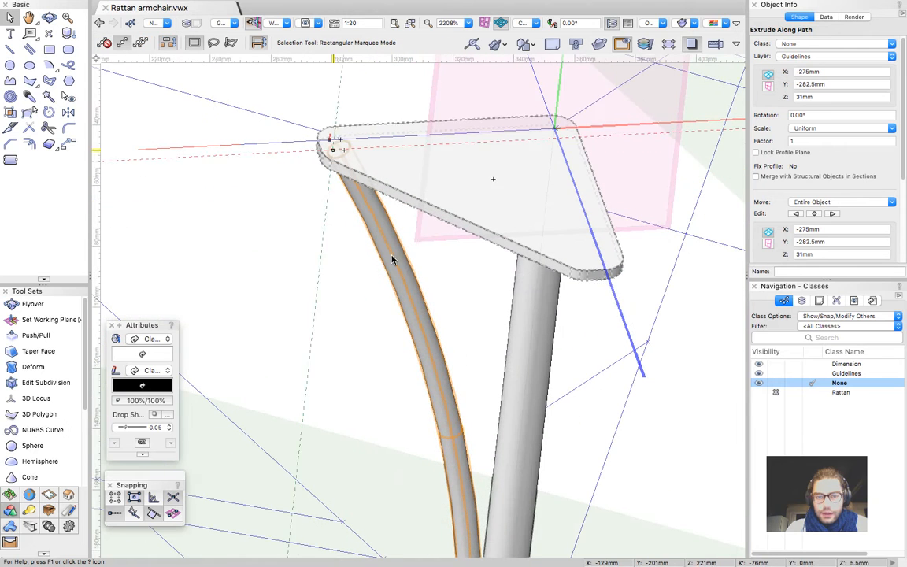
click(152, 340)
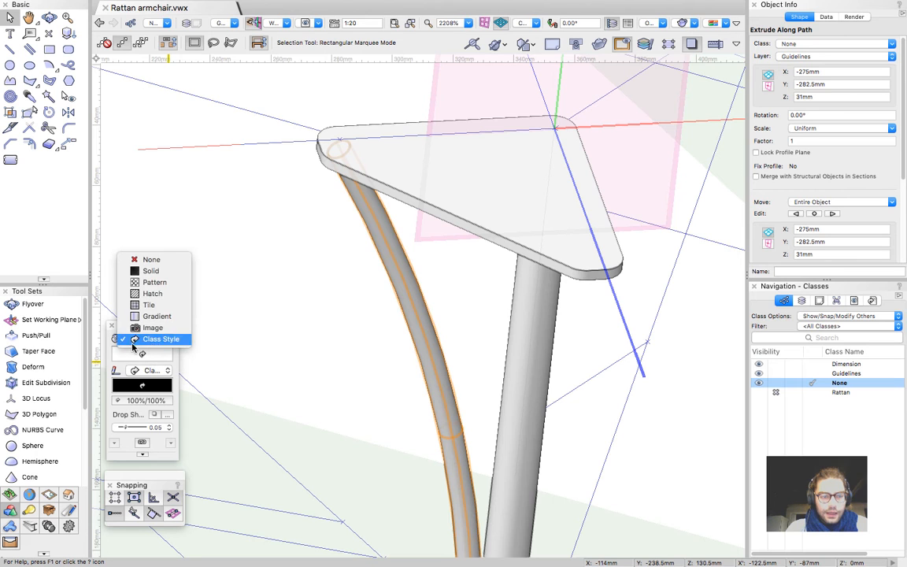
click(148, 270)
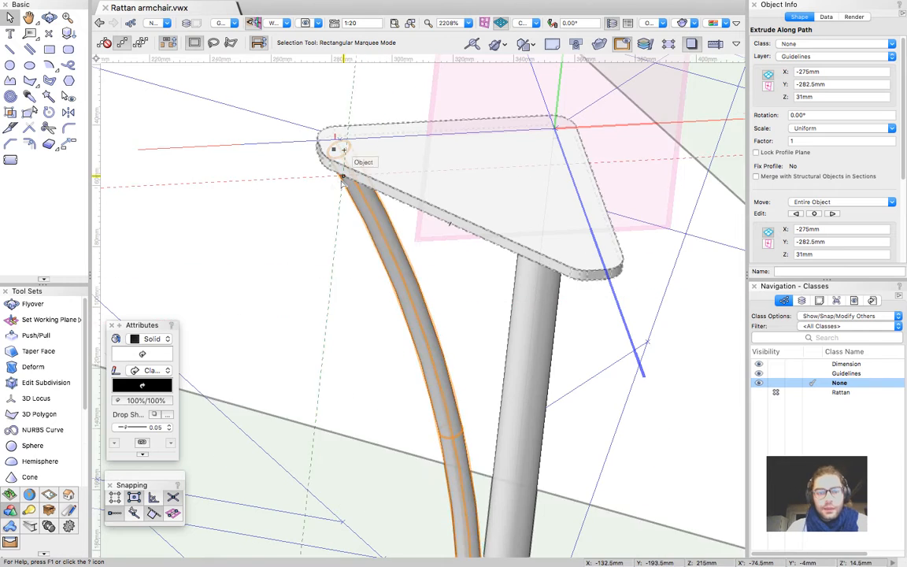
Compare the brace's shape with the leg supports in the armchair reference picture, in 3D and in plan
scroll(381, 228, down, 2)
key(shift+c)
drag(439, 421, 379, 198)
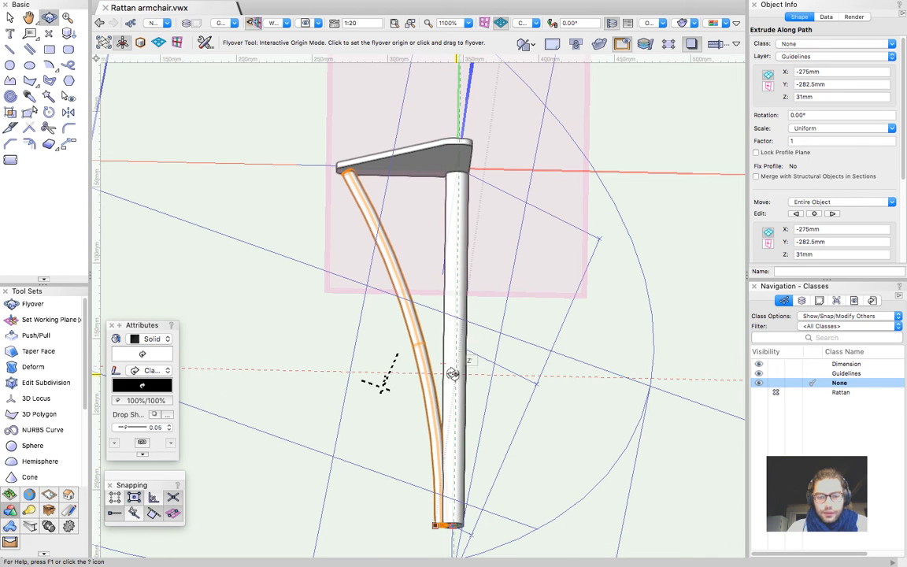
scroll(363, 292, down, 6)
scroll(394, 332, down, 6)
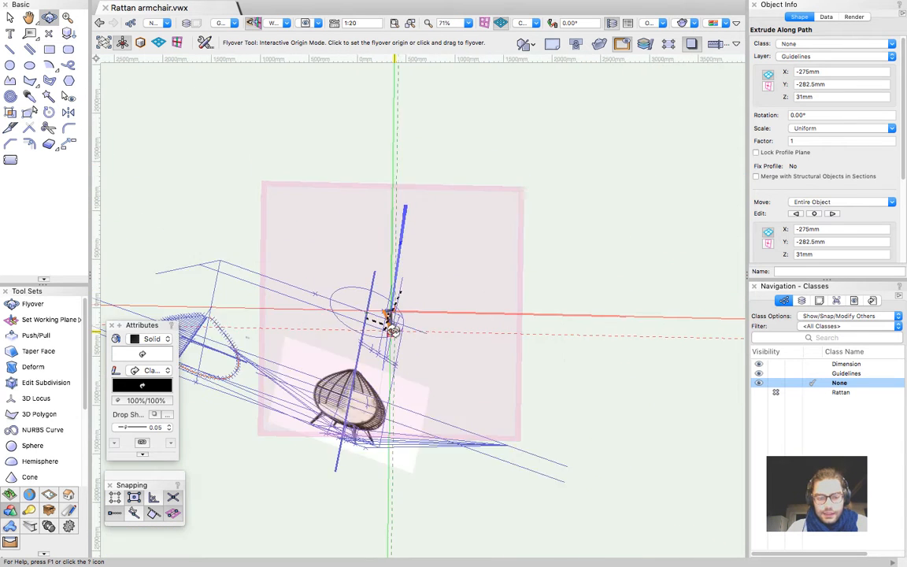
scroll(307, 415, up, 4)
scroll(354, 403, up, 4)
scroll(370, 394, up, 4)
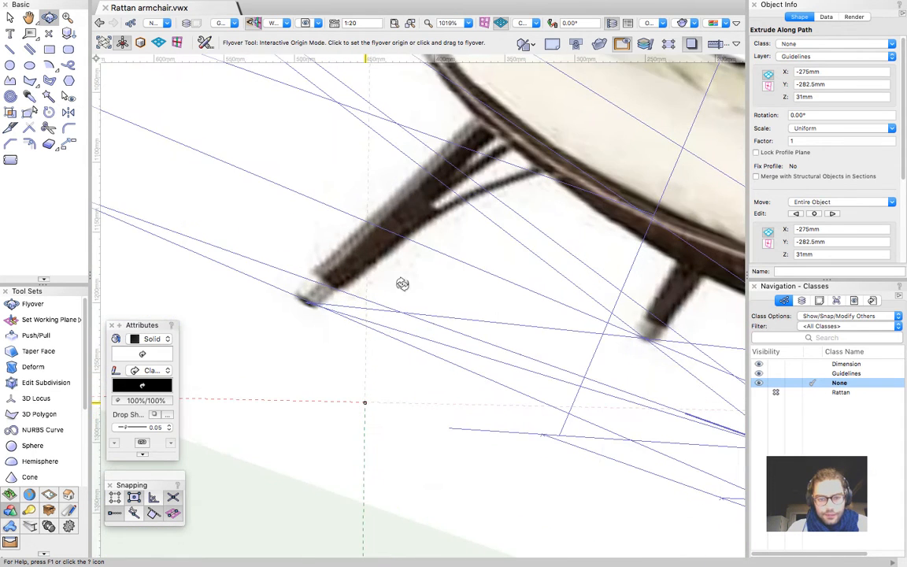
key(super+5)
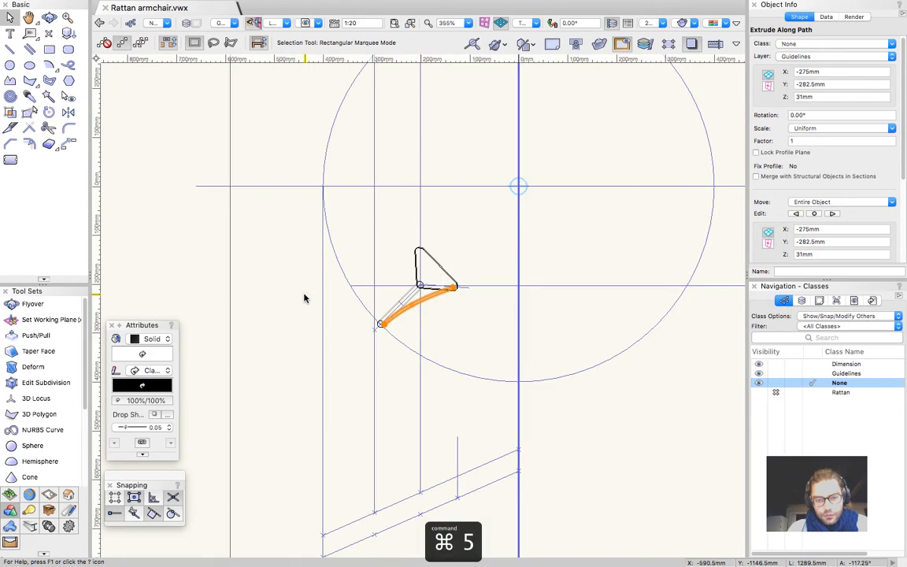
scroll(349, 270, down, 3)
scroll(357, 263, up, 8)
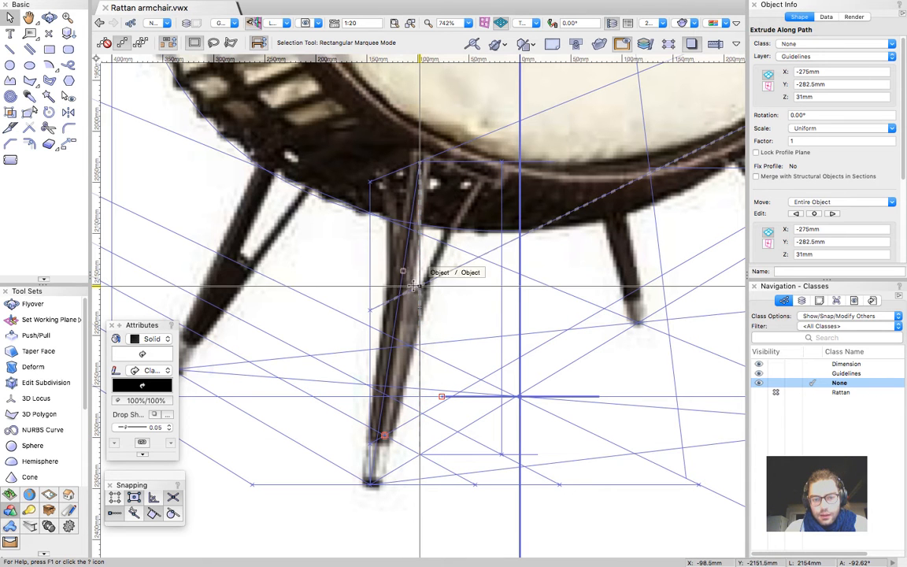
key(super+less)
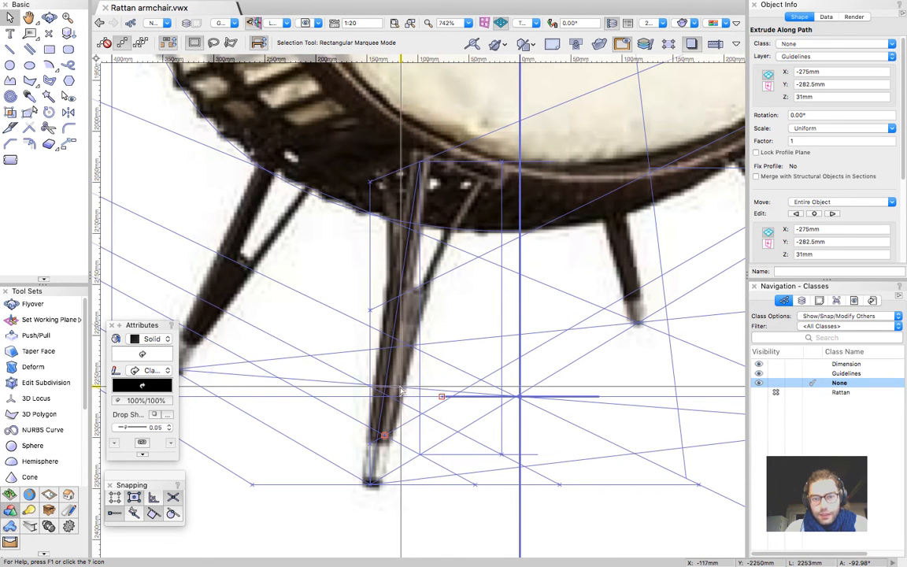
key(super+less)
key(super+less)
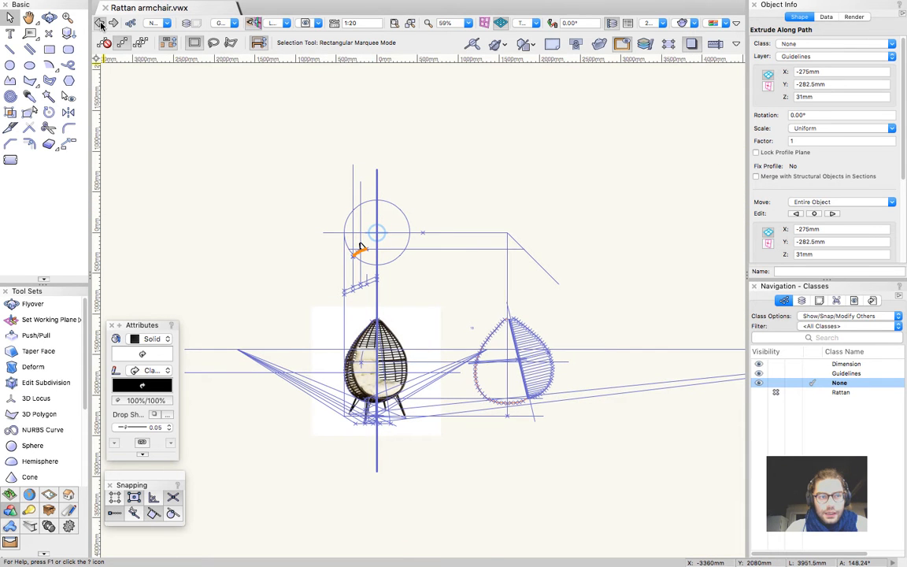
Return to the earlier 3D view of the leg and open the brace's extrusion path for editing
click(100, 23)
click(100, 24)
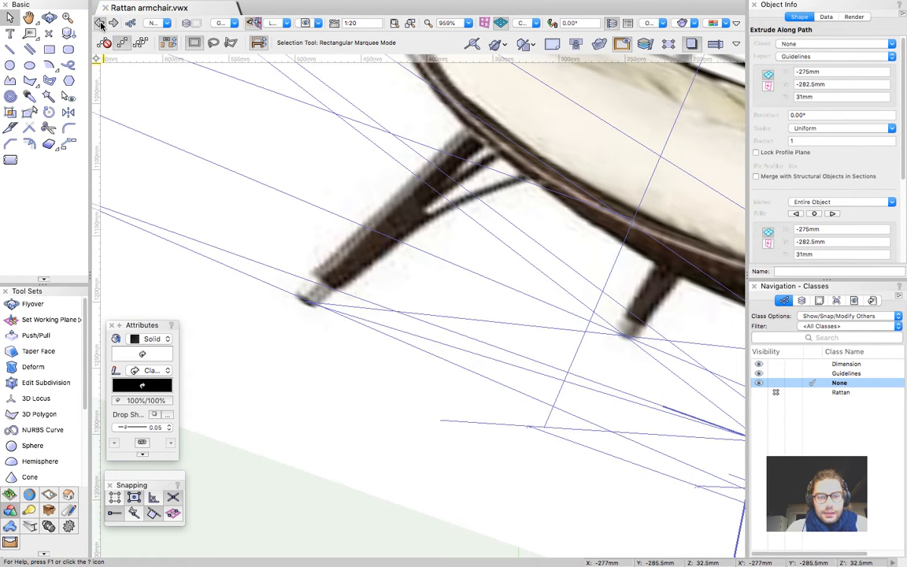
click(101, 24)
click(101, 24)
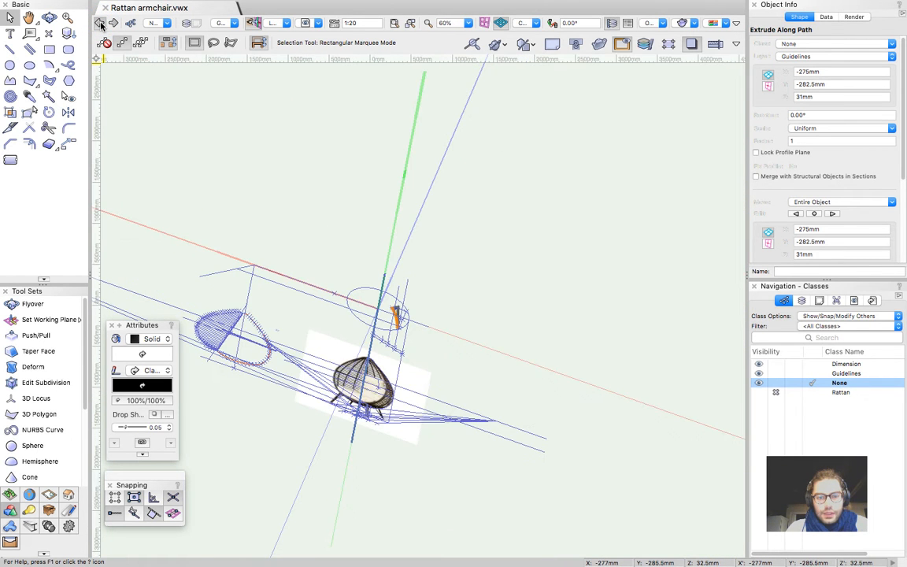
click(101, 24)
click(101, 23)
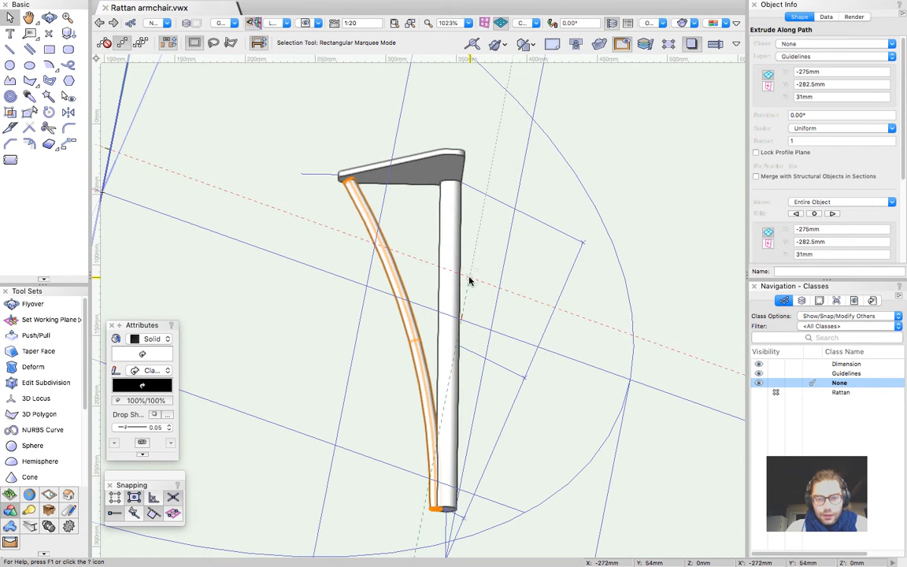
super+middle_drag(417, 297, 547, 229)
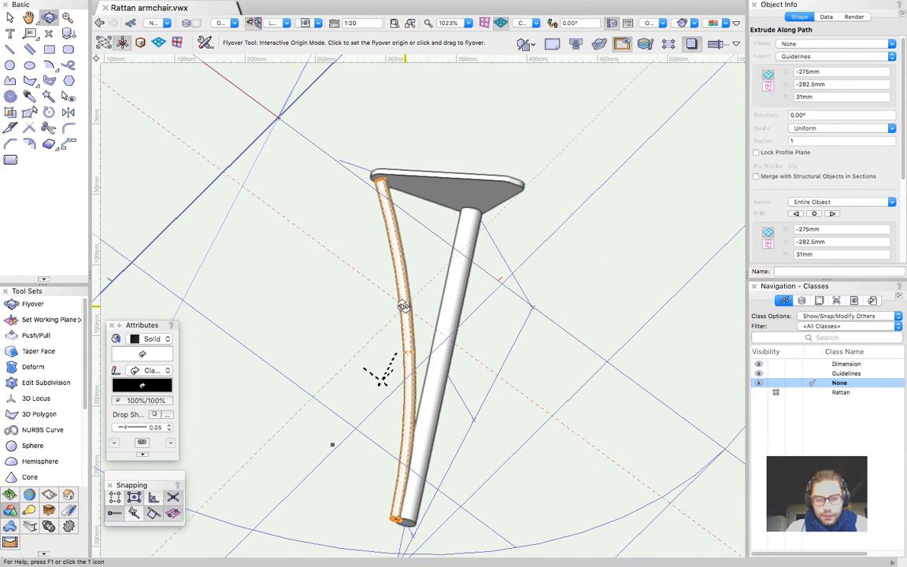
key(x)
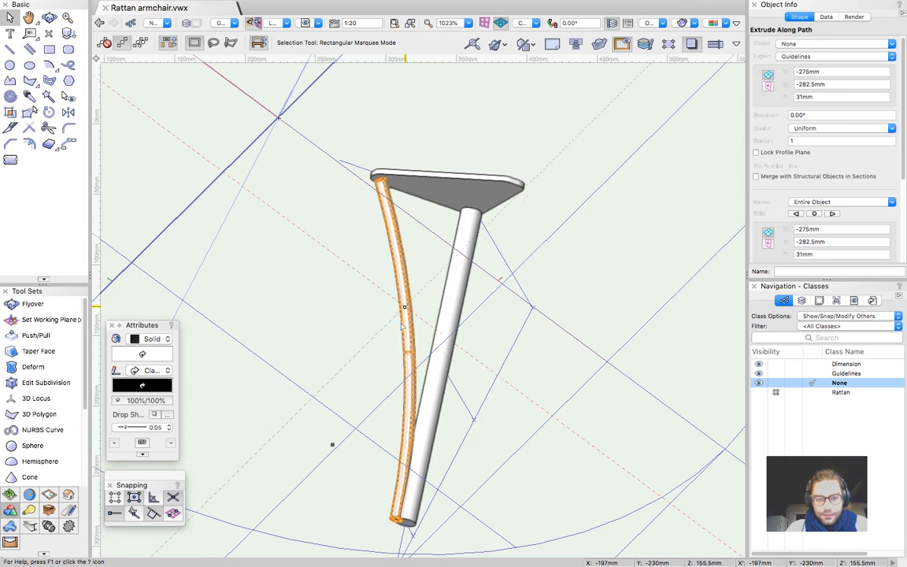
right_click(400, 300)
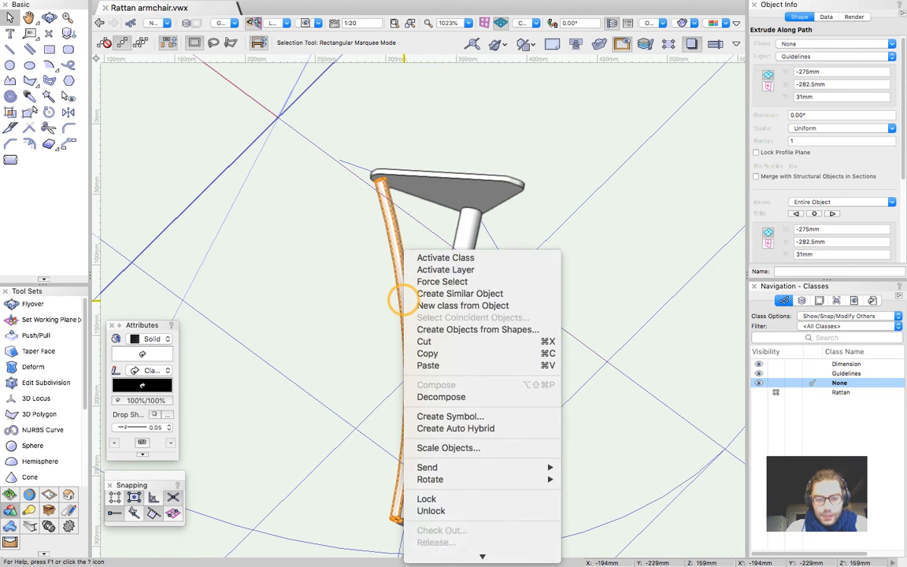
mouse_move(452, 554)
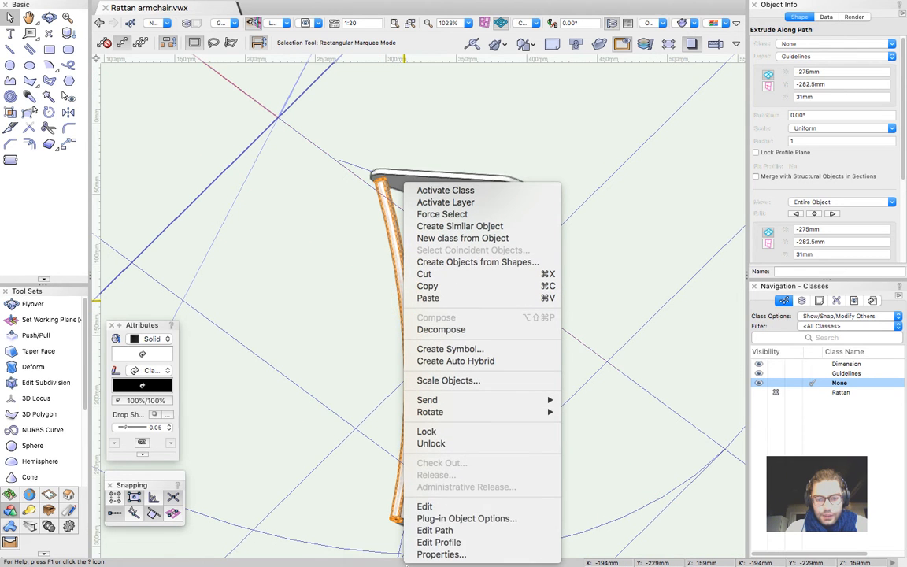
click(439, 531)
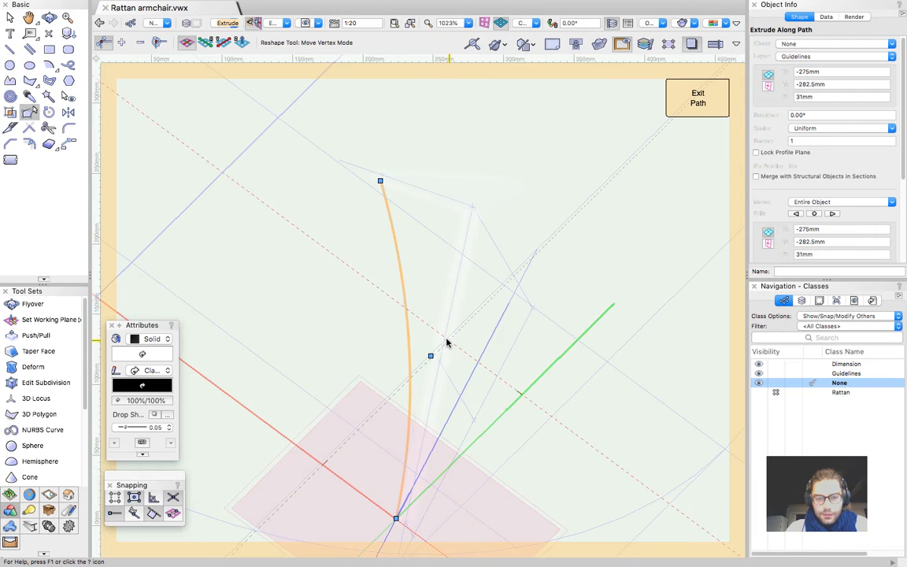
View the brace path square to the working plane and choose a different active plane for editing
scroll(429, 315, up, 5)
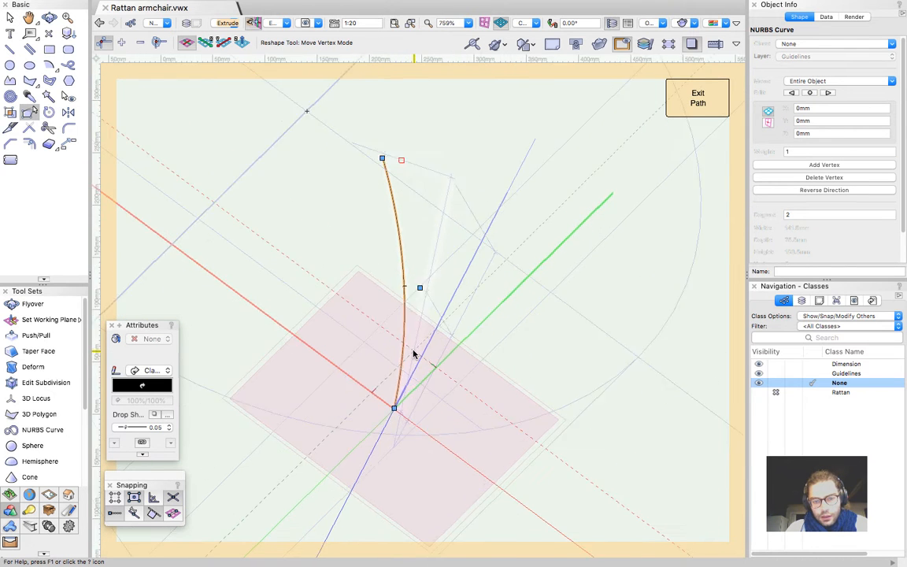
scroll(375, 325, down, 2)
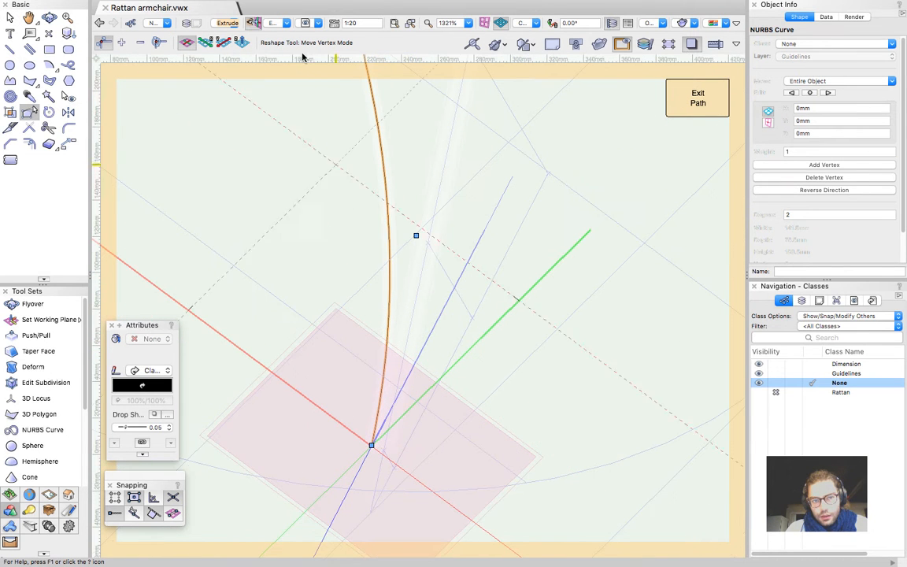
click(253, 22)
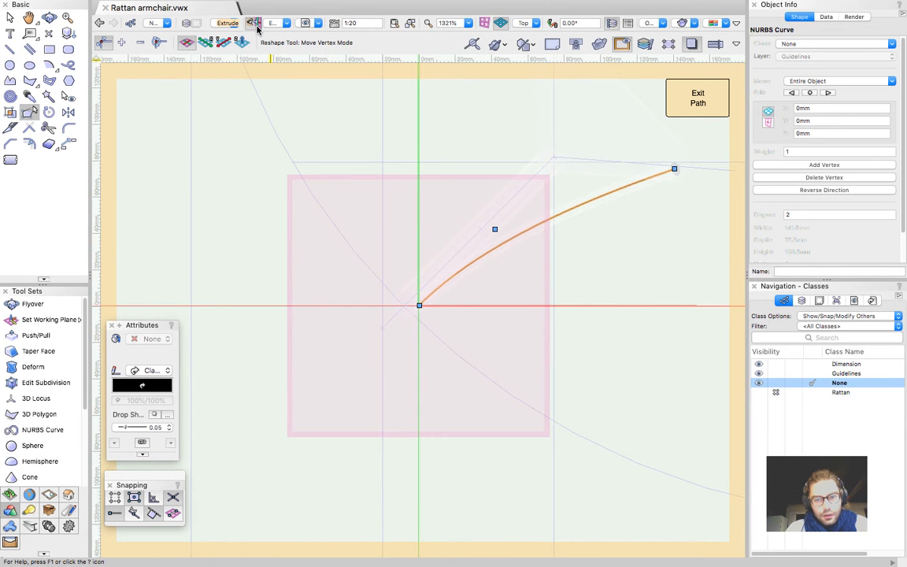
scroll(308, 233, down, 5)
scroll(365, 272, up, 6)
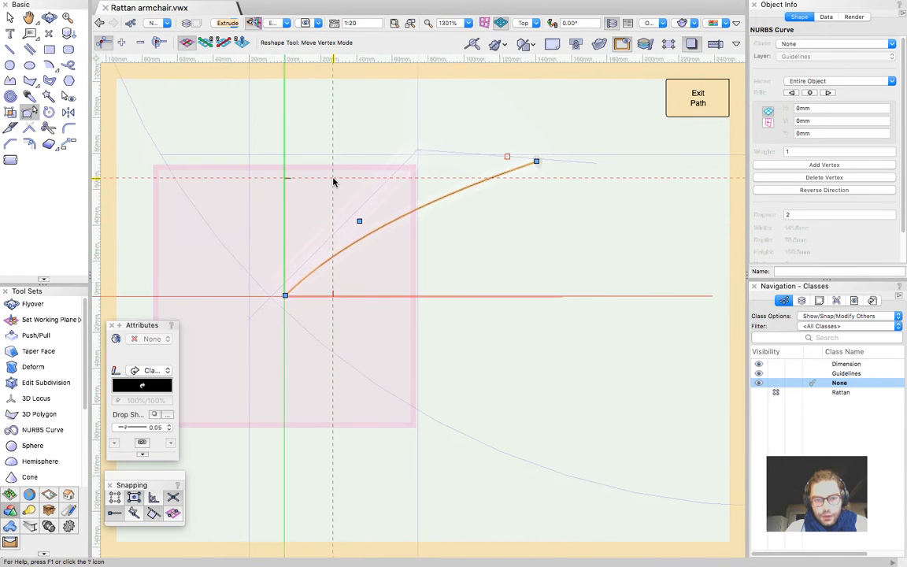
click(279, 23)
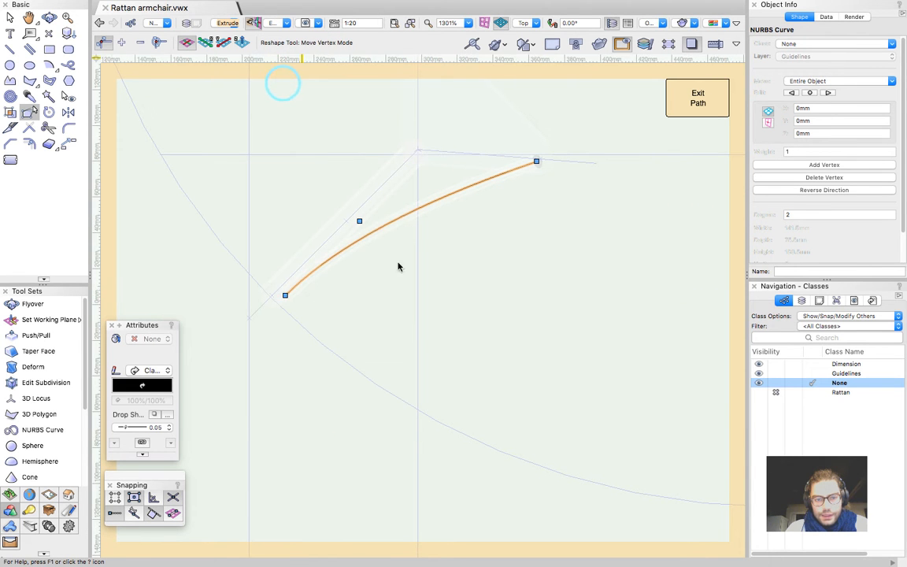
Move the working plane's origin to the top-plate end of the brace path
scroll(400, 274, down, 4)
key(shift+c)
drag(405, 358, 288, 135)
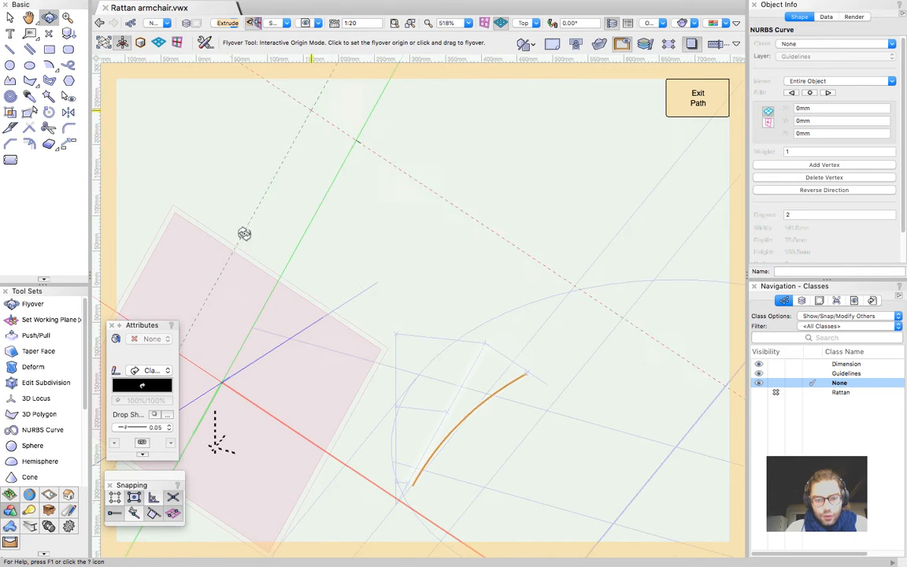
scroll(232, 261, down, 4)
drag(385, 367, 318, 464)
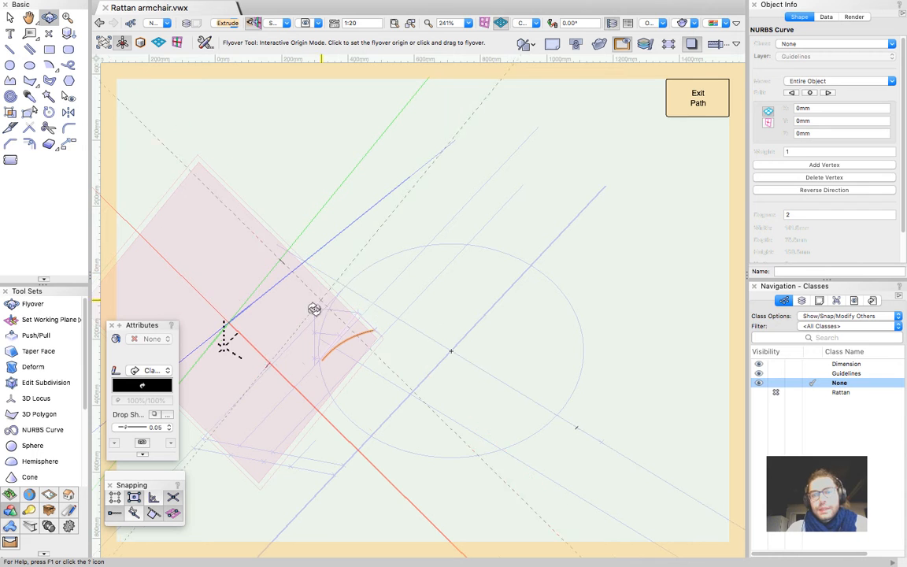
scroll(268, 375, up, 3)
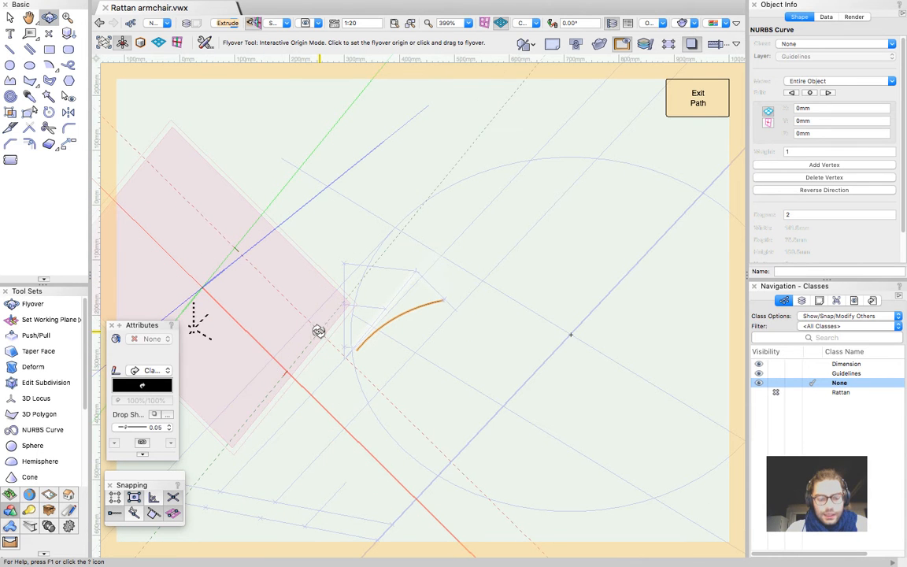
key(x)
click(203, 287)
click(203, 286)
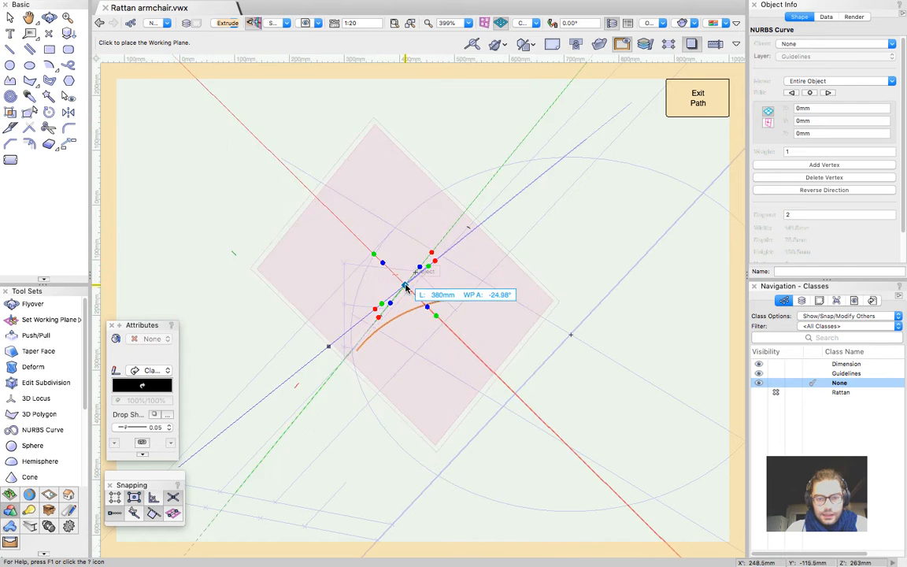
scroll(386, 284, up, 5)
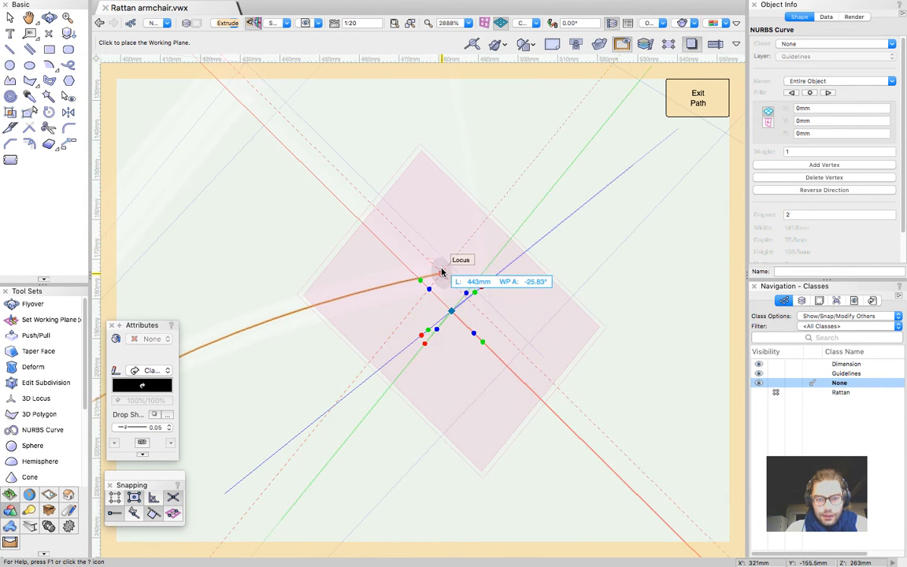
click(498, 264)
scroll(390, 320, down, 4)
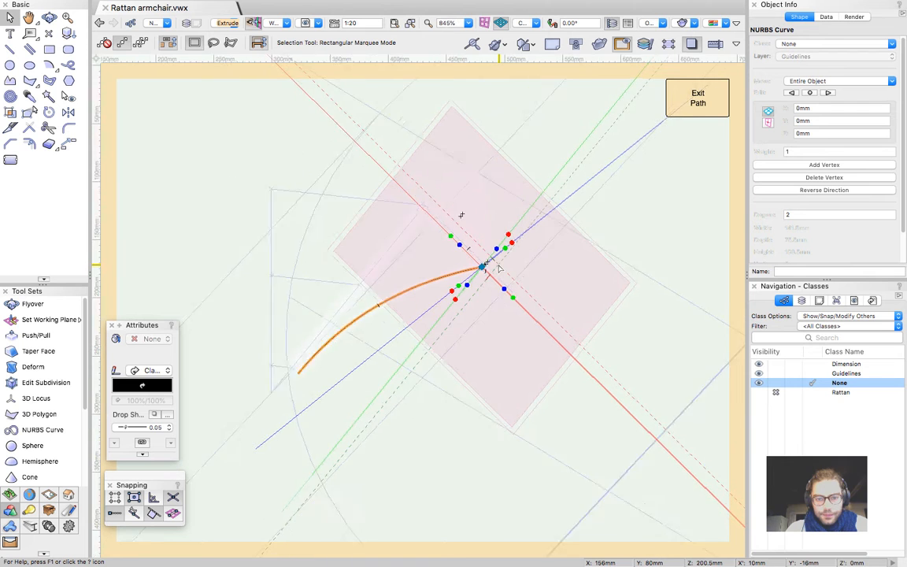
Hide the surrounding objects and shift the brace path's leg-end vertex to X -7.5 mm and Y 0 mm, viewed square to the working plane
click(255, 22)
scroll(451, 336, down, 4)
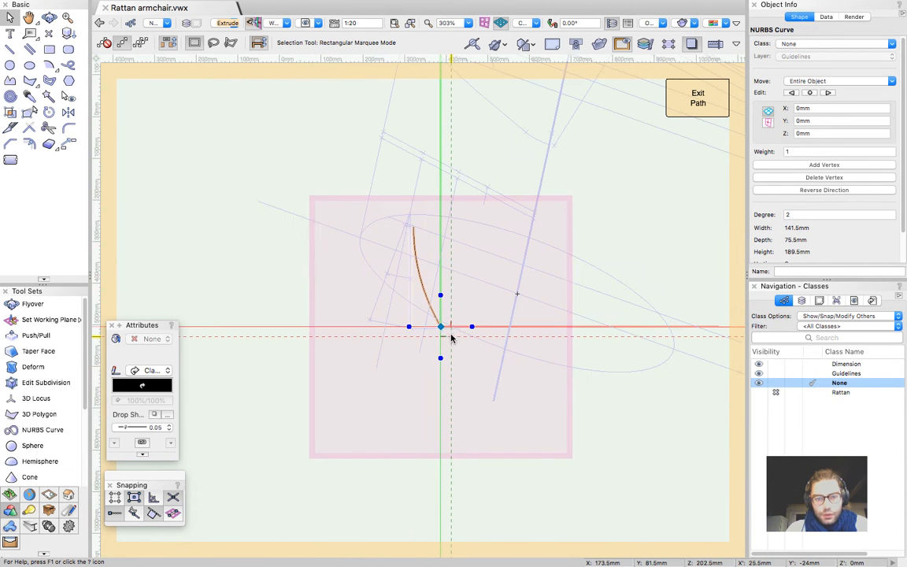
scroll(417, 228, up, 3)
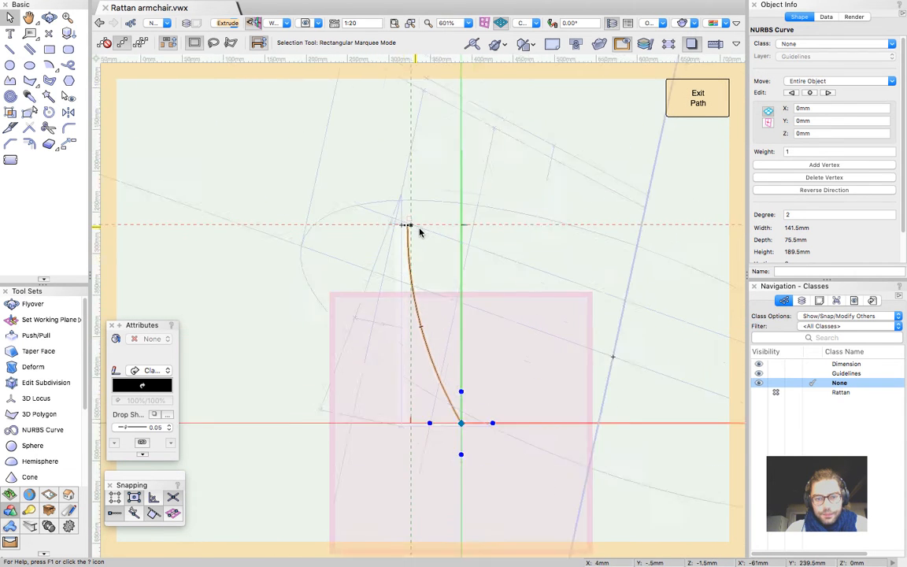
click(623, 45)
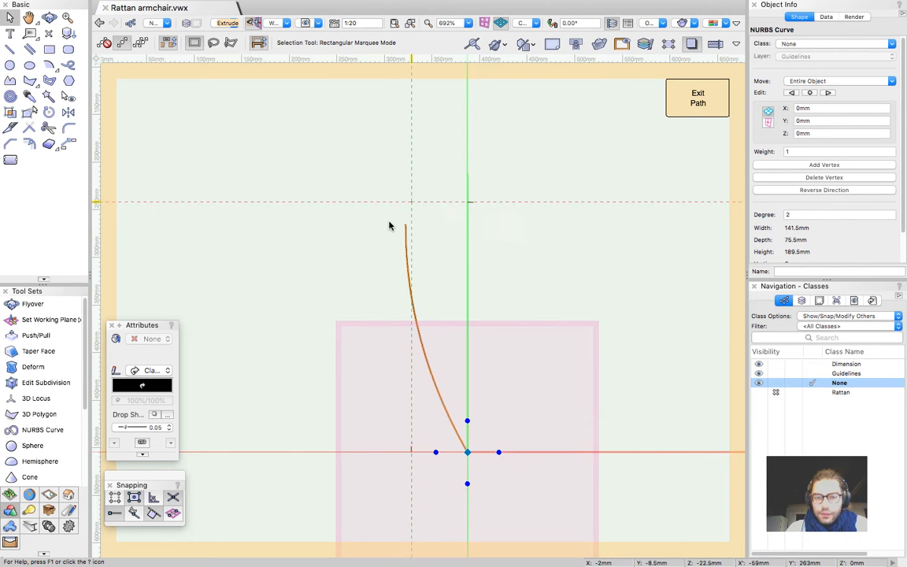
double_click(405, 248)
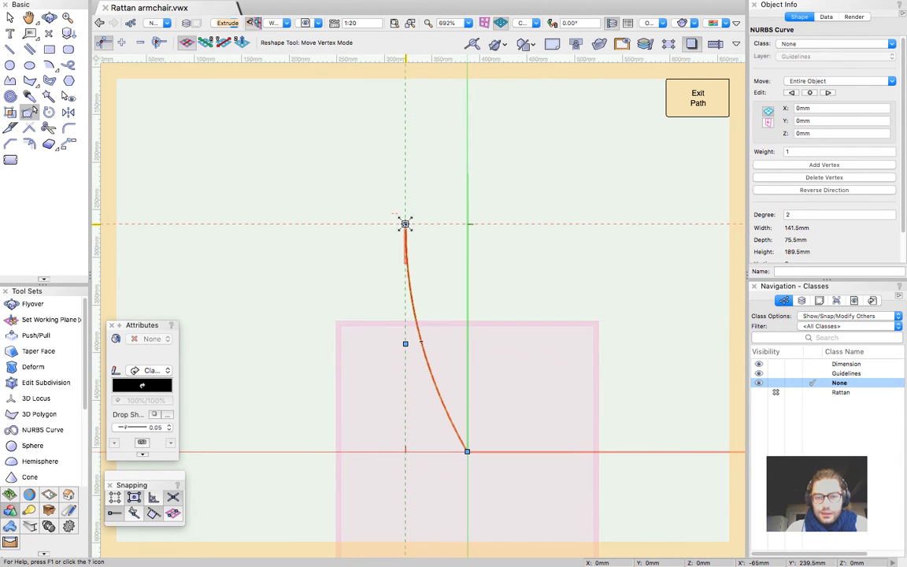
mouse_move(404, 225)
mouse_down()
mouse_move(396, 193)
mouse_move(395, 226)
mouse_move(403, 224)
mouse_move(388, 225)
mouse_up()
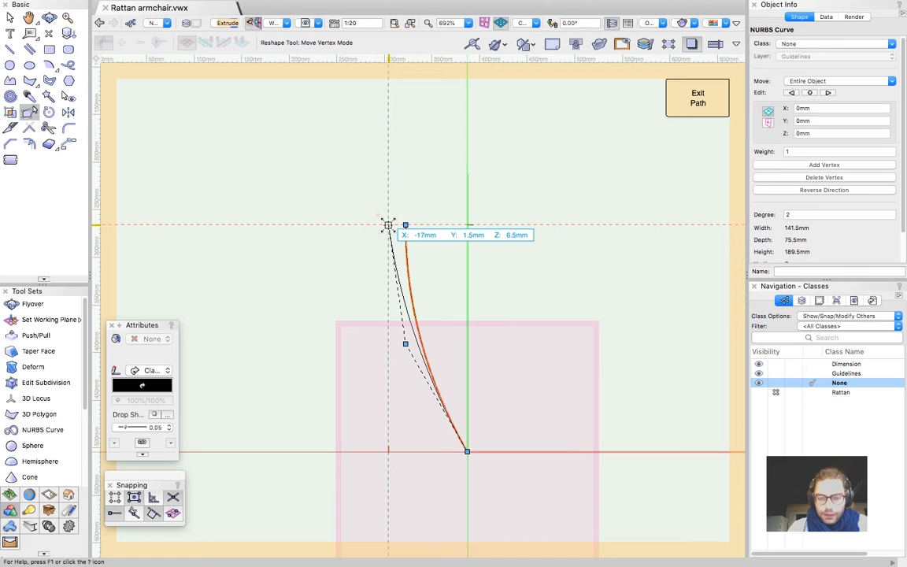
key(Tab)
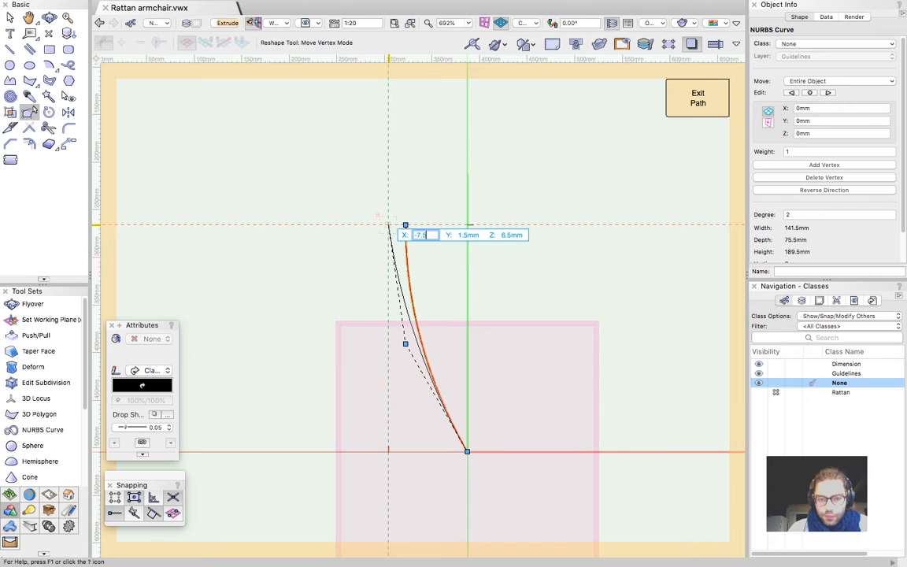
key(Return)
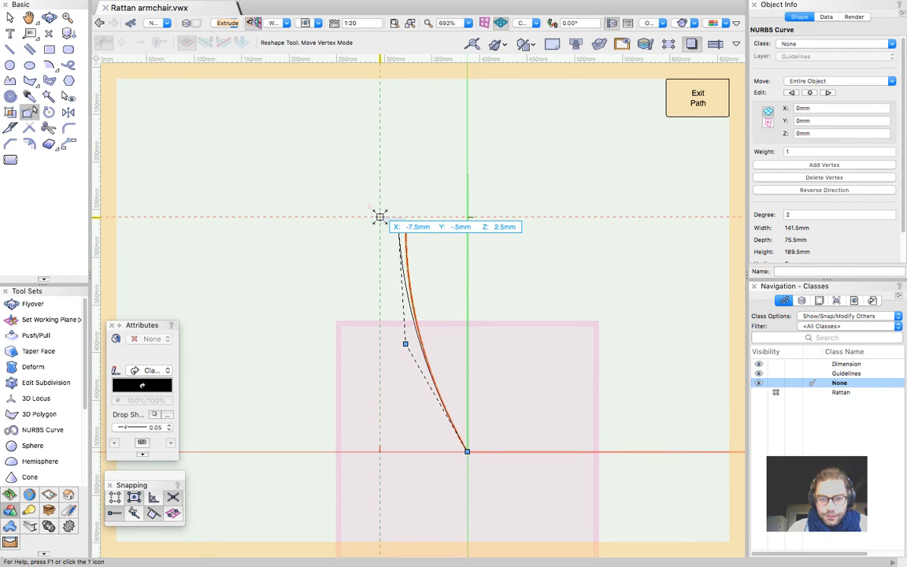
key(Tab)
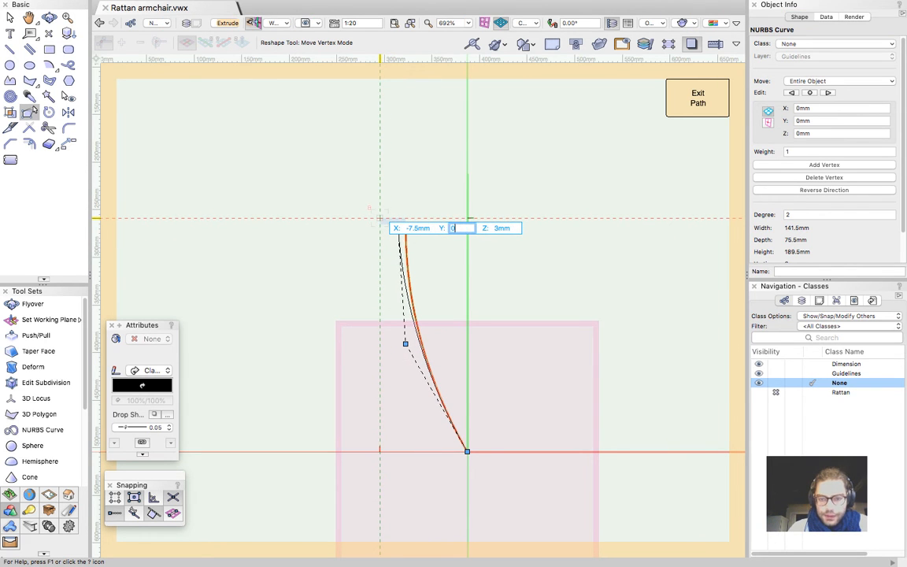
text(0)
key(Return)
key(Return)
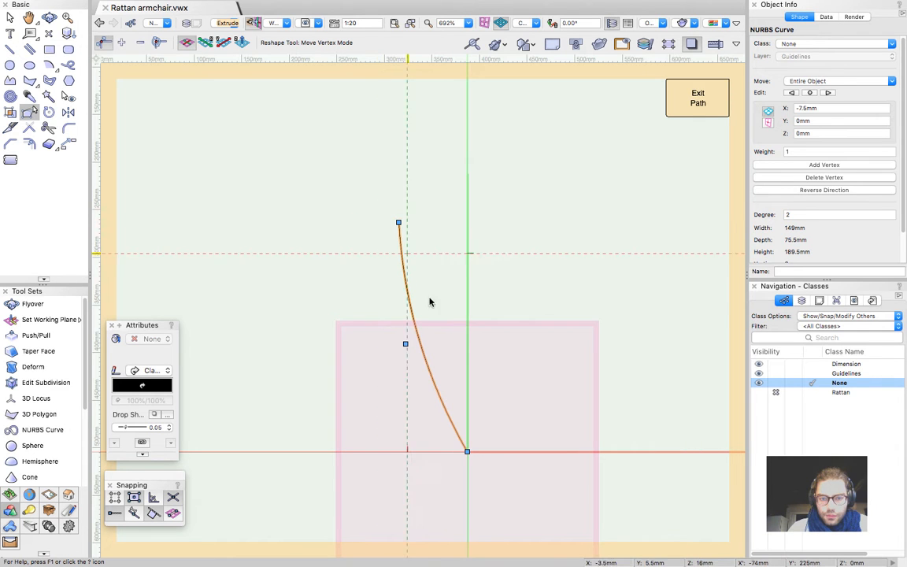
Move the brace path's middle control vertex so it lines up with the shifted leg-end vertex
click(404, 343)
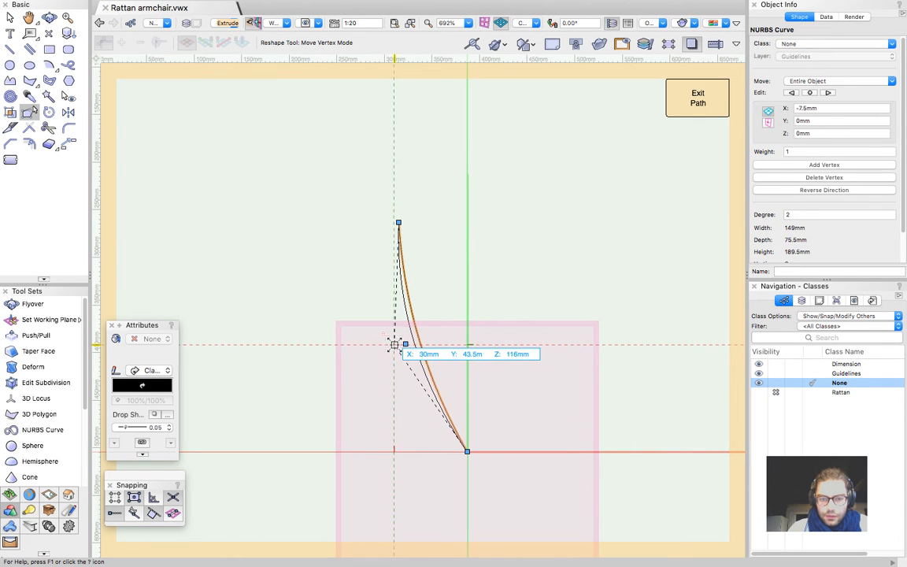
key(Tab)
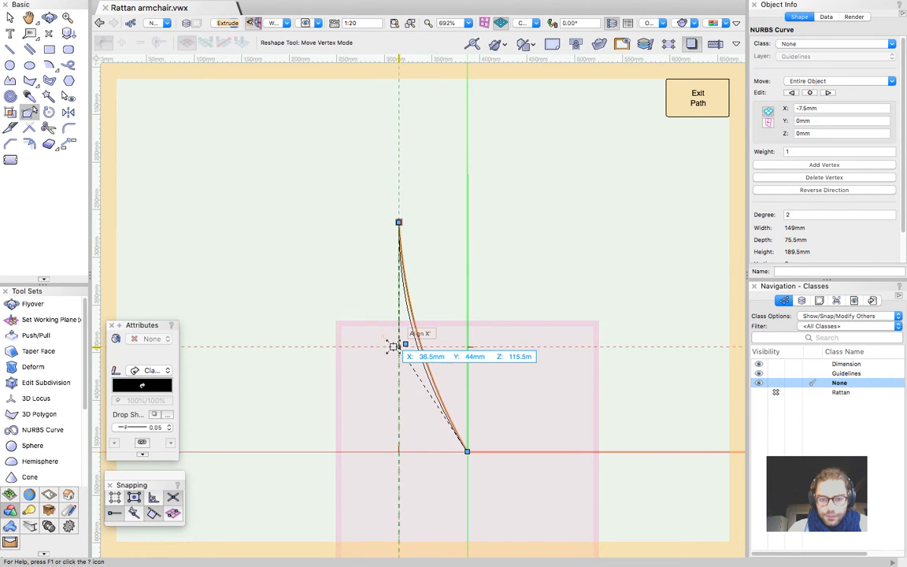
scroll(394, 344, up, 5)
click(414, 334)
scroll(409, 265, down, 4)
key(x)
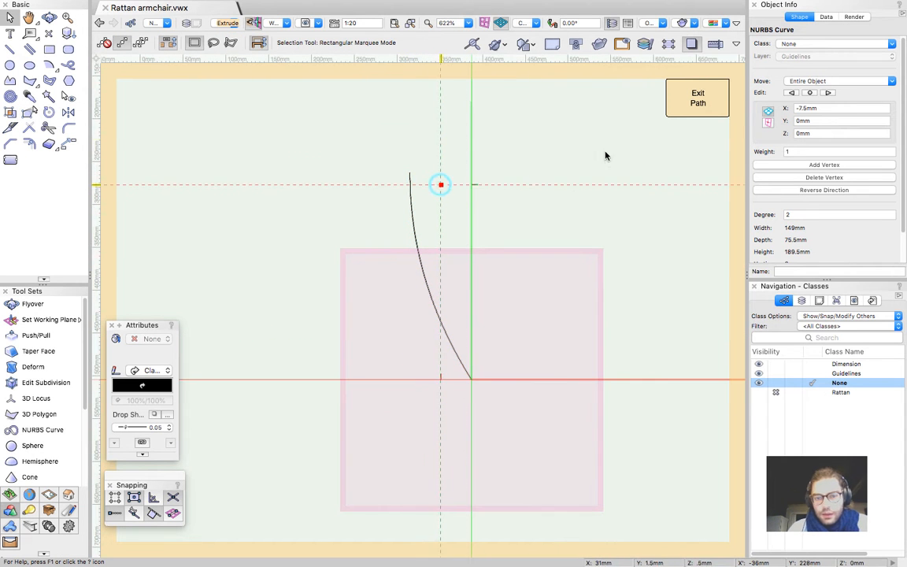
Exit the path editing and delete the reshaped brace from the leg assembly
click(679, 93)
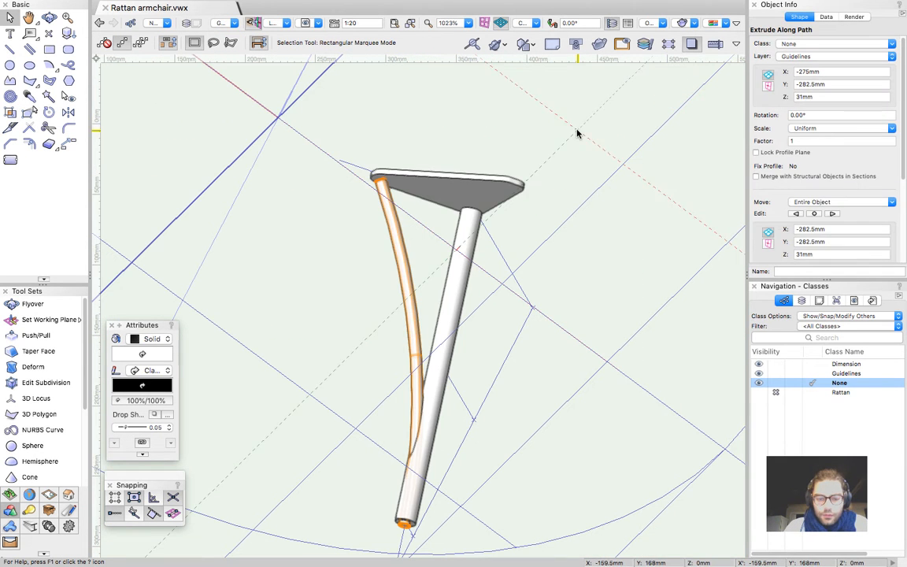
click(562, 102)
scroll(445, 428, down, 3)
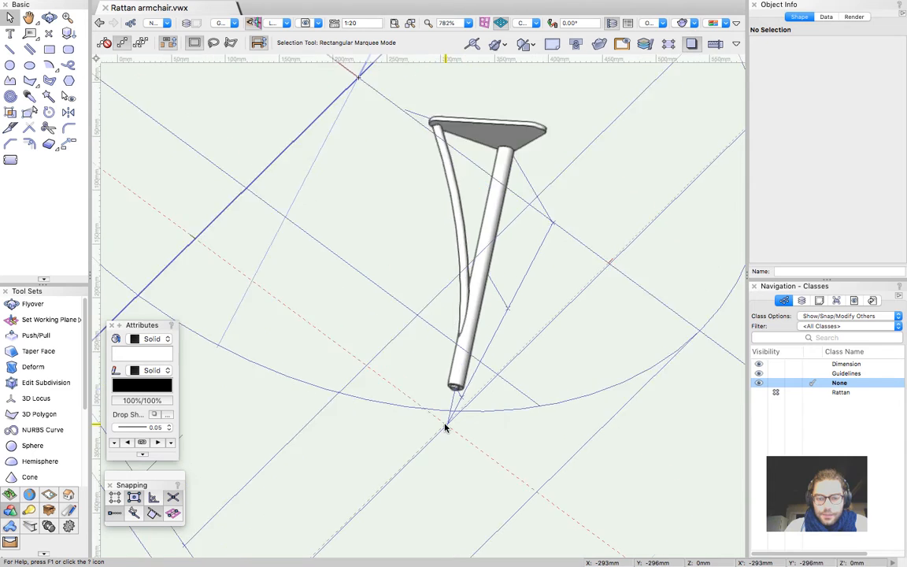
scroll(445, 428, up, 5)
click(388, 350)
scroll(354, 390, down, 5)
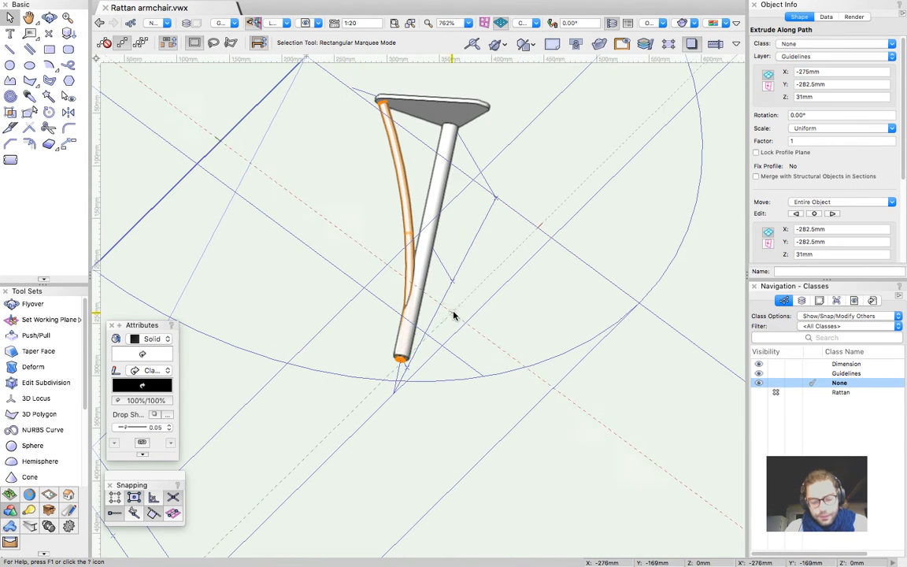
key(shift+c)
drag(465, 306, 439, 281)
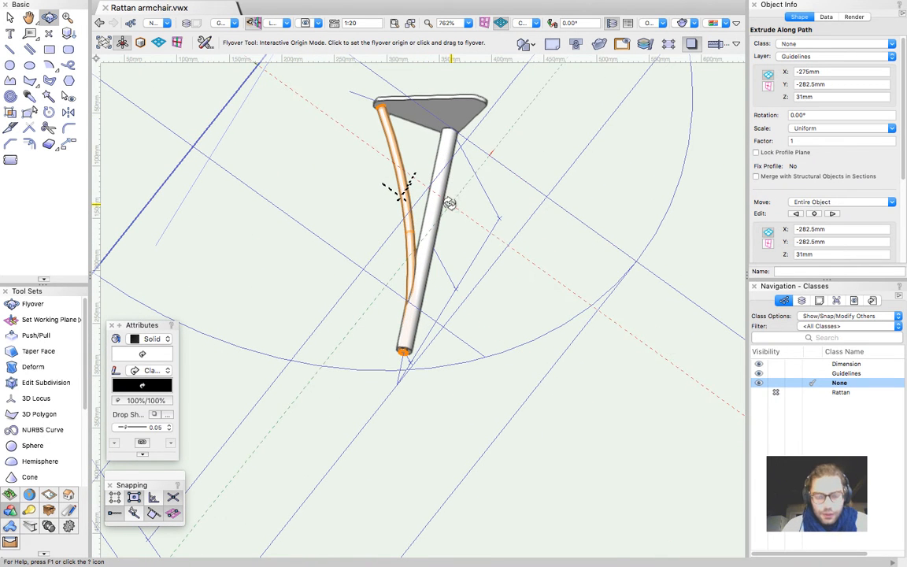
key(x)
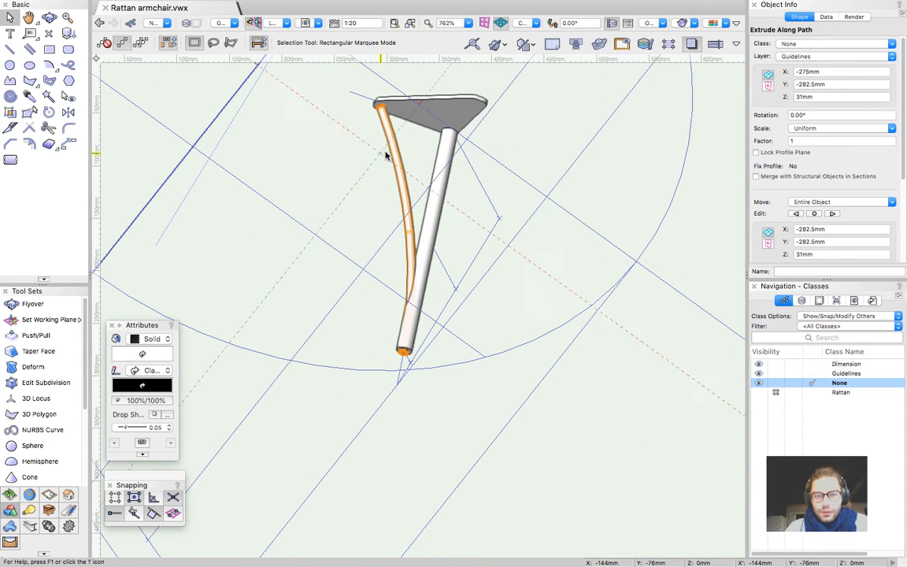
key(Delete)
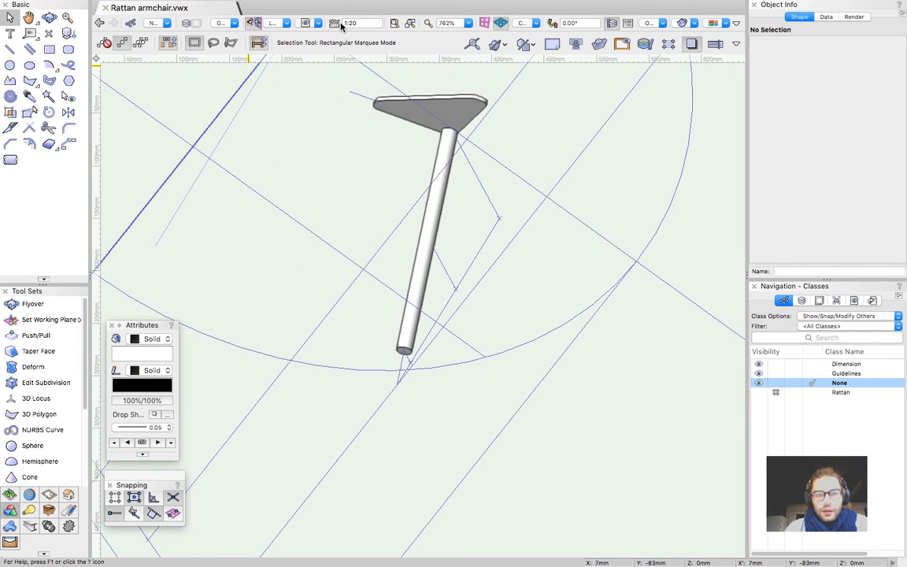
Switch the active plane to the saved working plane that runs through the leg and the top plate
click(287, 23)
click(291, 82)
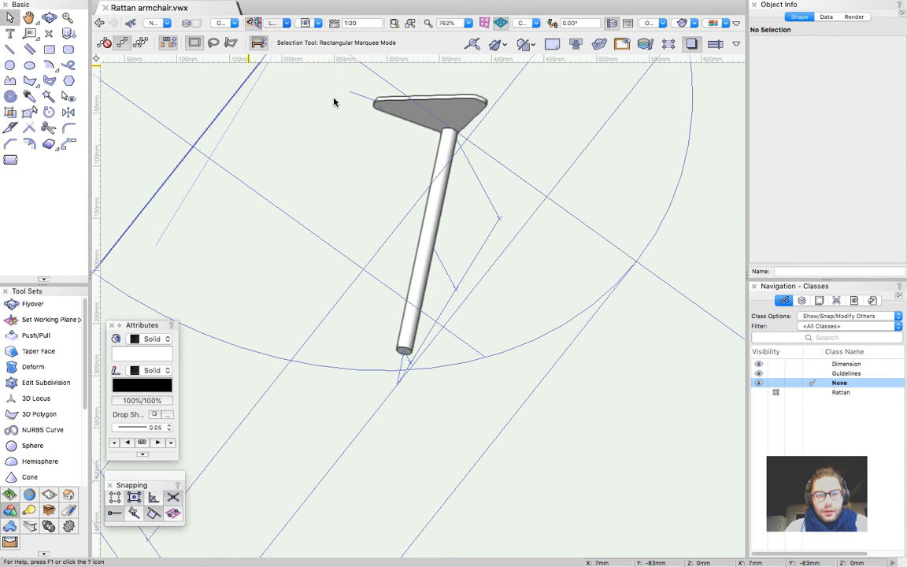
scroll(318, 79, up, 1)
scroll(318, 79, up, 3)
scroll(375, 164, down, 5)
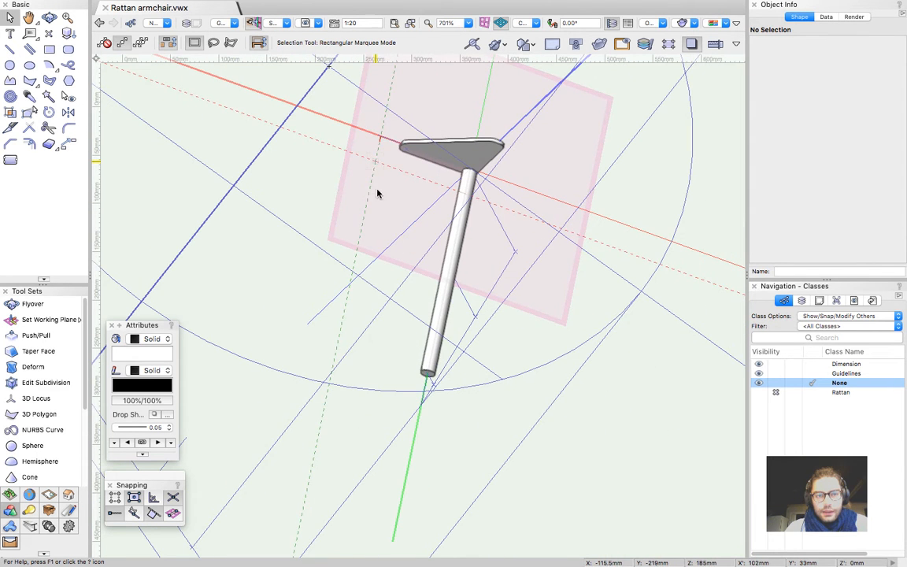
Draw a Bezier polyline from the leg's foot centre, through a control point on the leg's axis, to the locus at the top plate's corner
key(shift+c)
drag(379, 320, 496, 218)
scroll(480, 216, up, 4)
key(p)
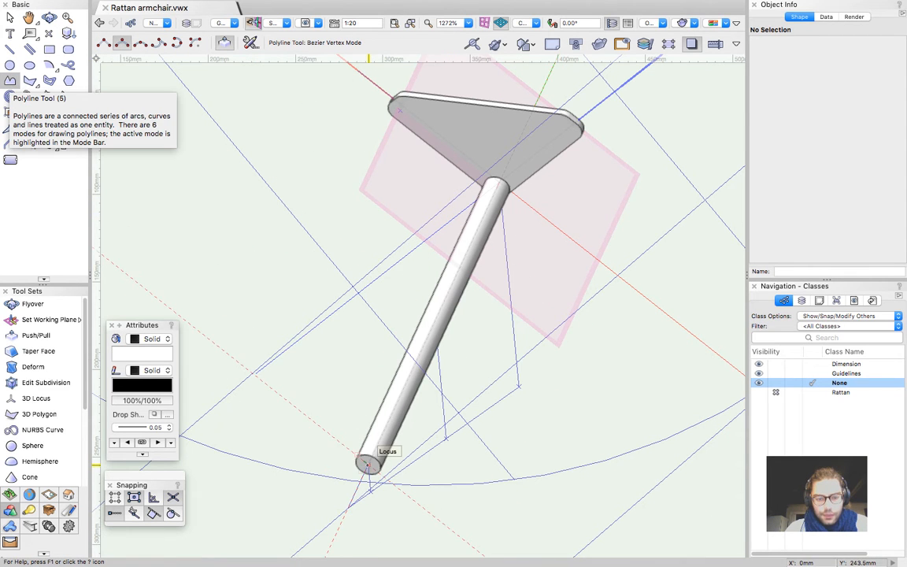
click(368, 464)
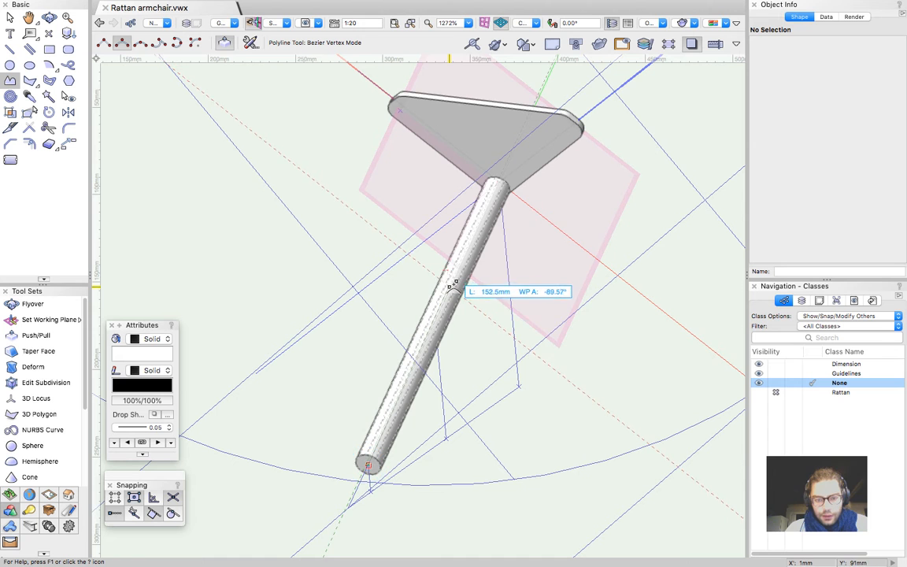
click(434, 320)
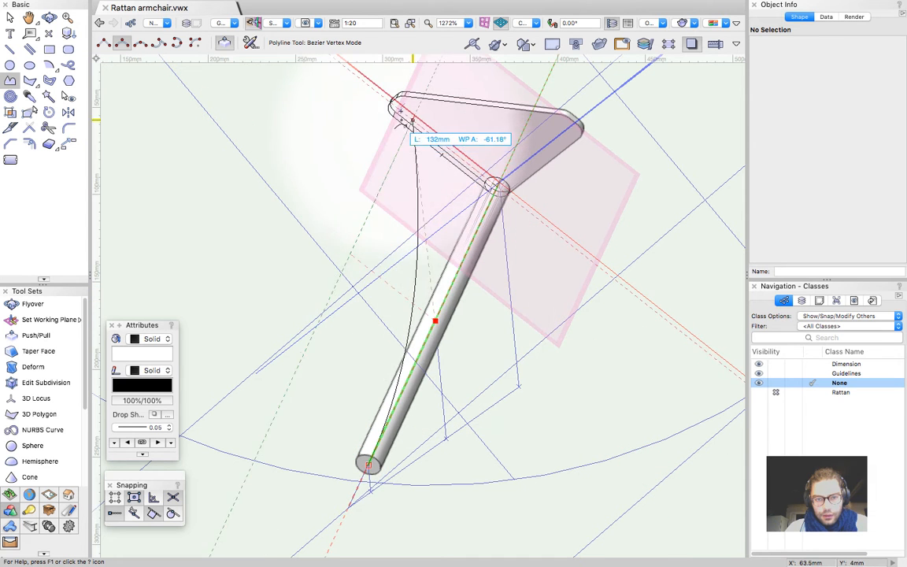
scroll(399, 108, up, 5)
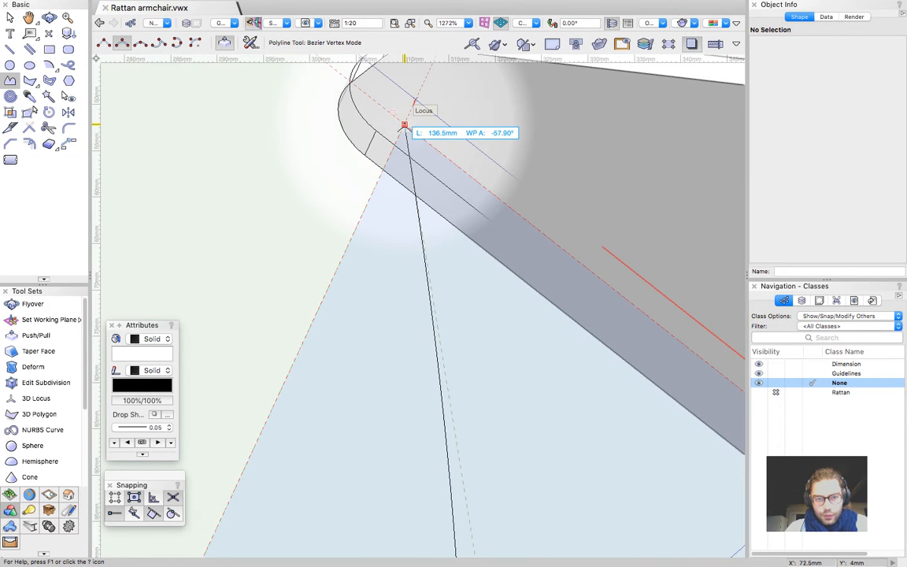
double_click(403, 124)
scroll(333, 131, down, 6)
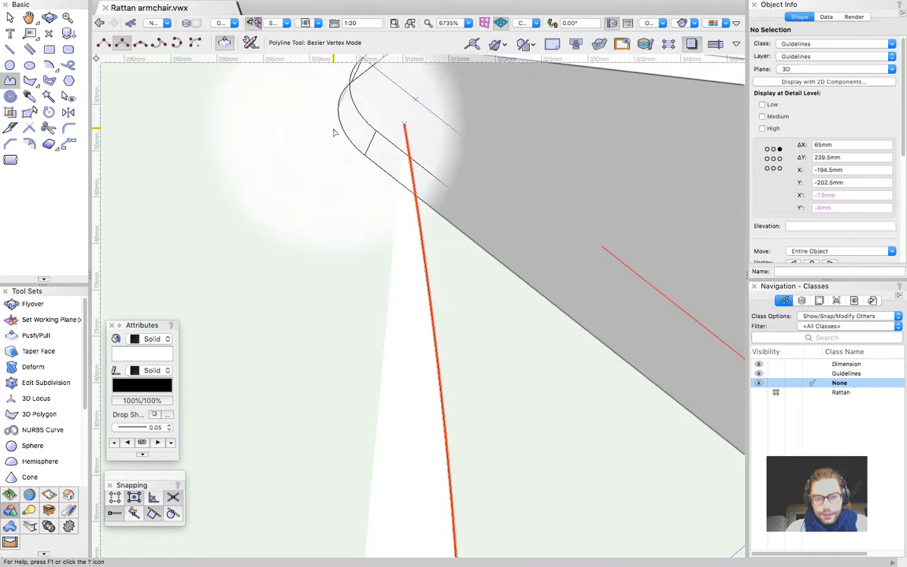
key(x)
Draw a circle with a 4 mm radius beside the leg and select it together with the curved polyline
scroll(313, 180, up, 4)
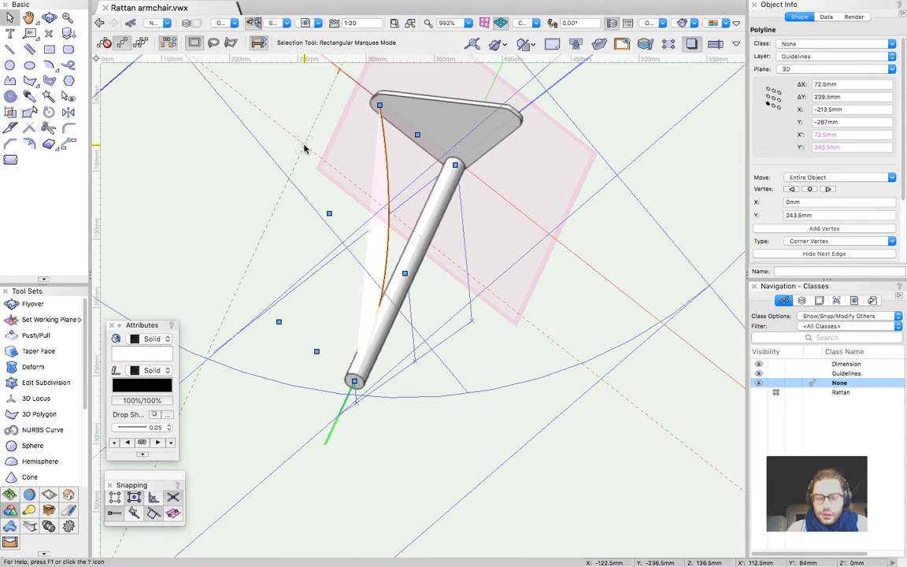
key(6)
click(293, 236)
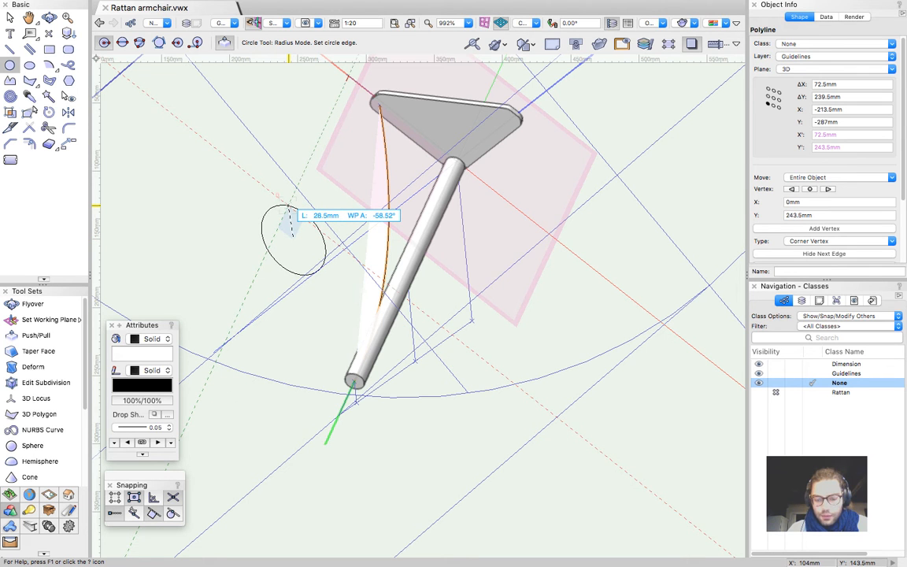
click(295, 239)
key(c)
key(x)
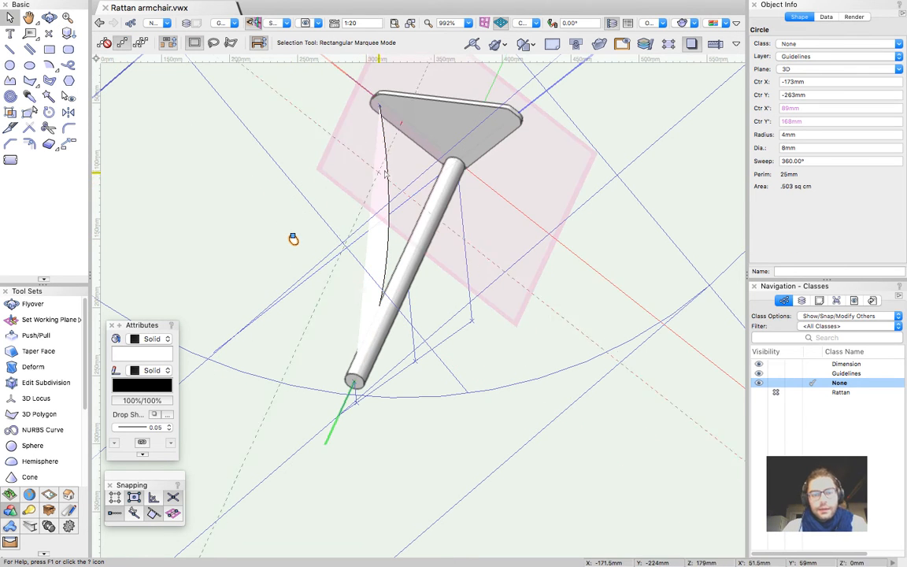
shift+click(386, 168)
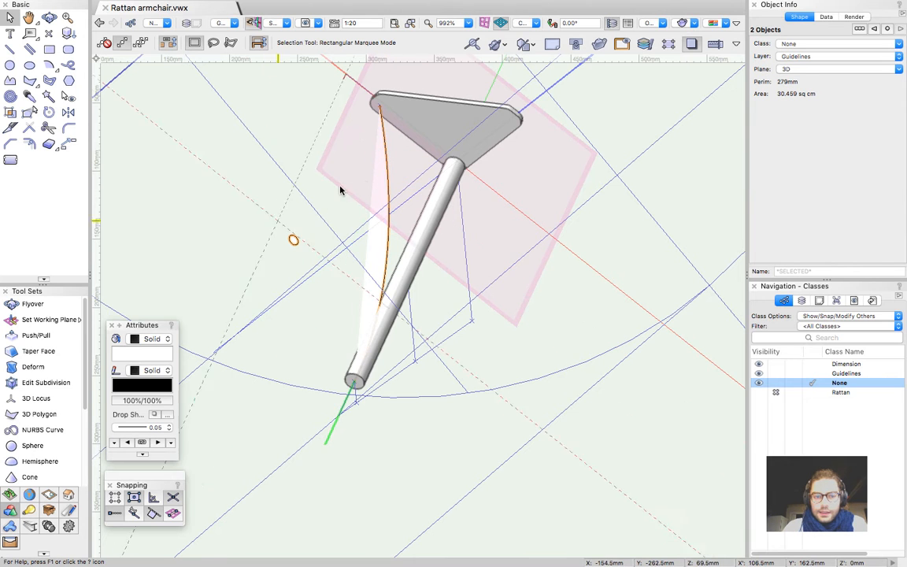
Try extruding the 4 mm radius circle along the curved polyline, and undo the extrusion
click(237, 6)
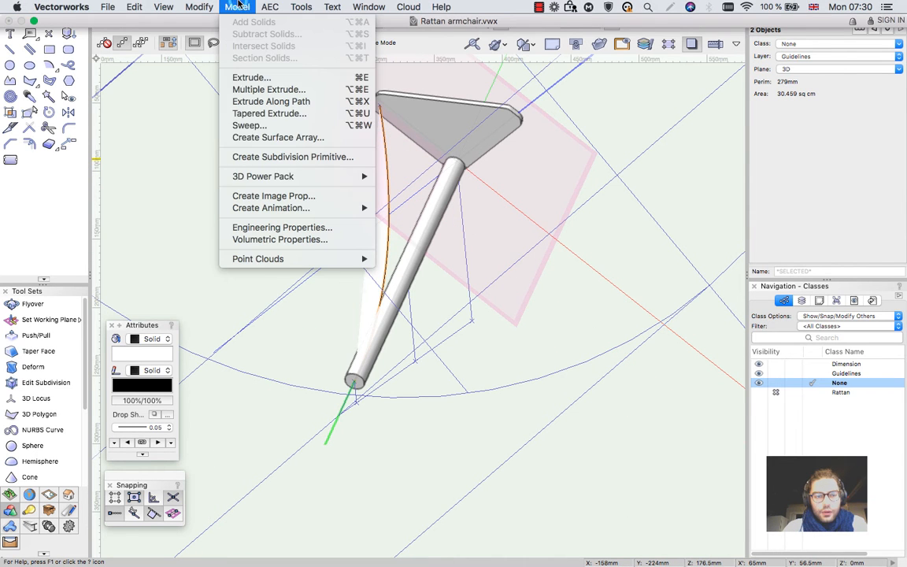
click(283, 101)
key(Return)
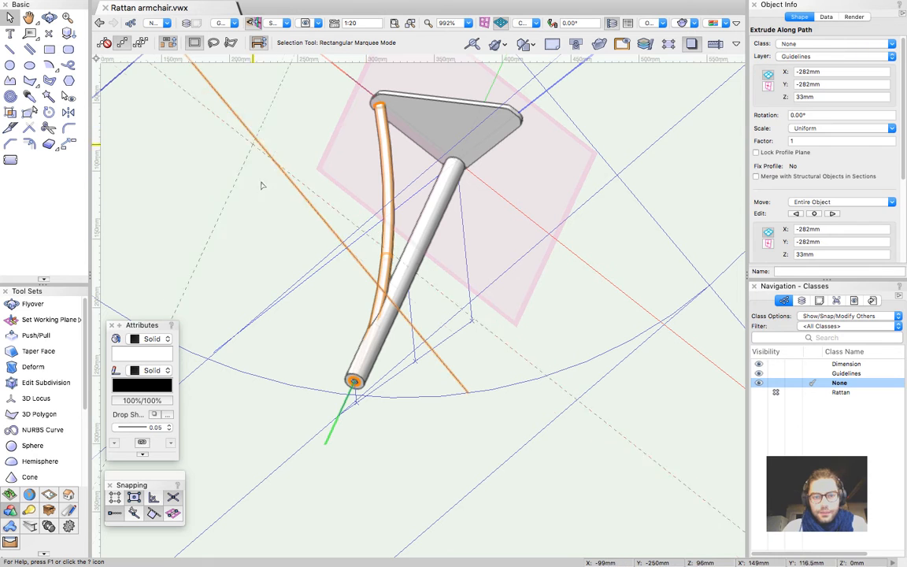
click(248, 224)
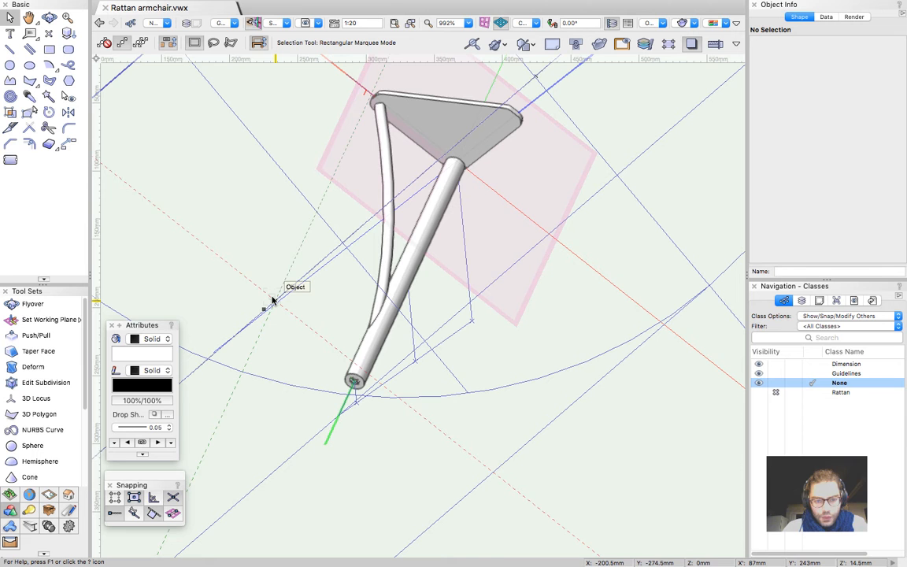
key(super+z)
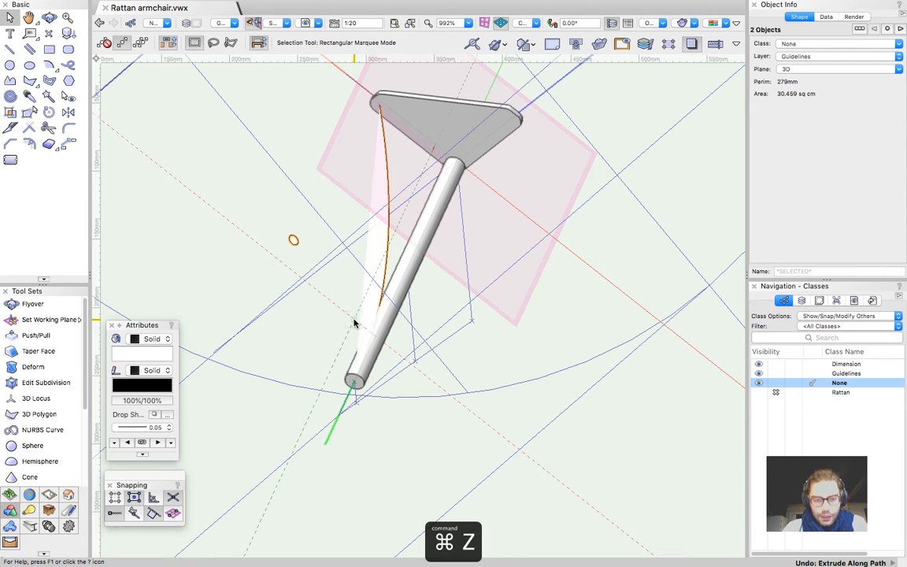
Reshape the curved polyline by moving its foot vertex 3.5 mm off the leg's centre along the working plane's X axis
click(324, 340)
click(387, 255)
key(shift+r)
scroll(334, 360, up, 3)
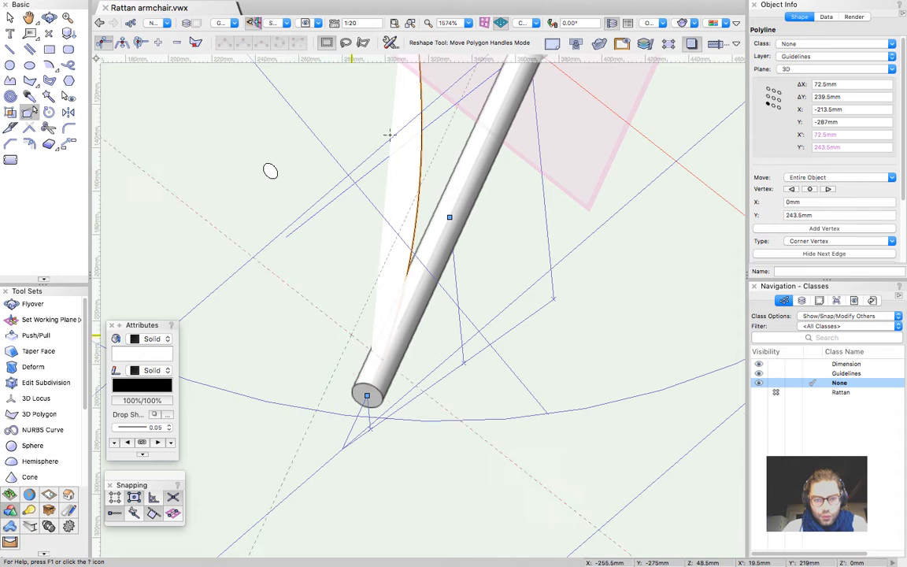
click(122, 44)
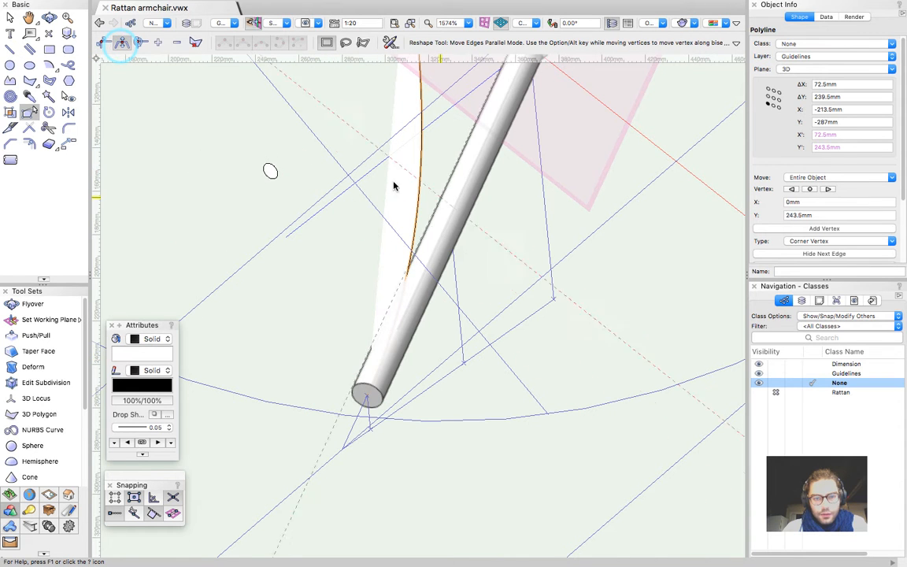
click(102, 42)
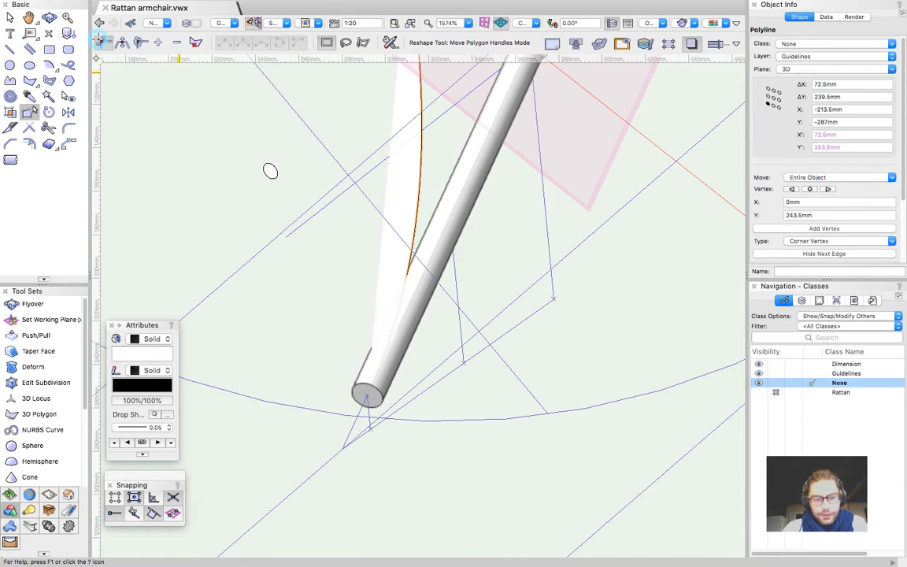
scroll(367, 391, up, 4)
click(359, 394)
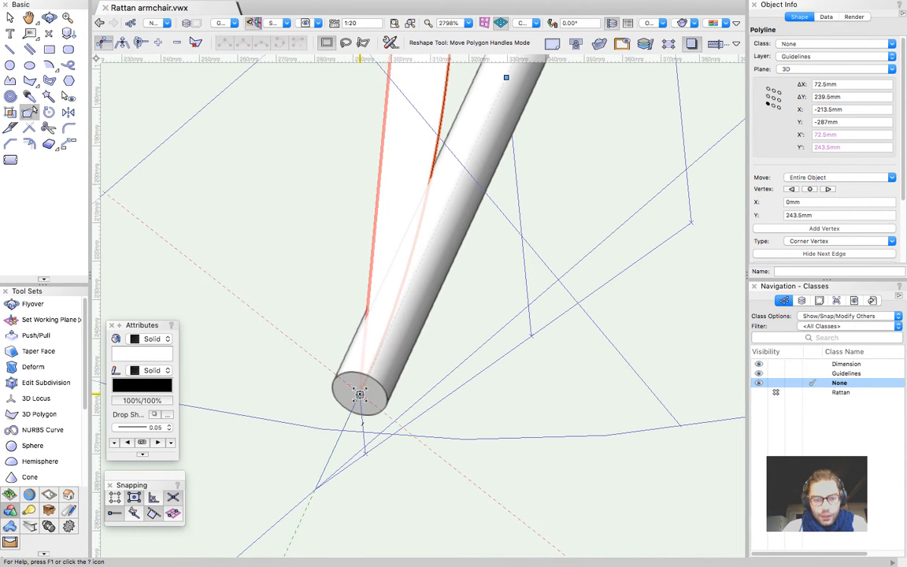
drag(359, 394, 338, 379)
key(Tab)
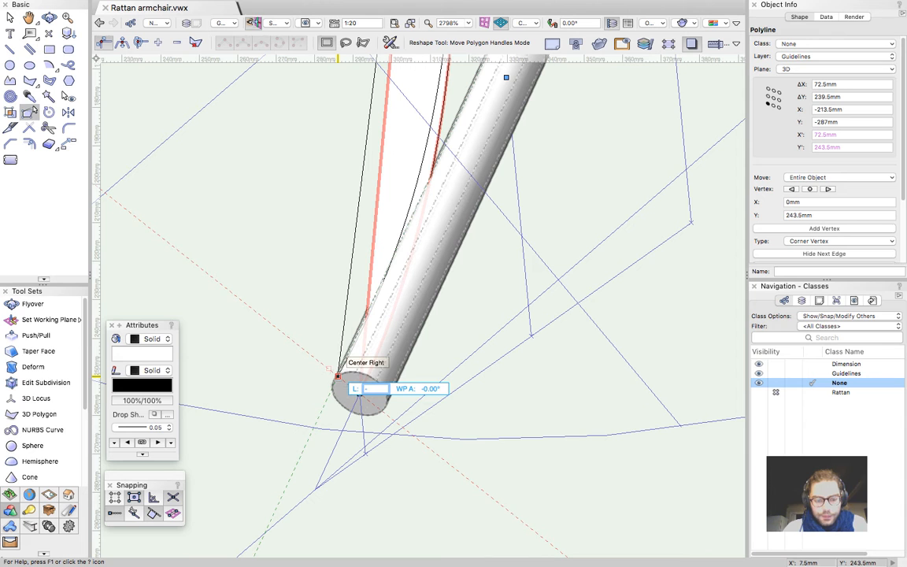
text(-4)
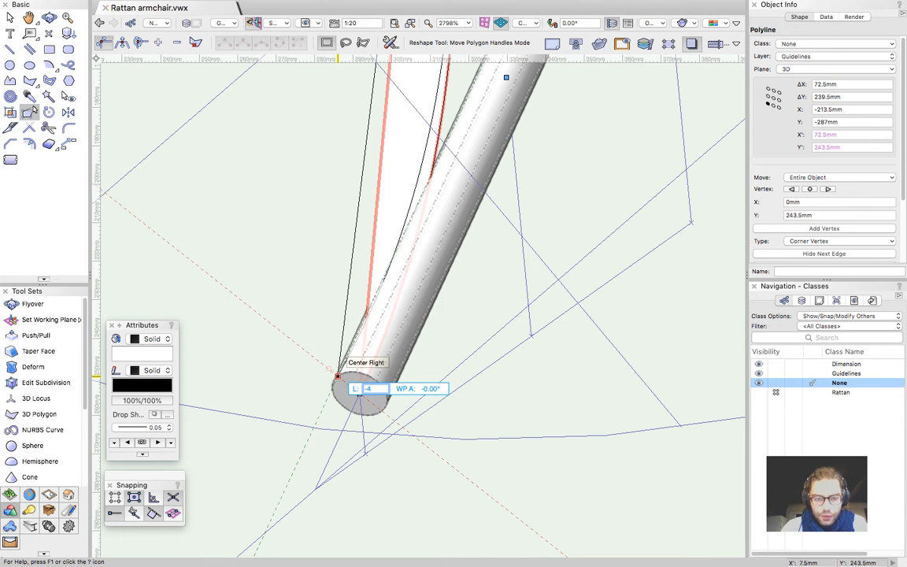
key(Return)
scroll(347, 383, up, 3)
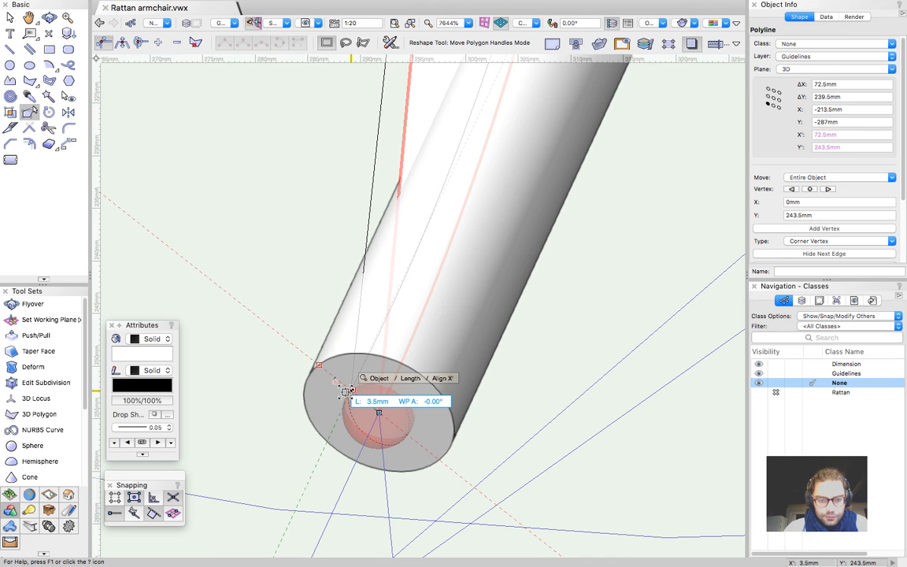
click(346, 390)
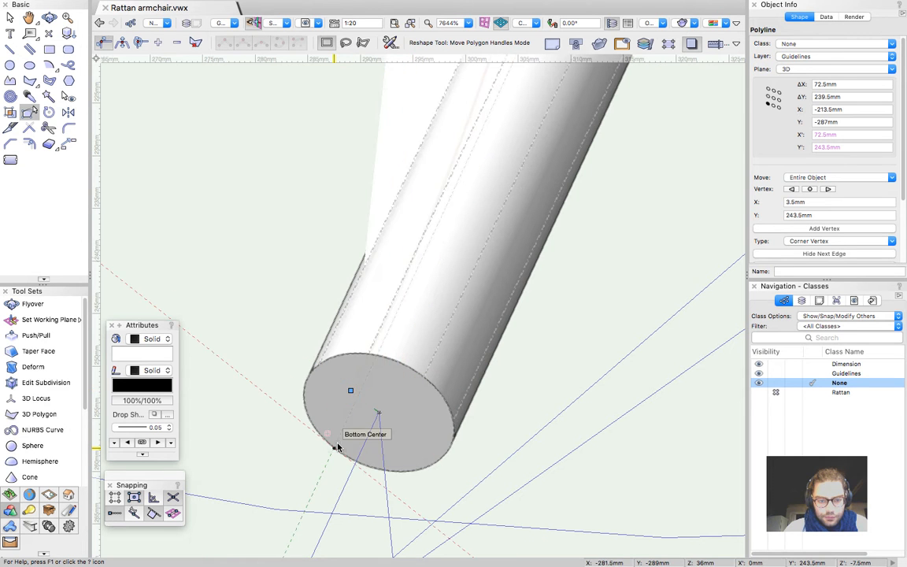
Move the polyline's control point on the leg's axis sideways into line with the shifted foot vertex
scroll(337, 446, down, 2)
scroll(348, 399, down, 4)
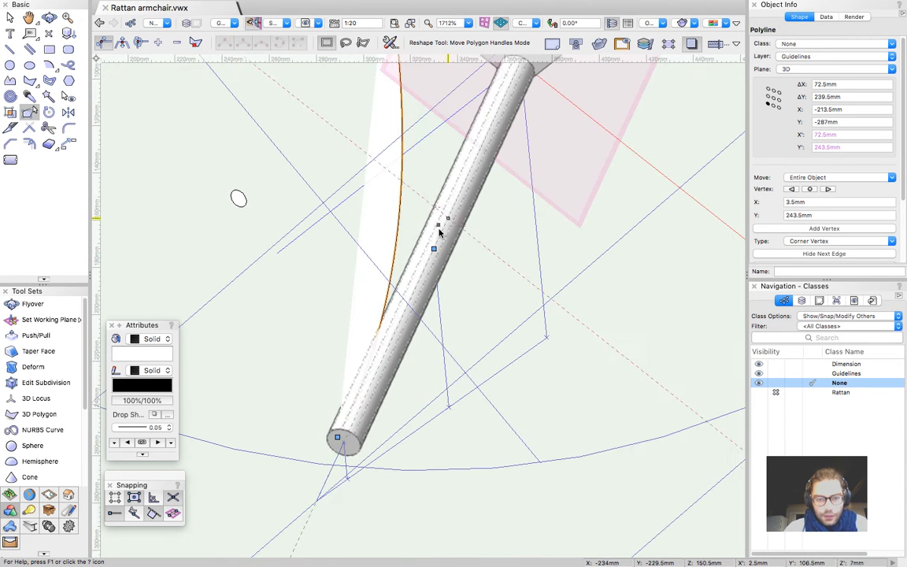
click(434, 249)
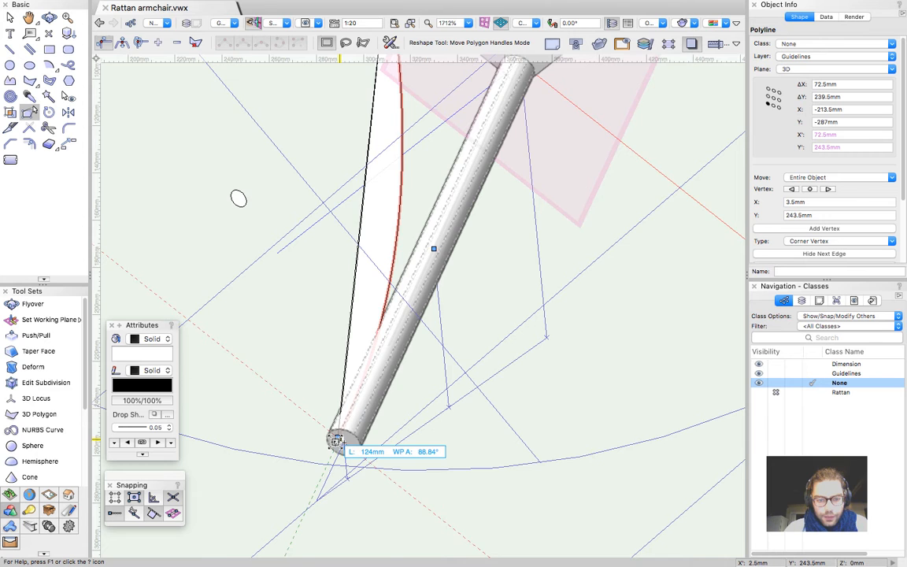
scroll(334, 437, up, 4)
scroll(333, 437, down, 3)
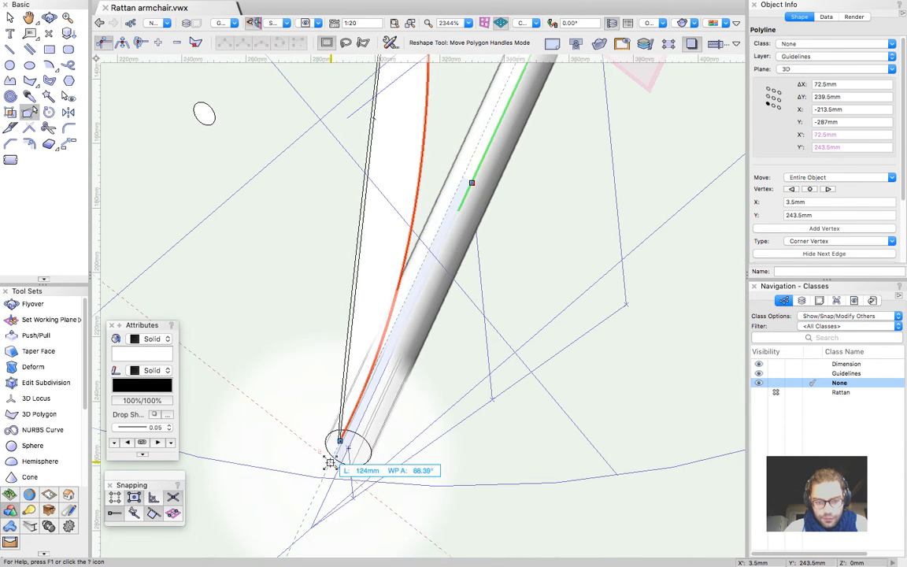
click(336, 444)
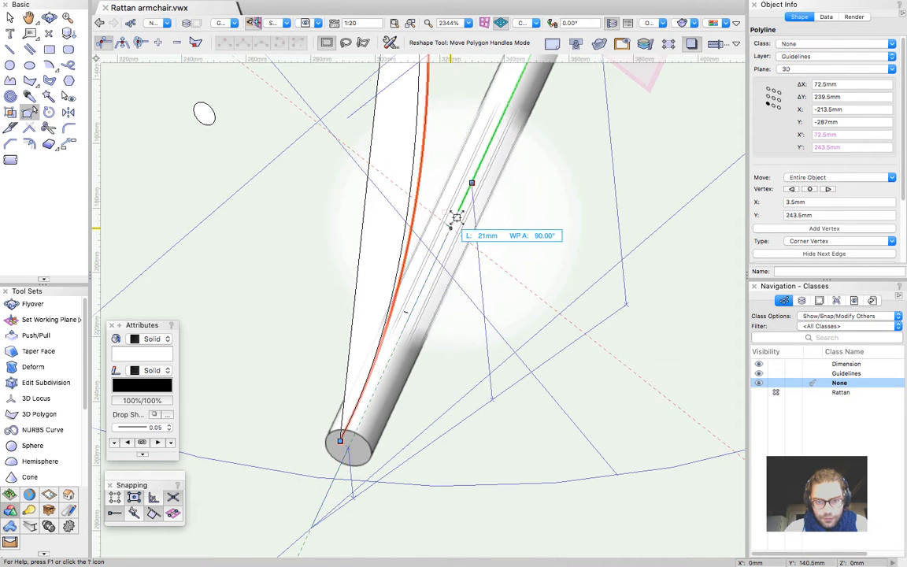
click(461, 177)
scroll(333, 394, down, 1)
key(x)
Extrude the circle along the reshaped polyline with a uniform scale factor of 1 and deselect the result
scroll(371, 307, down, 3)
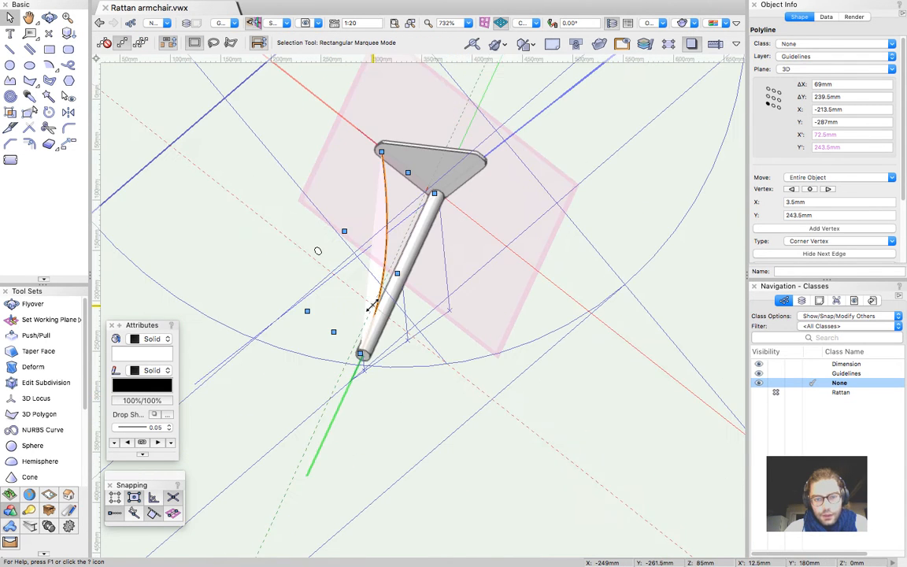
scroll(354, 254, up, 2)
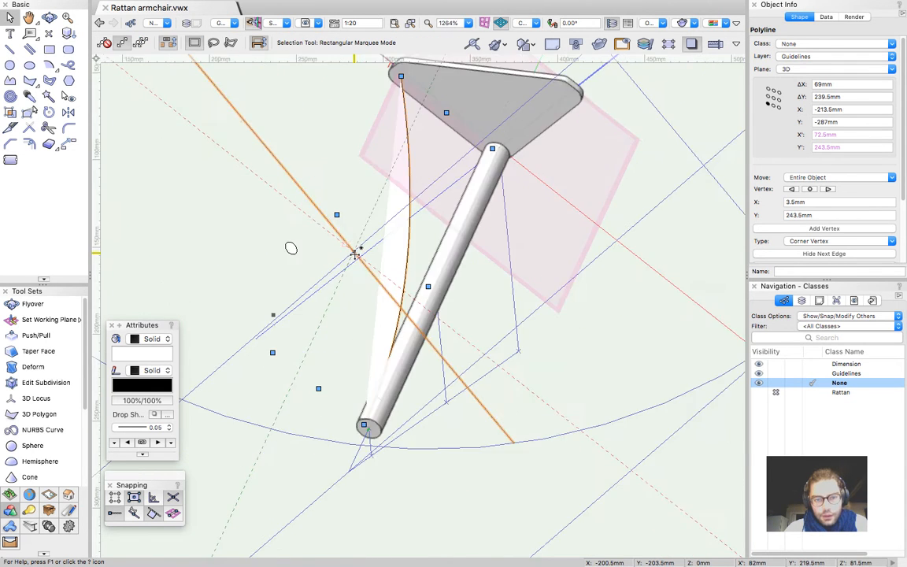
shift+click(290, 249)
key(alt+super+x)
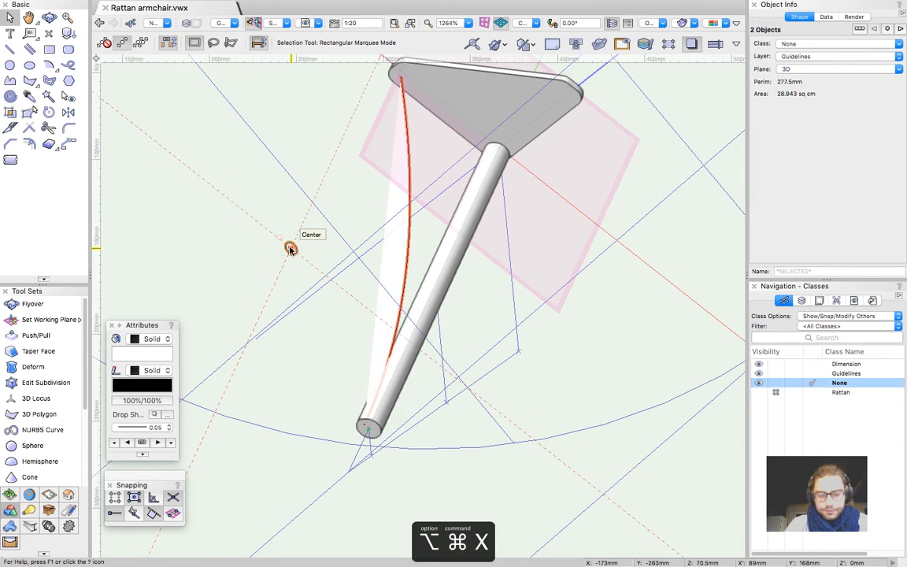
drag(217, 61, 182, 56)
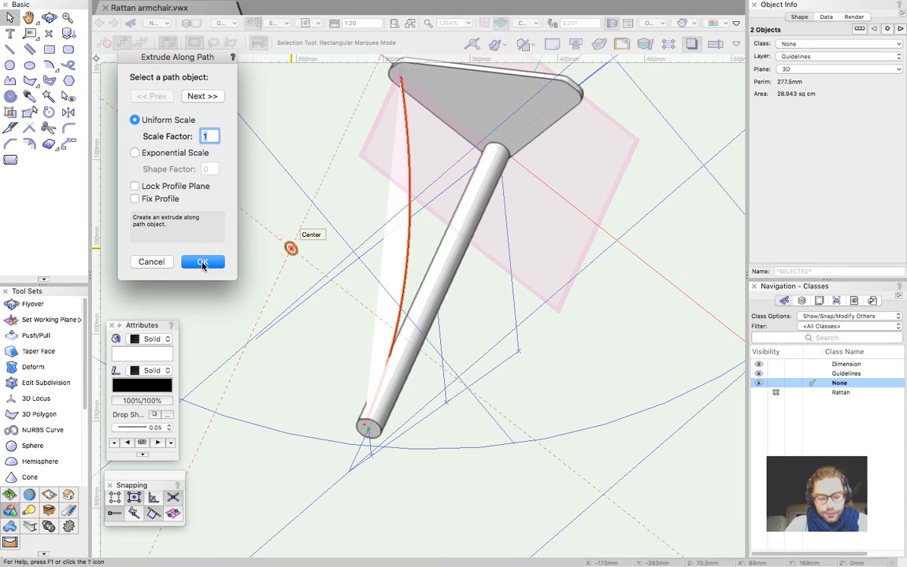
click(202, 264)
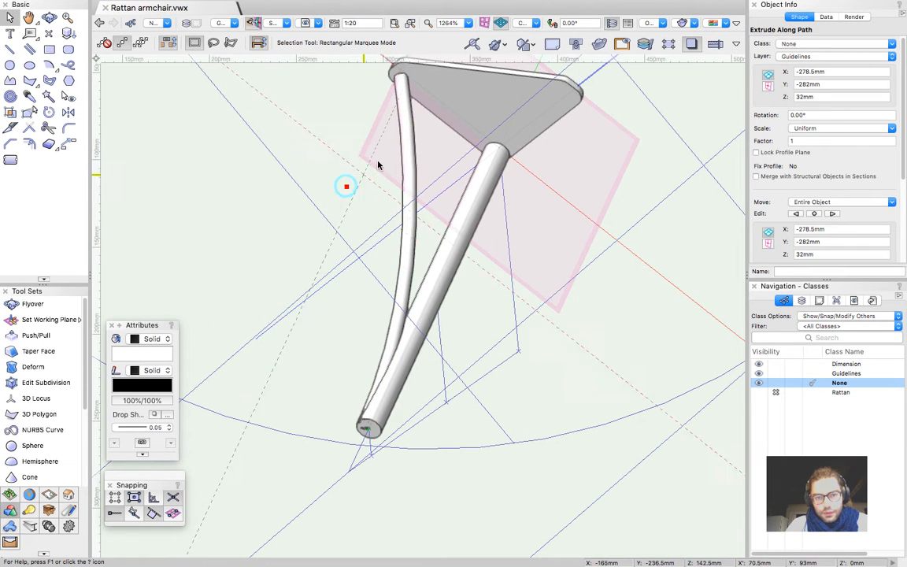
click(345, 189)
Extend the curved brace's upper end through the top plate with Push/Pull in Move Face mode
scroll(349, 431, up, 2)
scroll(349, 431, up, 3)
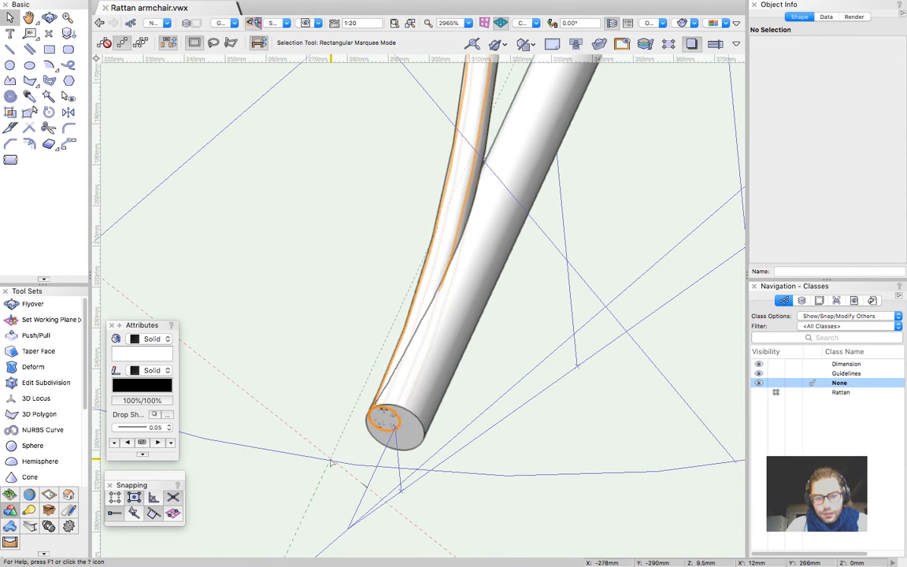
scroll(394, 307, down, 5)
scroll(382, 284, up, 2)
scroll(350, 252, up, 1)
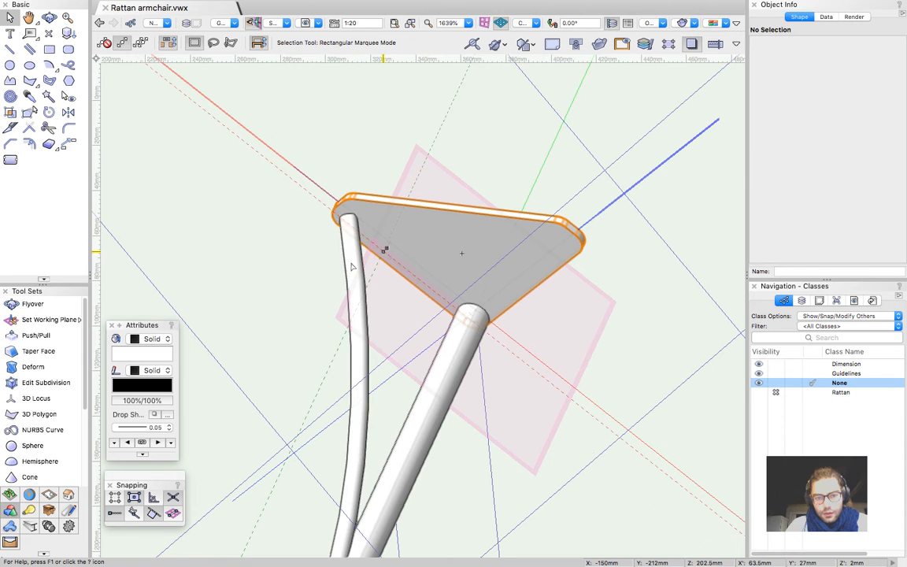
click(349, 232)
scroll(346, 195, up, 5)
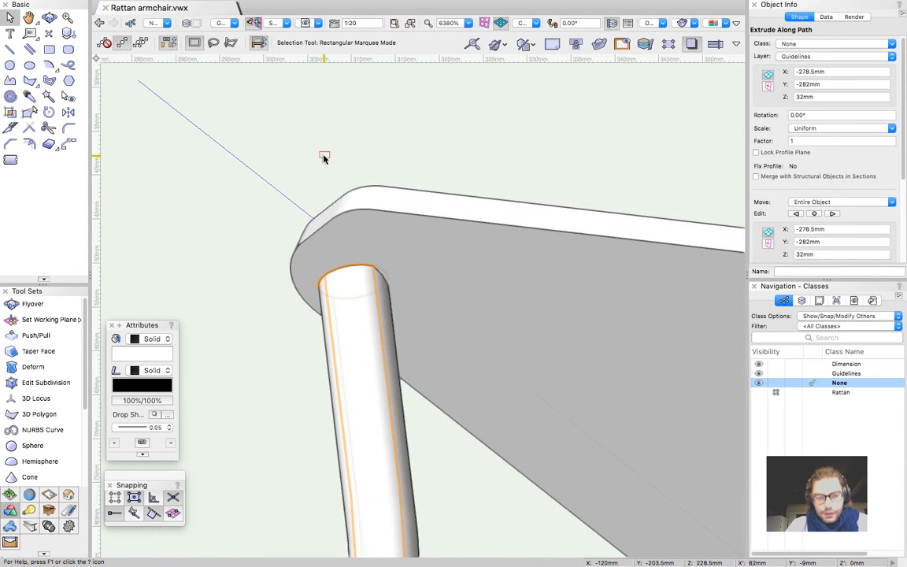
key(shift+p)
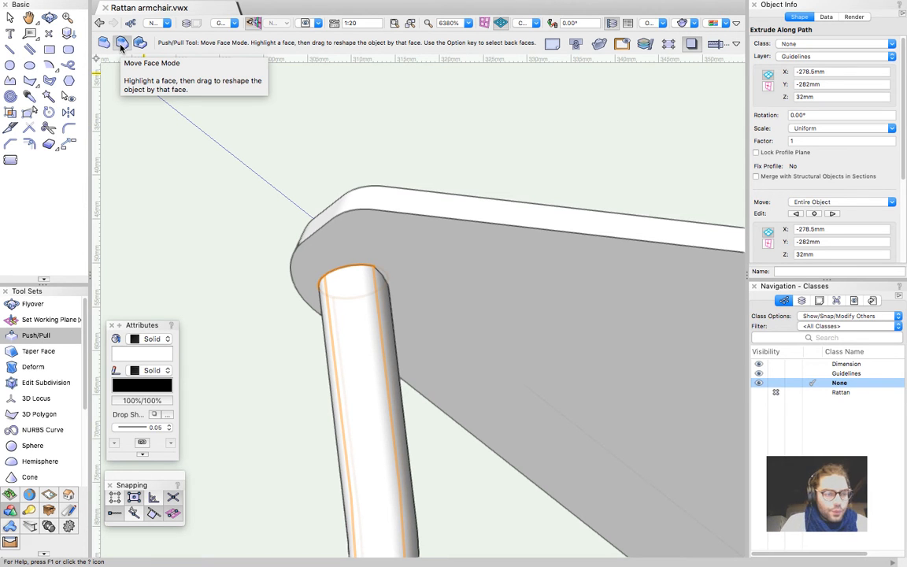
click(120, 43)
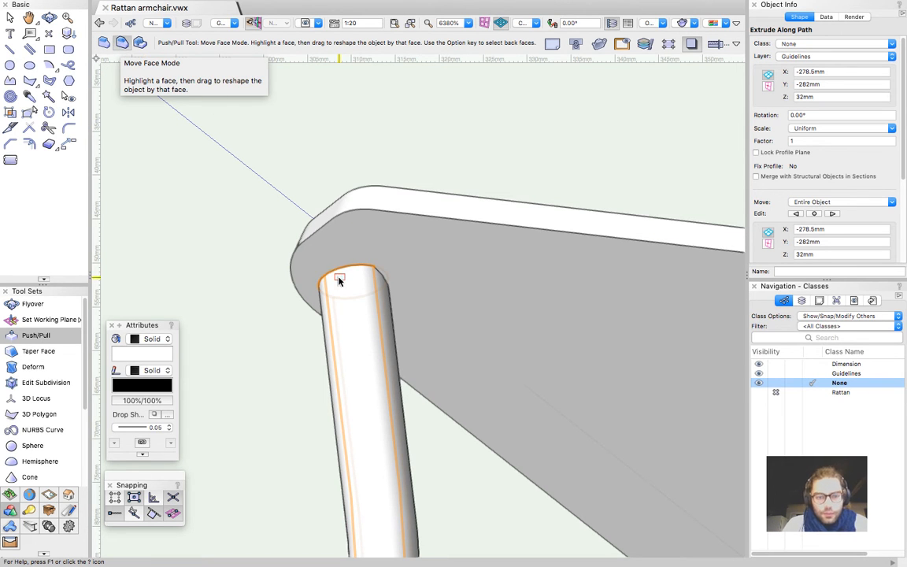
drag(336, 288, 425, 121)
scroll(262, 279, down, 5)
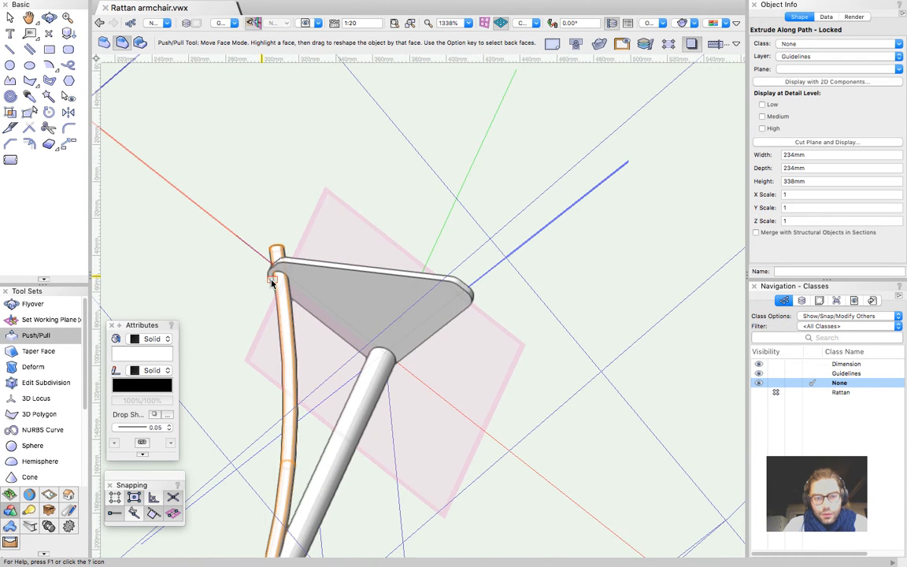
Looking straight at the working plane, trim the brace flush with the top plate's leg-side face using the Split tool's Line Trim mode
click(254, 22)
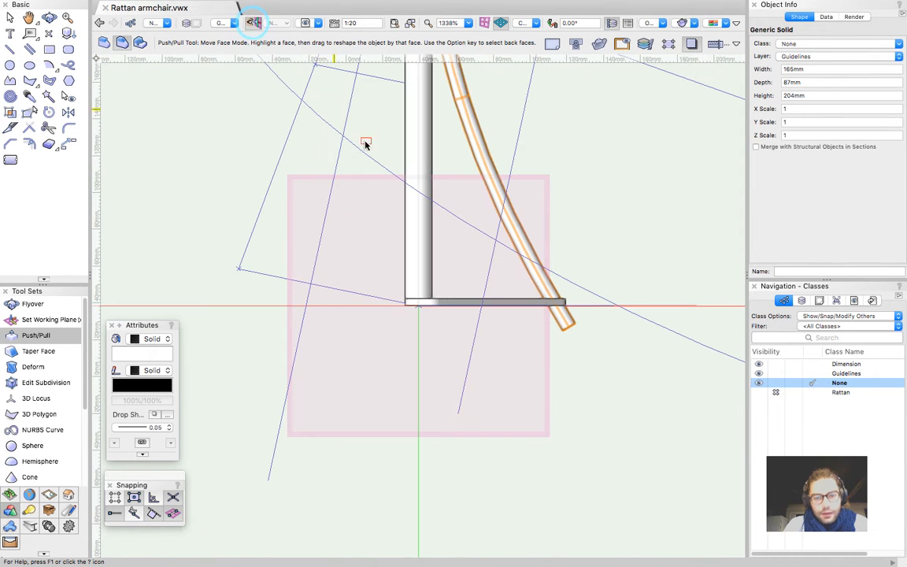
scroll(650, 252, up, 3)
key(l)
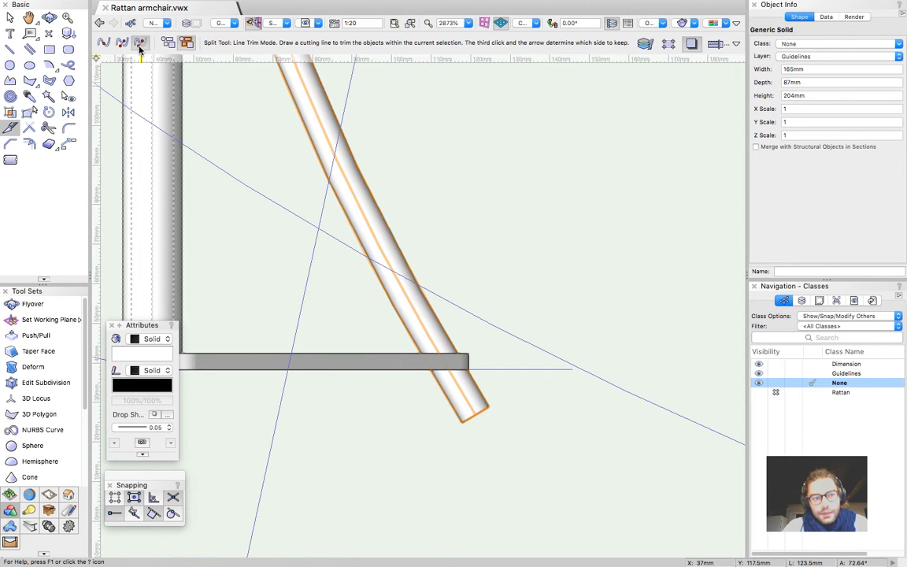
click(363, 353)
click(571, 354)
click(561, 87)
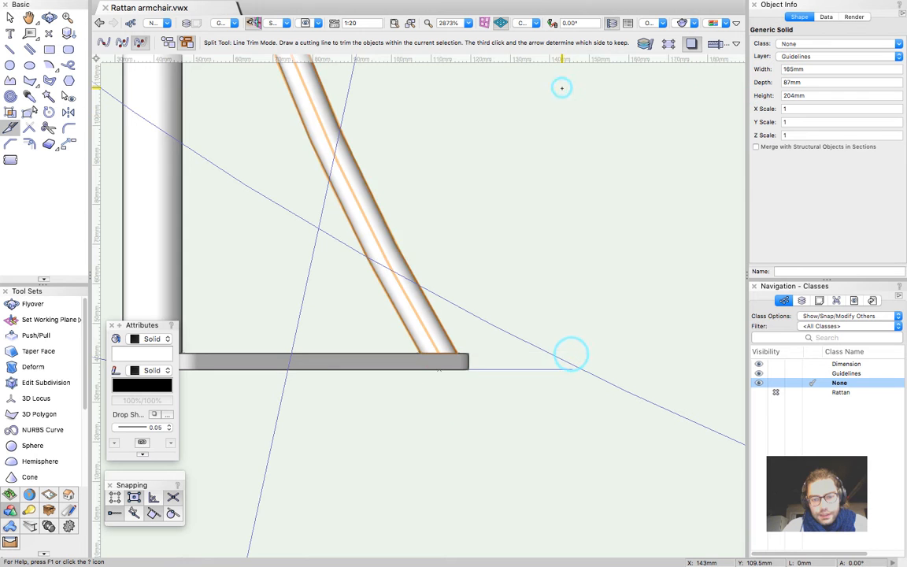
scroll(494, 343, down, 5)
key(x)
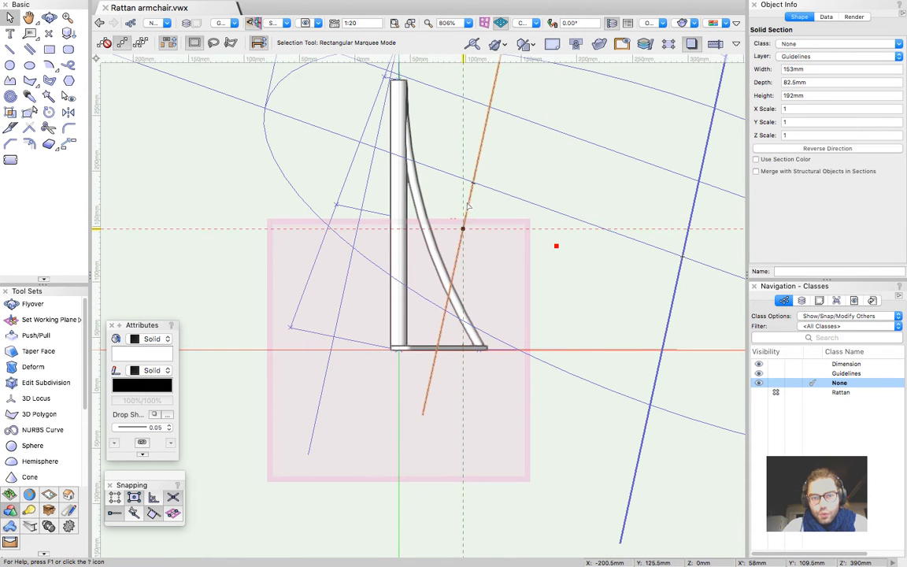
key(x)
Examine how the trimmed brace meets the leg and top plate, stepping back through the previous views to the angled 3D view
scroll(411, 71, up, 6)
scroll(411, 71, down, 5)
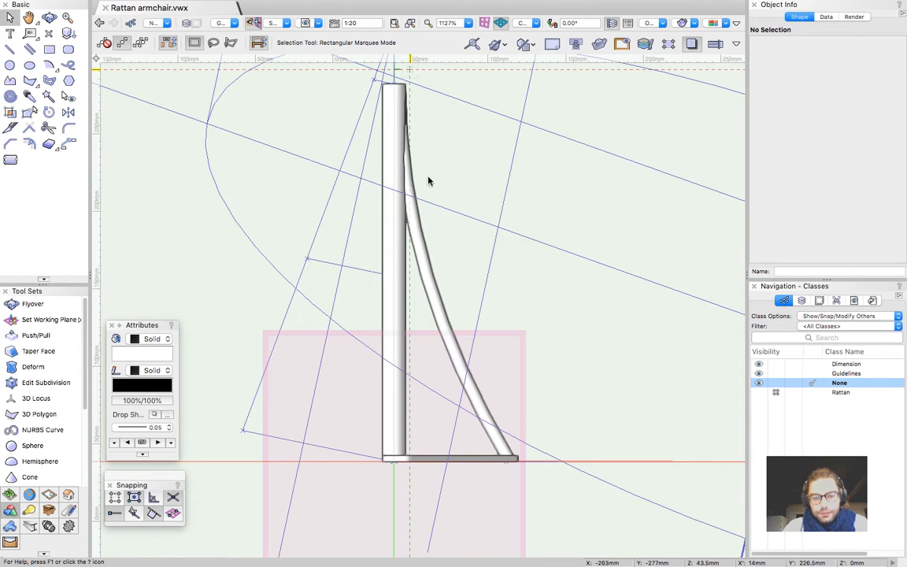
scroll(431, 227, down, 1)
key(super+less)
key(super+less)
key(super+less)
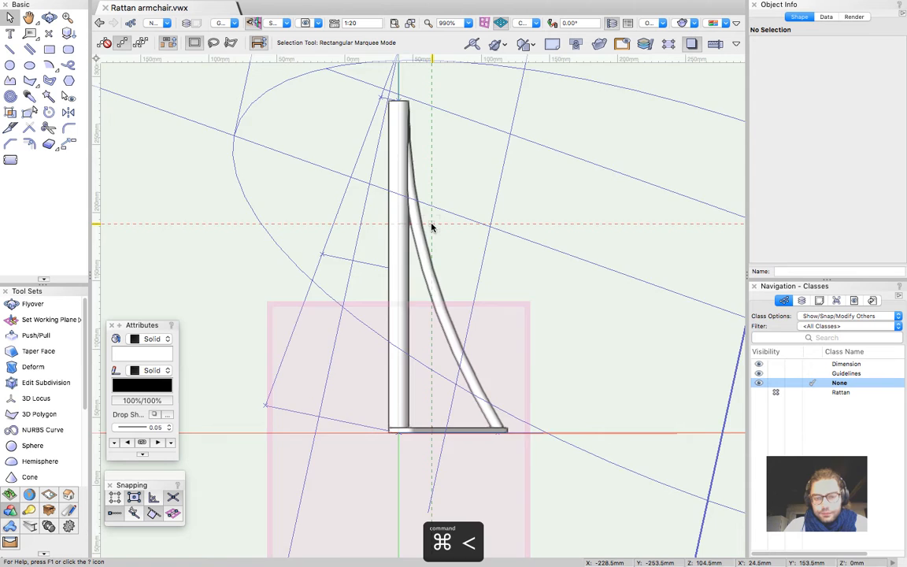
key(super+less)
key(super+less)
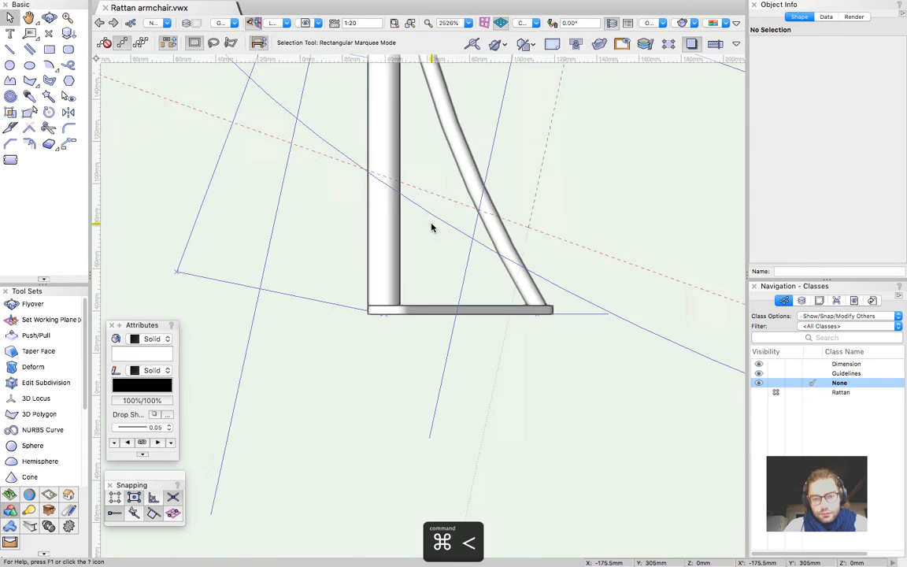
key(super+less)
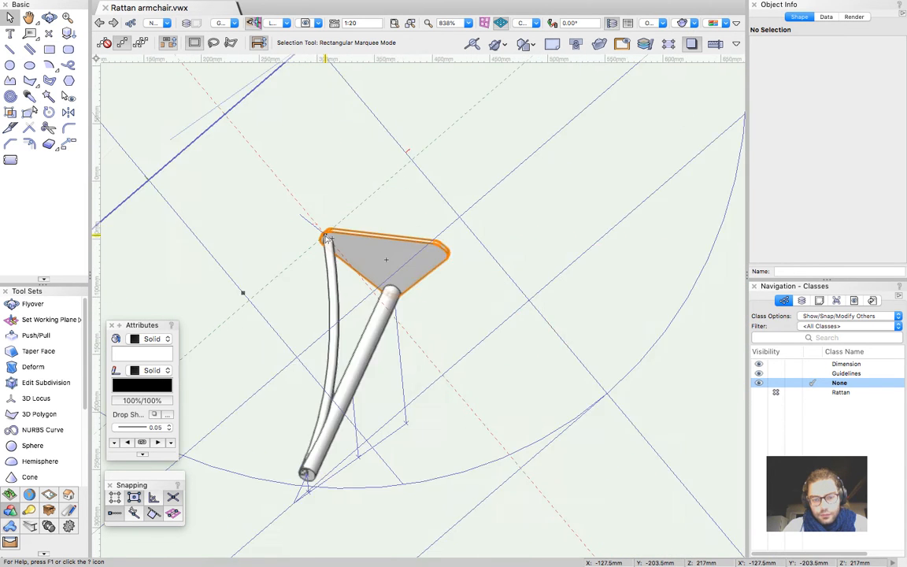
Select the curved brace, activate the saved working plane Supports 3 and look straight at it
click(329, 274)
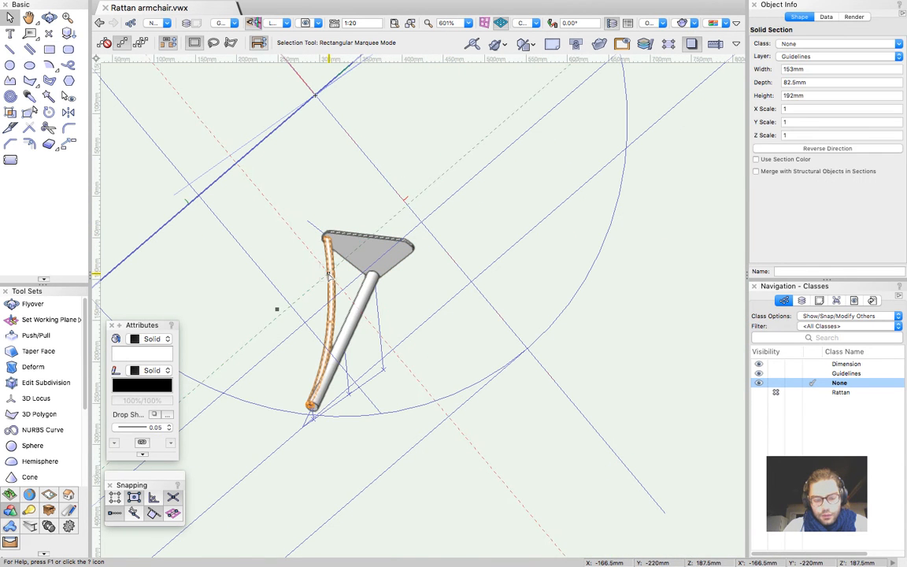
shift+click(411, 244)
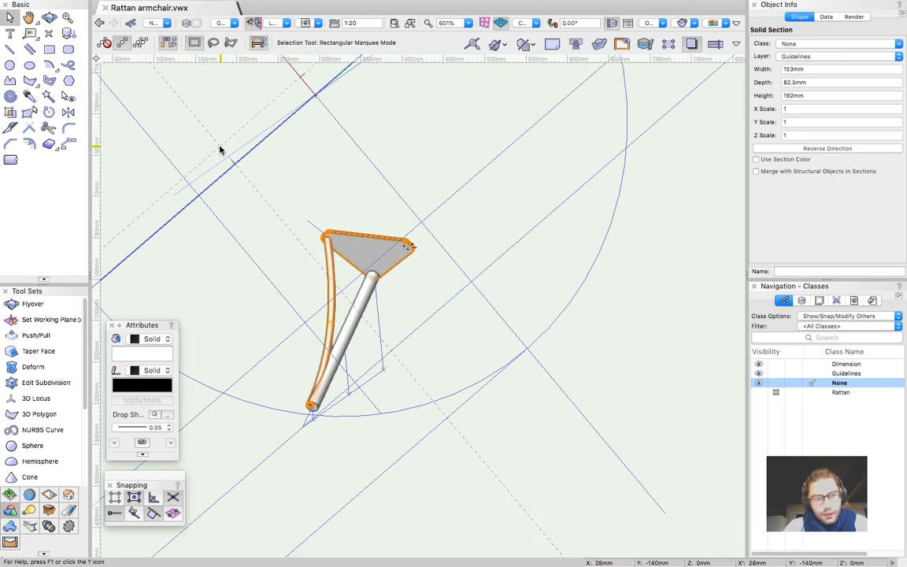
click(271, 23)
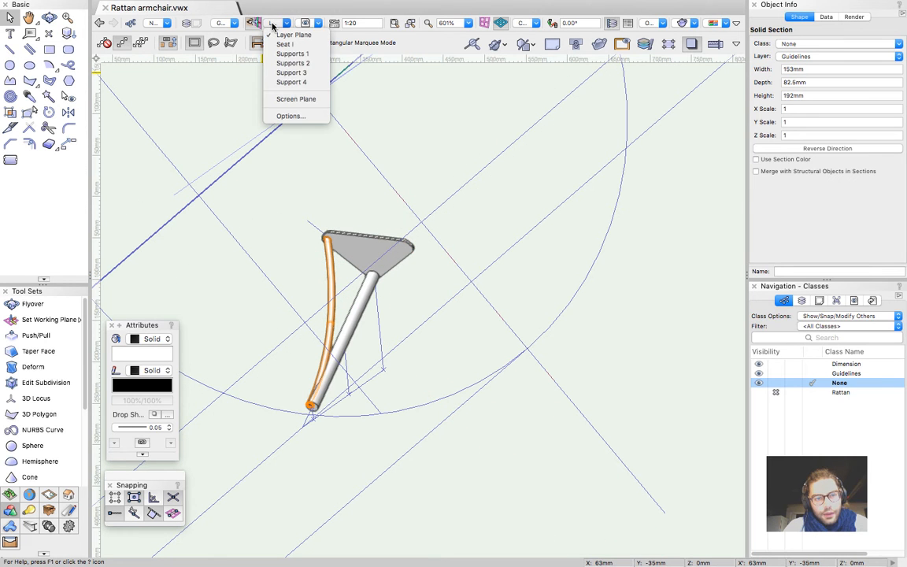
click(302, 75)
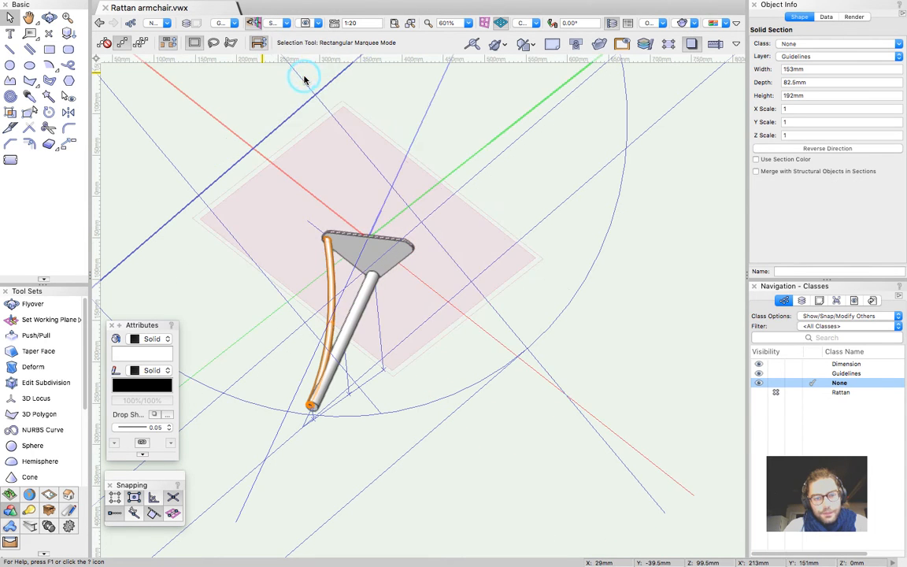
click(305, 23)
click(255, 23)
scroll(446, 339, up, 4)
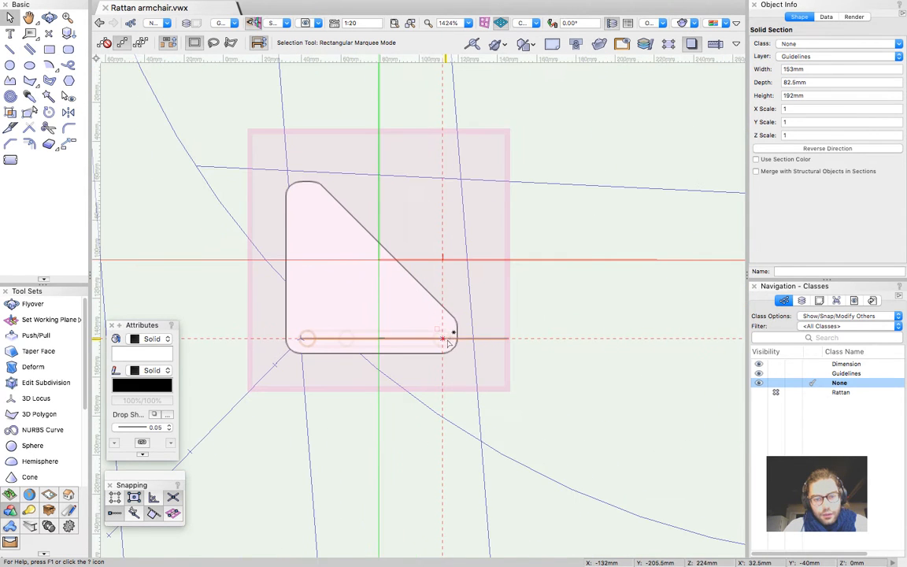
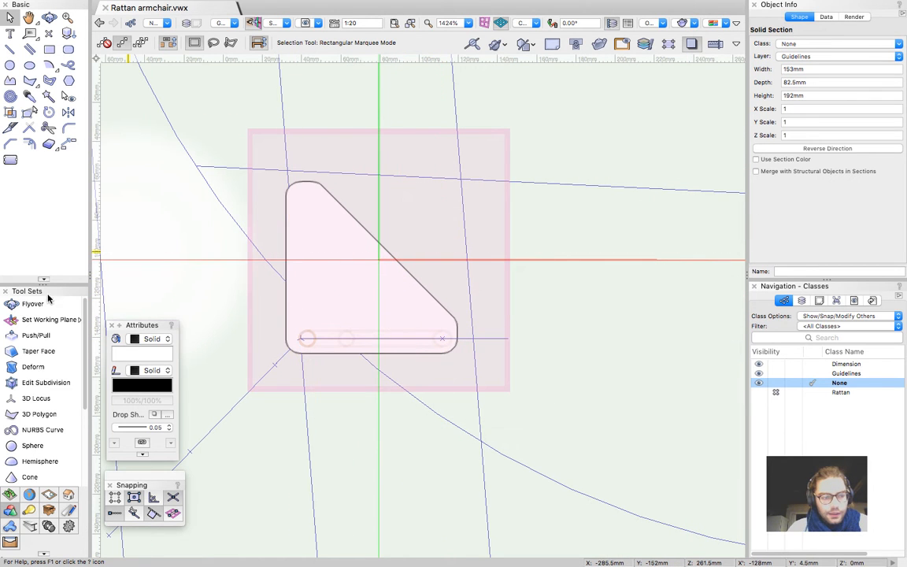
Mirror a duplicate of the brace across a 45° axis starting at the leg-side corner of the triangular top plate, and deselect it
click(69, 113)
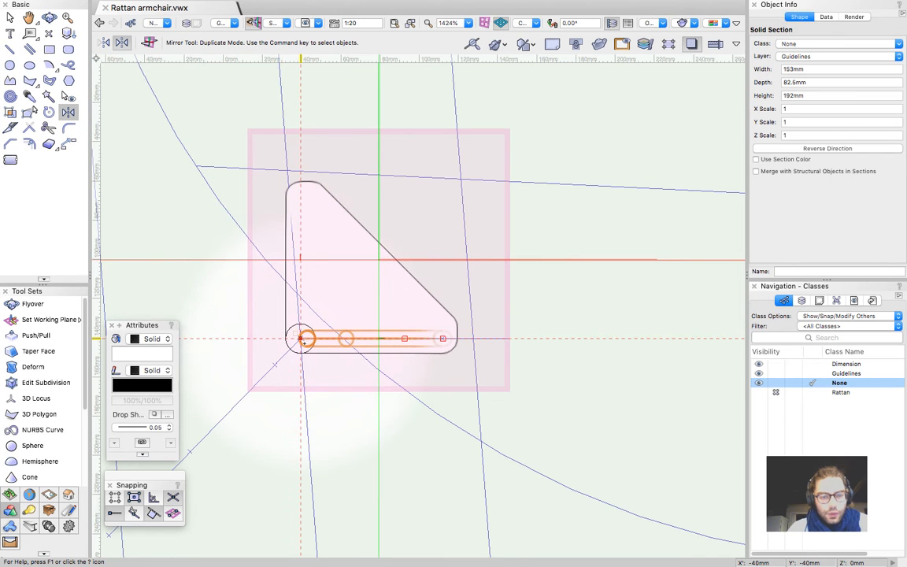
click(299, 339)
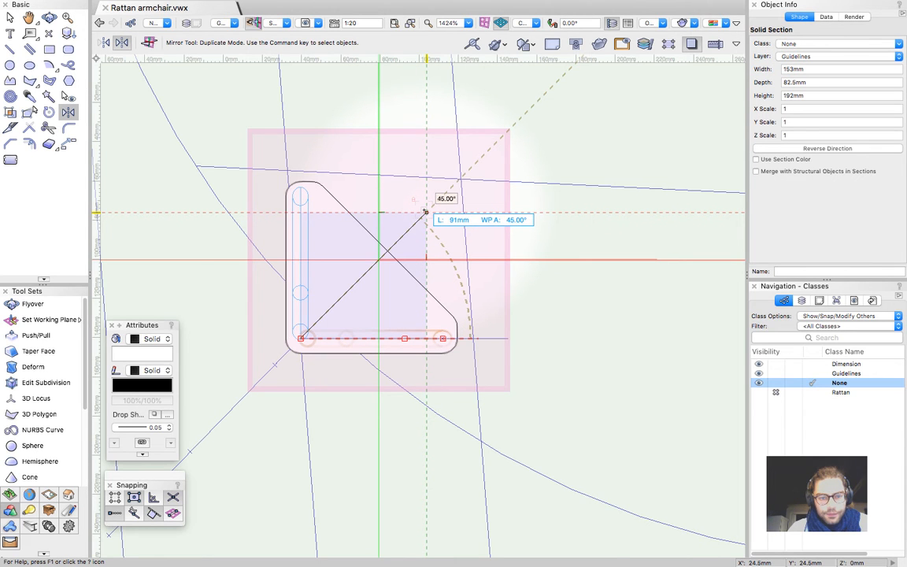
click(426, 212)
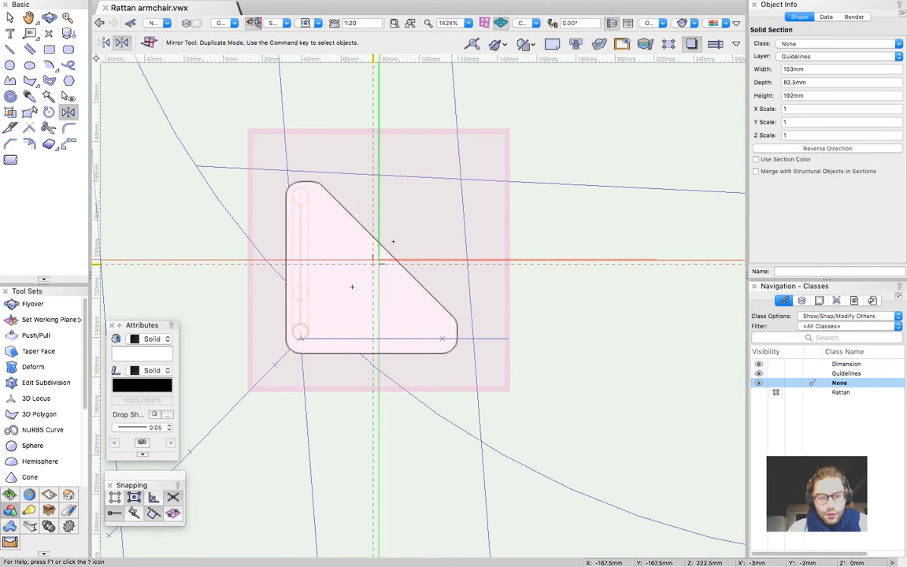
click(300, 339)
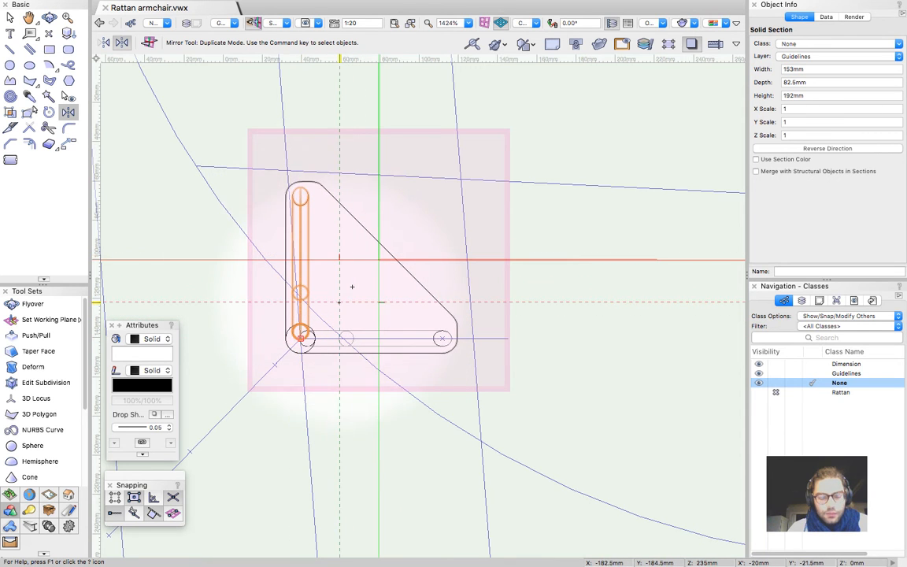
click(10, 17)
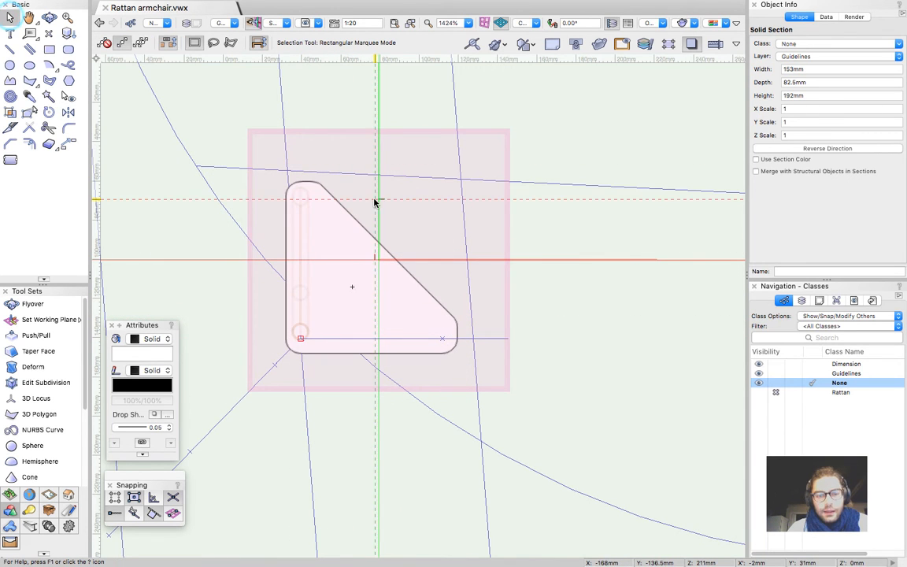
click(538, 324)
Examine the leg with both braces in 3D, and study the leg ends in the chair's reference photo in plan view
super+middle_drag(420, 366, 694, 44)
scroll(507, 202, down, 2)
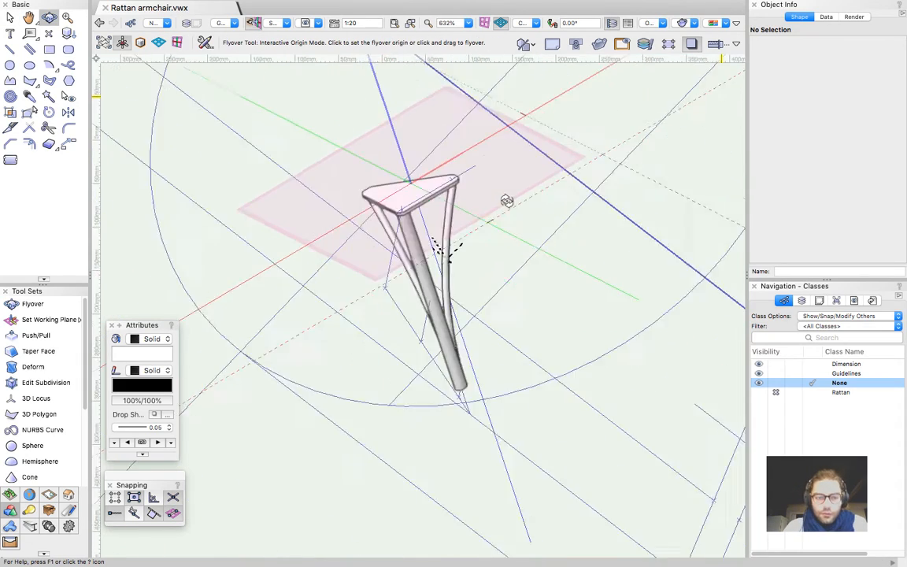
drag(507, 202, 419, 279)
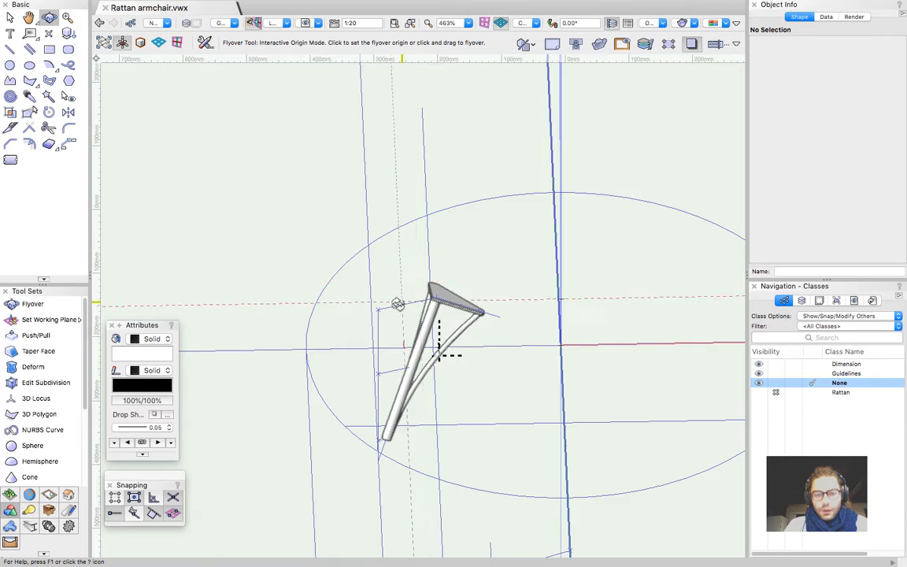
key(super+5)
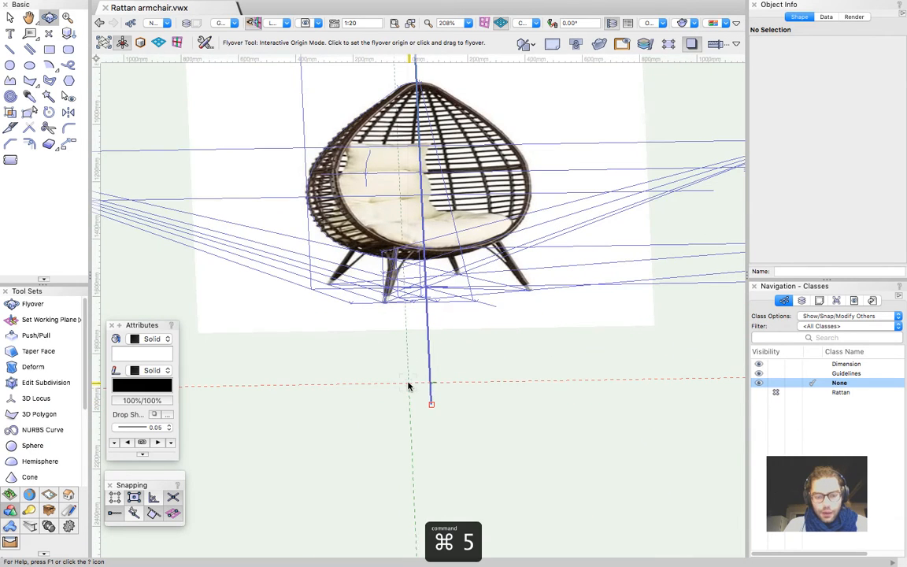
key(x)
scroll(380, 394, up, 5)
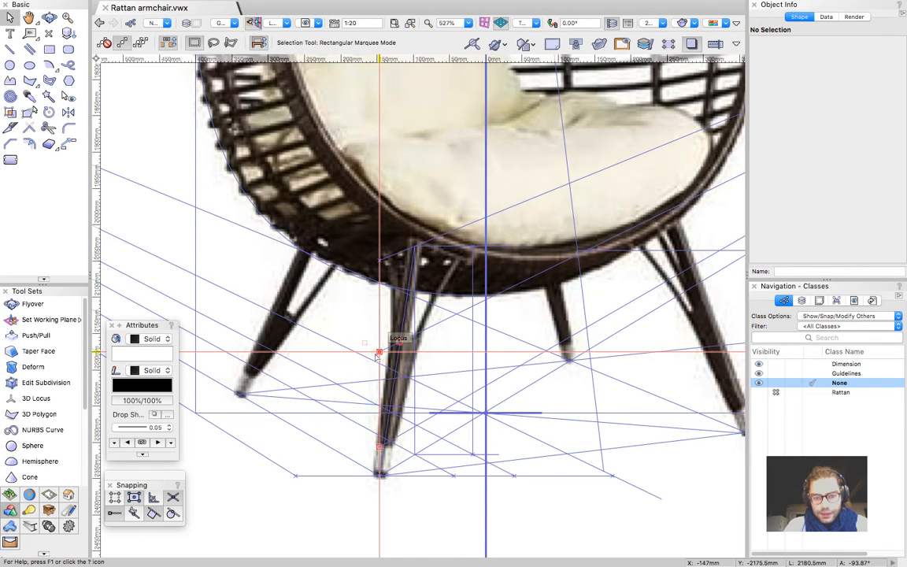
scroll(376, 356, down, 10)
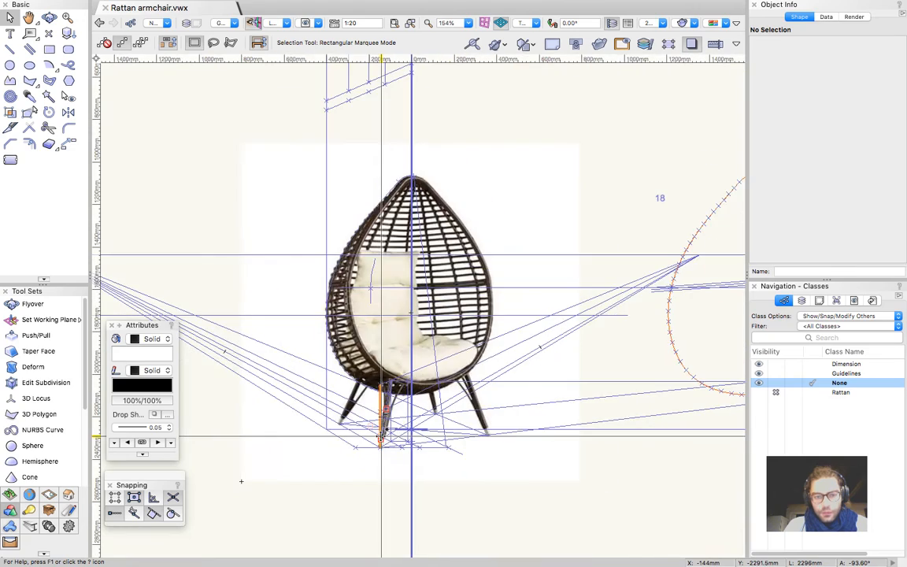
scroll(374, 437, up, 8)
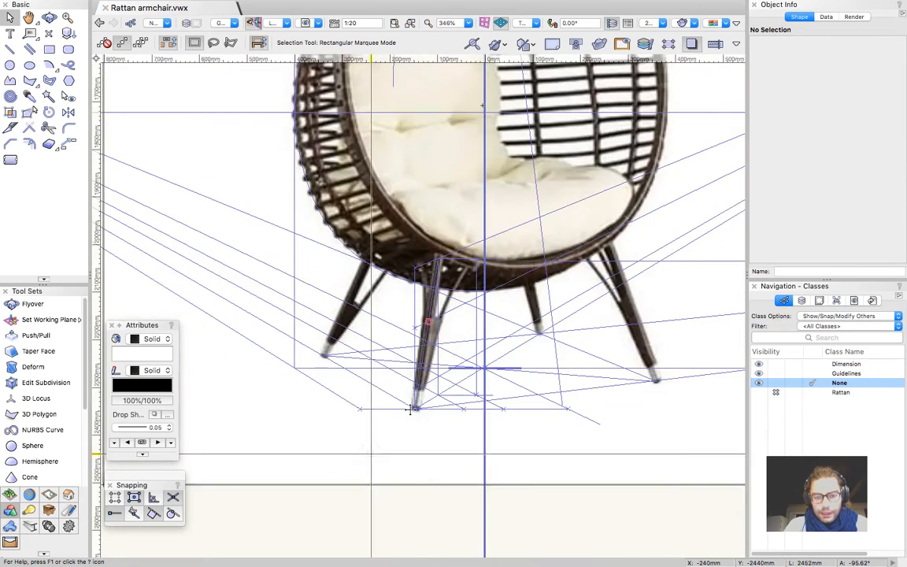
scroll(438, 344, up, 4)
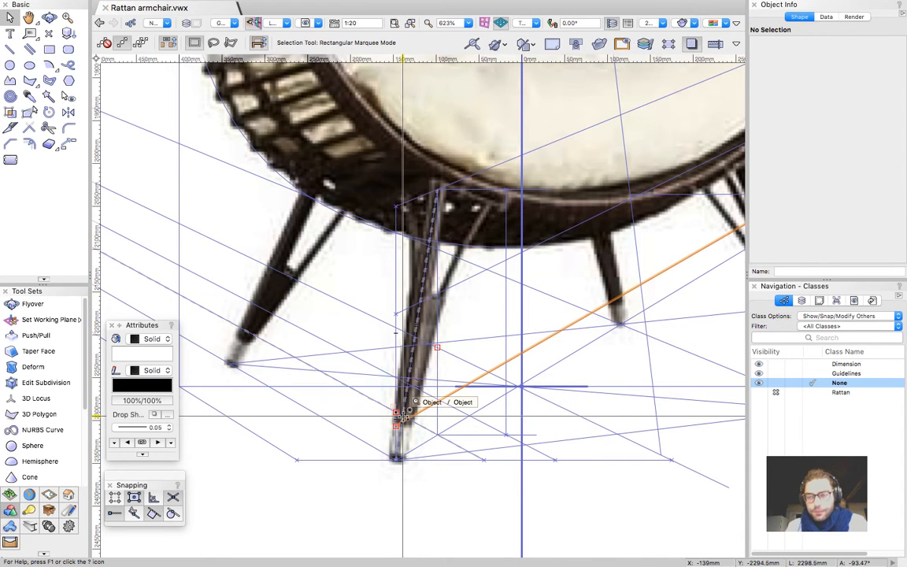
scroll(401, 414, down, 10)
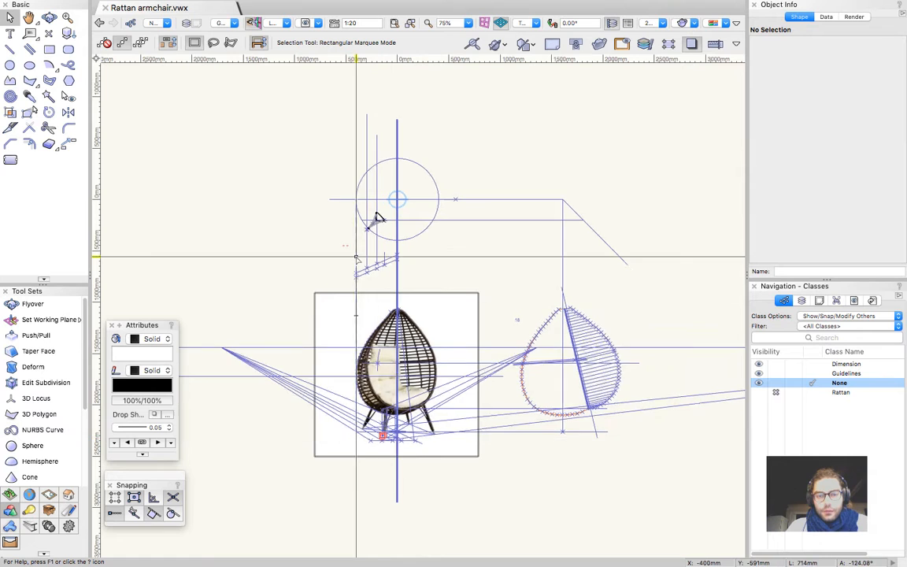
Set the working plane at the centre of the brace's end face at the leg's foot, using the Planar Face mode
scroll(356, 256, up, 6)
key(shift+c)
drag(405, 319, 490, 73)
scroll(435, 155, up, 5)
drag(430, 352, 391, 334)
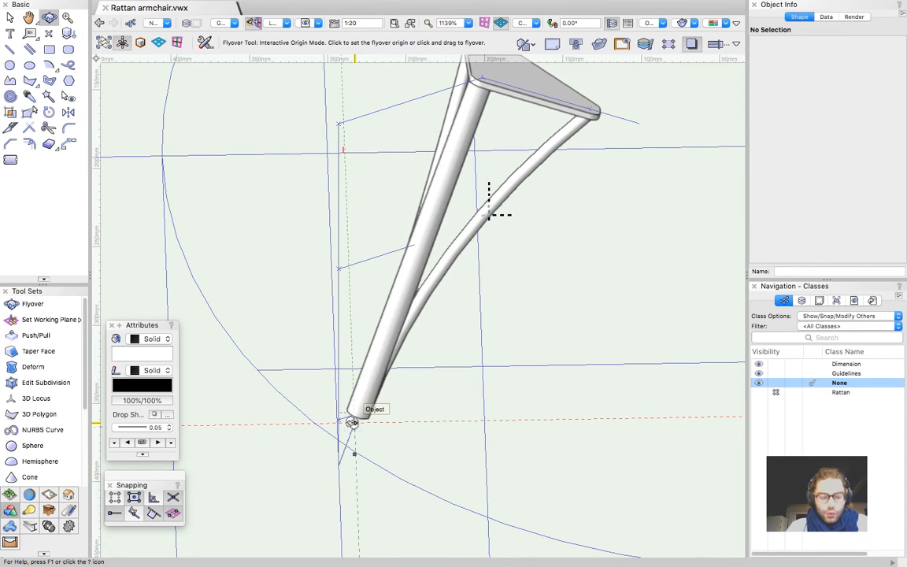
key(shift+1)
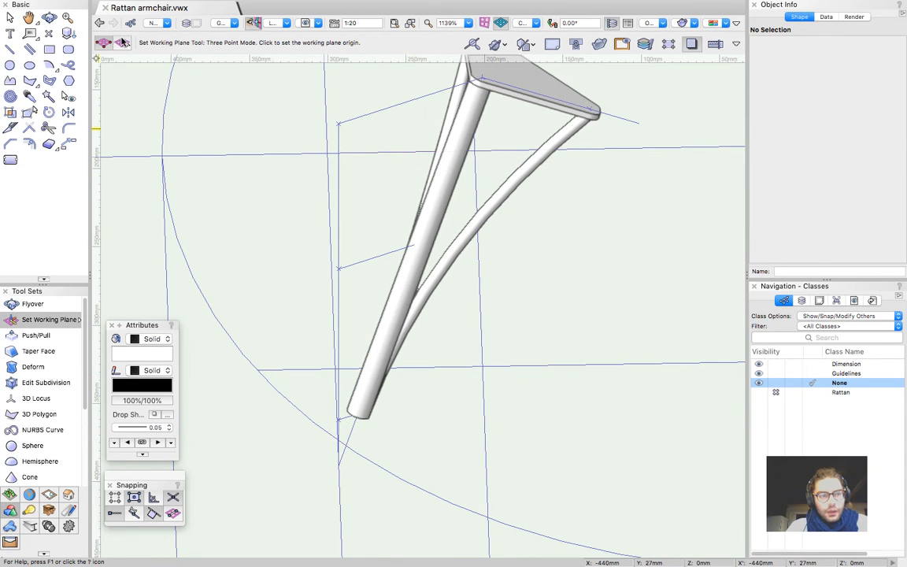
scroll(370, 418, up, 10)
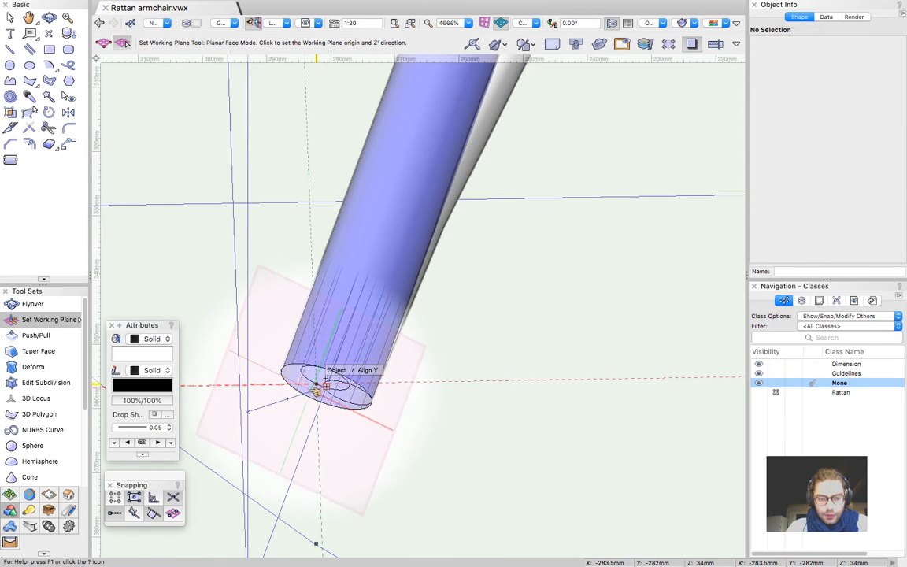
scroll(304, 402, up, 15)
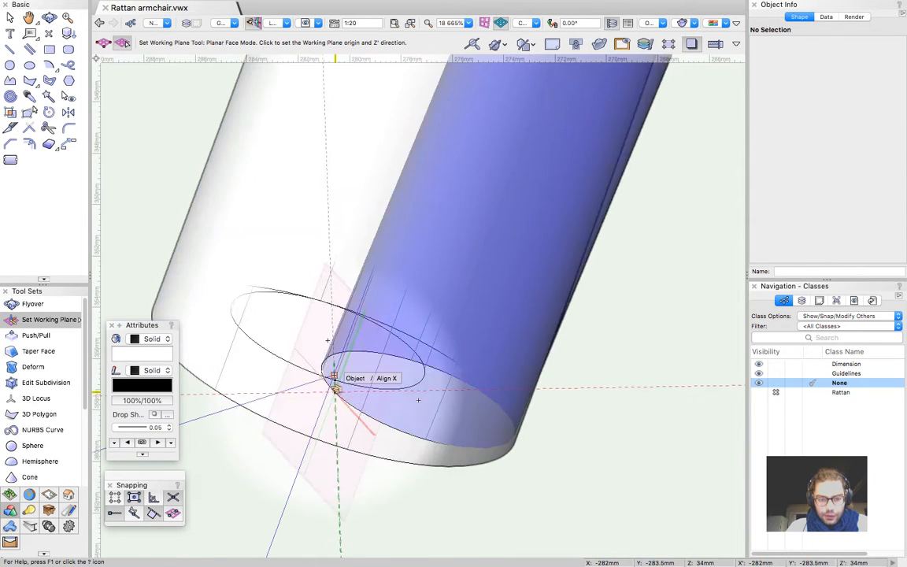
click(418, 401)
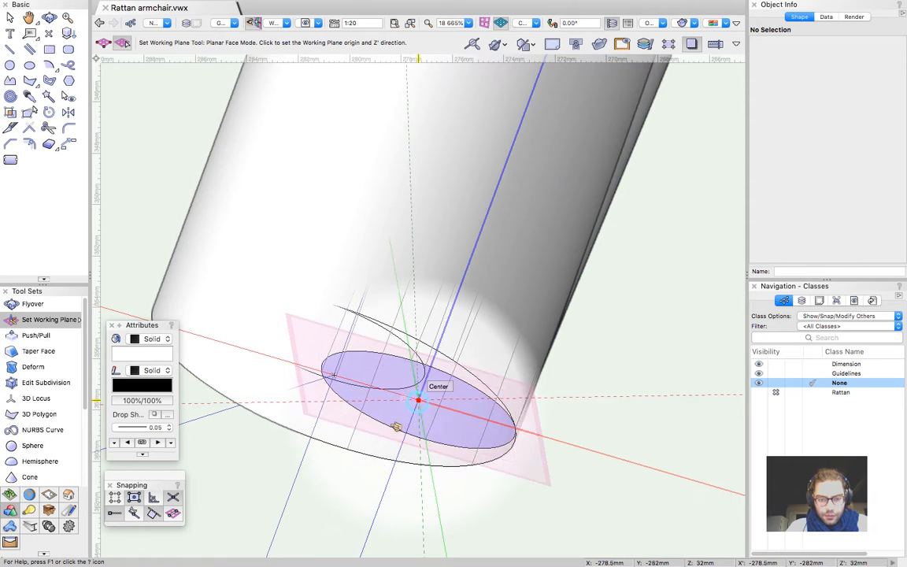
scroll(357, 450, down, 12)
key(x)
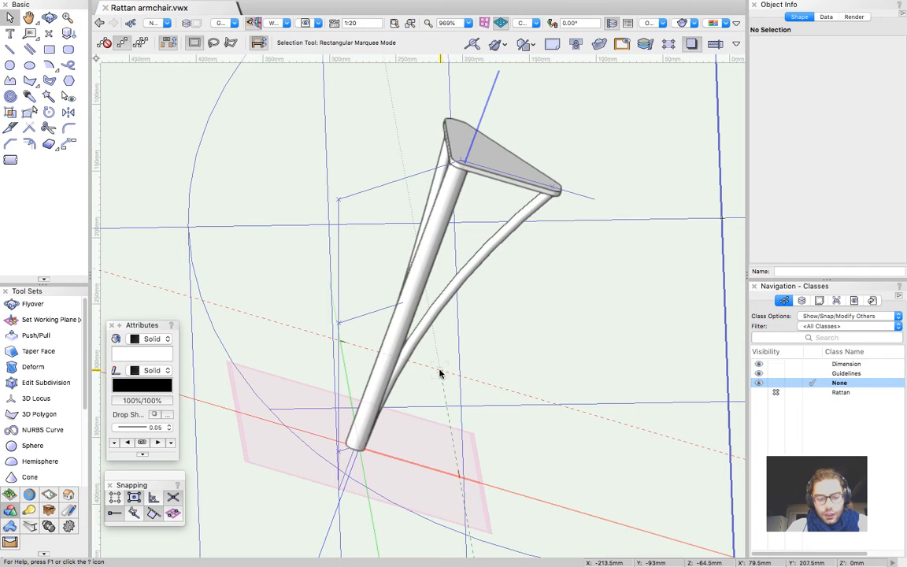
Draw a rectangle of about 94 × 129.5 mm on the working plane around the leg's foot and convert it with Create Surface from Curves
key(4)
click(394, 477)
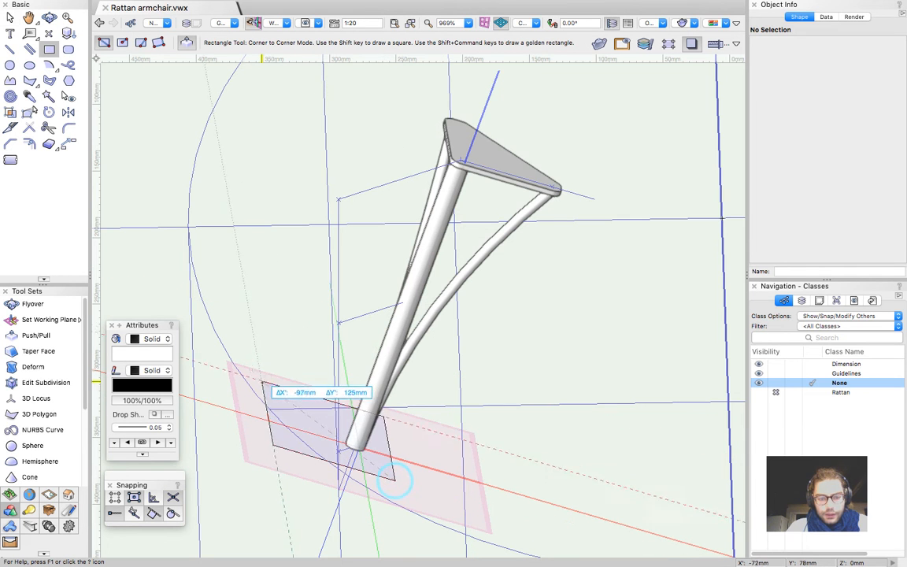
click(265, 381)
key(x)
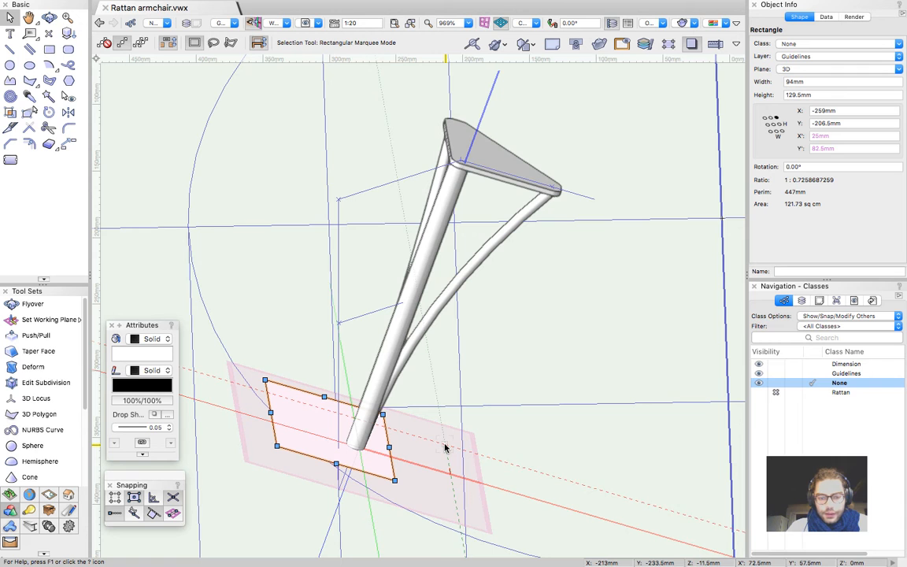
key(alt+super+k)
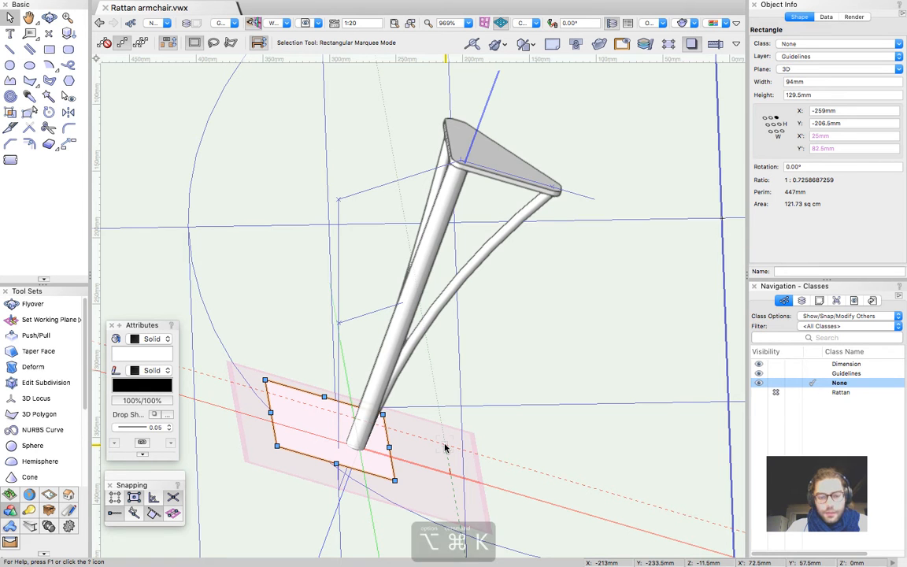
click(436, 463)
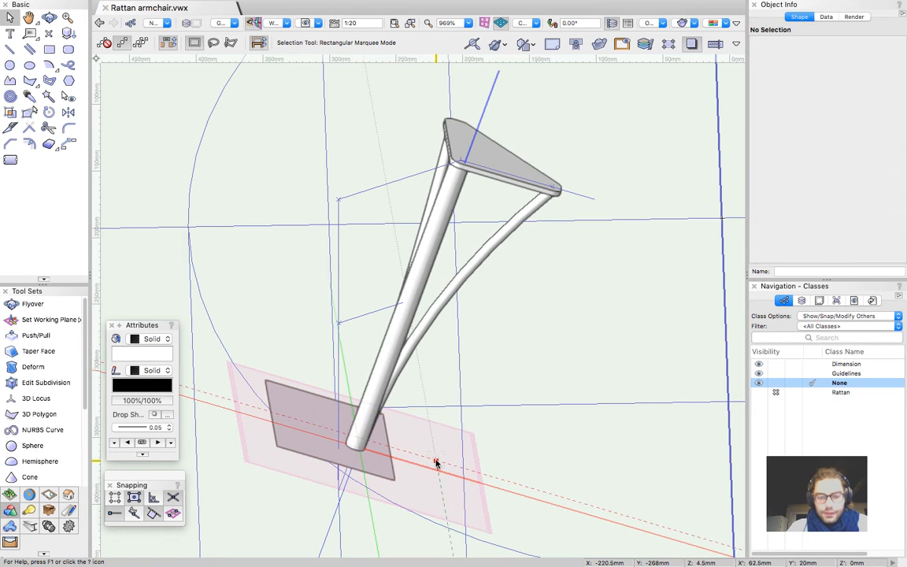
click(237, 6)
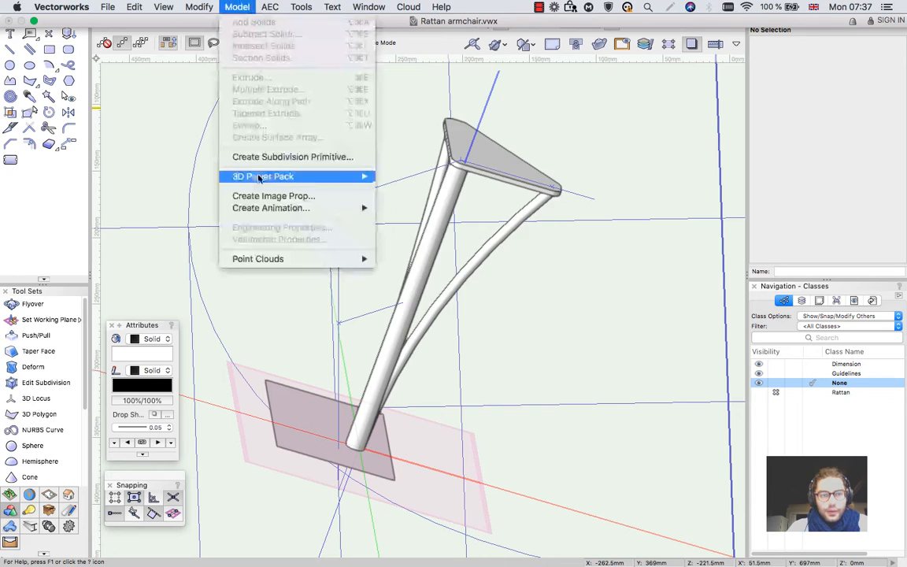
mouse_move(363, 176)
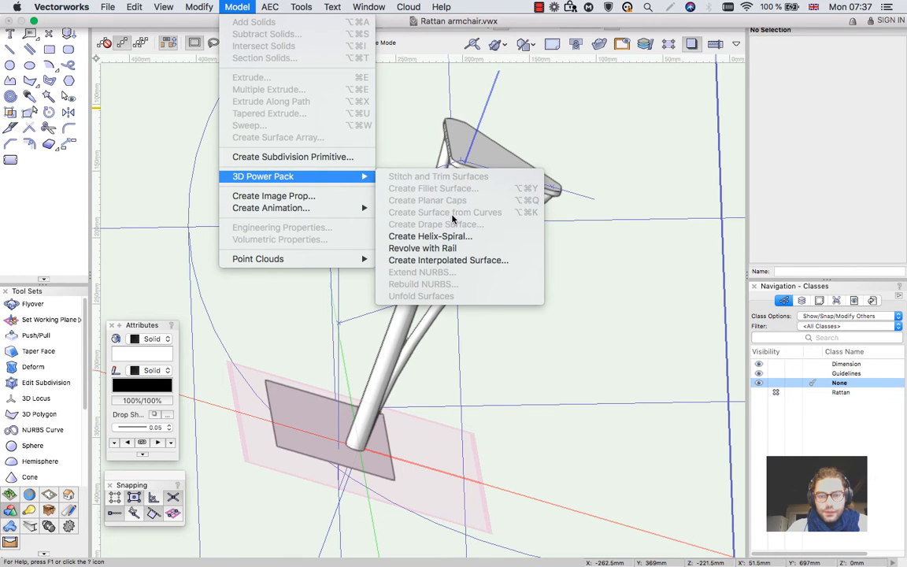
click(515, 236)
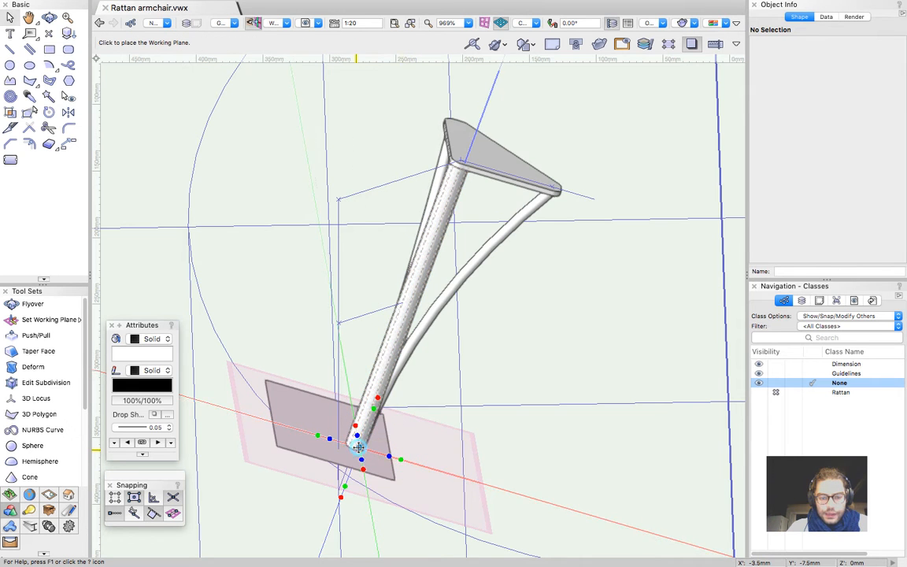
Move the working plane about 124 mm up along the leg, to the end of the middle guide line
scroll(412, 348, up, 5)
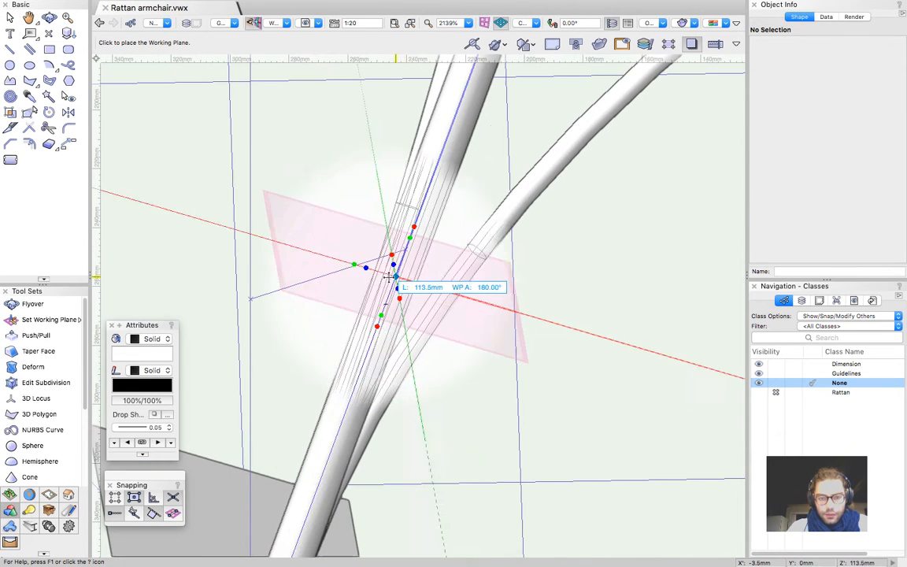
click(407, 253)
scroll(380, 289, down, 5)
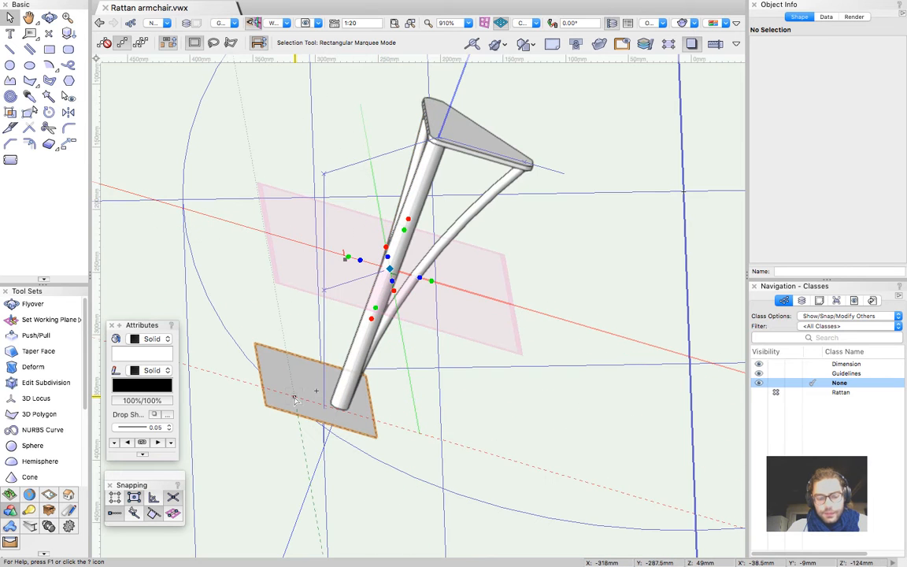
Draw a rectangle of about 152 × 267 mm on the working plane around the leg's middle and convert it with Create Surface from Curves
key(4)
click(302, 203)
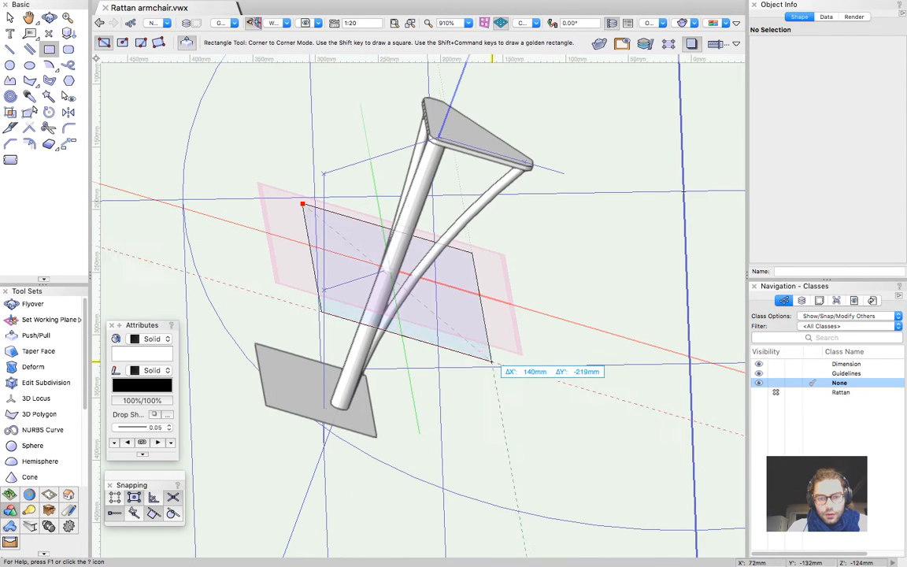
click(505, 385)
key(x)
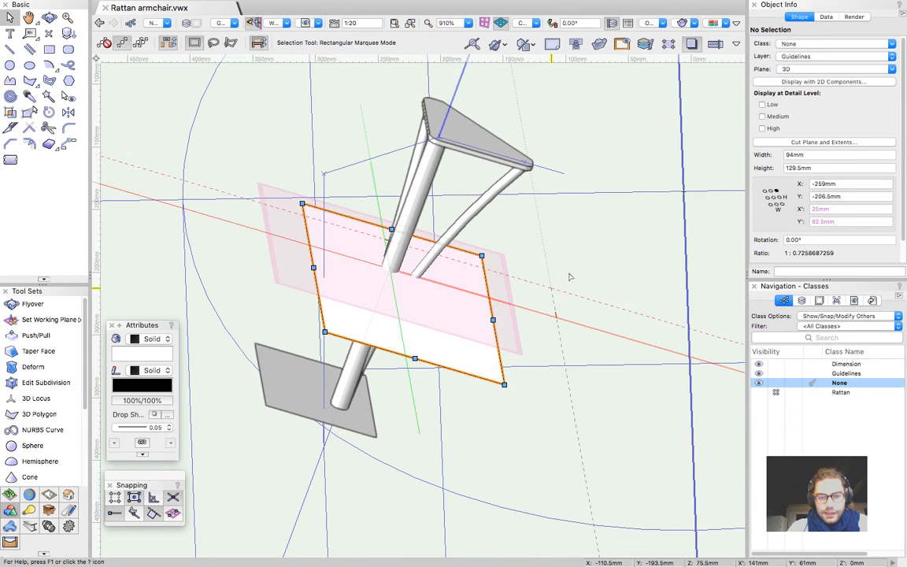
click(578, 265)
super+middle_drag(428, 318, 514, 313)
click(479, 326)
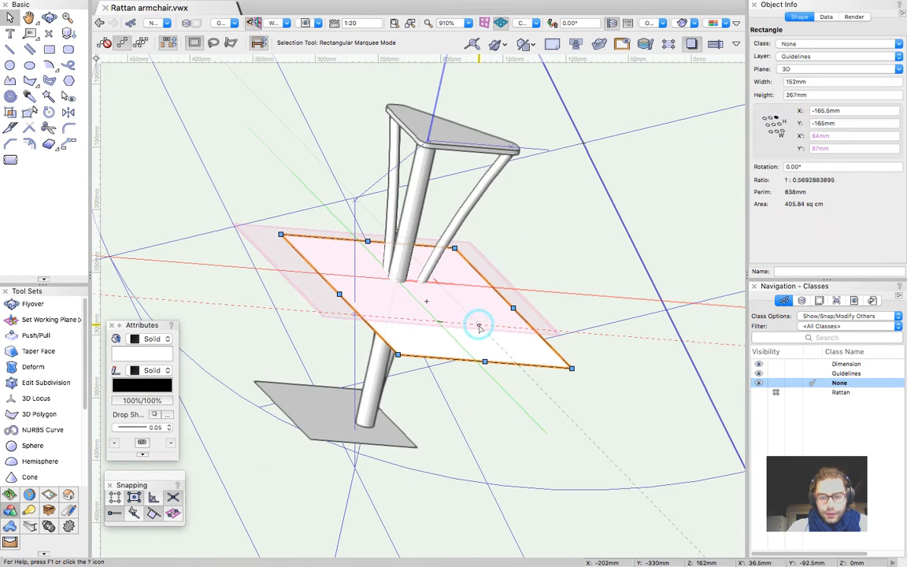
key(alt+super+k)
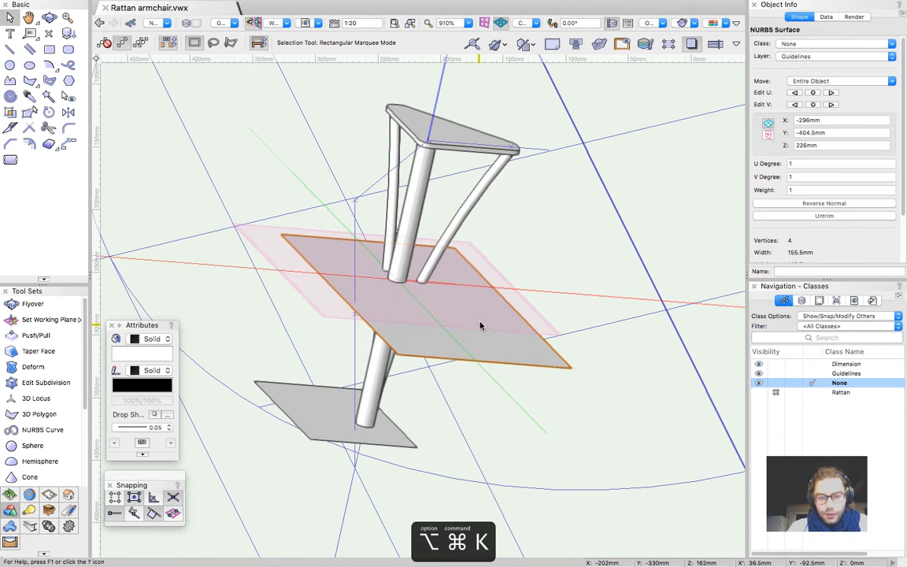
click(540, 270)
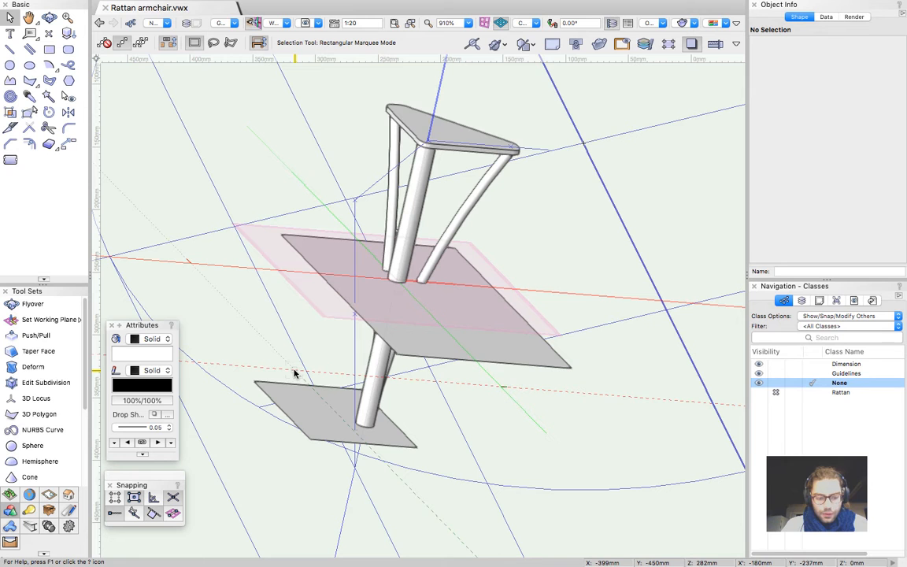
Draw a helper rectangle of about 44.5 × 34 mm beside the leg on the middle surface and extrude it 124 mm down to the foot surface
key(4)
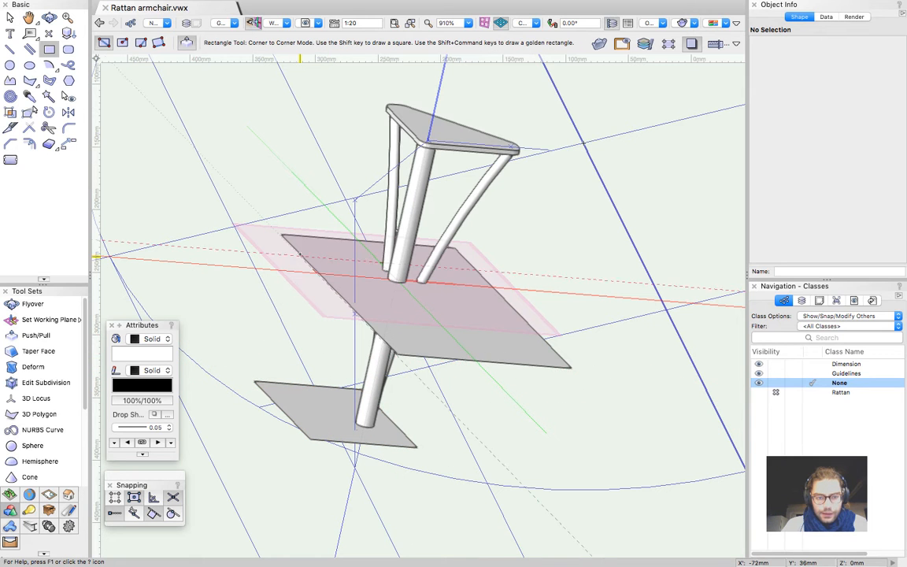
click(300, 252)
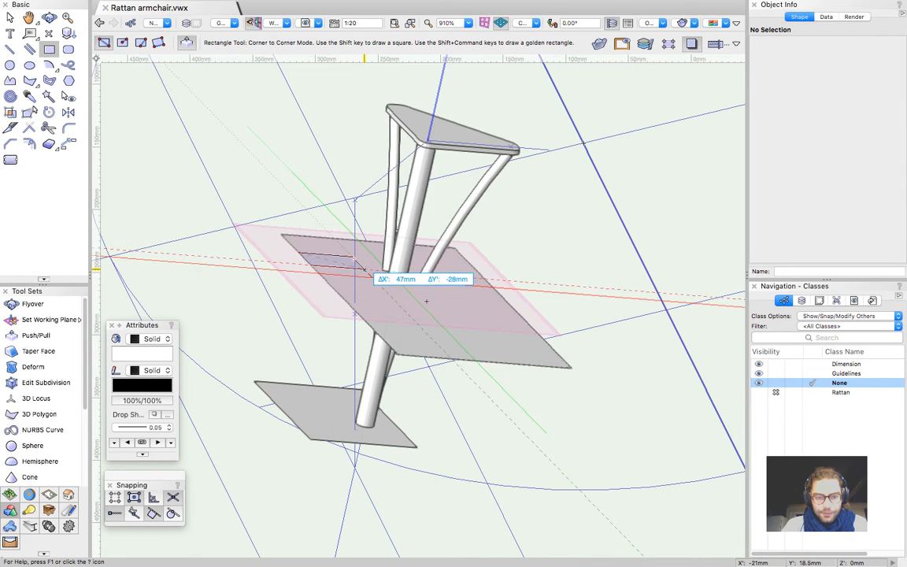
click(363, 269)
drag(330, 261, 254, 382)
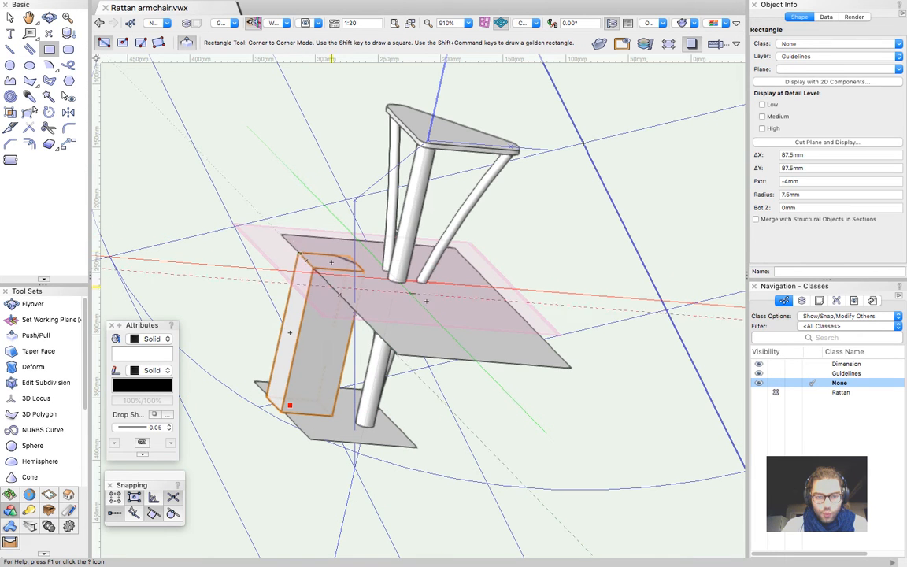
key(x)
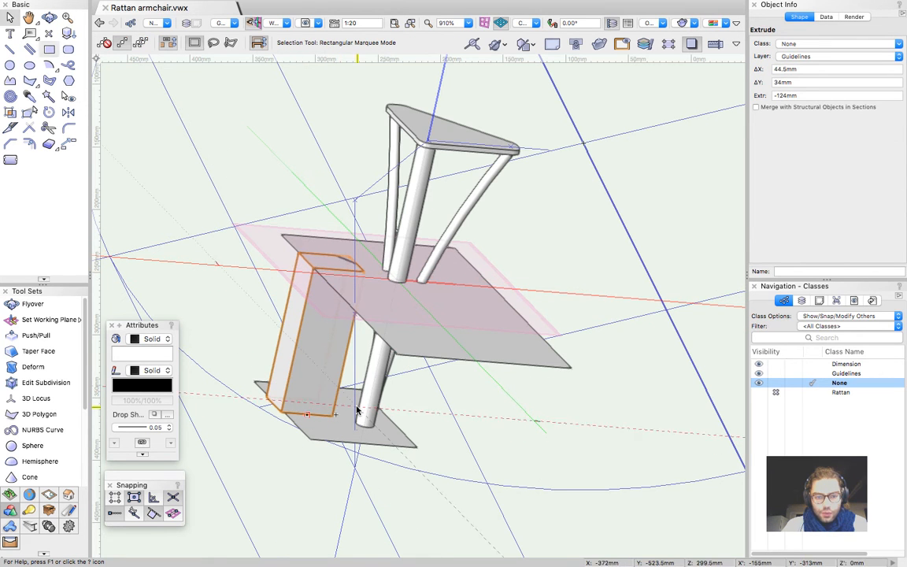
Duplicate the middle surface with Move by Points, from the helper block's upper corner to the midpoint of its vertical edge, 62 mm lower
click(421, 314)
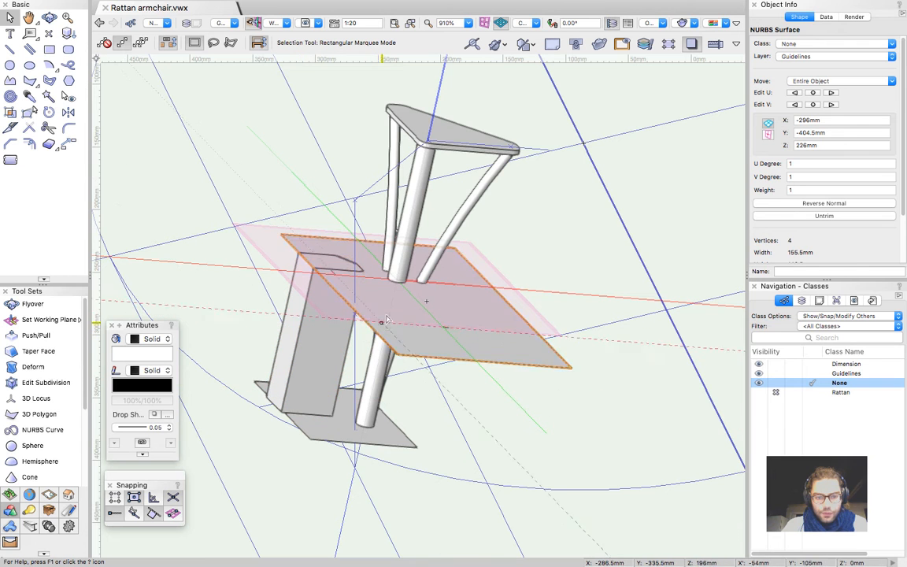
scroll(245, 356, up, 3)
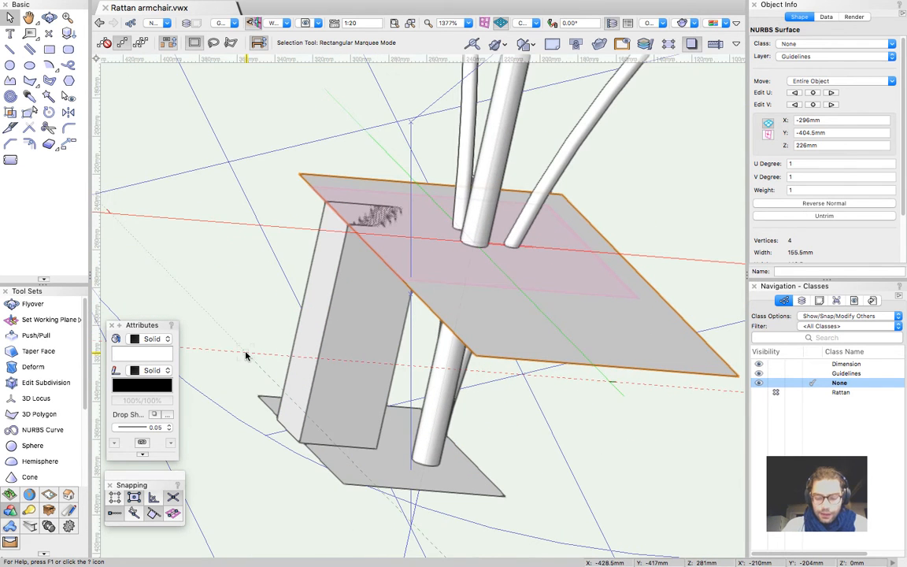
click(68, 143)
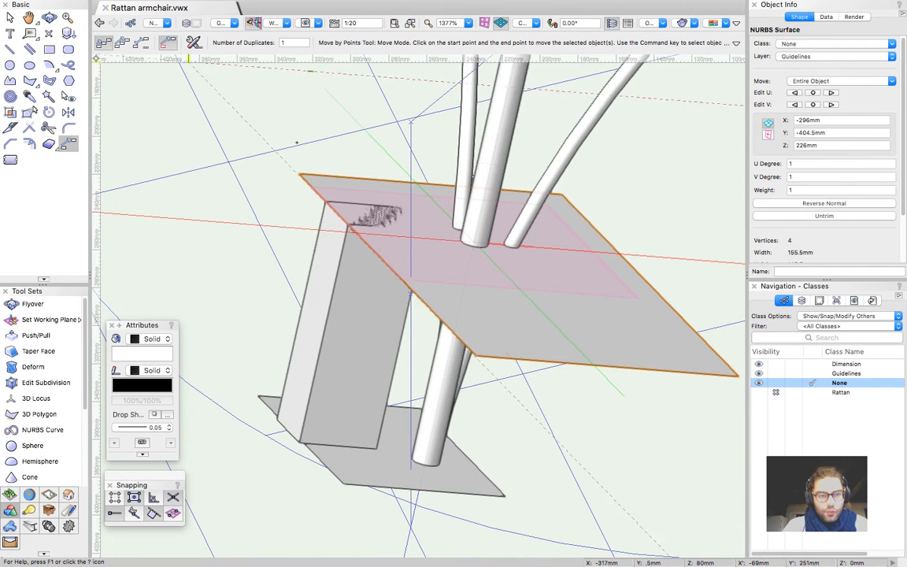
click(349, 225)
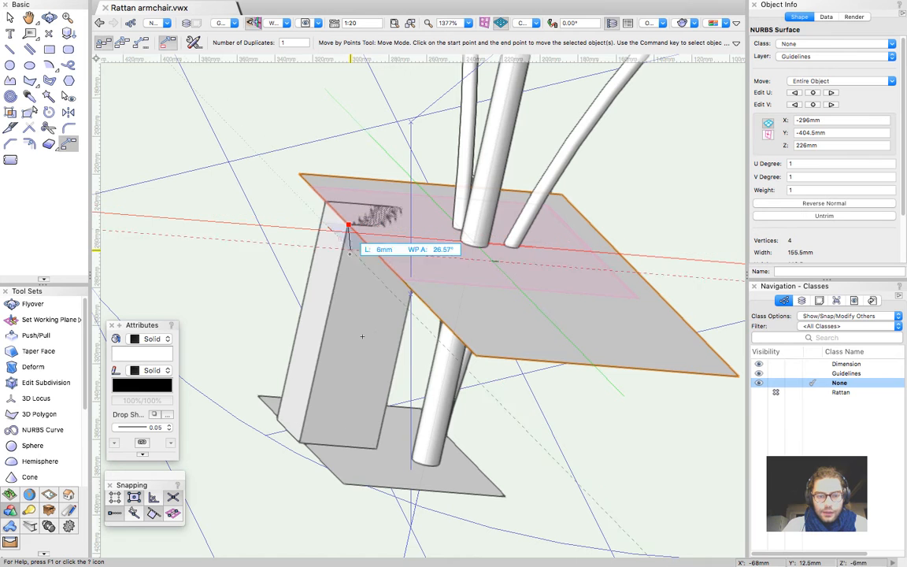
click(312, 321)
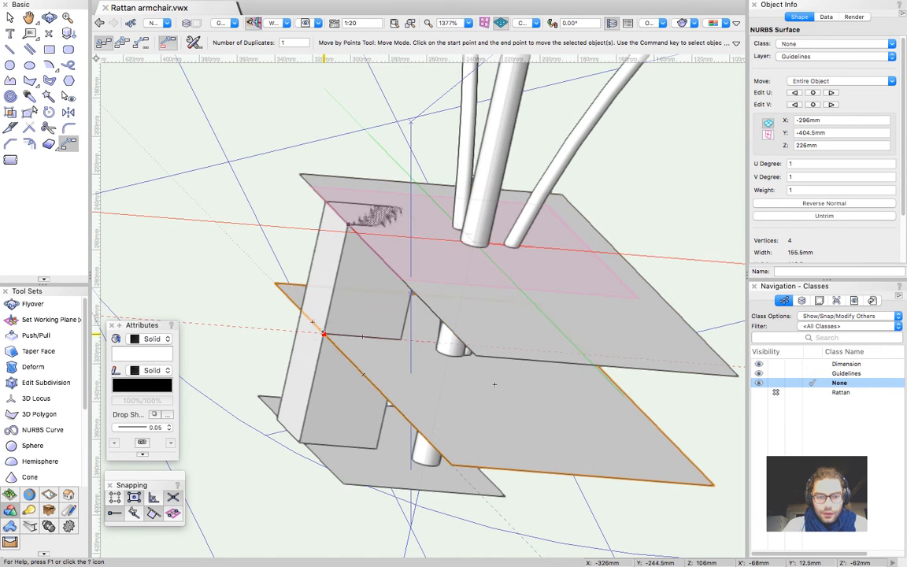
Delete the helper block beside the leg, keeping the three planar surfaces
key(x)
scroll(336, 340, down, 3)
click(336, 341)
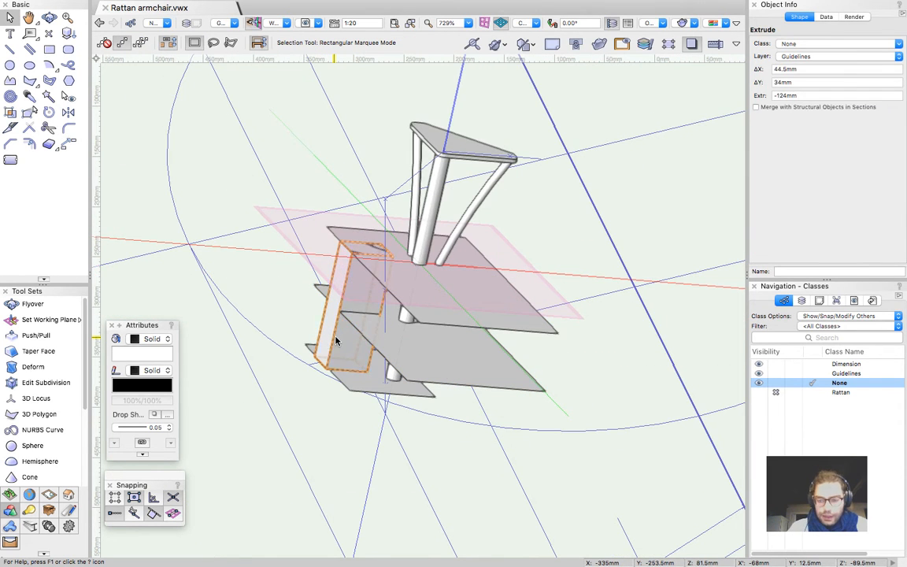
key(Delete)
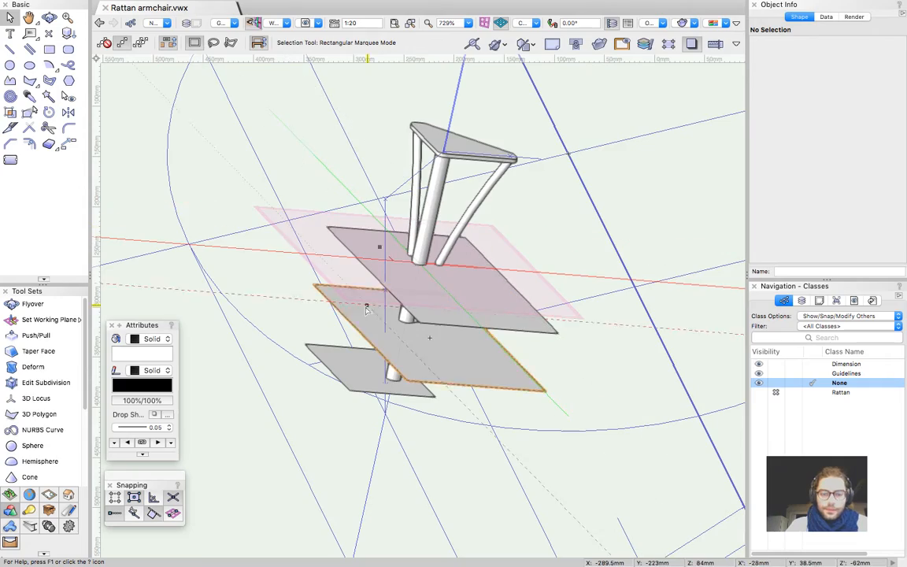
Select the leg and both curved braces together and copy the three solids to the clipboard
key(shift+c)
drag(359, 337, 179, 295)
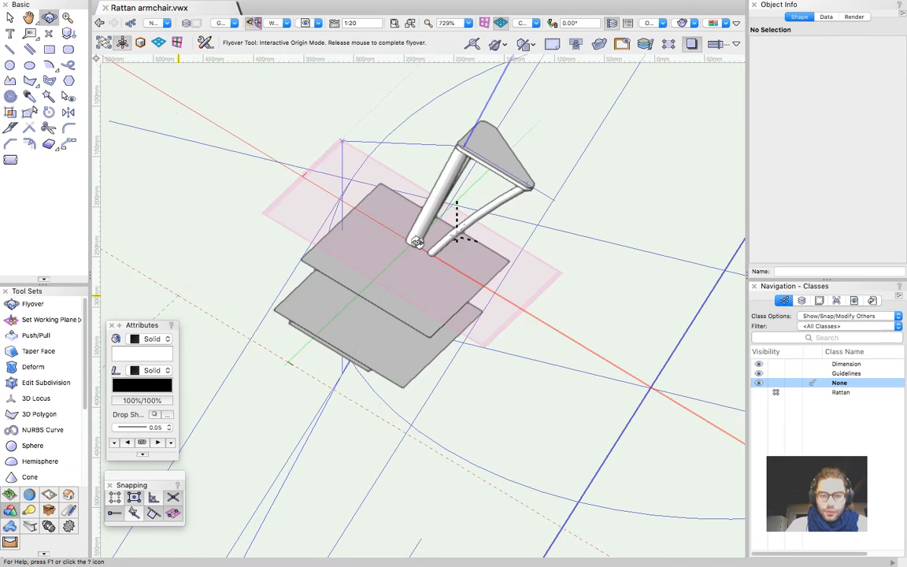
scroll(461, 237, up, 3)
drag(497, 302, 370, 235)
drag(453, 234, 447, 271)
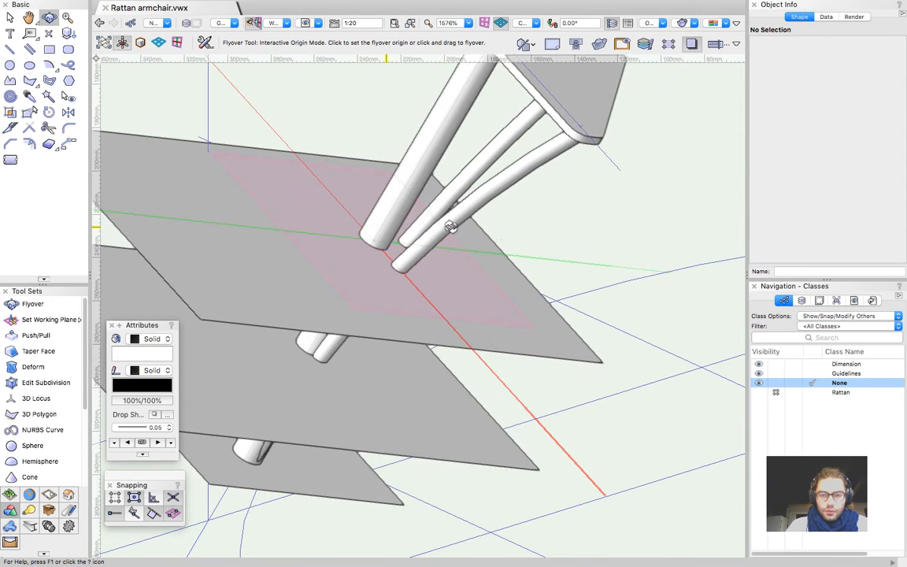
key(x)
click(489, 167)
key(super+a)
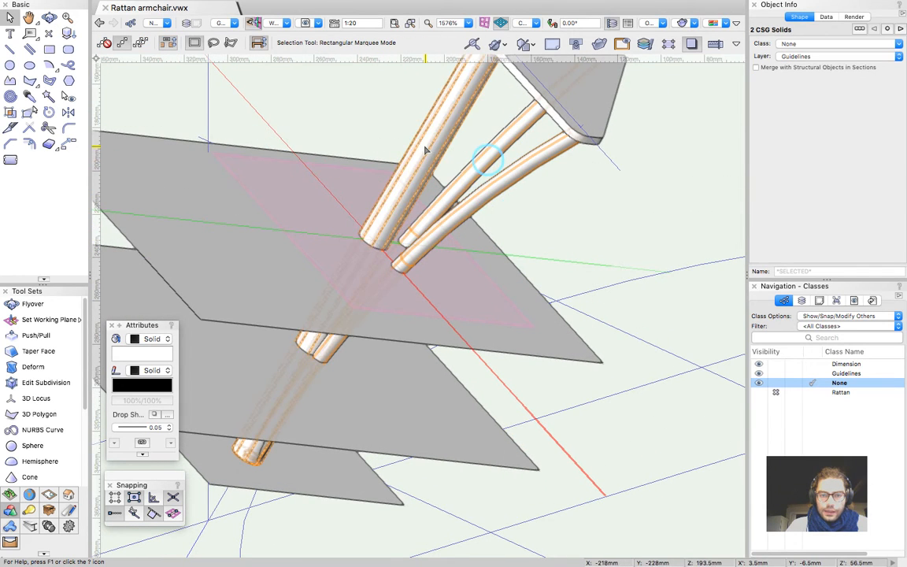
scroll(517, 229, down, 5)
key(super+c)
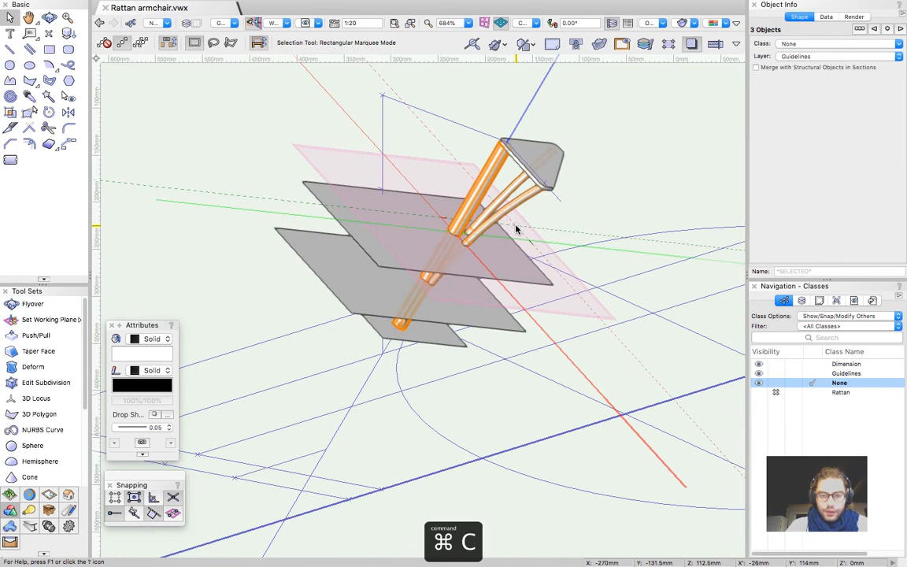
click(135, 7)
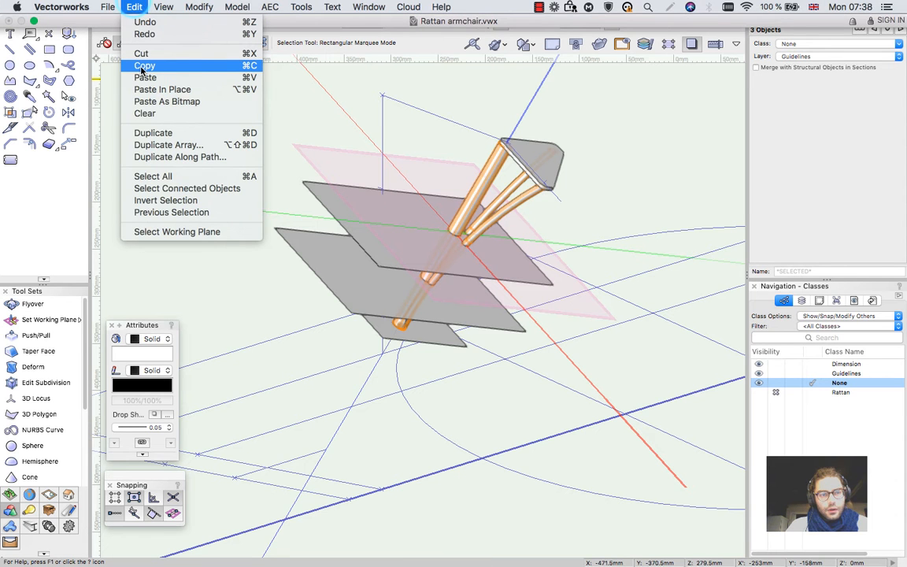
click(142, 69)
Combine the selected leg and braces into a single solid with Add Solids
scroll(497, 168, up, 3)
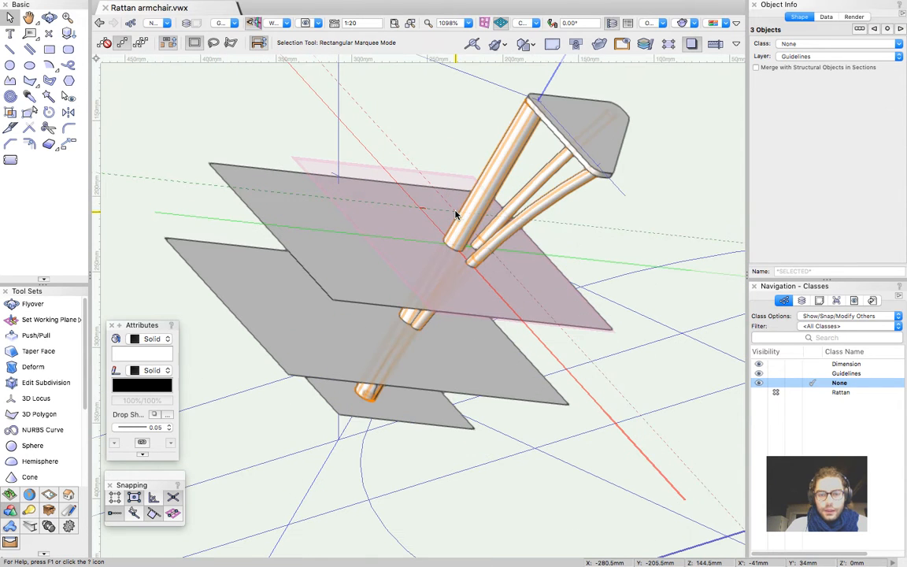
right_click(497, 169)
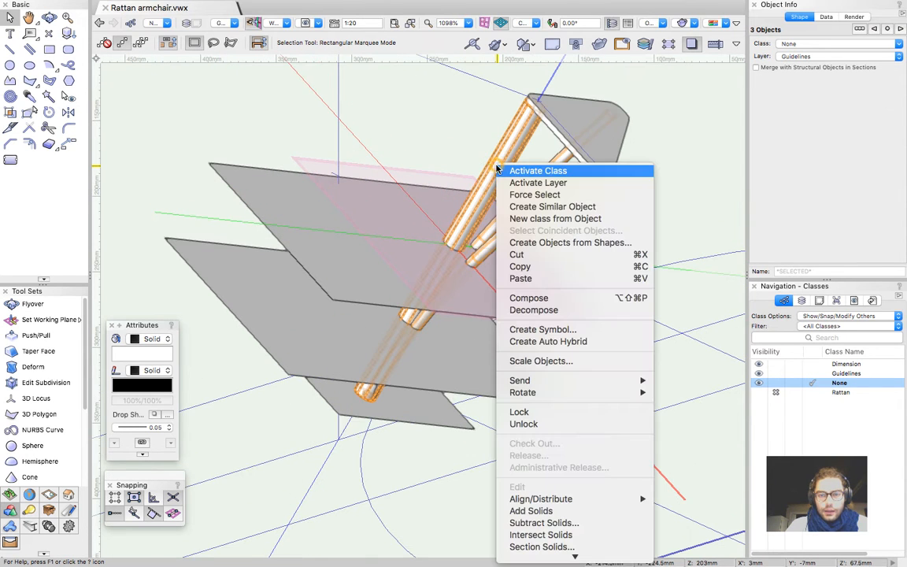
click(548, 512)
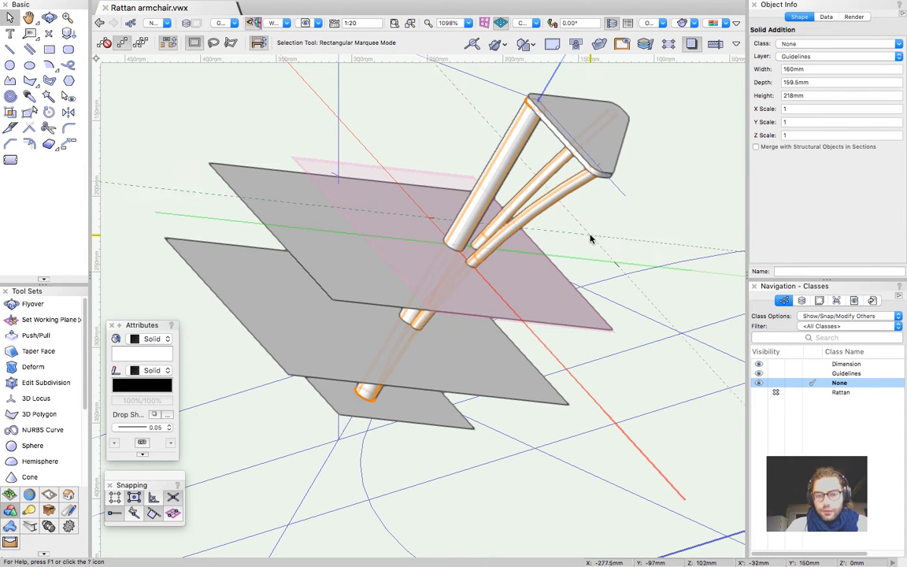
click(640, 213)
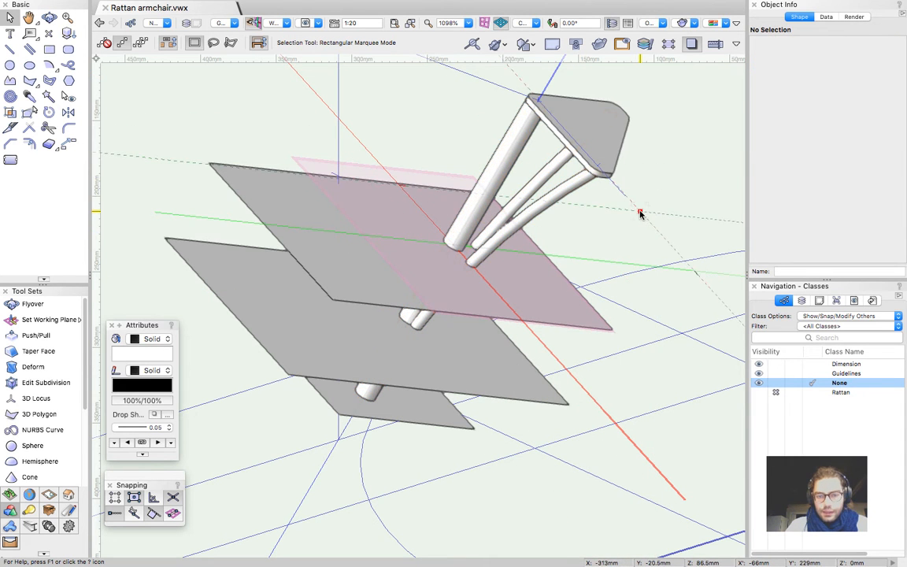
Paste the three copied solids in place on the Hidden design layer and return to the Guidelines layer and previous view
click(533, 217)
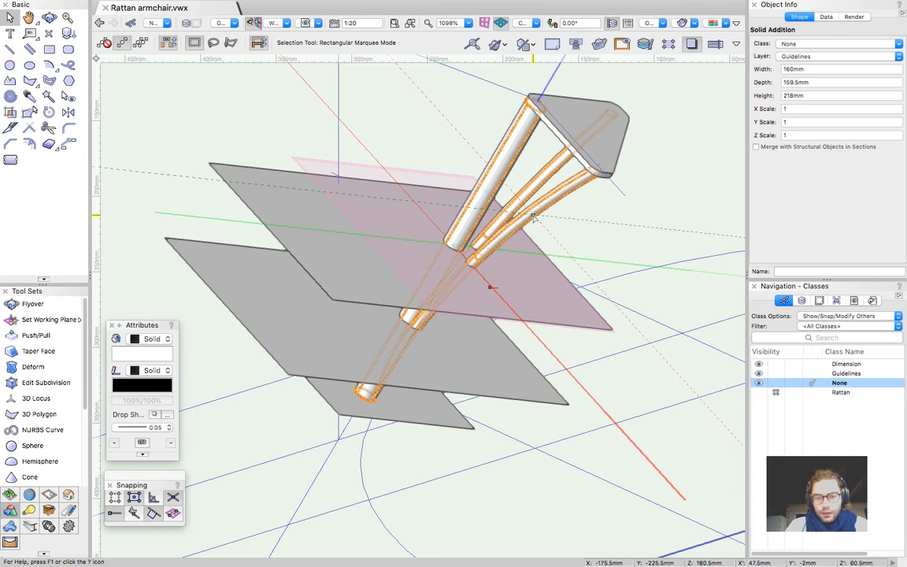
scroll(533, 217, down, 5)
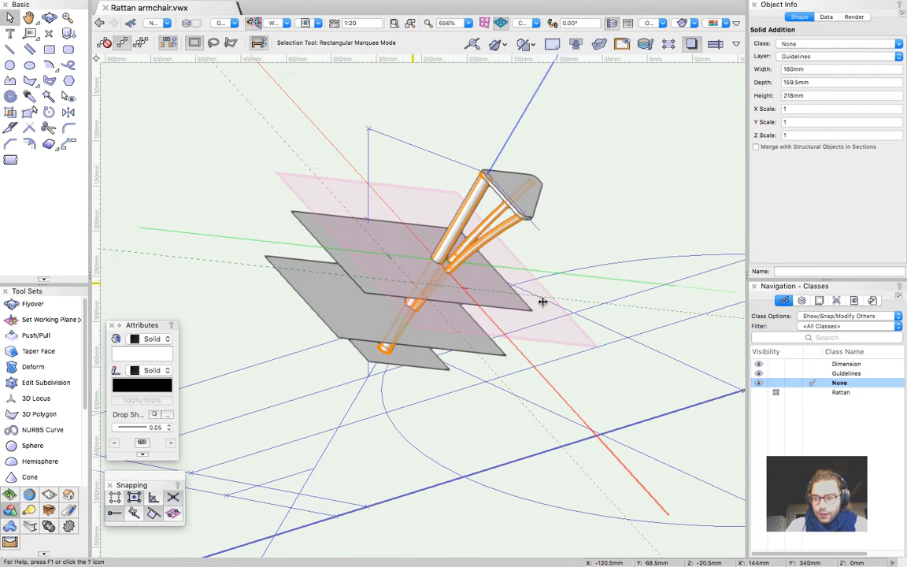
click(802, 302)
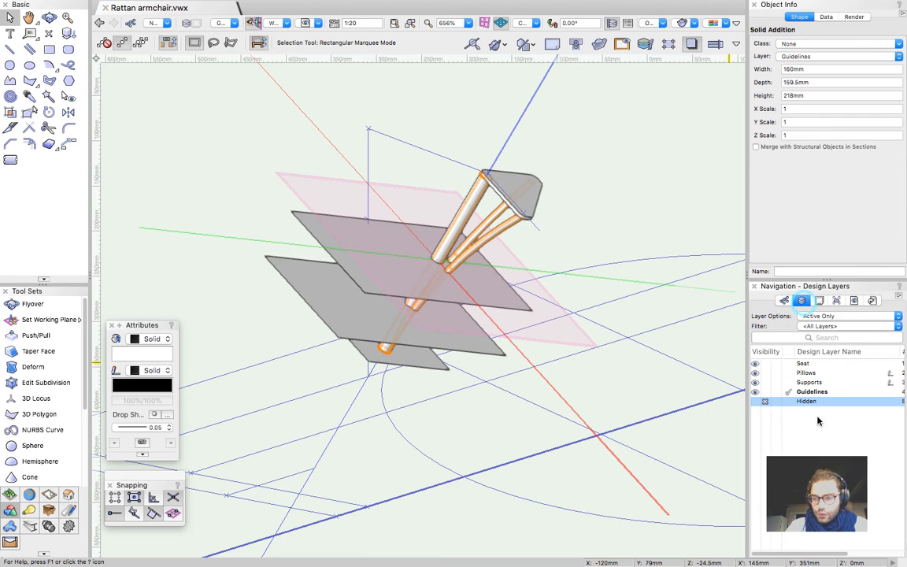
click(789, 402)
key(alt+super+v)
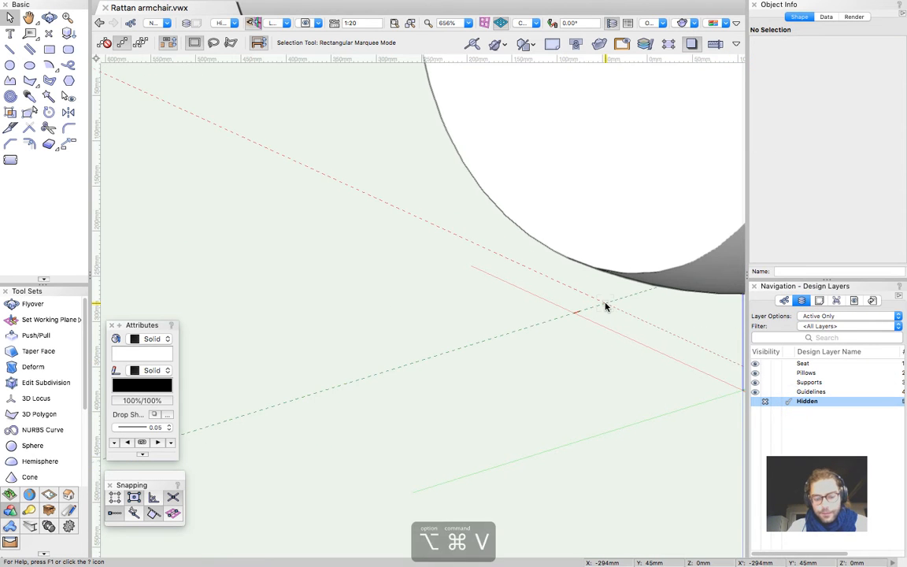
key(super+less)
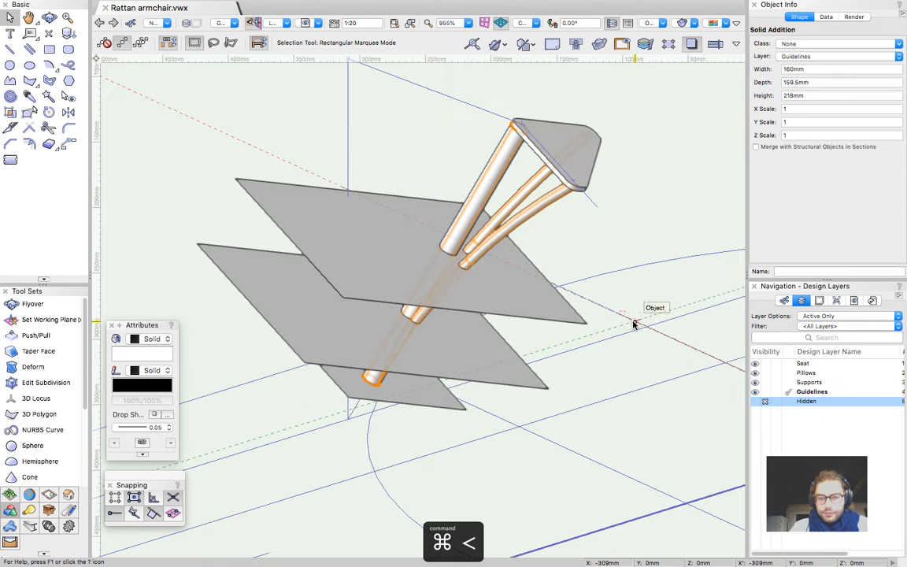
Check the separate solids on the Hidden layer, and the combined leg solid on the Guidelines layer
click(494, 171)
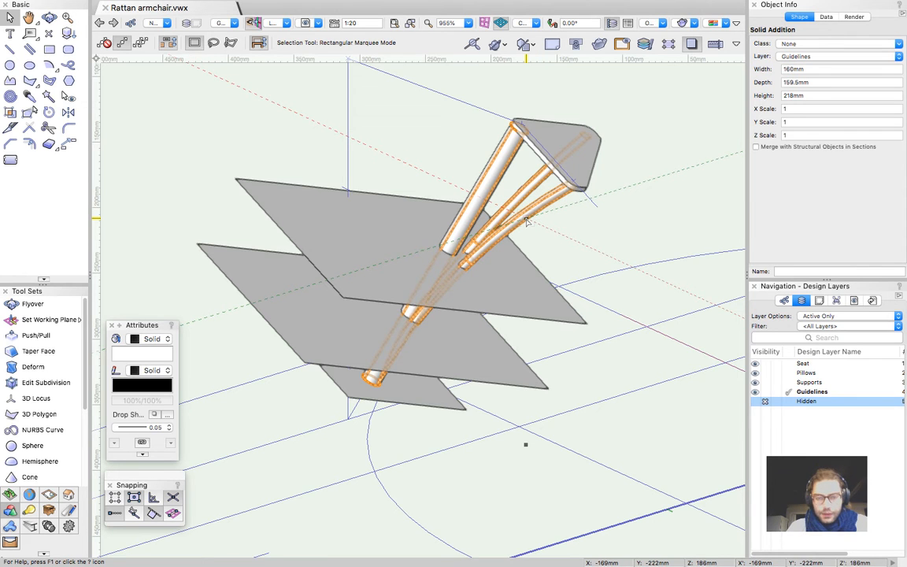
key(super+c)
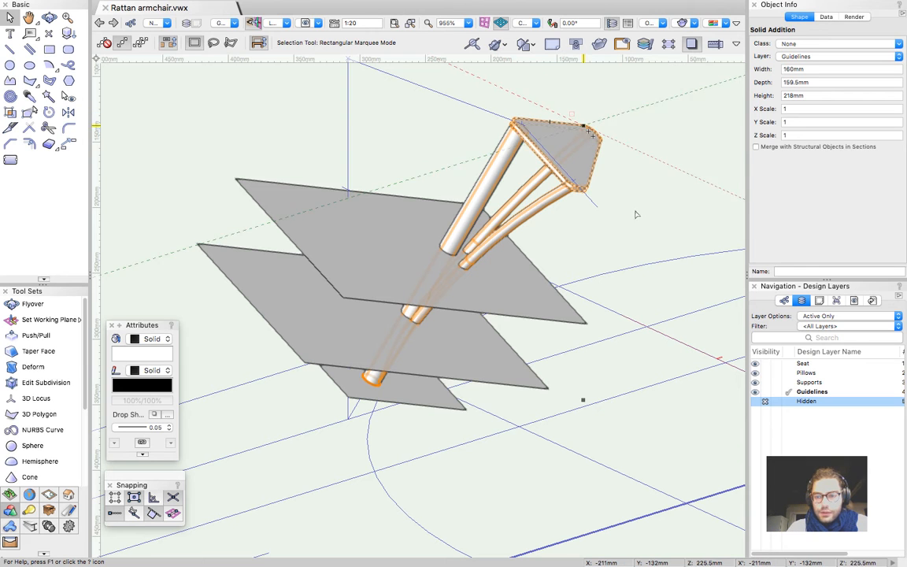
click(789, 401)
click(788, 392)
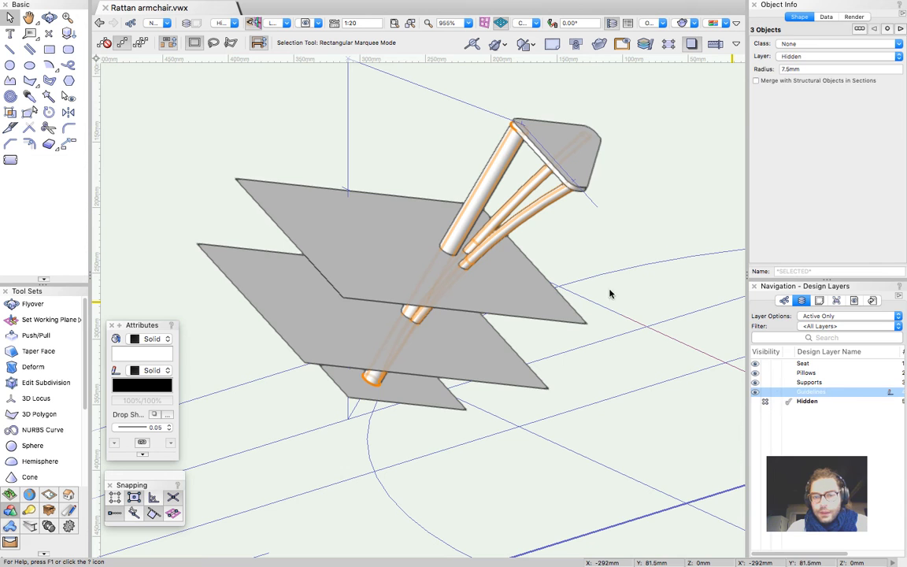
click(577, 227)
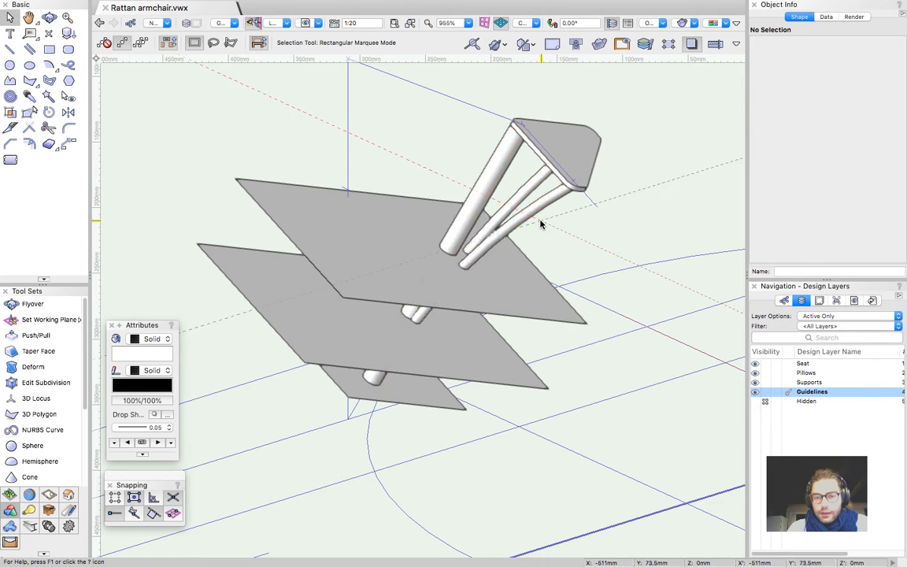
click(542, 206)
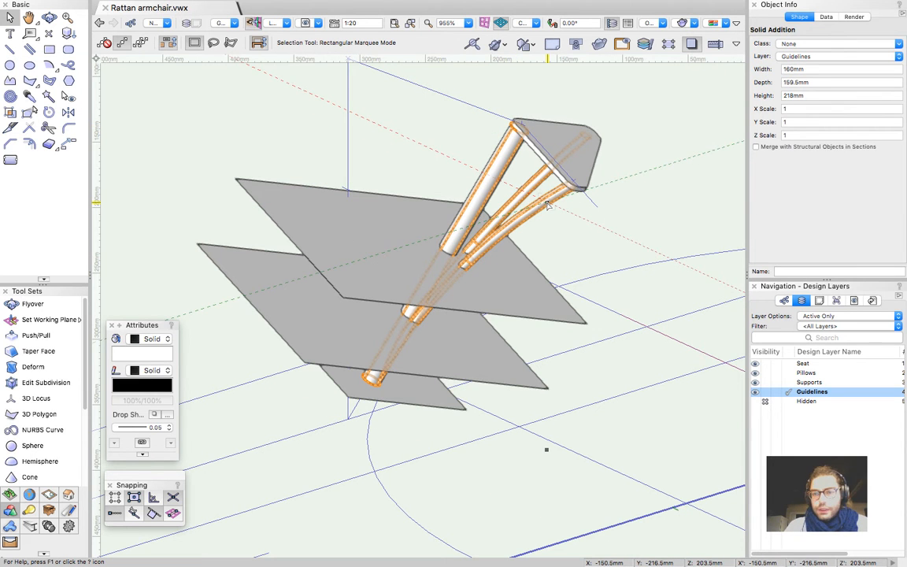
Copy the combined leg solid and intersect it with the uppermost planar surface using Intersect Solids
key(super+c)
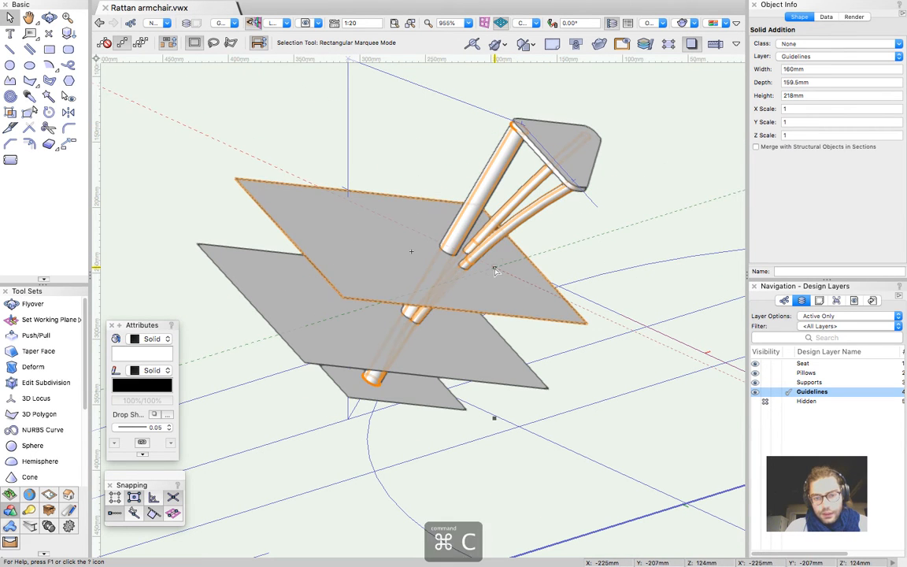
shift+click(385, 232)
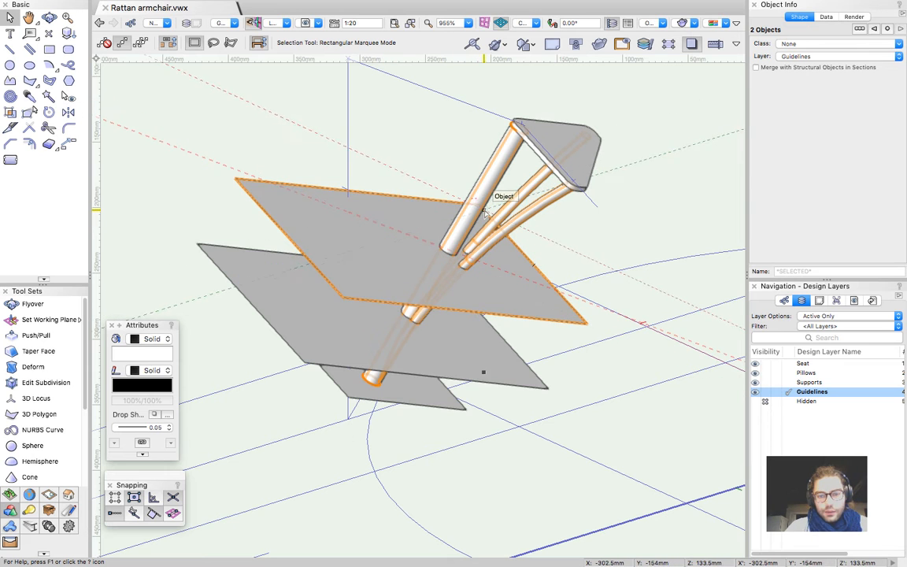
right_click(346, 217)
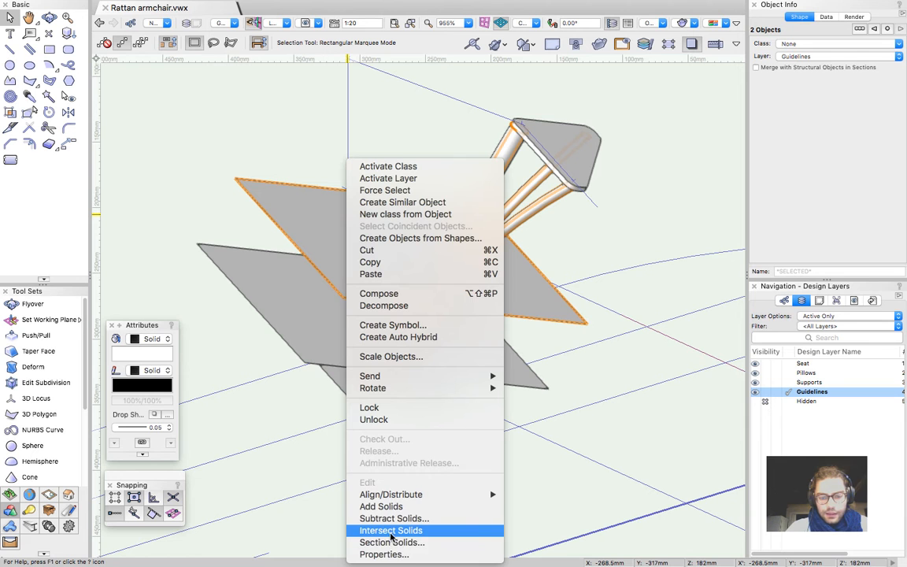
click(391, 530)
click(624, 225)
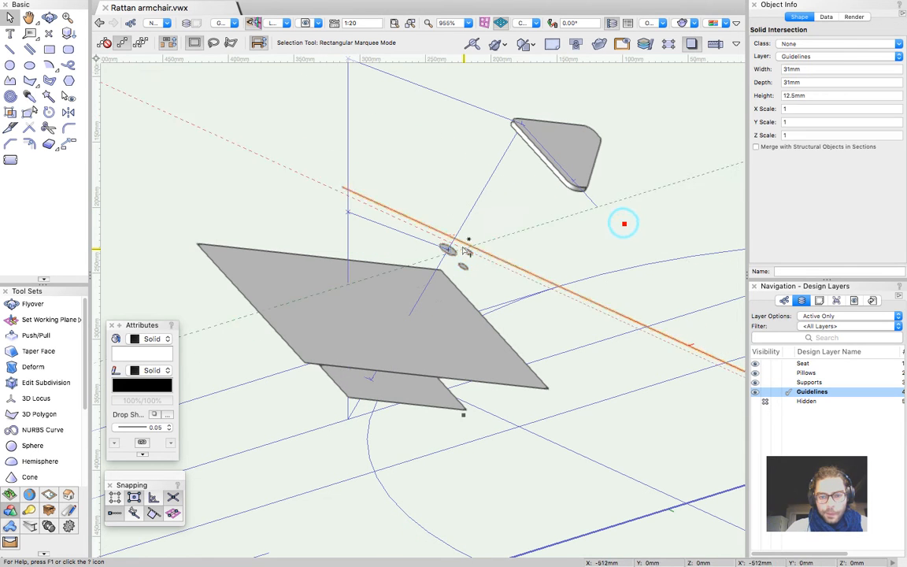
Paste the combined leg solid in place and intersect it with the middle planar surface
key(alt+super+v)
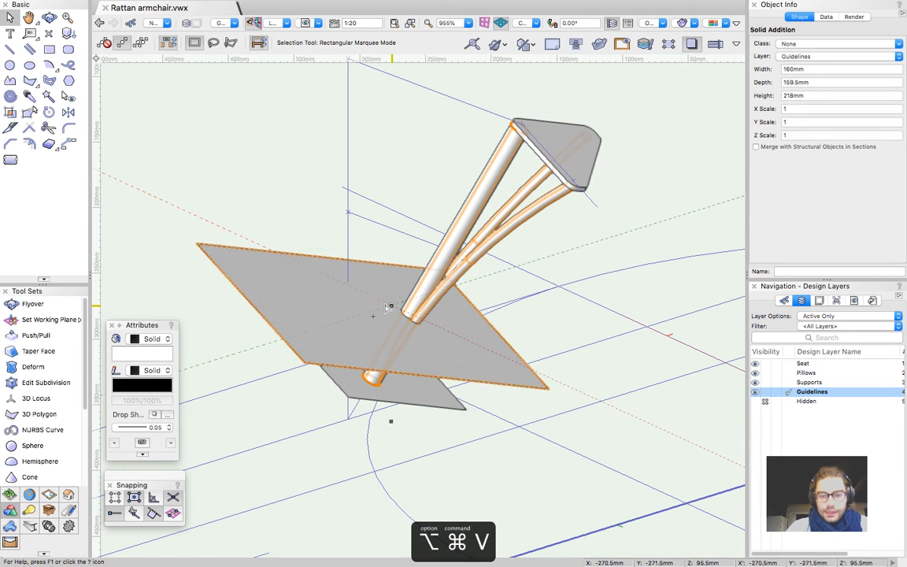
shift+click(300, 279)
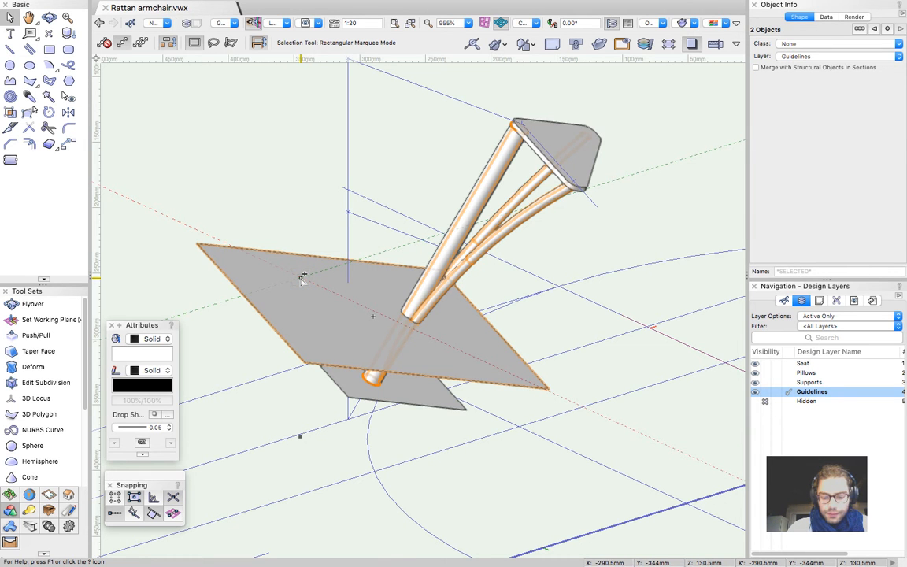
key(alt+super+i)
click(268, 230)
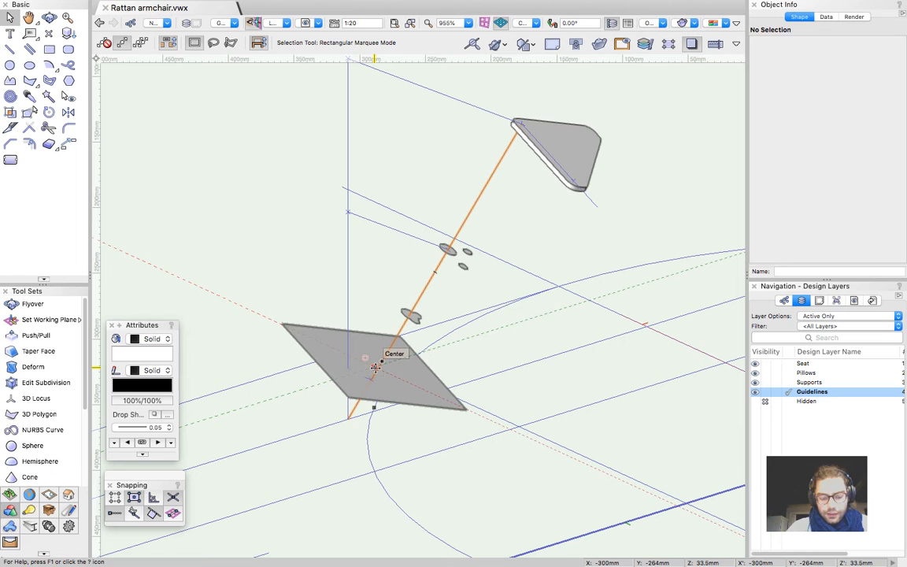
Paste the combined leg solid in place once more and intersect it with the lowest planar surface
click(329, 351)
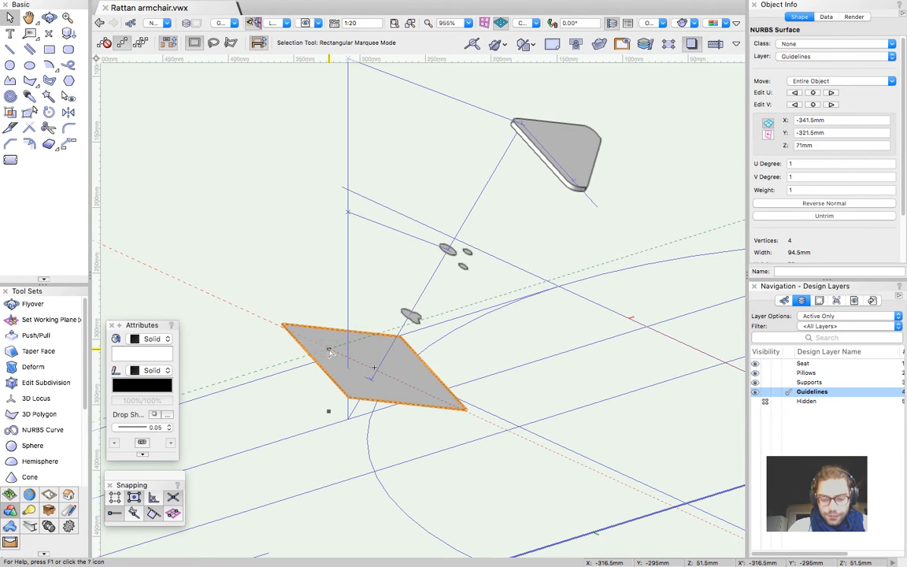
key(alt+super+v)
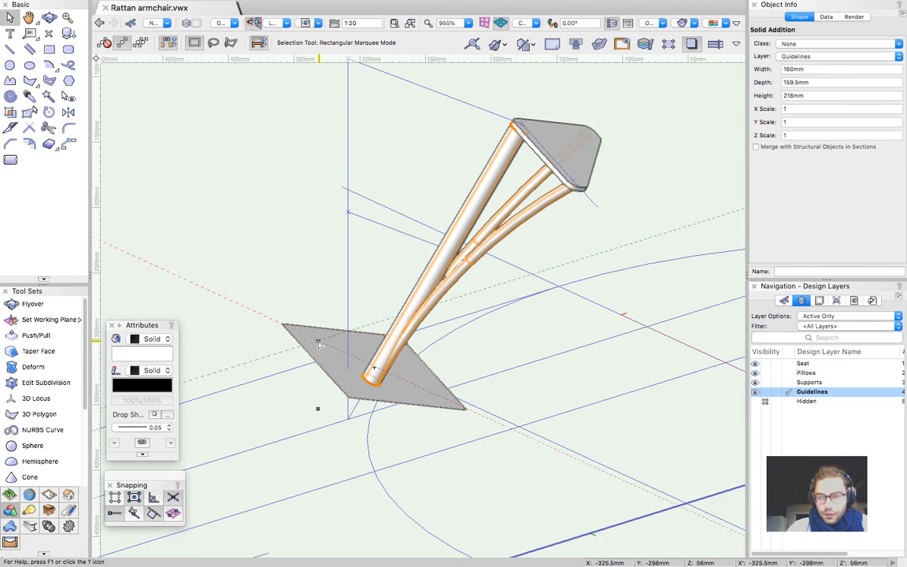
shift+click(318, 344)
key(alt+super+i)
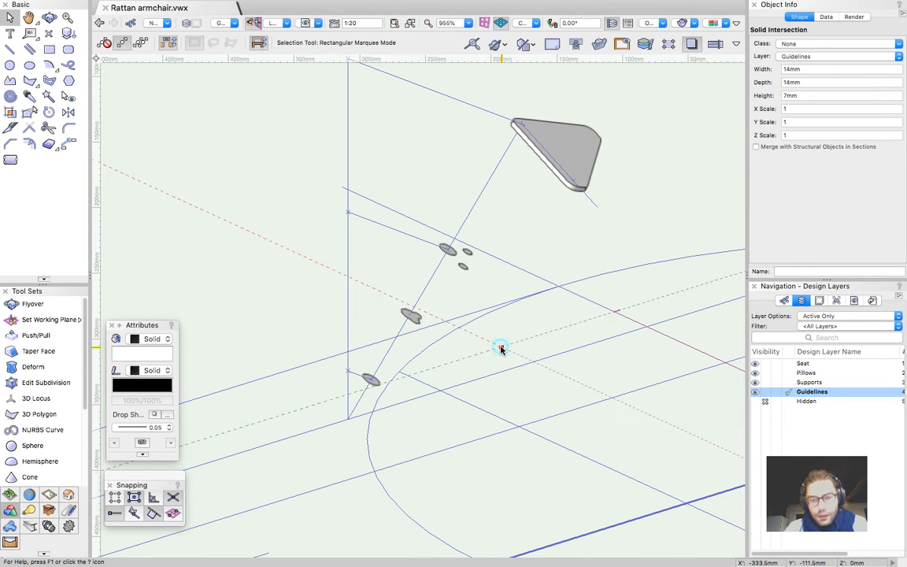
click(500, 348)
Set the working plane on the face of the uppermost leg section, with its origin at the centre of the large disc
scroll(477, 282, up, 3)
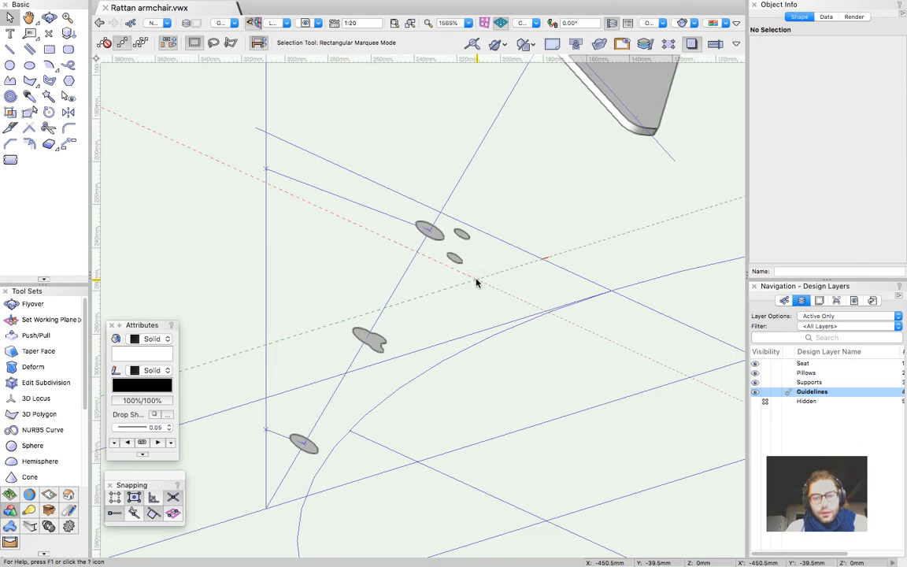
key(shift+1)
scroll(422, 215, up, 4)
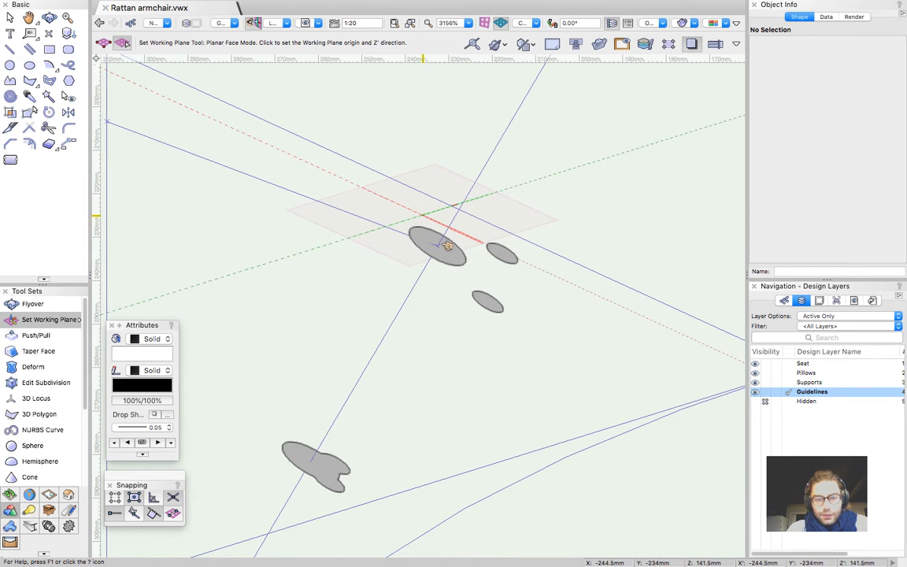
click(438, 246)
key(x)
scroll(422, 230, down, 7)
scroll(423, 229, up, 6)
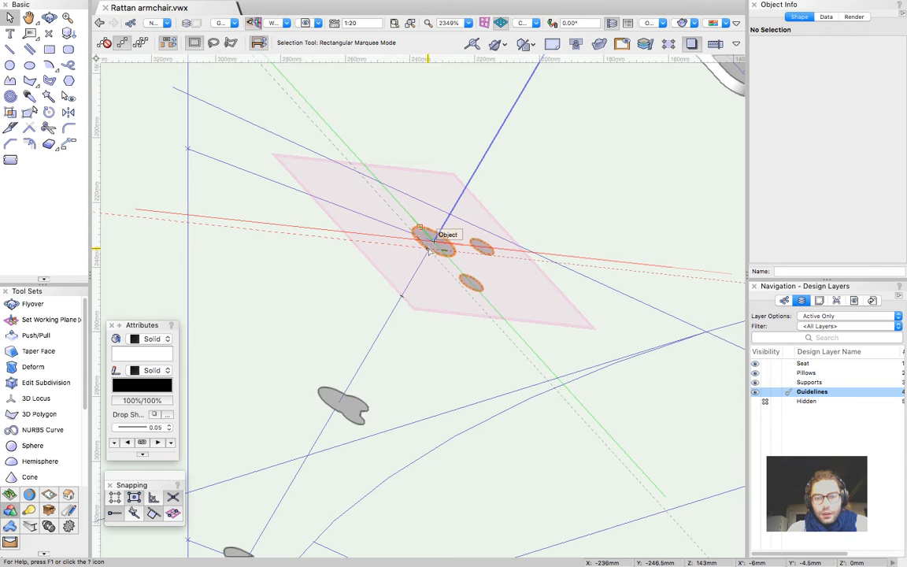
Enable the Clip Cube and move its upper and lower faces in to isolate the uppermost leg and brace sections
click(429, 250)
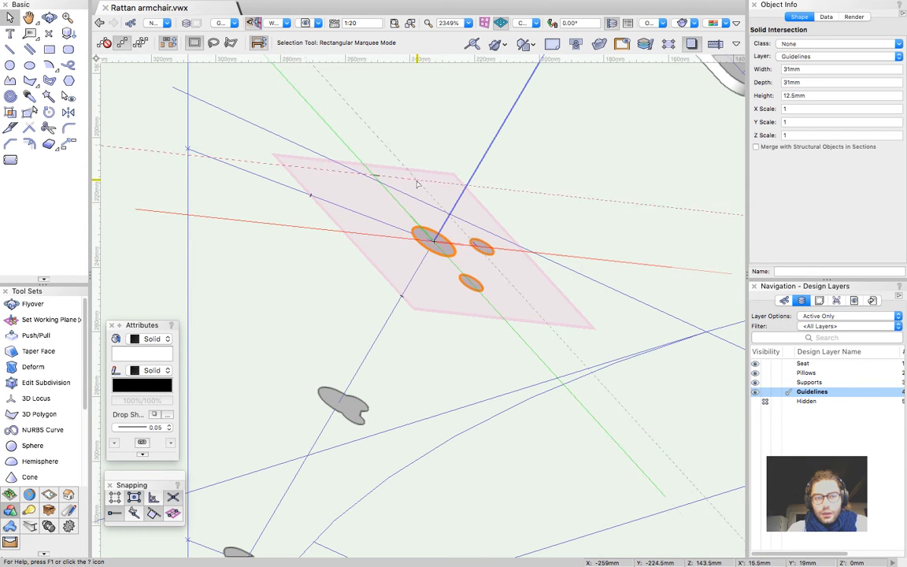
scroll(439, 230, down, 2)
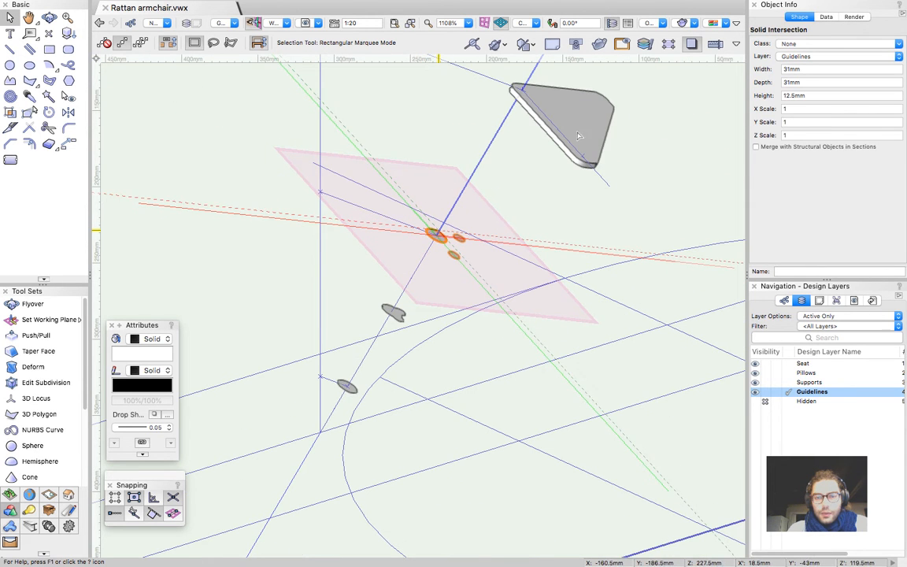
click(602, 43)
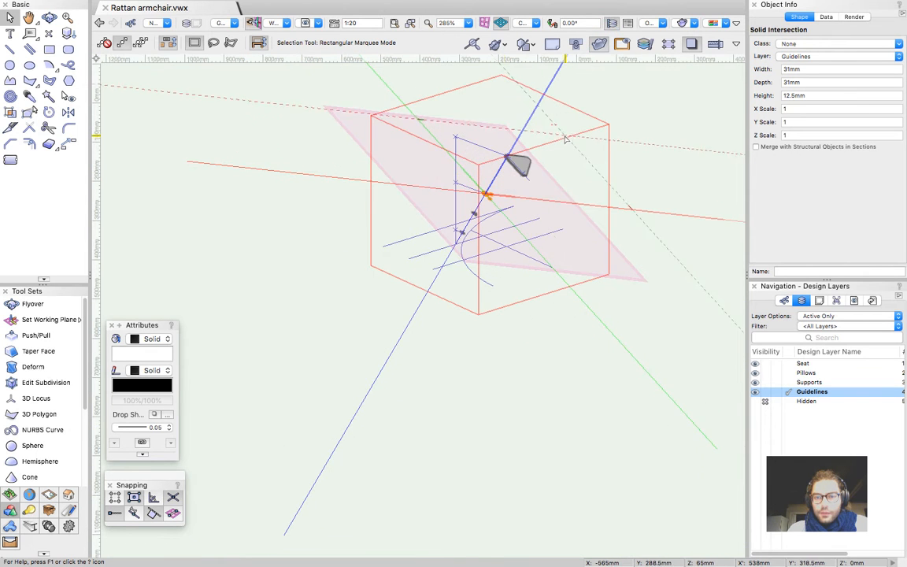
click(559, 124)
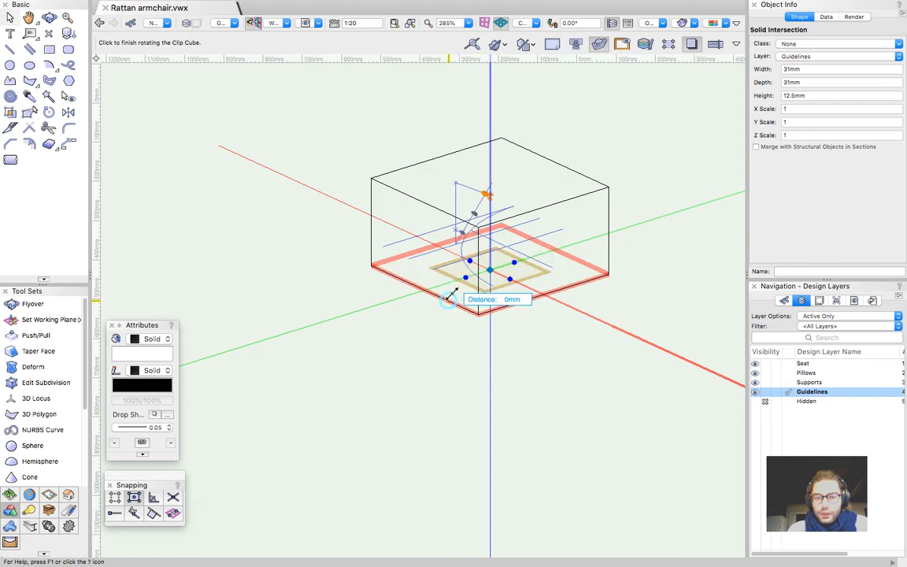
click(463, 240)
scroll(490, 180, up, 5)
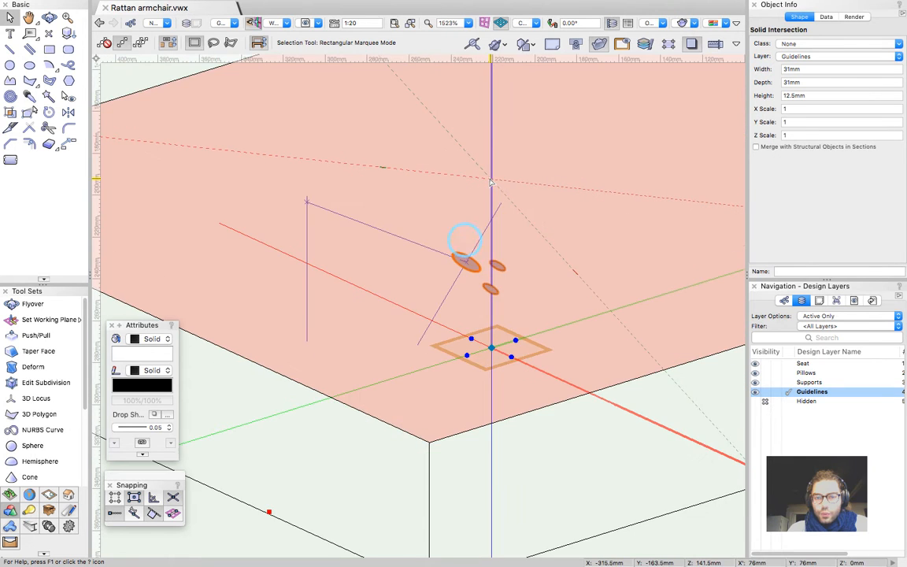
key(Escape)
Align the view square to the working plane and deselect the section solid
click(252, 23)
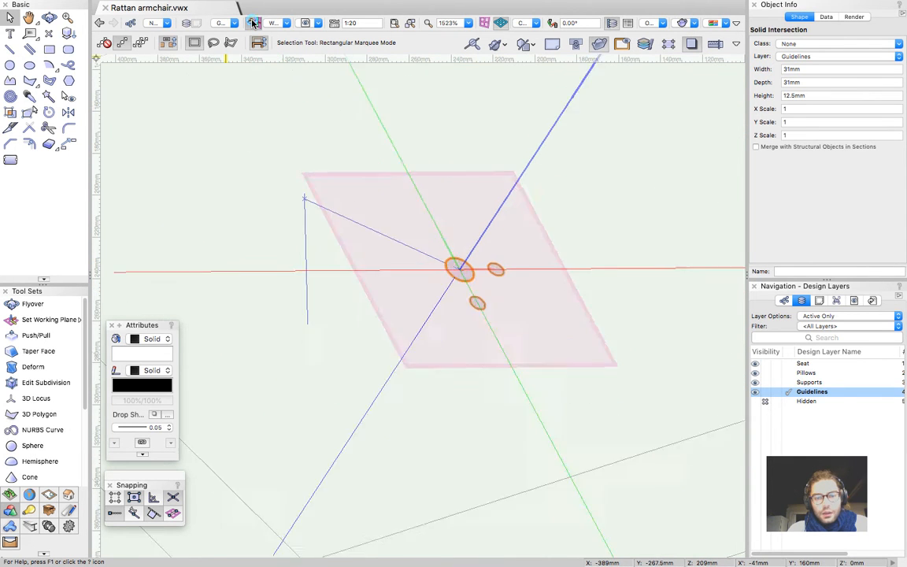
scroll(444, 333, up, 2)
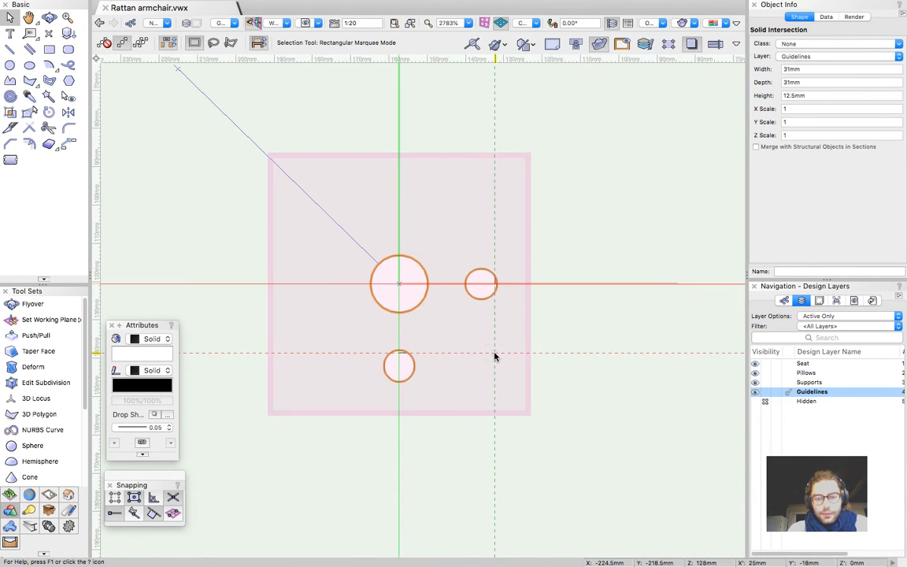
key(Escape)
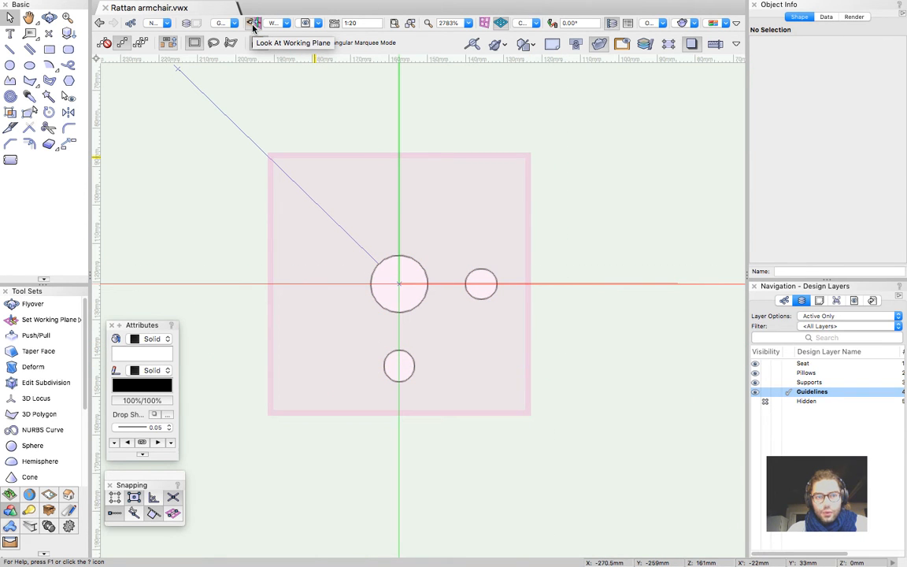
scroll(381, 257, up, 2)
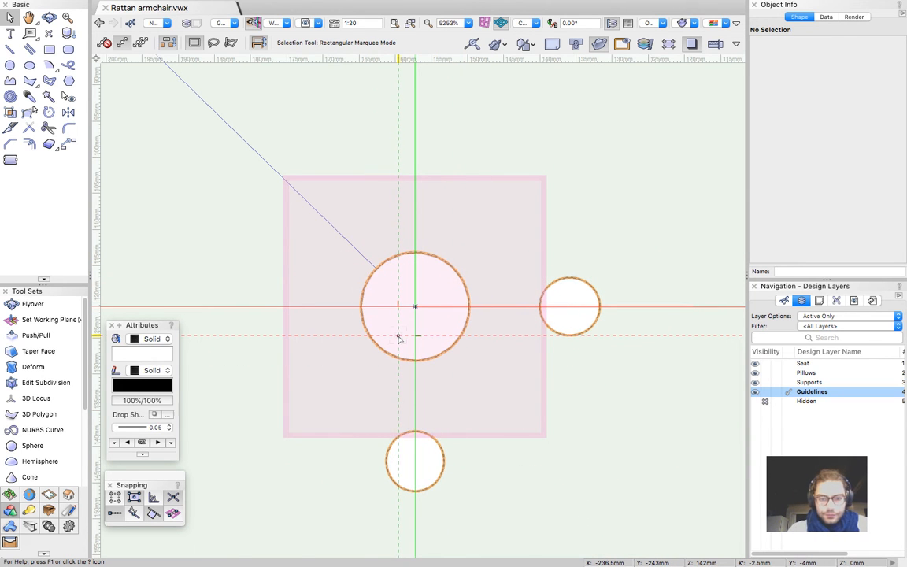
Make Guidelines the active class and trace the large leg section with a three-point circle 15 mm in diameter
key(6)
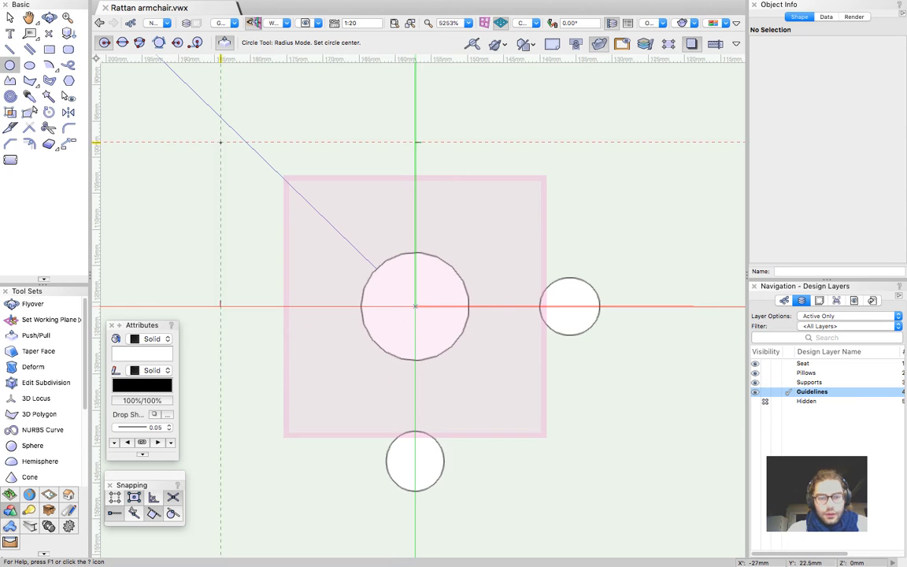
click(140, 45)
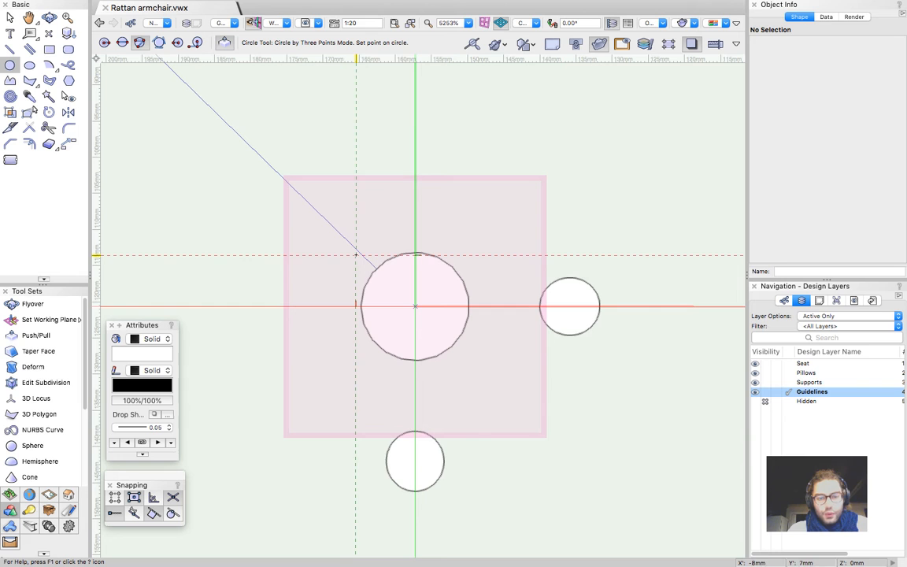
click(783, 300)
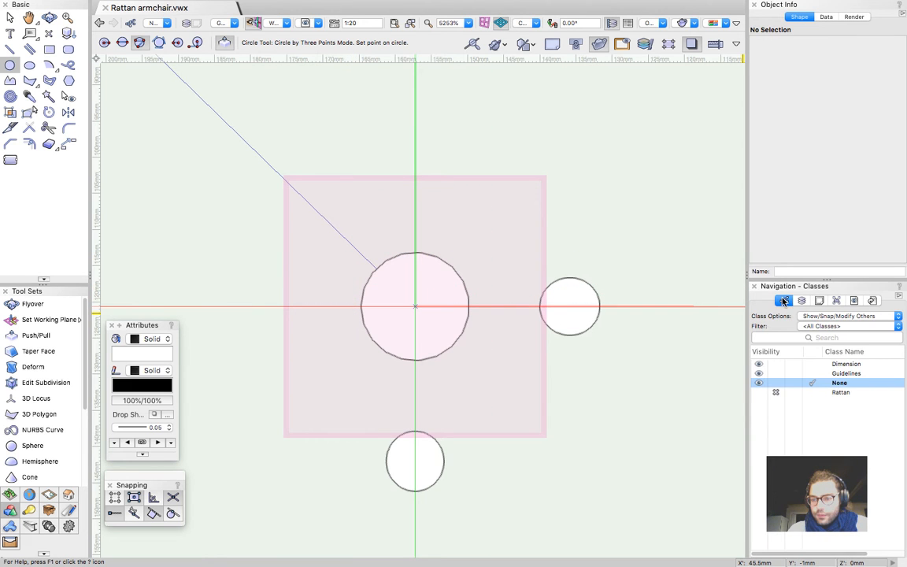
click(813, 373)
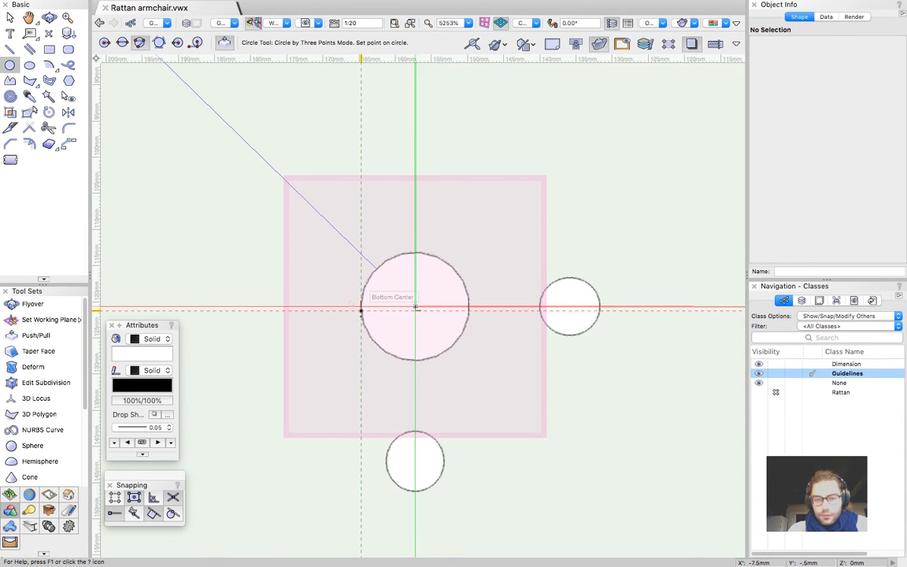
click(363, 296)
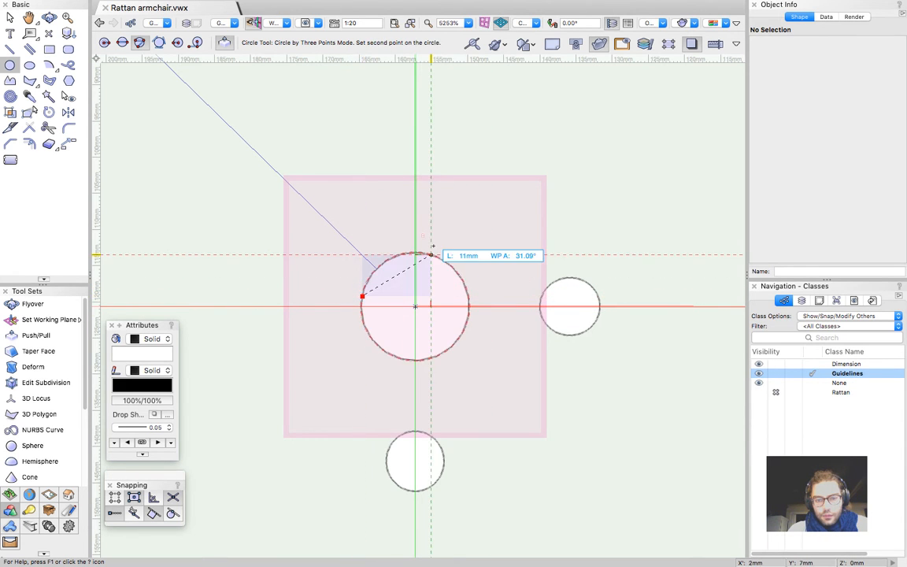
click(421, 253)
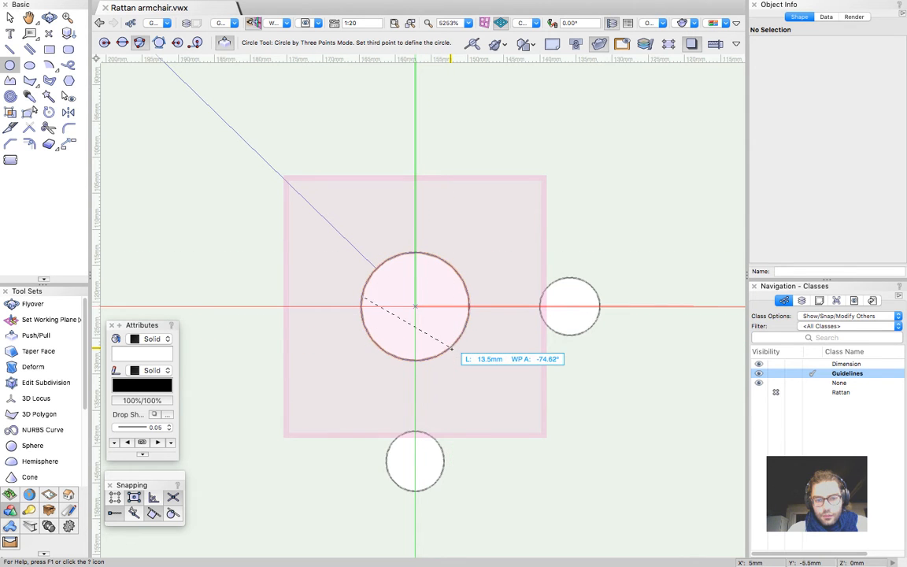
click(451, 347)
Trace both small brace sections with three-point circles about 8 mm in diameter
click(386, 460)
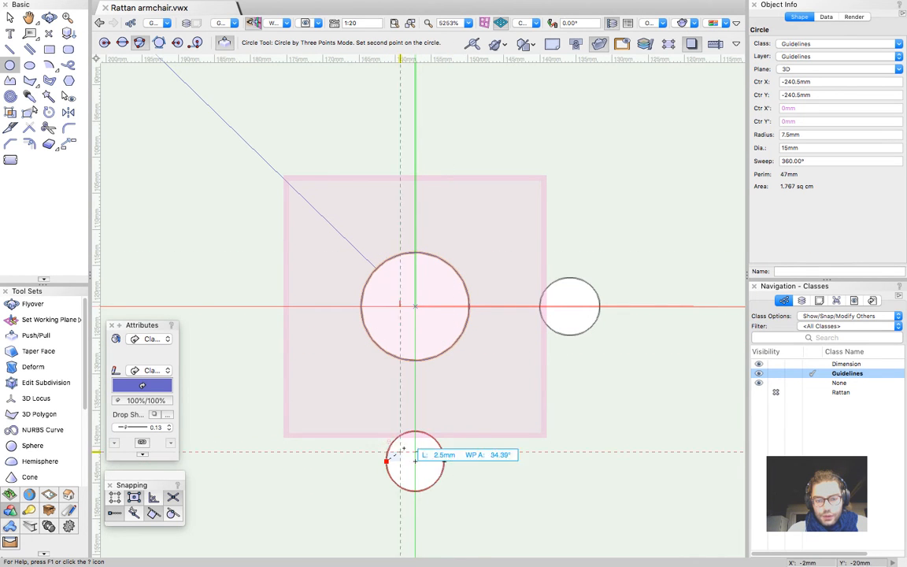
click(416, 433)
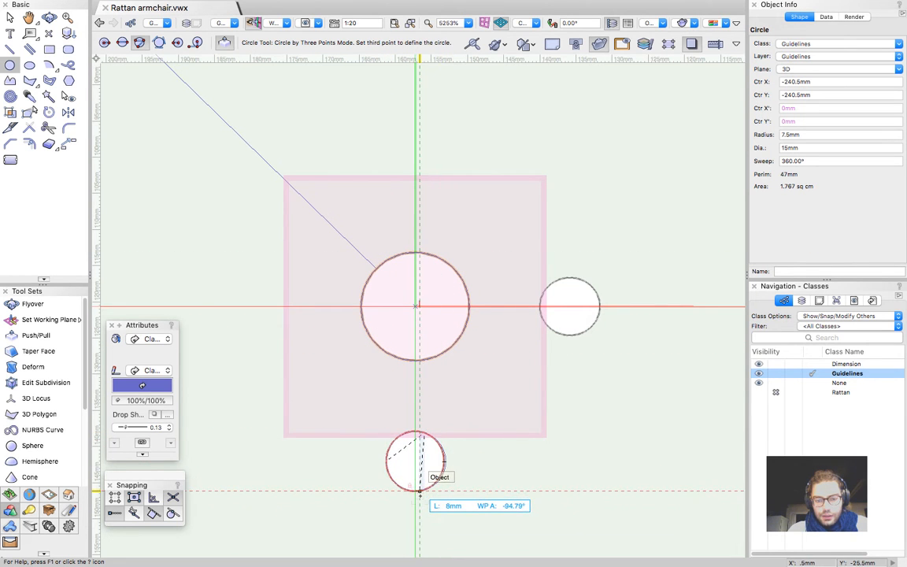
click(433, 482)
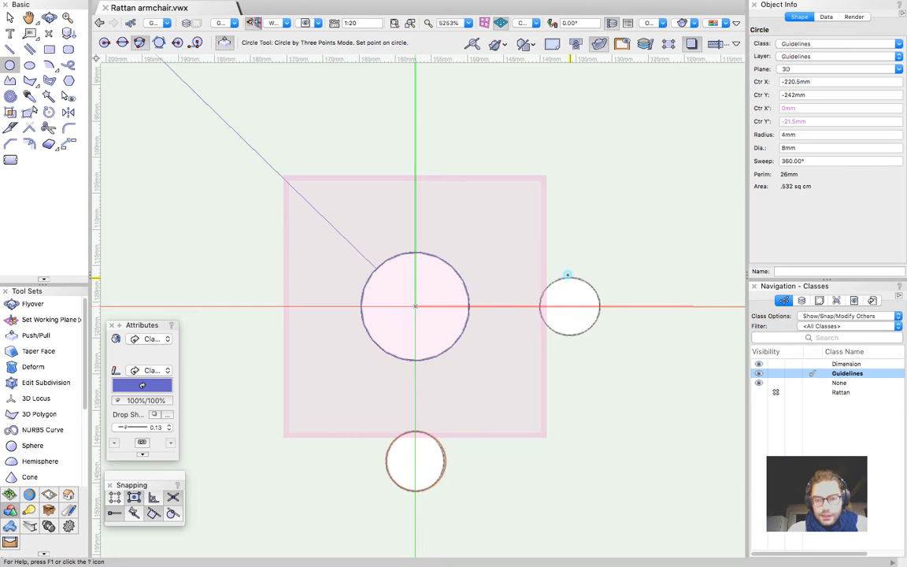
click(567, 275)
click(556, 323)
click(596, 321)
Delete the uppermost section solid beneath the traced guideline circles
key(x)
click(640, 228)
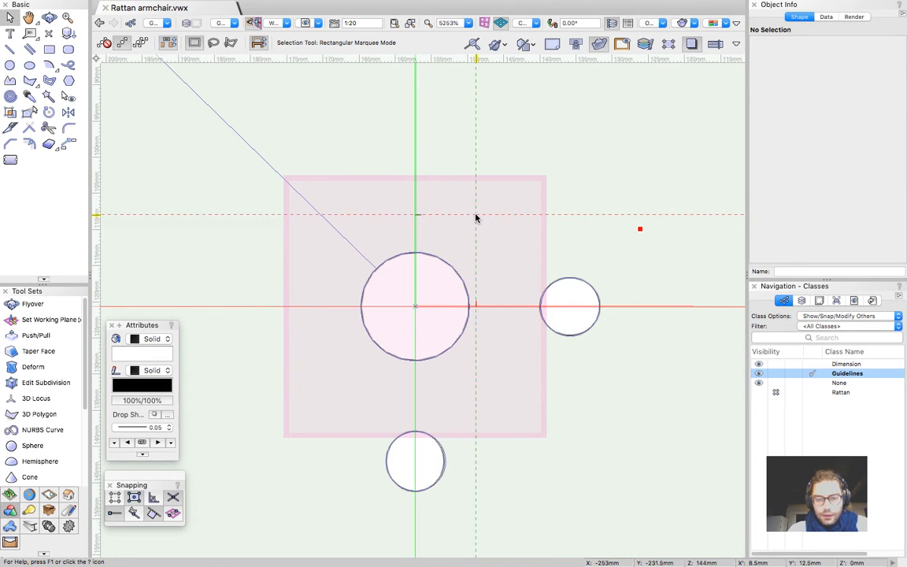
click(437, 284)
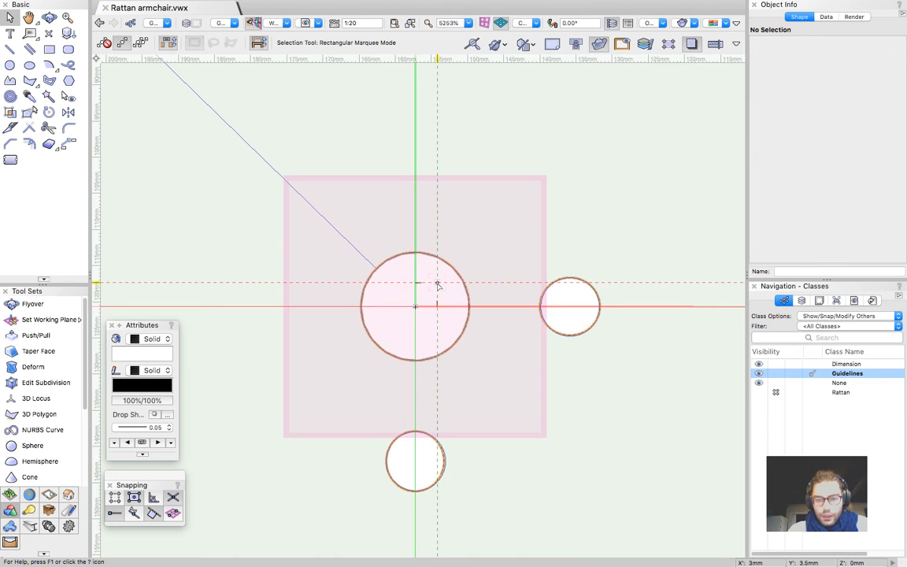
key(Delete)
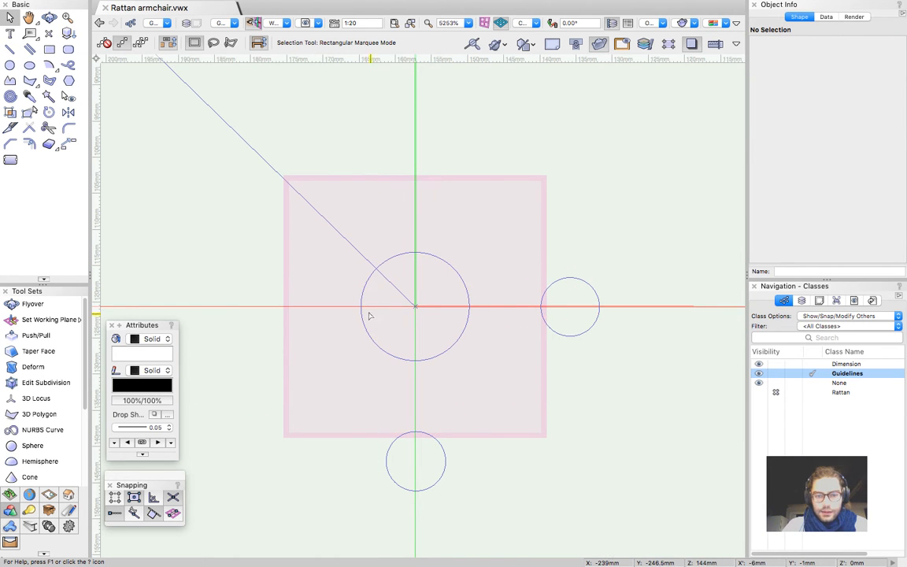
Draw three tangent lines about 21, 30 and 21 mm long around the outside of the three guideline circles
key(2)
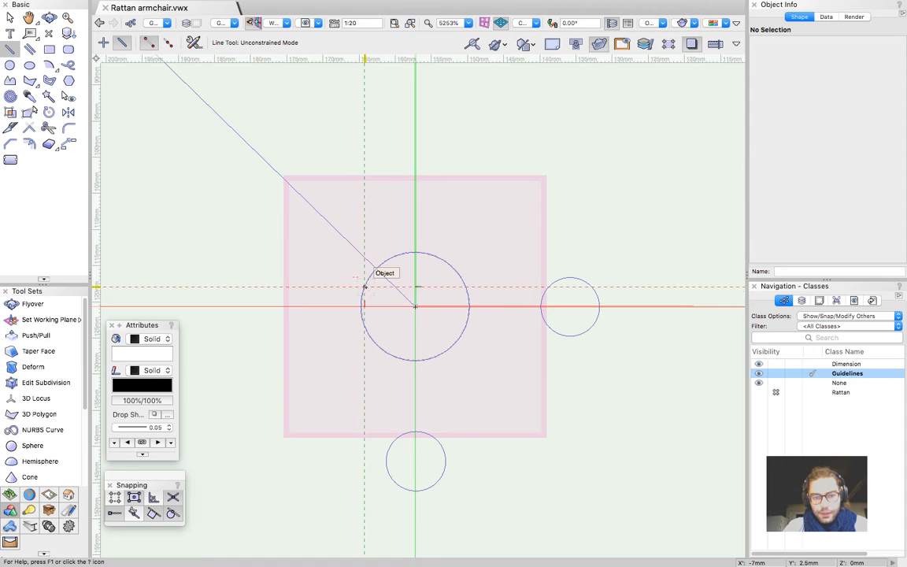
click(404, 253)
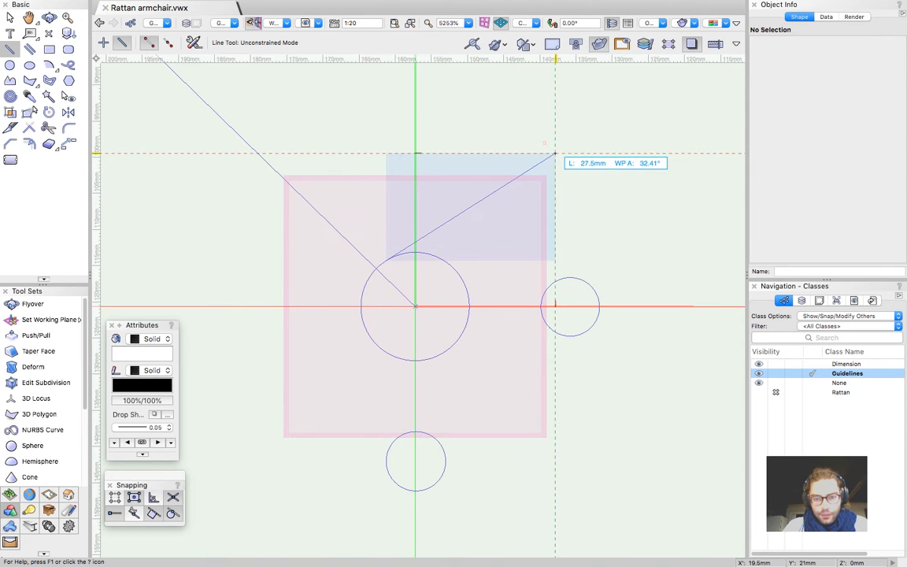
click(579, 276)
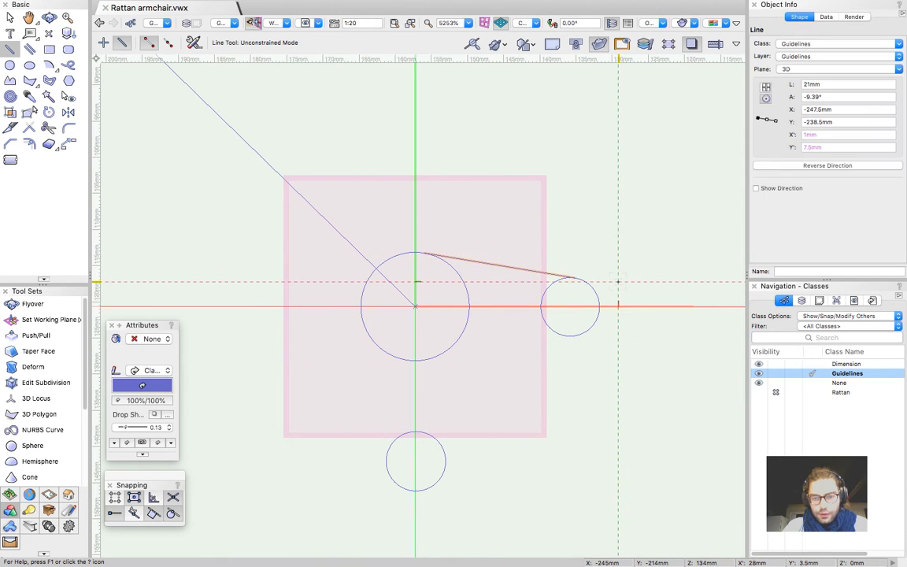
click(600, 306)
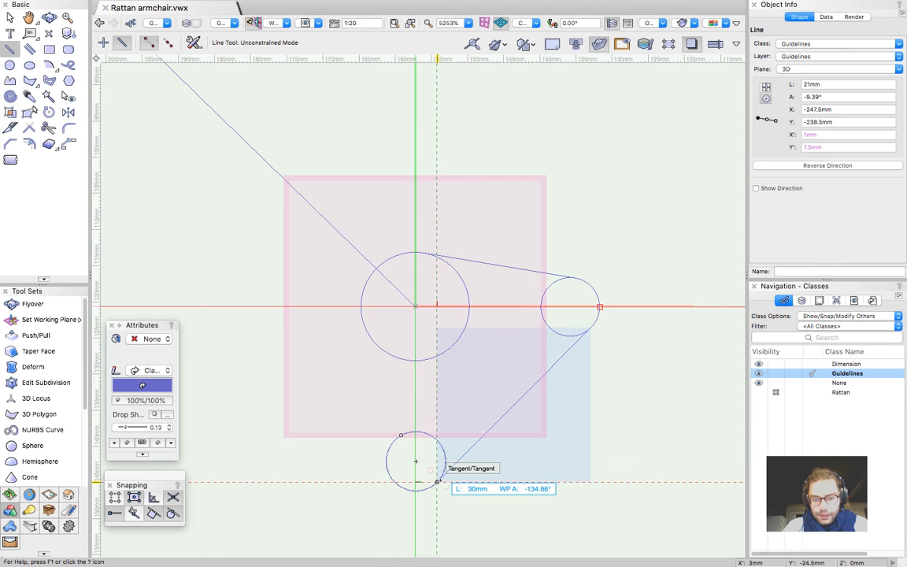
click(437, 482)
click(386, 465)
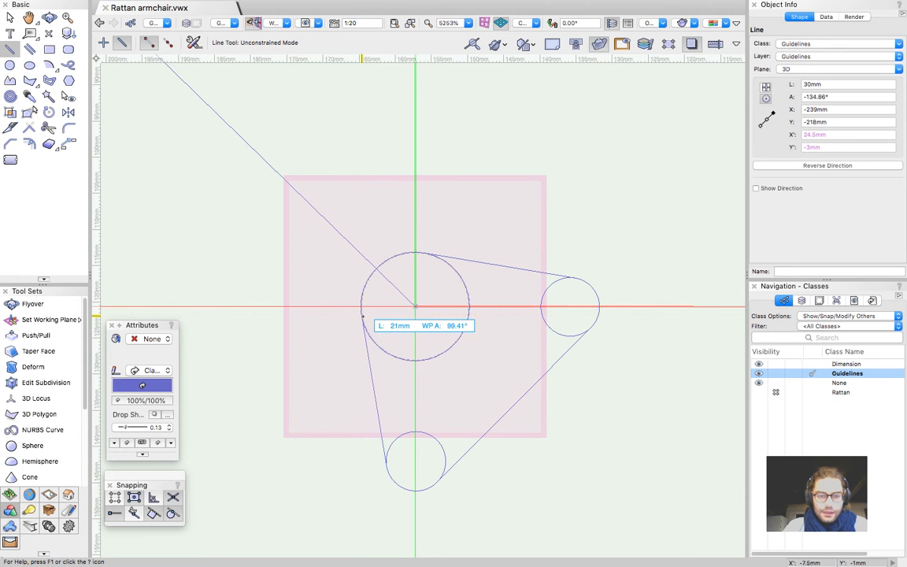
click(361, 315)
Trim away the inner arcs of the three circles so a rounded triangular outline is left
key(x)
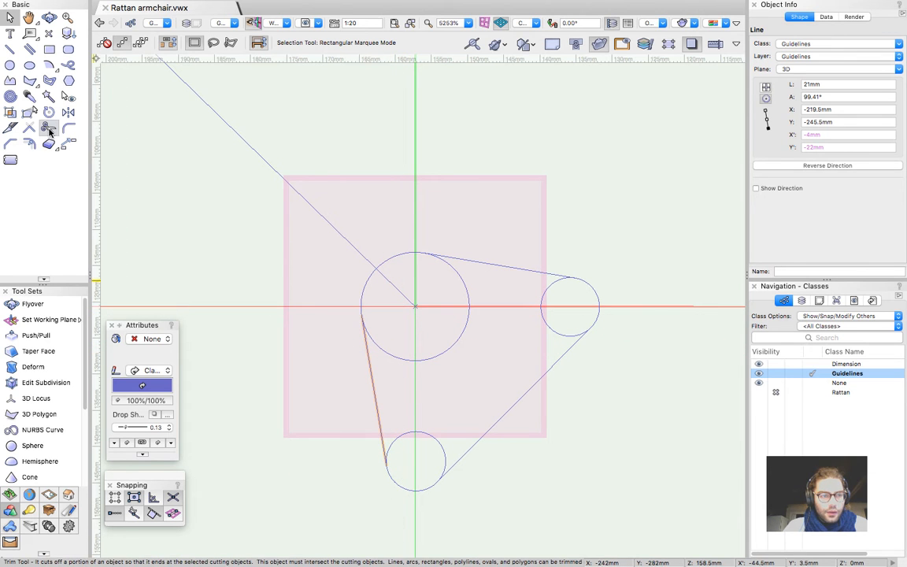
click(48, 127)
click(387, 357)
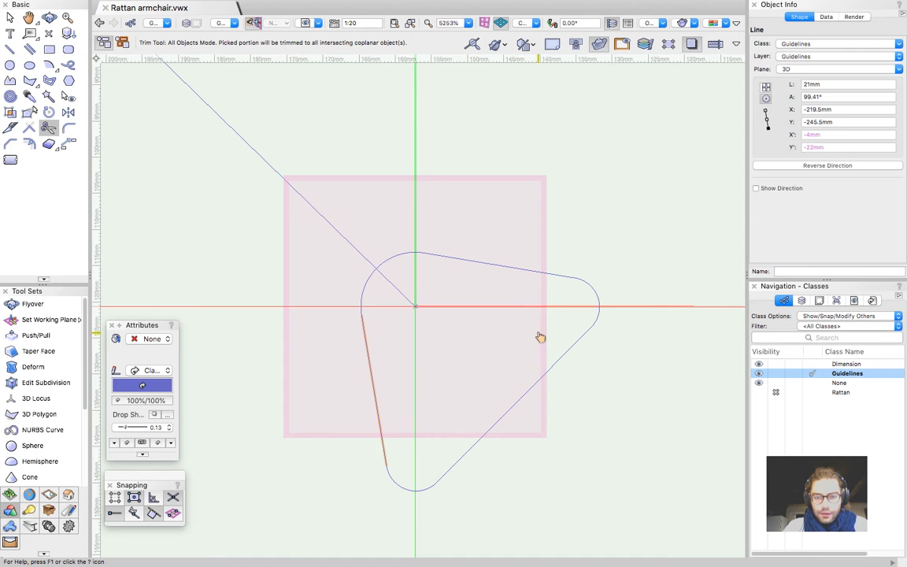
key(x)
click(379, 196)
Compose the three tangent lines and three arcs of the rounded triangle into one closed polyline
scroll(352, 200, down, 3)
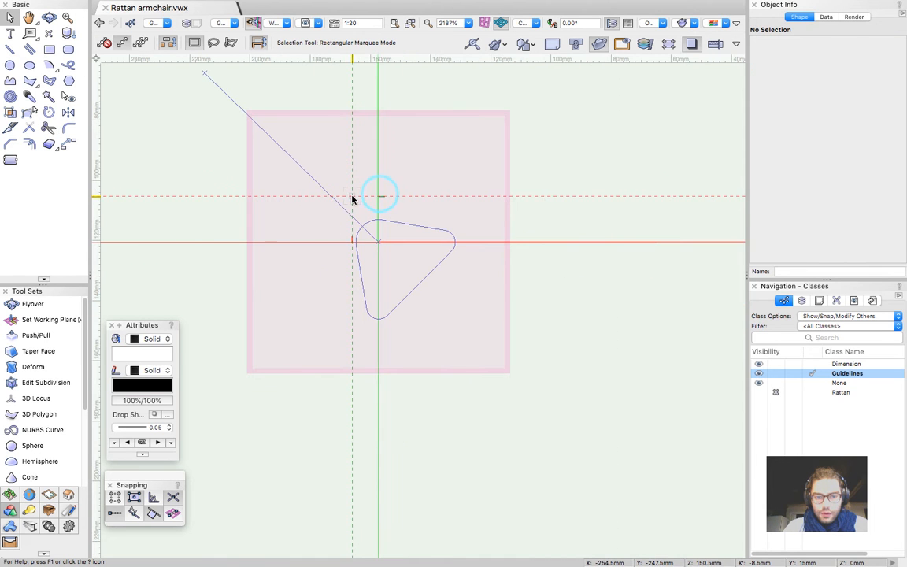
scroll(359, 229, up, 3)
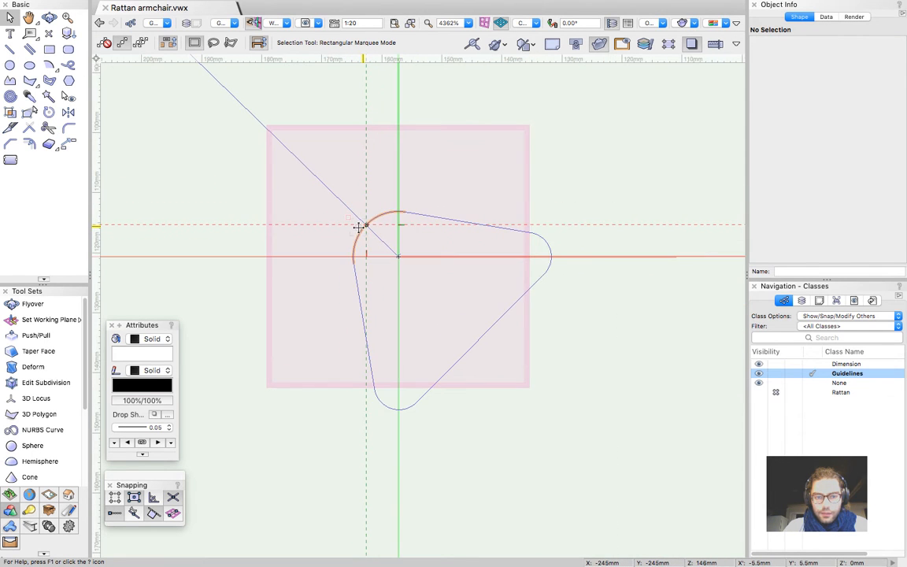
click(356, 246)
shift+click(425, 217)
shift+click(545, 241)
shift+click(534, 285)
shift+click(380, 403)
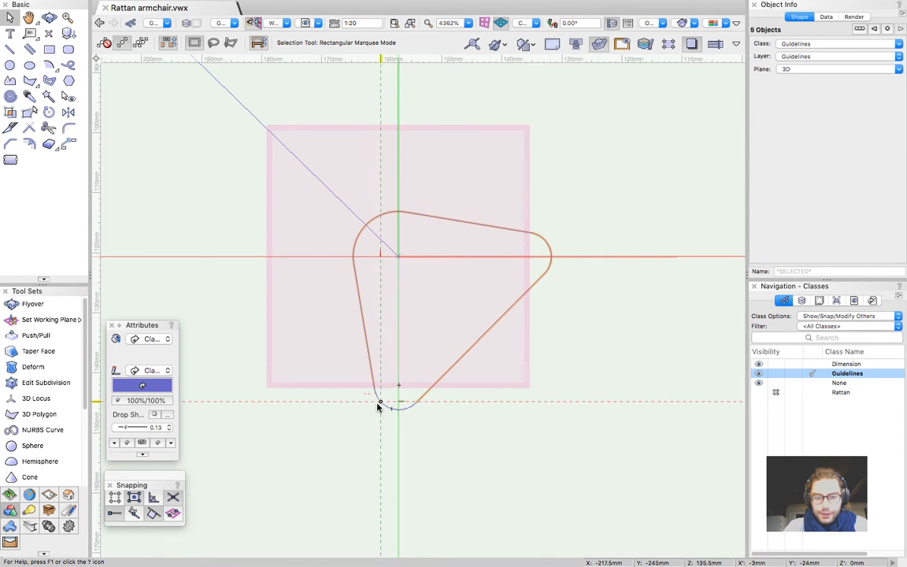
right_click(360, 310)
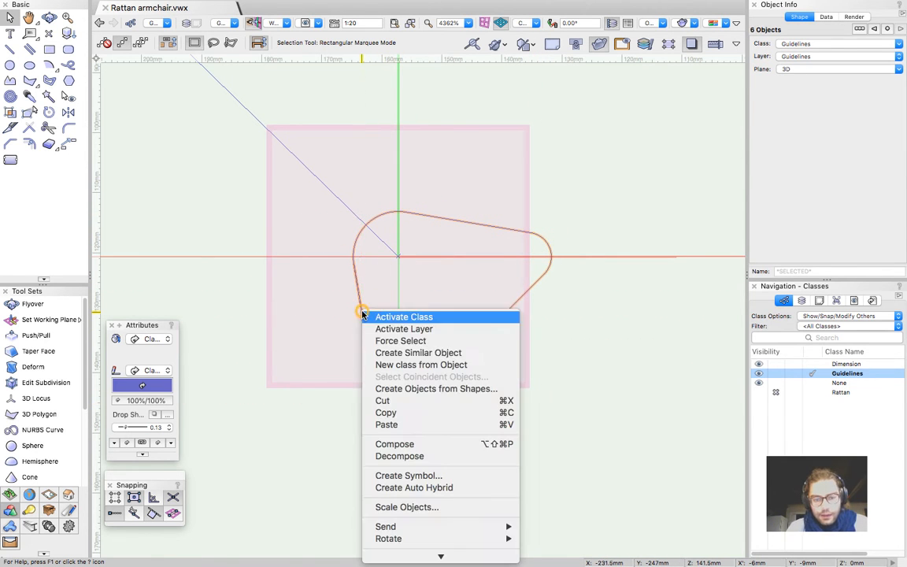
click(409, 446)
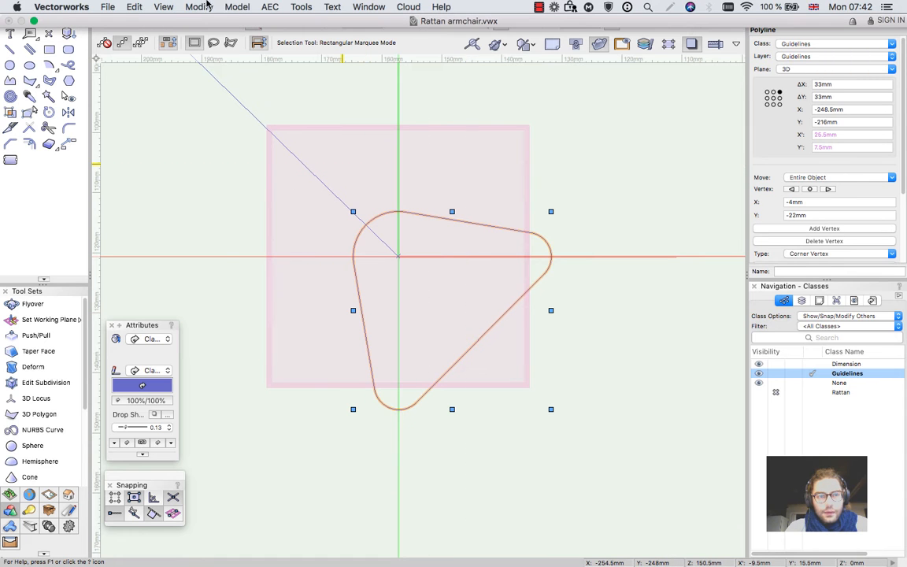
Show the clipped-away model again so the neighbouring leg sections are displayed around the triangular polyline
click(206, 6)
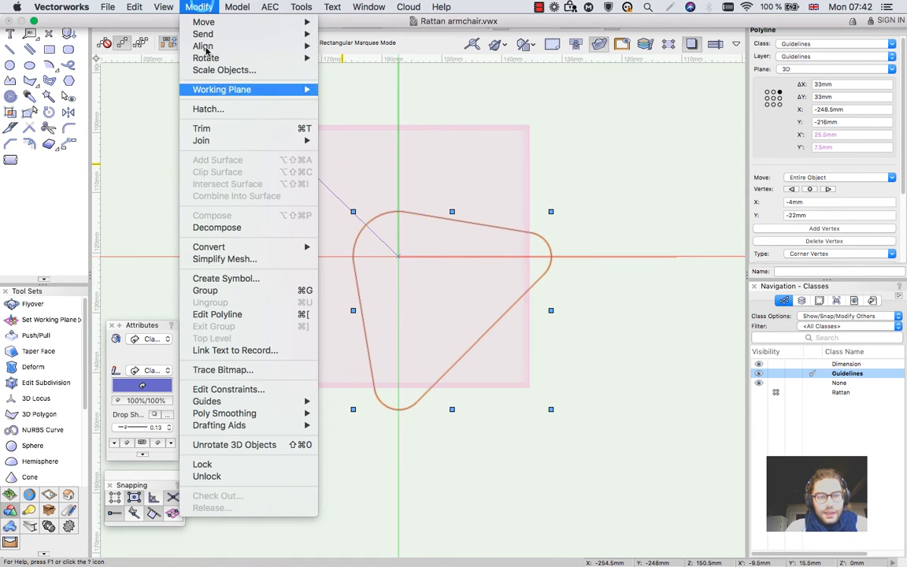
click(605, 214)
scroll(495, 391, down, 1)
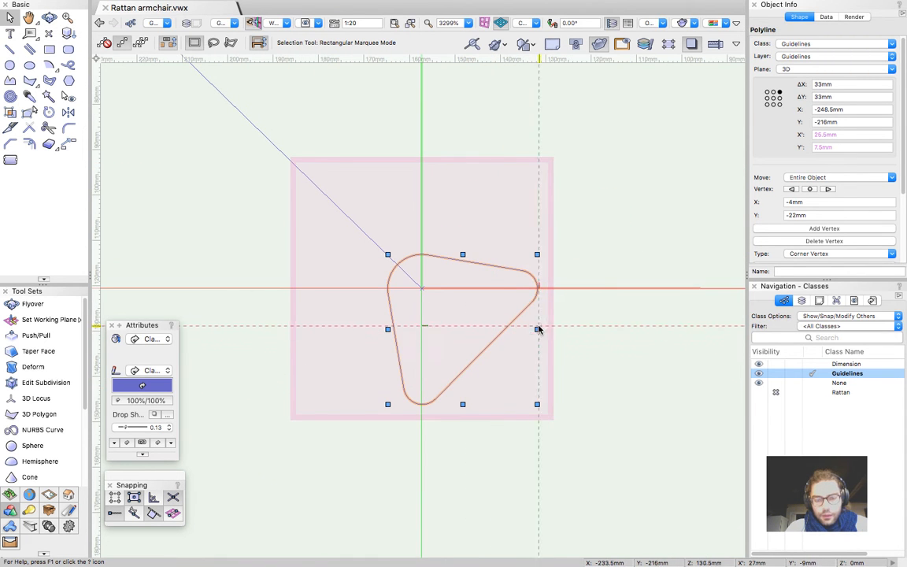
key(shift+c)
drag(437, 388, 664, 257)
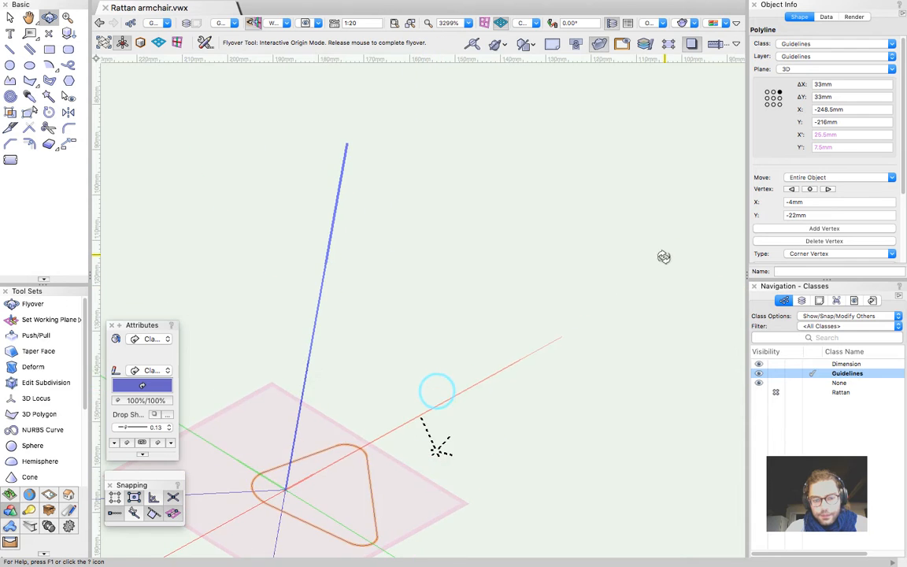
scroll(521, 254, down, 3)
drag(480, 321, 499, 369)
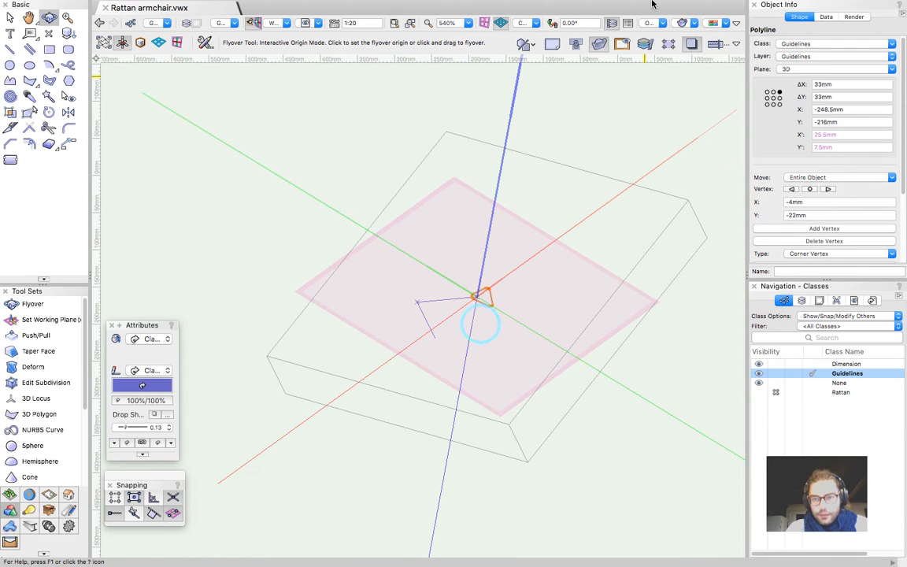
click(604, 44)
Convert the rounded triangular polyline to a NURBS curve and deselect it
scroll(497, 313, up, 4)
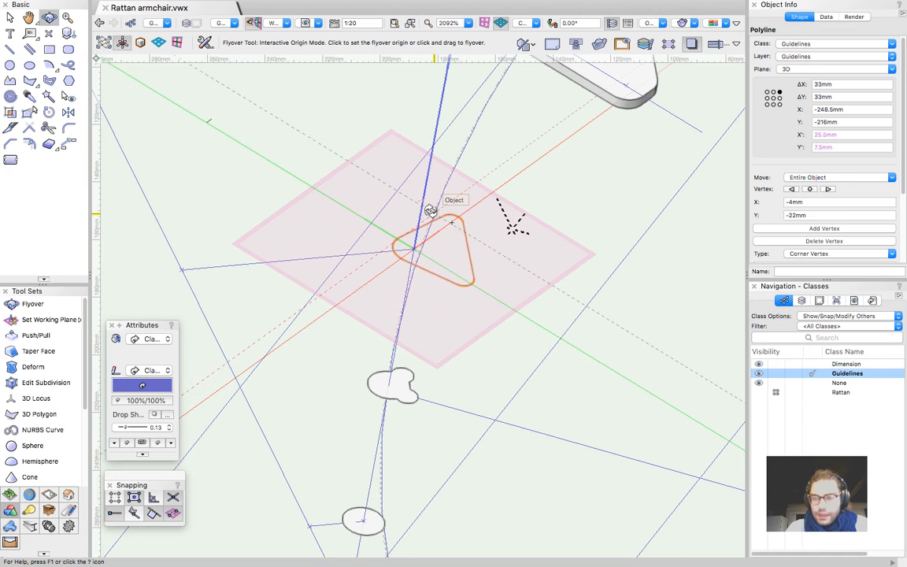
key(alt+super+n)
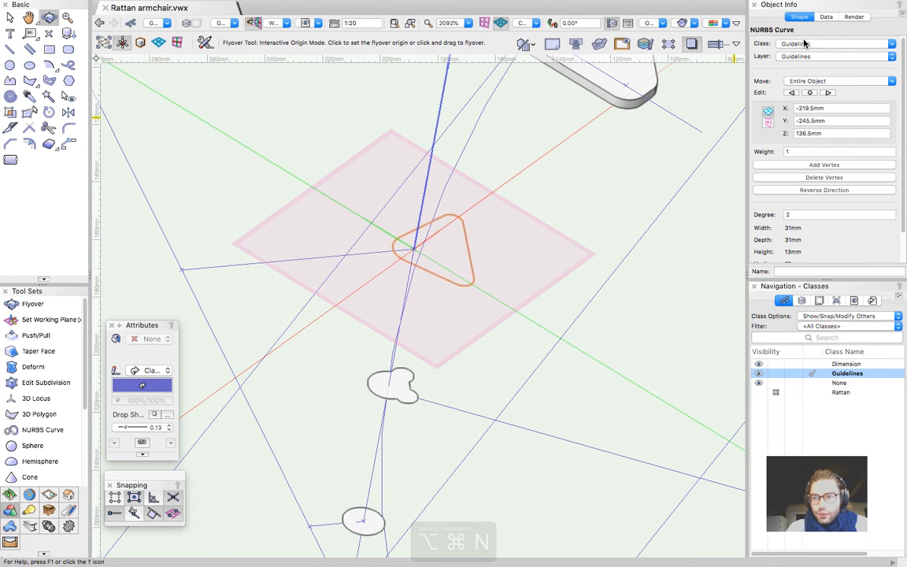
key(x)
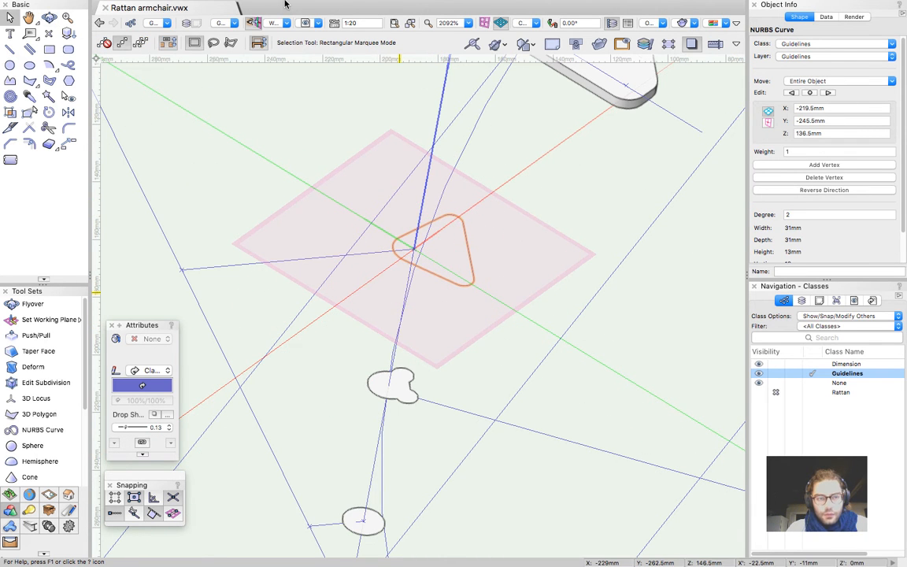
click(200, 6)
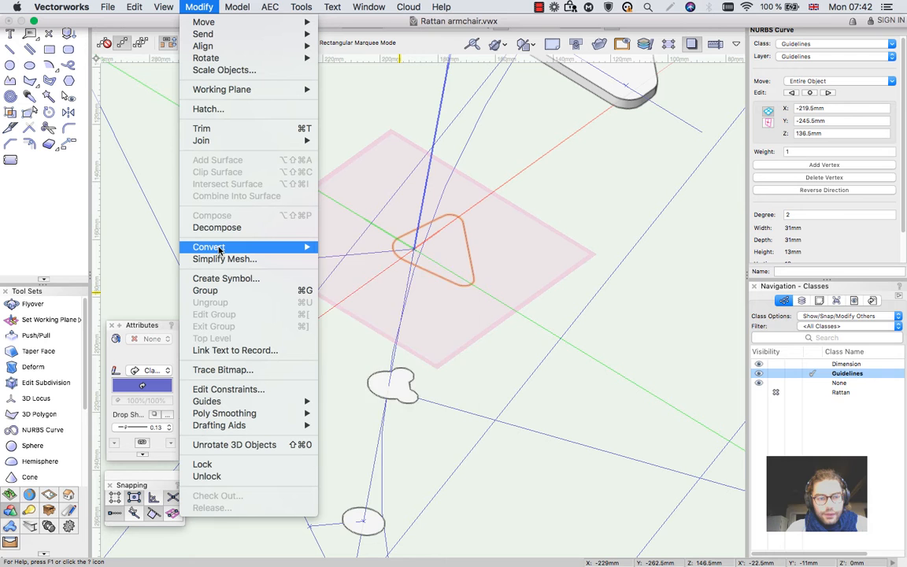
mouse_move(203, 246)
click(382, 358)
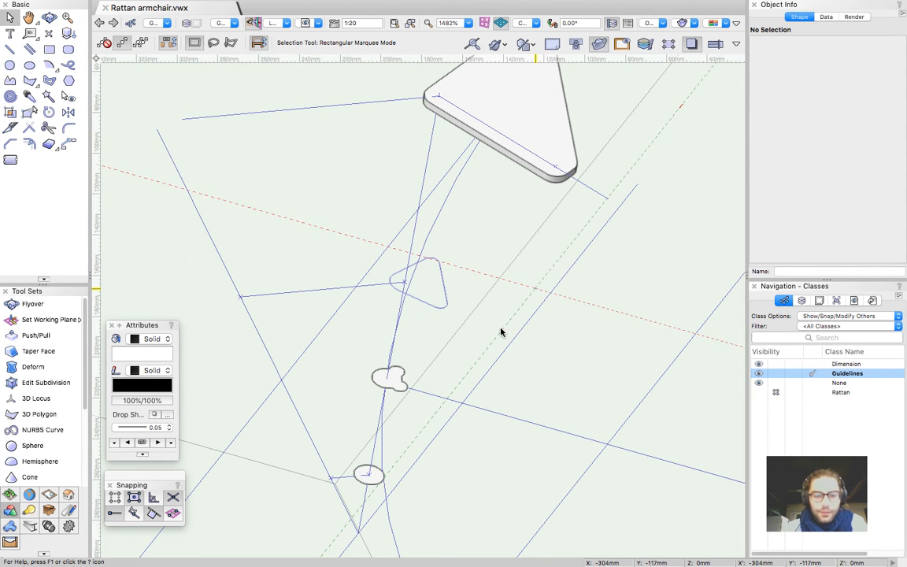
Set the working plane on the planar face of the three-lobed leg and brace section below the triangular curve
scroll(410, 383, up, 3)
key(shift+c)
mouse_move(478, 344)
mouse_down()
mouse_move(352, 389)
mouse_move(402, 338)
mouse_up()
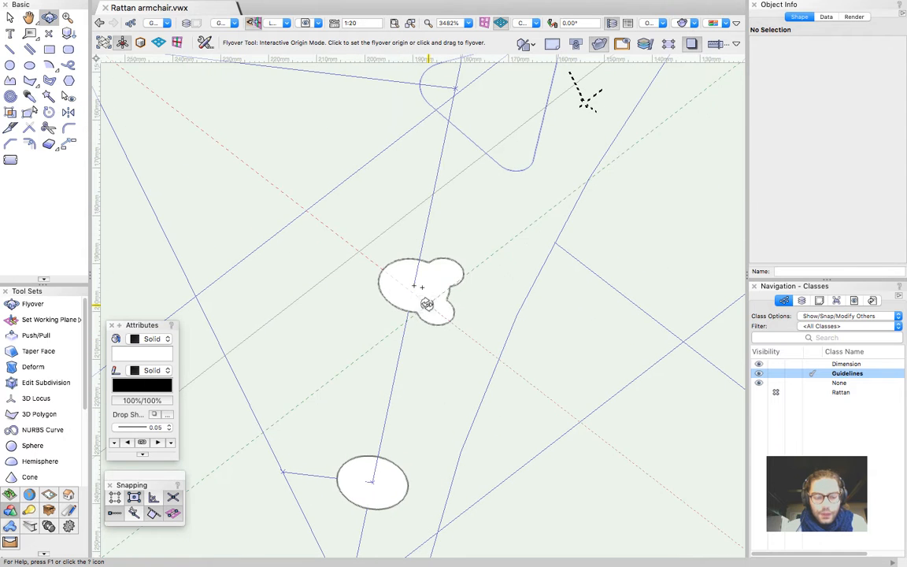
key(shift+w)
click(407, 291)
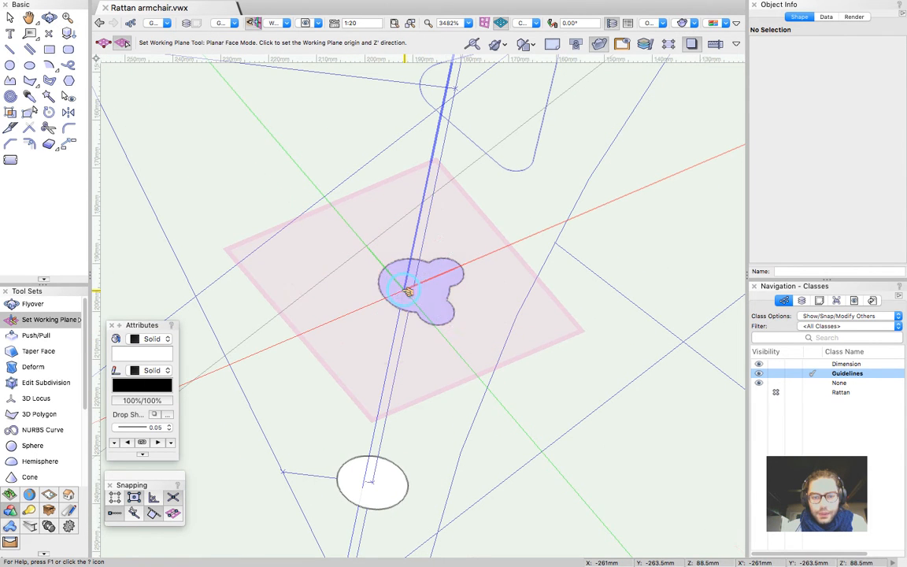
key(x)
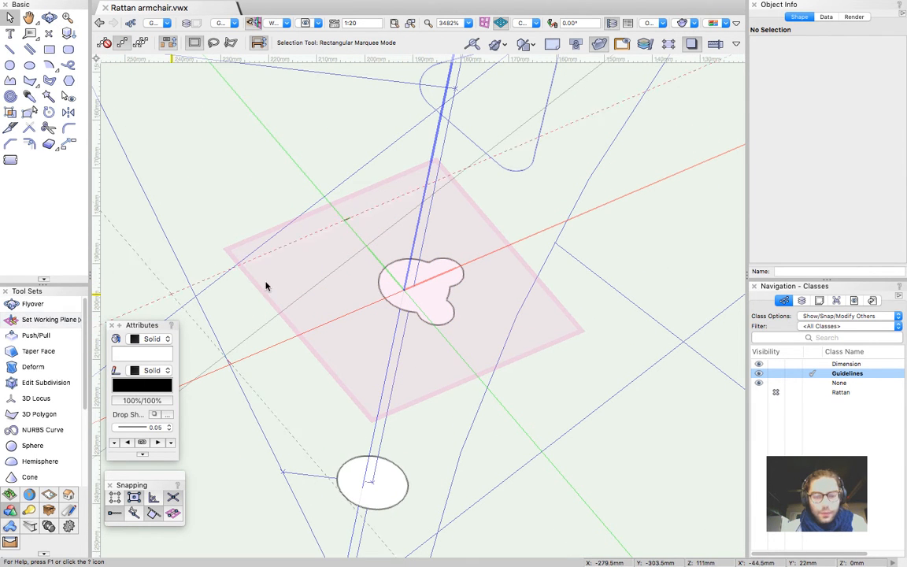
Select the three-lobed section solid and turn on the Clip Cube around the leg sections
click(432, 264)
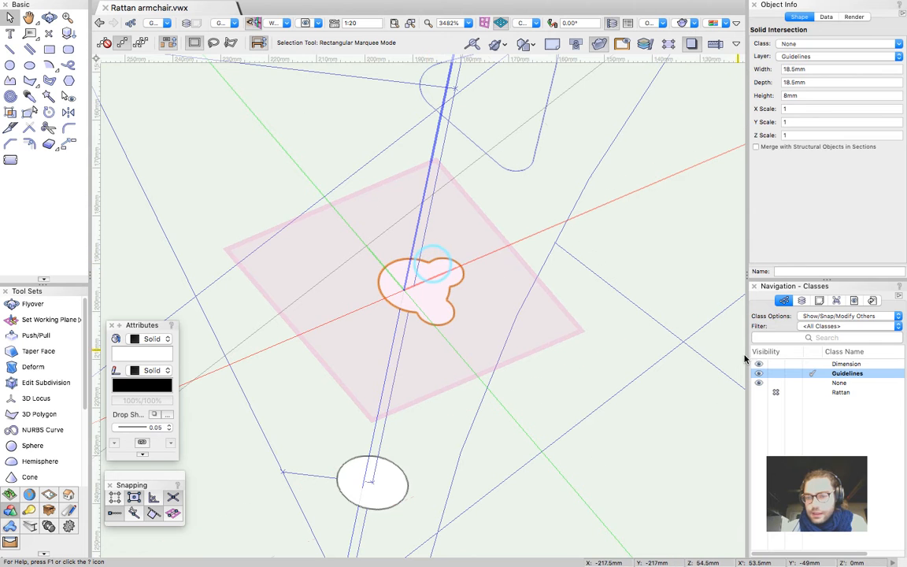
scroll(462, 298, down, 10)
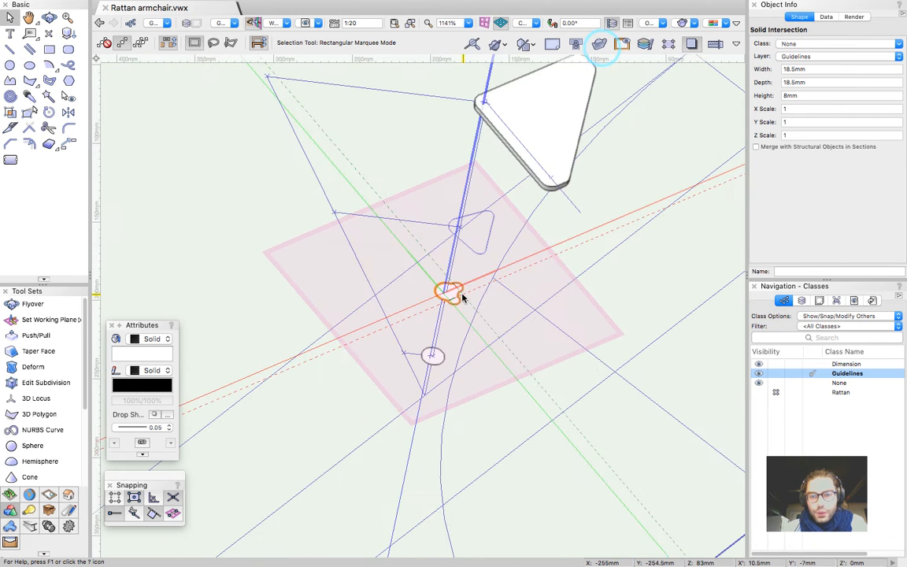
scroll(400, 320, down, 4)
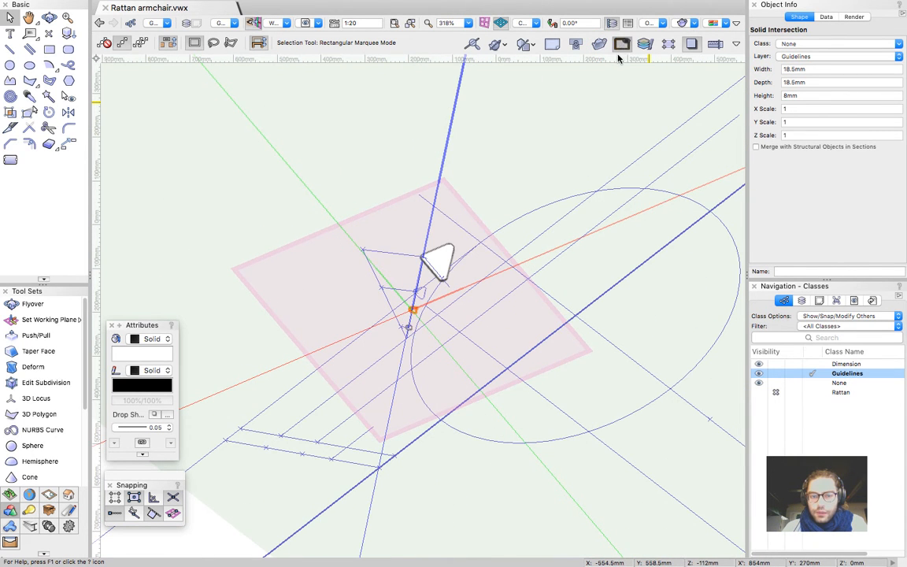
scroll(415, 307, down, 3)
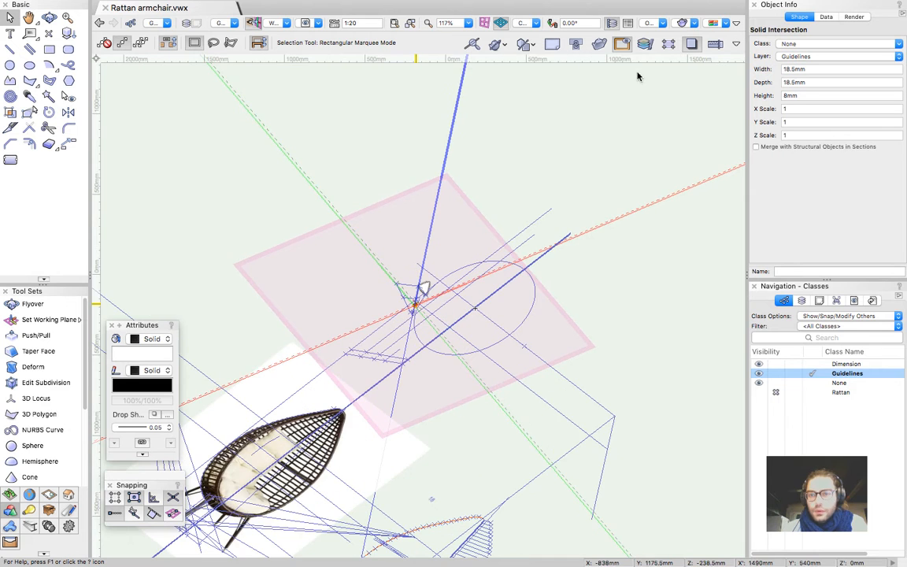
click(599, 45)
scroll(422, 286, up, 4)
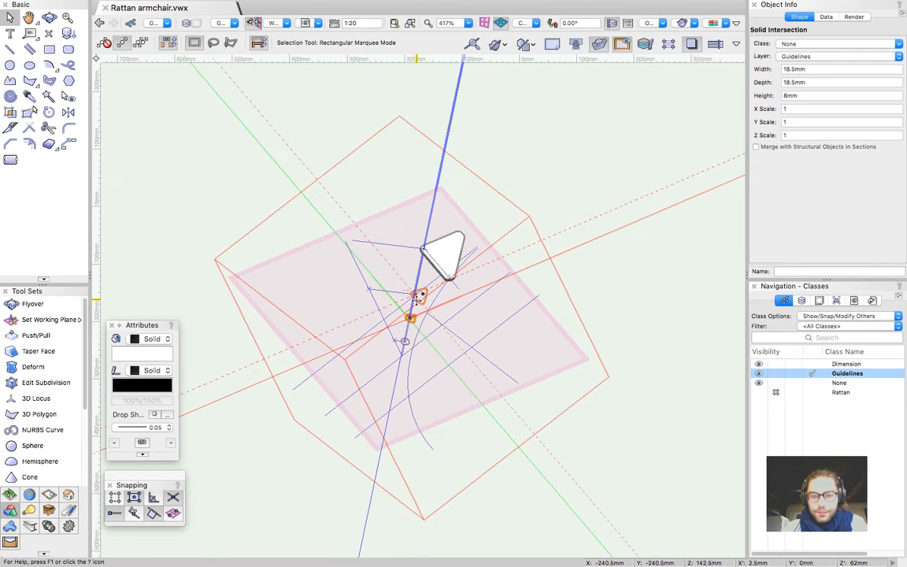
Lower the Clip Cube's upper face to just above the three-lobed section and move its lower face inward about 177 mm
click(511, 234)
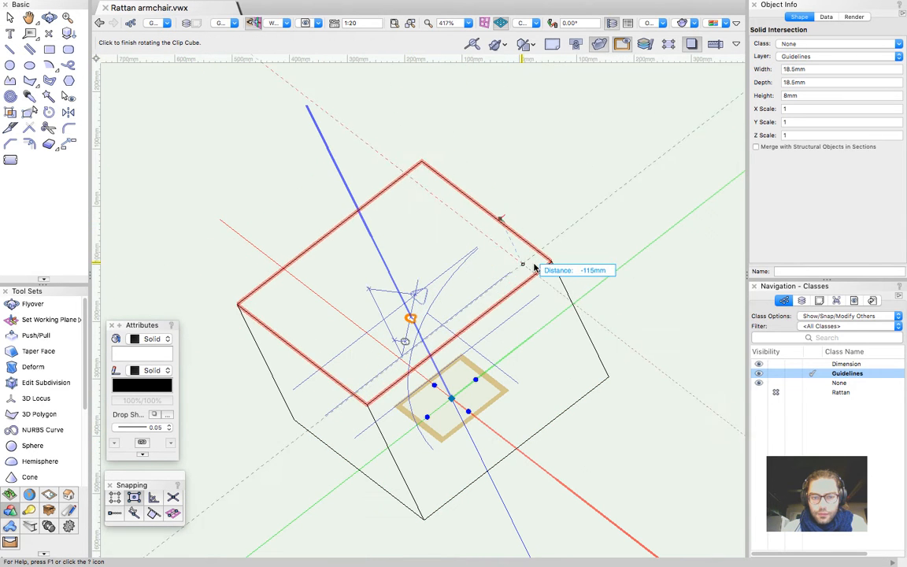
click(550, 283)
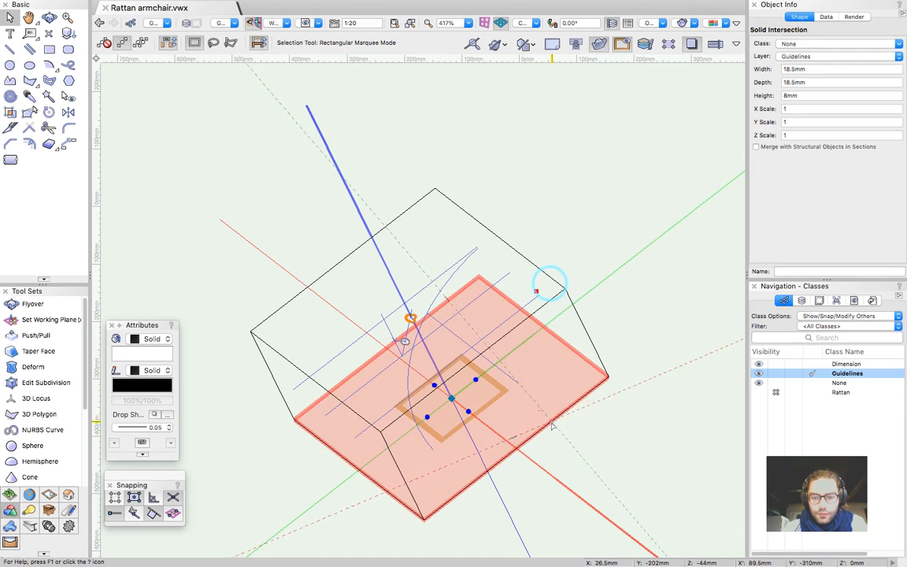
click(551, 423)
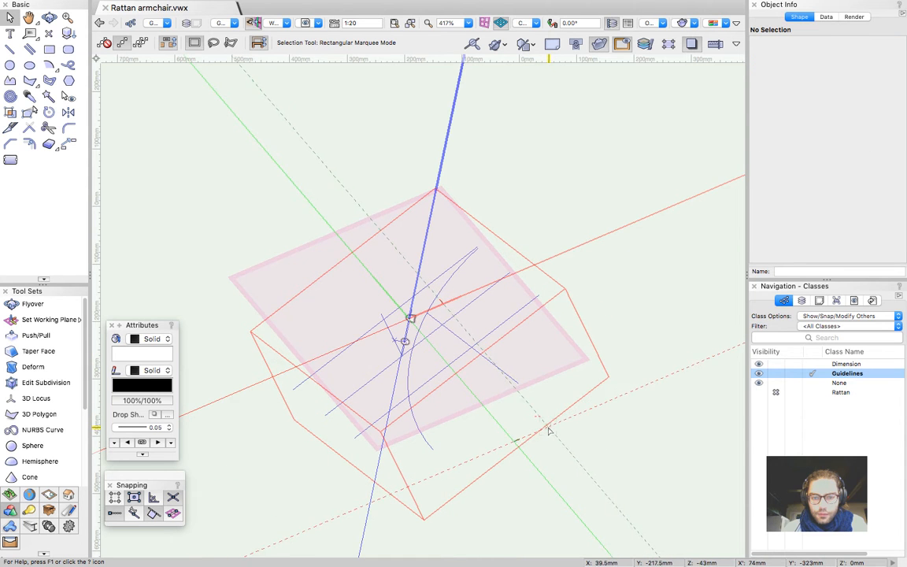
click(549, 429)
click(545, 432)
click(539, 429)
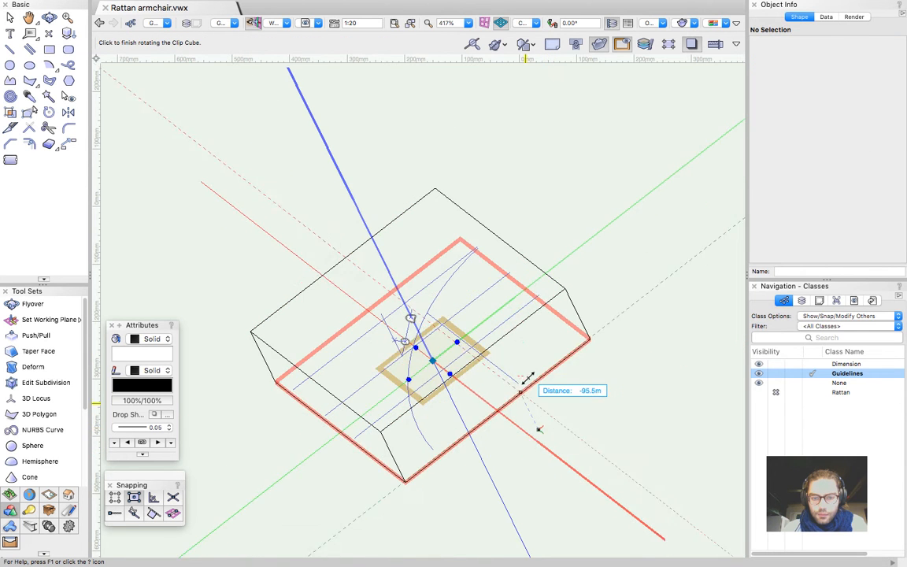
click(513, 355)
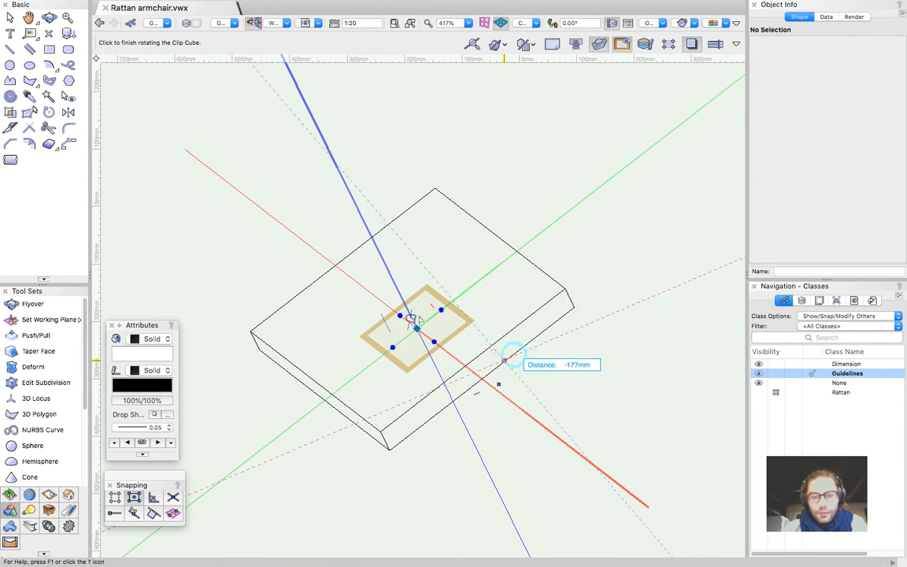
Set the working plane on the planar face of the three-lobed section and look at it straight on
scroll(419, 318, up, 5)
scroll(358, 340, up, 6)
key(shift+1)
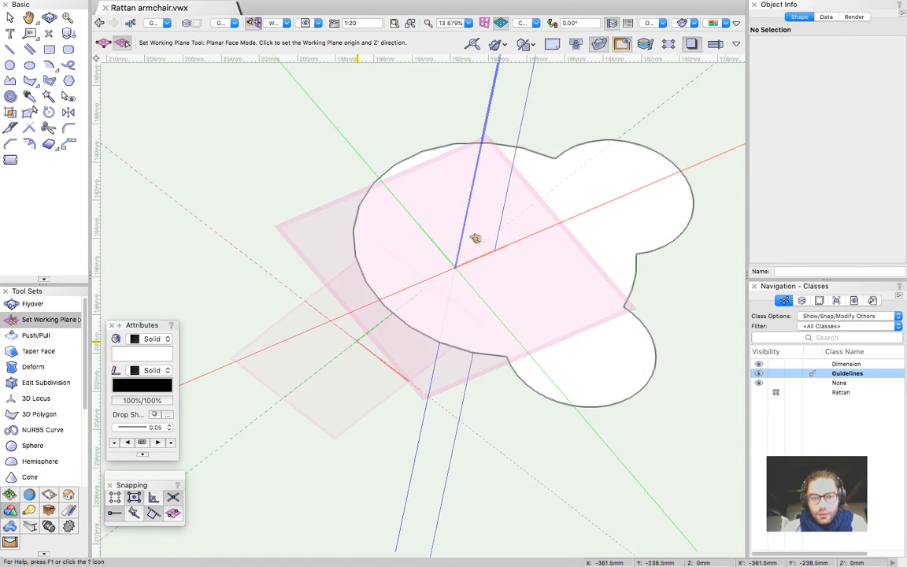
key(x)
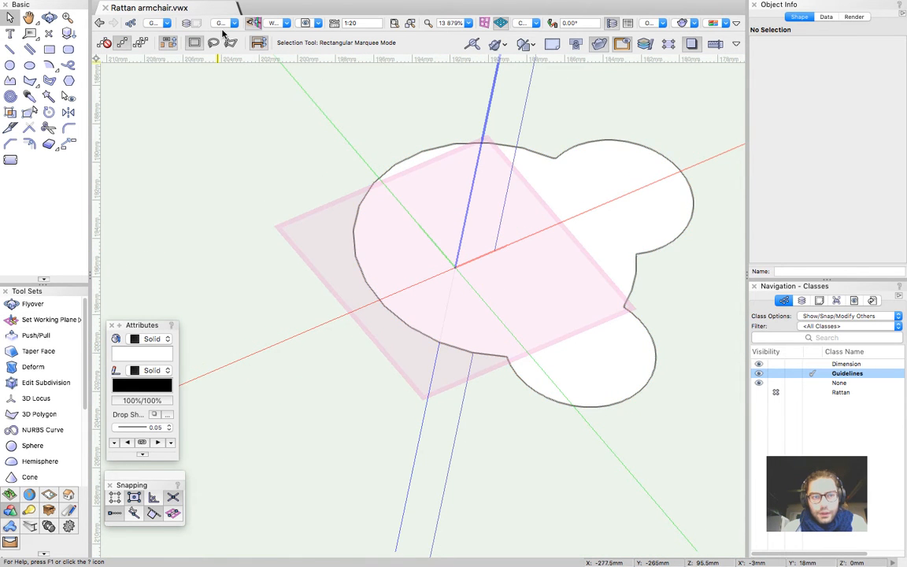
click(253, 23)
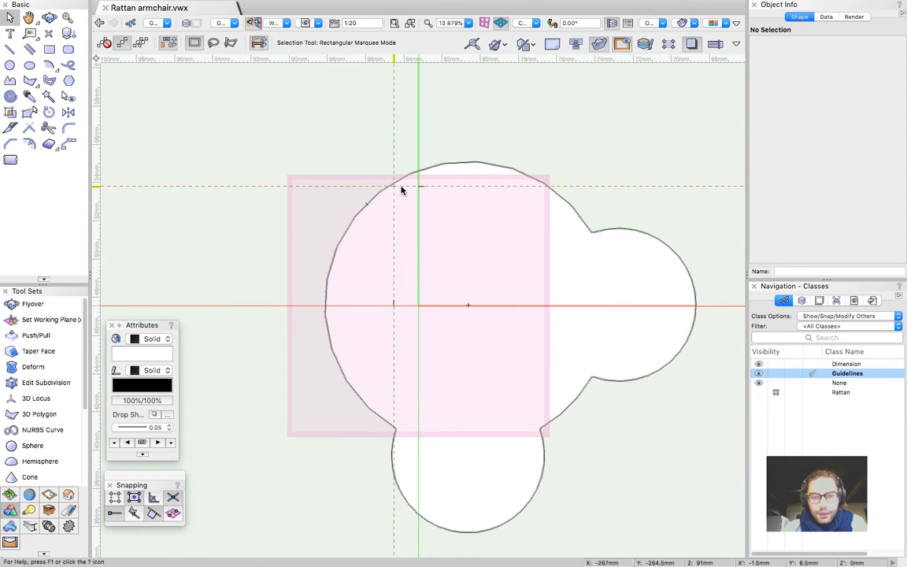
Trace the section's large lobe and two smaller lobes with three-point circles, and delete the section solid
key(6)
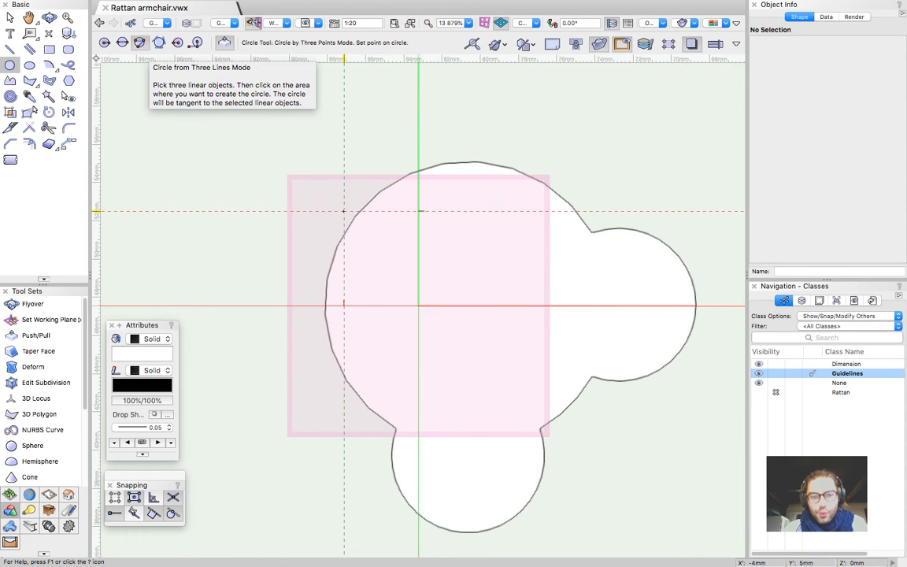
click(330, 271)
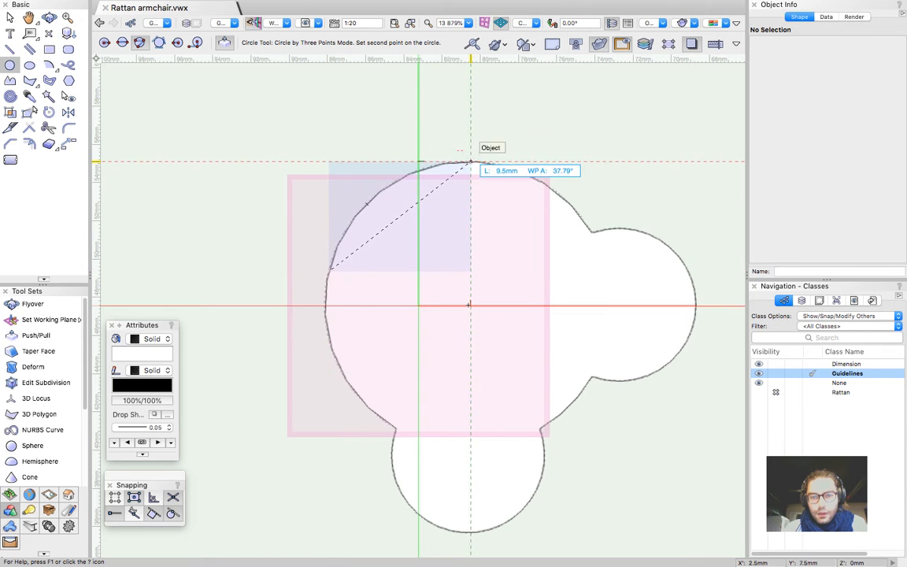
click(472, 160)
click(586, 230)
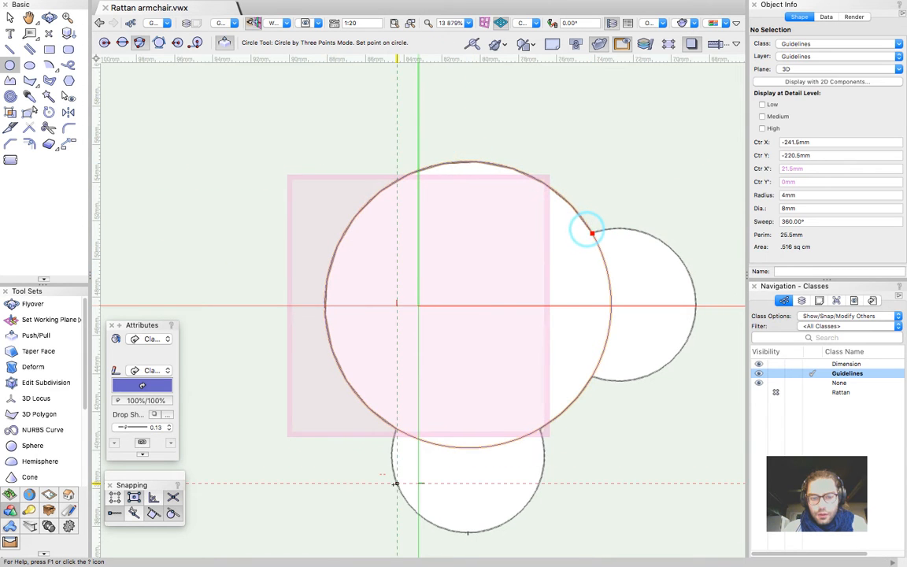
click(396, 483)
click(541, 449)
click(467, 534)
click(624, 229)
click(607, 381)
click(695, 299)
key(x)
click(595, 175)
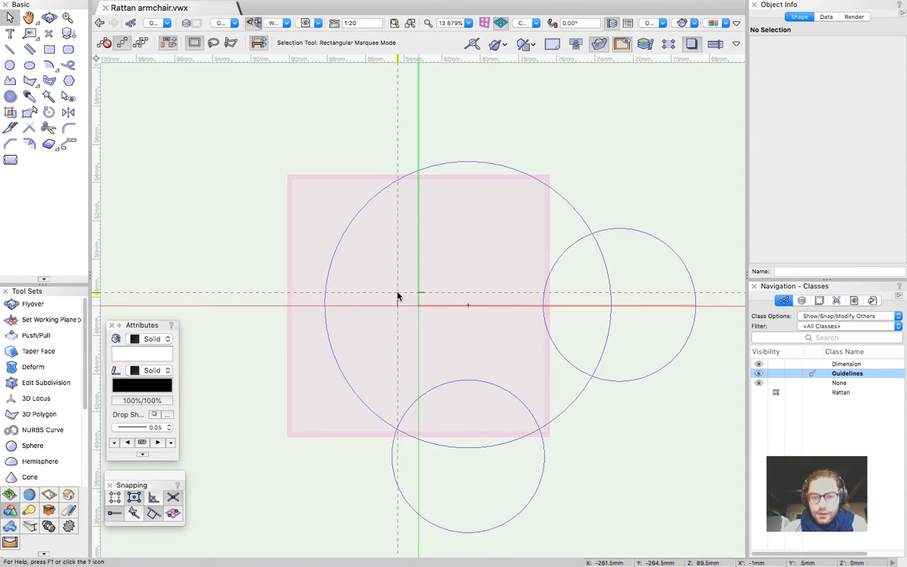
Draw a tangent line along the upper side from the large circle to the small circle beside it
scroll(303, 298, down, 3)
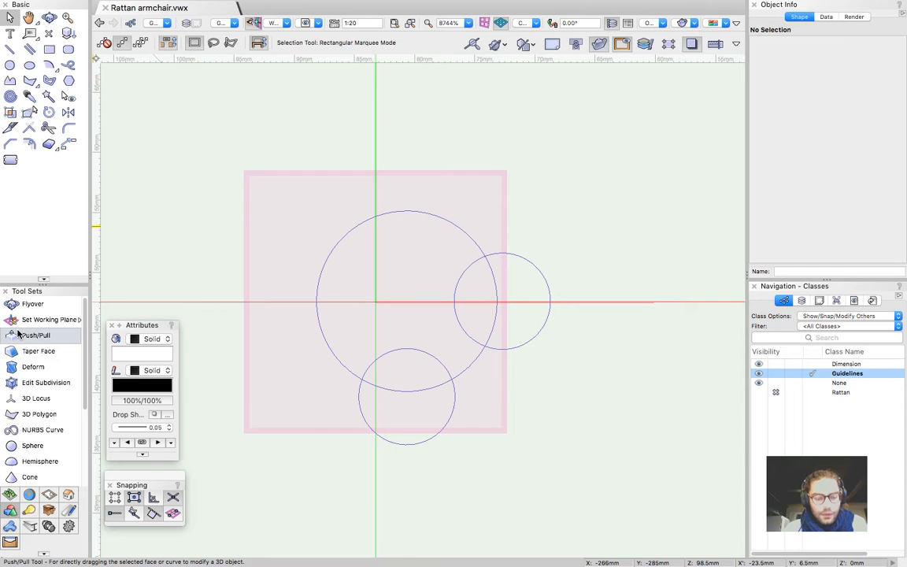
key(2)
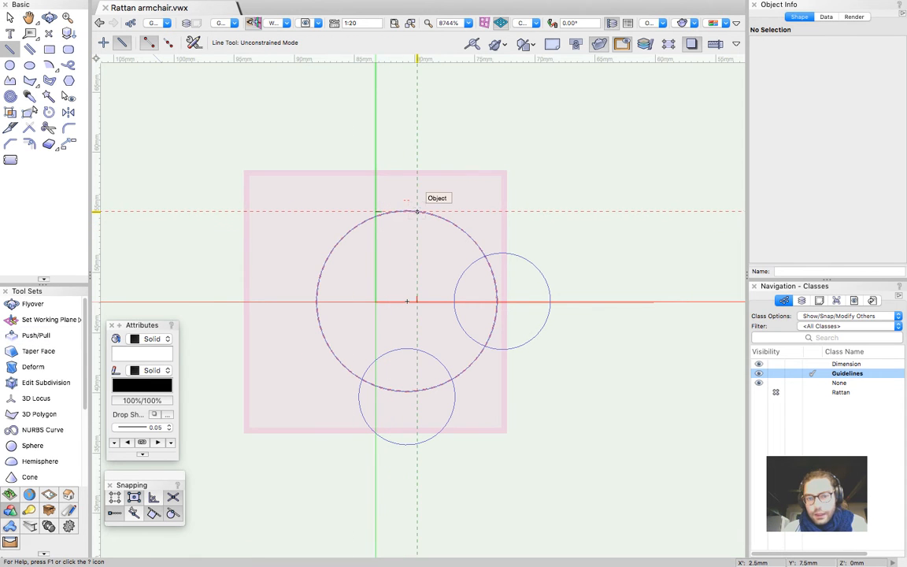
click(418, 211)
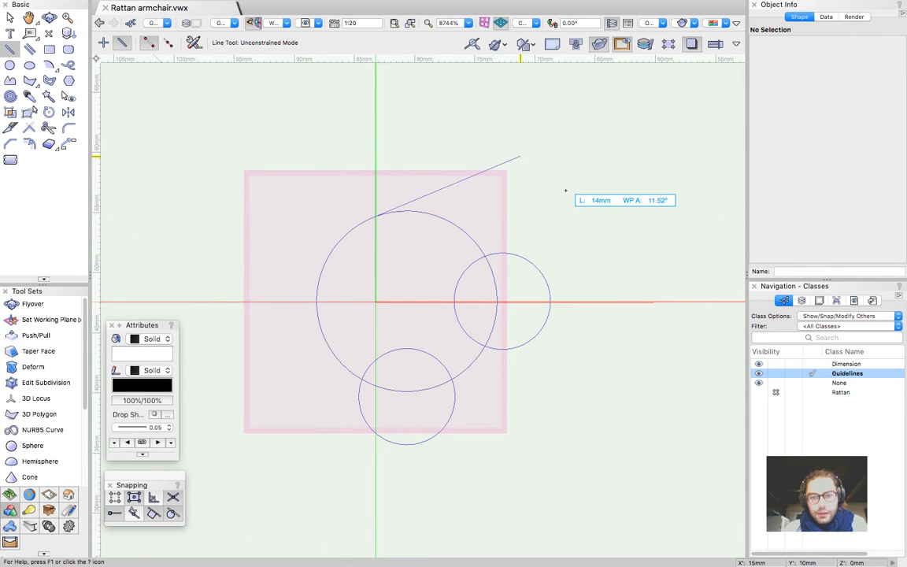
click(522, 257)
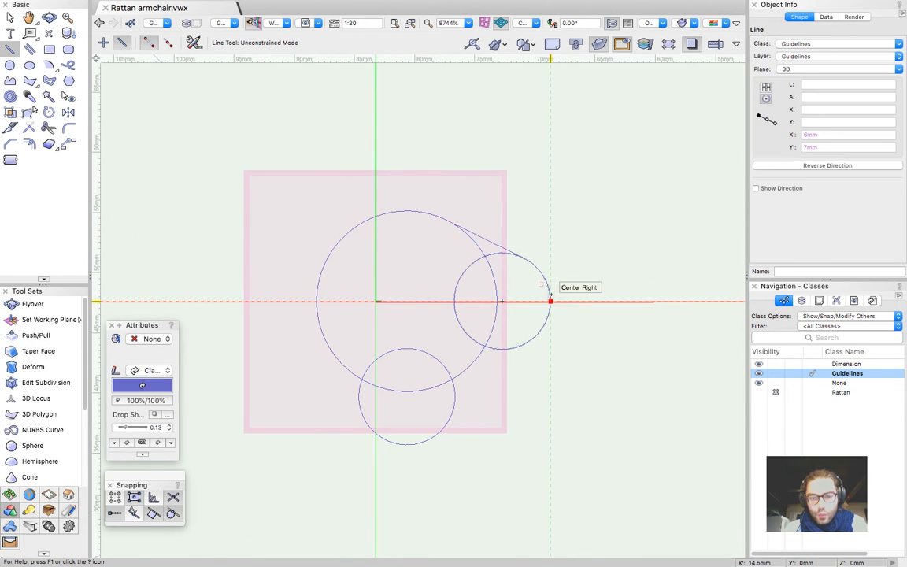
click(550, 301)
click(435, 437)
key(super+z)
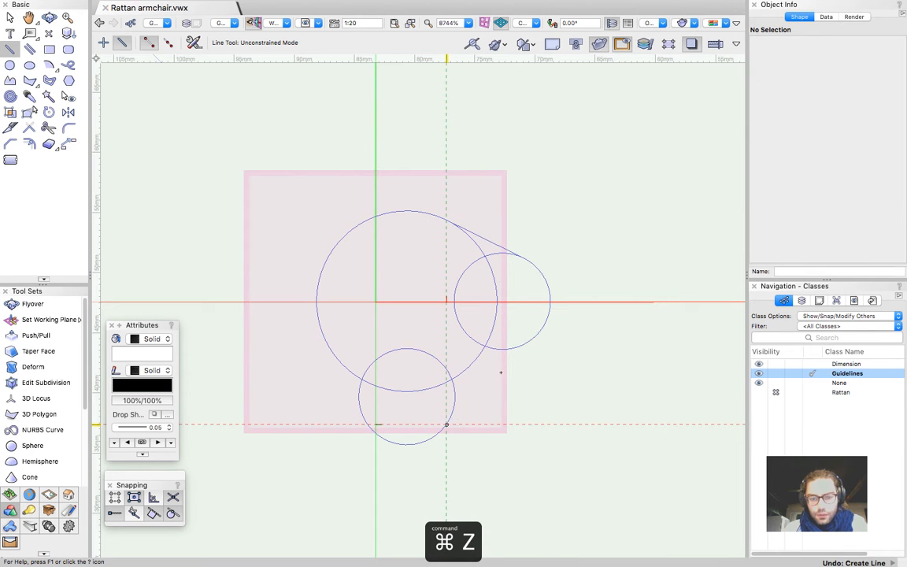
Draw tangent lines between the two small circles and between the lower small circle and the large circle
click(548, 307)
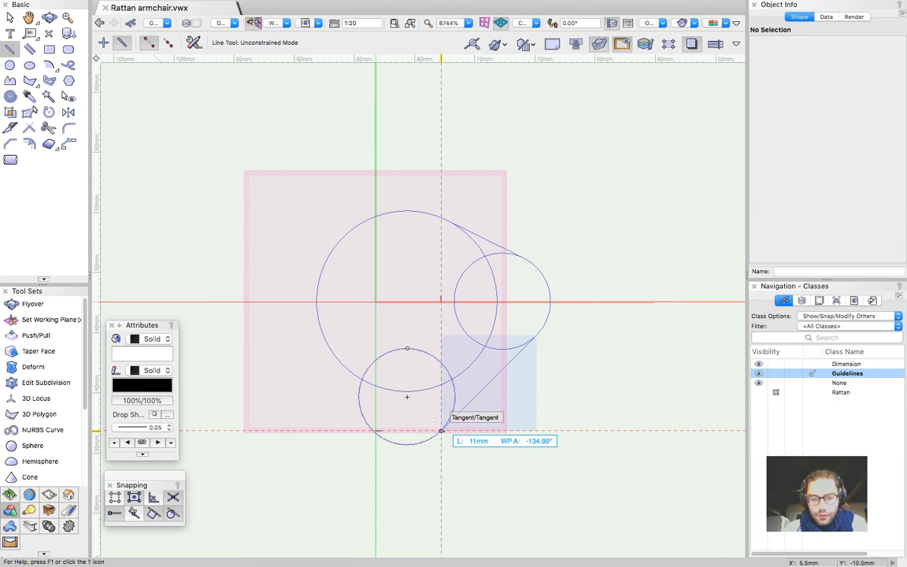
click(438, 434)
click(382, 437)
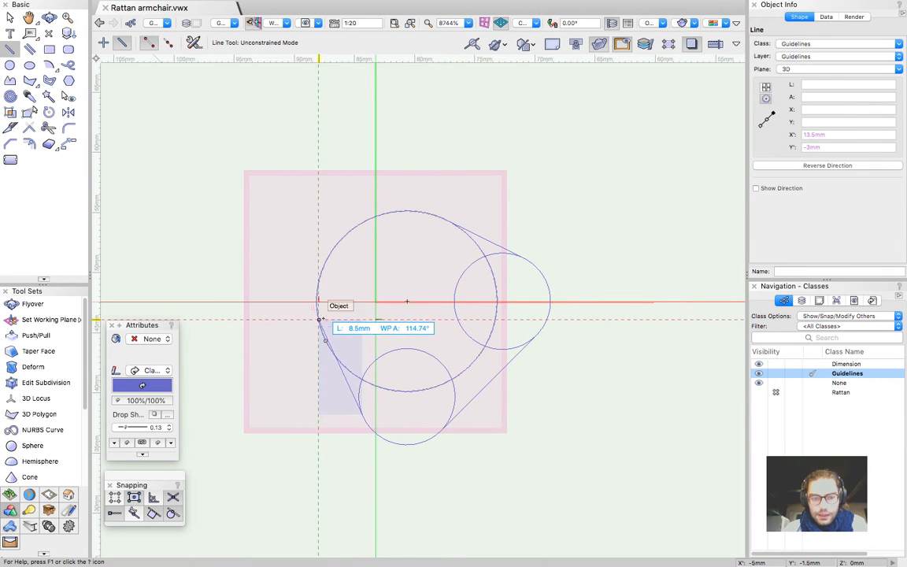
click(323, 340)
key(x)
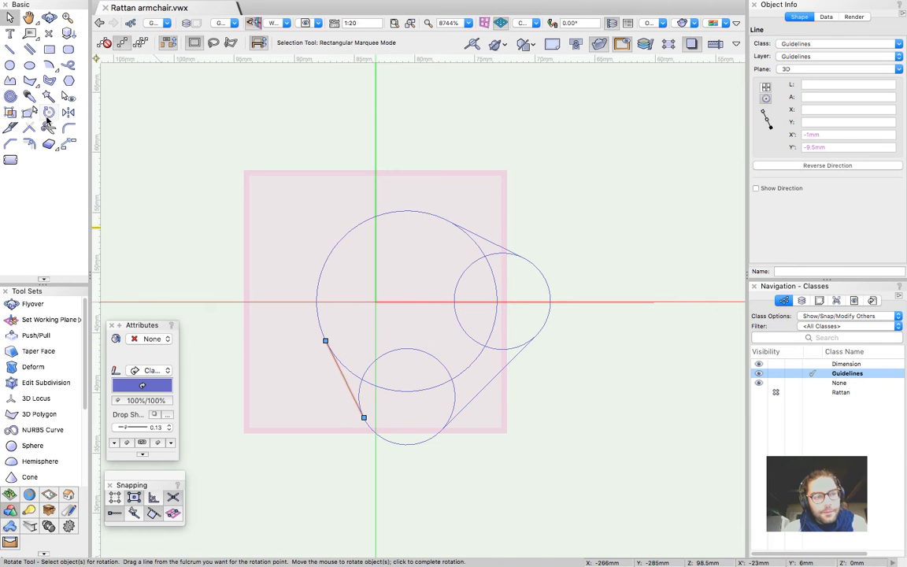
Trim the portions of the three circles that lie inside the outline formed by the tangent lines
click(49, 128)
click(353, 374)
click(374, 370)
click(372, 388)
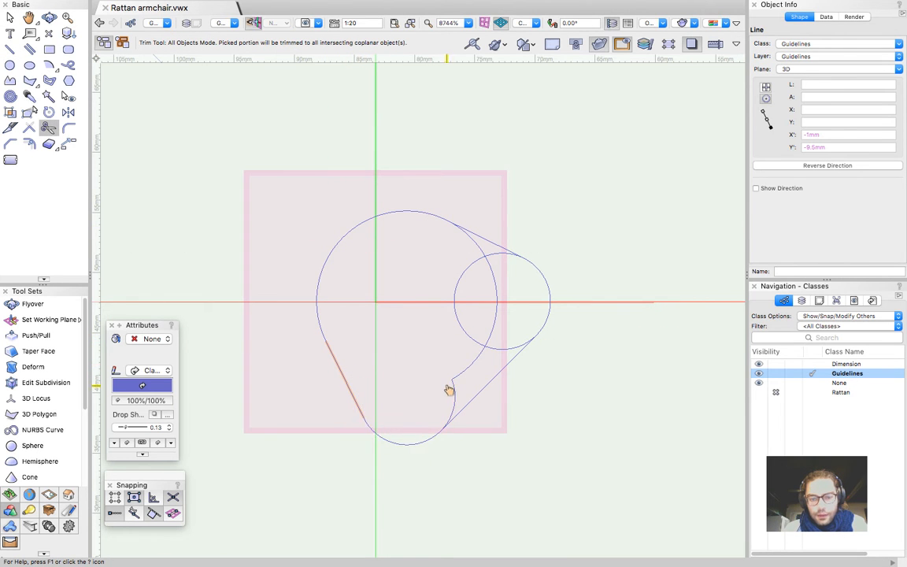
click(497, 351)
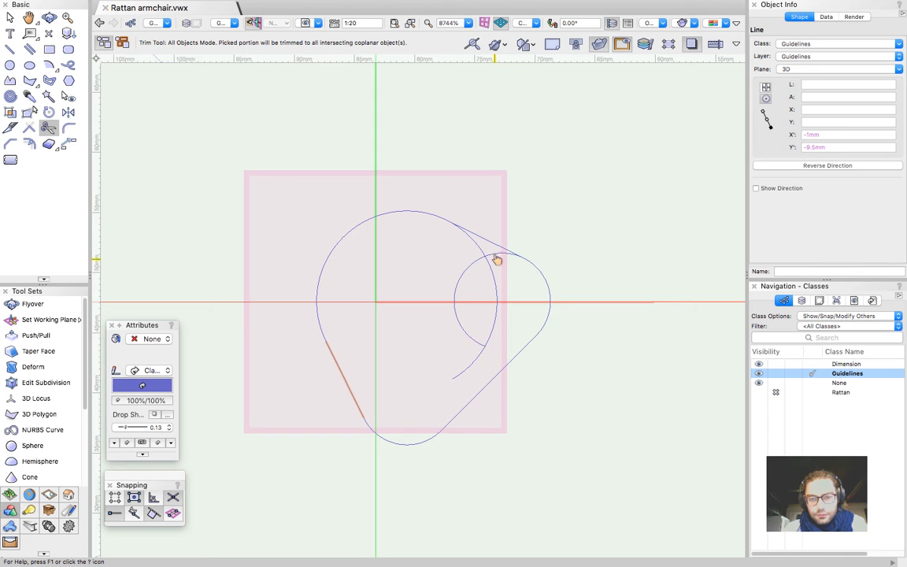
click(497, 260)
Delete the leftover arcs inside the rounded triangular outline
key(x)
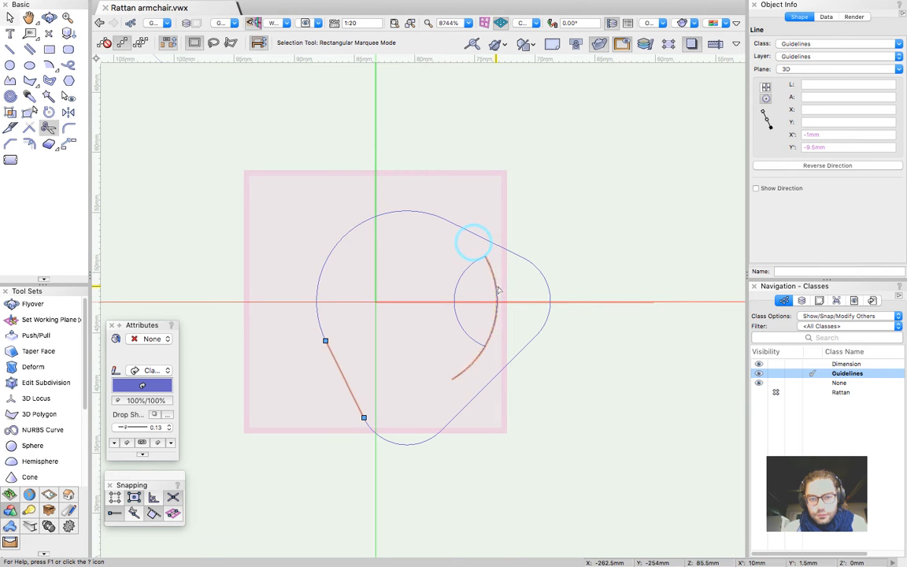
click(515, 292)
drag(519, 287, 422, 331)
key(Delete)
Select all six arcs and lines of the rounded triangular outline and compose them into one polyline
drag(271, 111, 588, 483)
click(595, 436)
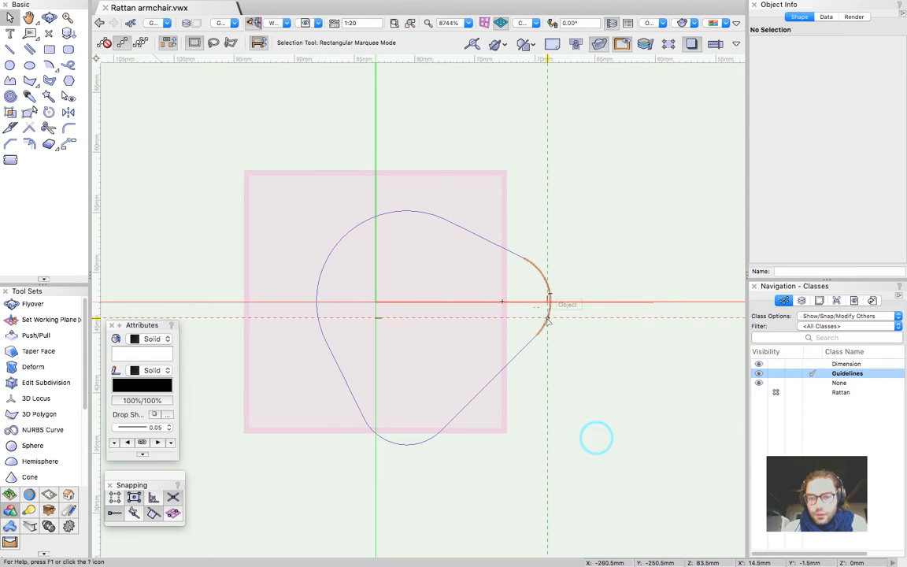
click(528, 346)
shift+click(424, 439)
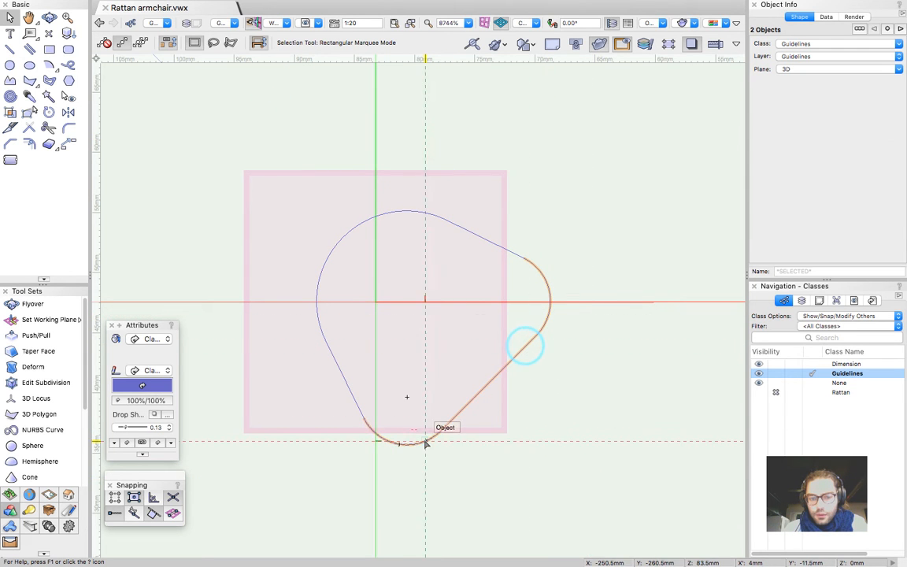
shift+click(318, 320)
shift+click(461, 229)
right_click(461, 229)
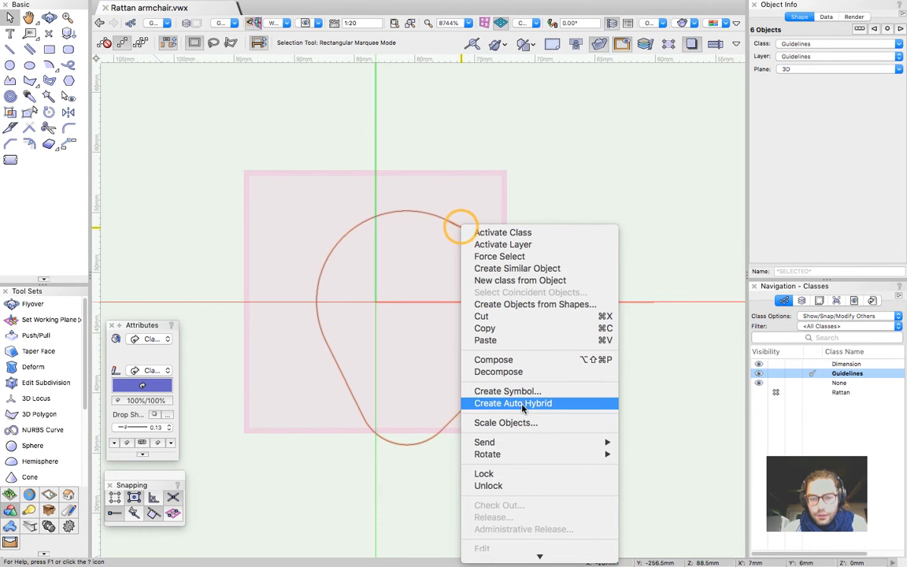
click(497, 360)
Convert the composed rounded triangular polyline to a NURBS curve
super+middle_drag(396, 441, 522, 372)
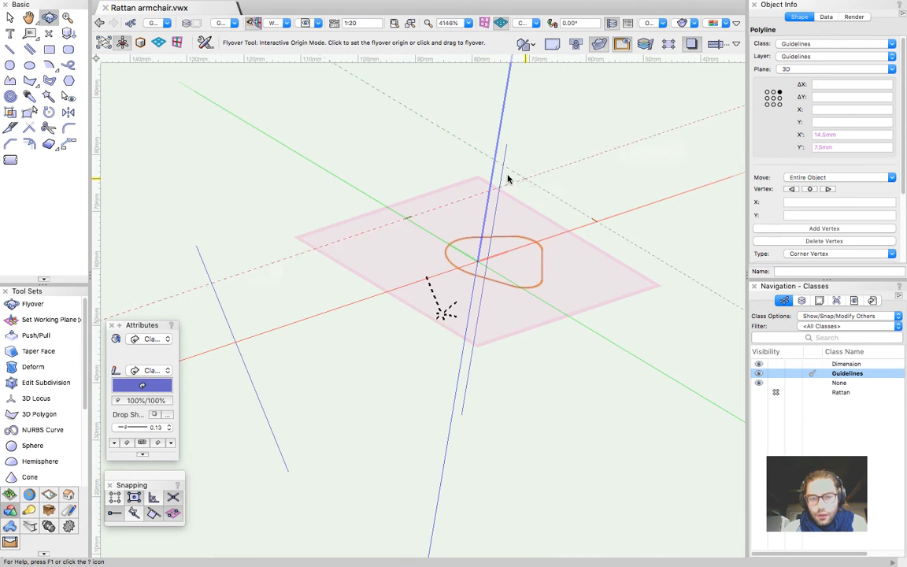
click(209, 6)
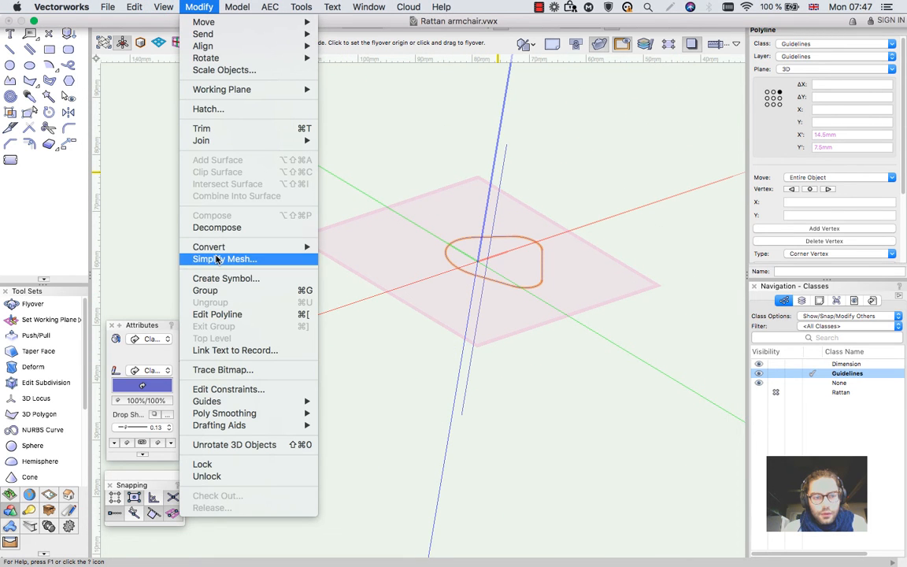
mouse_move(236, 247)
click(393, 370)
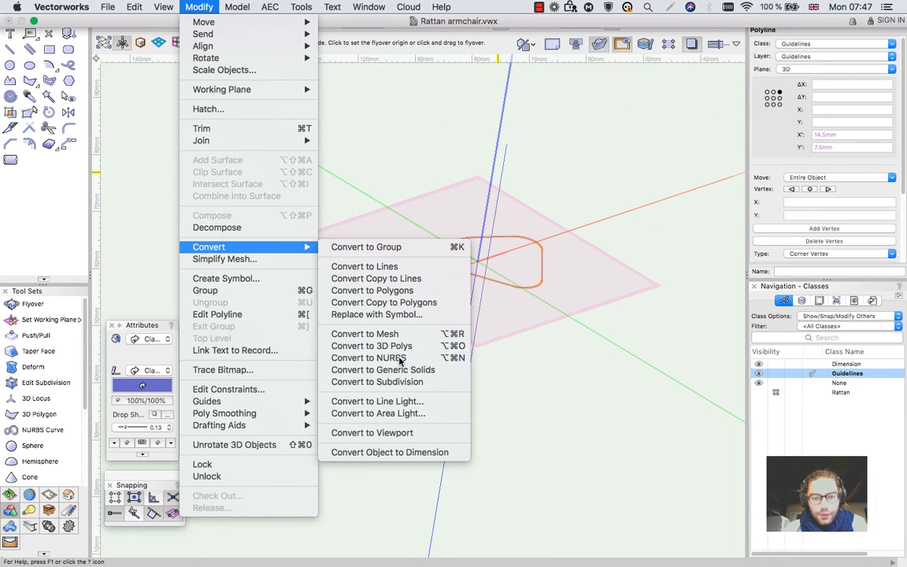
drag(559, 272, 464, 344)
Turn off the Clip Cube and set the working plane at the centre of the round leg section's end face
key(c)
key(x)
click(596, 44)
scroll(470, 289, down, 3)
scroll(442, 447, up, 4)
key(shift+1)
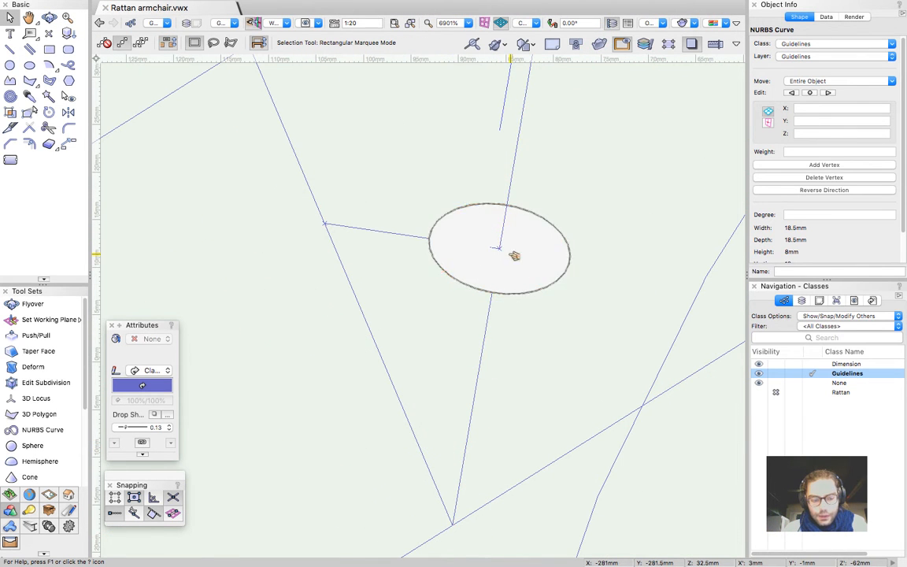
click(499, 249)
Draw a circle of 7.5 mm radius from the centre of the round leg section to its edge
key(6)
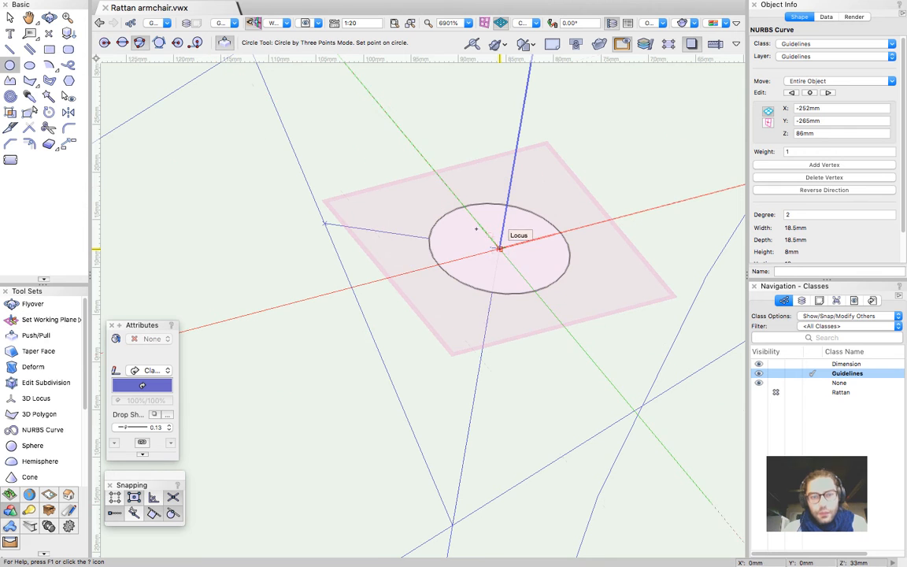
click(104, 43)
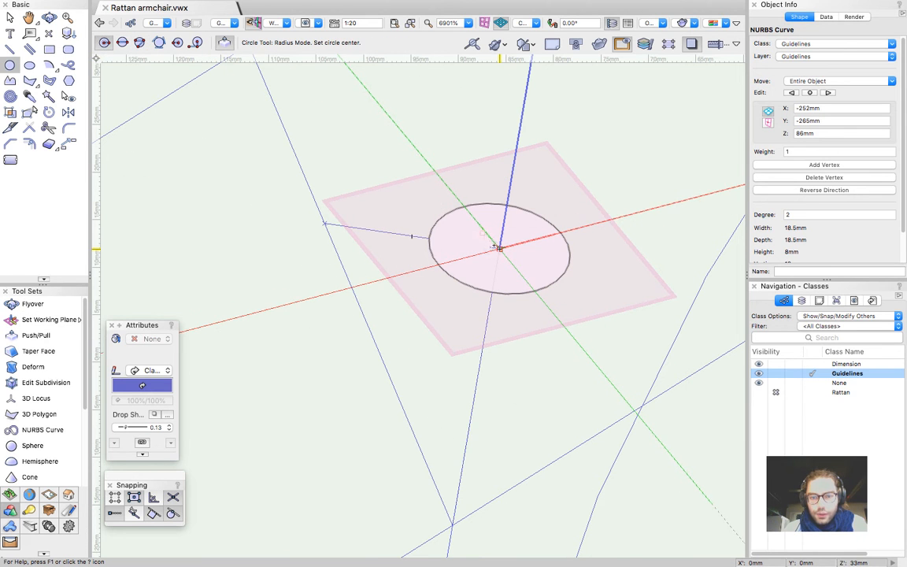
click(428, 244)
key(x)
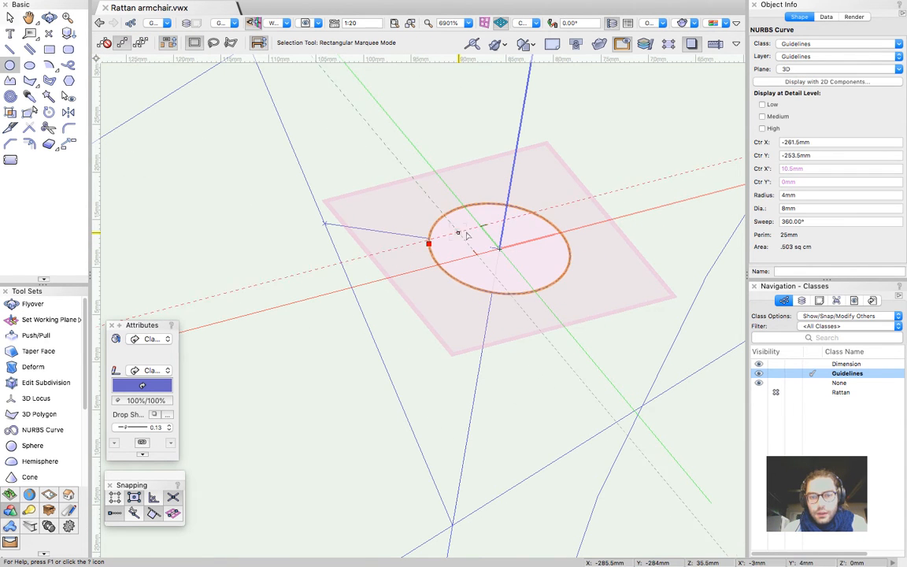
Replace the round leg section solid with the circle cut and pasted in place, and convert the circle to a NURBS curve
key(super+x)
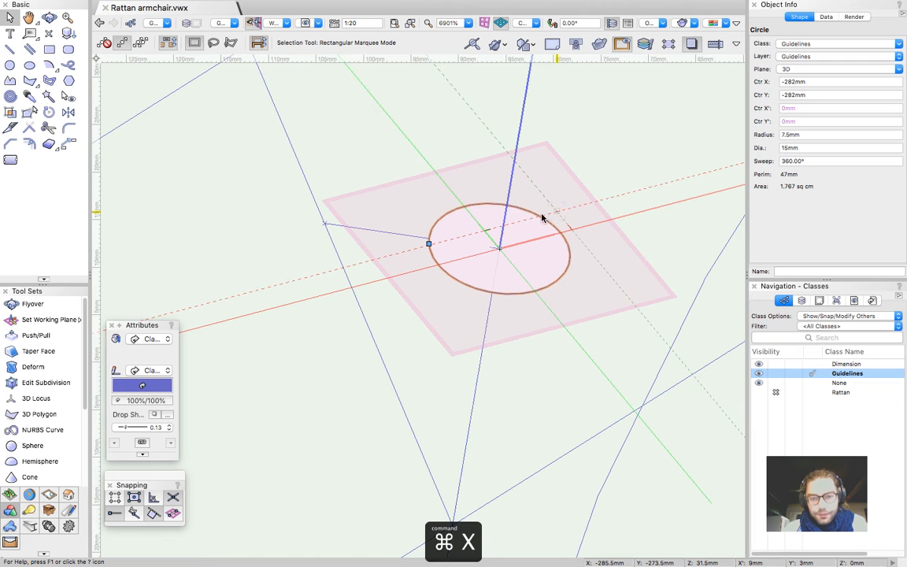
key(alt+super+v)
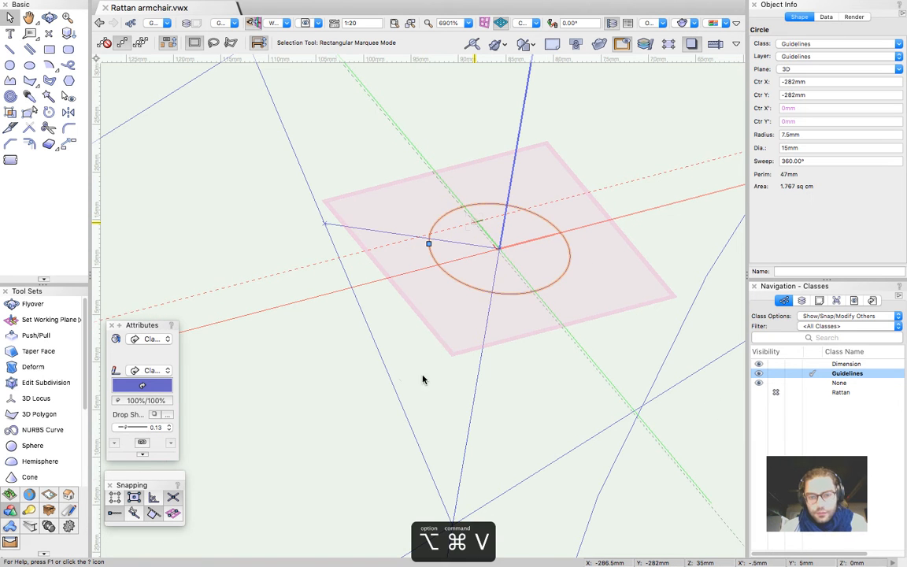
scroll(417, 389, down, 5)
key(alt+super+n)
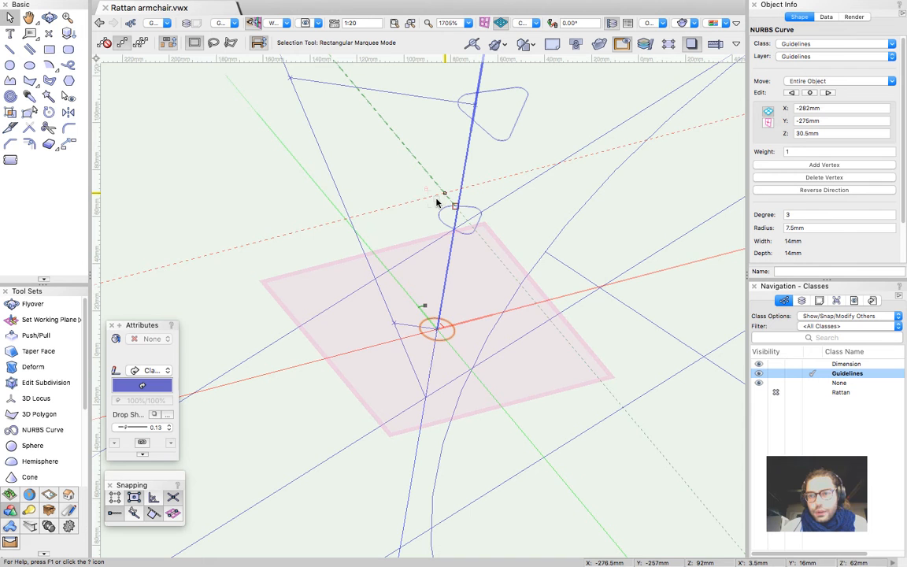
Group the circle with the two rounded triangular NURBS curves and open the group for editing with surrounding objects hidden
shift+click(493, 137)
key(super+g)
double_click(493, 137)
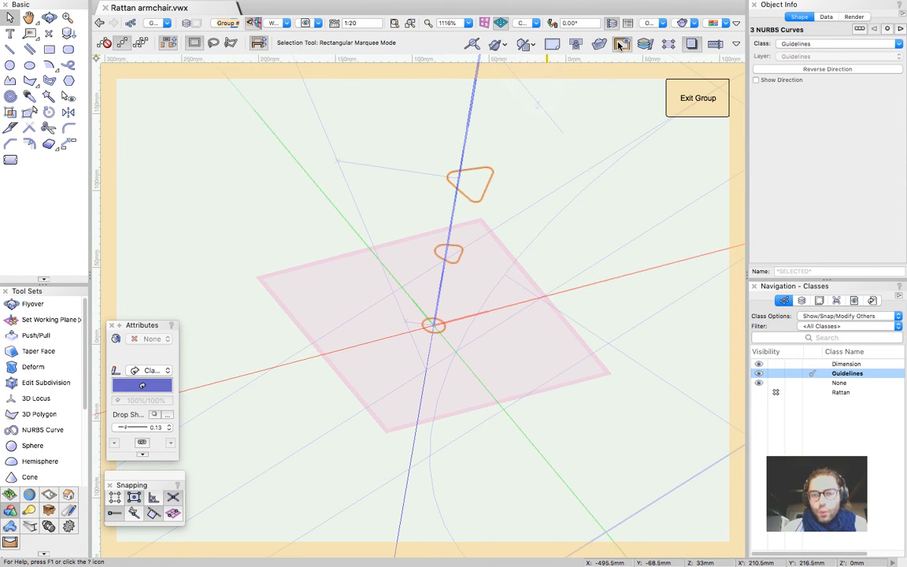
shift+middle_drag(414, 318, 609, 393)
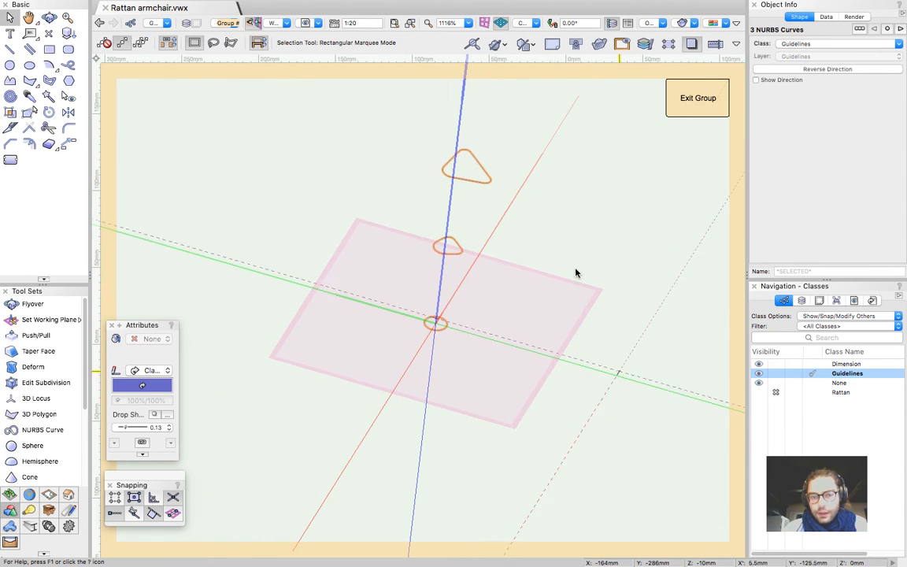
Assign the None class to the three selected NURBS curves inside the group
right_click(836, 383)
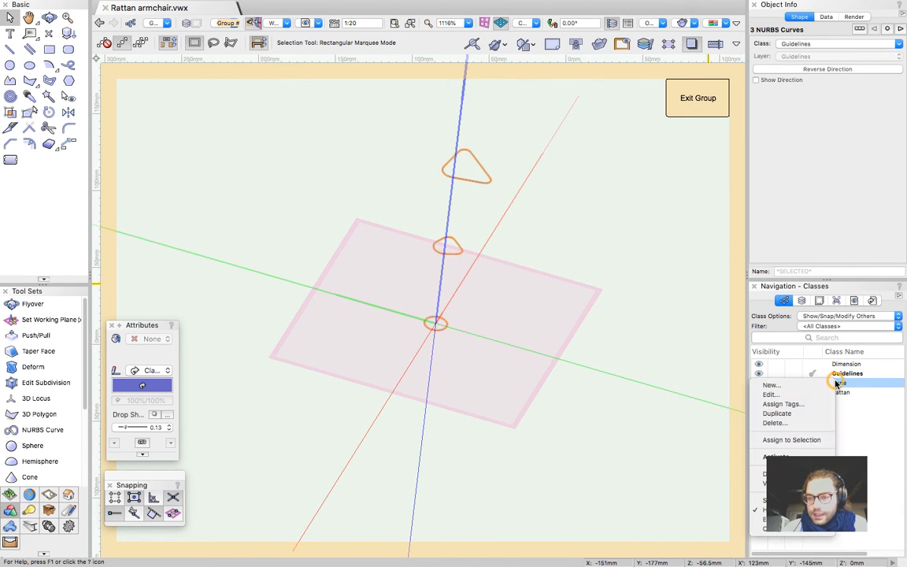
click(783, 438)
scroll(498, 152, up, 3)
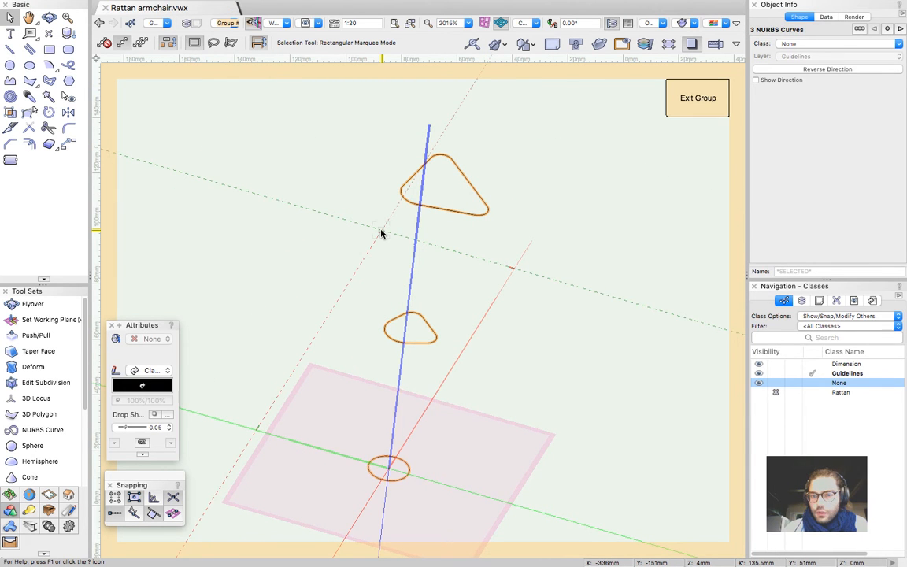
Check the vertex counts of the upper and middle rounded triangular NURBS curves
click(509, 209)
click(470, 173)
scroll(783, 157, down, 3)
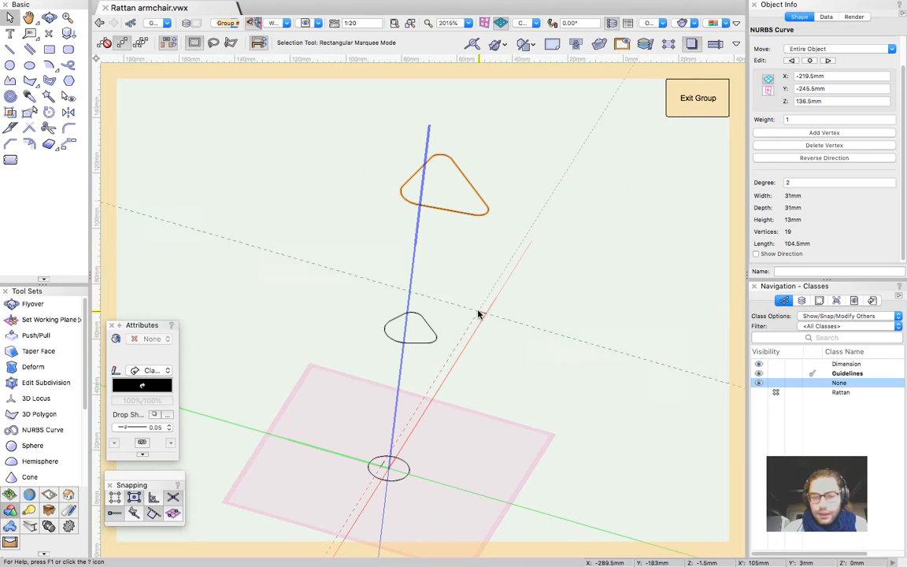
click(463, 204)
click(420, 342)
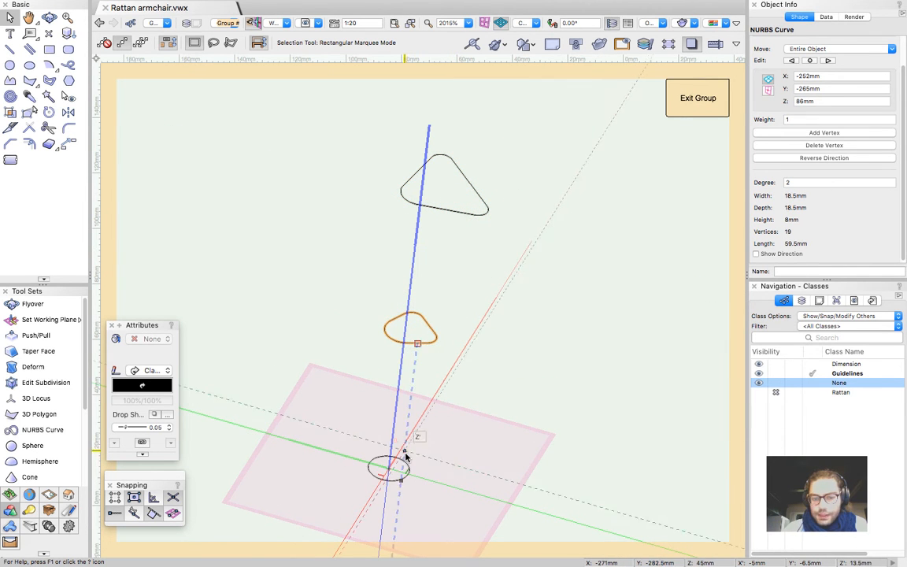
Rebuild the circular NURBS curve with 19 points, without keeping the original
click(388, 469)
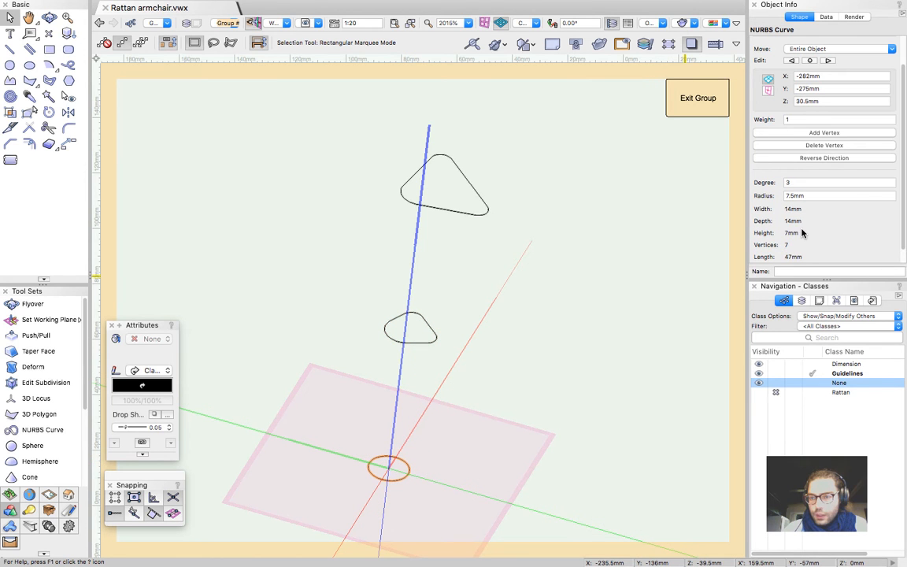
scroll(799, 231, down, 2)
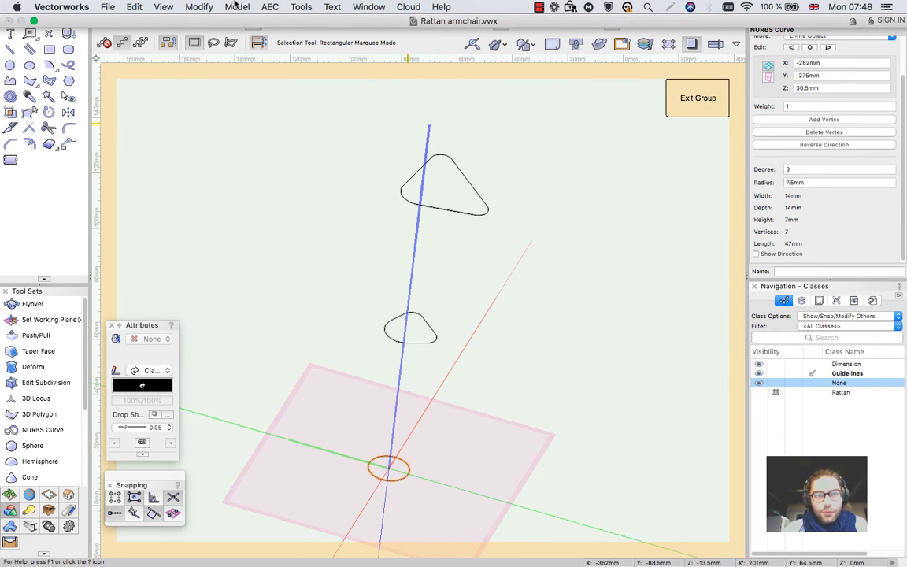
click(238, 6)
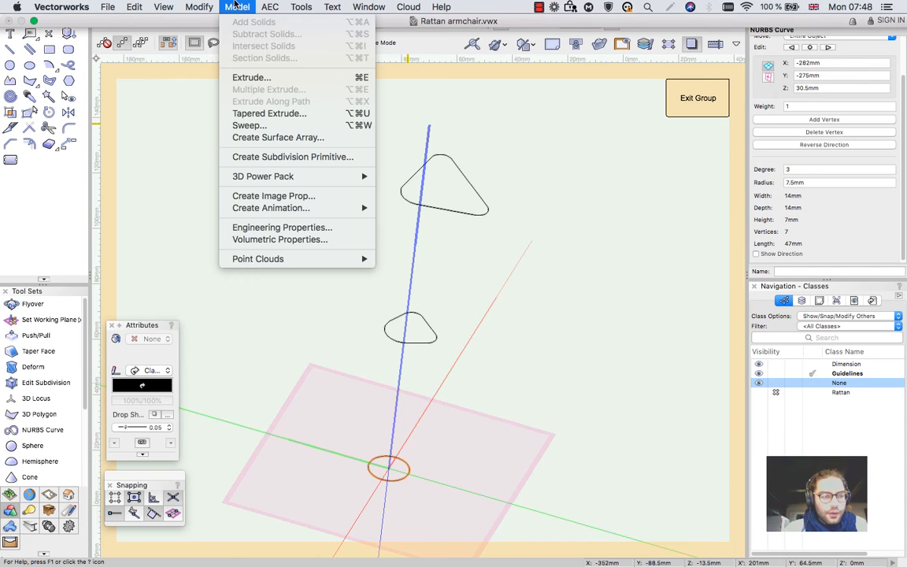
mouse_move(209, 6)
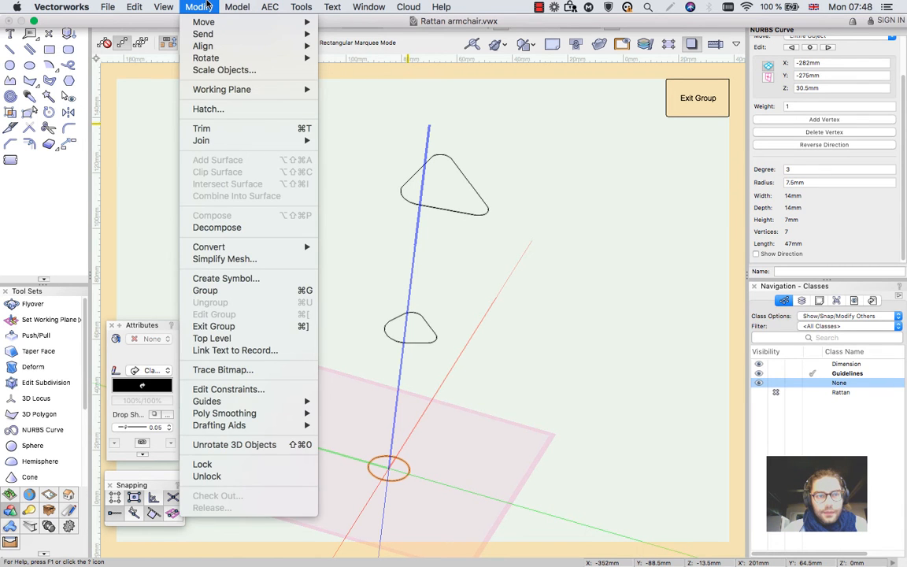
mouse_move(237, 6)
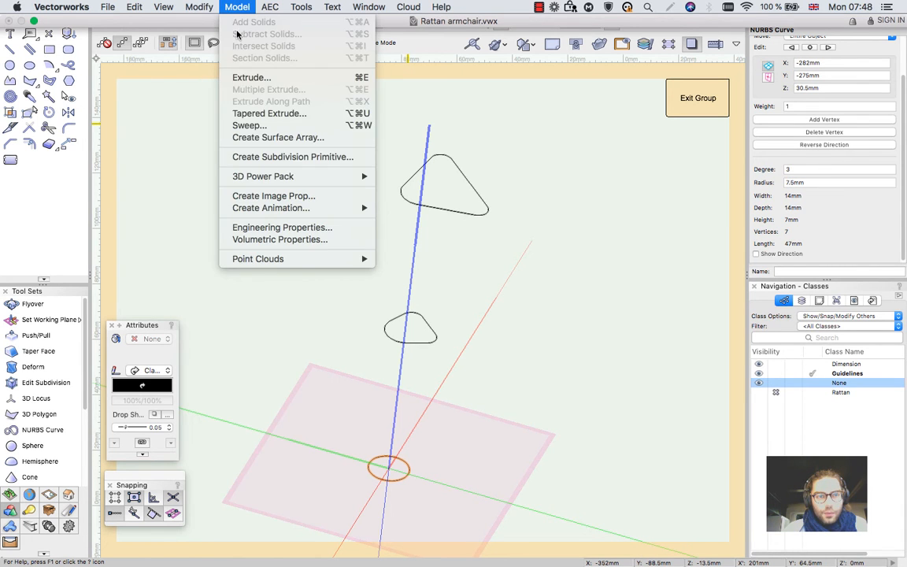
mouse_move(357, 183)
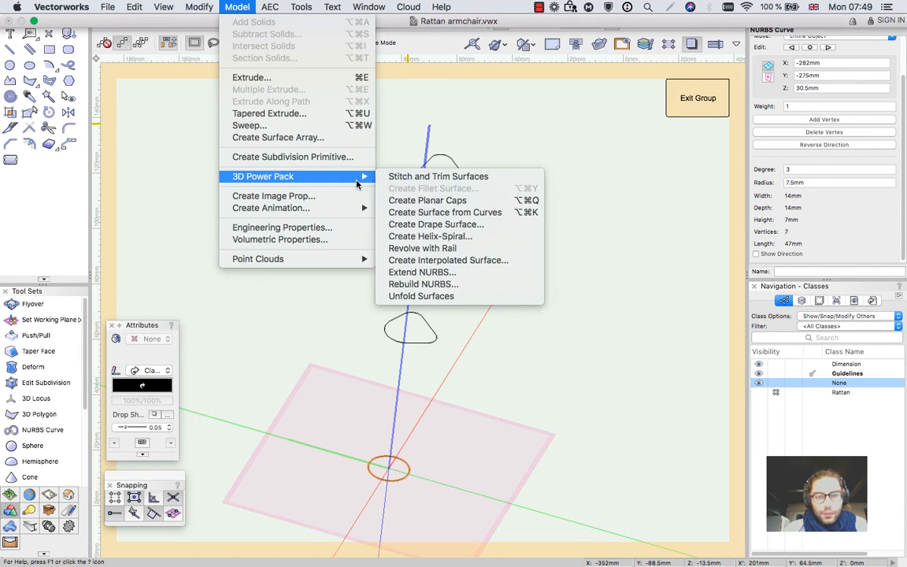
click(445, 285)
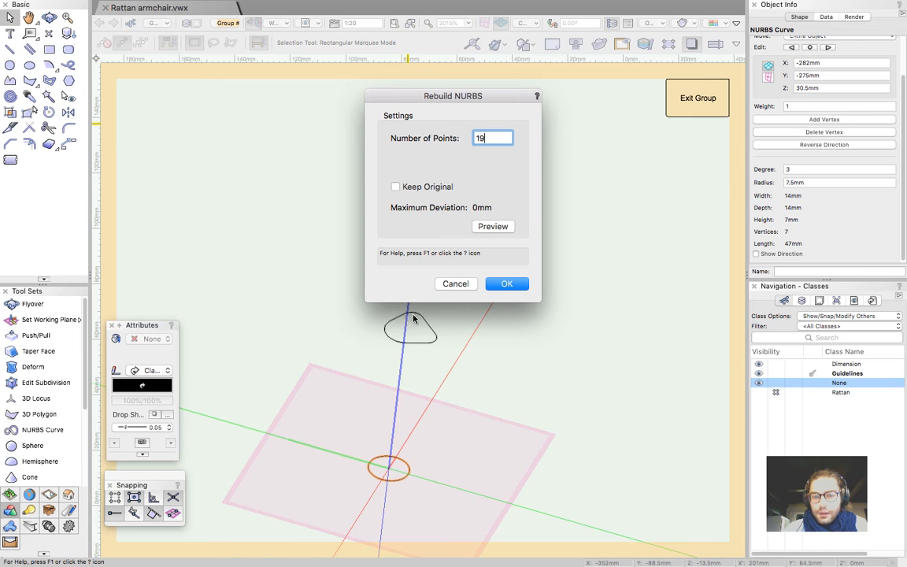
click(503, 284)
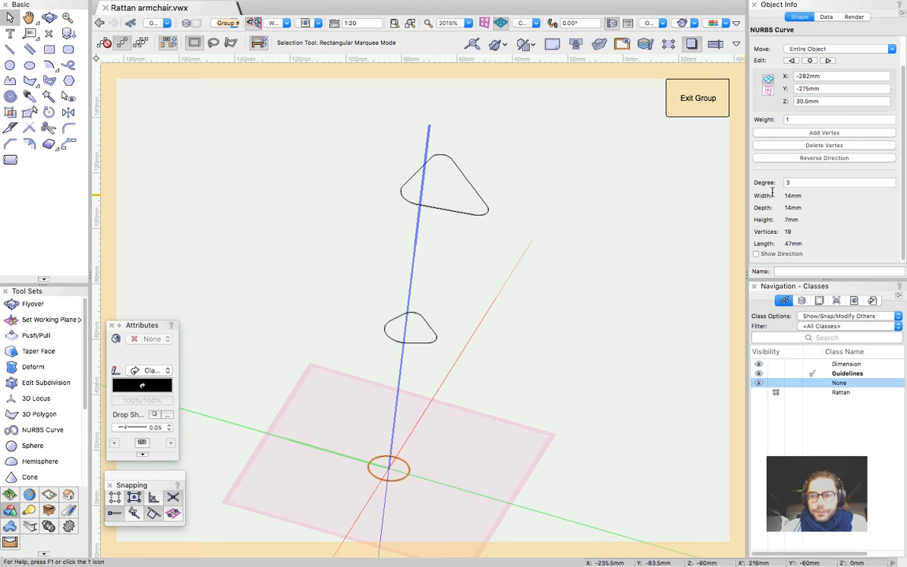
Try setting the middle rounded triangular curve's degree to 3, and undo the change
click(425, 317)
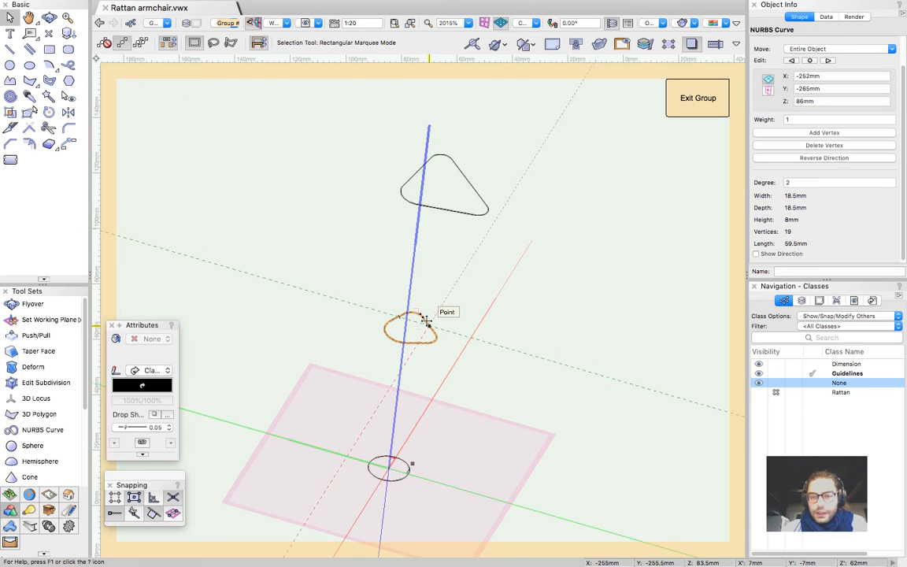
click(795, 182)
text(3)
key(Return)
key(super+z)
click(599, 299)
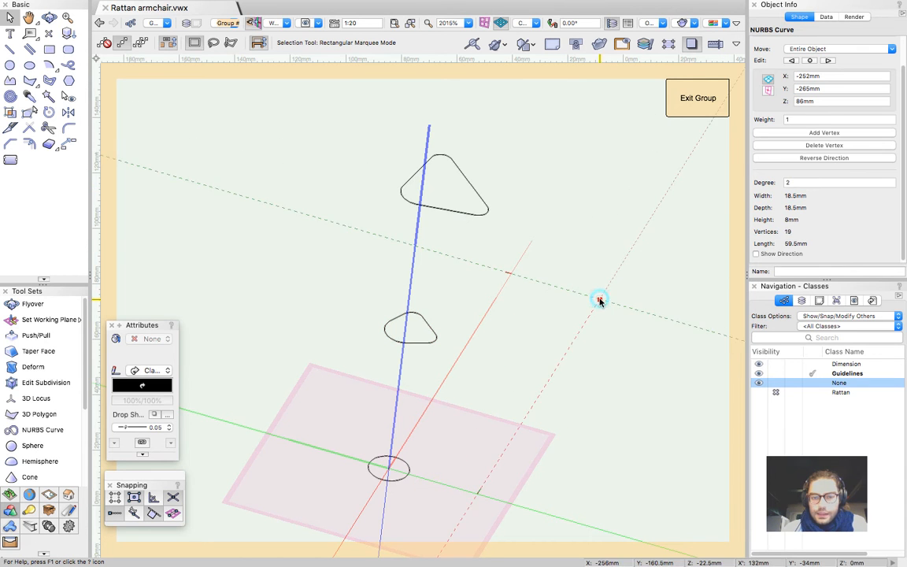
Select all three NURBS curves in the group and turn on their direction display
drag(313, 123, 524, 496)
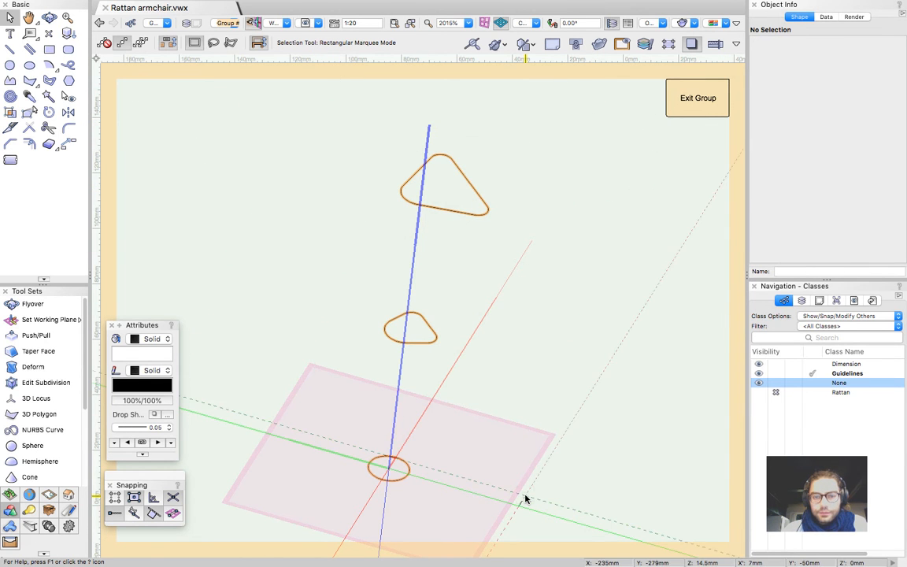
click(599, 388)
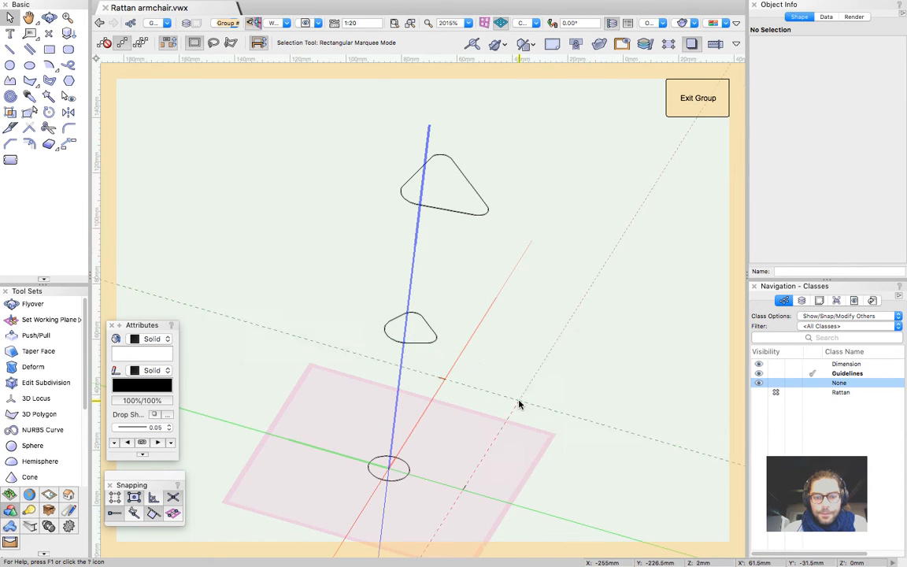
scroll(518, 402, down, 2)
key(shift+c)
drag(499, 436, 483, 425)
scroll(478, 405, up, 1)
key(x)
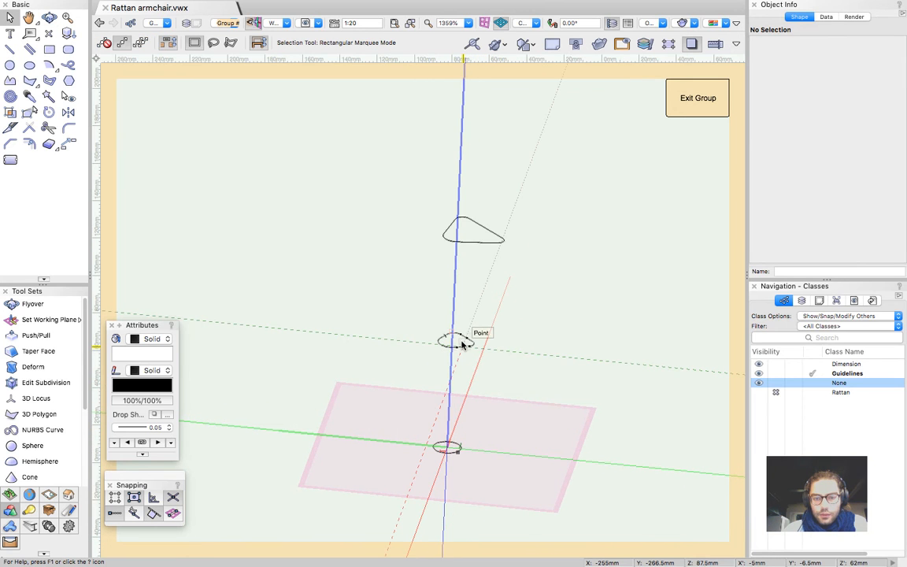
drag(355, 150, 565, 494)
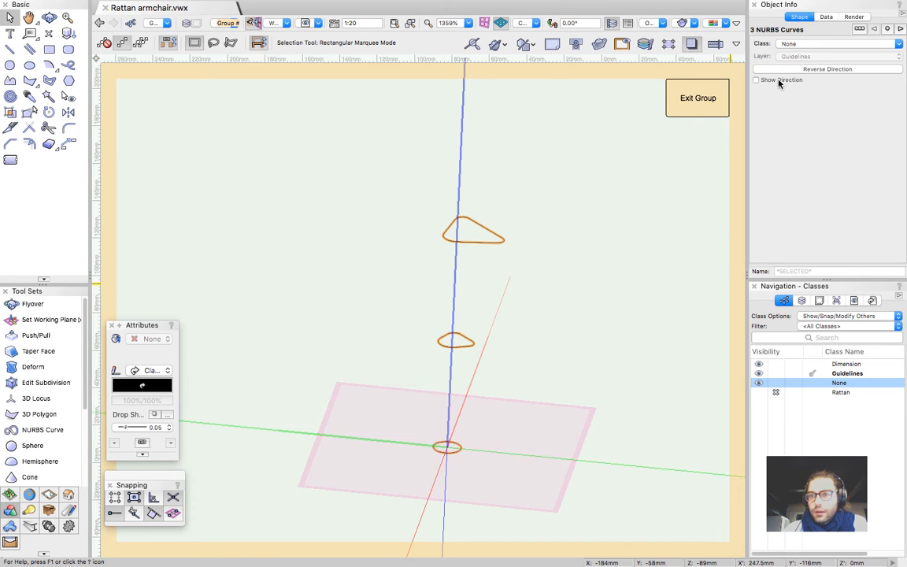
click(769, 80)
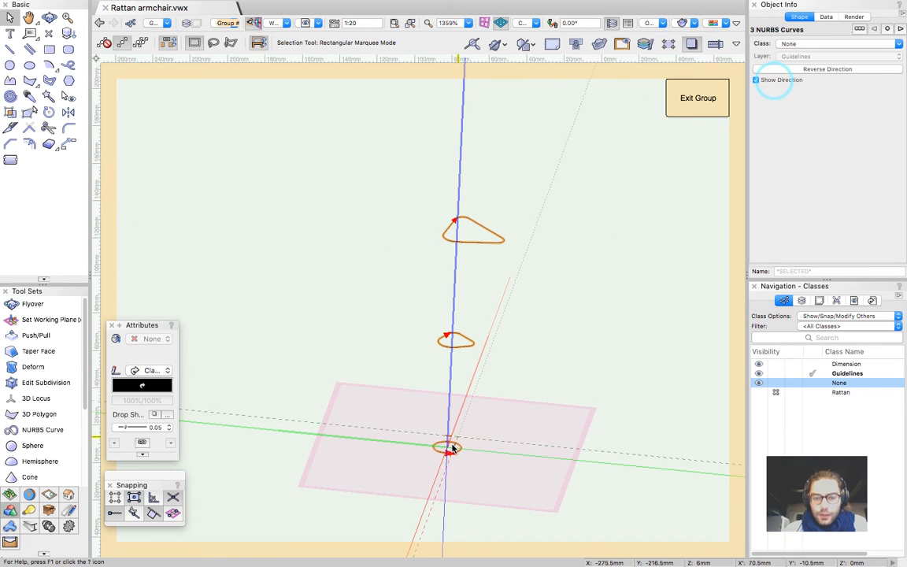
Compare the direction arrows and curve data of the two triangular curves and the circle
scroll(449, 443, up, 1)
key(shift+c)
drag(531, 364, 350, 403)
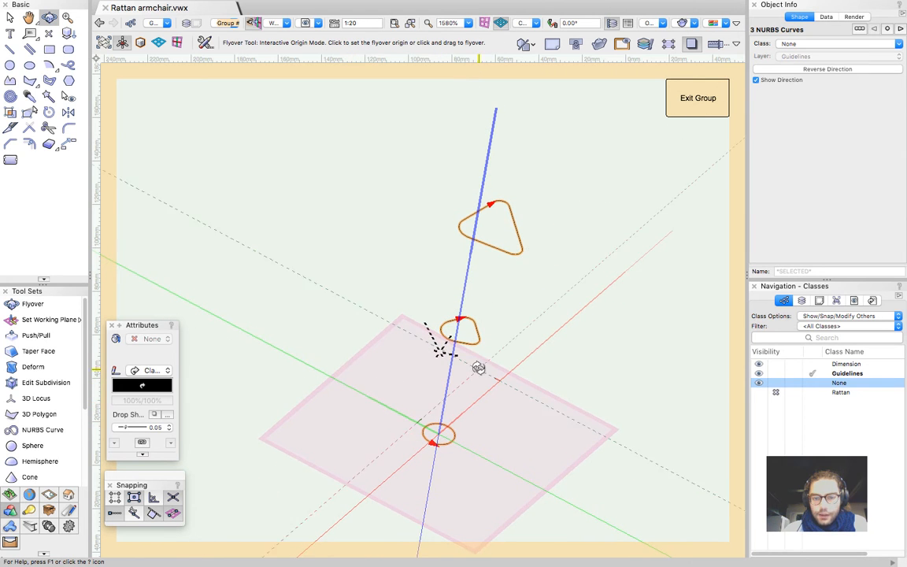
key(x)
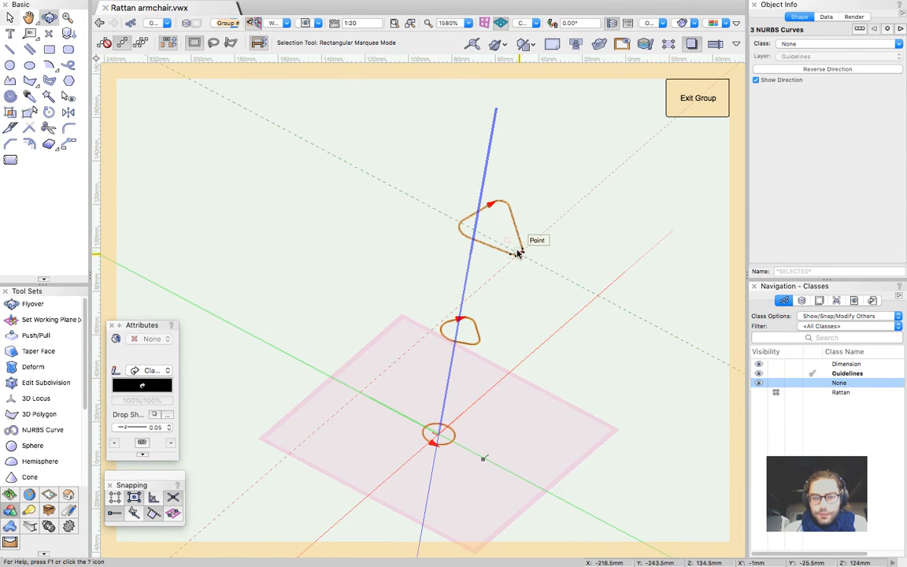
click(581, 245)
click(514, 224)
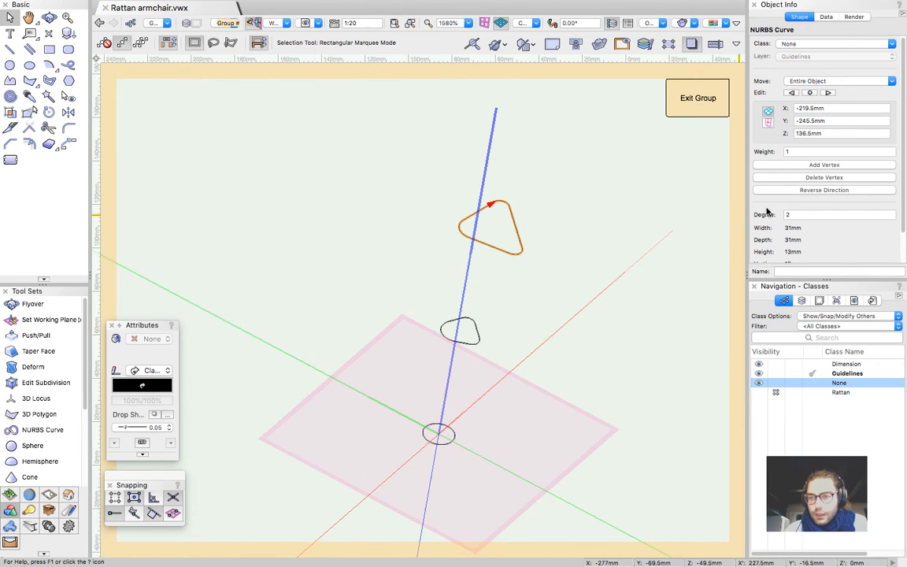
scroll(775, 244, down, 3)
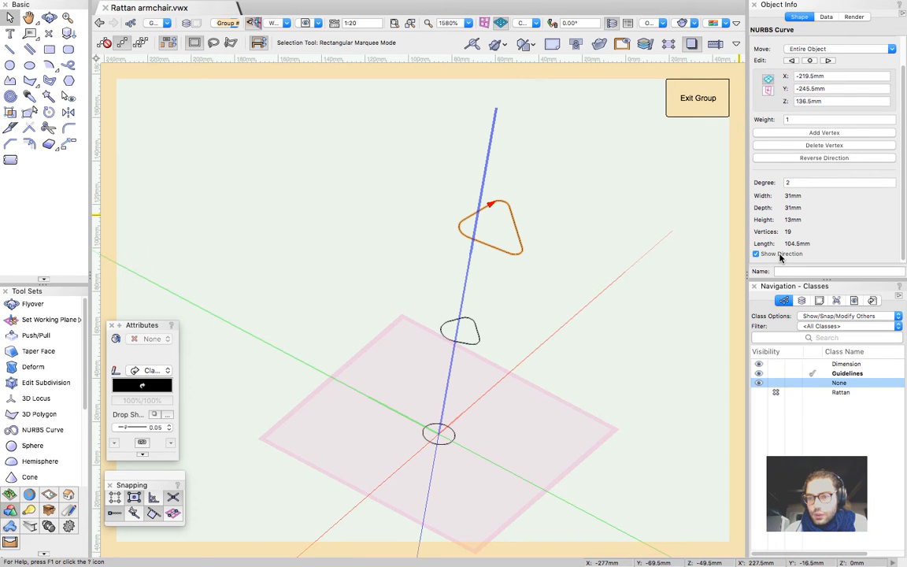
click(462, 323)
click(426, 425)
click(473, 325)
drag(358, 115, 569, 478)
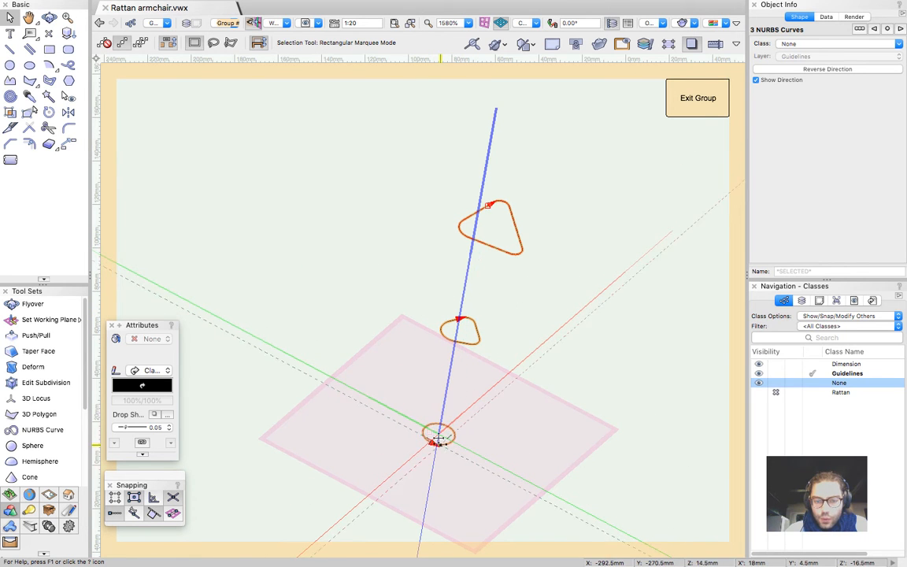
Reverse the direction of the circular NURBS curve at the base of the binding
click(581, 376)
click(377, 379)
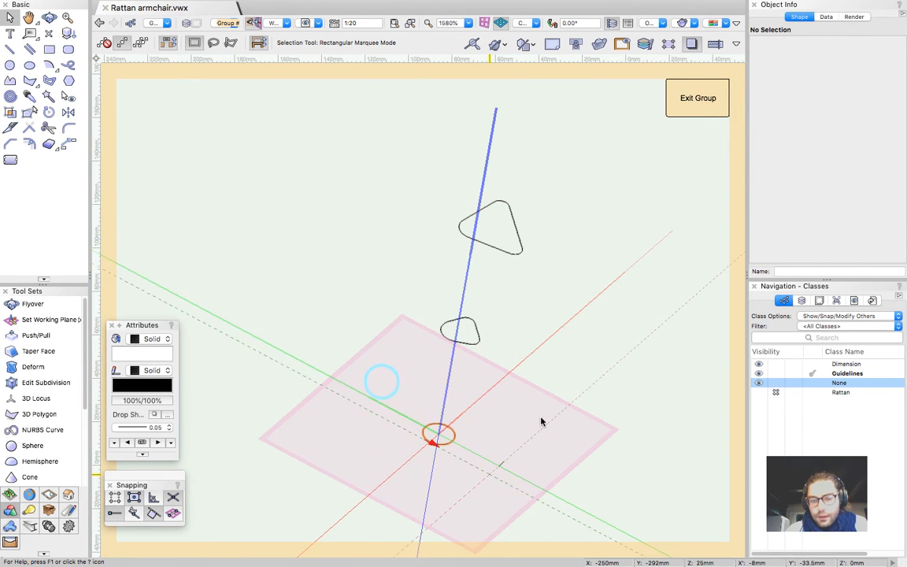
click(445, 435)
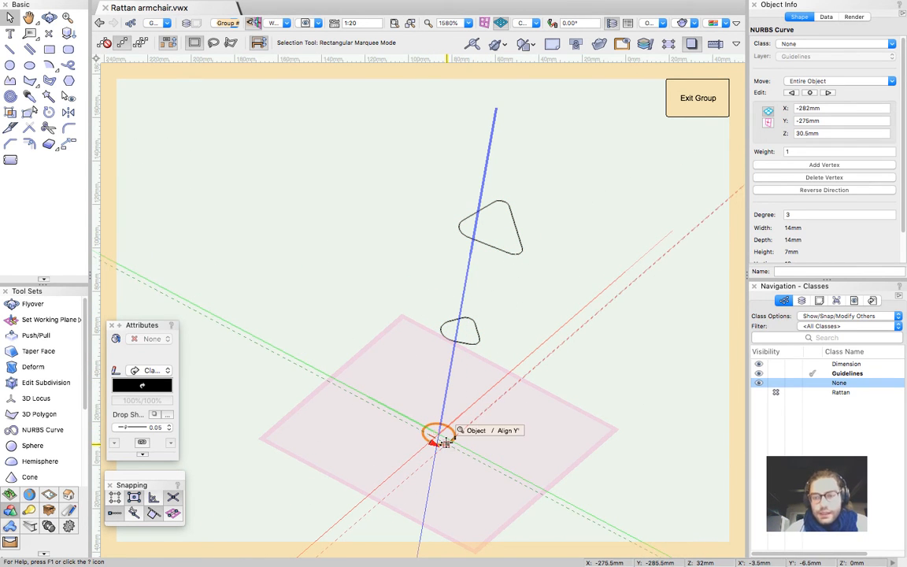
scroll(764, 218, down, 2)
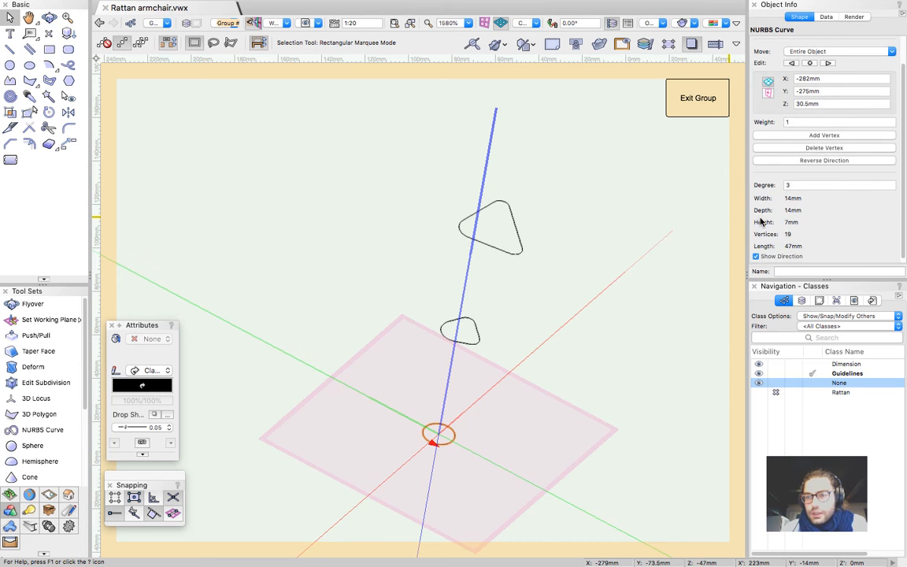
click(793, 158)
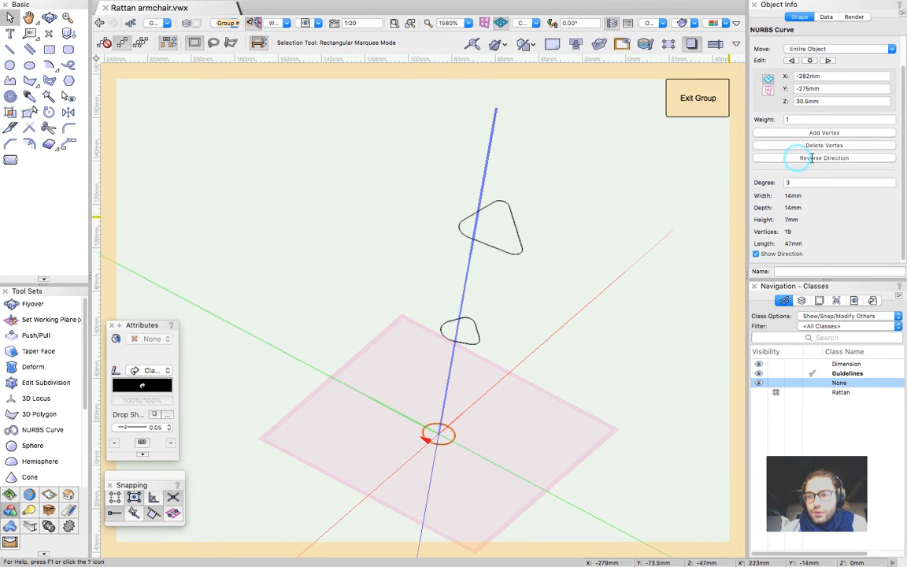
click(515, 297)
Start a Loft Surface in No Rail mode through the upper triangle, middle triangle and circle profiles, and open the loft creation settings
drag(319, 138, 554, 480)
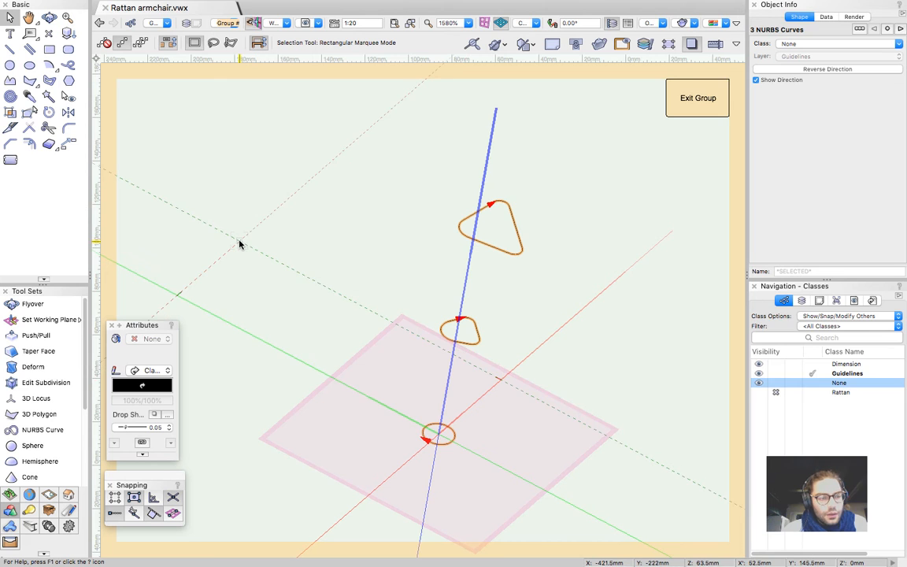
scroll(40, 407, down, 6)
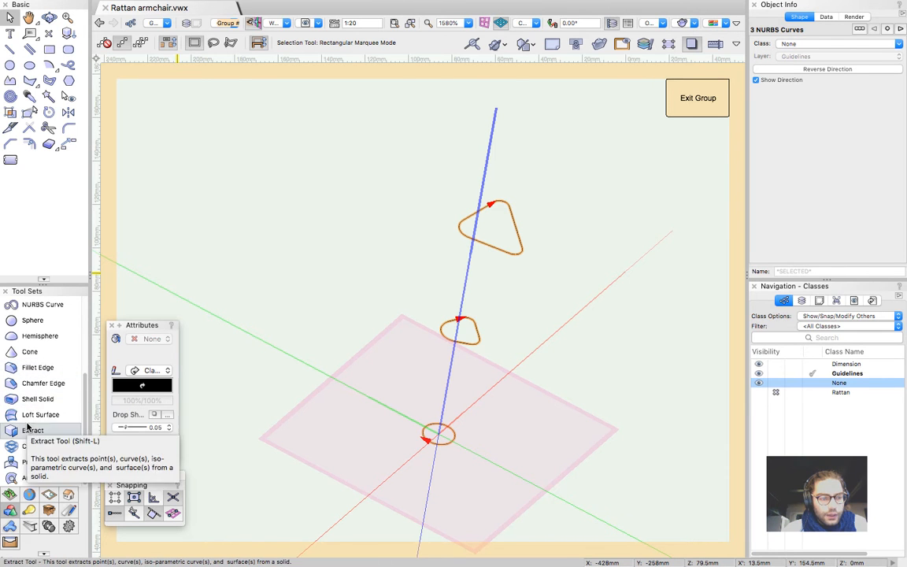
click(32, 415)
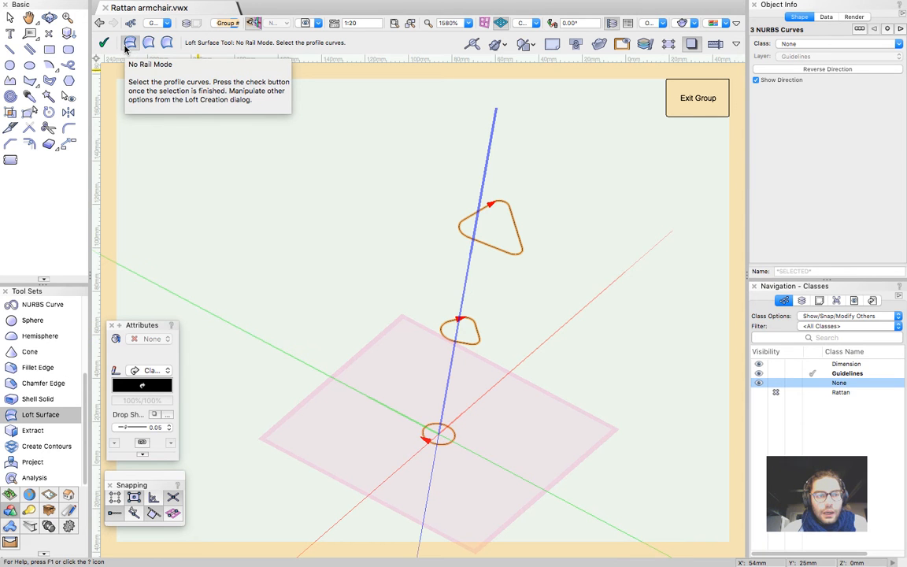
click(133, 48)
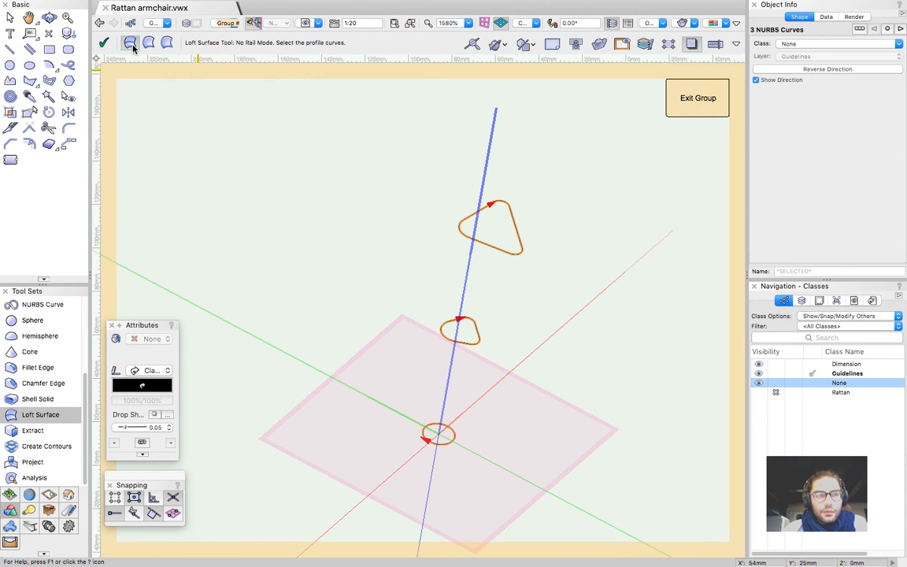
click(470, 222)
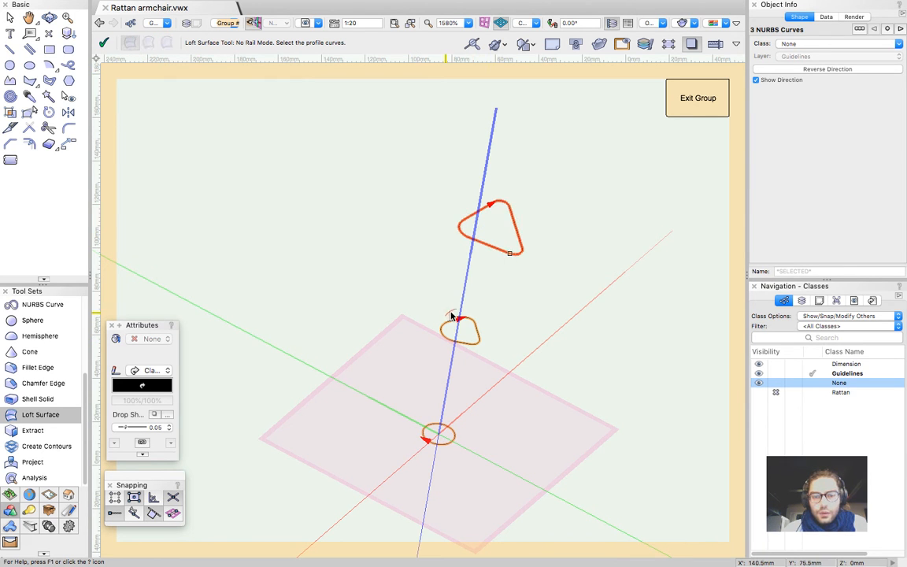
click(453, 436)
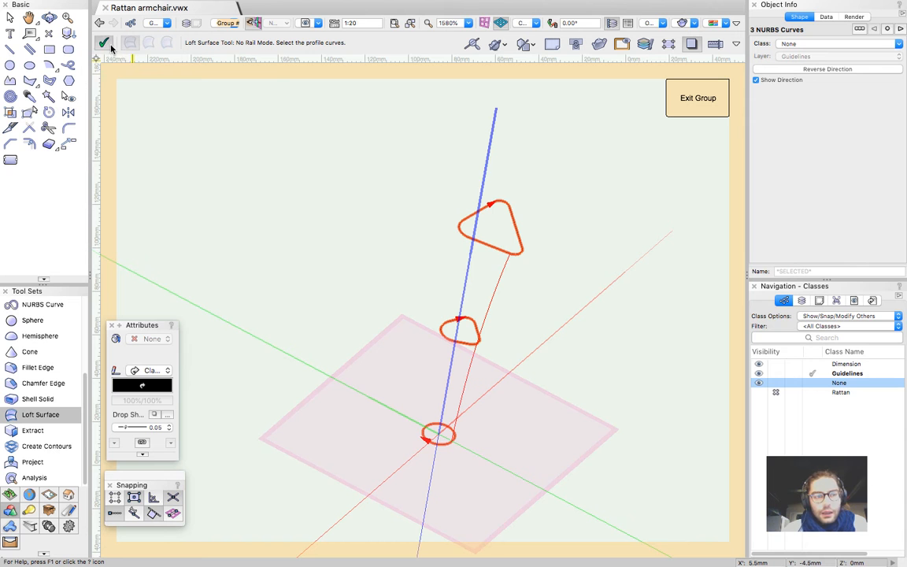
click(107, 45)
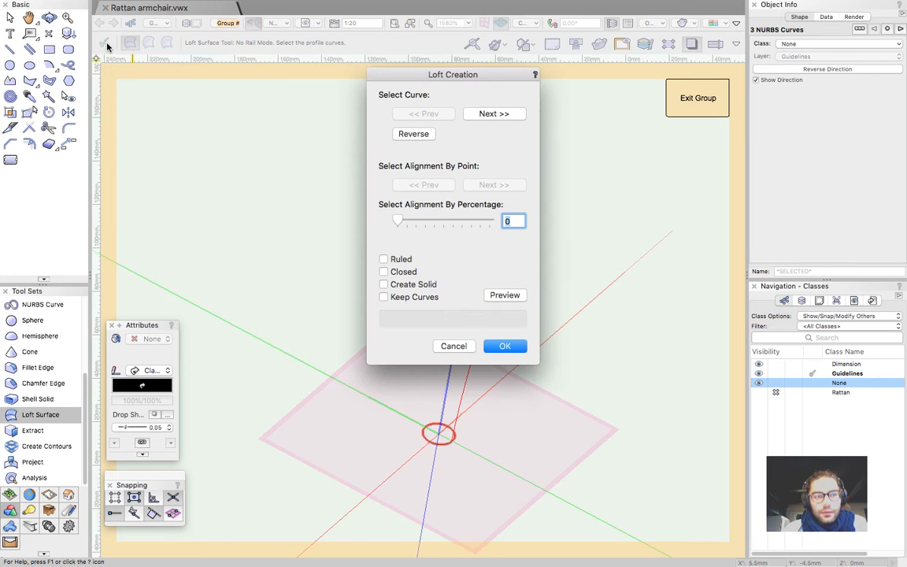
drag(459, 80, 207, 79)
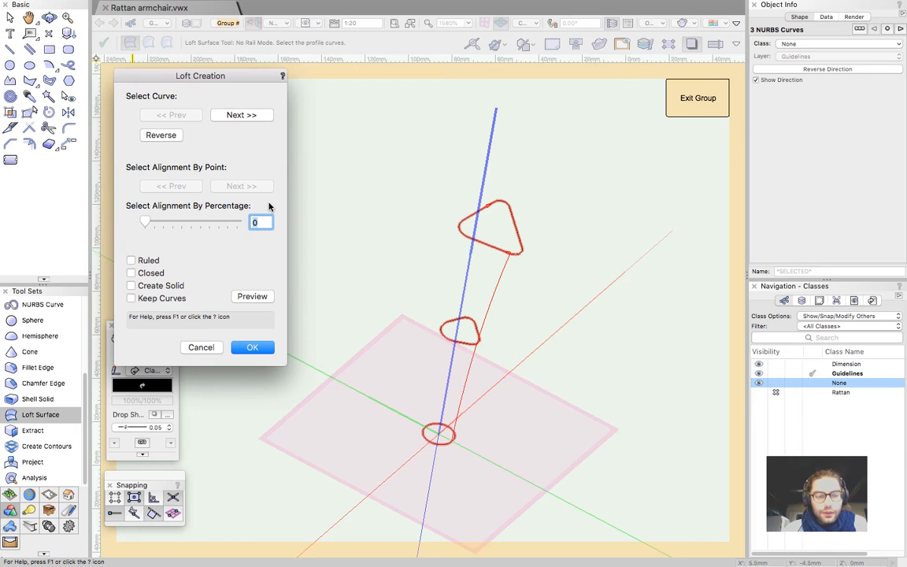
Preview and create the loft surface through the three profile curves, and ungroup the result into individual NURBS surfaces
click(250, 297)
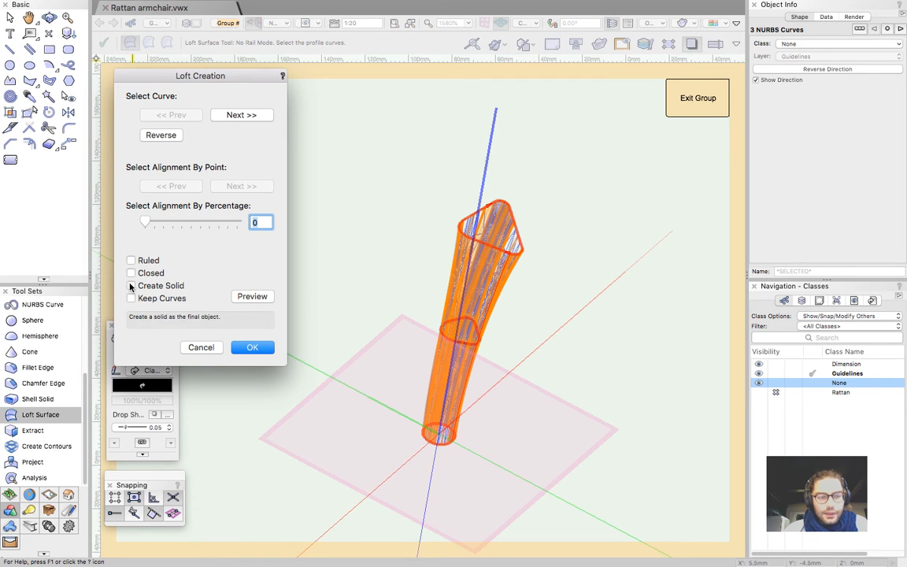
click(246, 348)
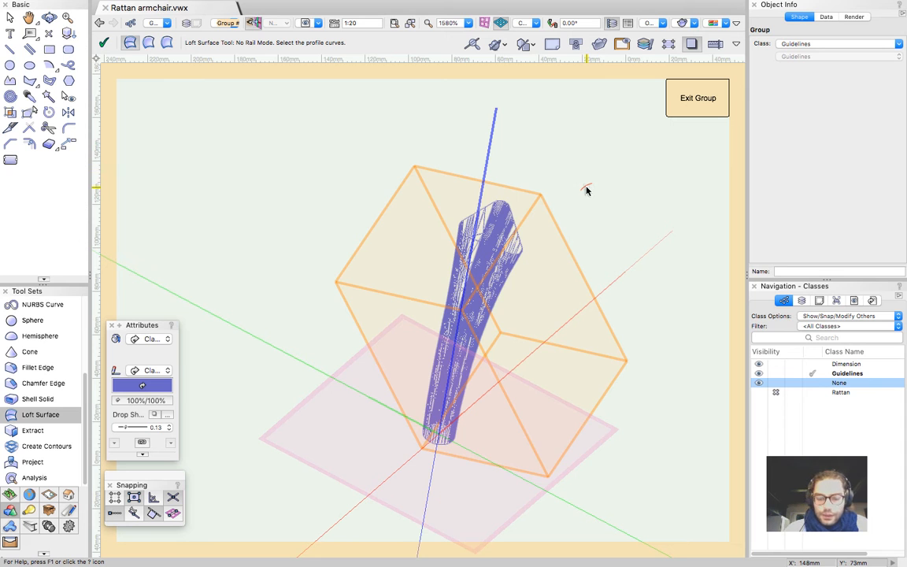
key(super+u)
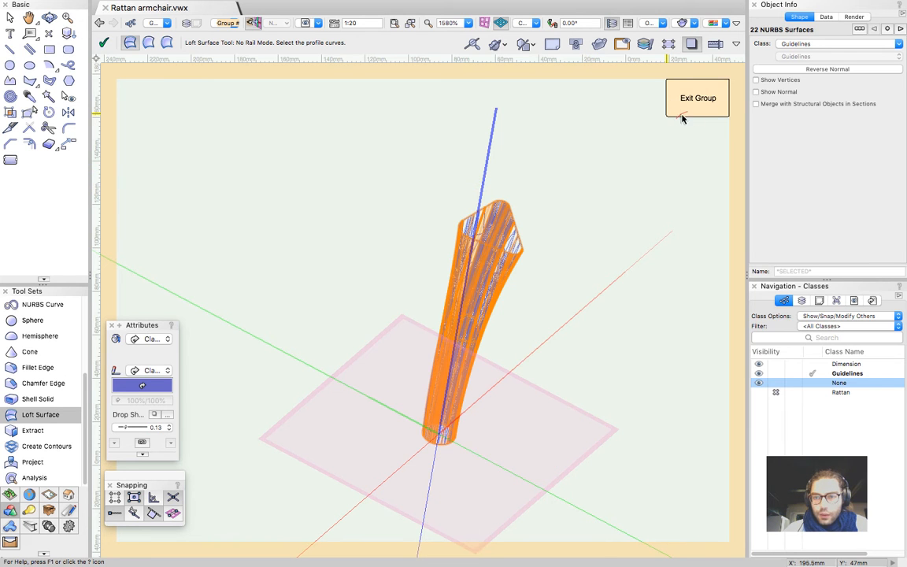
key(x)
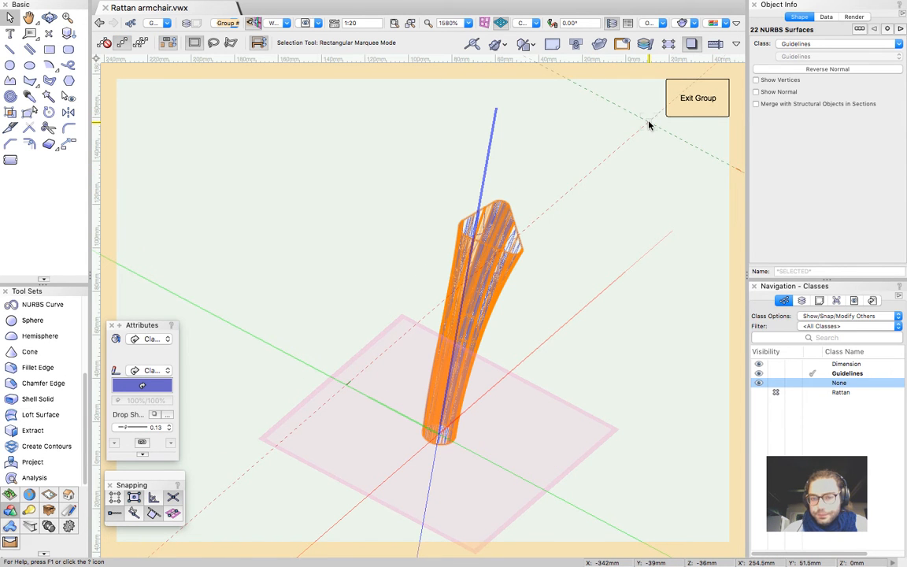
Assign the selected loft surfaces to the None class and inspect the shaded result
click(153, 340)
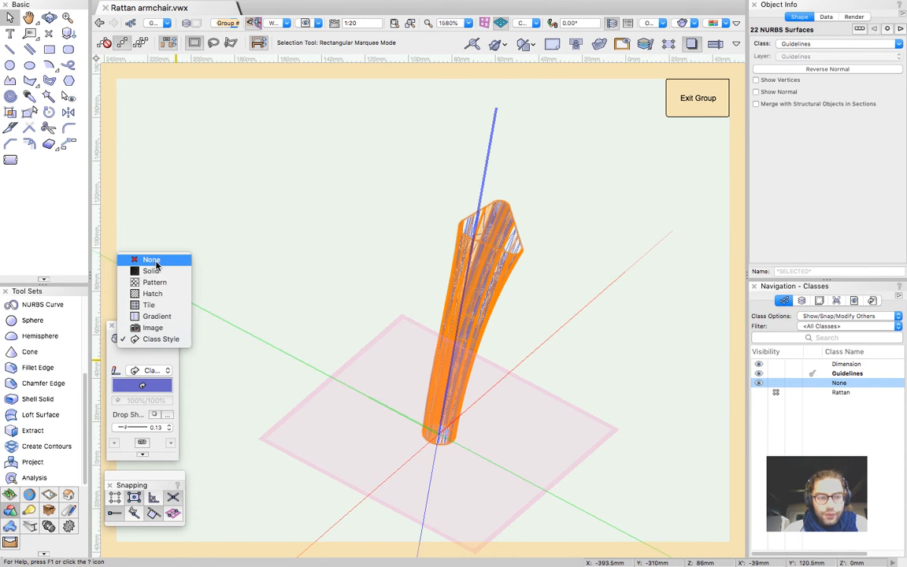
click(144, 358)
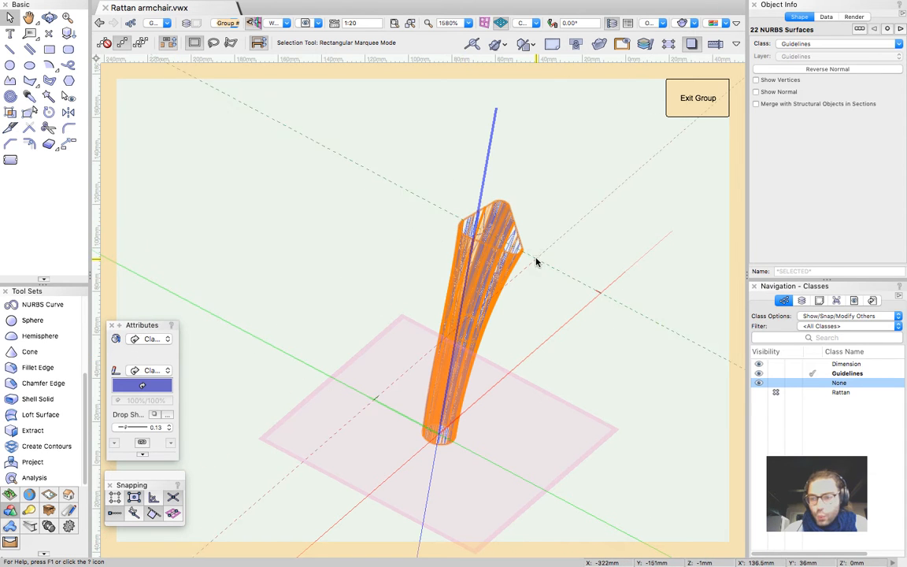
right_click(838, 384)
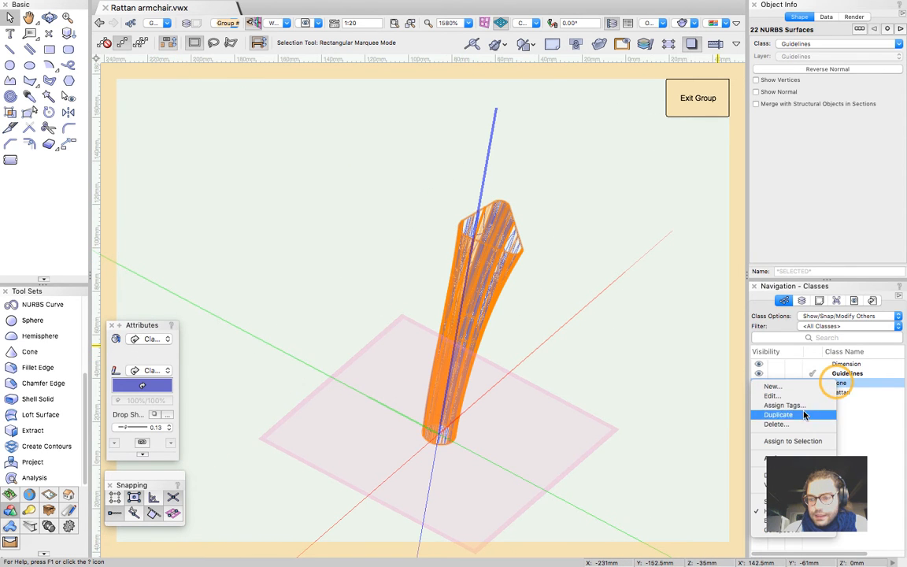
click(791, 442)
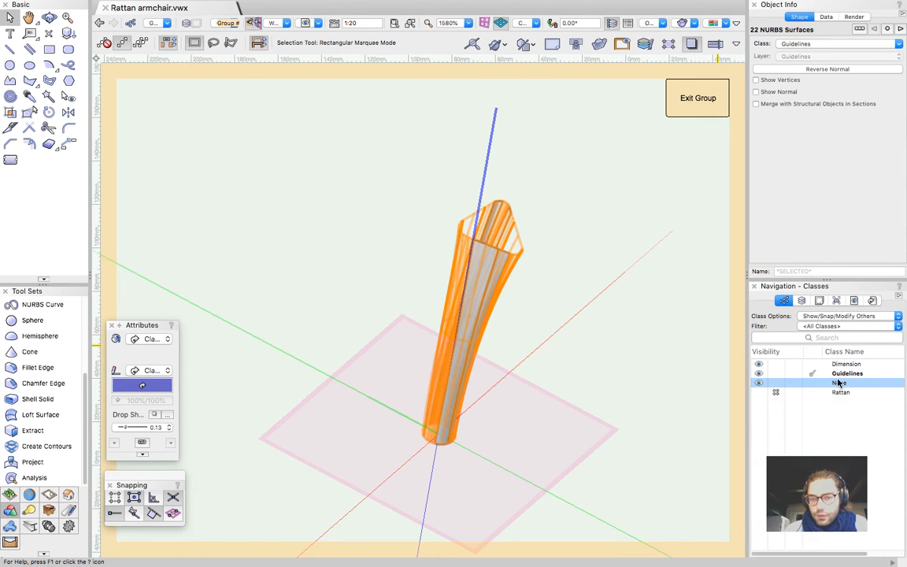
click(573, 221)
scroll(563, 247, up, 5)
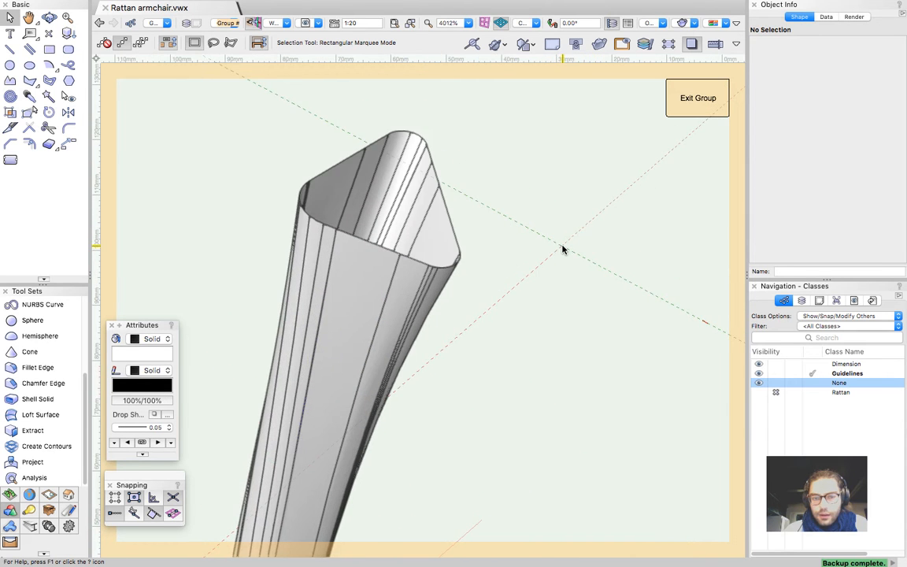
scroll(526, 299, down, 5)
super+middle_drag(535, 249, 515, 265)
Move two surface strips away from the loft, and undo both moves
key(super+a)
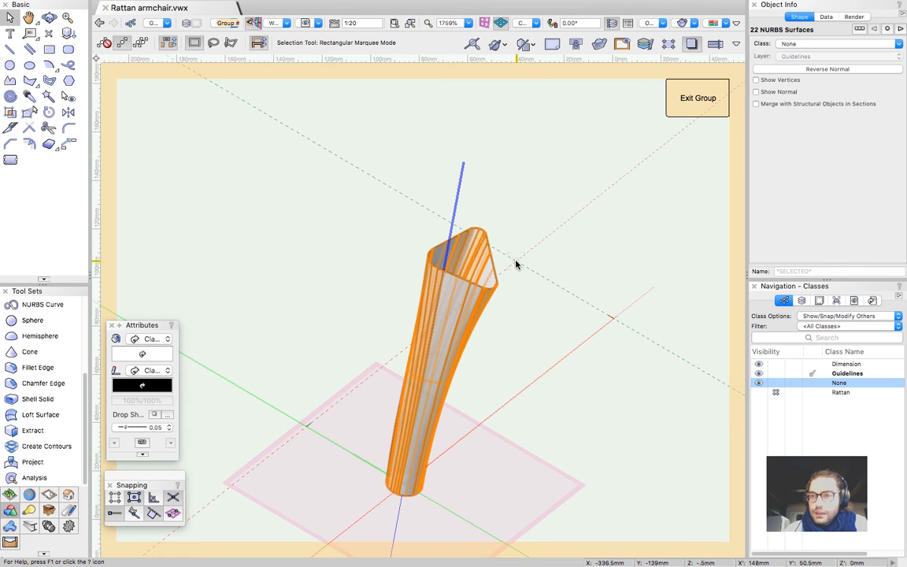
click(518, 260)
drag(488, 269, 564, 242)
drag(442, 249, 349, 194)
key(super+z)
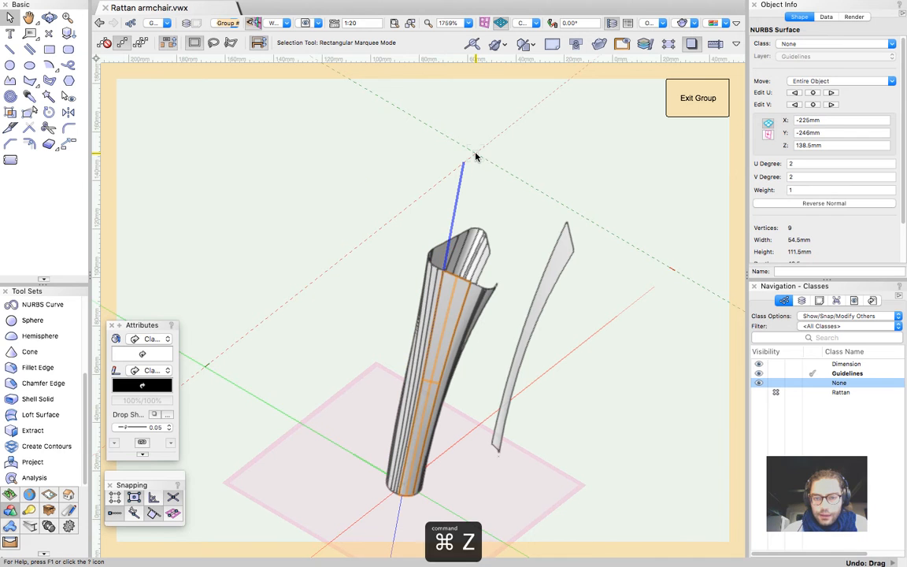
key(super+z)
Combine all the loft's surfaces into a single object with Add Solids, check the result and save the file
key(super+a)
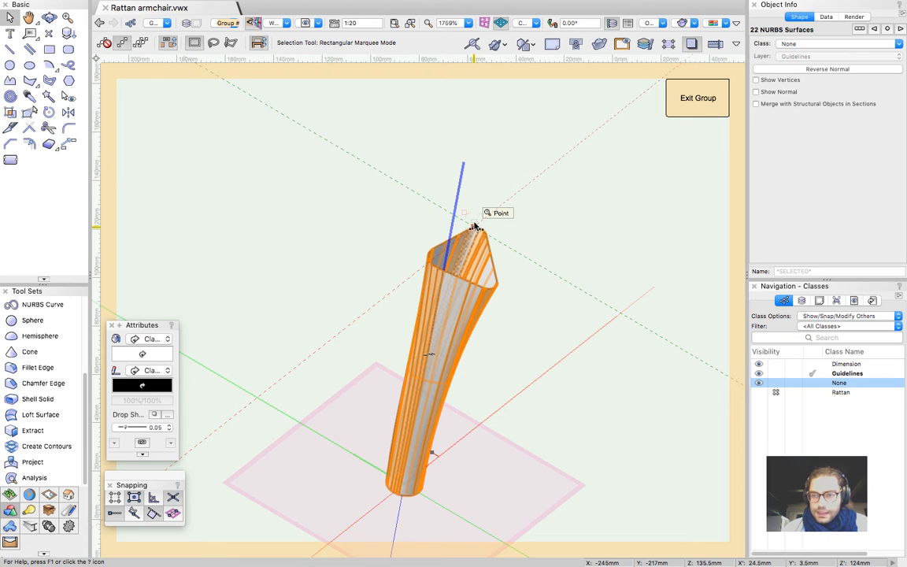
right_click(463, 249)
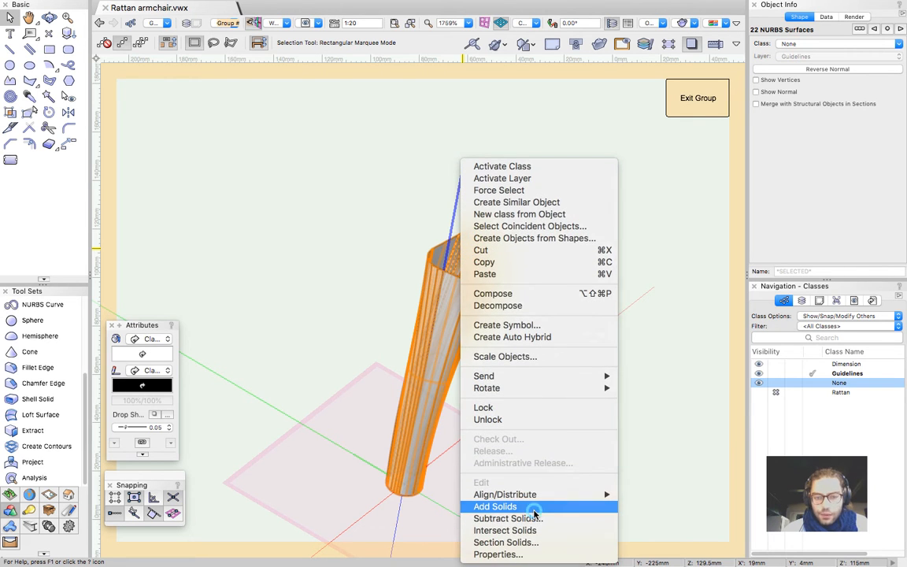
click(533, 509)
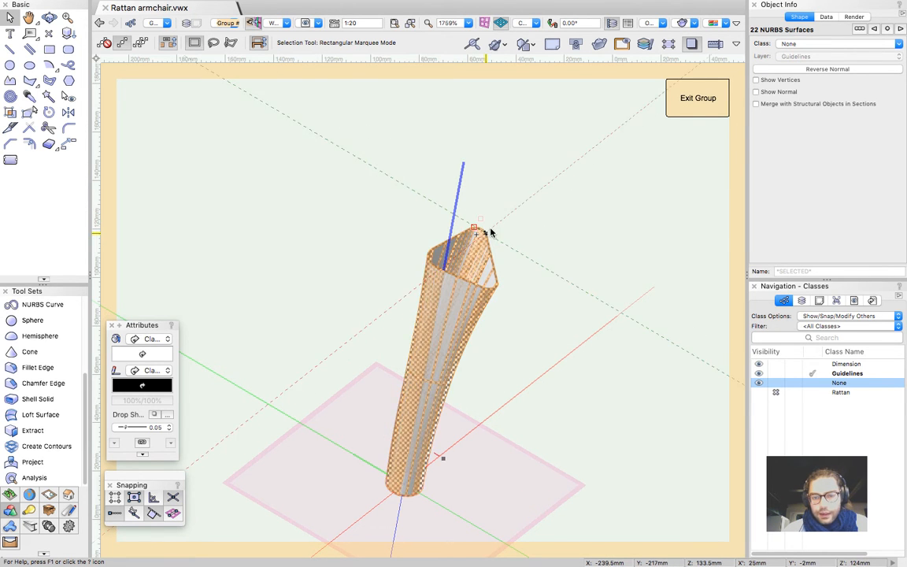
click(534, 260)
scroll(484, 260, up, 3)
click(484, 263)
click(547, 264)
shift+middle_drag(448, 285, 499, 251)
scroll(499, 251, down, 4)
key(super+s)
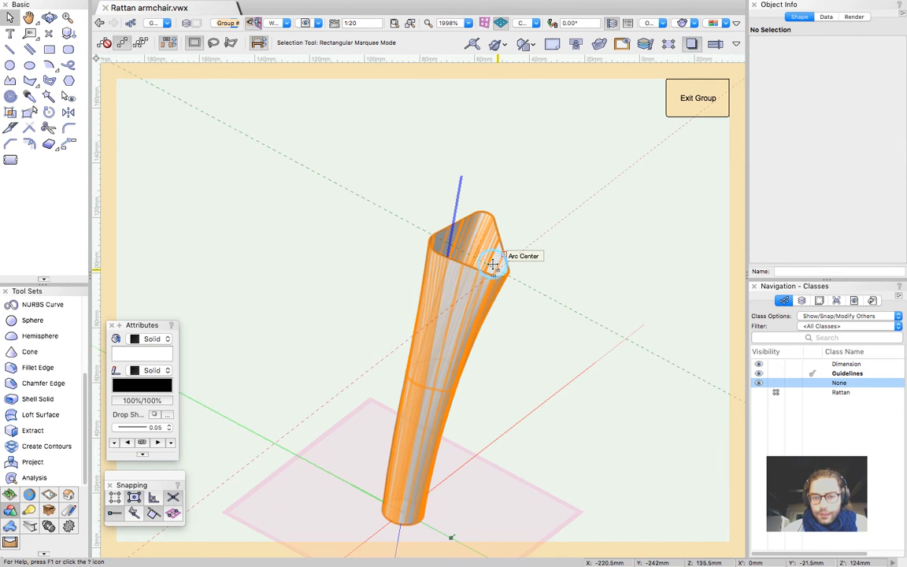
Start the Shell Solid tool on the combined loft and review its thickness and direction preferences without changing them
click(493, 266)
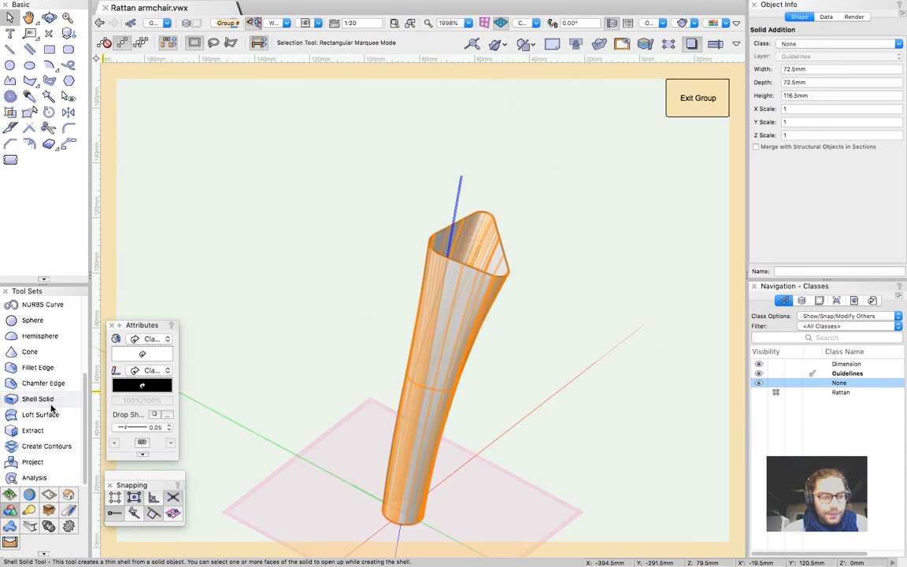
click(16, 404)
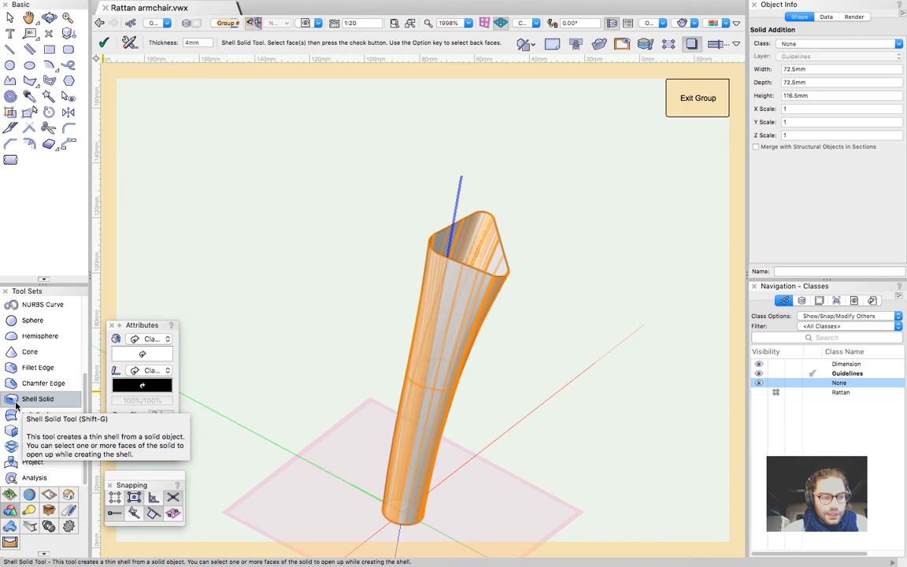
double_click(187, 42)
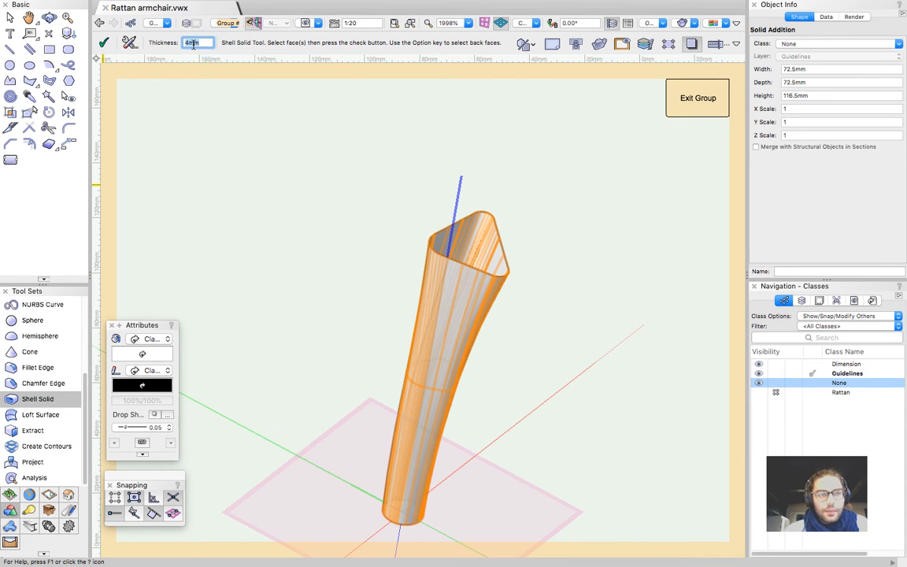
click(205, 43)
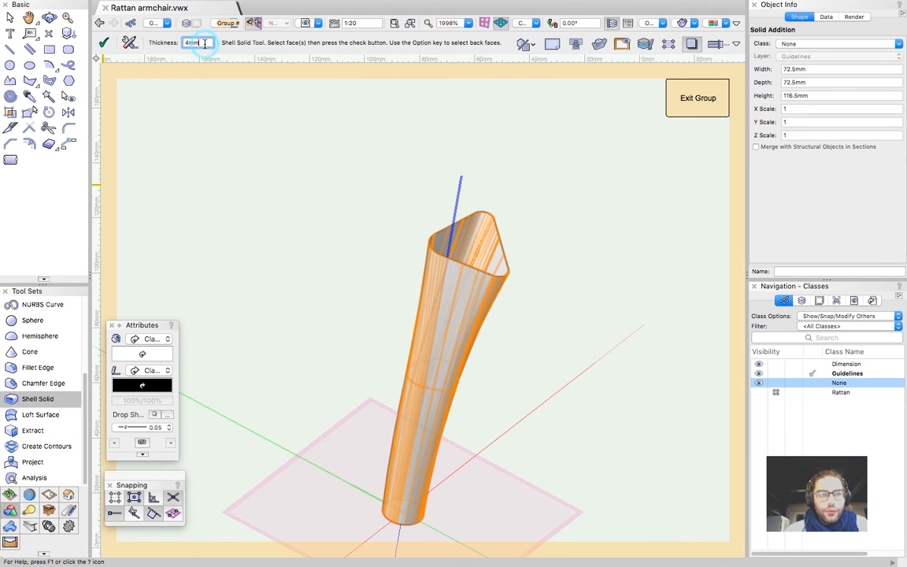
click(129, 44)
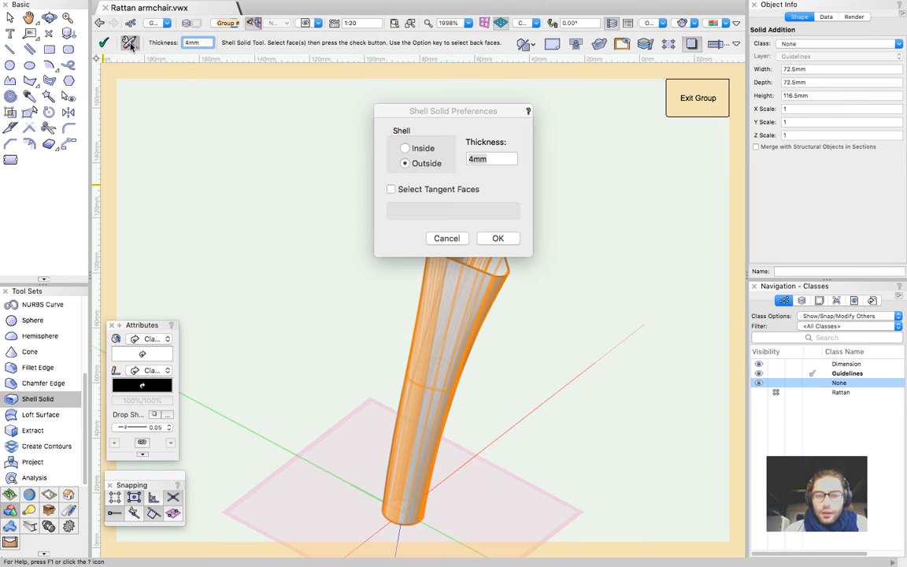
click(446, 237)
Select the faces all the way around the combined loft for shelling, including those seen through its open end
scroll(436, 239, up, 5)
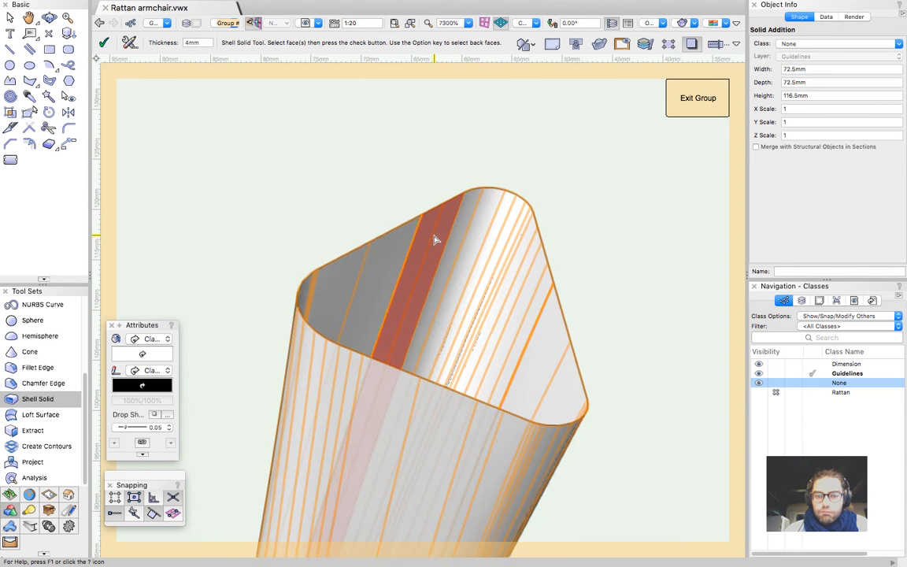
click(433, 235)
shift+click(470, 216)
shift+drag(517, 226, 534, 266)
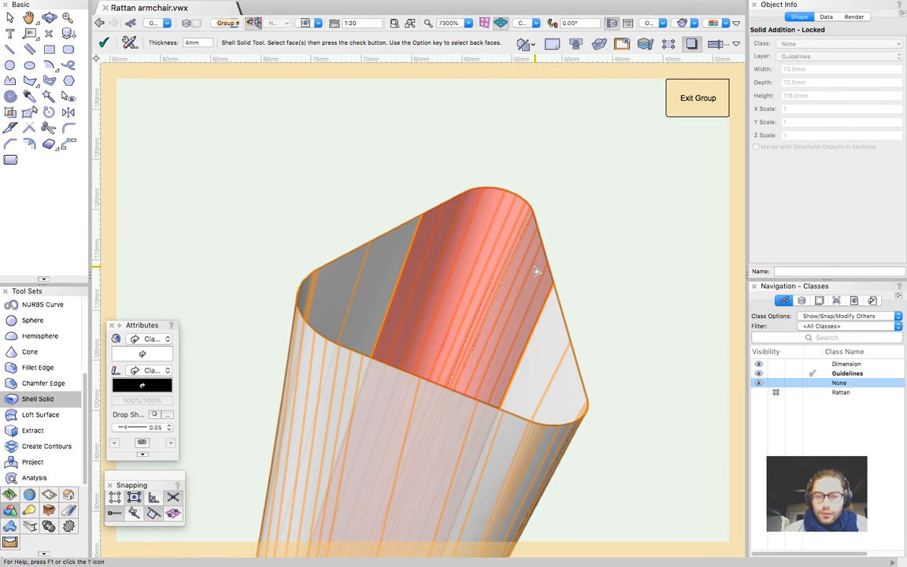
scroll(534, 272, up, 2)
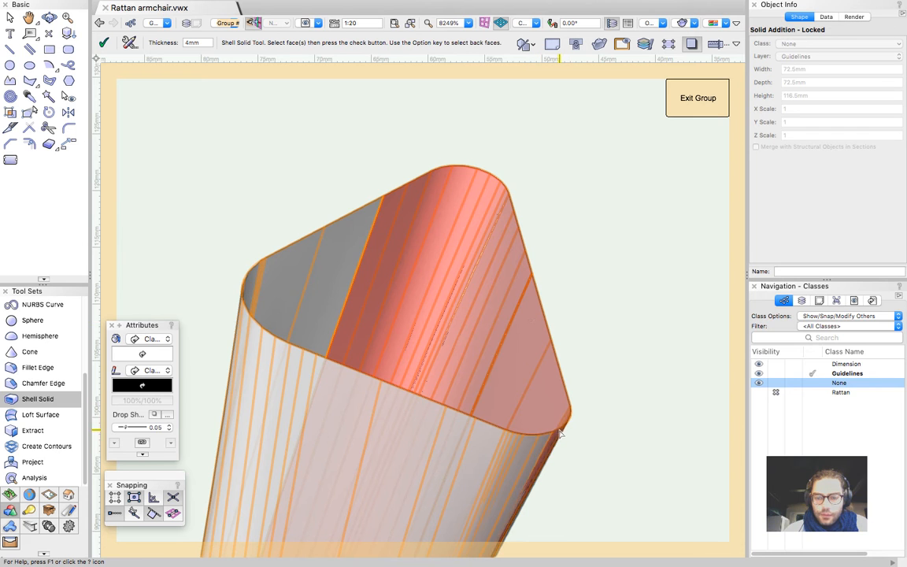
shift+drag(556, 440, 511, 444)
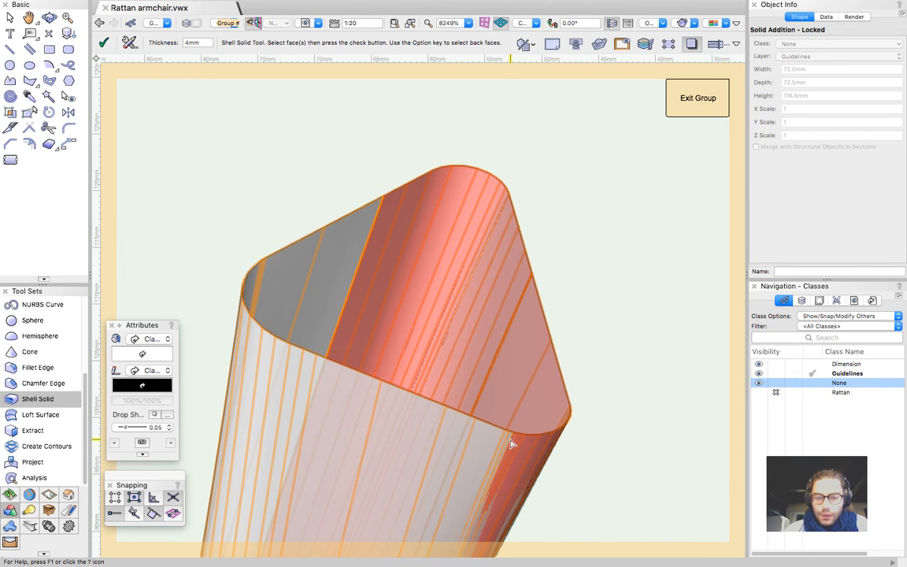
shift+click(483, 433)
shift+click(418, 411)
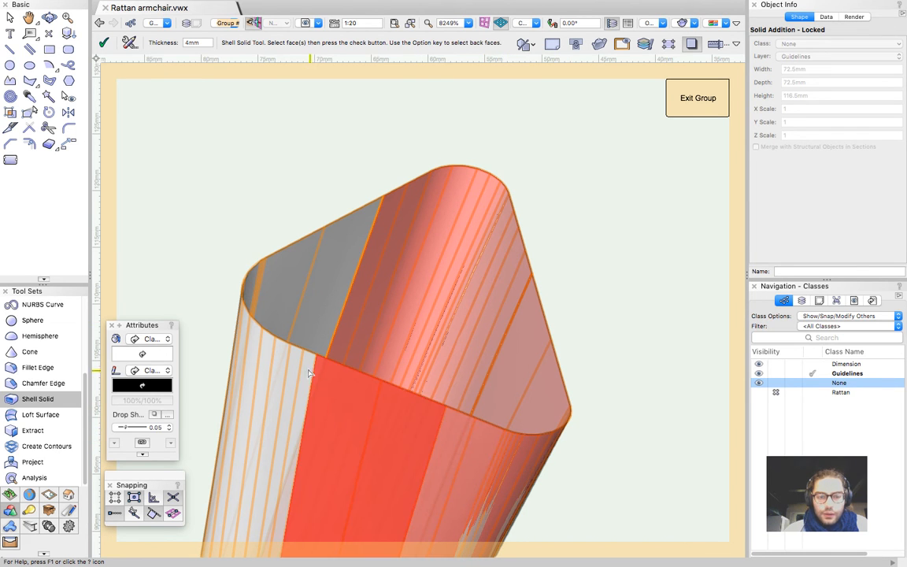
shift+click(259, 337)
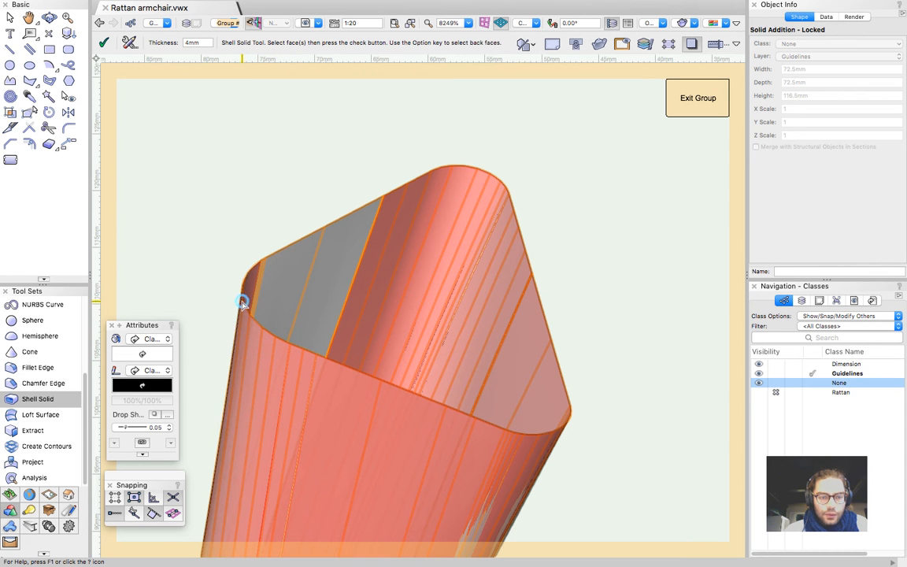
shift+click(242, 303)
scroll(262, 277, up, 5)
shift+click(274, 224)
scroll(212, 179, down, 5)
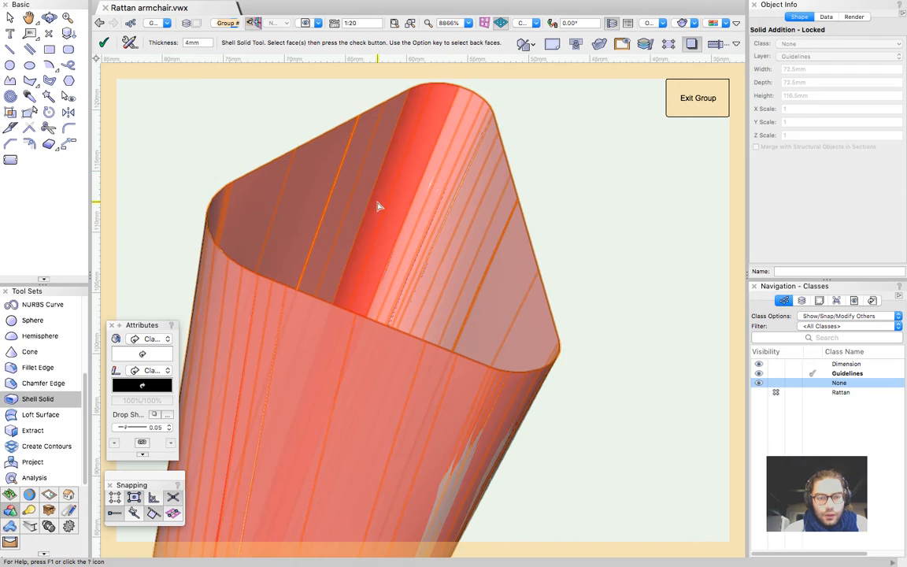
Check the face selection for gaps and try to create a 4 mm shell from the selected faces
scroll(496, 208, up, 10)
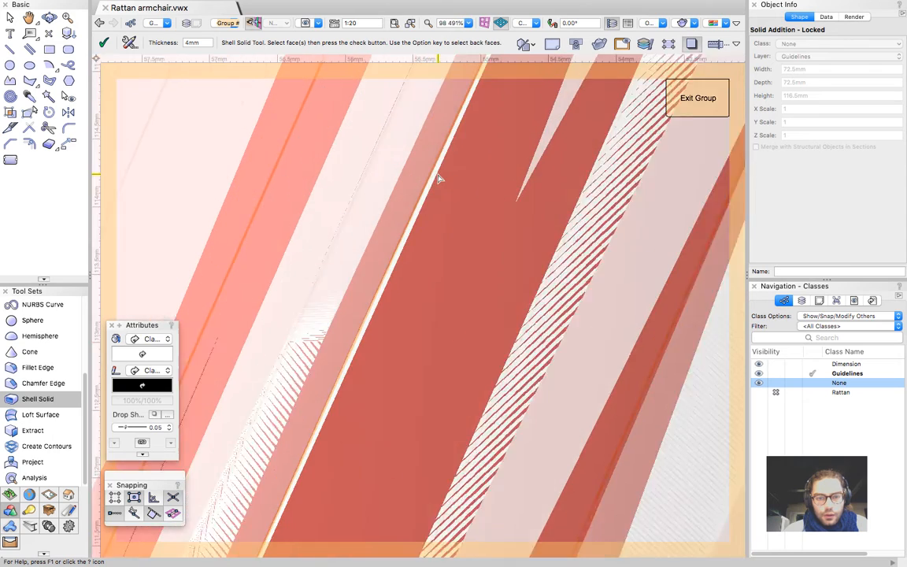
scroll(417, 218, down, 10)
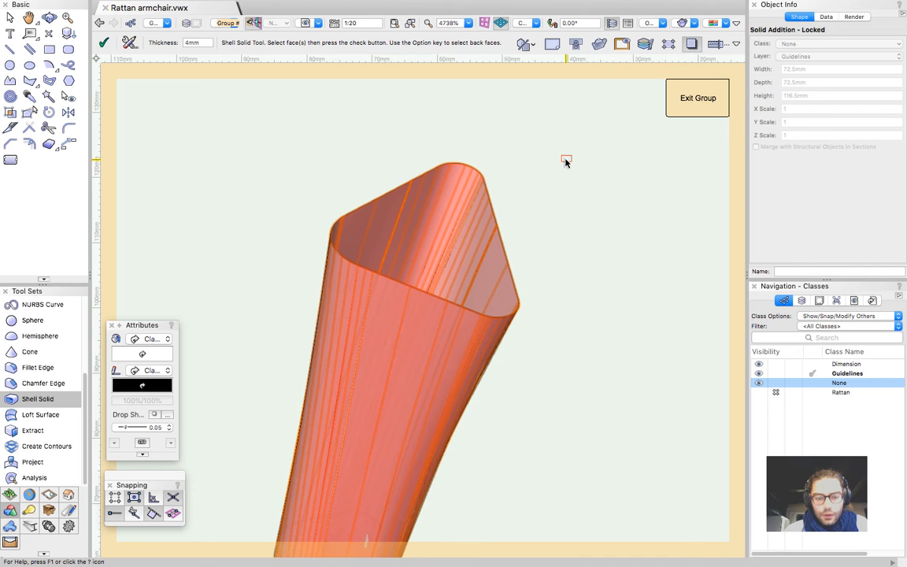
scroll(567, 162, down, 5)
scroll(566, 162, up, 5)
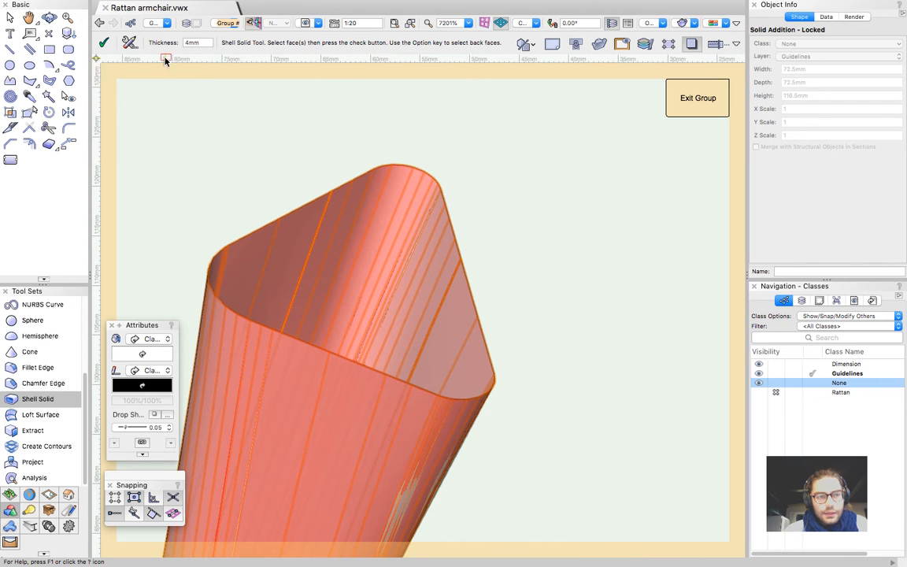
click(109, 43)
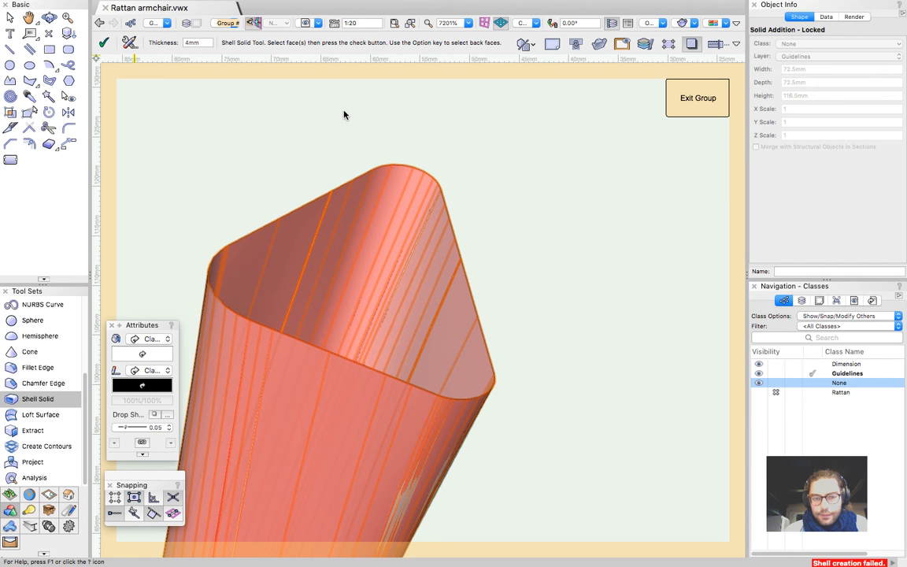
Examine the combined loft's faces and rounded corner near the open end up close and from another angle
scroll(361, 265, up, 6)
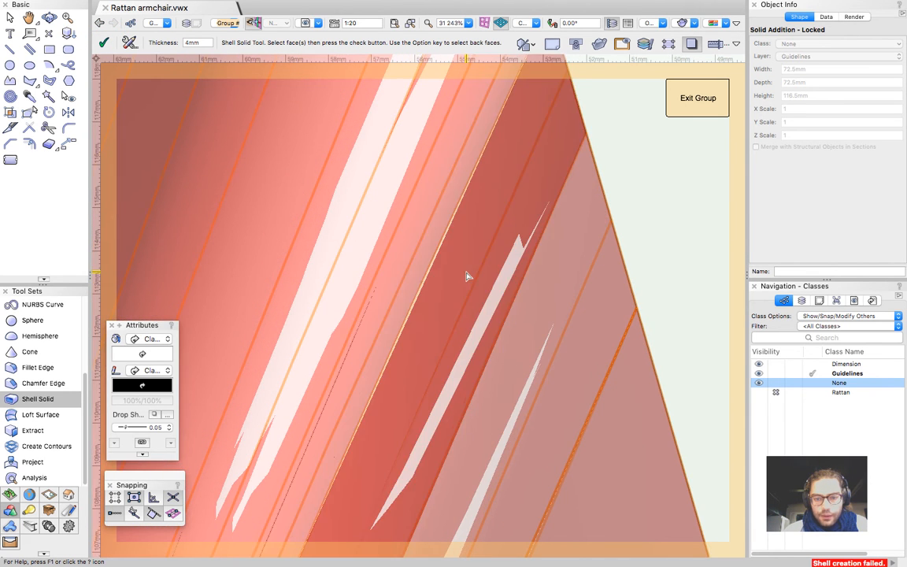
scroll(467, 276, down, 5)
scroll(508, 356, up, 3)
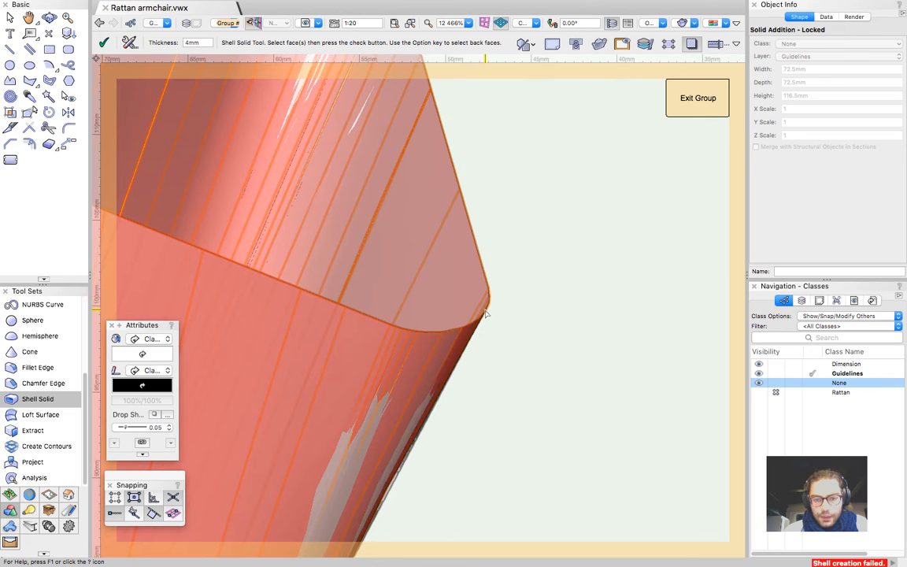
scroll(545, 303, down, 4)
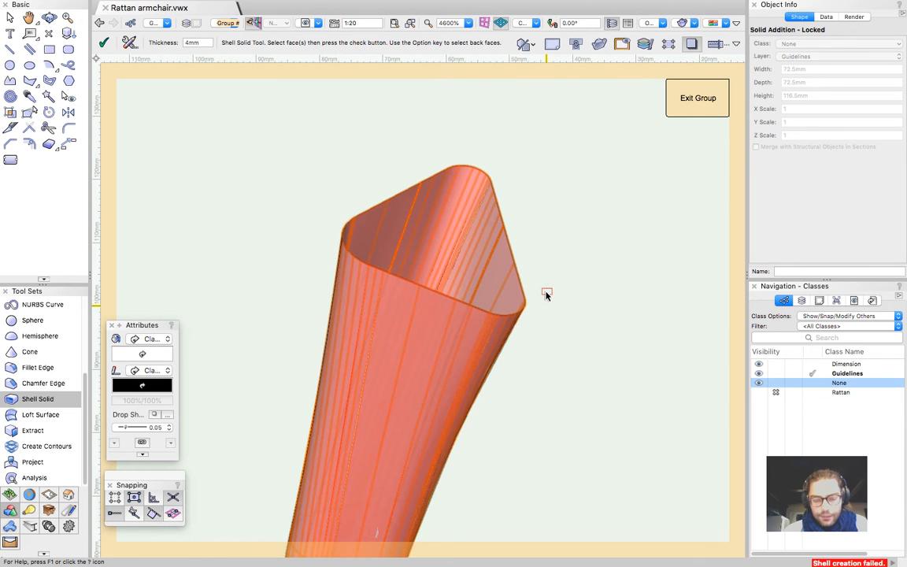
key(shift+c)
drag(540, 271, 433, 286)
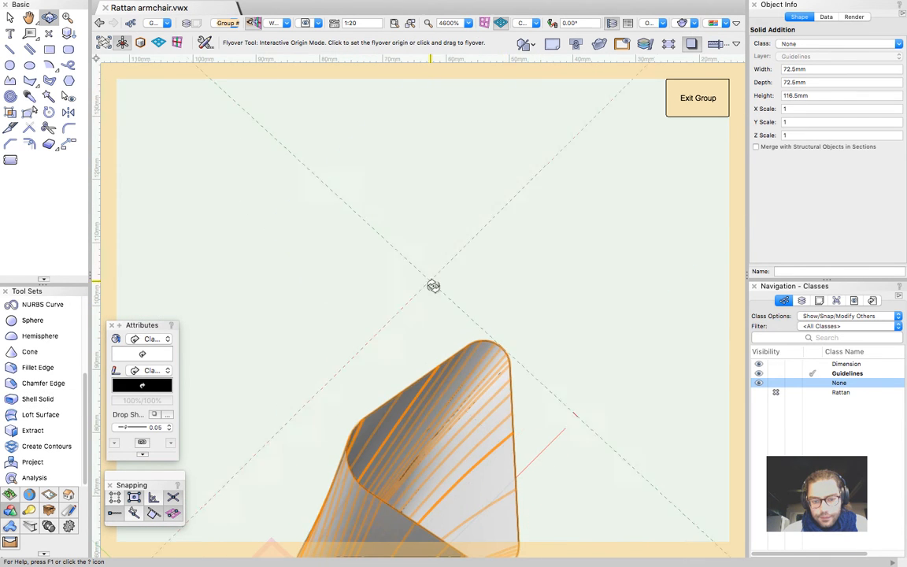
Orbit around the combined loft and examine the inside faces of its flared open end up close
scroll(394, 245, down, 4)
drag(395, 245, 141, 166)
click(318, 309)
scroll(364, 322, up, 2)
drag(369, 346, 382, 170)
scroll(380, 411, up, 4)
scroll(382, 413, down, 2)
drag(382, 413, 413, 469)
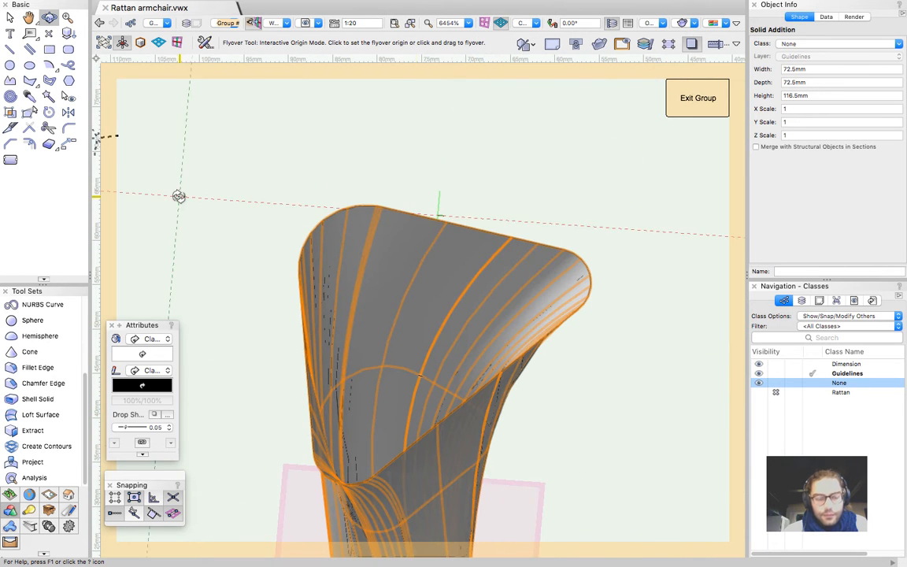
Select the faces around the inside of the loft's flared end for shelling, and check the rounded corner for gaps
click(32, 401)
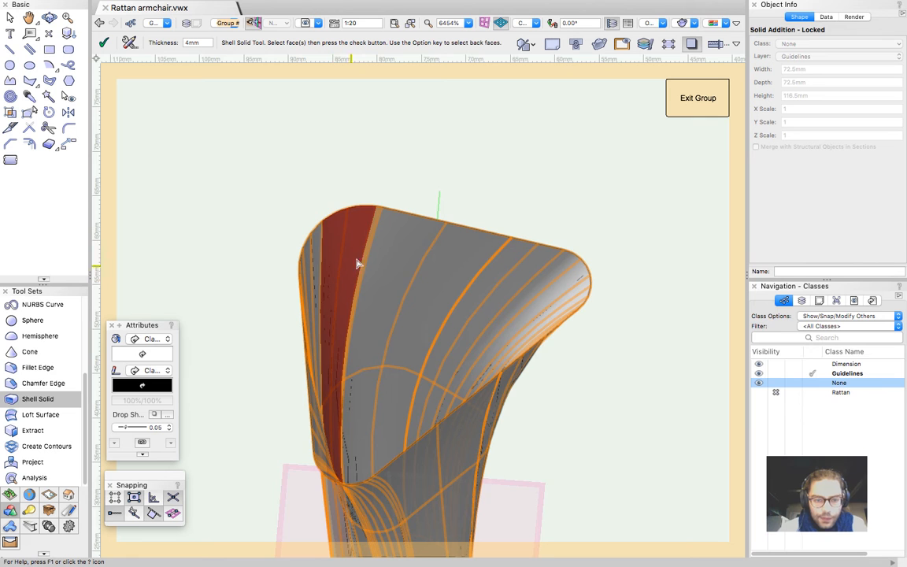
scroll(358, 261, up, 1)
click(379, 224)
click(595, 267)
click(666, 281)
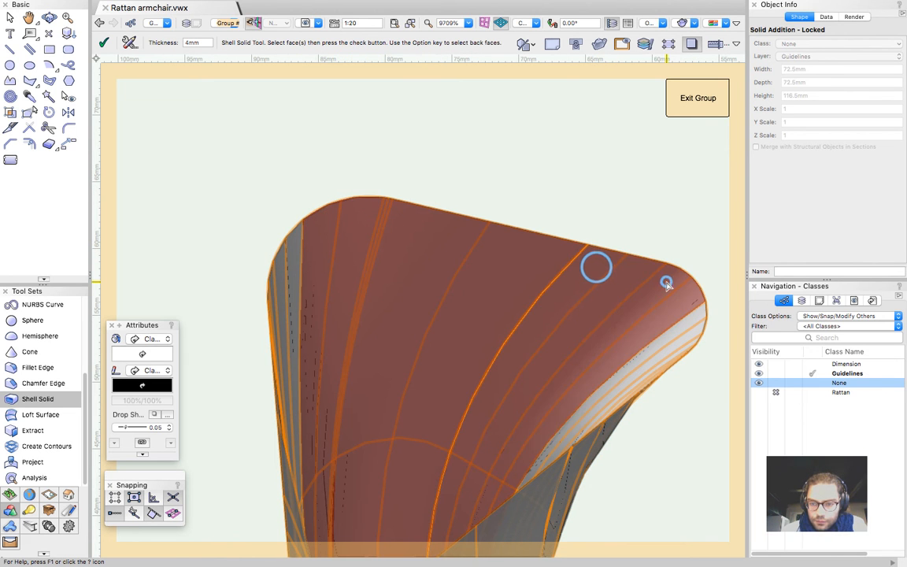
click(688, 348)
scroll(711, 391, up, 2)
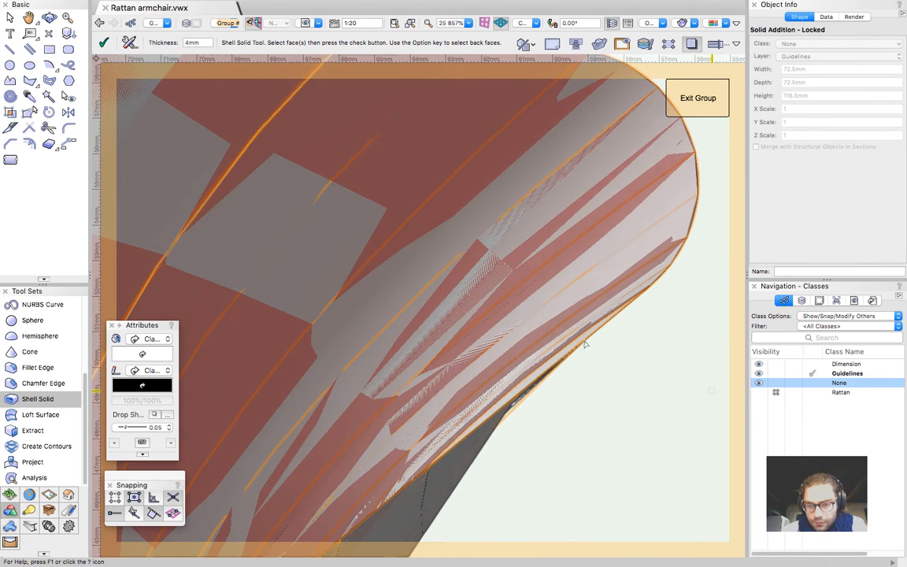
scroll(585, 342, down, 2)
Confirm the Shell Solid preferences and create a 4 mm shell from the selected faces of the combined loft
click(129, 42)
click(415, 152)
click(497, 238)
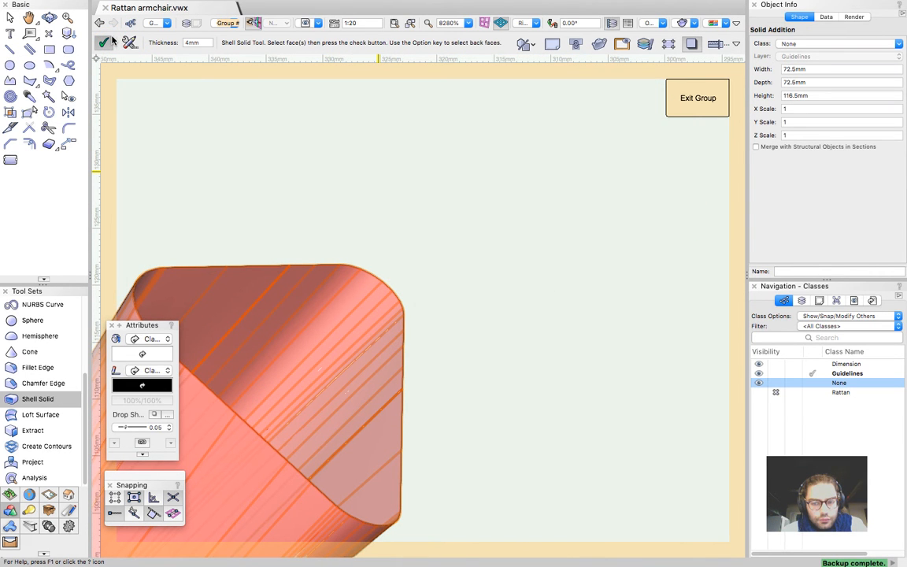
click(110, 40)
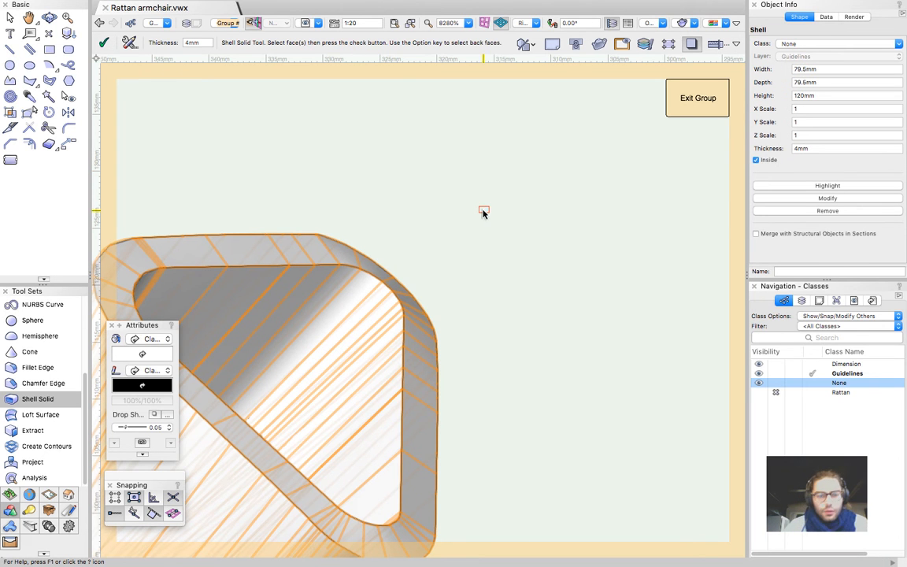
Set the new shell's thickness to 2 mm and check the wall at its open end
scroll(617, 181, down, 3)
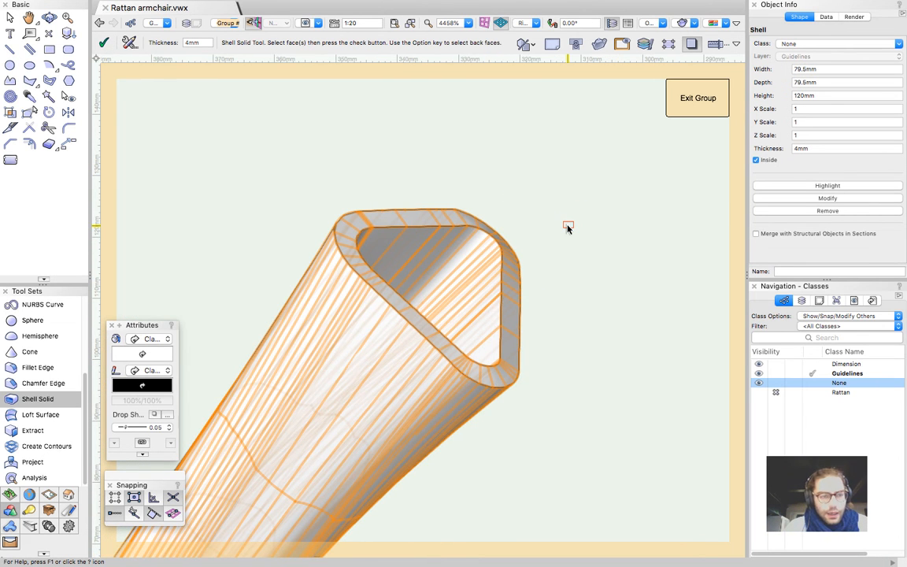
click(9, 18)
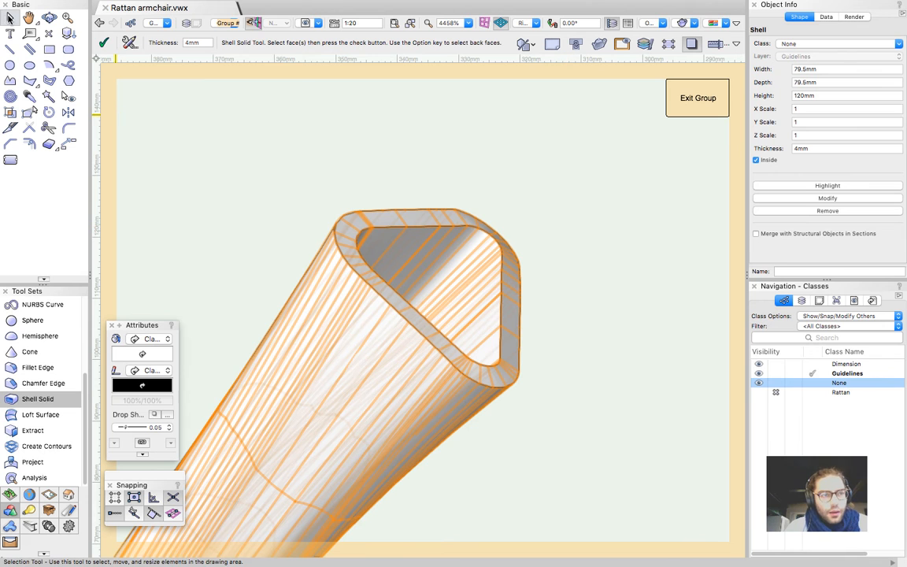
scroll(429, 229, down, 7)
scroll(457, 252, up, 1)
scroll(457, 252, up, 3)
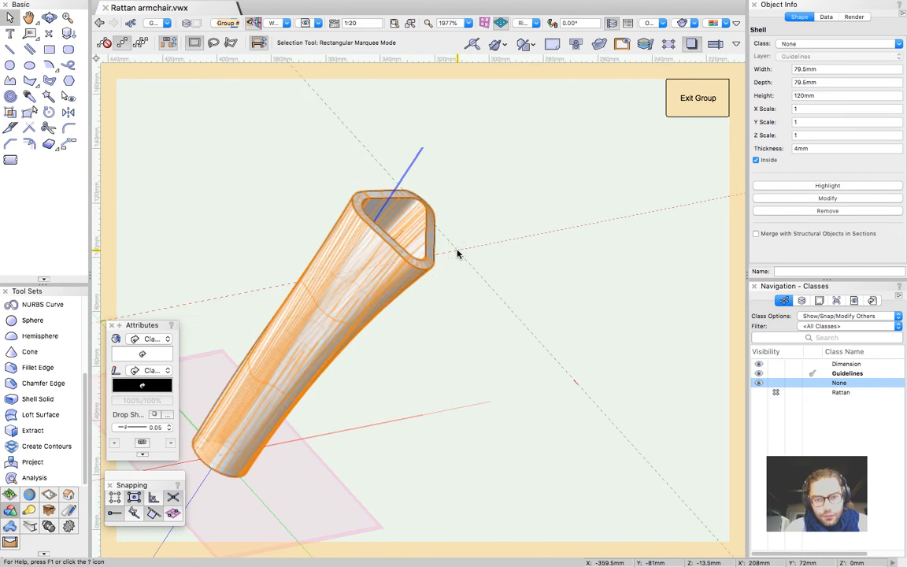
click(813, 147)
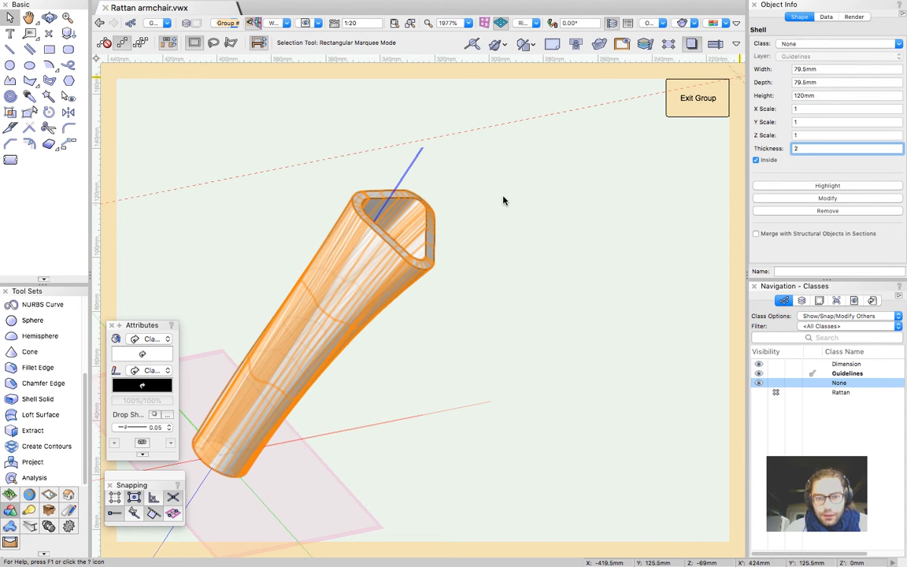
key(Return)
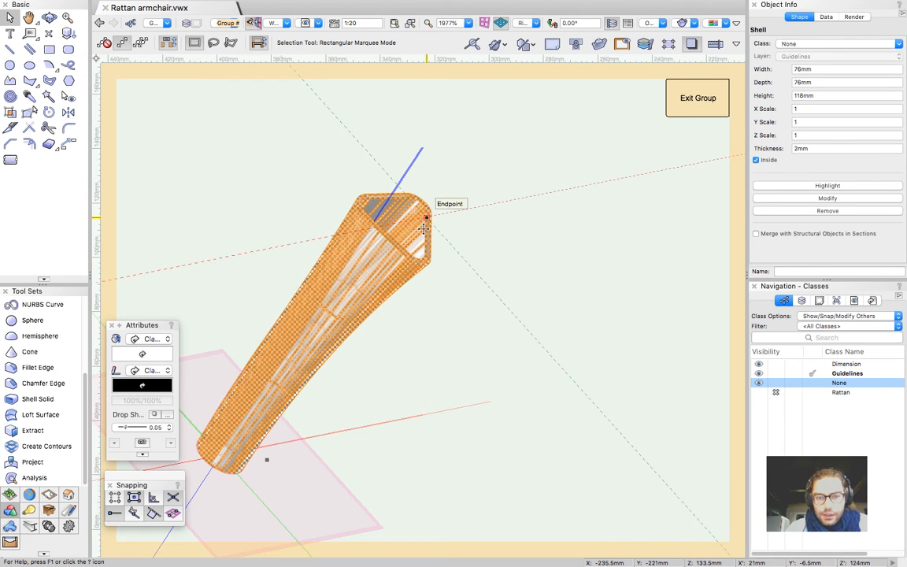
scroll(424, 228, up, 3)
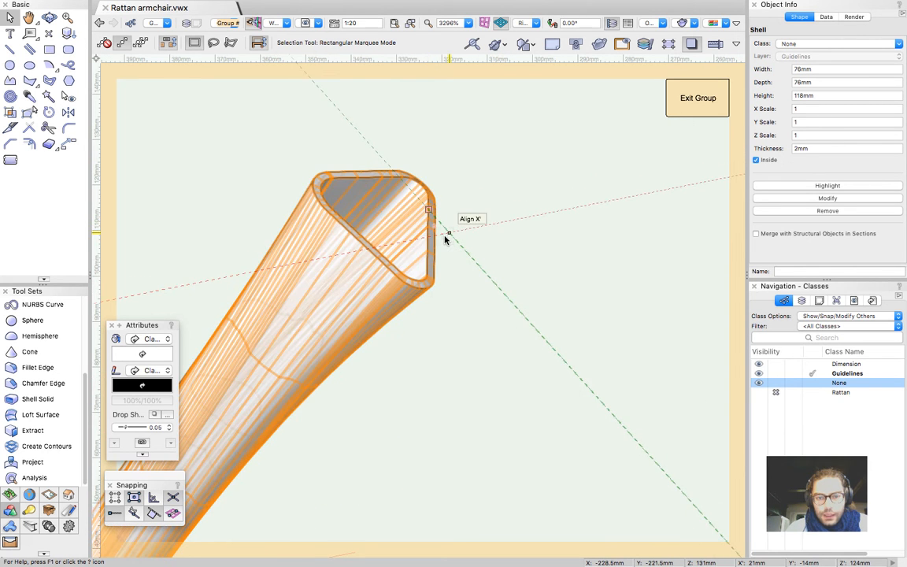
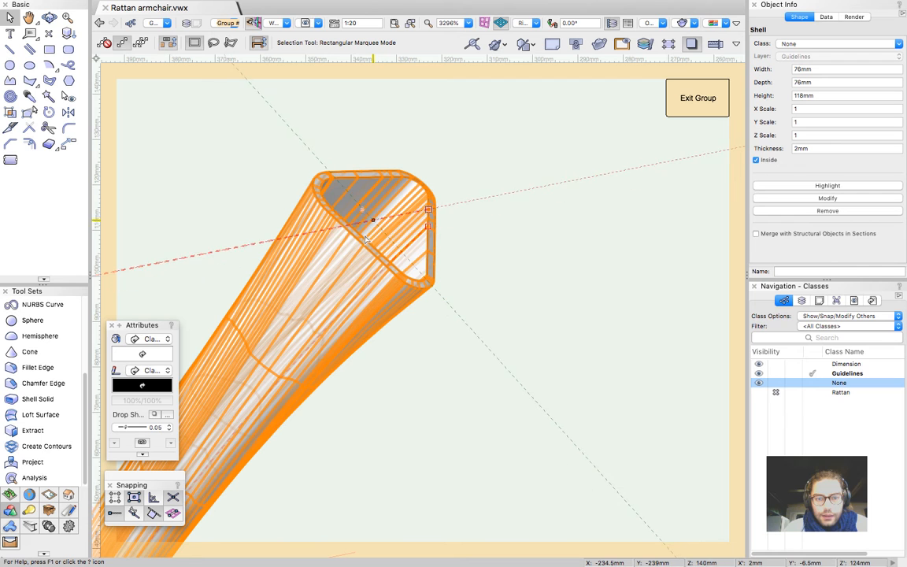
Deselect the shell and inspect its open rim and overall shape without the selection highlight
click(424, 224)
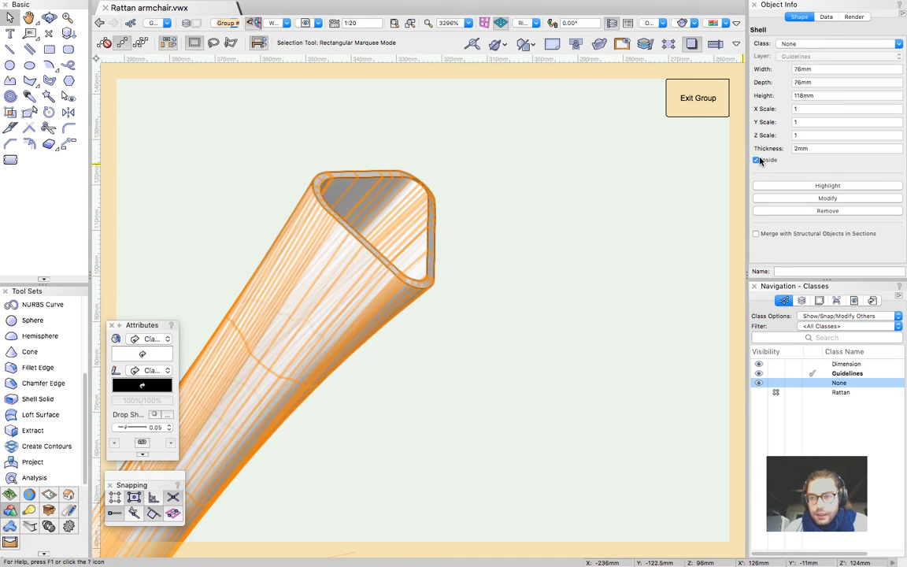
click(516, 206)
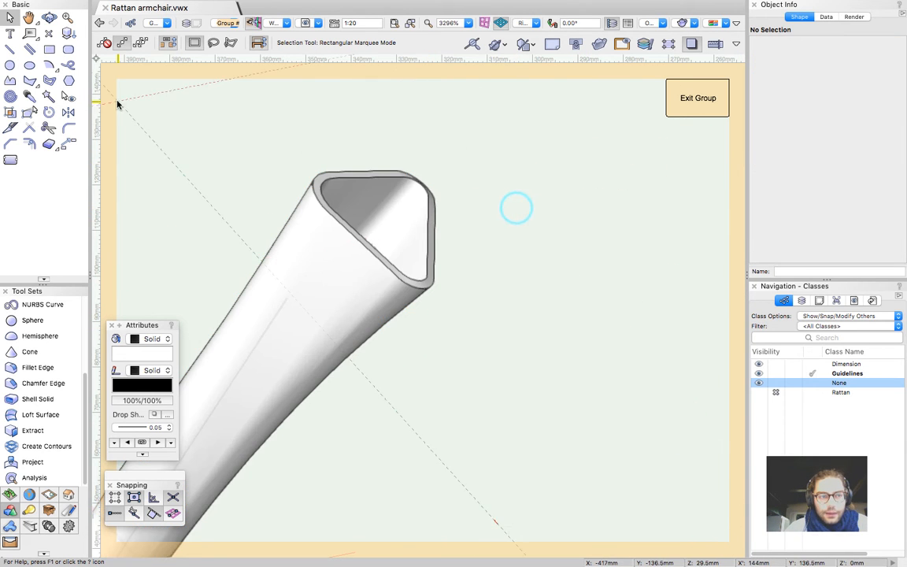
scroll(431, 228, down, 3)
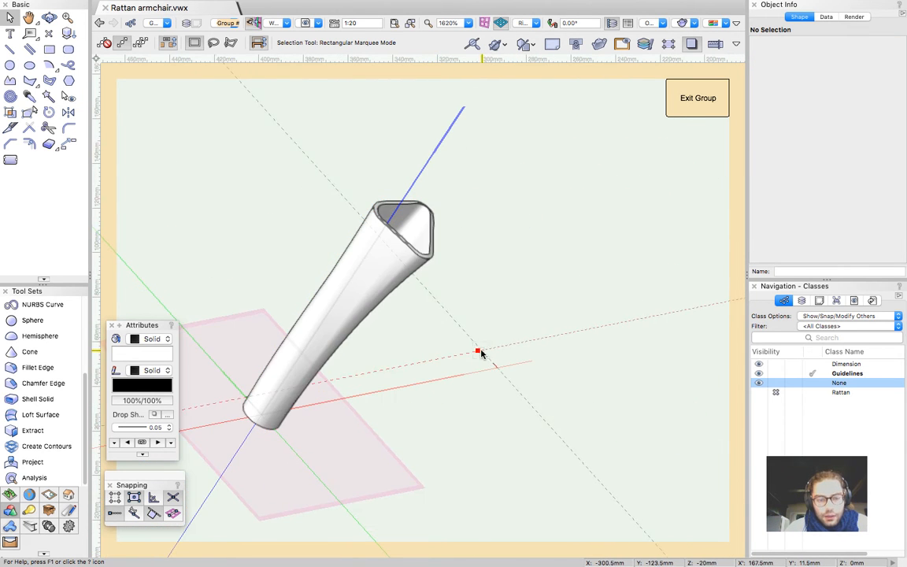
scroll(527, 379, down, 2)
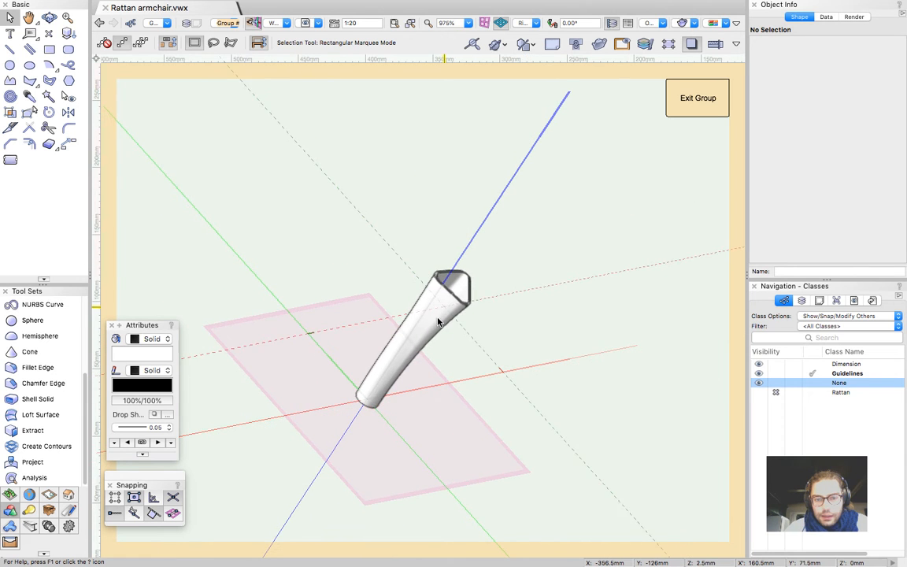
scroll(439, 321, up, 2)
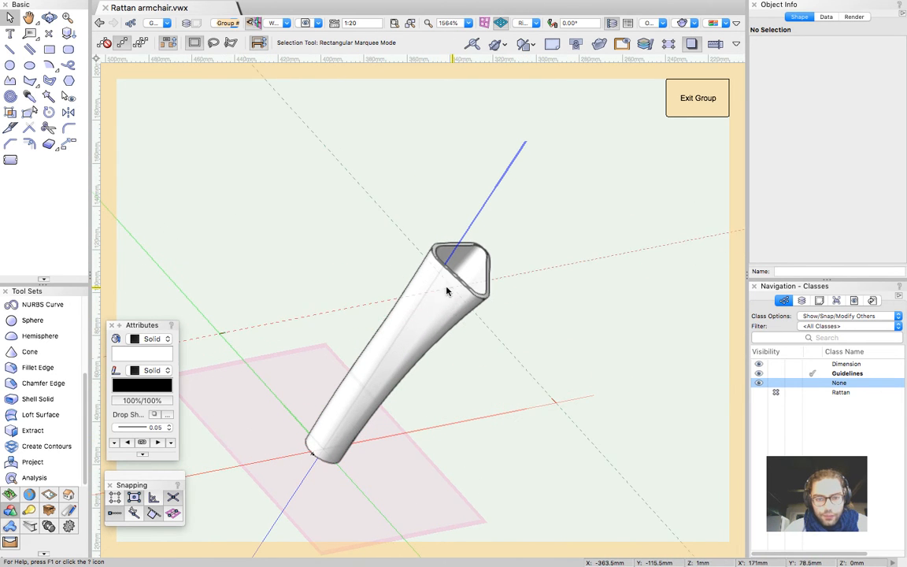
Select the shell and move the working plane to the corner of its open end
click(453, 311)
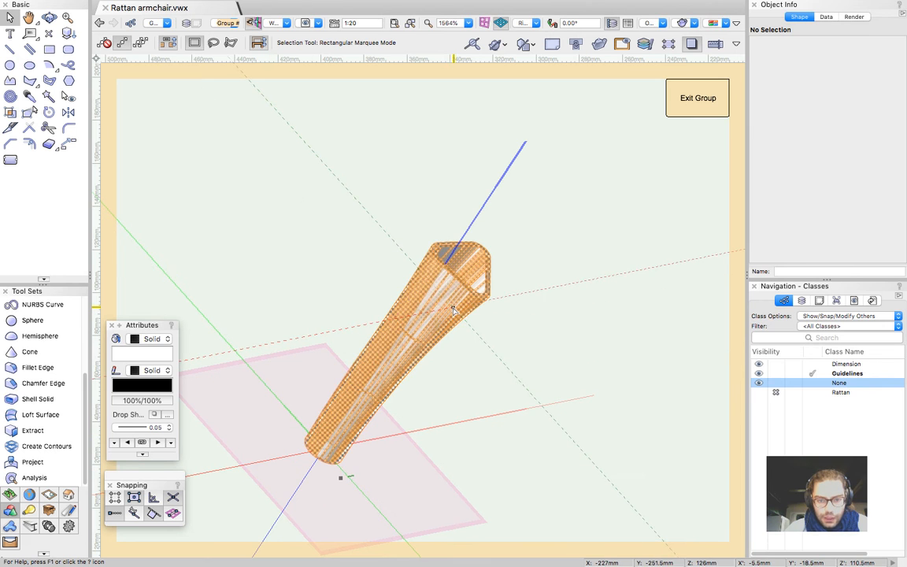
click(448, 310)
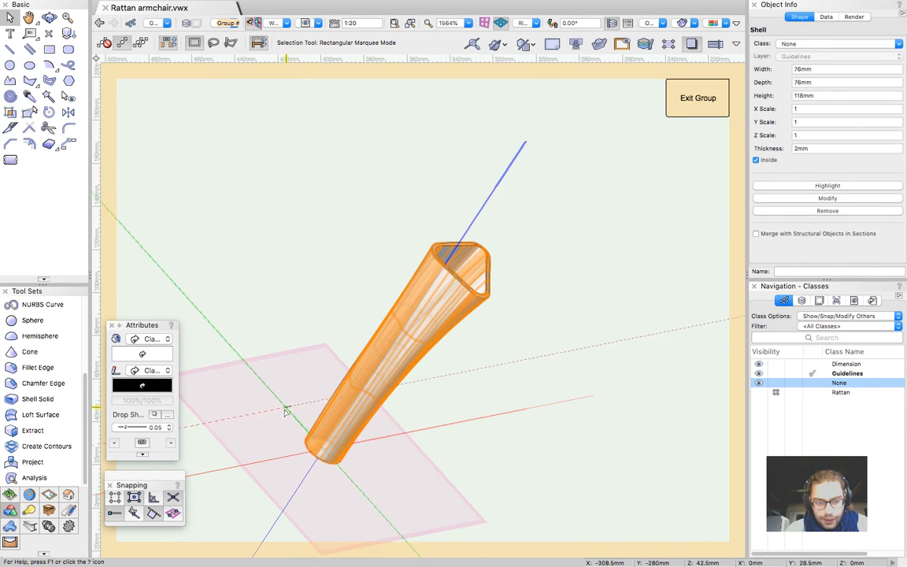
click(322, 449)
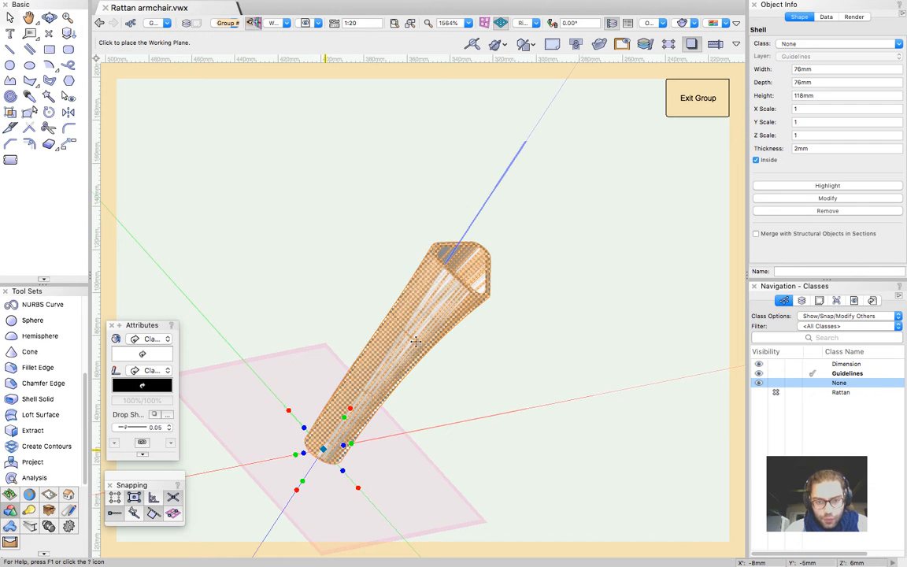
scroll(470, 260, up, 4)
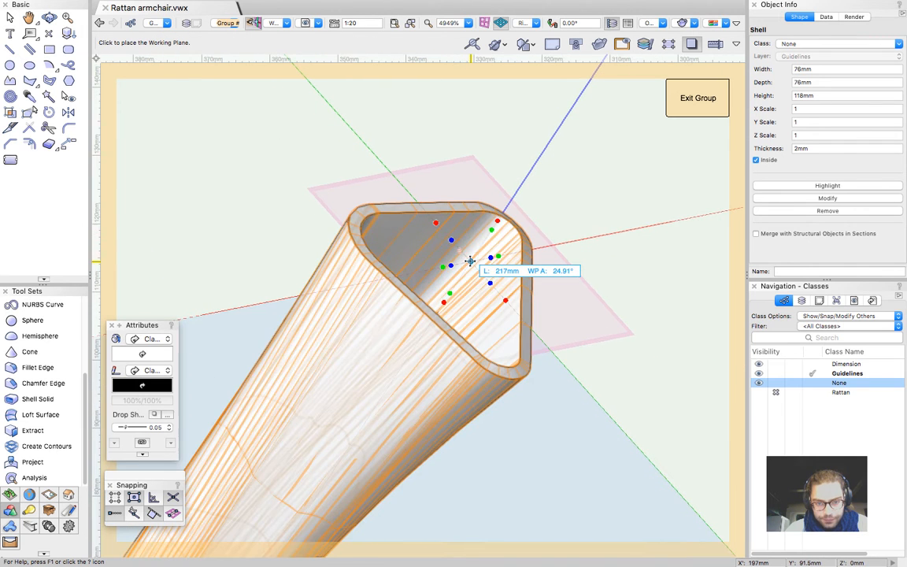
click(361, 214)
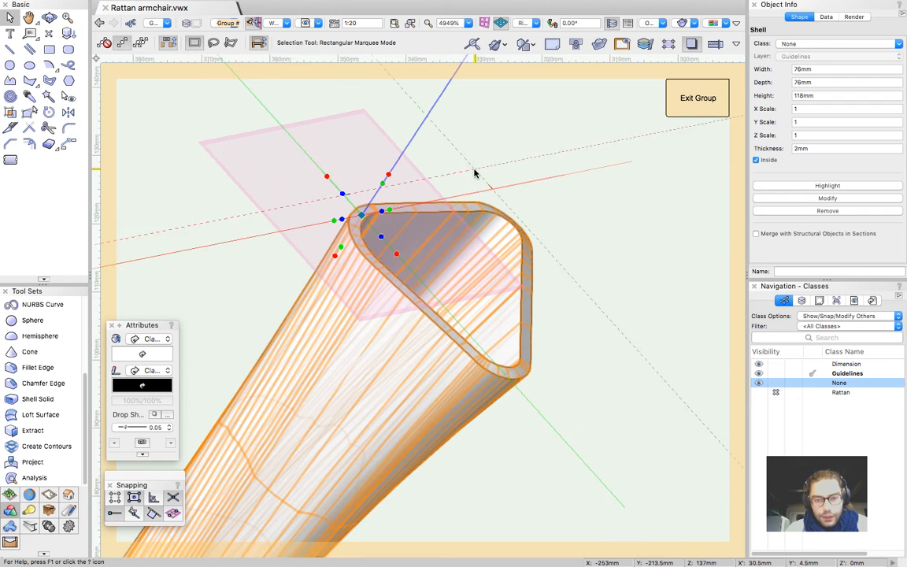
Draw a rectangle about 51 by 58.5 mm on the working plane, covering the shell's whole open end
key(4)
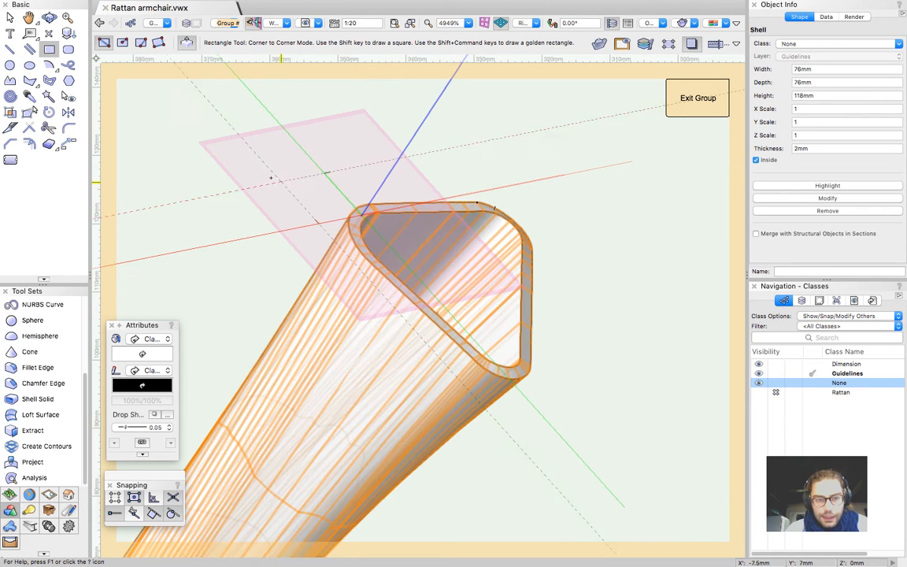
click(247, 172)
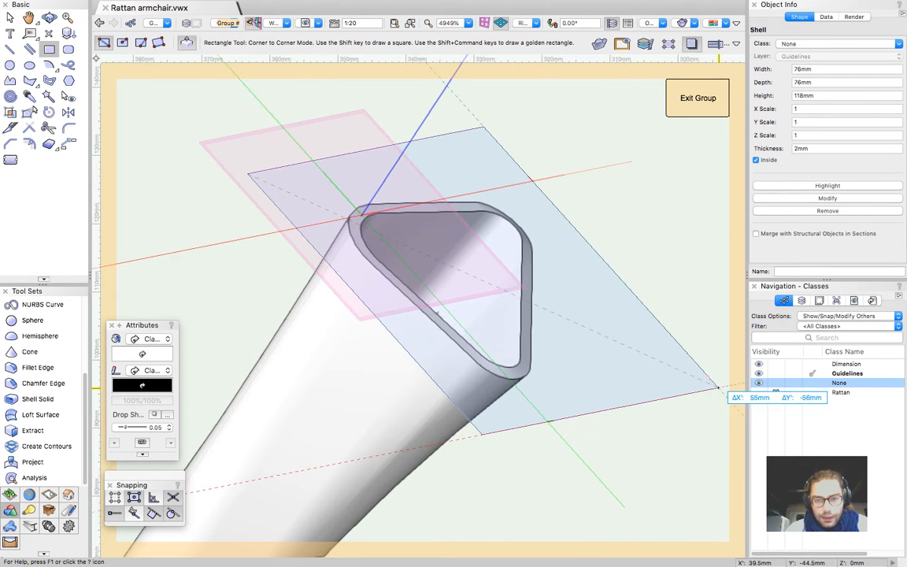
click(712, 403)
key(x)
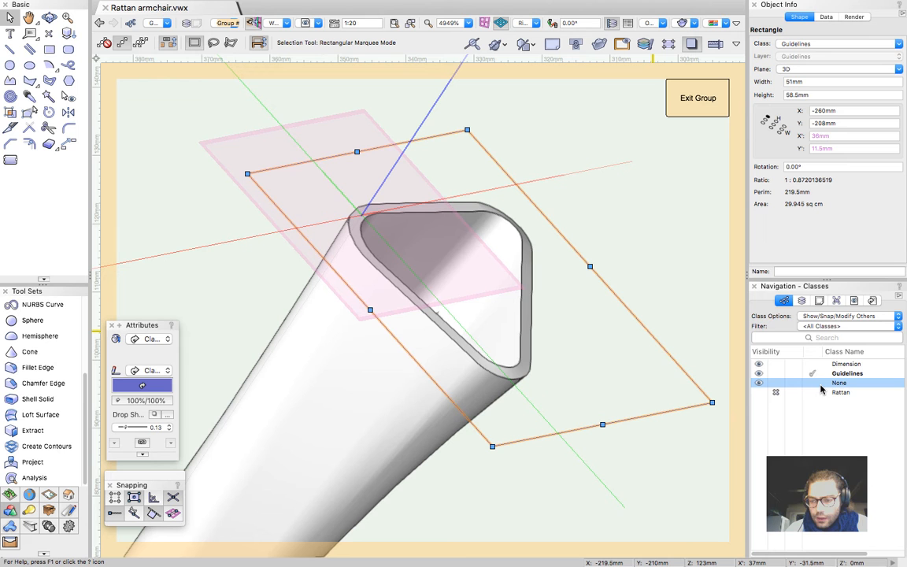
Assign the rectangle to the None class and deselect it
right_click(831, 382)
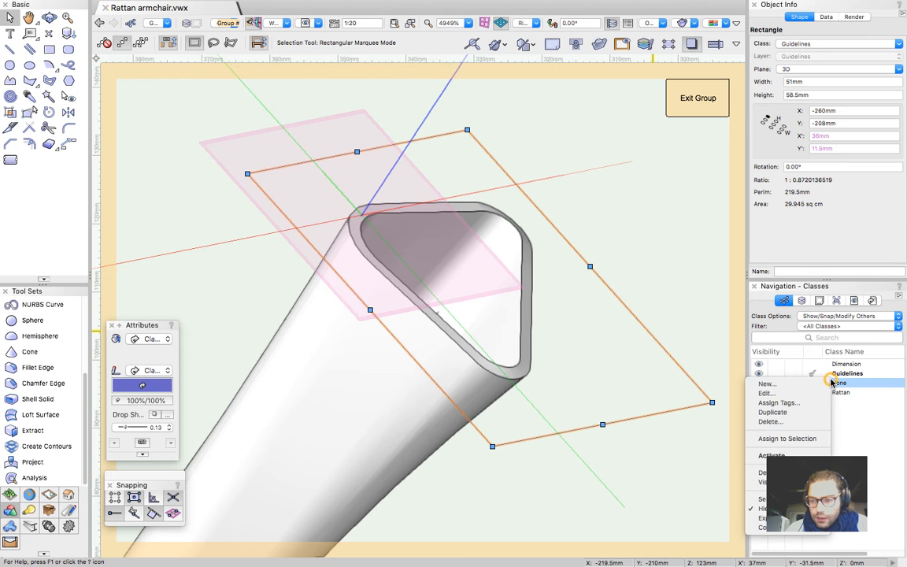
click(786, 440)
click(650, 258)
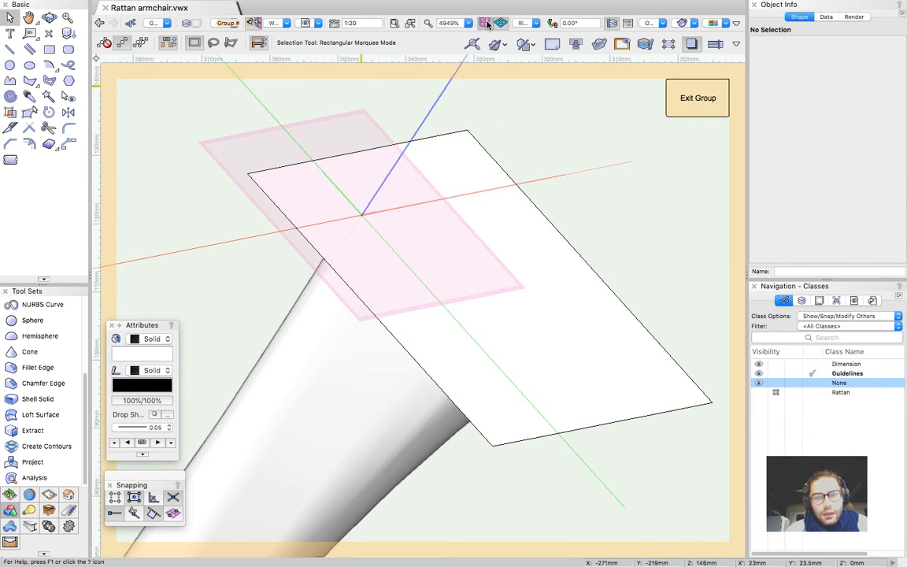
In the working plane's Right view, nudge the rectangle down to about 0.5 mm below the plane at the shell's rim
click(522, 25)
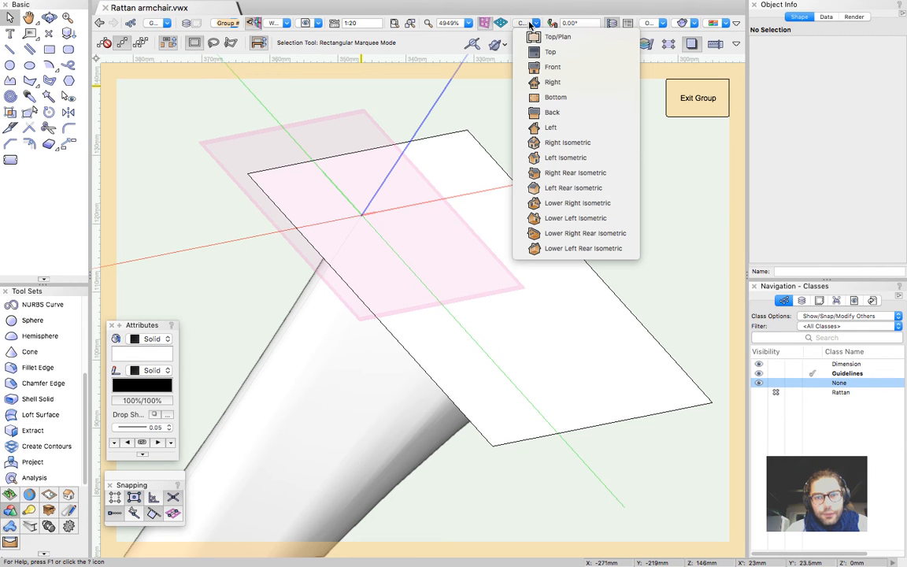
click(567, 81)
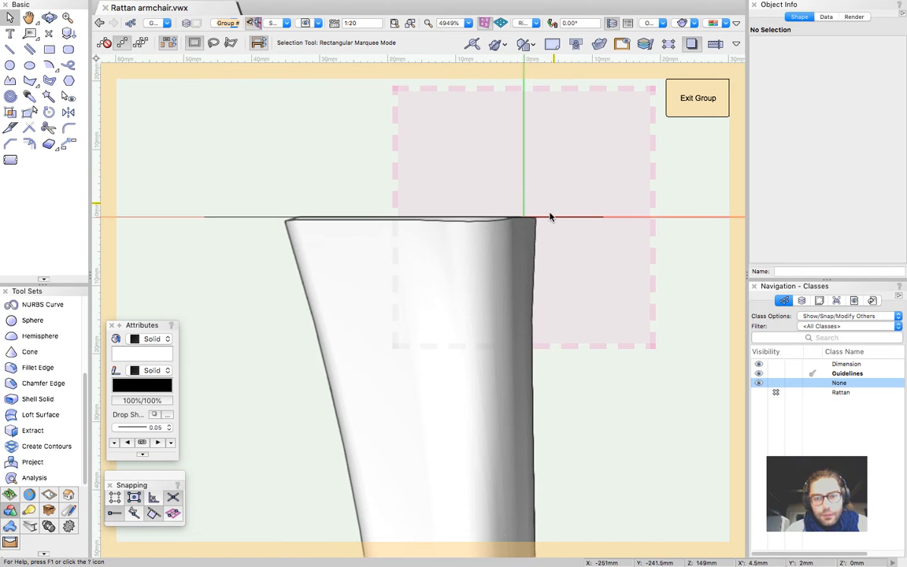
click(556, 219)
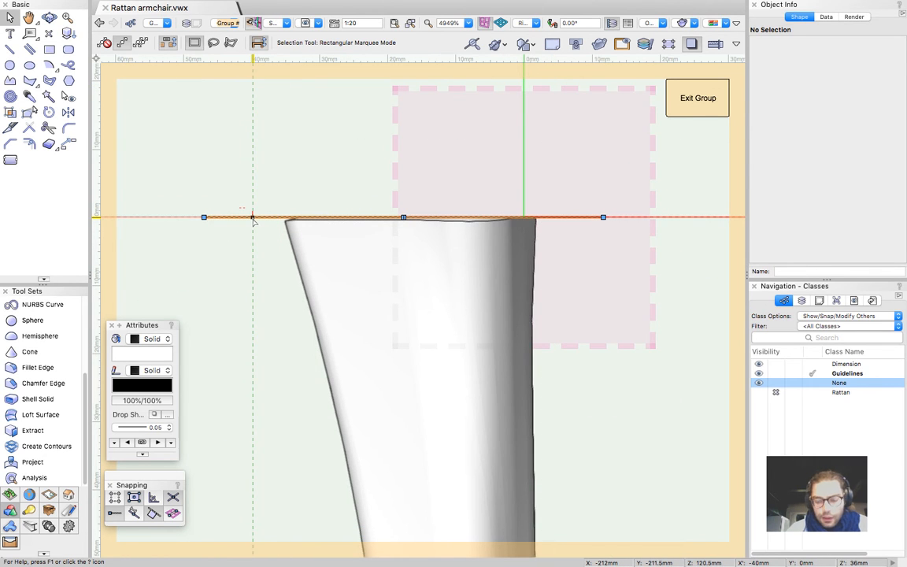
key(shift+Down)
key(shift+Down)
key(shift+Down)
key(shift+Down)
key(shift+Down)
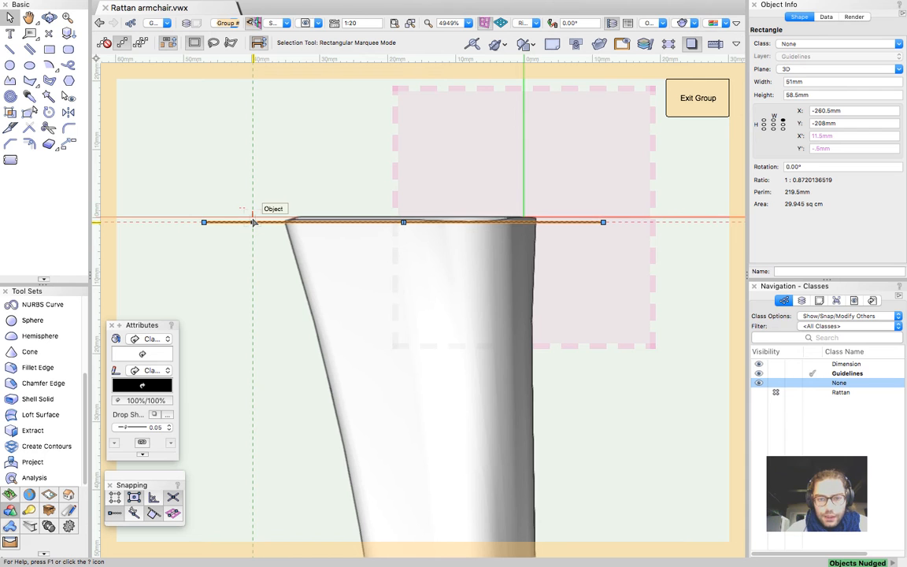
Fine-tune the rectangle's height against the shell's uneven rim, leaving it about 0.5 mm below the working plane
key(shift+Down)
key(shift+Up)
key(shift+Down)
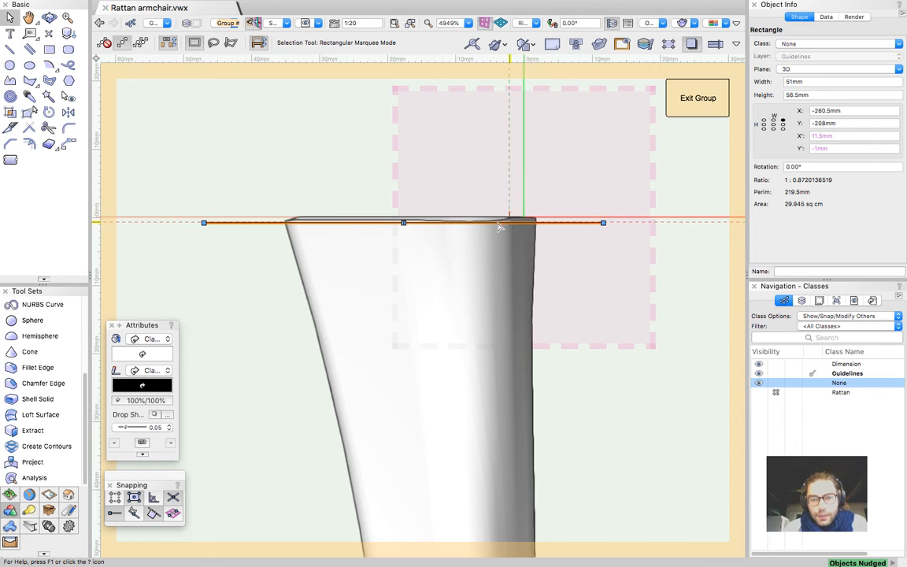
scroll(523, 227, up, 5)
key(shift+Up)
key(shift+Up)
key(shift+Up)
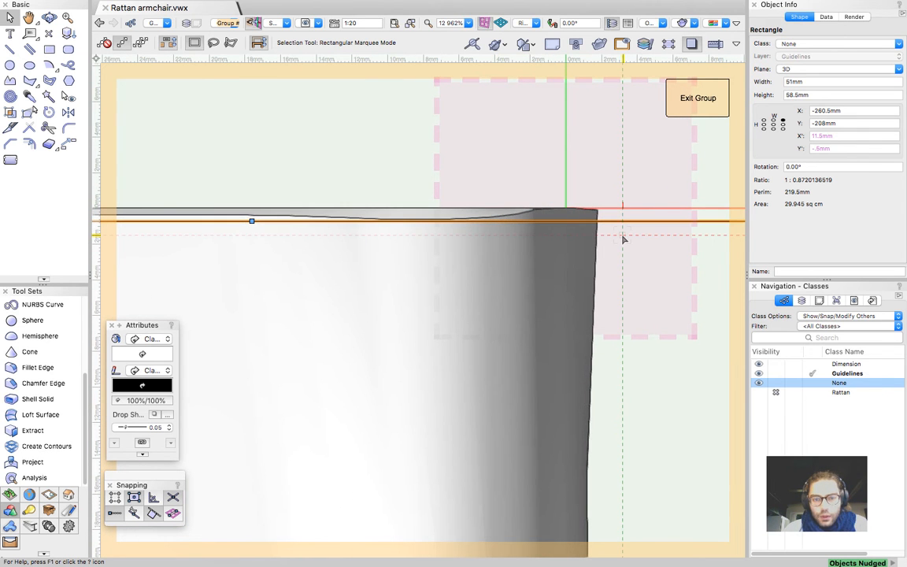
scroll(509, 355, down, 6)
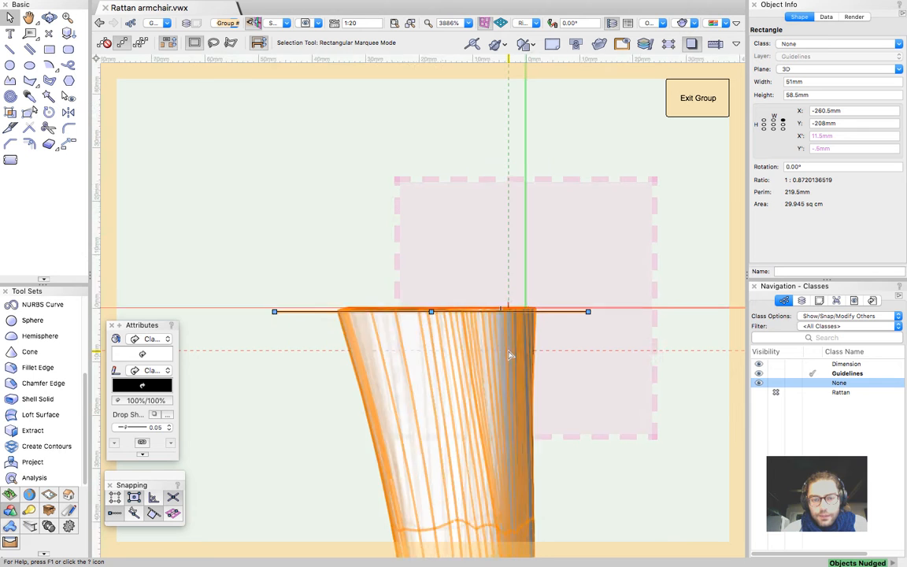
Extrude the rectangle 7 mm upward with Push/Pull so the block encloses the shell's uneven rim
key(shift+c)
drag(405, 314, 405, 401)
scroll(476, 455, up, 4)
scroll(303, 254, down, 5)
drag(370, 299, 457, 460)
scroll(449, 473, up, 2)
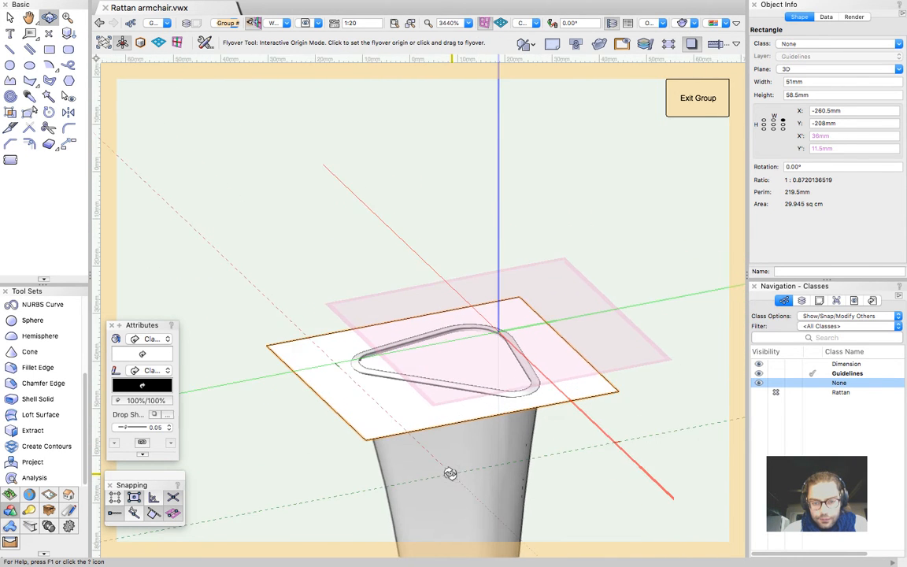
scroll(449, 473, up, 3)
key(b)
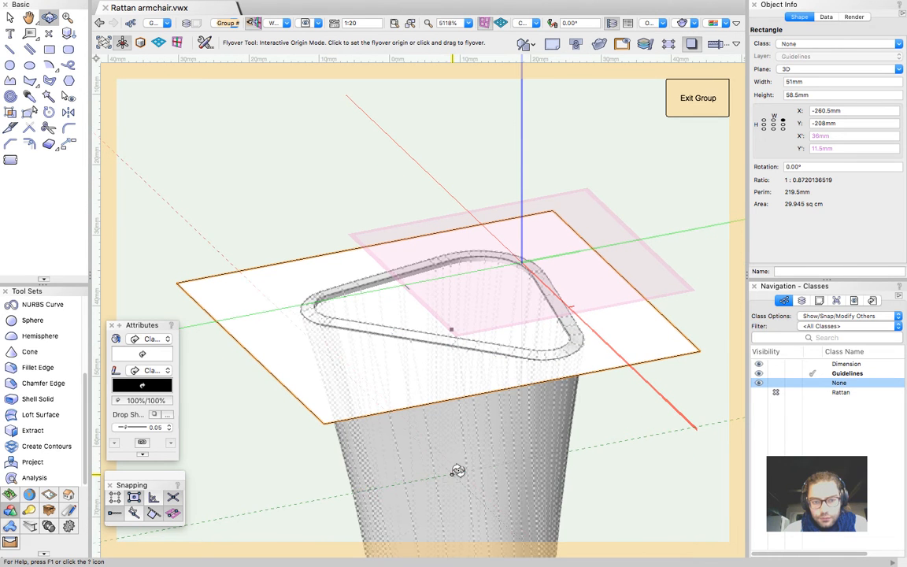
key(shift+e)
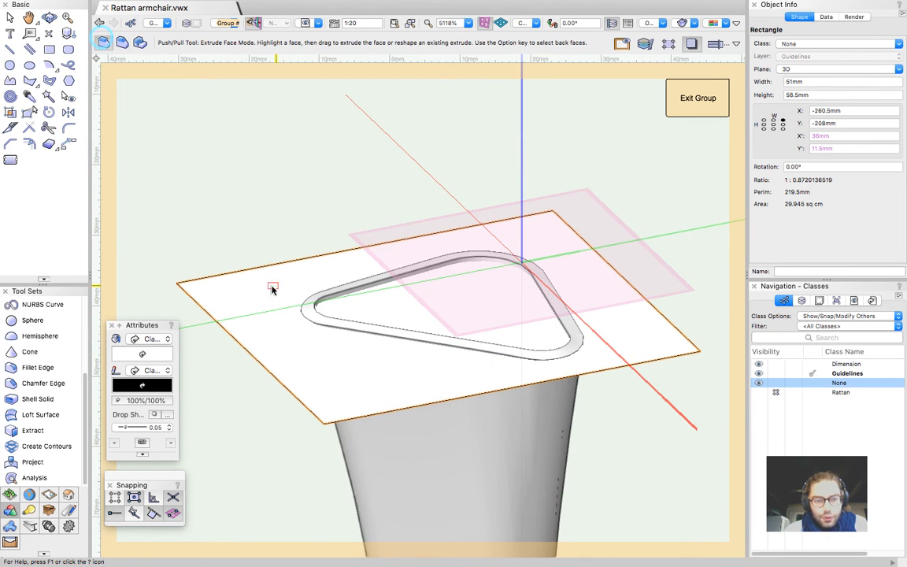
drag(247, 291, 212, 244)
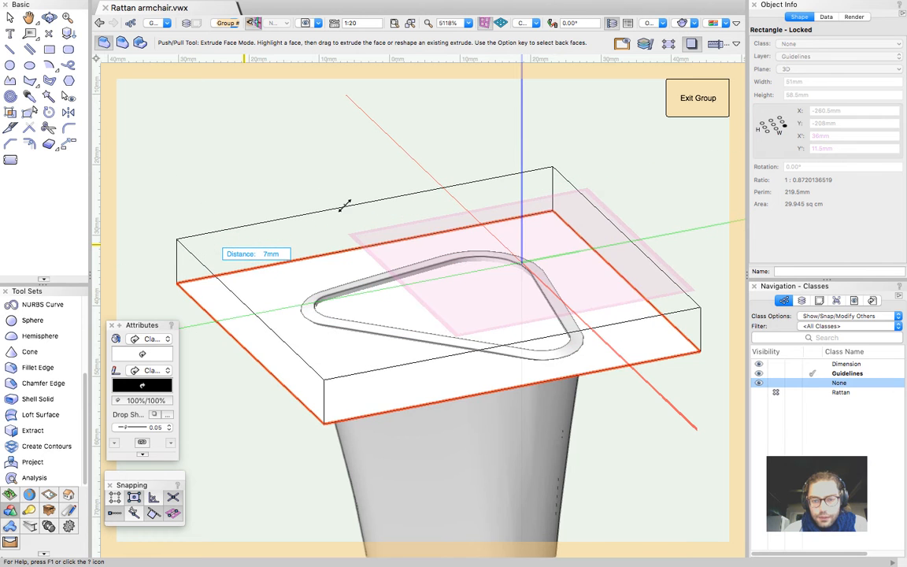
drag(313, 196, 314, 196)
scroll(314, 196, down, 5)
Subtract the extruded block from the shell with Subtract Solids, without retaining the block
key(x)
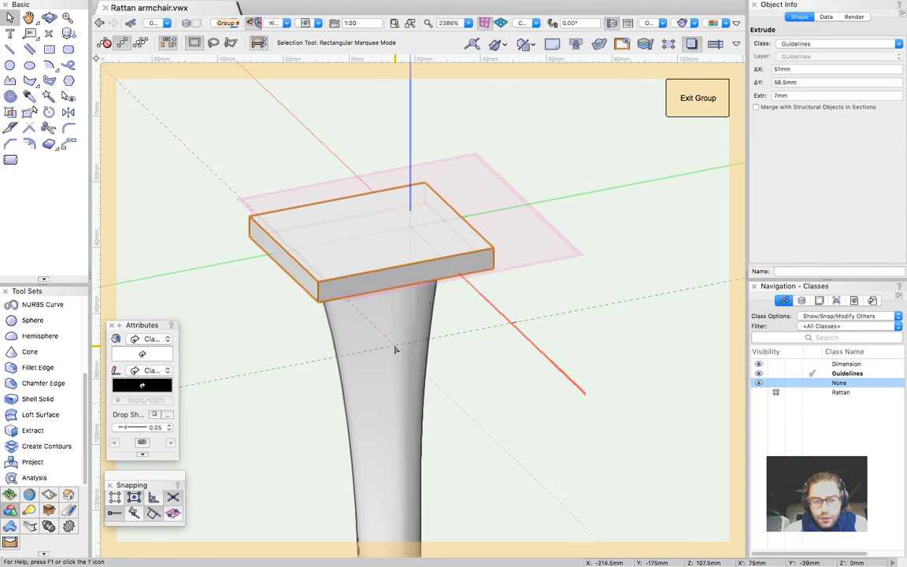
shift+click(377, 335)
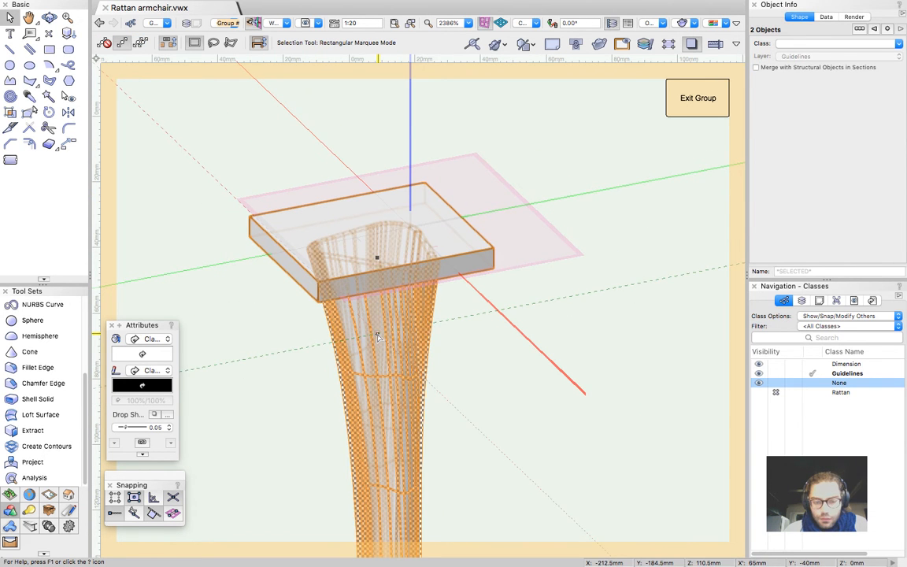
right_click(377, 335)
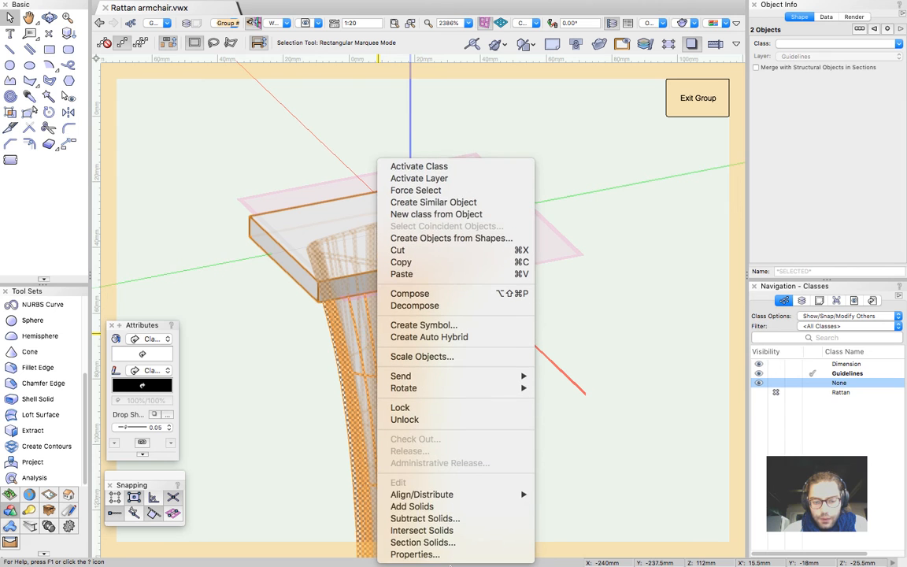
click(425, 518)
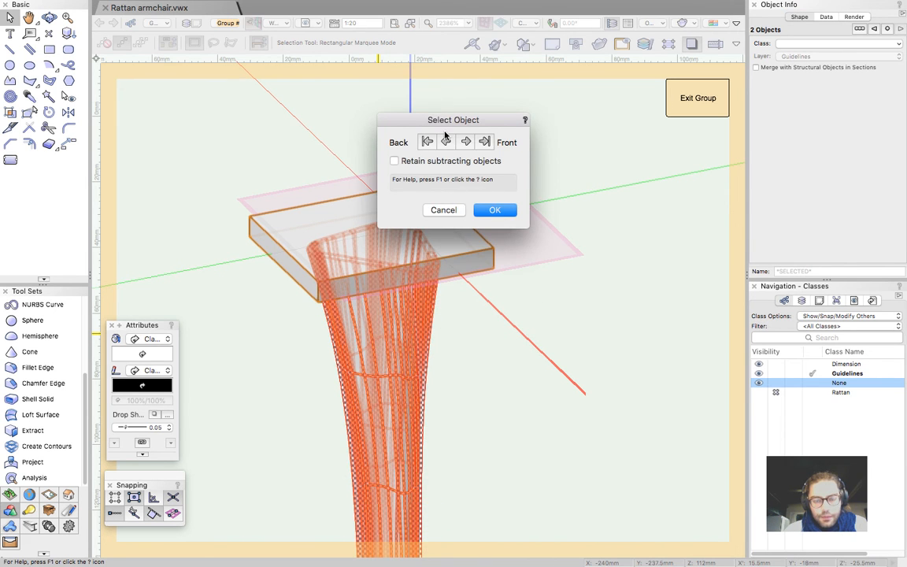
drag(451, 122, 187, 86)
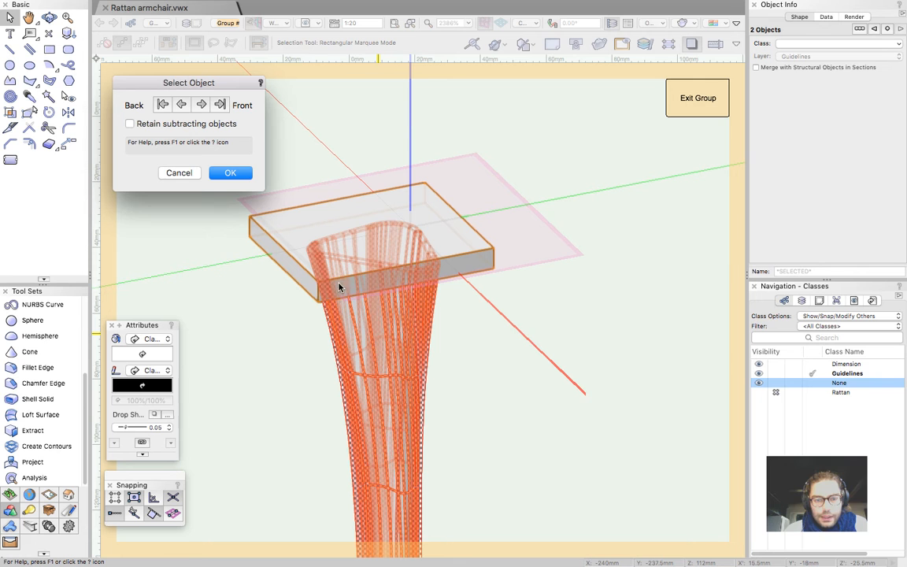
click(230, 172)
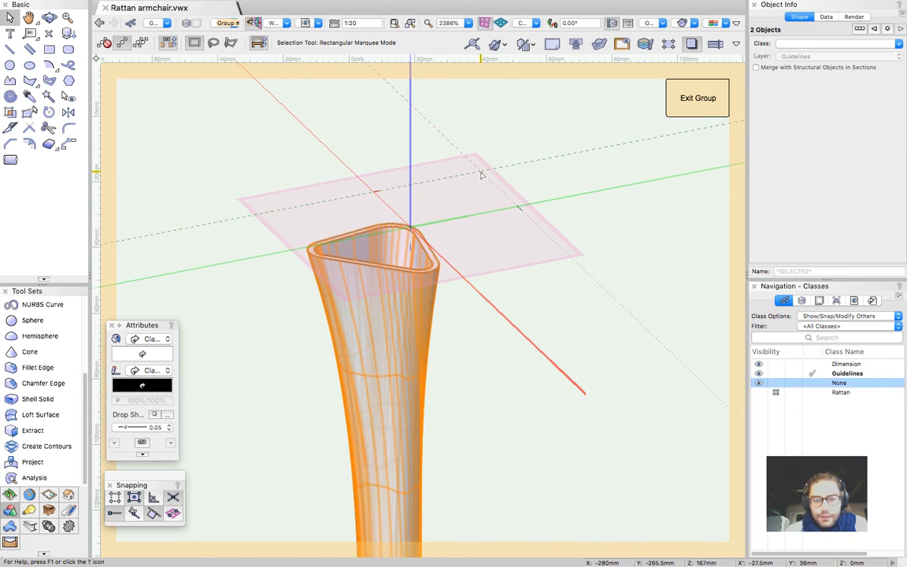
Examine the shell's trimmed rim and its round open lower end from several angles
scroll(403, 258, up, 8)
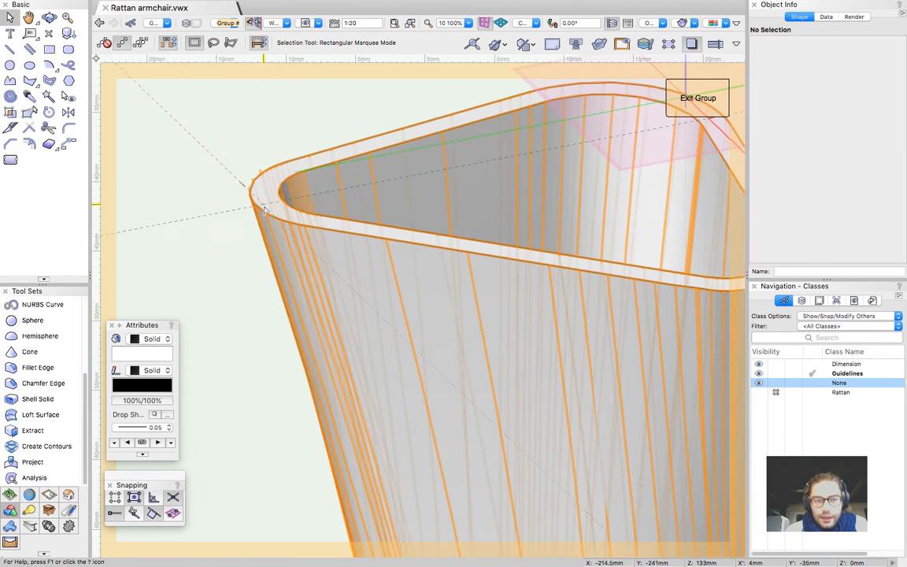
scroll(223, 247, down, 8)
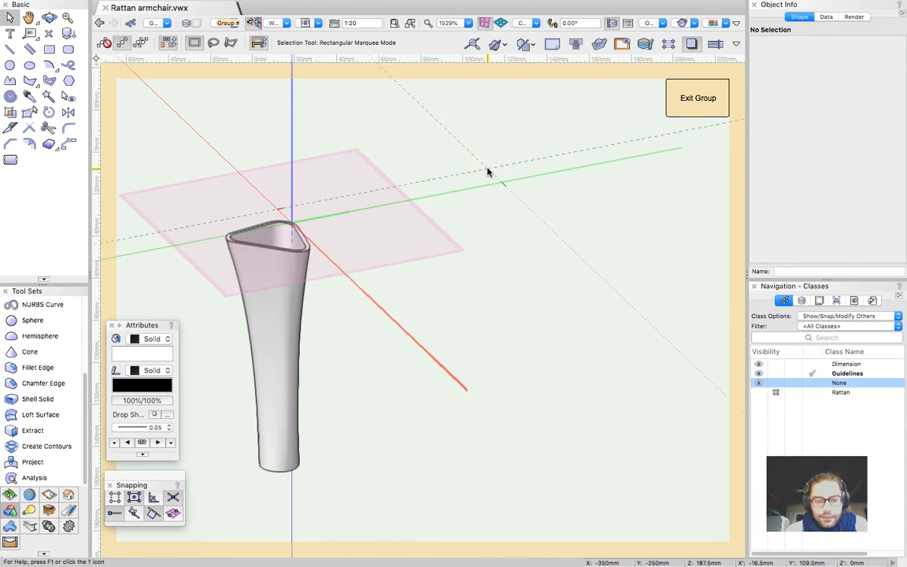
scroll(496, 163, down, 1)
scroll(325, 418, up, 2)
scroll(325, 417, up, 1)
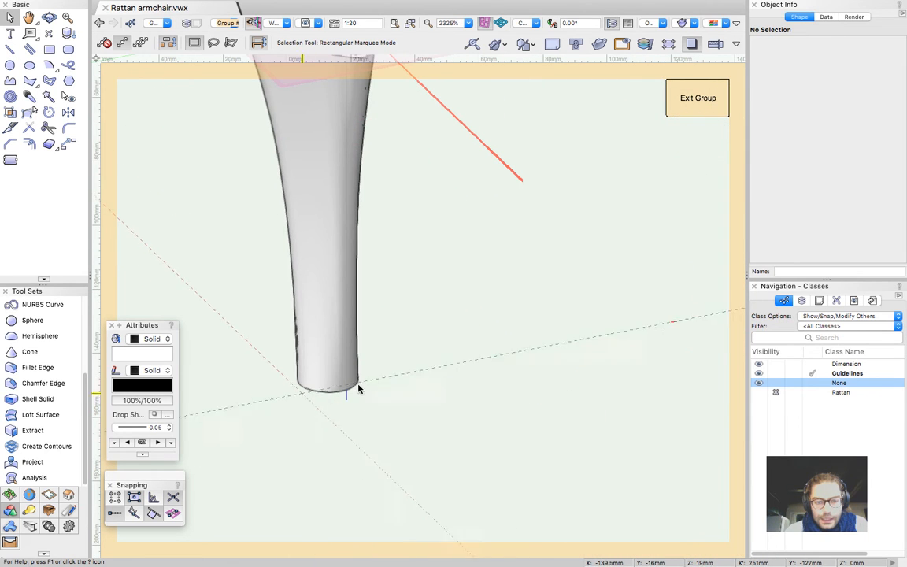
super+middle_drag(322, 478, 300, 119)
scroll(300, 119, up, 8)
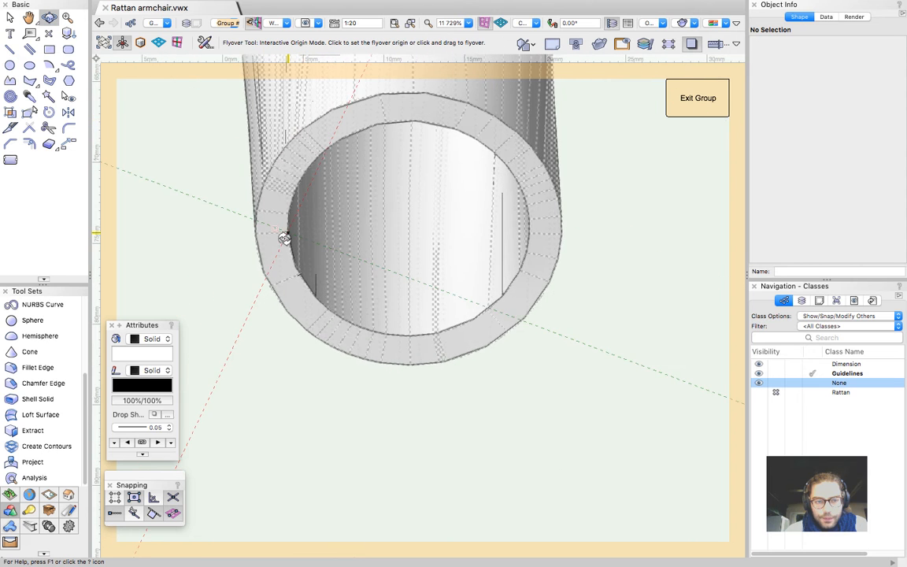
scroll(285, 238, down, 1)
scroll(284, 238, down, 2)
drag(383, 263, 268, 455)
scroll(365, 419, down, 10)
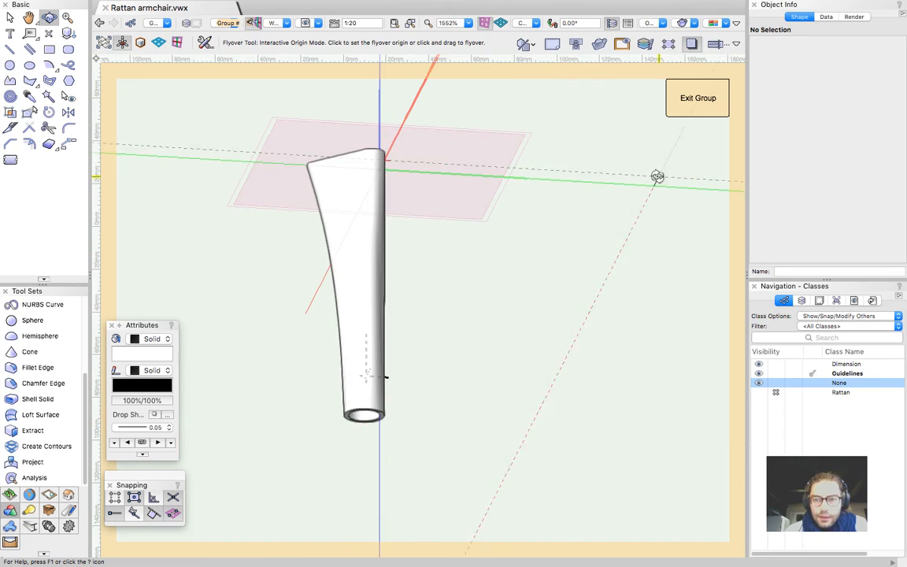
Exit the group and ungroup it so the trimmed shell stands on its own in the drawing
click(700, 99)
drag(522, 211, 47, 431)
key(super+u)
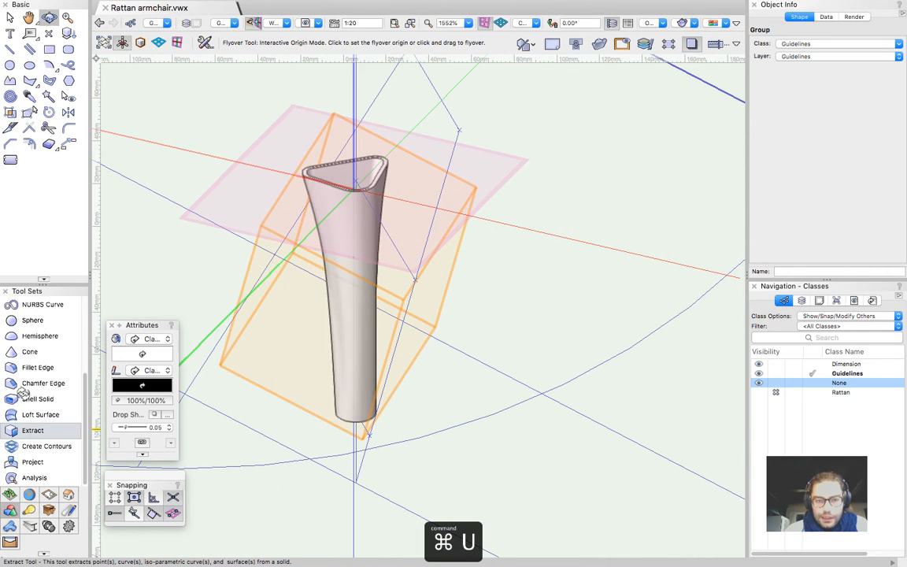
drag(496, 328, 277, 356)
scroll(278, 356, down, 4)
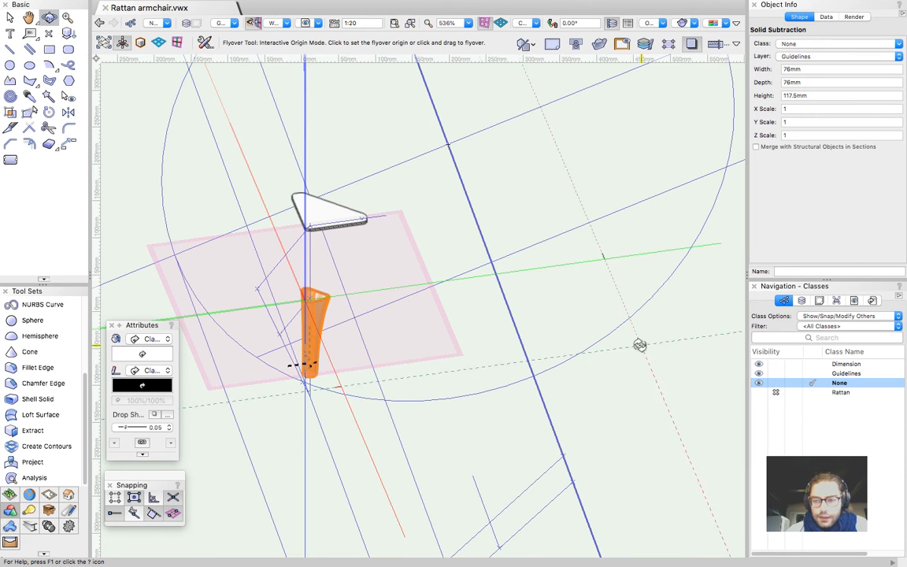
Copy the three leg tubes from the Hidden layer, paste them in place on the Guidelines layer and deselect them
click(802, 301)
click(788, 403)
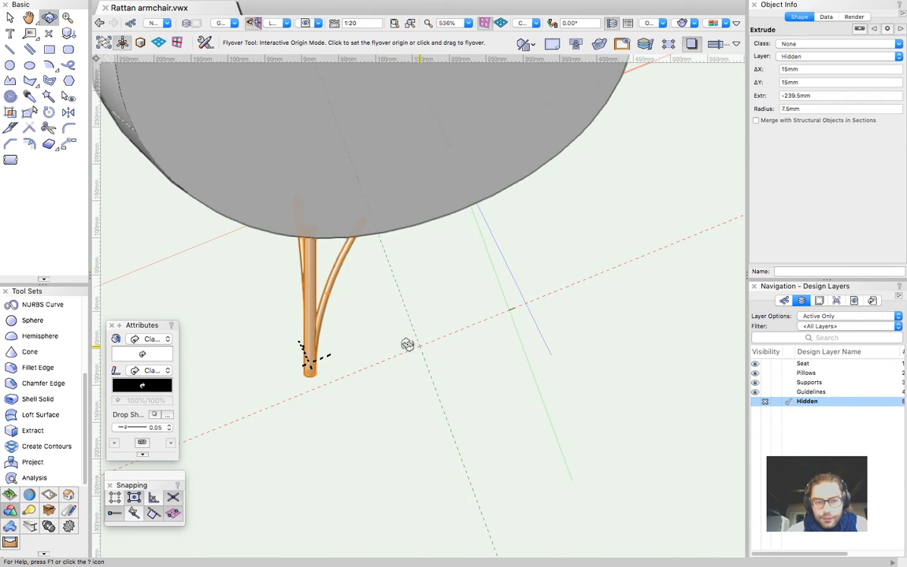
key(x)
key(super+c)
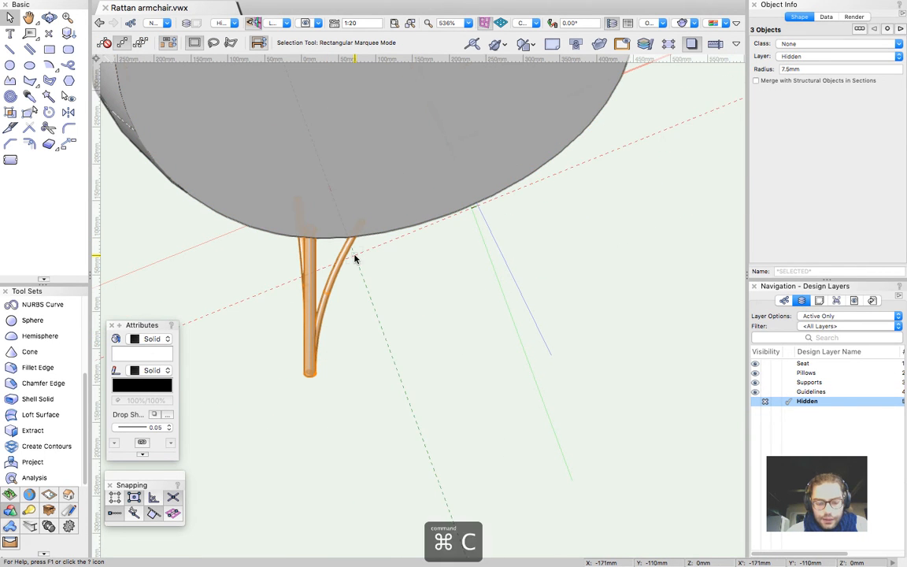
click(790, 393)
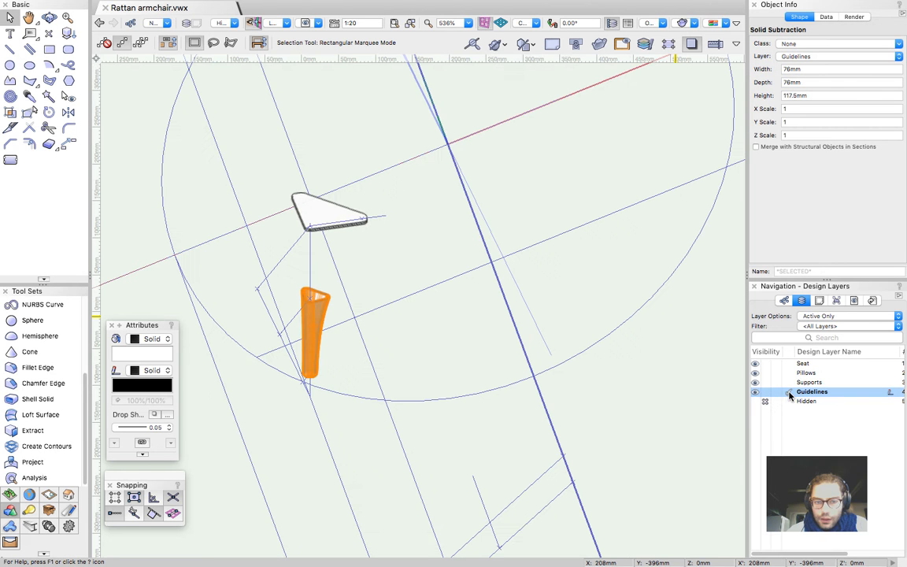
key(alt+super+v)
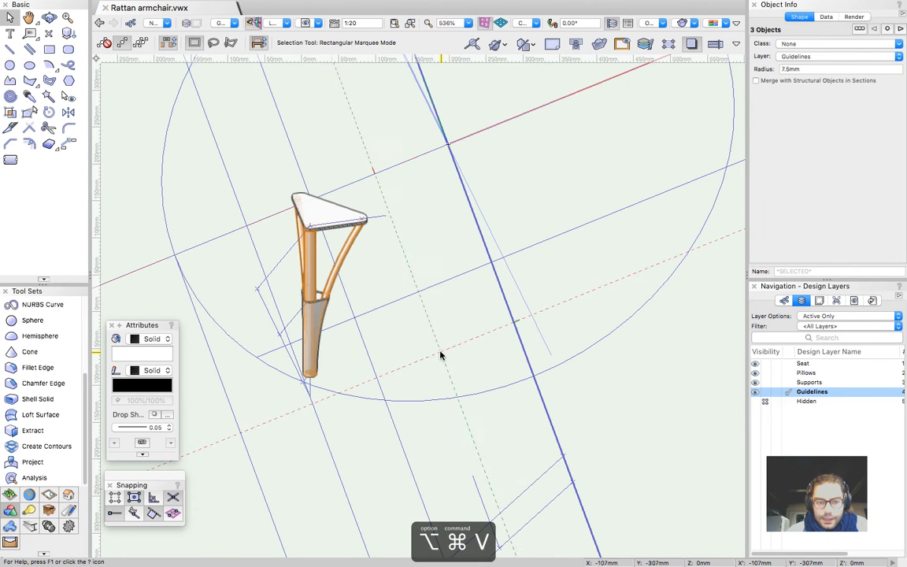
scroll(304, 288, up, 6)
click(390, 298)
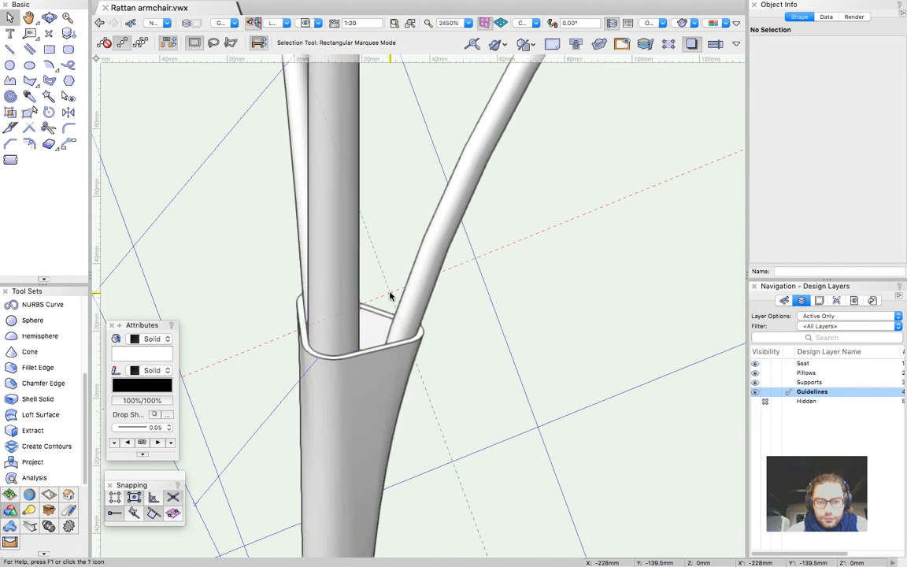
Examine the foot of the front leg in the armchair's reference photo, using the saved 2D view
scroll(410, 371, down, 6)
shift+middle_drag(409, 371, 373, 217)
key(super+5)
scroll(456, 208, down, 7)
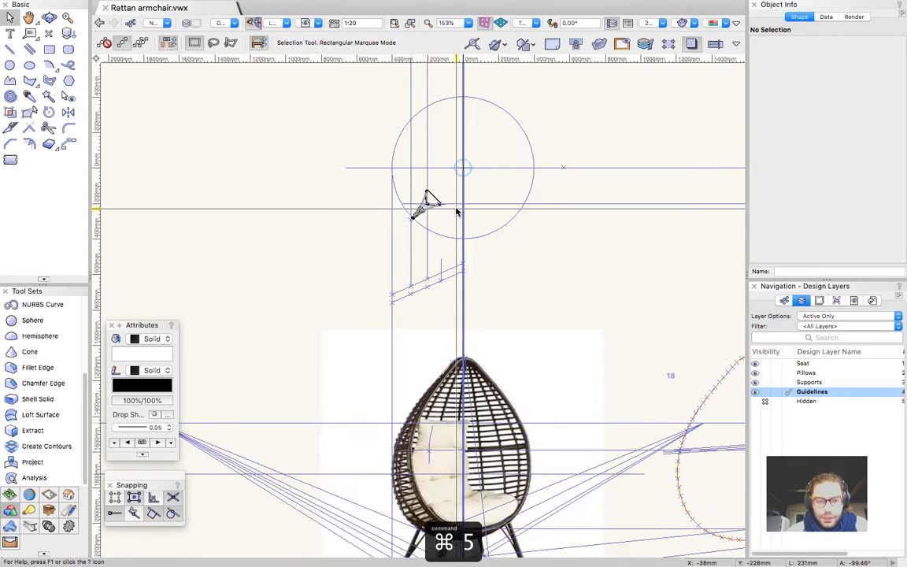
scroll(461, 340, up, 7)
scroll(410, 291, up, 6)
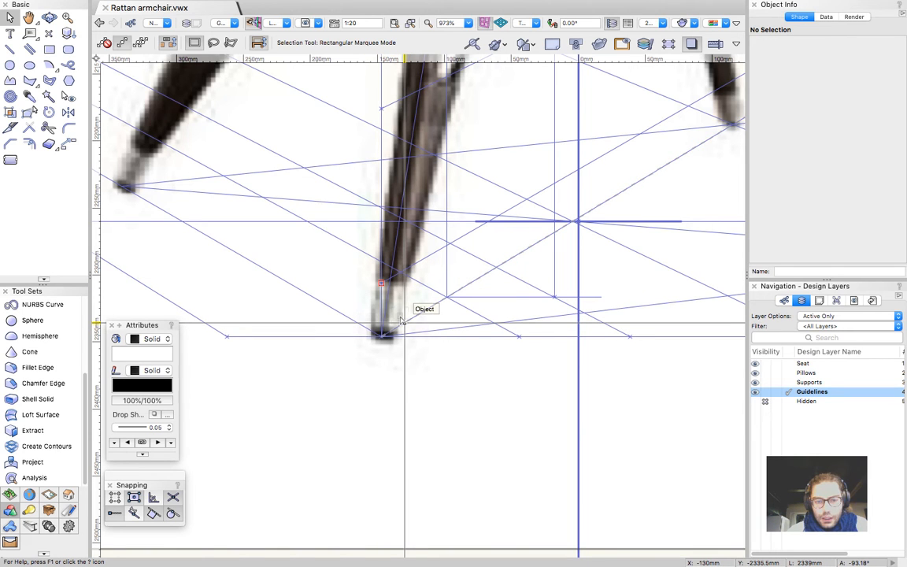
scroll(402, 319, down, 10)
Set the working plane on the leg's round lower end, with its origin at the centre, and make the plane's handles available
scroll(378, 196, up, 4)
scroll(392, 171, up, 1)
super+middle_drag(314, 313, 368, 85)
scroll(305, 289, up, 3)
super+middle_drag(348, 341, 356, 69)
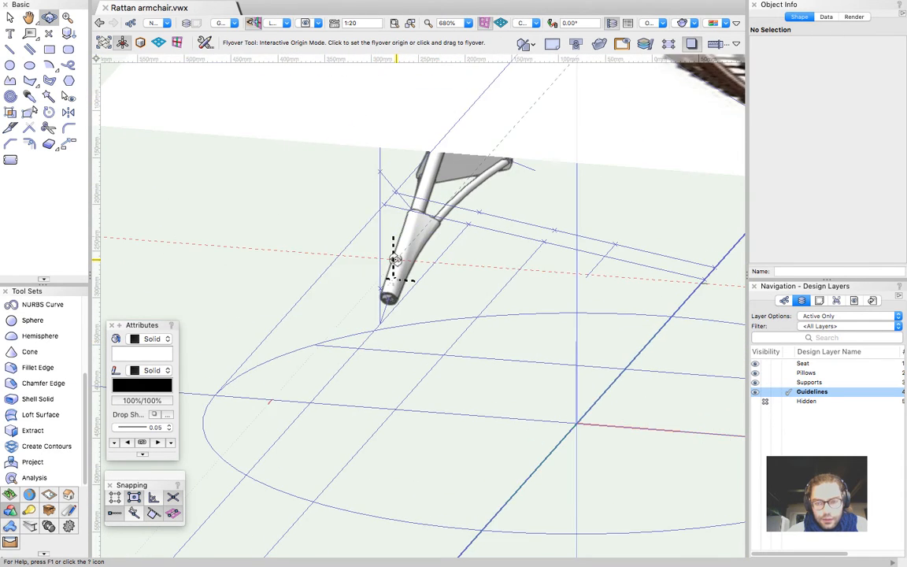
scroll(348, 396, up, 3)
scroll(348, 396, up, 3)
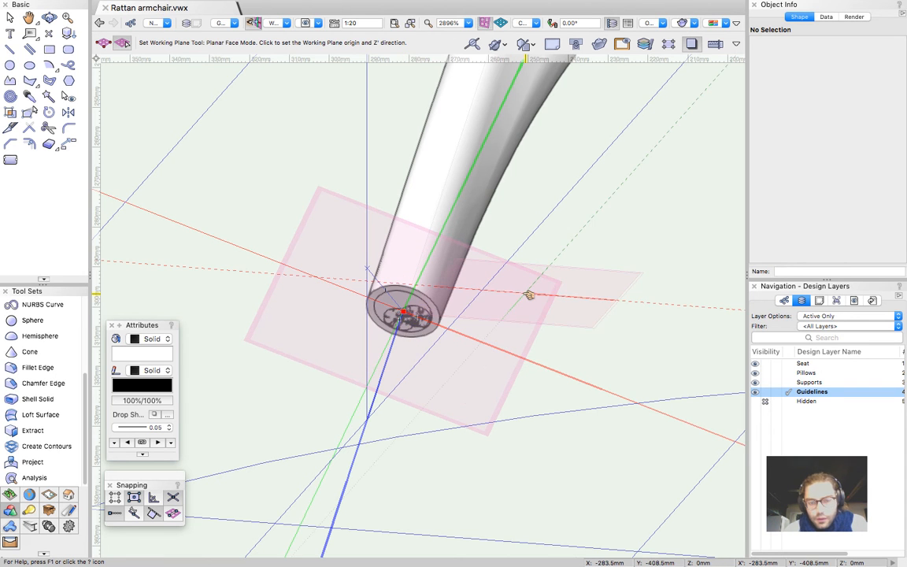
key(x)
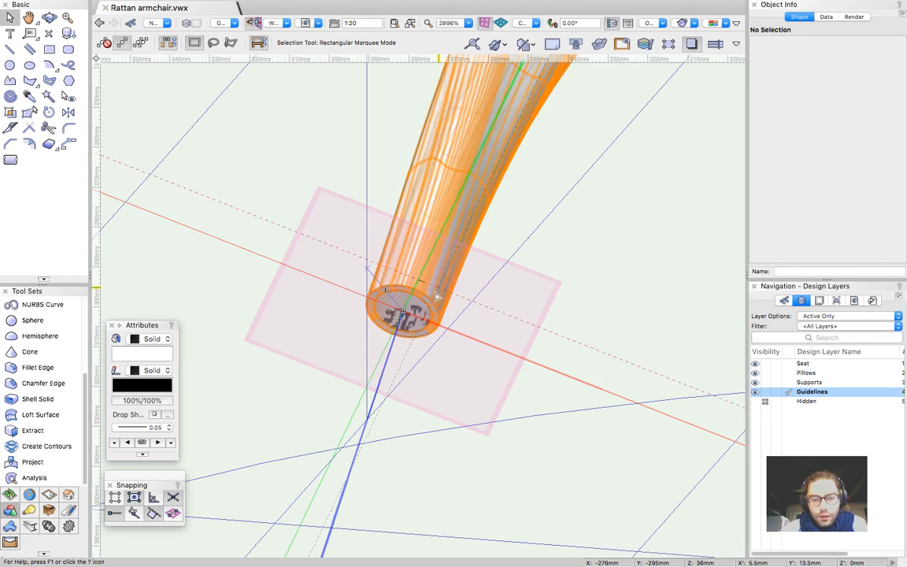
click(476, 342)
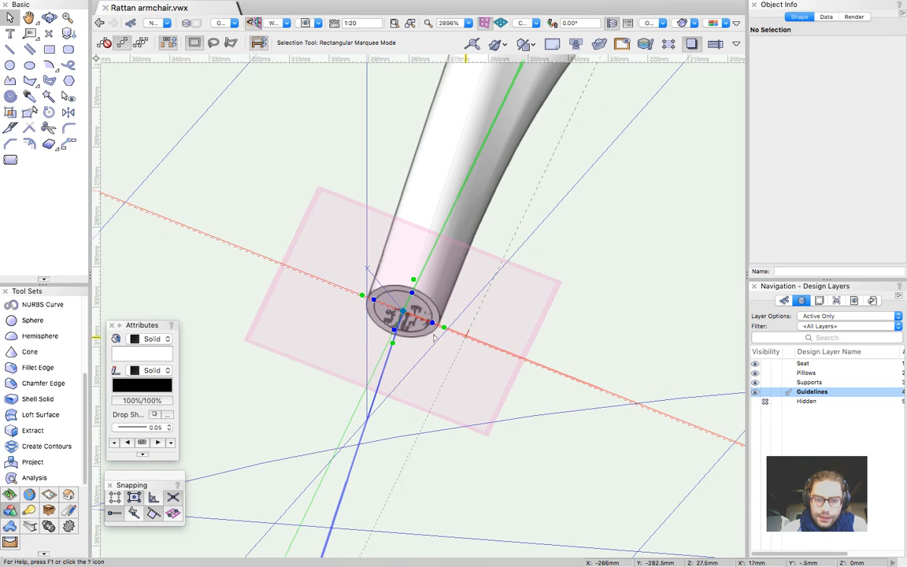
Rotate the working plane 90° about its X axis so that it runs lengthwise through the leg
key(shift+c)
drag(528, 323, 718, 341)
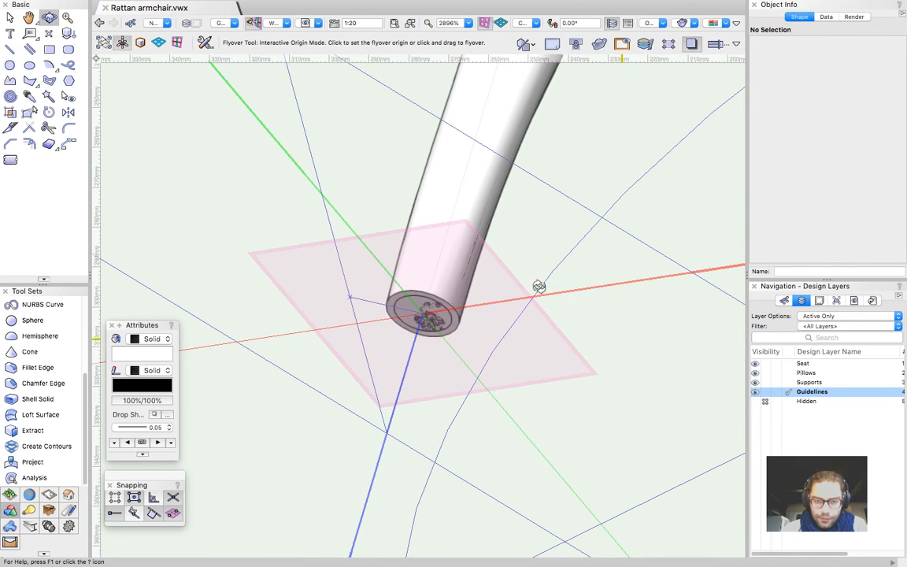
key(x)
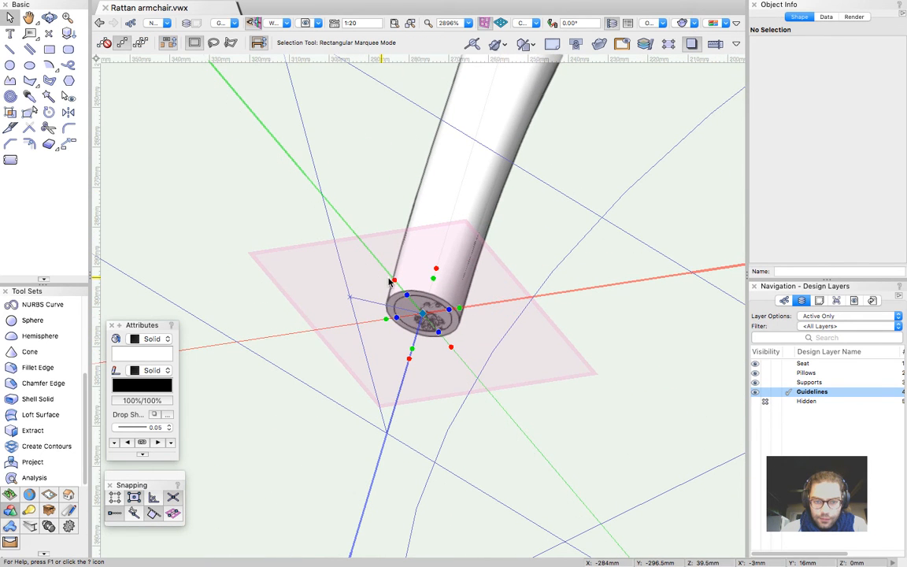
click(393, 278)
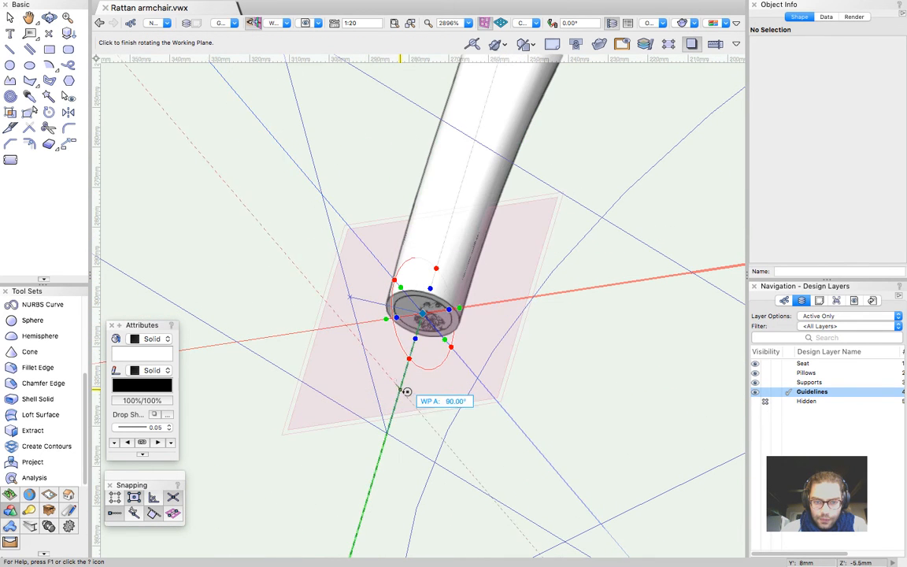
click(400, 391)
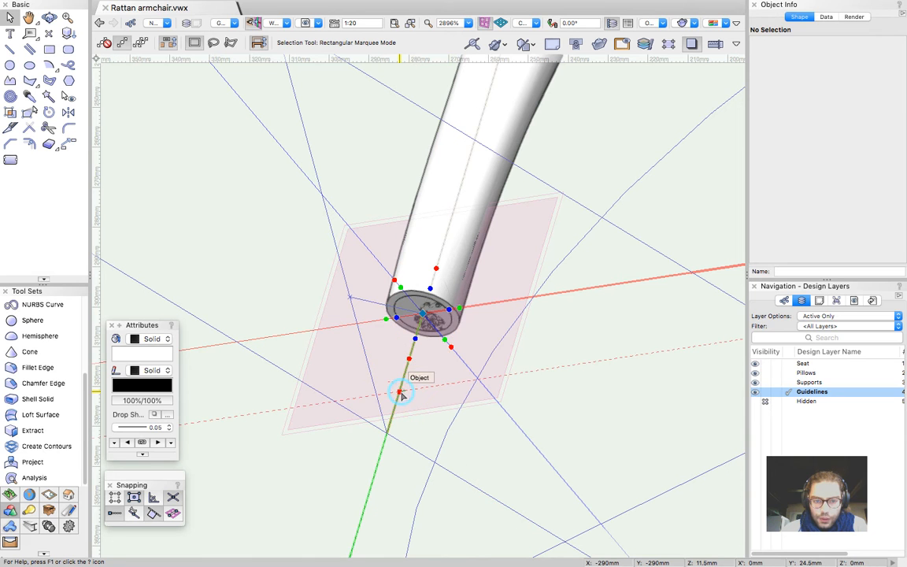
Draw a tangent arc on the working plane from the outer edge of the leg's lower end, with a radius of about 200.5 mm and a chord of about 50 mm
scroll(408, 337, up, 2)
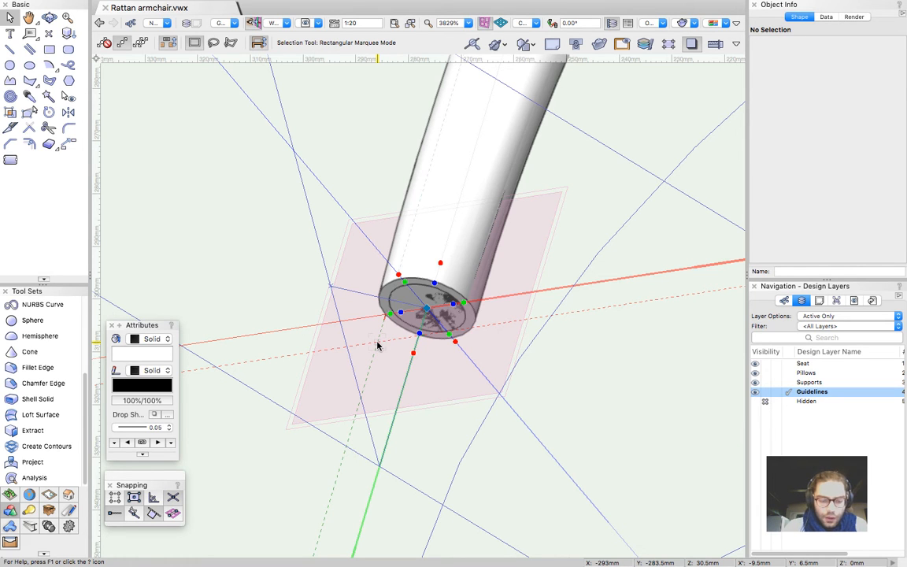
key(p)
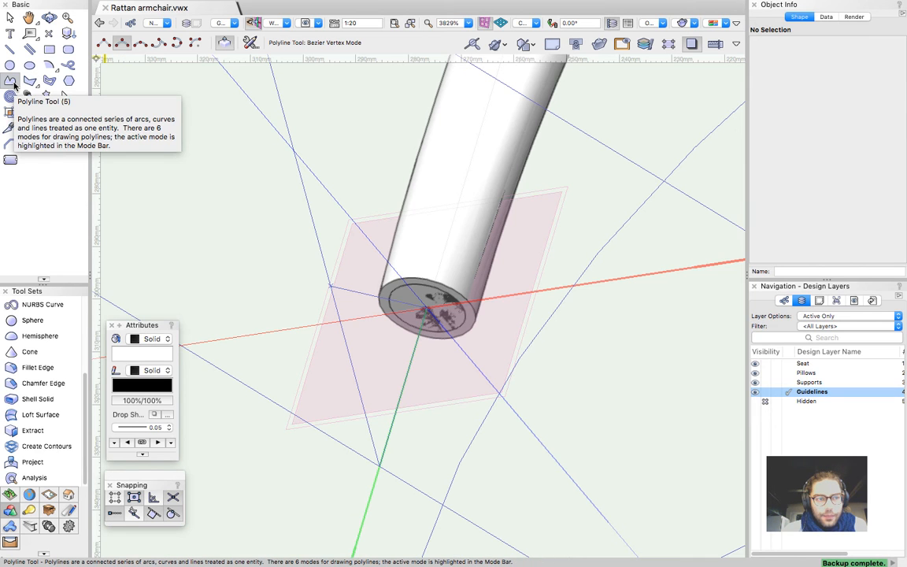
click(48, 64)
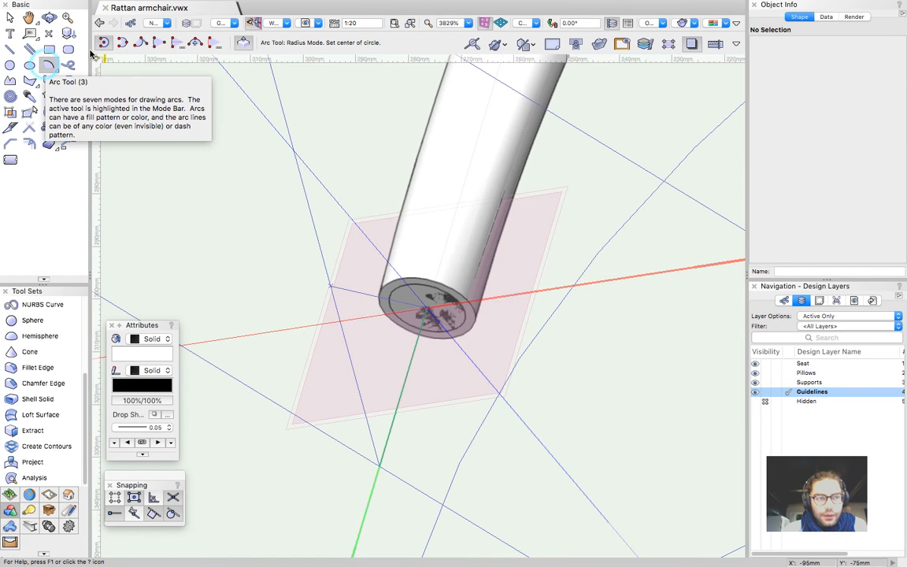
click(127, 42)
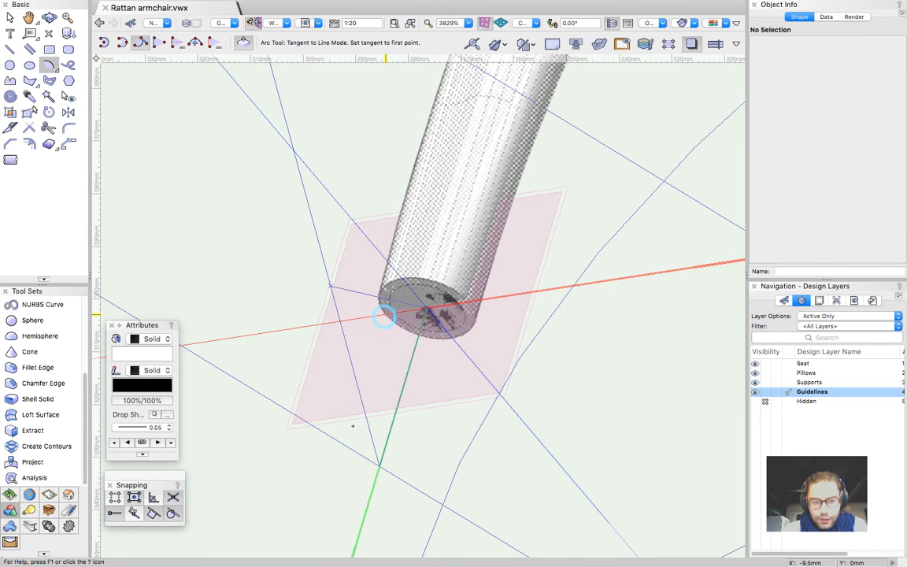
click(385, 315)
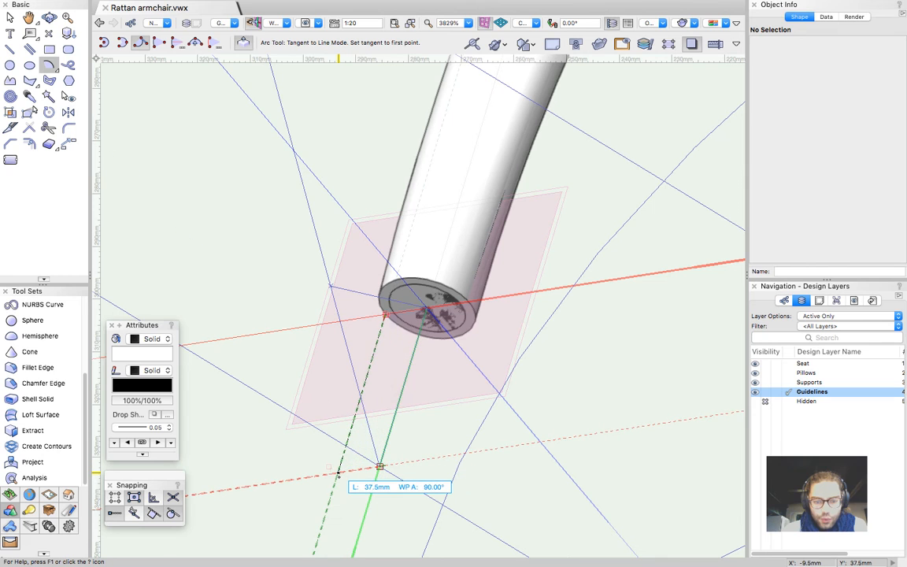
click(338, 472)
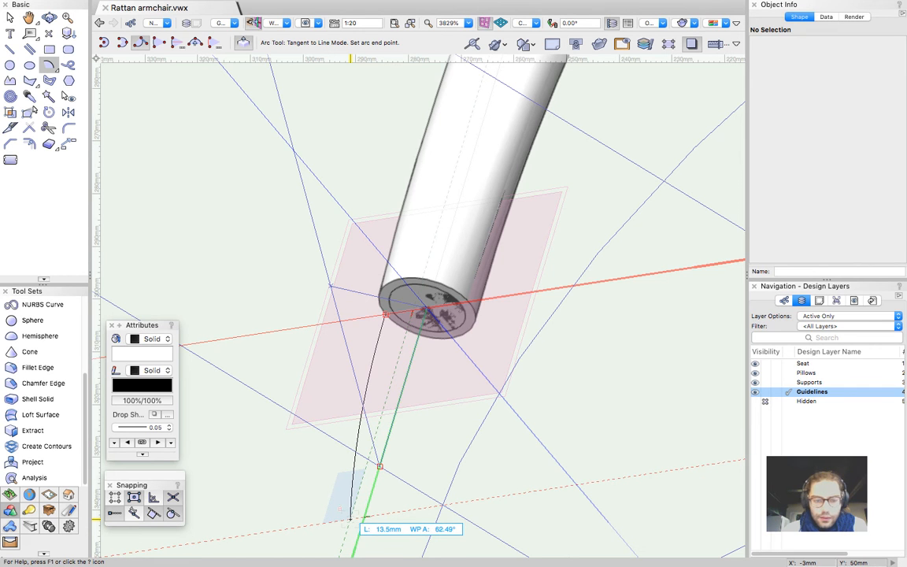
click(350, 517)
key(x)
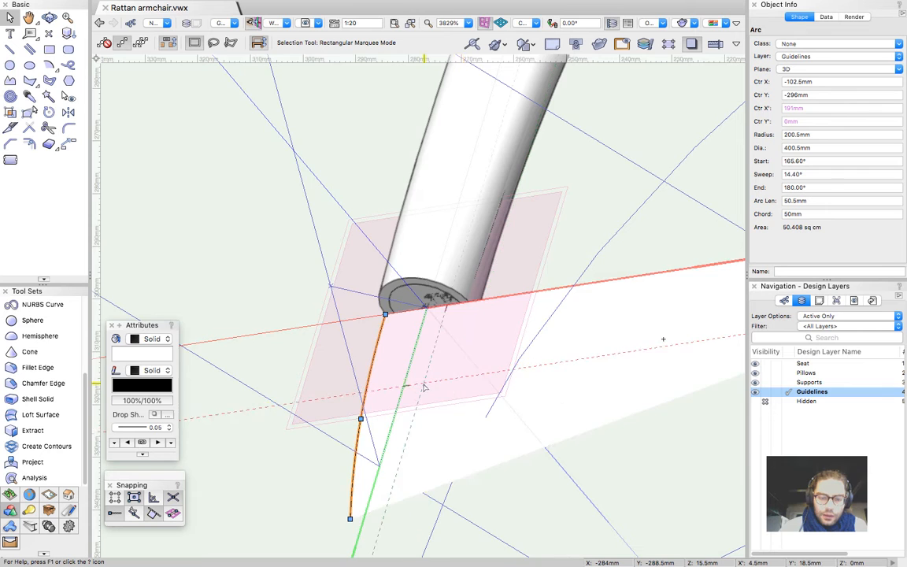
Trim about 0.5 mm off the end of the leg's outer shell with a straight horizontal cutting line, keeping the leg side
scroll(423, 385, down, 2)
click(253, 22)
click(447, 306)
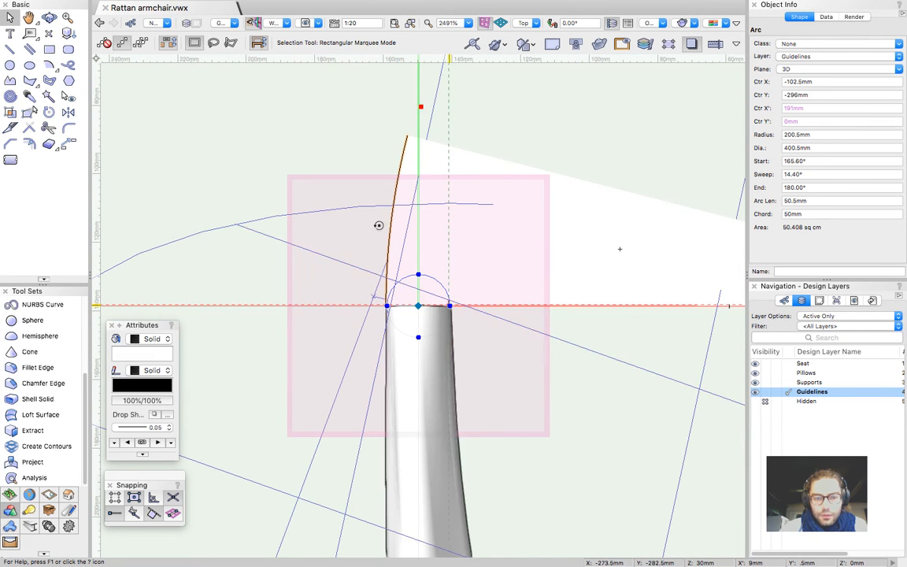
click(295, 266)
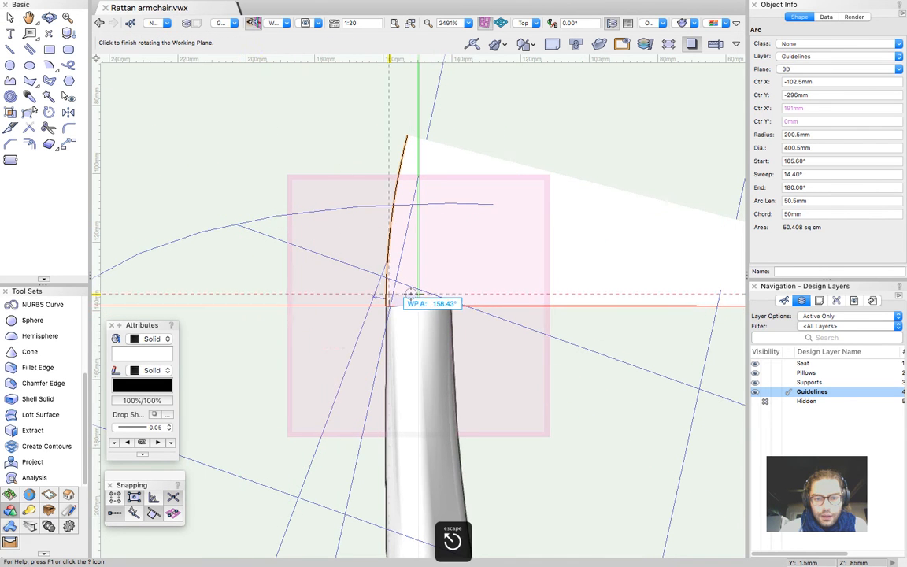
click(376, 296)
click(409, 353)
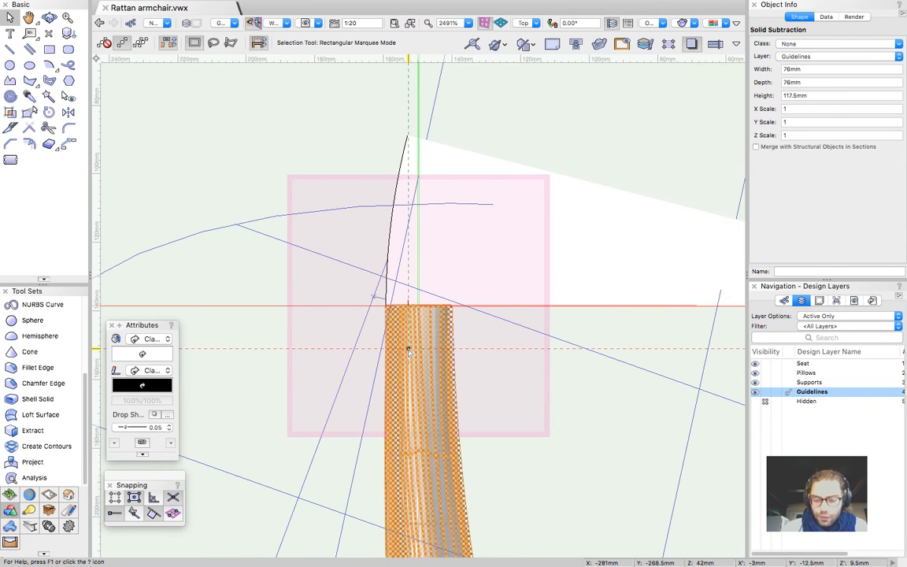
key(alt+shift+7)
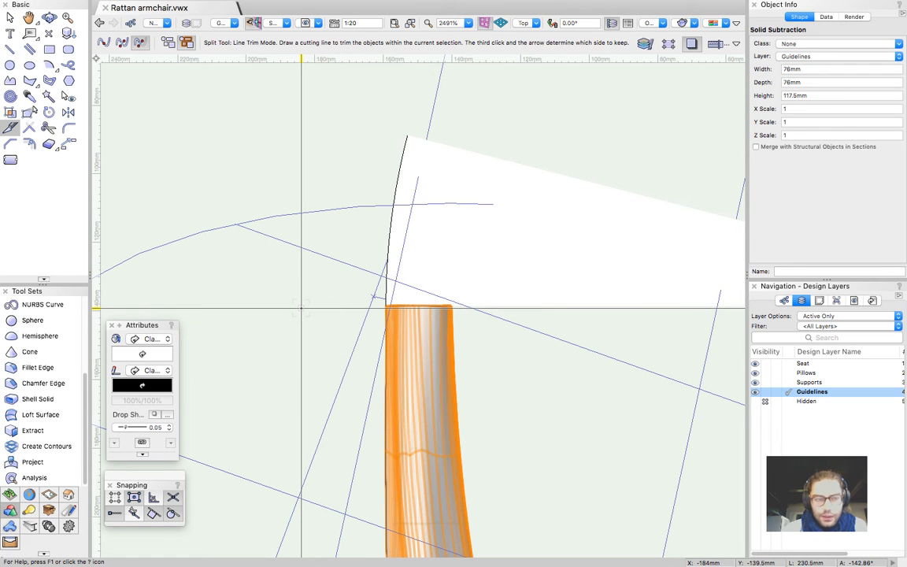
click(611, 304)
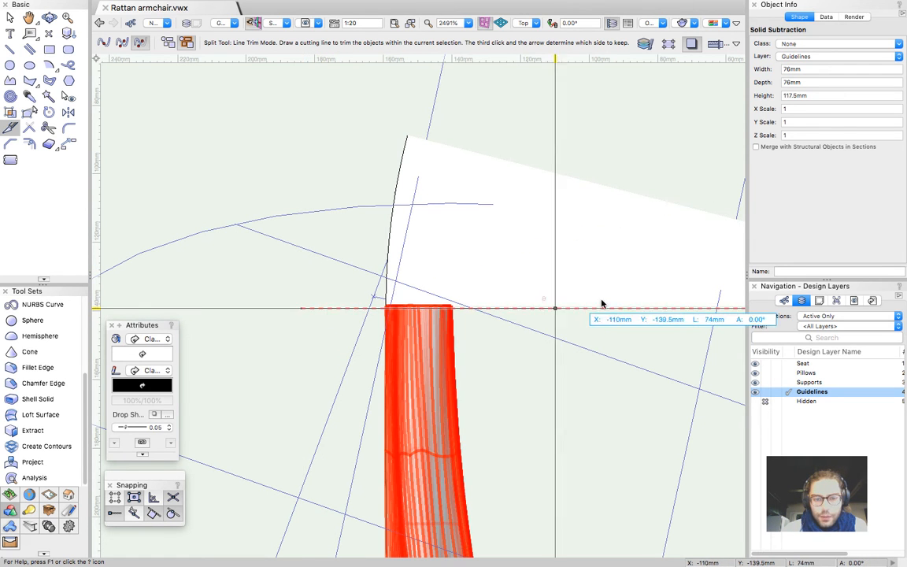
click(585, 430)
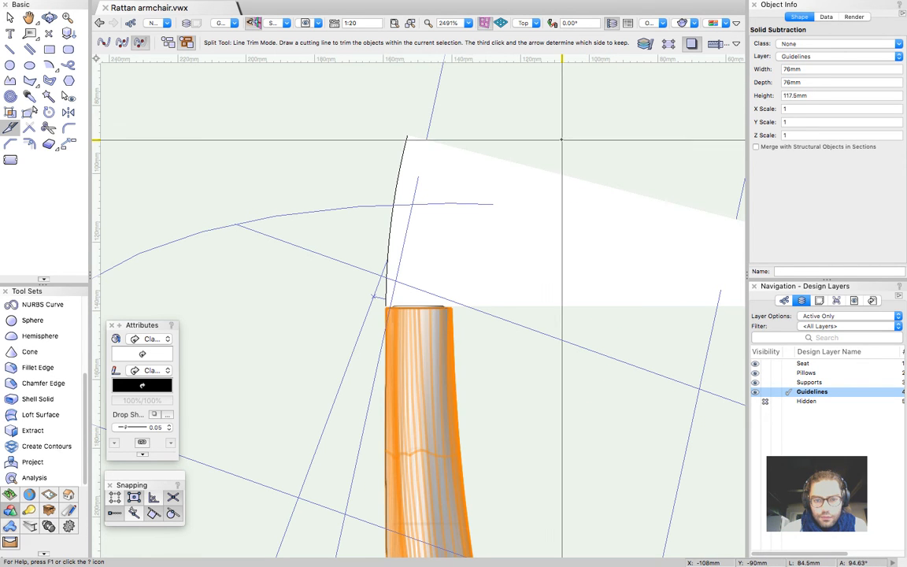
key(x)
scroll(431, 313, up, 5)
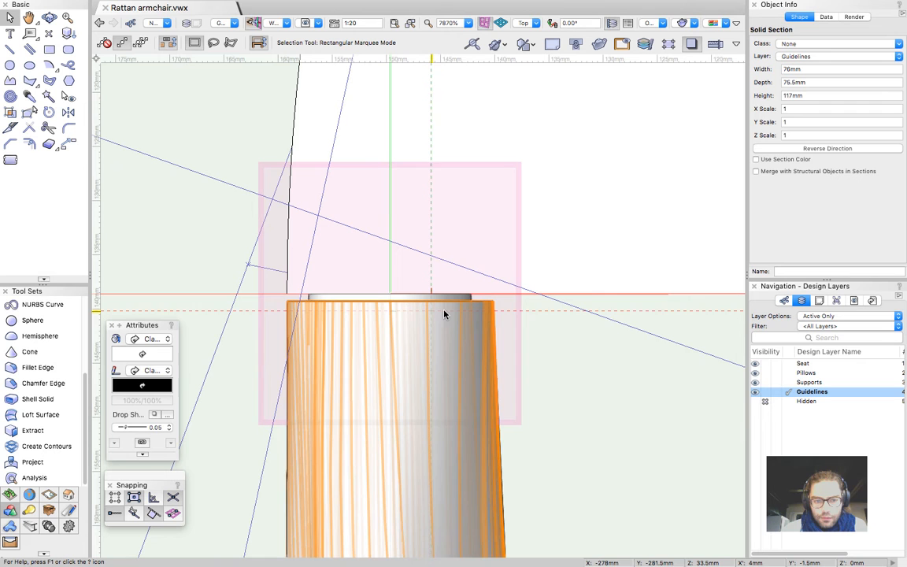
Try to move the outer shell's ring-shaped end face outward 0.5 mm with Push/Pull in Move Face mode
click(540, 322)
scroll(422, 338, down, 2)
key(shift+c)
mouse_move(418, 268)
mouse_down()
mouse_move(465, 397)
mouse_move(428, 406)
mouse_up()
scroll(308, 369, up, 3)
key(shift+e)
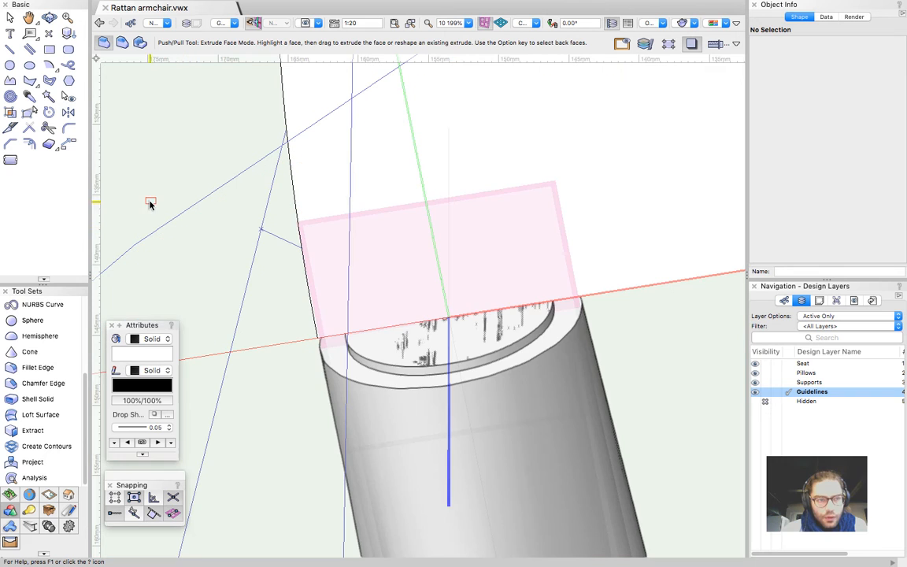
click(120, 41)
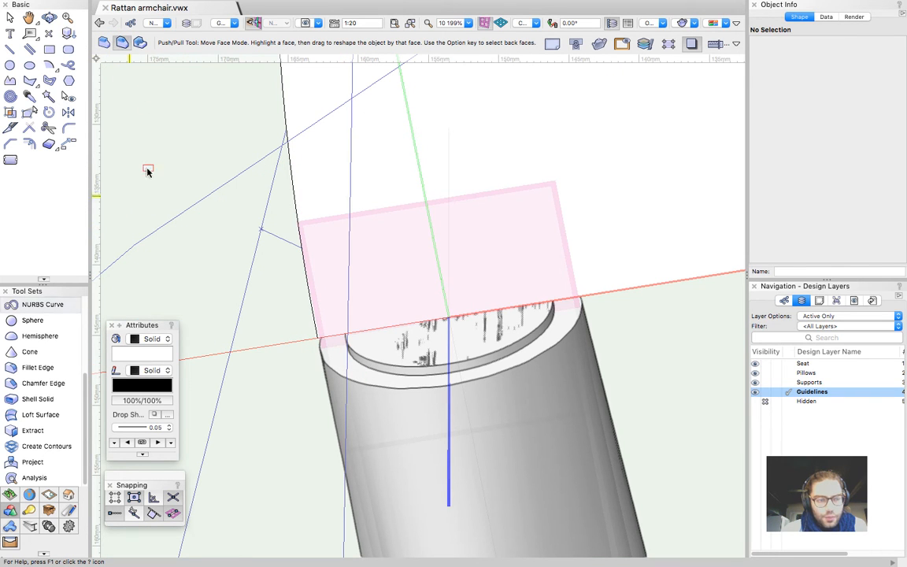
key(x)
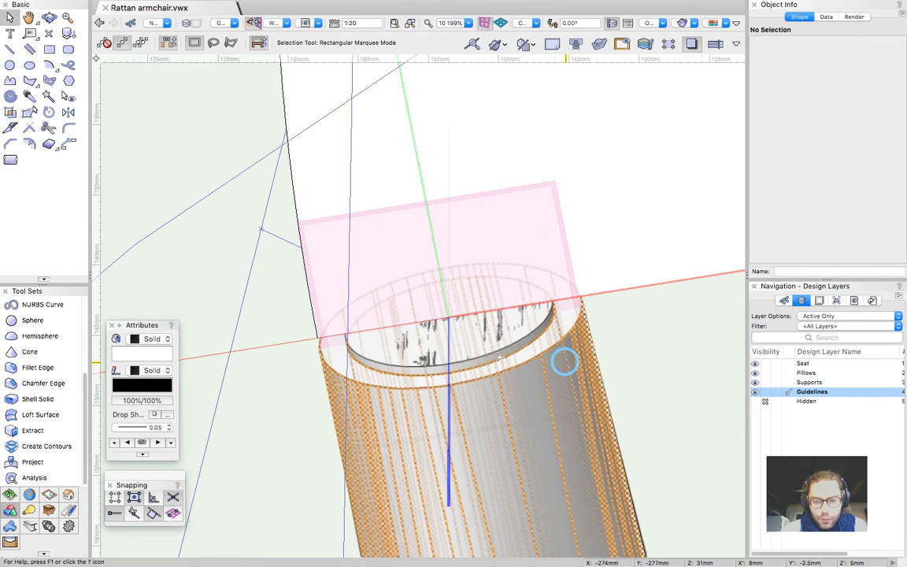
click(566, 365)
key(shift+e)
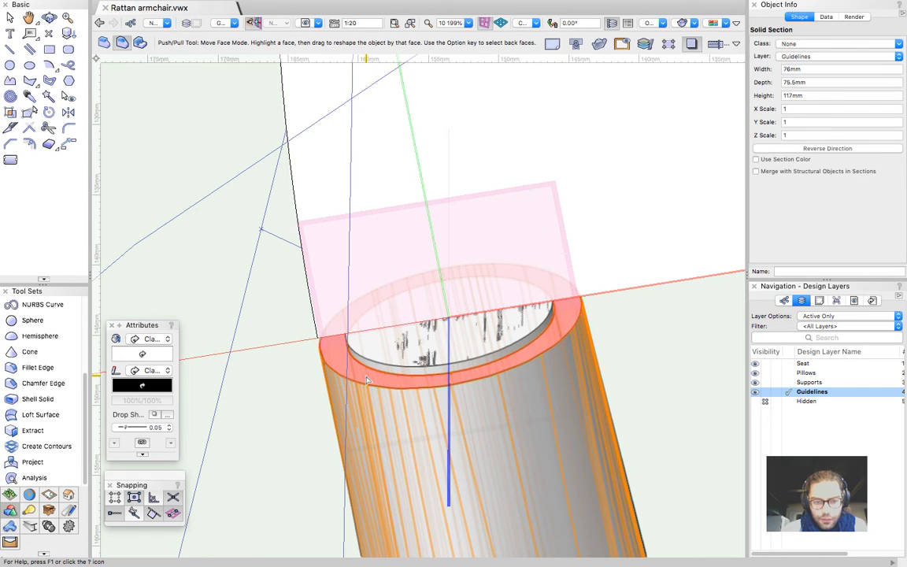
click(318, 340)
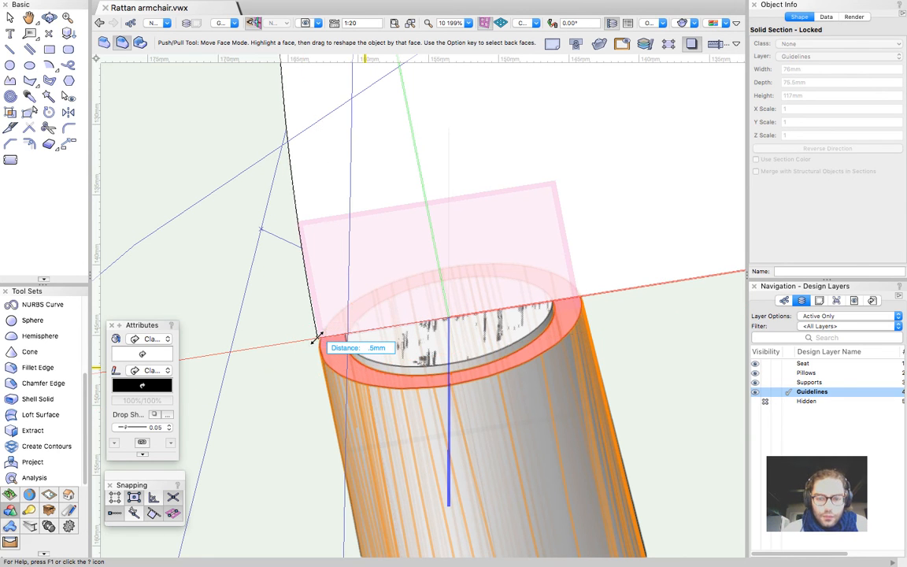
click(318, 339)
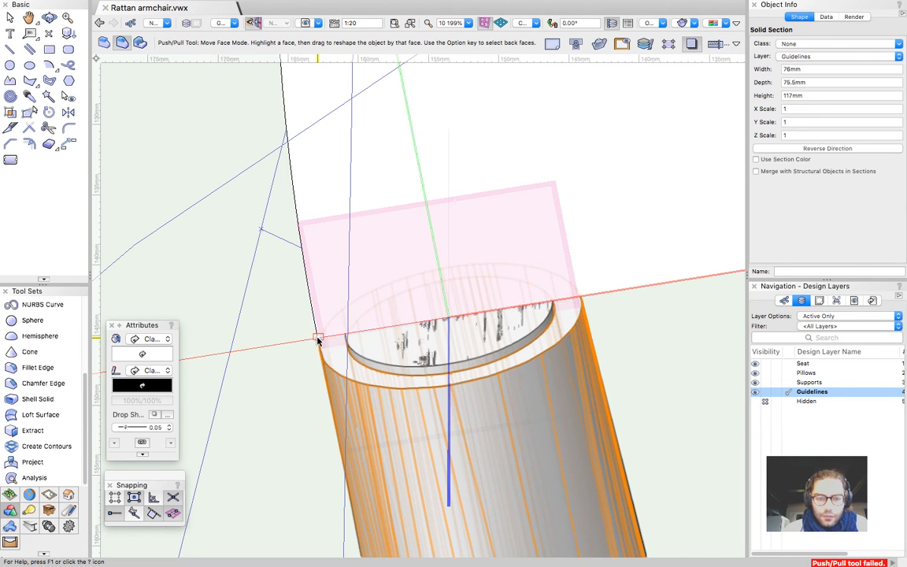
Extrude the outer shell's ring-shaped end face 0.5 mm outward with Push/Pull in Extrude Face mode and deselect the solid
click(103, 42)
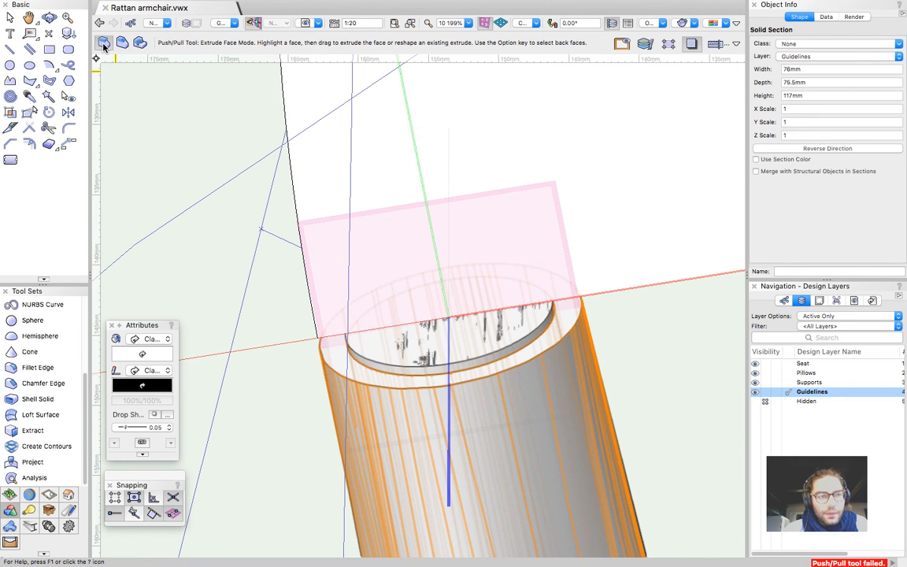
click(333, 359)
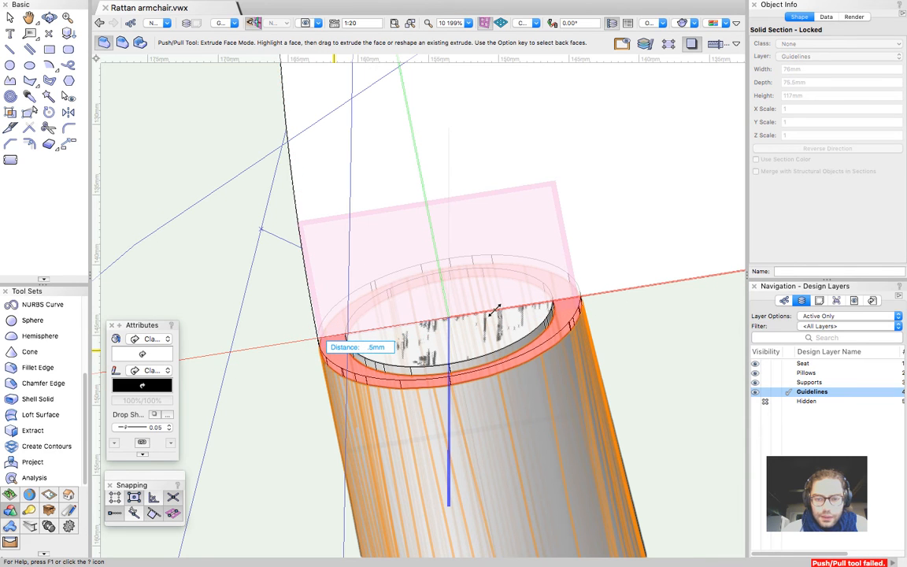
click(642, 337)
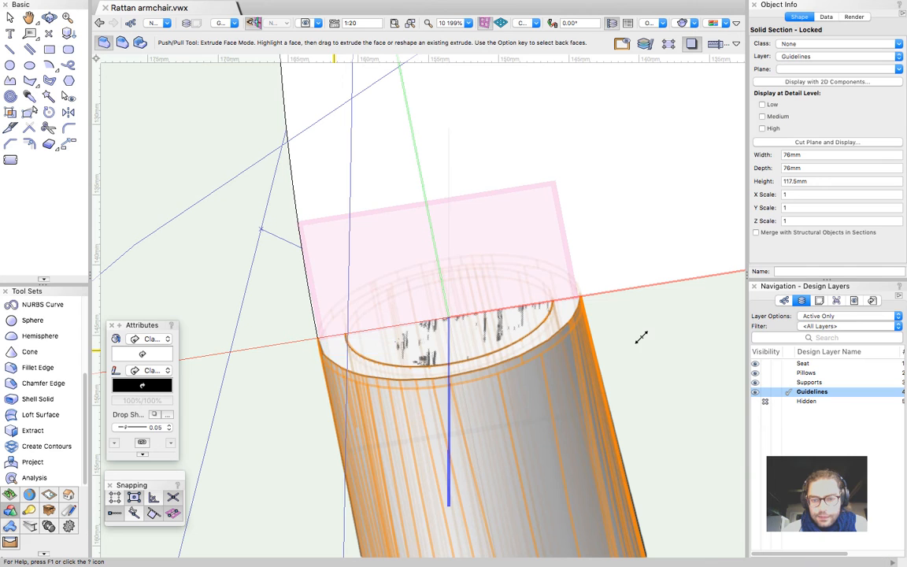
key(x)
click(641, 339)
Rotate the working plane half a turn about its Z axis so the leg stands above the arc, and view the plane straight on
scroll(540, 347, down, 3)
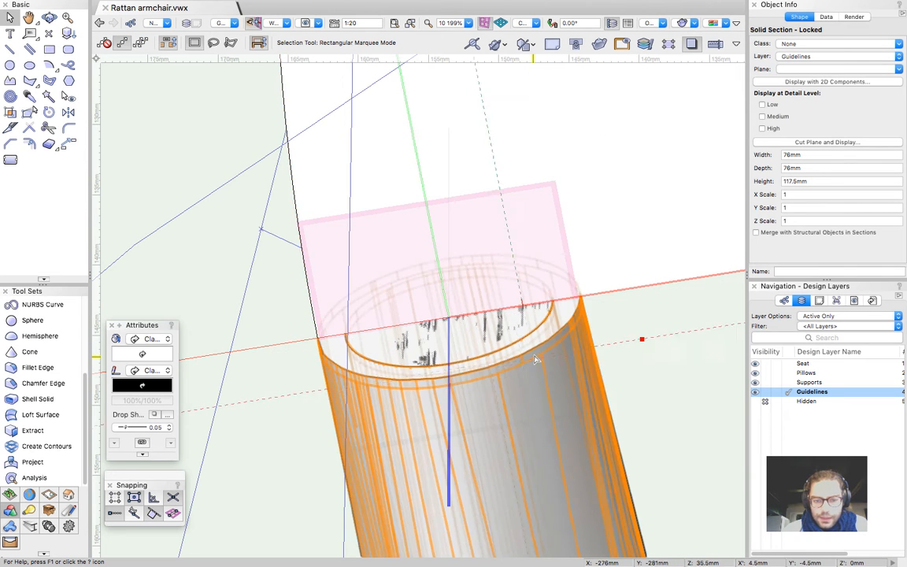
key(shift+c)
drag(605, 386, 501, 335)
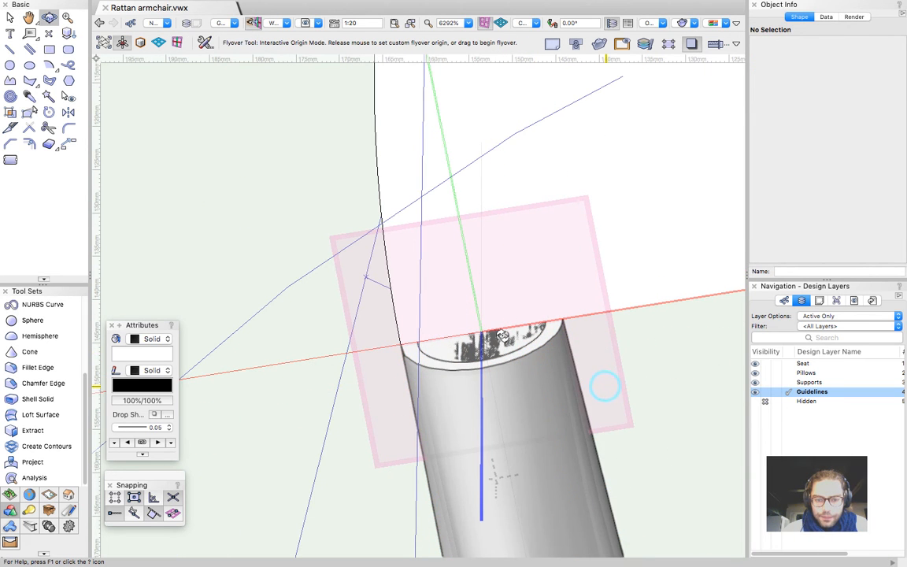
drag(463, 296, 429, 324)
scroll(360, 370, down, 6)
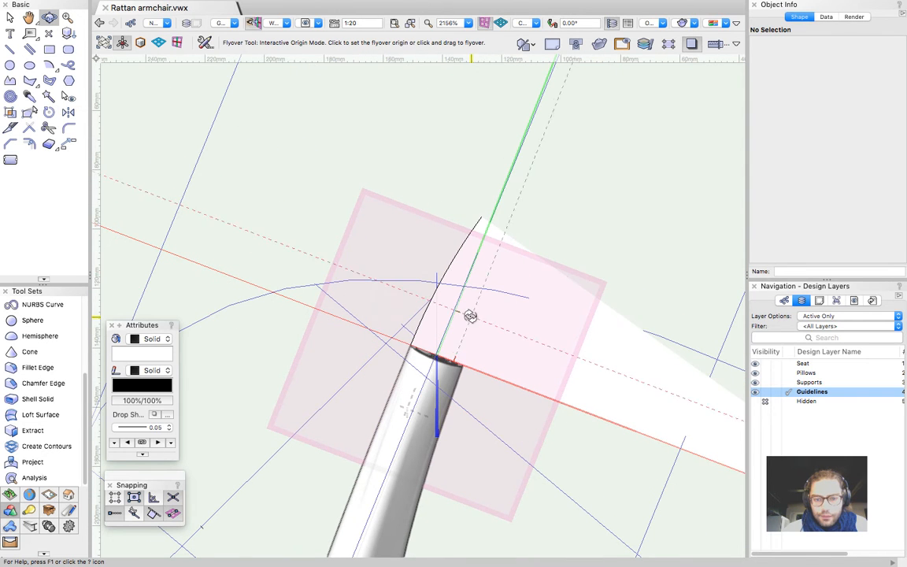
key(x)
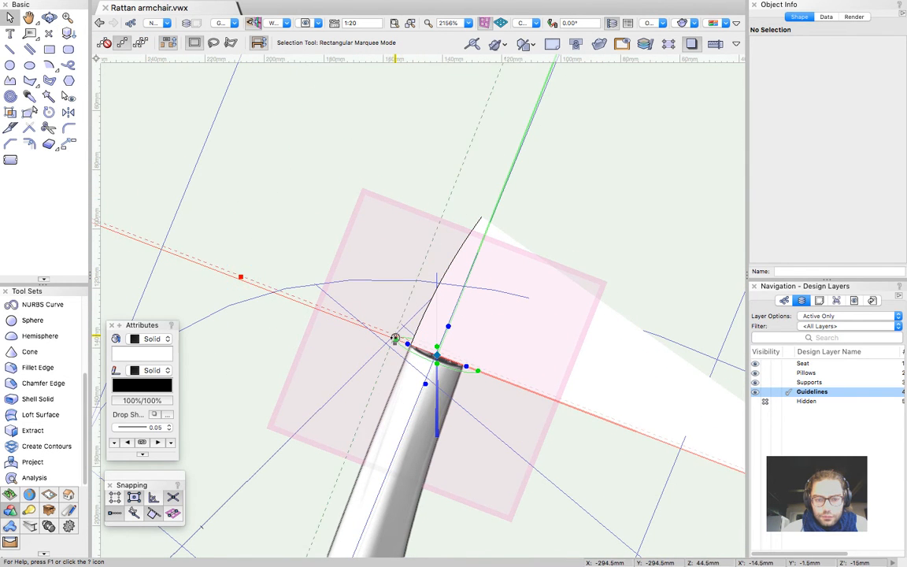
click(407, 344)
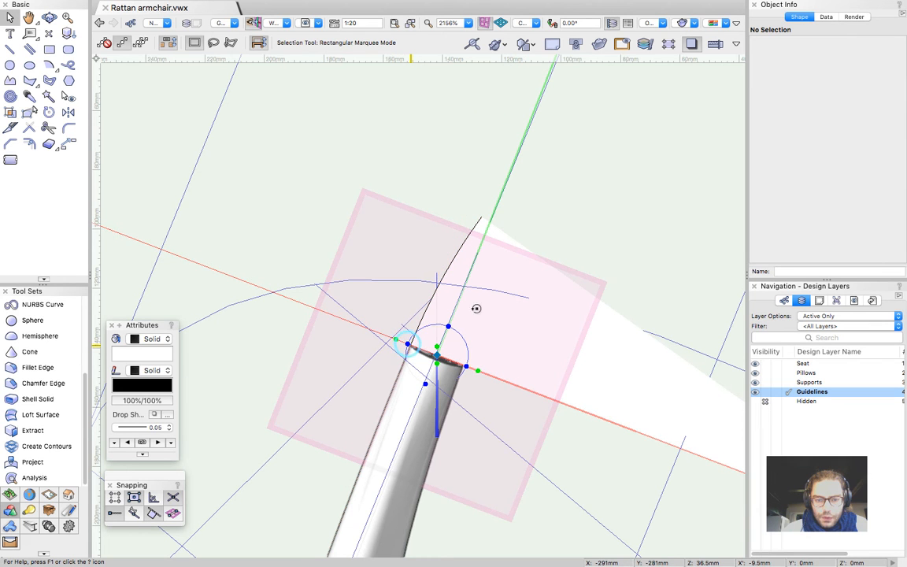
click(534, 394)
click(253, 22)
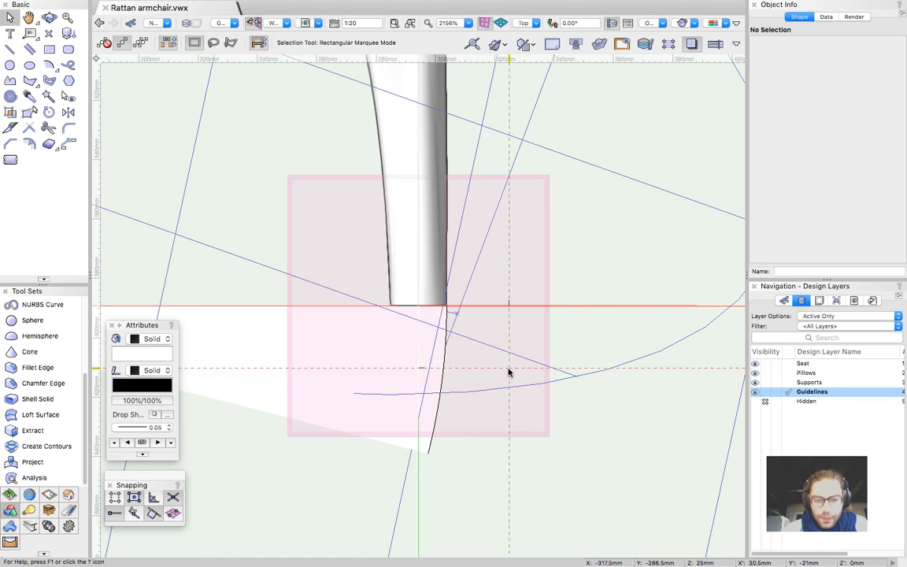
Trim the foot's profile arc with a horizontal cutting line 30 mm below the leg's end, keeping the upper part
click(445, 362)
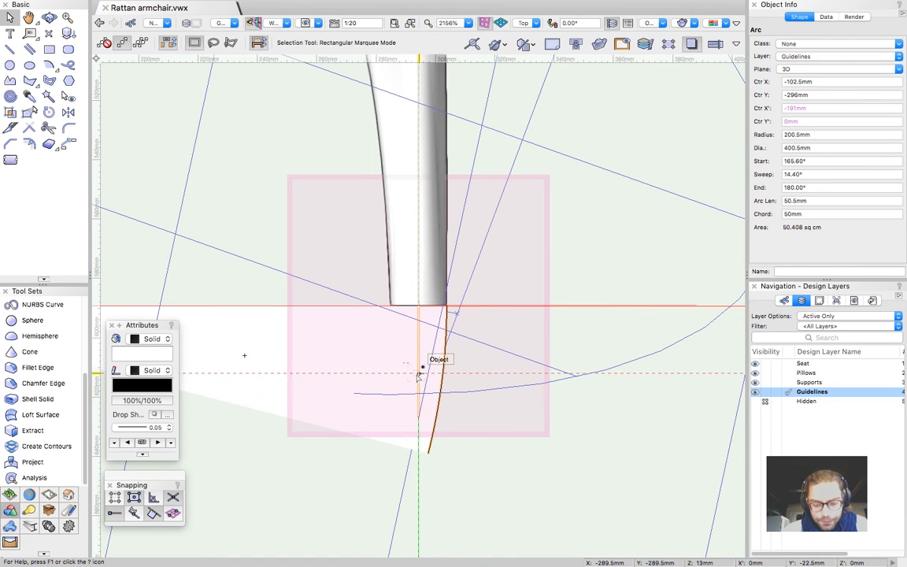
key(b)
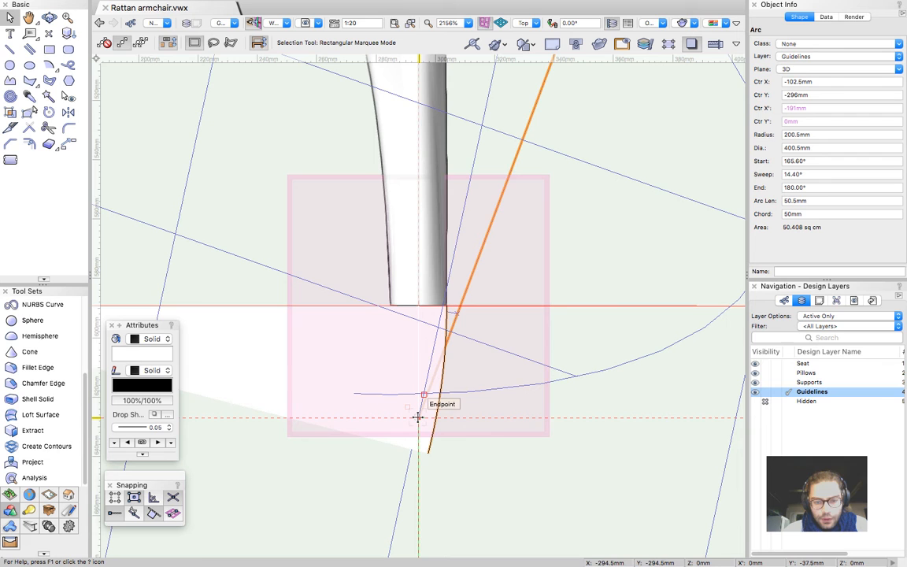
key(2)
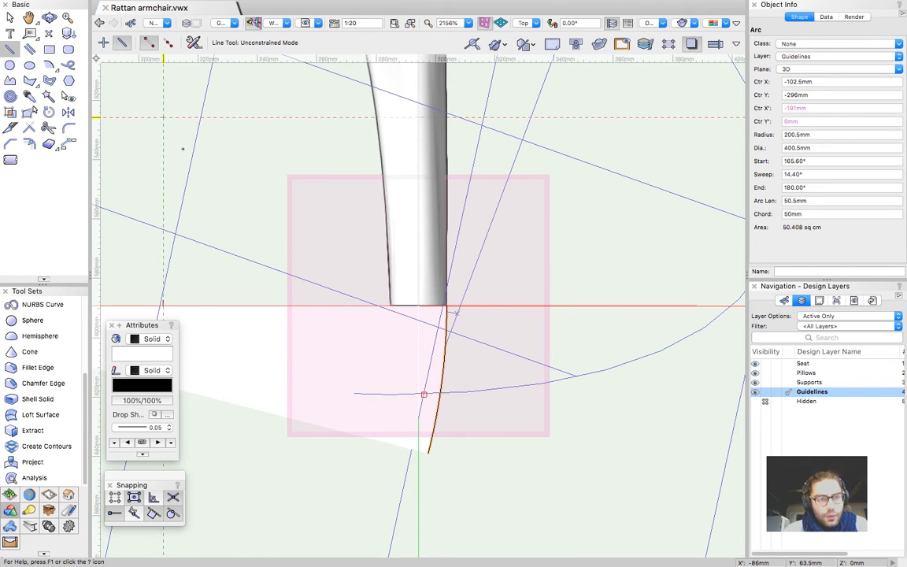
key(alt+shift+7)
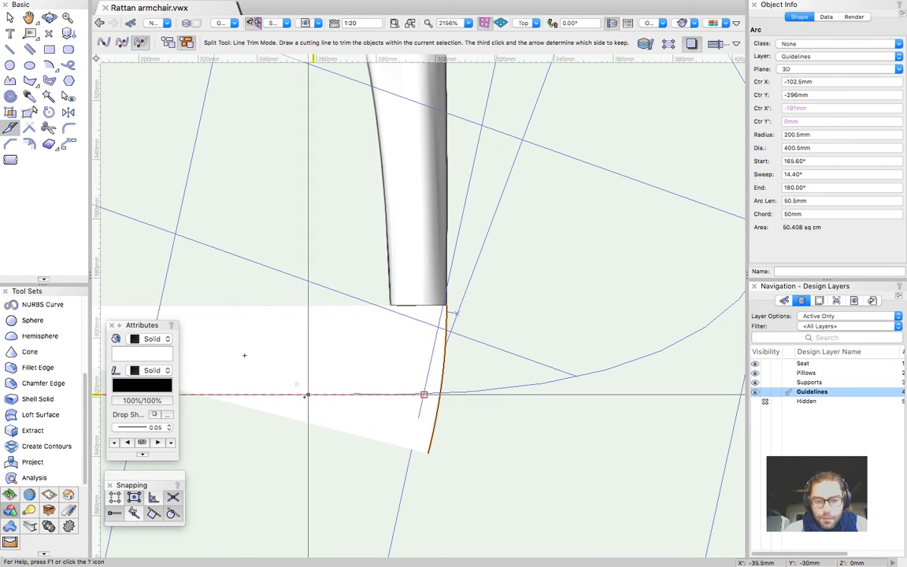
click(598, 391)
click(263, 394)
click(263, 229)
key(Escape)
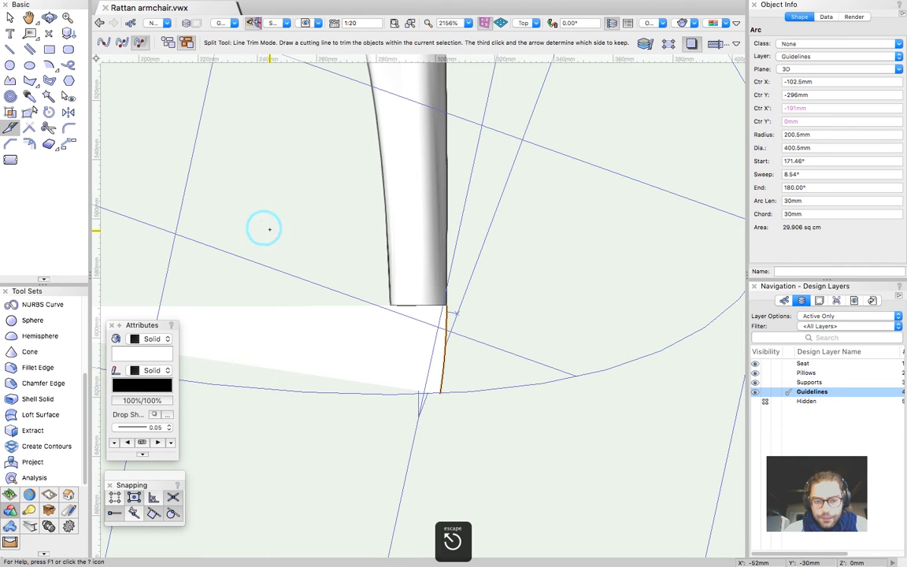
click(340, 331)
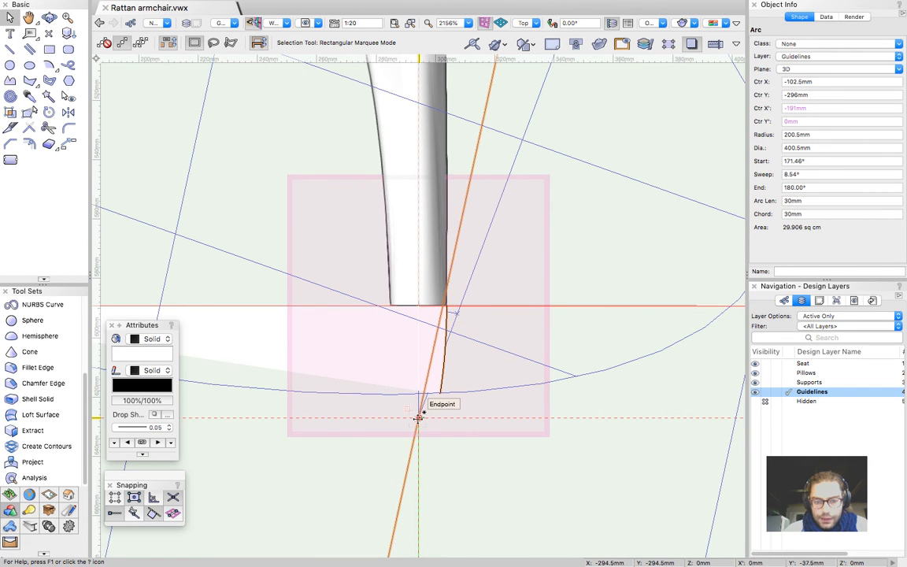
Undo the foot profile arc's trim and the working plane changes made before it
scroll(418, 417, down, 4)
super+middle_drag(459, 445, 366, 460)
key(super+z)
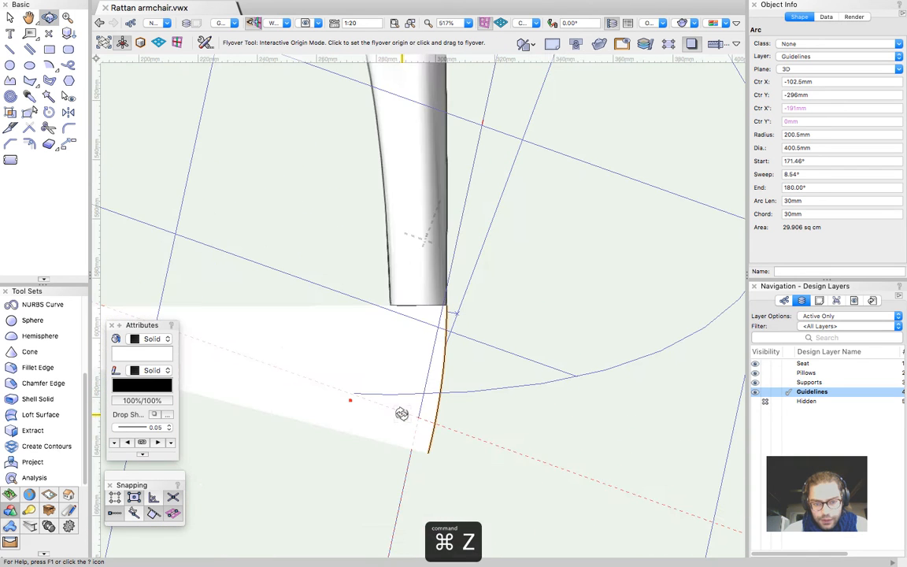
key(super+z)
key(super+z)
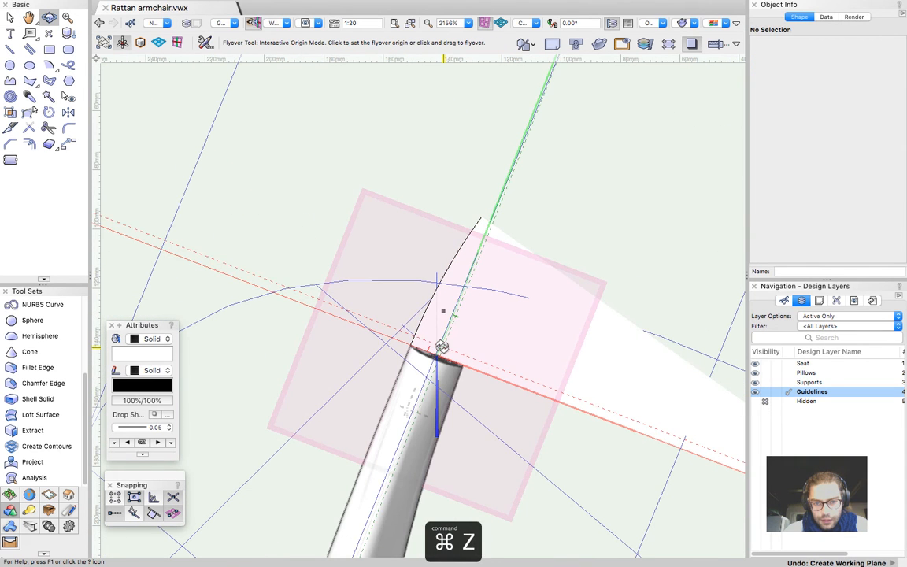
Set the working plane on the profile arc's face, view it straight on and rotate it half a turn so the leg stands upright
key(x)
scroll(394, 342, down, 3)
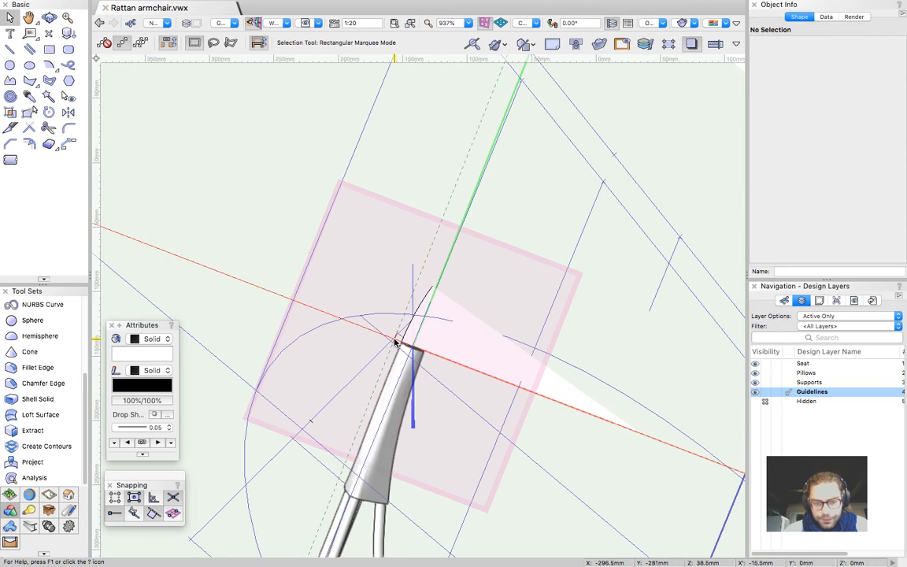
key(shift+1)
click(447, 337)
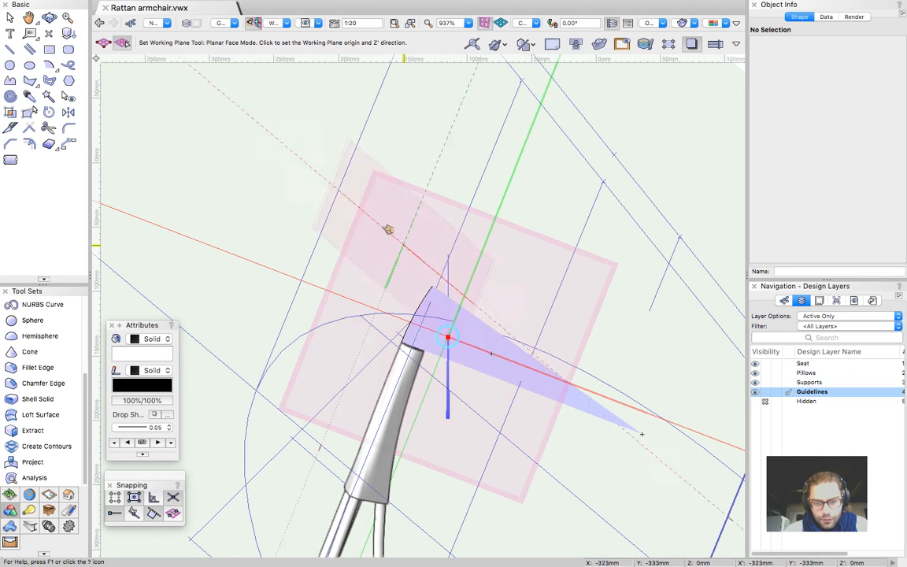
click(252, 23)
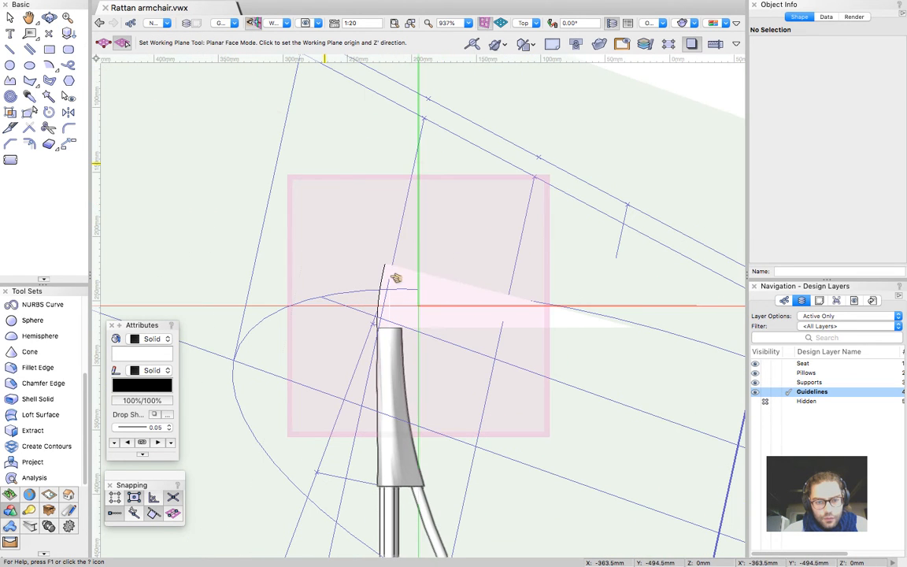
key(x)
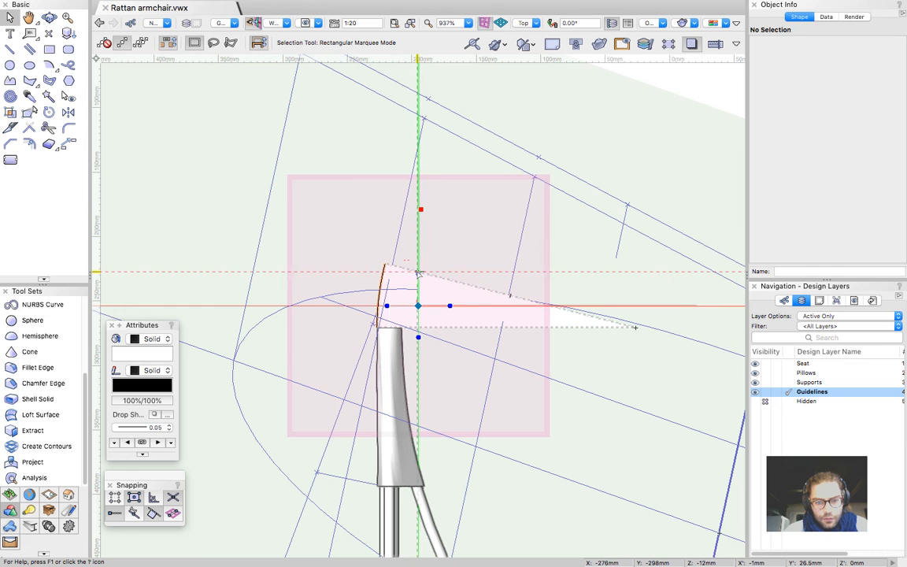
click(418, 274)
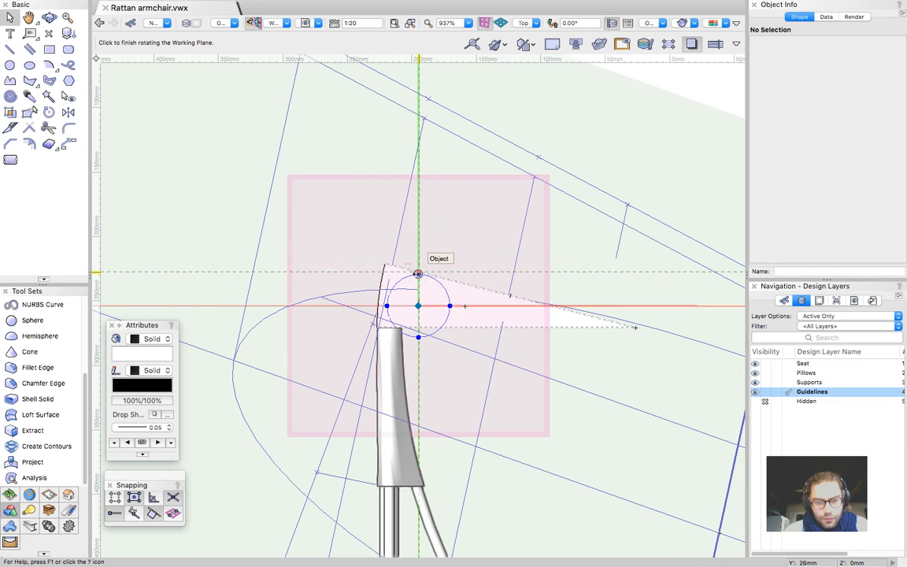
click(408, 385)
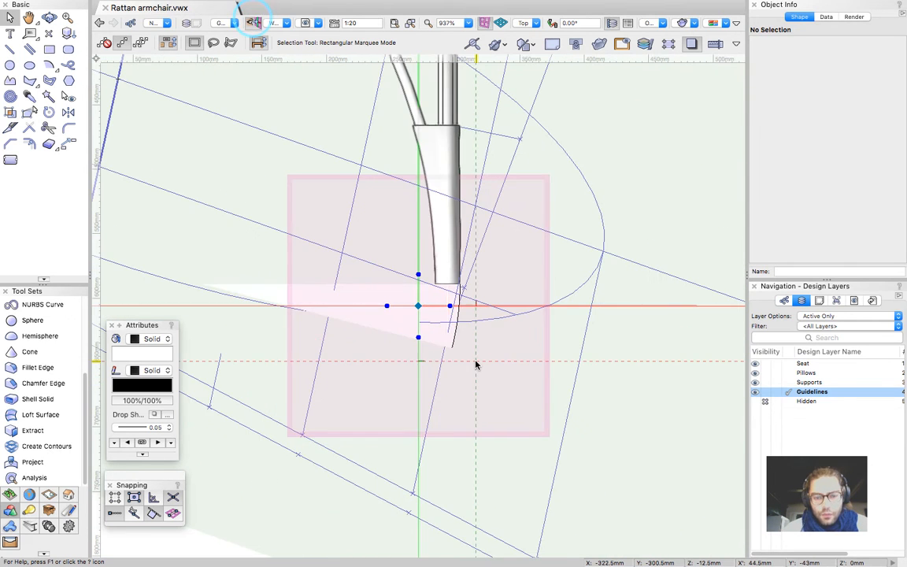
Draw a horizontal line about 60.5 mm long centred on the guideline's endpoint below the leg, without its direction arrow
scroll(480, 362, up, 3)
key(2)
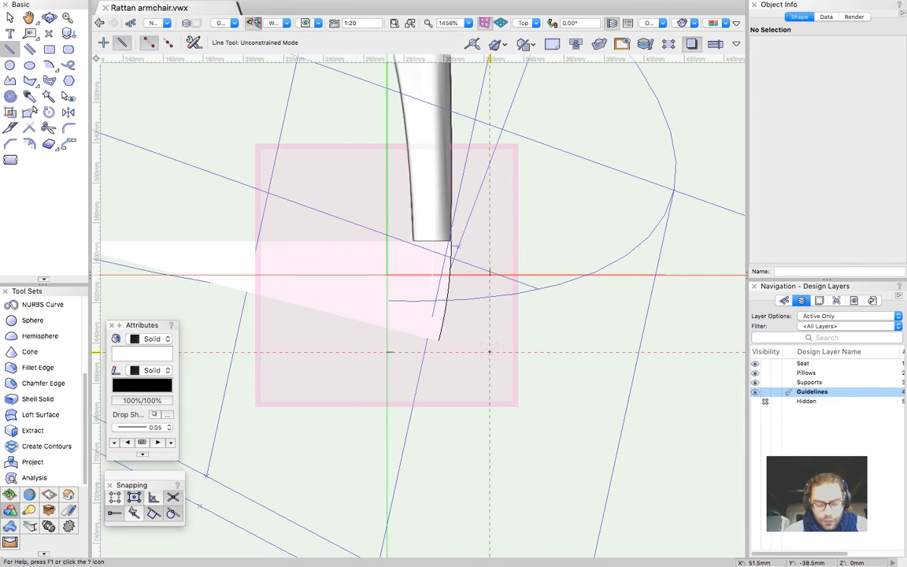
click(431, 317)
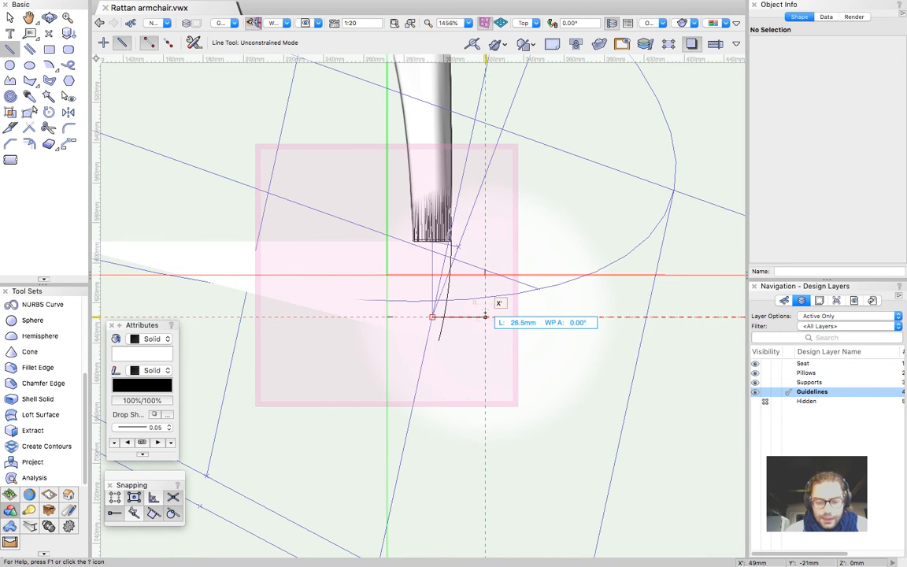
click(492, 317)
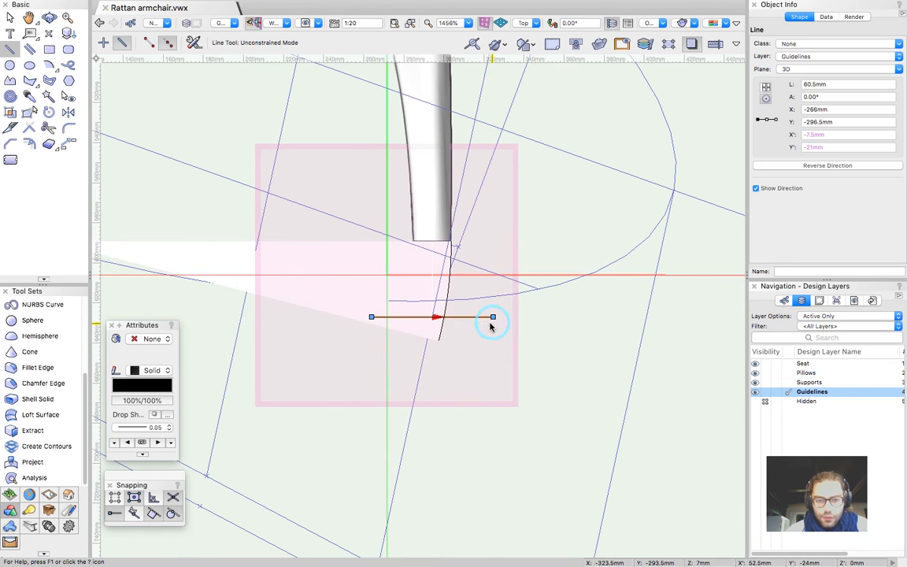
key(x)
scroll(443, 270, up, 2)
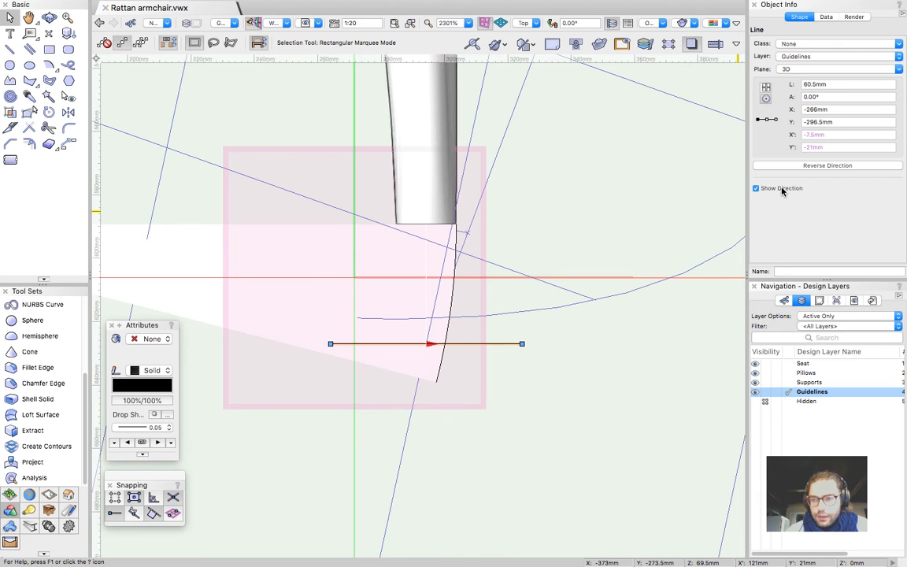
key(Escape)
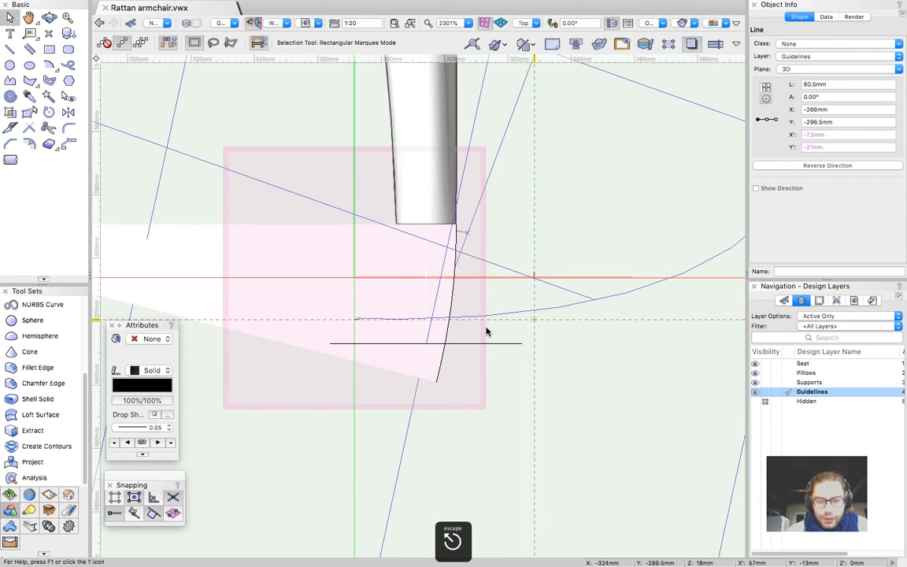
Place a copy of the horizontal line about 5.5 mm above the original
mouse_move(459, 345)
mouse_down()
mouse_move(466, 319)
mouse_move(465, 328)
mouse_up()
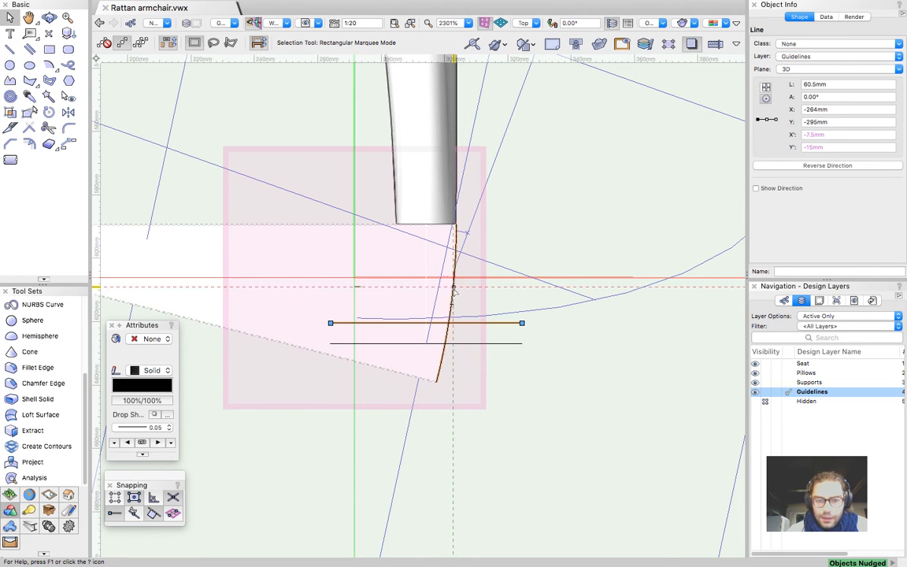
click(434, 338)
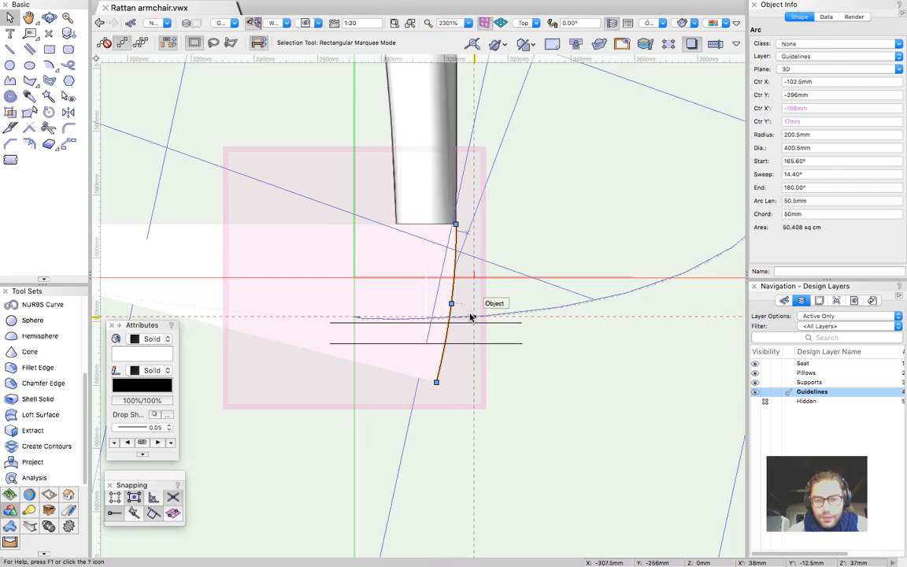
click(461, 323)
key(shift+Down)
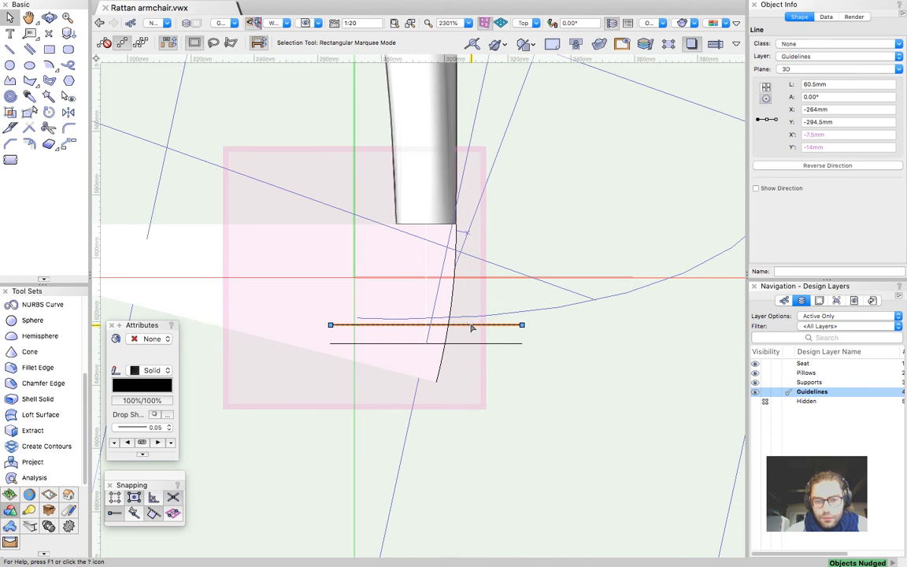
Delete the existing foot profile arc below the leg's outer edge
click(455, 296)
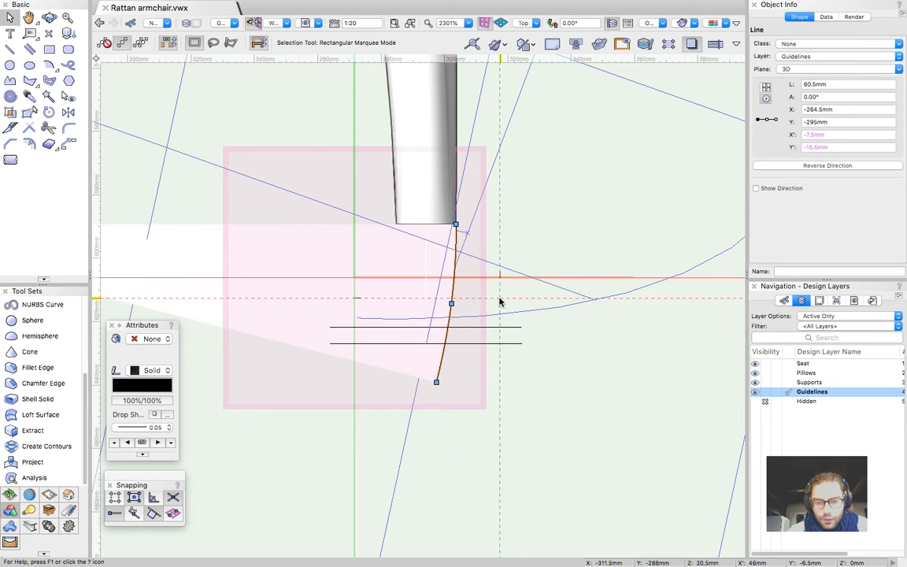
scroll(499, 301, down, 1)
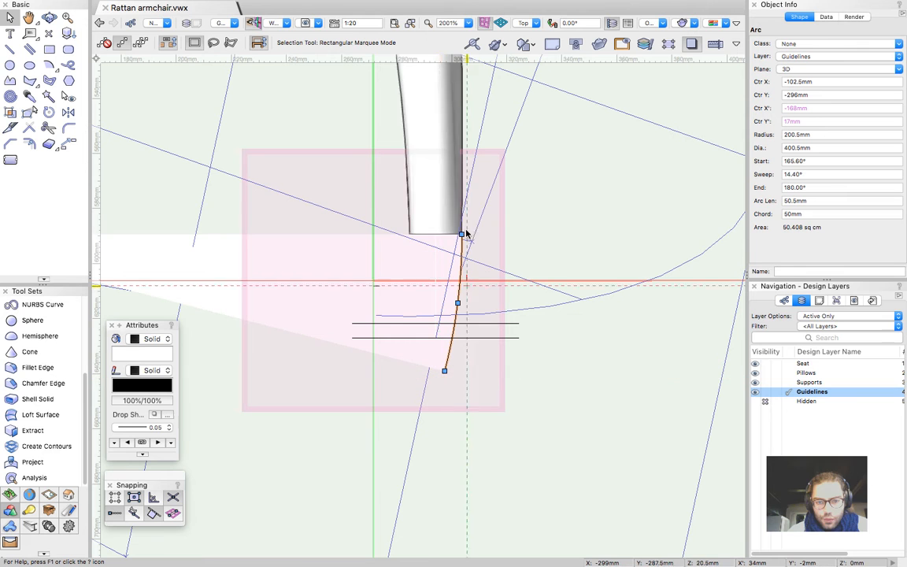
key(Delete)
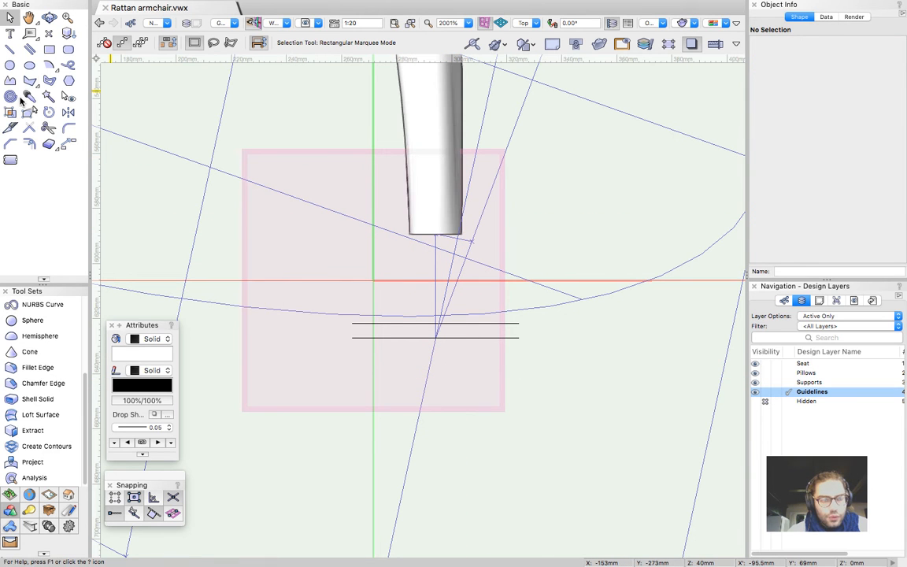
Draw a flatter tangent arc with a radius of about 656.5 mm downward from the leg's lower outer corner
click(47, 65)
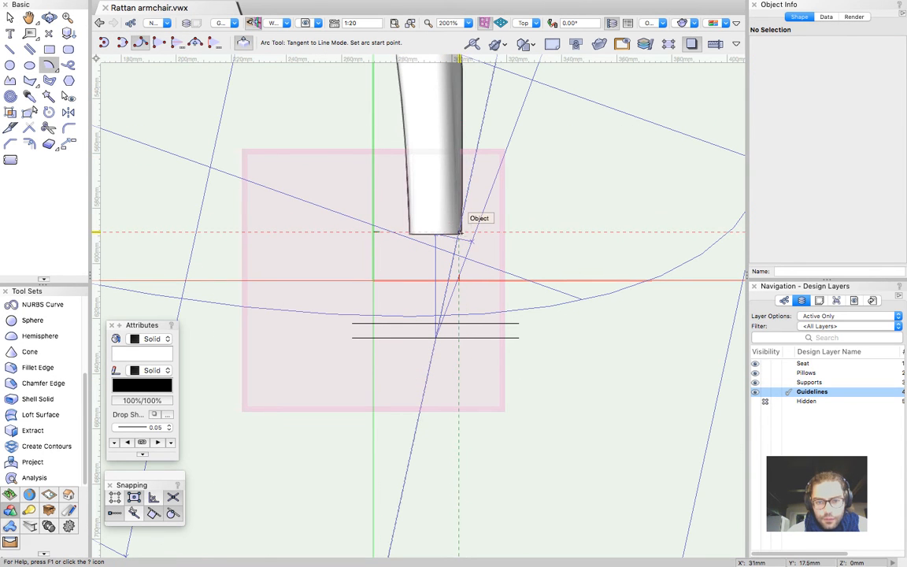
scroll(459, 233, up, 5)
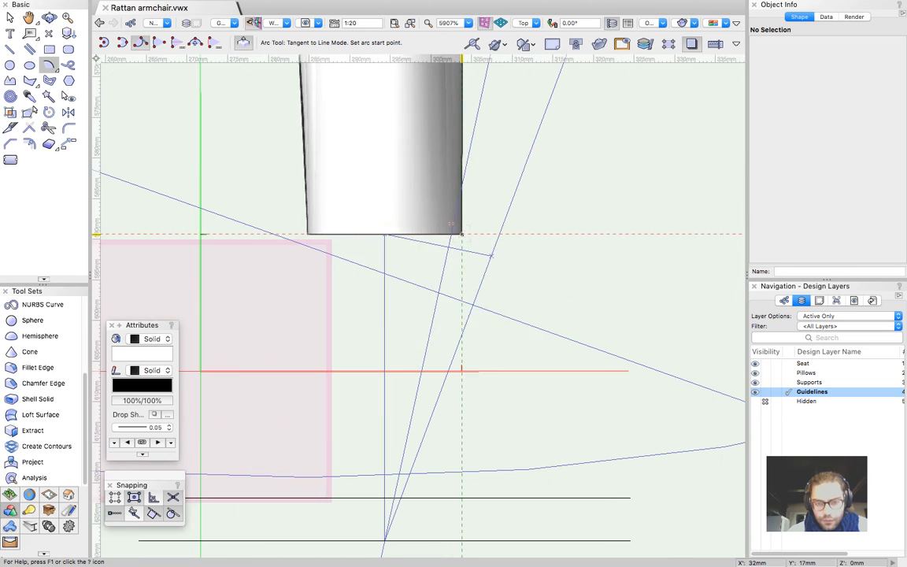
click(459, 233)
scroll(466, 169, down, 6)
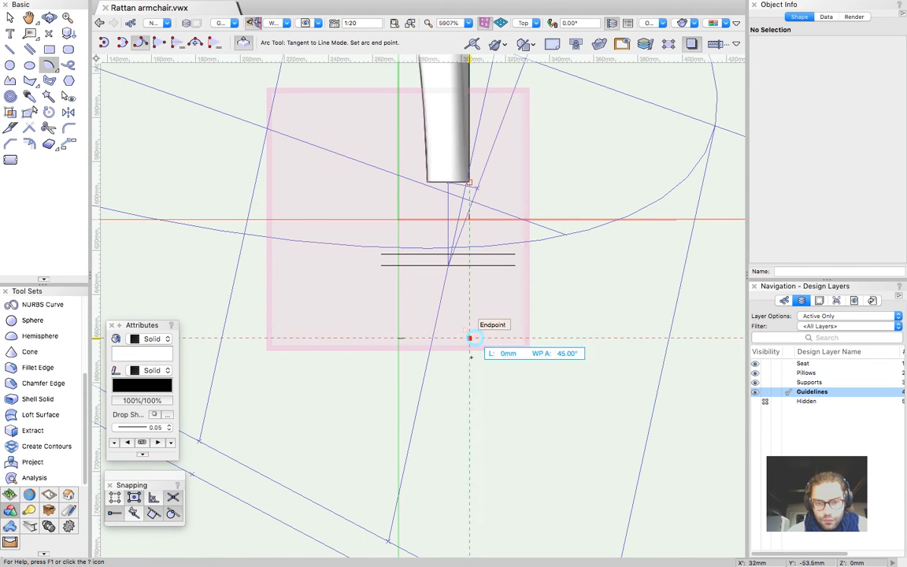
click(449, 423)
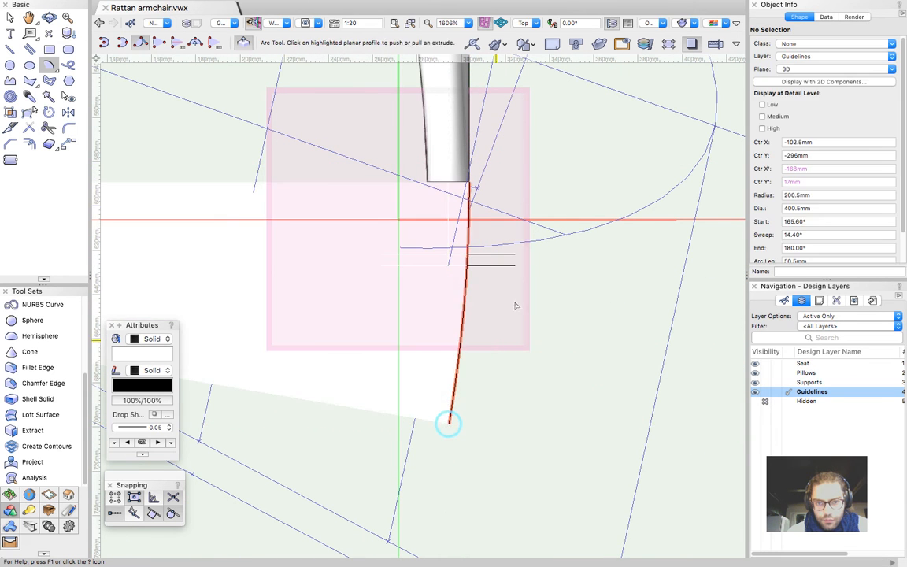
key(Escape)
key(Escape)
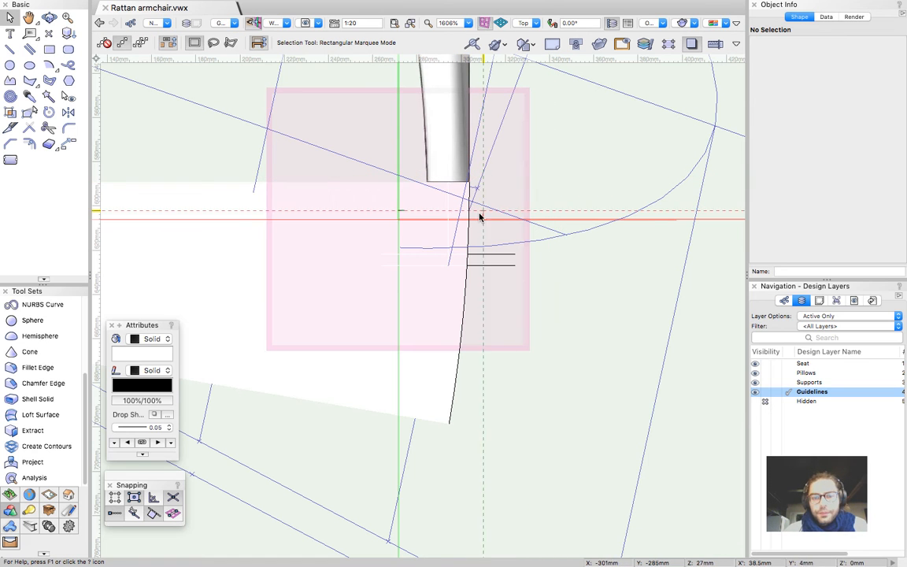
Trim the new arc with a cutting line along the upper horizontal line, keeping the part next to the leg
click(467, 224)
scroll(467, 224, up, 5)
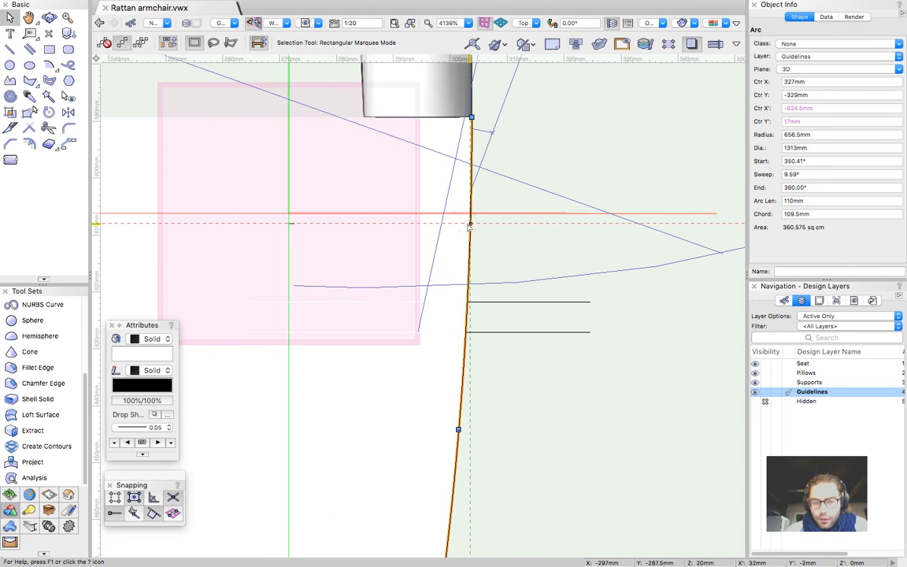
key(l)
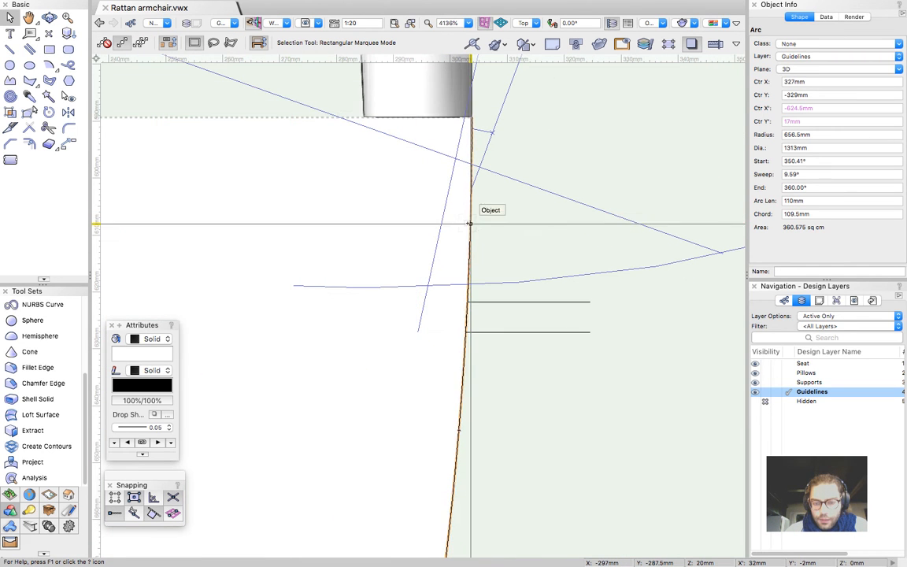
scroll(545, 301, down, 10)
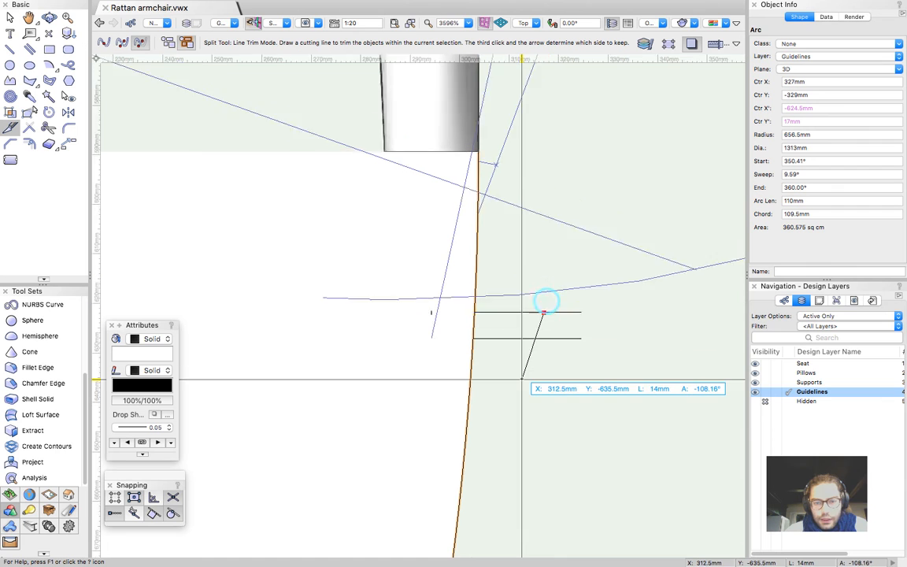
click(539, 358)
click(258, 358)
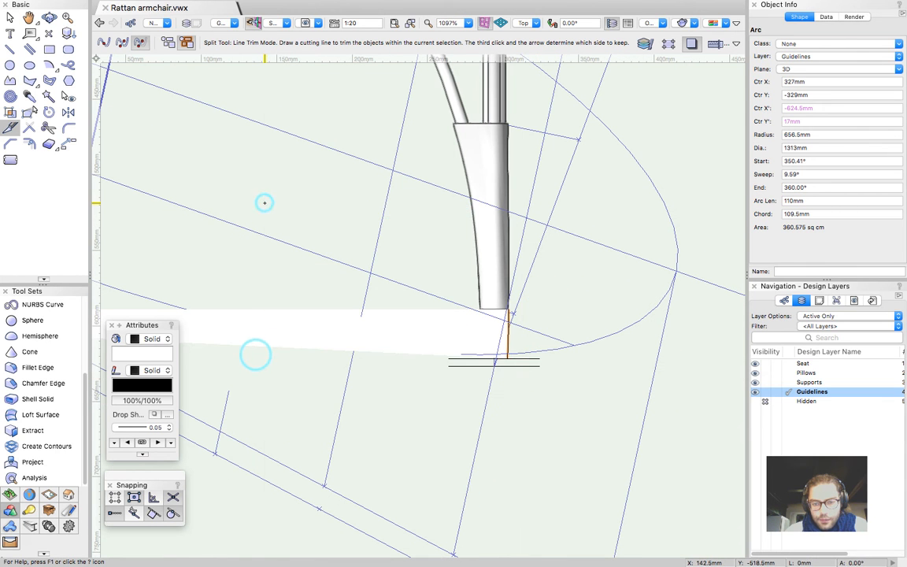
scroll(531, 343, up, 4)
key(Escape)
Set the trimmed arc's fill to None and deselect it
click(336, 288)
click(148, 338)
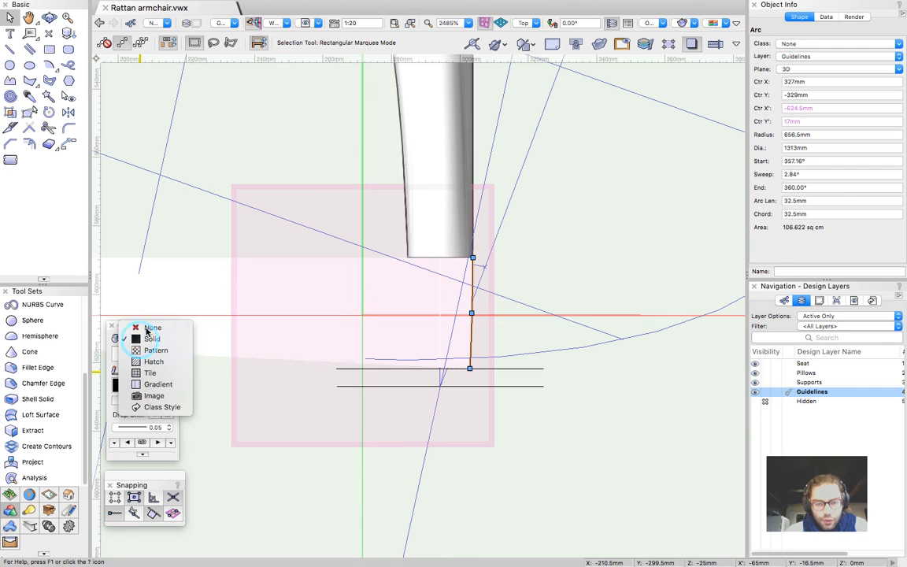
click(149, 327)
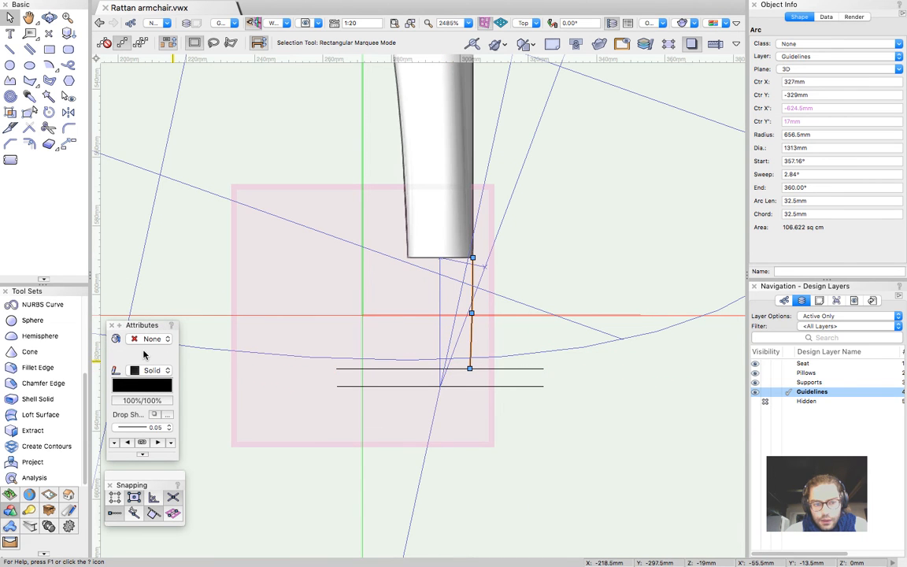
click(535, 478)
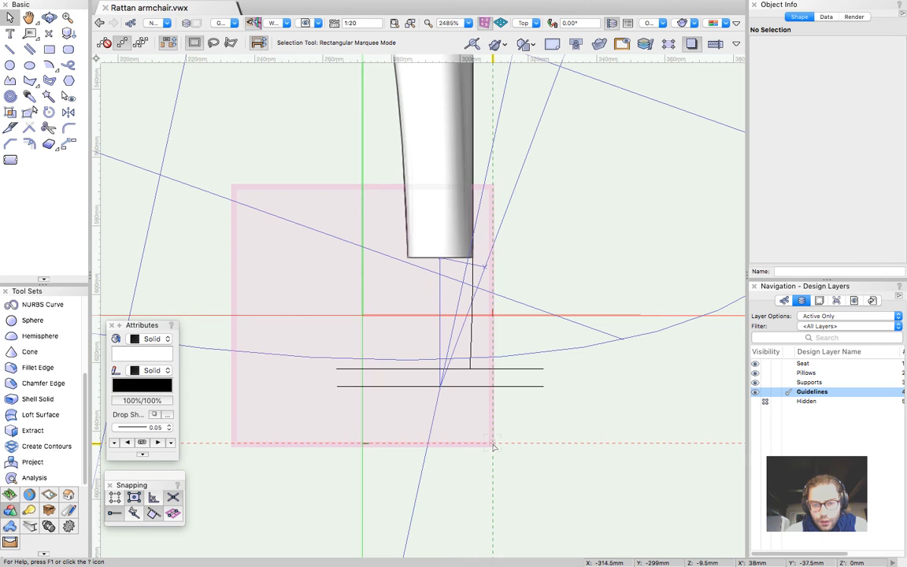
Draw a Bezier polyline about 5.5 mm high from the upper horizontal line, just inside the arc, curving to the guideline's endpoint on the lower line
scroll(451, 377, up, 4)
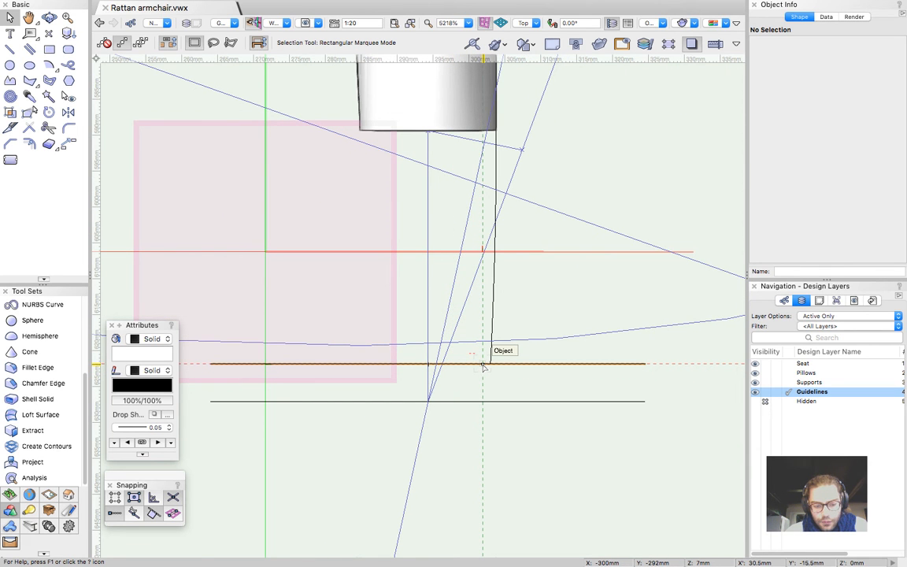
key(p)
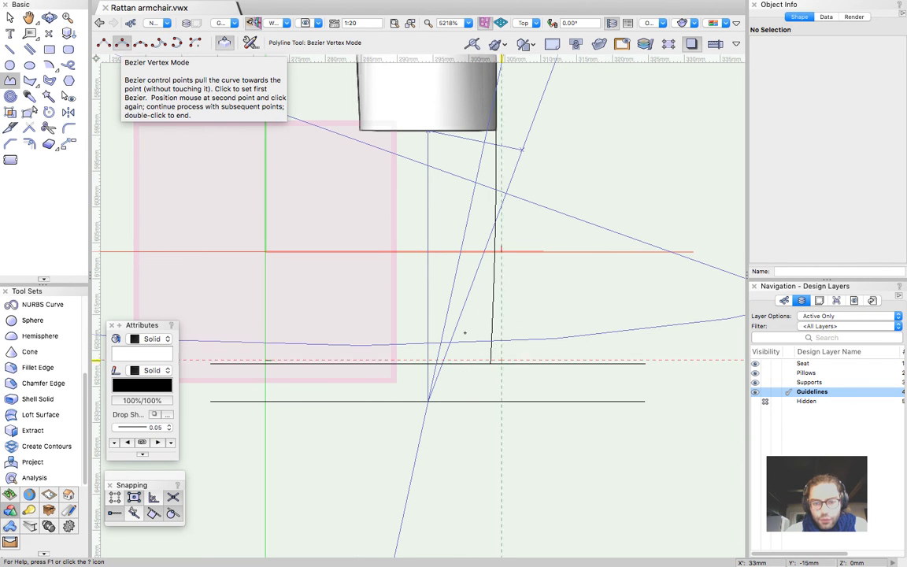
click(481, 362)
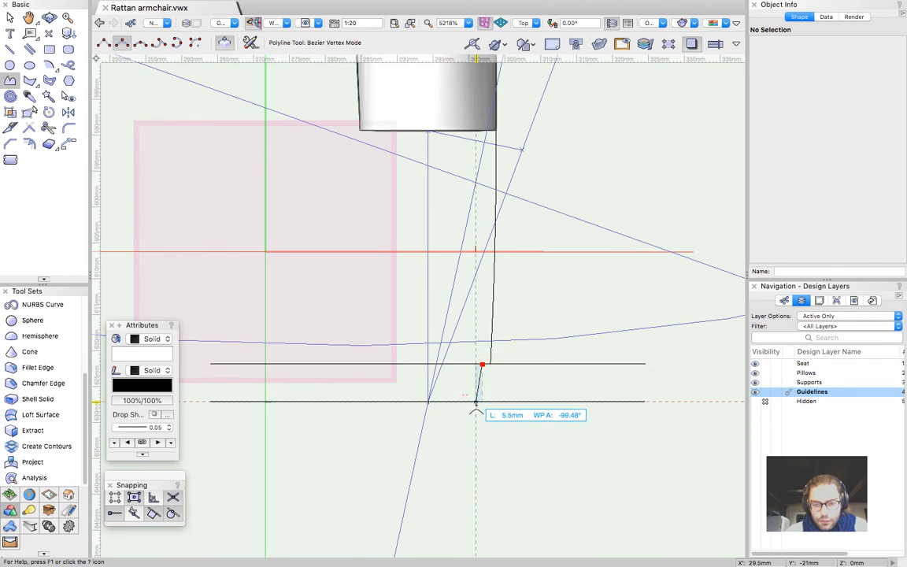
click(481, 400)
double_click(428, 402)
key(x)
scroll(457, 400, up, 3)
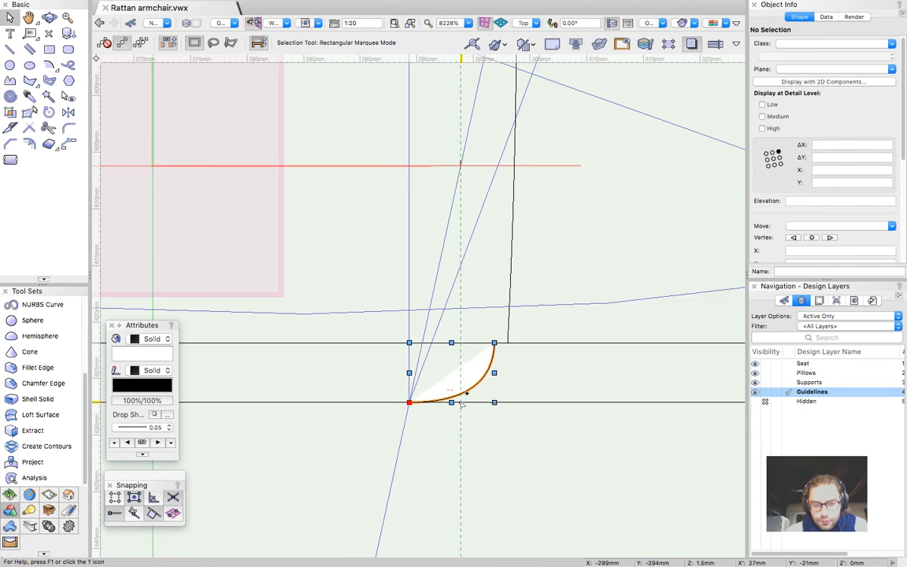
Reshape the Bezier curve by moving its lower end inward along the base line and adding a corner vertex at the guideline's endpoint
key(shift+r)
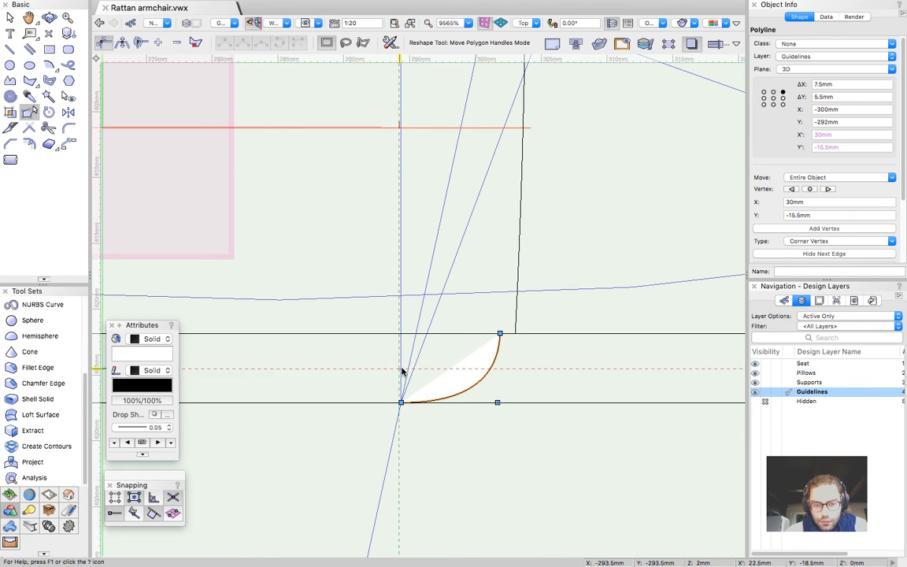
drag(400, 400, 433, 402)
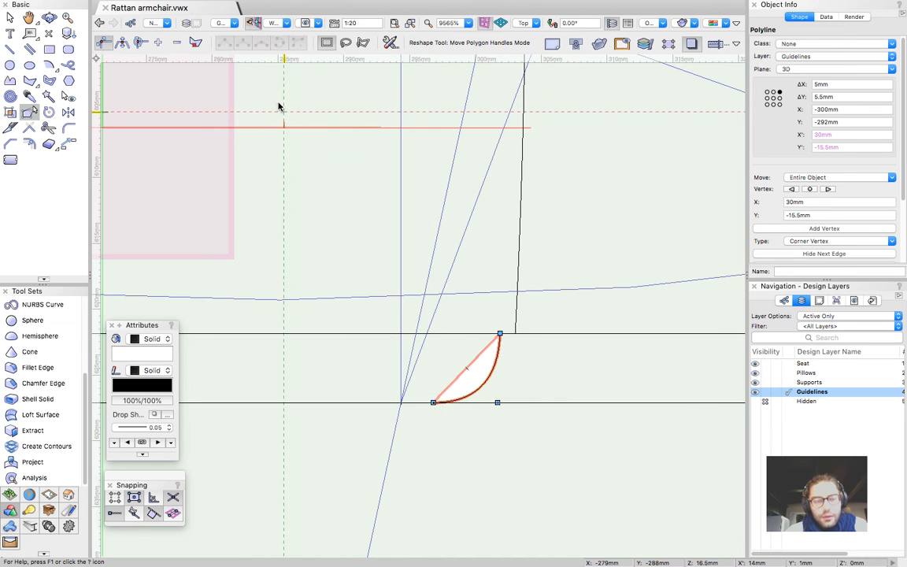
click(158, 44)
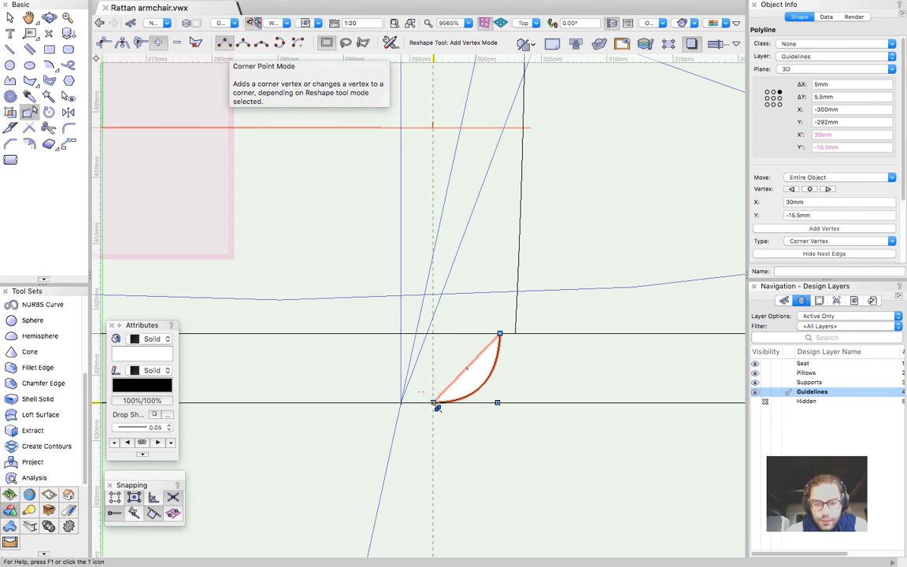
drag(437, 405, 399, 401)
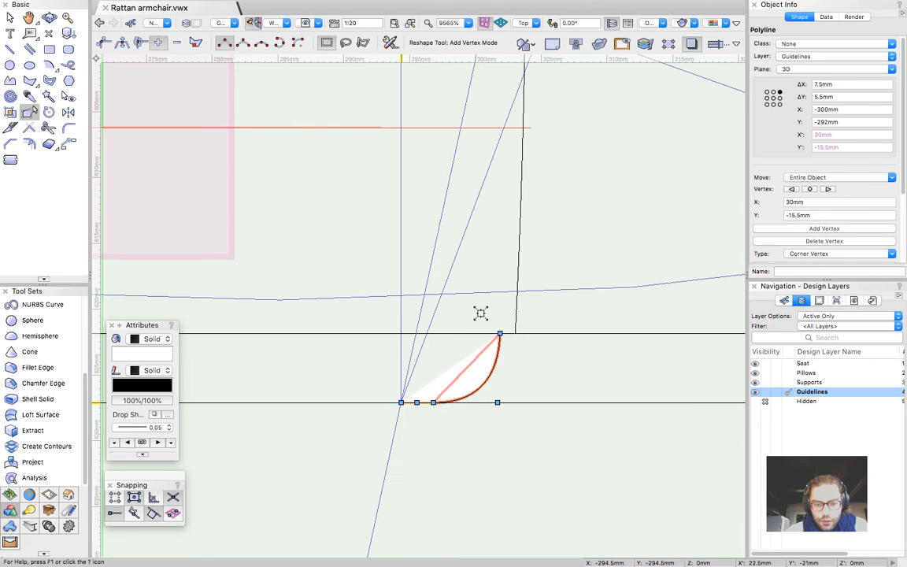
key(x)
scroll(431, 439, down, 2)
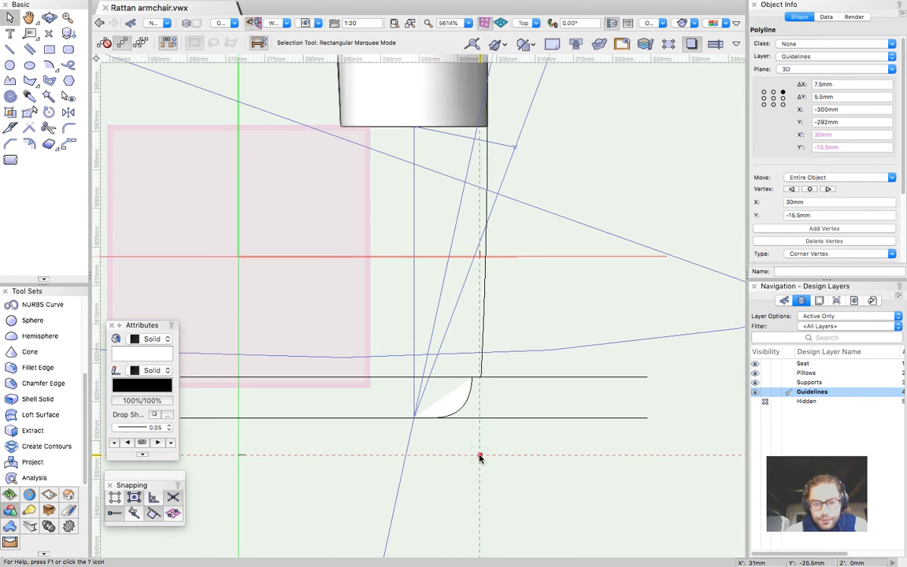
click(479, 460)
Try to draw a line along the upper horizontal line, centred on the base curve's upper end and reaching the arc's lower end
scroll(488, 385, up, 2)
click(483, 372)
scroll(474, 367, down, 1)
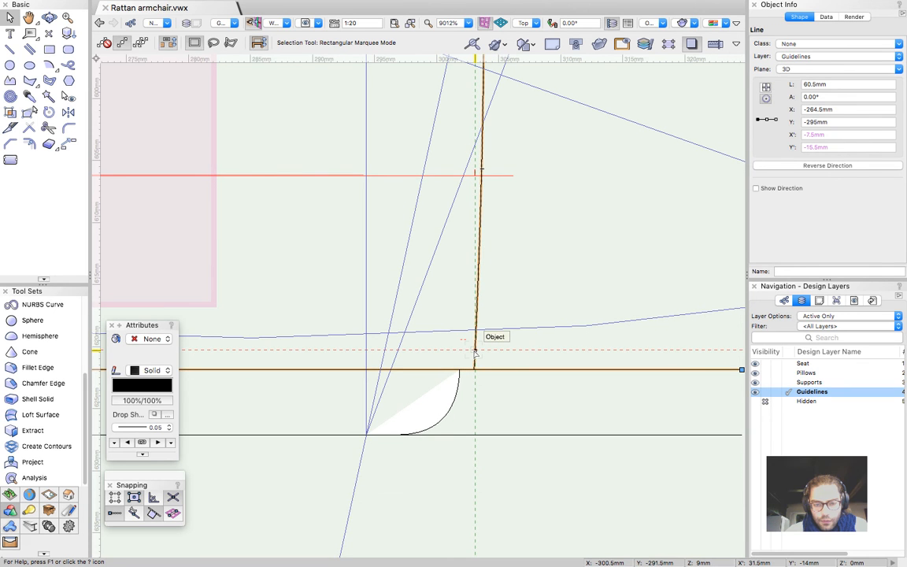
key(2)
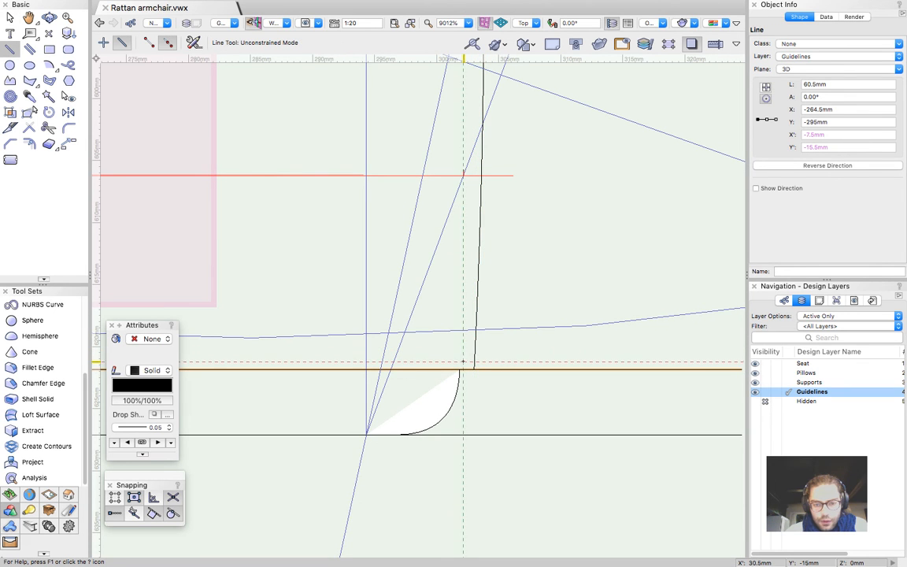
click(460, 369)
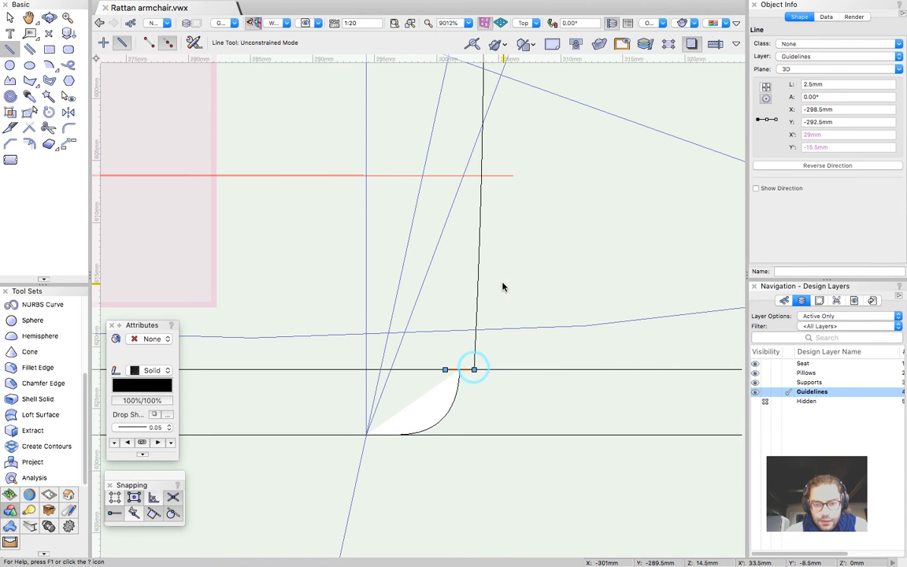
click(472, 367)
key(x)
click(463, 314)
Draw a 1 mm horizontal line from the base curve's upper end to the lower end of the leg arc
key(2)
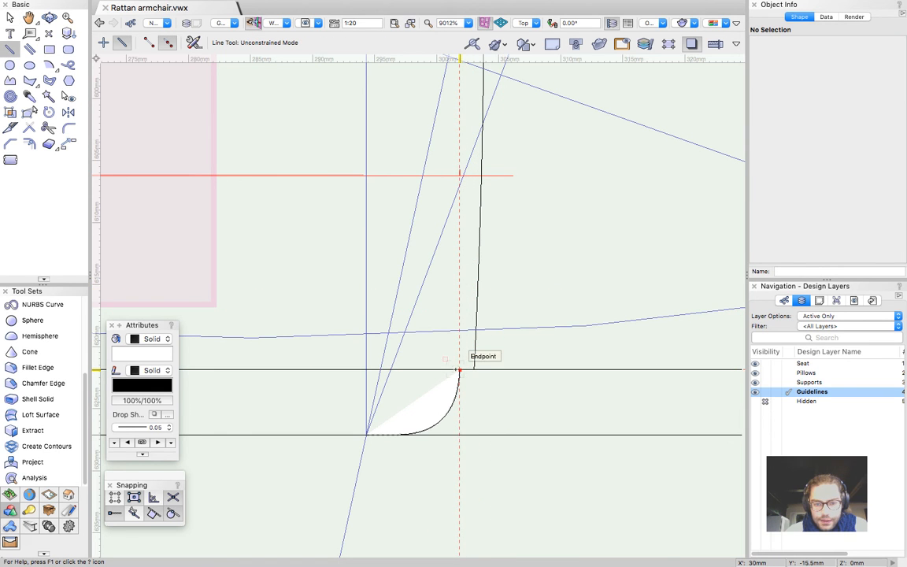
click(460, 370)
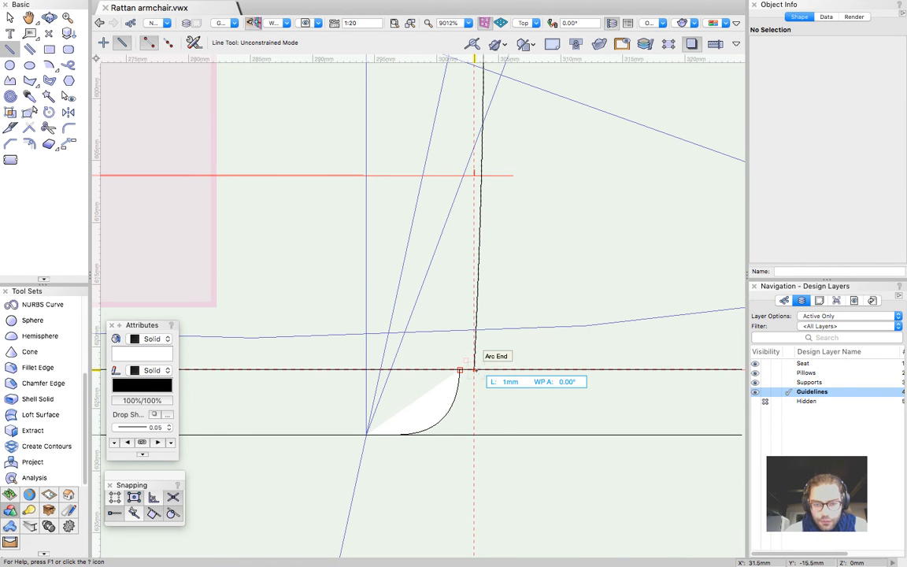
click(474, 369)
key(x)
Compose the 1 mm line and the tangent arc into a single polyline
scroll(472, 346, up, 3)
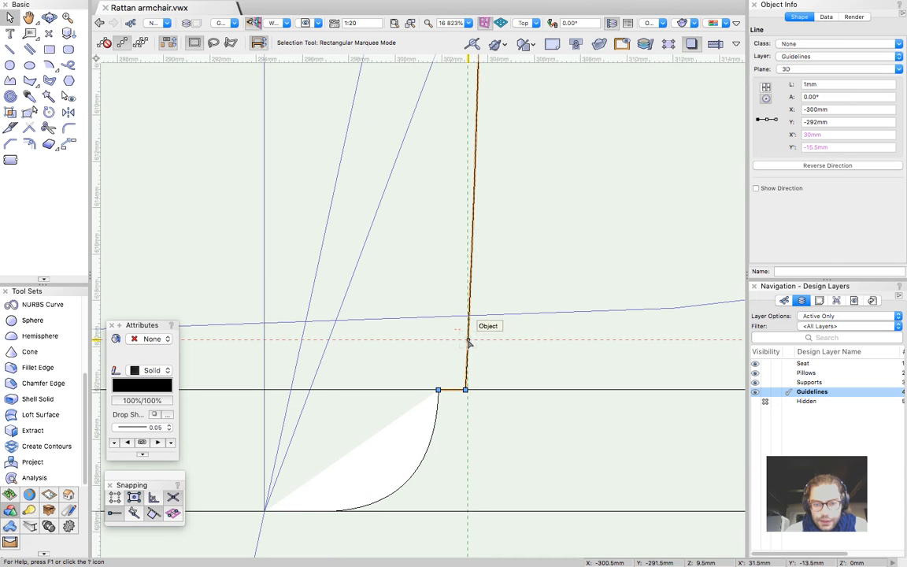
shift+click(468, 343)
right_click(468, 342)
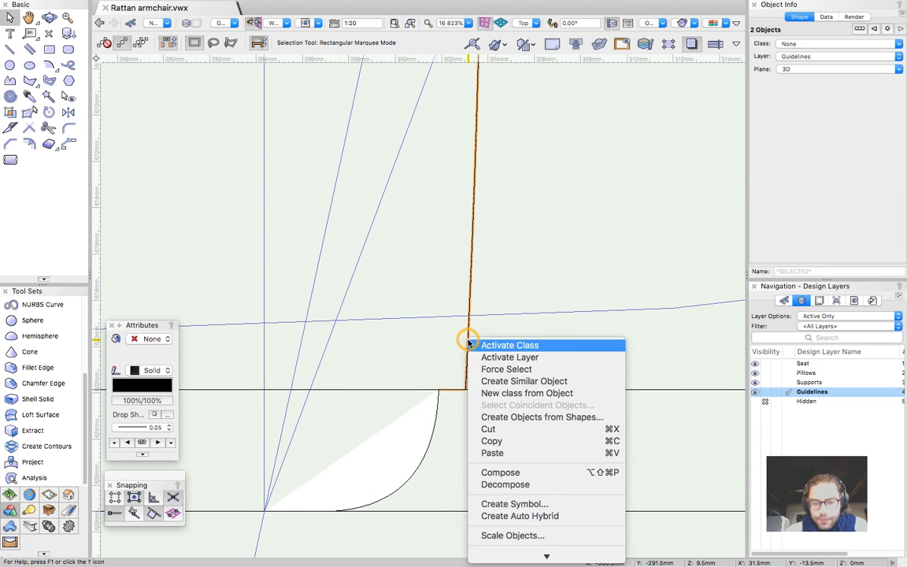
click(513, 472)
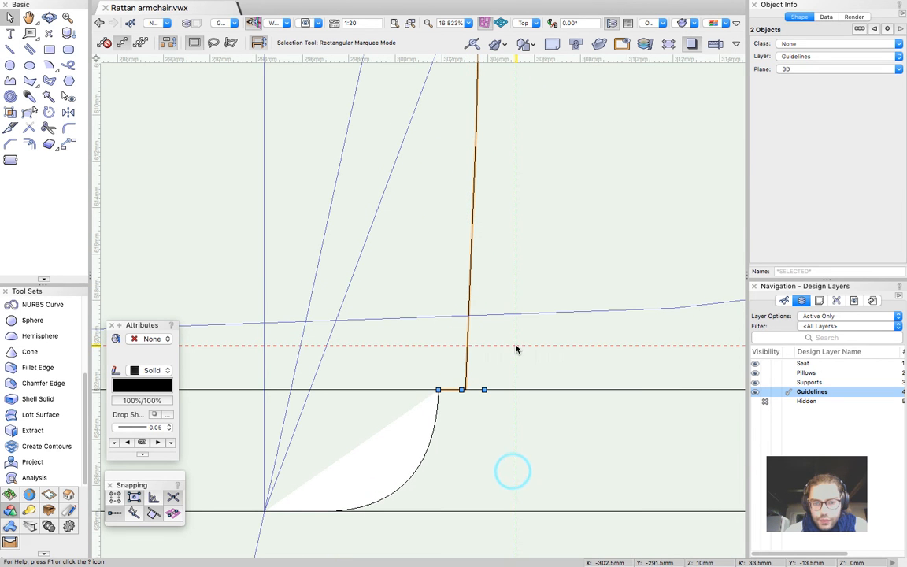
click(68, 130)
key(Escape)
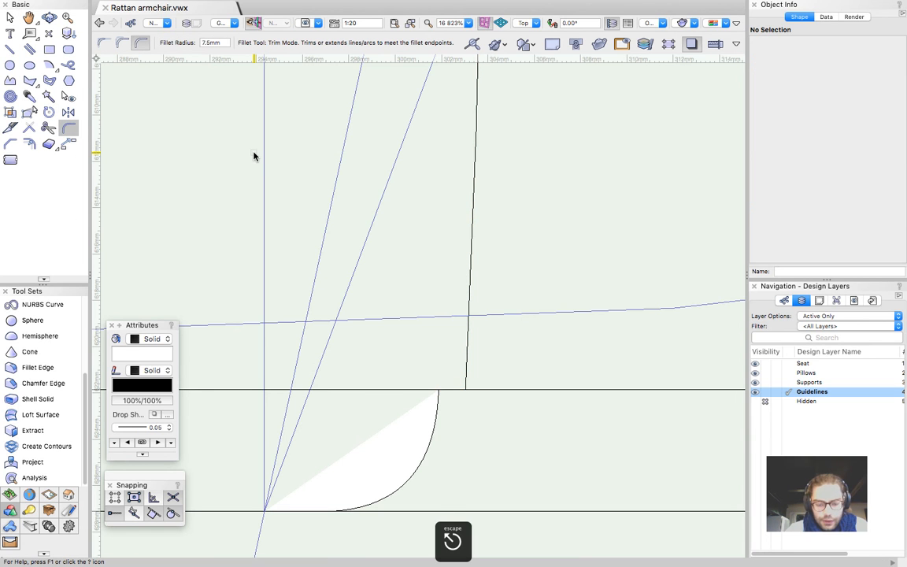
key(6)
click(465, 389)
key(Escape)
key(Escape)
Try a 0.8 mm fillet on the polyline's lower corner and undo it
click(466, 367)
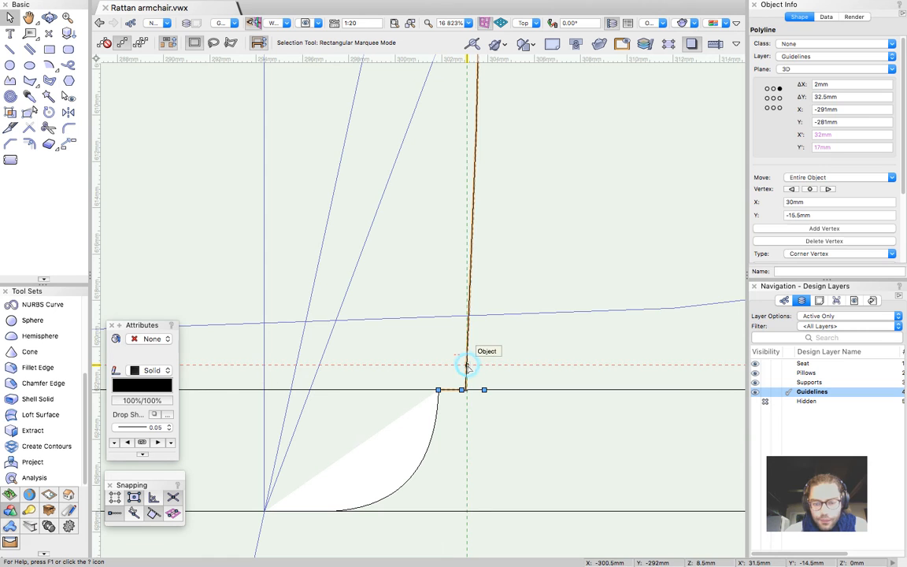
click(68, 130)
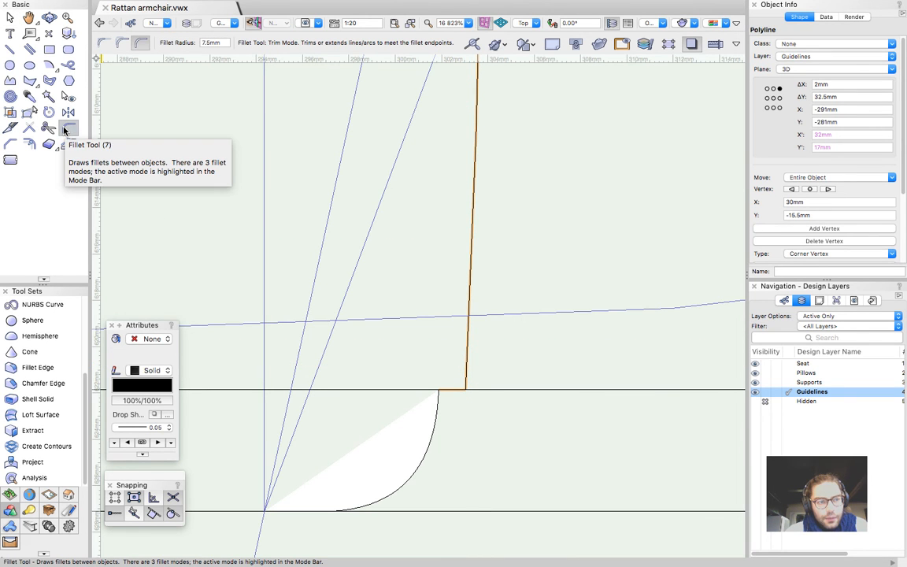
click(213, 42)
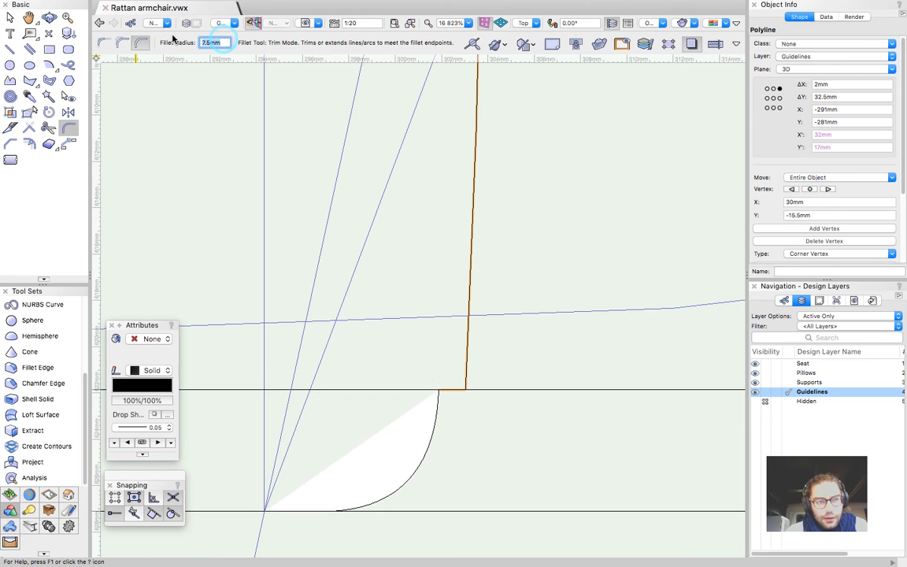
key(BackSpace)
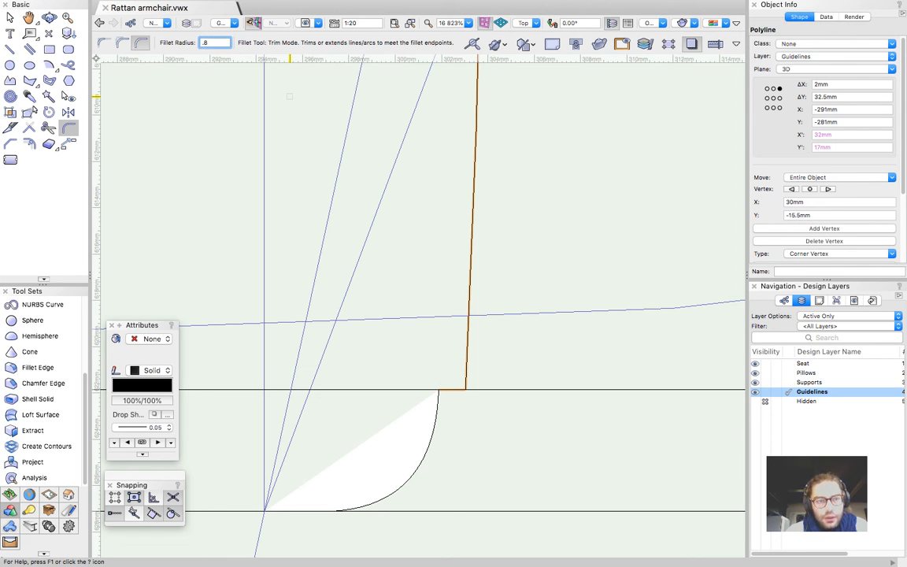
double_click(465, 357)
key(Escape)
key(Escape)
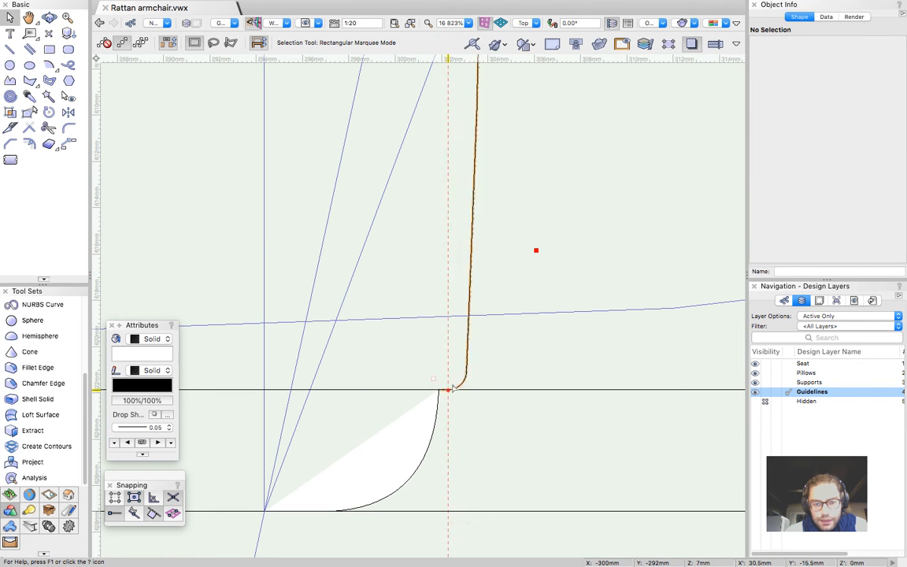
key(super+z)
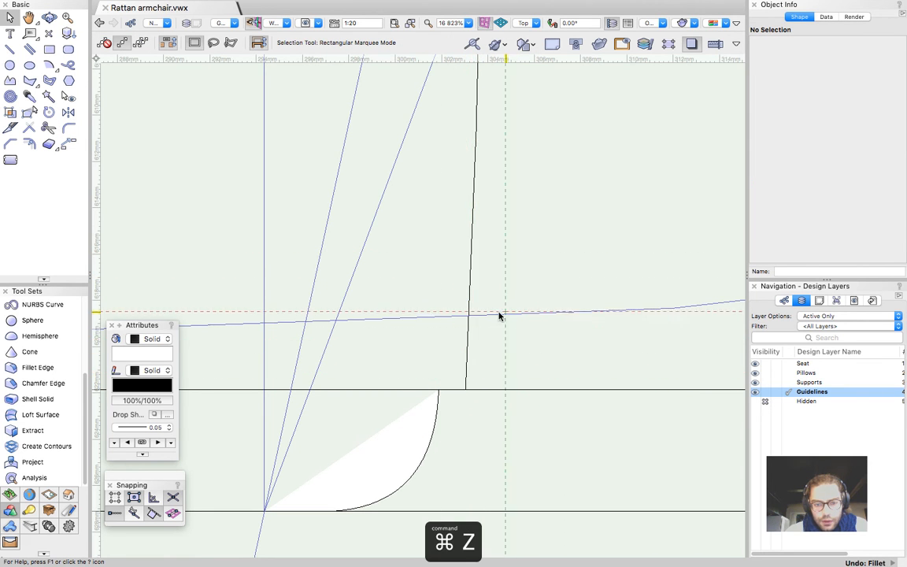
Fillet the polyline's lower corner with a radius of 1 mm and deselect it
click(466, 349)
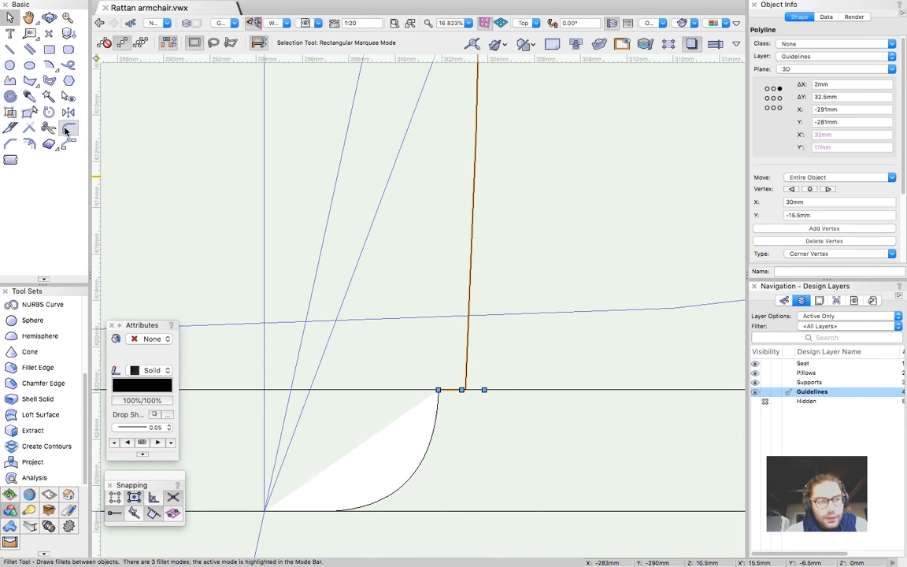
click(68, 128)
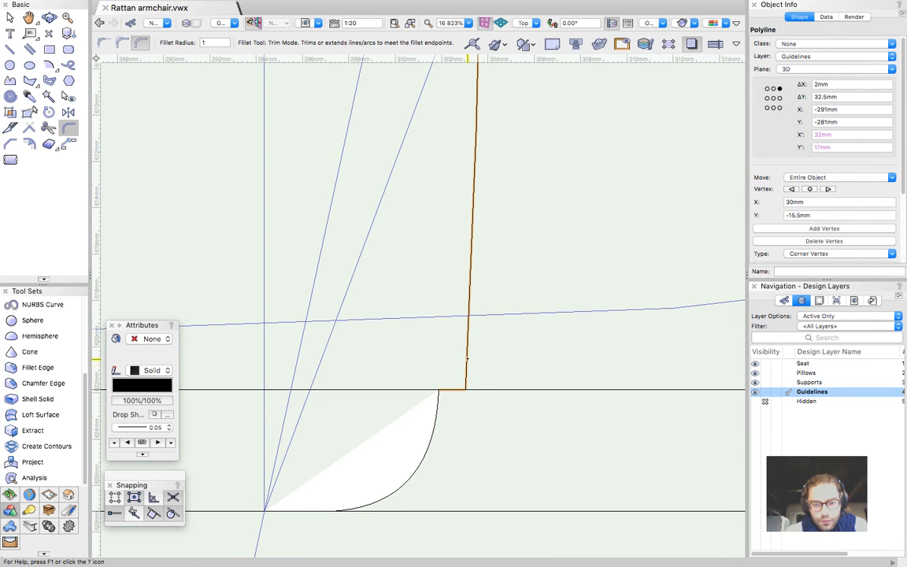
click(465, 358)
key(x)
click(504, 351)
Draw a 7.5 mm horizontal line from the filleted polyline's lower inner end to the vertical guideline
scroll(504, 351, down, 6)
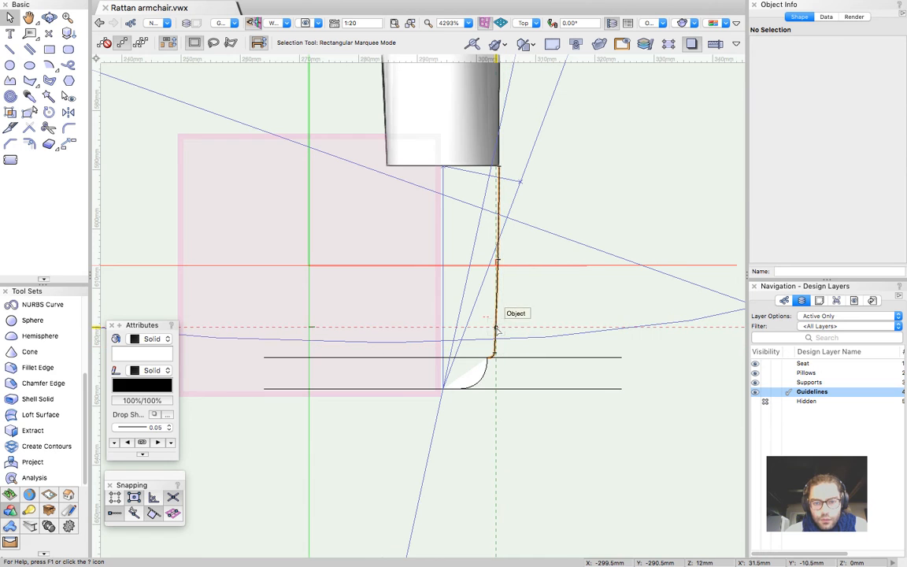
click(496, 329)
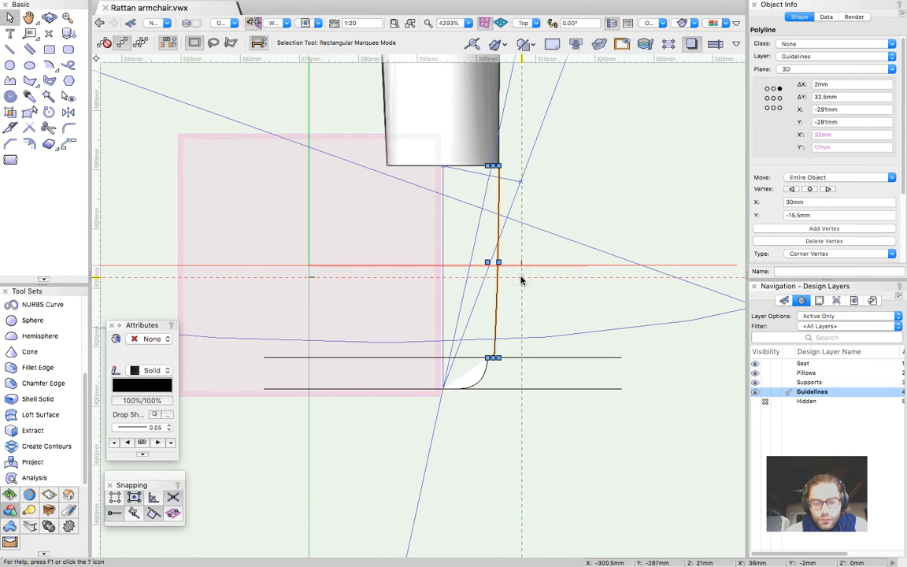
scroll(520, 278, up, 1)
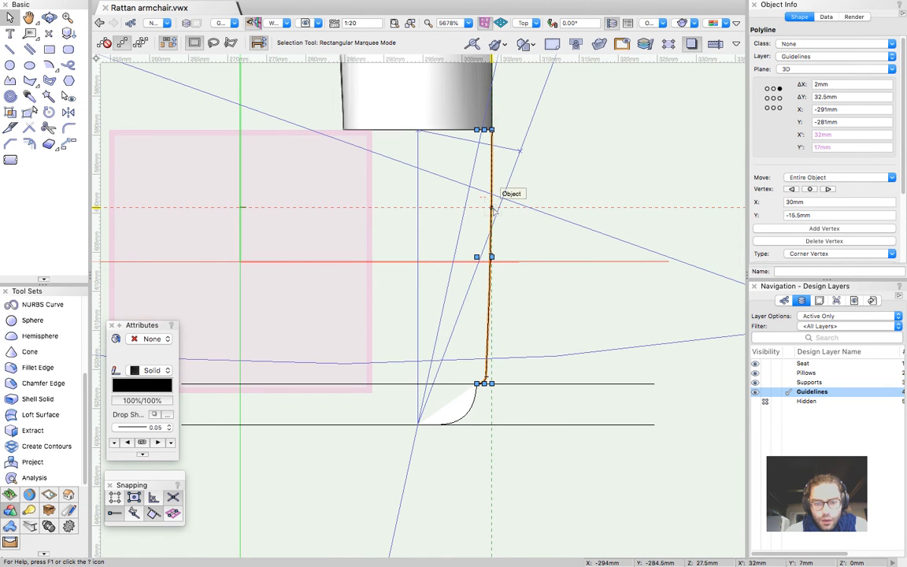
key(2)
click(475, 384)
key(Escape)
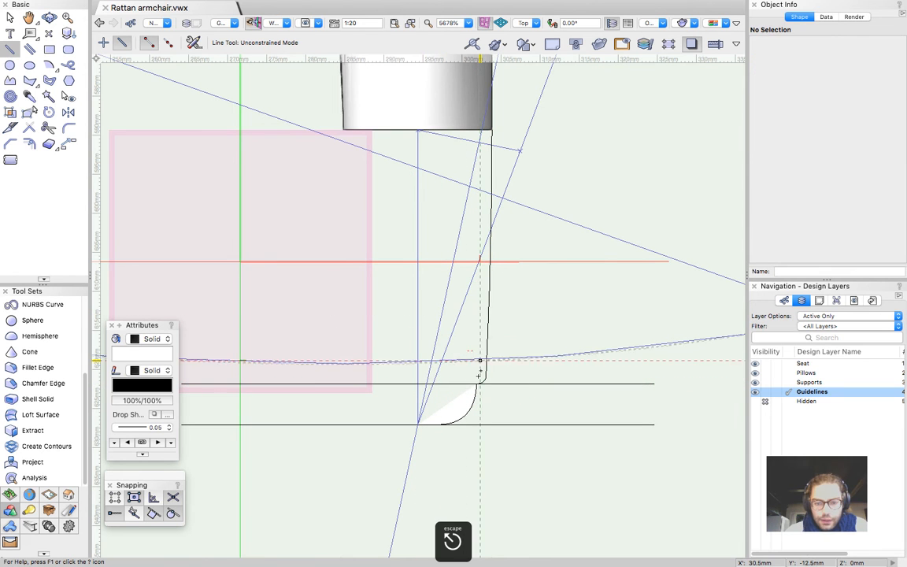
click(478, 384)
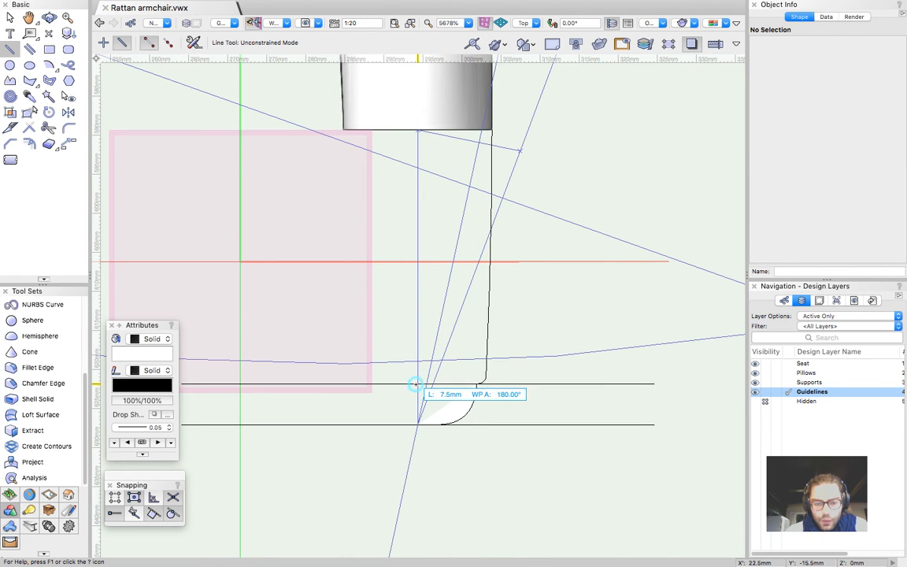
click(417, 383)
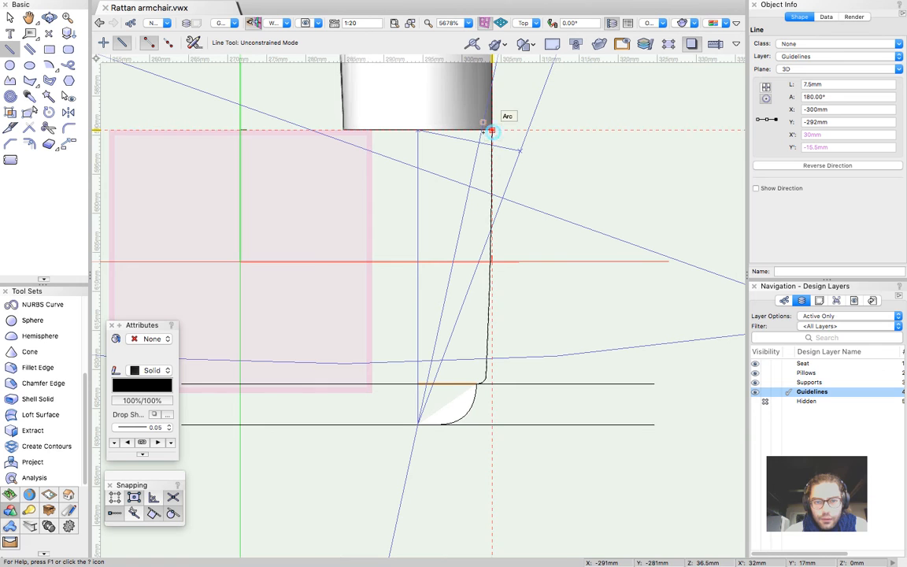
Draw a 9.5 mm line along the leg's lower edge from the arc's upper end to the vertical guideline
click(490, 130)
click(417, 131)
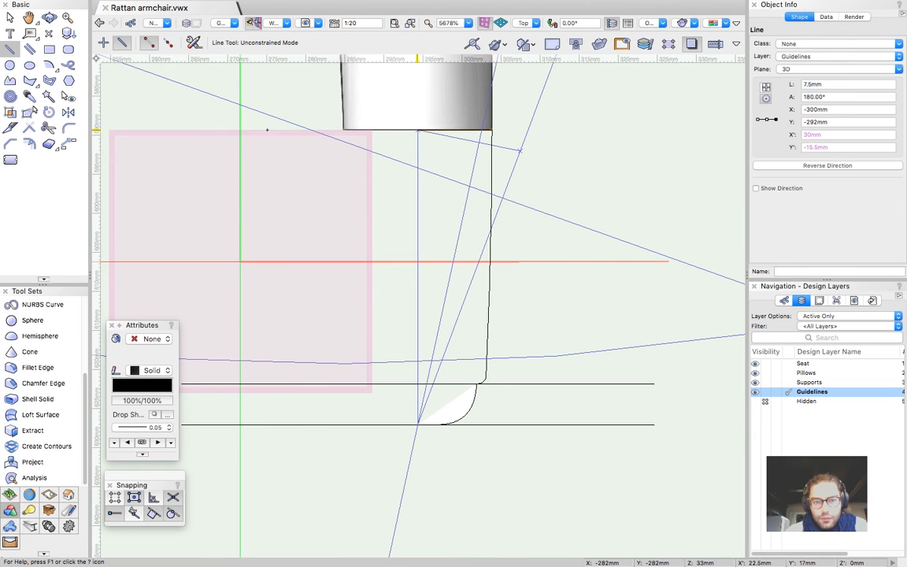
key(x)
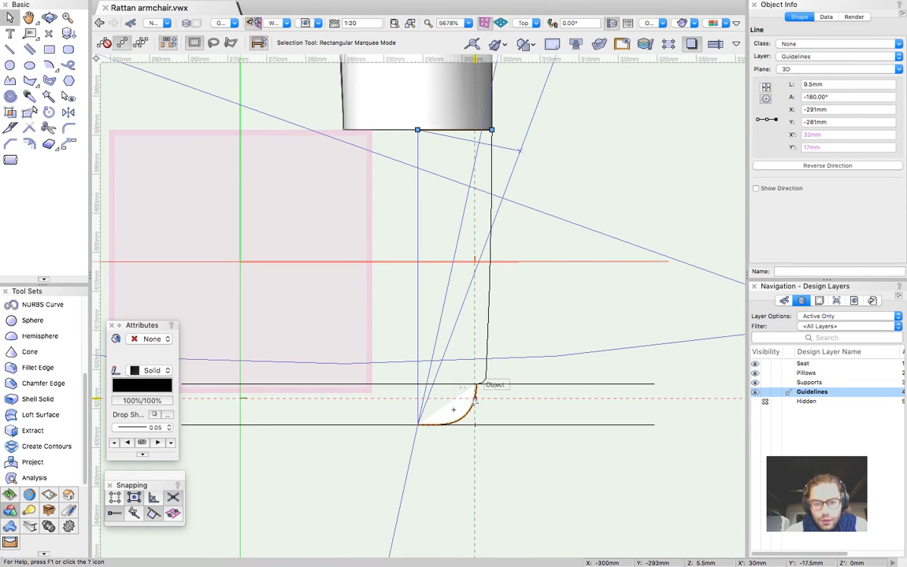
Copy the 7.5 mm lower line and add the filleted polyline to the selection
key(super+c)
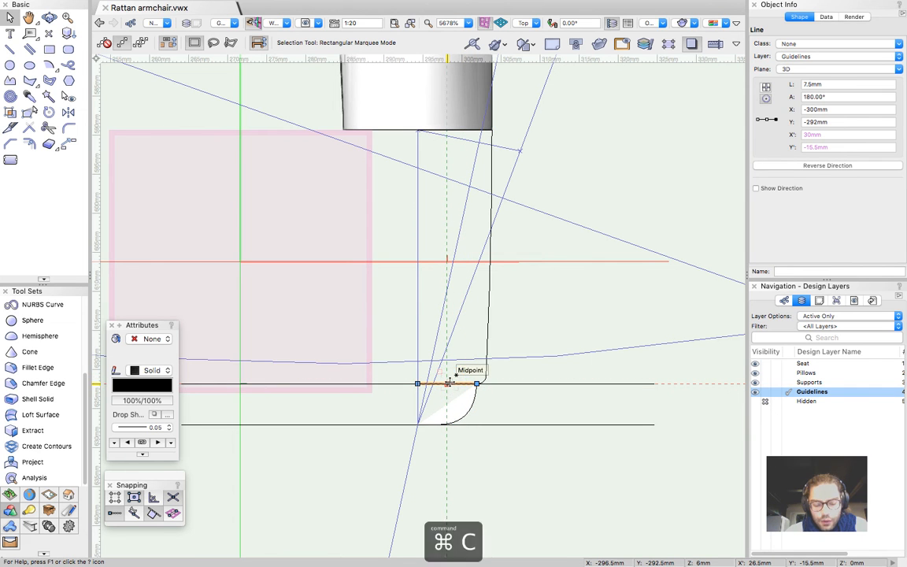
shift+click(487, 331)
drag(506, 115, 421, 134)
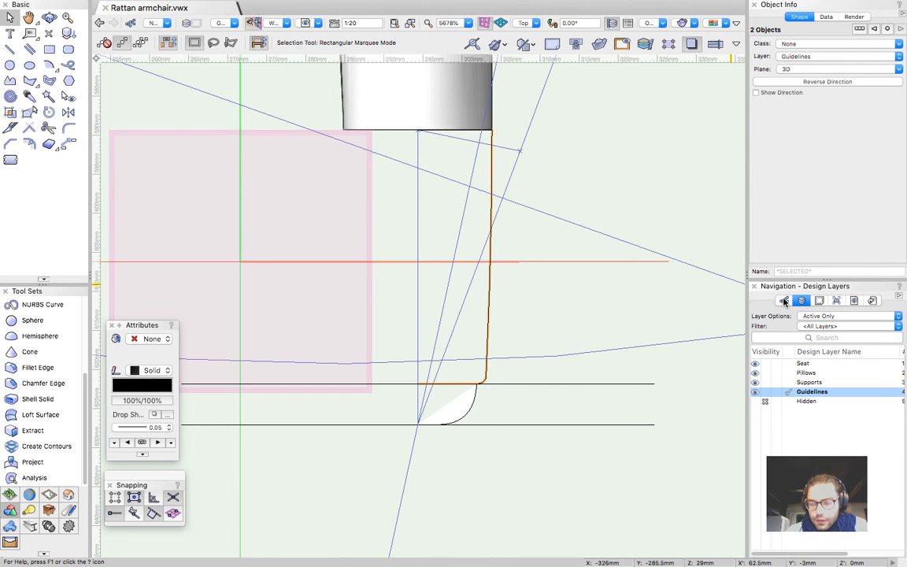
Set the class options to Active Only so that the blue guidelines are hidden
click(784, 300)
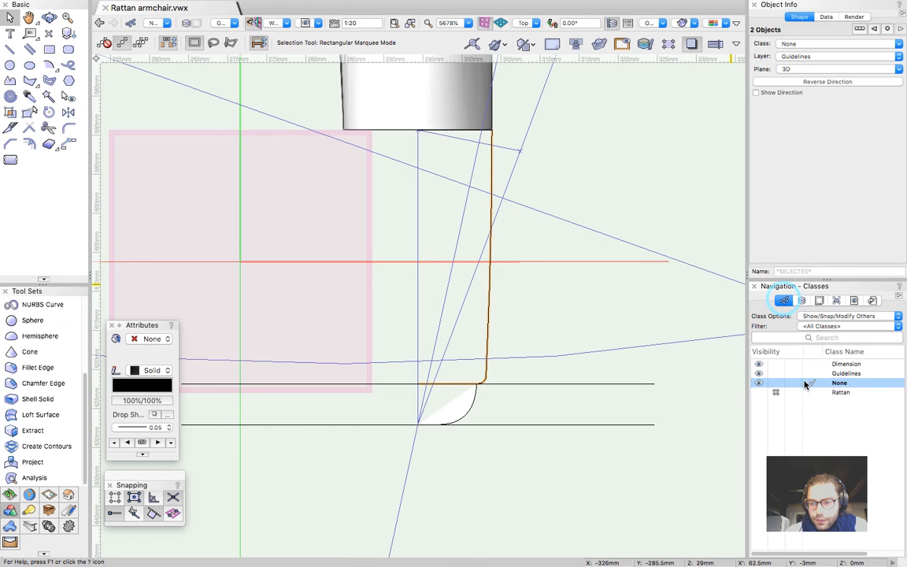
click(837, 315)
click(780, 249)
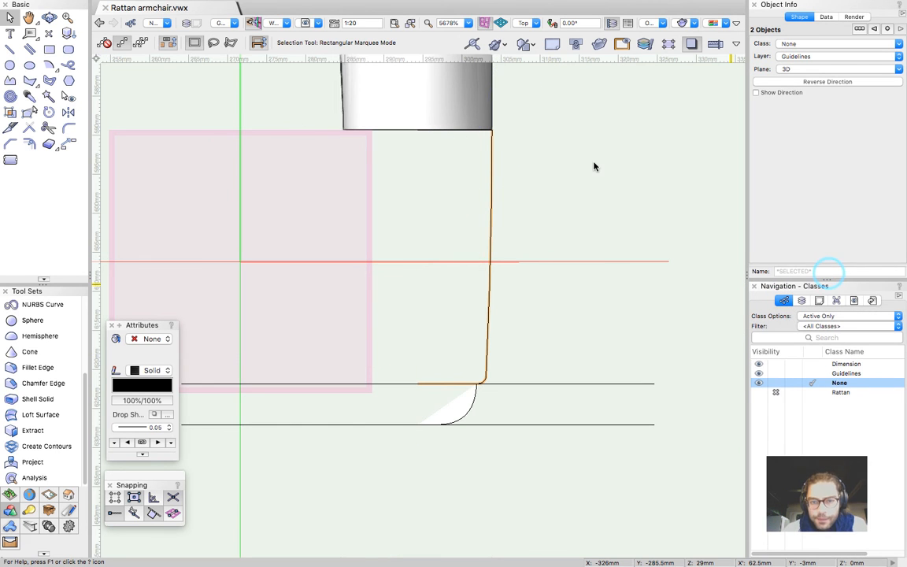
Add the line along the leg's lower edge to the selection and compose the three objects into one polyline
shift+drag(530, 106, 380, 152)
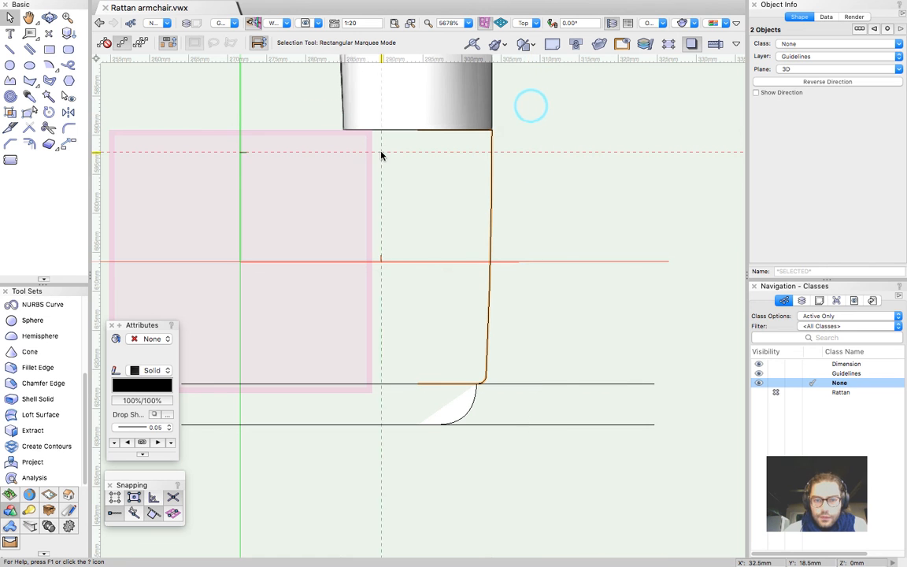
right_click(491, 155)
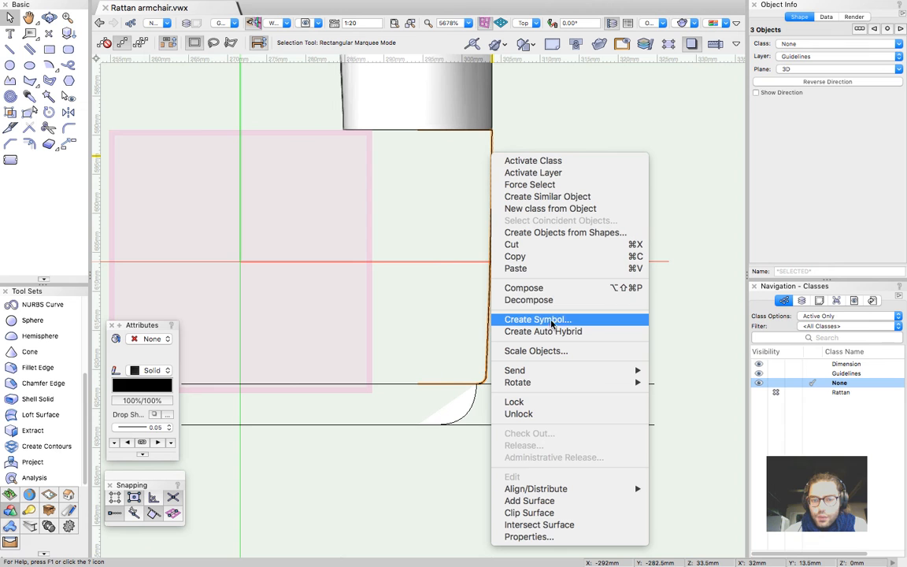
click(526, 288)
click(573, 185)
click(564, 348)
Delete the two long horizontal construction lines below the leg
drag(578, 307, 506, 496)
alt+drag(584, 335, 525, 490)
key(Delete)
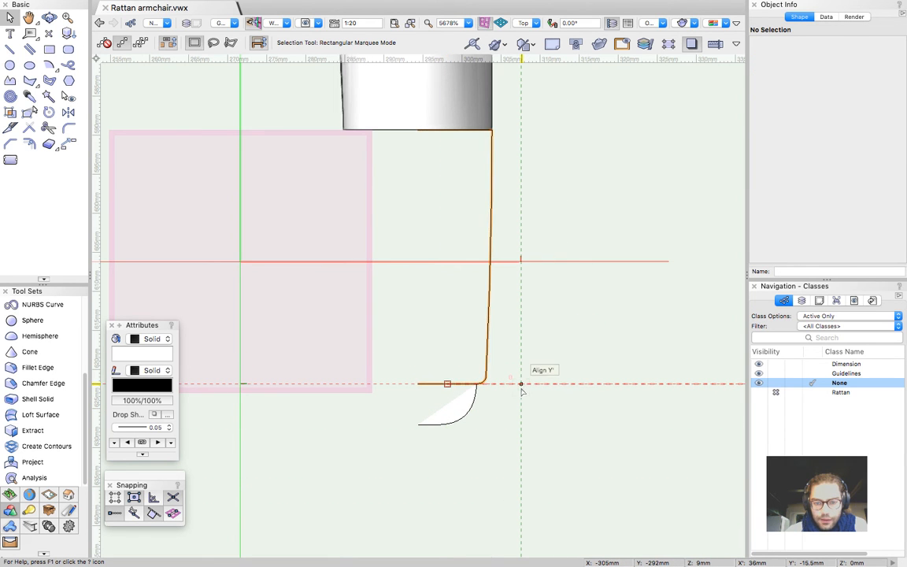
Paste the copied 7.5 mm line in place and compose it with the rounded base curve into one profile
key(alt+super+v)
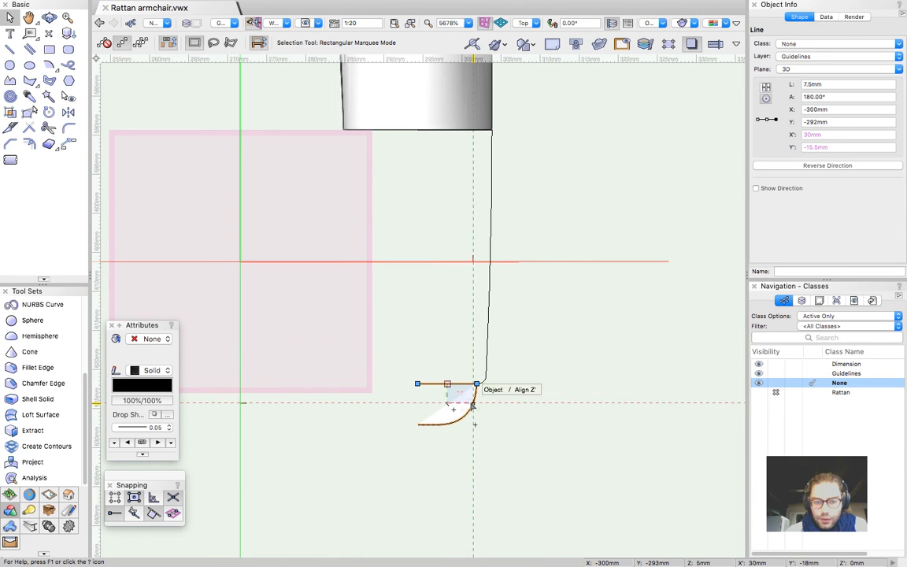
shift+click(472, 403)
right_click(472, 402)
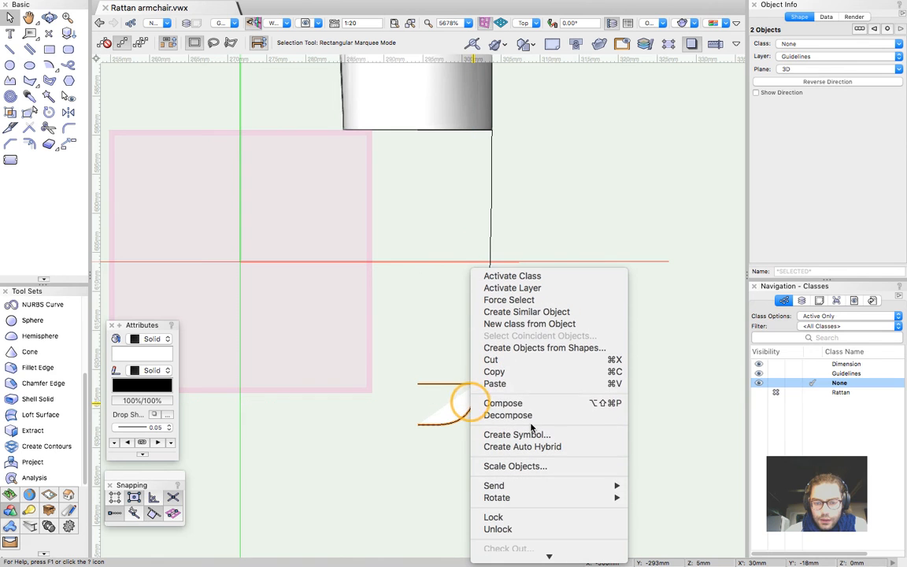
click(527, 406)
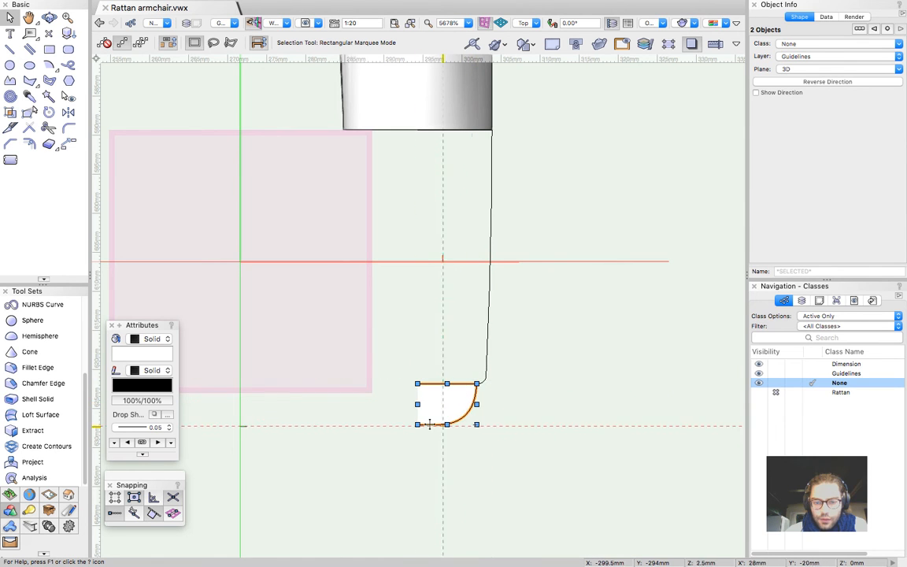
click(535, 371)
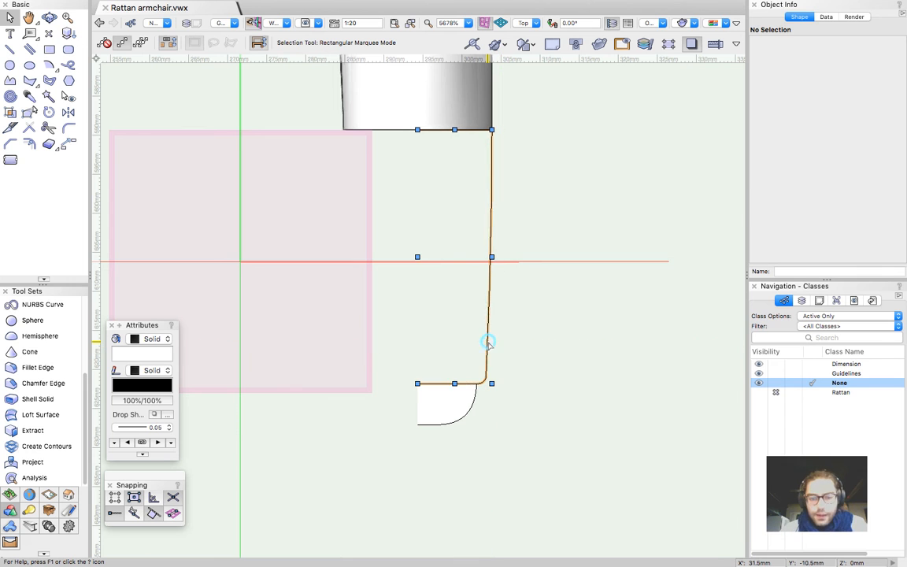
Give the upper composed foot profile a solid fill and deselect it
click(488, 343)
click(144, 339)
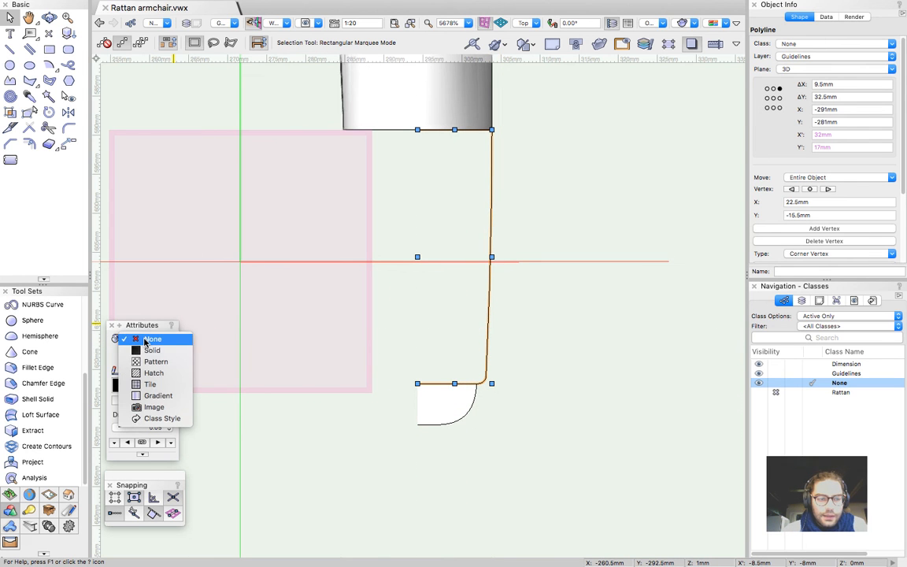
click(138, 351)
click(548, 156)
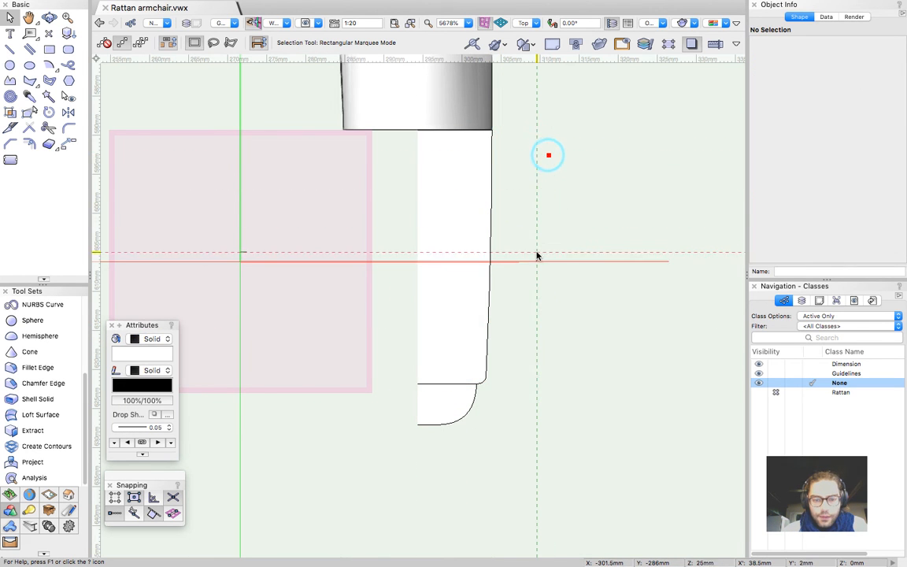
Sweep the upper foot profile through 360° with a height of 32.5 mm and a radius of 9.5 mm
scroll(536, 255, down, 3)
super+middle_drag(597, 207, 595, 206)
drag(596, 205, 460, 98)
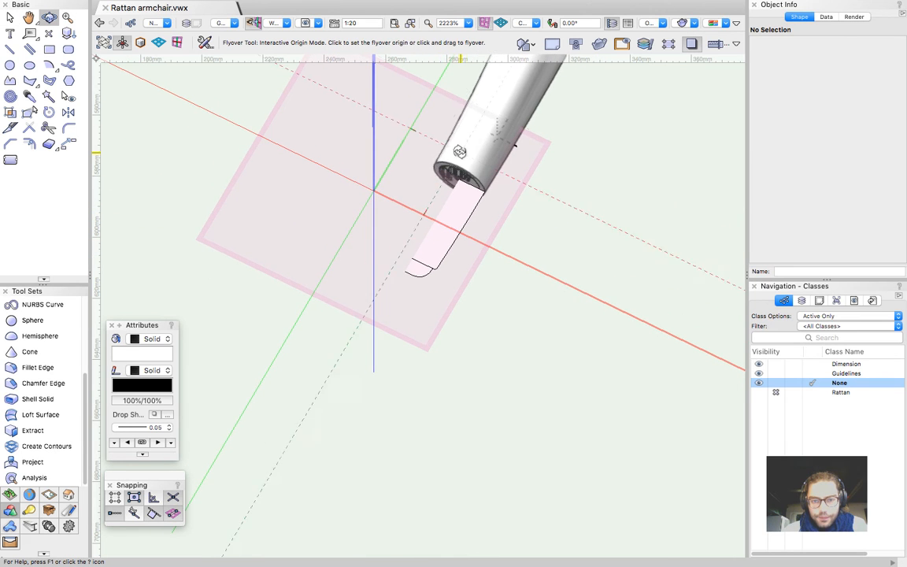
key(x)
click(448, 217)
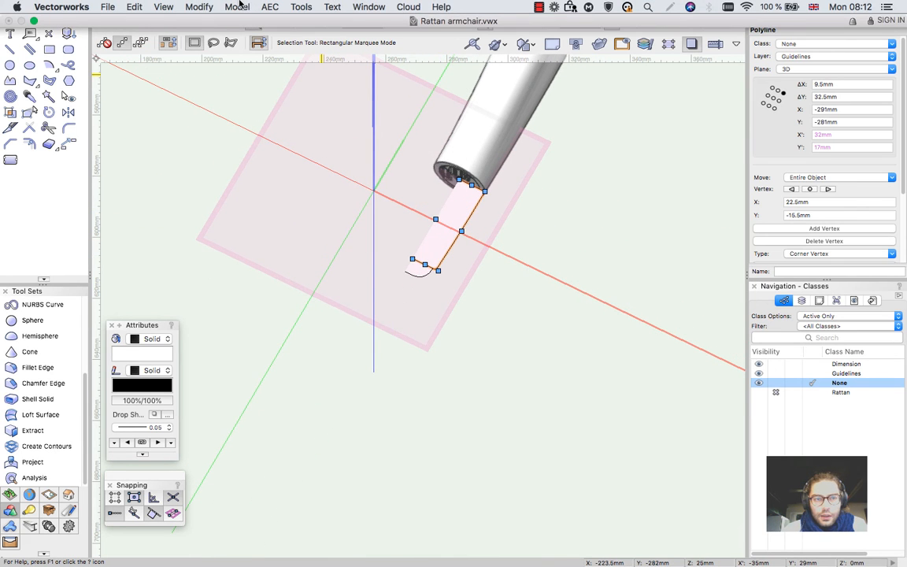
click(237, 7)
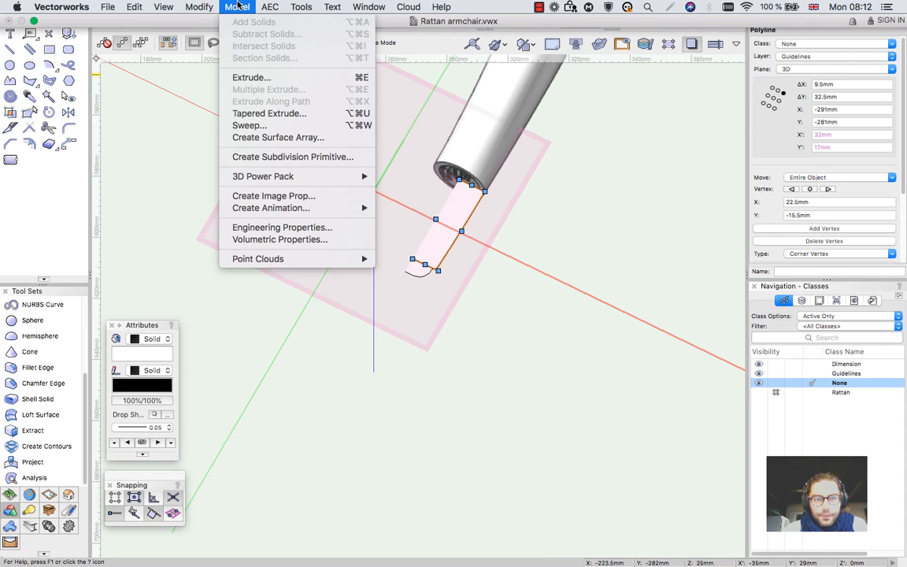
click(251, 126)
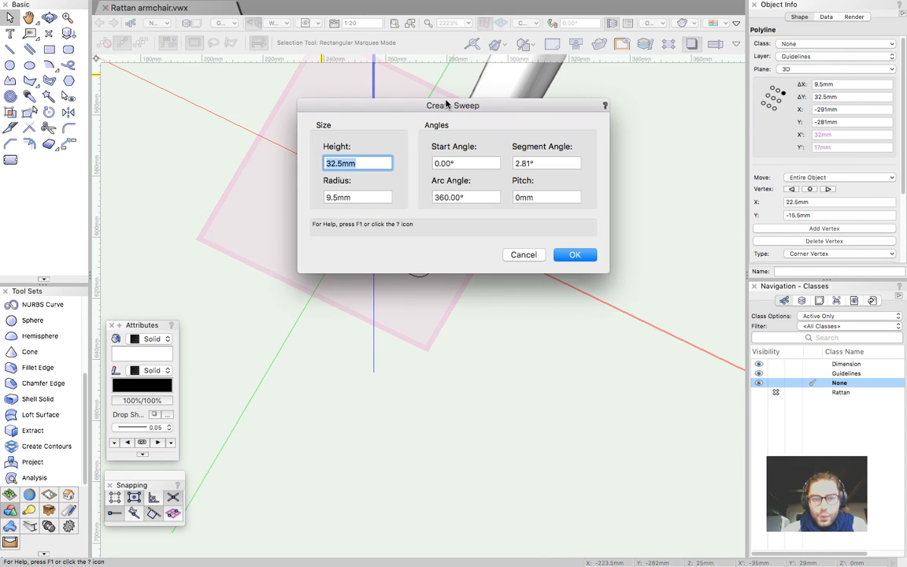
click(574, 255)
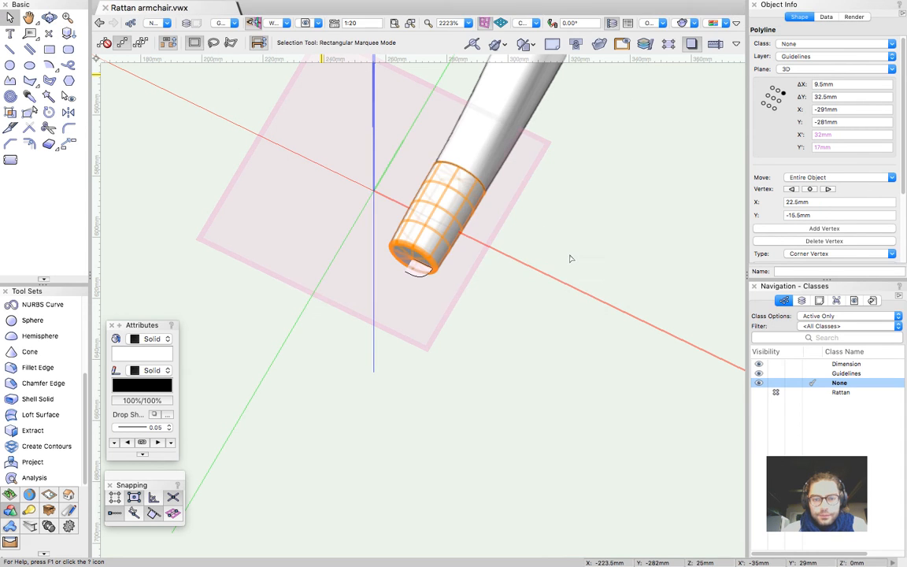
scroll(435, 226, up, 2)
scroll(434, 225, up, 2)
click(567, 195)
Sweep the rounded base profile through 360° with a height of 5.5 mm and a radius of 7.5 mm
click(391, 315)
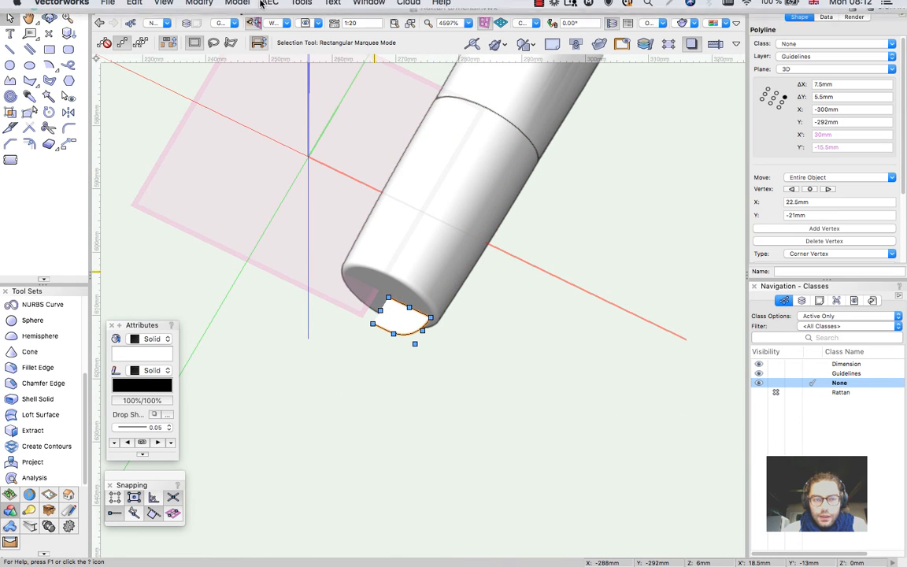
click(238, 7)
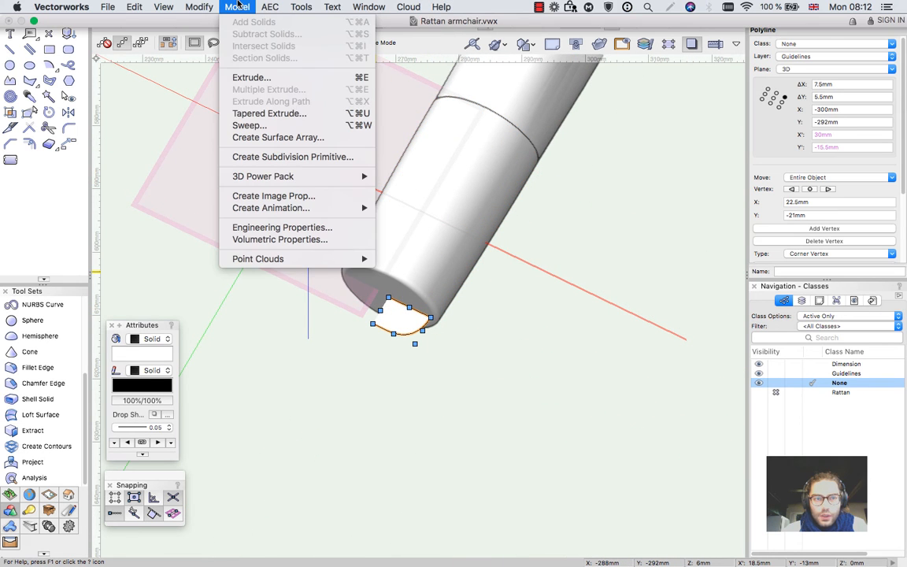
click(257, 126)
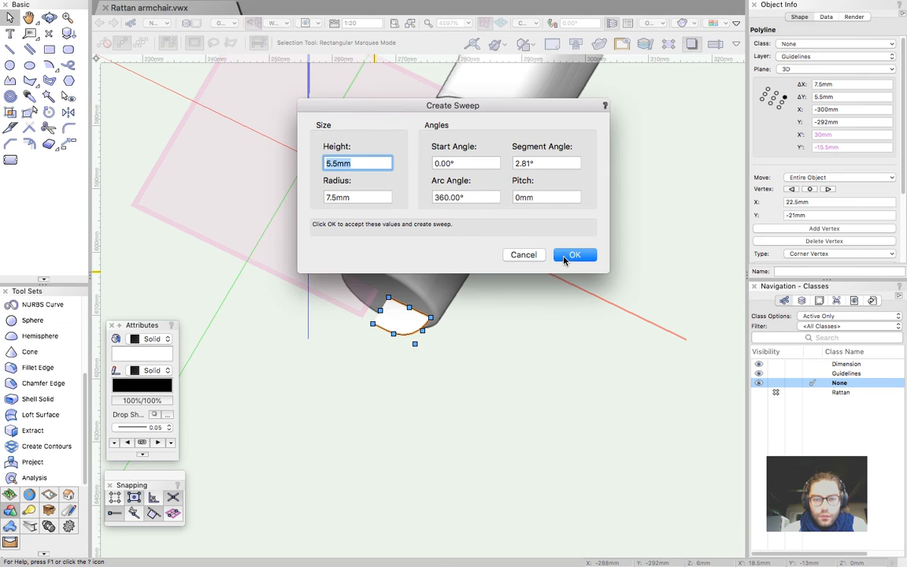
key(Return)
scroll(443, 394, down, 5)
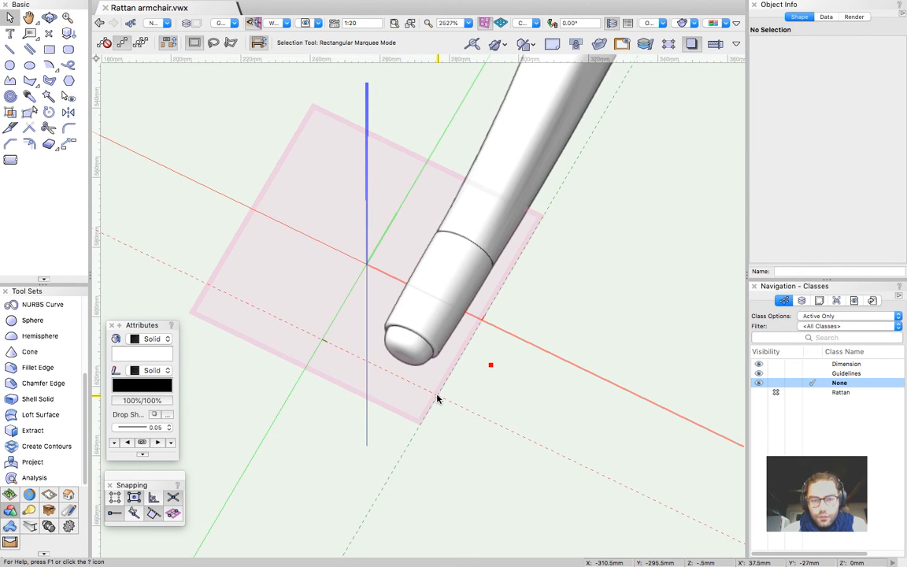
scroll(473, 358, down, 4)
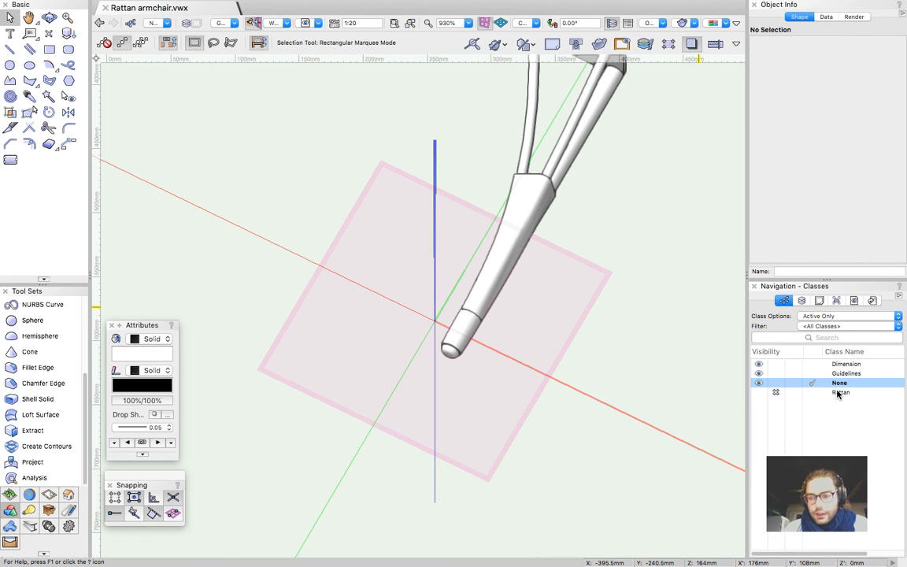
Create a new class named Steel with its properties opened for editing after creation
right_click(821, 413)
click(799, 411)
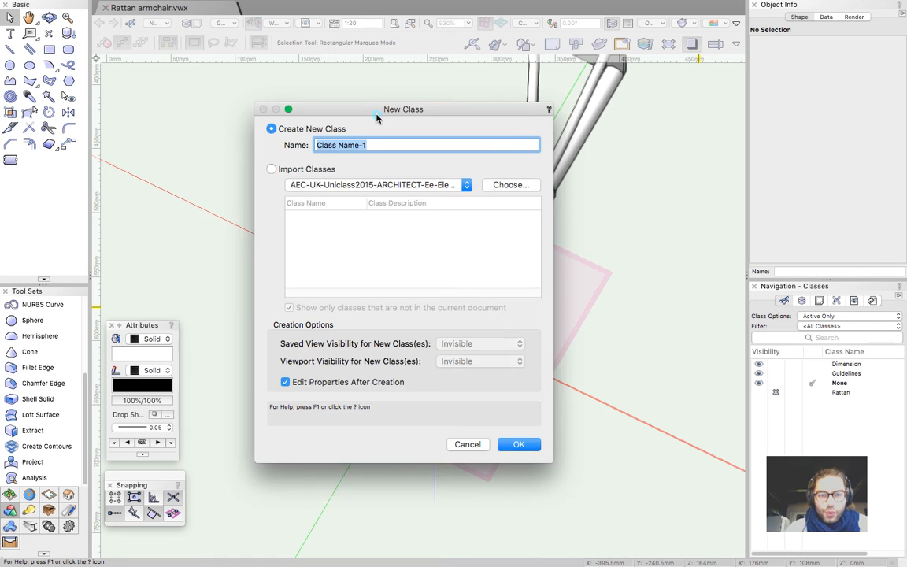
drag(378, 115, 261, 118)
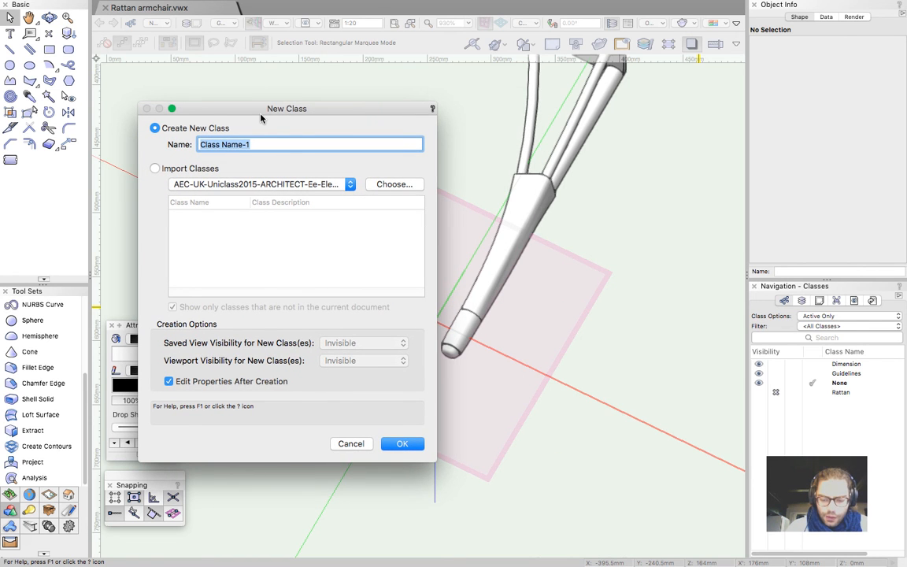
text(Me)
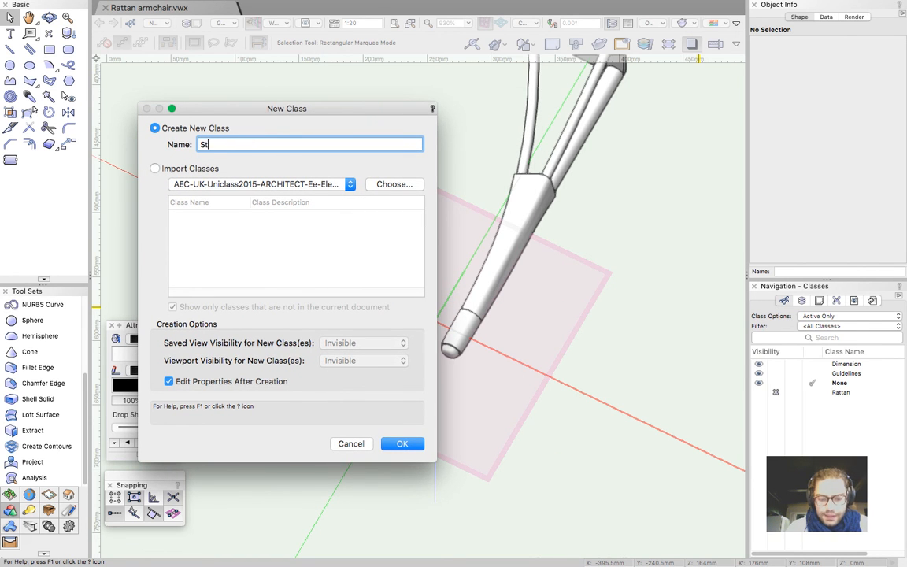
key(Return)
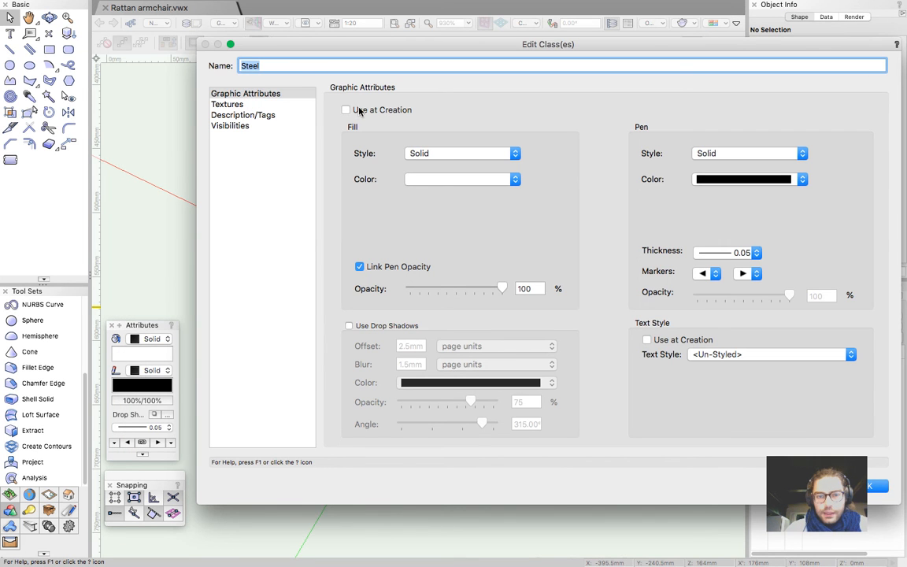
Enable Use at Creation for the Steel class's graphic attributes and give it a light grey solid fill
click(430, 184)
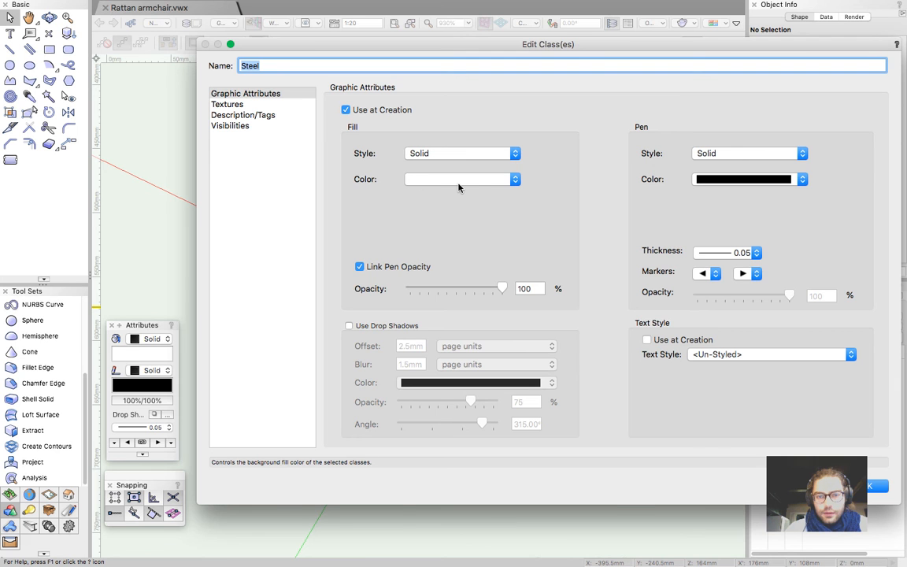
click(476, 181)
click(425, 257)
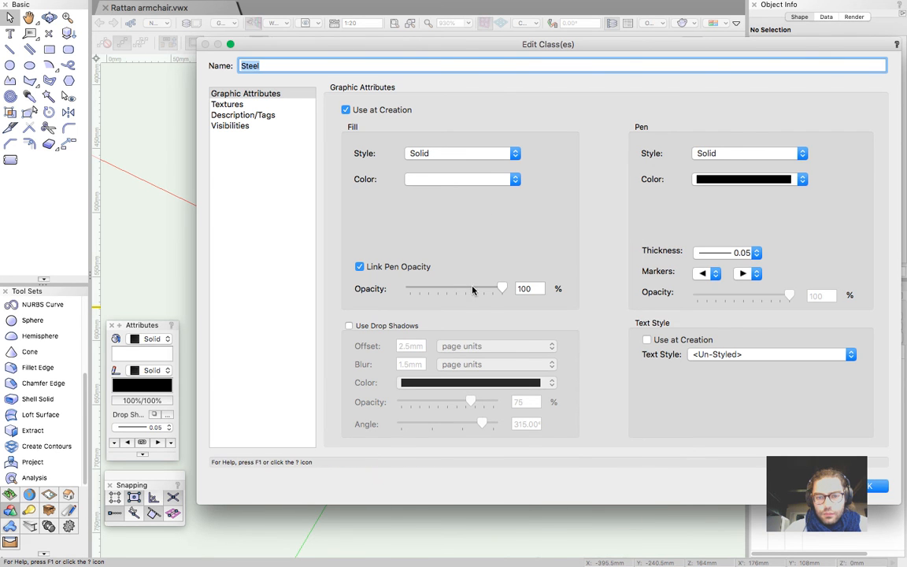
click(503, 180)
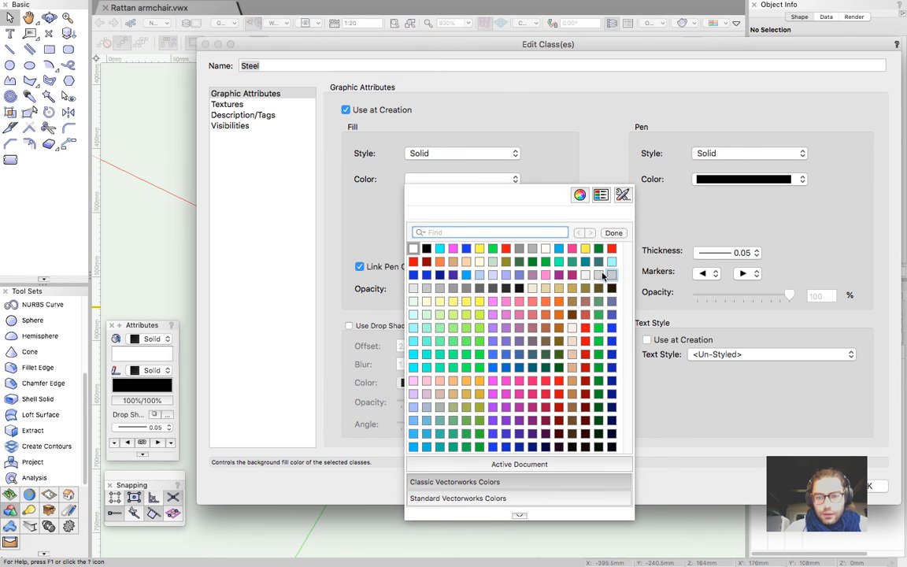
click(428, 291)
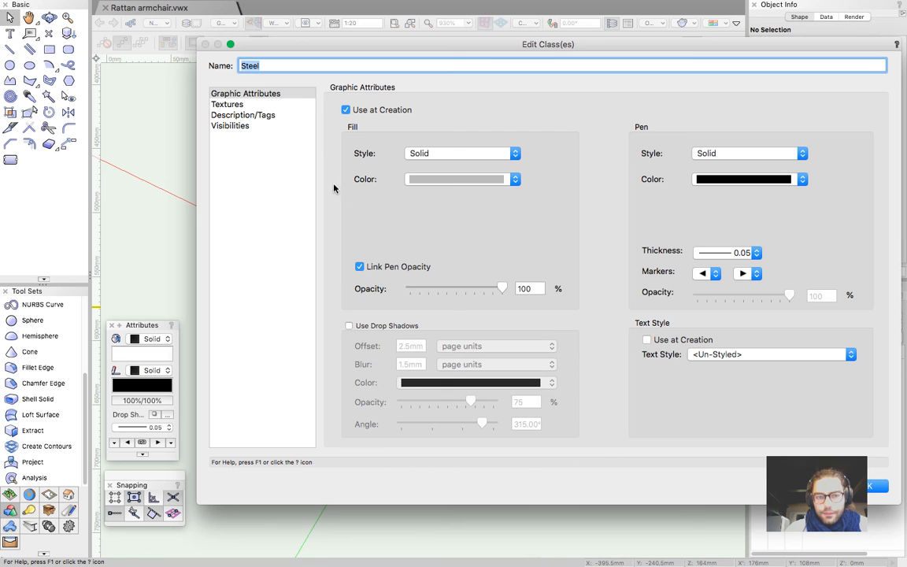
click(283, 107)
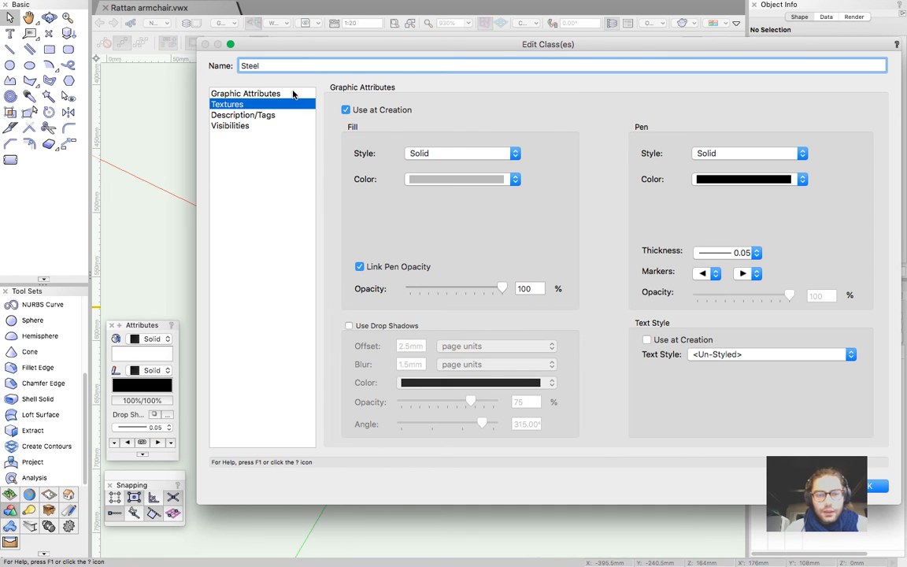
click(293, 94)
click(873, 486)
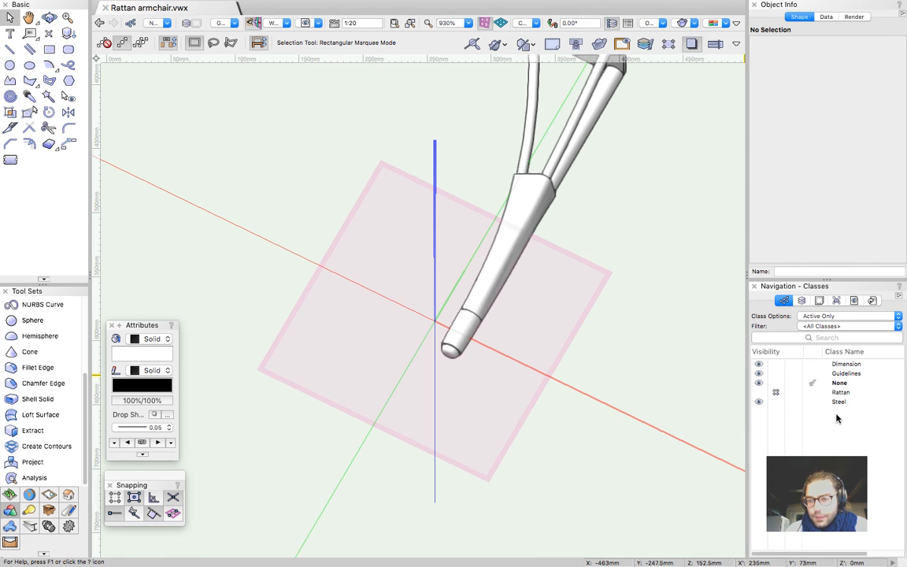
Create a new class named Rubber with its properties opened for editing after creation
right_click(836, 418)
click(814, 414)
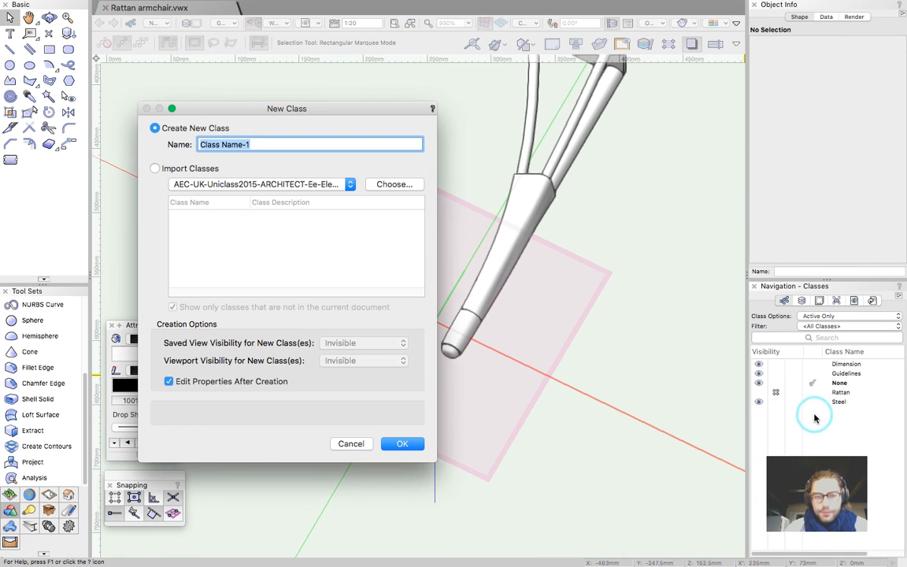
text(Rubber)
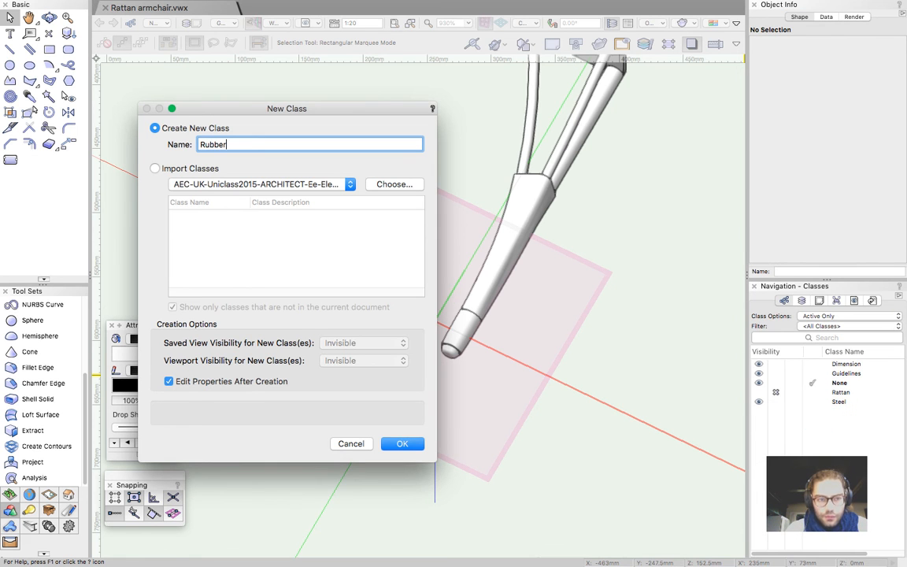
key(Return)
Enable Use at Creation for the Rubber class's graphic attributes and give it a dark grey solid fill
click(385, 110)
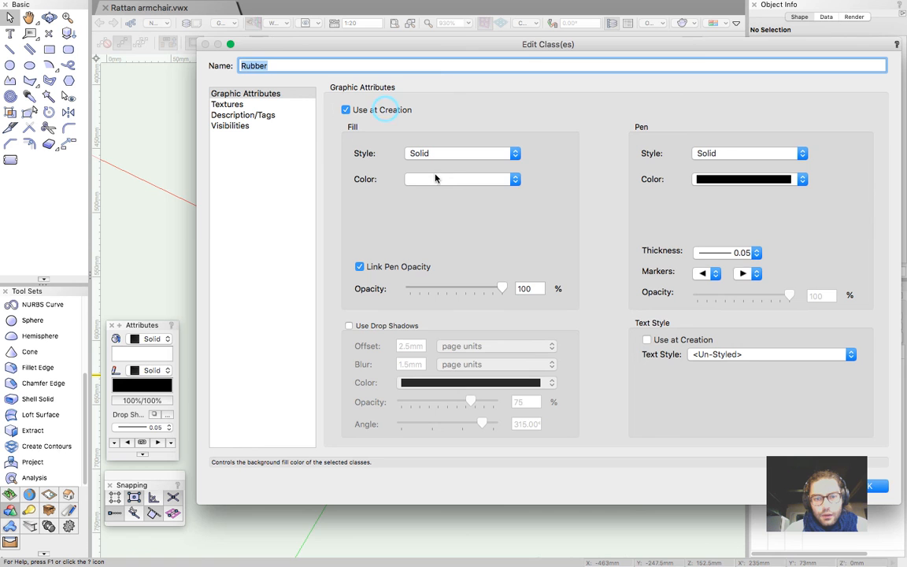
click(430, 180)
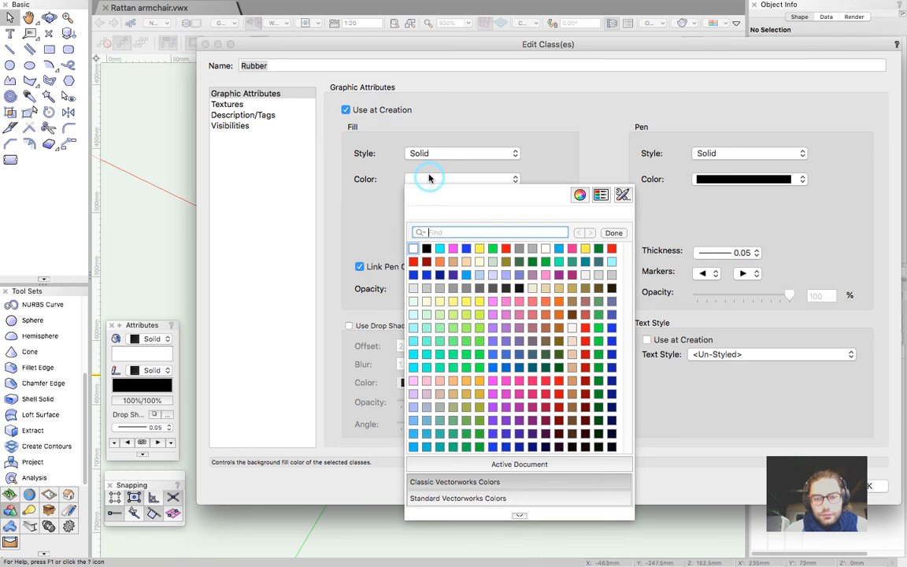
click(493, 289)
click(878, 485)
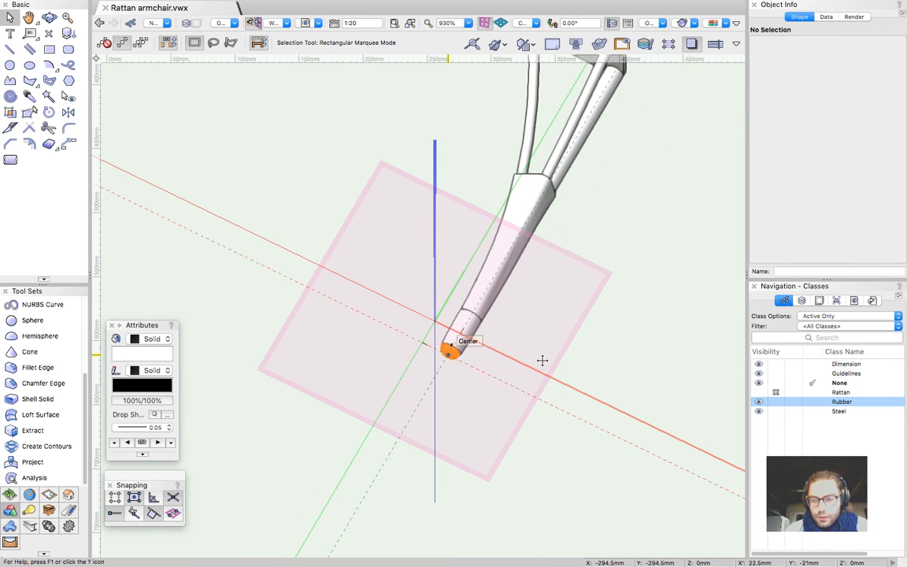
Assign the rounded base sweep of the foot to the Rubber class, using that class's graphic attributes
click(449, 351)
right_click(842, 403)
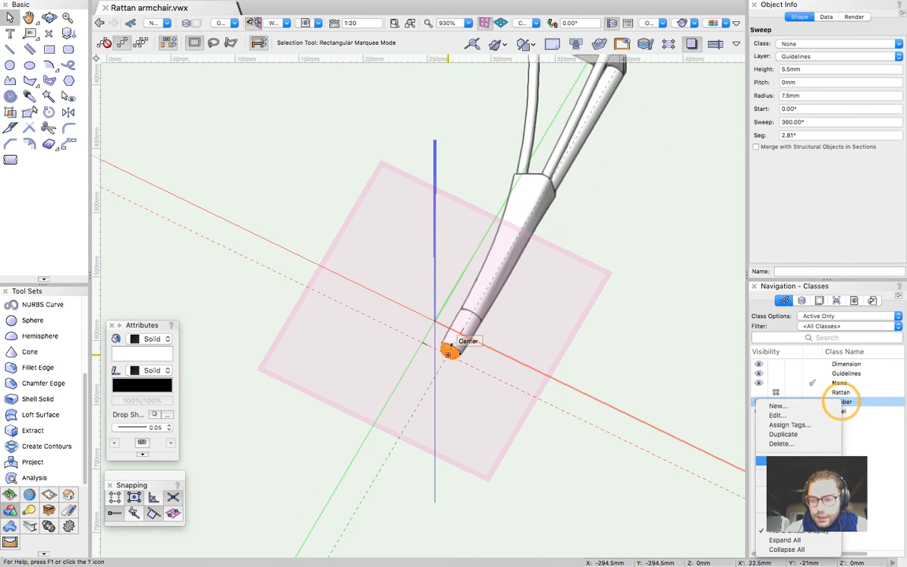
click(727, 439)
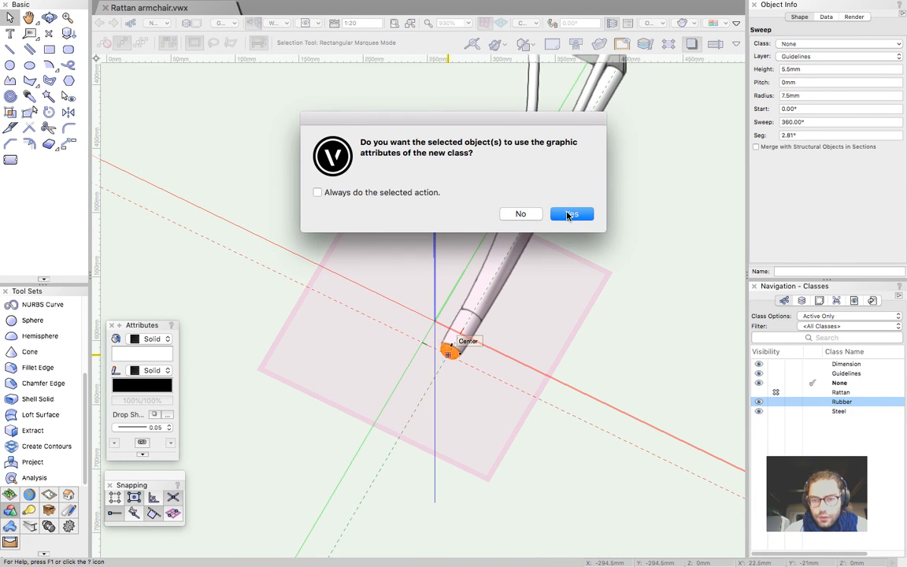
click(571, 214)
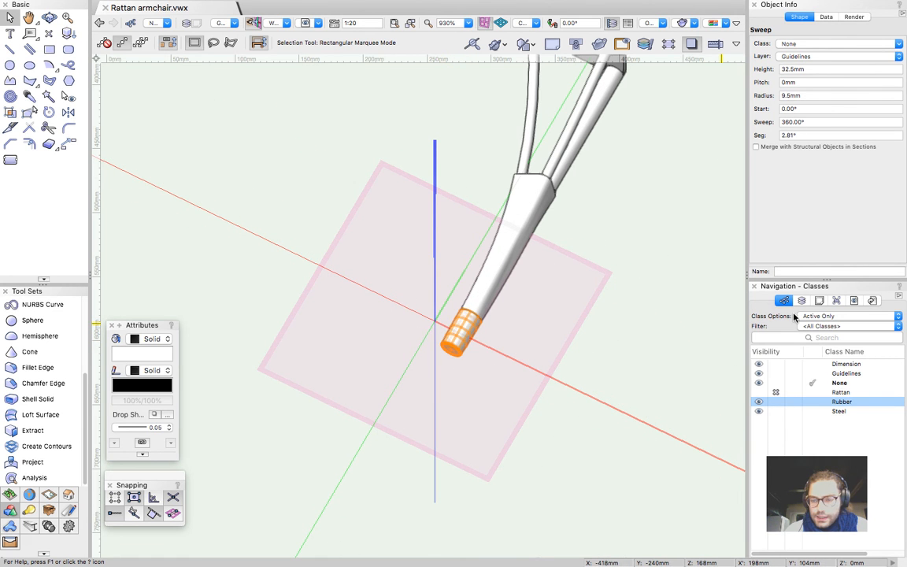
Set the class options to Show/Snap Others and assign the upper foot sweep to the Steel class with its graphic attributes
click(838, 320)
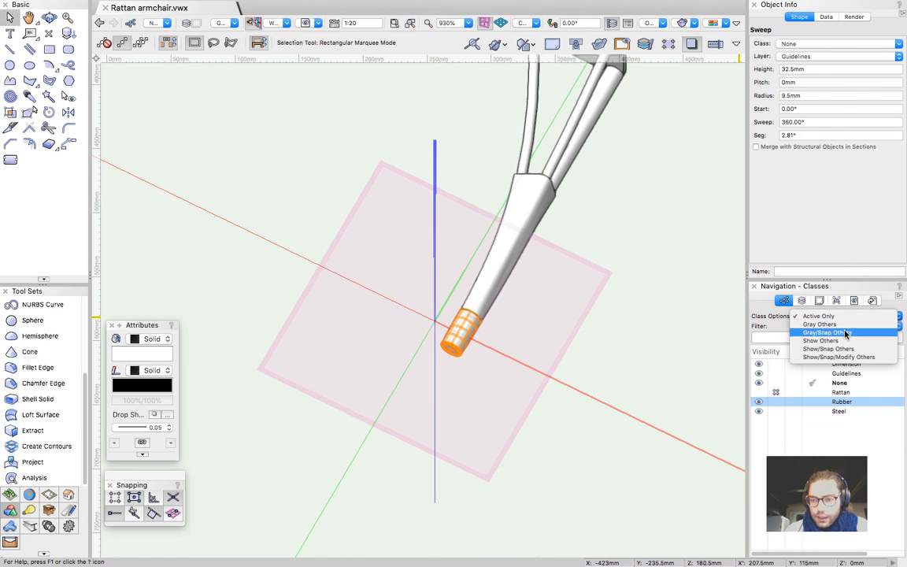
click(841, 350)
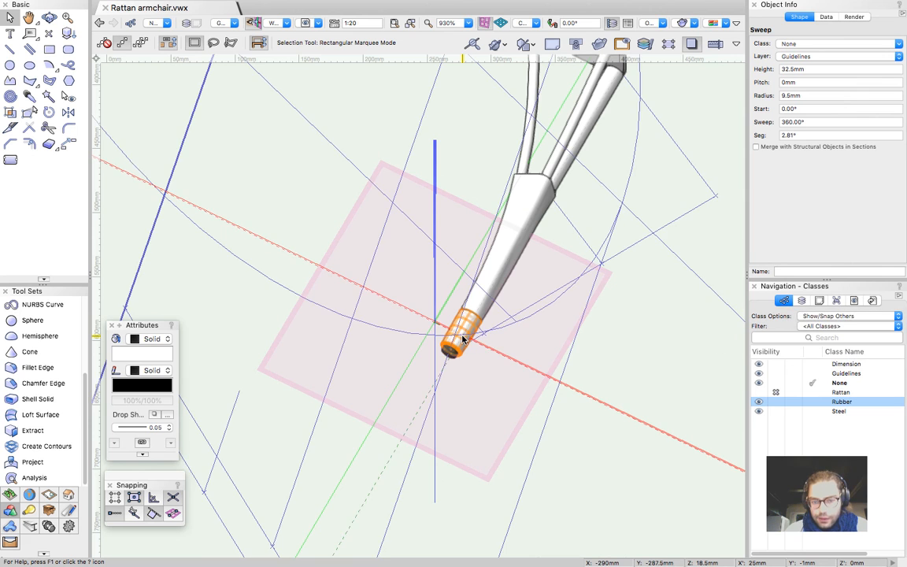
scroll(462, 339, up, 5)
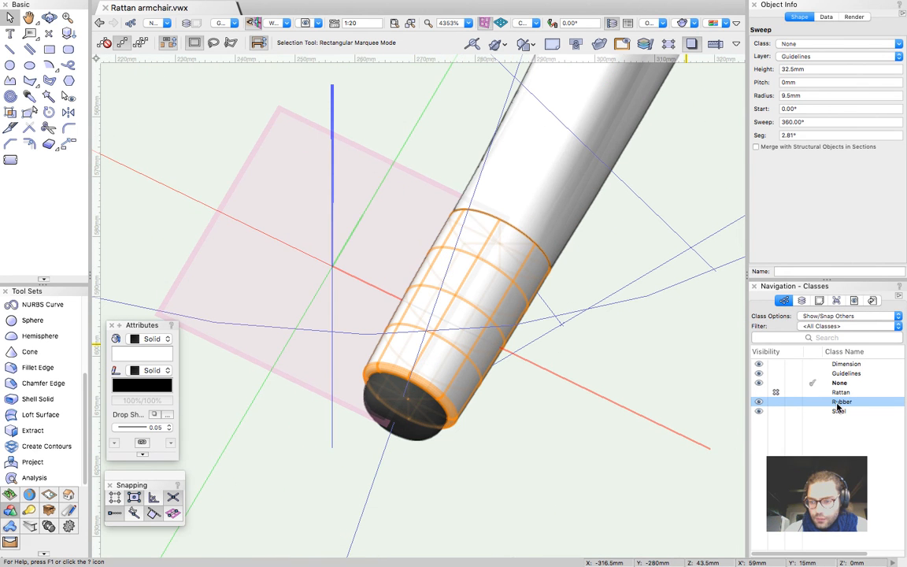
right_click(837, 416)
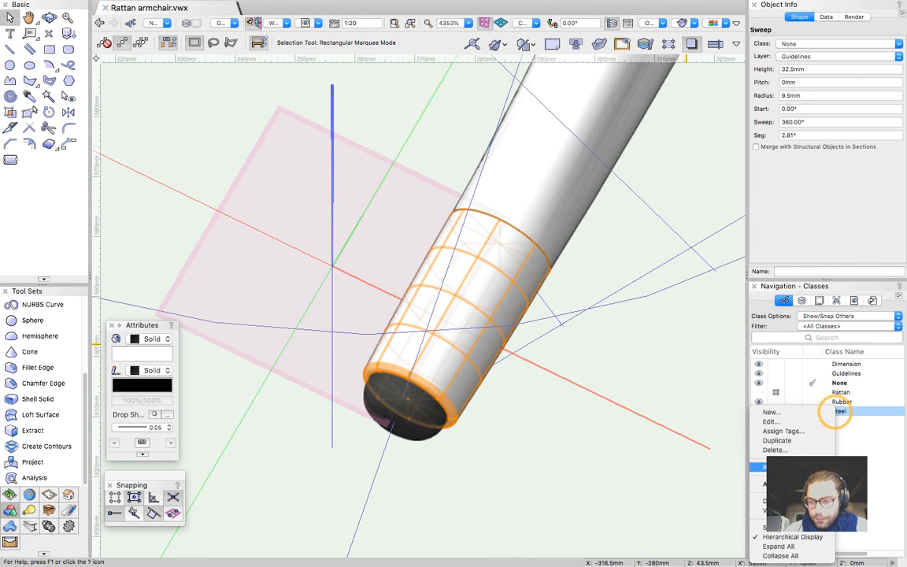
click(835, 418)
click(570, 214)
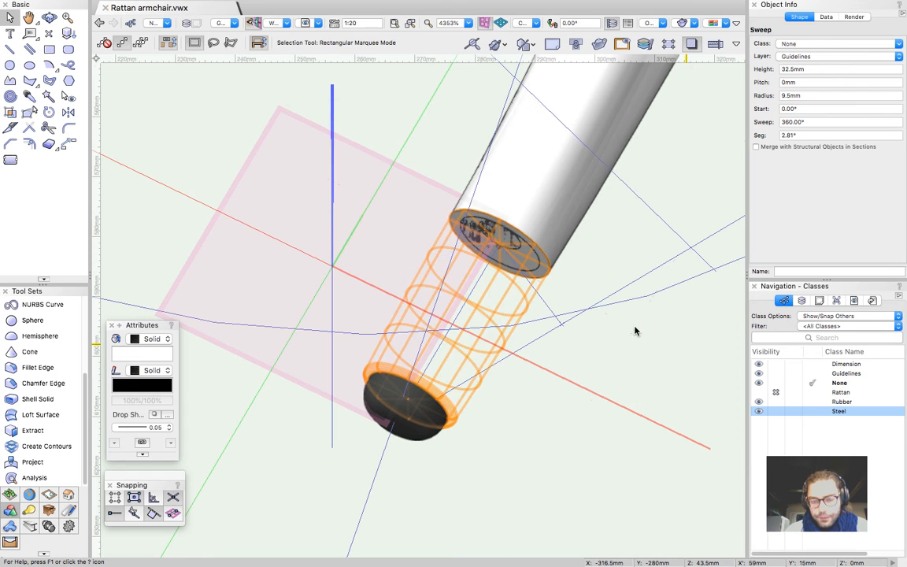
click(668, 366)
Assign the tapered leg body, the three rods and the triangular top plate to the Rattan class with its graphic attributes
scroll(401, 426, down, 5)
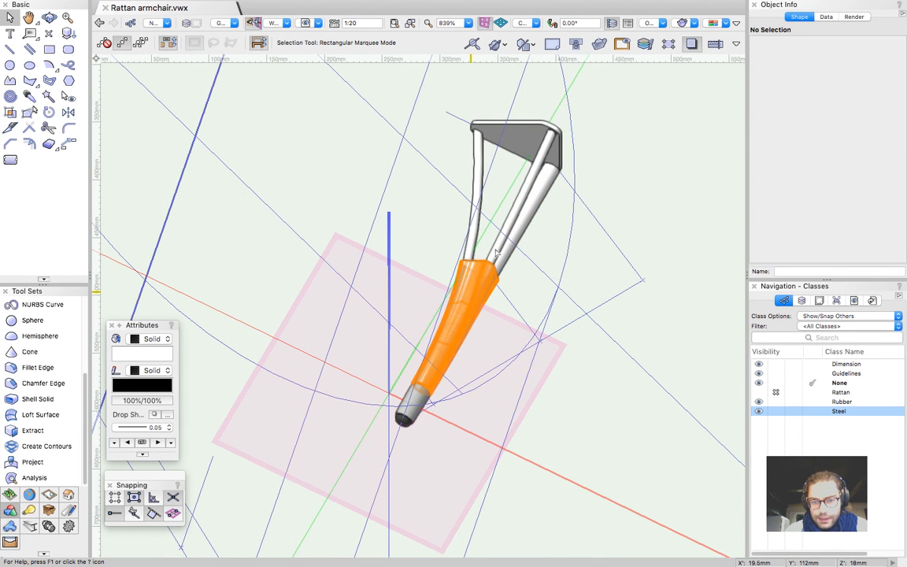
click(470, 238)
shift+click(473, 238)
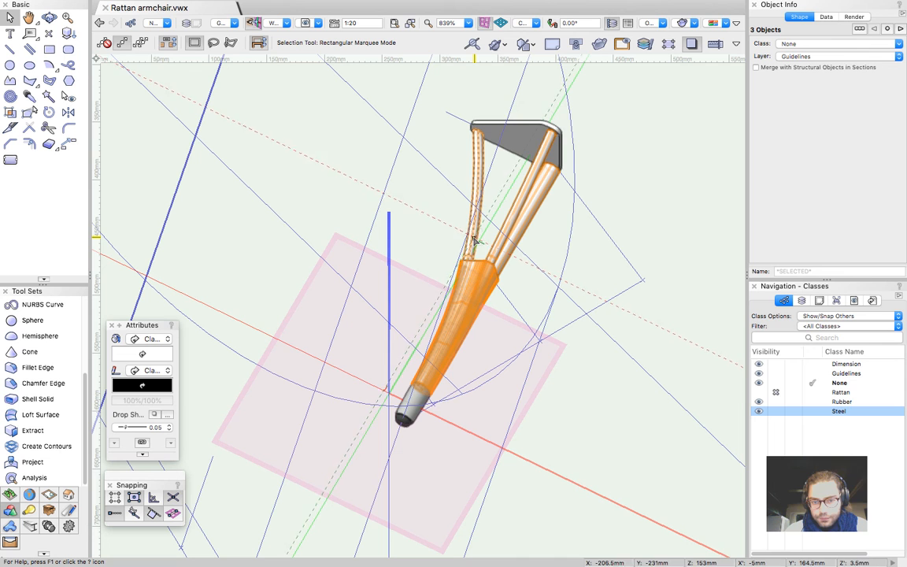
shift+click(523, 151)
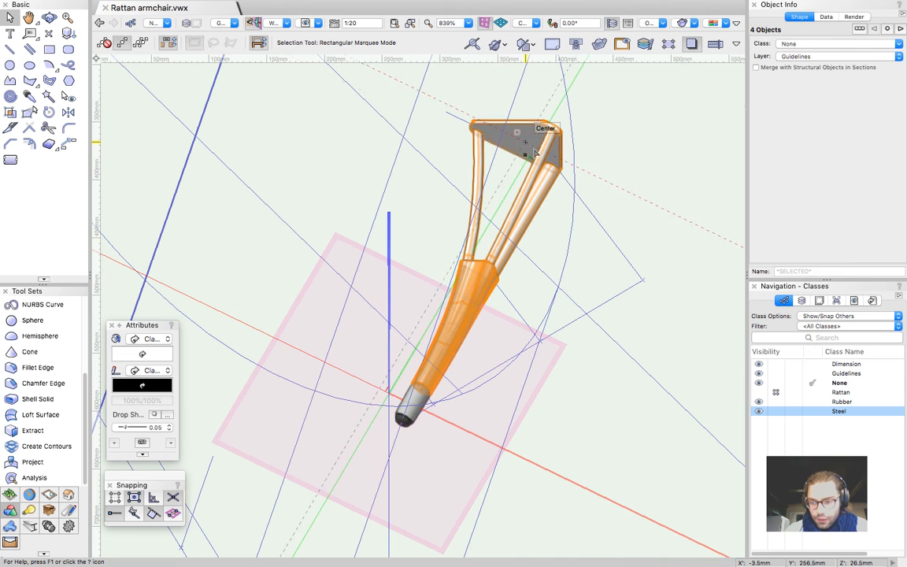
right_click(841, 393)
click(803, 450)
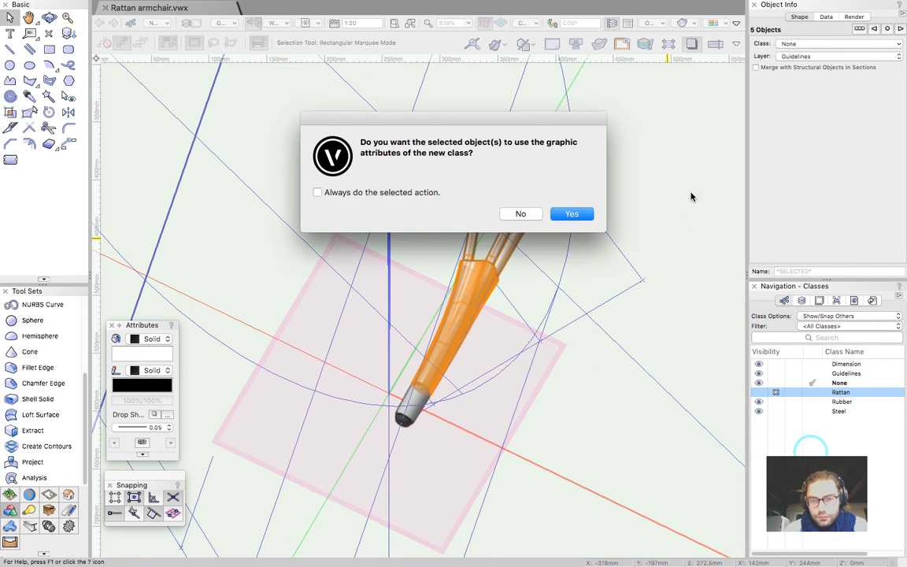
click(570, 214)
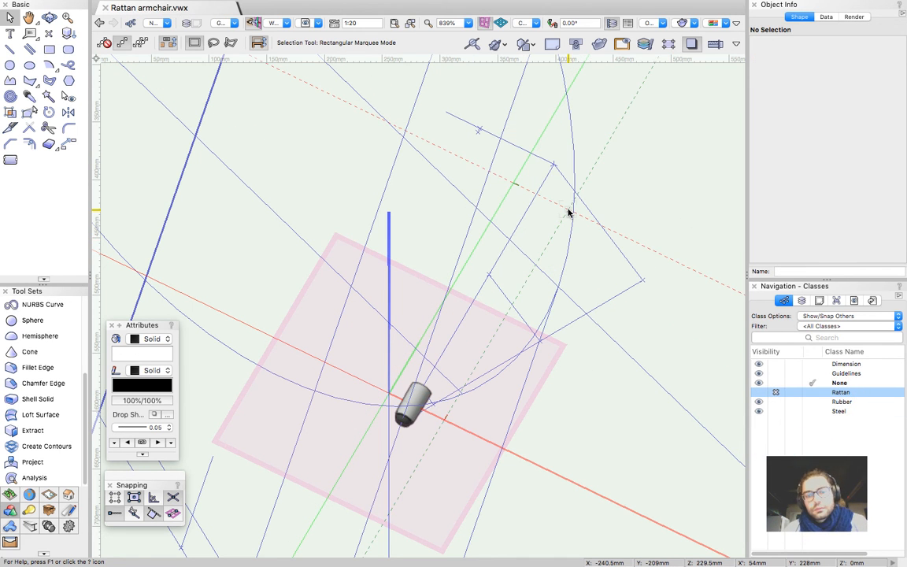
Make the Rattan class visible and hide the Guidelines class
click(758, 393)
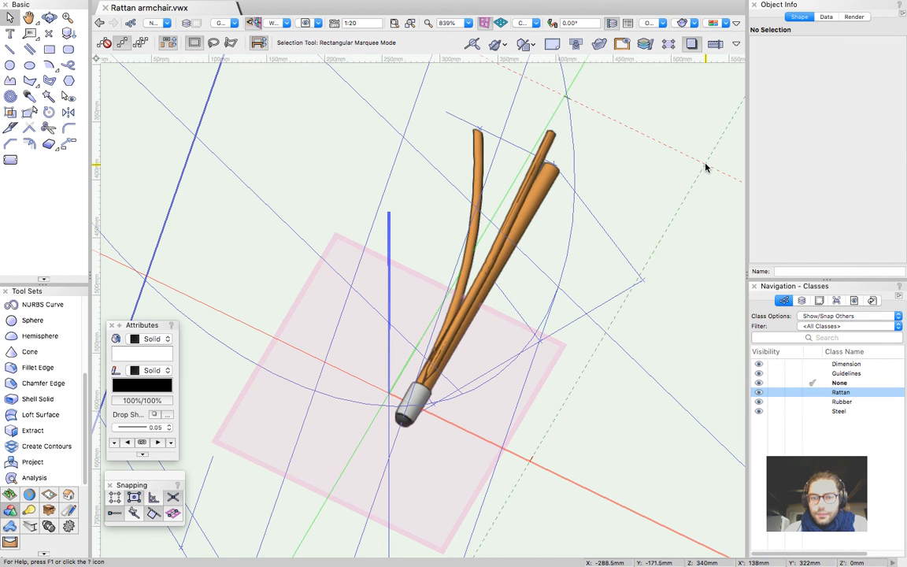
scroll(349, 281, down, 2)
scroll(351, 280, down, 1)
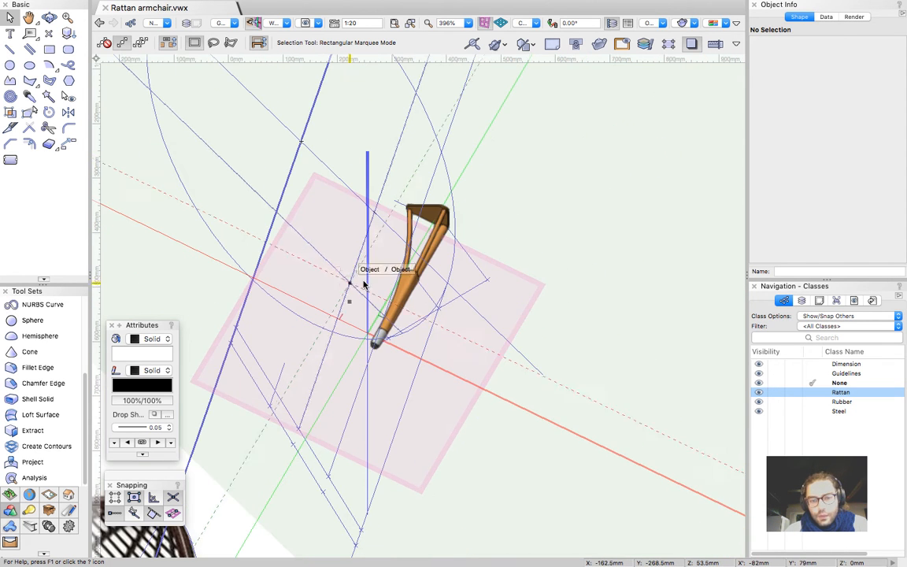
scroll(421, 295, down, 1)
click(775, 373)
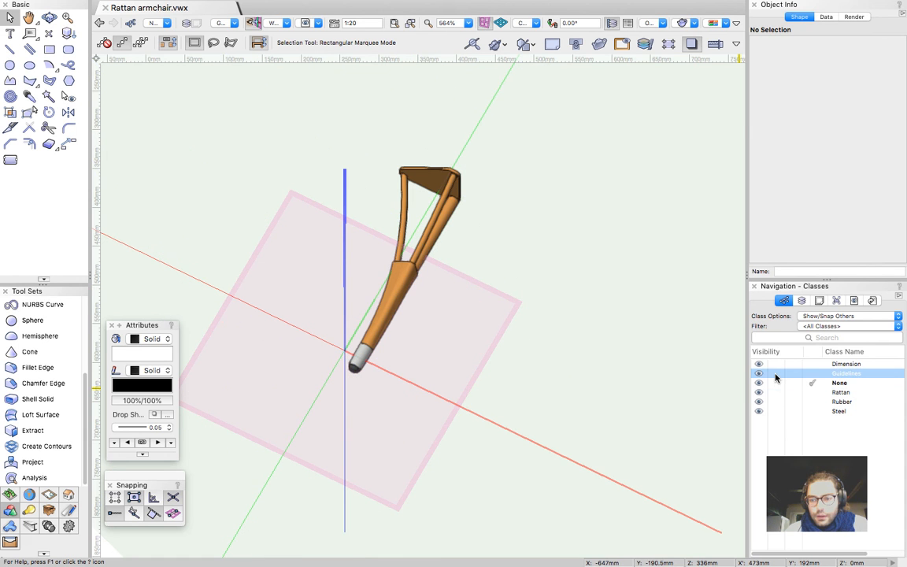
Place a 3D locus at the centre of the rubber foot's underside
scroll(534, 269, down, 3)
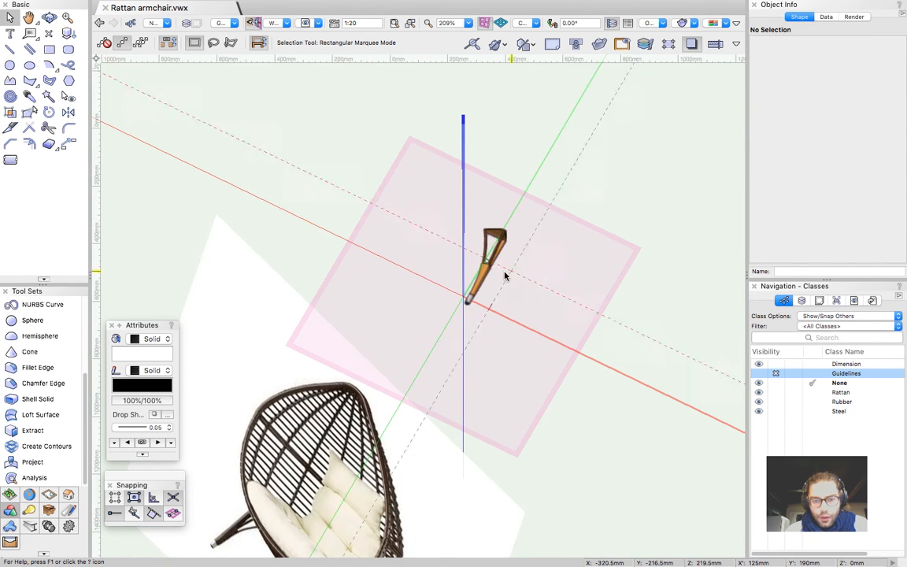
scroll(508, 273, up, 8)
scroll(408, 360, up, 1)
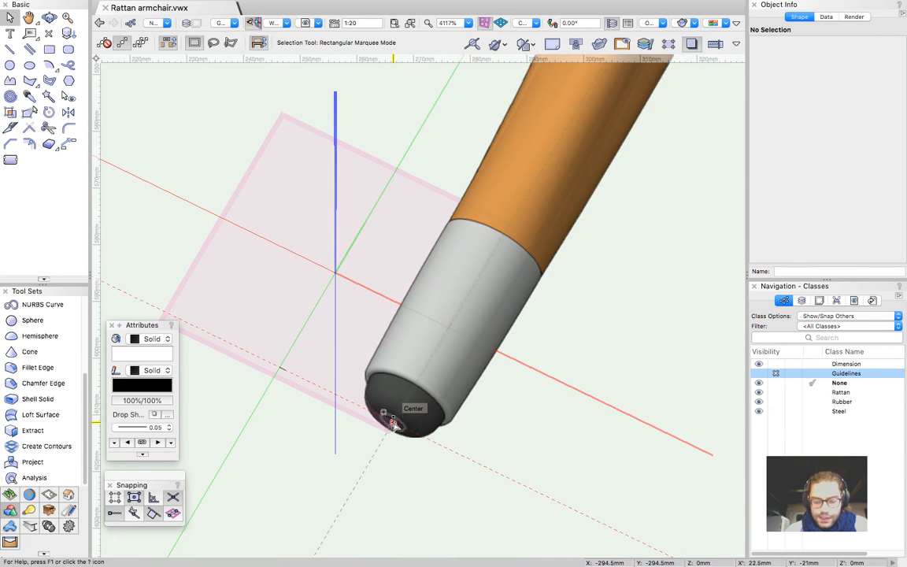
scroll(19, 346, up, 5)
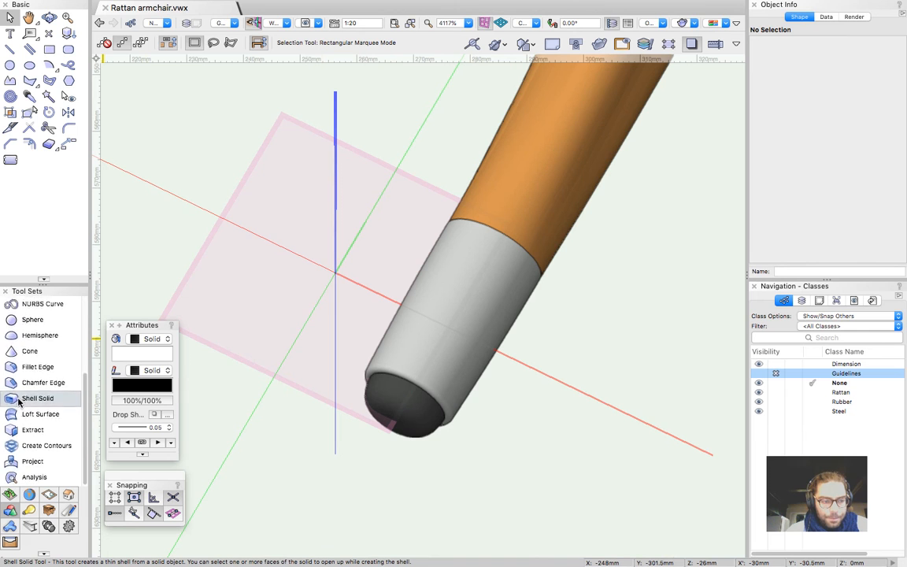
click(34, 400)
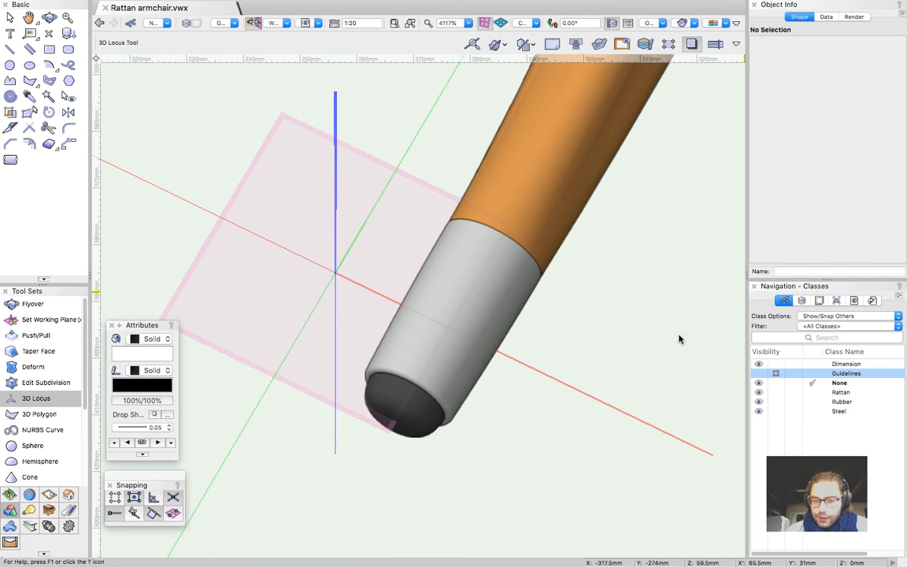
click(391, 423)
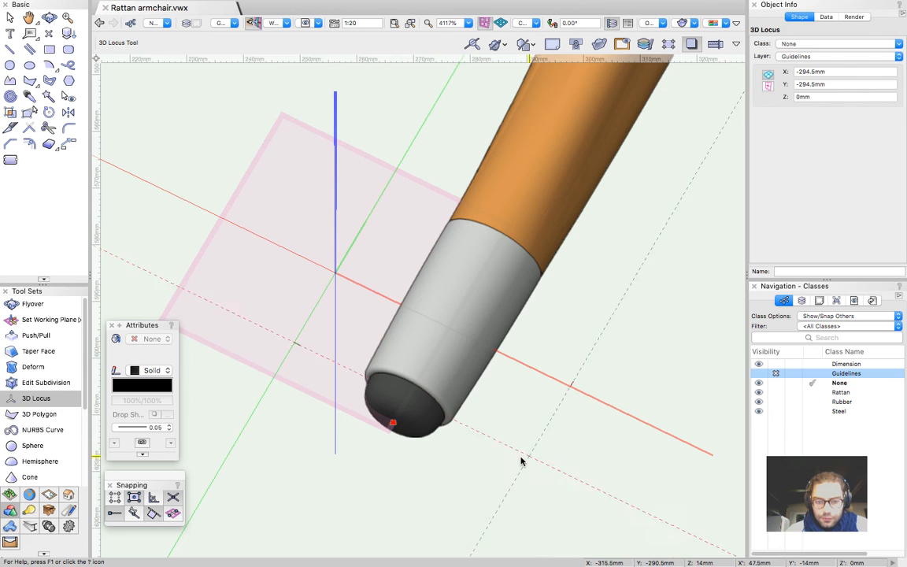
key(x)
Try to select all the leg parts together with the 3D locus at the foot
scroll(324, 445, down, 4)
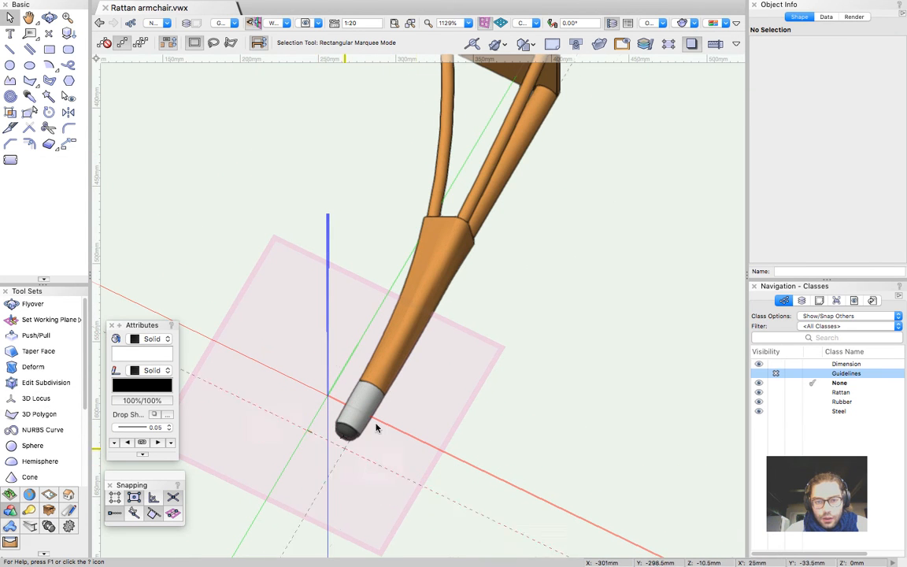
scroll(415, 427, down, 2)
key(super+5)
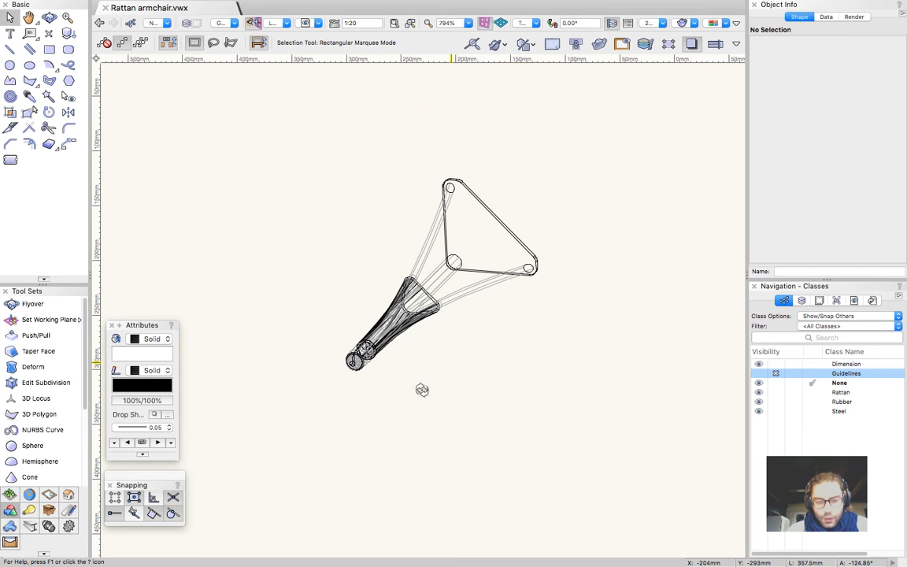
key(shift+c)
drag(415, 394, 432, 225)
key(x)
drag(266, 75, 454, 333)
scroll(454, 333, down, 5)
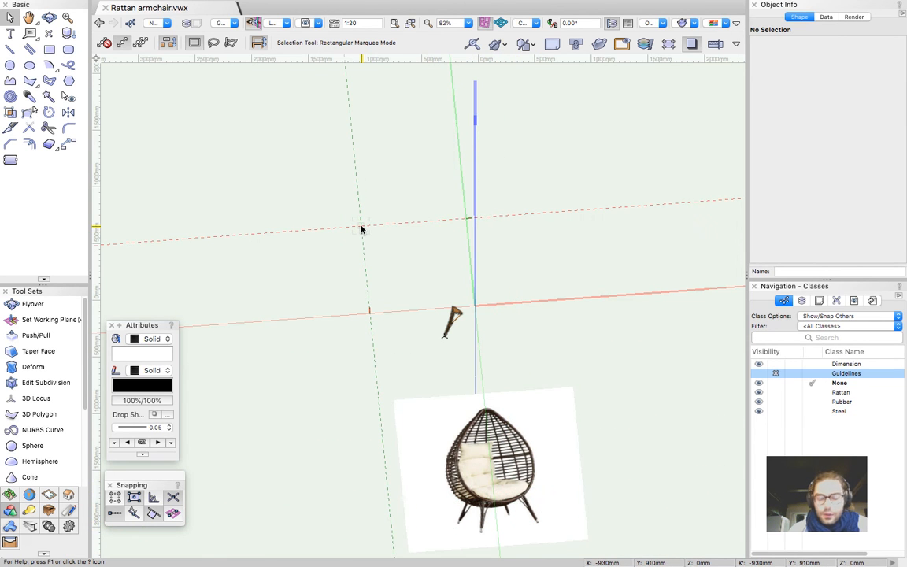
click(203, 7)
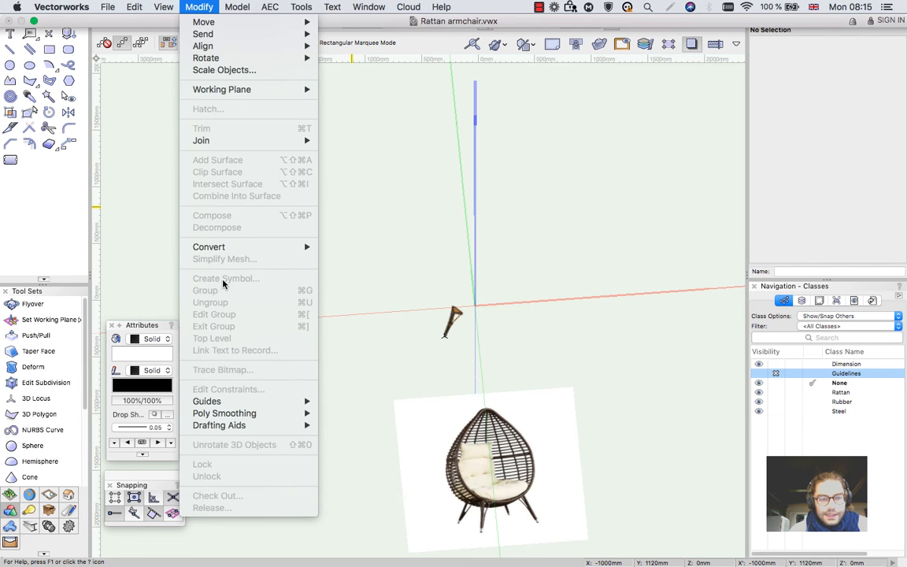
click(203, 5)
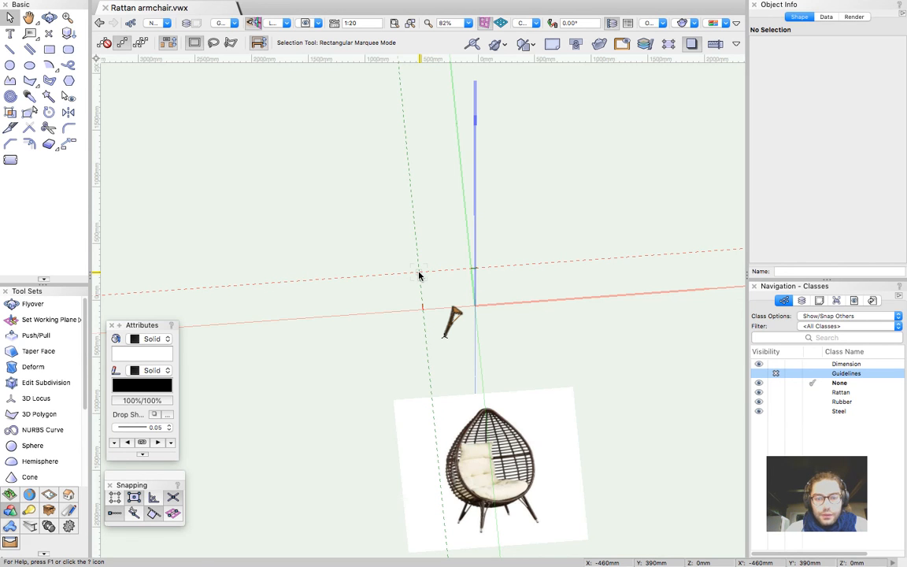
drag(412, 264, 514, 376)
scroll(476, 335, up, 3)
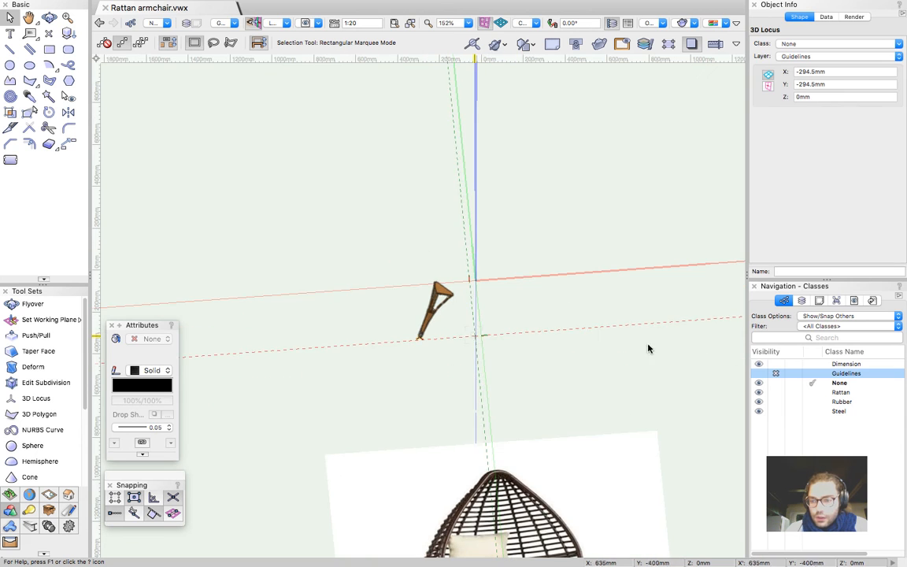
Set the class options to Show/Snap/Modify Others and select all the leg parts together with the 3D locus
click(827, 316)
click(839, 318)
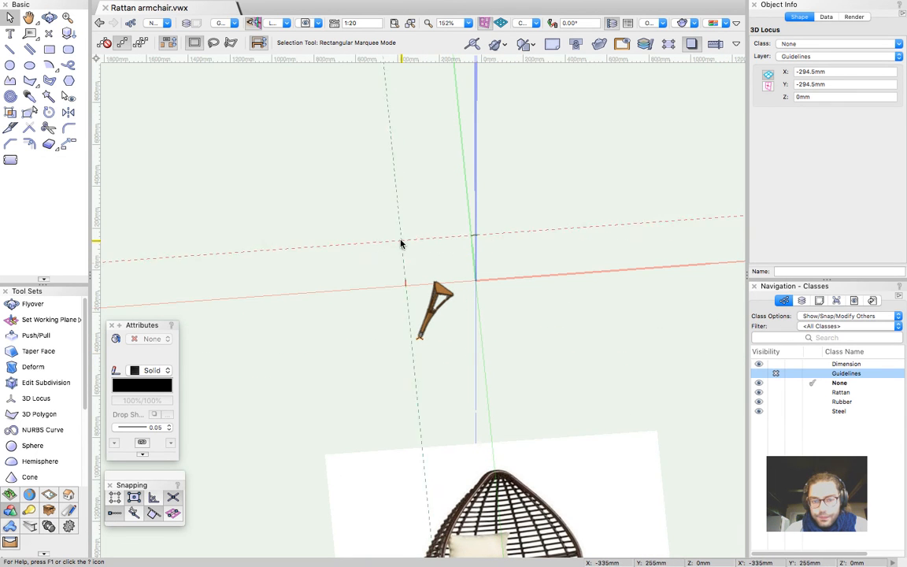
click(372, 222)
drag(373, 223, 487, 381)
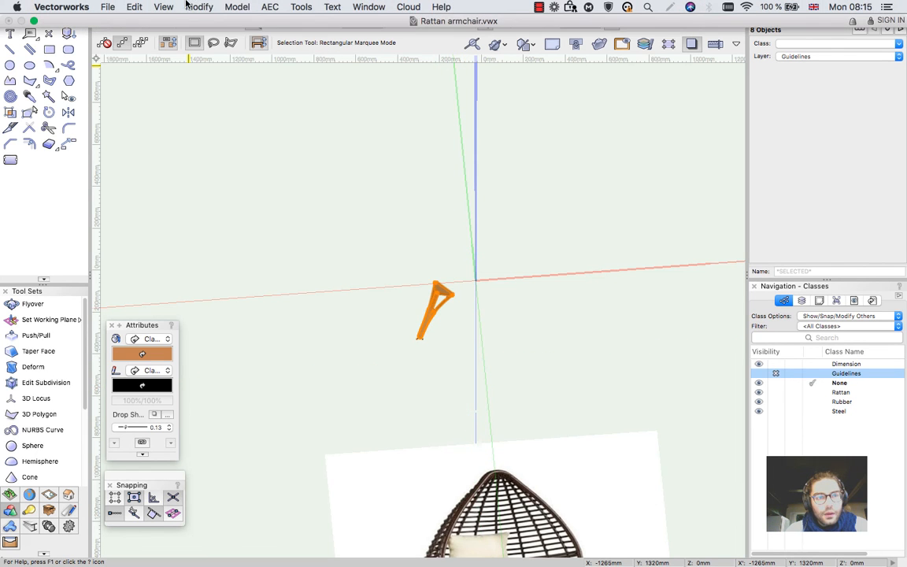
Create a symbol named Support from the selected leg parts, with Next Mouse Click as insertion point and assigned to the Rattan class
click(200, 6)
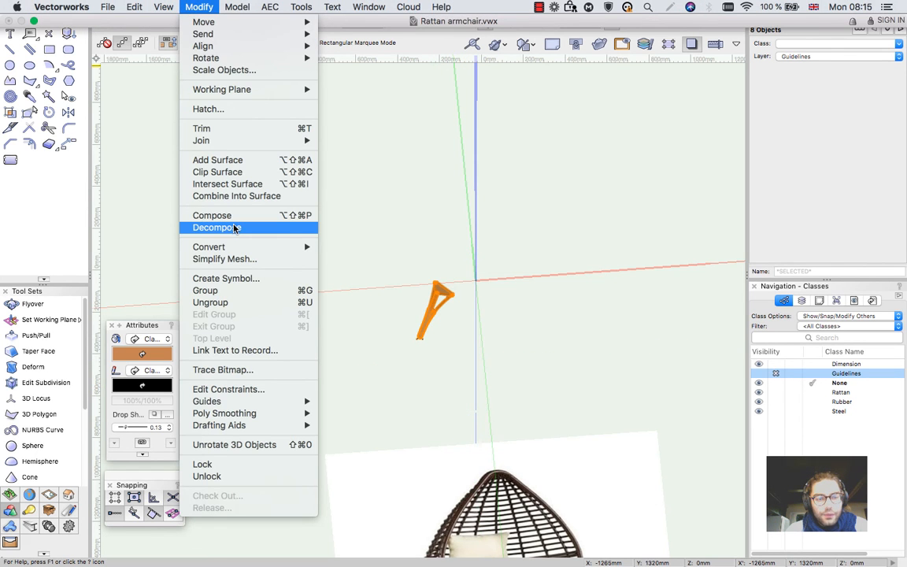
click(212, 279)
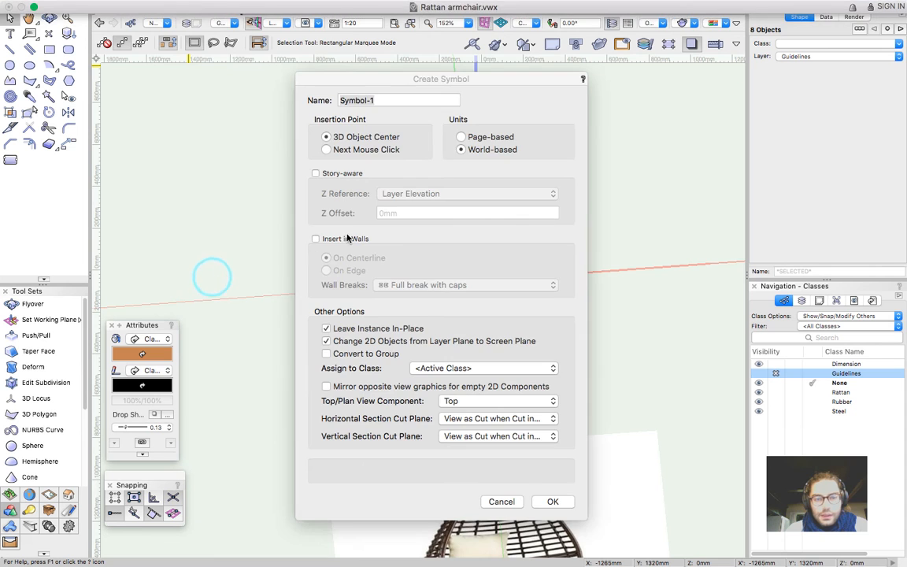
drag(415, 82, 205, 79)
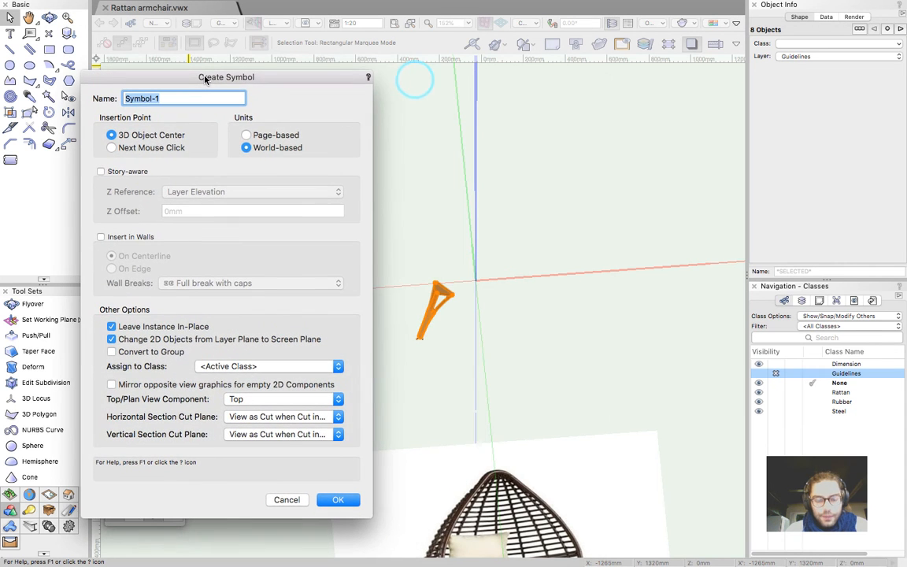
text(Support)
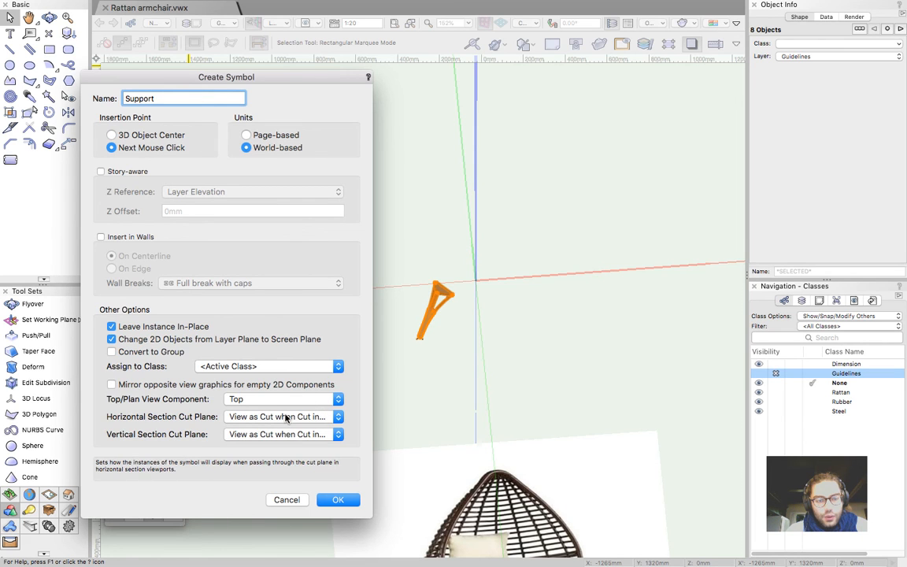
click(249, 399)
click(172, 389)
click(218, 367)
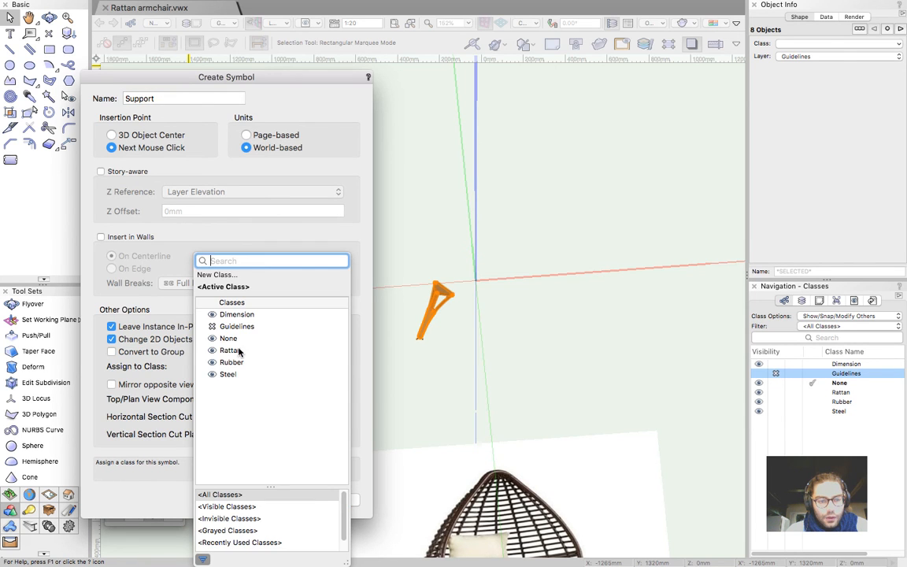
click(230, 351)
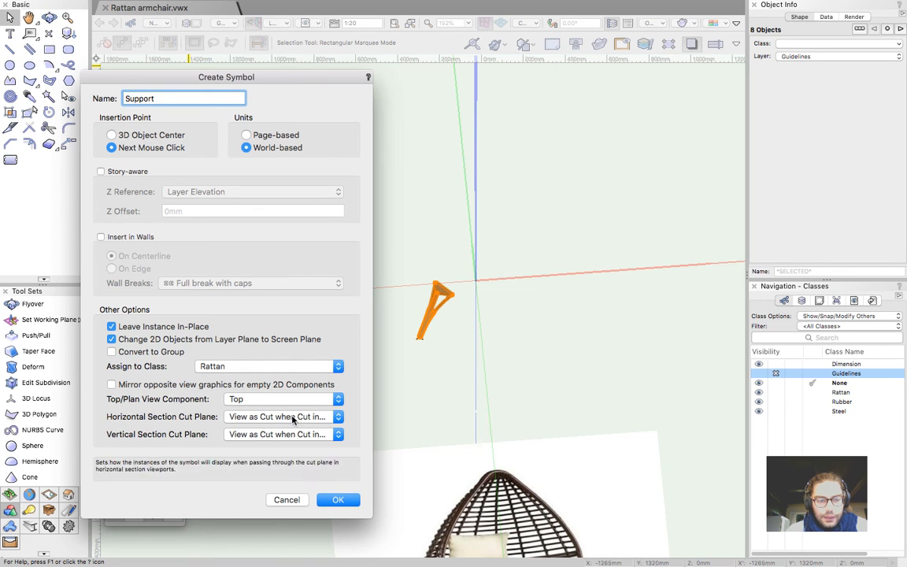
click(335, 500)
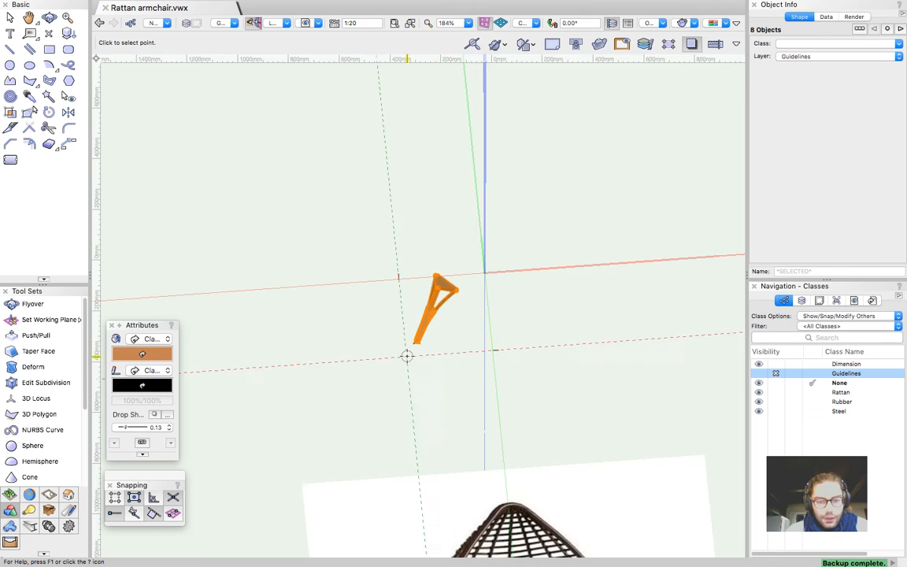
Place the symbol's insertion point on the 3D locus under the foot and store the symbol in Rattan armchair.vwx
scroll(406, 355, up, 4)
scroll(431, 316, up, 10)
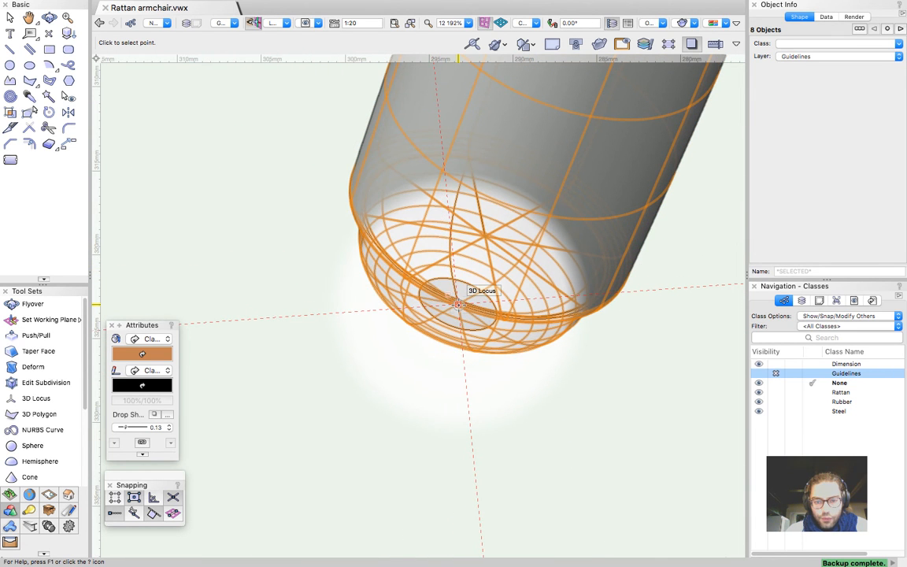
click(458, 304)
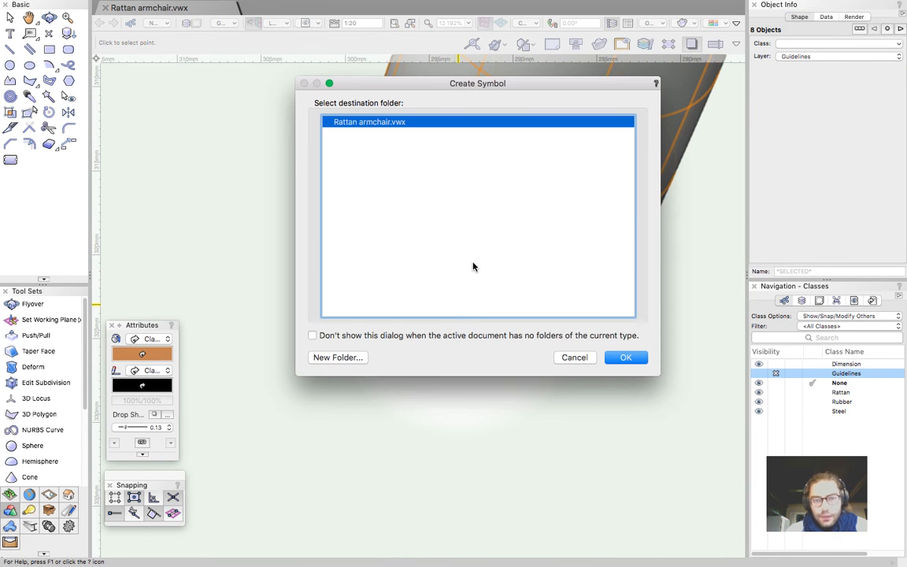
drag(489, 84, 365, 170)
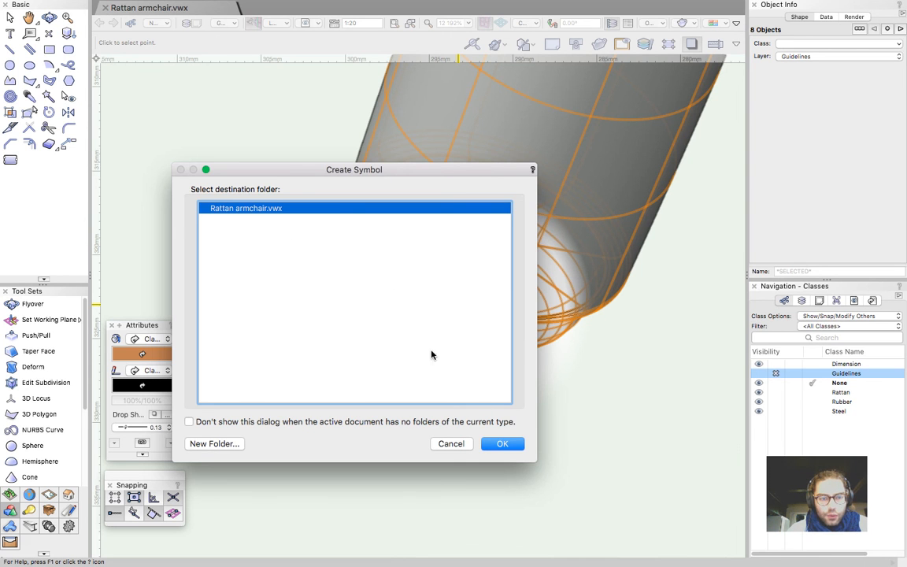
click(498, 444)
key(x)
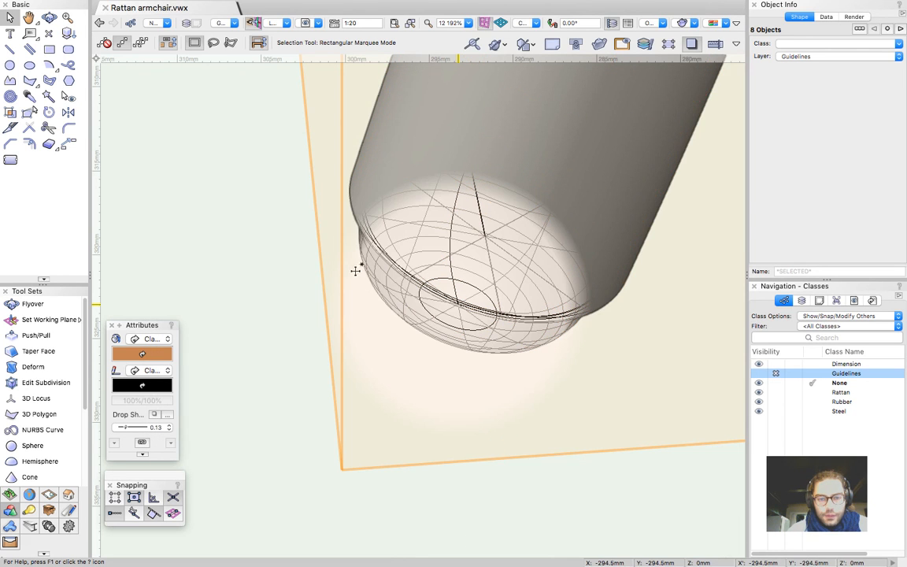
Check the Support symbol among the Rattan armchair.vwx resources in the Resource Manager
key(super+r)
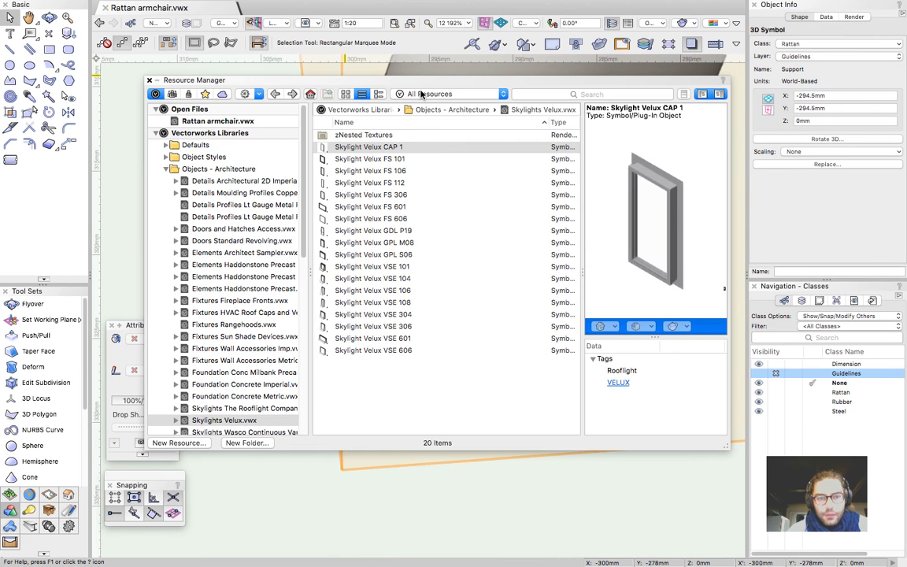
click(243, 121)
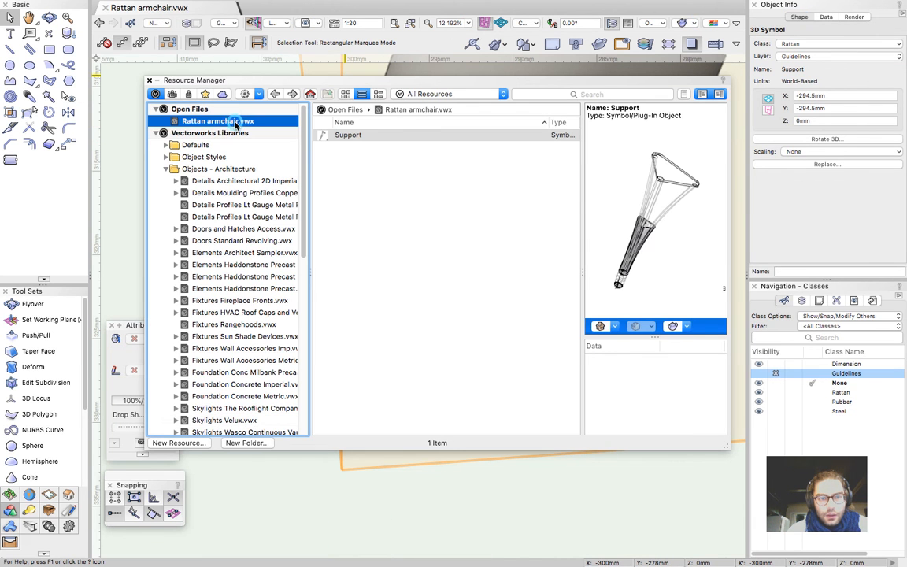
click(343, 139)
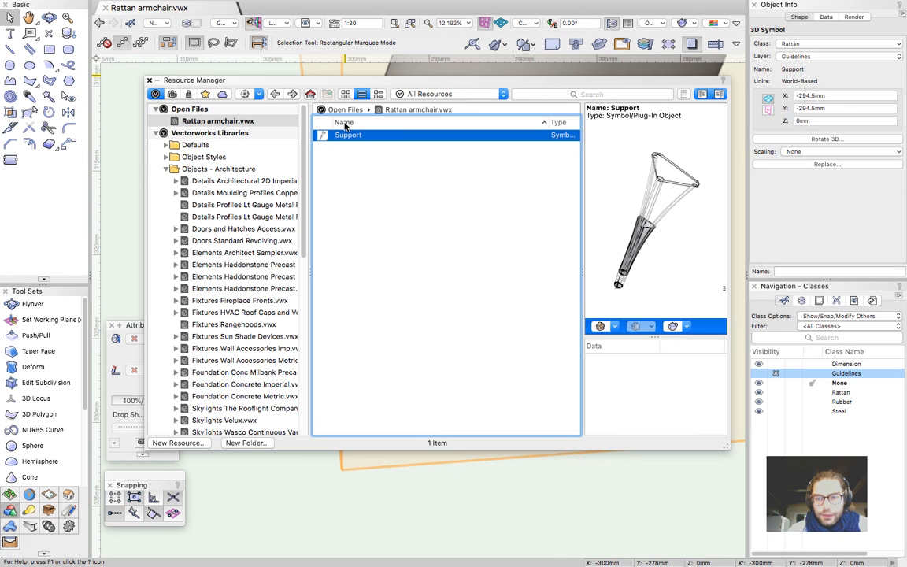
click(149, 80)
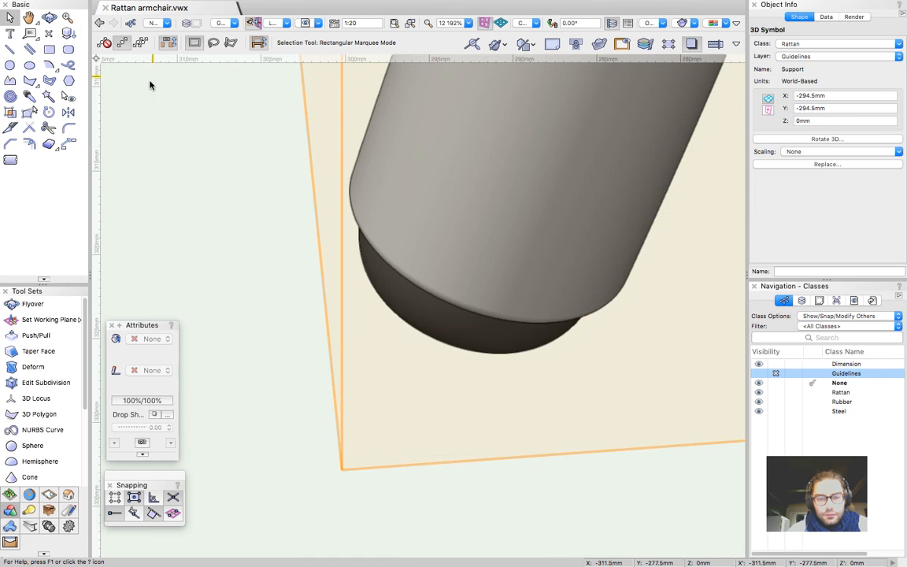
Switch to the Top/Plan view and make the Guidelines class visible
scroll(305, 398, down, 10)
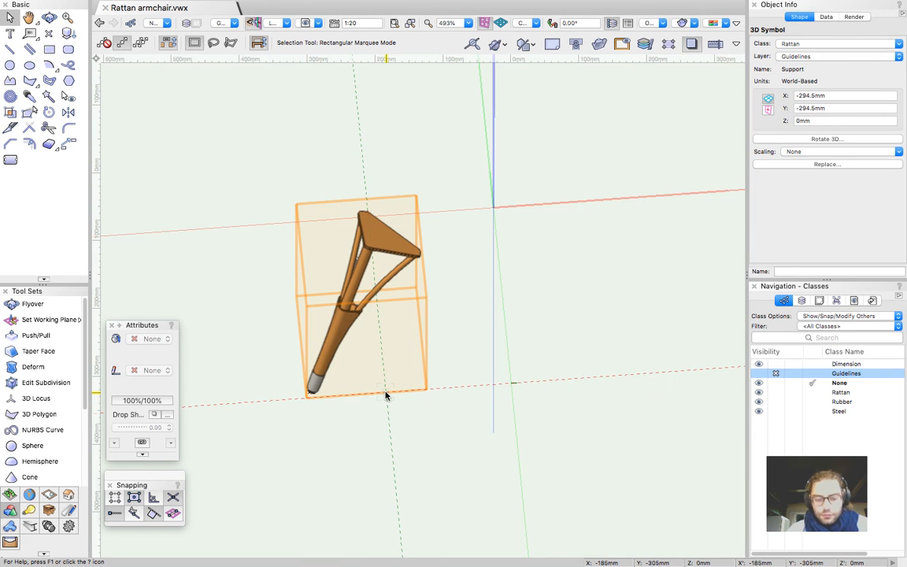
key(super+5)
scroll(328, 378, down, 4)
scroll(397, 313, up, 2)
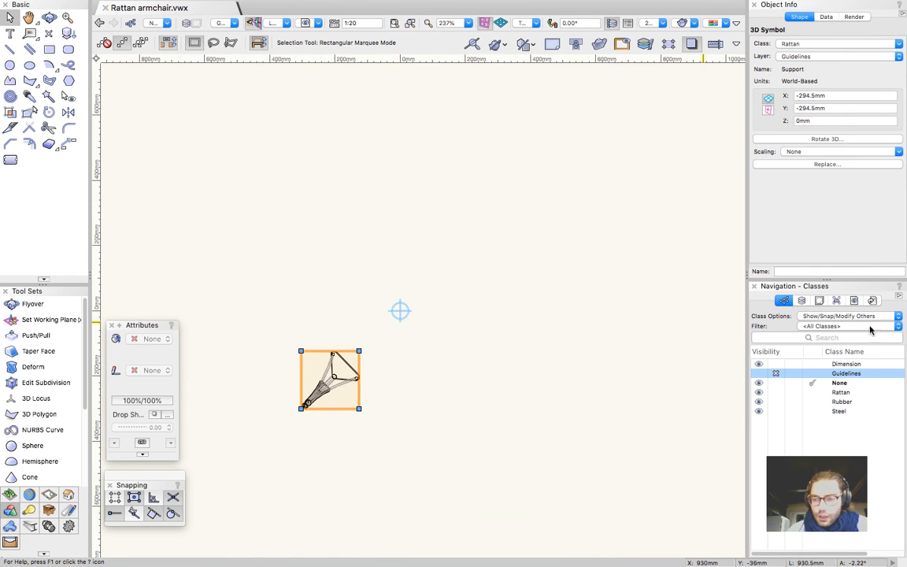
click(758, 373)
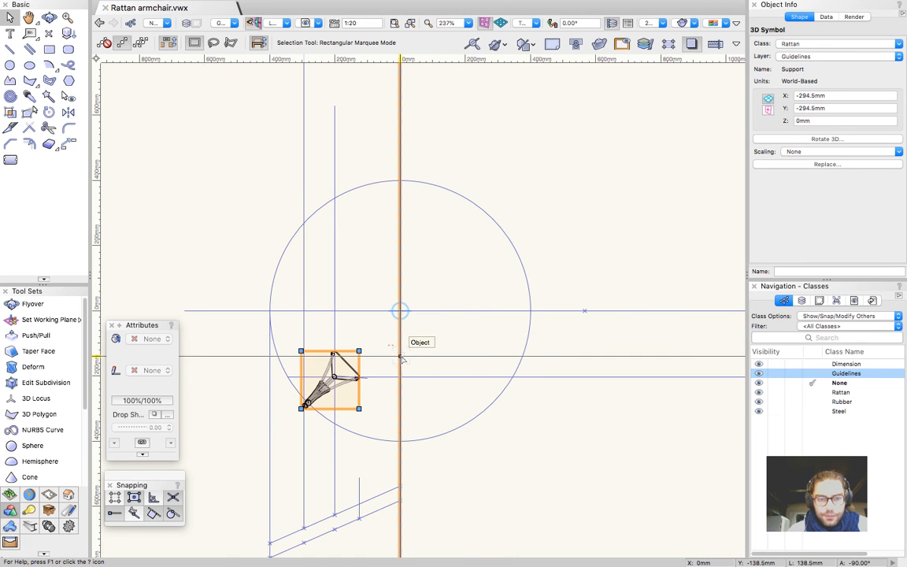
Rotate a duplicate of the Support symbol 90° clockwise about the origin into the upper-left quadrant of the guide circle
click(496, 434)
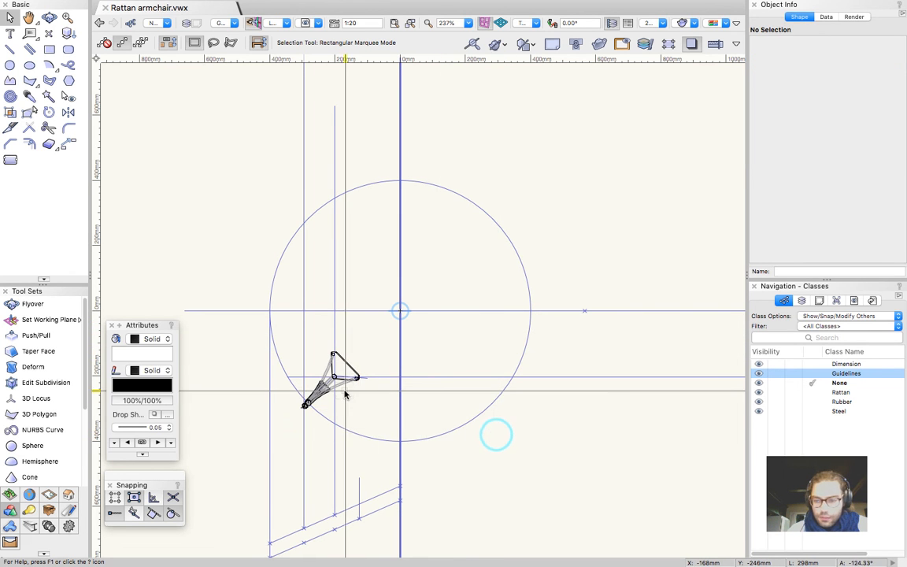
click(303, 404)
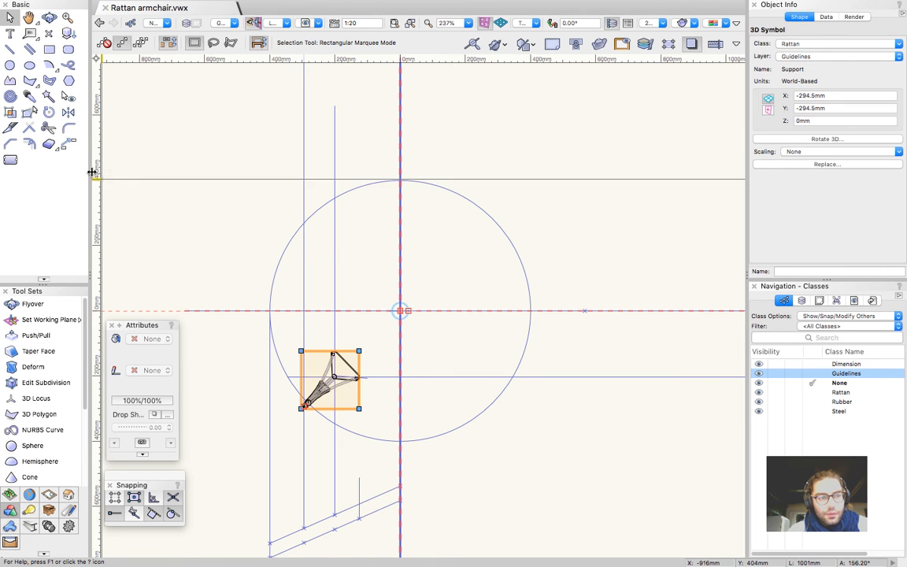
click(49, 112)
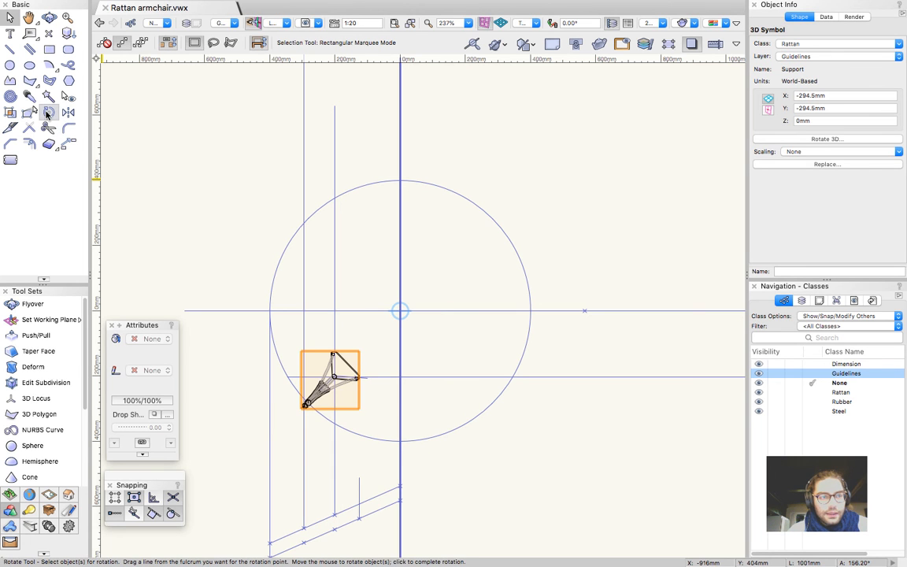
click(122, 44)
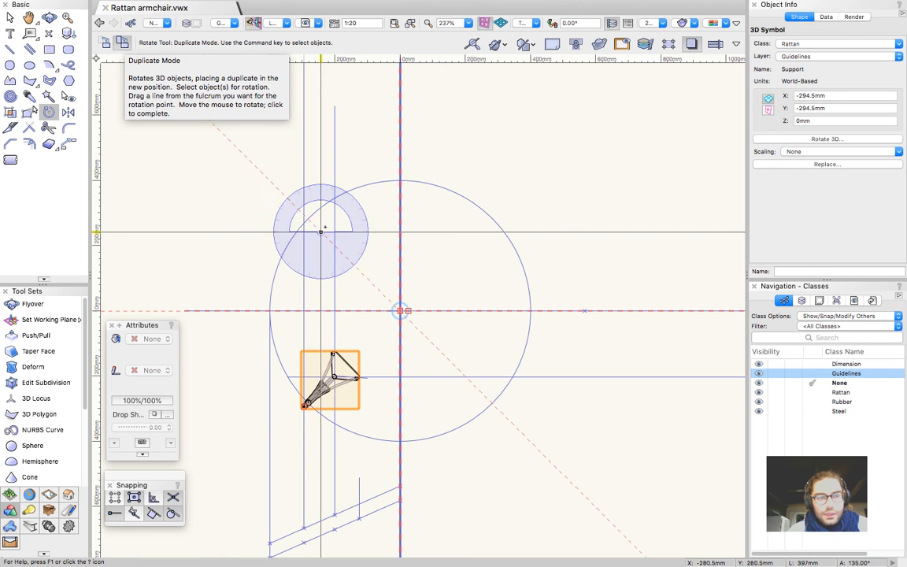
click(400, 311)
click(284, 311)
click(400, 132)
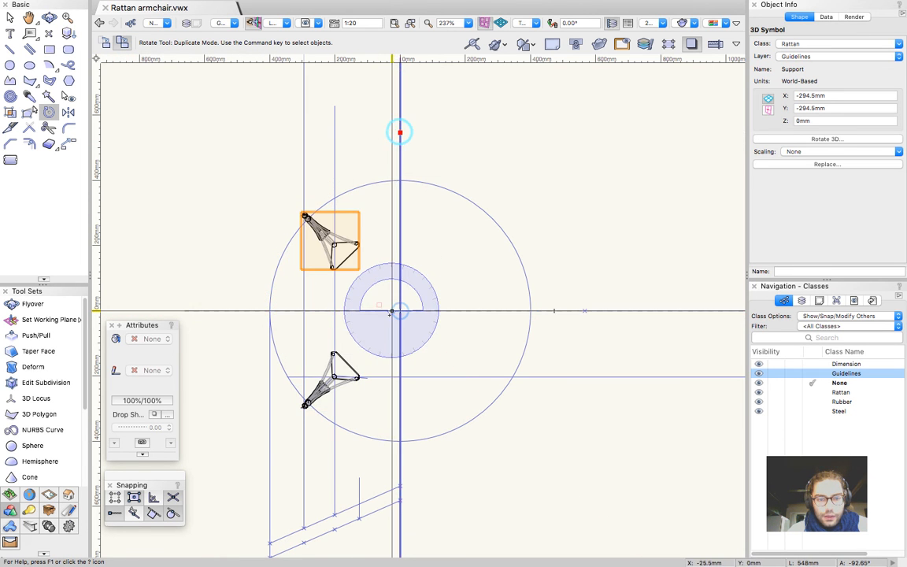
Make two more rotated duplicates of the leg about the origin, each -90° from the last, to fill the two right-hand quadrants
click(399, 311)
click(400, 147)
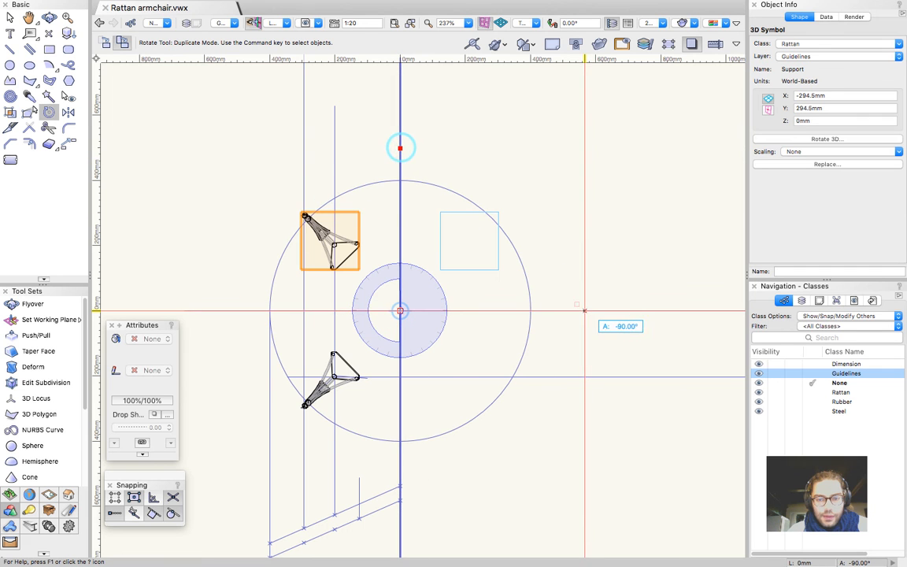
click(584, 311)
click(400, 311)
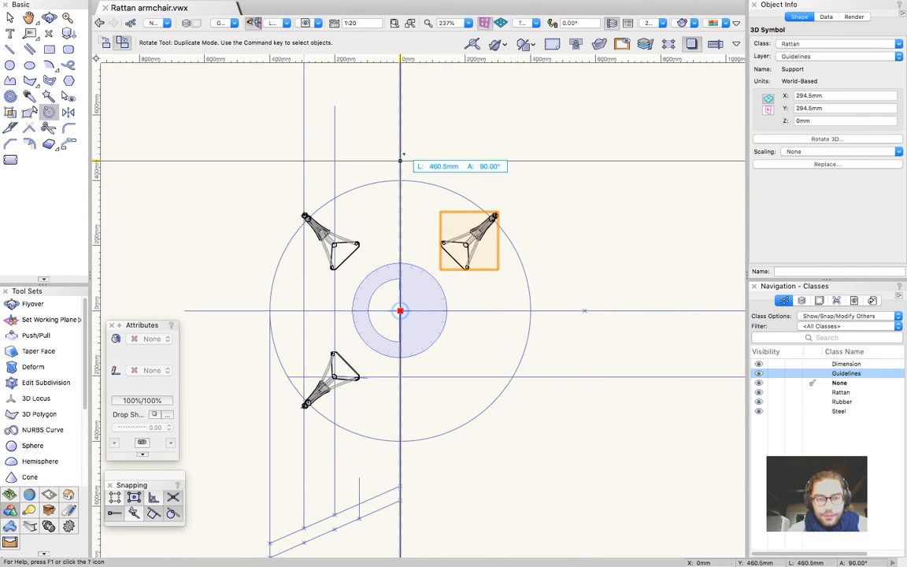
click(400, 146)
click(544, 311)
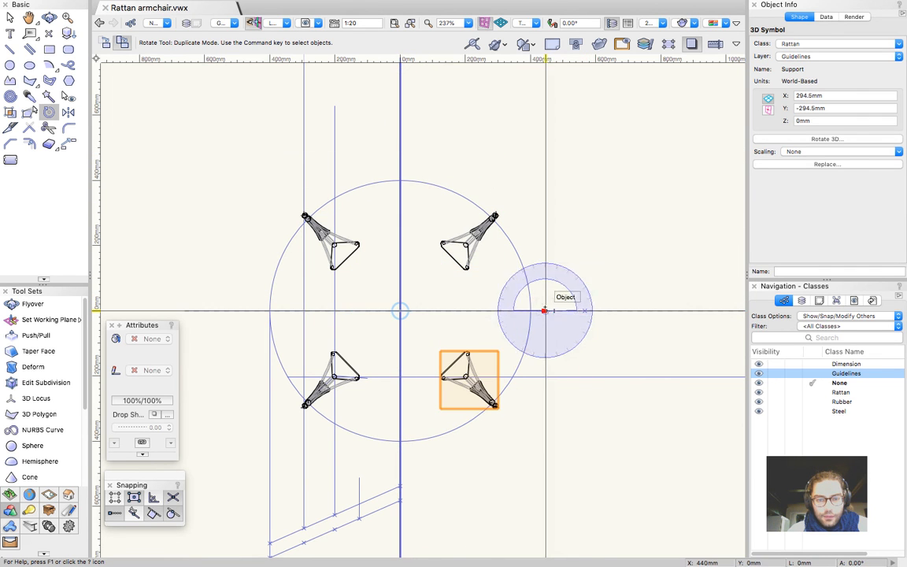
key(x)
click(574, 277)
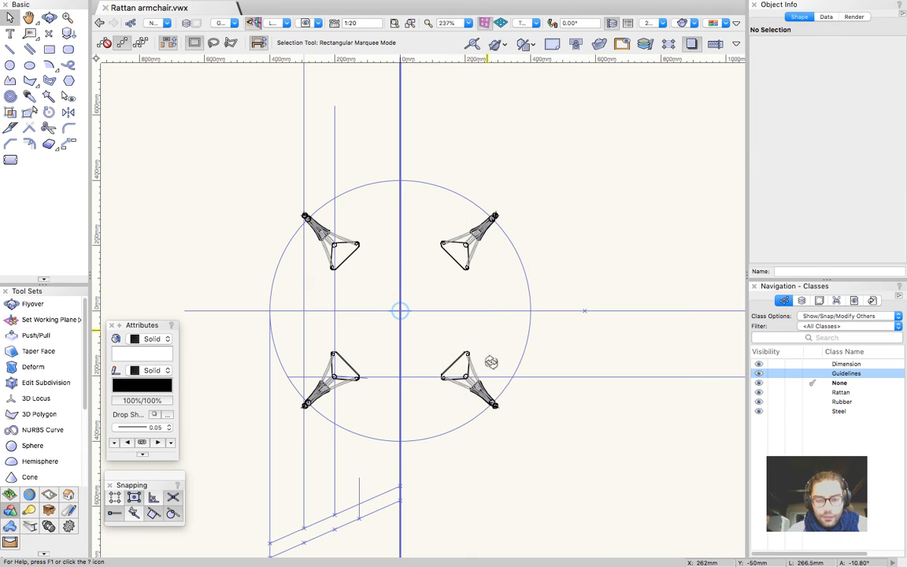
Select all four leg symbols in a 3D view and assign them to the Supports layer
key(shift+c)
mouse_move(469, 427)
mouse_down()
mouse_move(593, 209)
mouse_move(593, 194)
mouse_move(565, 181)
mouse_move(601, 172)
mouse_move(484, 210)
mouse_move(538, 206)
mouse_move(592, 221)
mouse_move(586, 173)
mouse_up()
key(x)
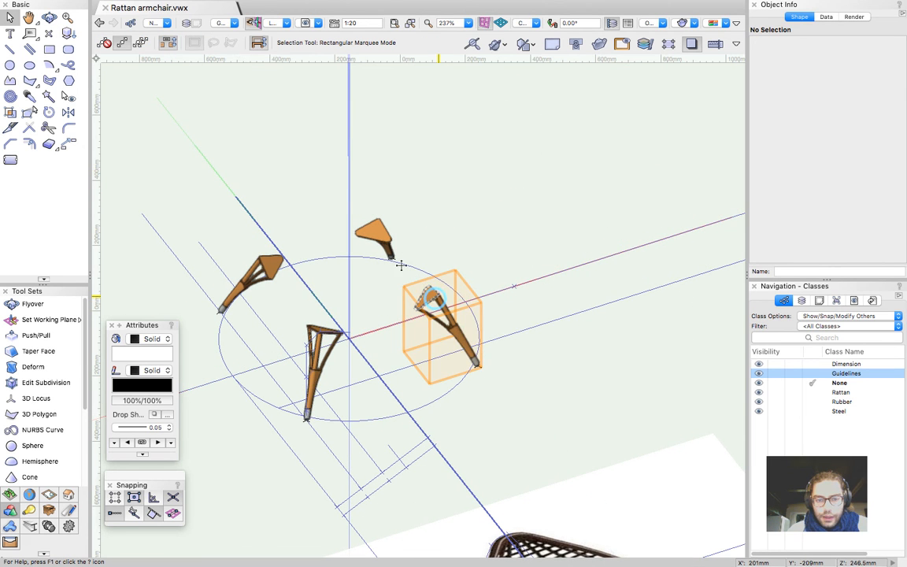
shift+click(381, 236)
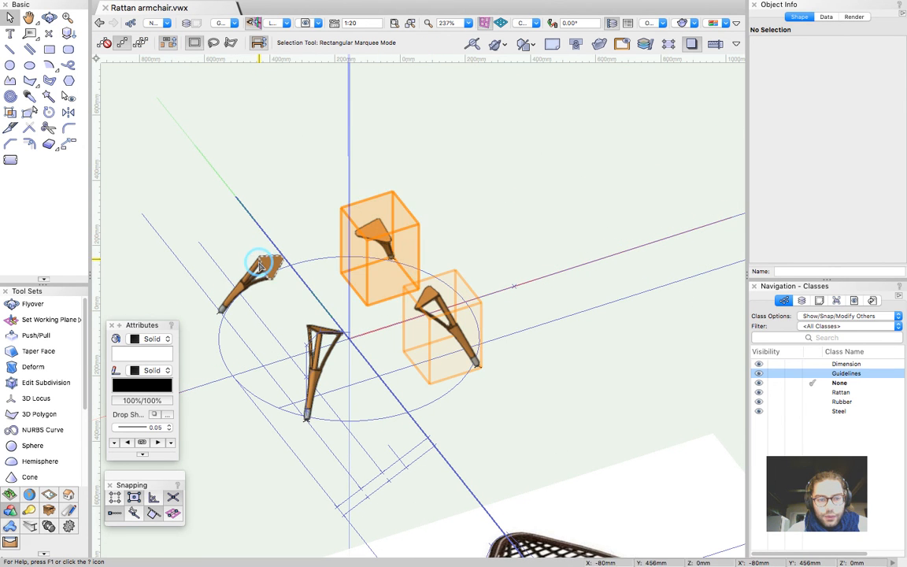
shift+click(256, 264)
shift+click(321, 326)
shift+click(318, 331)
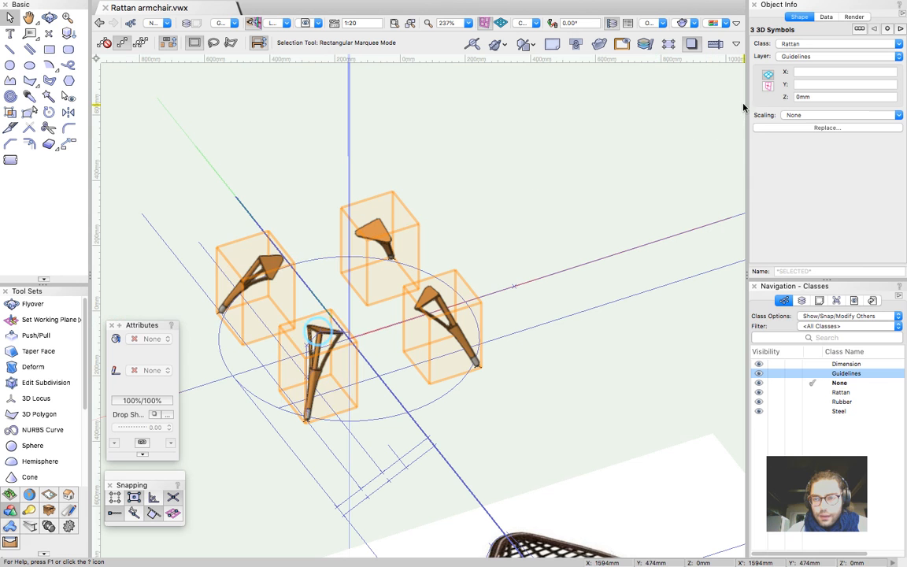
click(799, 58)
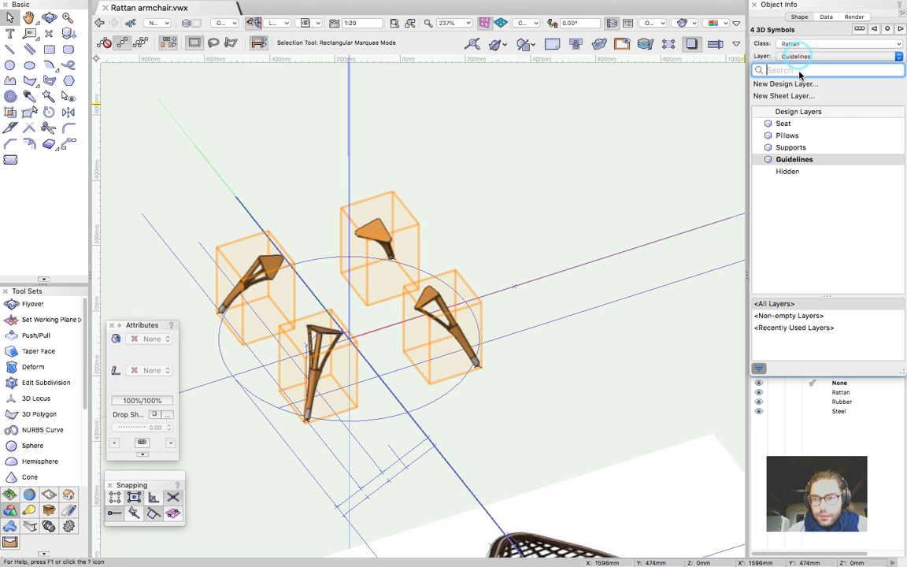
click(794, 148)
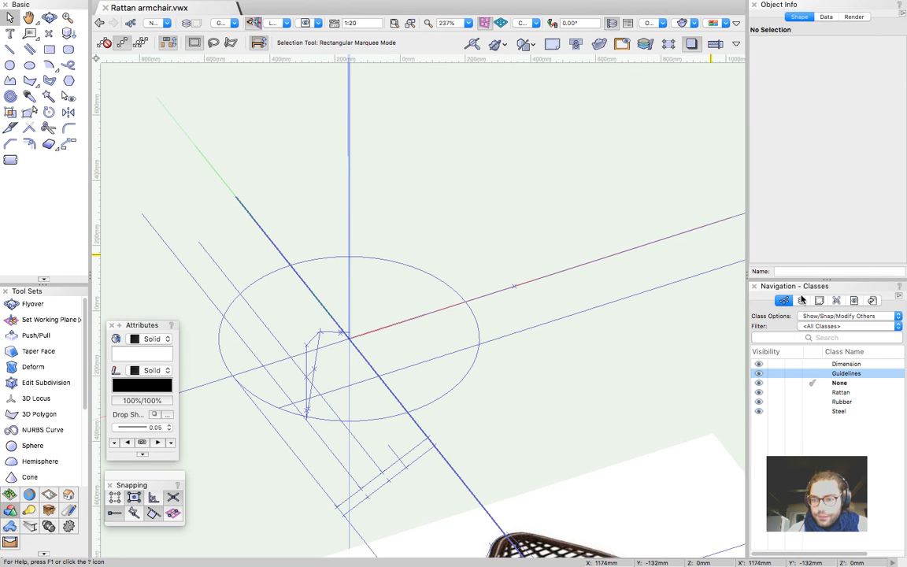
Set the design layer options to Show/Snap Others
click(802, 301)
click(816, 314)
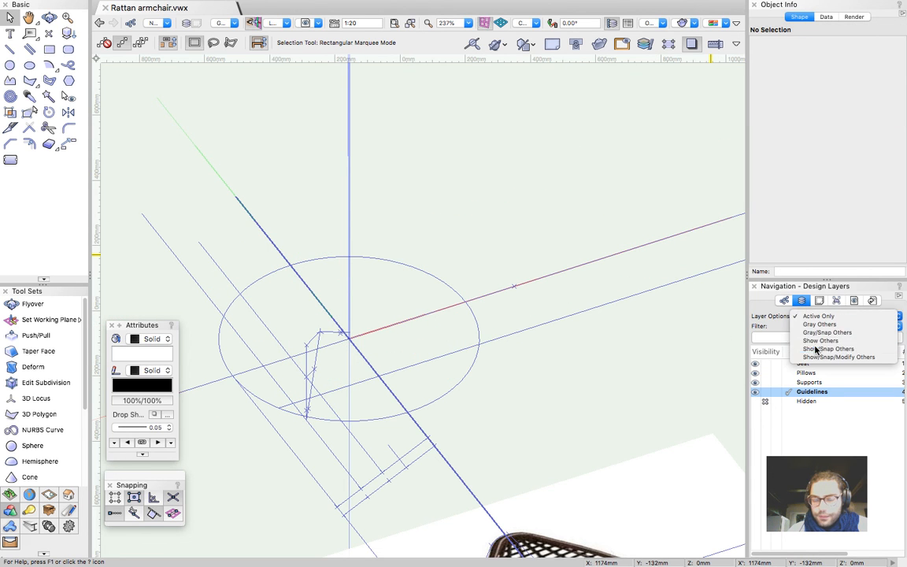
click(820, 345)
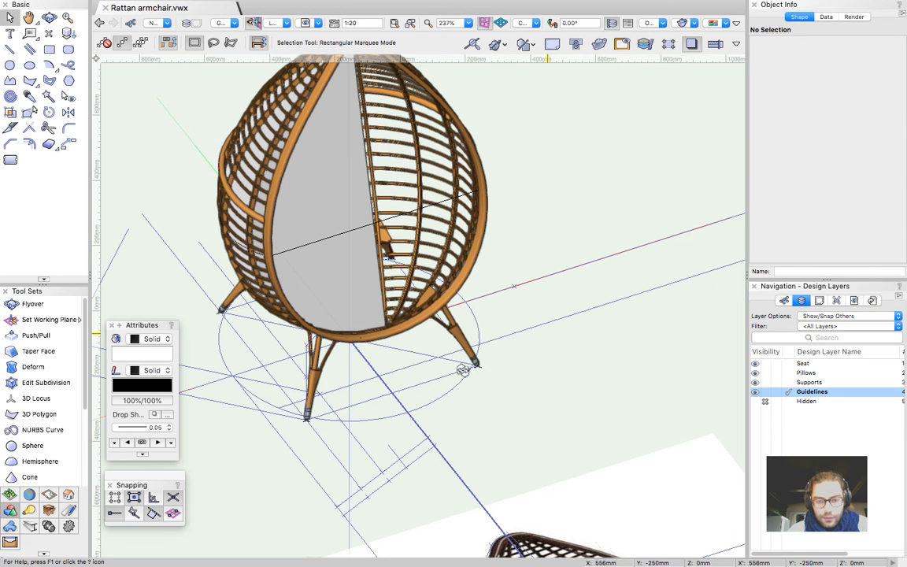
Examine from below and from several angles how the four legs meet the underside of the rattan seat
key(shift+c)
drag(572, 267, 277, 384)
scroll(278, 385, up, 5)
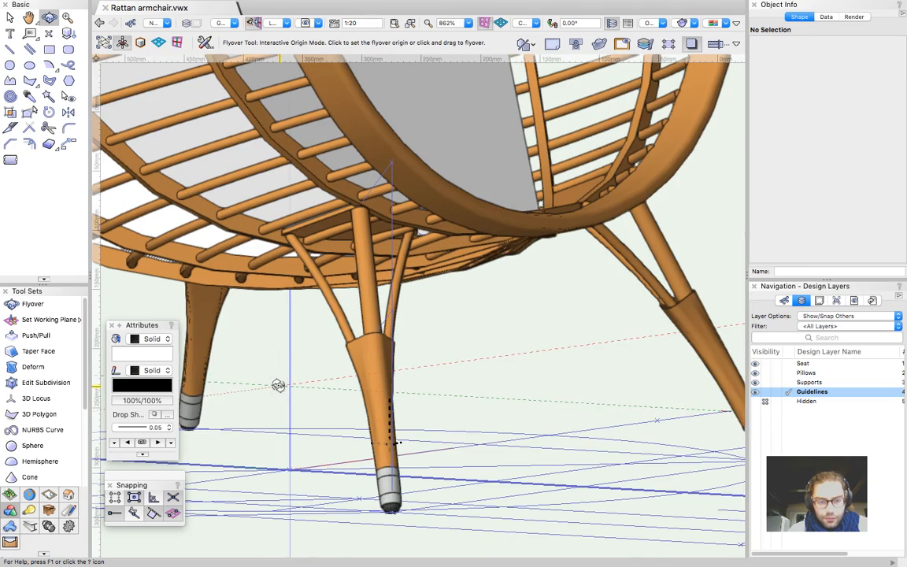
scroll(297, 383, down, 4)
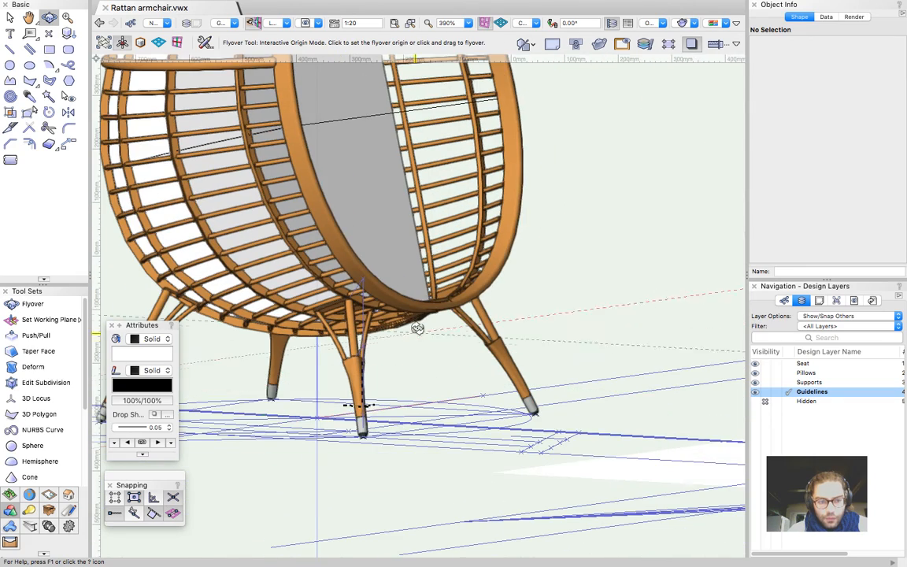
mouse_move(310, 377)
mouse_down()
mouse_move(446, 334)
mouse_move(247, 361)
mouse_move(321, 362)
mouse_up()
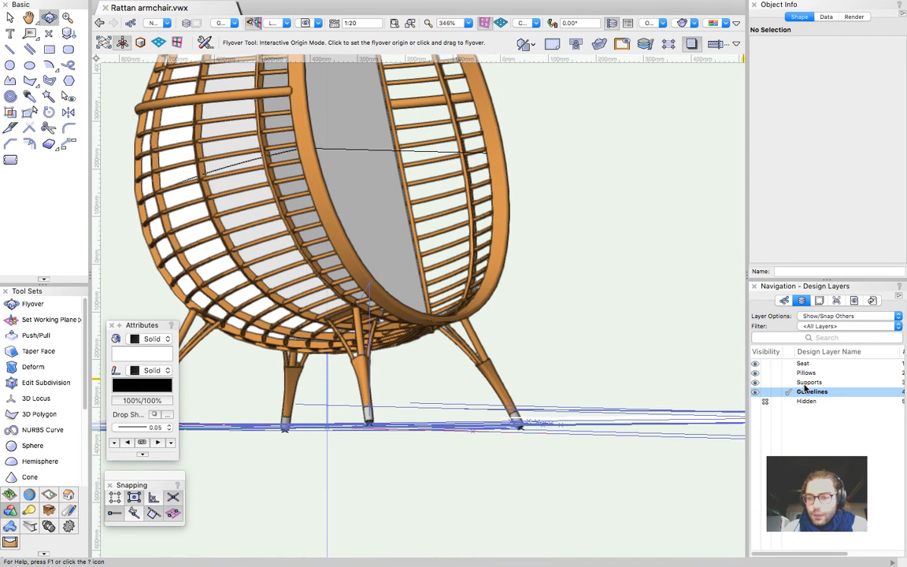
scroll(299, 295, up, 3)
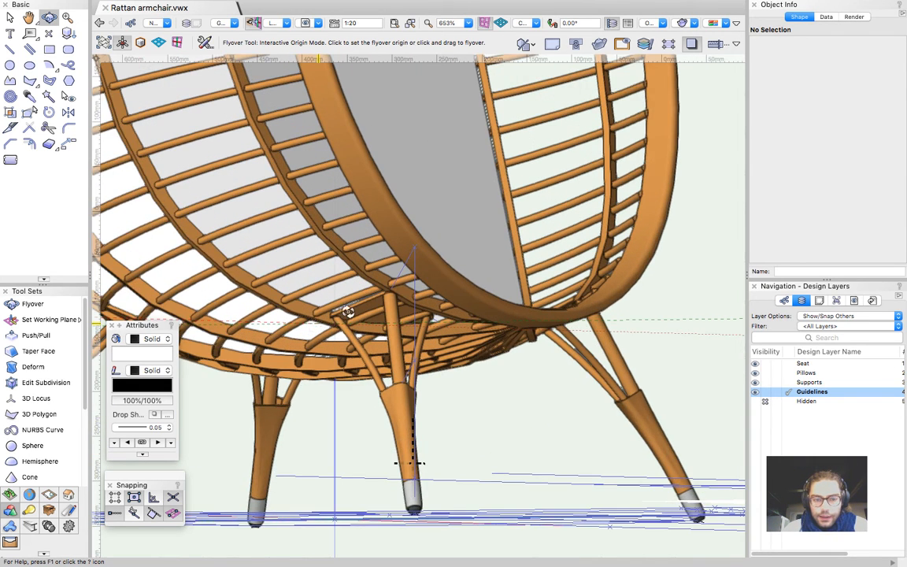
scroll(406, 297, up, 3)
scroll(378, 292, up, 1)
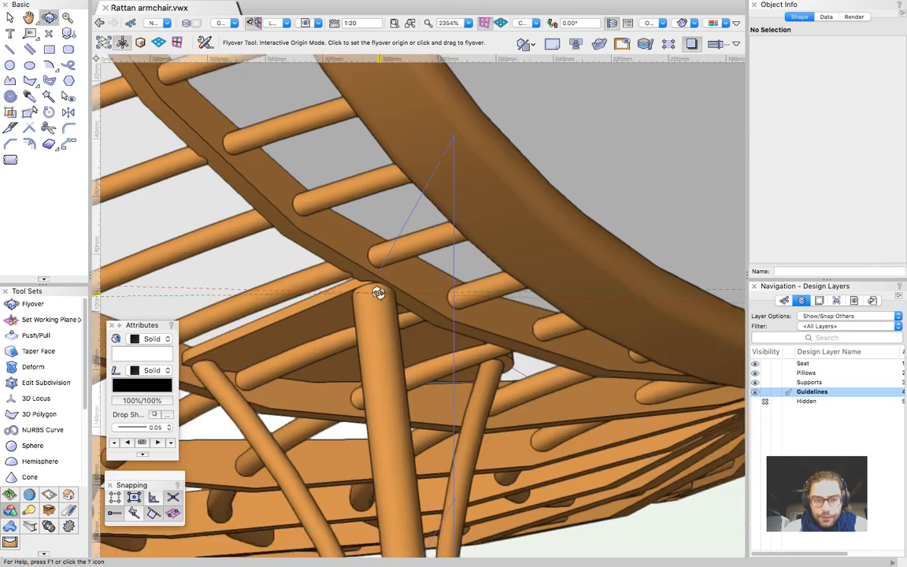
key(x)
scroll(378, 293, down, 3)
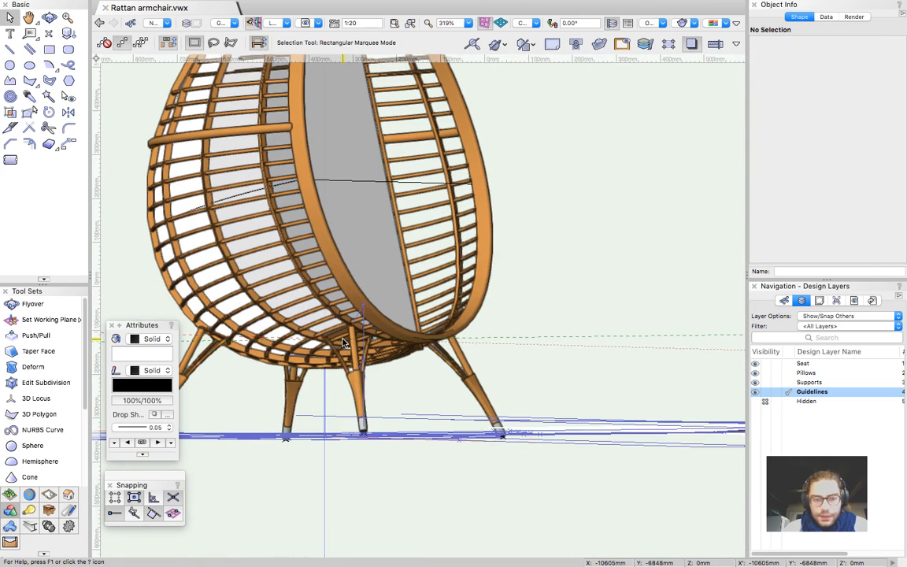
key(shift+c)
drag(527, 348, 432, 456)
drag(431, 456, 438, 452)
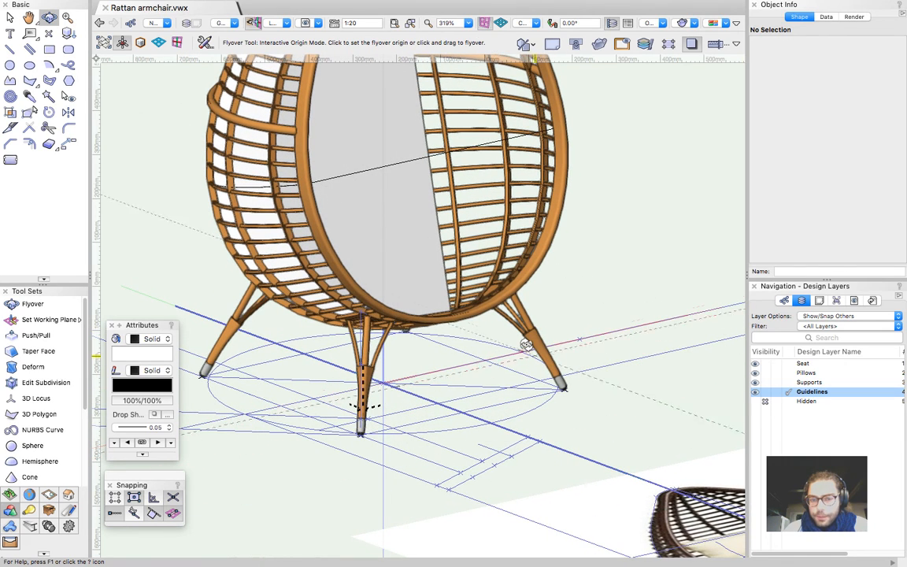
key(x)
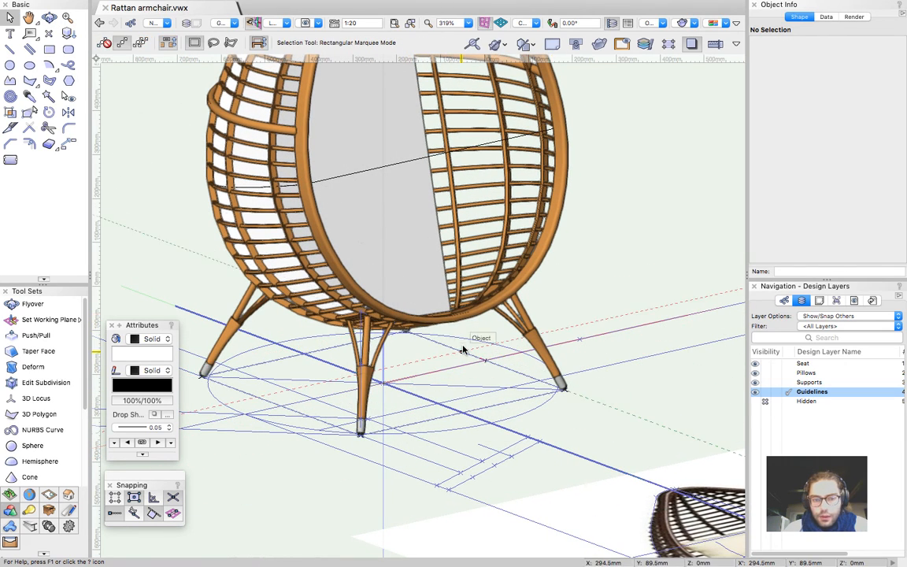
scroll(477, 340, down, 3)
key(shift+c)
drag(407, 378, 446, 340)
key(x)
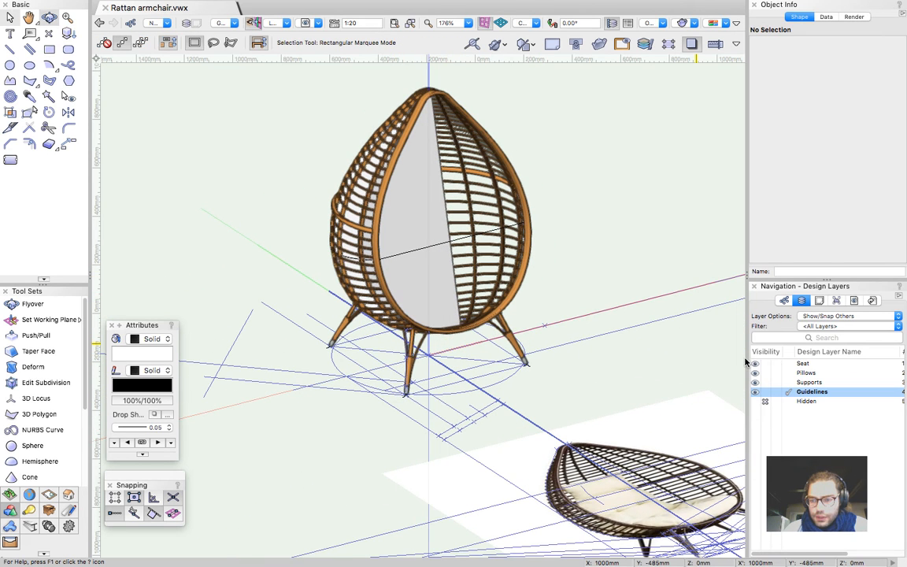
Make Seat the active design layer and hide the Guidelines and Pillows layers, leaving Supports visible
click(787, 365)
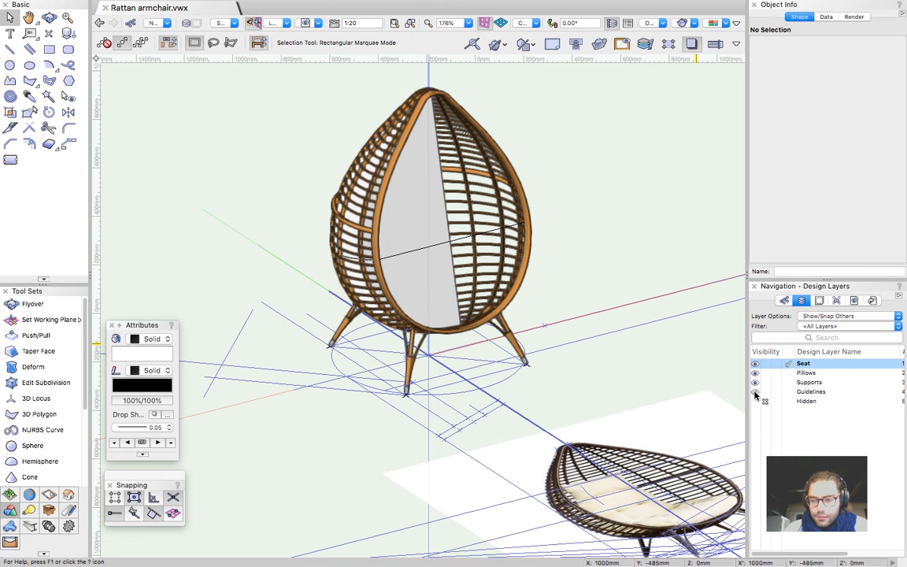
click(764, 392)
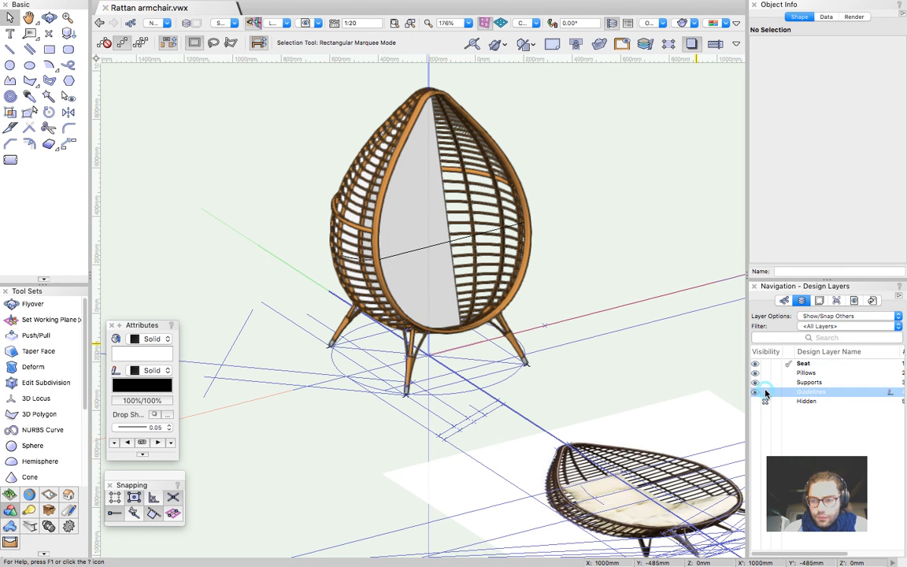
click(764, 383)
click(765, 373)
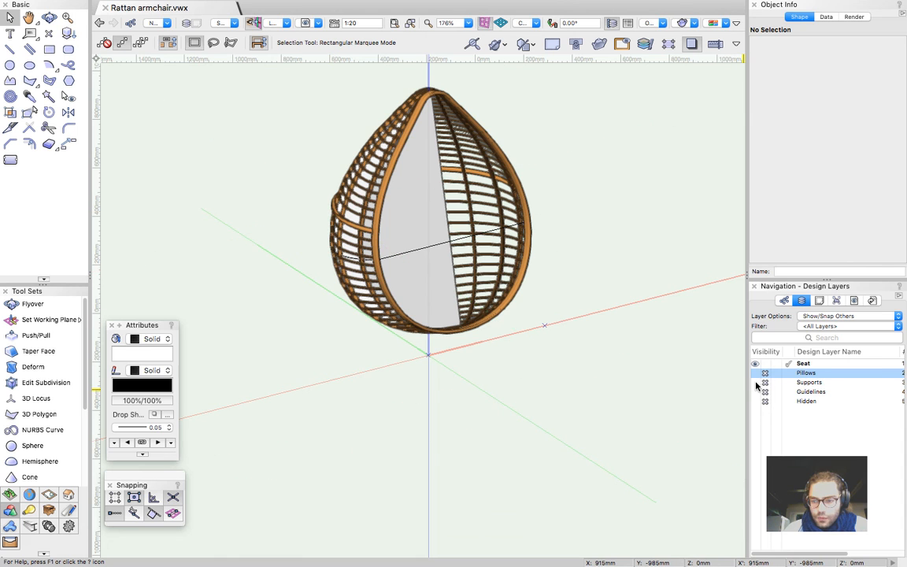
click(756, 383)
scroll(362, 255, up, 2)
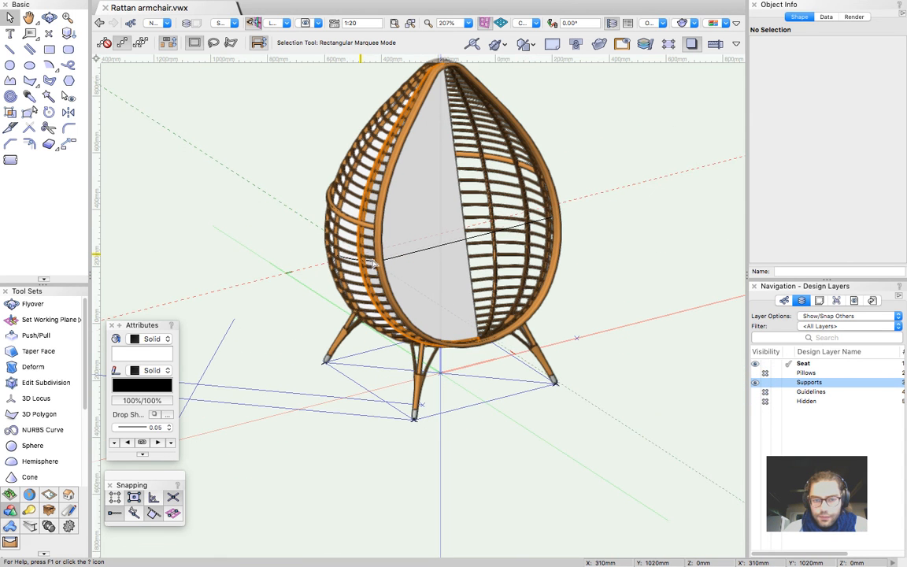
Select everything on the Seat layer and move it in 3D with a Z offset of 4 mm
key(super+a)
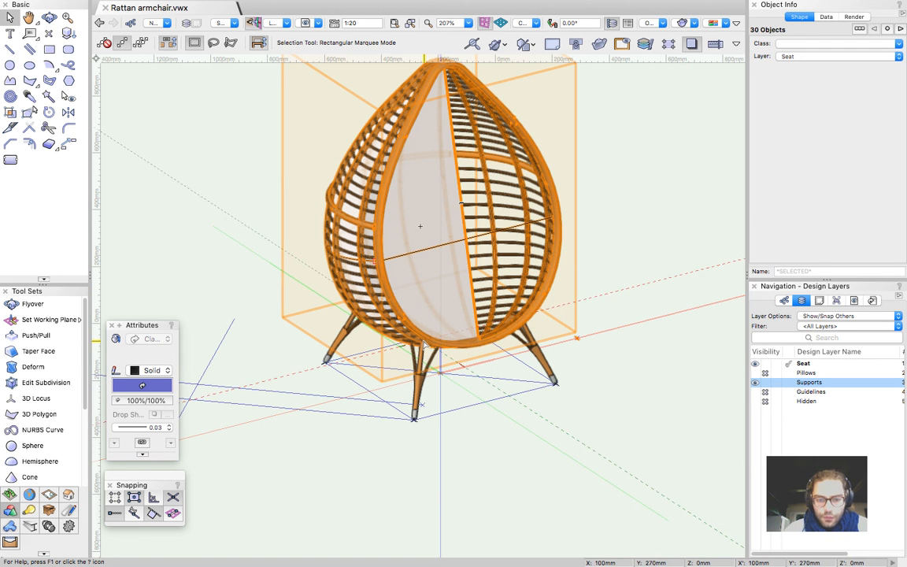
scroll(398, 367, up, 5)
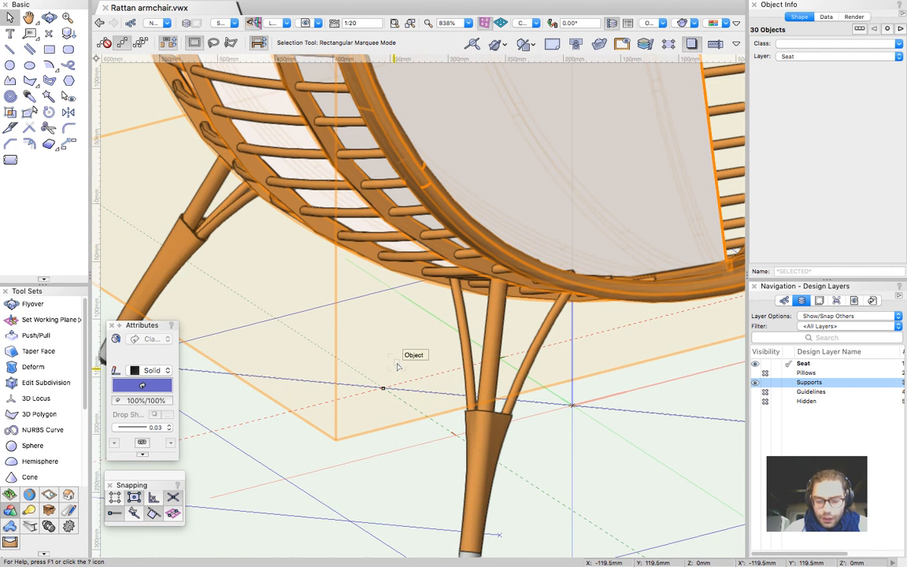
key(alt+super+m)
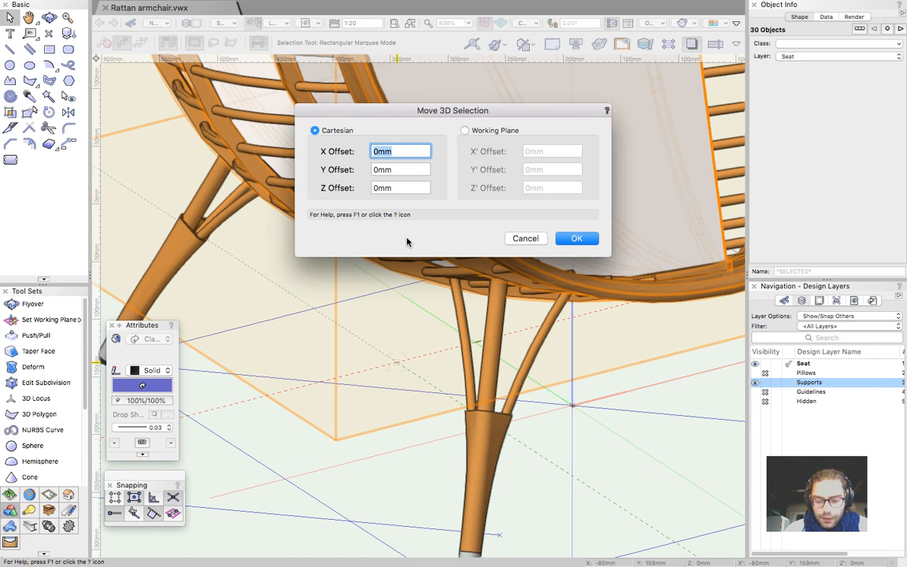
drag(476, 111, 331, 134)
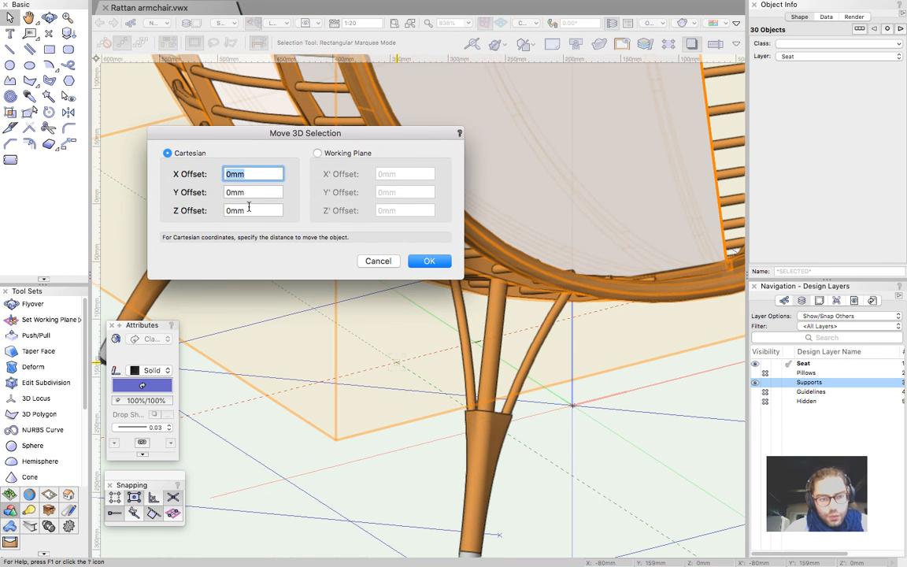
key(Tab)
key(Tab)
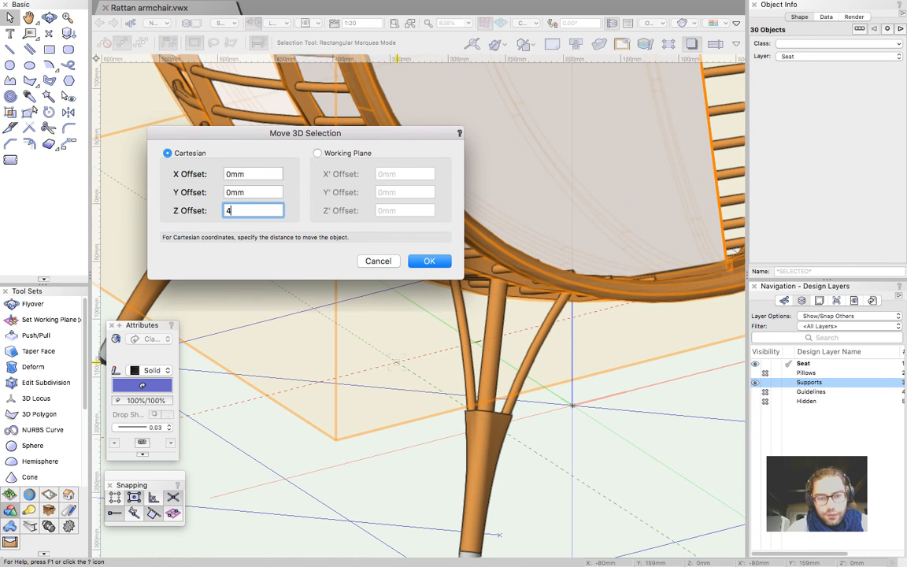
text(4)
key(Return)
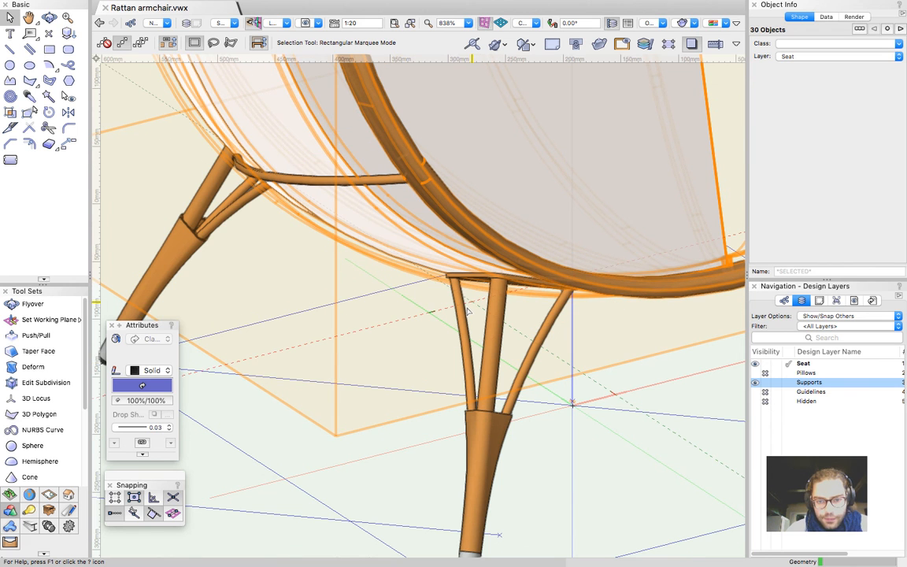
click(529, 446)
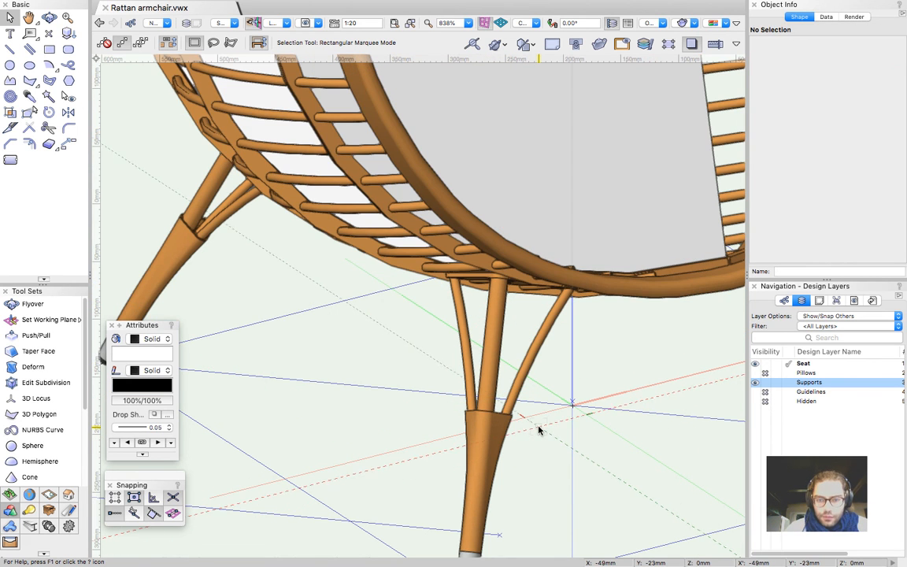
Restore the previous selection of seat objects and raise it by another 4 mm in Z
key(shift+c)
mouse_move(582, 331)
mouse_down()
mouse_move(630, 277)
mouse_move(605, 290)
mouse_up()
key(alt+super+m)
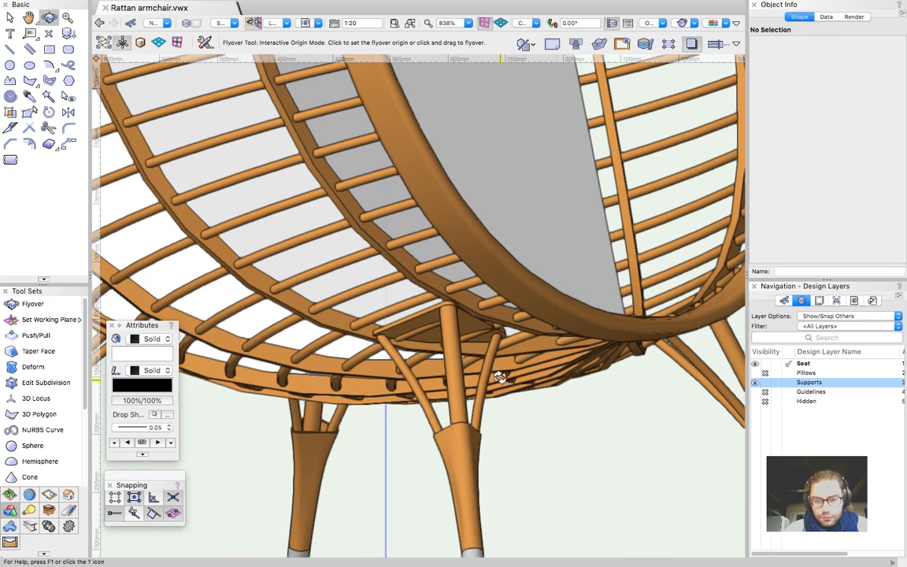
key(x)
click(134, 6)
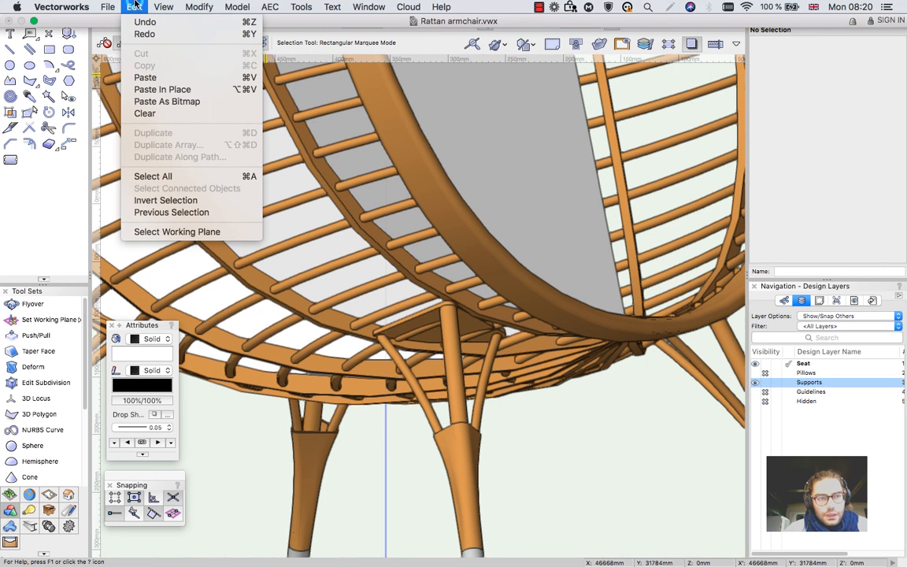
click(165, 212)
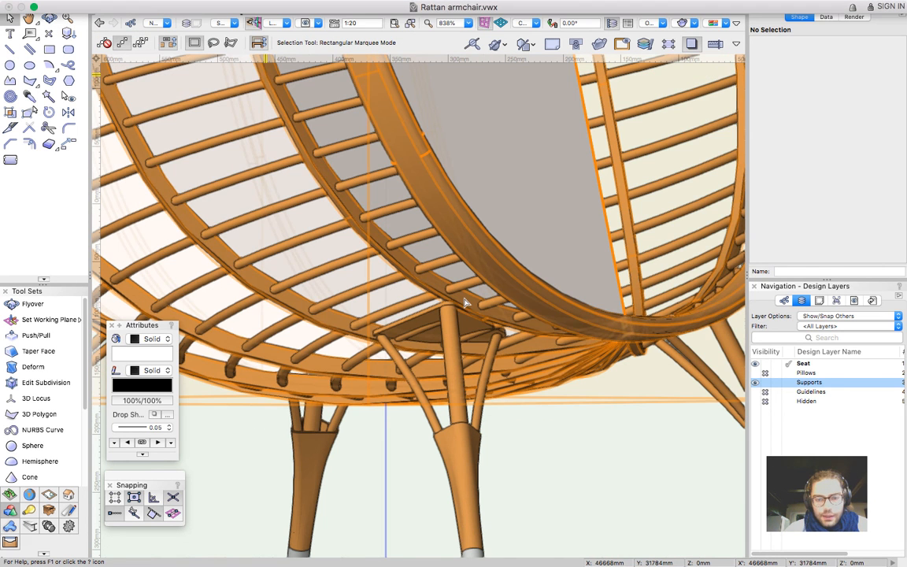
key(alt+super+m)
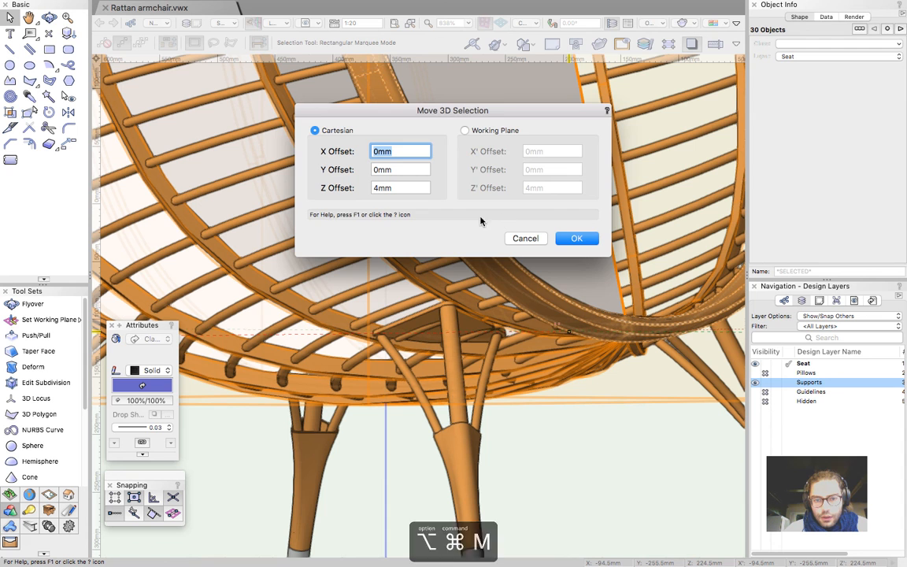
click(578, 237)
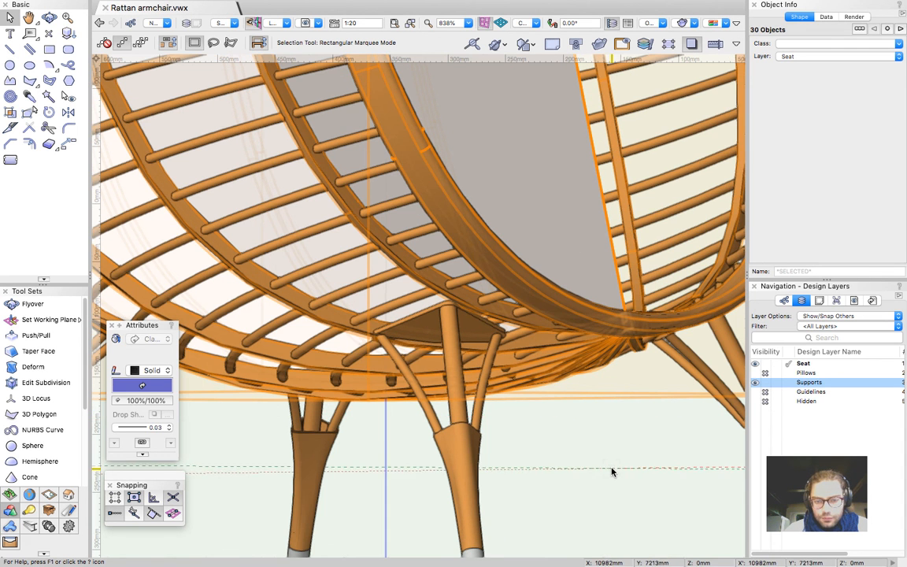
click(611, 472)
Inspect the joints between the raised seat and each of the four legs from all sides
key(shift+c)
drag(614, 388, 530, 352)
scroll(604, 334, down, 3)
drag(382, 388, 385, 388)
drag(491, 351, 293, 364)
scroll(293, 364, down, 1)
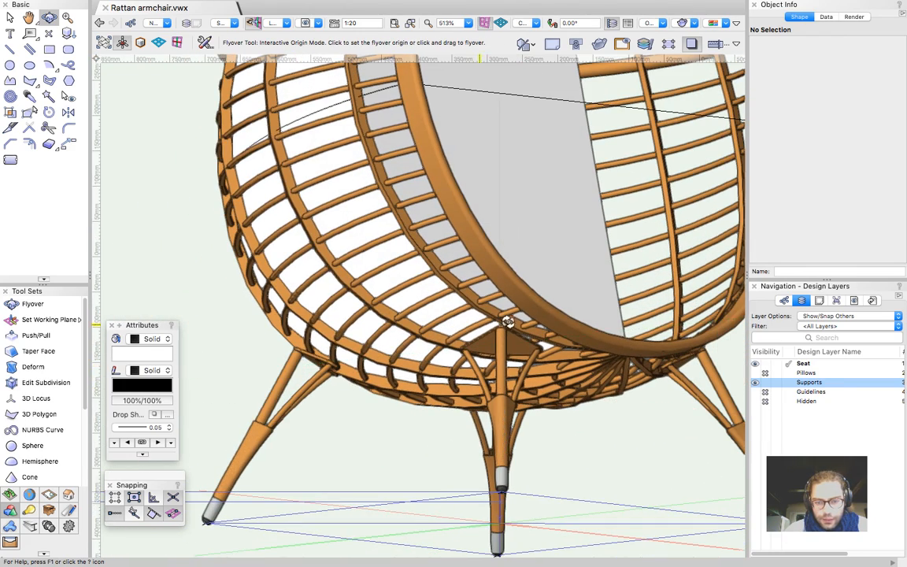
drag(402, 333, 341, 300)
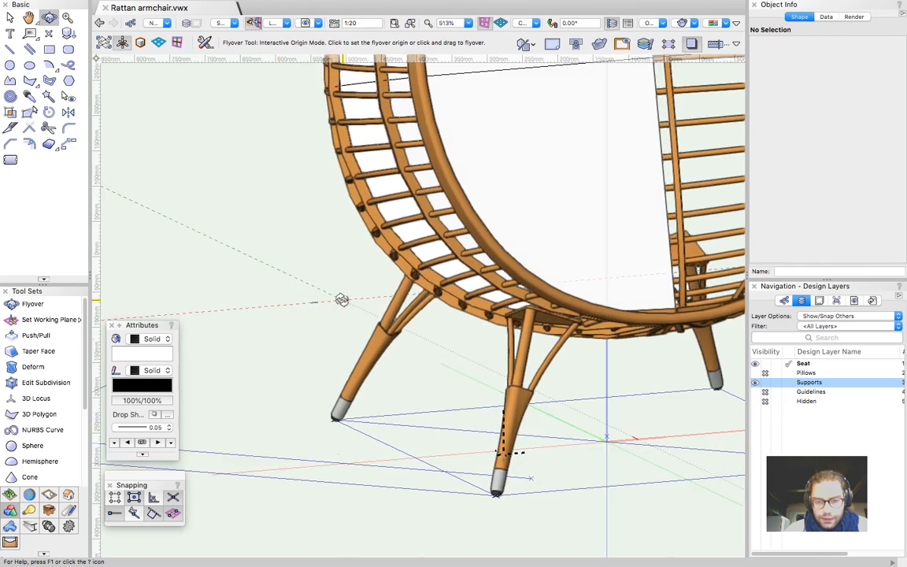
scroll(539, 293, down, 7)
drag(539, 293, 266, 292)
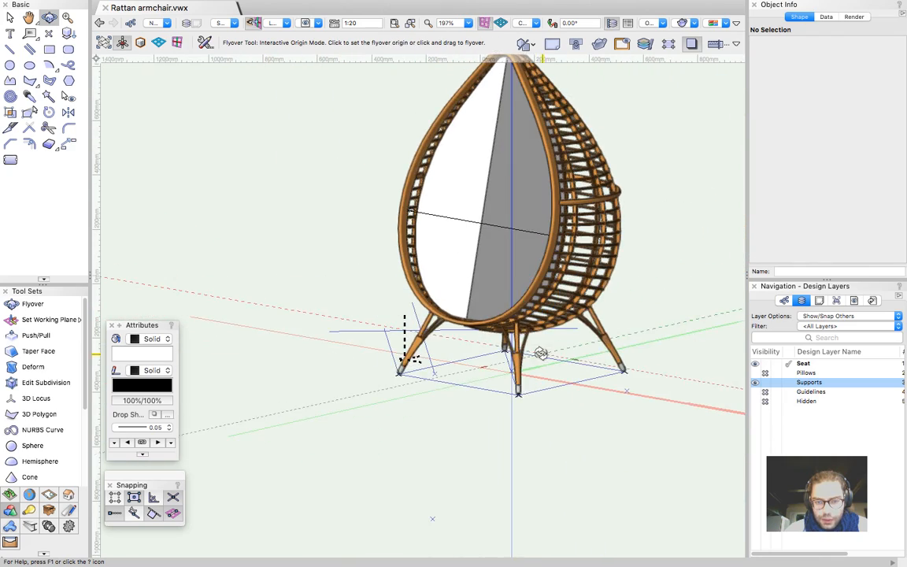
scroll(541, 353, up, 6)
scroll(579, 278, up, 2)
drag(540, 306, 836, 295)
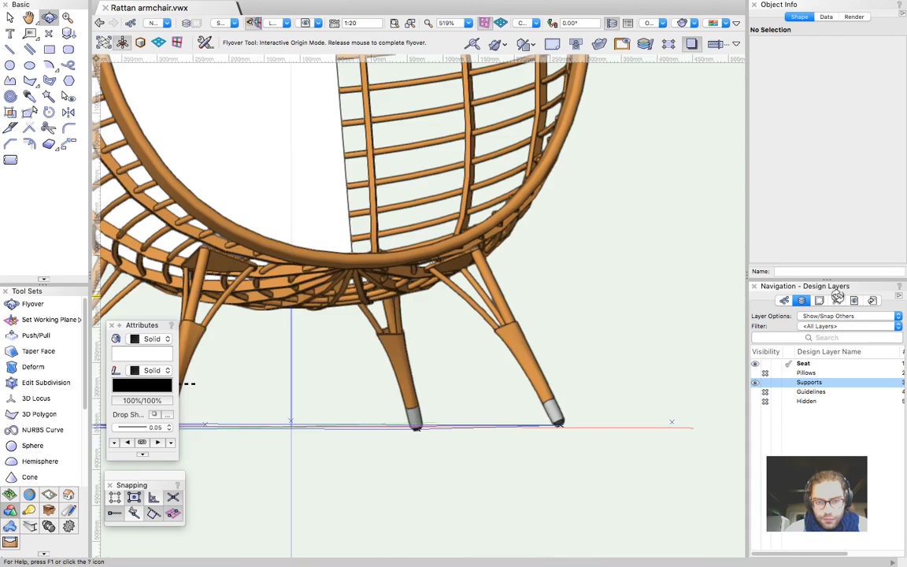
scroll(689, 301, down, 3)
scroll(531, 295, up, 4)
mouse_move(548, 305)
mouse_down()
mouse_move(574, 276)
mouse_move(560, 301)
mouse_up()
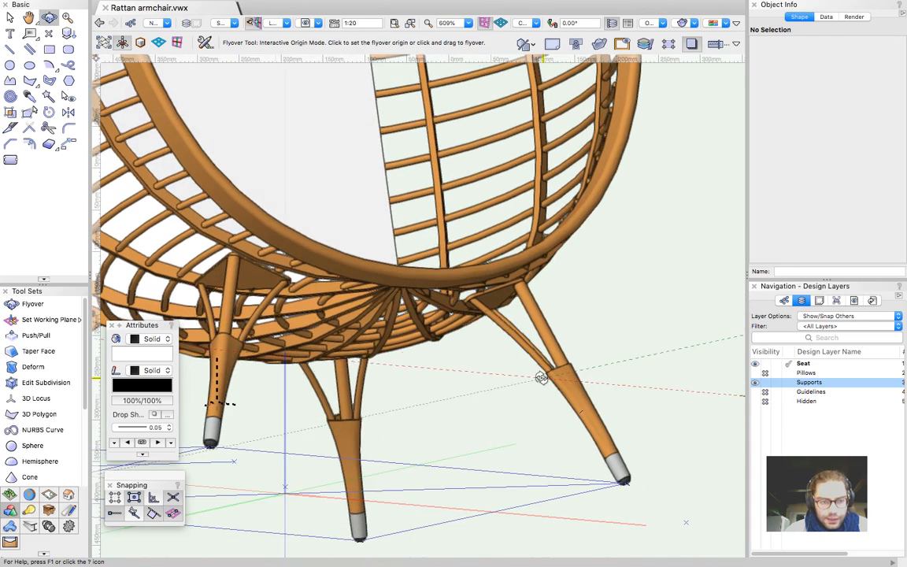
scroll(540, 377, down, 2)
drag(409, 368, 536, 313)
drag(476, 363, 417, 446)
scroll(482, 322, down, 2)
drag(415, 293, 359, 439)
scroll(519, 290, down, 2)
drag(506, 283, 688, 140)
scroll(511, 177, up, 1)
scroll(510, 178, up, 3)
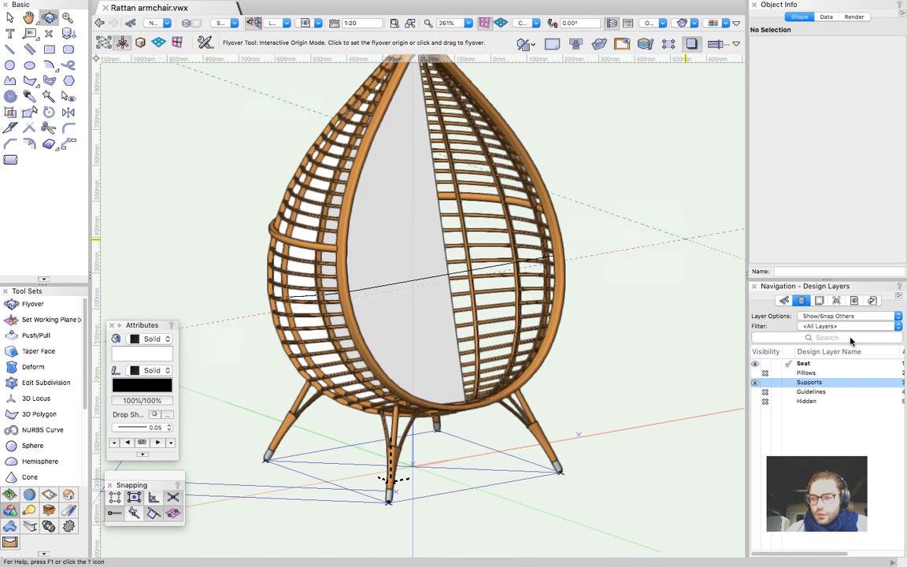
Check the class of the grey seat surface solid, make Rattan the active class and hide the None class
key(x)
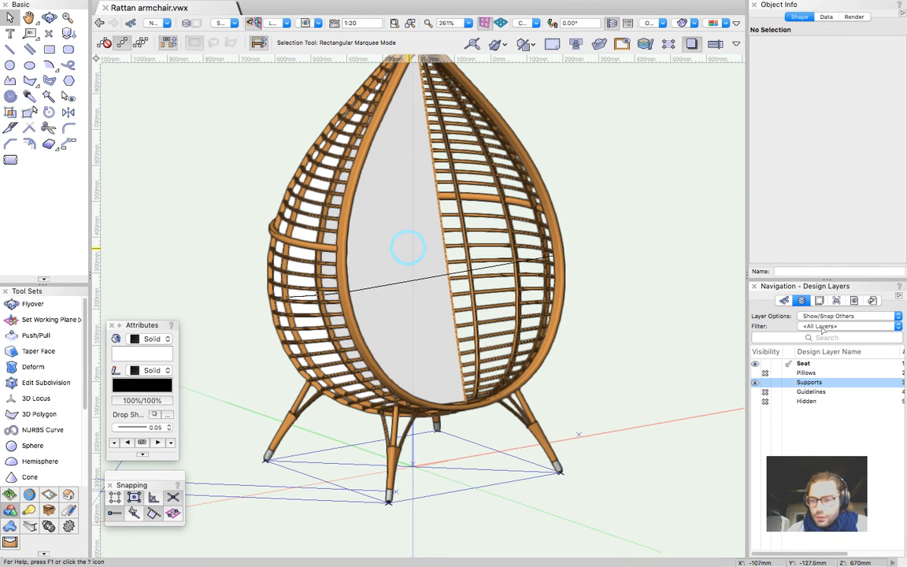
click(406, 248)
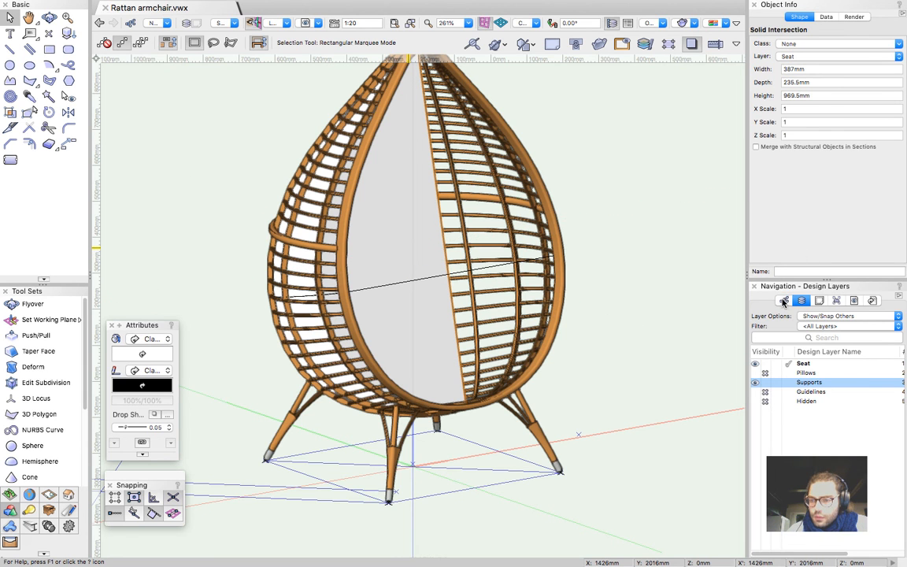
click(784, 300)
click(813, 392)
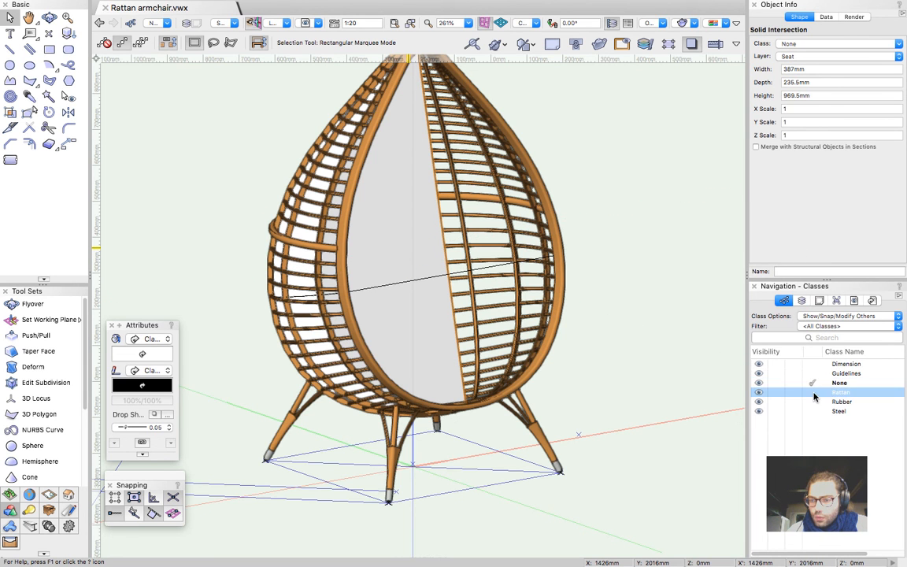
click(775, 384)
scroll(358, 313, down, 2)
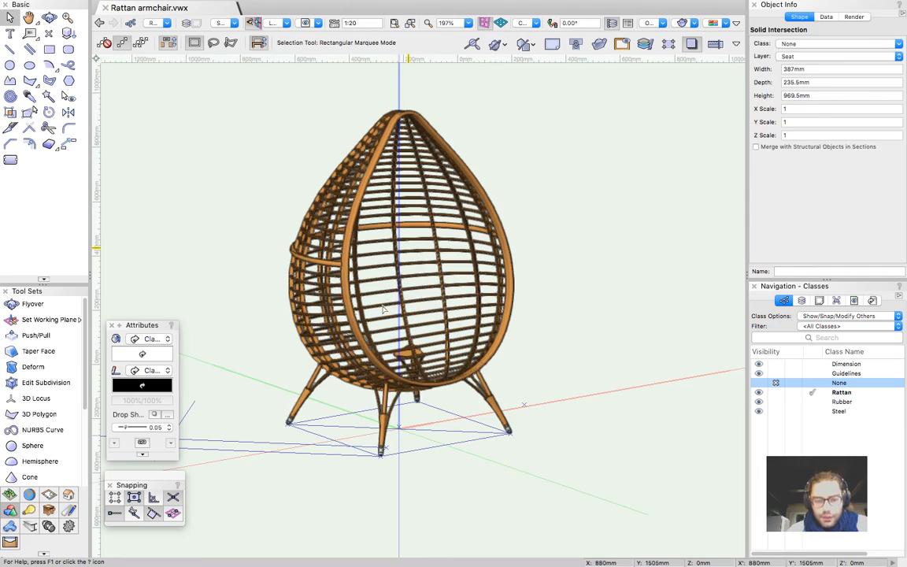
click(580, 240)
key(shift+c)
drag(557, 286, 485, 293)
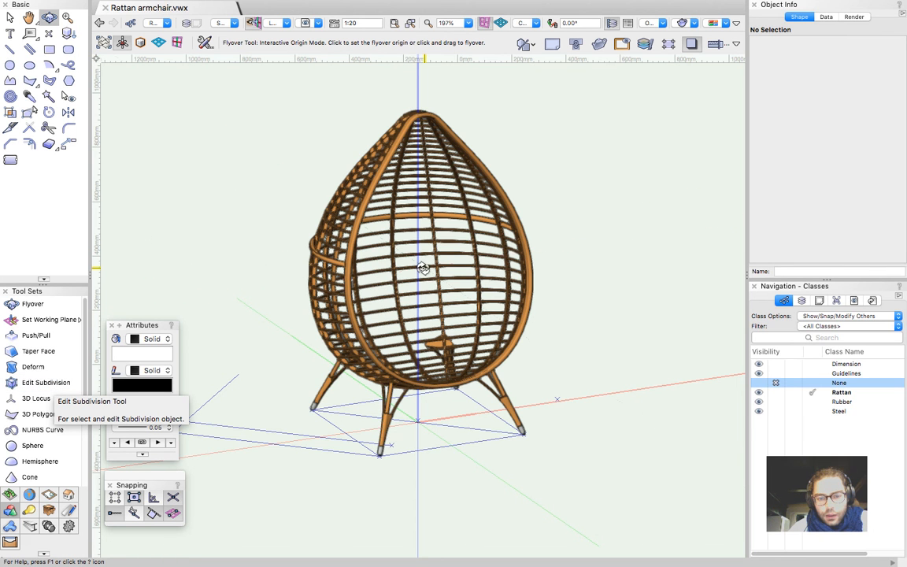
drag(515, 342, 587, 292)
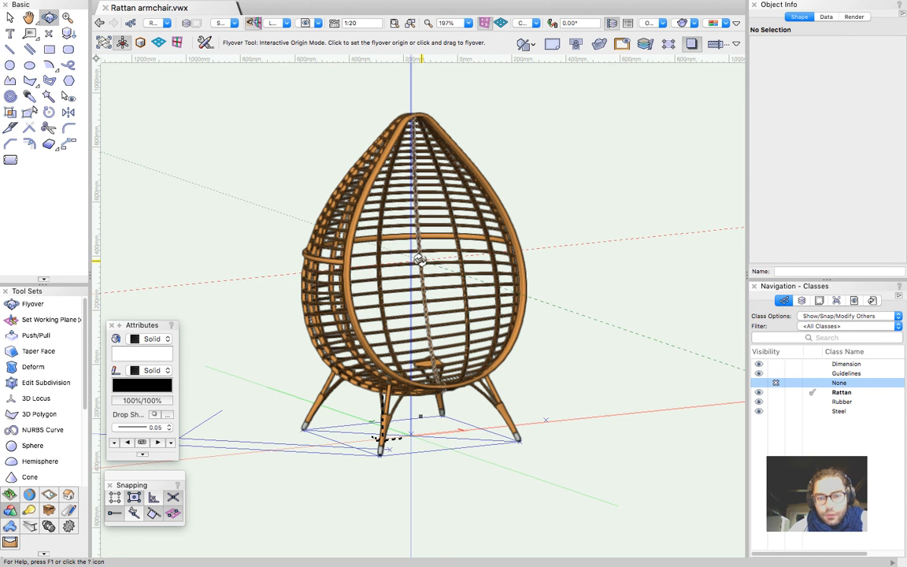
drag(434, 287, 438, 382)
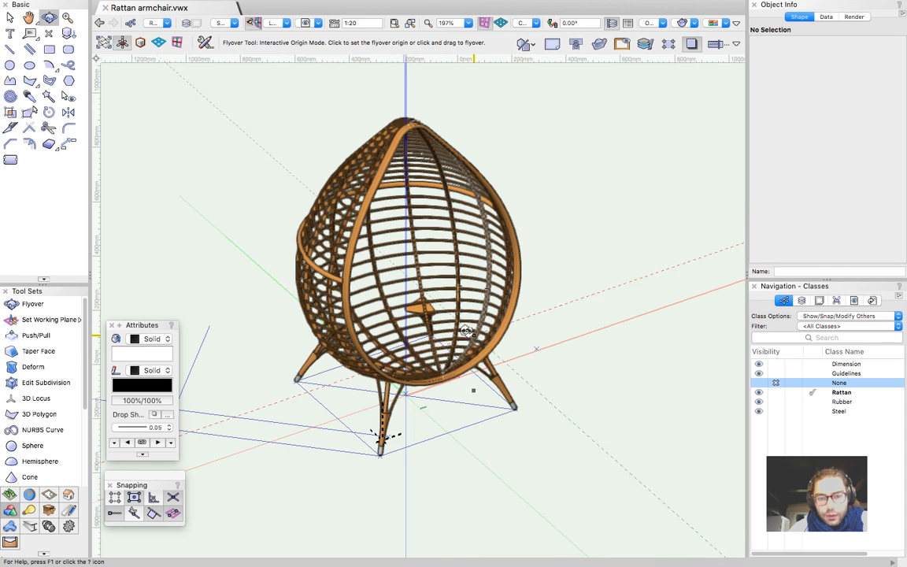